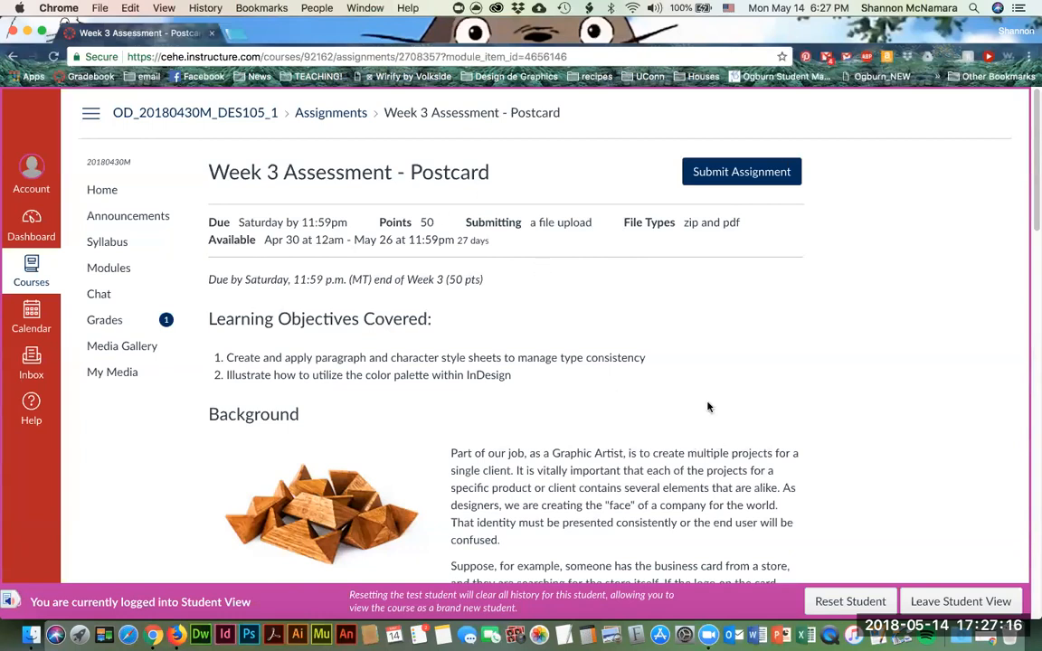
# Step: Examine the learning objectives and background sections of the Week 3 Assessment - Postcard page, down to the prompt
pyautogui.scroll(-3, 708, 405)
pyautogui.scroll(3, 707, 404)
pyautogui.scroll(-5, 707, 404)
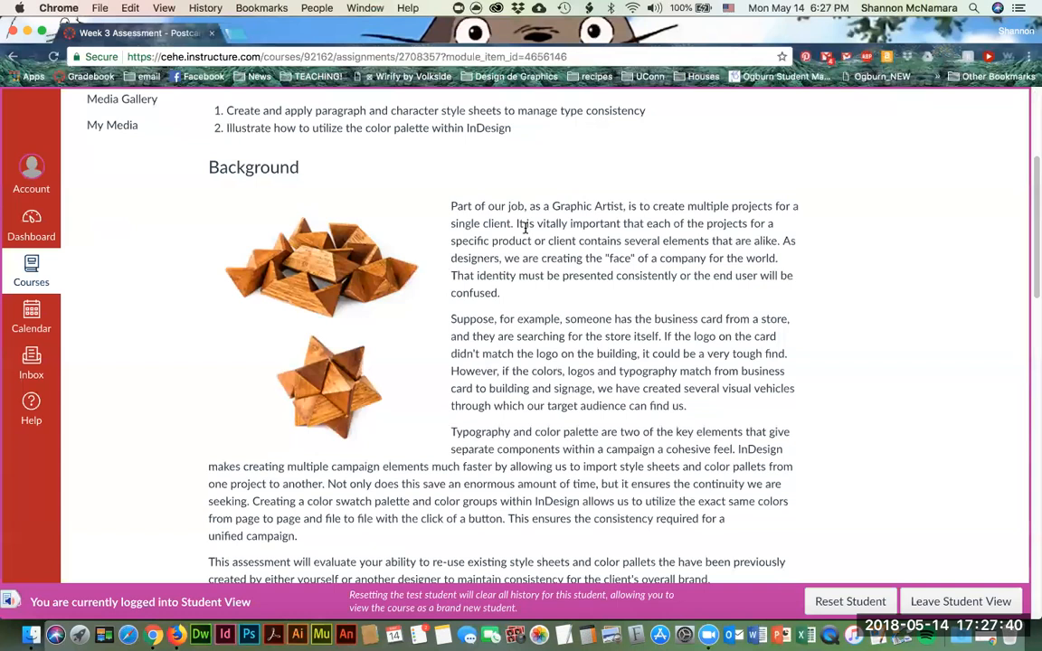
pyautogui.scroll(-1, 859, 335)
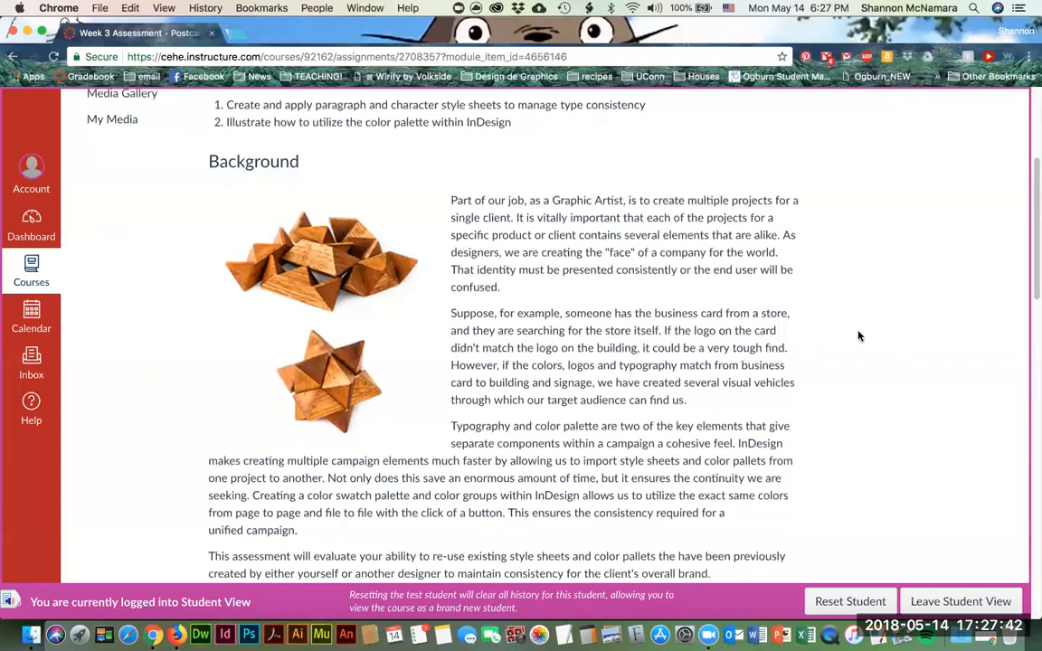
pyautogui.scroll(-1, 857, 339)
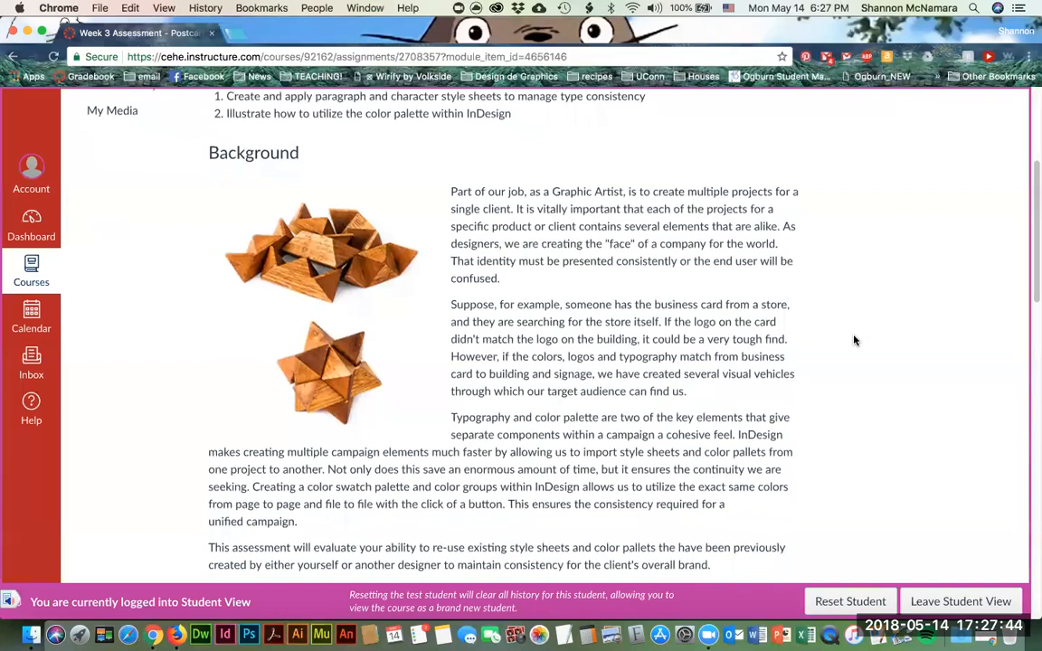
pyautogui.scroll(-3, 857, 344)
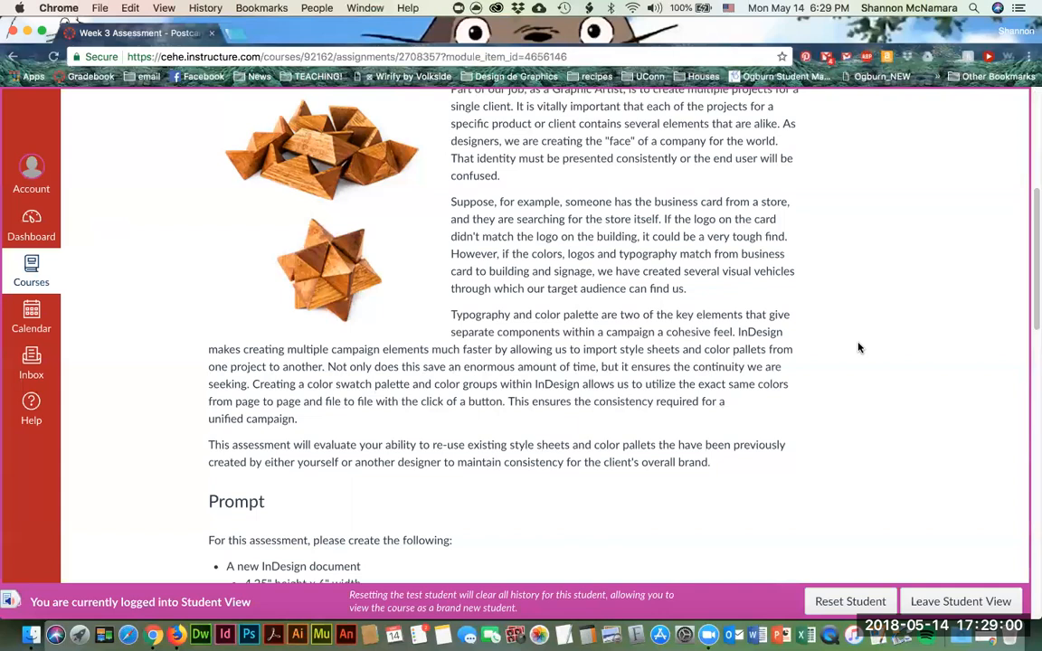
pyautogui.scroll(-1, 842, 354)
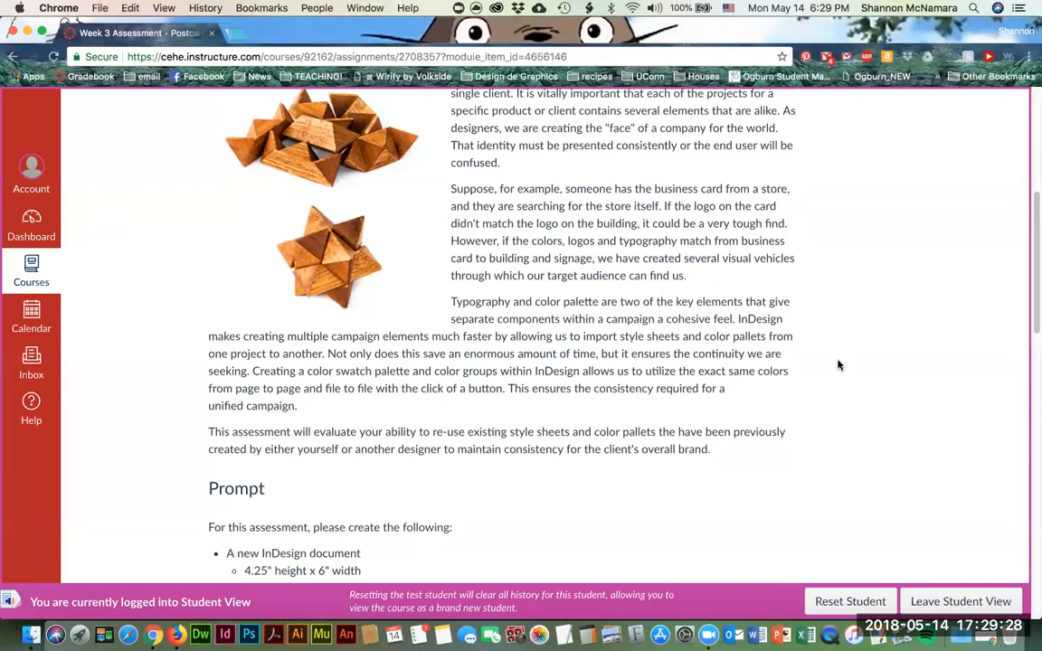
pyautogui.scroll(-2, 814, 367)
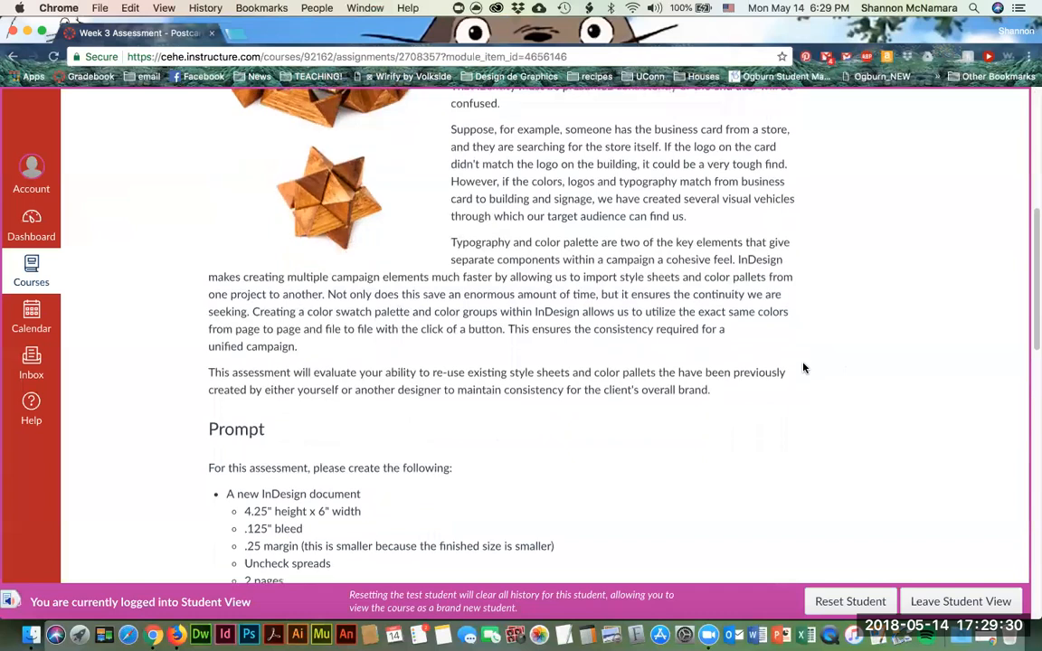
pyautogui.scroll(-5, 808, 369)
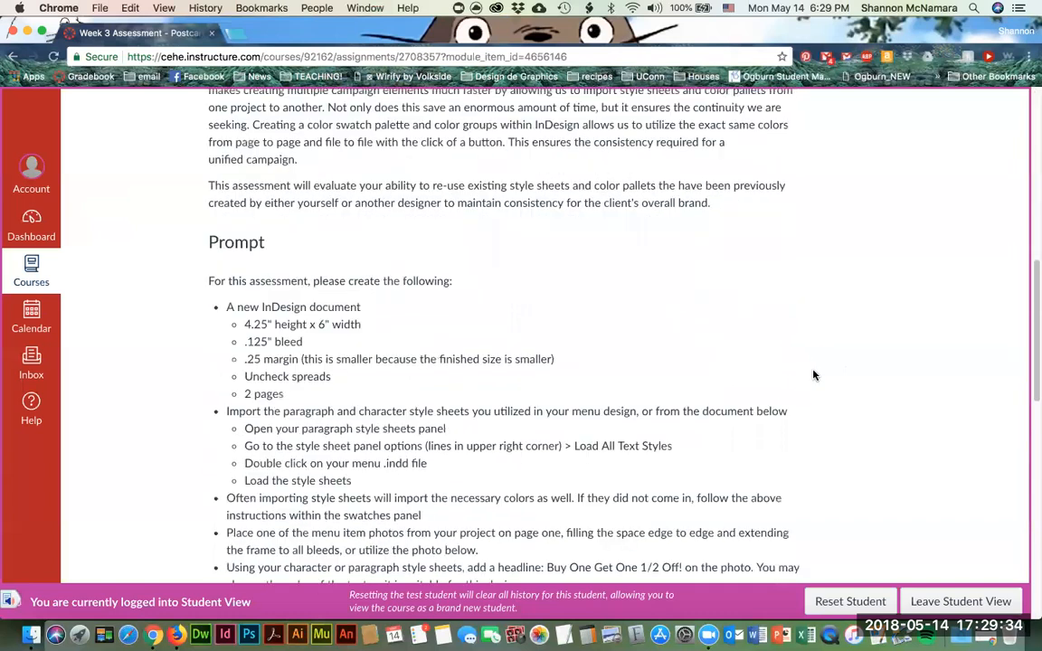
# Step: Skim the prompt's requirements and highlight the line about downloading the Sample Document for missing week 2 style sheets
pyautogui.scroll(-3, 813, 375)
pyautogui.scroll(2, 813, 375)
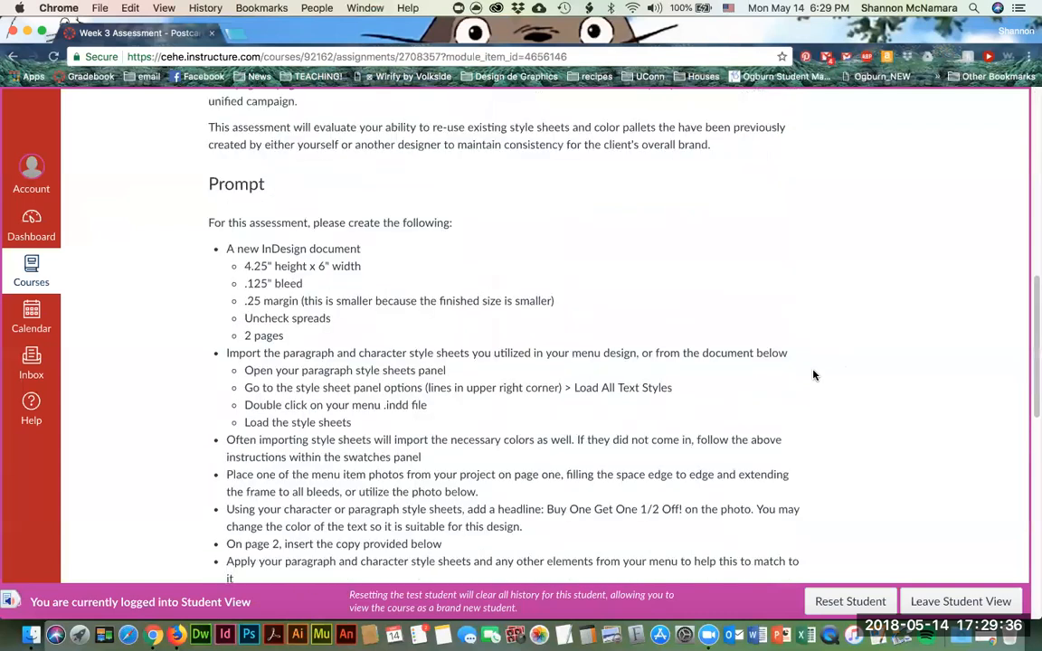
pyautogui.scroll(-4, 802, 371)
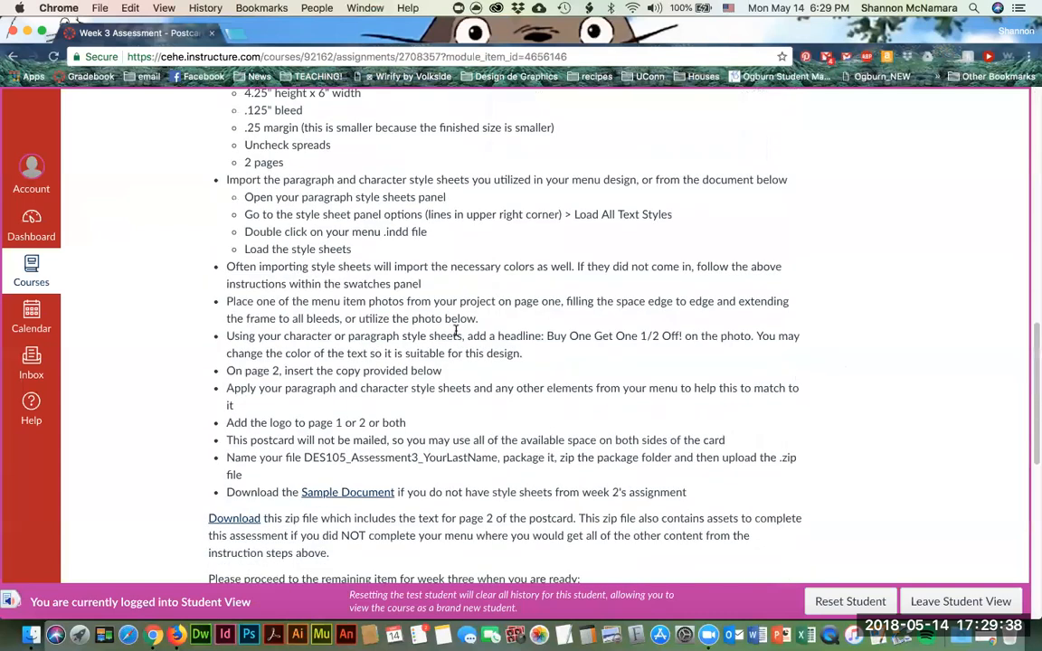
pyautogui.moveTo(225, 492); pyautogui.dragTo(690, 502)
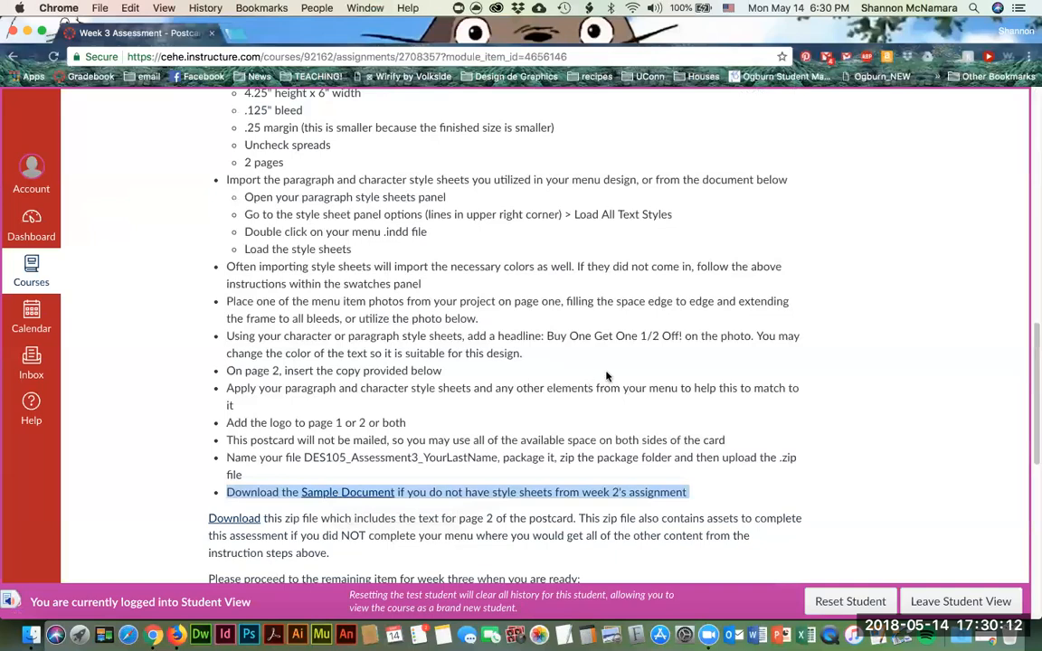
pyautogui.scroll(10, 532, 412)
pyautogui.scroll(-5, 533, 415)
pyautogui.scroll(-4, 533, 415)
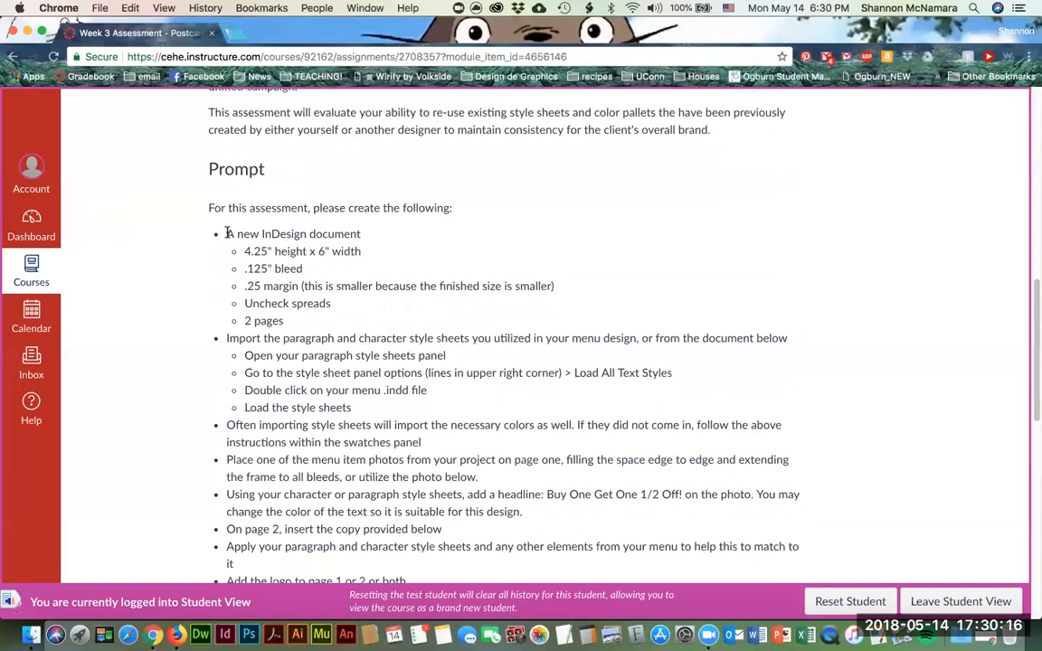
# Step: Highlight the prompt's document setup and style sheet import instructions, followed by the headline text "Buy One Get One 1/2 Off"
pyautogui.moveTo(227, 234); pyautogui.dragTo(375, 411)
pyautogui.click(335, 408)
pyautogui.moveTo(545, 494); pyautogui.dragTo(679, 495)
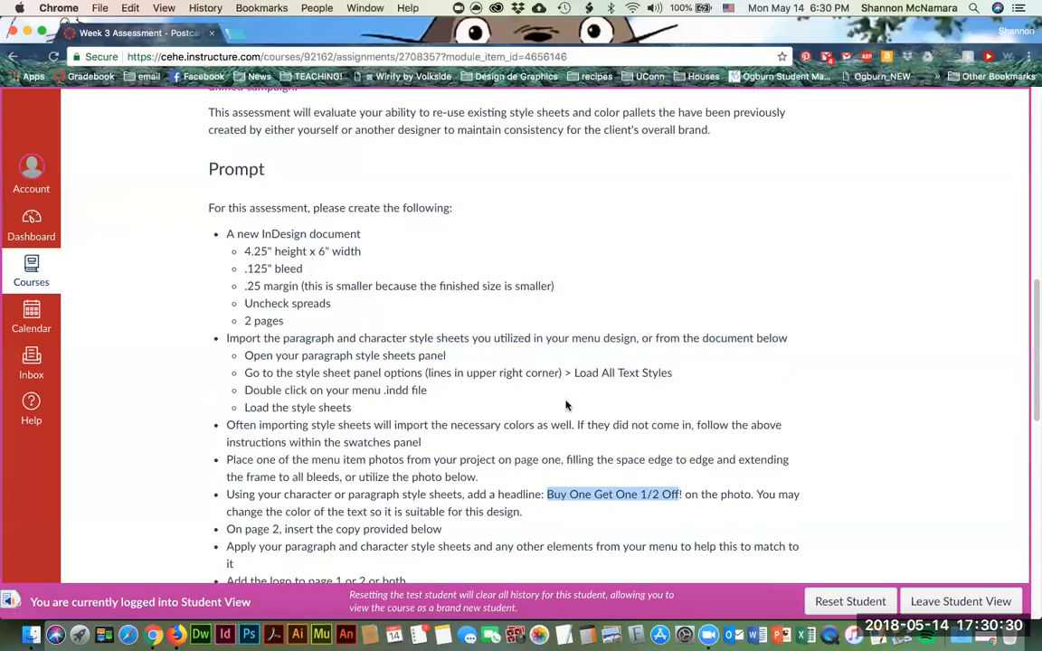
# Step: Examine the prompt's requirements on style sheets, photo, headline, page 2 copy, logo and file packaging
pyautogui.scroll(-1, 552, 412)
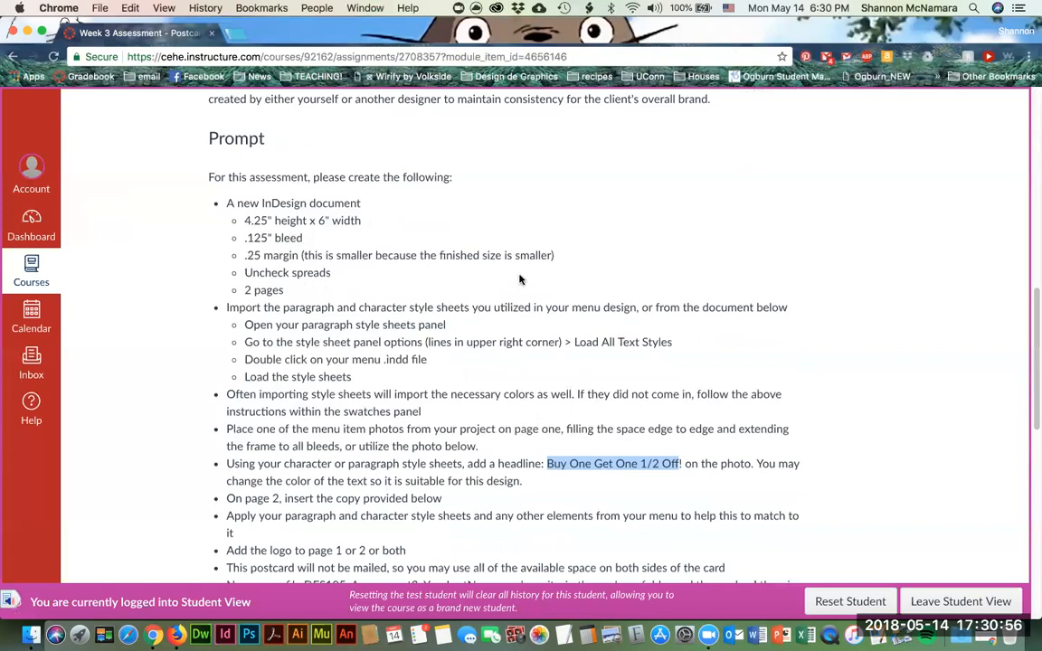
pyautogui.scroll(-1, 521, 282)
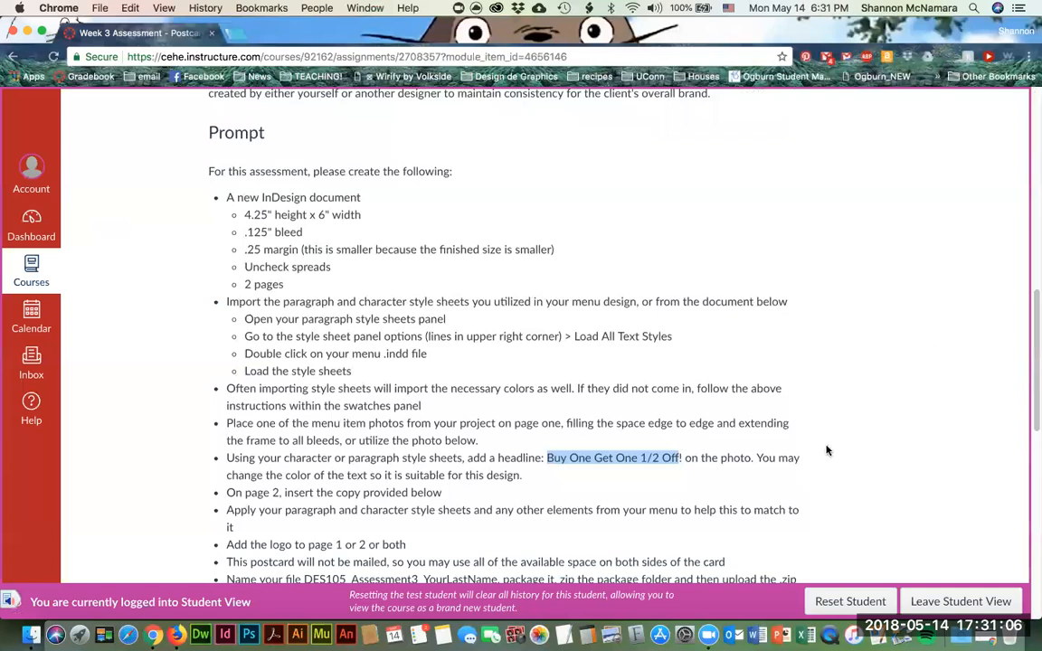
pyautogui.scroll(-1, 688, 335)
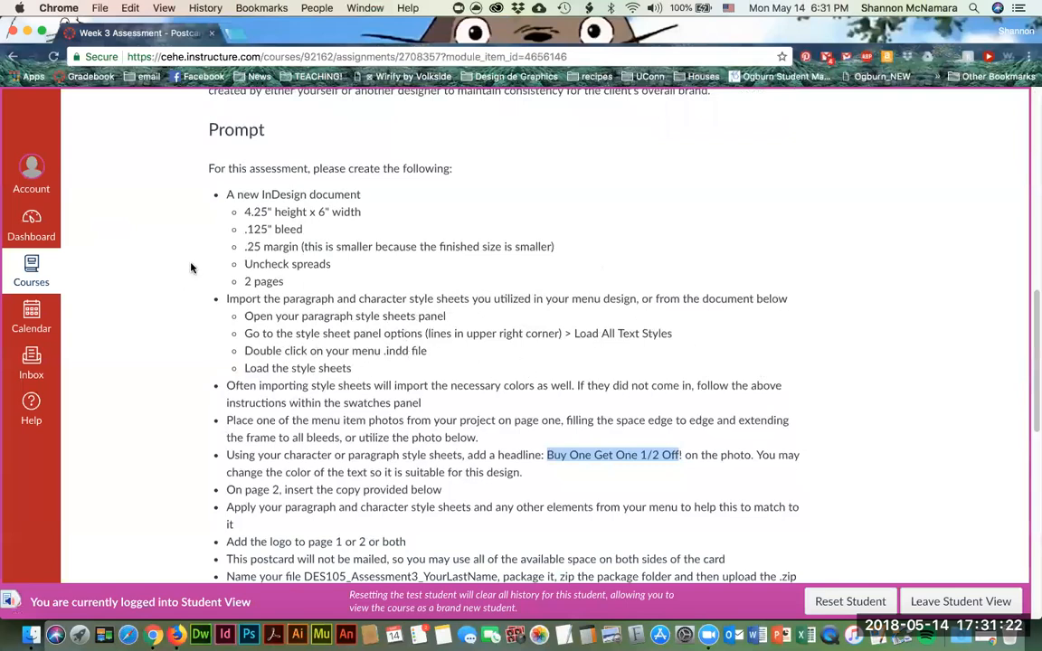
pyautogui.scroll(-1, 463, 258)
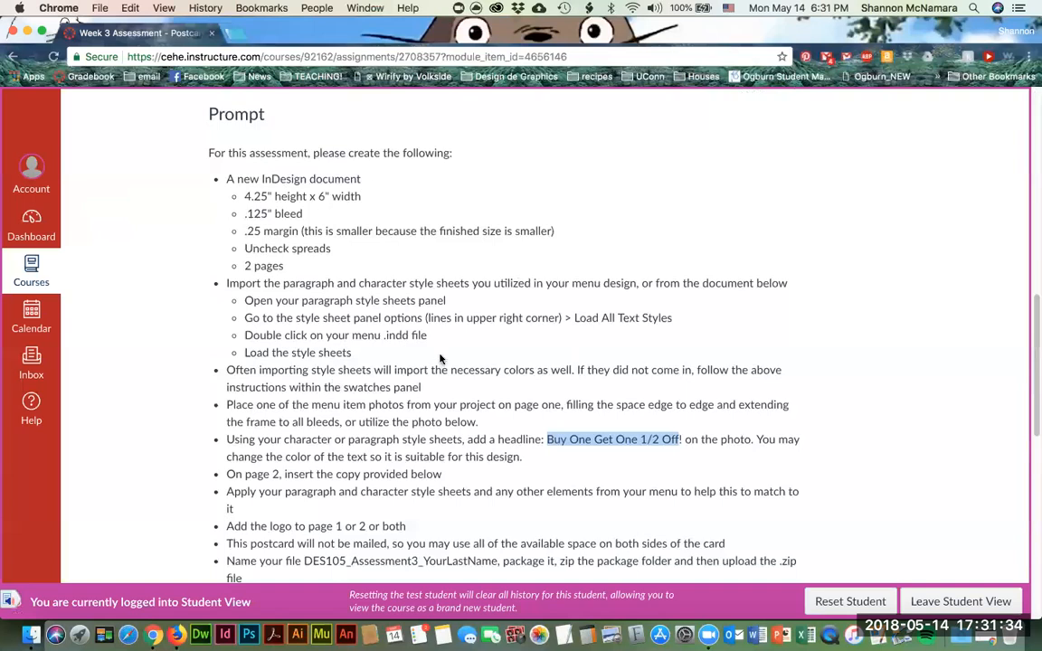
pyautogui.scroll(-1, 440, 359)
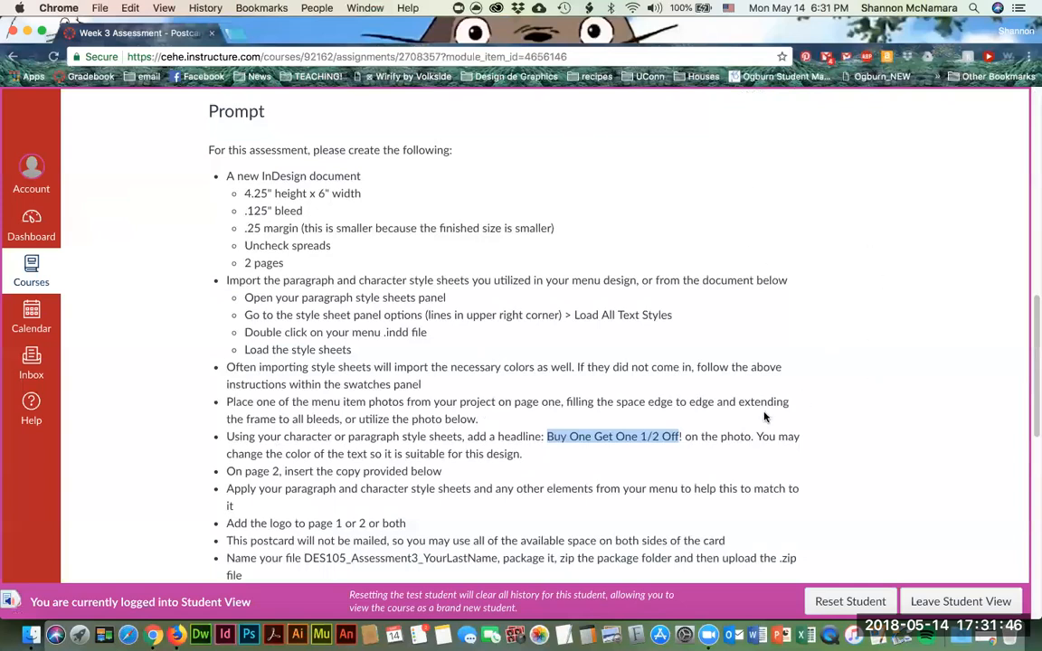
pyautogui.scroll(-1, 655, 331)
pyautogui.scroll(-3, 524, 395)
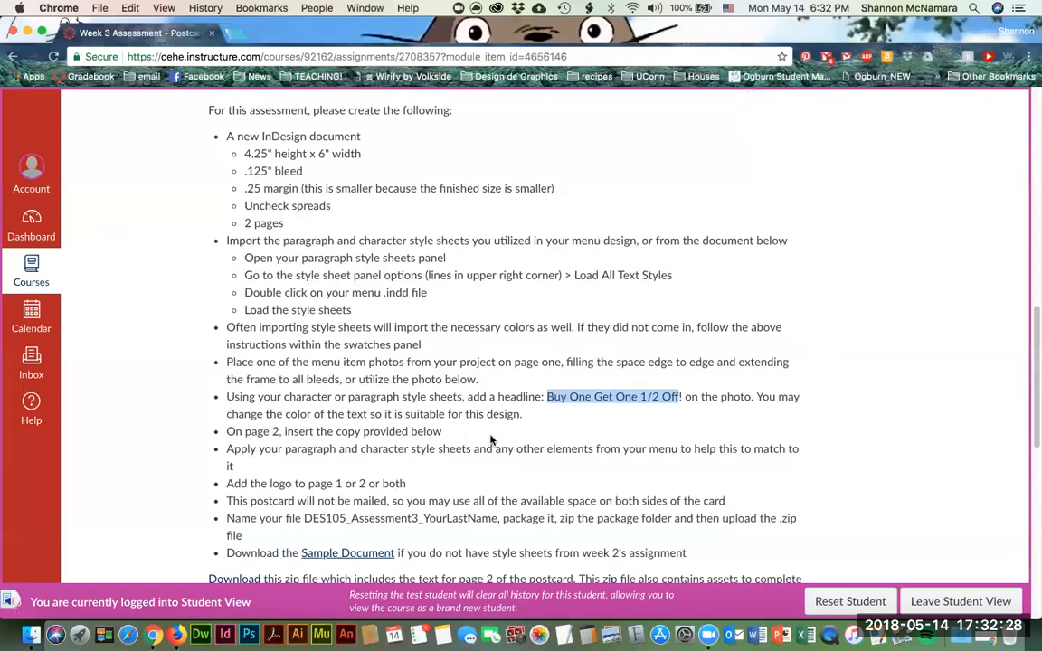
pyautogui.scroll(-2, 443, 398)
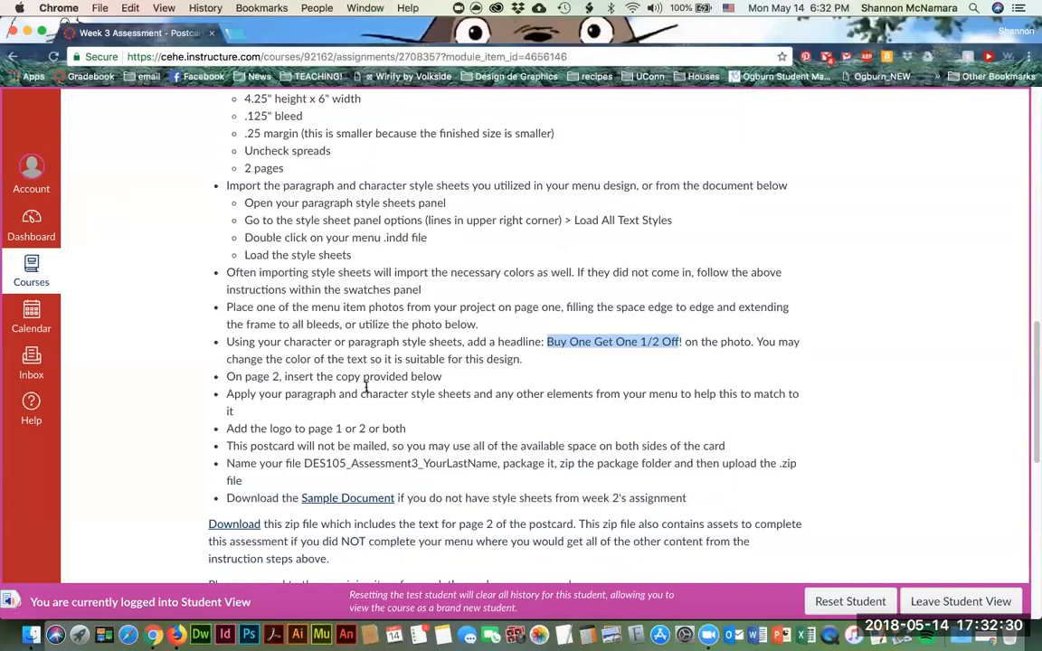
pyautogui.scroll(-1, 370, 387)
pyautogui.scroll(-1, 369, 387)
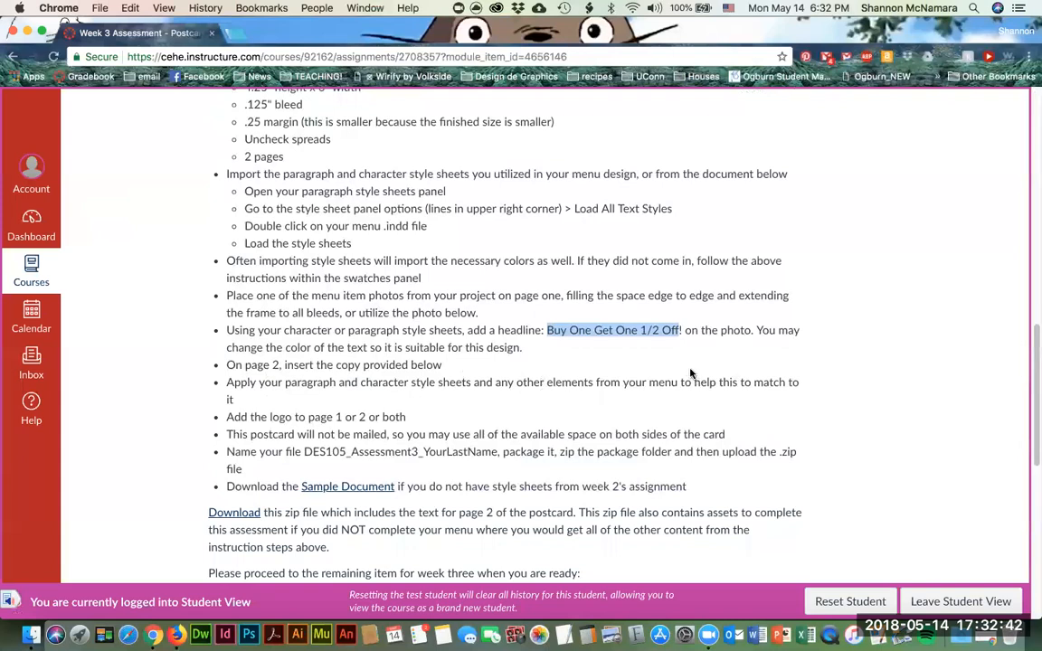
# Step: Highlight the word "logo" in the prompt and download the zip file containing the page 2 text and assets
pyautogui.click(283, 416)
pyautogui.doubleClick(283, 416)
pyautogui.moveTo(283, 416); pyautogui.dragTo(314, 437)
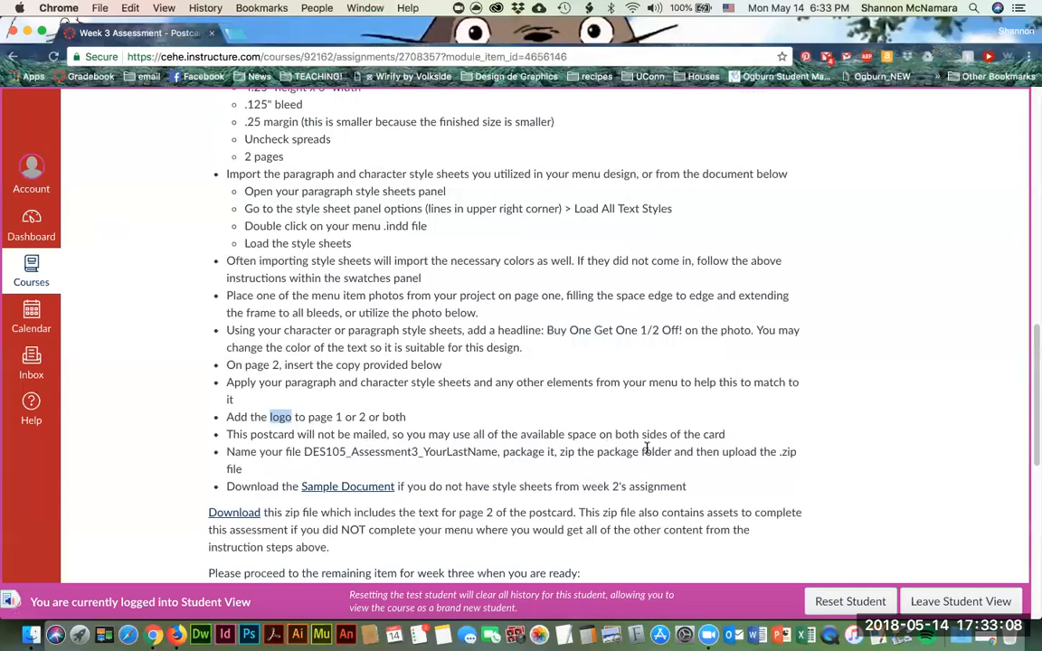
pyautogui.scroll(-3, 689, 387)
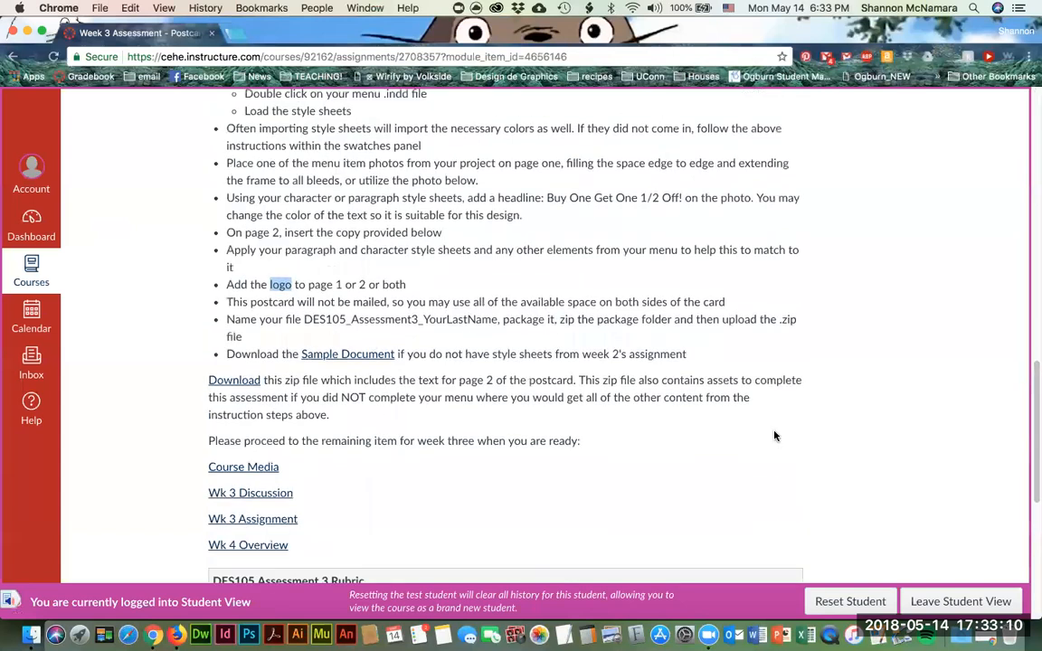
pyautogui.scroll(-1, 774, 436)
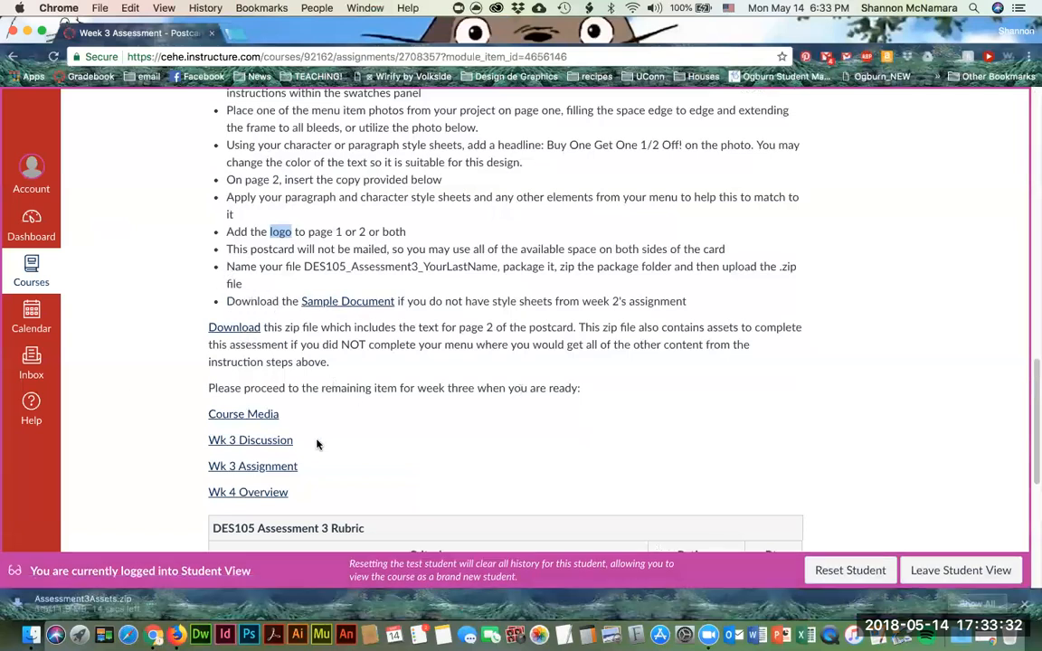
# Step: Switch to Finder and open the Week 3 folder inside the DES105 folder
pyautogui.click(31, 634)
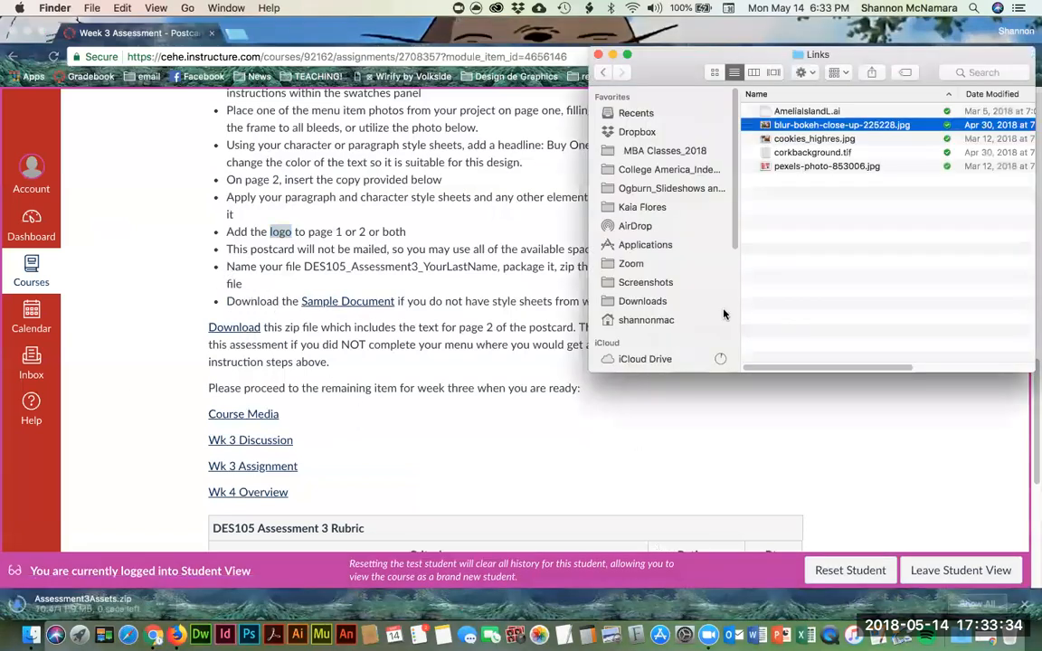
pyautogui.keyDown('super'); pyautogui.click(818, 54); pyautogui.keyUp('super')
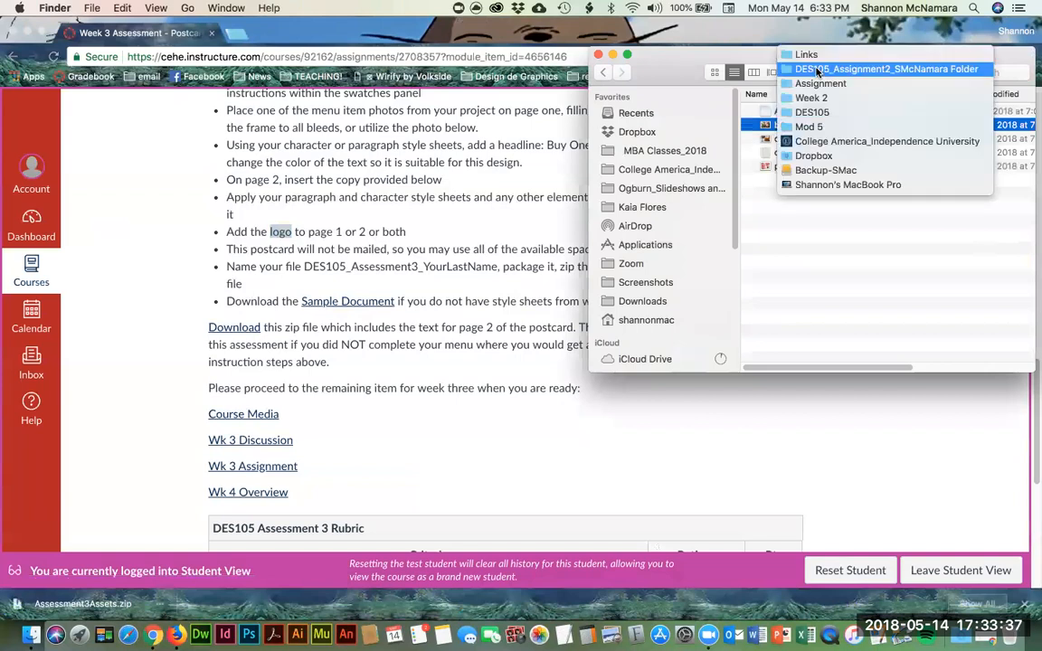
pyautogui.click(813, 112)
pyautogui.doubleClick(790, 238)
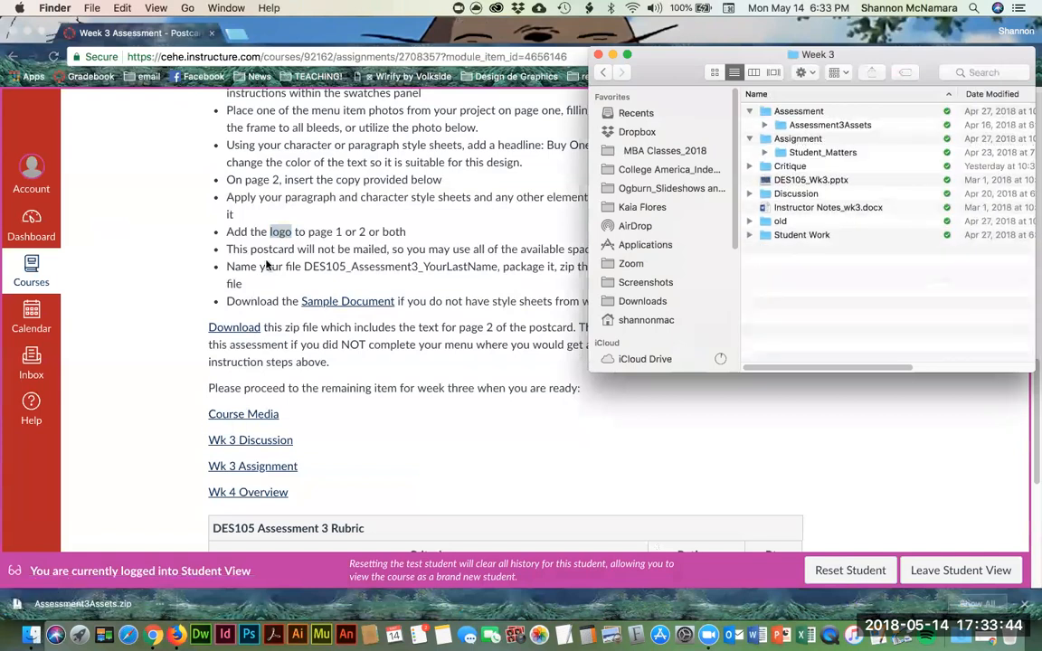
# Step: Copy Assessment3Assets.zip from the Downloads folder into the Week 3 folder, and close the Downloads window
pyautogui.press('super+n')
pyautogui.click(72, 321)
pyautogui.moveTo(233, 126); pyautogui.dragTo(789, 227)
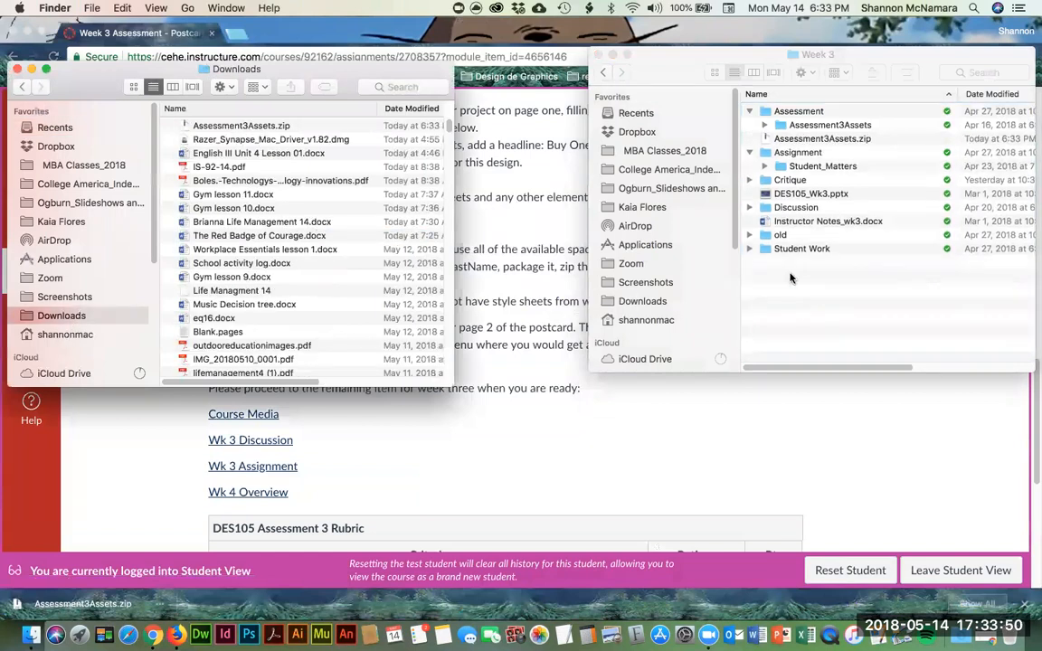
pyautogui.click(17, 69)
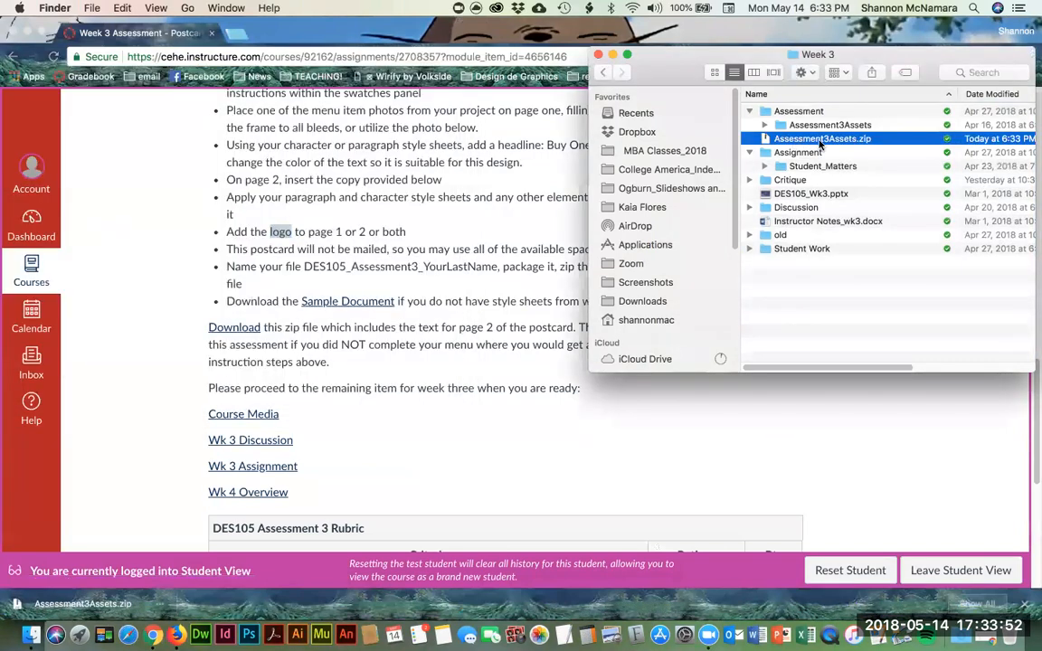
# Step: Extract Assessment3Assets.zip in the Week 3 folder and expand the newly extracted Assessment3Assets folder
pyautogui.doubleClick(820, 139)
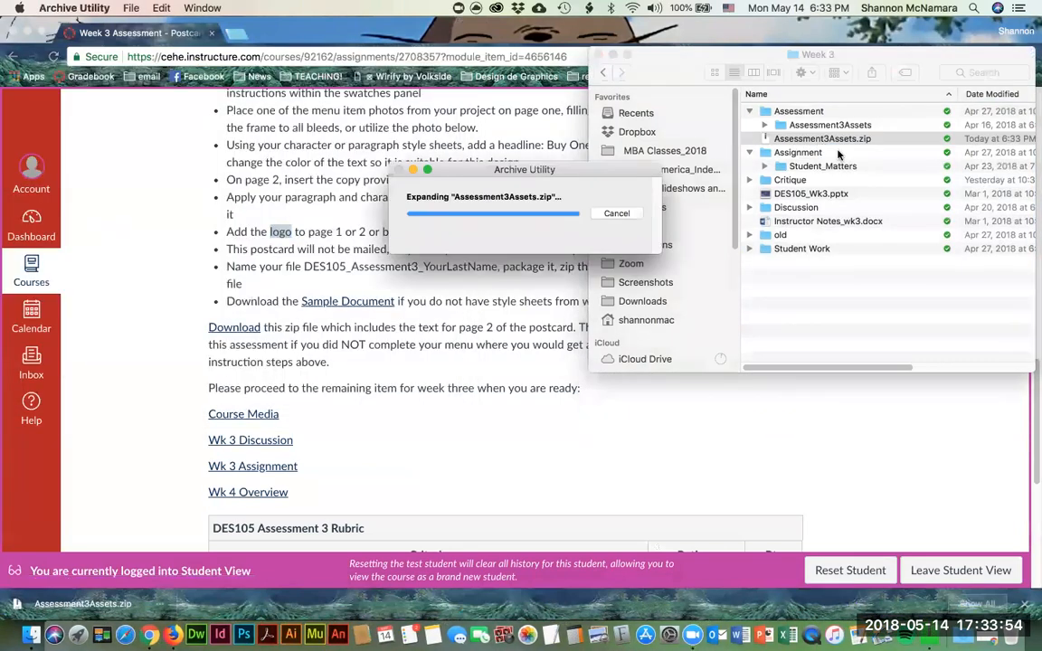
pyautogui.click(766, 126)
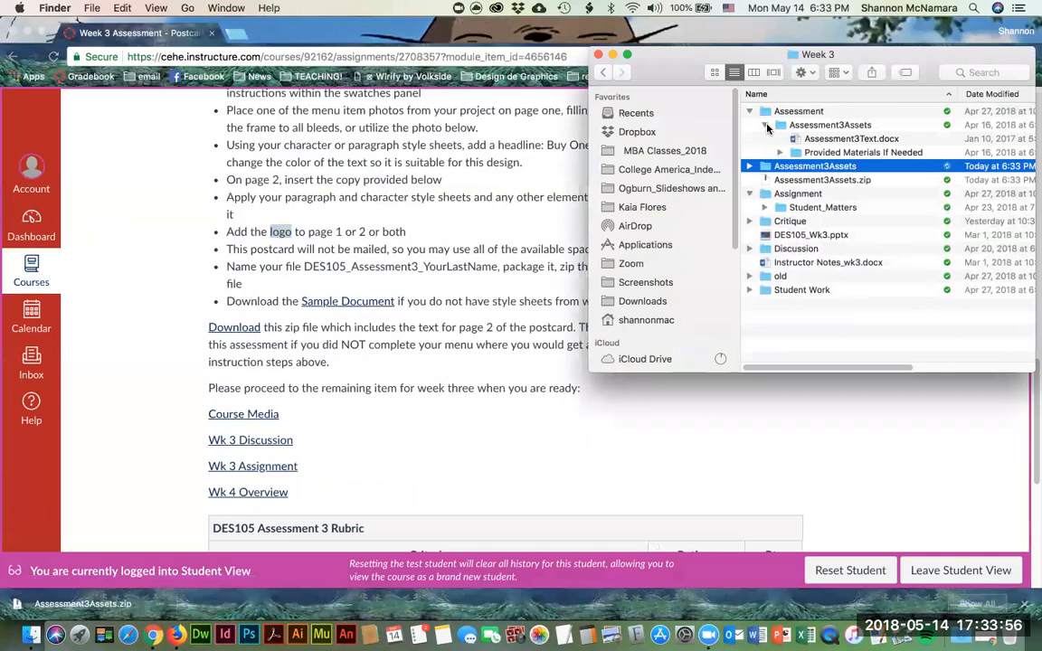
pyautogui.click(765, 126)
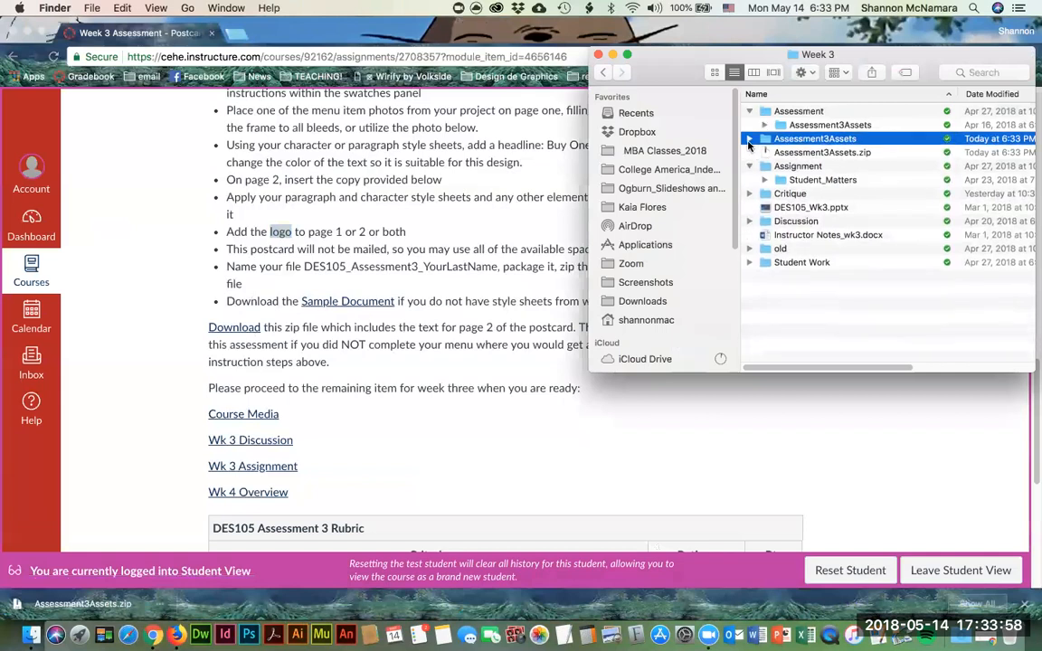
pyautogui.click(748, 140)
# Step: Open Assessment3Text.docx from the extracted assets and expand the Provided Materials If Needed folder
pyautogui.moveTo(824, 151); pyautogui.dragTo(823, 154)
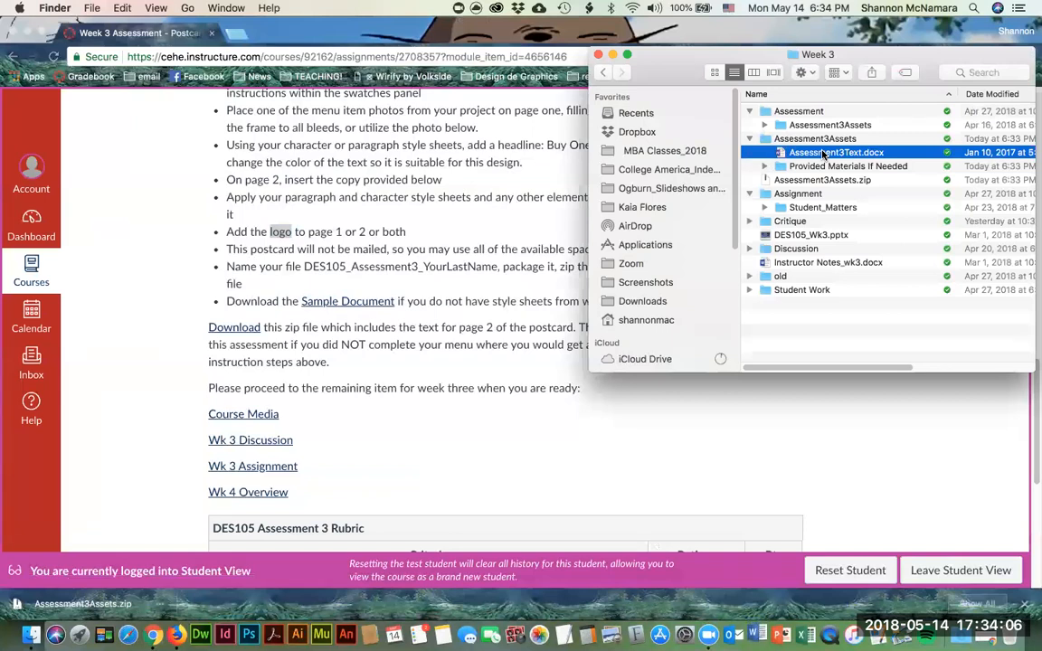
pyautogui.doubleClick(823, 153)
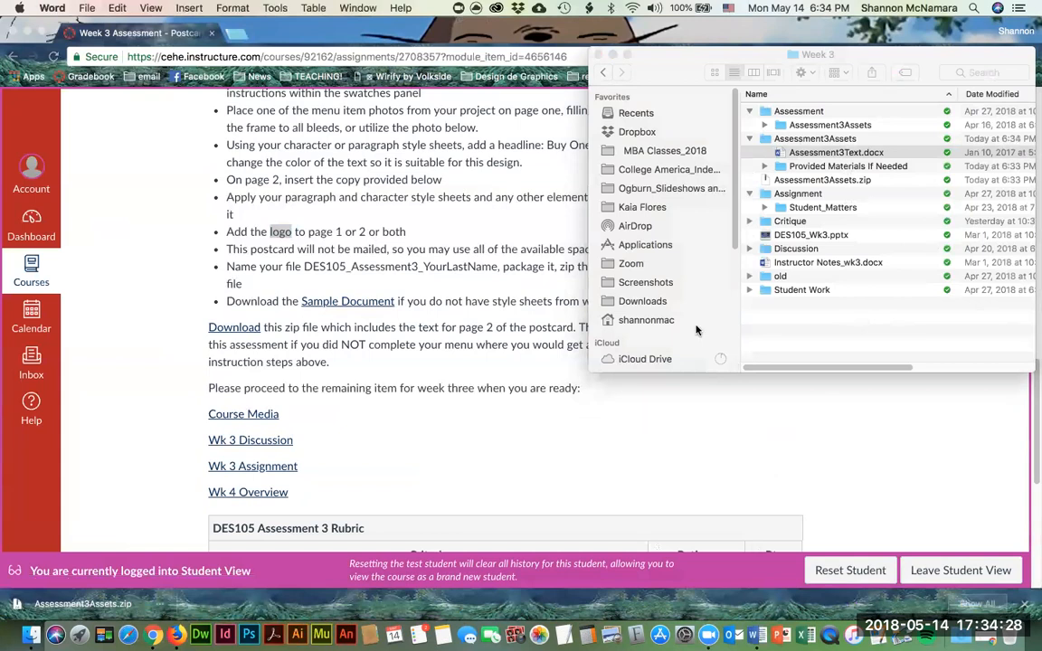
pyautogui.click(828, 56)
pyautogui.click(812, 169)
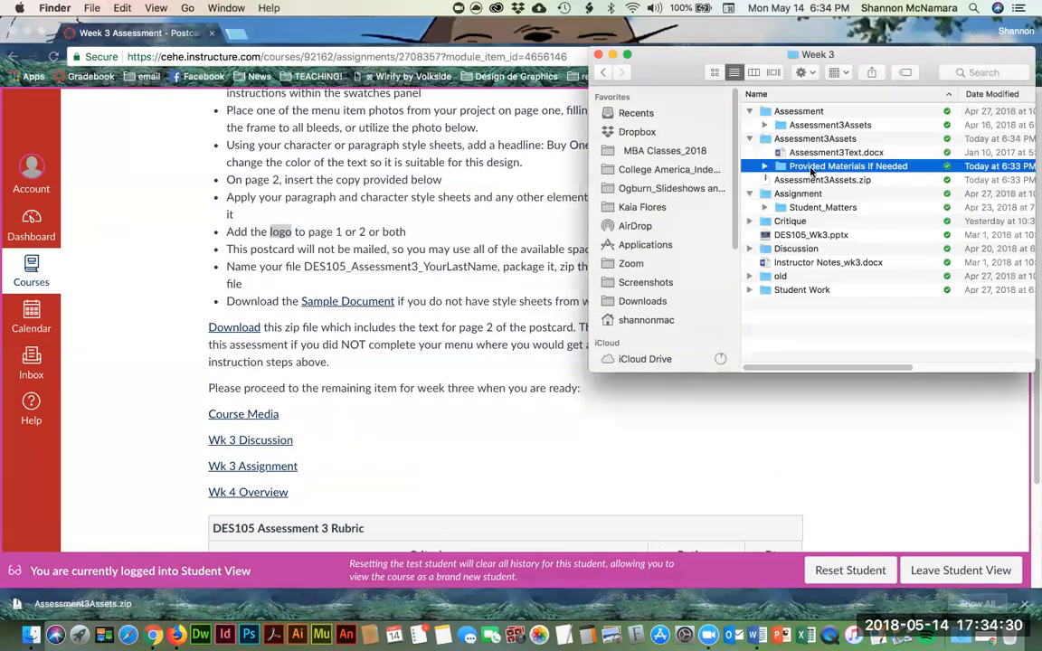
pyautogui.press('Right')
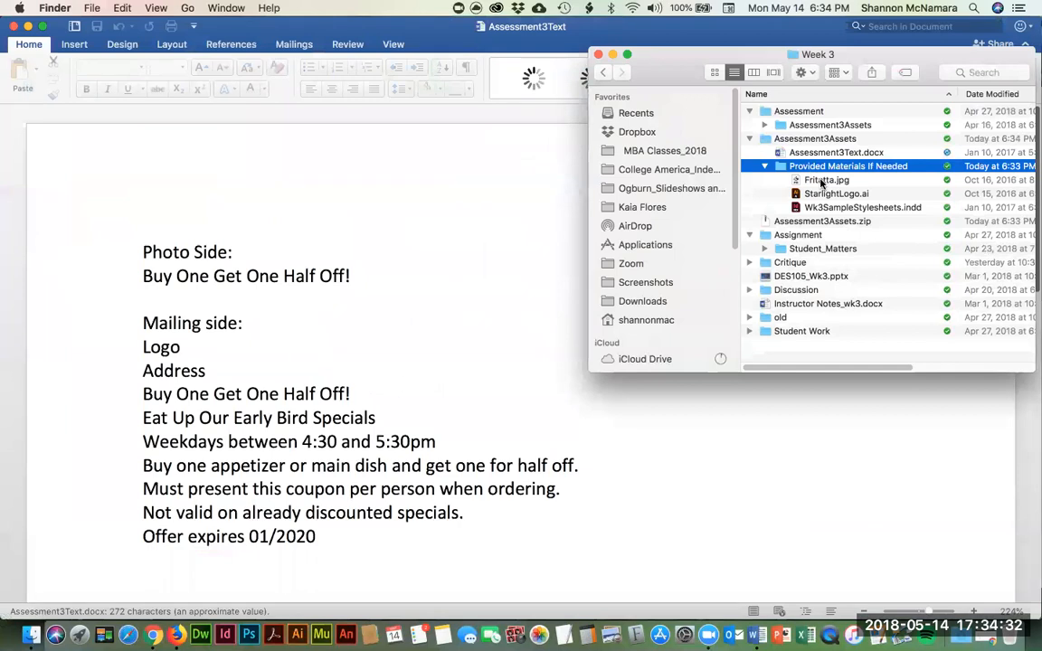
# Step: Preview Fritatta.jpg and StarlightLogo.ai in the Provided Materials If Needed folder, and collapse the folder
pyautogui.click(821, 181)
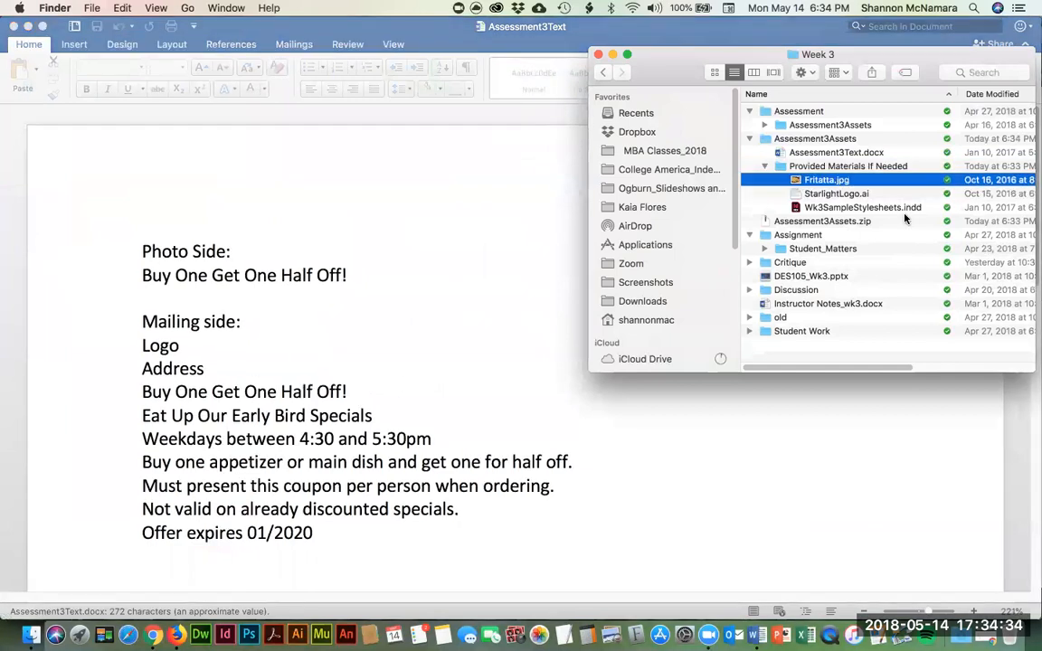
pyautogui.press('space')
pyautogui.press('Down')
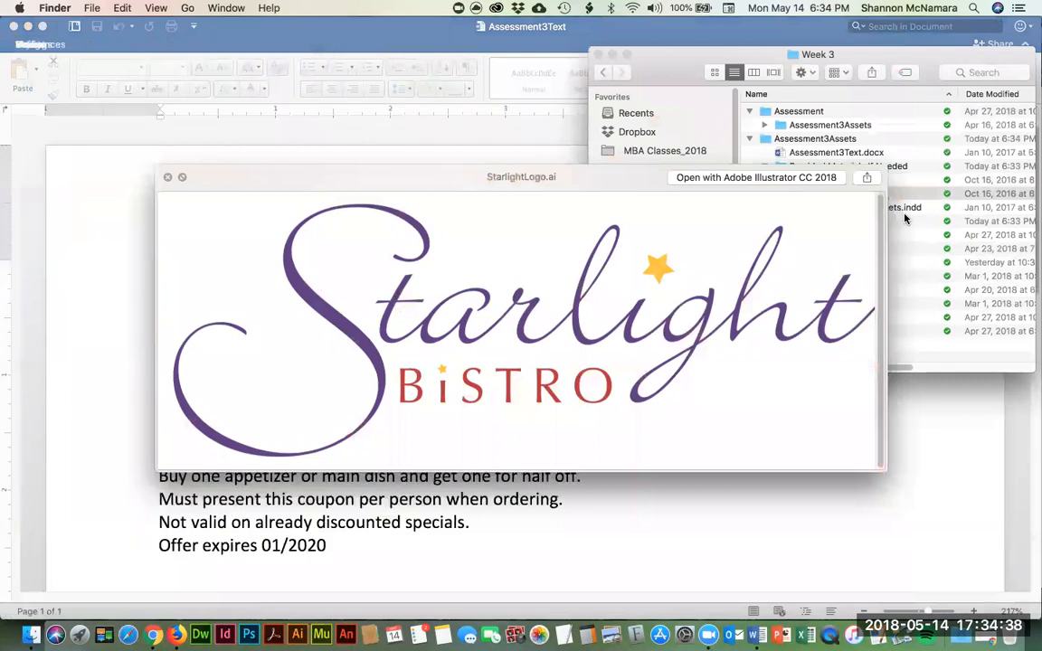
pyautogui.press('space')
pyautogui.press('Down')
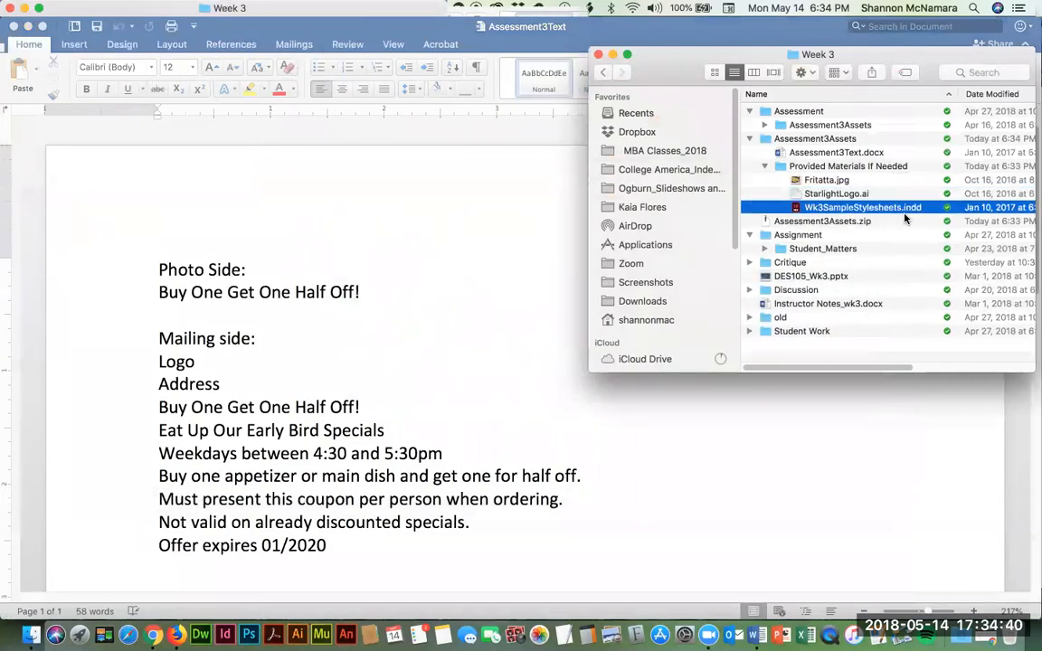
pyautogui.press('Up')
pyautogui.press('Up')
pyautogui.press('Up')
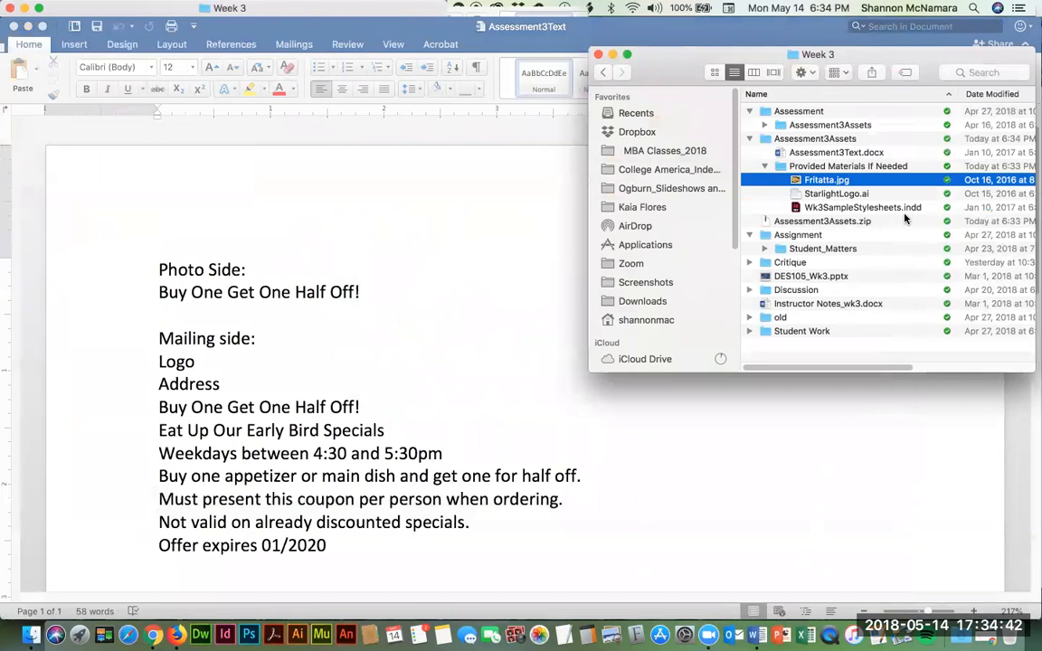
pyautogui.press('Left')
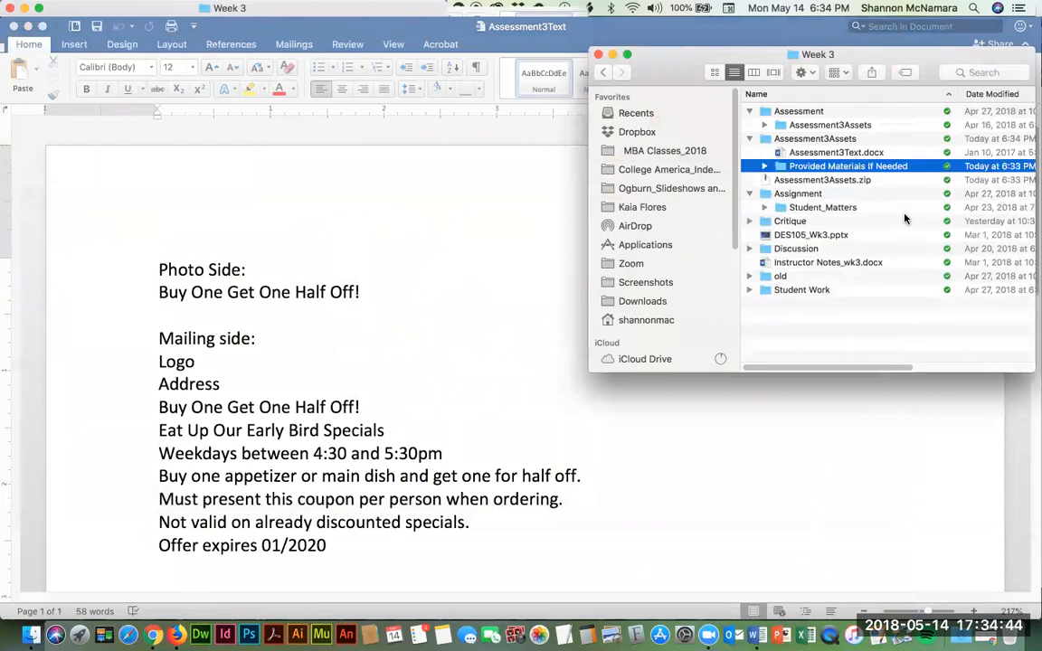
# Step: Switch to the Assessment3Text document and review the Photo Side headline and the Logo and Address lines under Mailing side
pyautogui.click(393, 318)
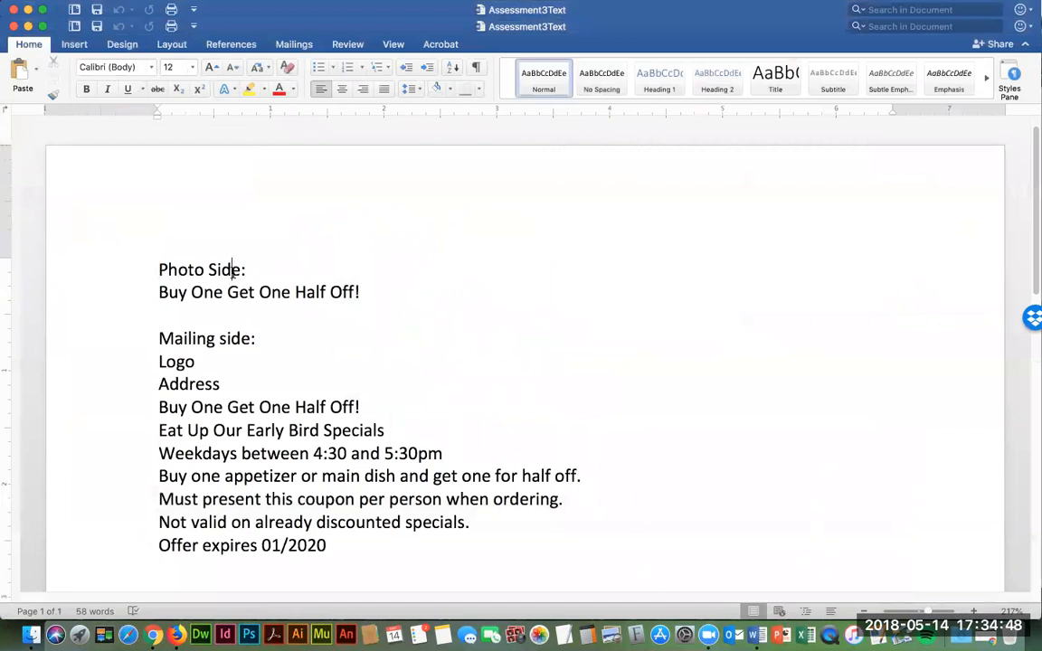
pyautogui.moveTo(158, 293); pyautogui.dragTo(349, 294)
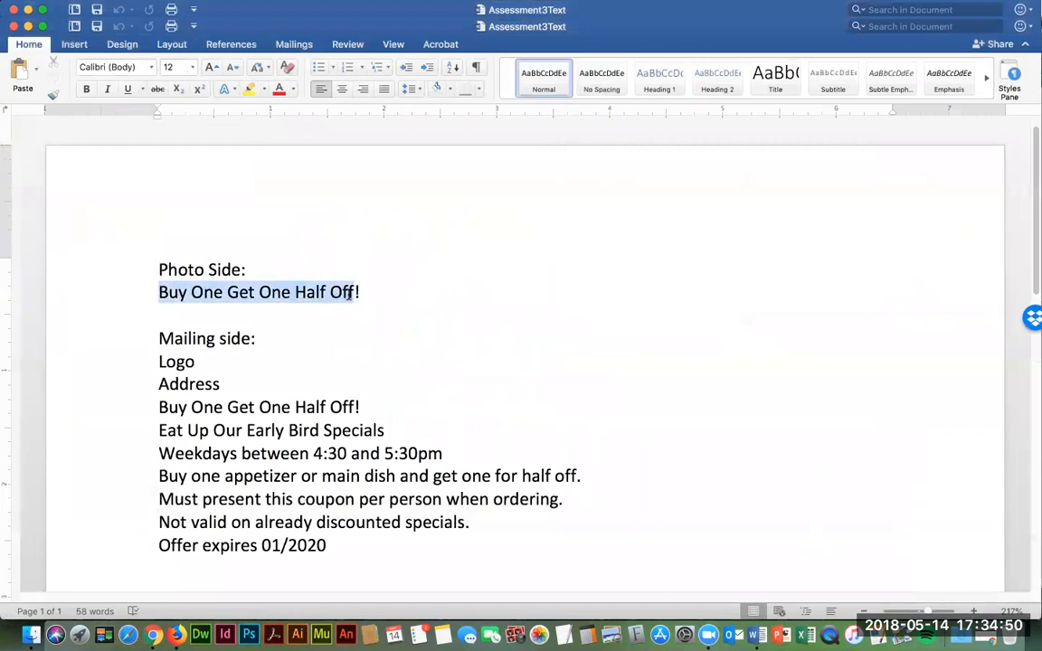
pyautogui.click(218, 337)
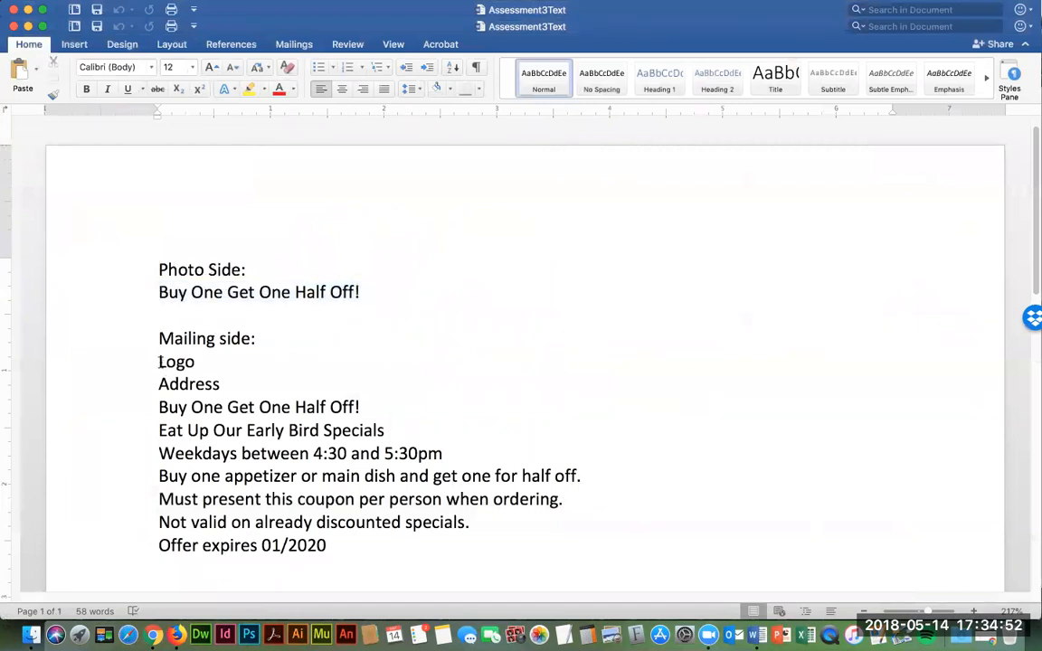
pyautogui.moveTo(160, 361); pyautogui.dragTo(181, 384)
pyautogui.click(180, 383)
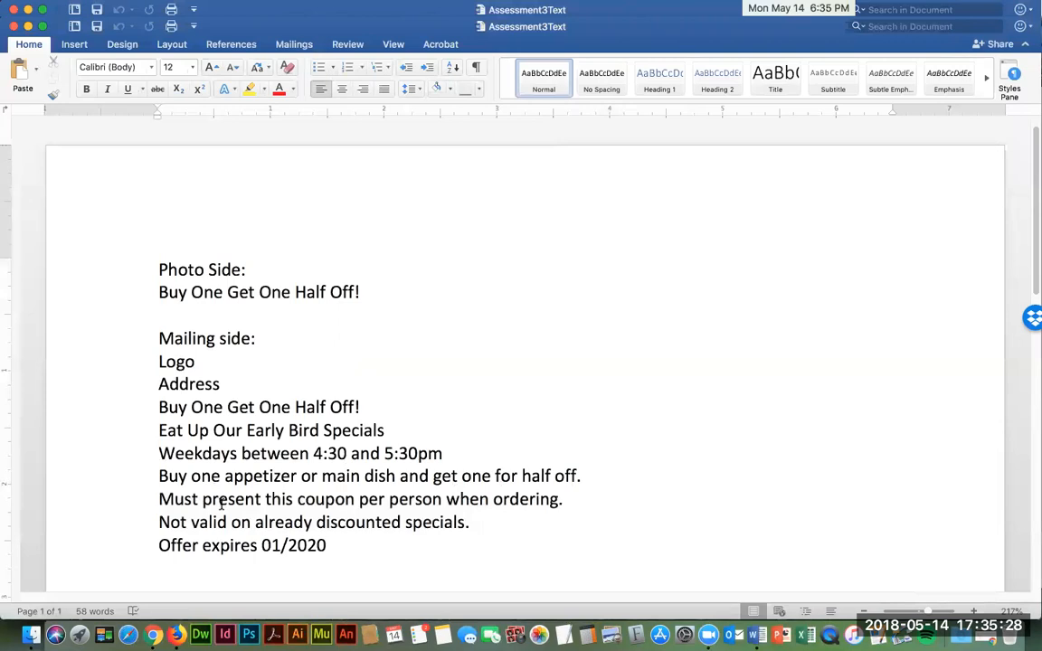
# Step: Switch to the Chrome window with the Week 3 slides and open the instructor's Behance profile in a new tab
pyautogui.press('super+Tab')
pyautogui.press('super+Tab')
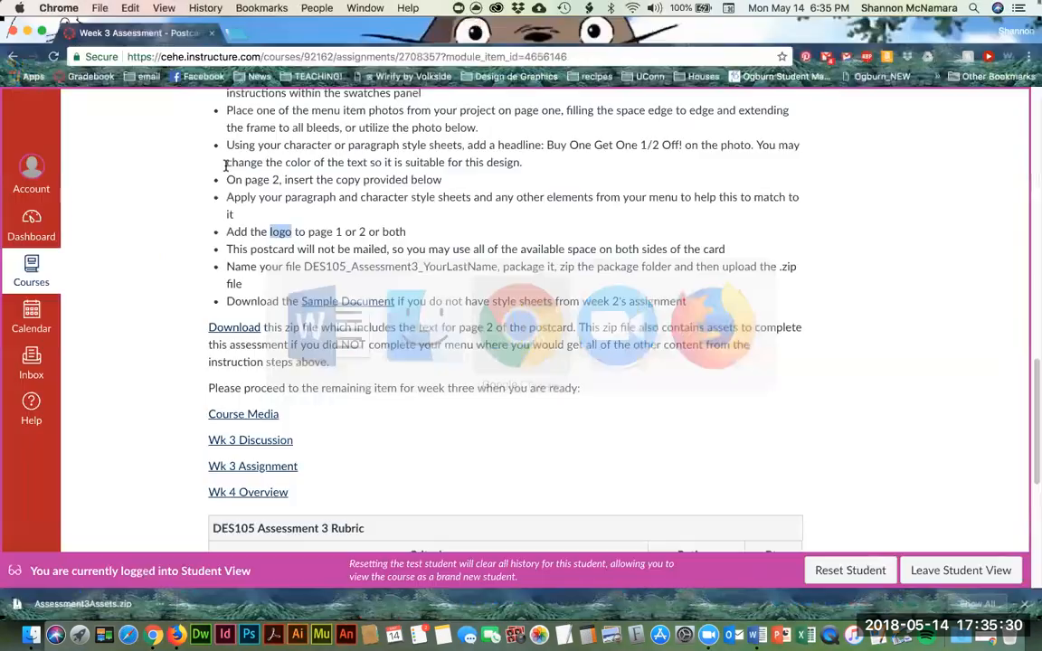
pyautogui.press('super+grave')
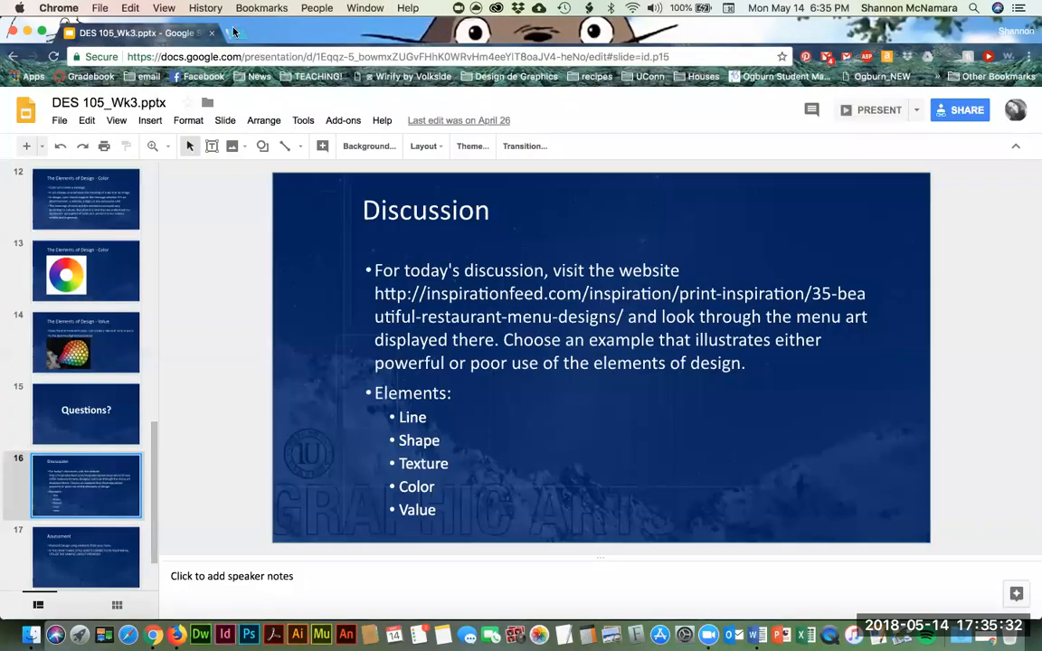
pyautogui.click(234, 33)
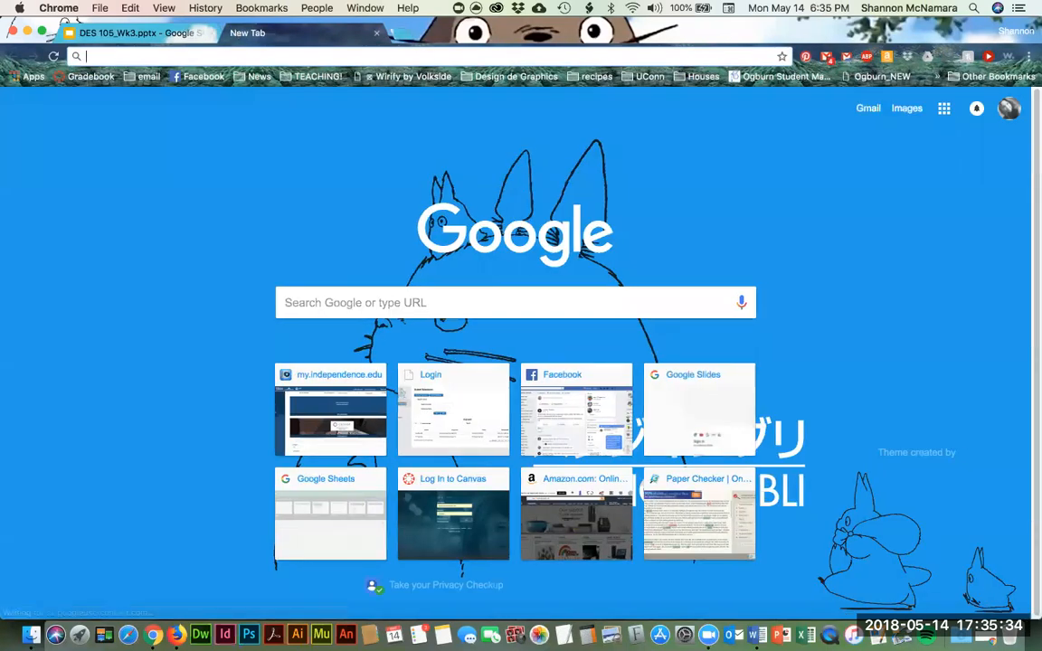
pyautogui.write('beh')
pyautogui.press('Down')
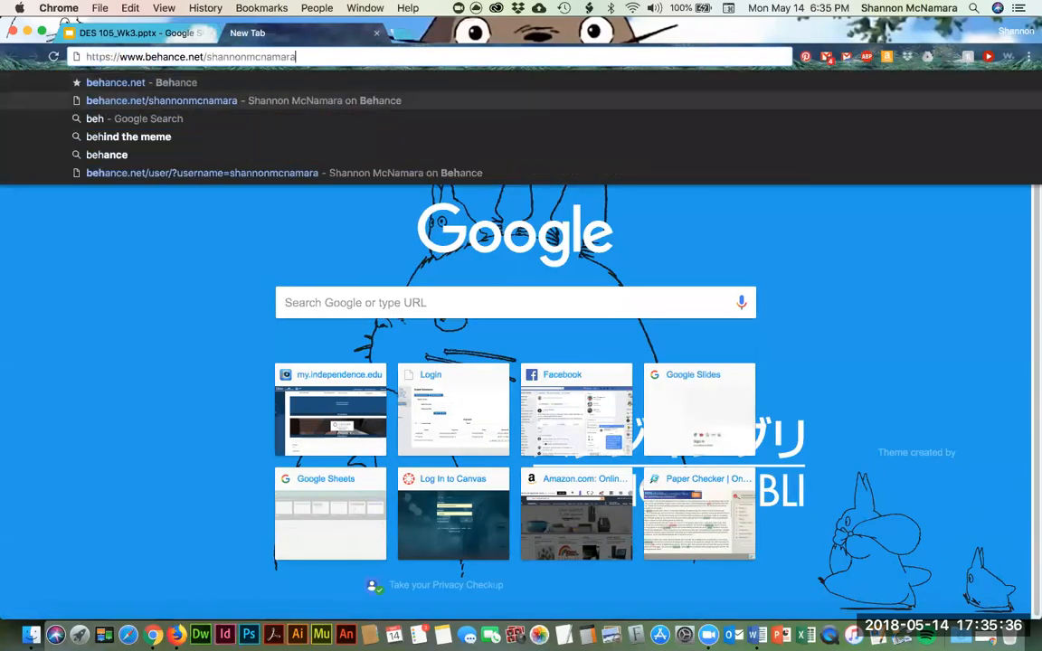
pyautogui.press('Return')
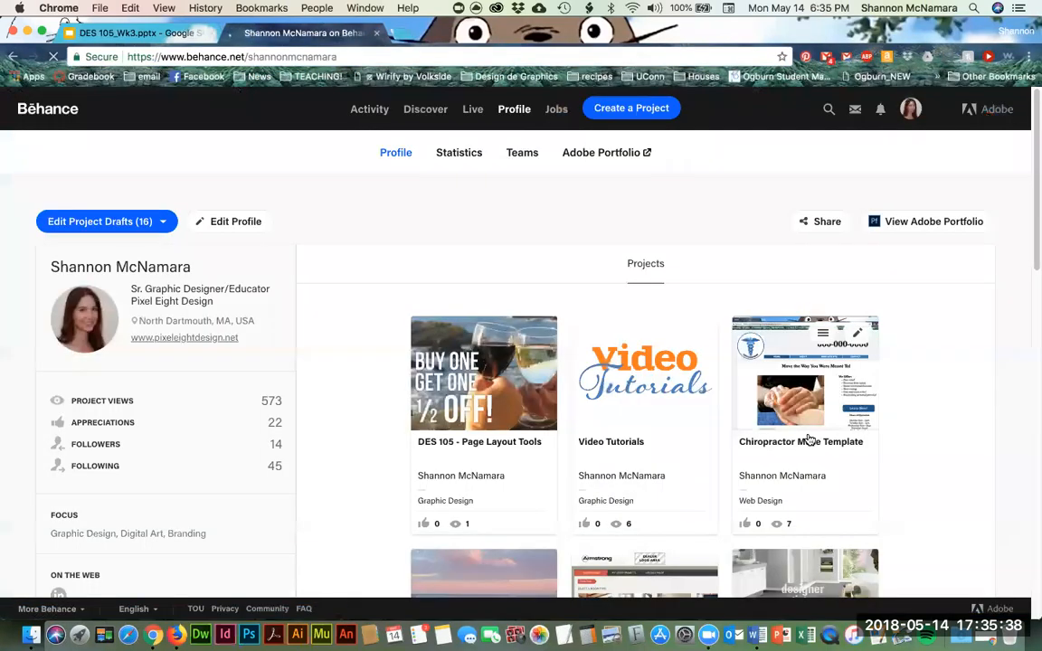
# Step: Find the Graphic Design project on the Behance profile and open it
pyautogui.scroll(-5, 929, 482)
pyautogui.scroll(-10, 929, 482)
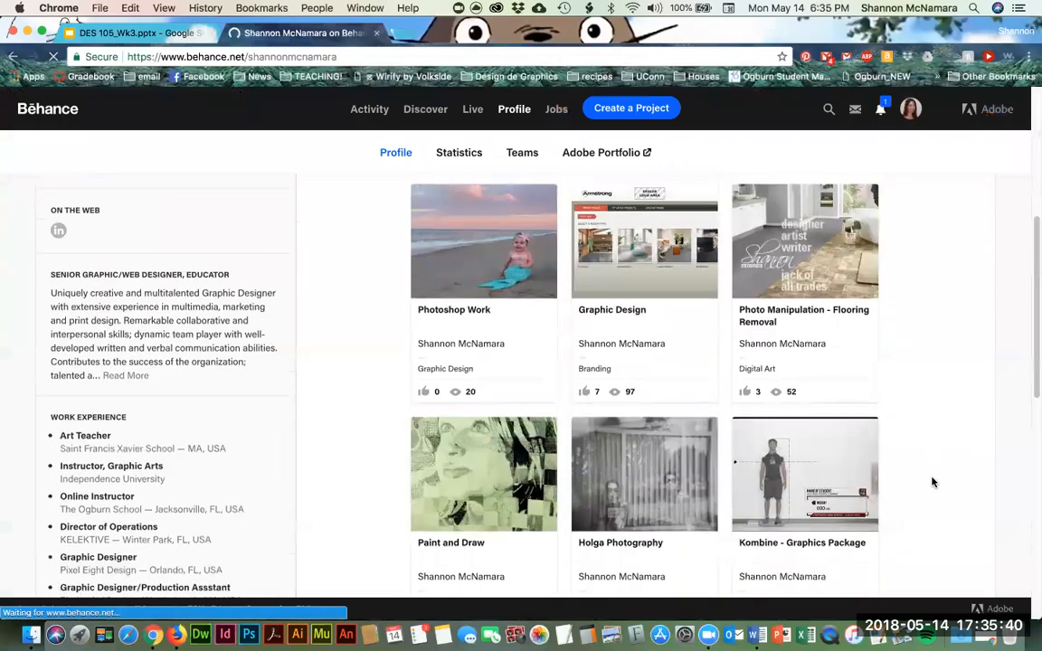
pyautogui.scroll(12, 936, 483)
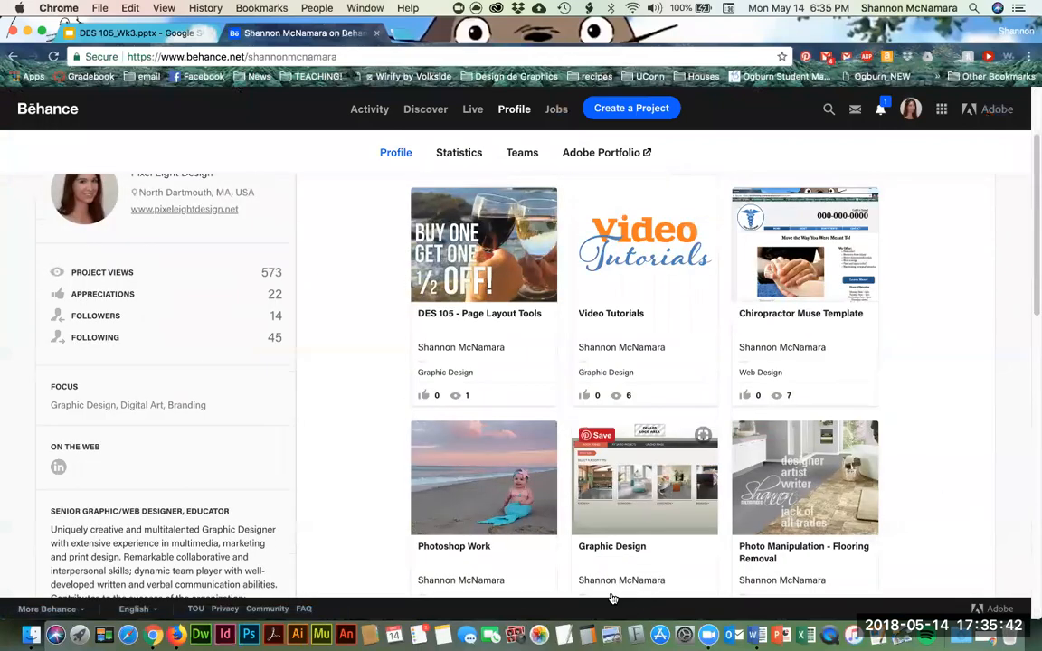
pyautogui.click(614, 548)
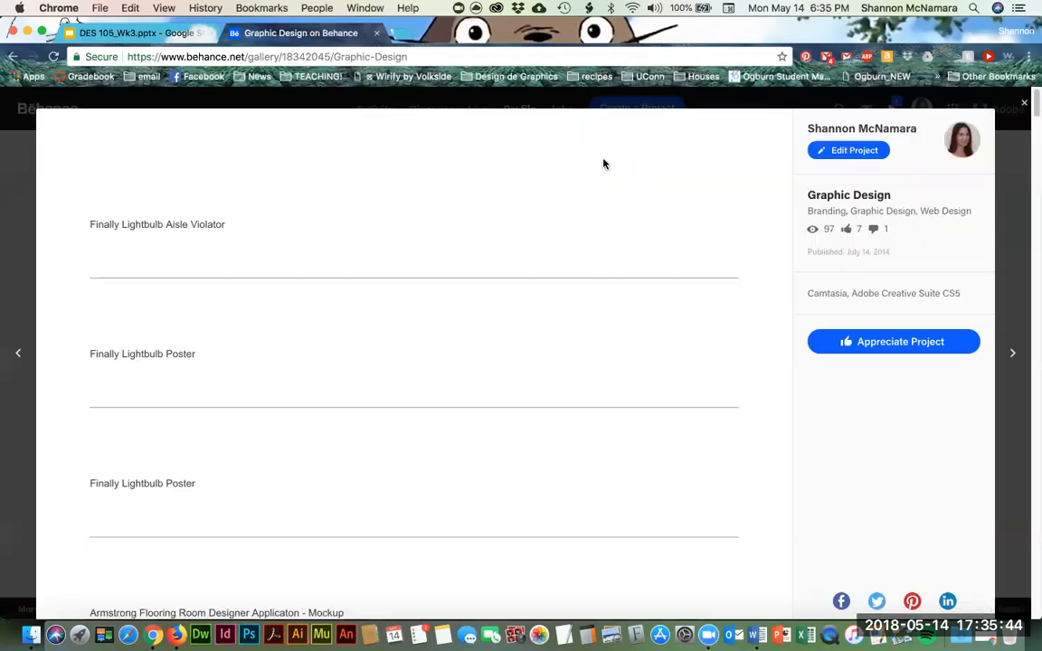
# Step: Find the SuperCoups website mockup in the project and examine the layout of the Edible Arrangements coupon
pyautogui.scroll(-20, 500, 199)
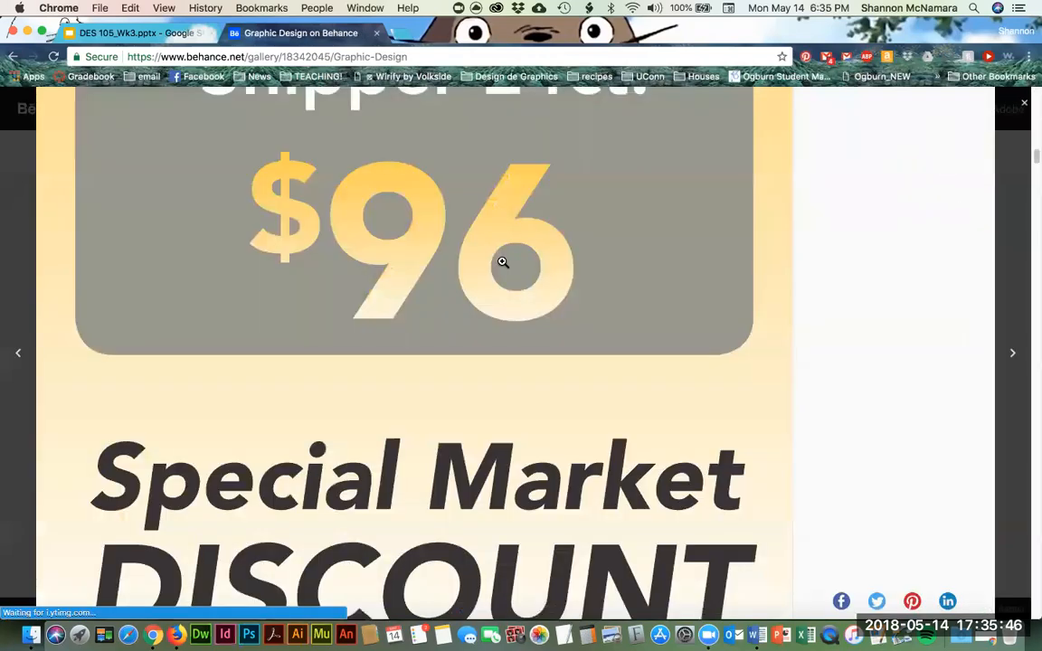
pyautogui.scroll(-20, 505, 267)
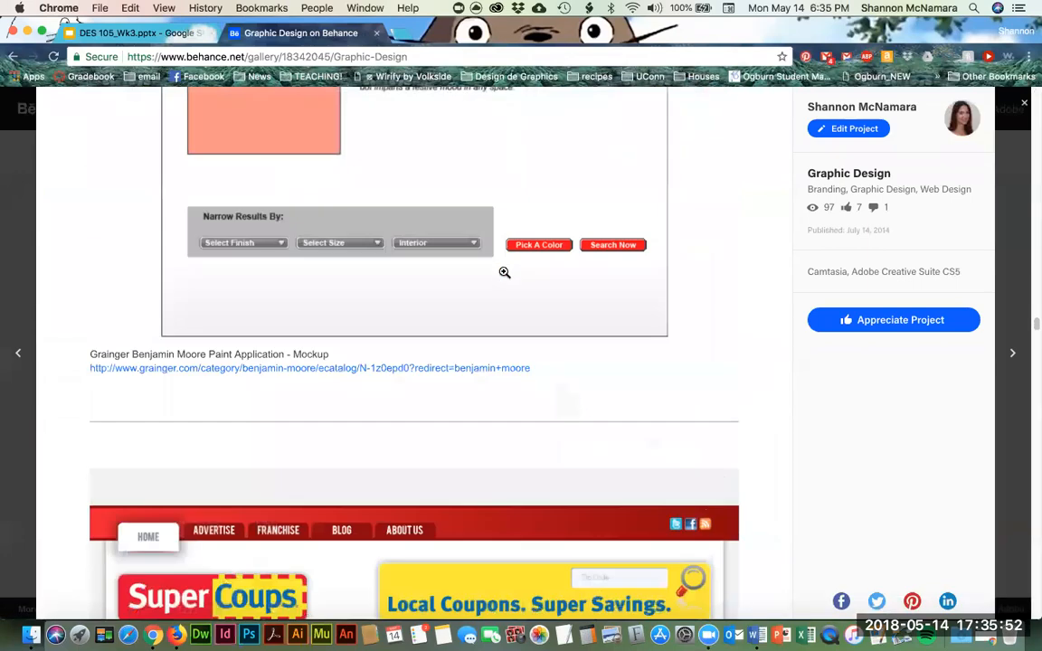
pyautogui.scroll(-15, 497, 289)
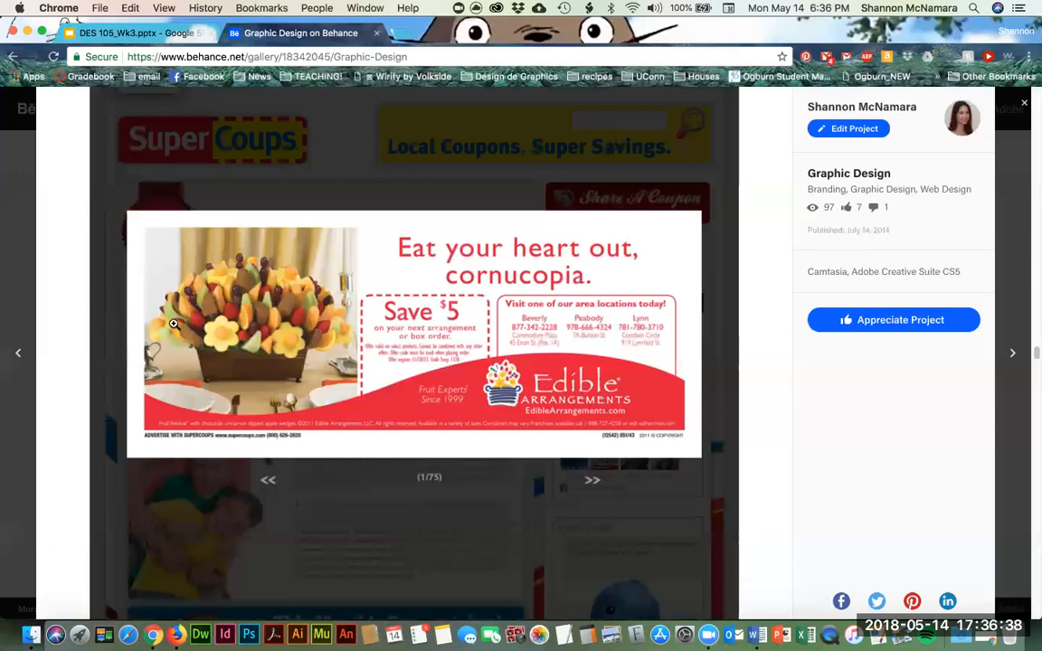
pyautogui.scroll(-1, 174, 324)
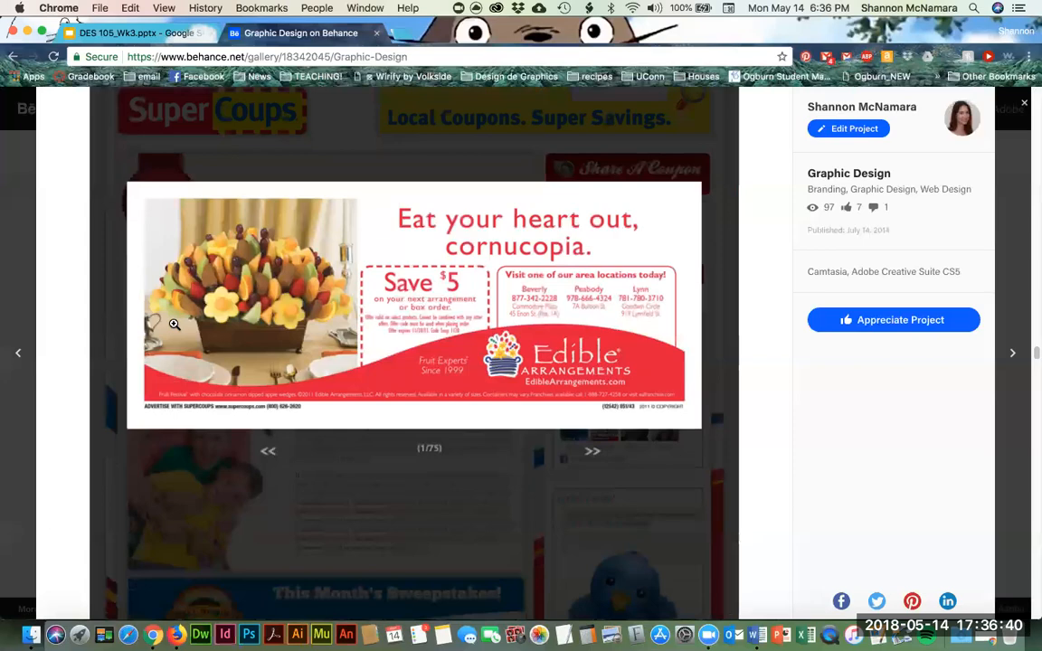
pyautogui.click(174, 323)
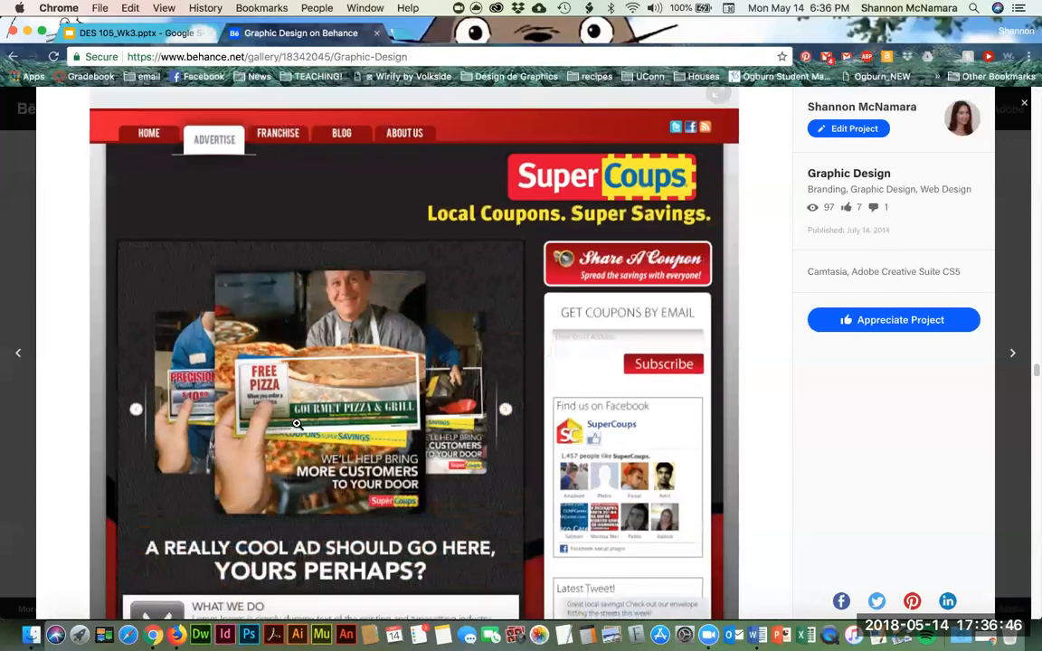
# Step: Examine the remaining SuperCoups website mockups, the envelope design with its back advertiser, and the coupon listings as design examples
pyautogui.scroll(-7, 281, 416)
pyautogui.scroll(-13, 299, 427)
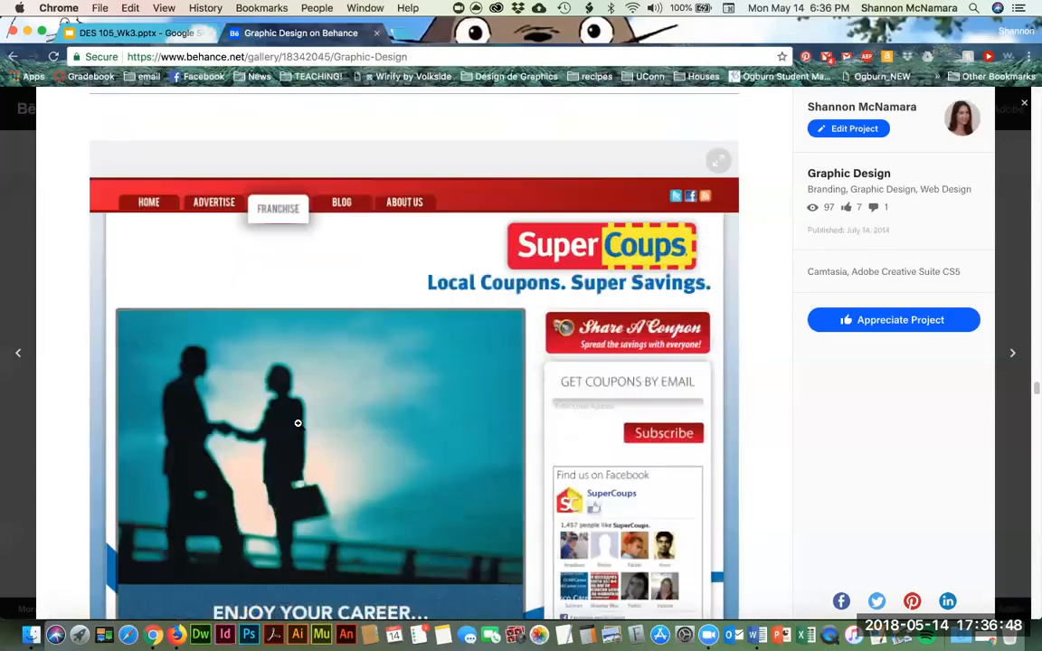
pyautogui.scroll(-5, 298, 424)
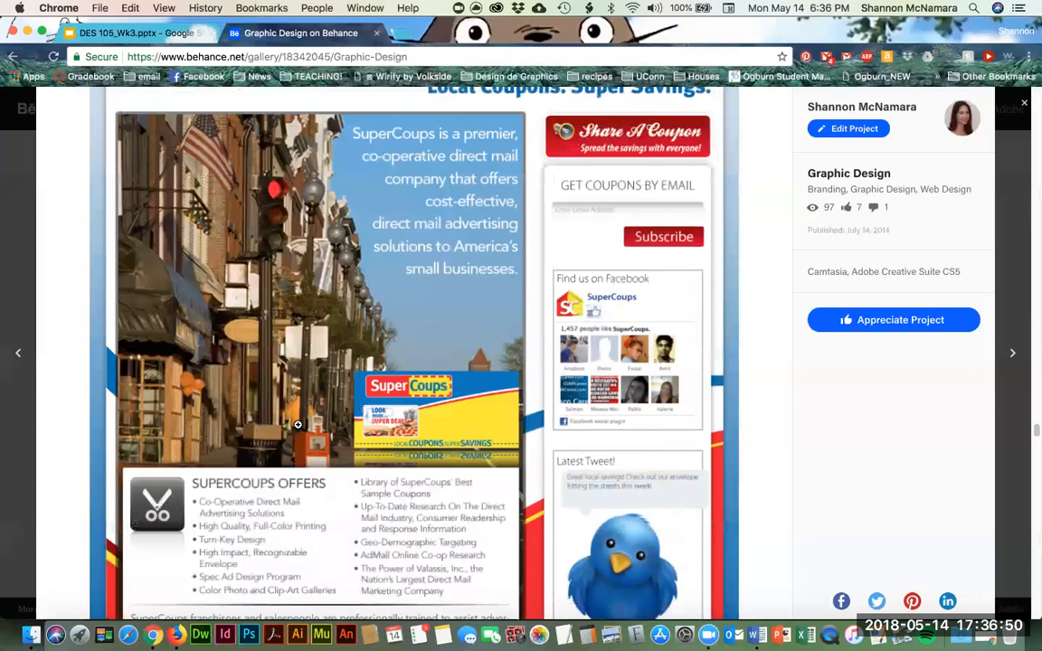
pyautogui.scroll(-10, 296, 427)
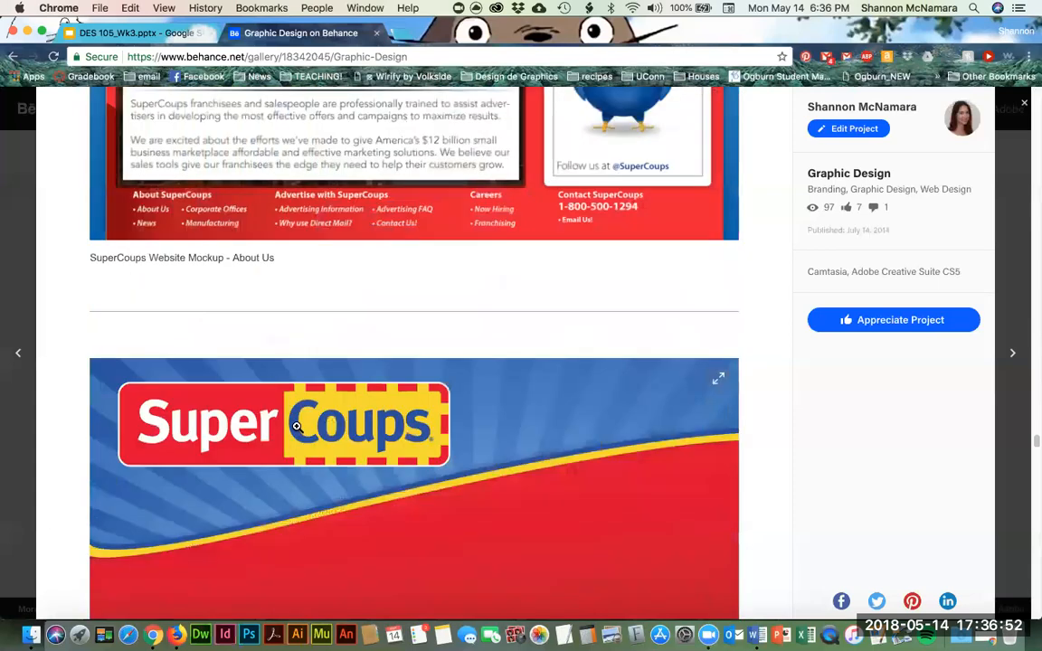
pyautogui.scroll(-2, 297, 427)
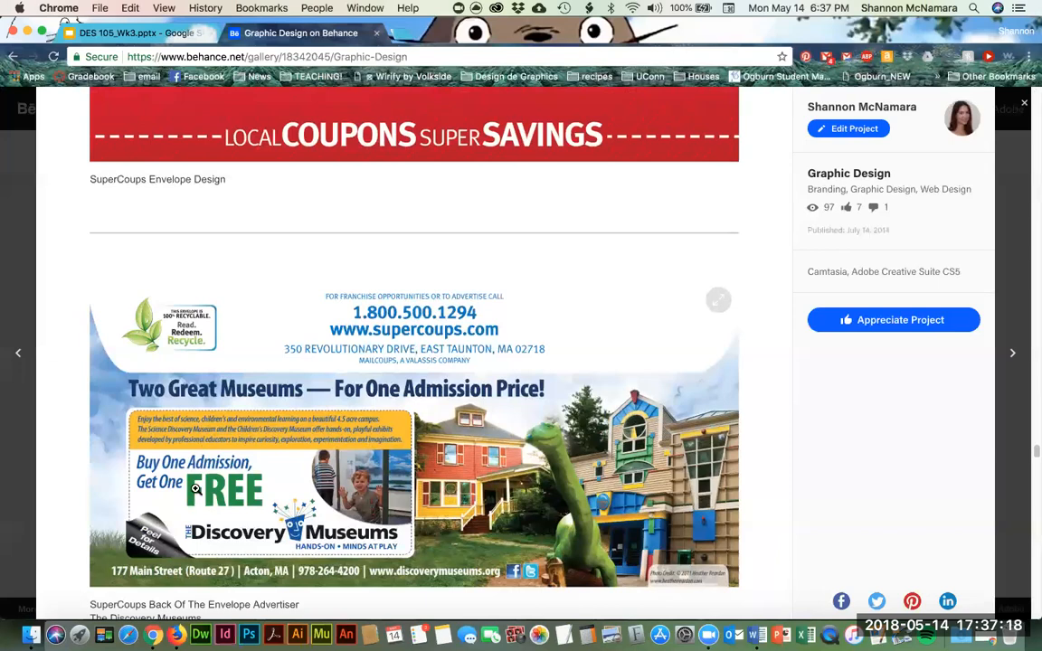
pyautogui.scroll(-10, 200, 480)
pyautogui.scroll(-20, 201, 473)
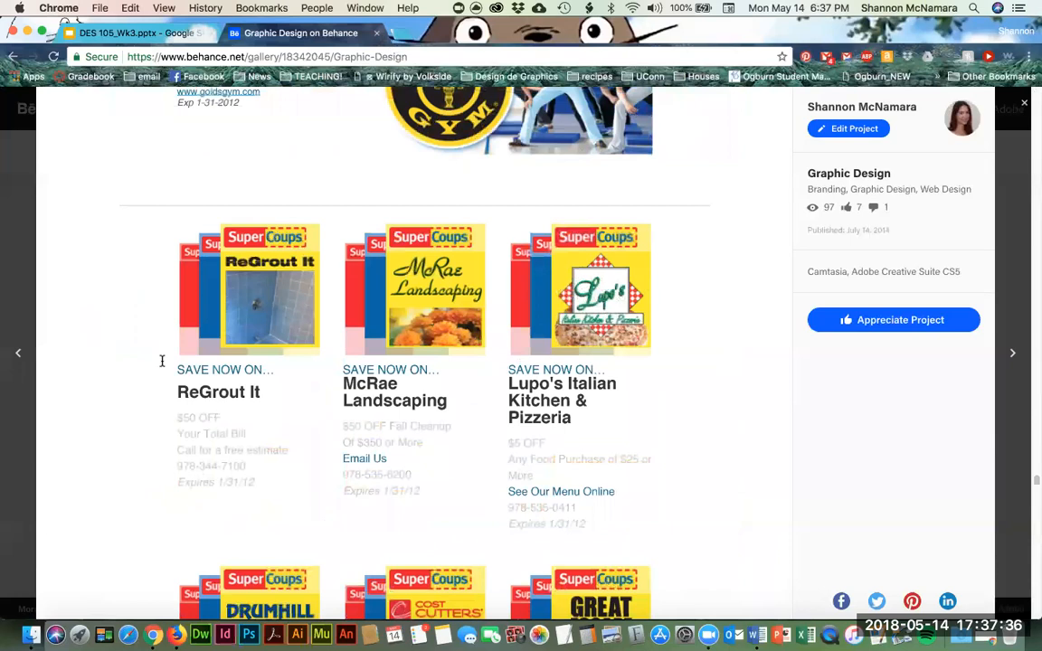
# Step: Switch back to the Assessment3Text document in Word and launch InDesign
pyautogui.press('super+Tab')
pyautogui.click(203, 288)
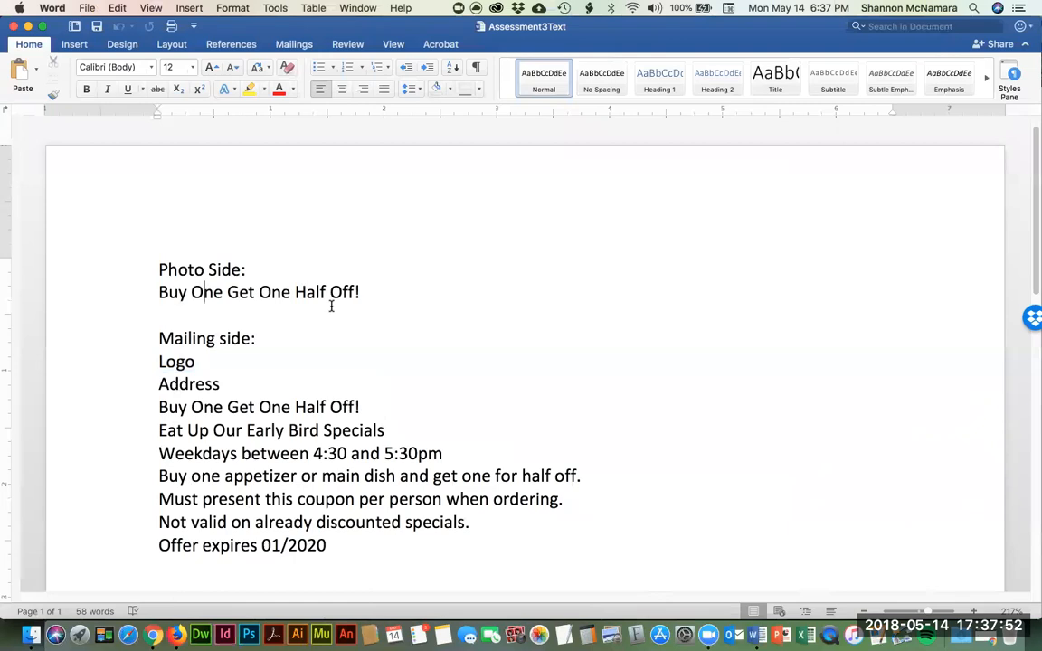
pyautogui.press('super+Tab')
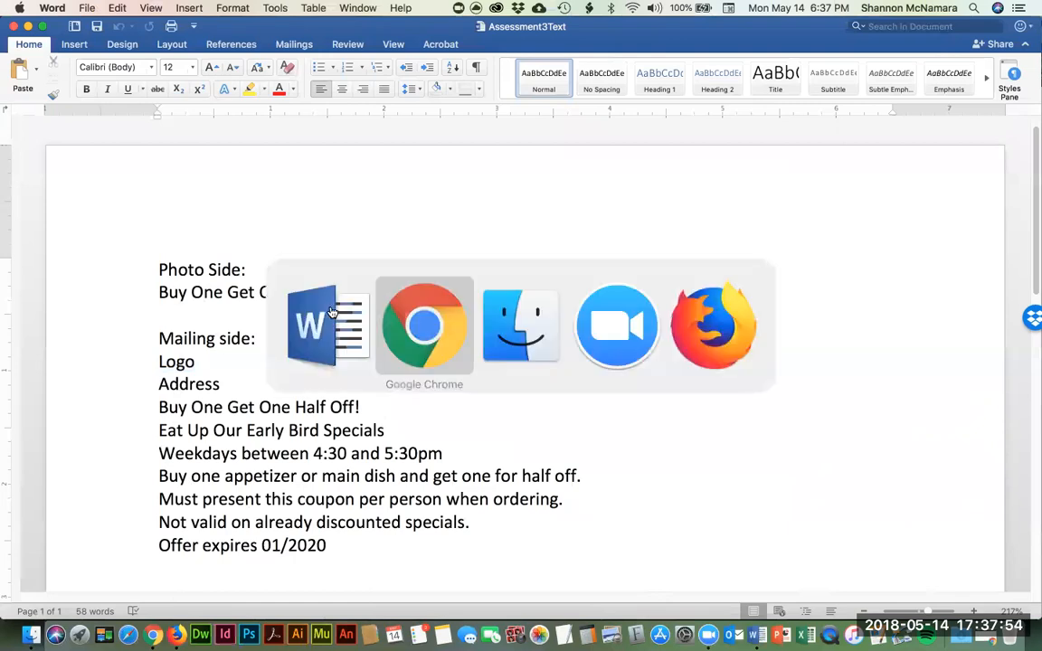
pyautogui.press('super+Tab')
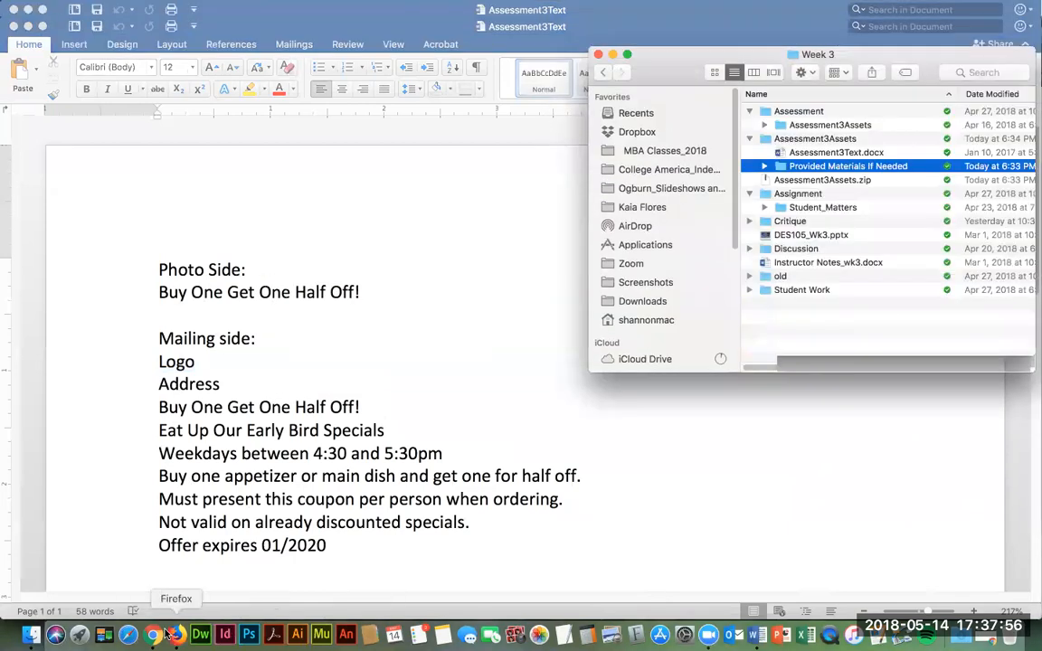
pyautogui.click(226, 636)
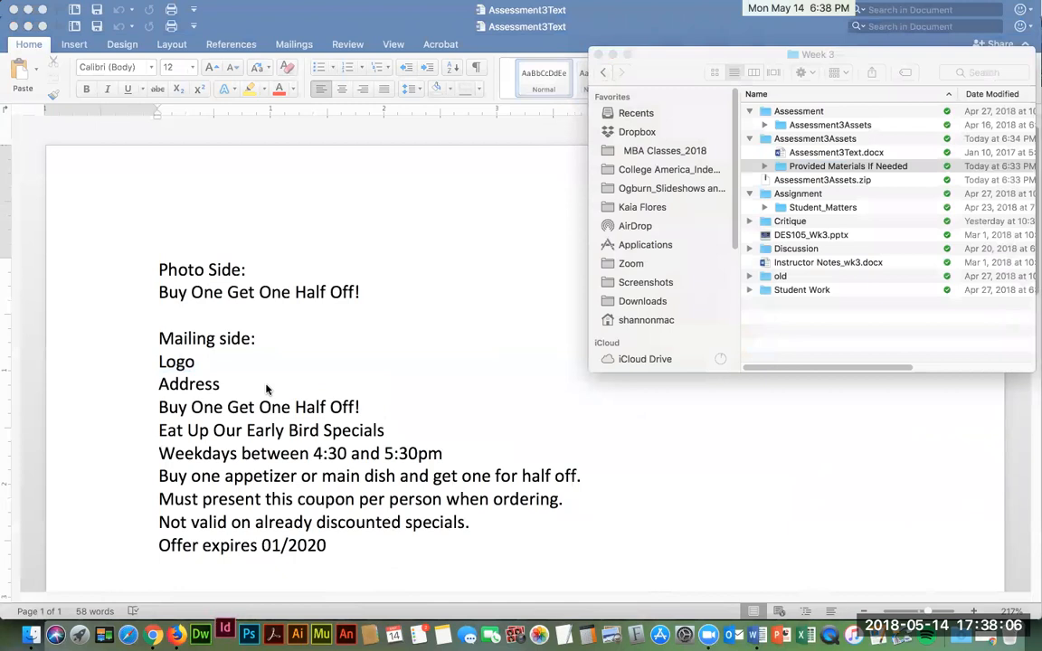
# Step: Switch to the Week 3 Assessment page in Chrome and review the postcard setup instructions
pyautogui.press('super+Tab')
pyautogui.press('super+Tab')
pyautogui.press('super+Tab')
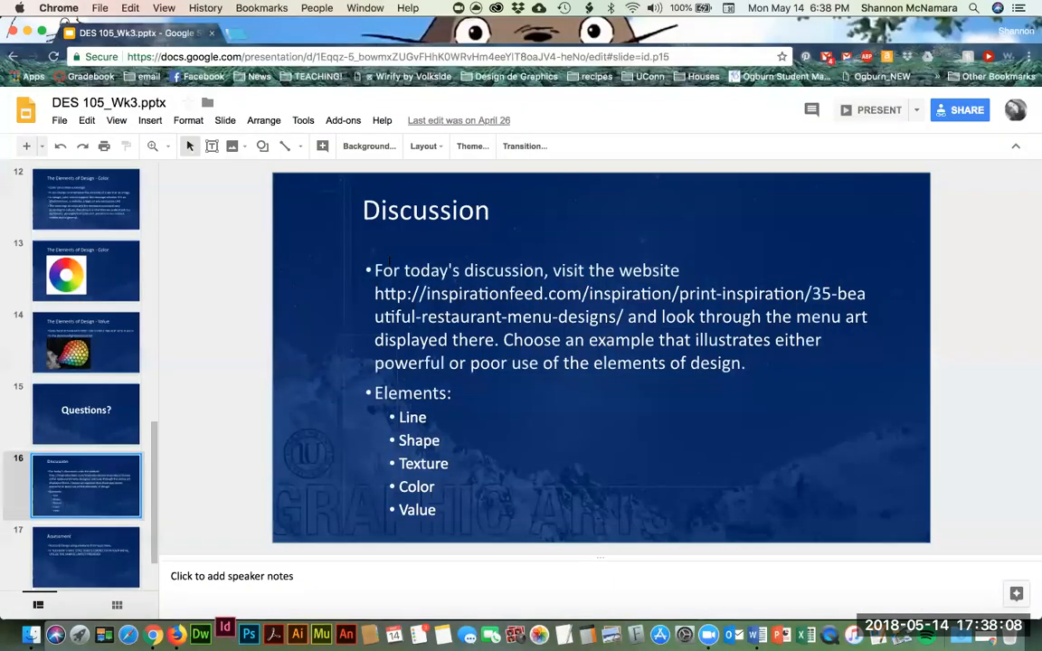
pyautogui.press('super+grave')
pyautogui.scroll(1, 528, 262)
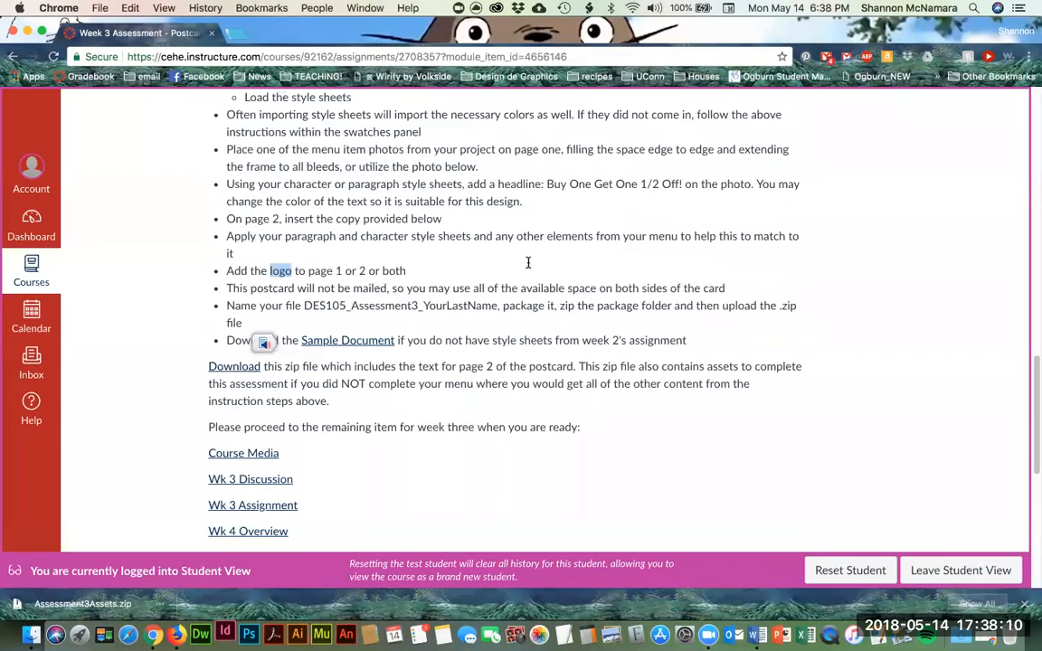
pyautogui.scroll(5, 528, 262)
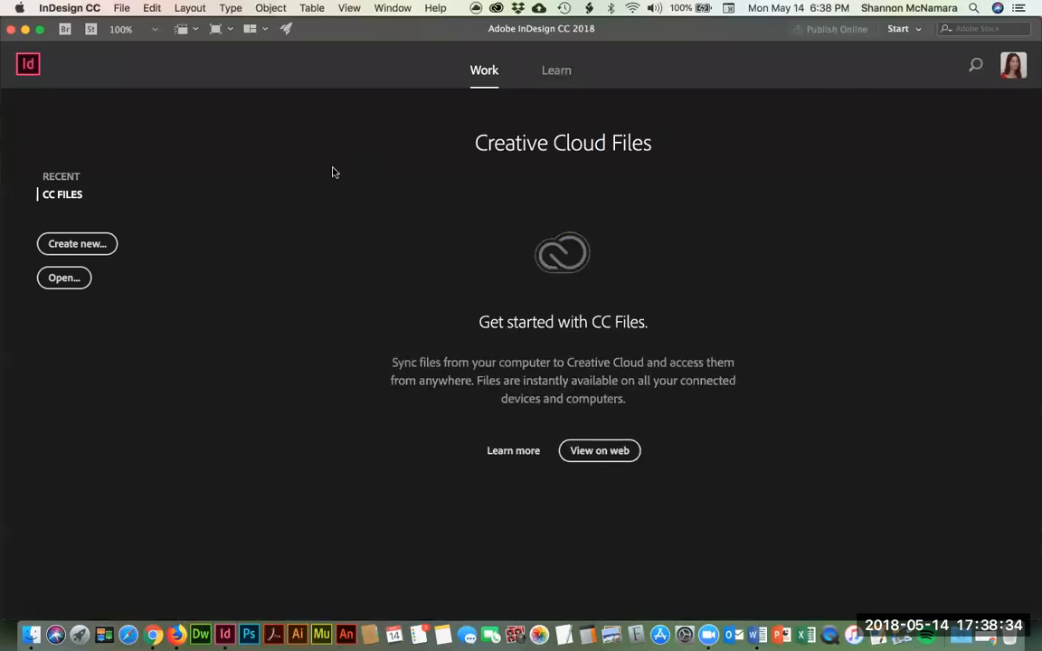
# Step: Set up a new two-page document 6 in wide and 4.25 in high, without facing pages
pyautogui.press('super+n')
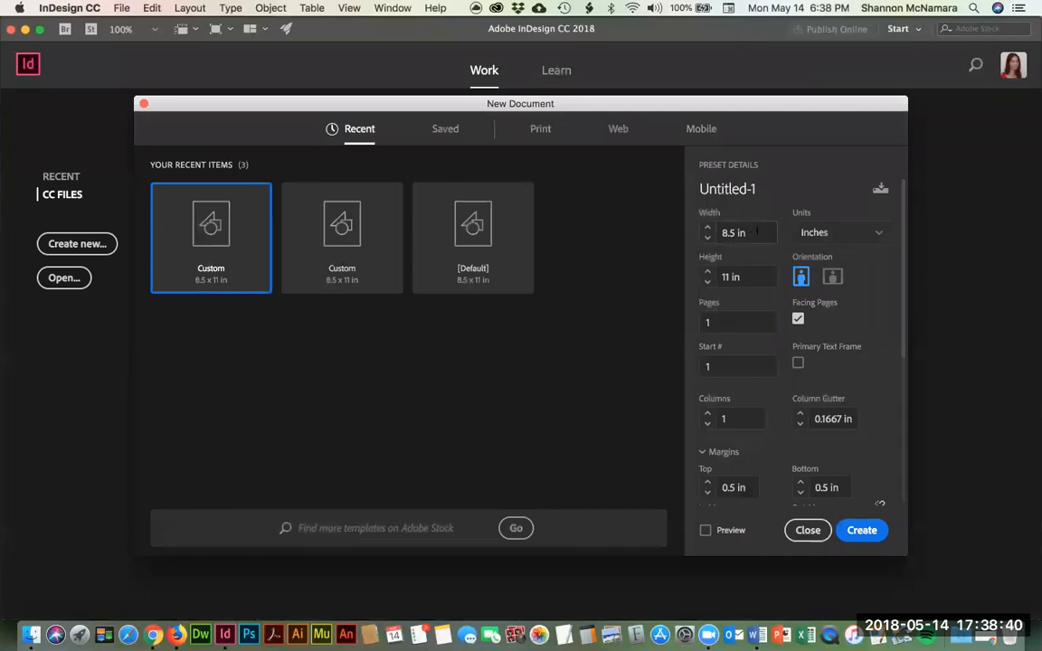
pyautogui.press('super+Tab')
pyautogui.press('super+Tab')
pyautogui.doubleClick(709, 237)
pyautogui.write('6')
pyautogui.press('Tab')
pyautogui.write('4.25')
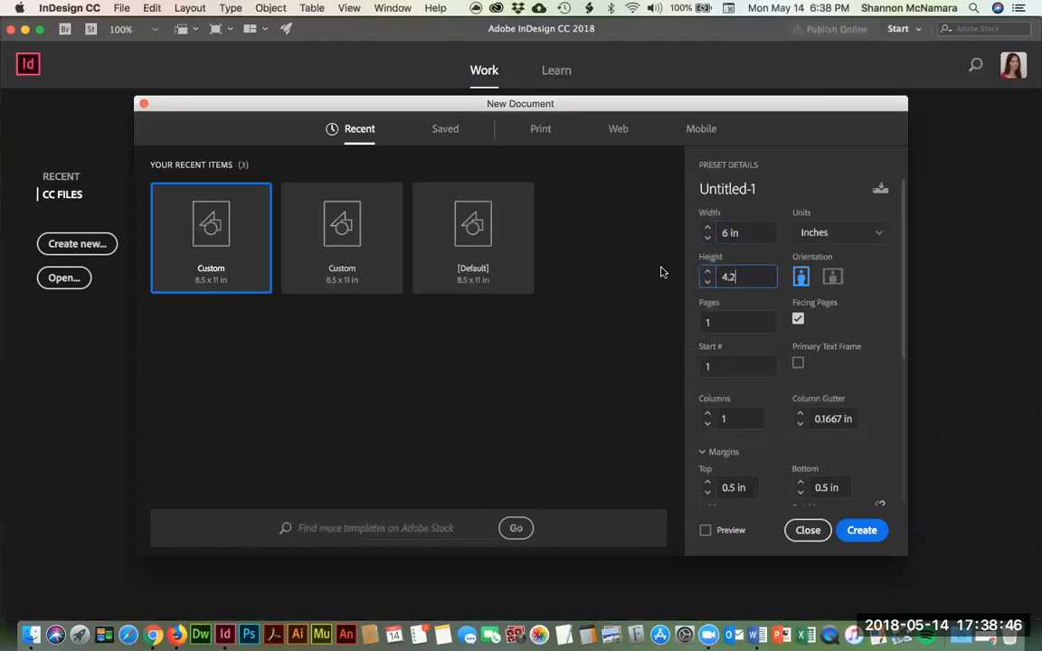
pyautogui.press('Tab')
pyautogui.write('2')
pyautogui.click(798, 319)
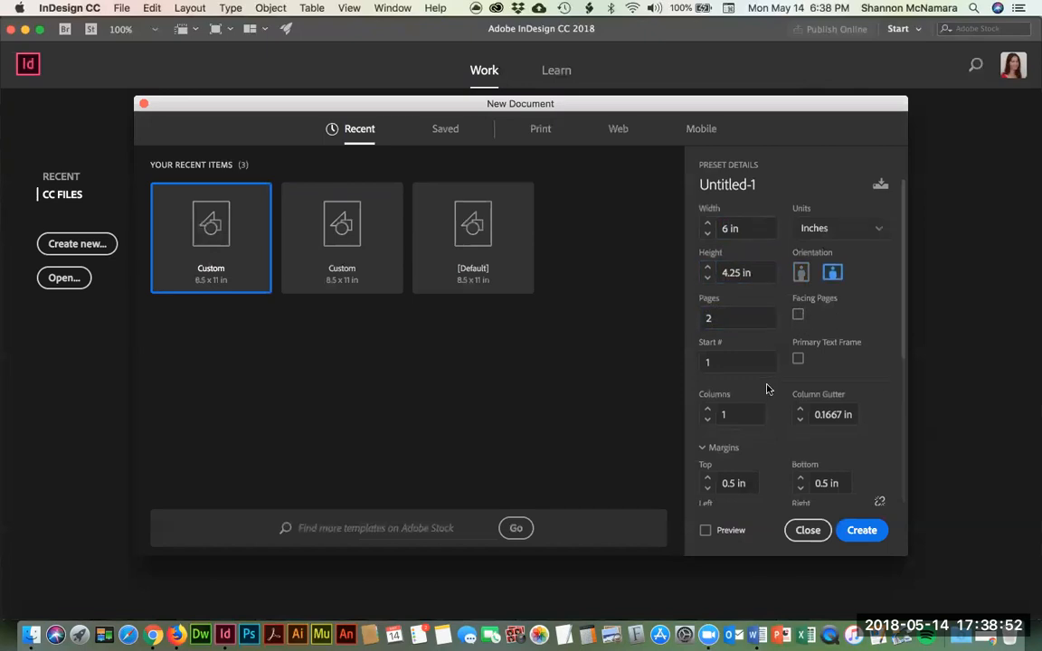
# Step: Set all four margins of the new document to a linked 0.25 in
pyautogui.scroll(-2, 757, 425)
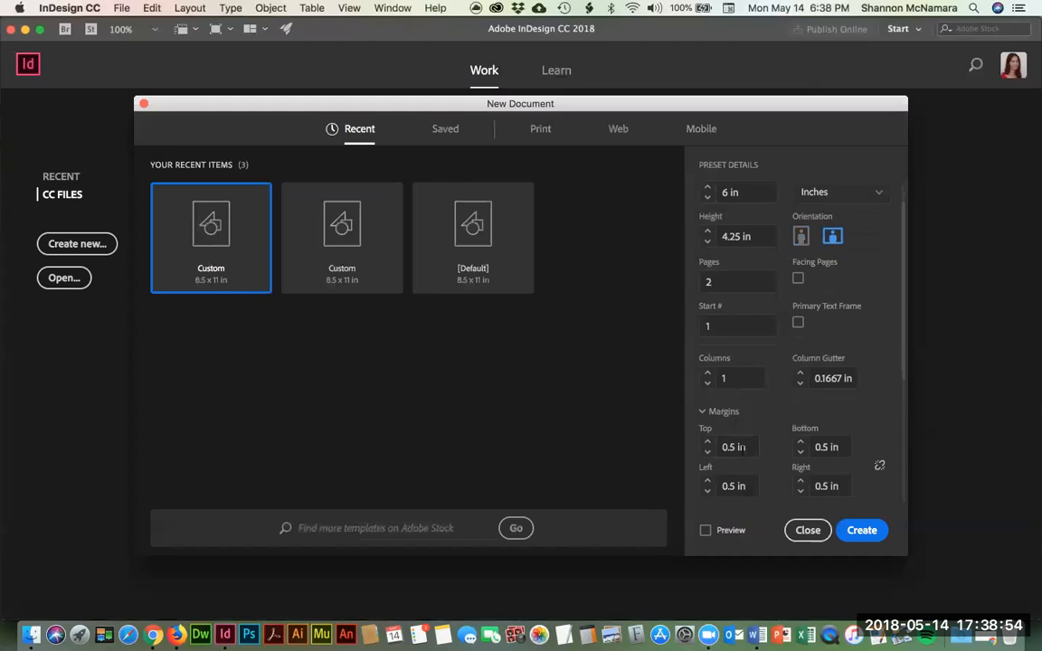
pyautogui.press('super+Tab')
pyautogui.press('super+Tab')
pyautogui.tripleClick(743, 447)
pyautogui.press('BackSpace')
pyautogui.write('.25')
pyautogui.press('Tab')
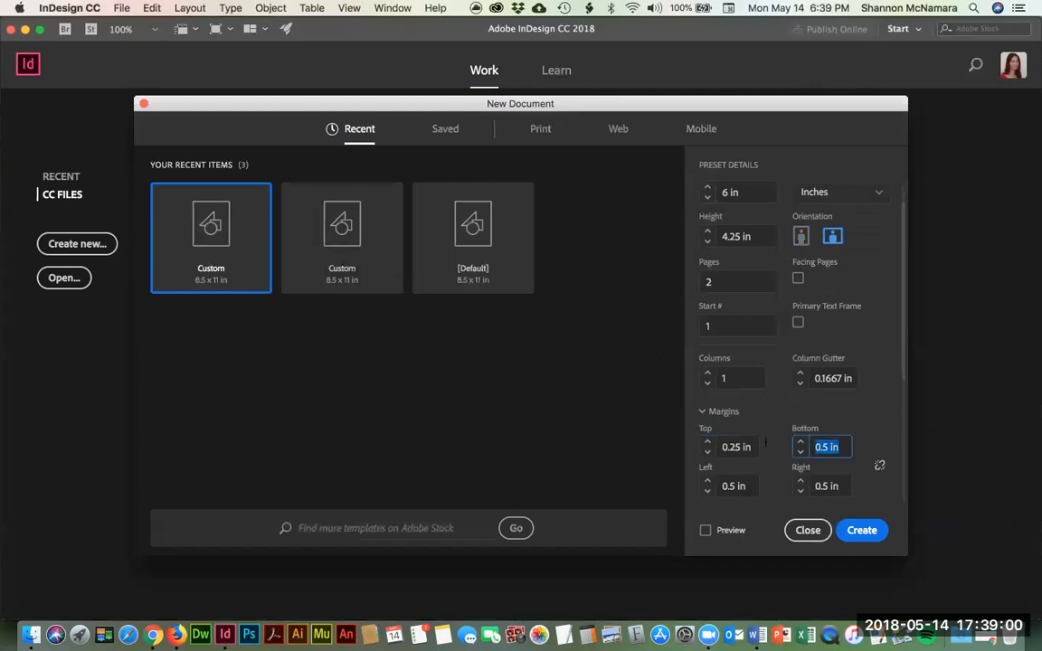
pyautogui.click(879, 465)
# Step: Set the bleed to 0.125 in on all sides and create the document
pyautogui.scroll(-3, 779, 466)
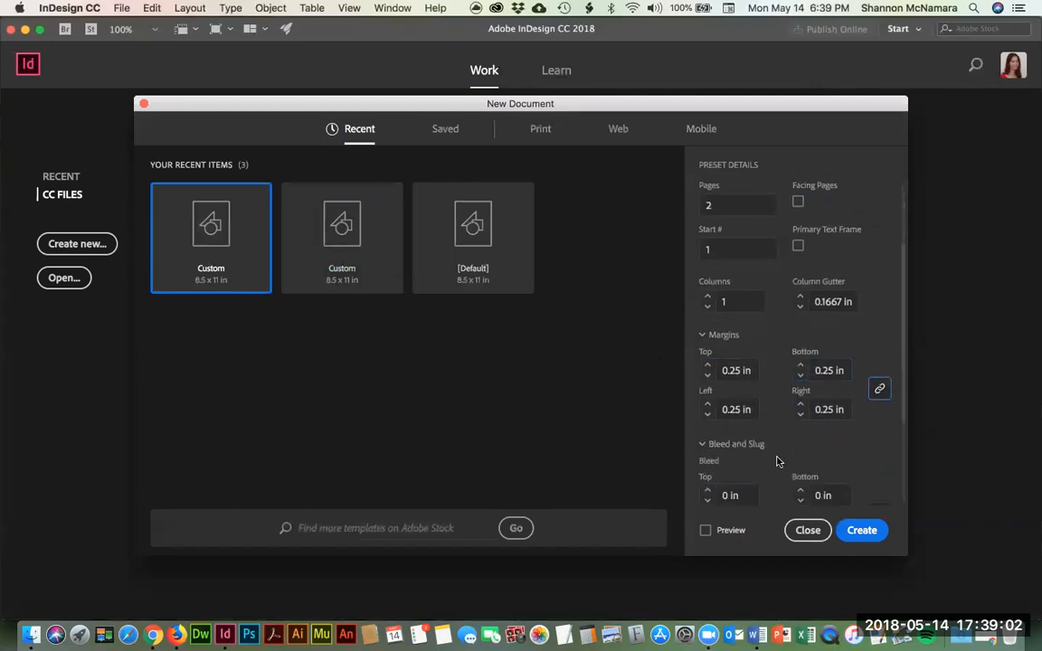
pyautogui.scroll(-3, 776, 461)
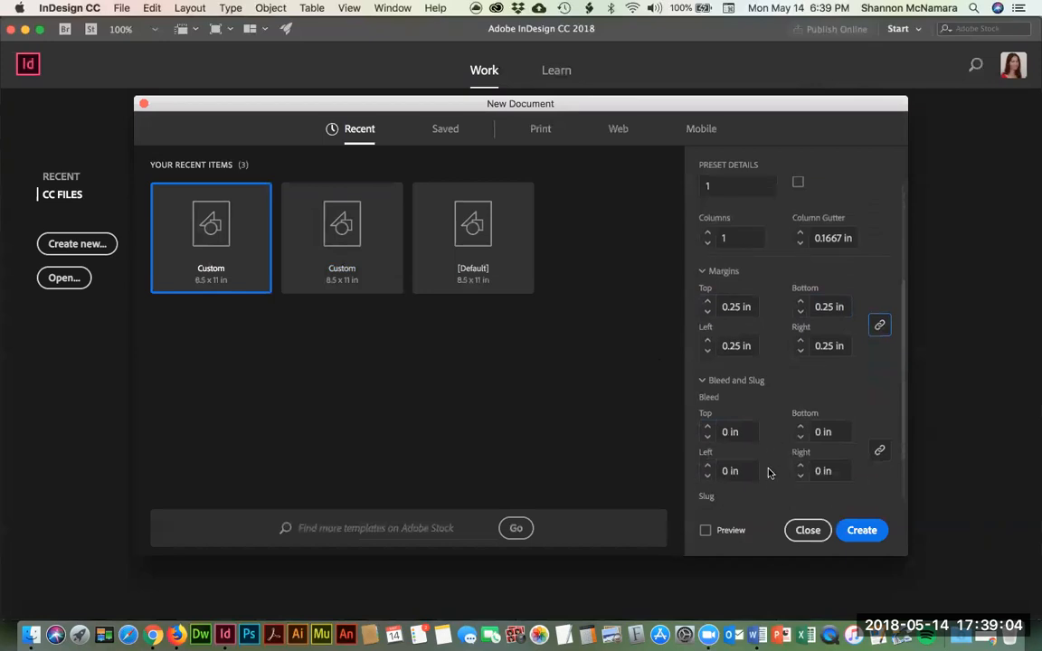
pyautogui.click(749, 433)
pyautogui.scroll(-3, 750, 397)
pyautogui.moveTo(718, 346); pyautogui.dragTo(686, 344)
pyautogui.write('.12')
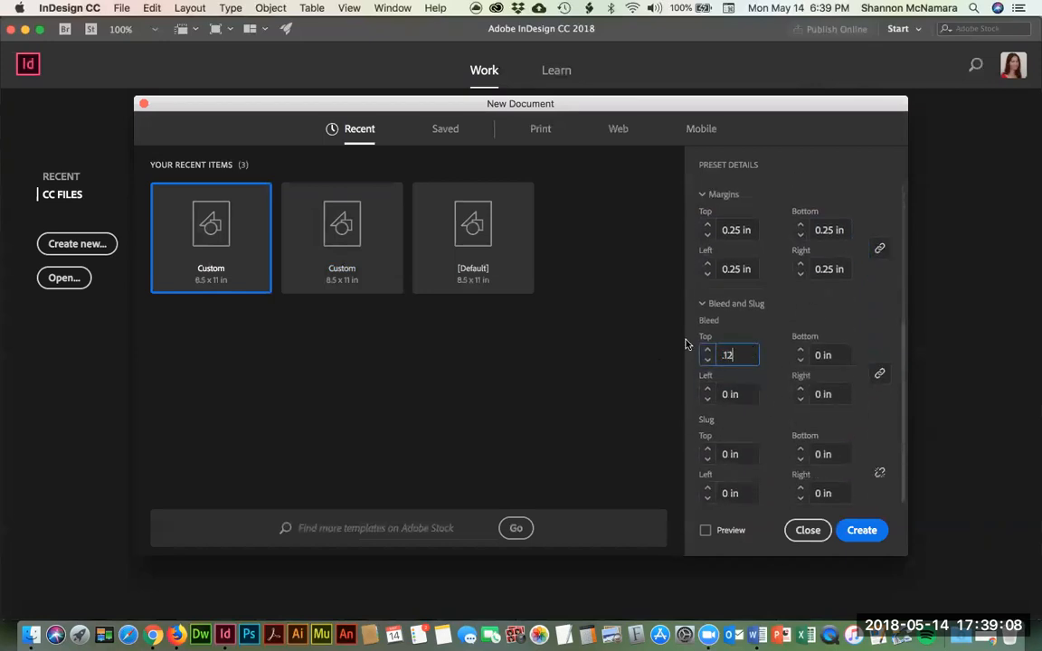
pyautogui.write('5')
pyautogui.press('Tab')
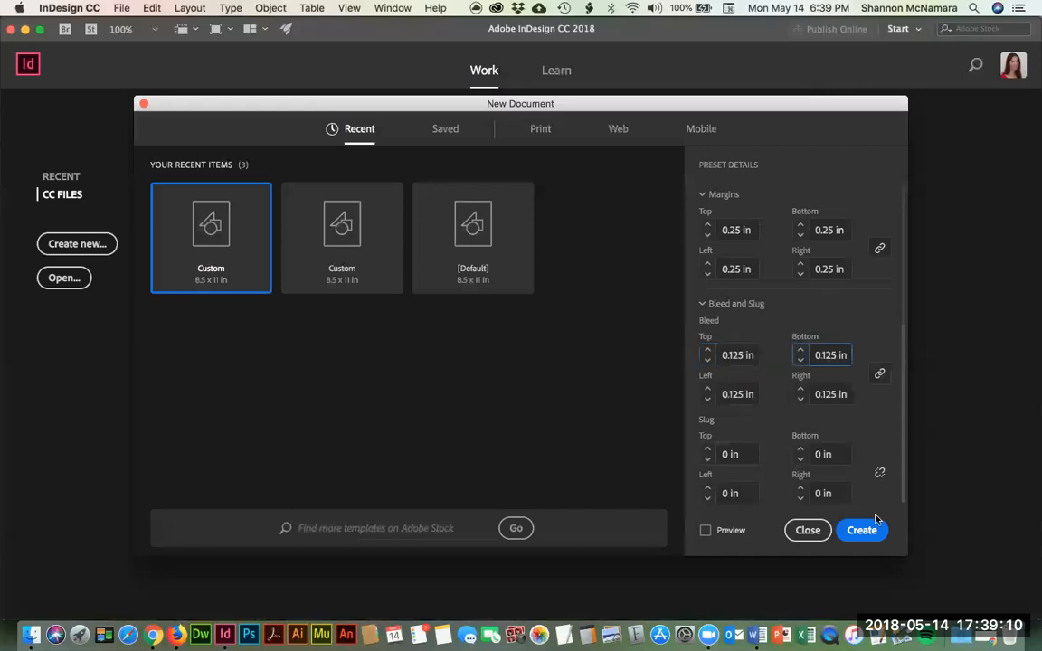
pyautogui.click(818, 530)
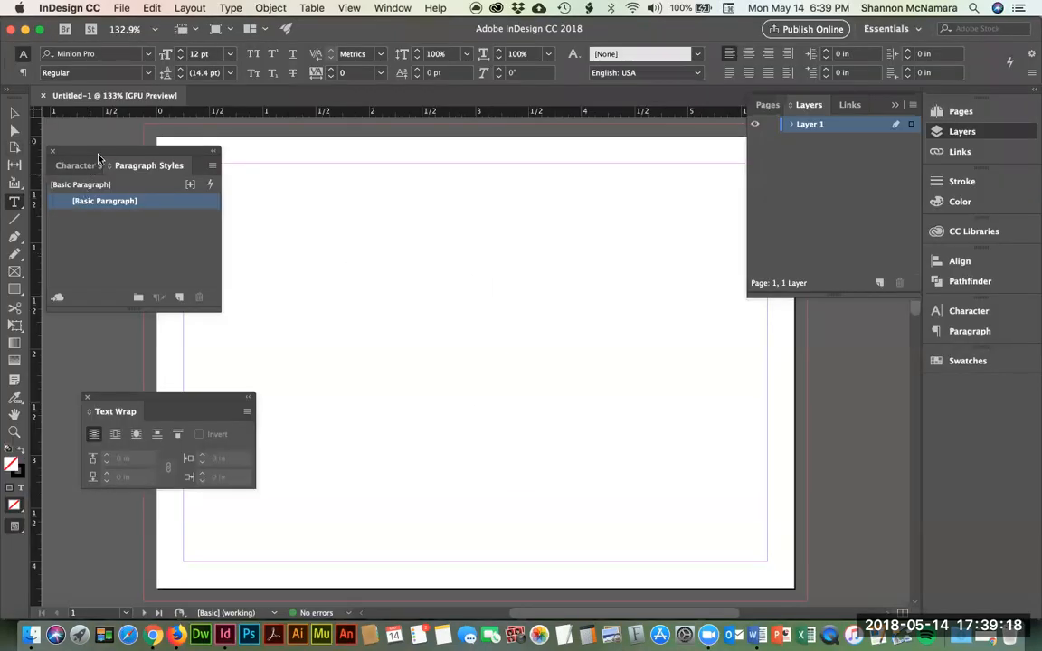
# Step: Float Paragraph Styles and Swatches beside the page, collapse Layers, move Text Wrap to the opposite side, and activate the Selection tool
pyautogui.moveTo(74, 154); pyautogui.dragTo(779, 340)
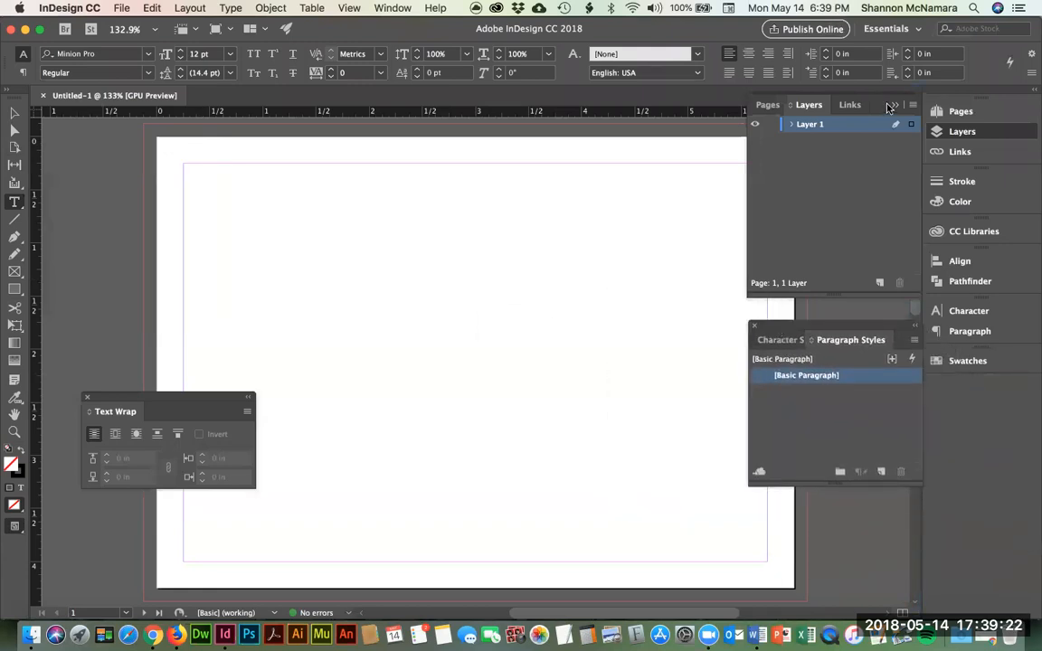
pyautogui.click(890, 105)
pyautogui.moveTo(833, 327); pyautogui.dragTo(813, 128)
pyautogui.click(963, 361)
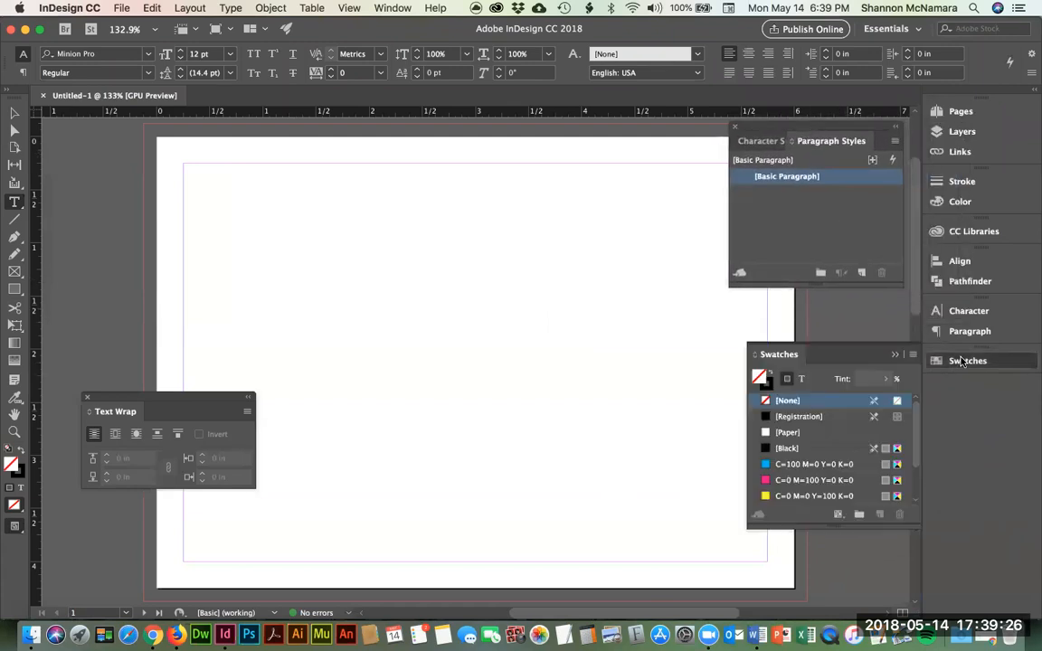
pyautogui.moveTo(837, 355); pyautogui.dragTo(821, 321)
pyautogui.moveTo(125, 397); pyautogui.dragTo(96, 136)
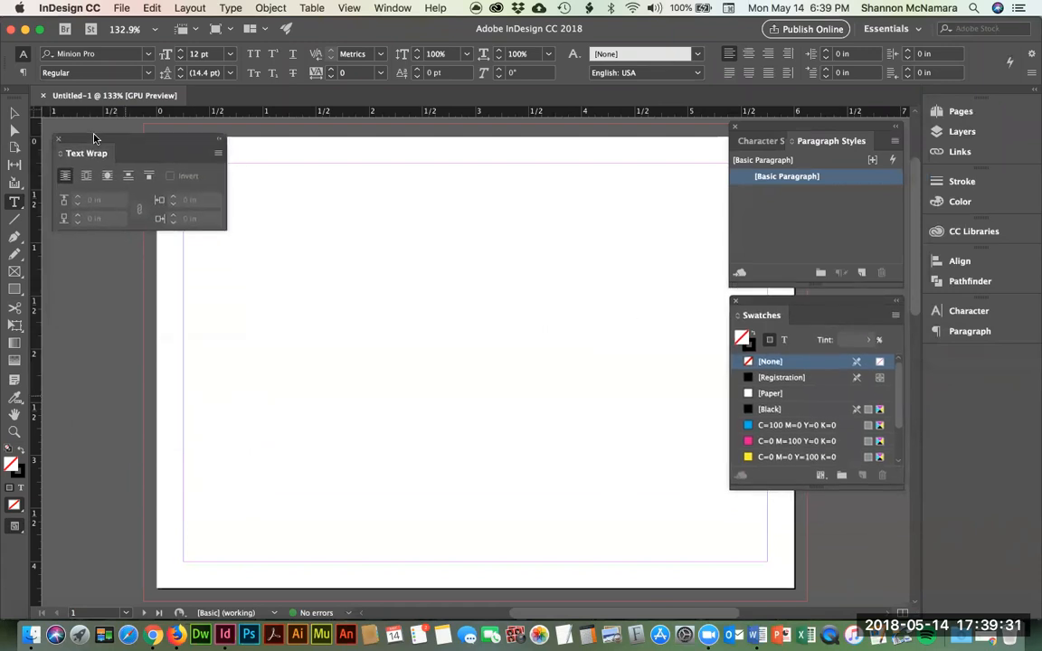
pyautogui.click(16, 111)
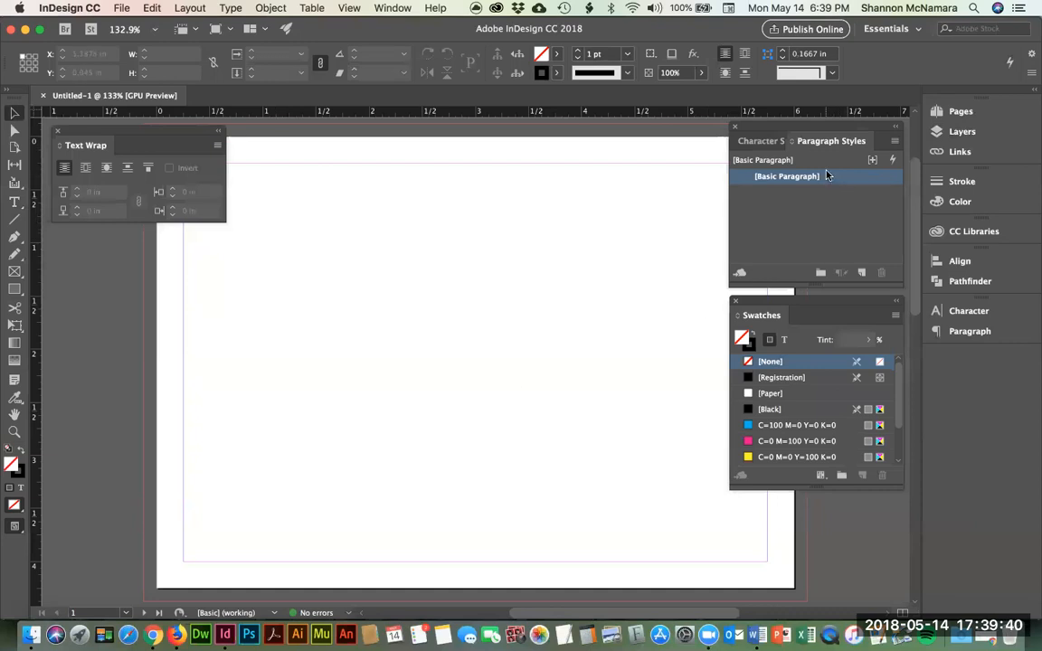
# Step: Load paragraph styles from the InDesign file inside the packaged DES105 Assignment 2 folder
pyautogui.click(760, 140)
pyautogui.click(832, 143)
pyautogui.click(758, 140)
pyautogui.click(823, 142)
pyautogui.click(894, 144)
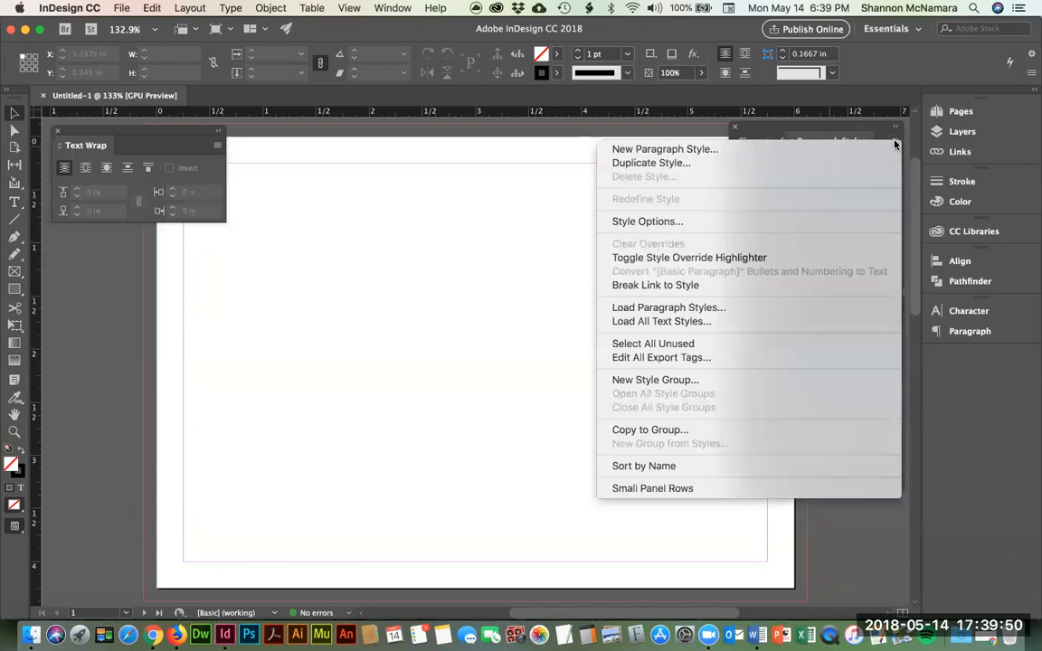
pyautogui.click(673, 308)
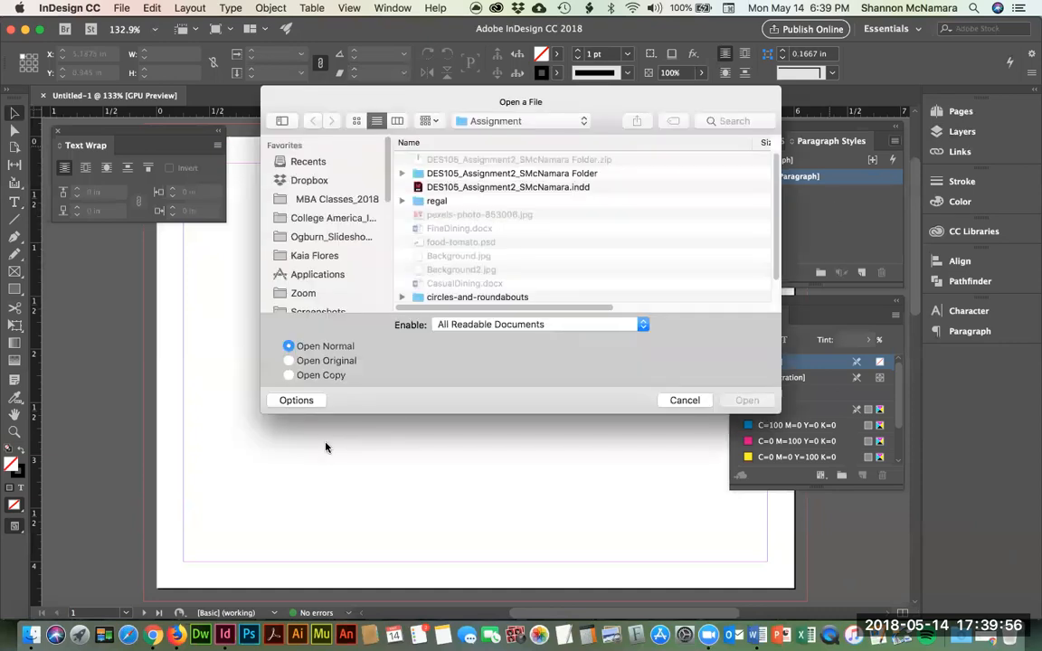
pyautogui.click(519, 125)
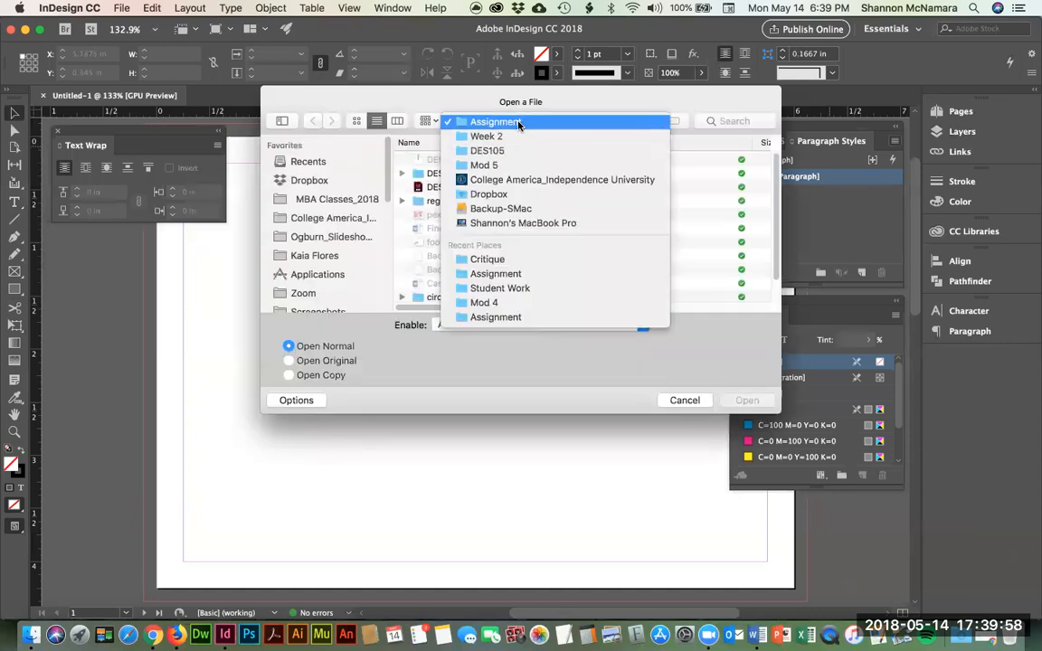
pyautogui.click(518, 123)
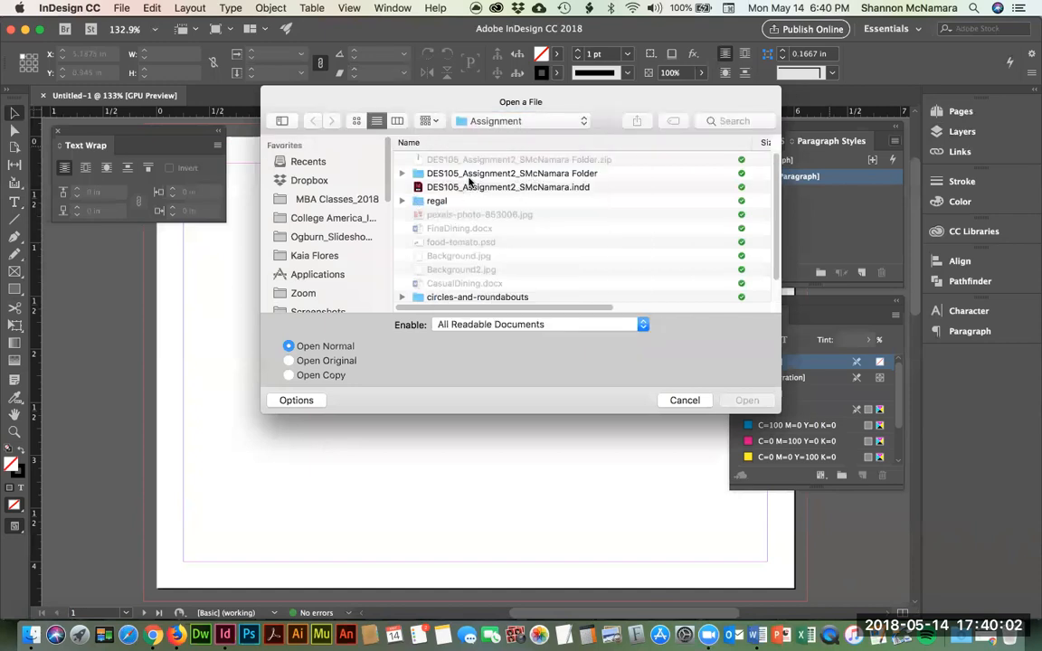
pyautogui.doubleClick(475, 174)
pyautogui.click(507, 201)
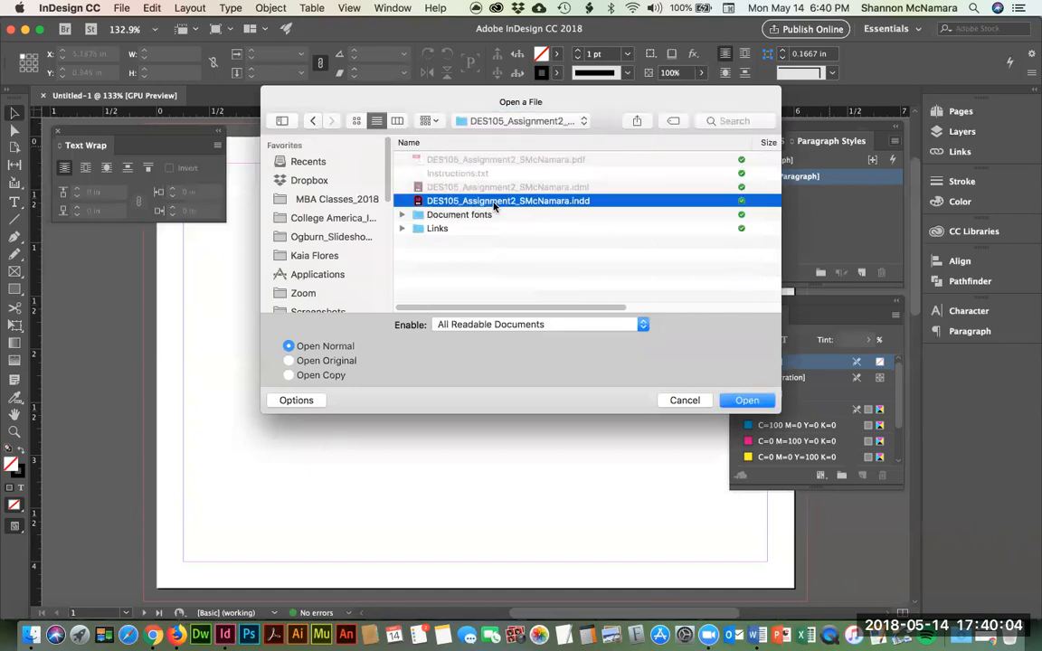
pyautogui.click(744, 400)
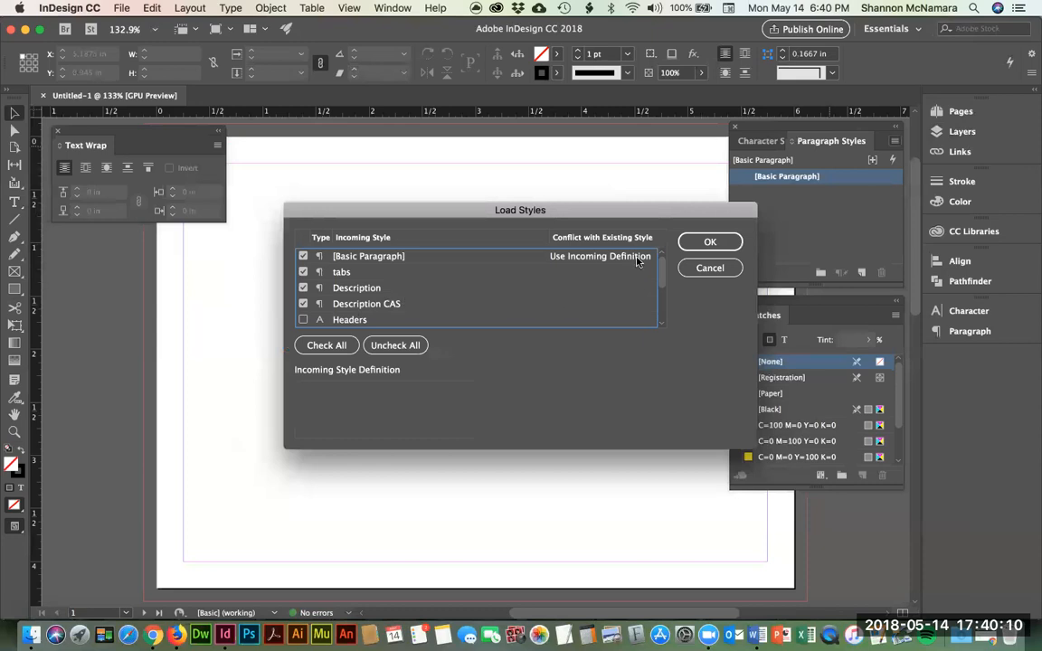
# Step: Include every incoming paragraph and character style and complete the style import
pyautogui.moveTo(659, 272); pyautogui.dragTo(663, 310)
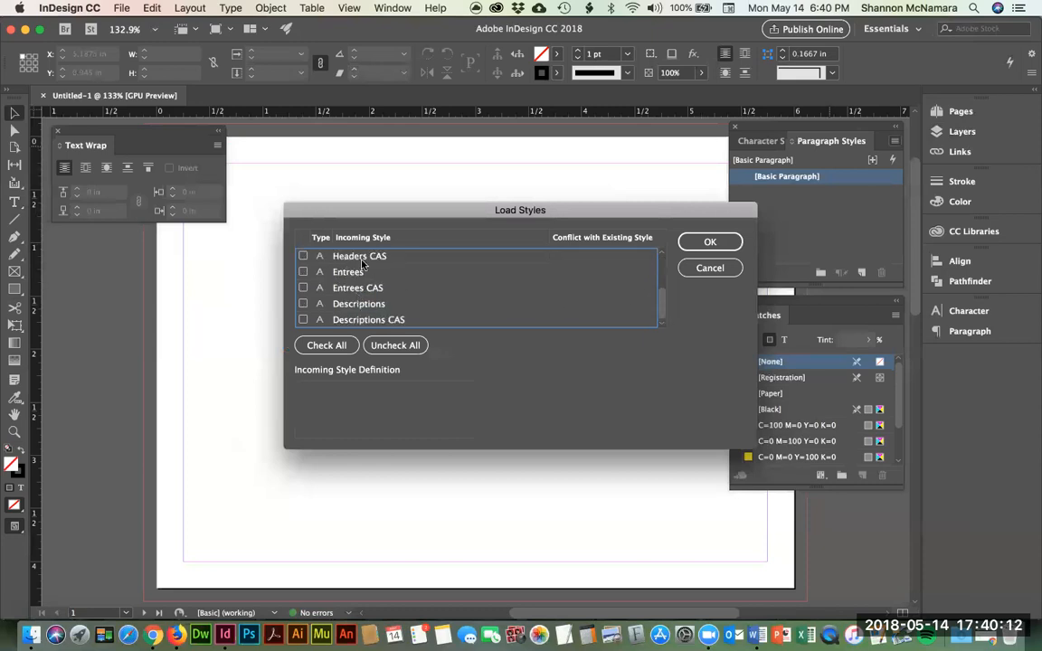
pyautogui.click(326, 349)
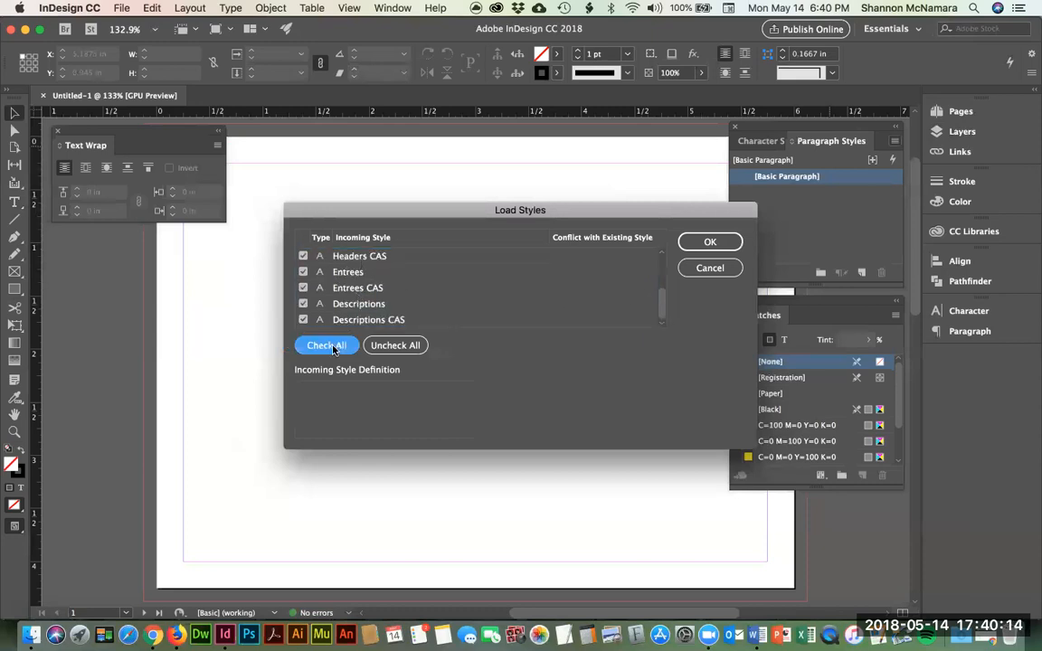
pyautogui.click(711, 242)
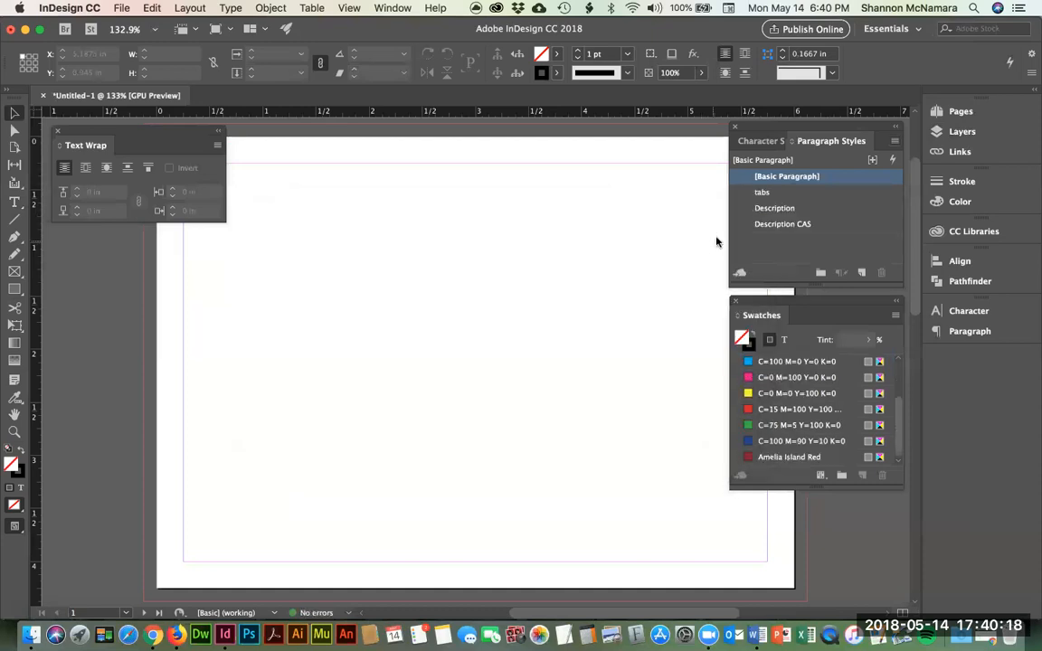
# Step: Look through the imported paragraph and character styles, including Headers and Headers CAS
pyautogui.press('Down')
pyautogui.press('Down')
pyautogui.press('Down')
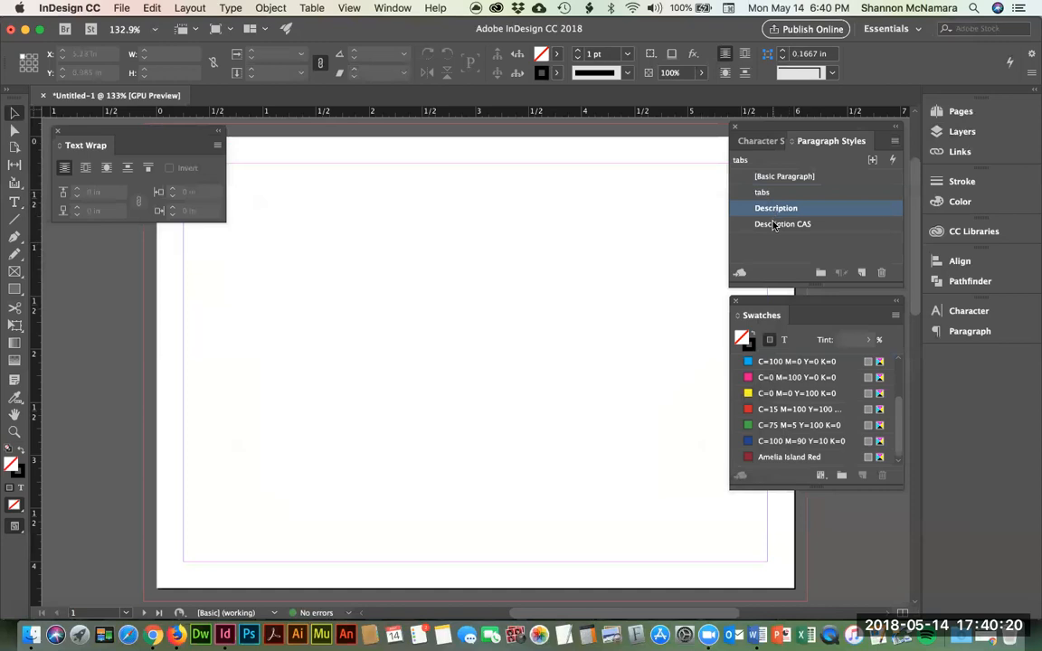
pyautogui.click(760, 141)
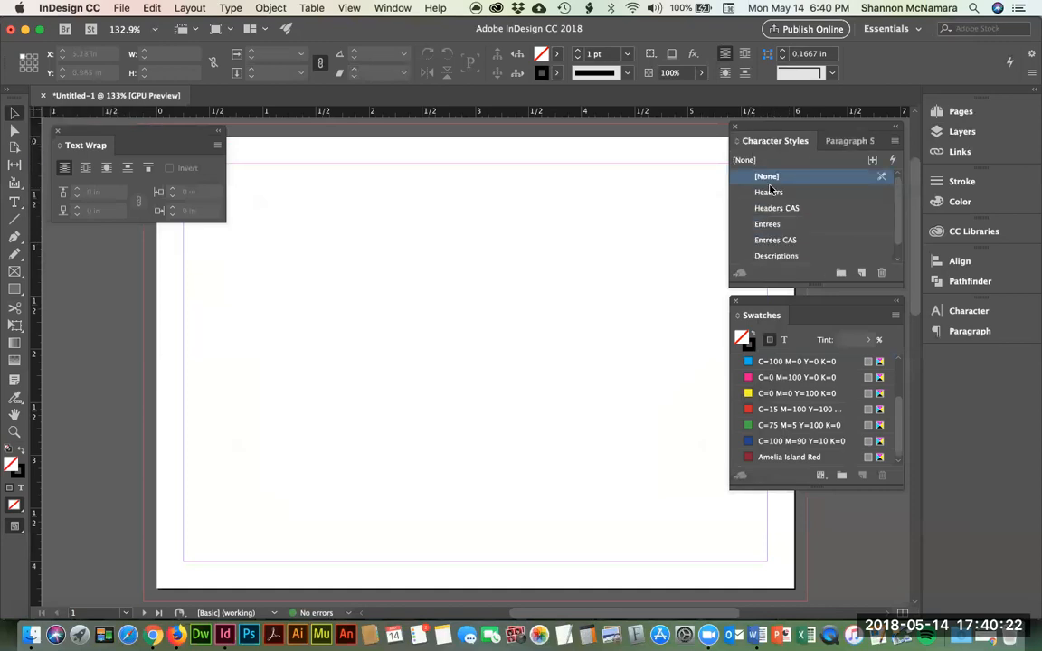
pyautogui.scroll(-1, 774, 225)
pyautogui.scroll(1, 775, 224)
pyautogui.click(770, 193)
pyautogui.click(774, 209)
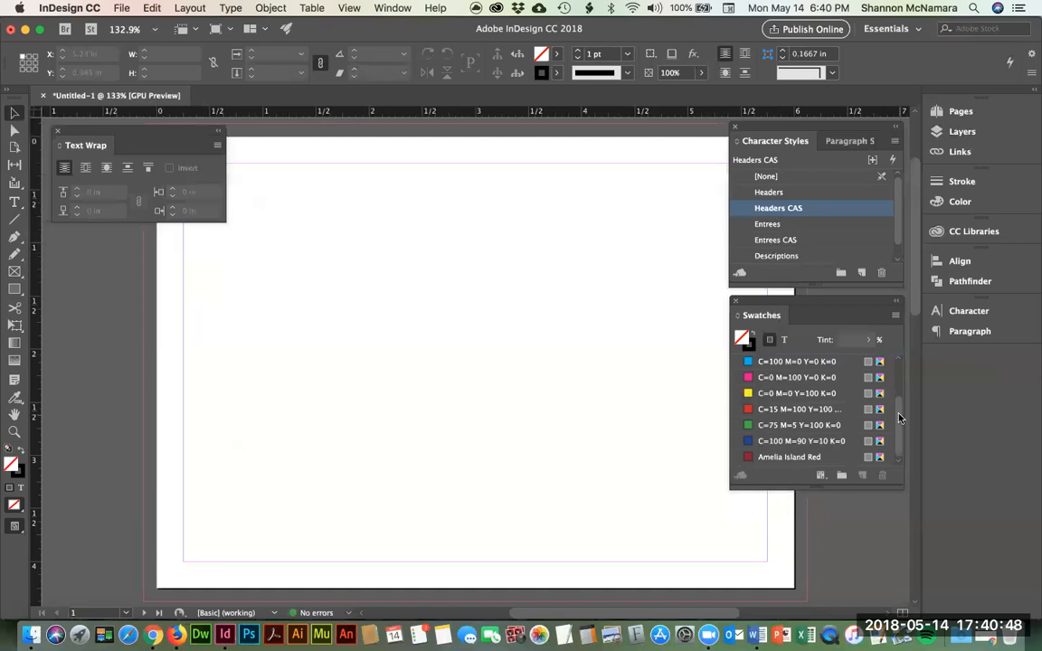
# Step: Check the swatch list, select Amelia Island Red, and enlarge the Swatches panel to show more colours
pyautogui.scroll(4, 798, 431)
pyautogui.scroll(-4, 798, 433)
pyautogui.click(782, 459)
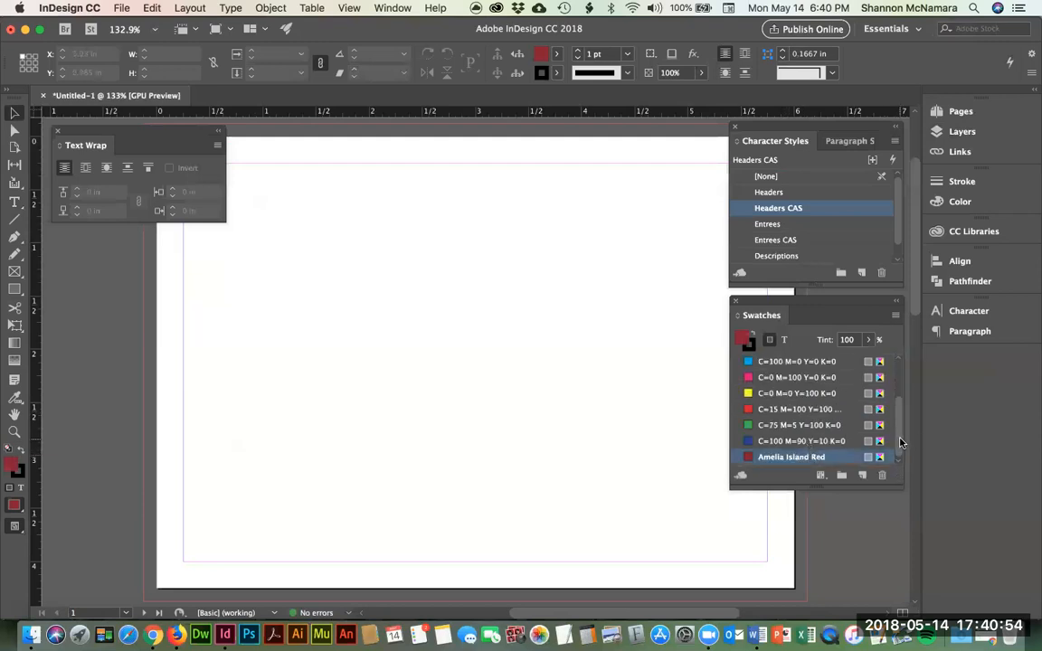
pyautogui.moveTo(814, 489); pyautogui.dragTo(814, 521)
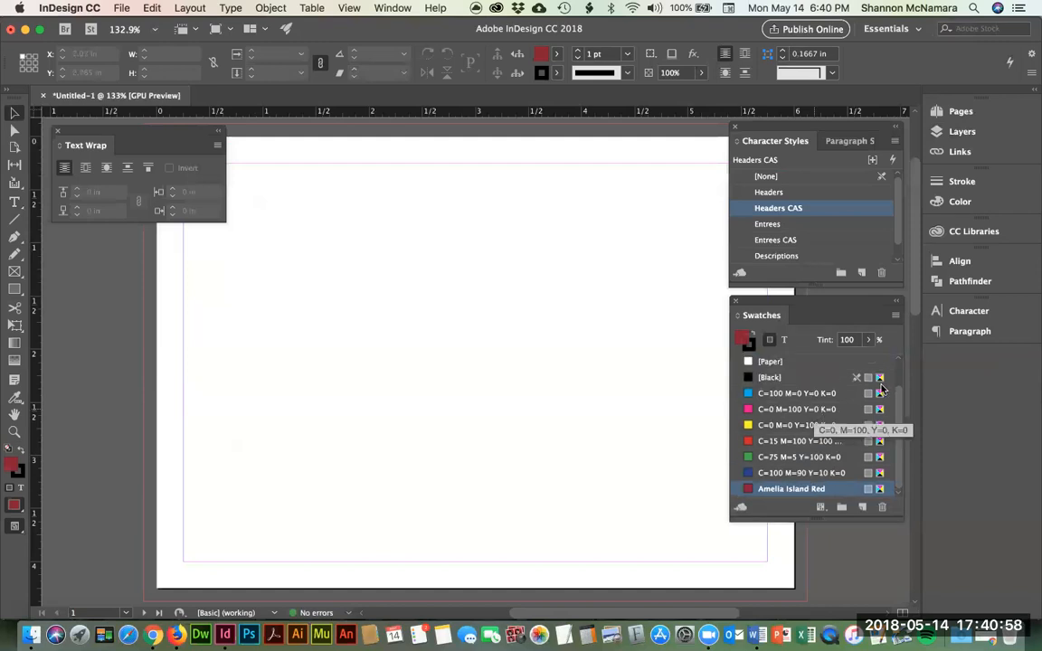
pyautogui.moveTo(897, 448)
pyautogui.mouseDown()
pyautogui.moveTo(896, 378)
pyautogui.moveTo(897, 455)
pyautogui.mouseUp()
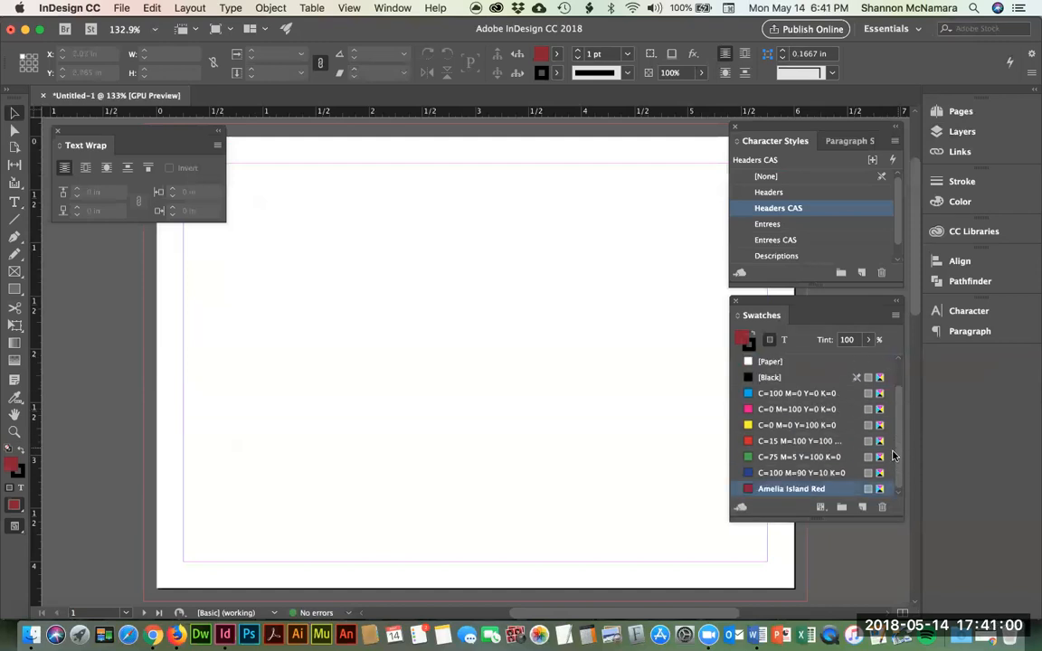
# Step: Load the colour swatches from the packaged DES105 Assignment 2 InDesign file
pyautogui.click(895, 316)
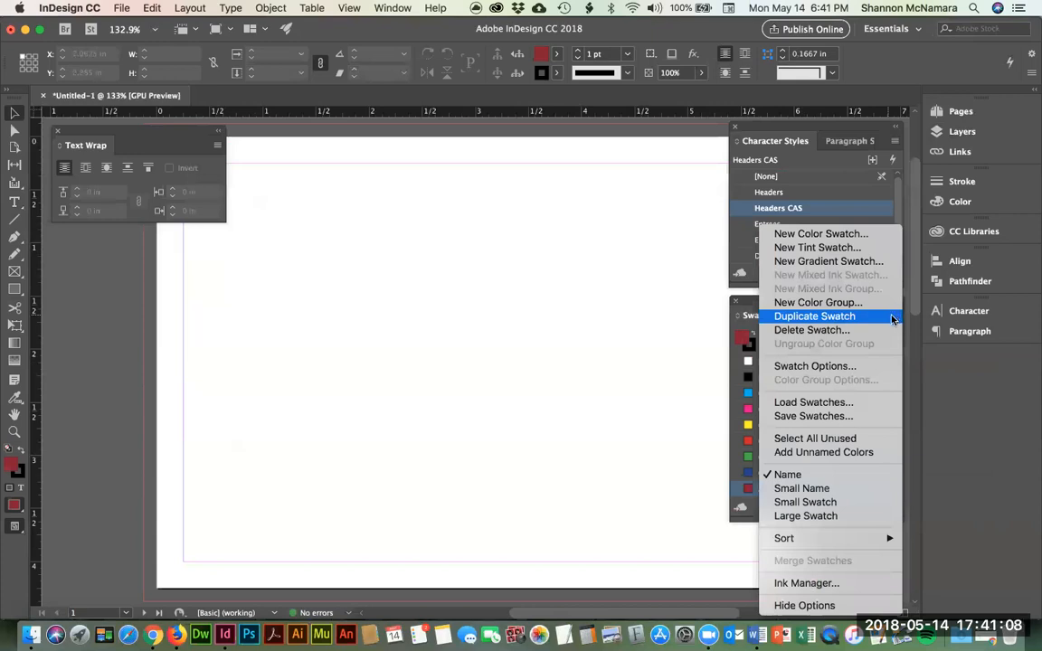
pyautogui.click(838, 401)
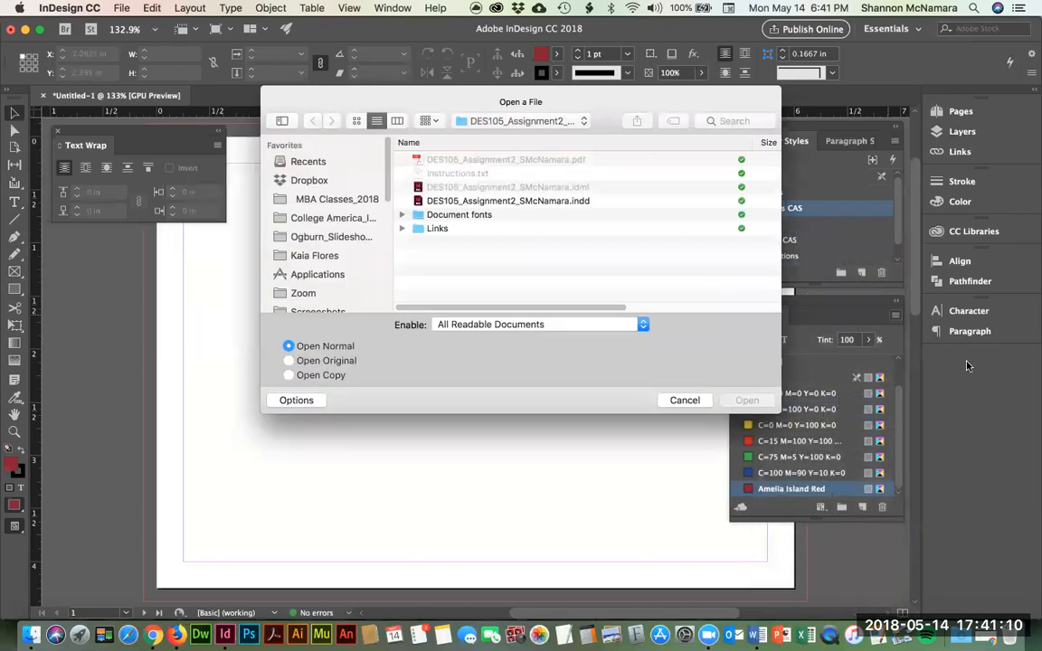
pyautogui.click(512, 201)
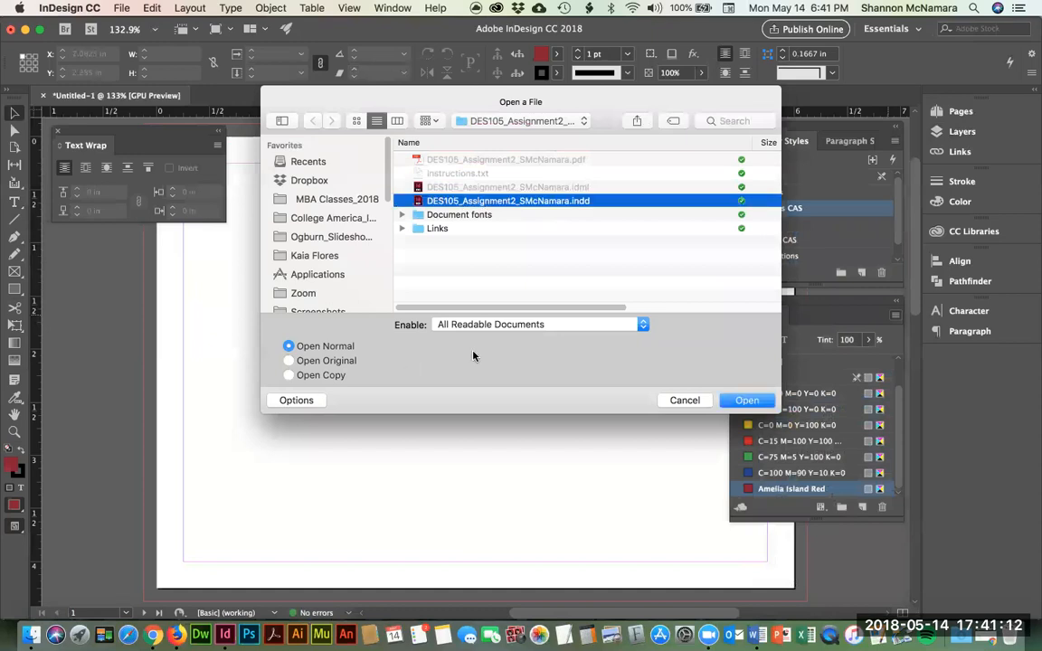
pyautogui.click(734, 399)
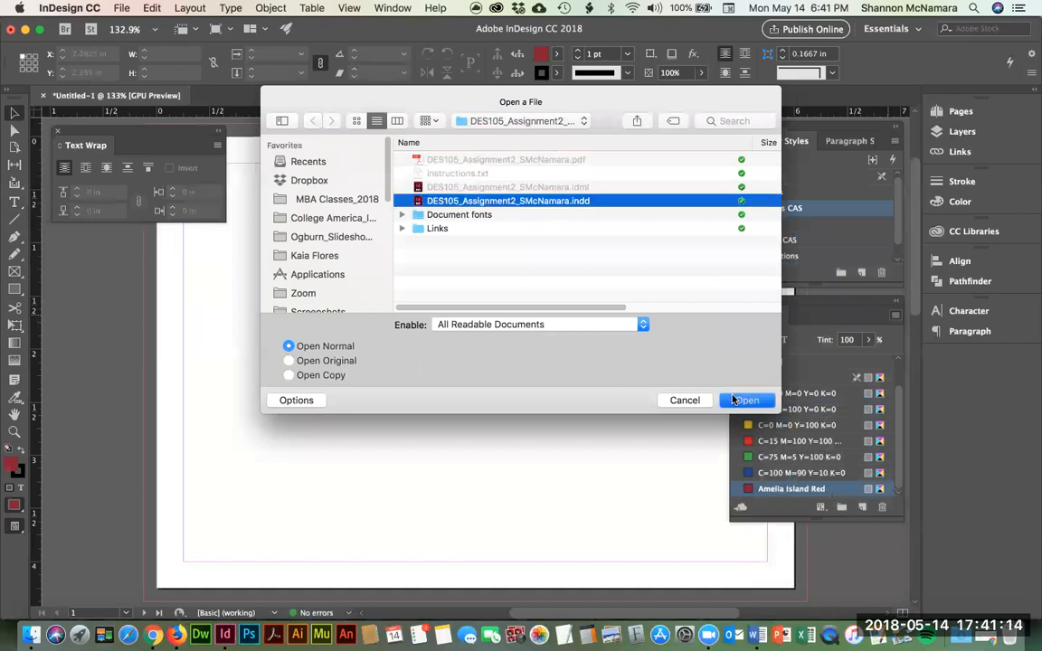
# Step: Check the loaded Amelia Island Red and Gold swatches, leaving Amelia Island Gold as the fill colour
pyautogui.click(789, 394)
pyautogui.click(786, 409)
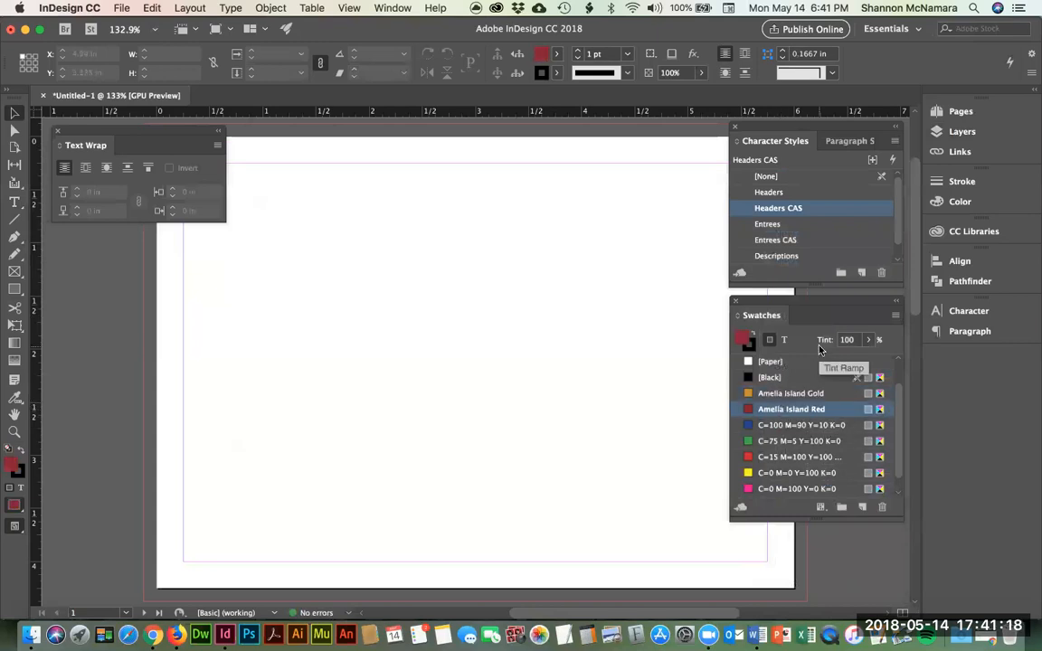
pyautogui.click(792, 397)
pyautogui.scroll(-1, 792, 398)
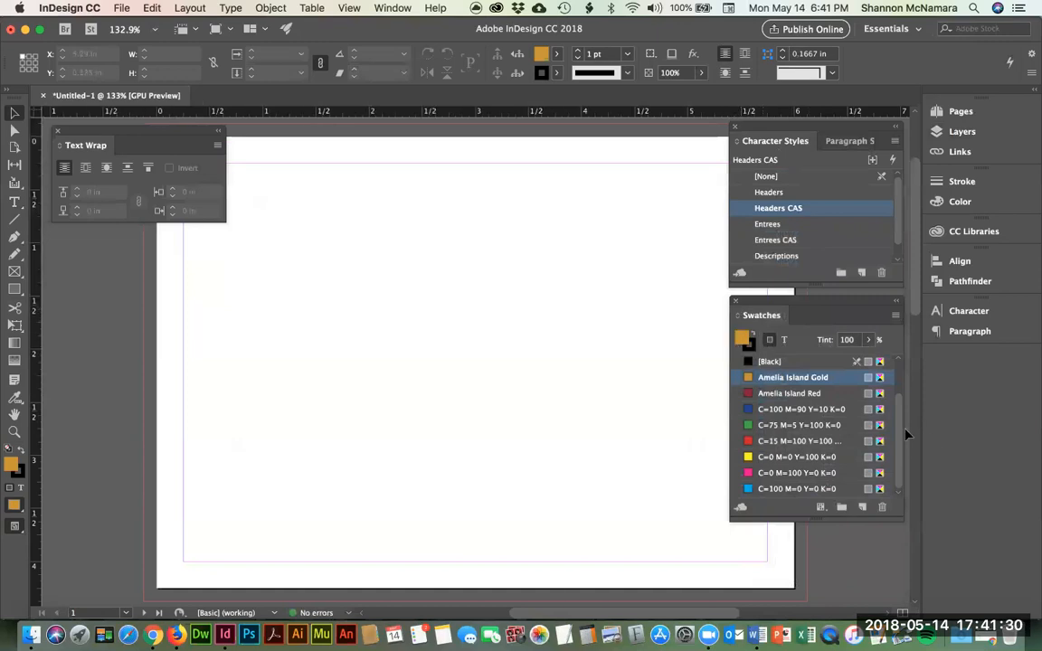
# Step: Save the document's colour swatches as DES105_Swatches.ase in the DES105 folder
pyautogui.scroll(2, 903, 455)
pyautogui.scroll(-2, 902, 456)
pyautogui.click(895, 315)
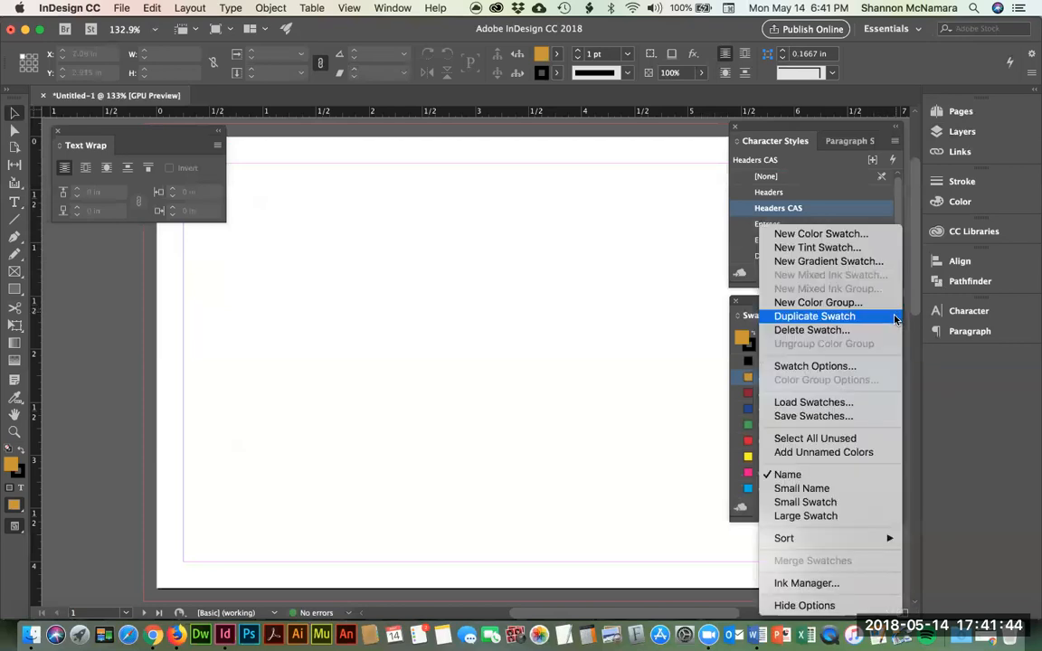
pyautogui.click(813, 415)
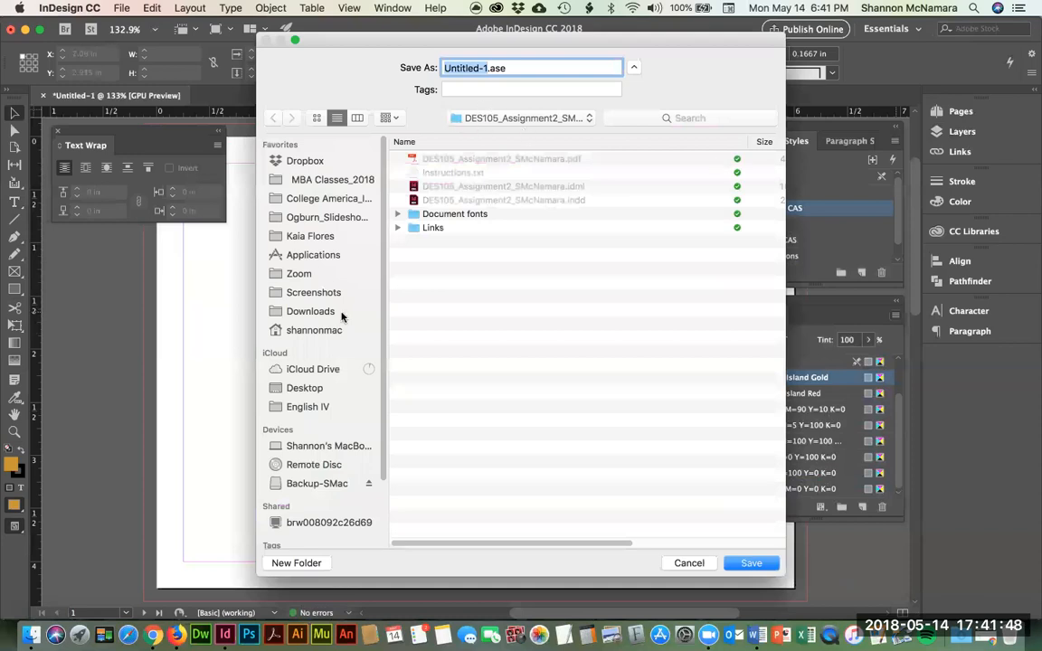
pyautogui.click(466, 121)
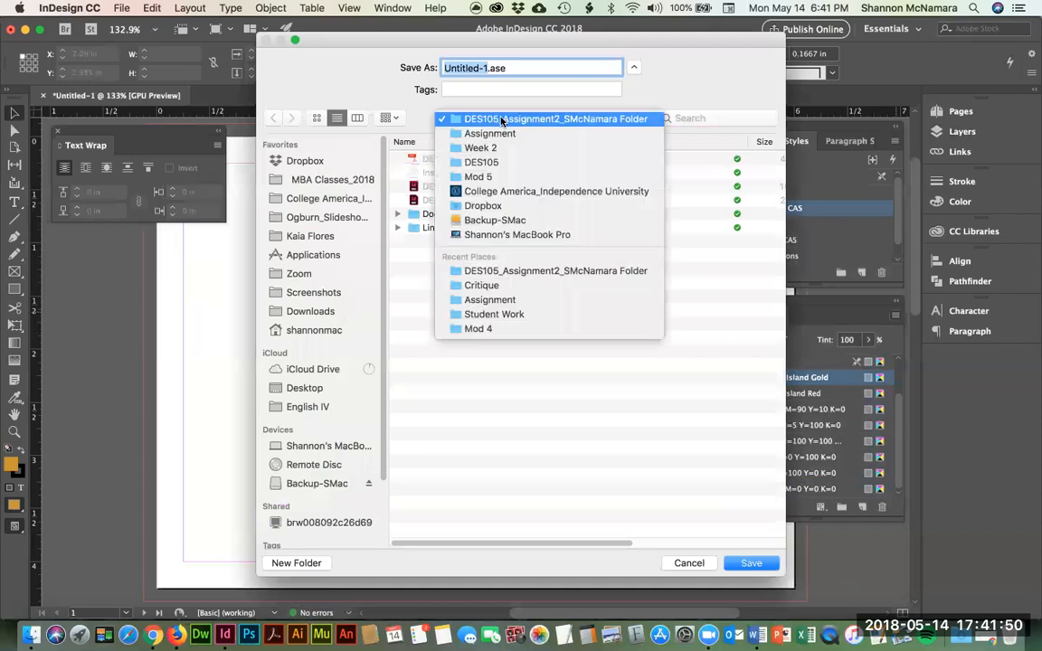
pyautogui.click(495, 164)
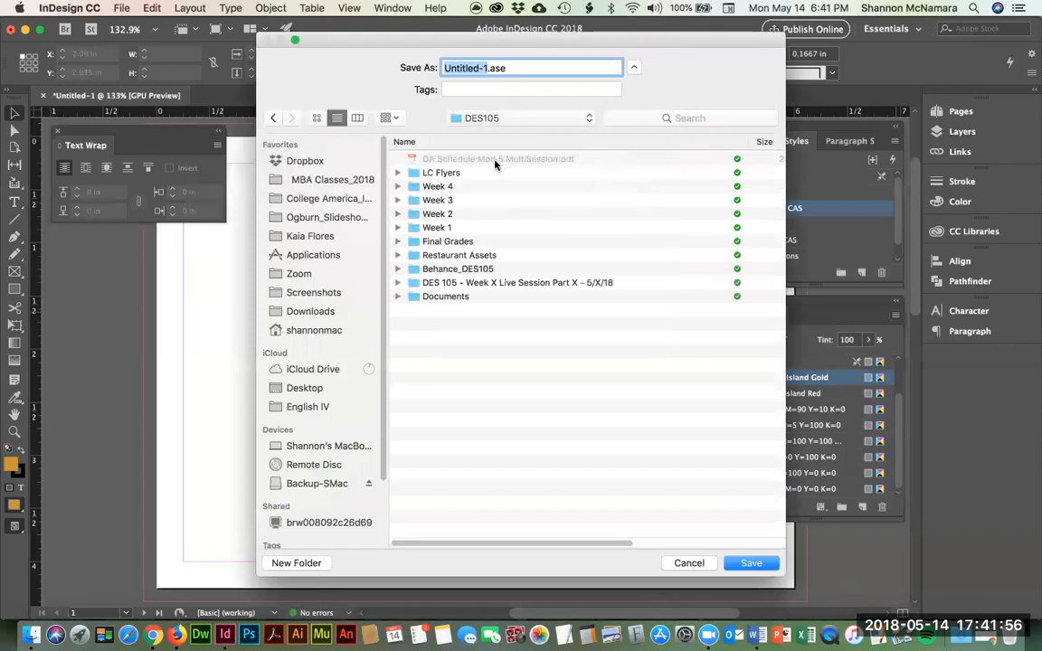
pyautogui.write('DES105_Swatches')
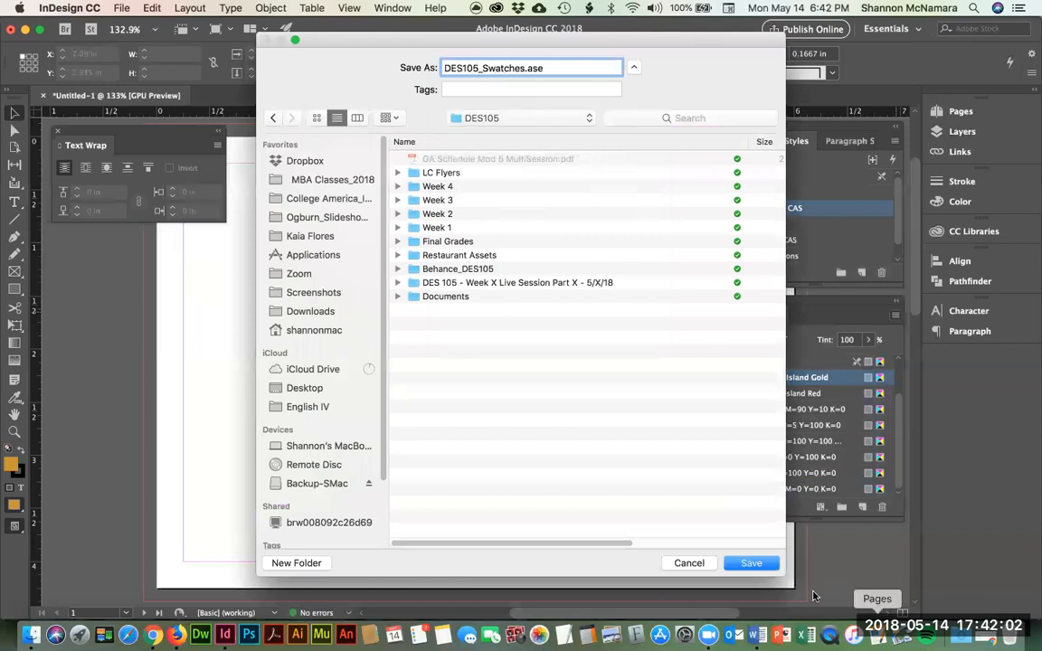
pyautogui.click(749, 563)
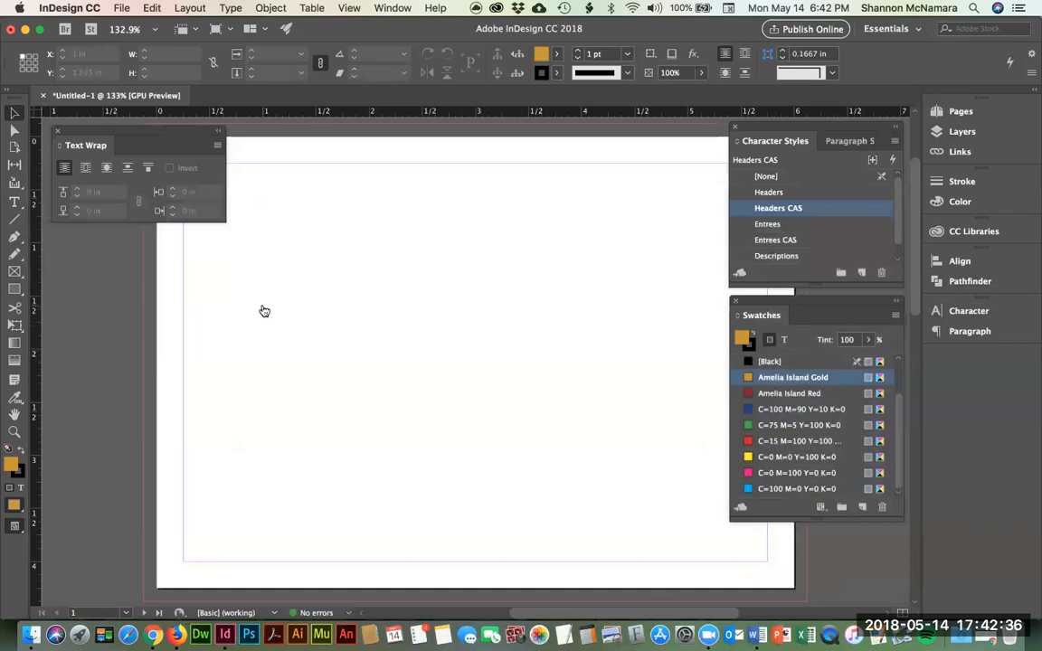
# Step: Switch to Chrome and read the assignment prompt's headline requirement for the photo side
pyautogui.press('super+Tab')
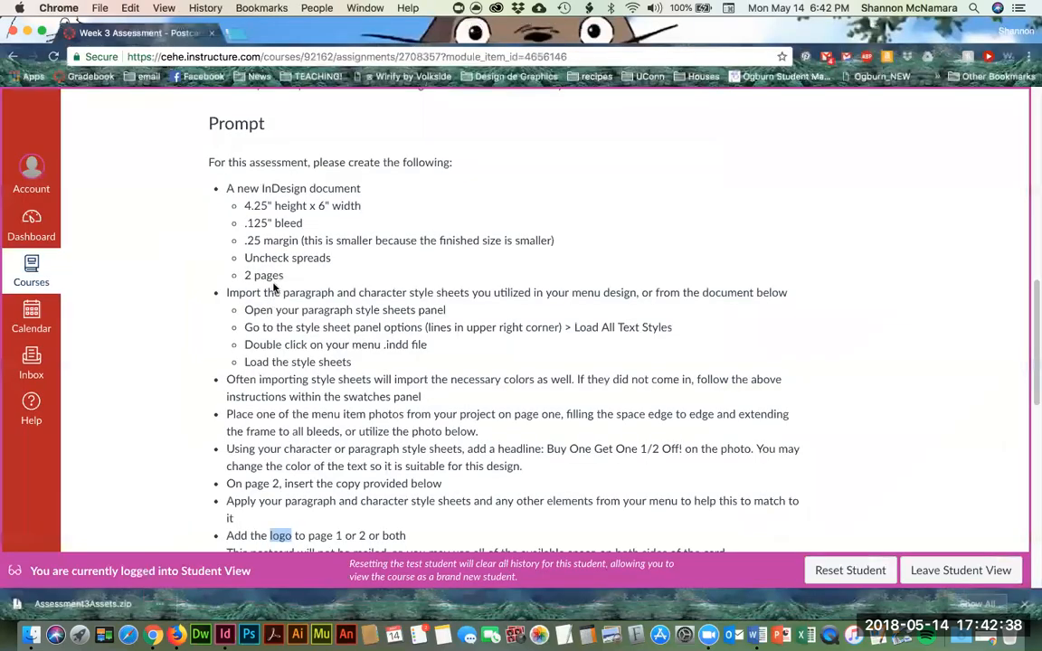
pyautogui.scroll(-1, 264, 281)
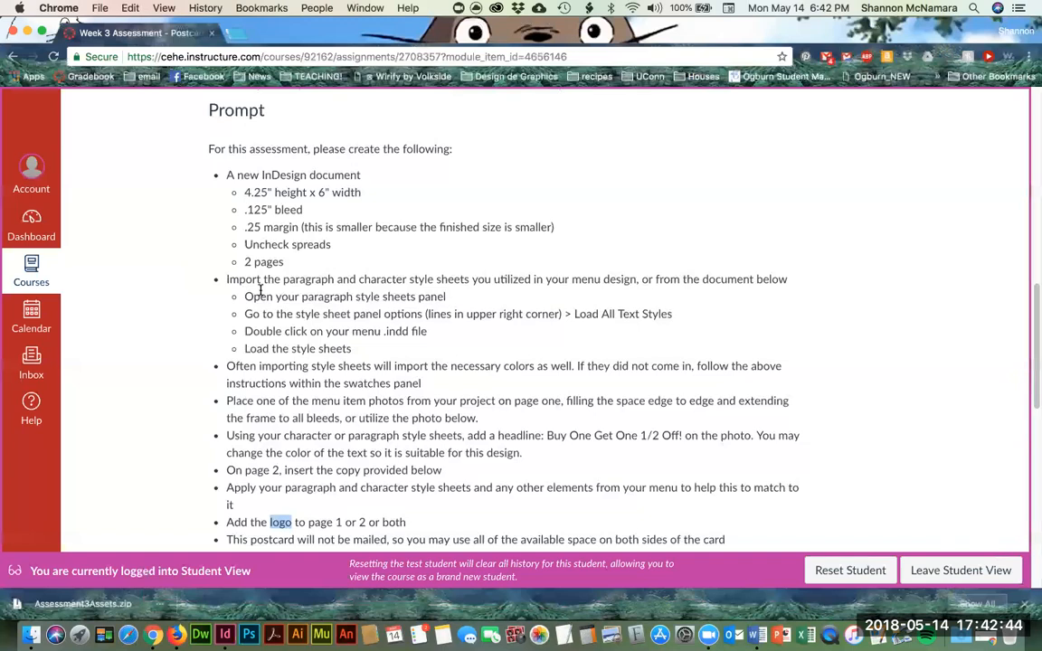
pyautogui.moveTo(546, 435); pyautogui.dragTo(683, 435)
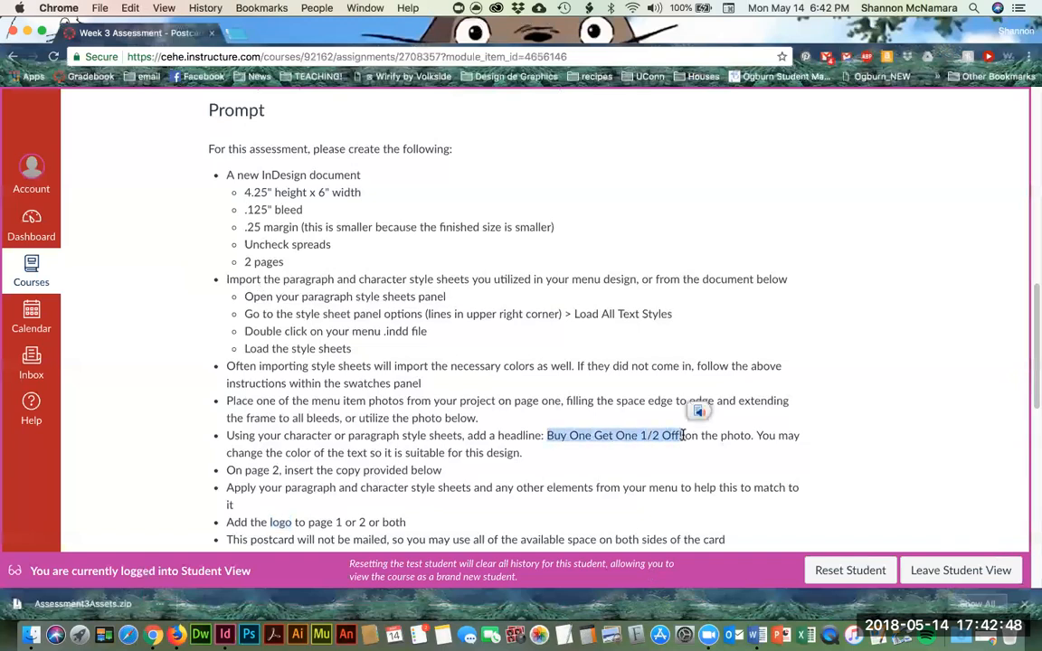
# Step: Copy the photo-side headline "Buy One Get One Half Off!" from the Assessment3Text document in Word and return to InDesign
pyautogui.press('super+Tab')
pyautogui.press('super+Tab')
pyautogui.press('super+Tab')
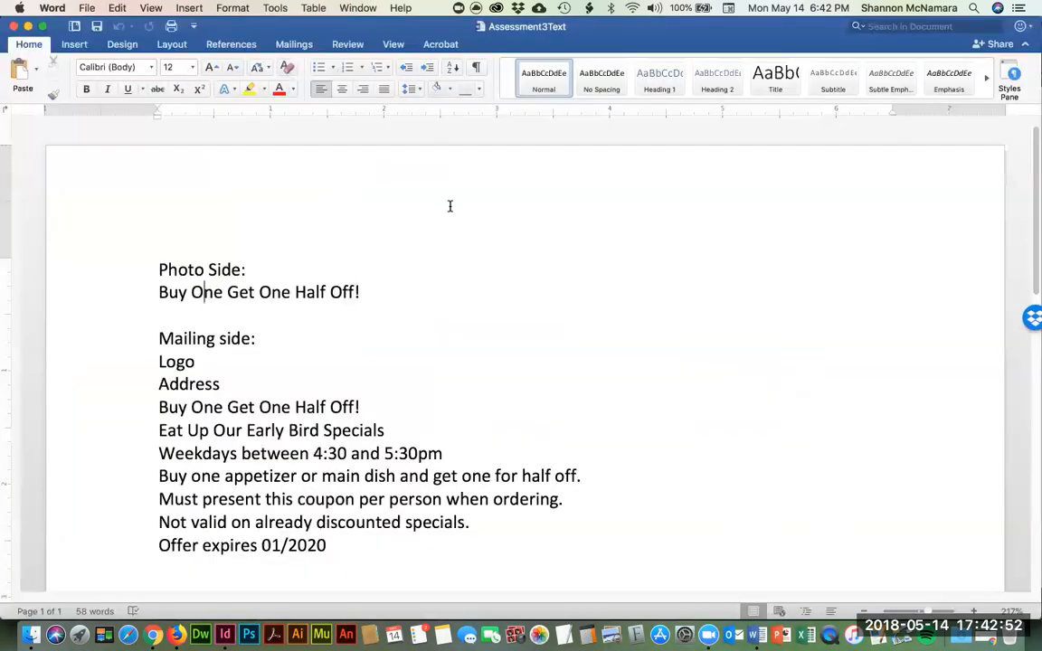
pyautogui.moveTo(158, 293); pyautogui.dragTo(358, 293)
pyautogui.press('super+Tab')
pyautogui.press('super+Tab')
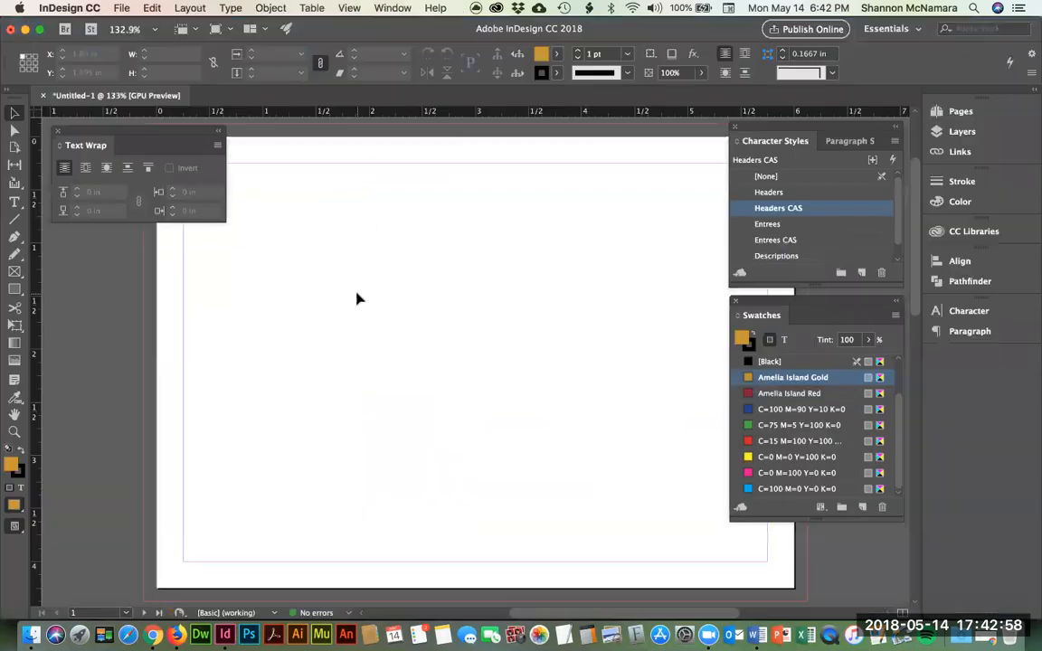
# Step: Move the Text Wrap panel off the page and draw a 6.25 × 4.5 in rectangle frame covering page 1 out to the bleeds
pyautogui.press('super+minus')
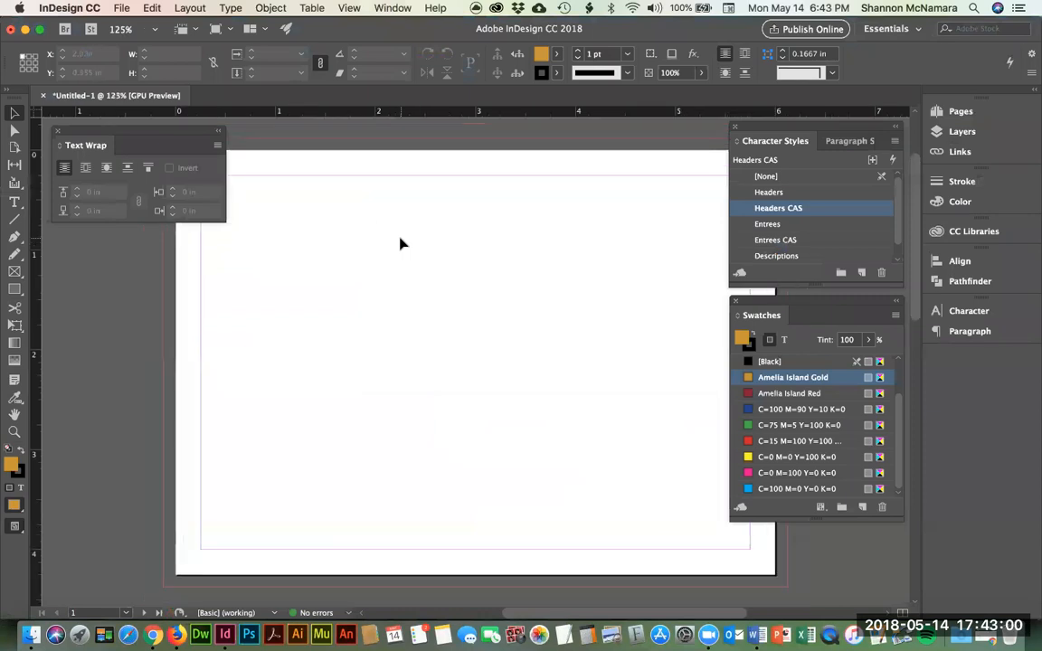
pyautogui.moveTo(91, 133); pyautogui.dragTo(778, 547)
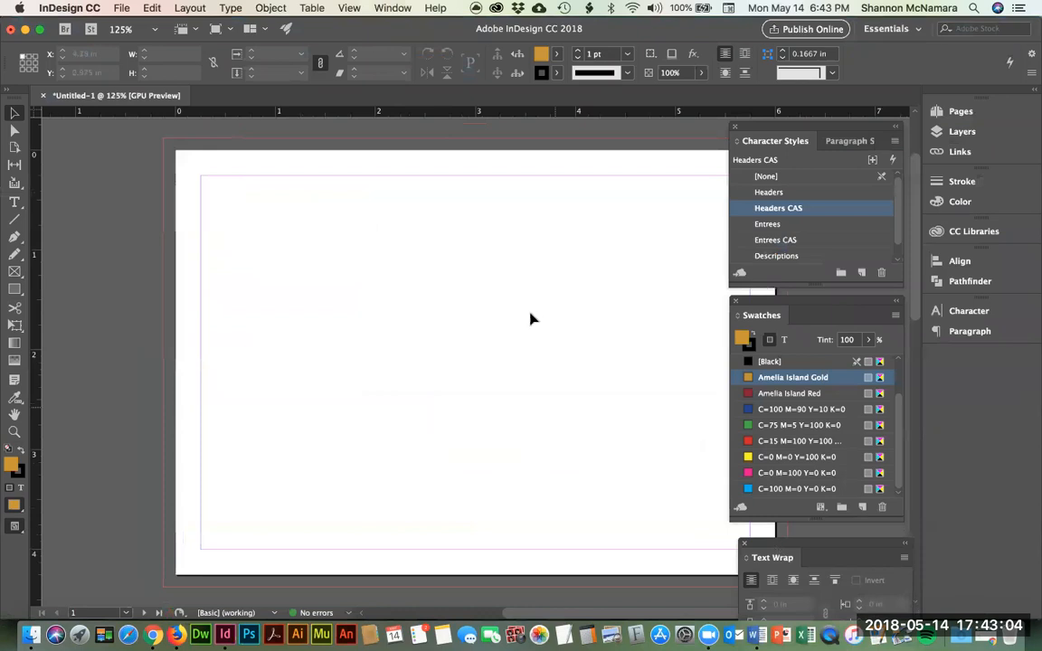
pyautogui.hscroll(5, 534, 312)
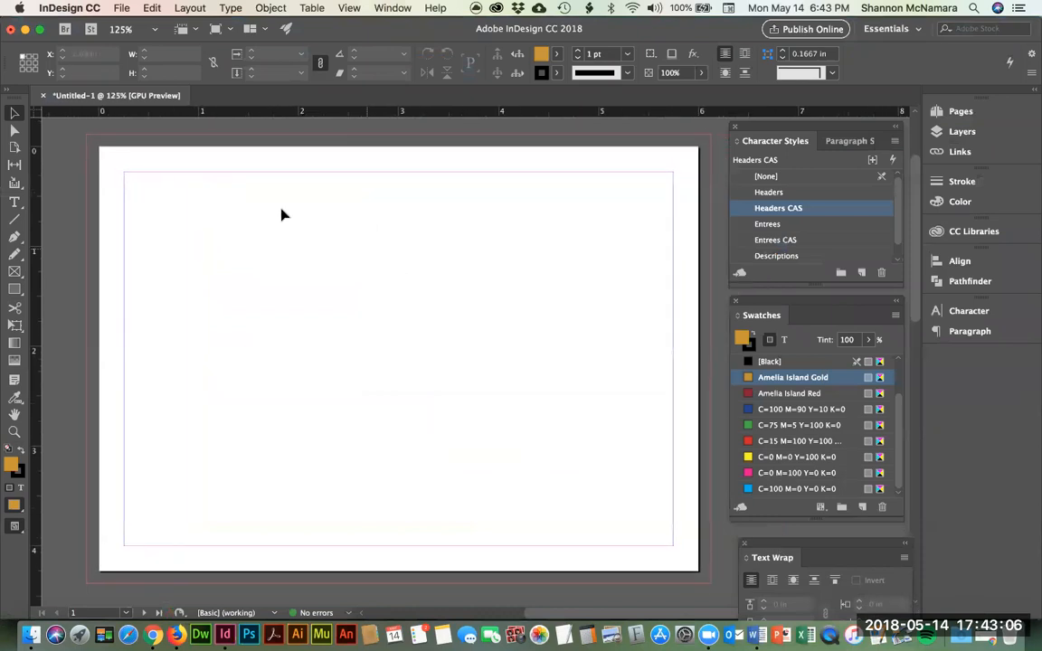
pyautogui.click(16, 272)
pyautogui.moveTo(86, 136); pyautogui.dragTo(711, 583)
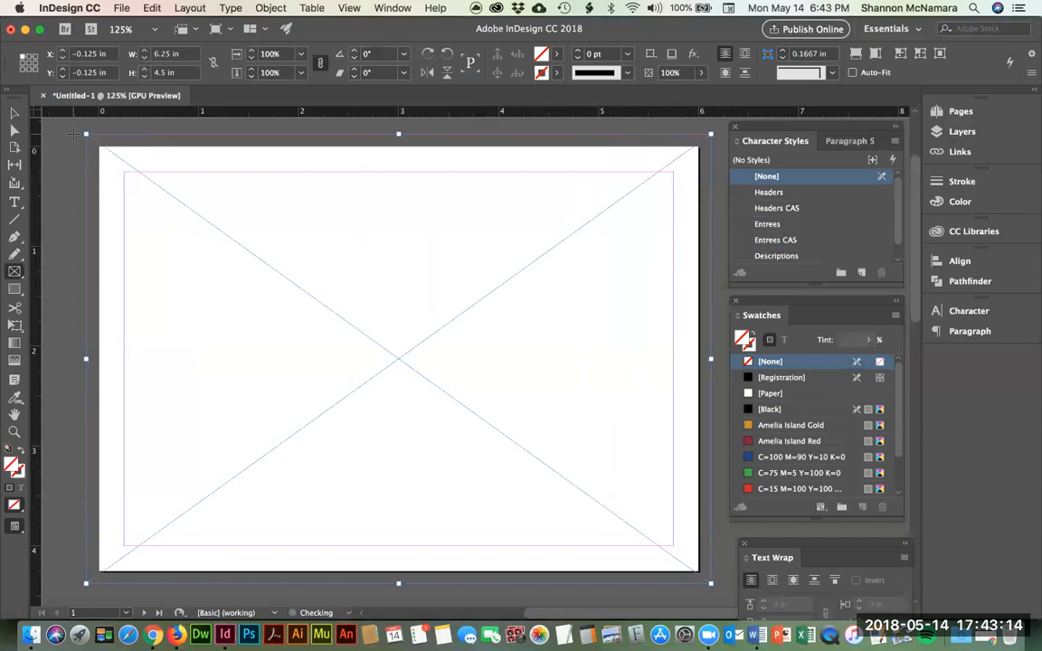
# Step: Preview blur-bokeh-close-up-225228.jpg in the Assignment 2 package's Links folder and place it in the full-bleed frame
pyautogui.click(121, 8)
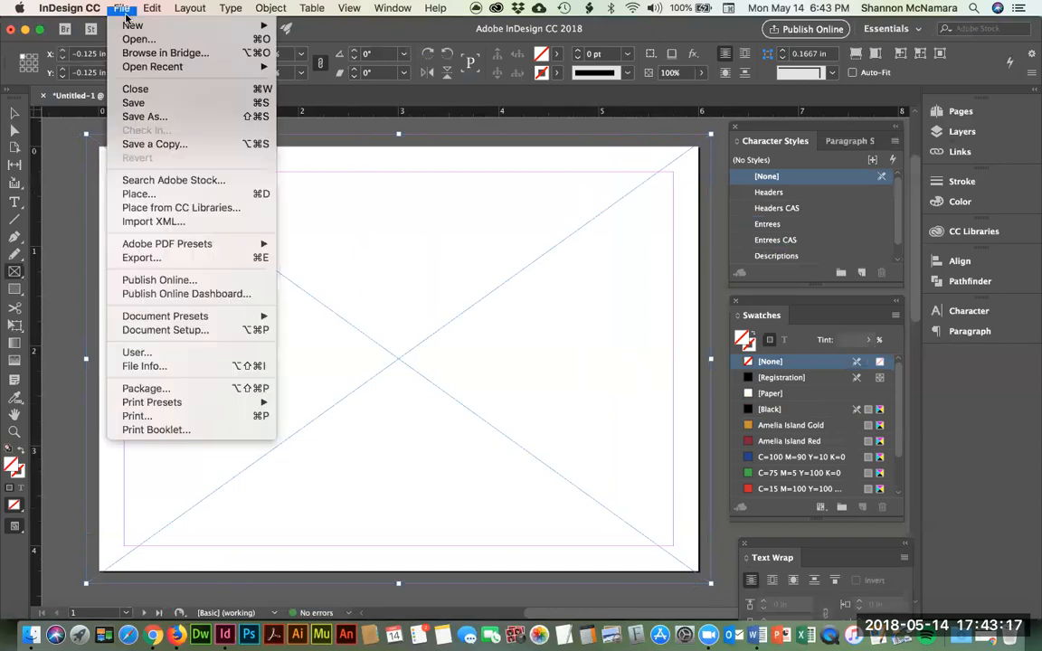
pyautogui.click(165, 194)
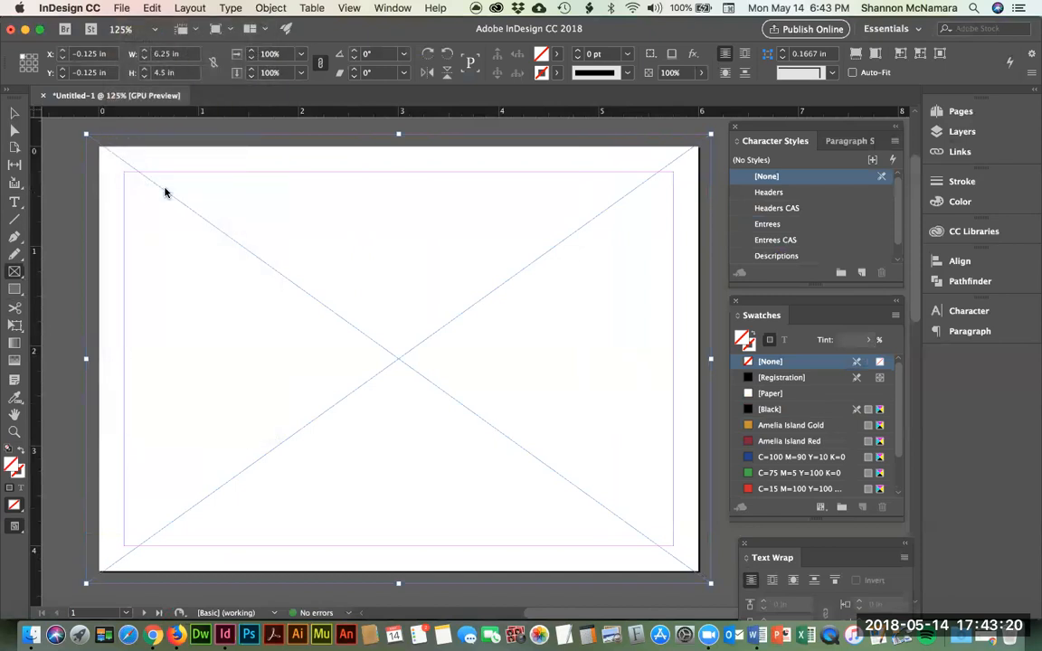
pyautogui.click(500, 121)
pyautogui.click(500, 123)
pyautogui.doubleClick(482, 172)
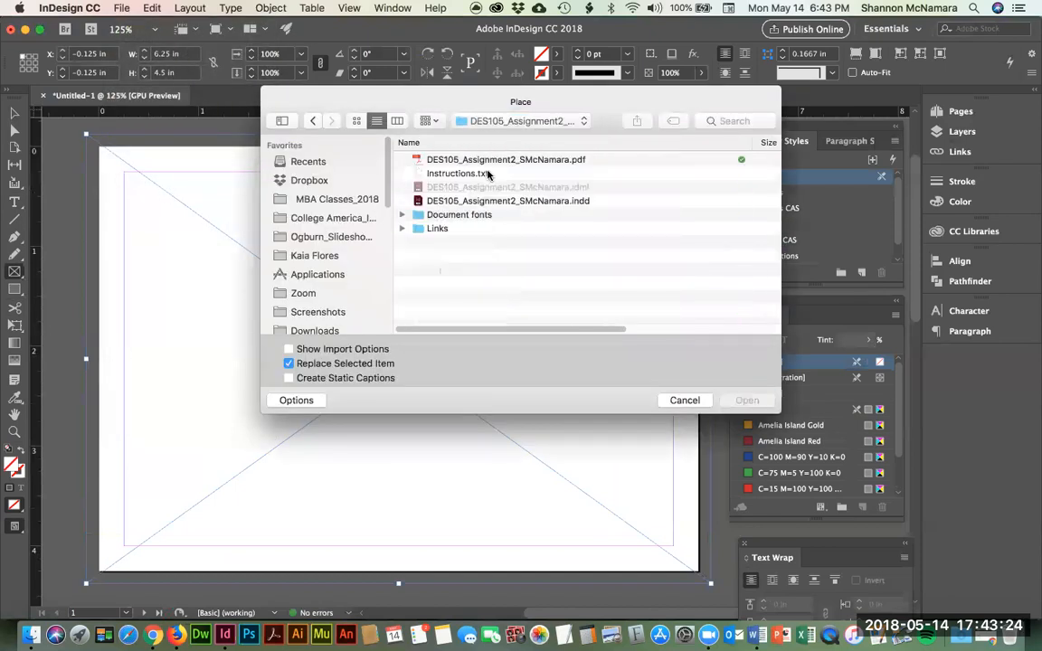
pyautogui.doubleClick(439, 230)
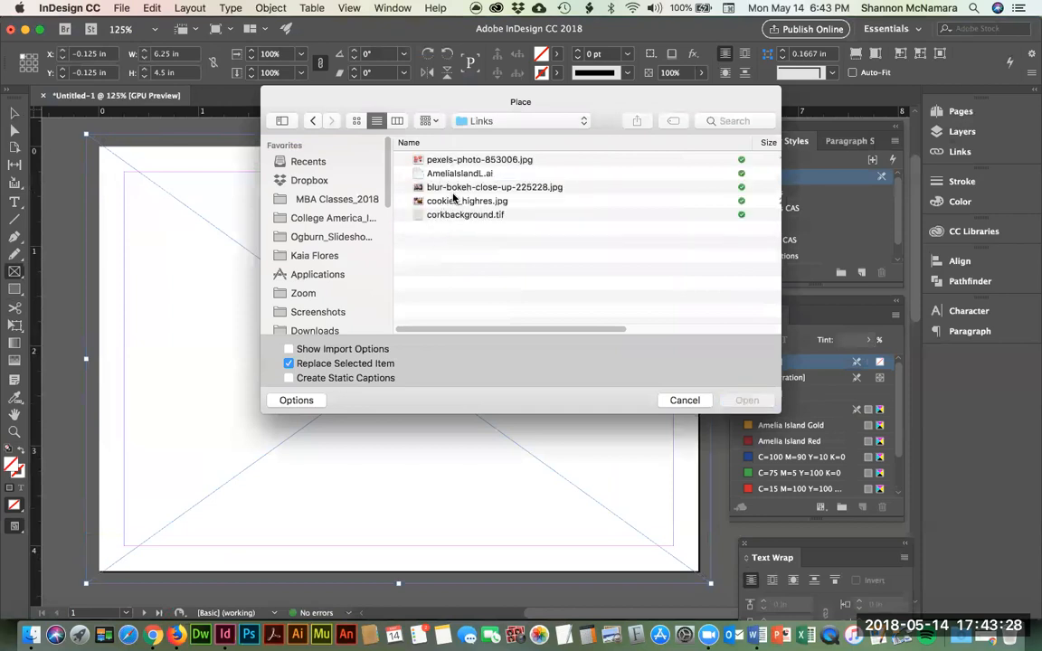
pyautogui.click(455, 189)
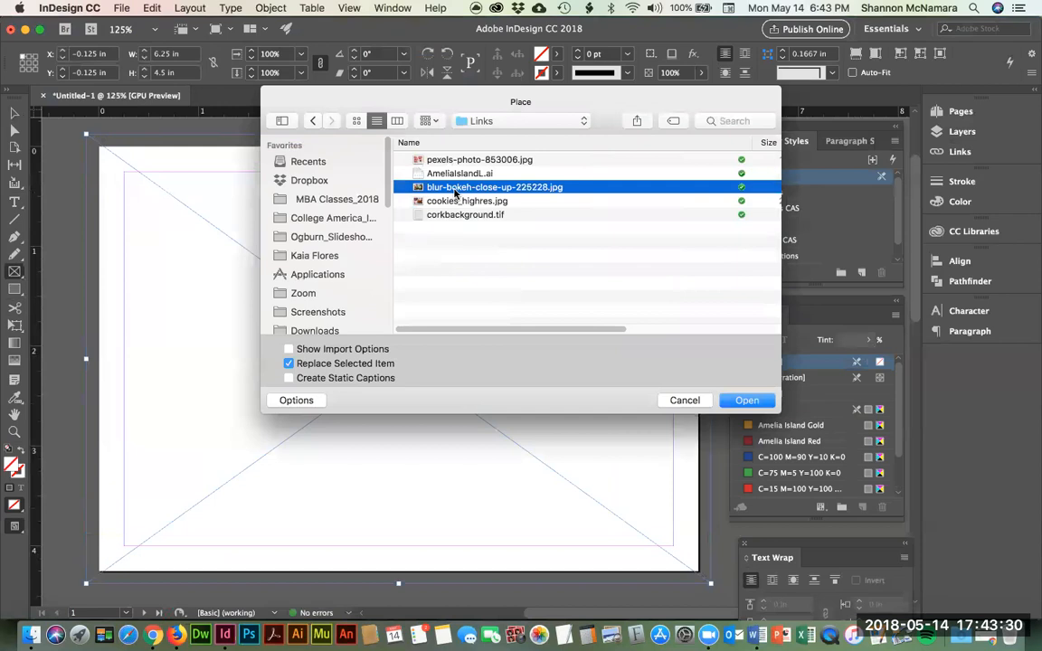
pyautogui.press('space')
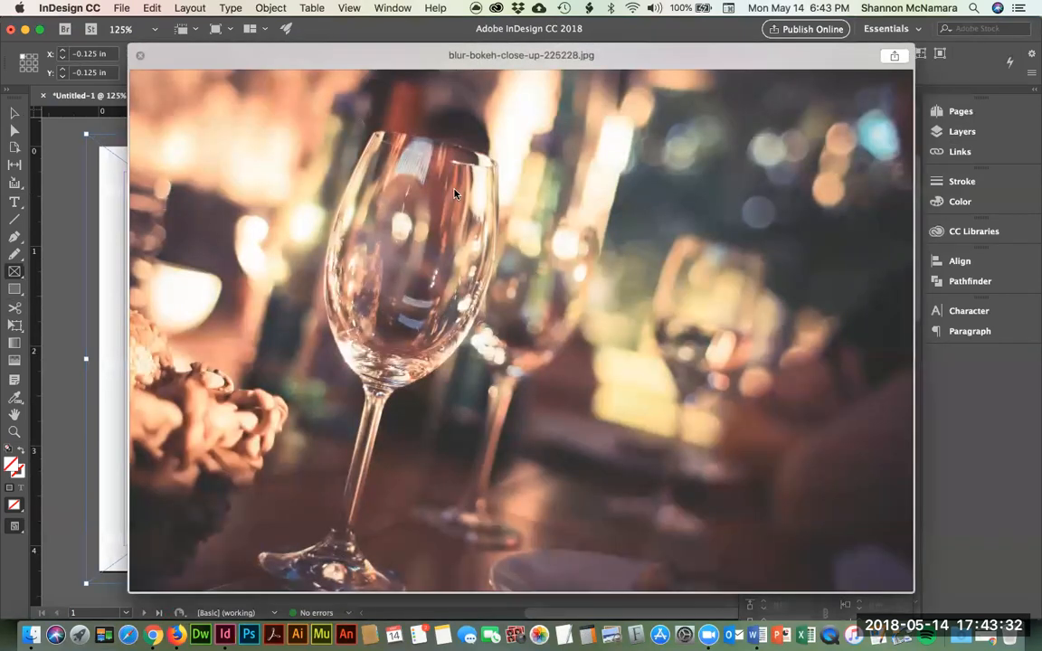
pyautogui.press('space')
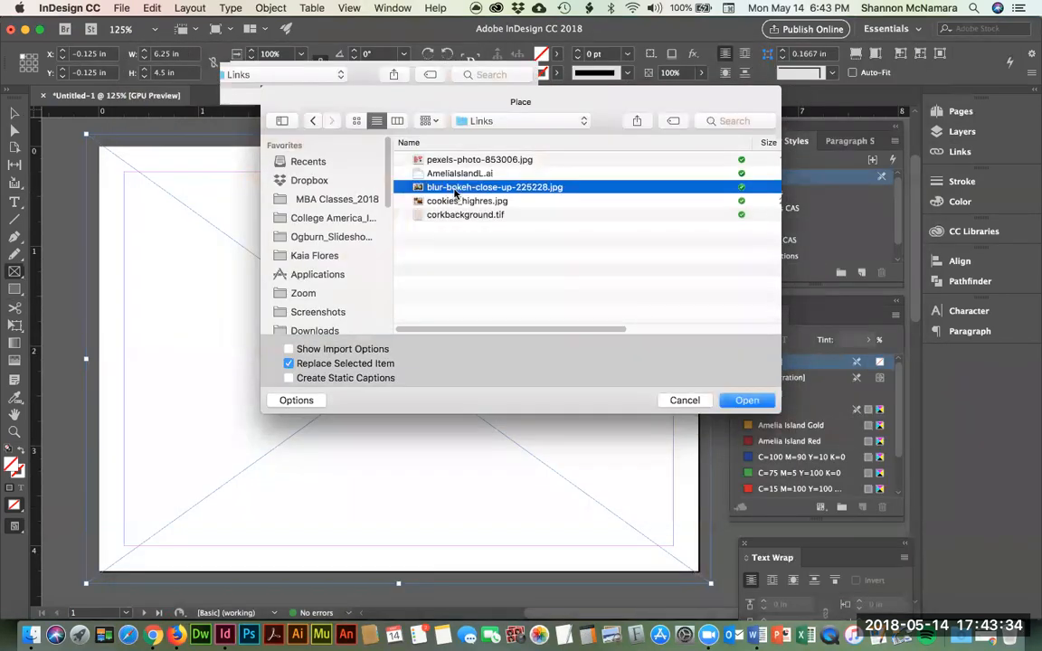
pyautogui.click(444, 202)
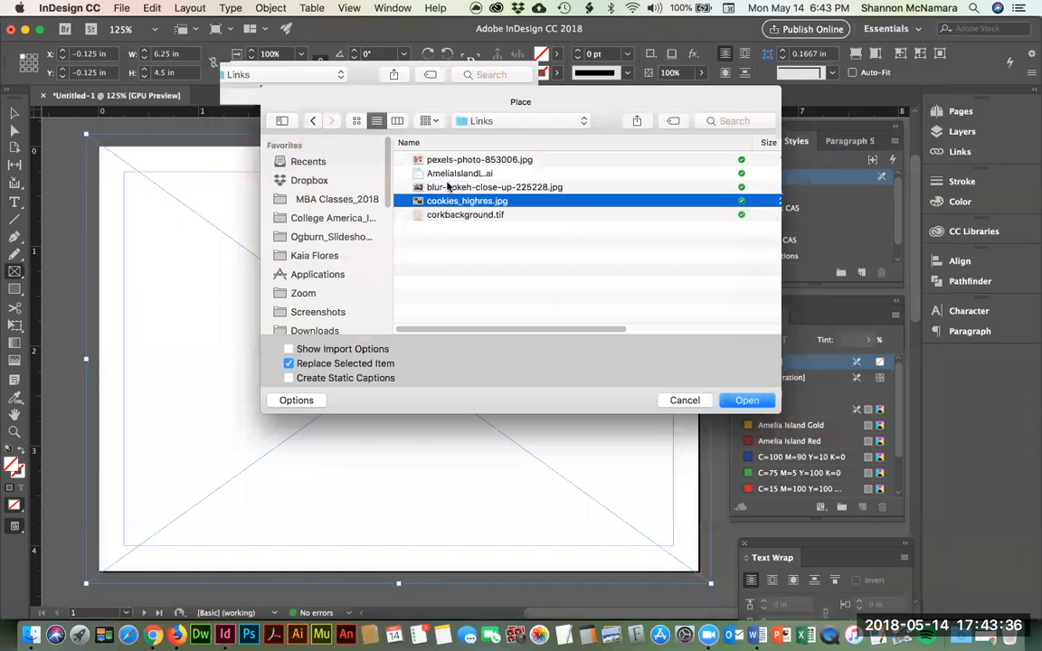
pyautogui.click(405, 187)
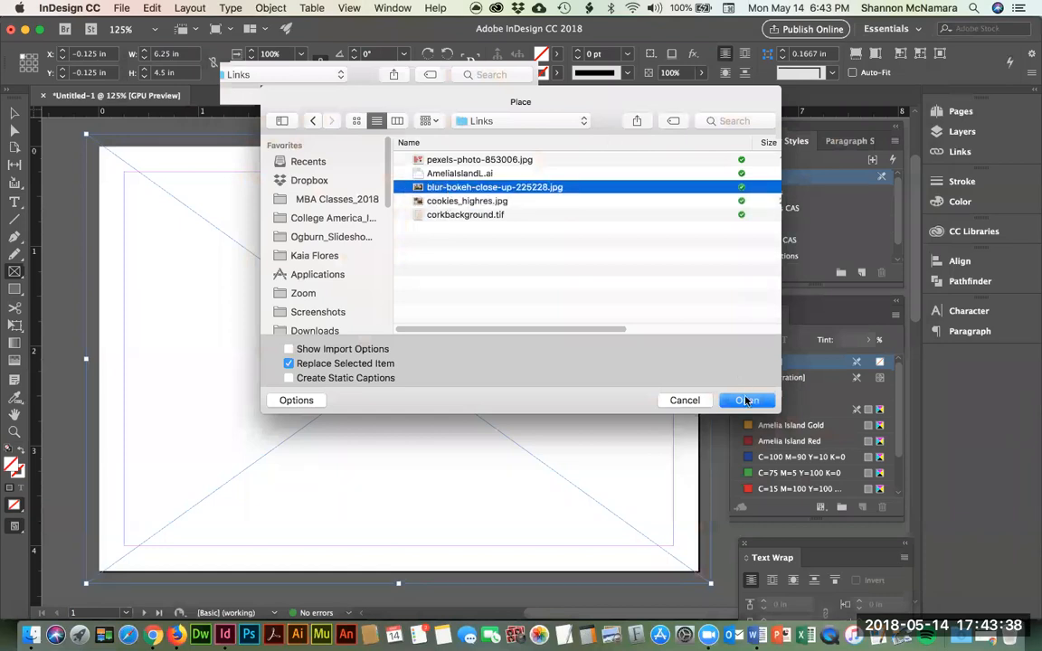
pyautogui.press('Return')
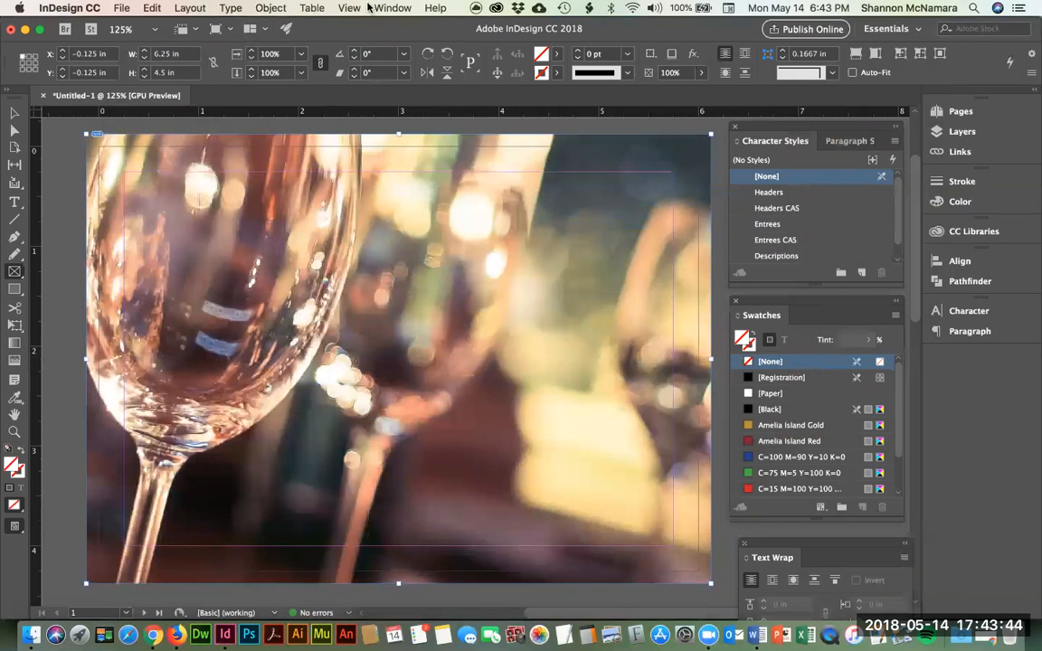
# Step: Try Fit Content Proportionally on the wine glass photo and undo it
pyautogui.click(335, 7)
pyautogui.moveTo(378, 8)
pyautogui.moveTo(262, 7)
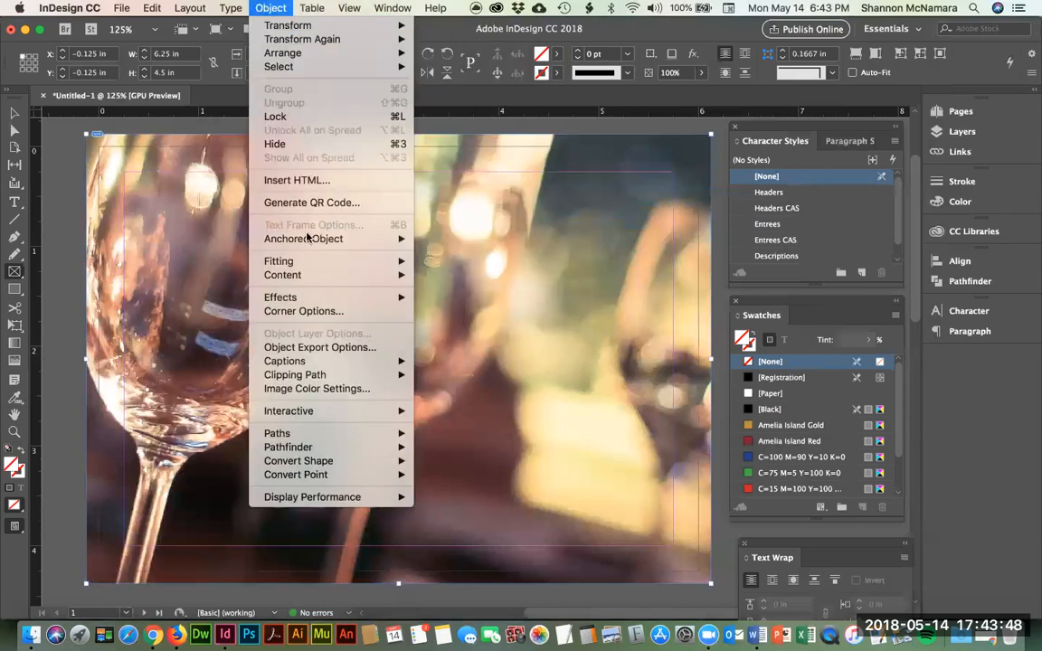
pyautogui.moveTo(311, 262)
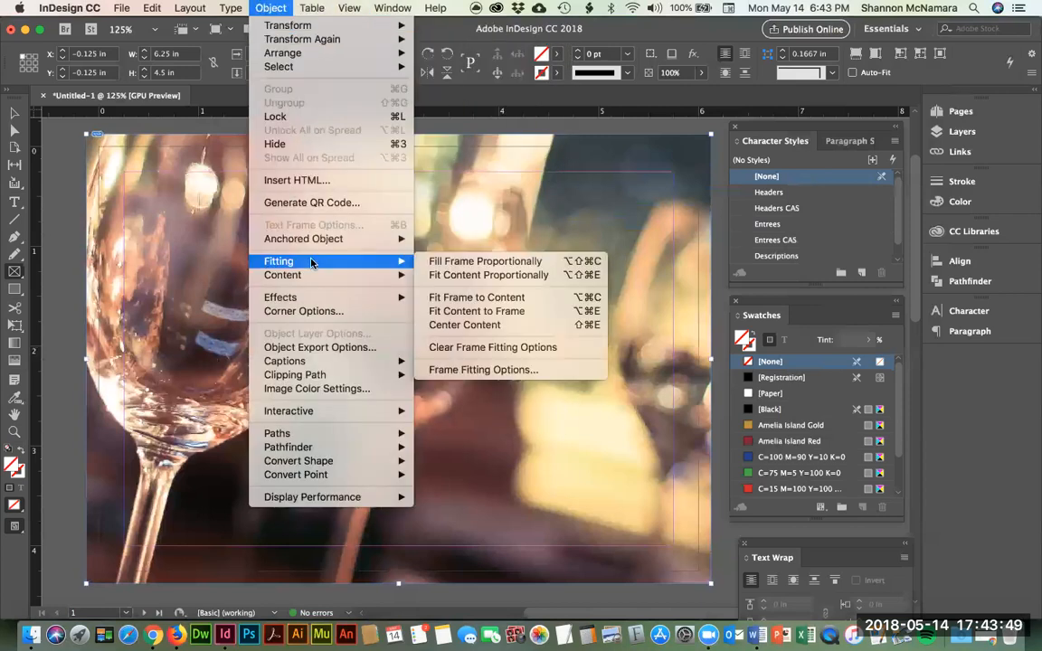
pyautogui.click(474, 281)
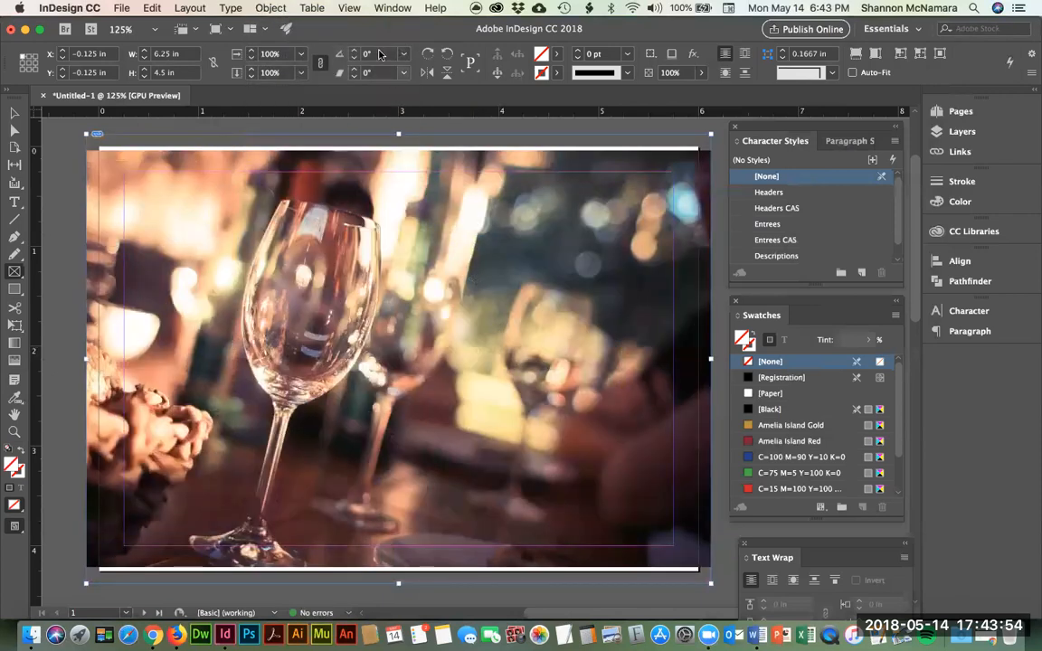
pyautogui.press('super+z')
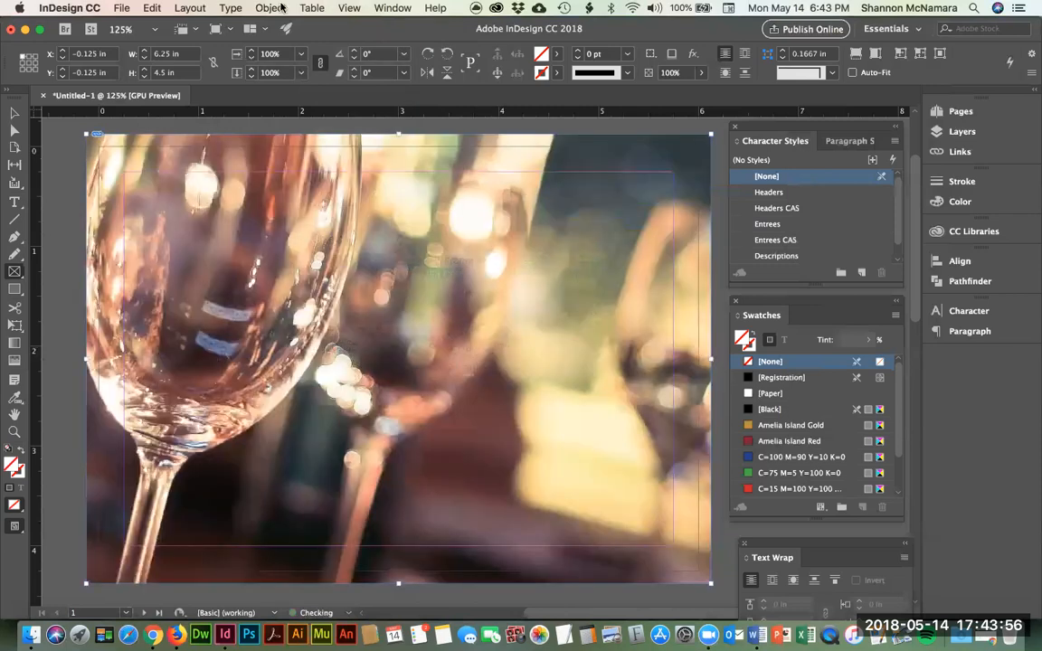
# Step: Apply Fill Frame Proportionally so the wine glass photo covers the whole frame
pyautogui.click(282, 7)
pyautogui.moveTo(289, 261)
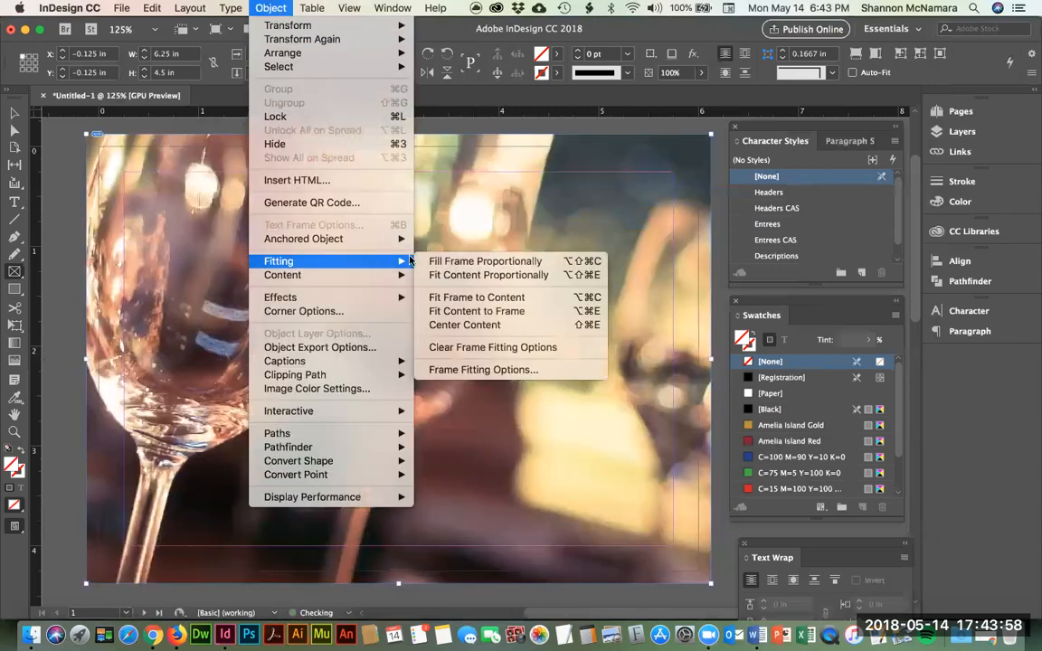
pyautogui.click(468, 263)
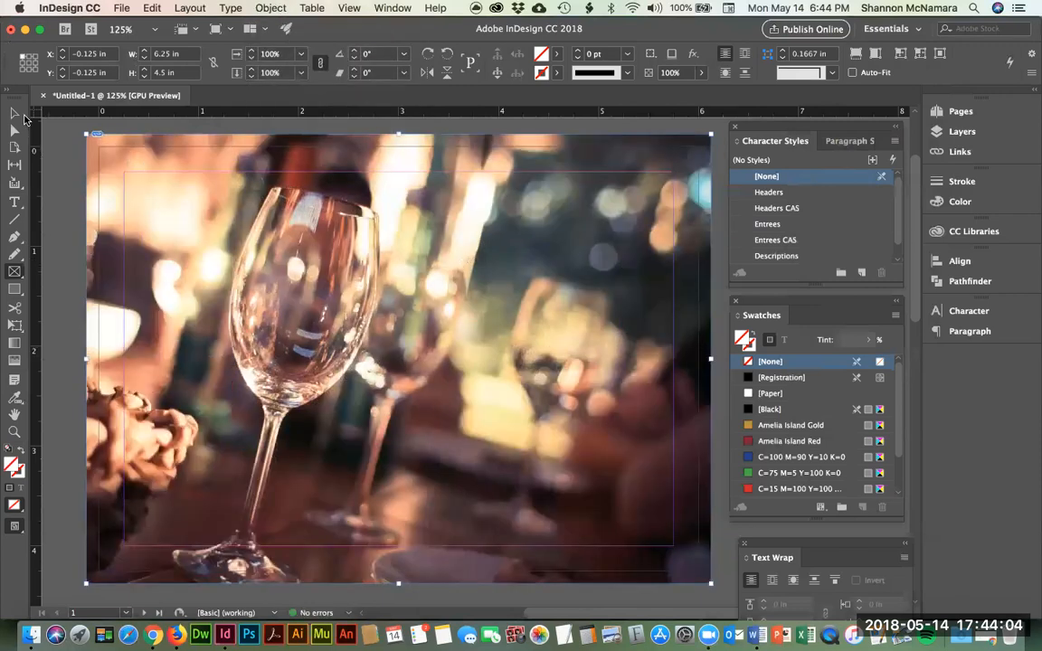
# Step: Draw a text frame in the lower-right part of the photo, paste the headline in Headers CAS style, and select all its text
pyautogui.click(15, 200)
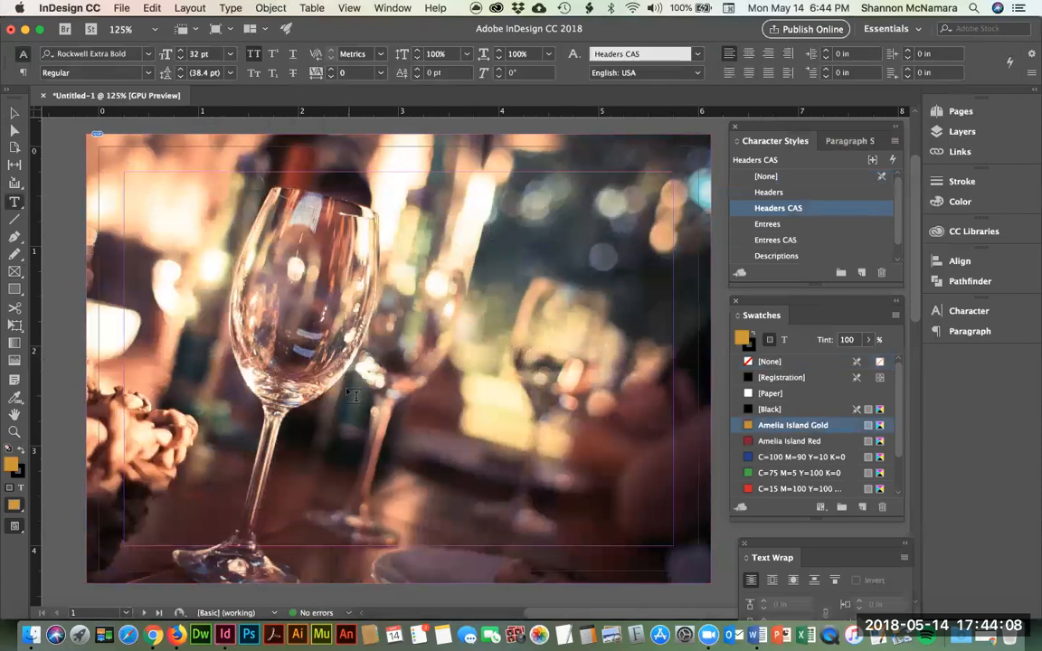
pyautogui.moveTo(362, 363)
pyautogui.mouseDown()
pyautogui.moveTo(522, 465)
pyautogui.moveTo(674, 530)
pyautogui.moveTo(677, 546)
pyautogui.moveTo(667, 542)
pyautogui.mouseUp()
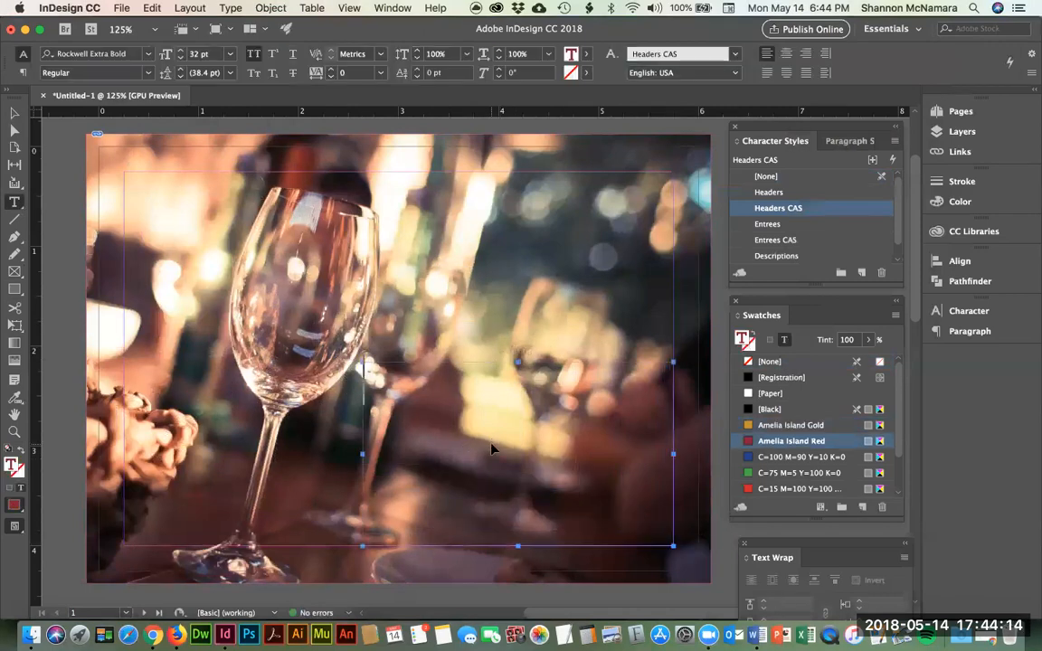
pyautogui.press('cmd+v')
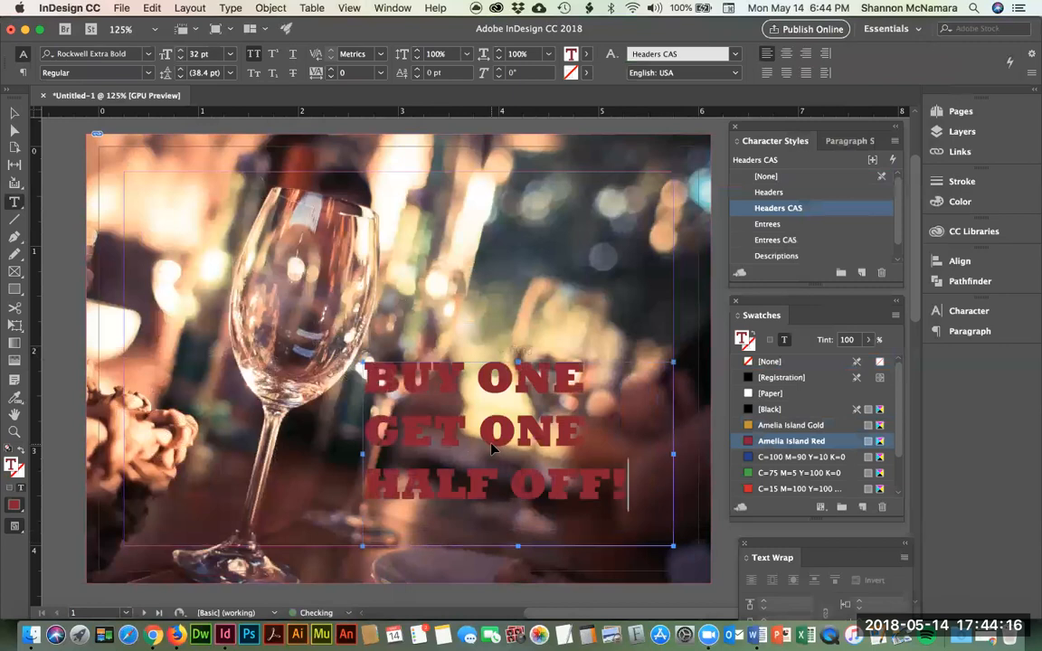
pyautogui.press('cmd+a')
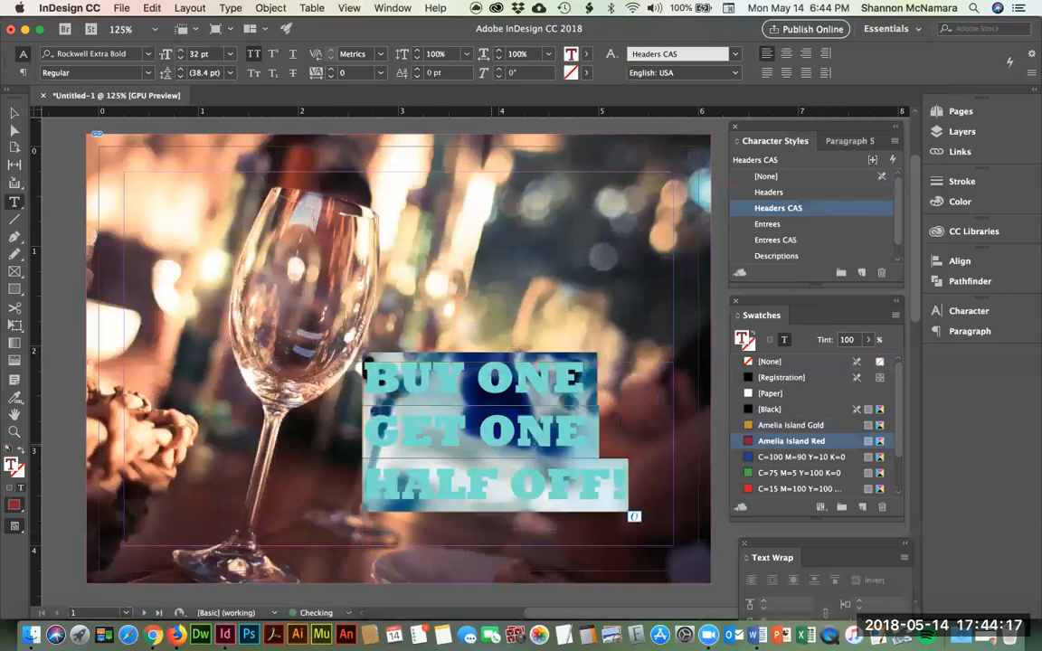
# Step: Apply the Headers character style to the whole headline and colour its text Amelia Island Gold
pyautogui.click(769, 193)
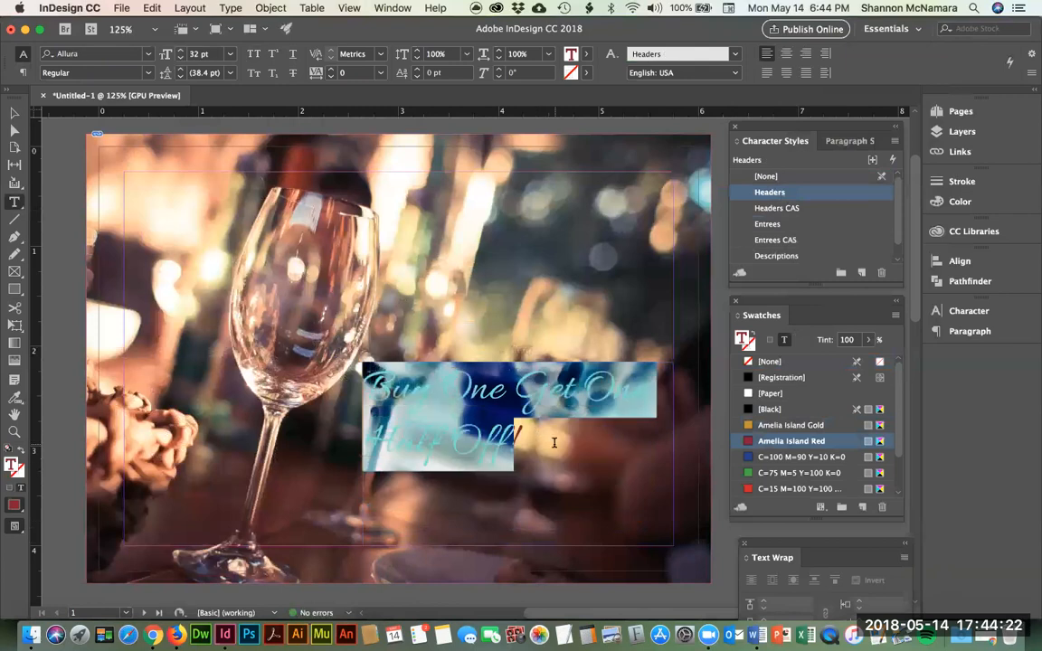
pyautogui.click(539, 442)
pyautogui.press('super+a')
pyautogui.click(793, 425)
# Step: Move the headline frame lower on the photo and extend its left edge to a width of about 3.84 in
pyautogui.click(14, 112)
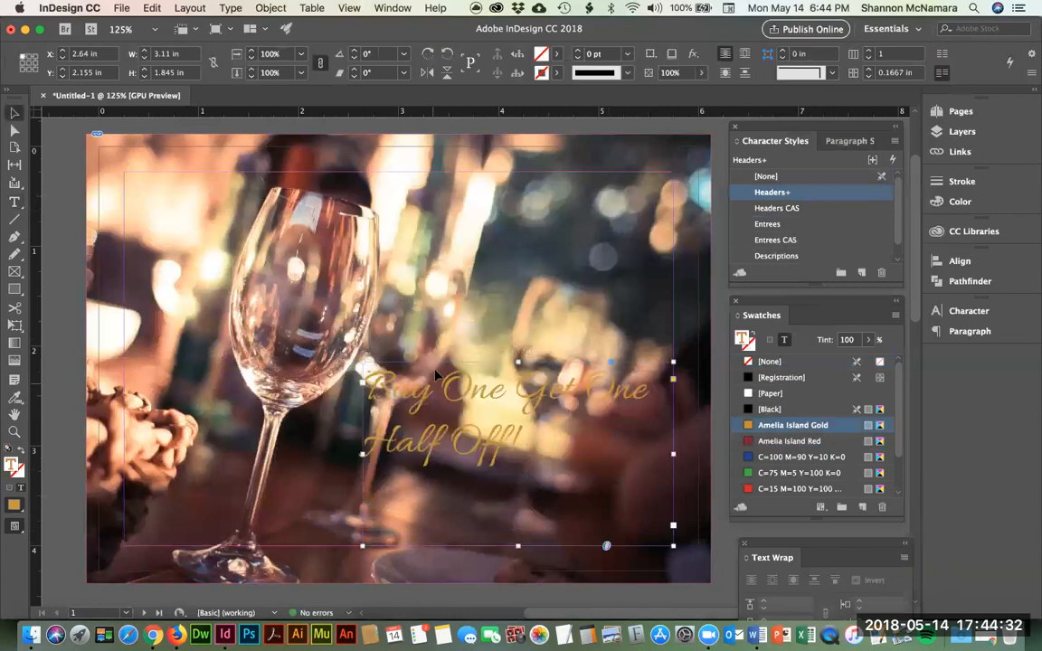
pyautogui.click(433, 436)
pyautogui.moveTo(432, 436); pyautogui.dragTo(432, 500)
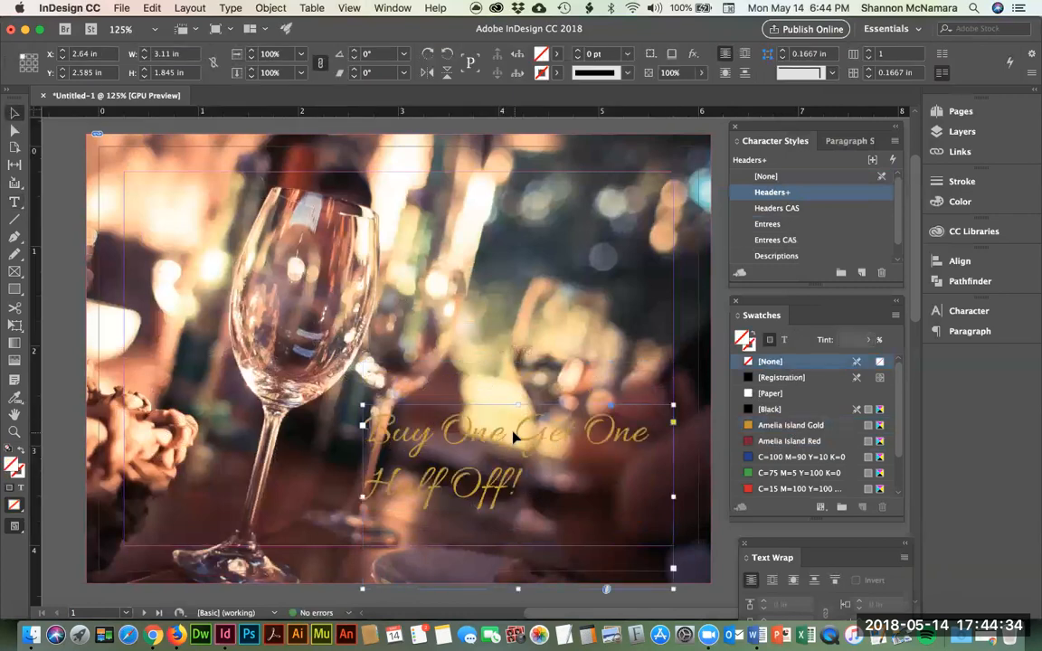
pyautogui.moveTo(364, 517); pyautogui.dragTo(289, 517)
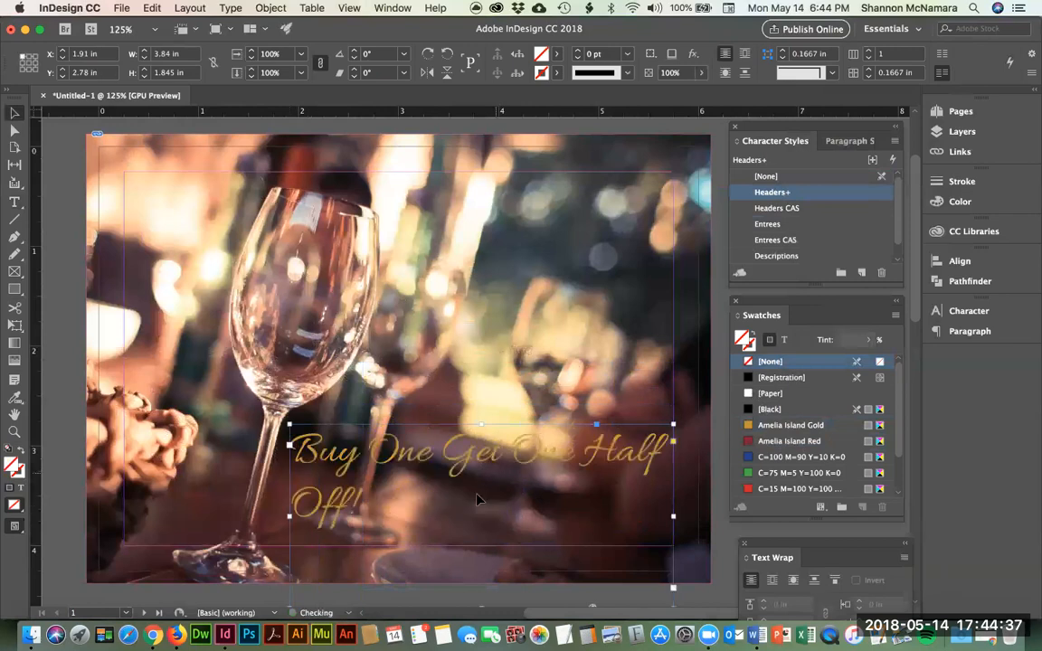
# Step: Break the headline after "Buy One Get One" and apply the Headers CAS character style to "Half Off!"
pyautogui.doubleClick(586, 452)
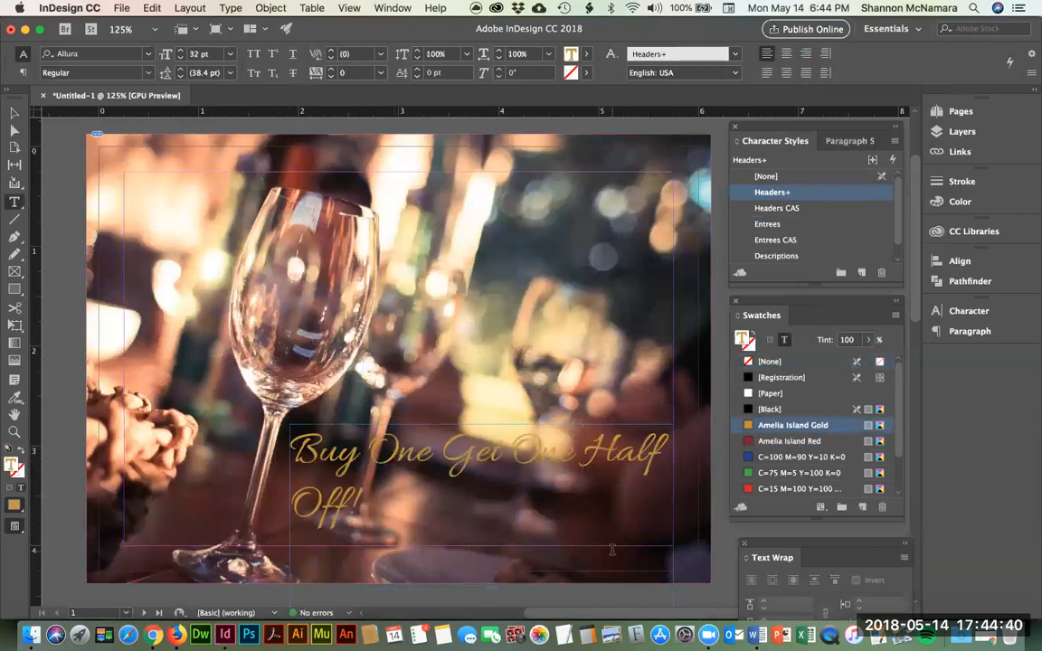
pyautogui.press('Return')
pyautogui.hotkey('shift', 'Down')
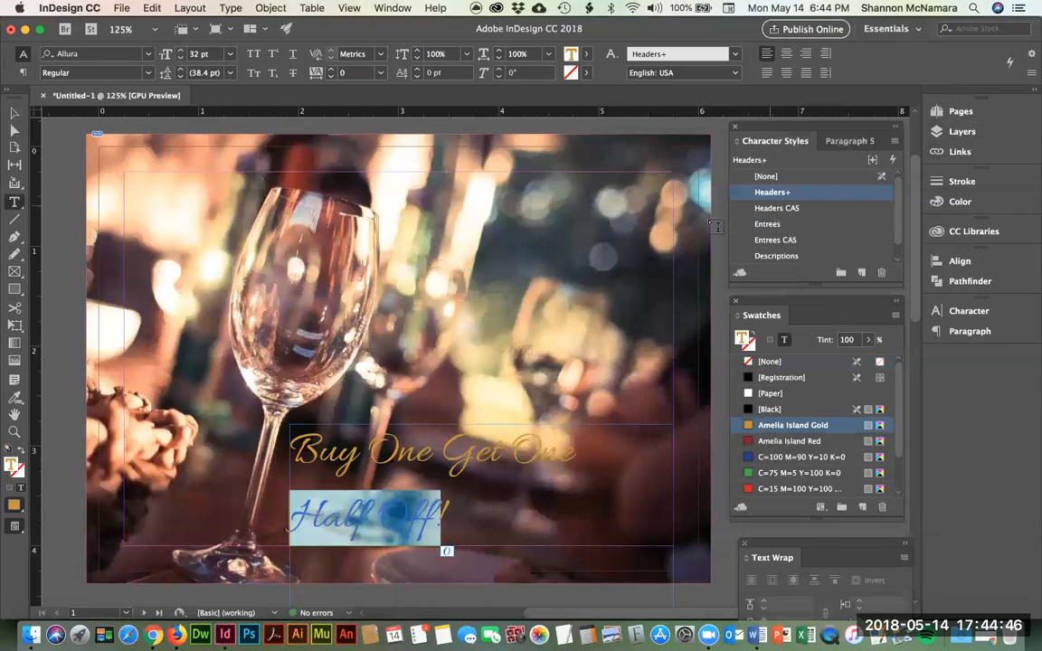
pyautogui.click(795, 207)
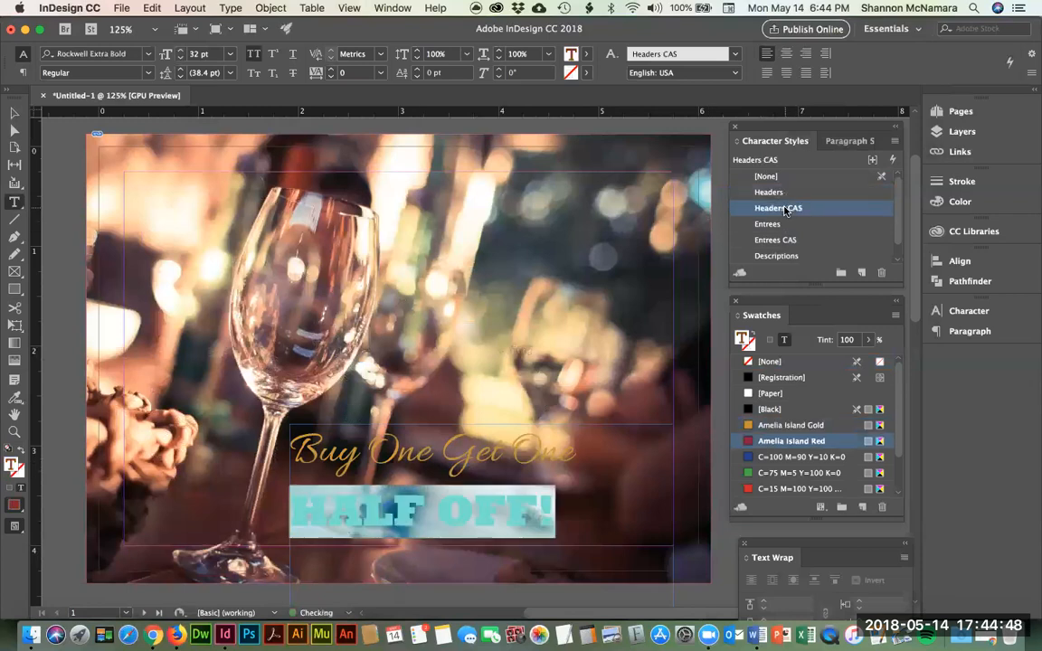
# Step: Colour the "HALF OFF!" line with the Paper swatch and enlarge it to 44 pt
pyautogui.press('Left')
pyautogui.hotkey('shift', 'End')
pyautogui.click(772, 393)
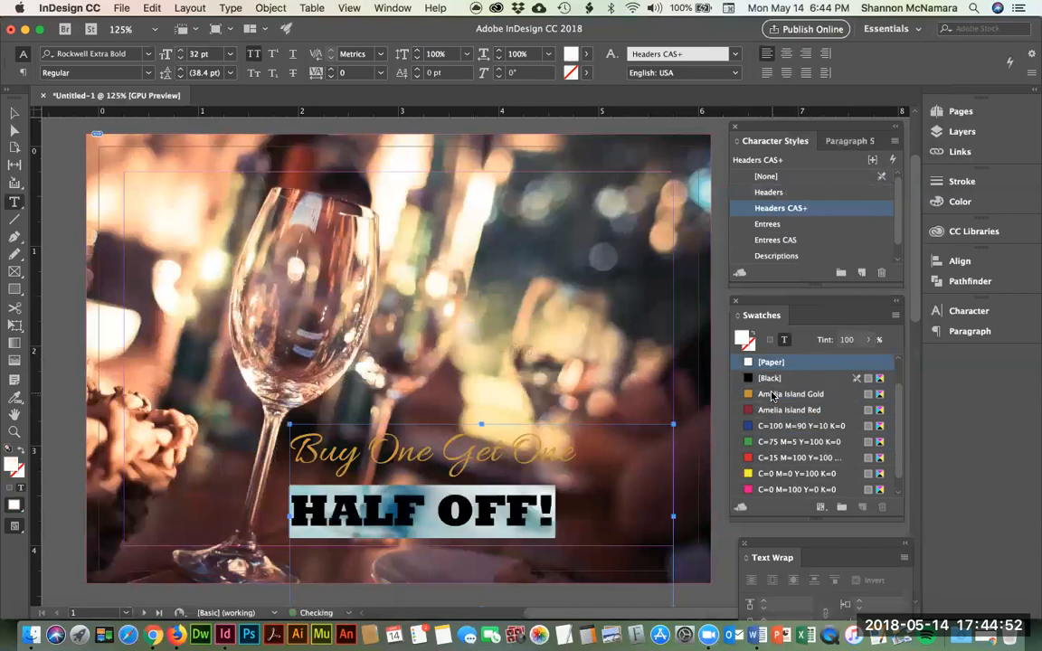
pyautogui.press('super+shift+period')
pyautogui.press('super+shift+period')
pyautogui.press('super+shift+period')
pyautogui.press('super+shift+period')
pyautogui.press('super+shift+period')
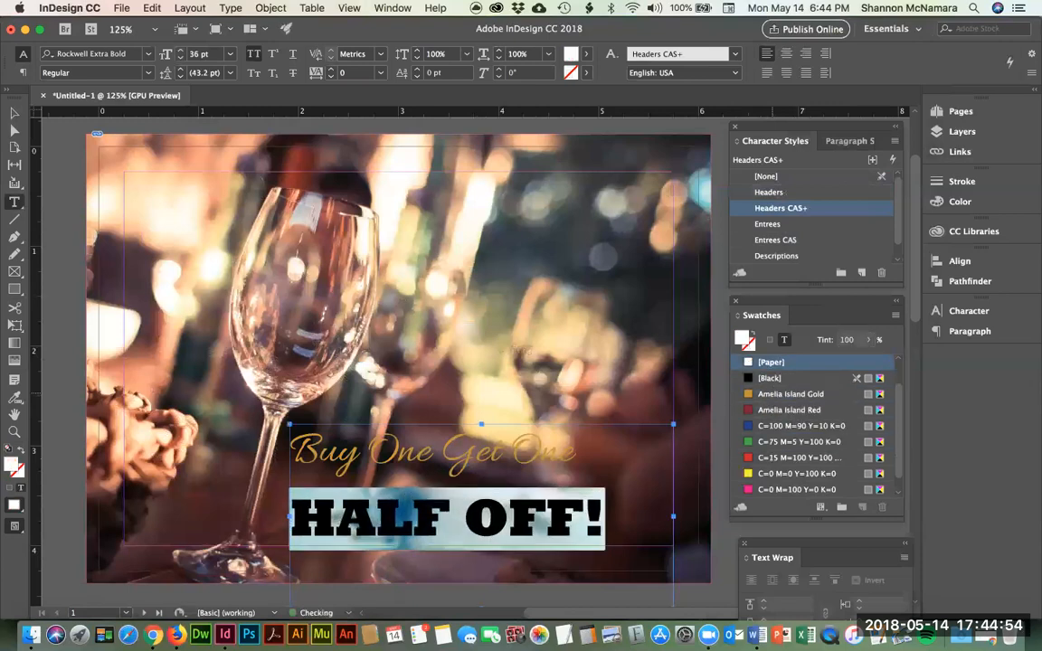
pyautogui.press('super+shift+period')
# Step: Tighten the leading of the "HALF OFF!" line so it sits closer to the line above
pyautogui.hotkey('alt', 'Up')
pyautogui.hotkey('alt', 'Up')
pyautogui.hotkey('alt', 'Up')
pyautogui.hotkey('alt', 'Up')
pyautogui.hotkey('alt', 'Up')
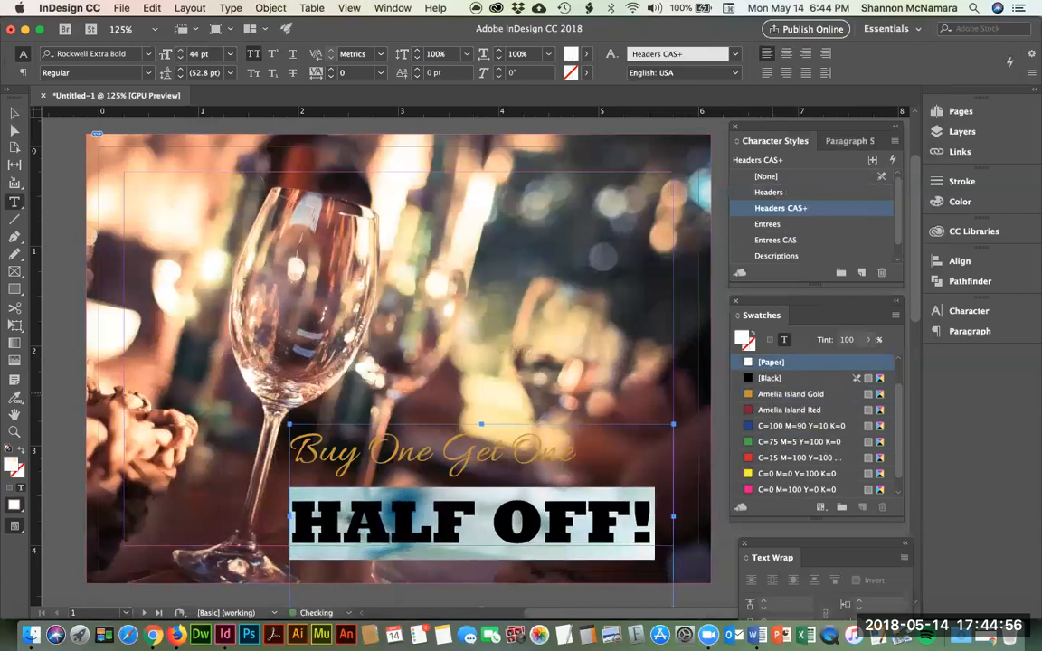
pyautogui.hotkey('alt', 'Up')
# Step: Insert a comma after "Buy One" in the headline's first line
pyautogui.press('Right')
pyautogui.press('Up')
pyautogui.press('Left')
pyautogui.press('Left')
pyautogui.press('Left')
pyautogui.press('Left')
pyautogui.press('Left')
pyautogui.press('Left')
pyautogui.press('Left')
pyautogui.press('Left')
pyautogui.press('Left')
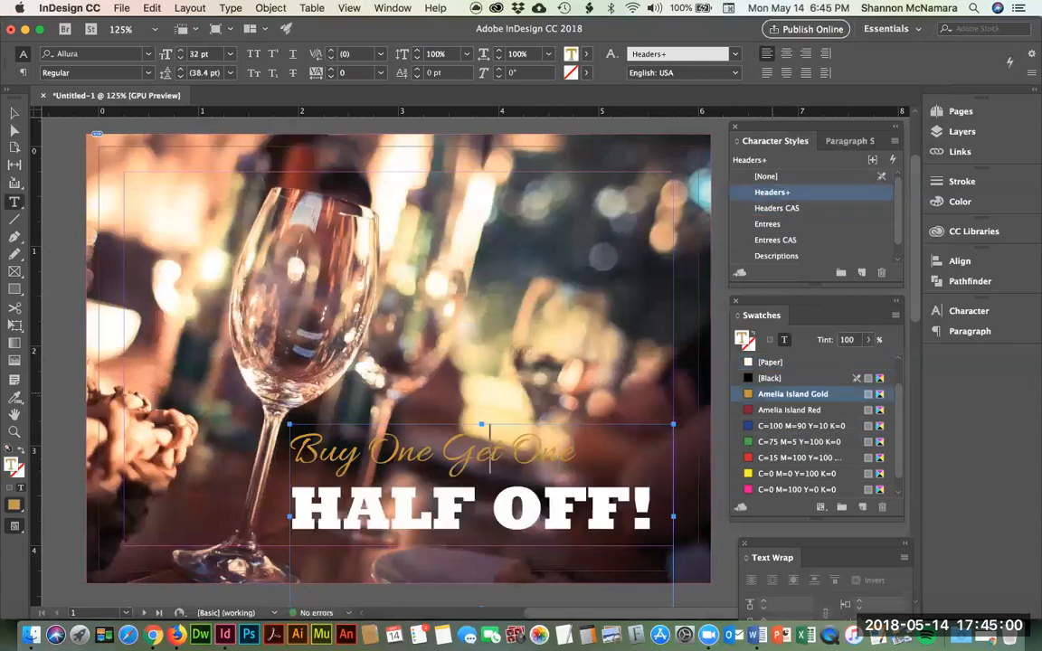
pyautogui.write(',')
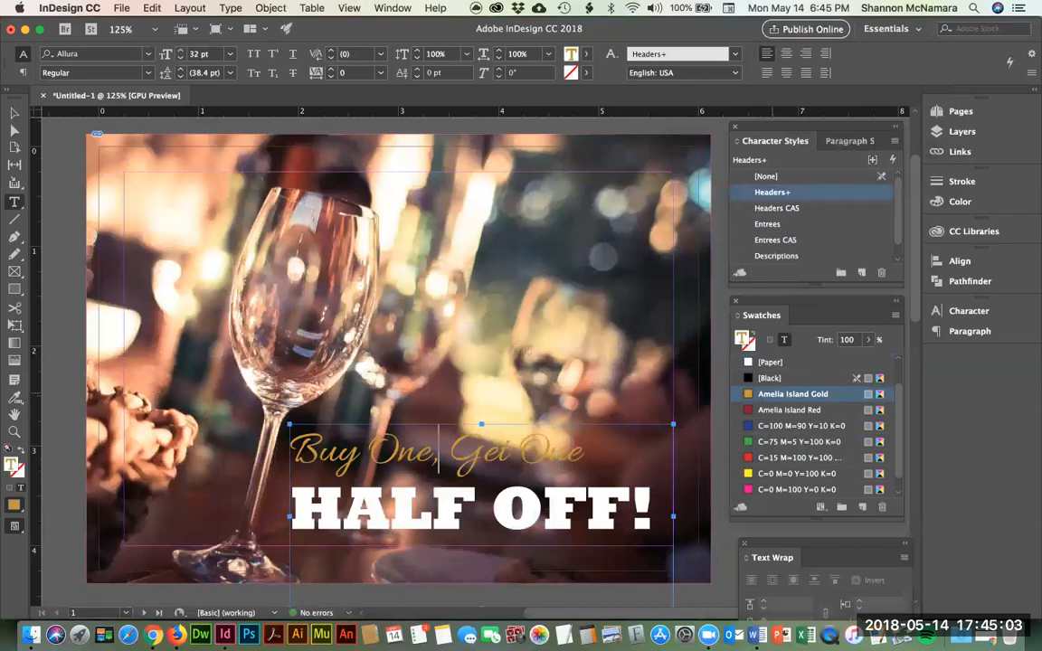
# Step: Add a drop shadow to the headline frame with preview on and a distance of 0 in
pyautogui.click(14, 113)
pyautogui.click(72, 244)
pyautogui.click(378, 427)
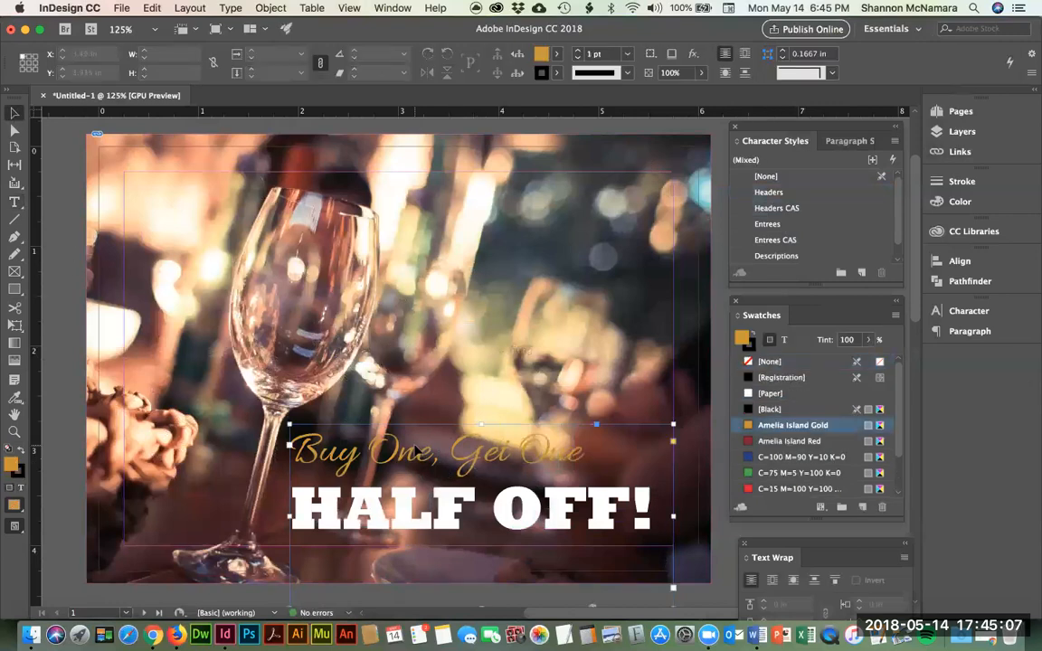
pyautogui.click(694, 53)
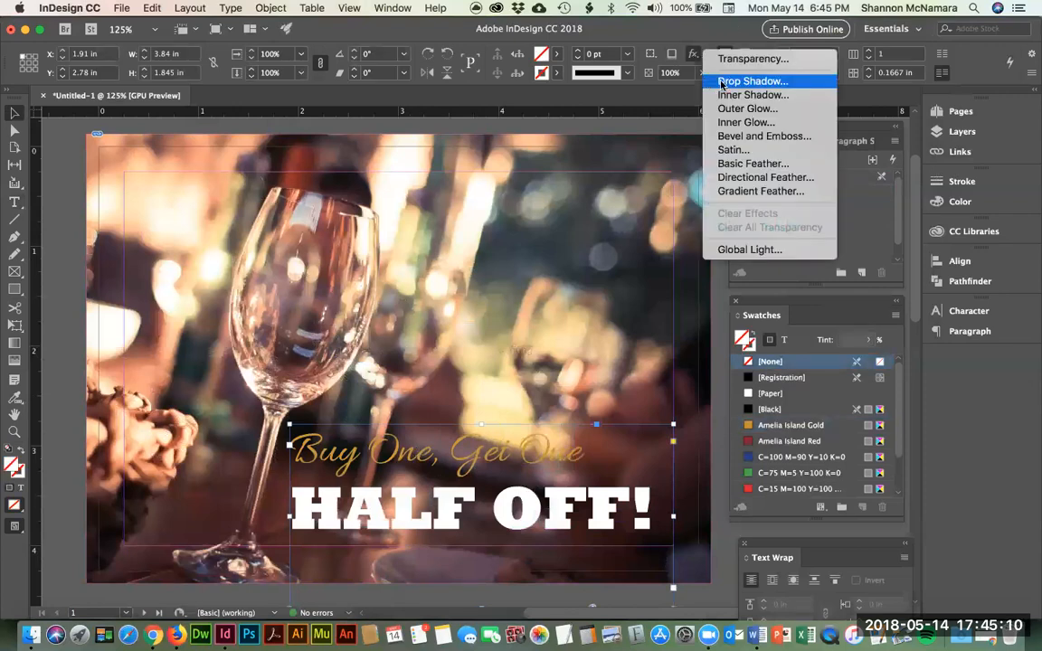
pyautogui.click(722, 83)
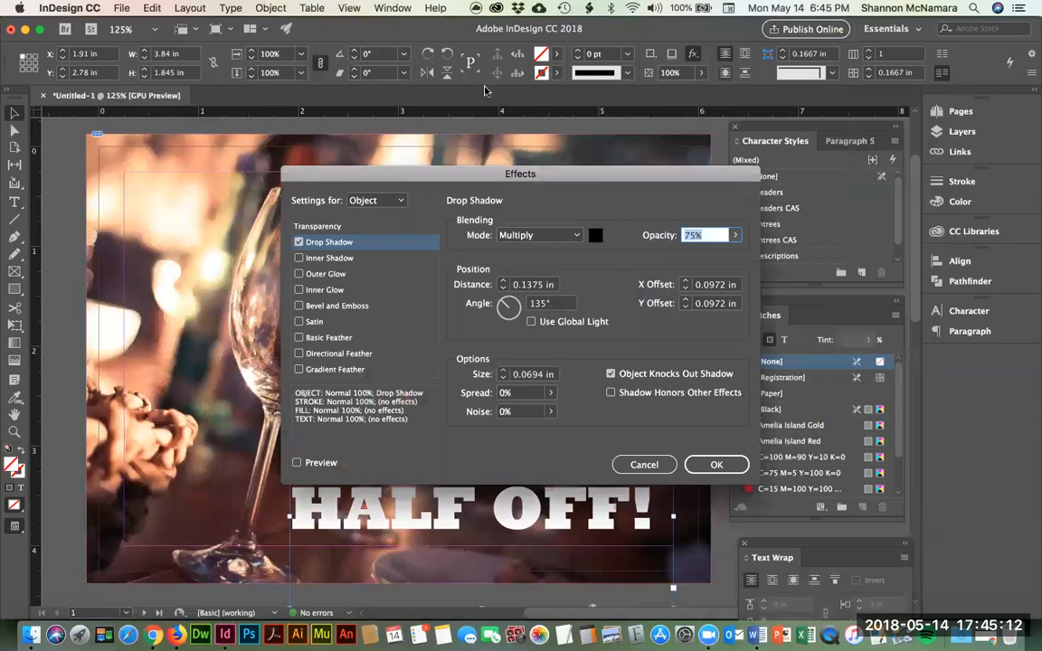
pyautogui.moveTo(448, 177); pyautogui.dragTo(568, 89)
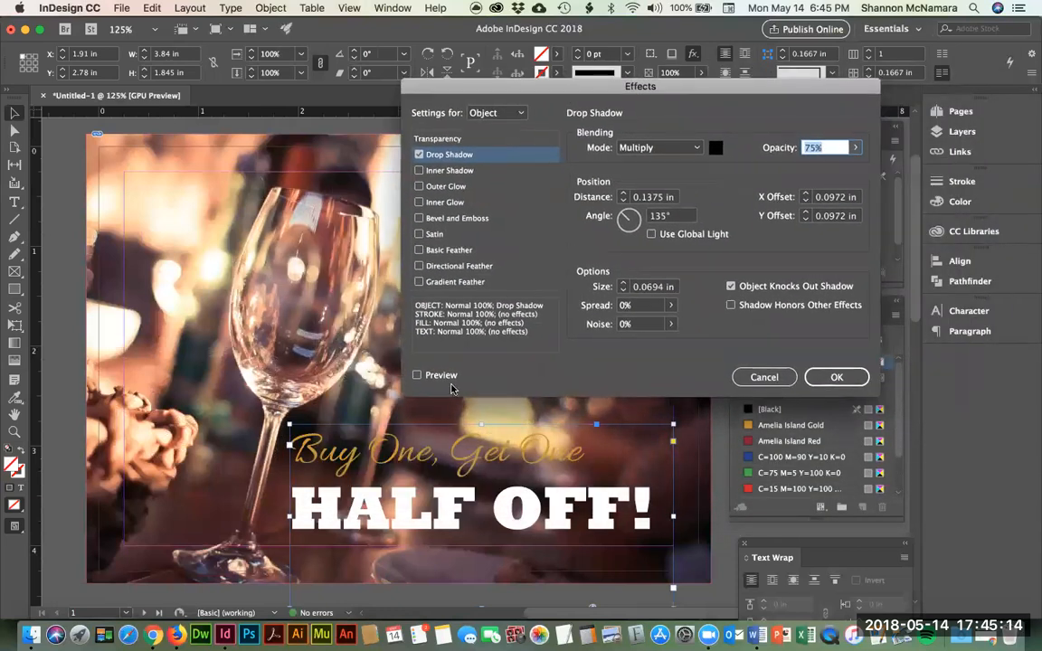
pyautogui.click(417, 376)
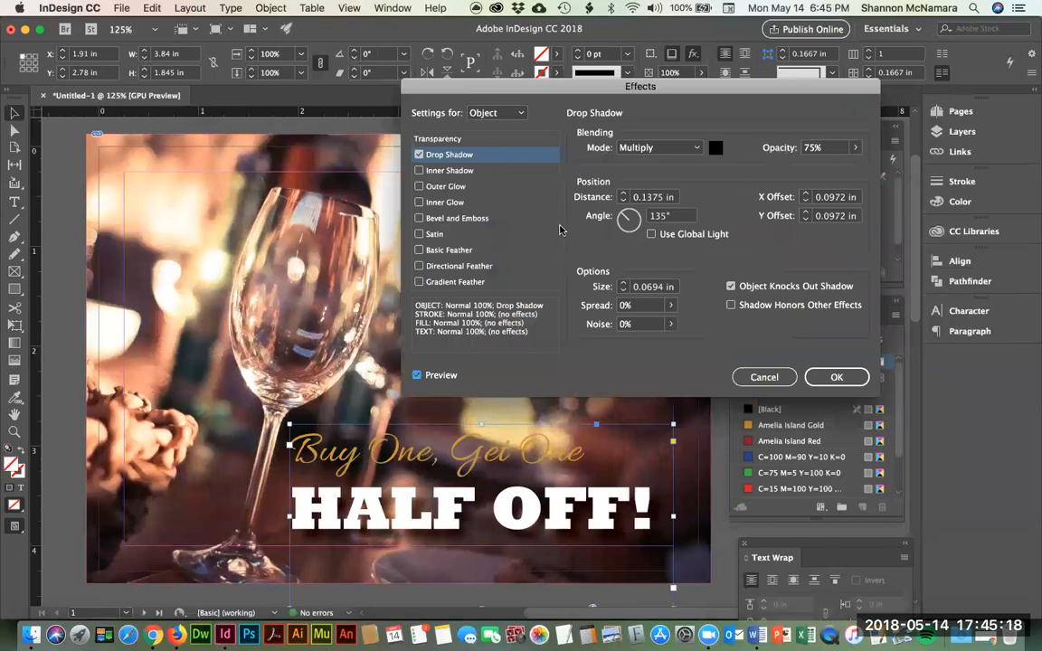
pyautogui.click(622, 200)
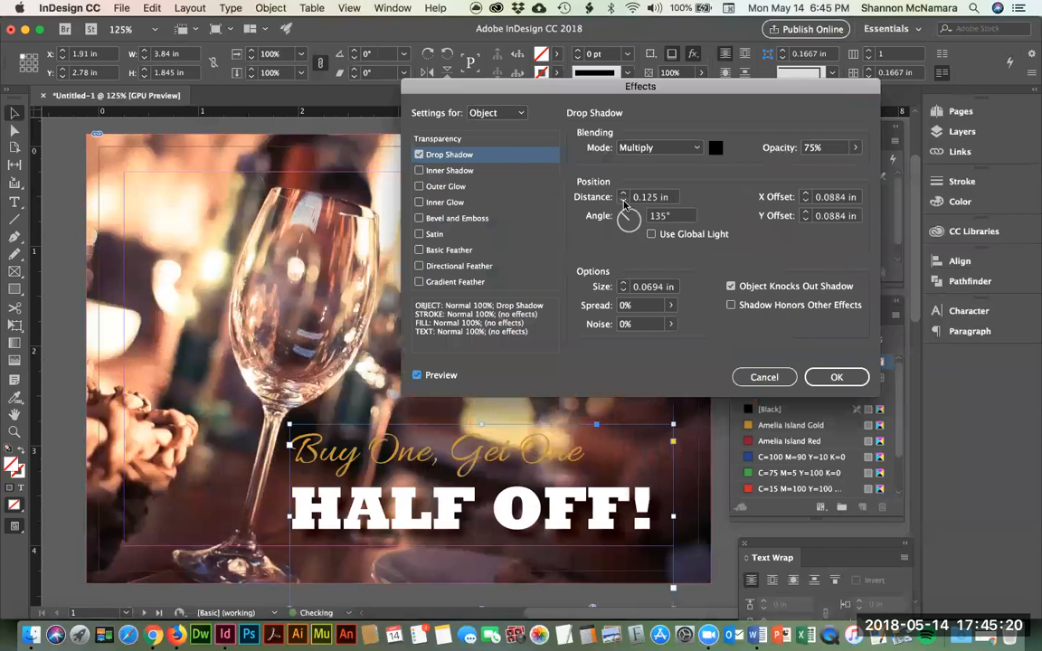
pyautogui.click(622, 200)
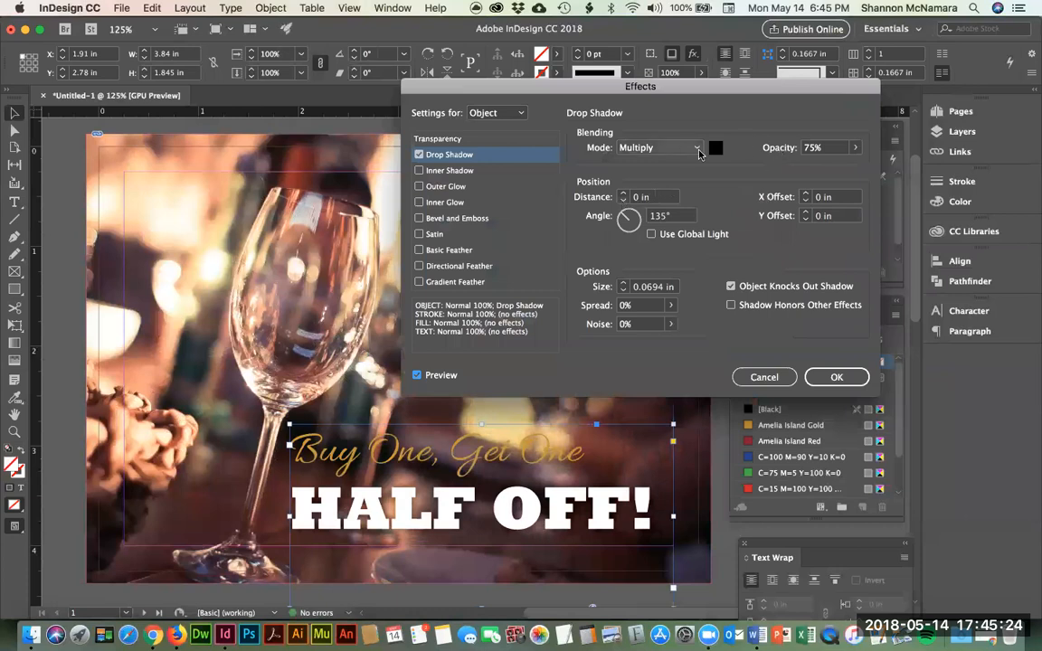
# Step: Set the drop shadow's size to 0.0625 in and its opacity to 100%, and apply the effect
pyautogui.click(623, 283)
pyautogui.click(622, 283)
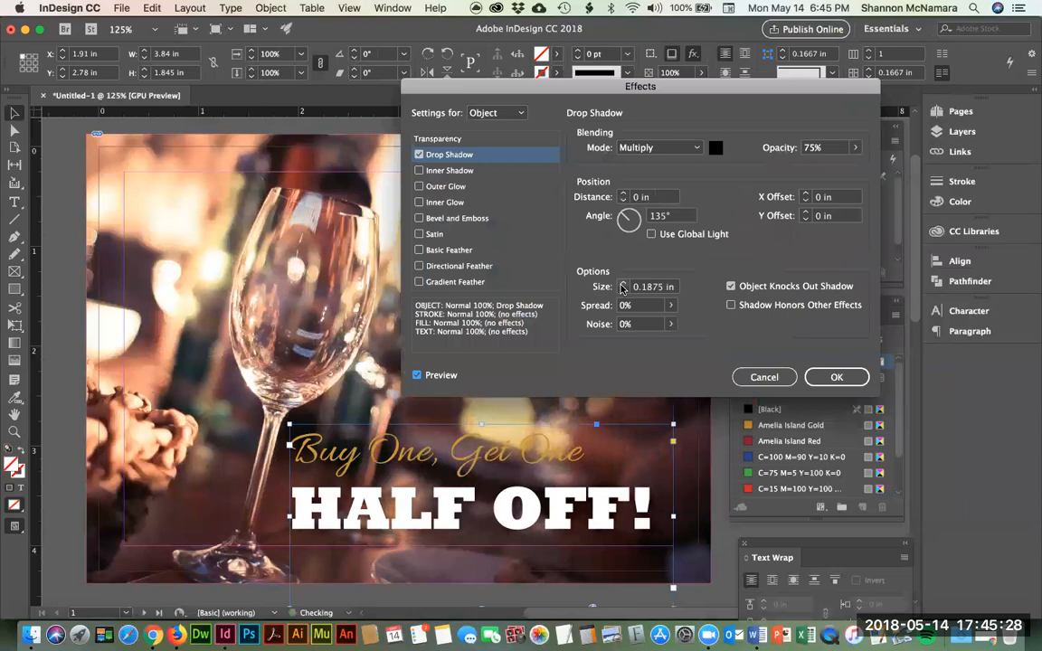
pyautogui.click(623, 290)
pyautogui.click(622, 290)
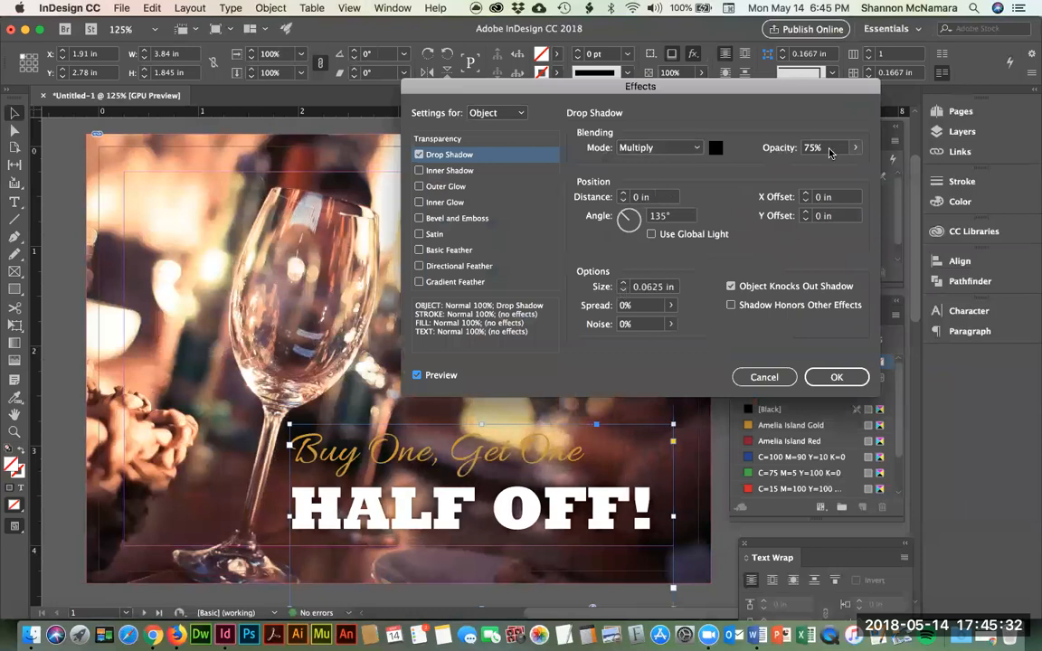
pyautogui.click(775, 142)
pyautogui.write('100')
pyautogui.press('Tab')
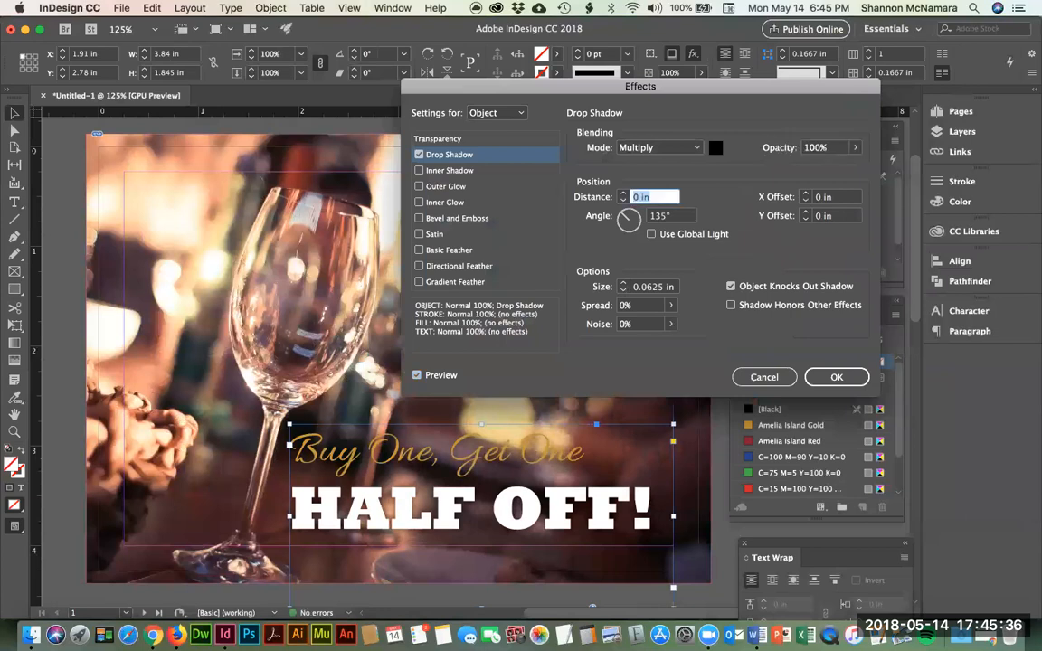
pyautogui.click(836, 376)
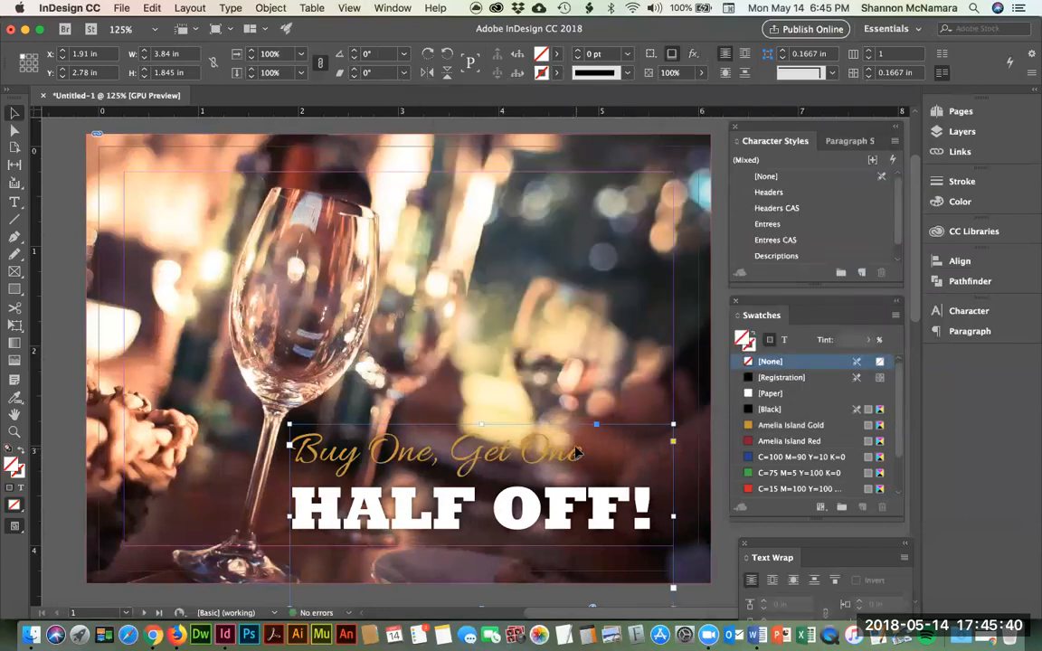
# Step: Recolour the "Buy One, Get One" line with the Paper swatch
pyautogui.doubleClick(368, 450)
pyautogui.tripleClick(368, 449)
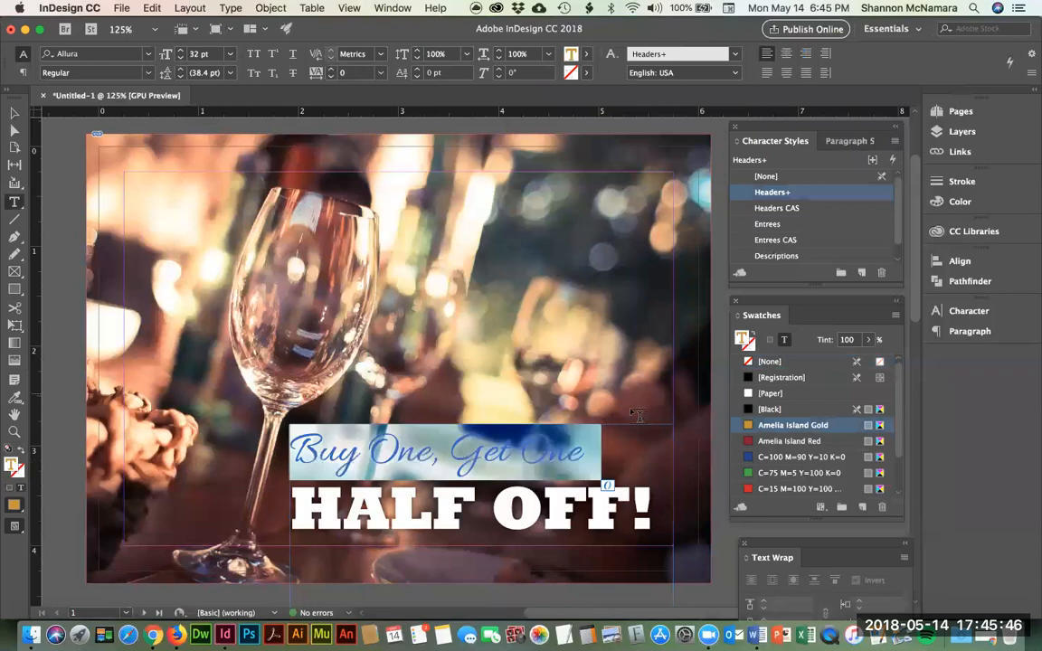
pyautogui.click(770, 392)
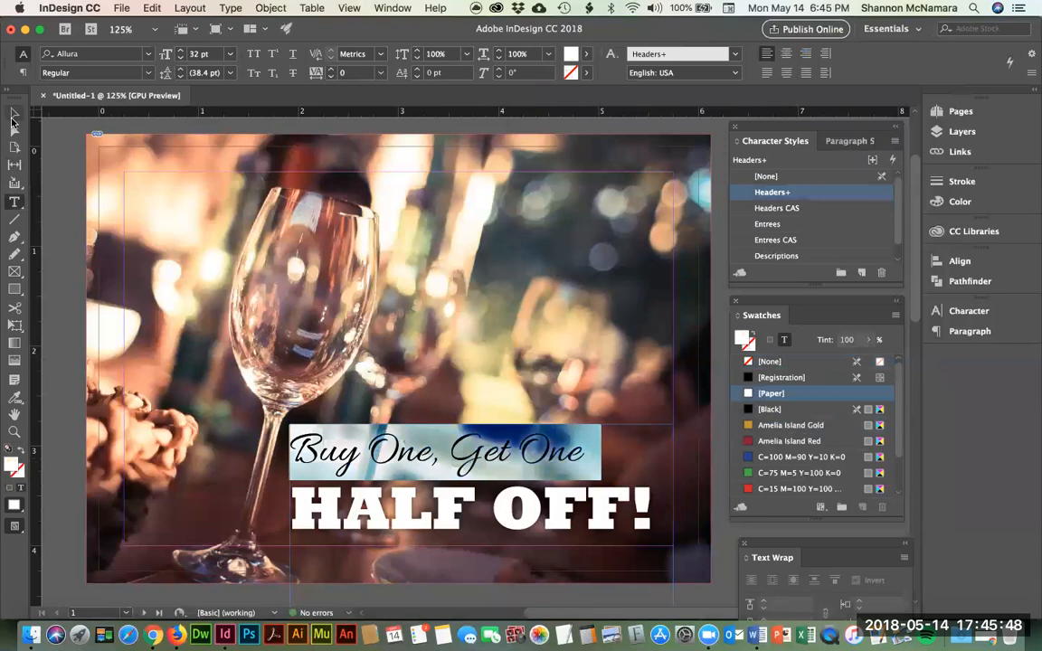
# Step: Shift the headline frame slightly down and right to about X 2.01 in, Y 2.84 in, and deselect it
pyautogui.click(14, 115)
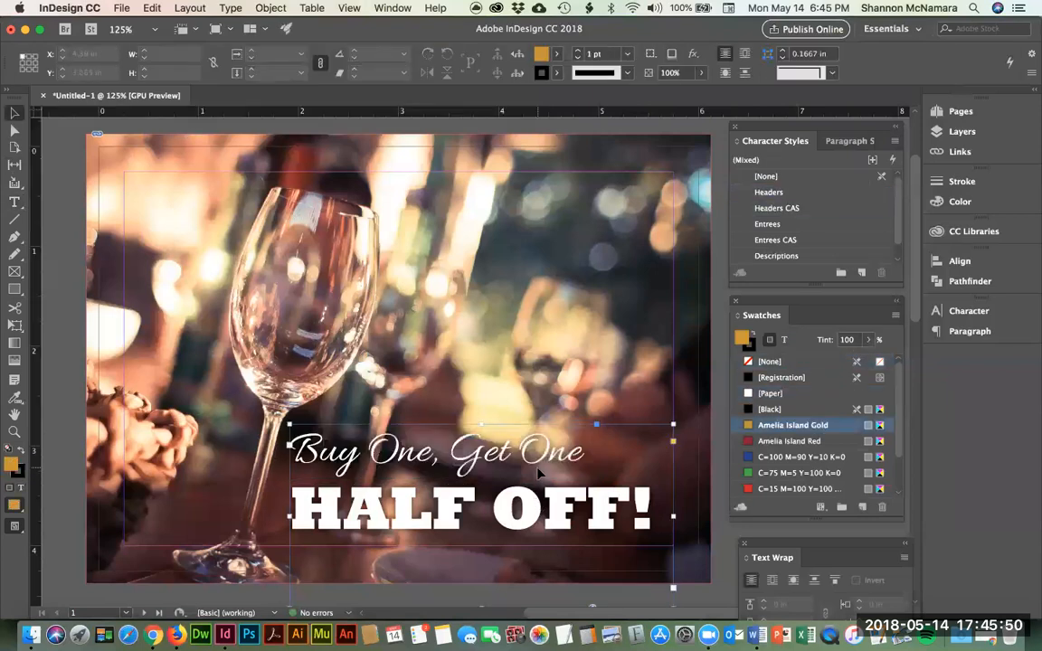
pyautogui.moveTo(531, 468); pyautogui.dragTo(533, 477)
pyautogui.press('Right')
pyautogui.press('Right')
pyautogui.press('Right')
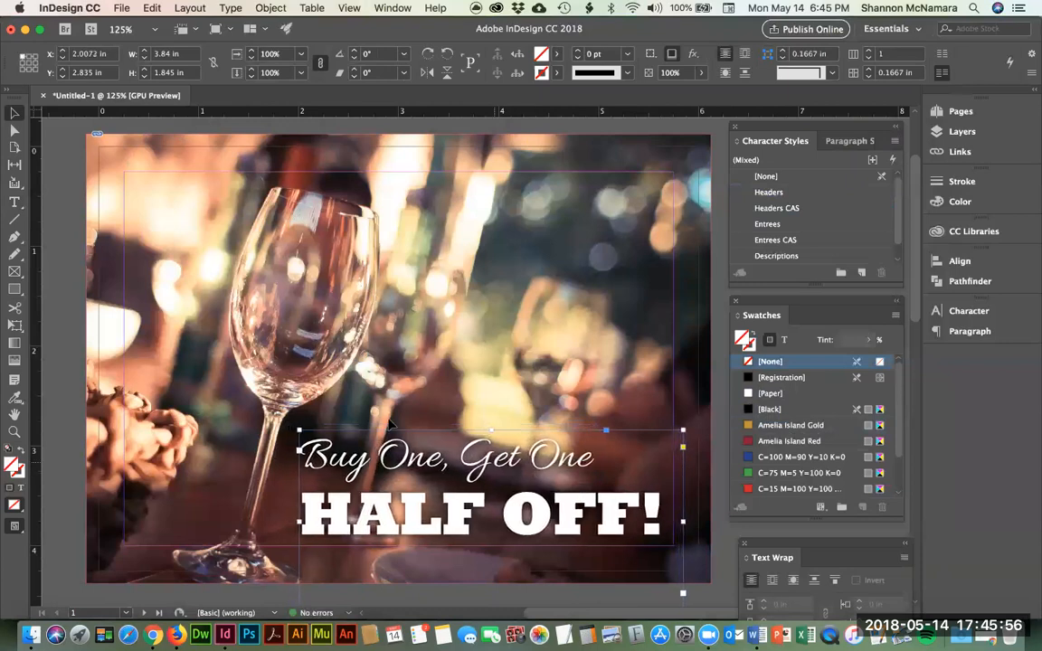
pyautogui.click(65, 262)
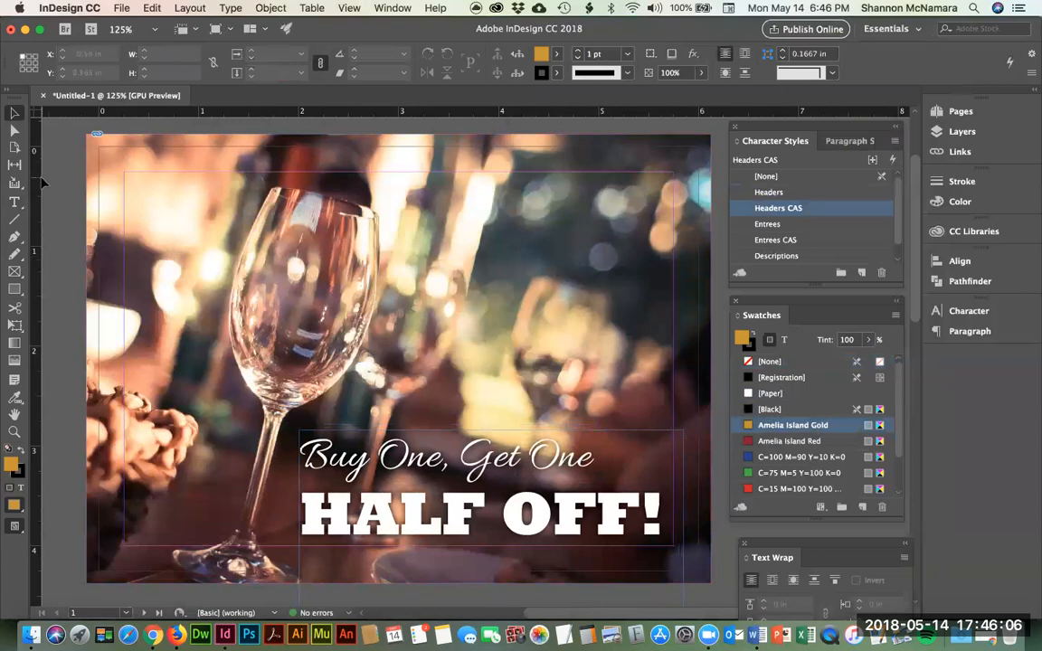
# Step: Draw a rectangular frame about 2.06 × 1.56 in above the headline and place AmeliaIslandL.ai in it
pyautogui.click(15, 270)
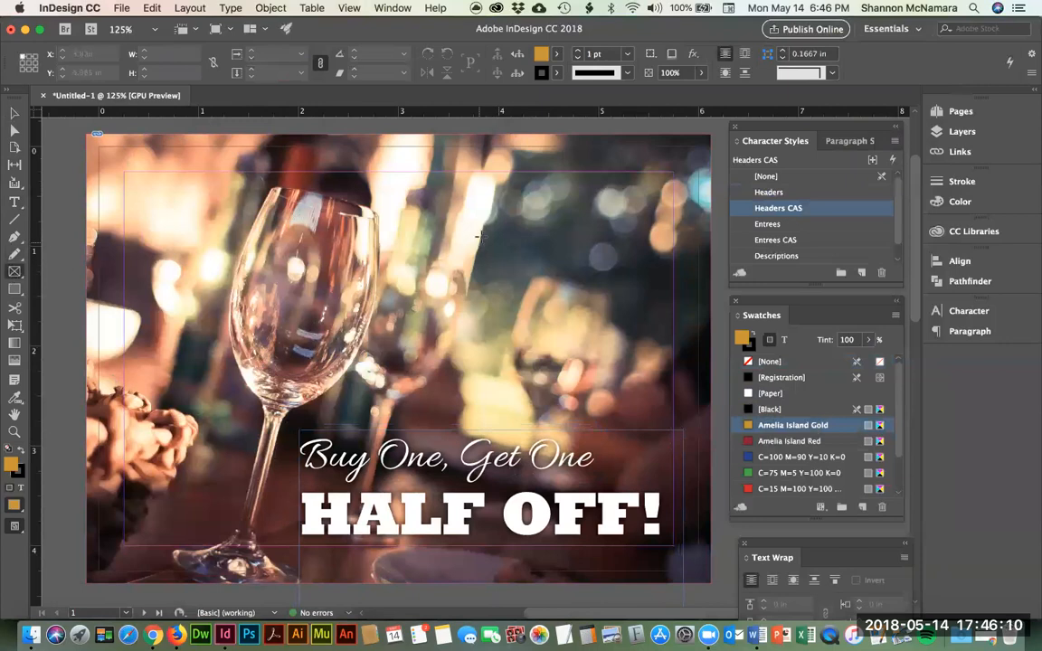
pyautogui.moveTo(431, 200); pyautogui.dragTo(639, 359)
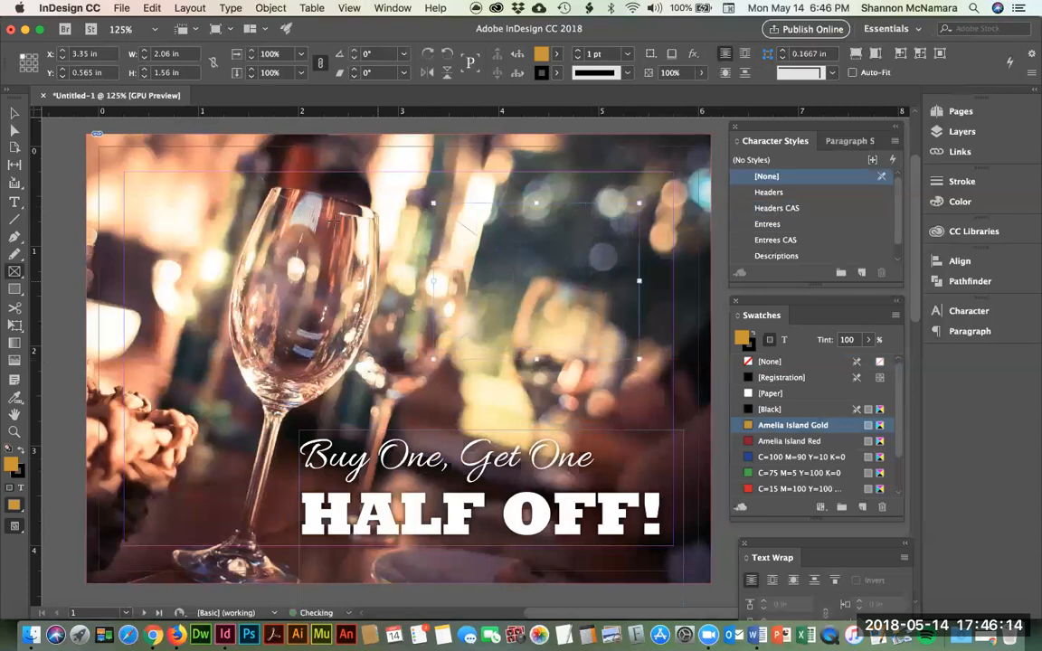
pyautogui.click(121, 8)
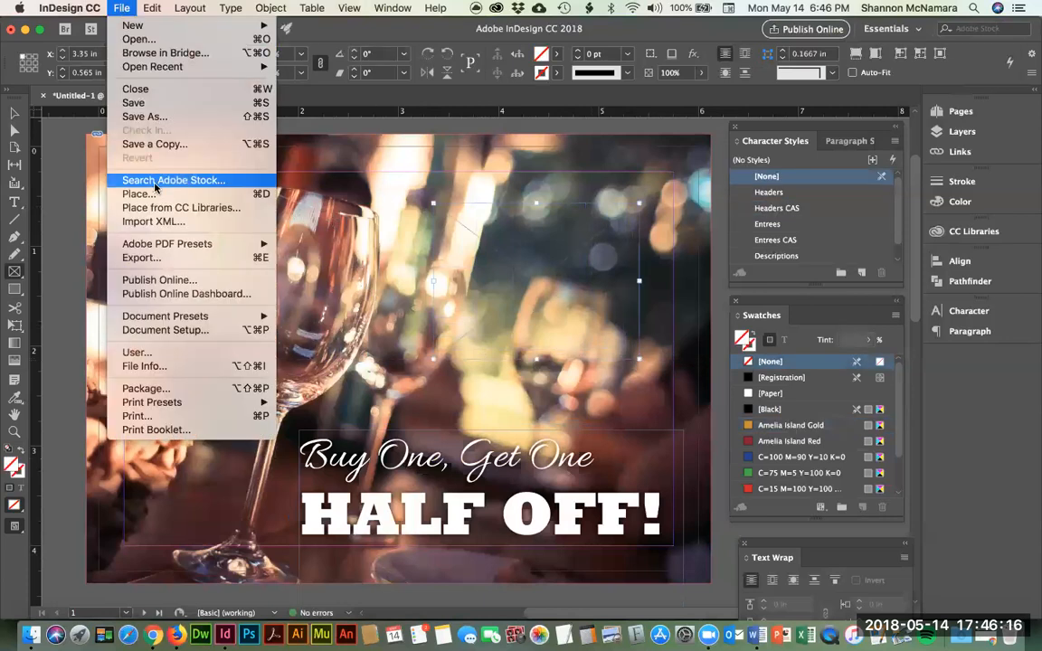
pyautogui.click(152, 196)
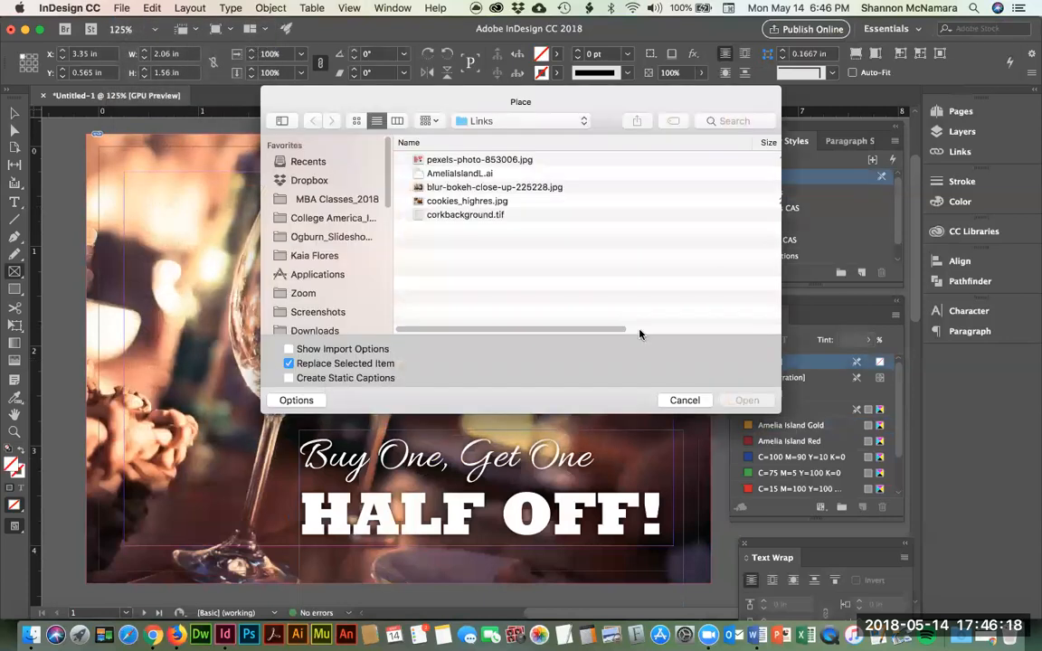
pyautogui.click(480, 173)
pyautogui.click(745, 402)
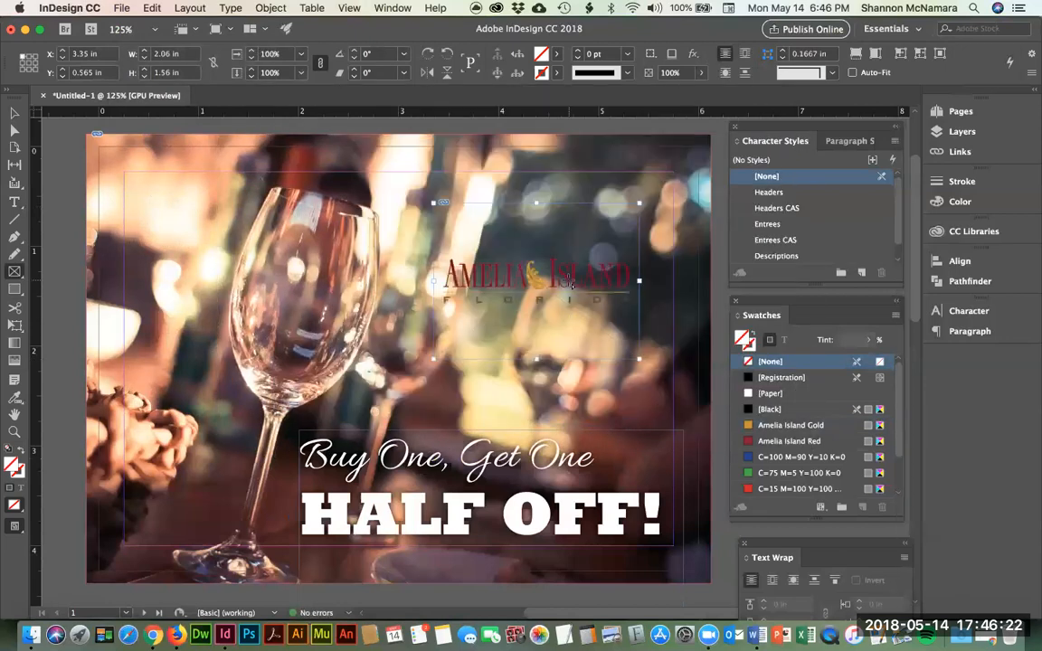
# Step: Move the Amelia Island logo frame down and left to about X 3.23 in, Y 1.04 in
pyautogui.press('v')
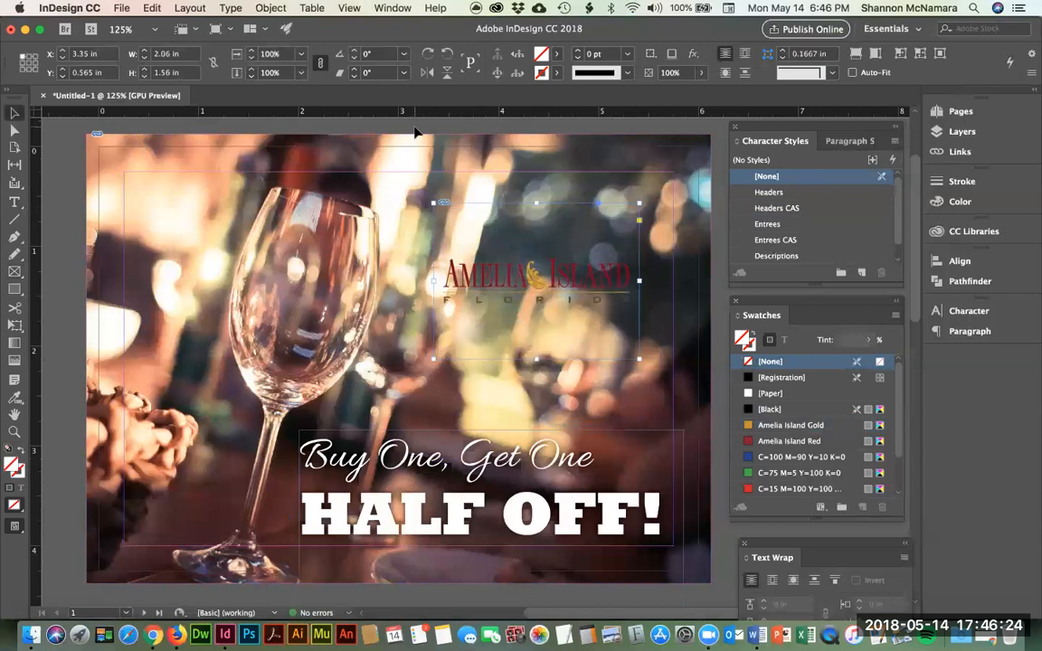
pyautogui.click(414, 128)
pyautogui.click(594, 285)
pyautogui.moveTo(594, 286); pyautogui.dragTo(600, 326)
pyautogui.press('Down')
pyautogui.press('Down')
pyautogui.press('Down')
pyautogui.press('Down')
pyautogui.press('Down')
pyautogui.press('Down')
pyautogui.press('Left')
pyautogui.press('Left')
pyautogui.press('Left')
pyautogui.press('Left')
pyautogui.press('Left')
pyautogui.press('Left')
pyautogui.press('Left')
pyautogui.press('Left')
pyautogui.press('Left')
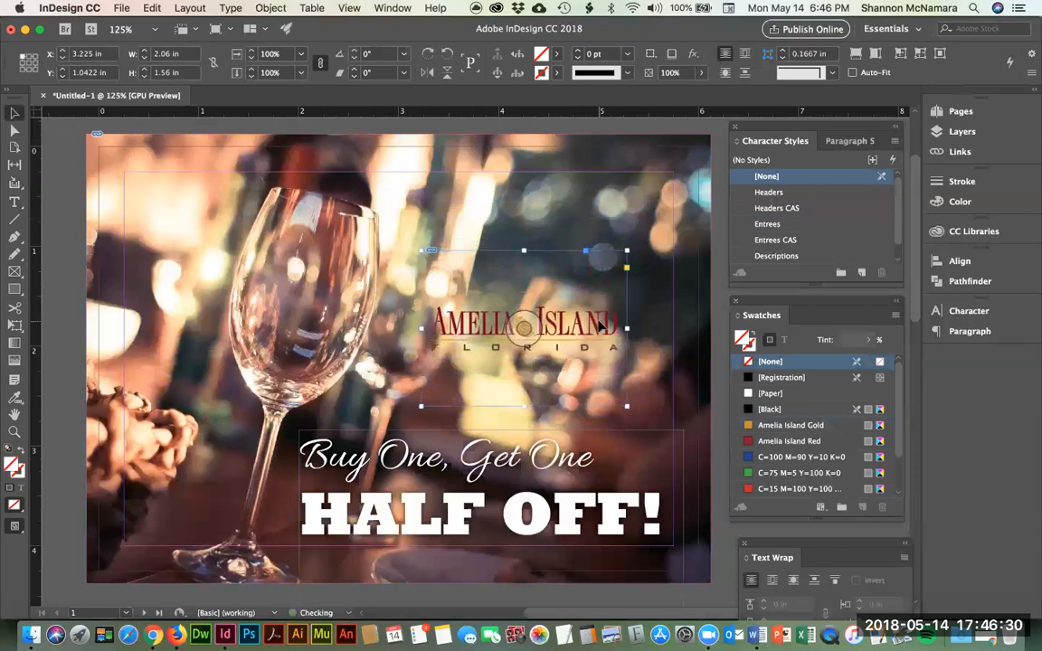
# Step: Nudge the Amelia Island logo frame slightly right to about X 3.25 in and deselect it
pyautogui.press('Right')
pyautogui.press('Right')
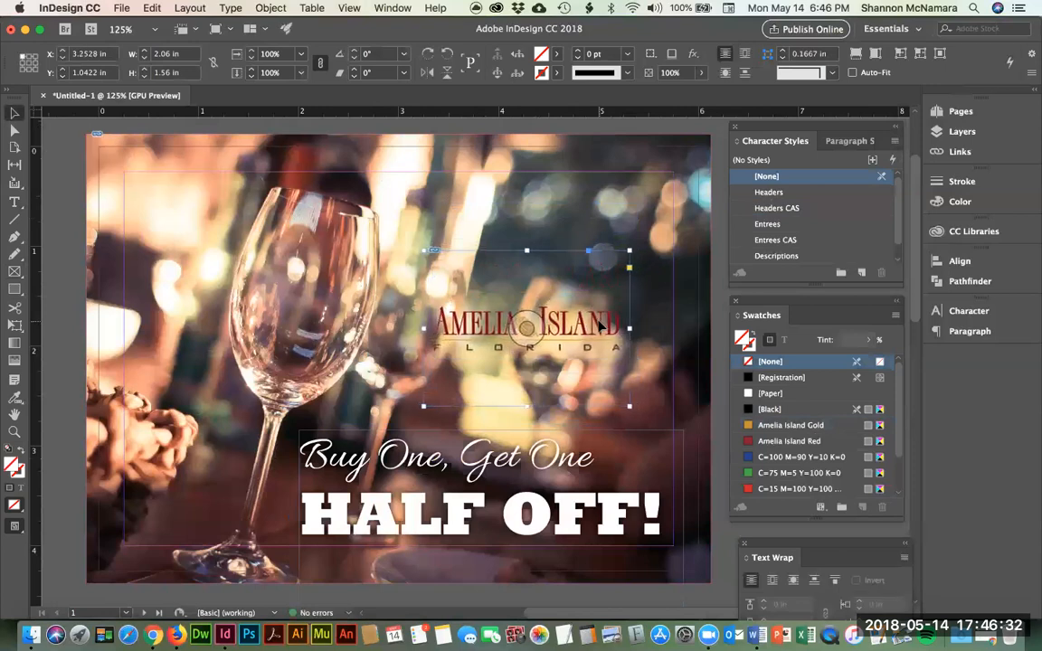
pyautogui.click(553, 122)
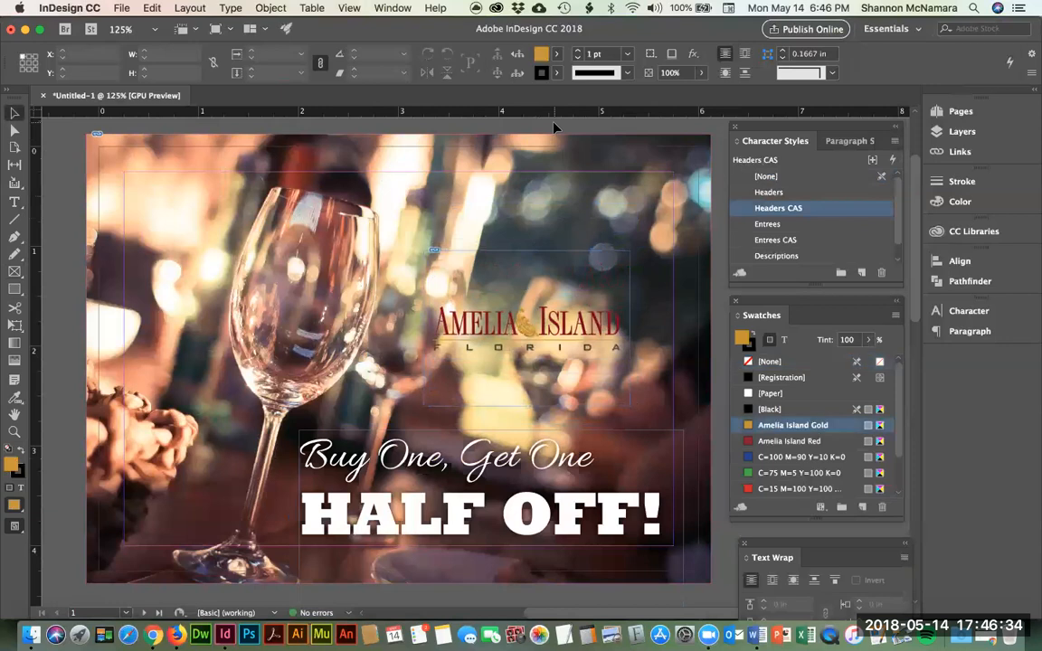
# Step: Check the postcard in Preview screen mode without guides or bleed, and return to Normal mode
pyautogui.click(15, 526)
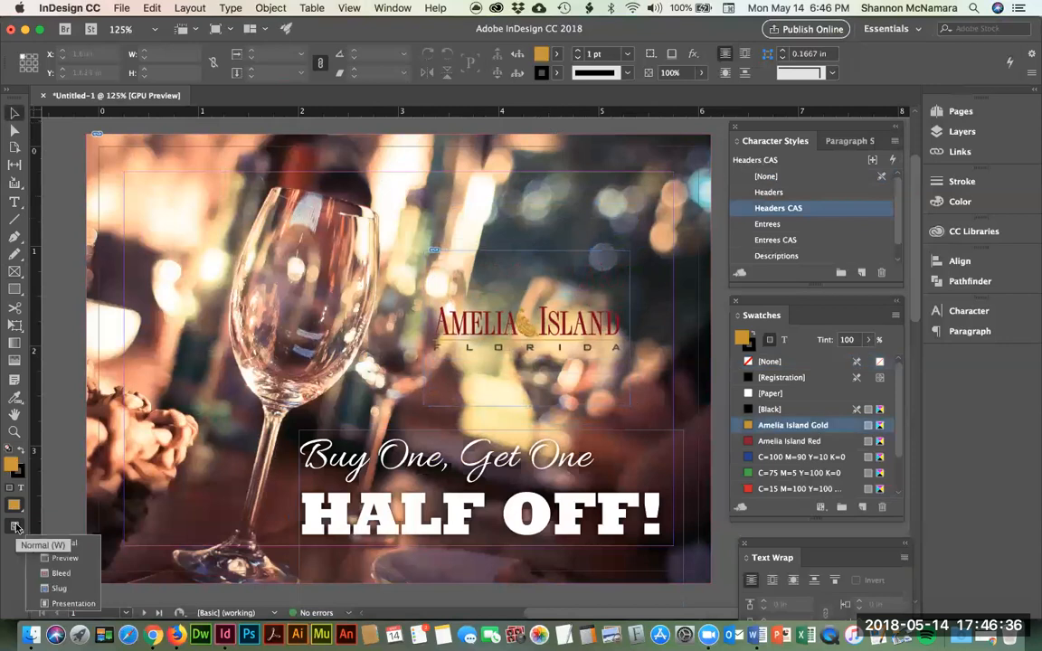
pyautogui.click(69, 558)
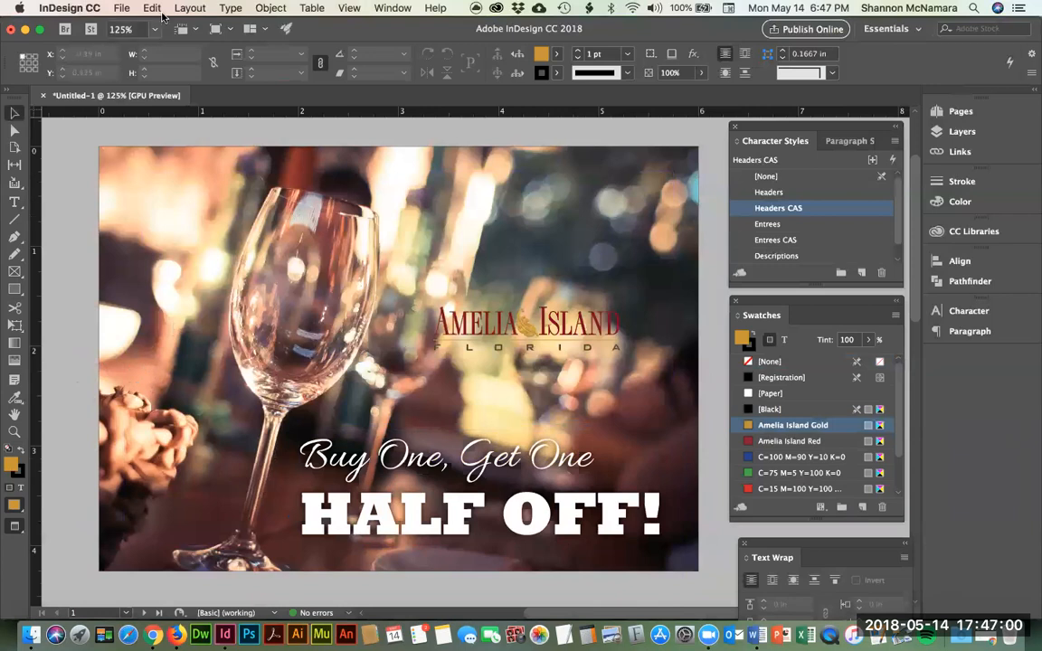
pyautogui.click(123, 8)
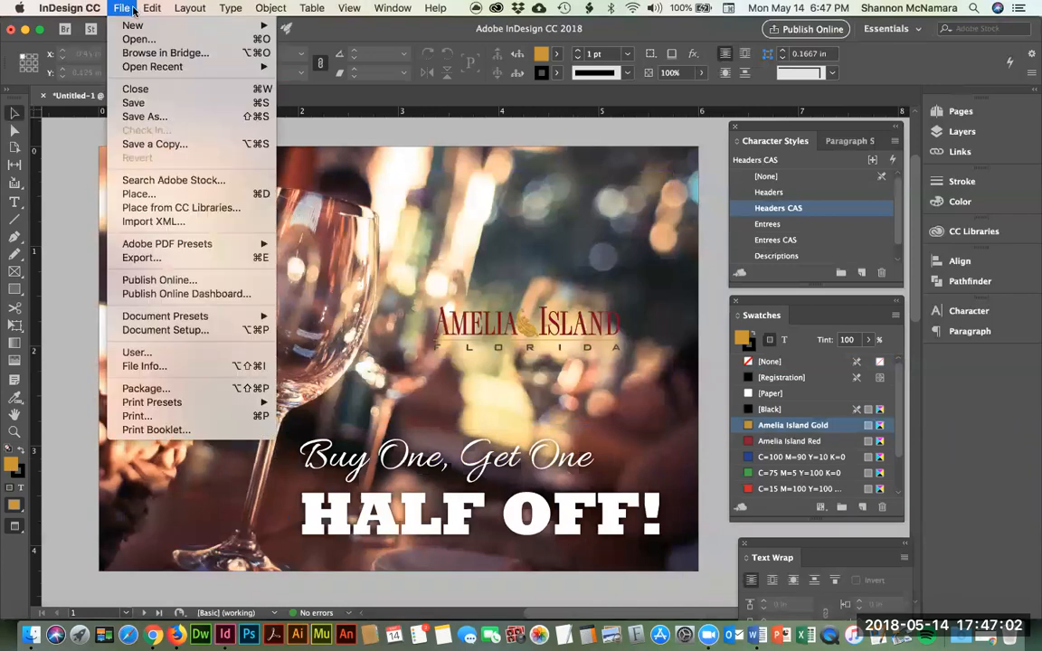
pyautogui.click(10, 531)
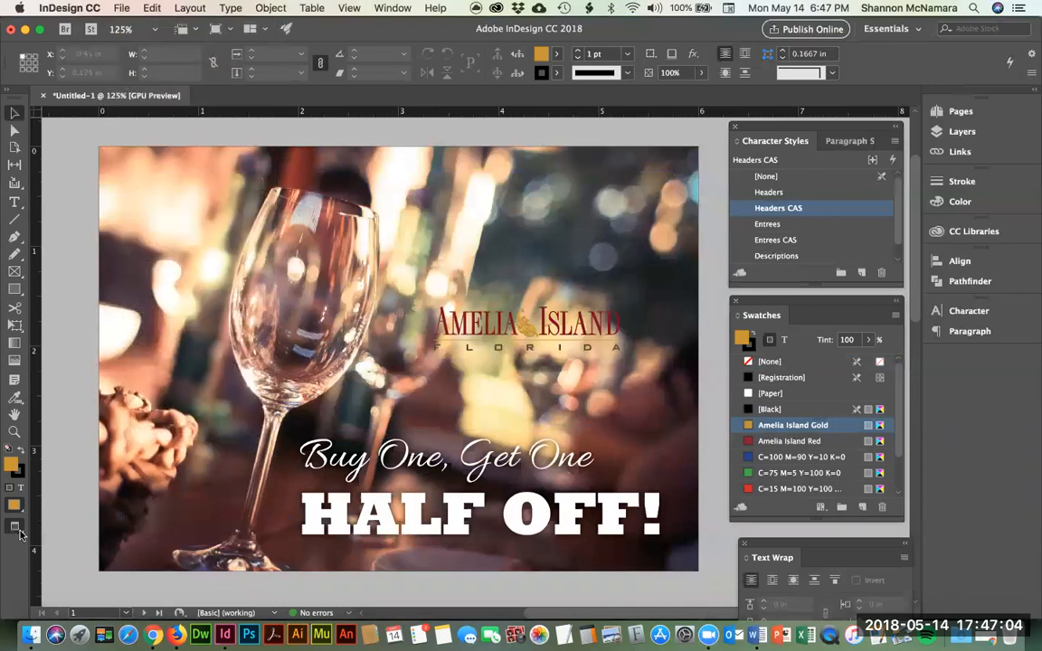
pyautogui.moveTo(15, 532); pyautogui.dragTo(53, 485)
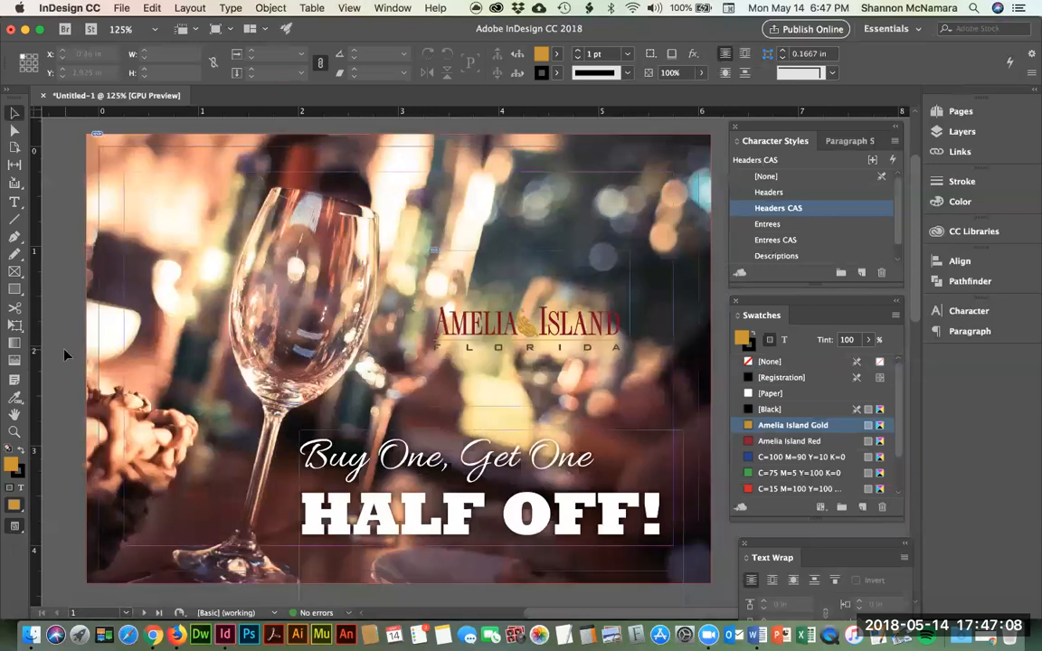
# Step: Switch to Chrome, copy the required file name prefix DES105_Assessment3_ from the assignment instructions, and return to InDesign
pyautogui.press('super+Tab')
pyautogui.press('super+Tab')
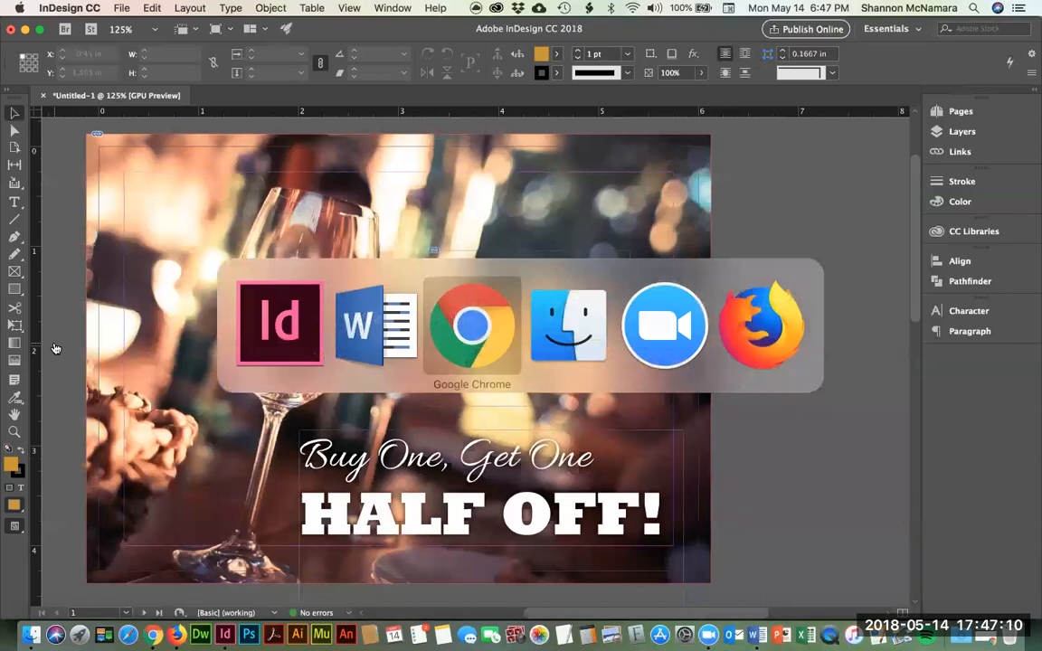
pyautogui.scroll(-2, 371, 474)
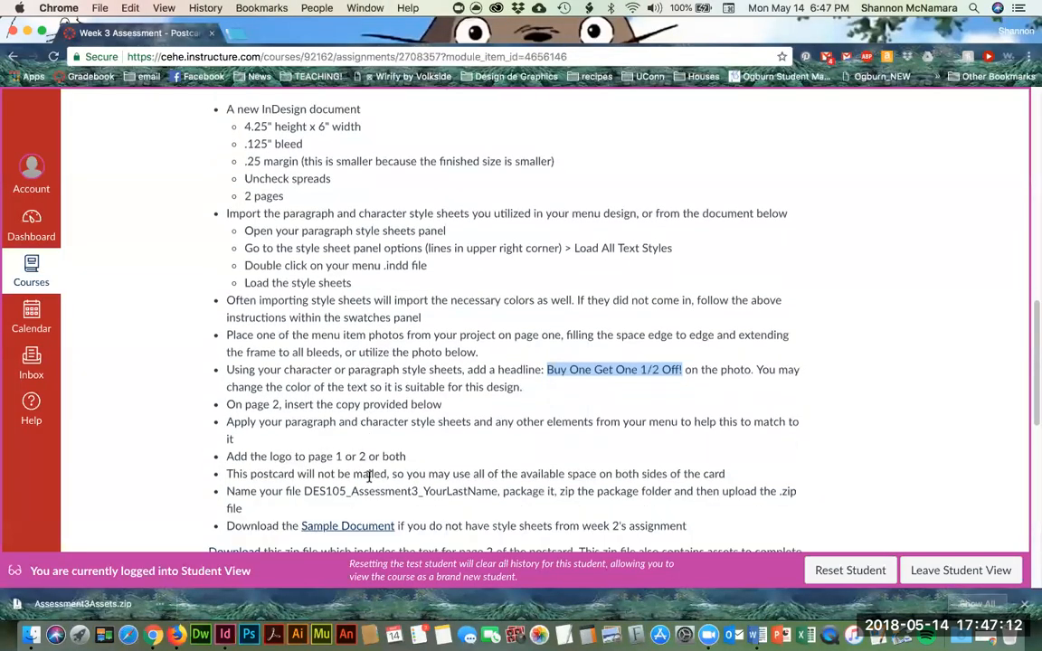
pyautogui.scroll(-1, 369, 474)
pyautogui.moveTo(305, 458); pyautogui.dragTo(423, 458)
pyautogui.press('super+c')
pyautogui.press('super+Tab')
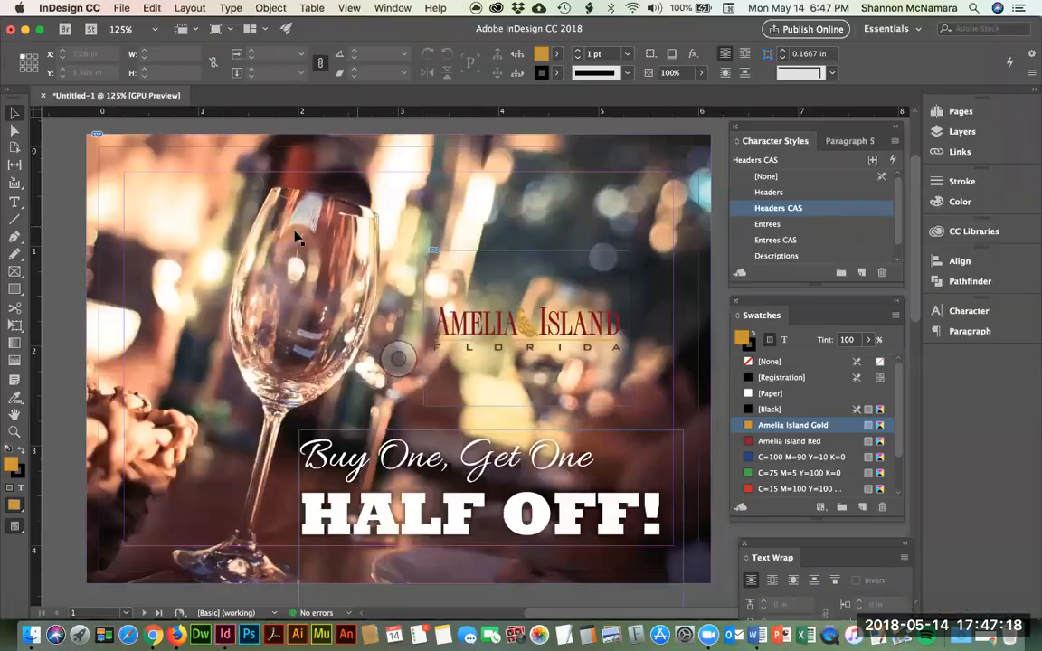
# Step: Start saving the document under a new name, with the Assessment folder inside DES105 > Week 3 as the destination
pyautogui.click(121, 8)
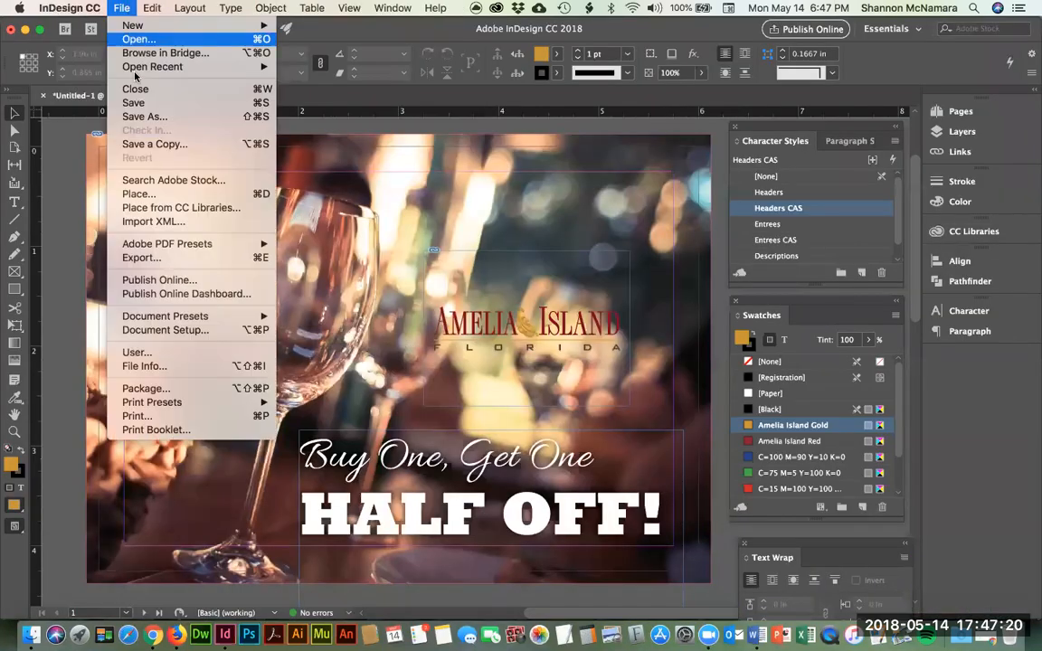
pyautogui.click(144, 117)
pyautogui.click(493, 118)
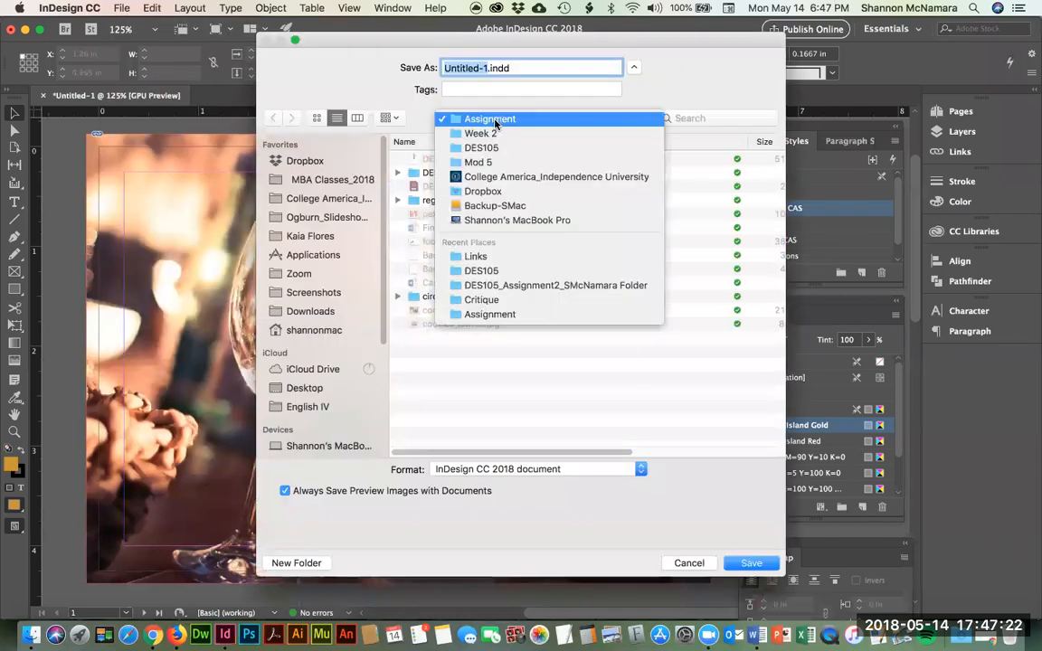
pyautogui.click(496, 147)
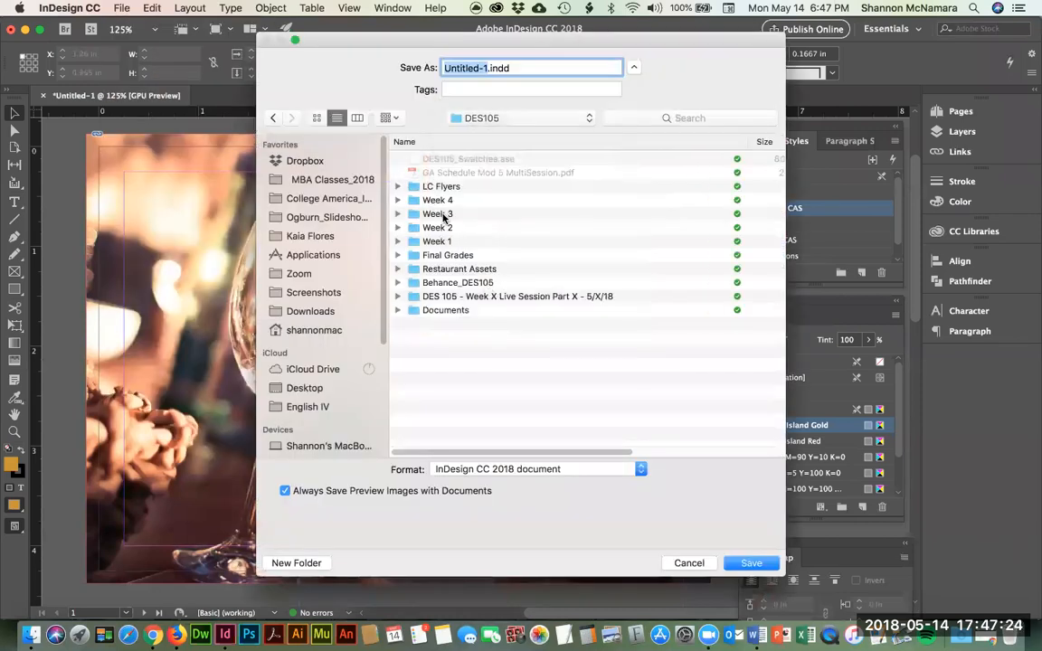
pyautogui.click(443, 215)
pyautogui.doubleClick(443, 214)
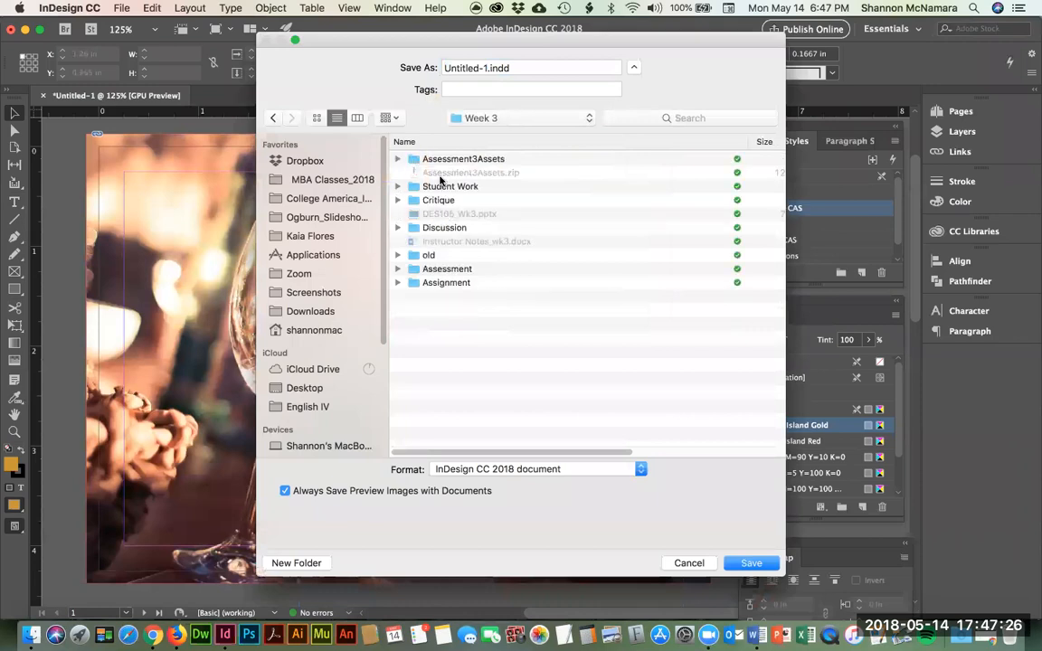
pyautogui.click(445, 286)
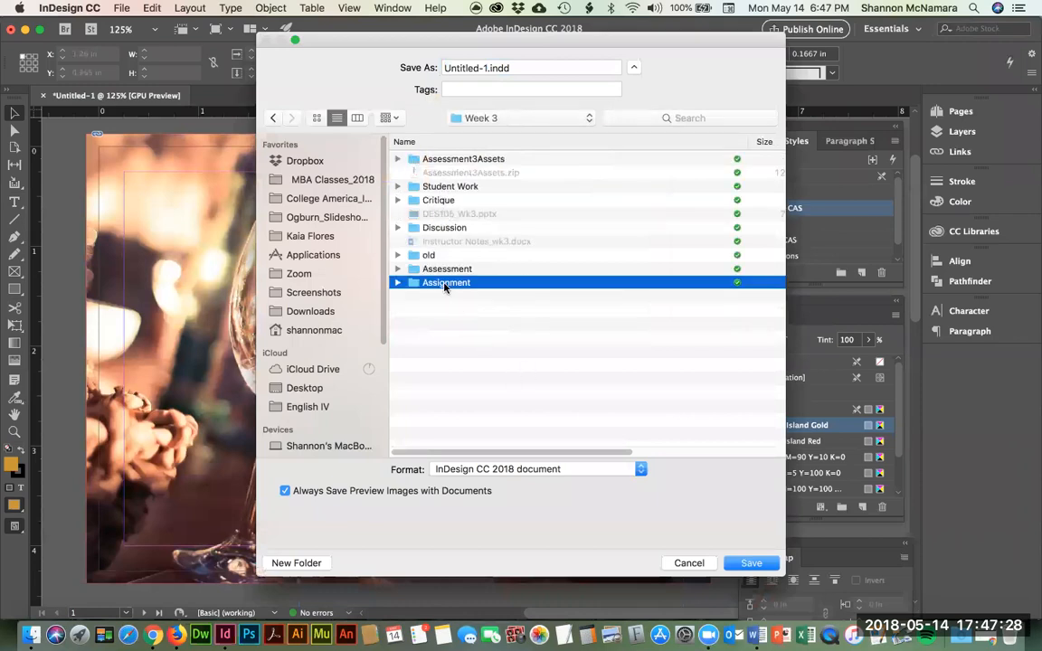
pyautogui.doubleClick(445, 285)
pyautogui.click(495, 116)
pyautogui.click(493, 133)
pyautogui.doubleClick(455, 270)
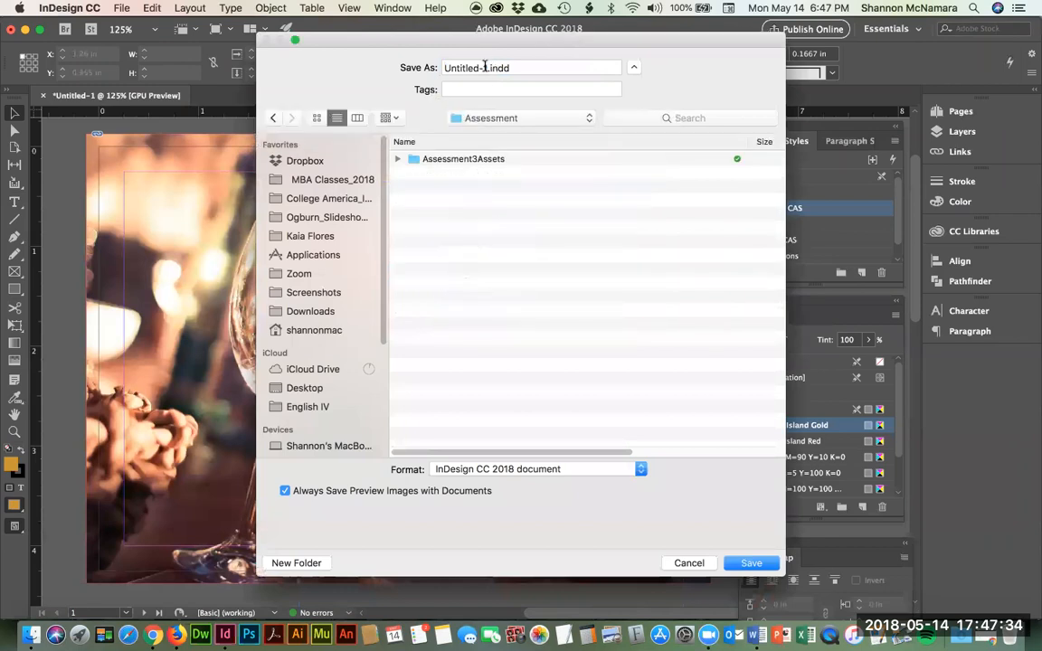
# Step: Name the file with the copied prefix DES105_Assessment3_ plus the designer's name and save it as an InDesign document
pyautogui.press('Tab')
pyautogui.press('super+v')
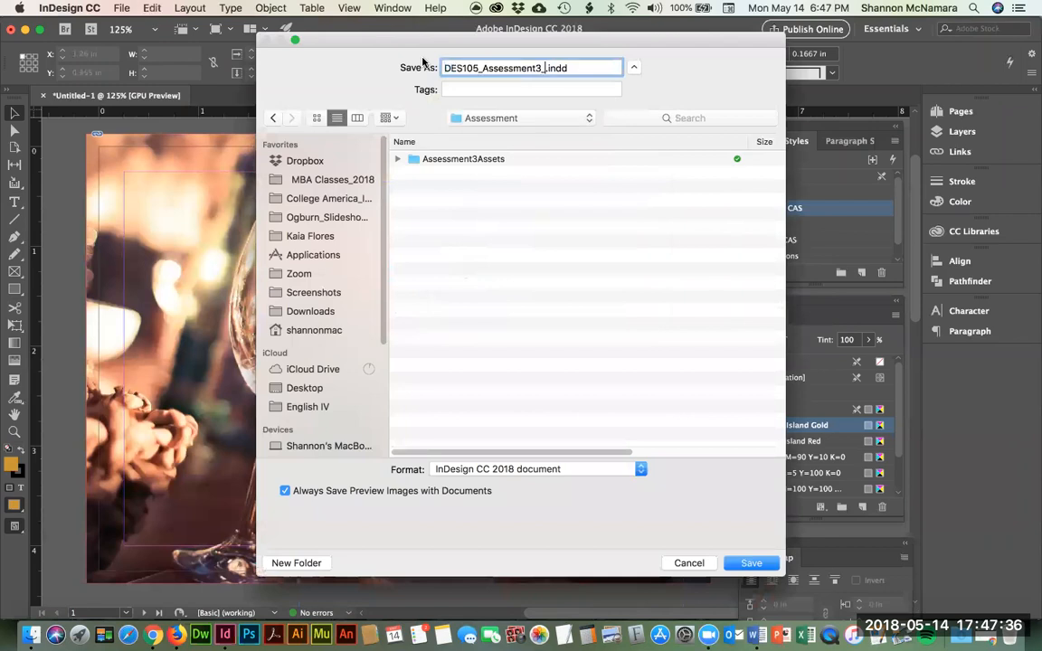
pyautogui.write('smcnamara')
pyautogui.press('Return')
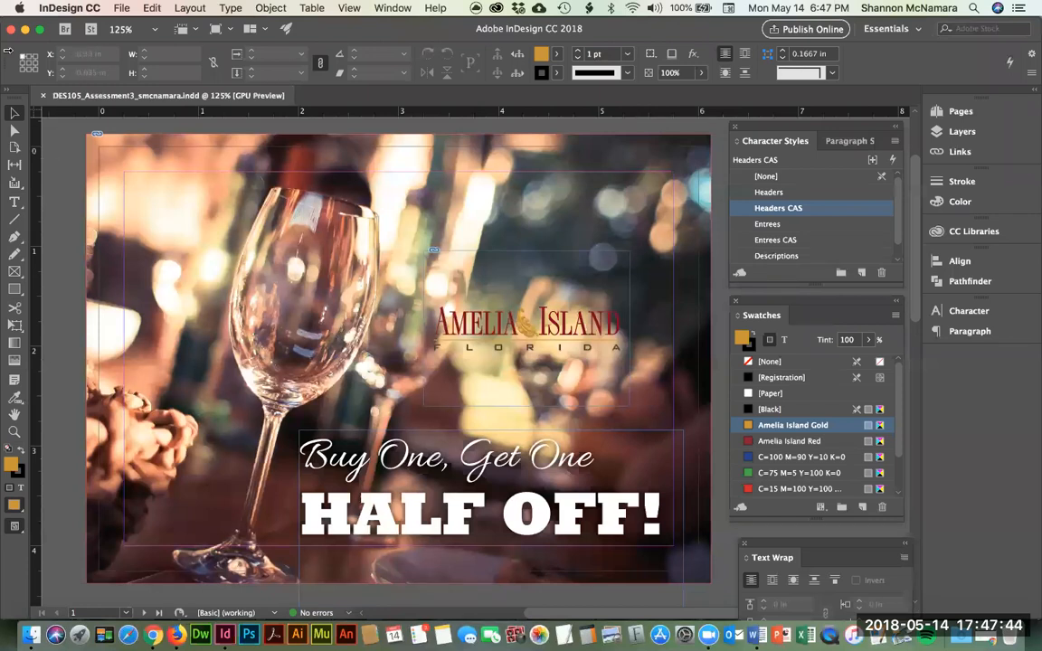
# Step: Start packaging the document from the package summary and accept the printing instructions with the file name Instructions.txt
pyautogui.click(121, 8)
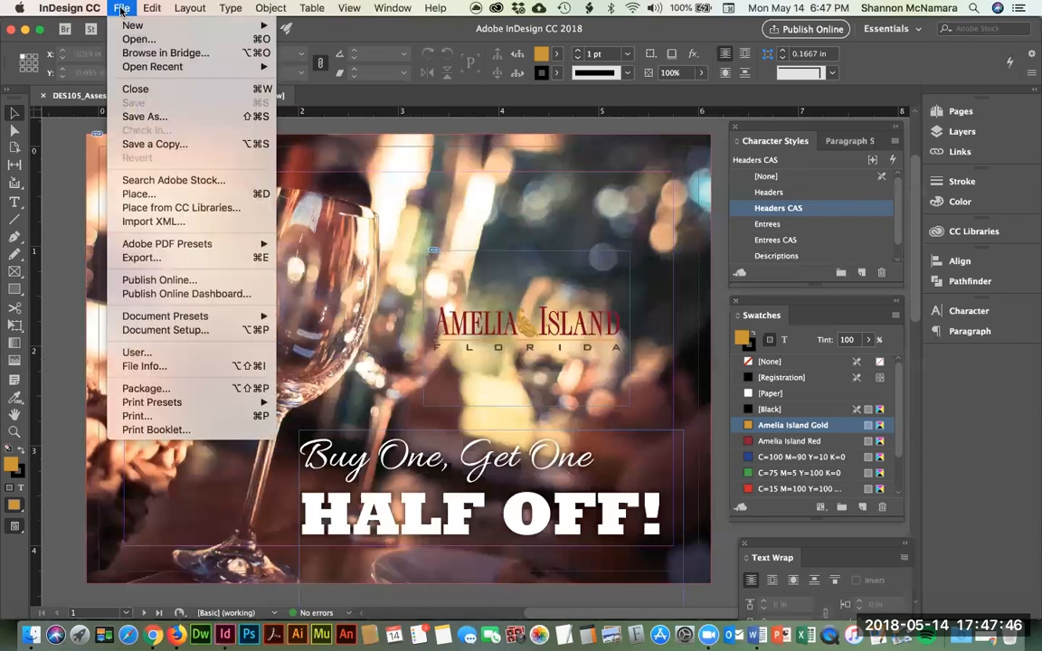
pyautogui.click(149, 388)
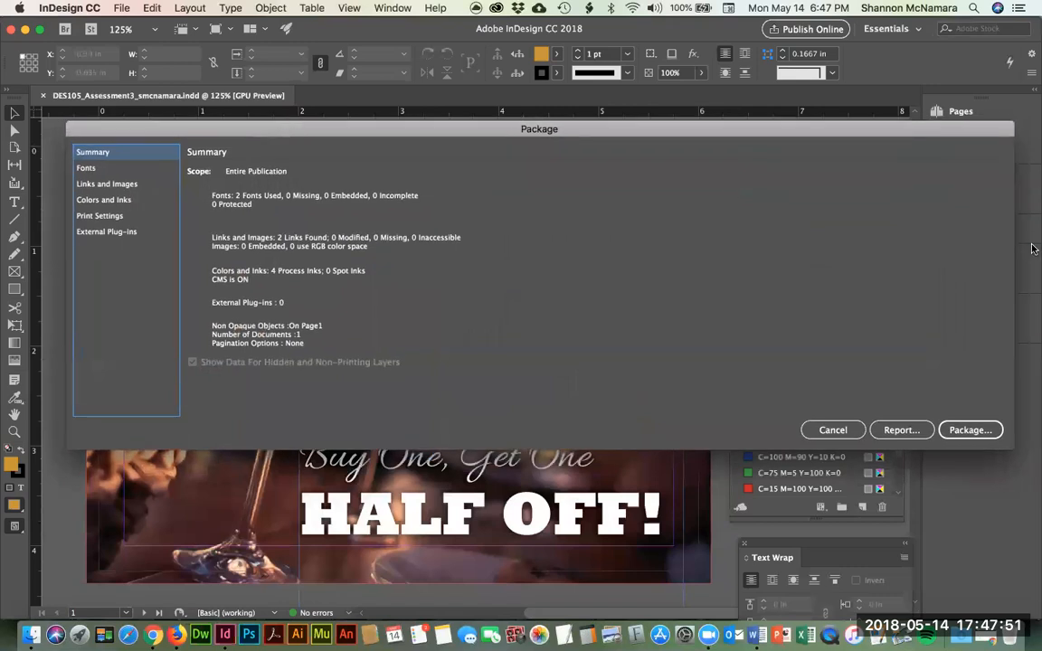
pyautogui.click(972, 432)
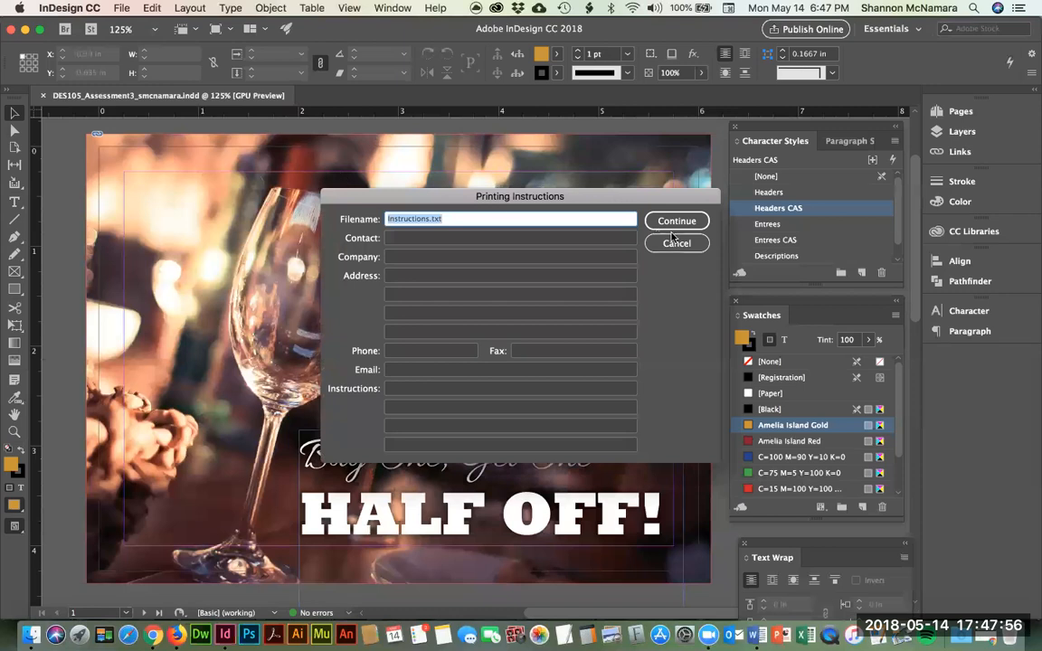
pyautogui.click(678, 222)
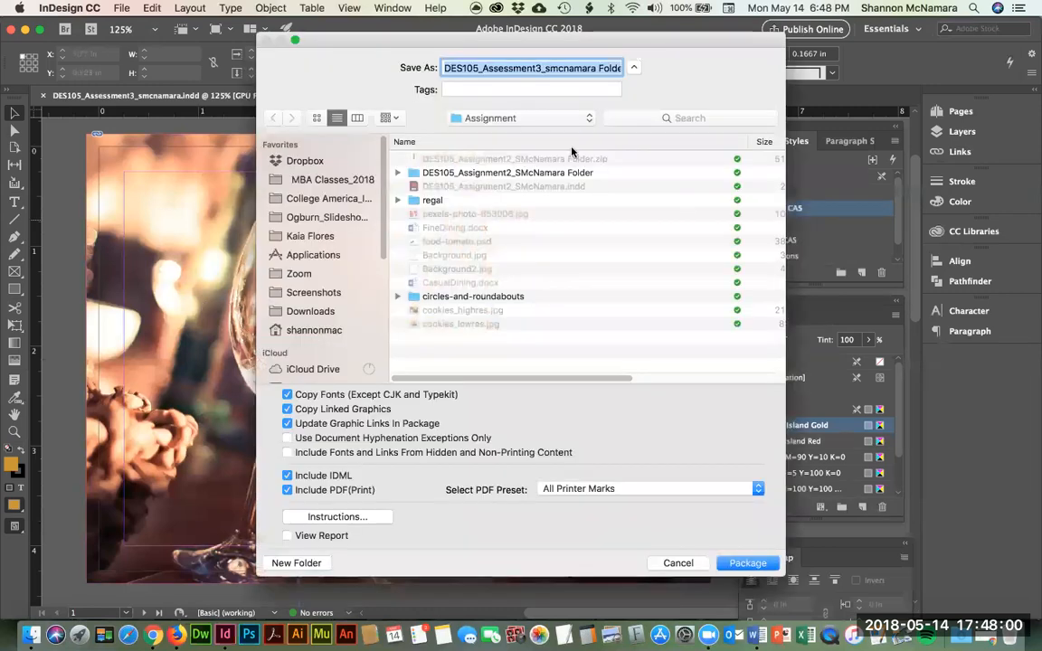
# Step: Package into the Assessment folder with fonts, links, IDML and a PDF using the All Printer Marks preset, accepting the font licence notice
pyautogui.click(516, 119)
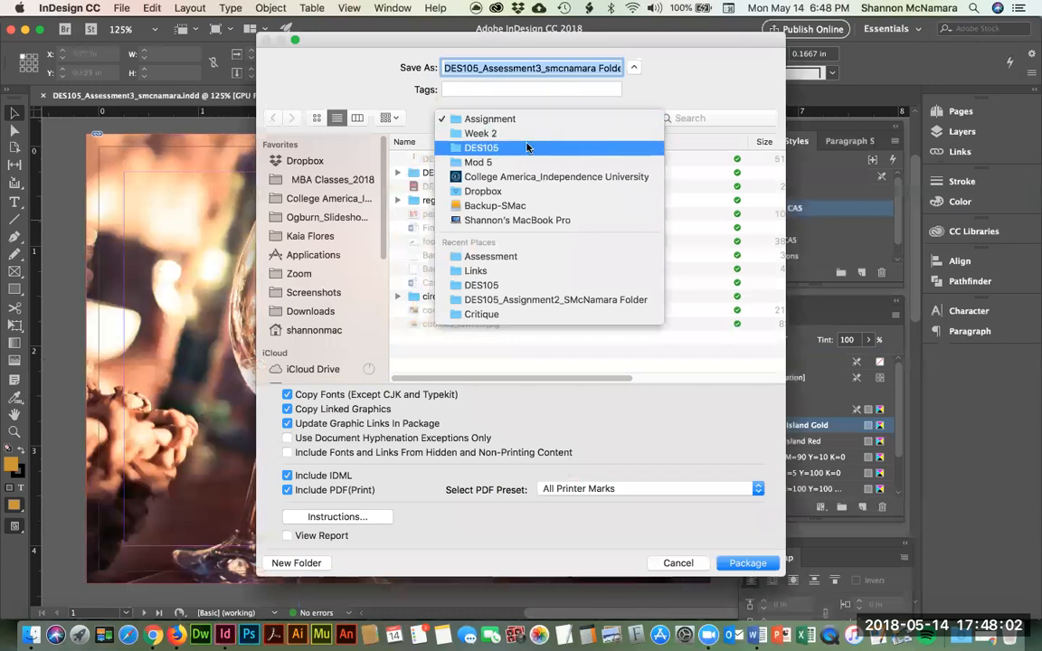
pyautogui.click(511, 257)
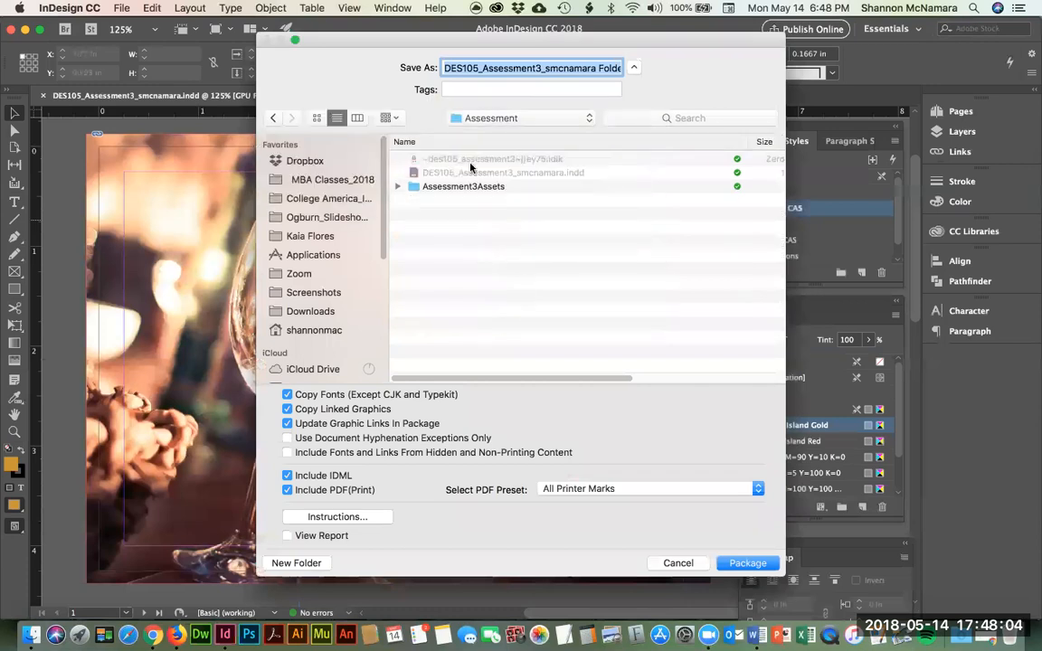
pyautogui.click(570, 492)
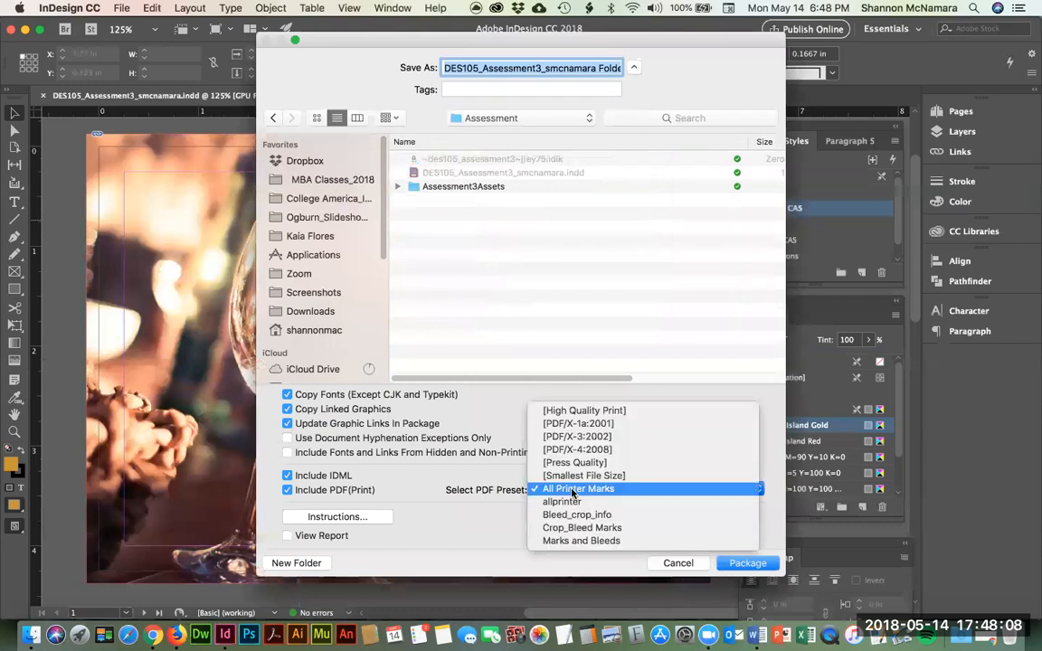
pyautogui.click(592, 489)
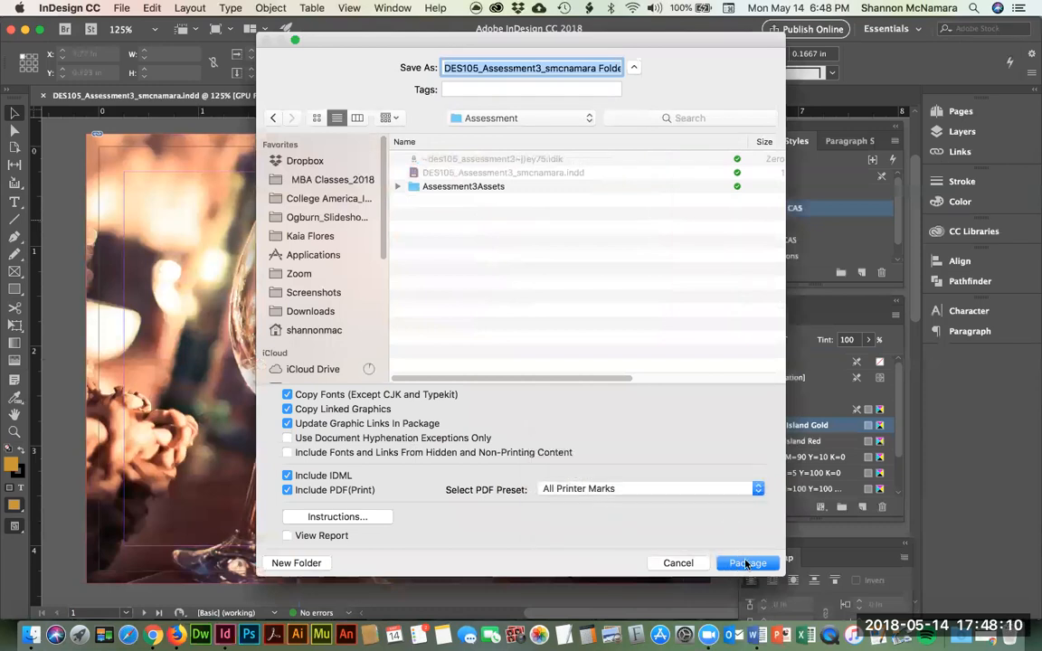
pyautogui.click(747, 562)
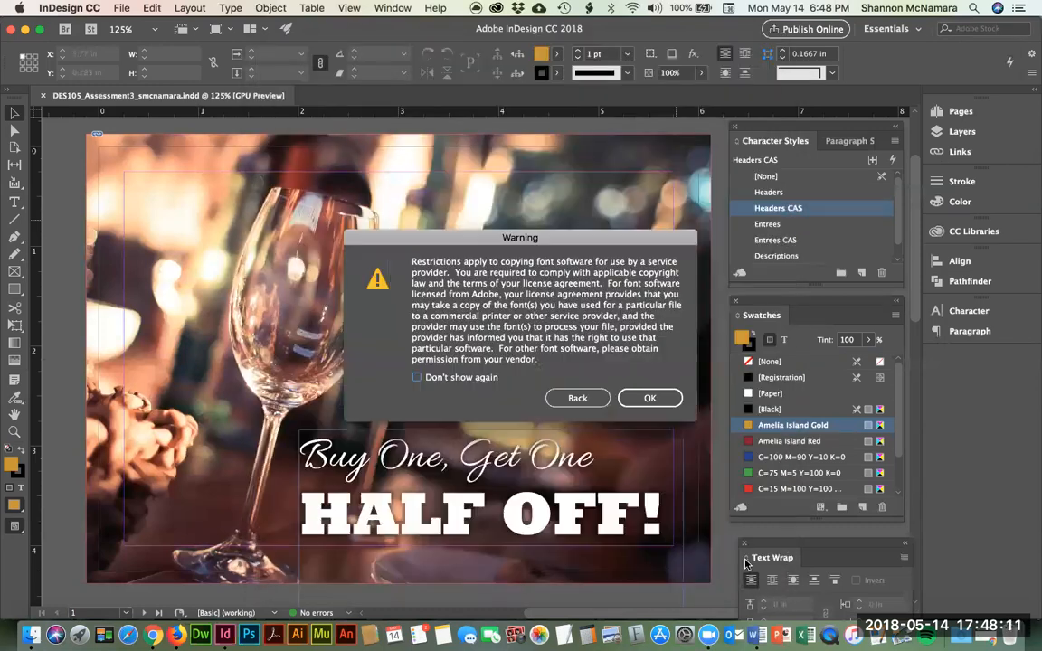
pyautogui.click(651, 397)
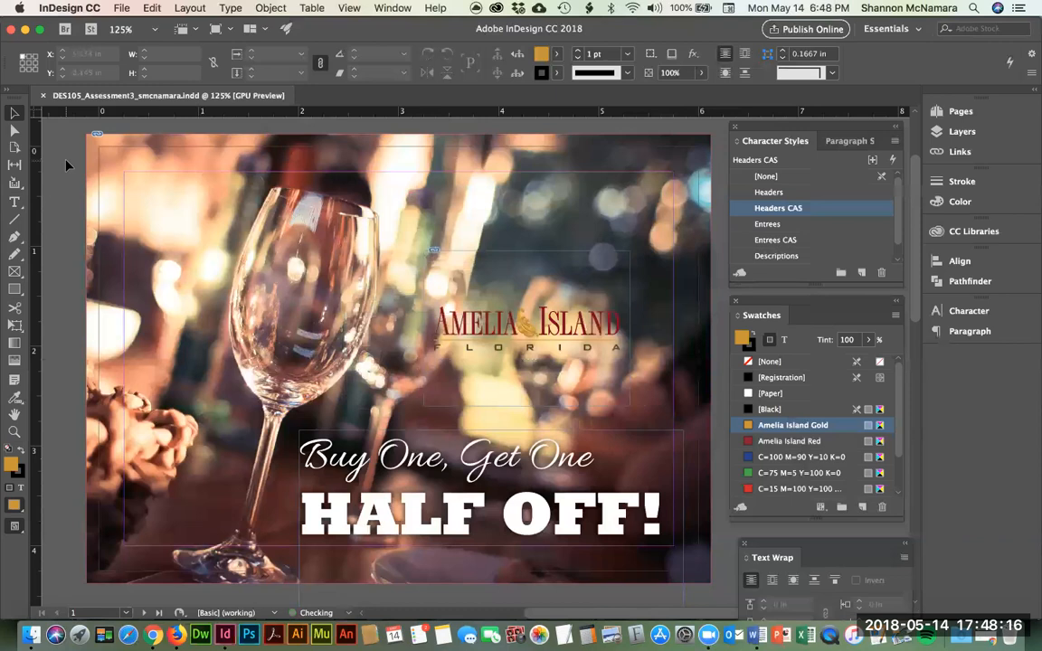
# Step: Close the postcard document, switch to Finder and expand the DES105_Assessment3 package folder inside Assessment
pyautogui.press('super+w')
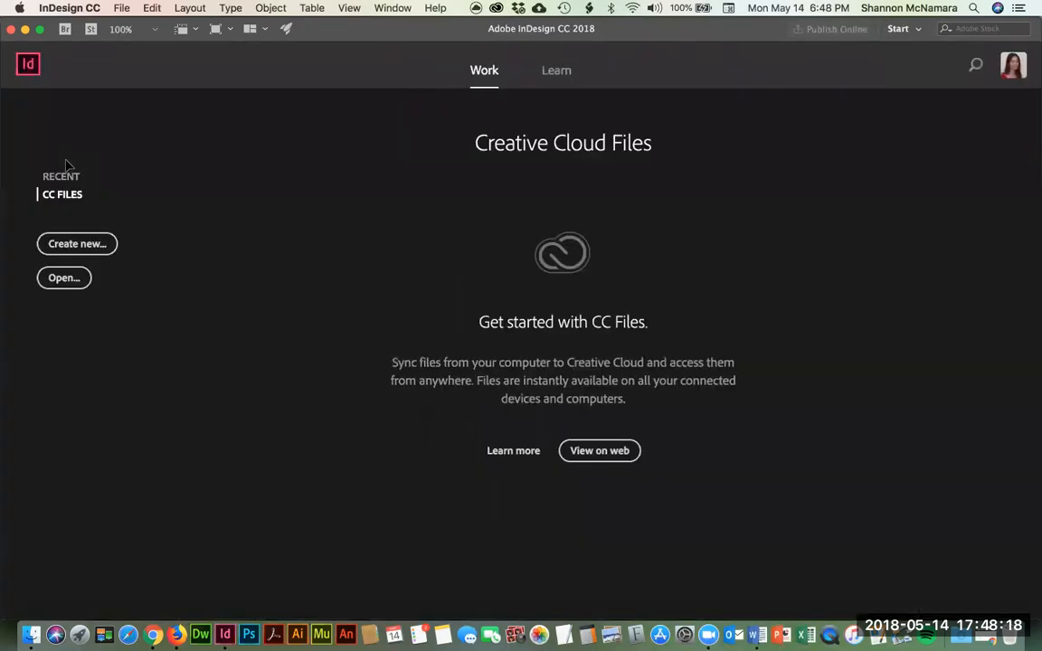
pyautogui.press('super+Tab')
pyautogui.press('super+Tab')
pyautogui.press('super+Tab')
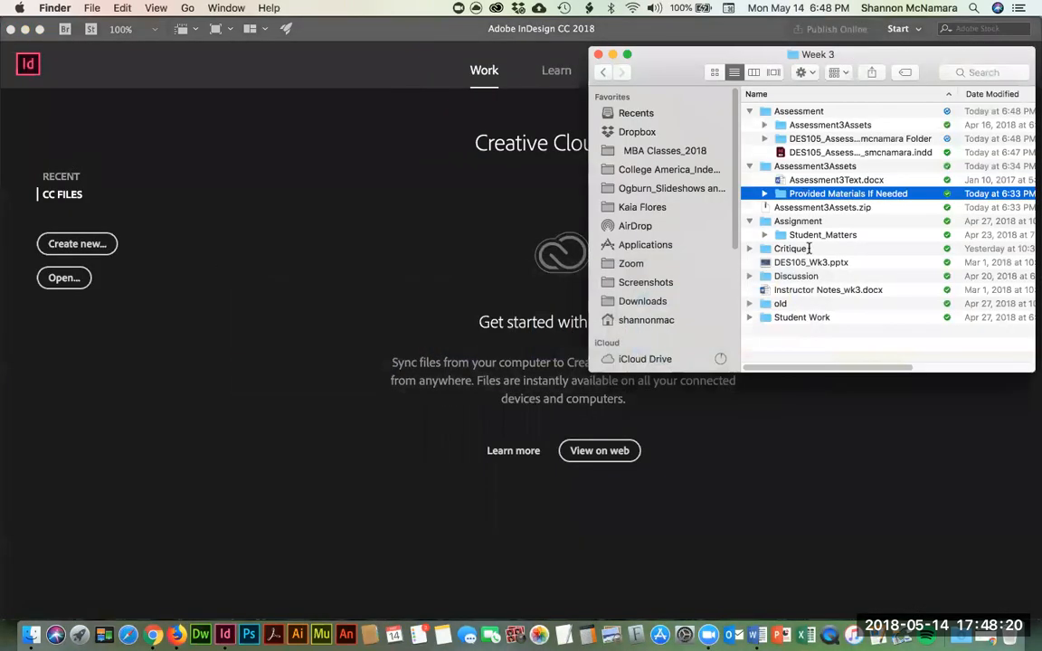
pyautogui.click(756, 124)
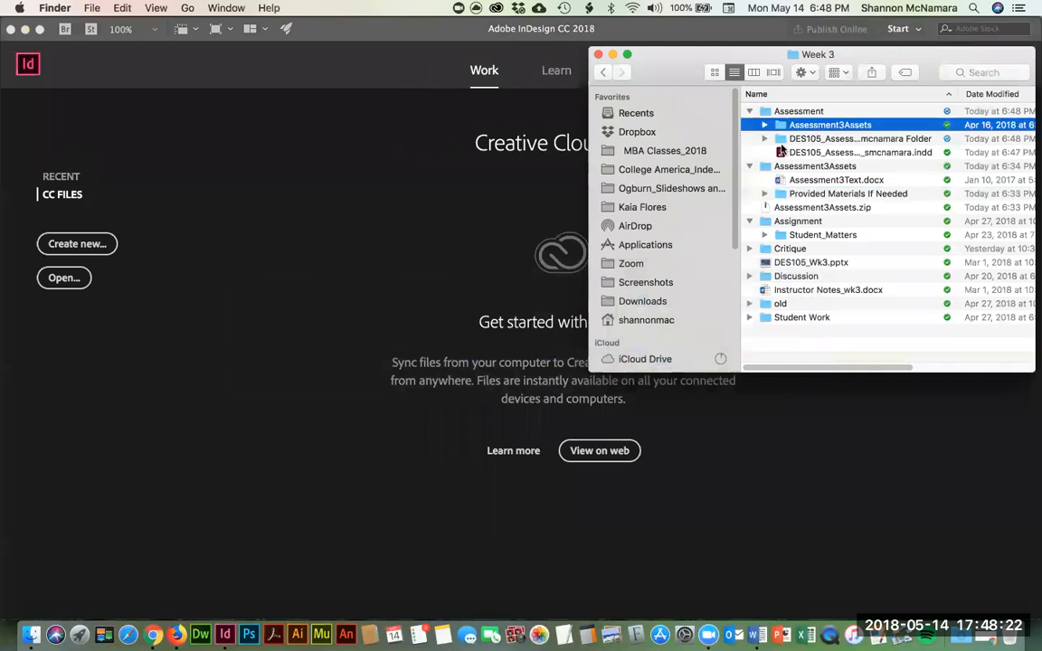
pyautogui.click(760, 139)
pyautogui.click(763, 139)
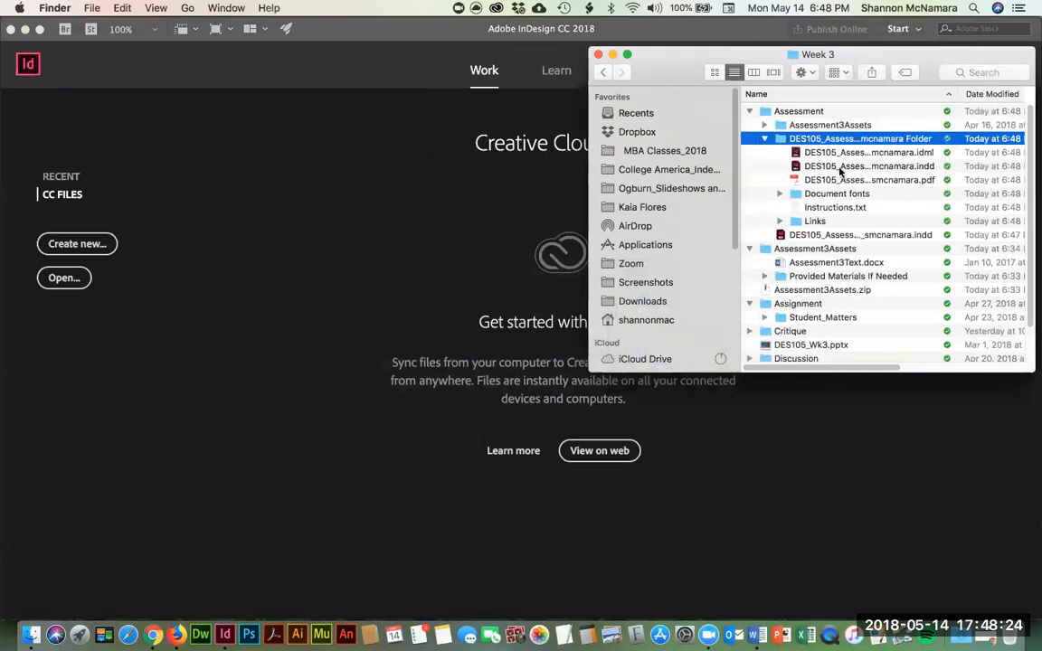
# Step: Open the packaged PDF in Acrobat and review both pages with their printer marks
pyautogui.click(837, 181)
pyautogui.doubleClick(837, 181)
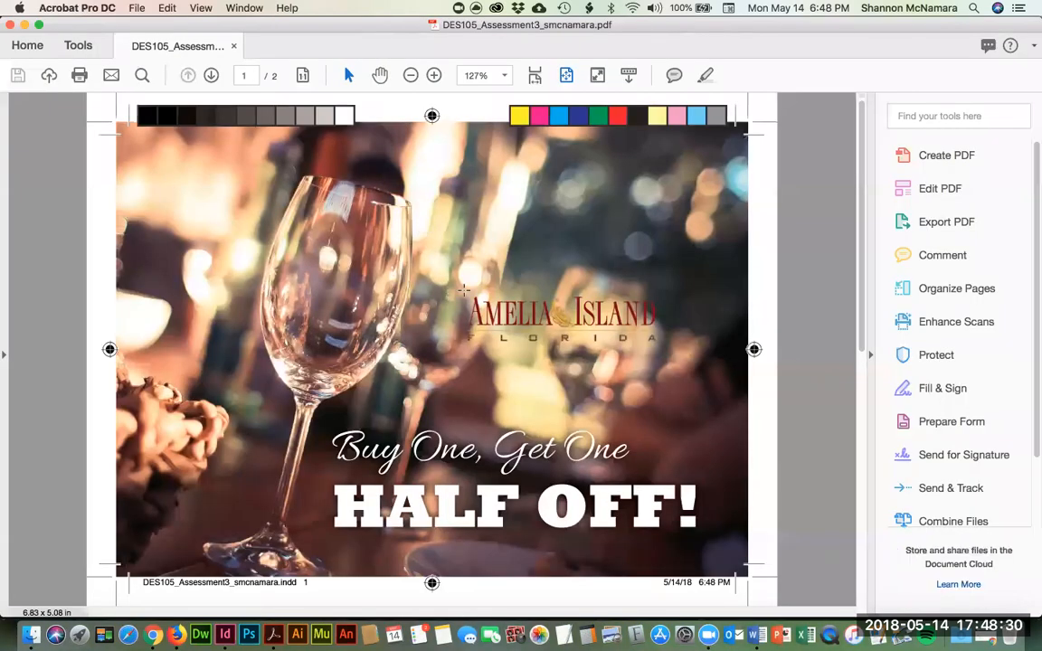
pyautogui.scroll(-3, 465, 294)
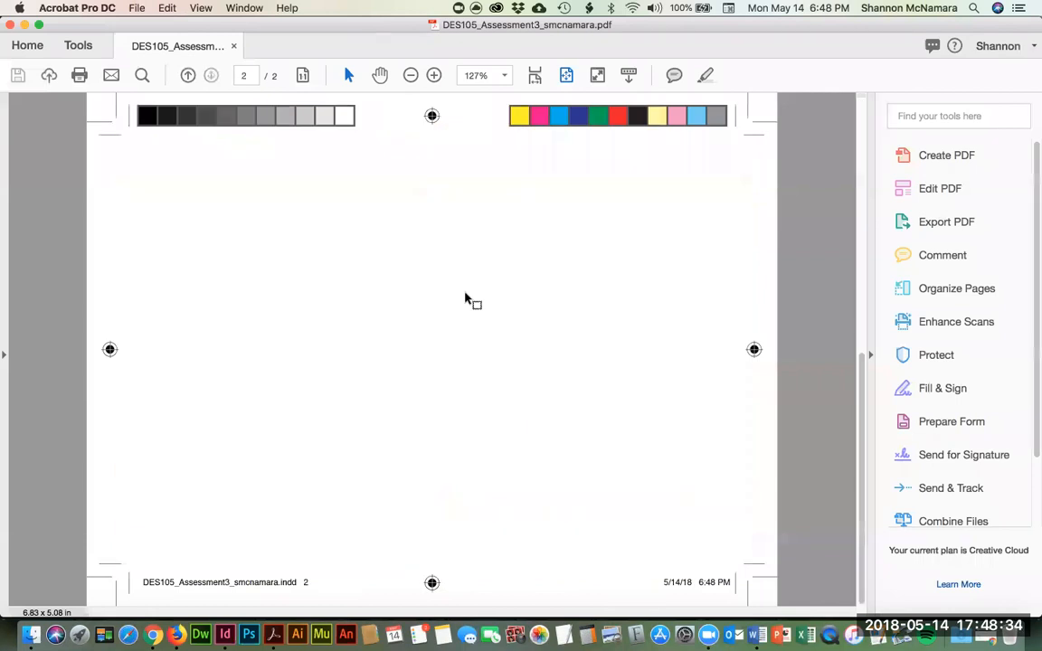
pyautogui.scroll(3, 464, 298)
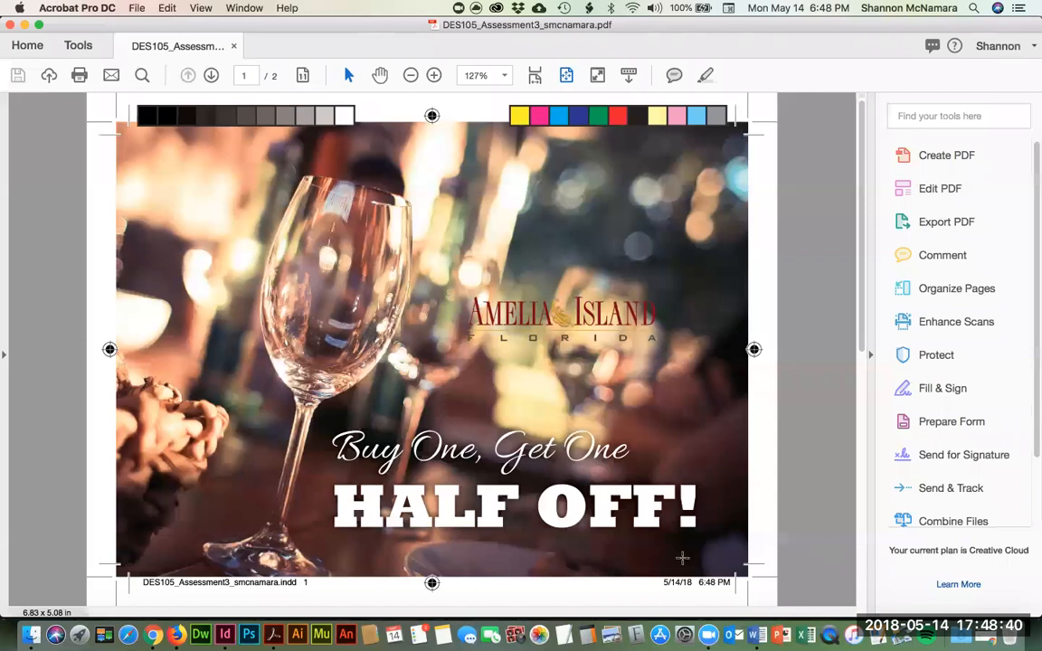
# Step: Close the packaged PDF and collapse the DES105_Assessment3 package folder in the Week 3 Finder window
pyautogui.press('super+w')
pyautogui.click(737, 60)
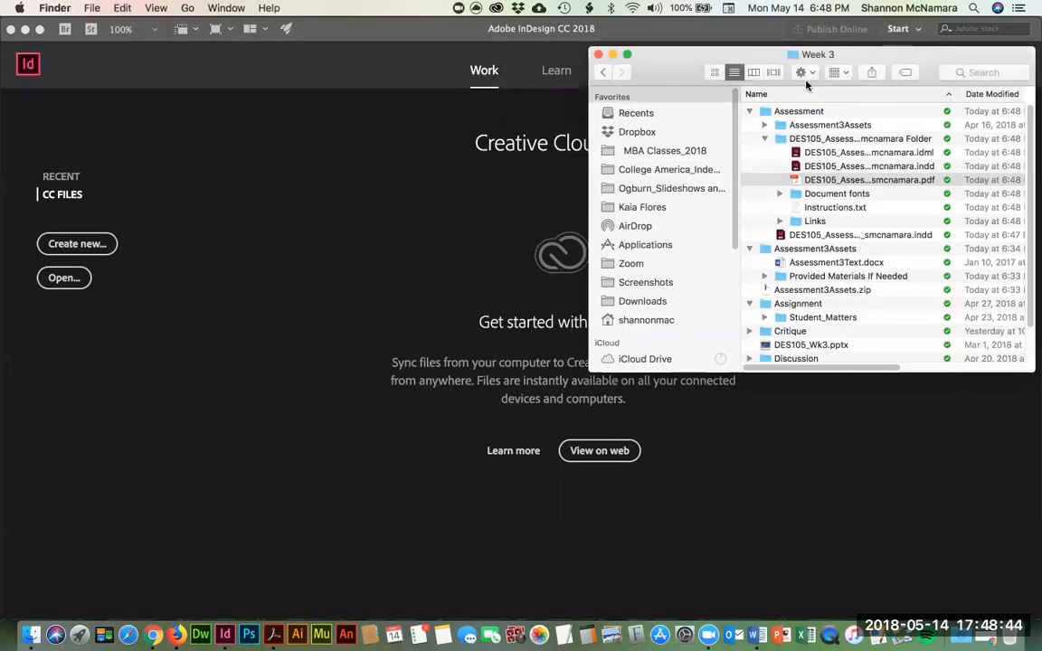
pyautogui.click(764, 140)
pyautogui.click(764, 139)
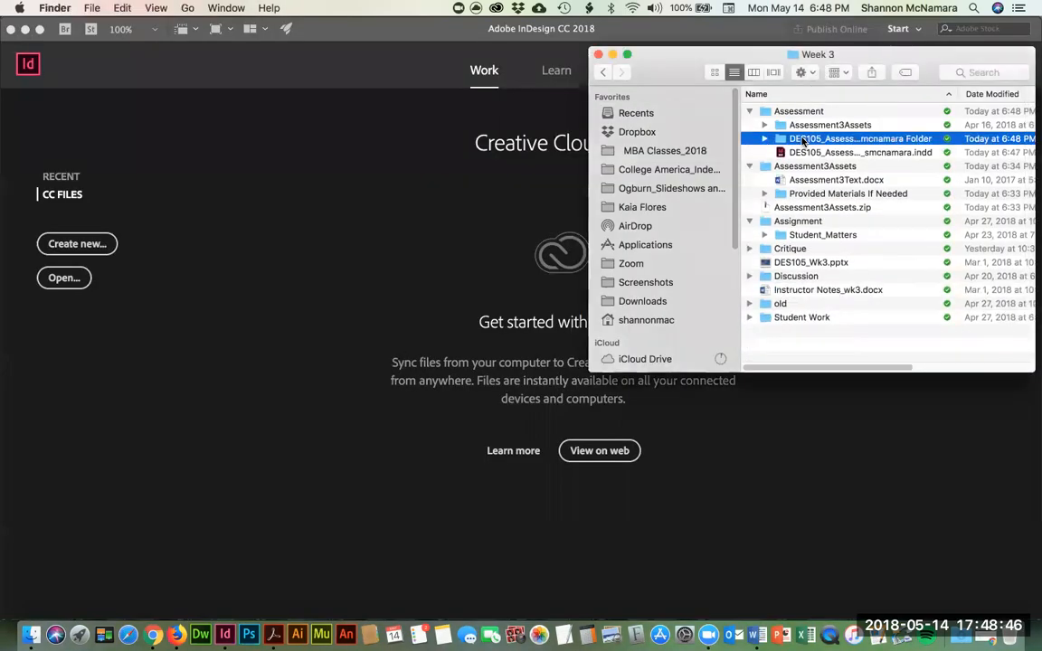
# Step: Compress the DES105_Assessment3 package folder into a zip file, then close the extra Assessment window and collapse the Assessment folder
pyautogui.click(801, 141)
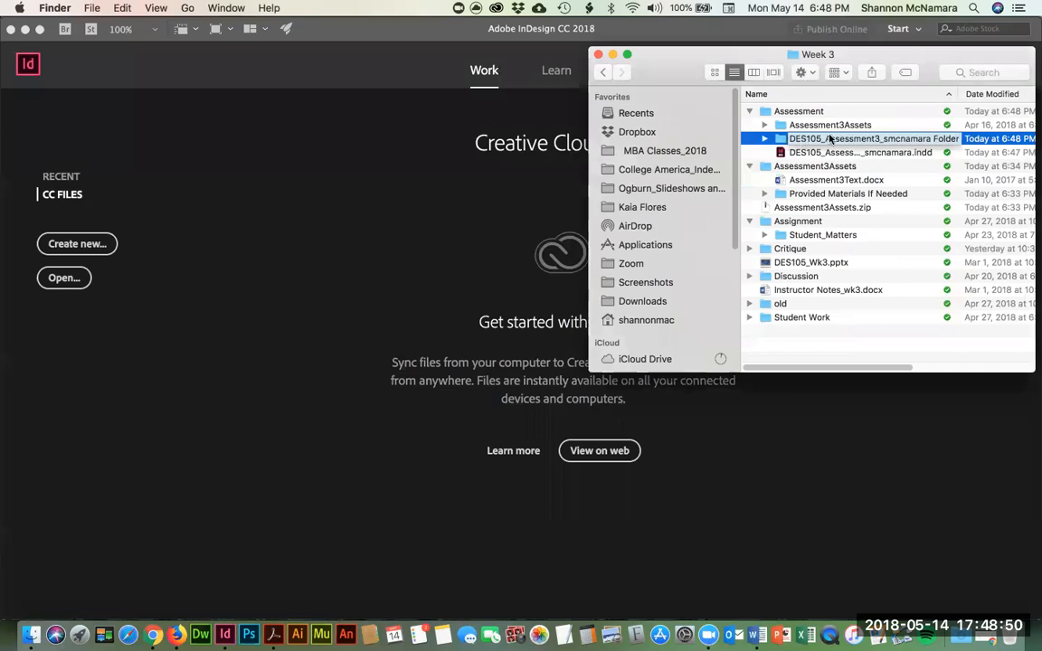
pyautogui.click(758, 129)
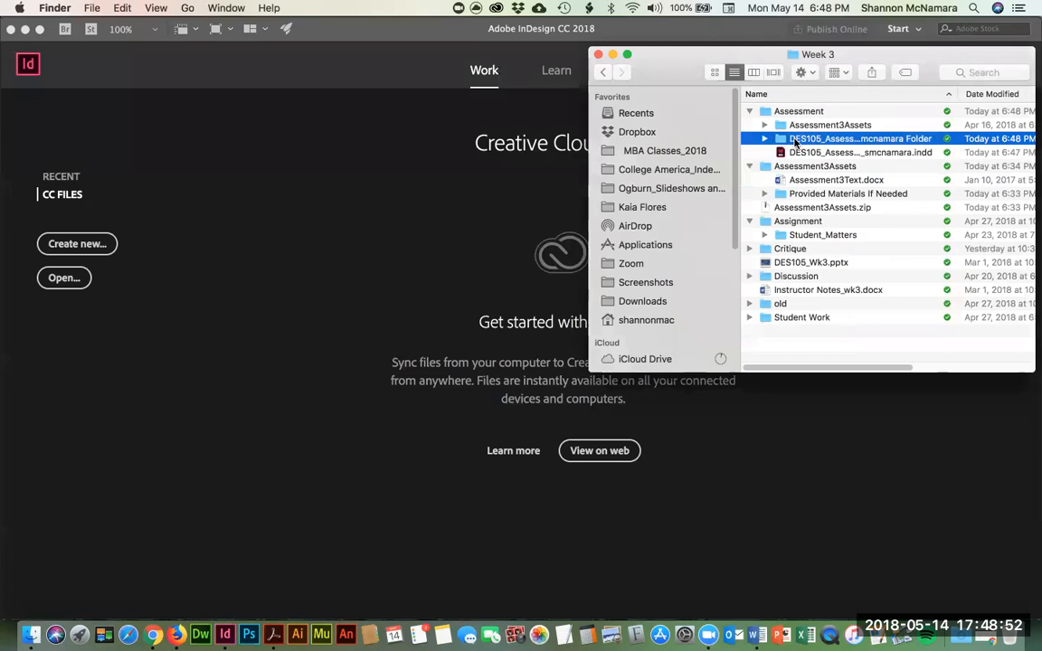
pyautogui.rightClick(796, 140)
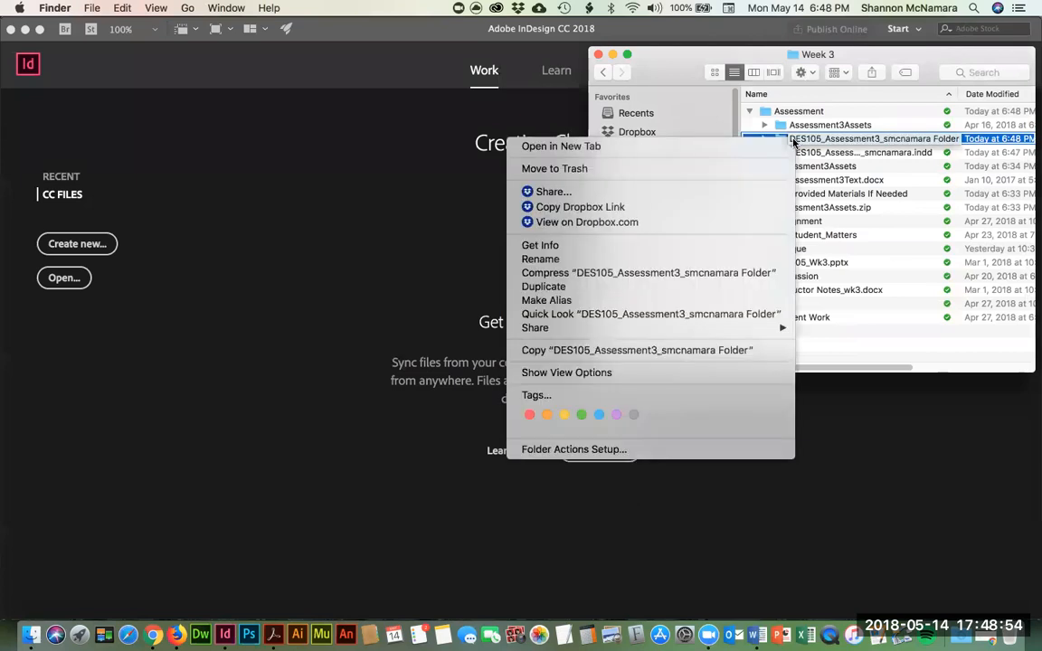
pyautogui.click(746, 273)
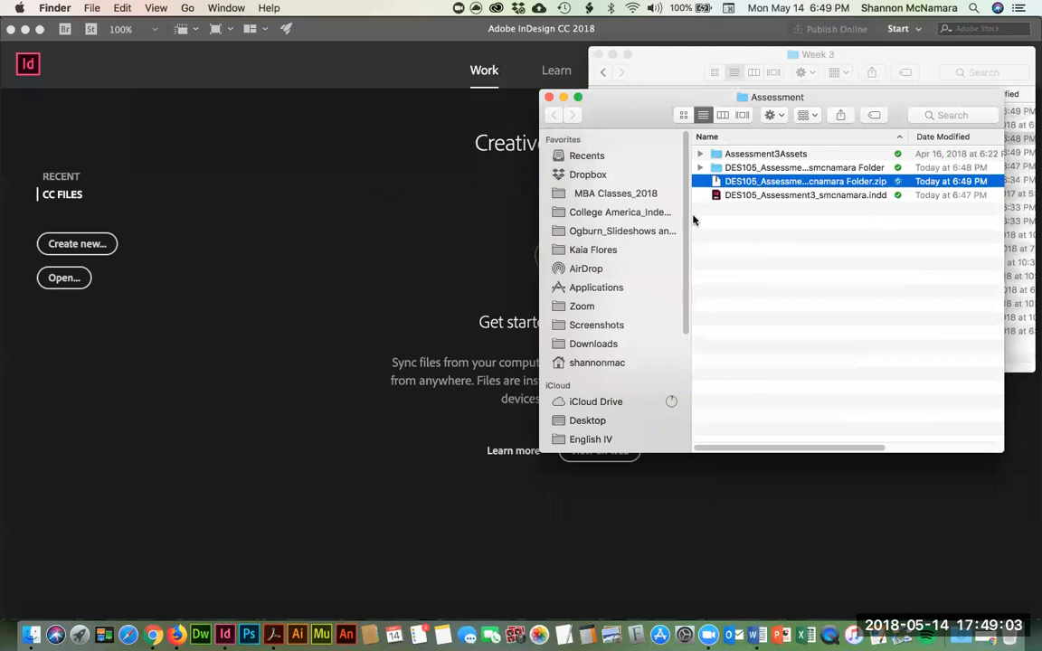
pyautogui.click(549, 97)
pyautogui.click(749, 111)
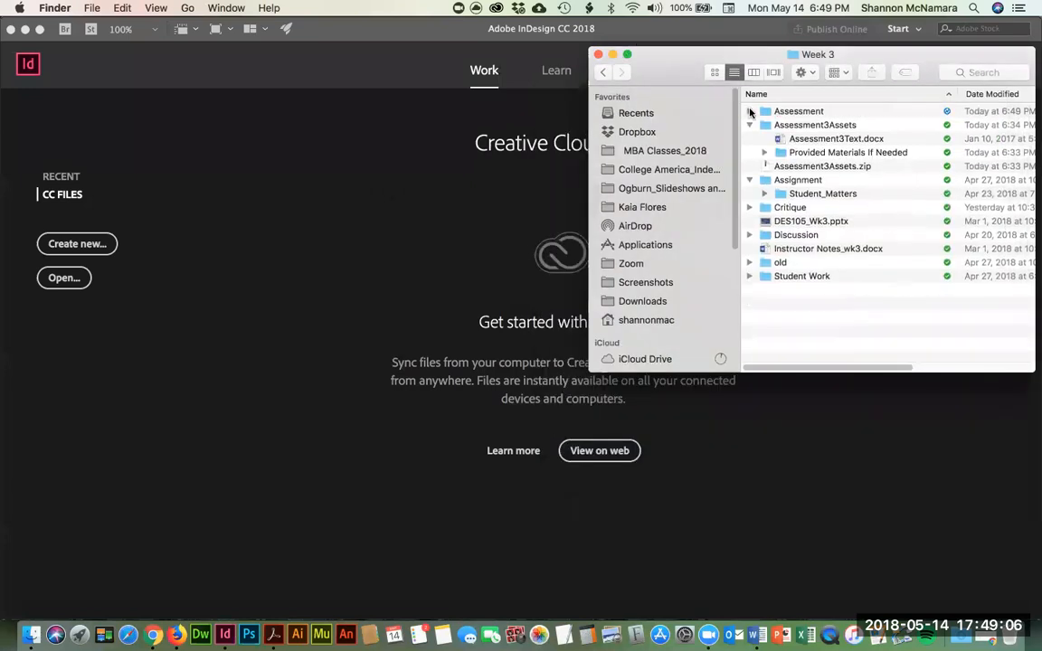
# Step: Switch to Chrome and review the Week 3 Assessment - Postcard page's submission details and grading rubric
pyautogui.press('super+Tab')
pyautogui.press('super+Tab')
pyautogui.press('super+Tab')
pyautogui.scroll(-10, 543, 319)
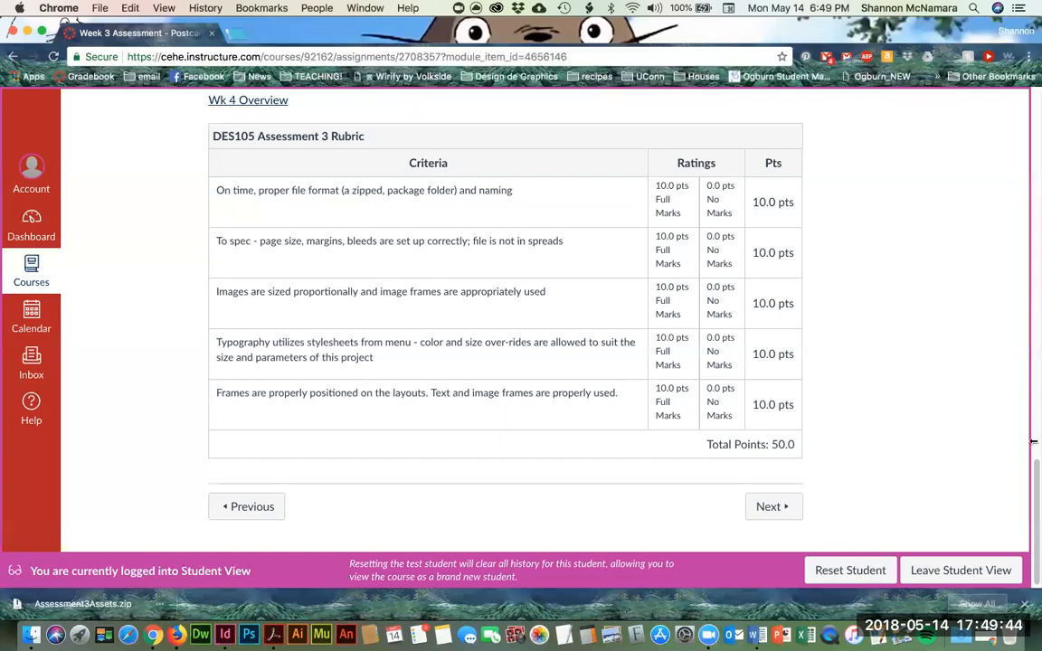
pyautogui.scroll(15, 779, 383)
pyautogui.scroll(3, 780, 383)
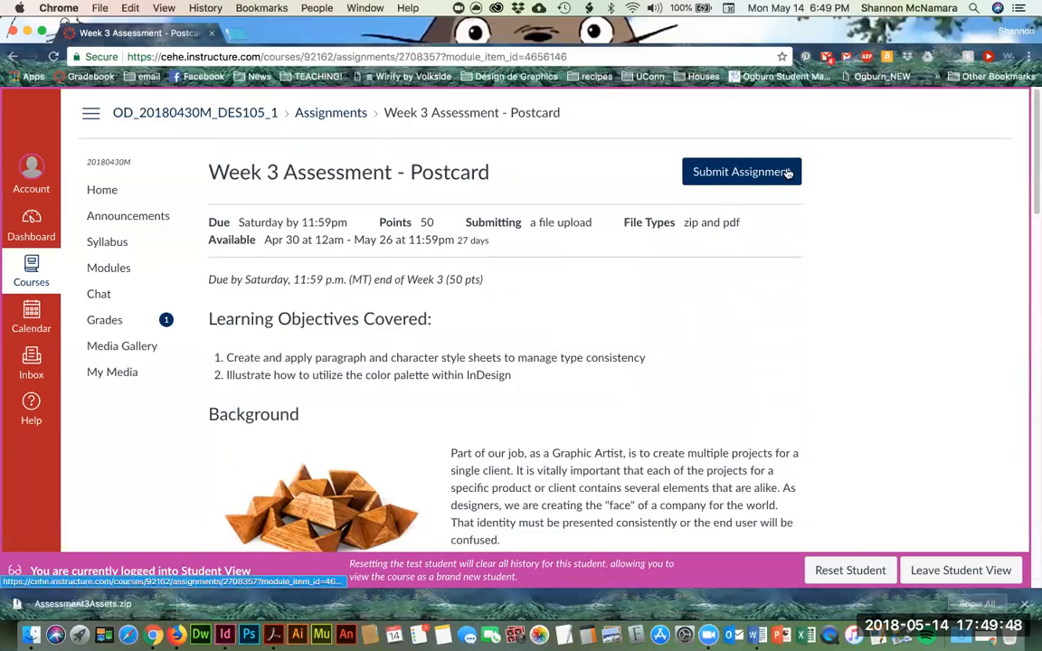
pyautogui.scroll(-18, 795, 208)
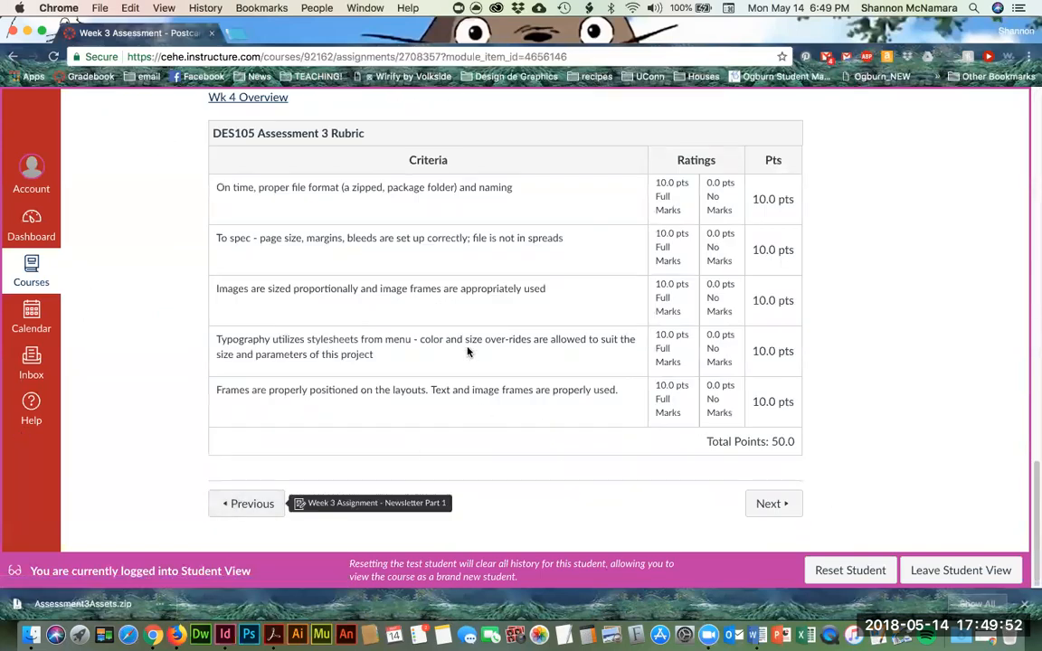
pyautogui.scroll(18, 463, 368)
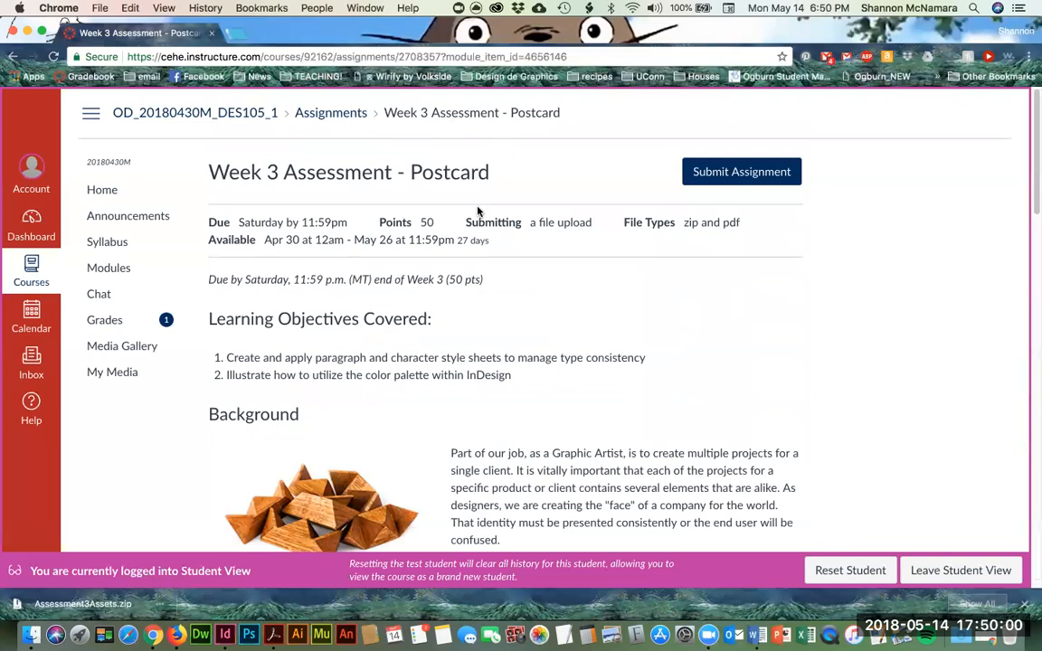
pyautogui.scroll(-15, 476, 334)
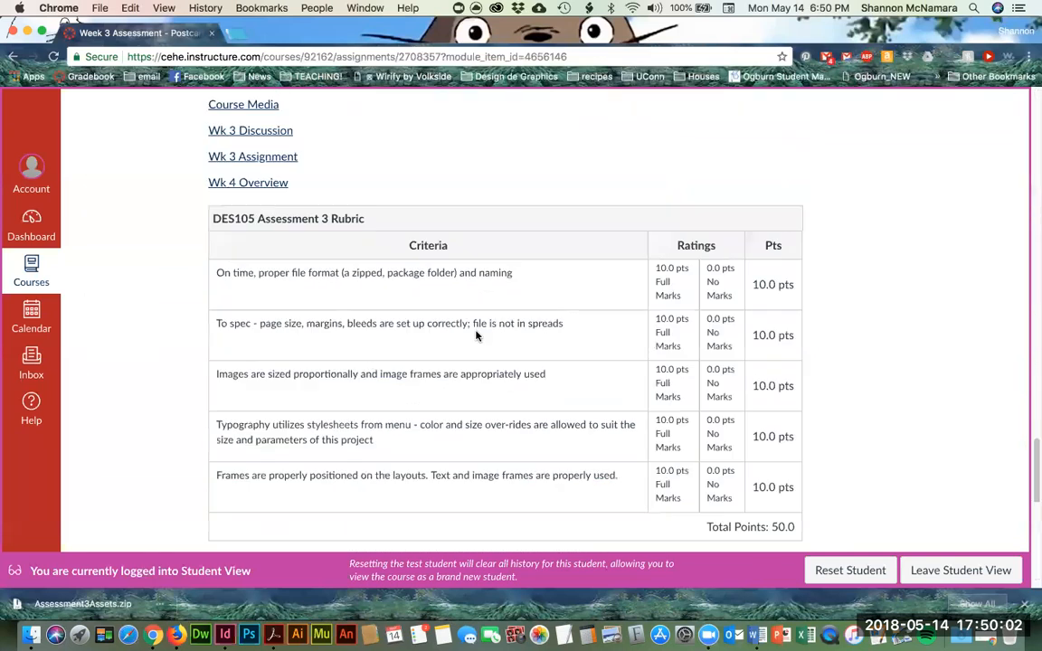
pyautogui.scroll(-2, 477, 335)
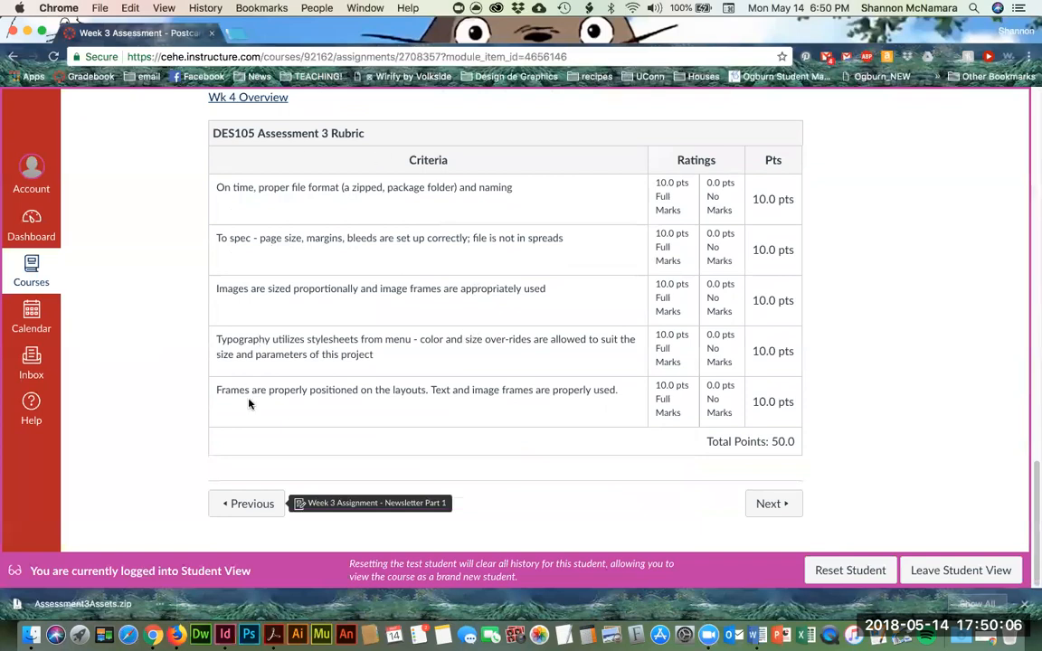
# Step: Open the Week 3 Assignment - Newsletter Part 1 page and read its Background section
pyautogui.click(252, 504)
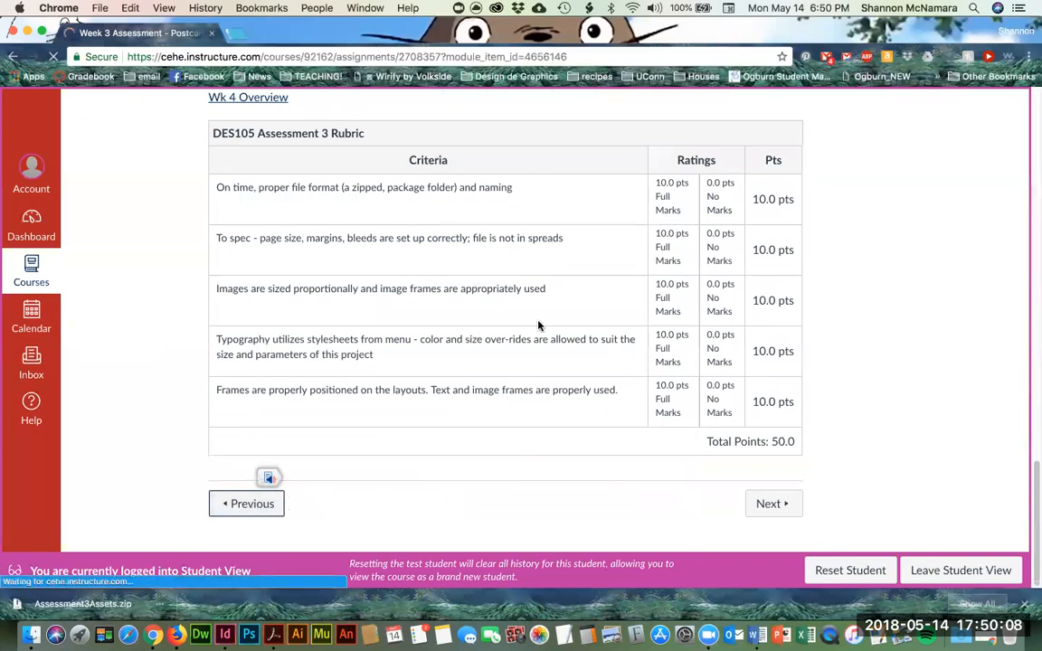
pyautogui.press('super+Tab')
pyautogui.press('super+Tab')
pyautogui.press('super+Tab')
pyautogui.press('super+Tab')
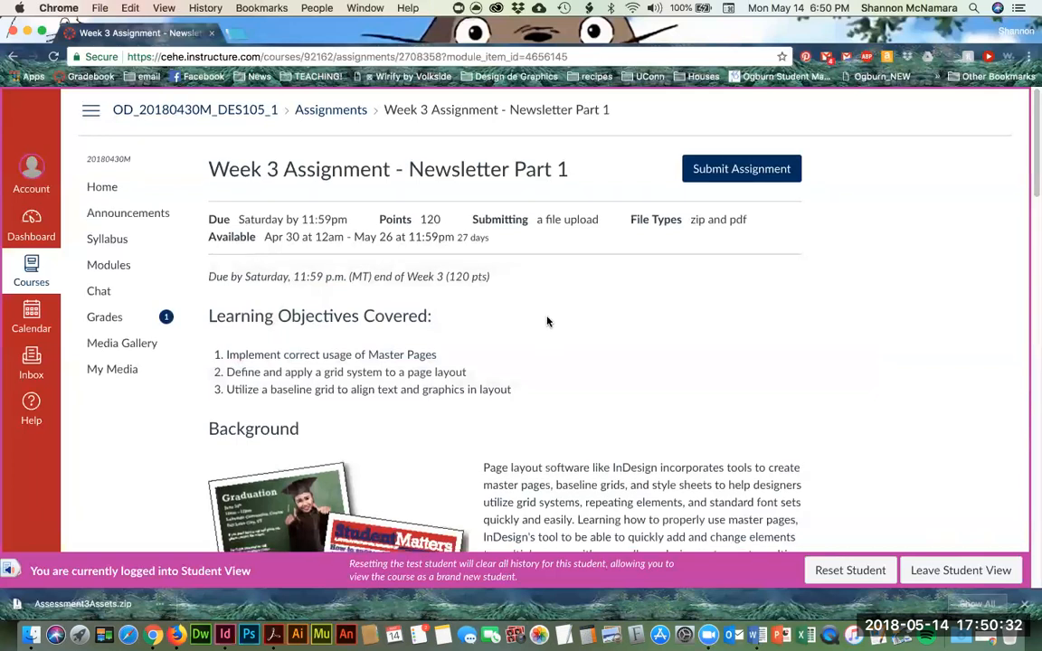
pyautogui.scroll(-5, 547, 318)
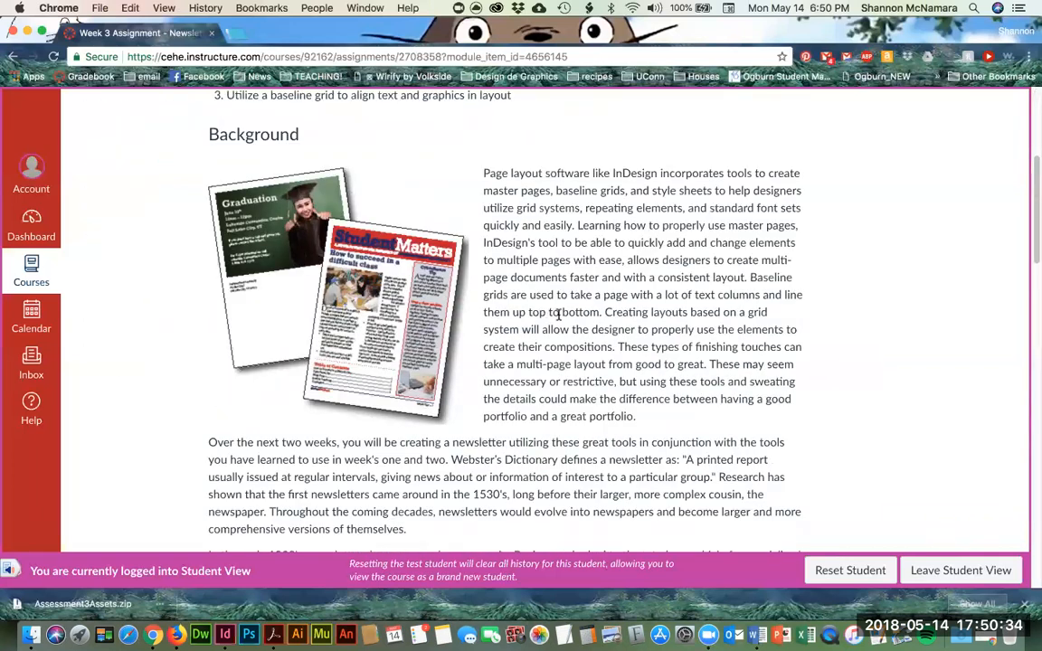
pyautogui.scroll(-2, 546, 319)
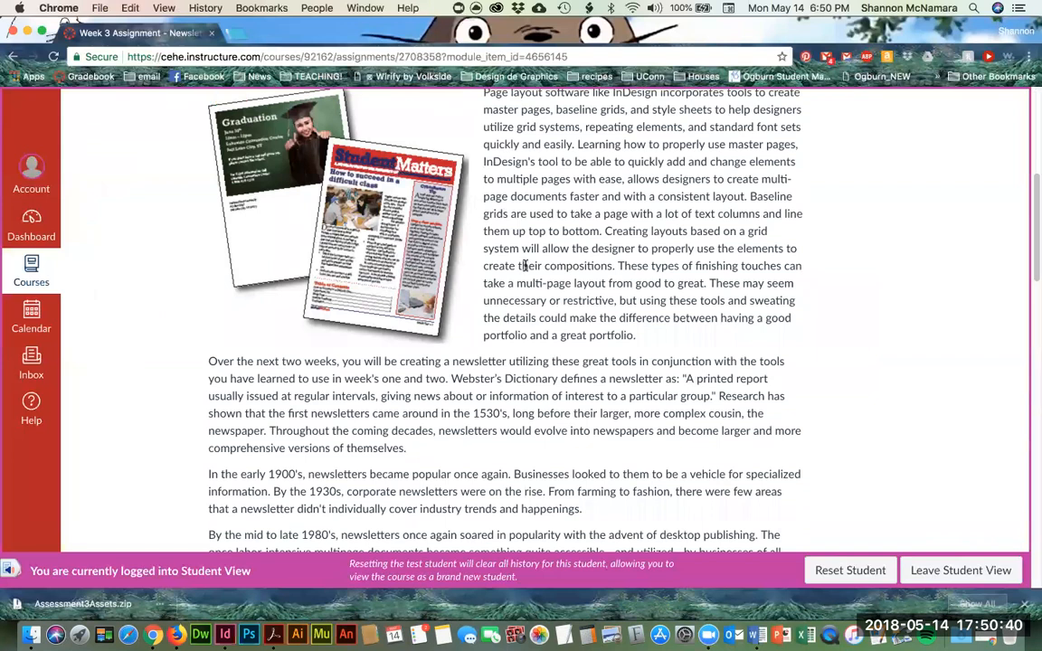
pyautogui.scroll(-1, 524, 265)
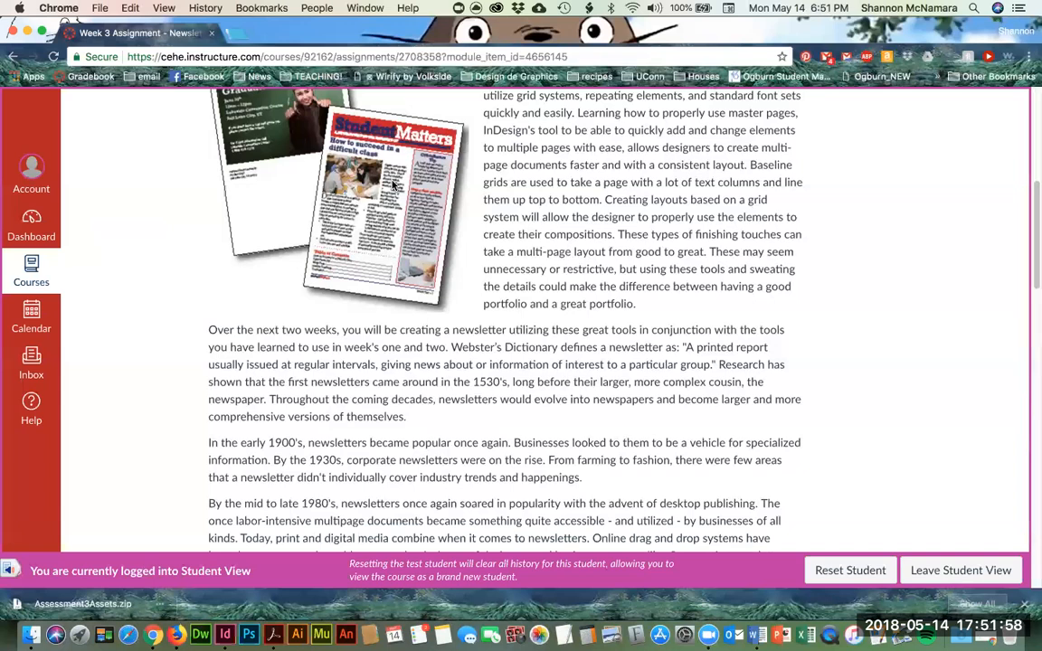
pyautogui.scroll(2, 561, 246)
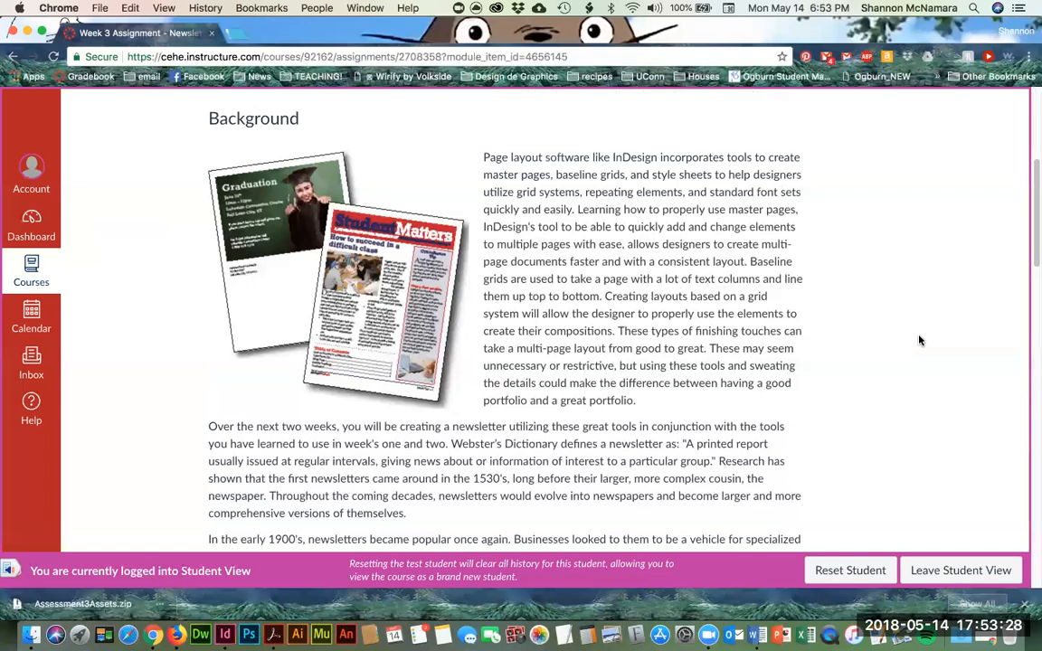
pyautogui.scroll(-1, 919, 352)
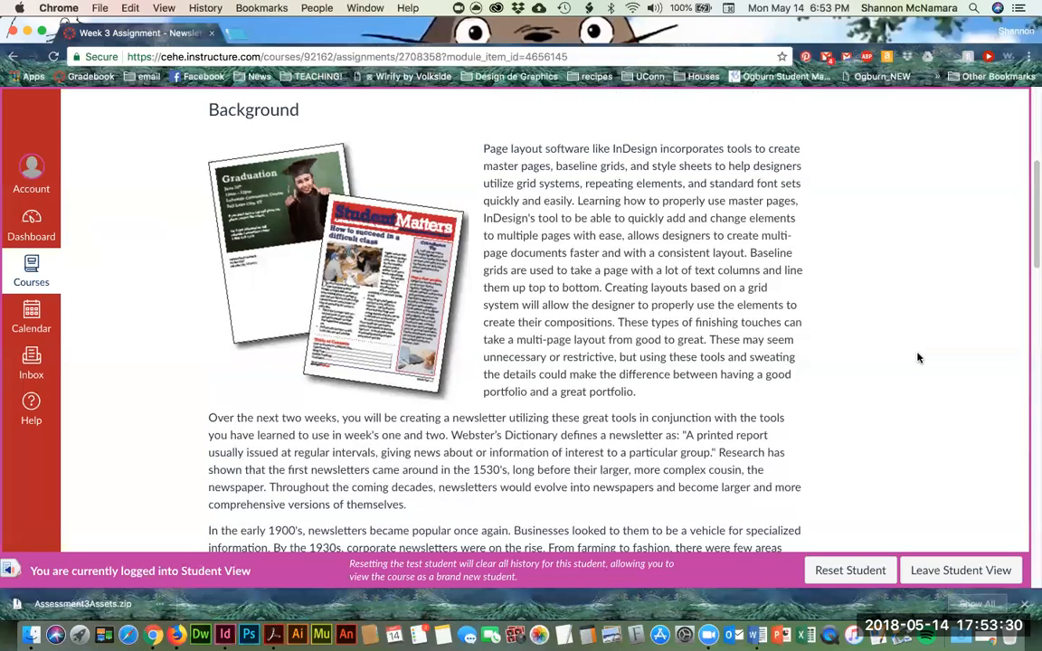
pyautogui.scroll(-5, 917, 358)
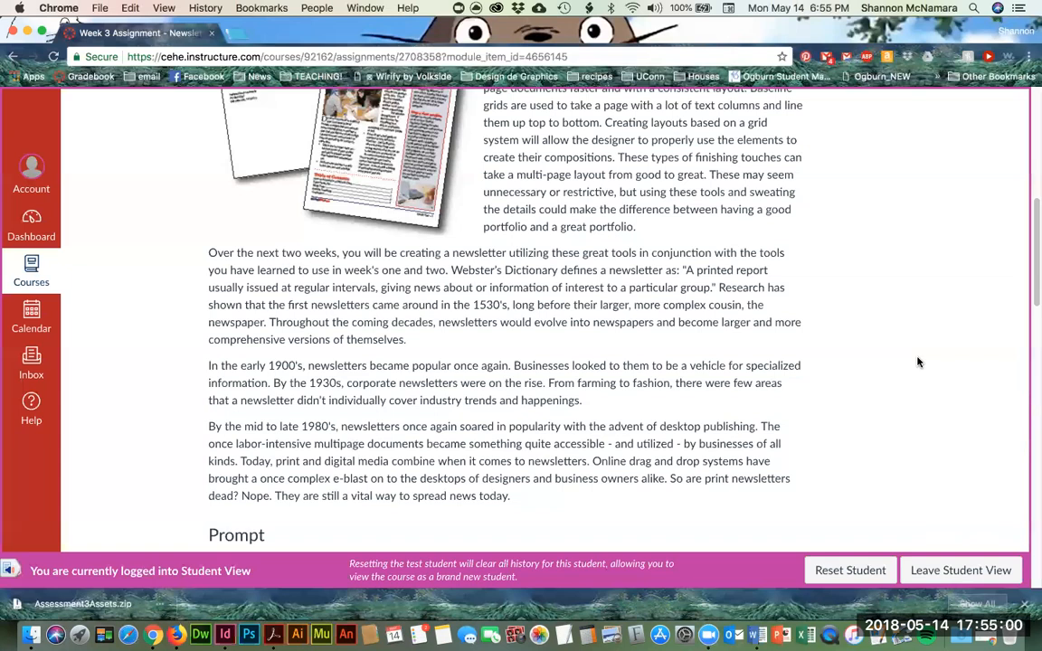
pyautogui.scroll(-1, 884, 352)
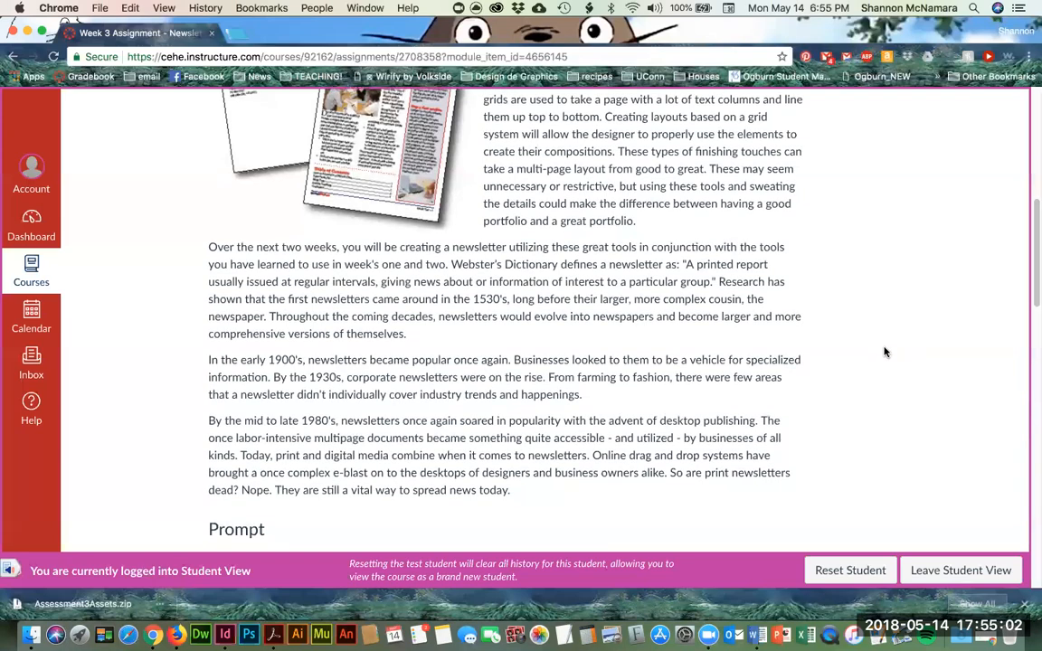
# Step: Read the newsletter assignment's Prompt requirements for document setup, master pages and page layouts, and the list of supplied assets
pyautogui.scroll(-8, 885, 358)
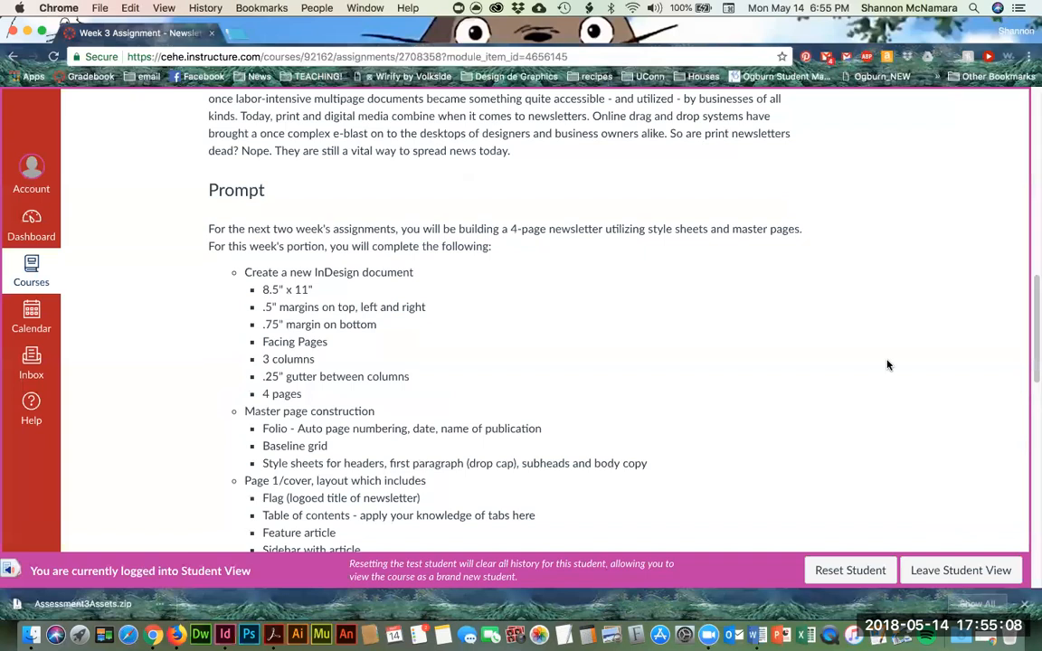
pyautogui.scroll(-1, 888, 365)
pyautogui.scroll(-1, 887, 371)
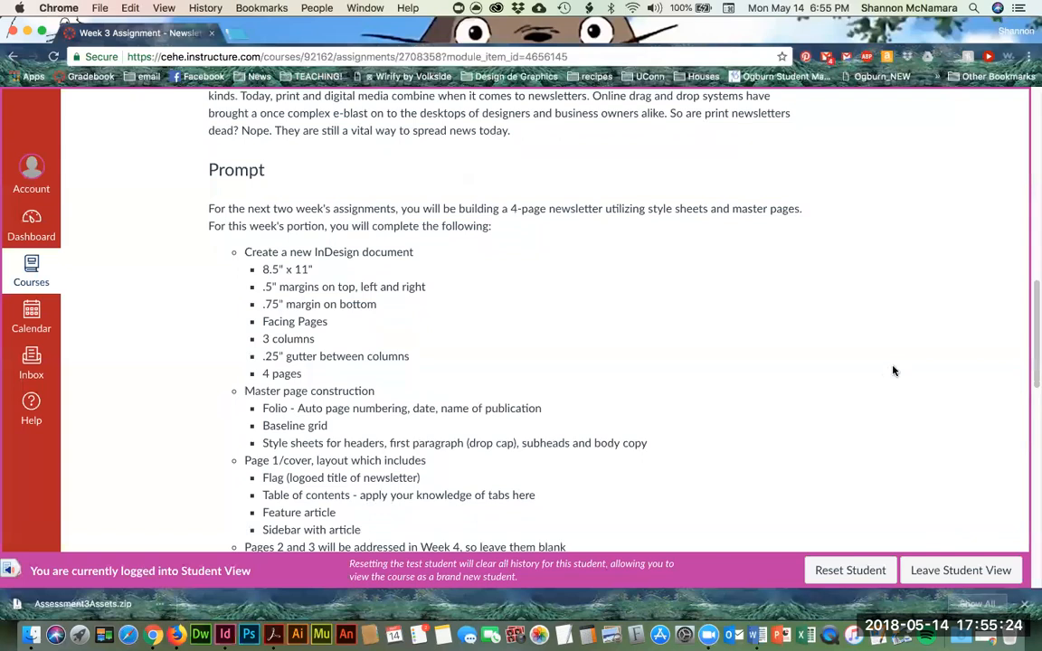
pyautogui.scroll(-2, 685, 340)
pyautogui.scroll(-2, 683, 339)
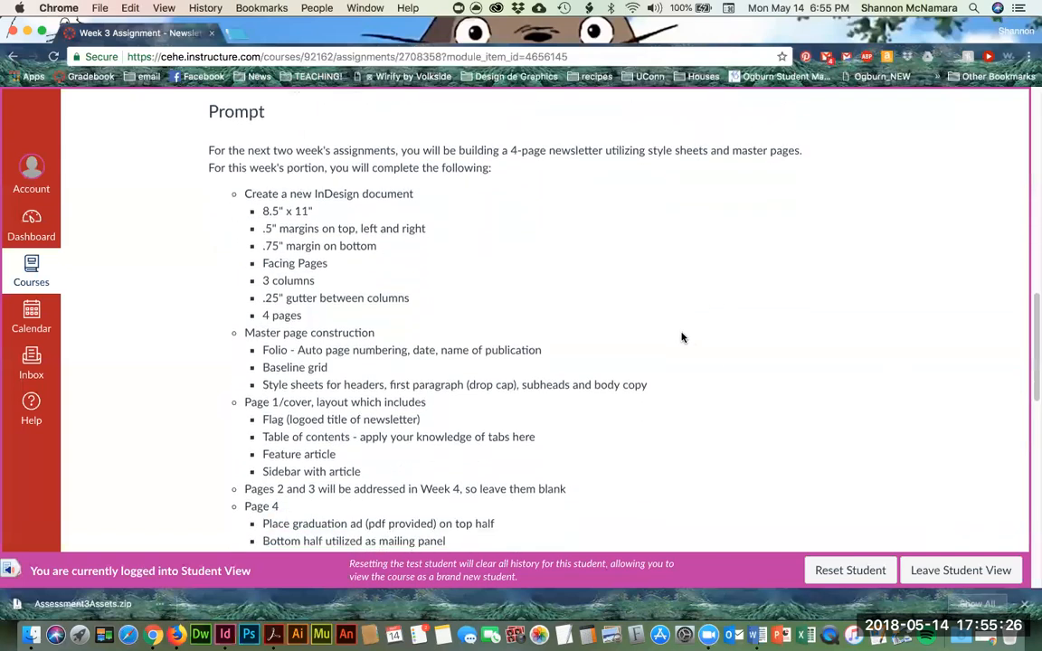
pyautogui.scroll(-1, 683, 338)
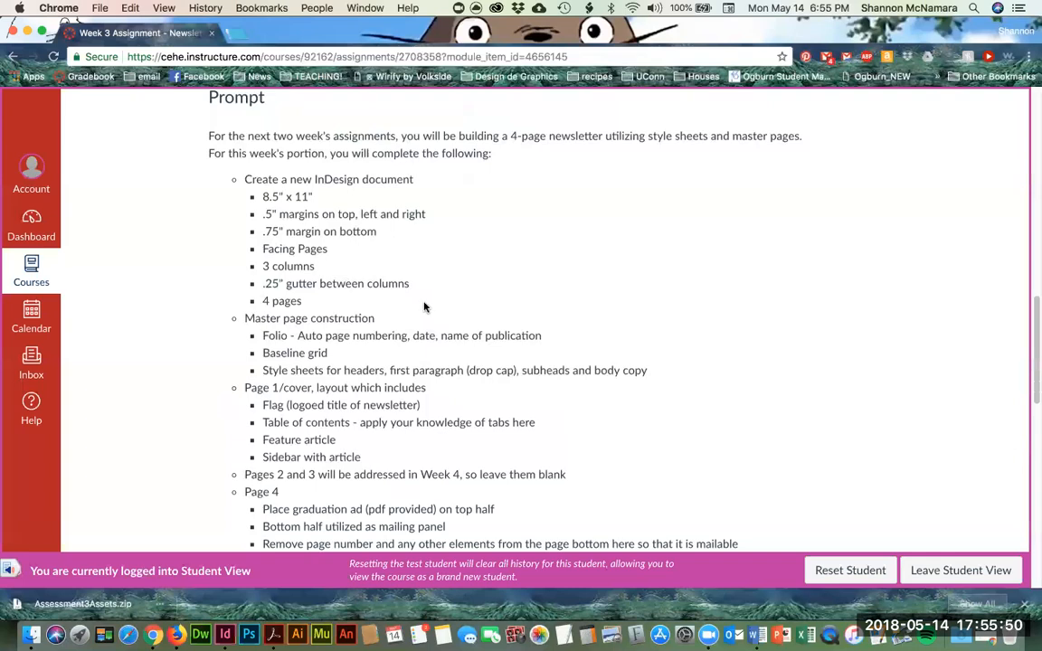
pyautogui.scroll(-2, 425, 304)
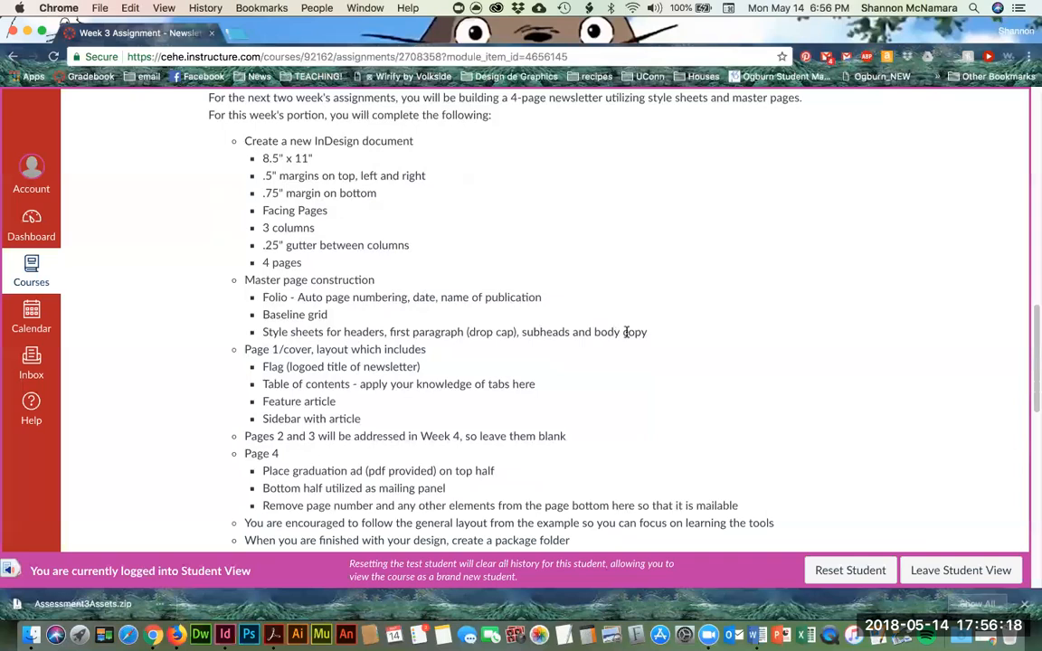
pyautogui.scroll(-3, 701, 342)
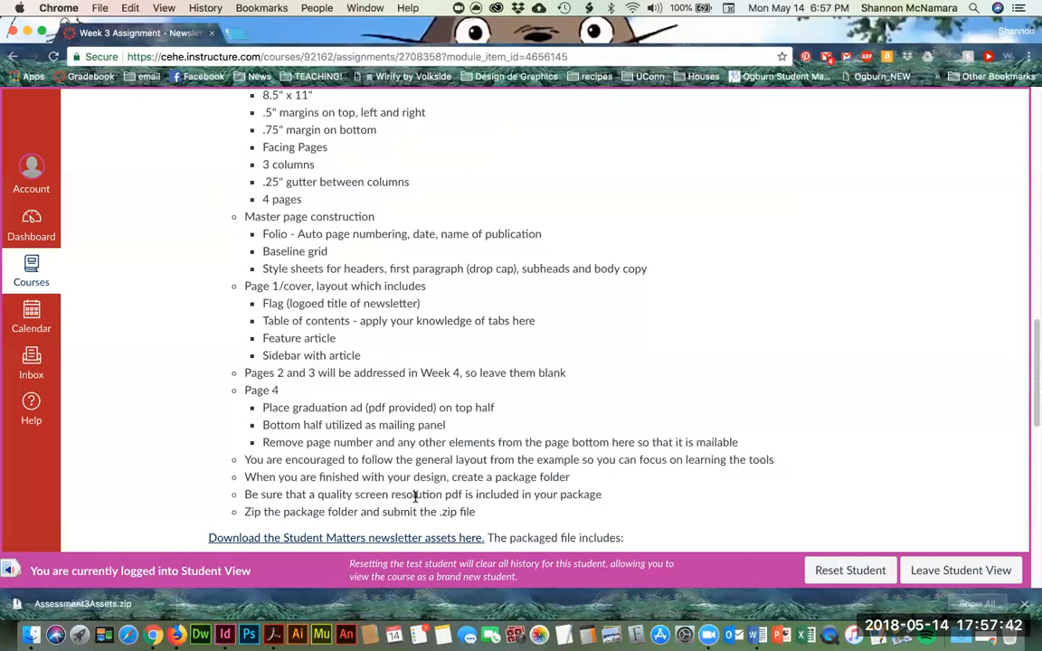
pyautogui.scroll(-1, 415, 496)
pyautogui.scroll(-5, 587, 484)
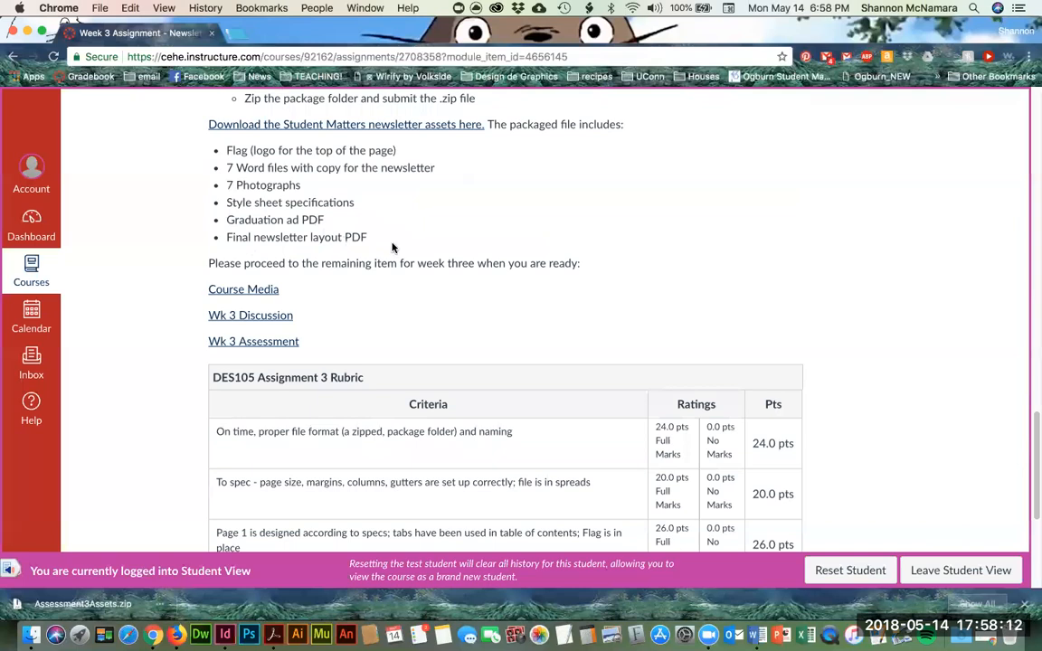
# Step: Switch to Finder, open the Assignment folder inside Week 3 and expand Student_Matters
pyautogui.click(109, 632)
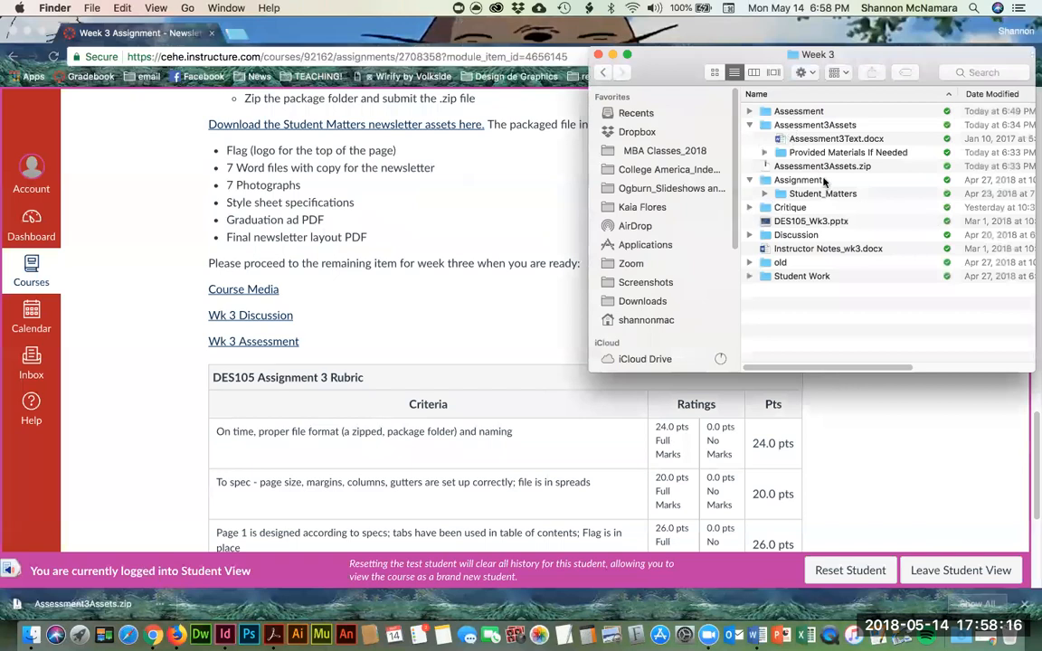
pyautogui.doubleClick(799, 180)
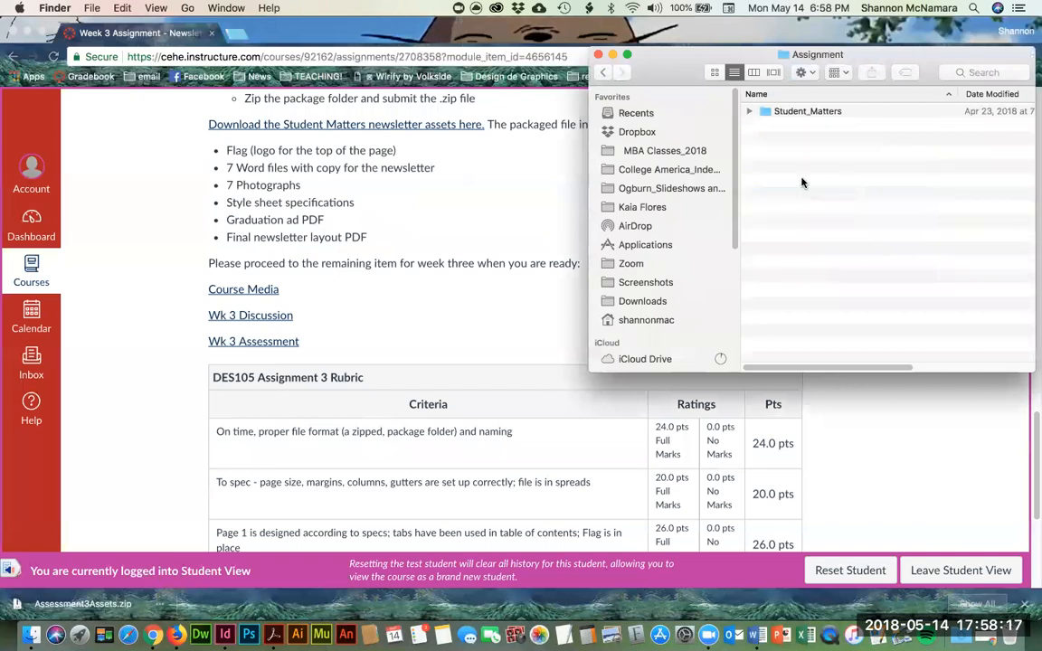
pyautogui.click(748, 111)
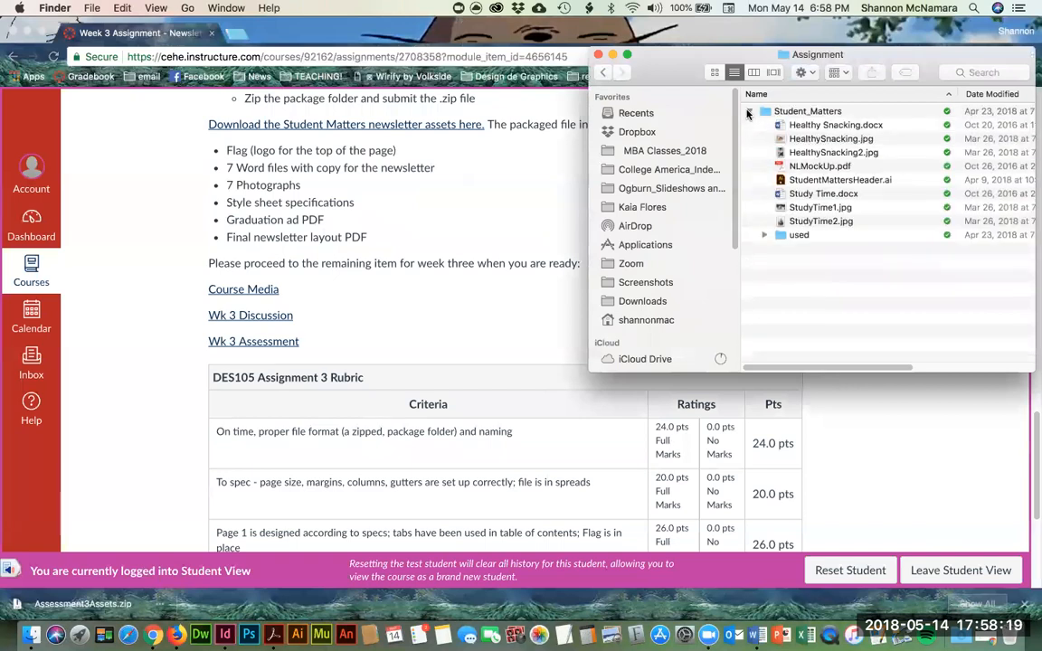
# Step: Preview the files in the Student_Matters folder one after another, from Healthy Snacking.docx through StudyTime2.jpg
pyautogui.click(836, 141)
pyautogui.press('space')
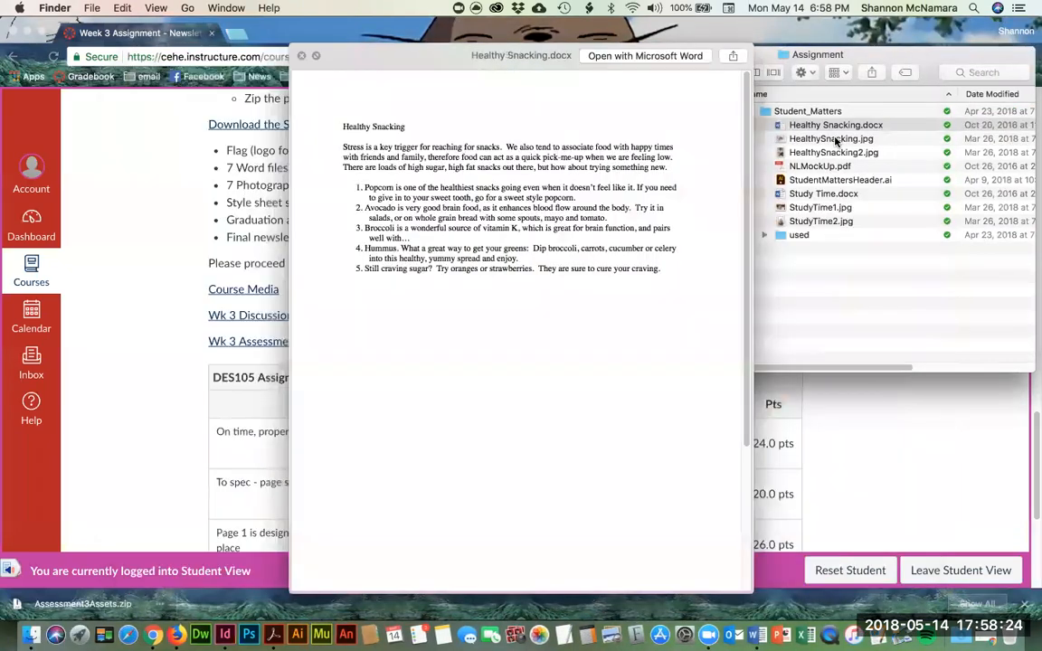
pyautogui.click(836, 141)
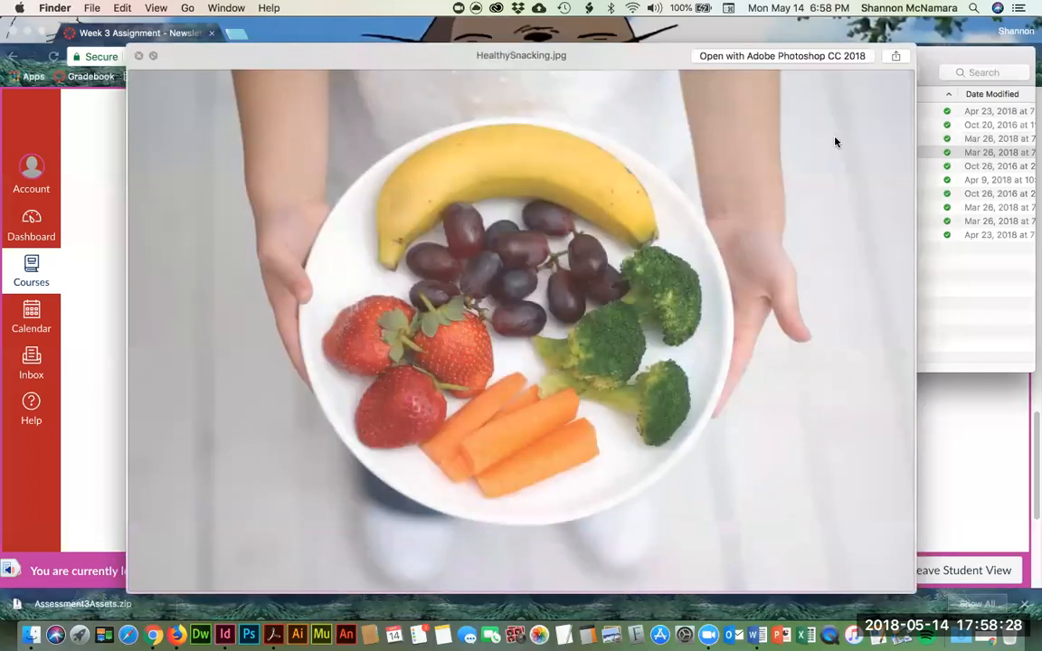
pyautogui.press('Down')
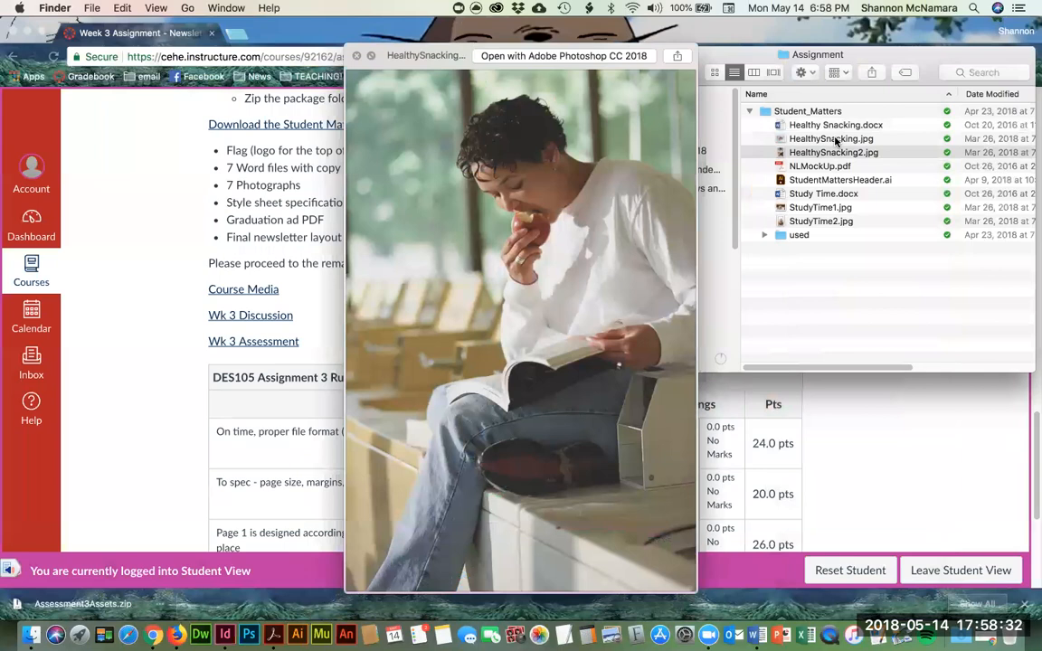
pyautogui.press('Down')
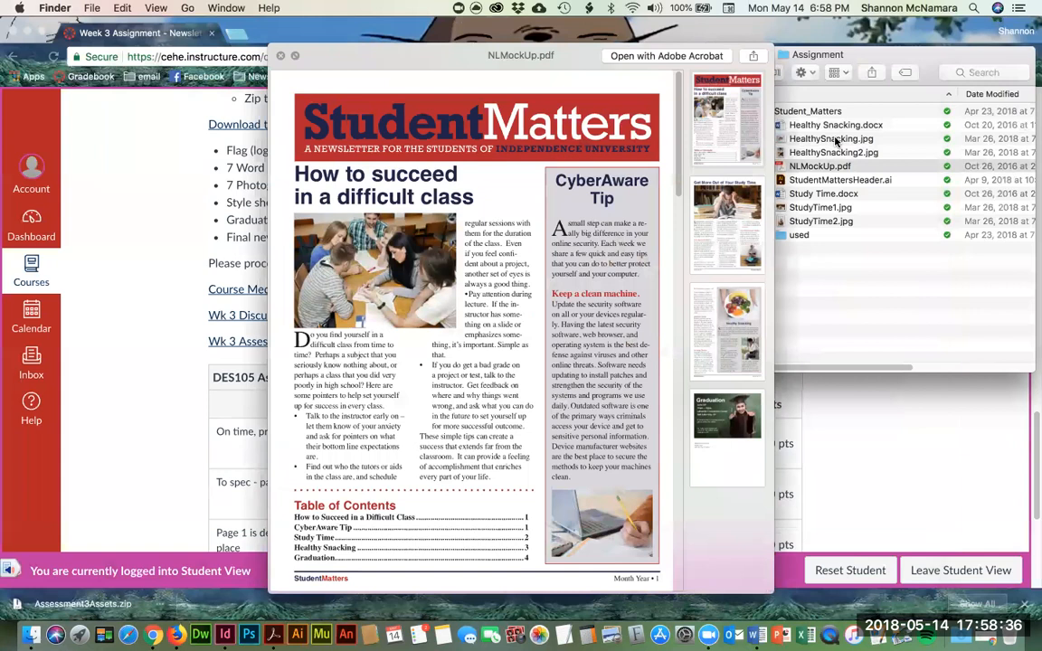
pyautogui.press('Down')
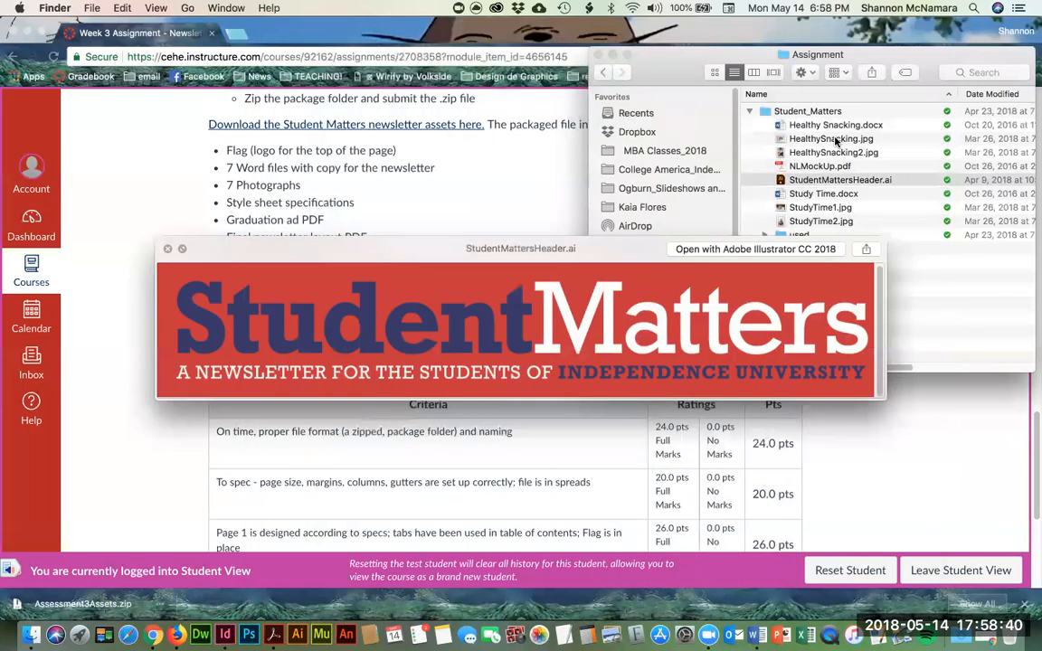
pyautogui.press('Down')
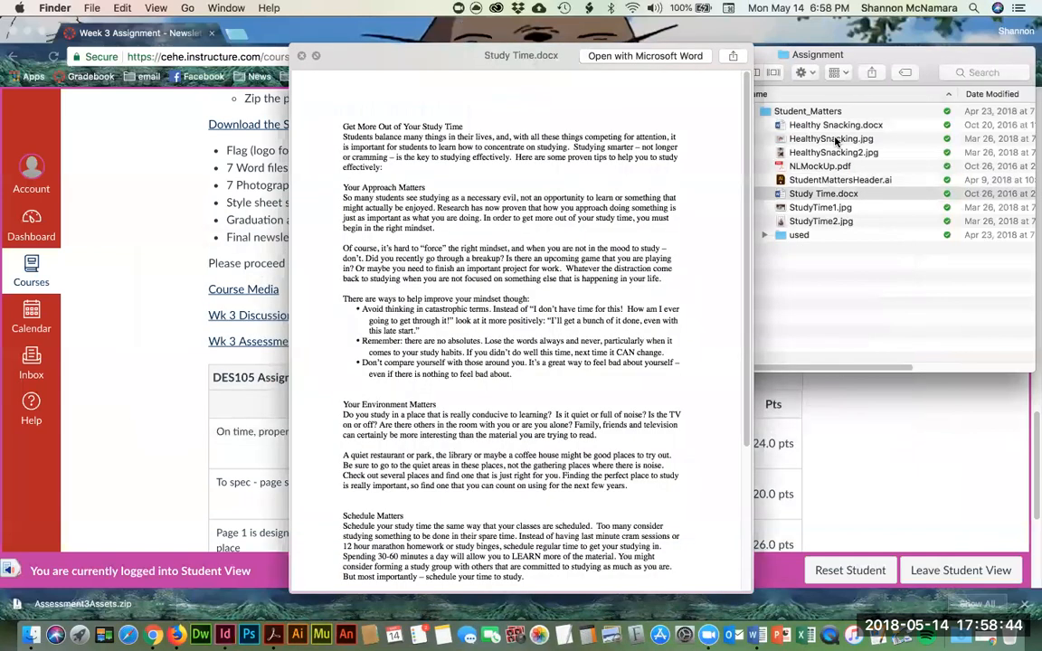
pyautogui.press('Down')
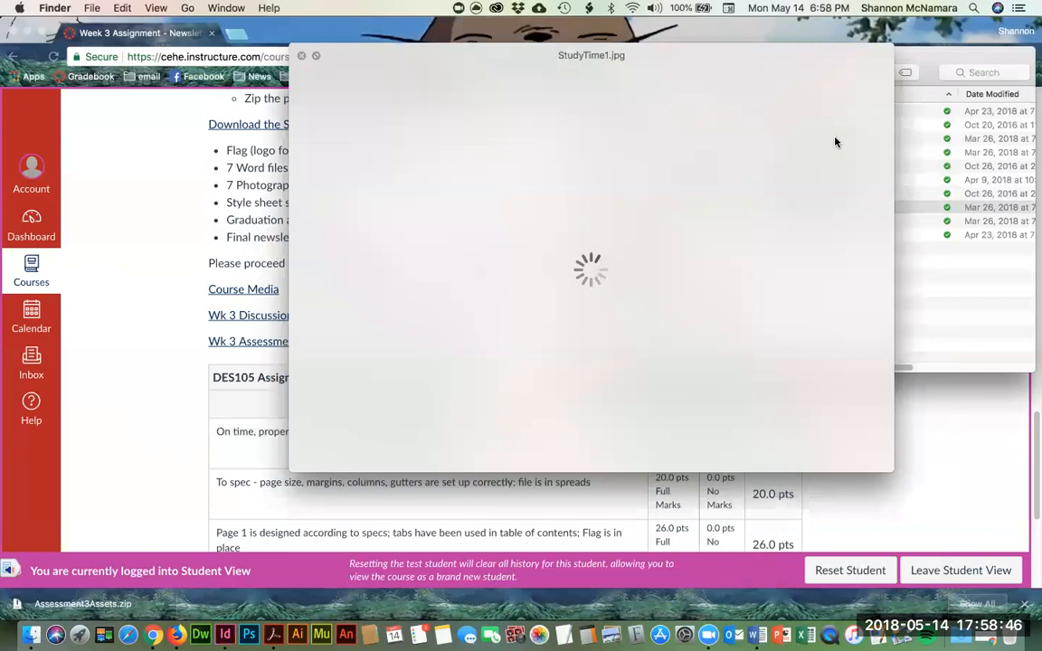
pyautogui.press('Down')
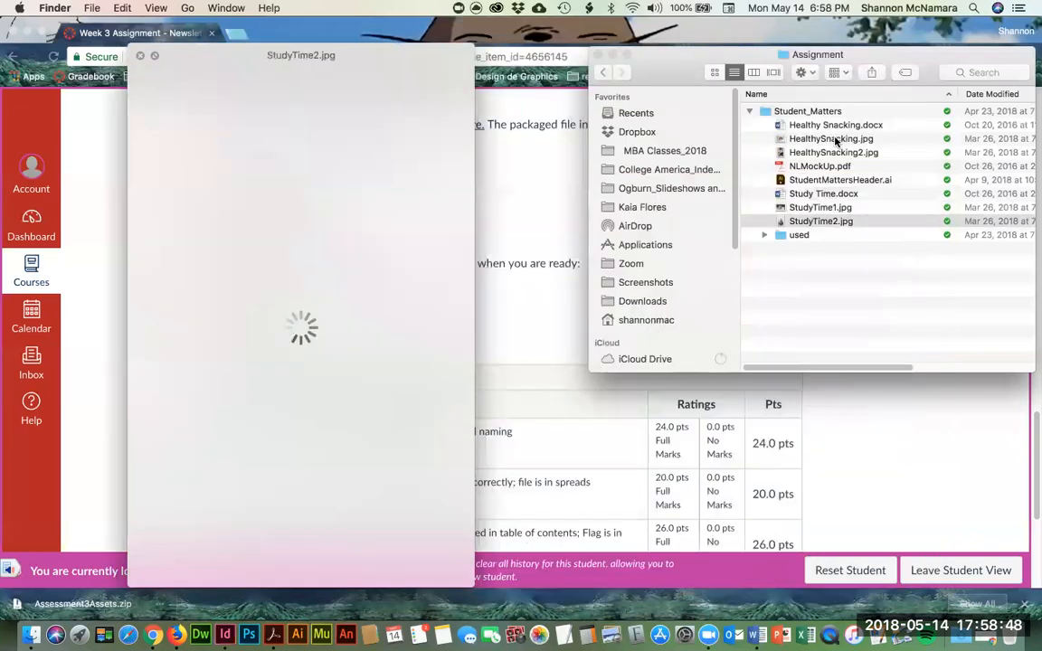
pyautogui.press('Down')
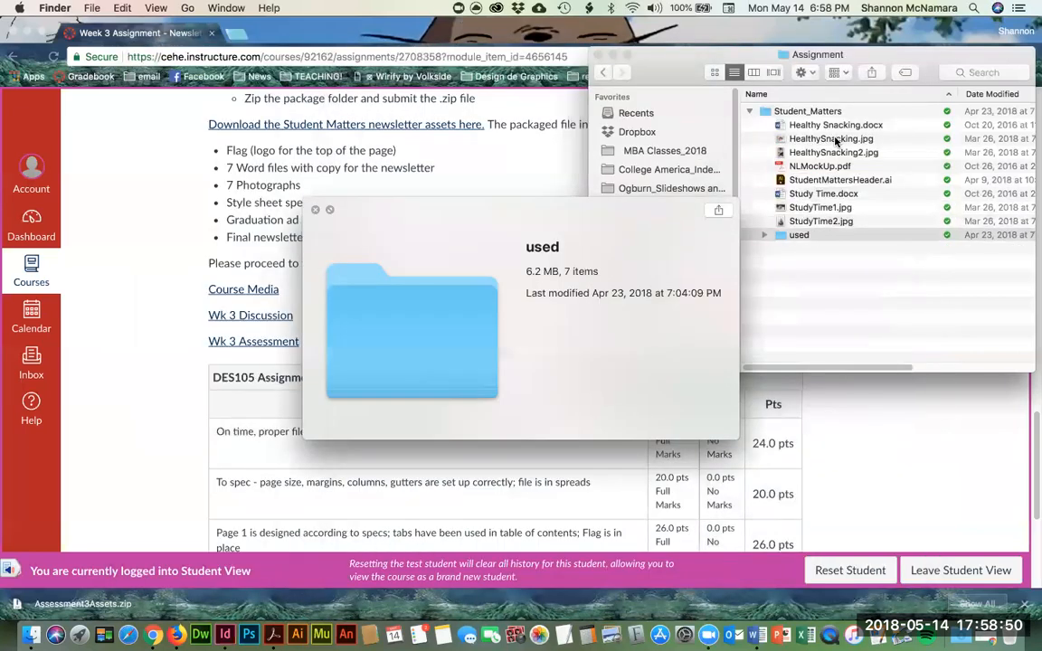
# Step: Expand the used folder and preview its files in turn, from CyberAware Tip.docx through Table of Contents.docx
pyautogui.press('Right')
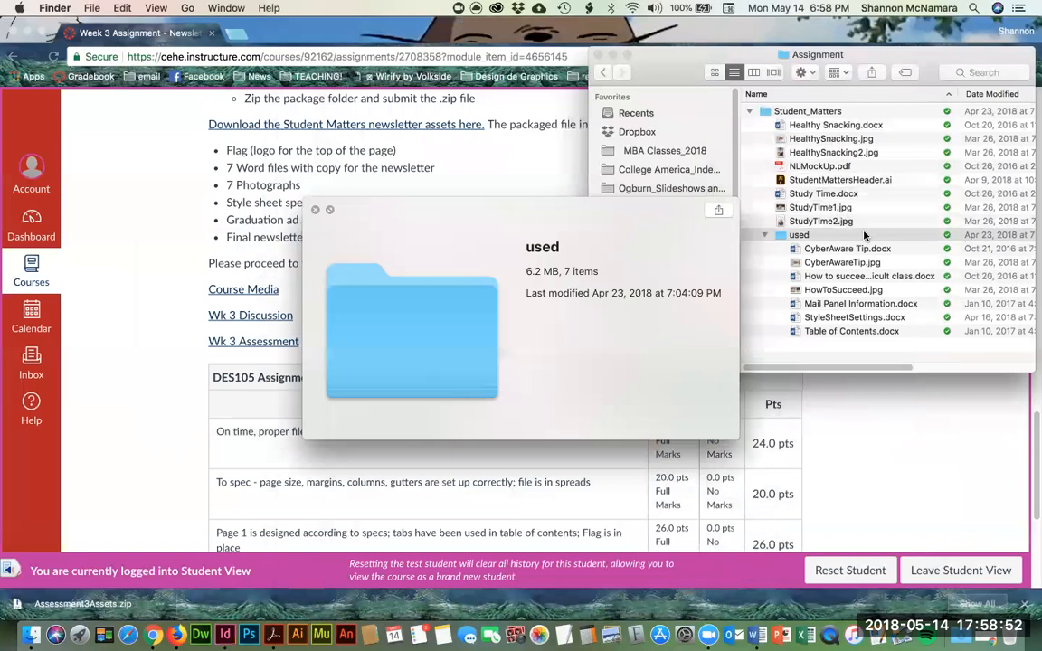
pyautogui.press('Down')
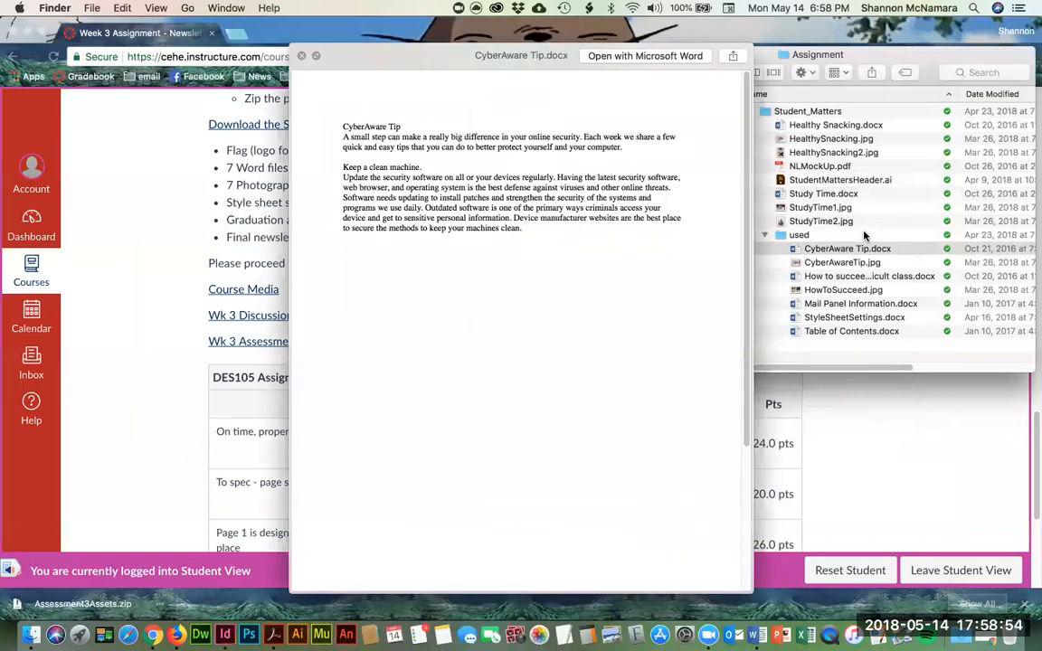
pyautogui.press('Down')
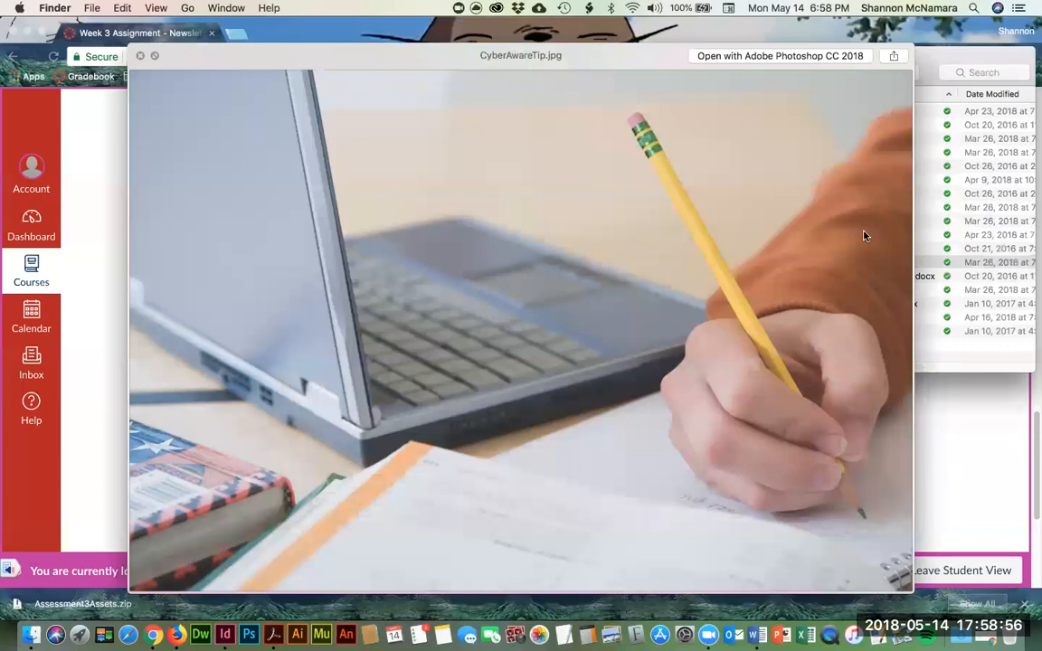
pyautogui.press('Down')
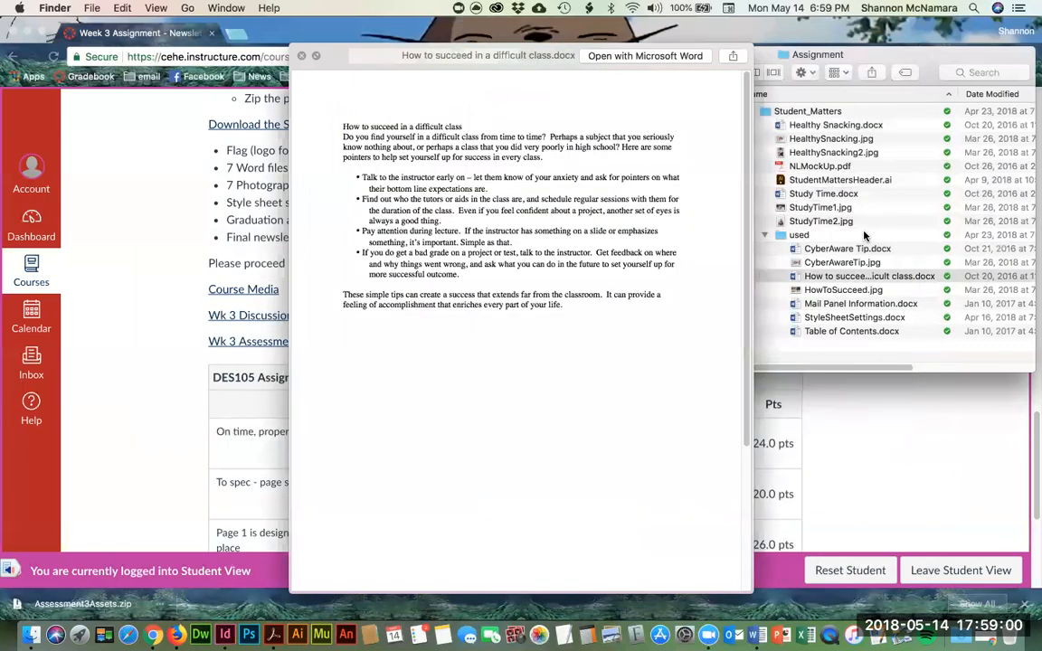
pyautogui.press('Down')
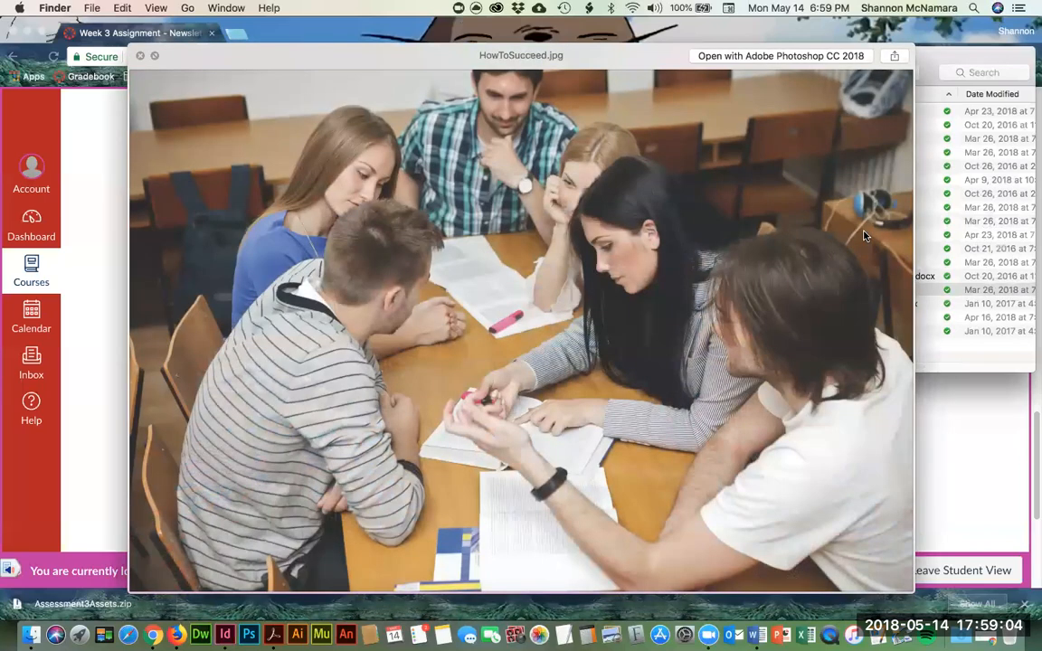
pyautogui.press('Down')
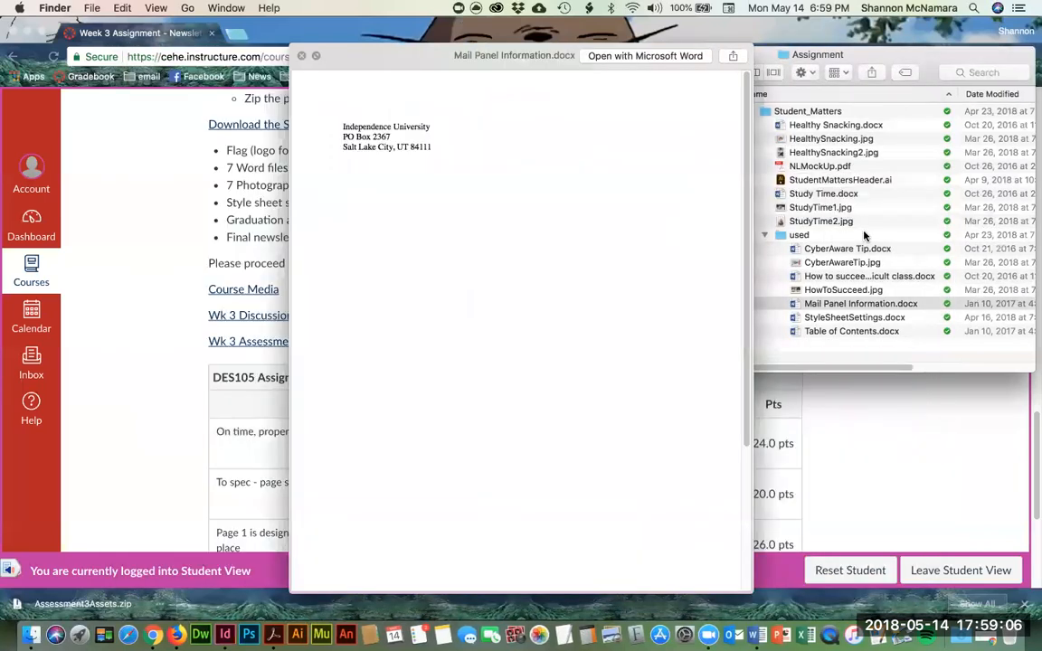
pyautogui.press('Down')
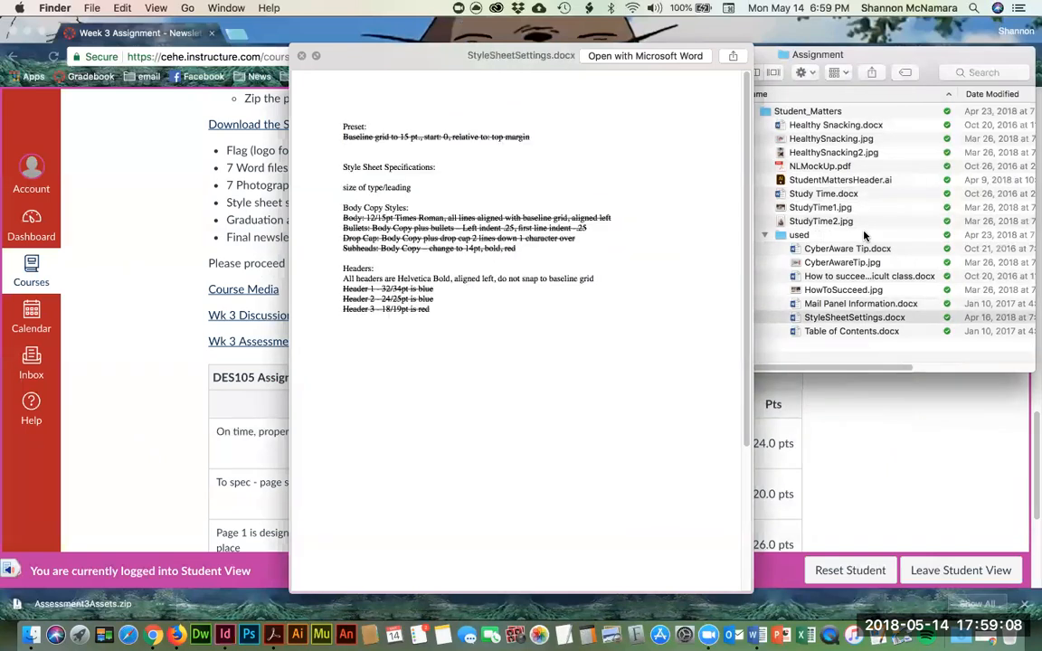
pyautogui.press('Down')
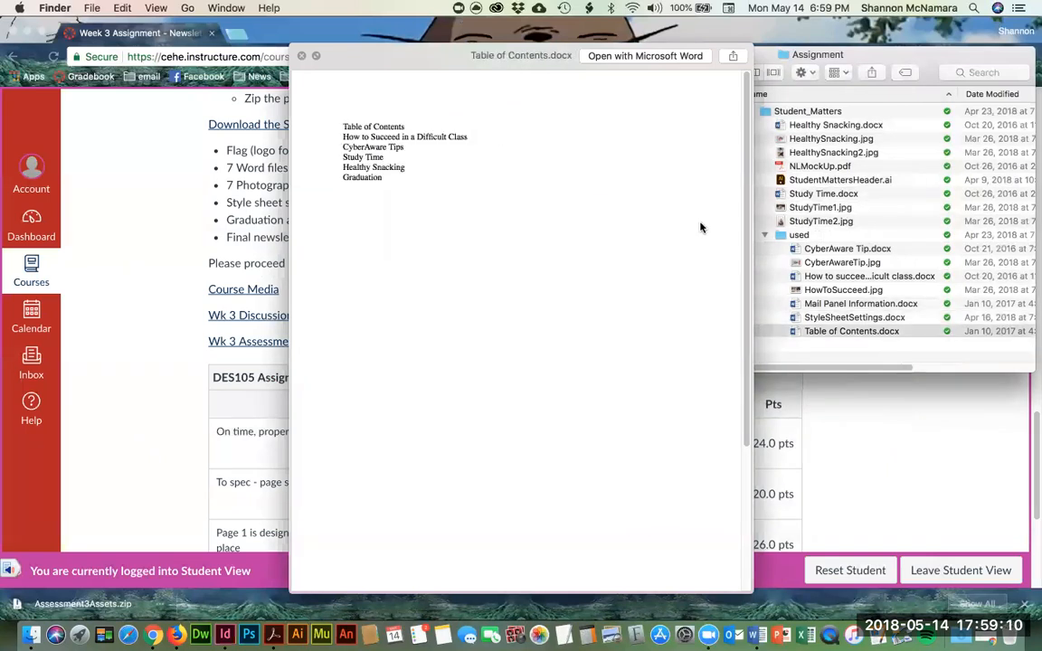
pyautogui.press('space')
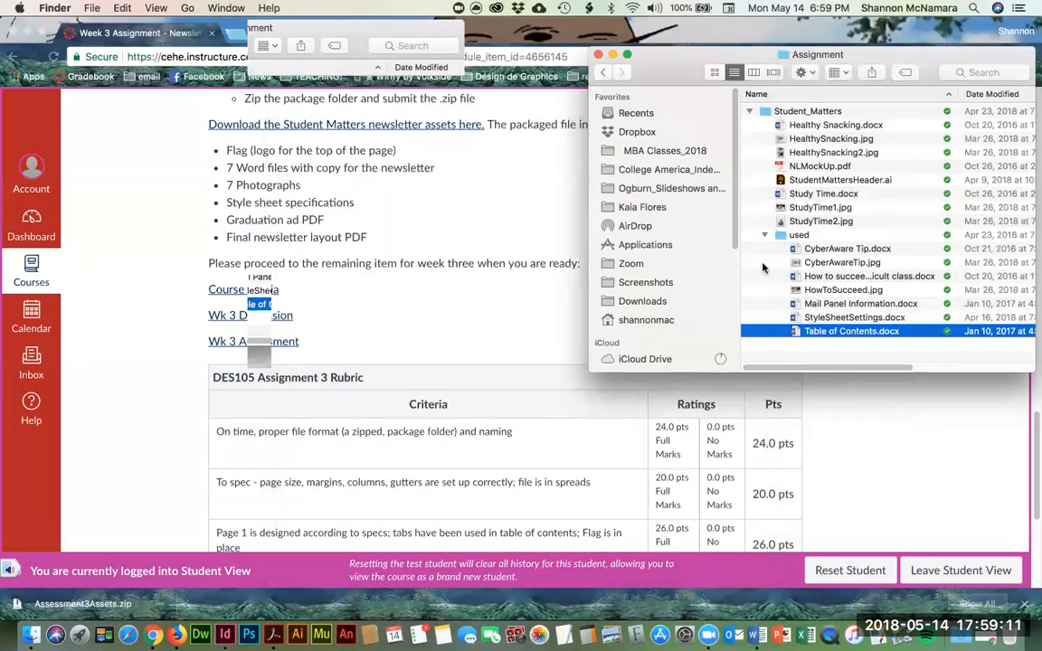
# Step: Move all seven files from the used folder up into the Assignment folder and collapse Student_Matters
pyautogui.keyDown('shift'); pyautogui.click(832, 250); pyautogui.keyUp('shift')
pyautogui.moveTo(832, 249); pyautogui.dragTo(750, 181)
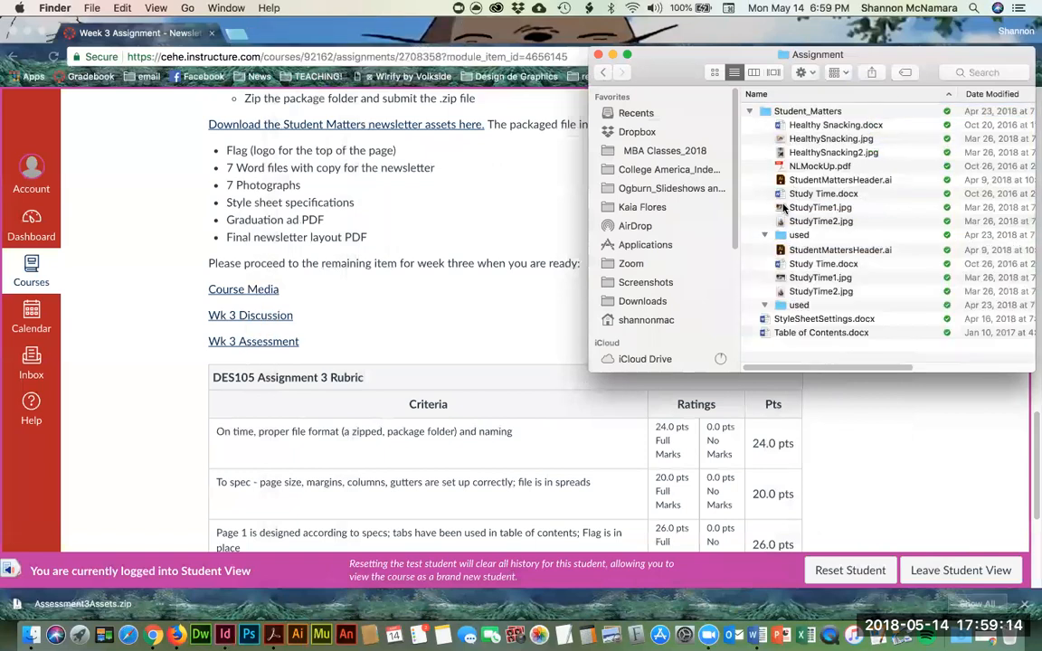
pyautogui.click(750, 181)
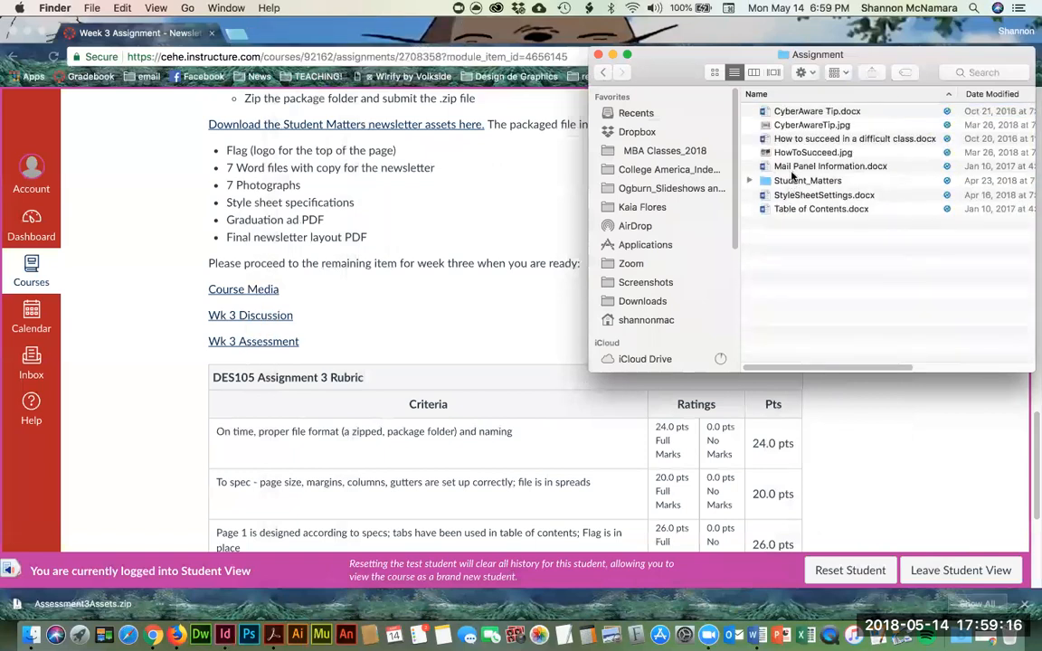
# Step: Move the loose Word documents and images from the Assignment folder into Student_Matters and expand that folder
pyautogui.click(799, 110)
pyautogui.keyDown('shift'); pyautogui.click(800, 167); pyautogui.keyUp('shift')
pyautogui.moveTo(800, 166); pyautogui.dragTo(777, 181)
pyautogui.click(798, 125)
pyautogui.keyDown('shift'); pyautogui.click(799, 138); pyautogui.keyUp('shift')
pyautogui.moveTo(799, 138); pyautogui.dragTo(796, 111)
pyautogui.click(750, 110)
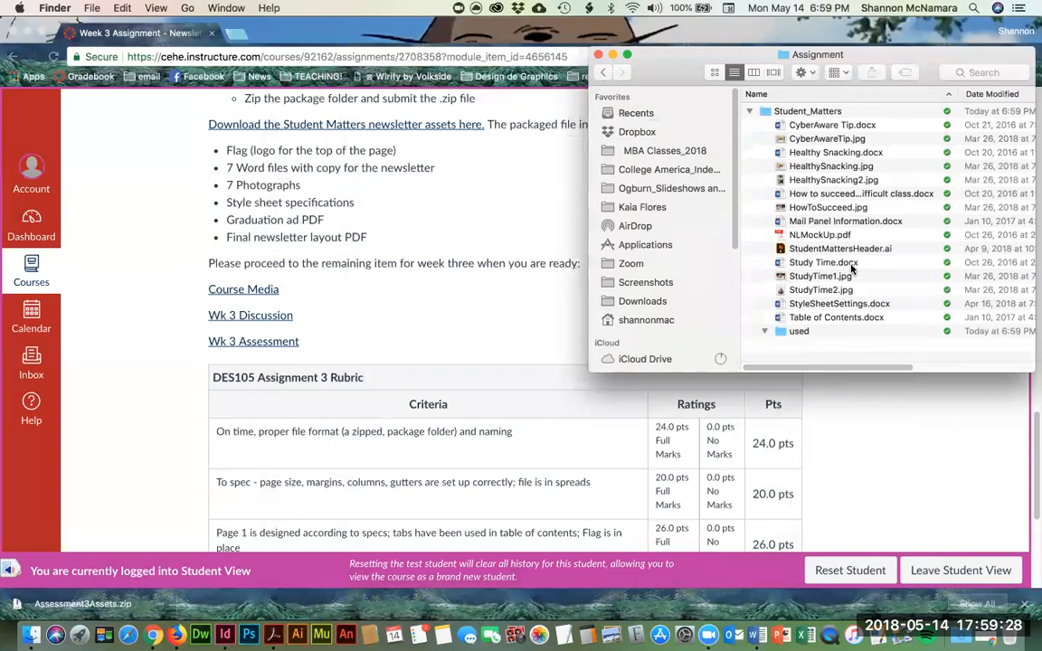
# Step: Look through the photo files in Student_Matters, including CyberAwareTip.jpg, HealthySnacking.jpg and HowToSucceed.jpg
pyautogui.click(831, 138)
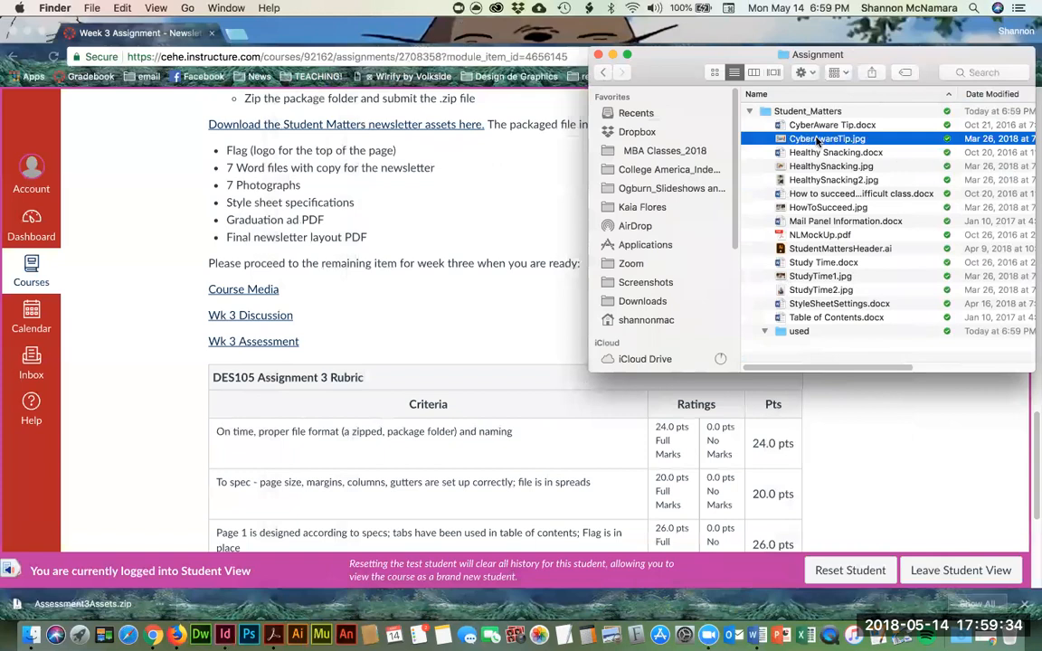
pyautogui.click(841, 180)
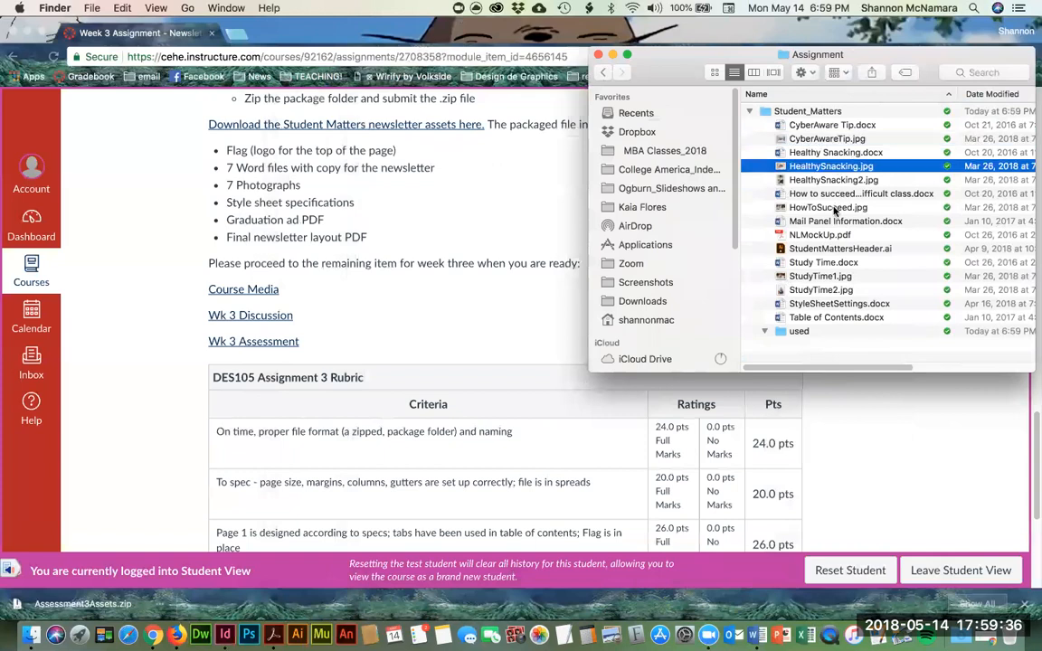
pyautogui.click(834, 208)
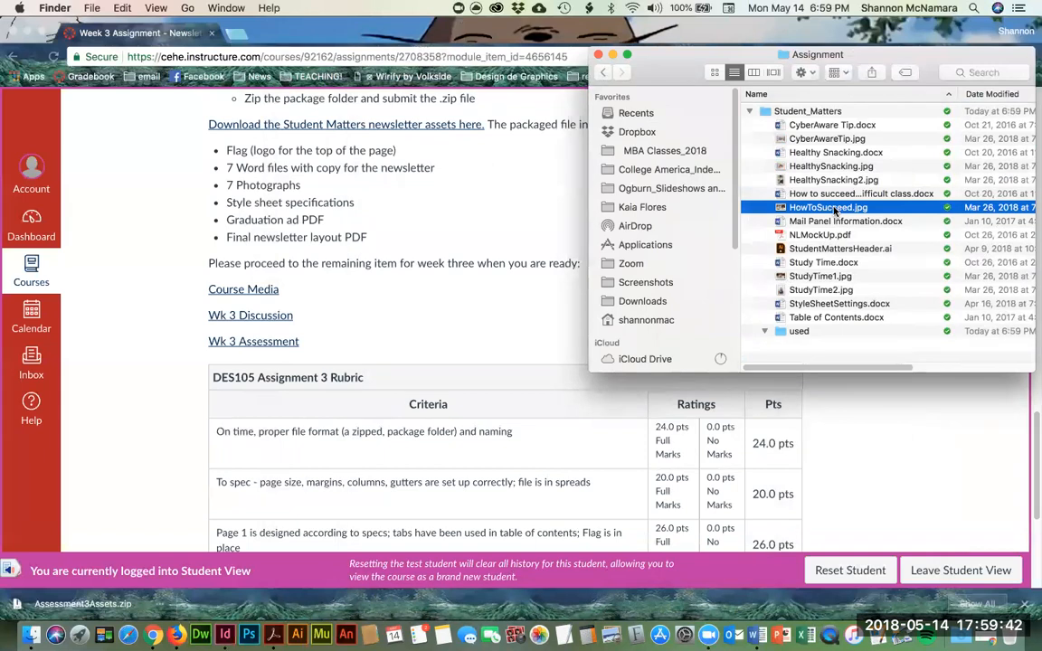
# Step: Switch to Chrome and find the InDesign document specifications in the newsletter assignment's Prompt section
pyautogui.click(432, 363)
pyautogui.scroll(10, 485, 385)
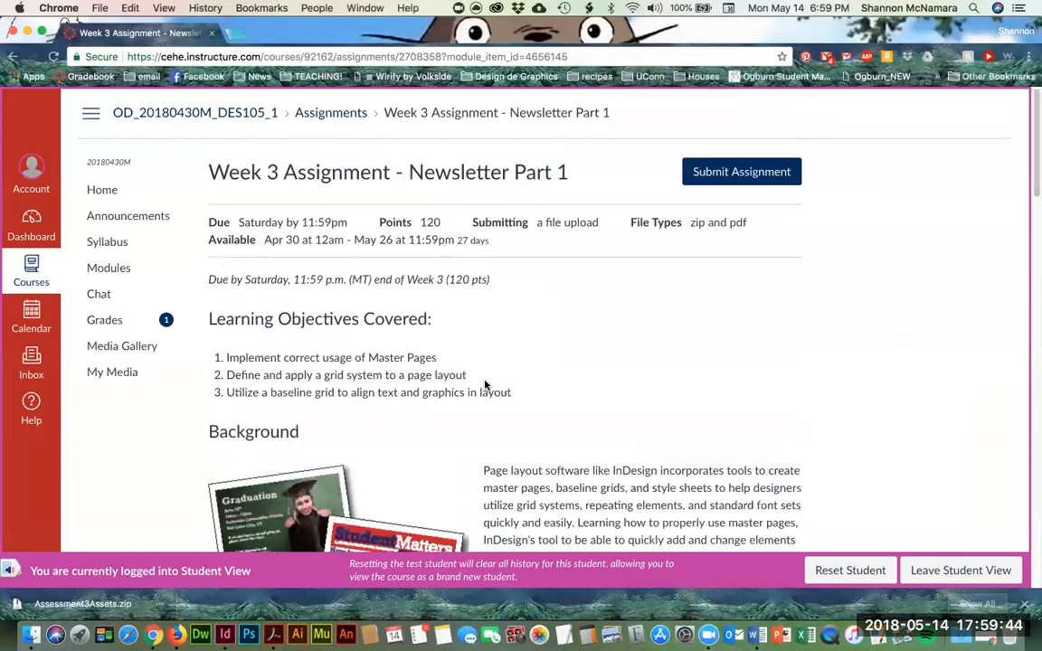
pyautogui.scroll(-15, 485, 385)
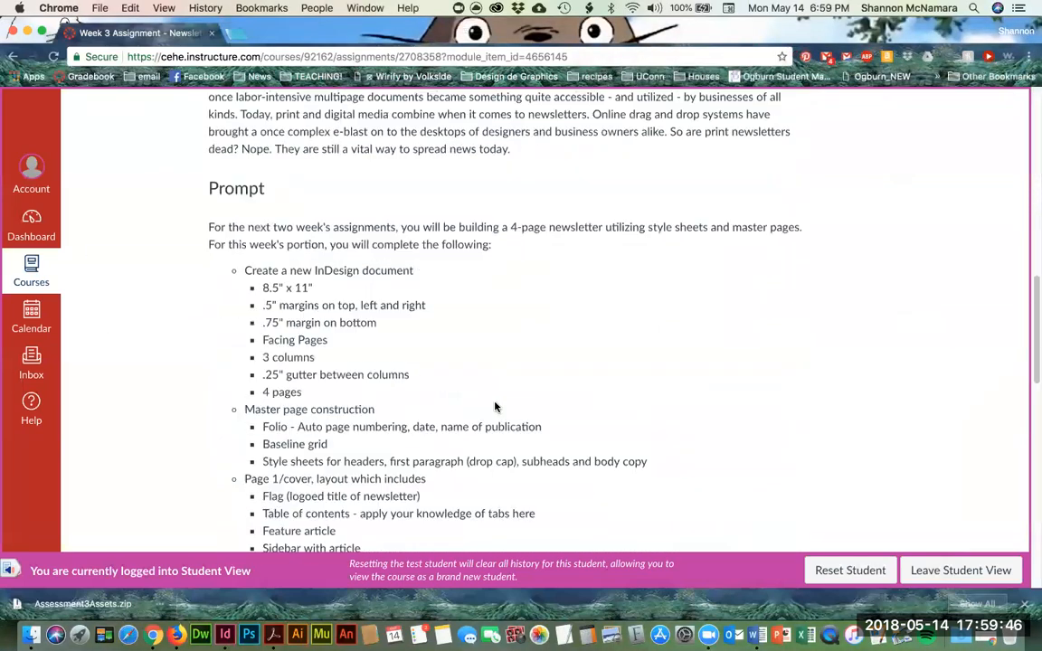
# Step: Switch to InDesign and start a new document with the [Default] 8.5 x 11 in preset
pyautogui.click(227, 635)
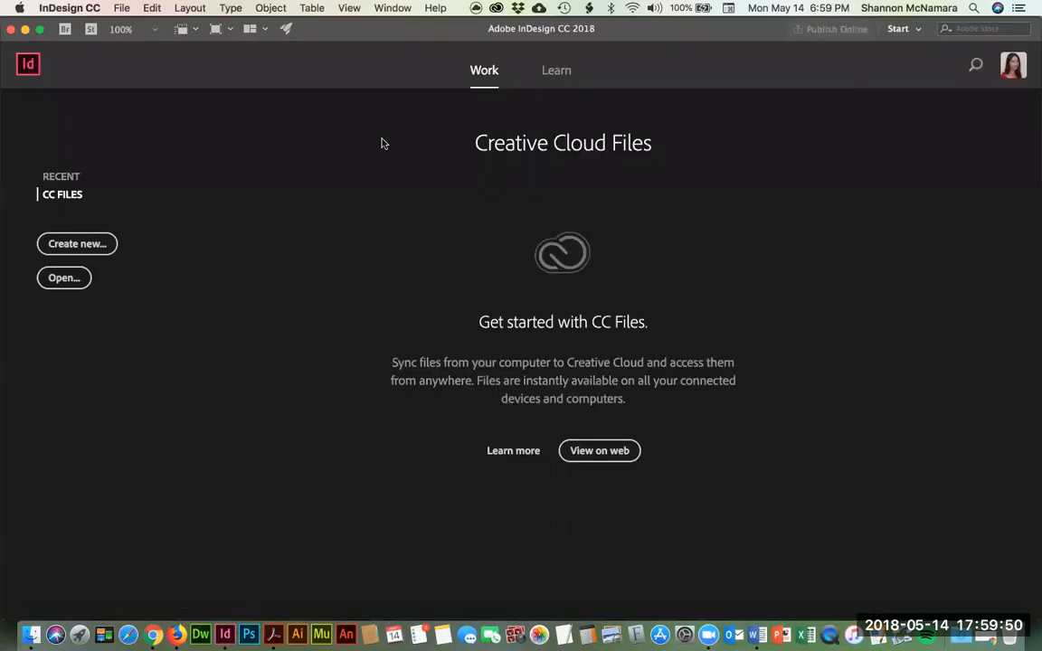
pyautogui.click(109, 242)
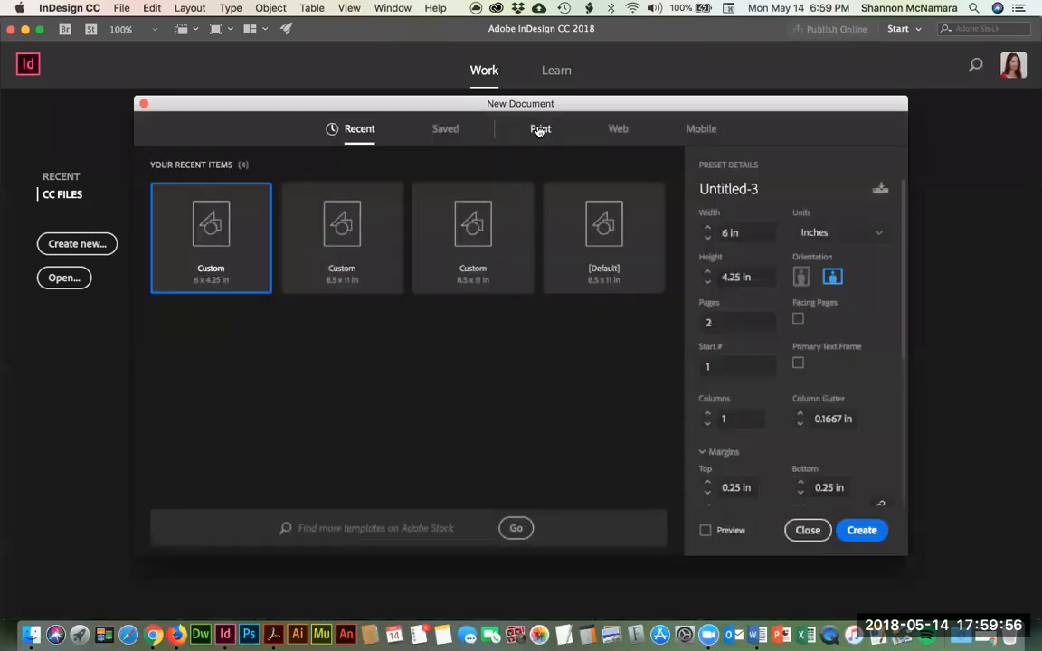
pyautogui.click(611, 217)
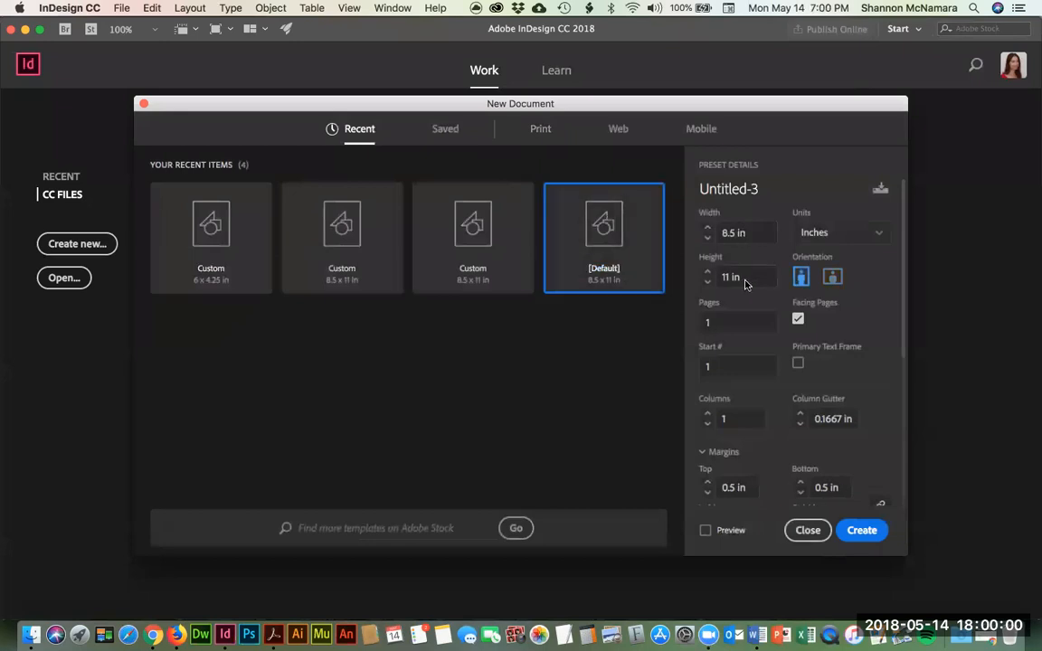
# Step: Check the margin requirements in Chrome, then unlink the new InDesign document's margins and set the bottom margin to 0.75 in
pyautogui.press('super+Tab')
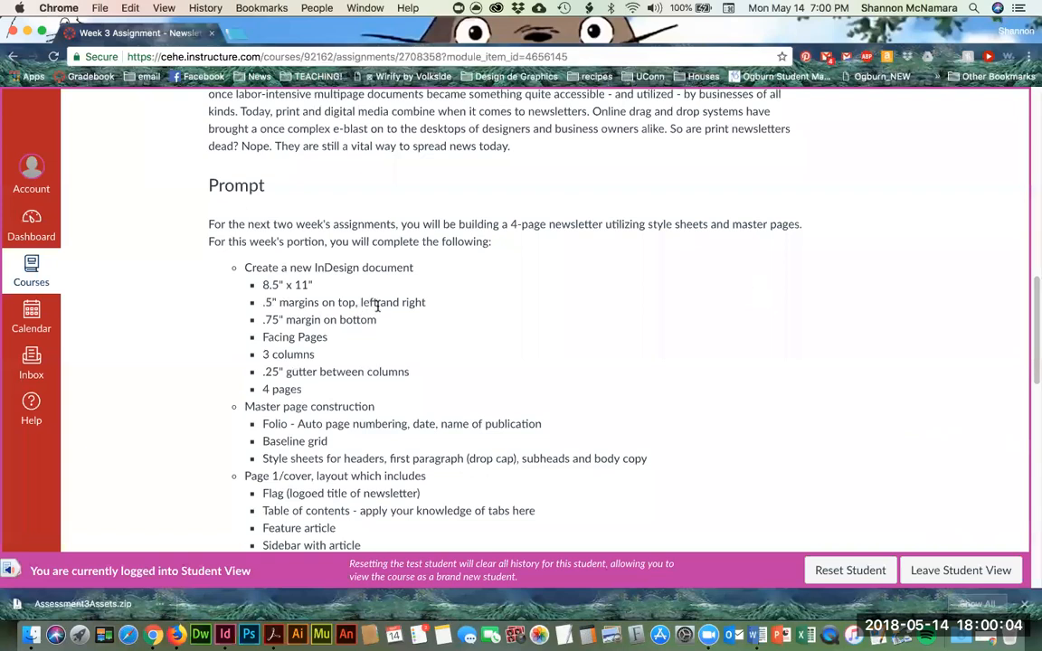
pyautogui.press('super+Tab')
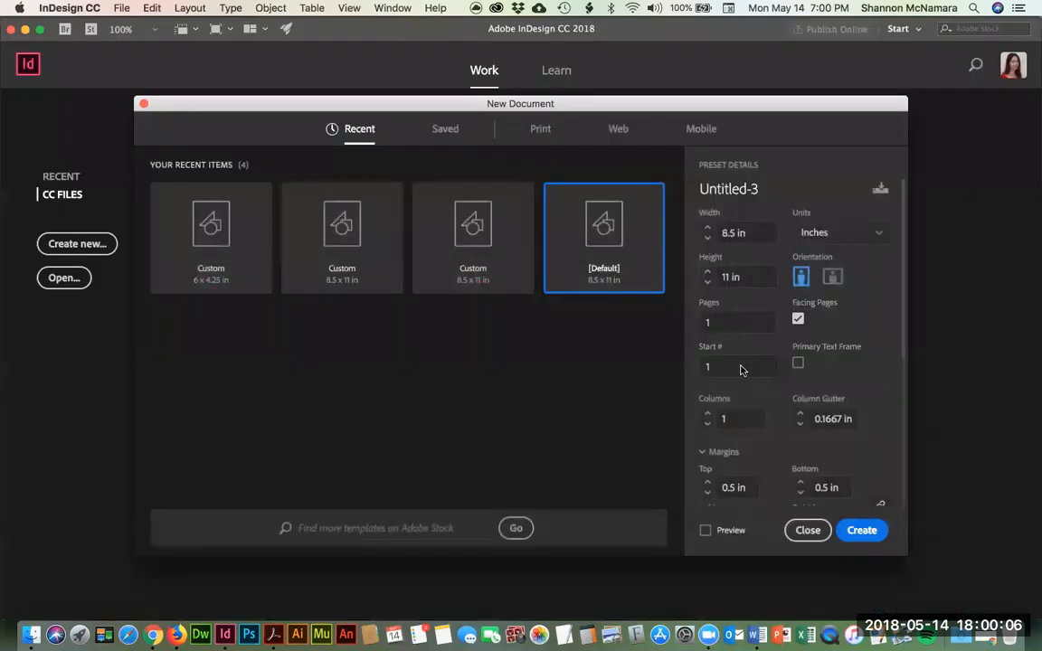
pyautogui.scroll(-2, 791, 418)
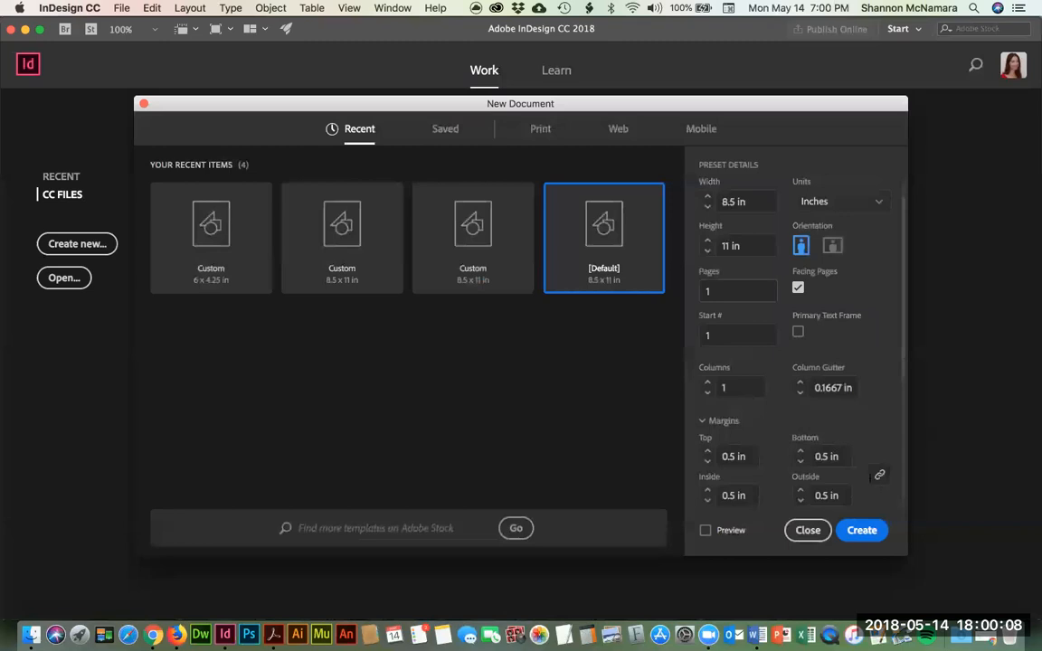
pyautogui.scroll(-3, 835, 374)
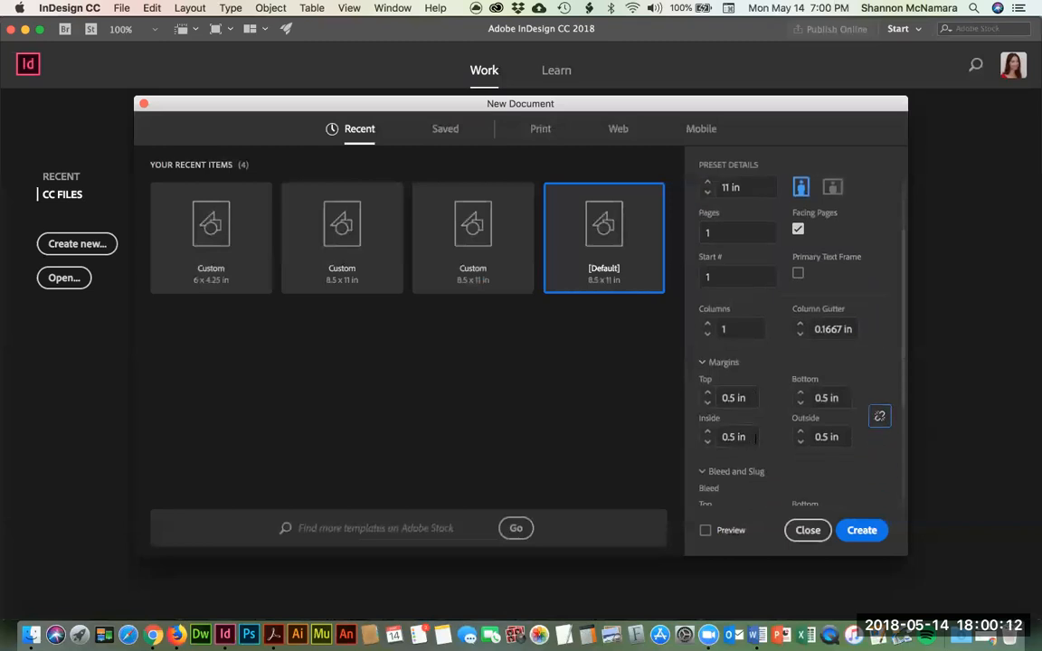
pyautogui.click(825, 397)
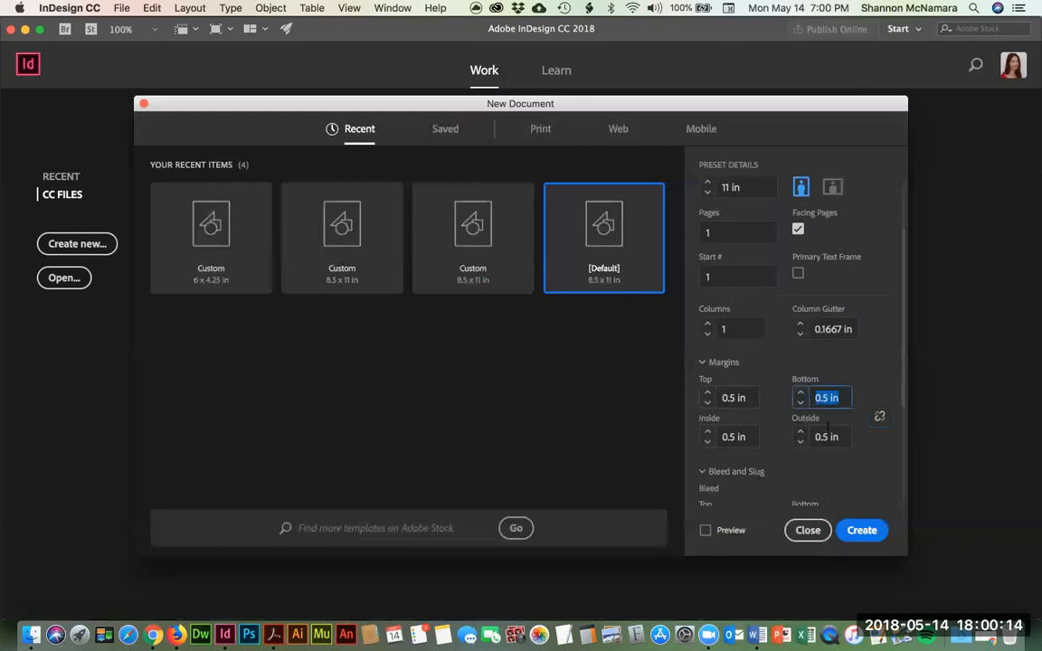
pyautogui.write('.75')
# Step: Check the page requirement in the Chrome assignment, then set the new InDesign document's page count to 4
pyautogui.press('super+Tab')
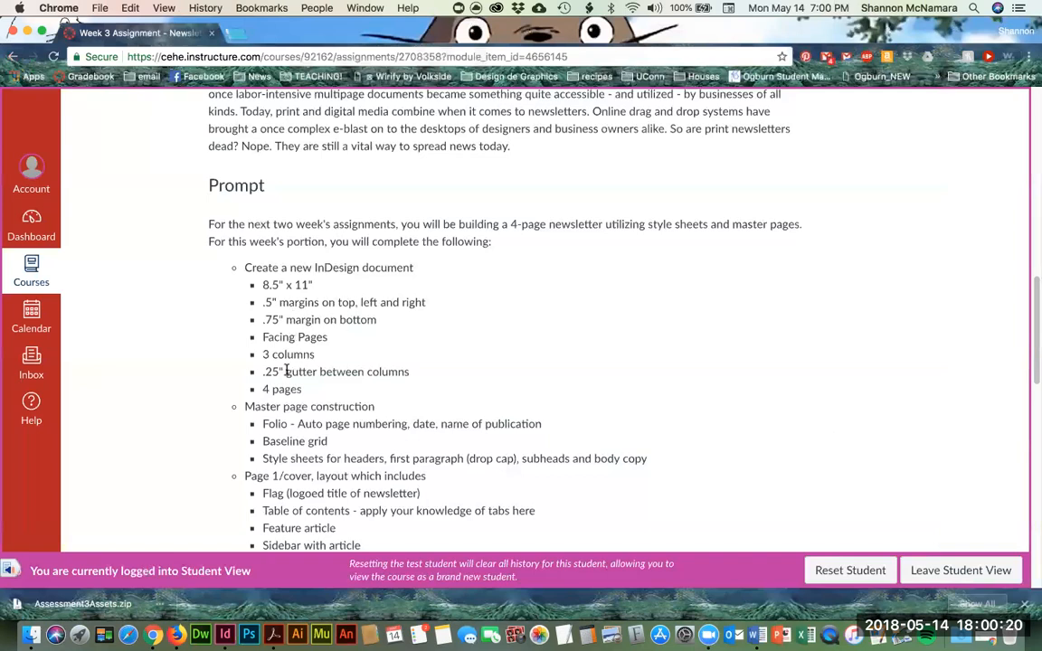
pyautogui.press('super+Tab')
pyautogui.click(715, 238)
pyautogui.write('4')
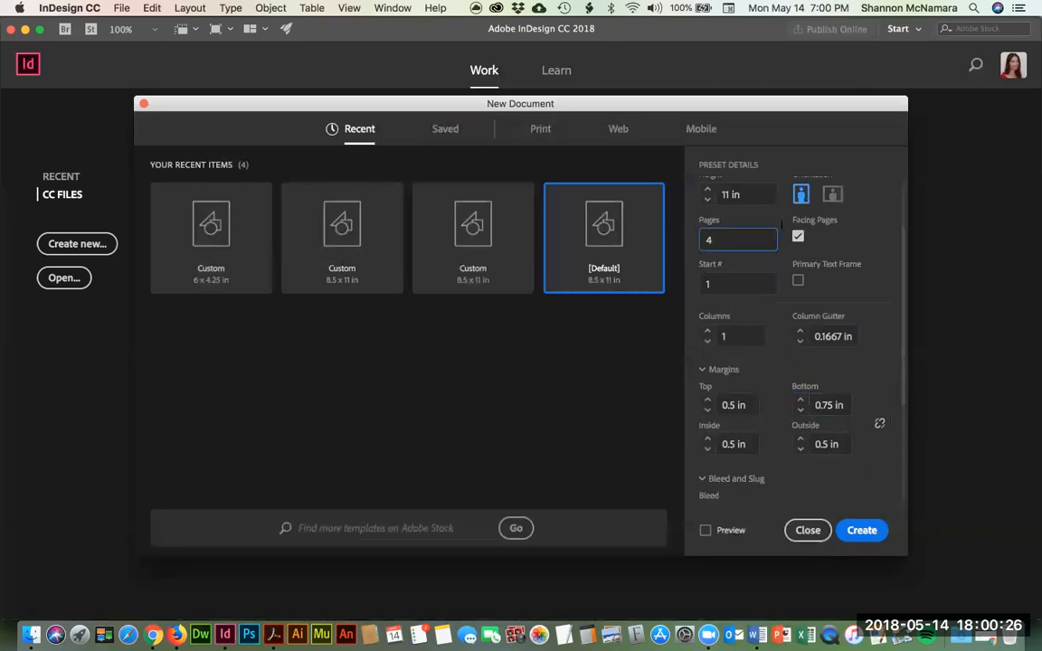
# Step: Check the column requirements in Chrome, then give the new InDesign document 3 columns with a 0.25 in column gutter
pyautogui.press('super+Tab')
pyautogui.press('super+Tab')
pyautogui.press('Tab')
pyautogui.press('Tab')
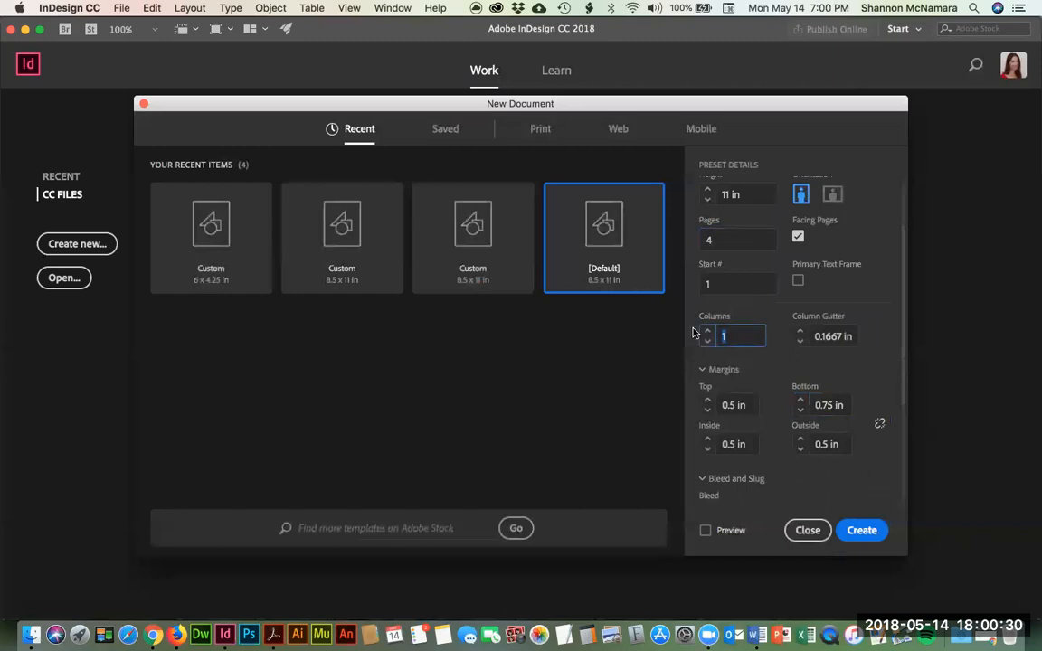
pyautogui.write('3')
pyautogui.press('super+Tab')
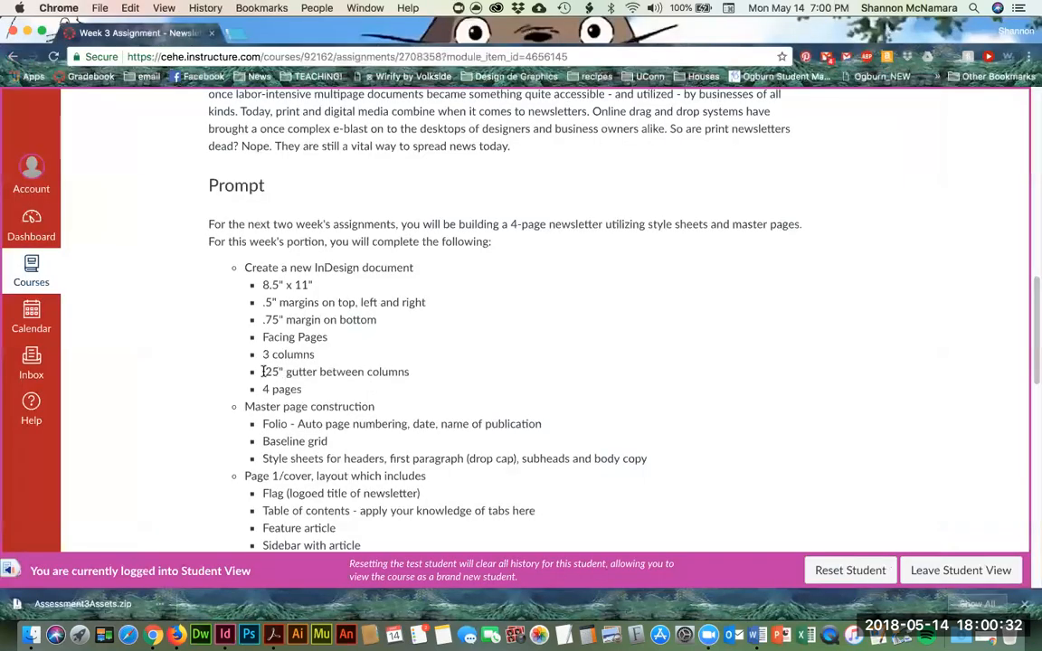
pyautogui.press('super+Tab')
pyautogui.moveTo(817, 336); pyautogui.dragTo(868, 342)
pyautogui.write('.2')
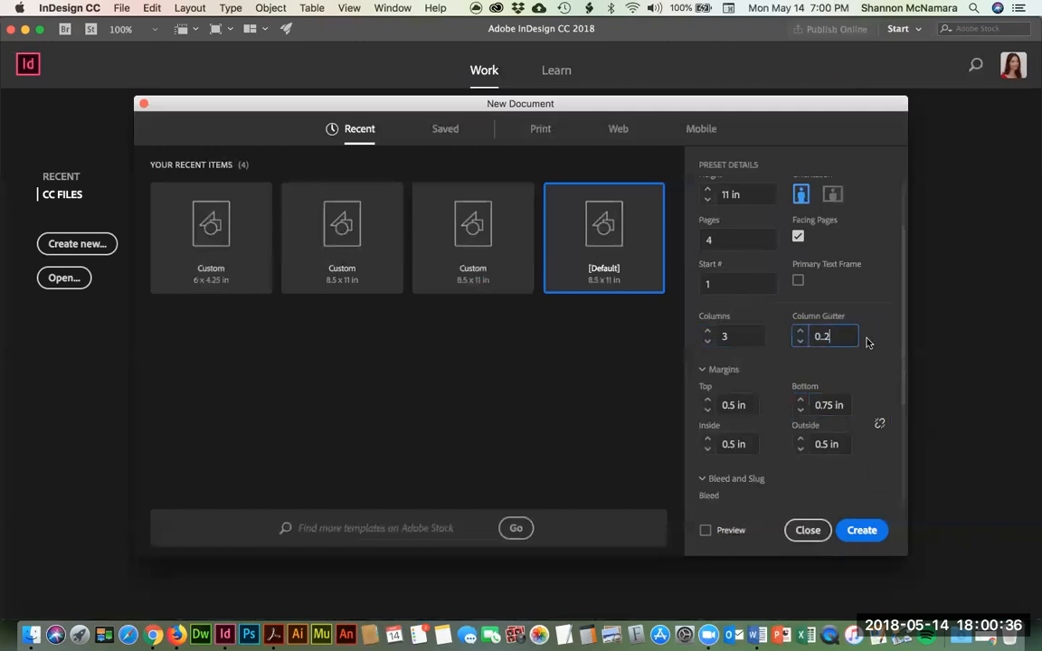
pyautogui.write('25')
# Step: Compare the settings with the assignment's specifications in Chrome once more, then create the document in InDesign
pyautogui.scroll(-4, 742, 462)
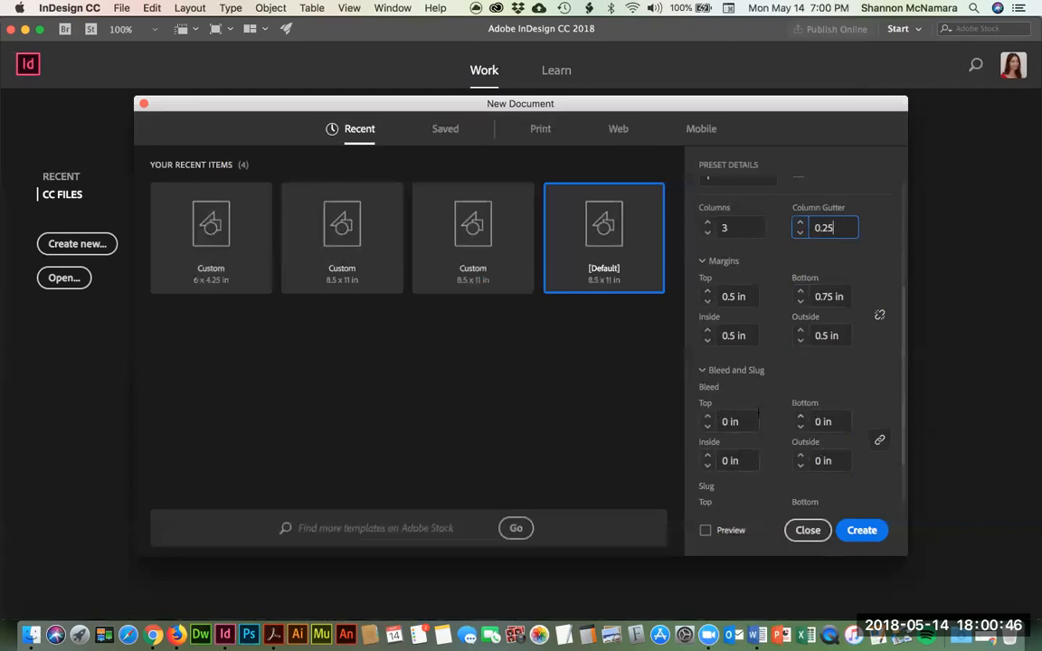
pyautogui.press('super+Tab')
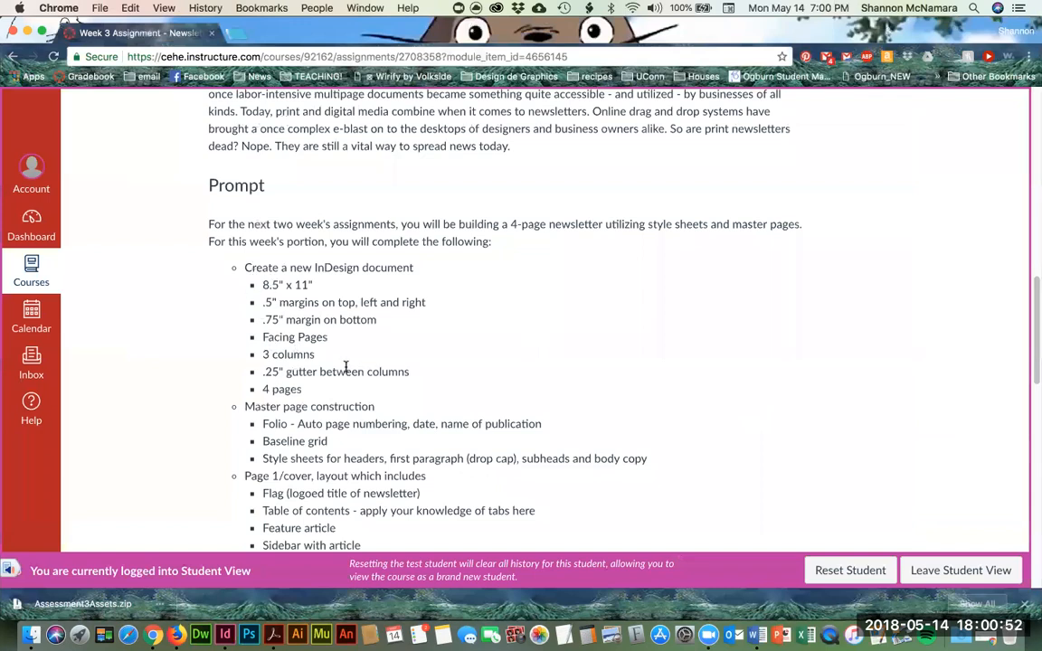
pyautogui.press('super+Tab')
pyautogui.click(864, 531)
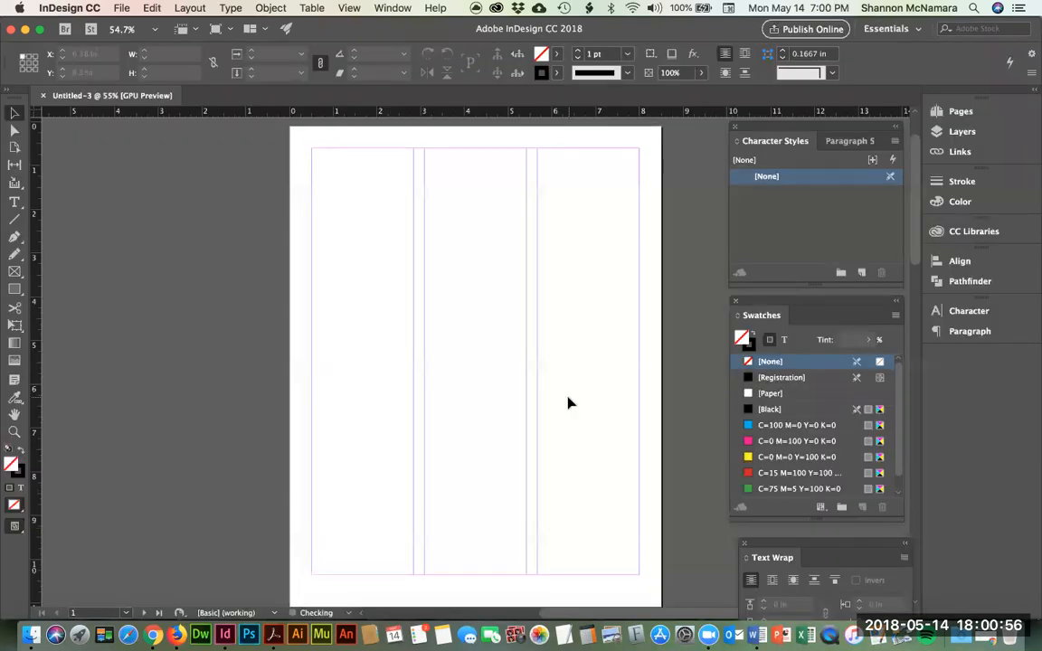
# Step: Look through all pages of the new document to check the columns, margins and facing-page spread
pyautogui.scroll(2, 570, 400)
pyautogui.scroll(-14, 571, 400)
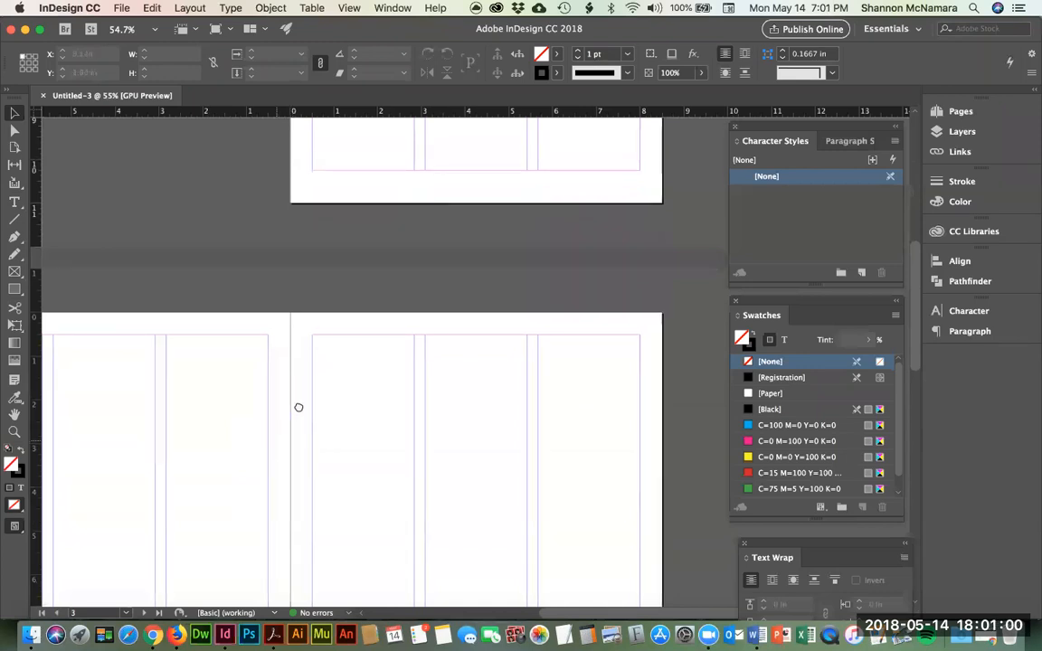
pyautogui.scroll(-6, 299, 407)
pyautogui.hscroll(-3, 299, 407)
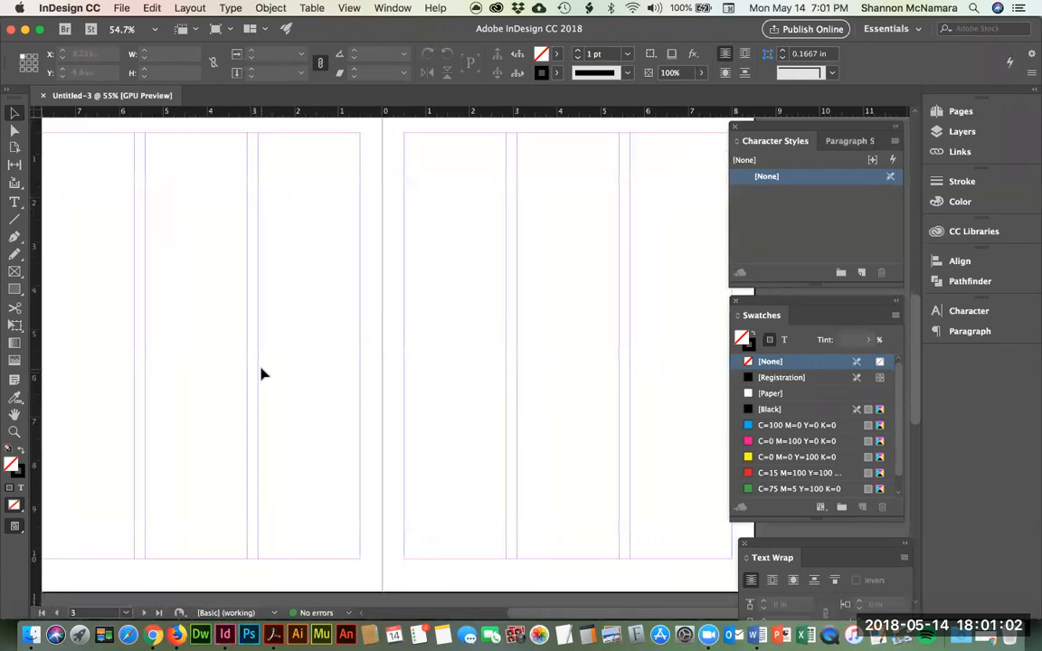
pyautogui.scroll(-10, 380, 389)
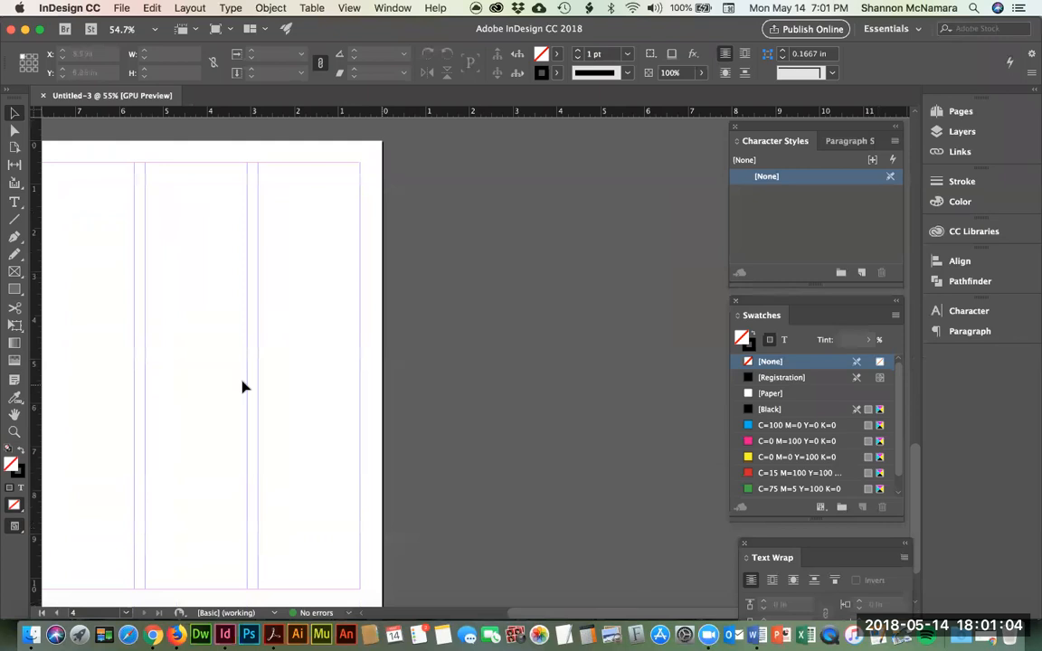
pyautogui.scroll(5, 495, 435)
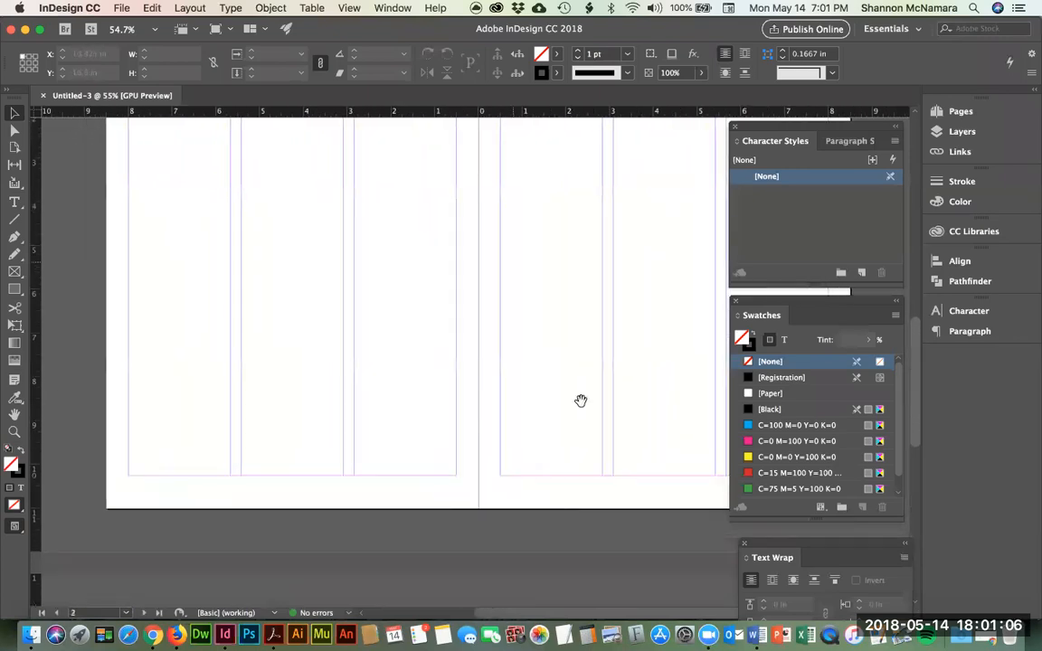
pyautogui.scroll(5, 450, 509)
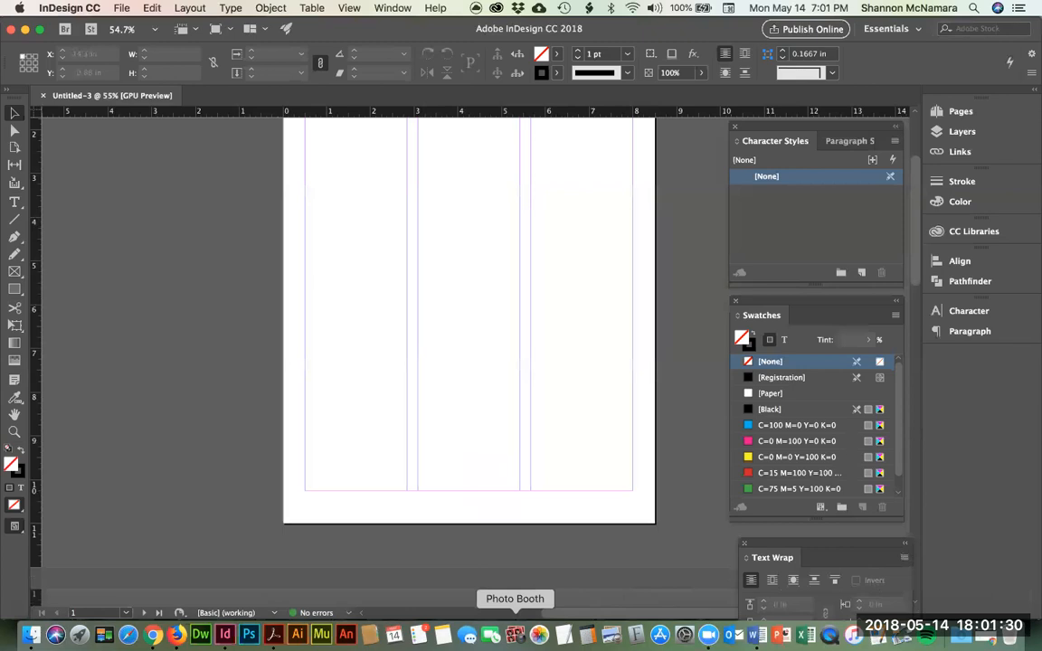
pyautogui.click(515, 633)
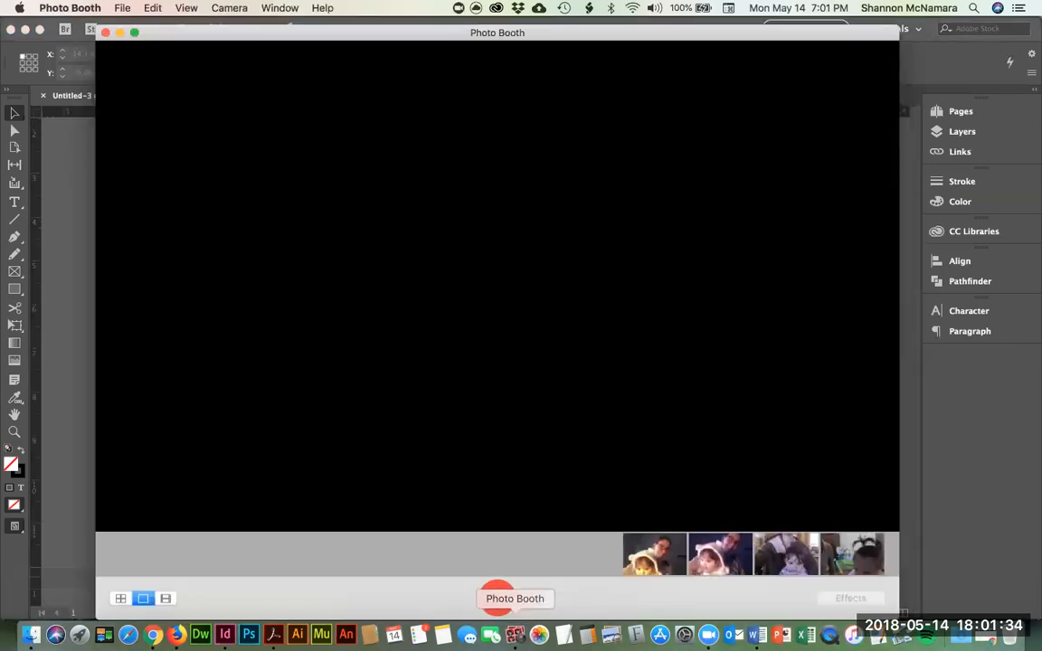
pyautogui.moveTo(589, 40); pyautogui.dragTo(593, 122)
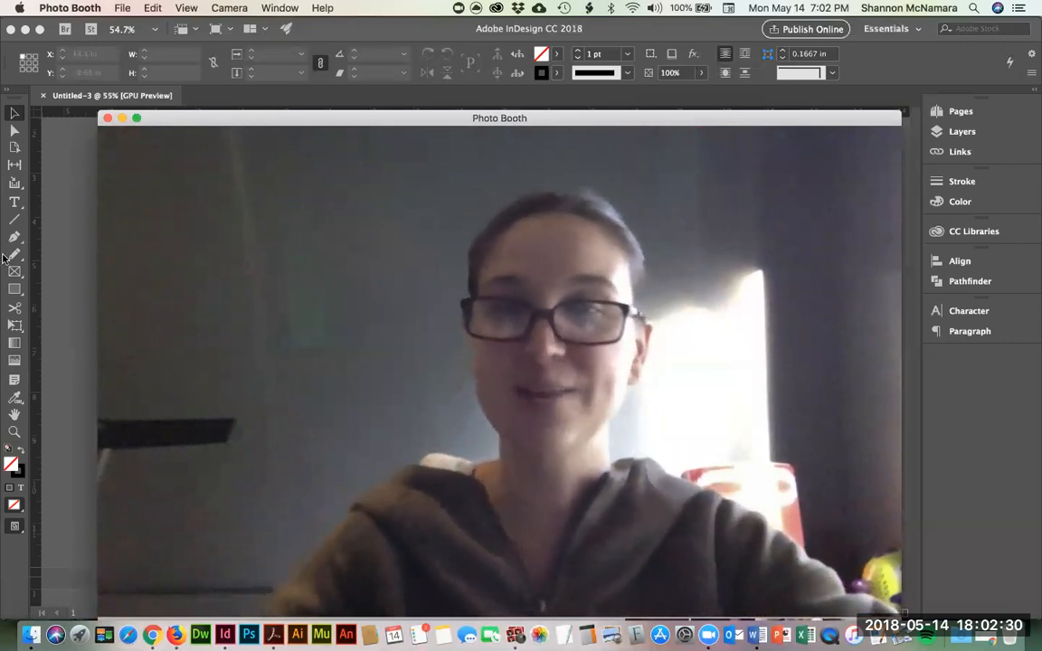
pyautogui.press('cmd+q')
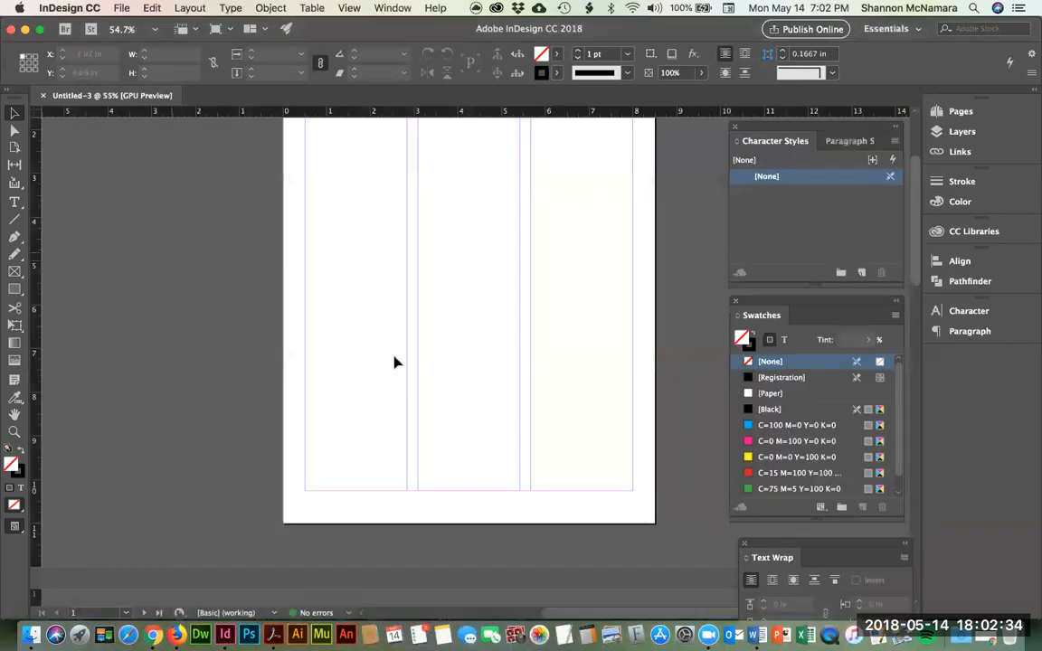
# Step: Switch to Finder and collapse the Student_Matters folder in the Assignment folder
pyautogui.scroll(2, 393, 360)
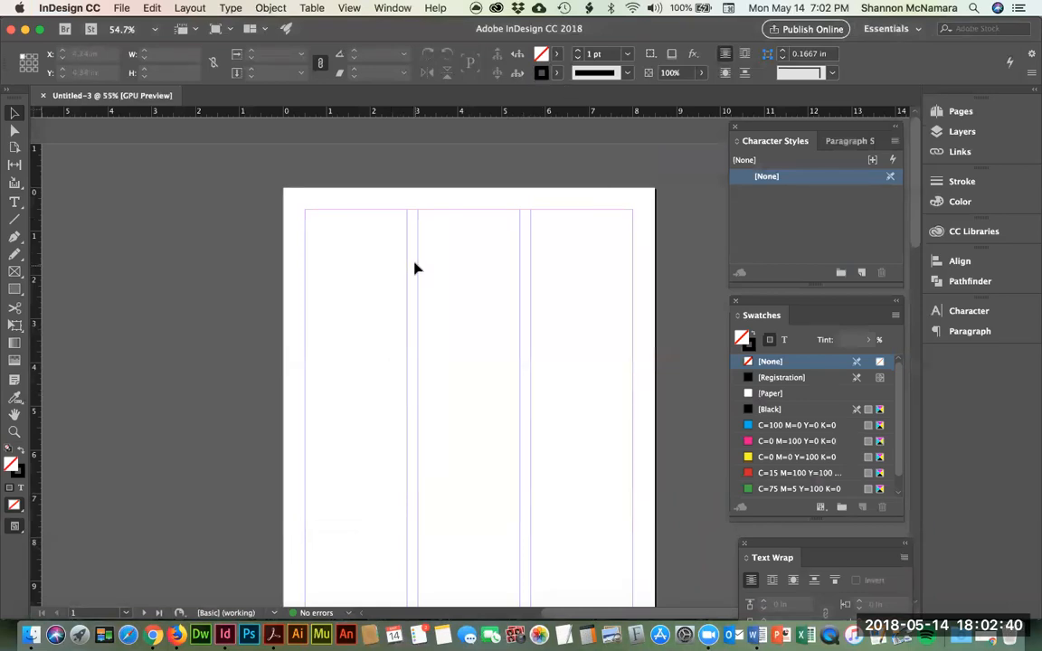
pyautogui.scroll(-2, 415, 268)
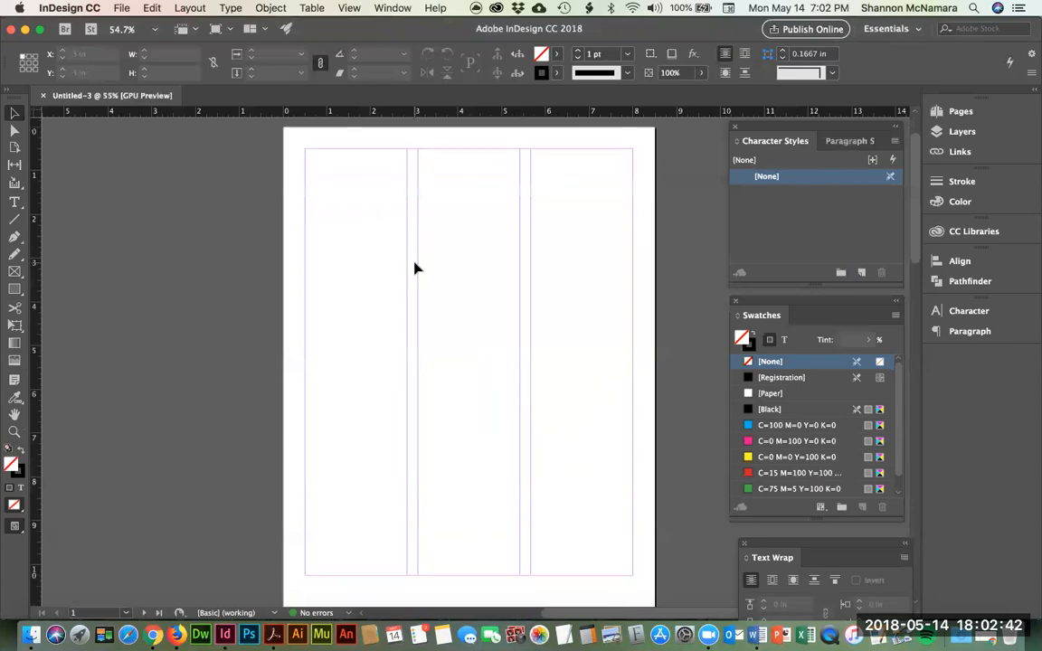
pyautogui.press('super+Tab')
pyautogui.press('super+Tab')
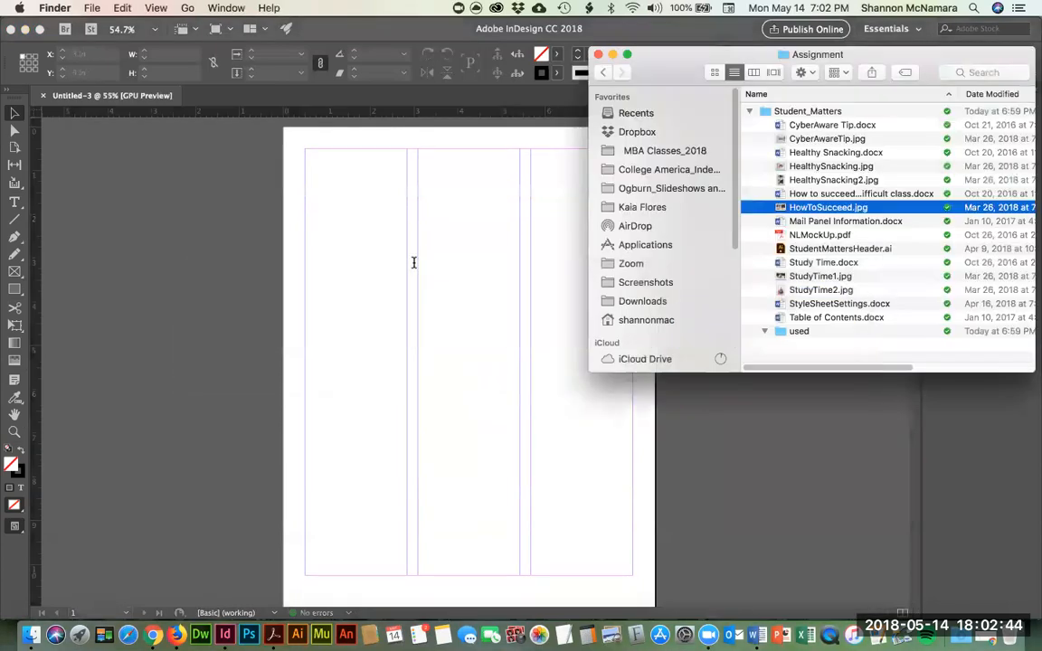
pyautogui.click(749, 111)
# Step: Switch to Chrome and review the Week 3 newsletter assignment's requirements, supplied assets list and submission details
pyautogui.press('super+Tab')
pyautogui.press('super+Tab')
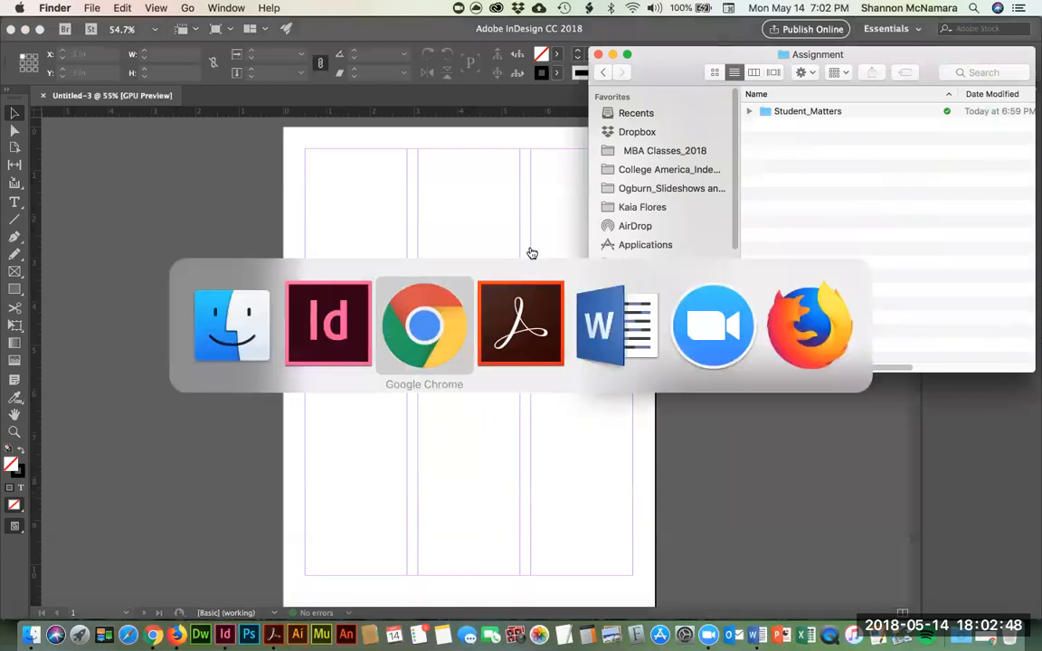
pyautogui.scroll(-3, 384, 403)
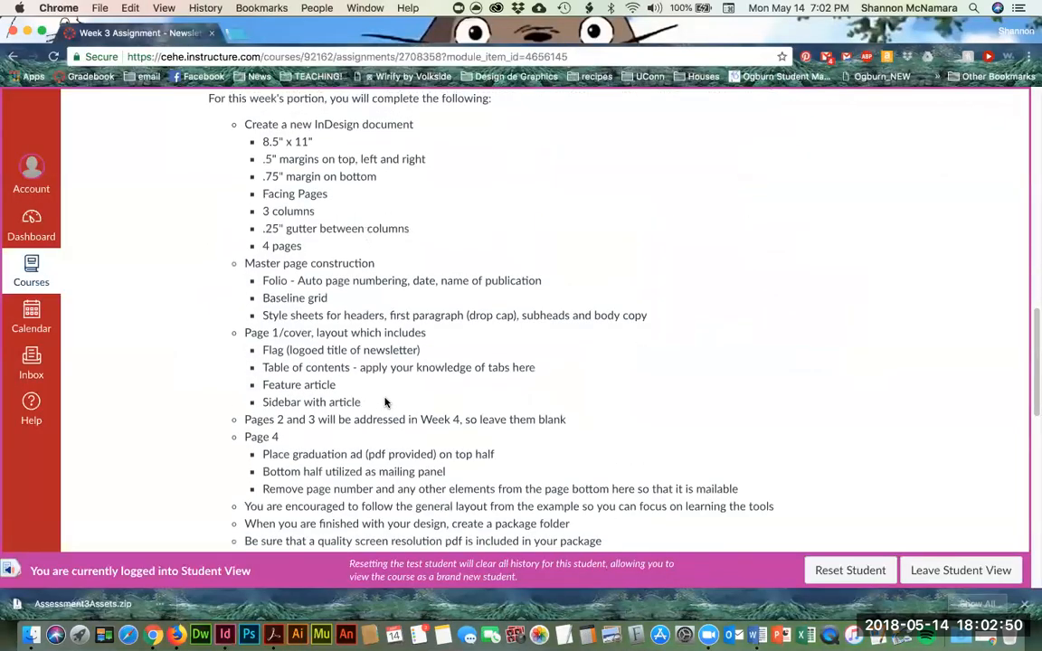
pyautogui.scroll(-2, 390, 419)
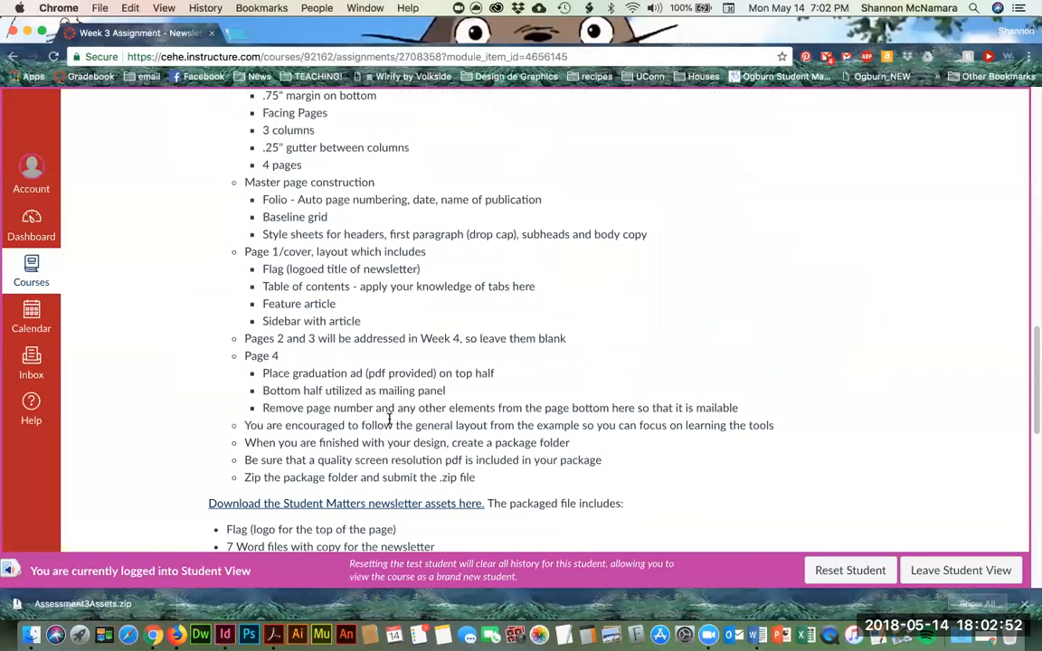
pyautogui.scroll(-3, 390, 419)
pyautogui.scroll(-3, 390, 424)
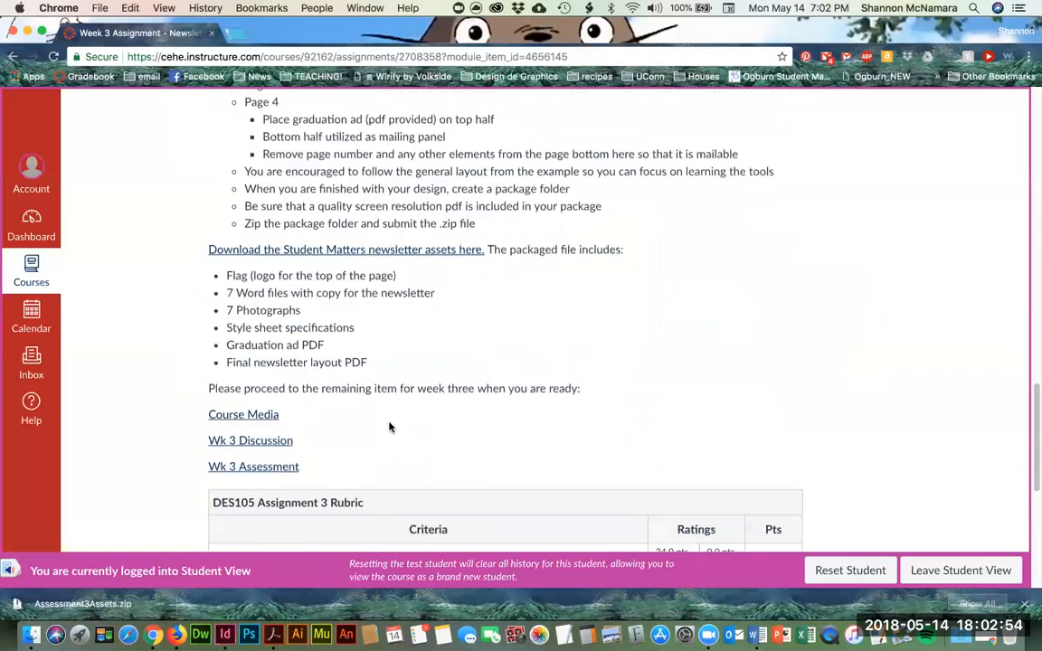
pyautogui.scroll(3, 390, 425)
pyautogui.scroll(4, 389, 426)
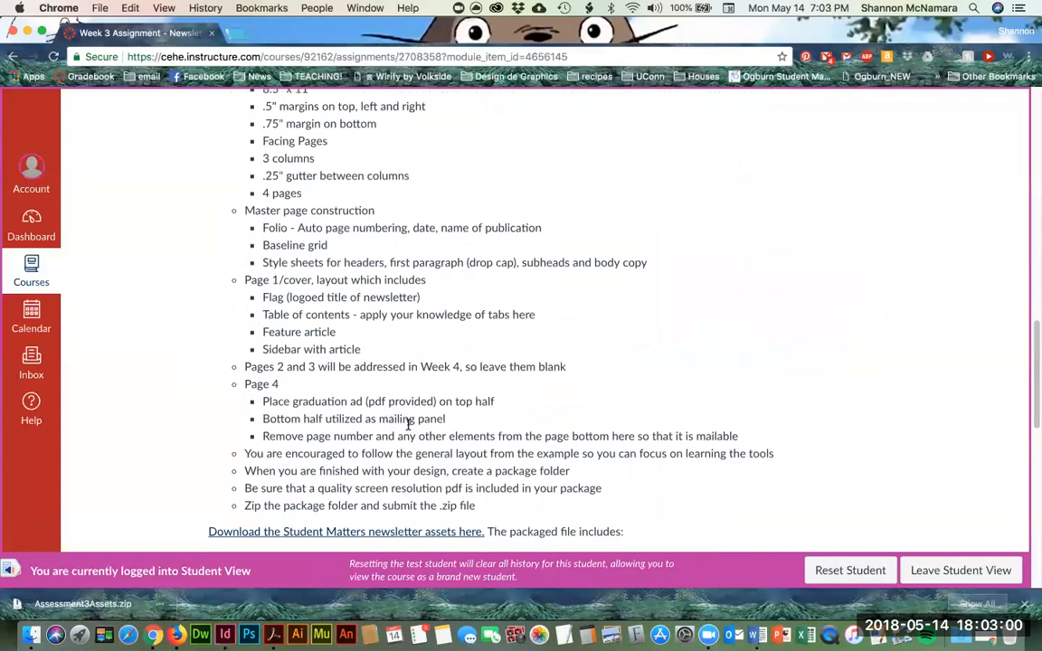
pyautogui.scroll(10, 684, 378)
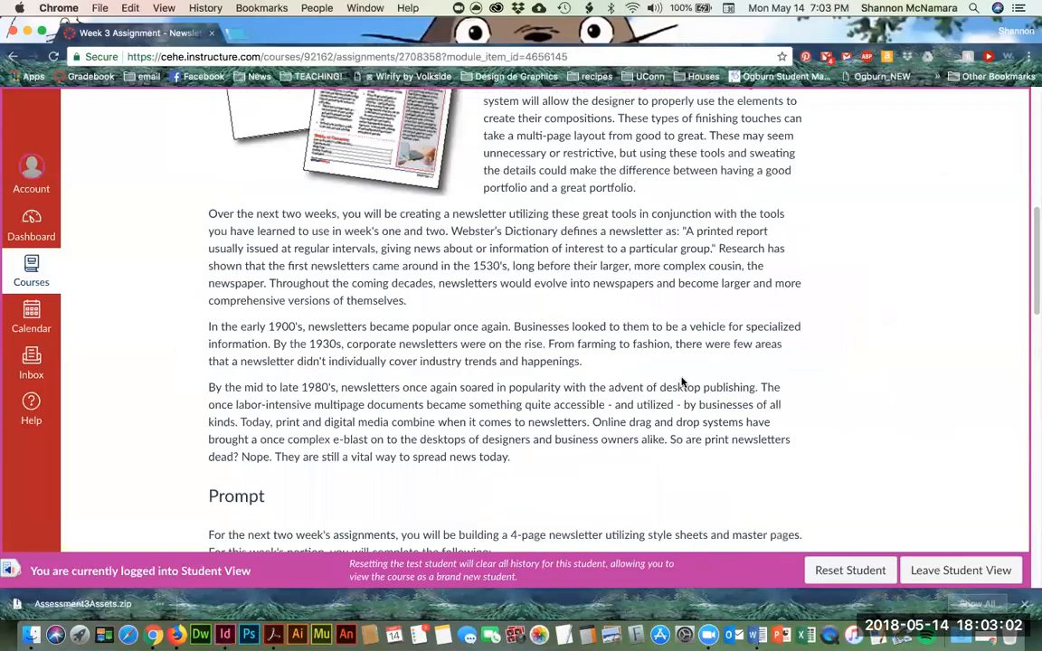
pyautogui.scroll(10, 683, 379)
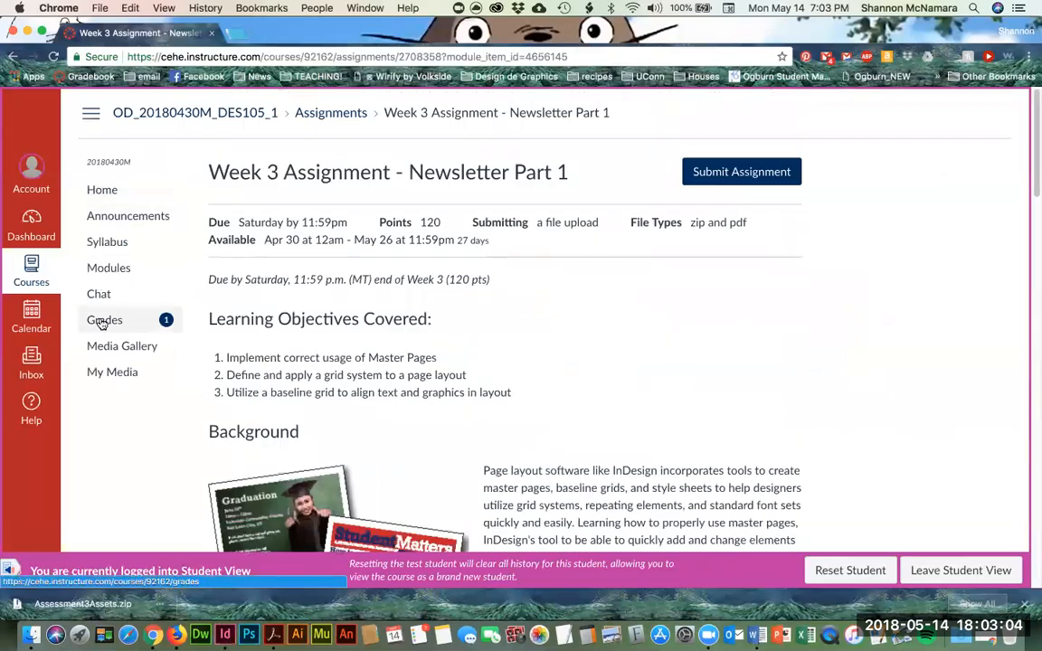
# Step: Switch to InDesign and start Save As, reusing the existing assessment document's file name and choosing the Week 3 Assignment folder as the location
pyautogui.press('super+Tab')
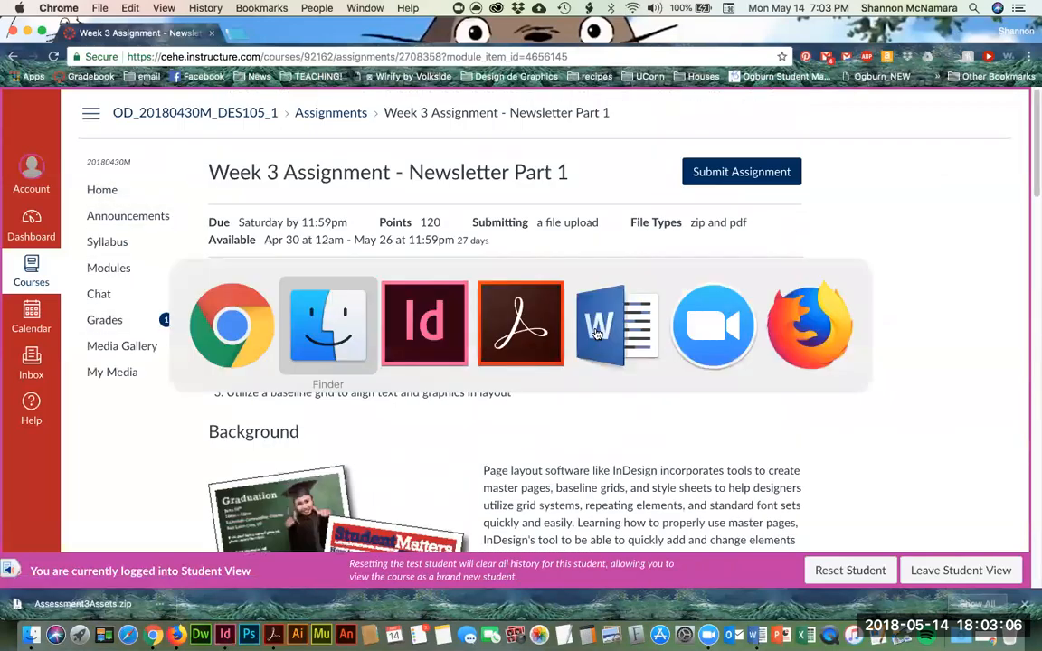
pyautogui.press('super+Tab')
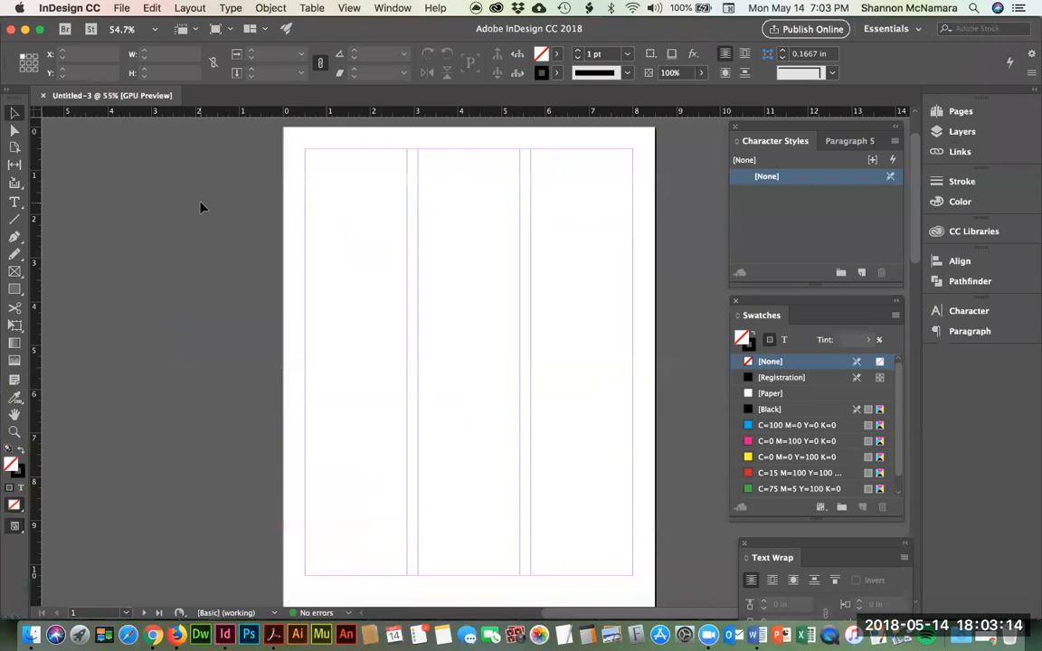
pyautogui.click(118, 7)
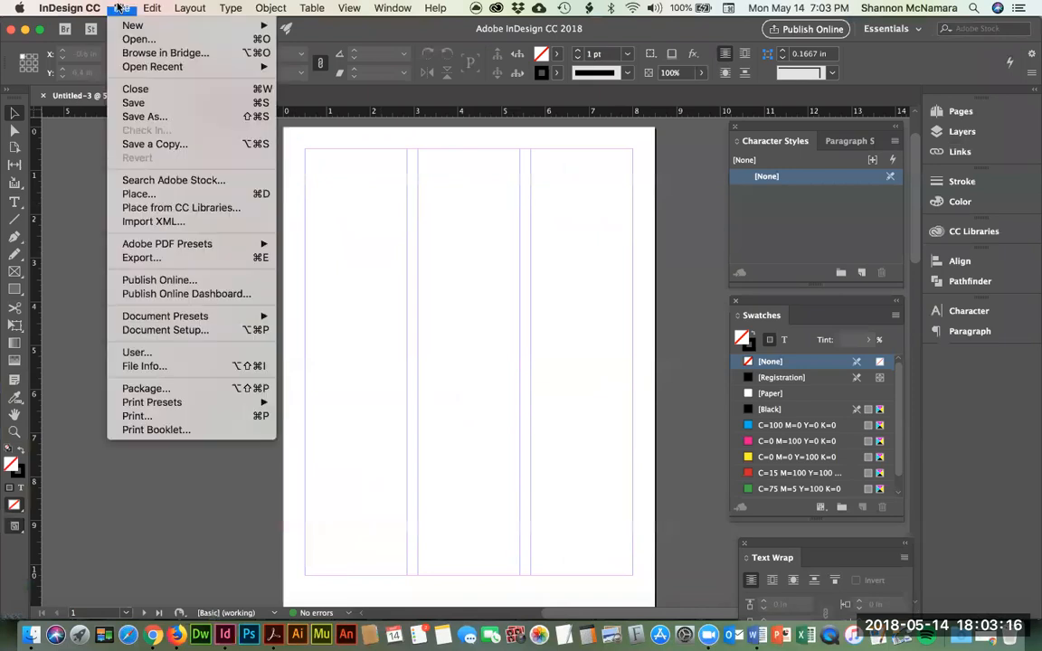
pyautogui.click(154, 113)
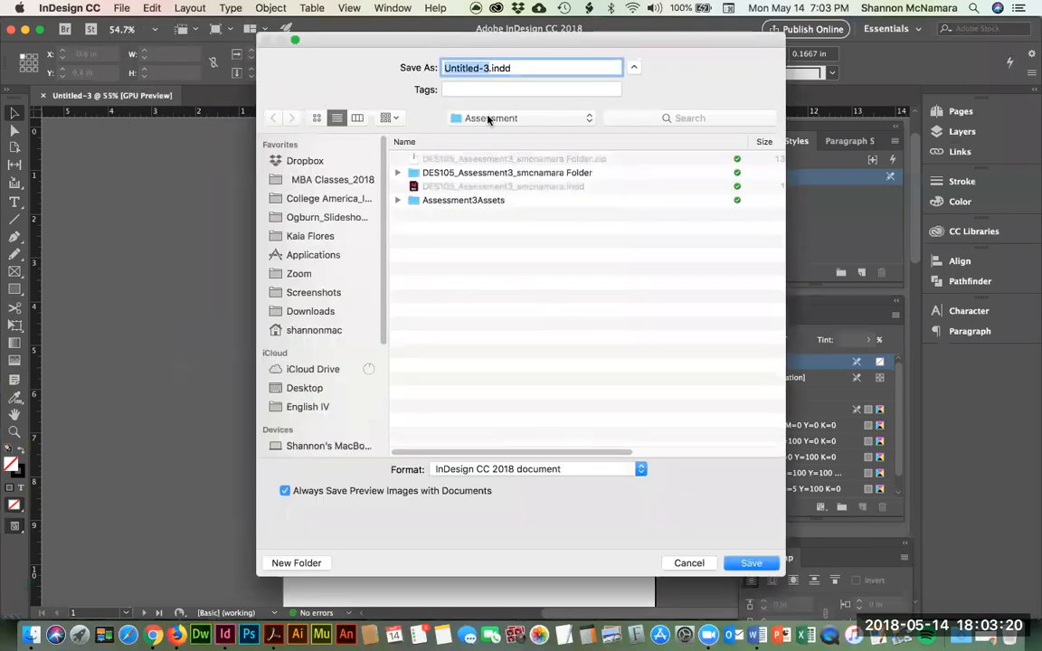
pyautogui.click(493, 187)
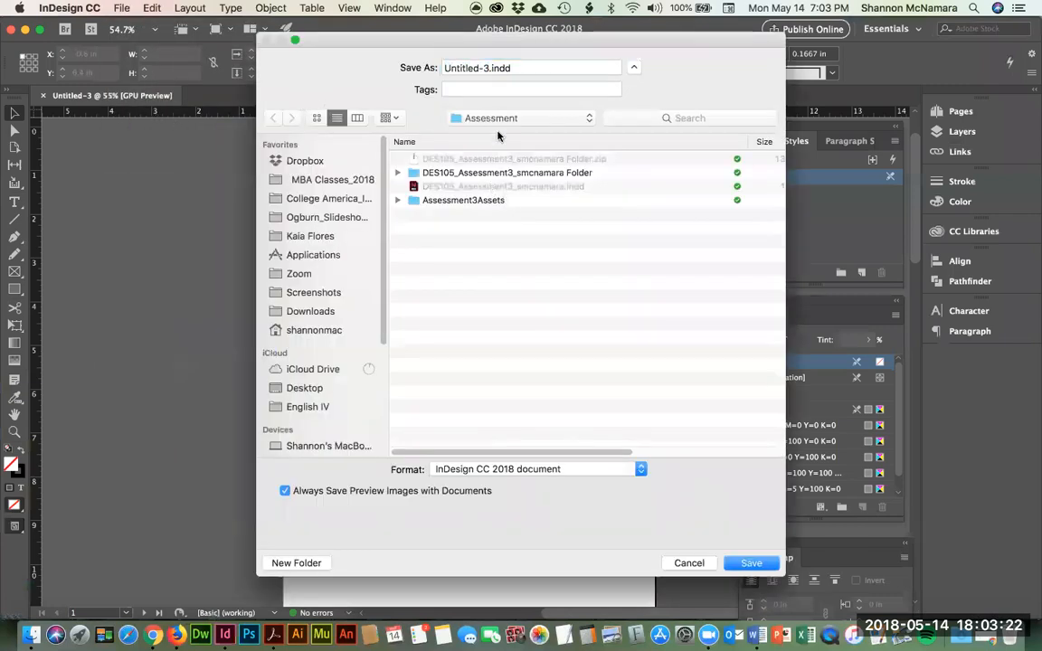
pyautogui.click(495, 118)
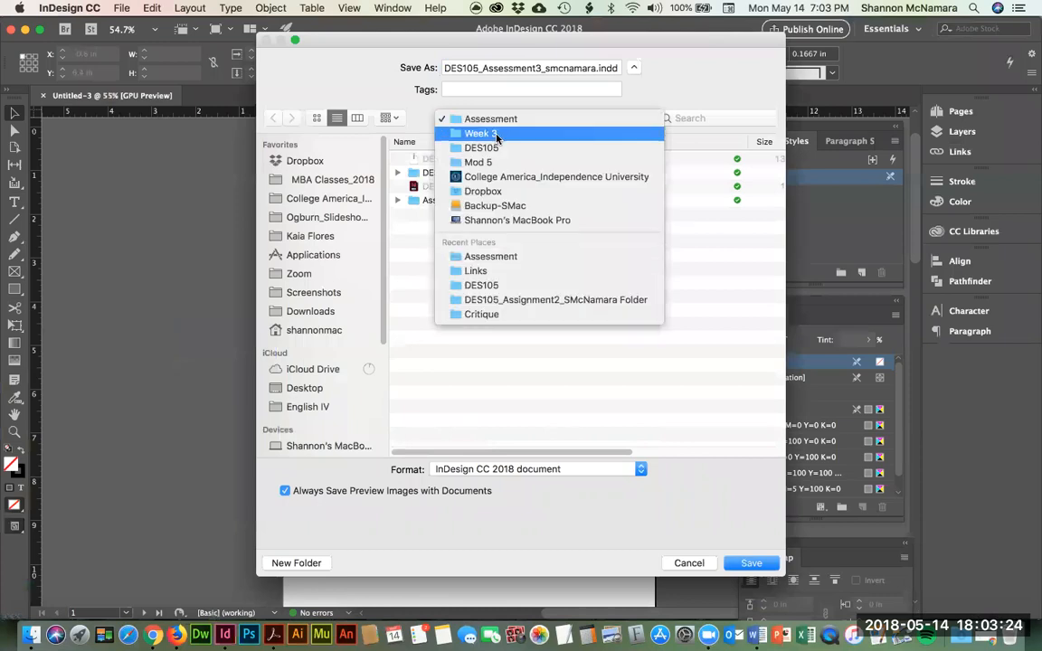
pyautogui.click(495, 134)
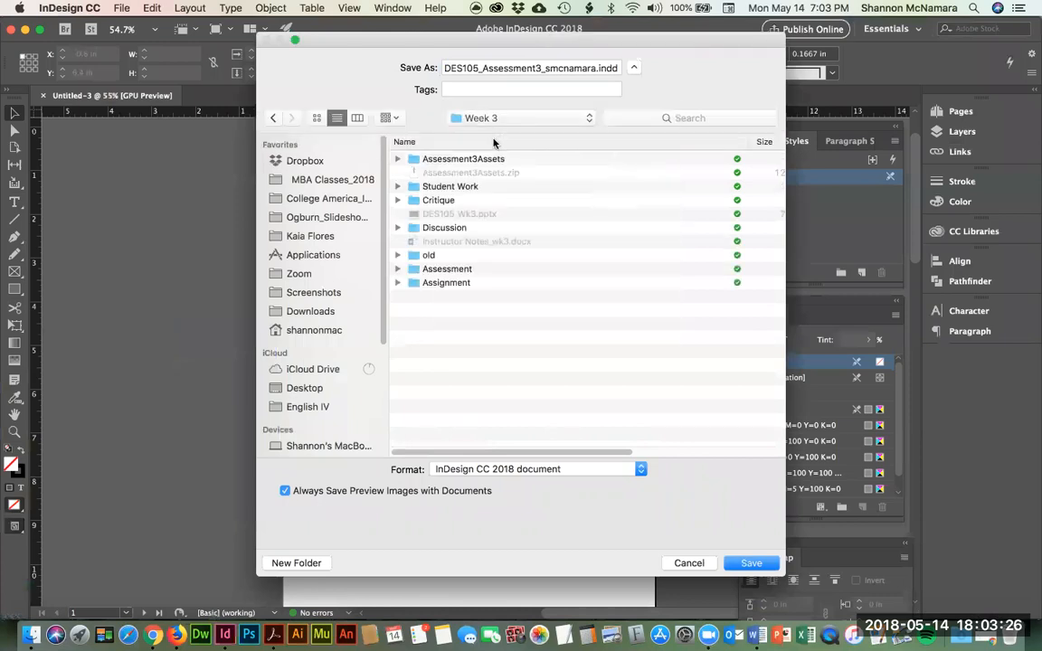
pyautogui.doubleClick(442, 284)
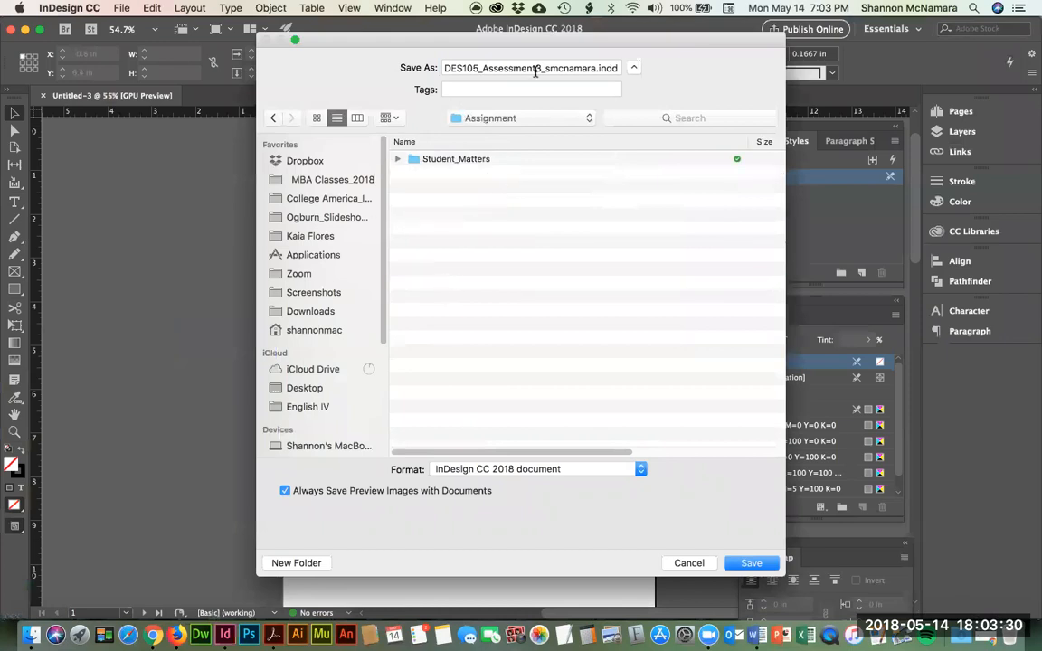
# Step: Change Assessment3 in the file name to Assignment3-4, keeping the DES105 prefix and the author's name suffix, and save the document
pyautogui.click(498, 68)
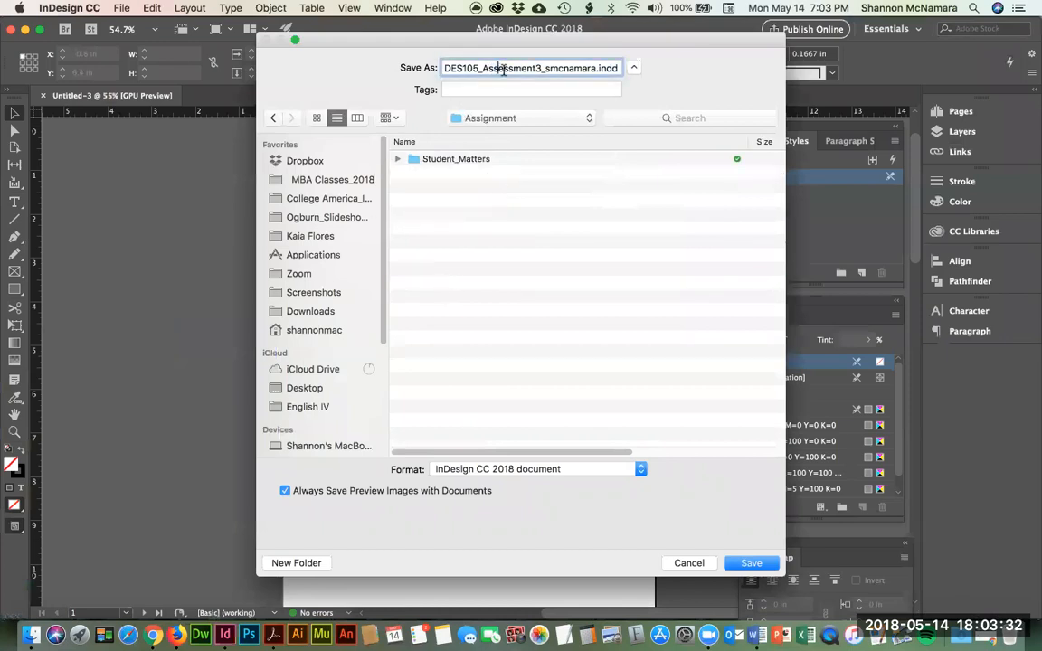
pyautogui.moveTo(482, 68); pyautogui.dragTo(536, 68)
pyautogui.write('ignment')
pyautogui.press('Right')
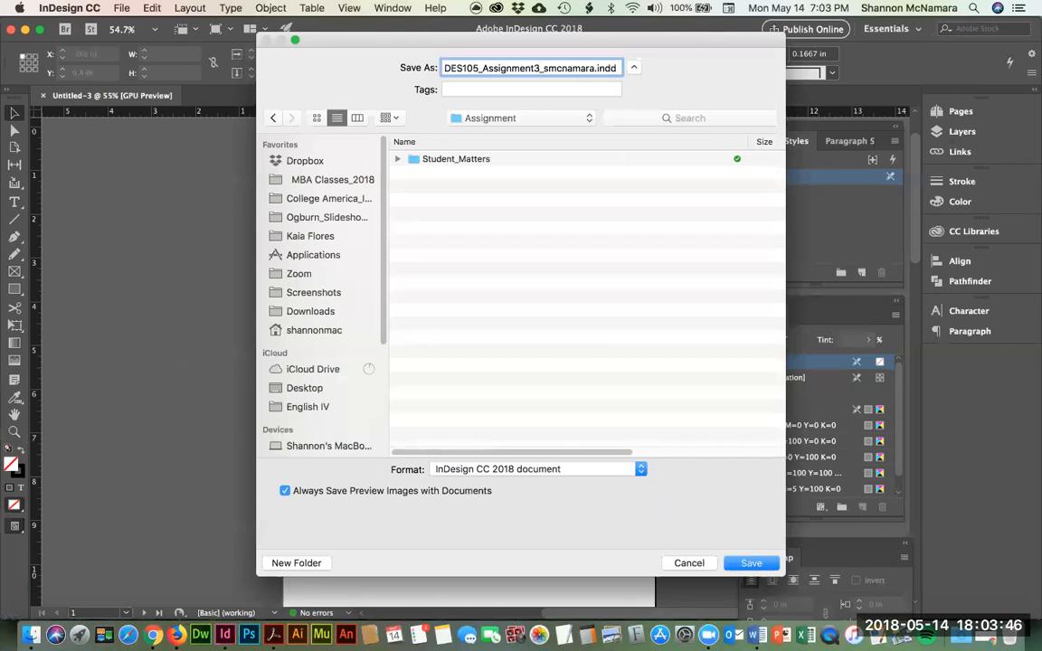
pyautogui.write('-4')
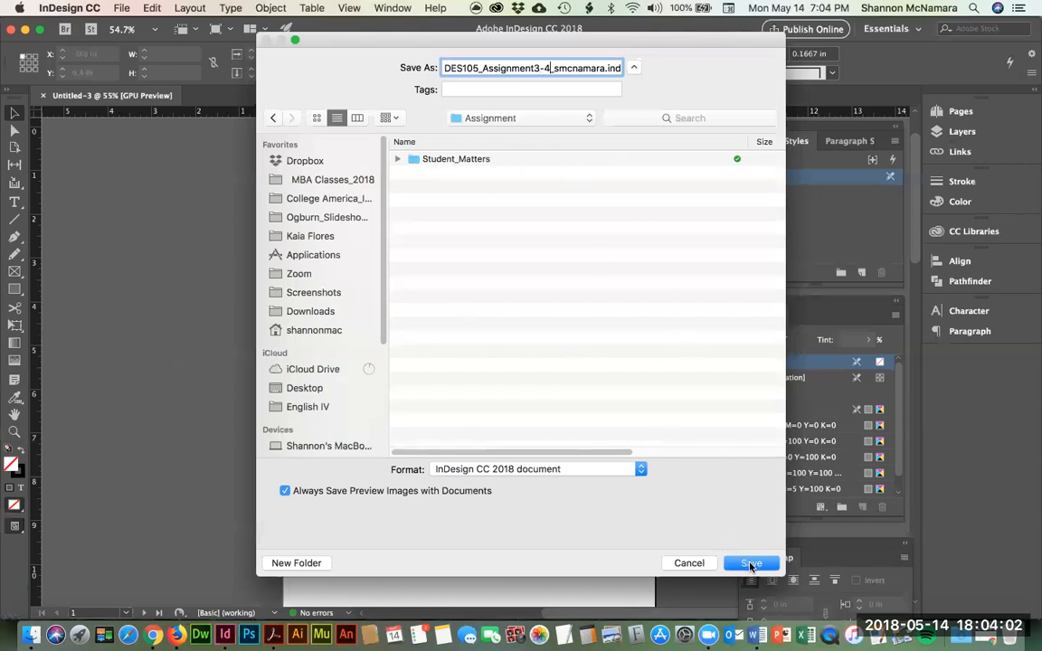
pyautogui.press('Return')
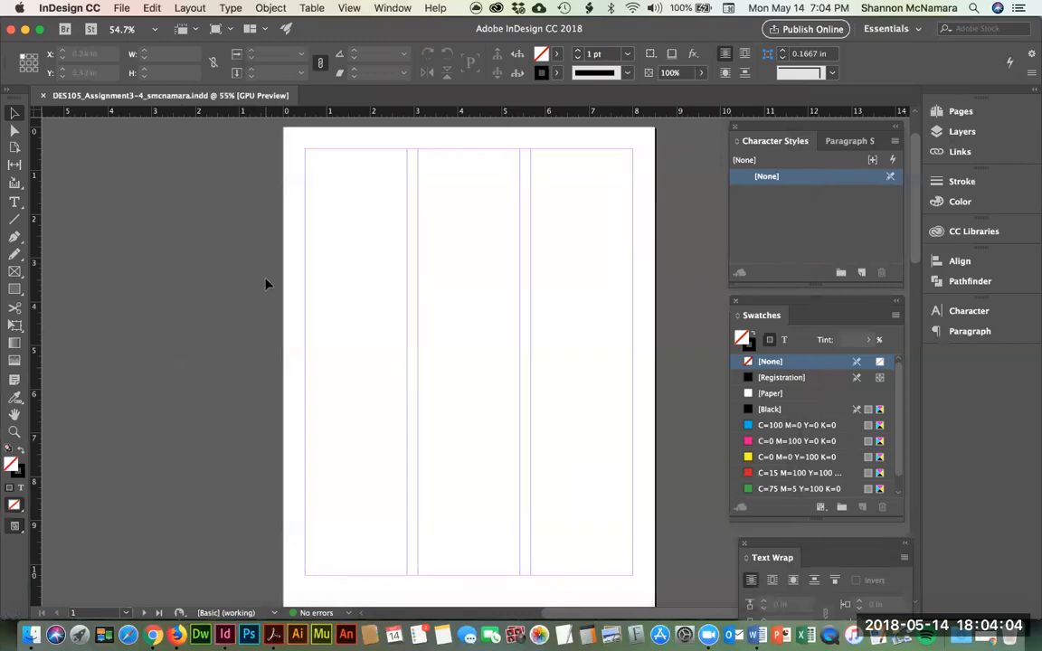
# Step: Switch to Finder, go into the Student_Matters folder and open StyleSheetSettings.docx in Word
pyautogui.press('super+Tab')
pyautogui.press('super+Tab')
pyautogui.click(820, 140)
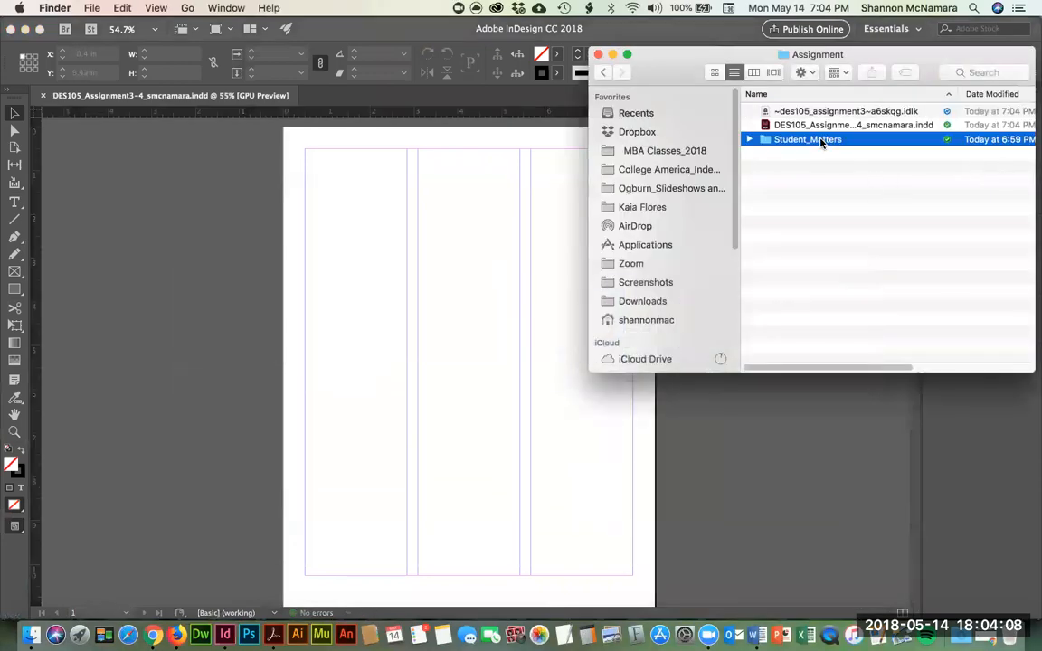
pyautogui.doubleClick(821, 141)
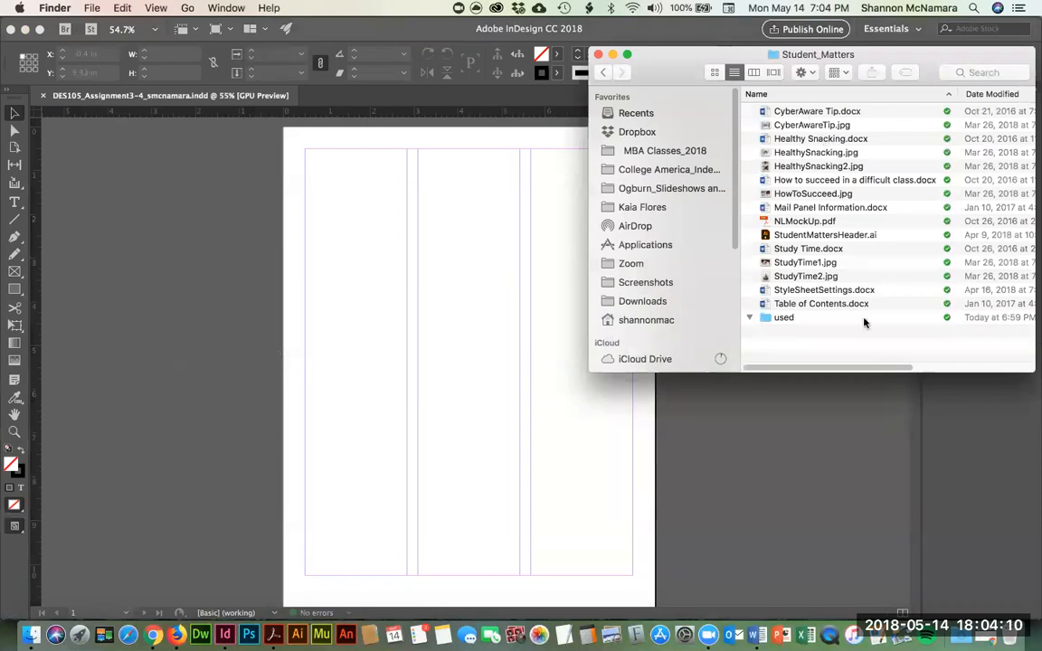
pyautogui.click(813, 290)
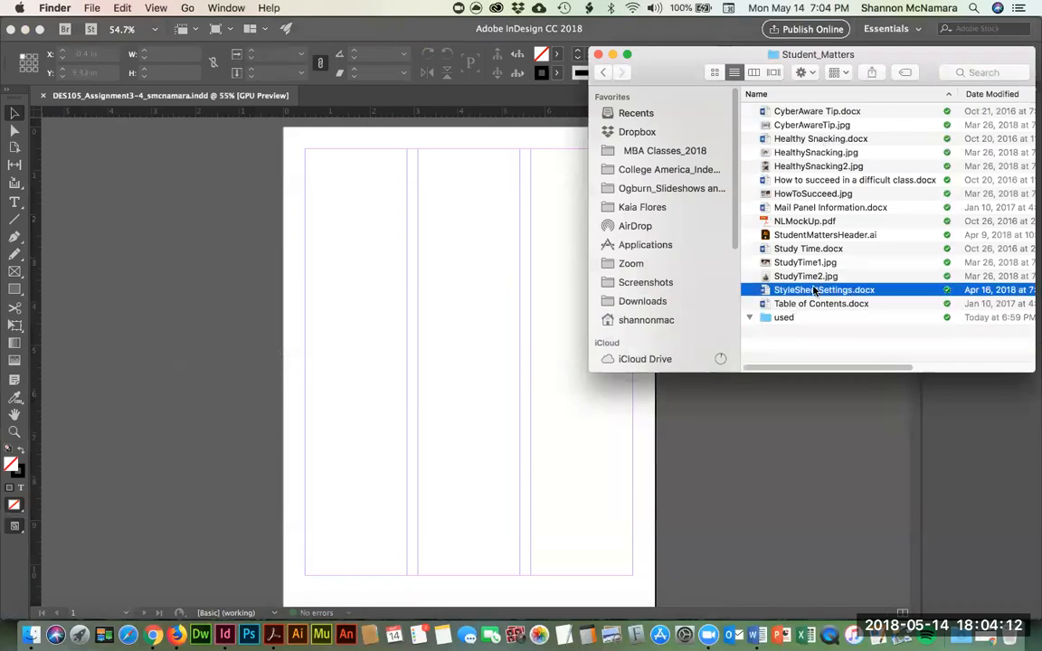
pyautogui.doubleClick(813, 289)
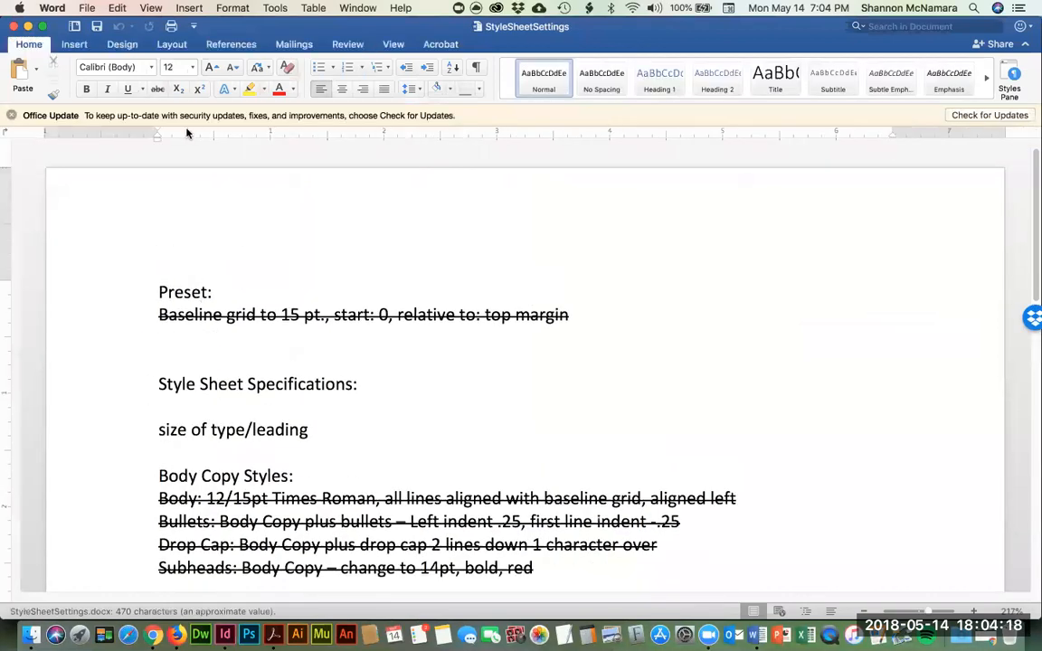
# Step: Remove the strikethrough formatting from all text in the StyleSheetSettings document
pyautogui.click(156, 90)
pyautogui.click(157, 91)
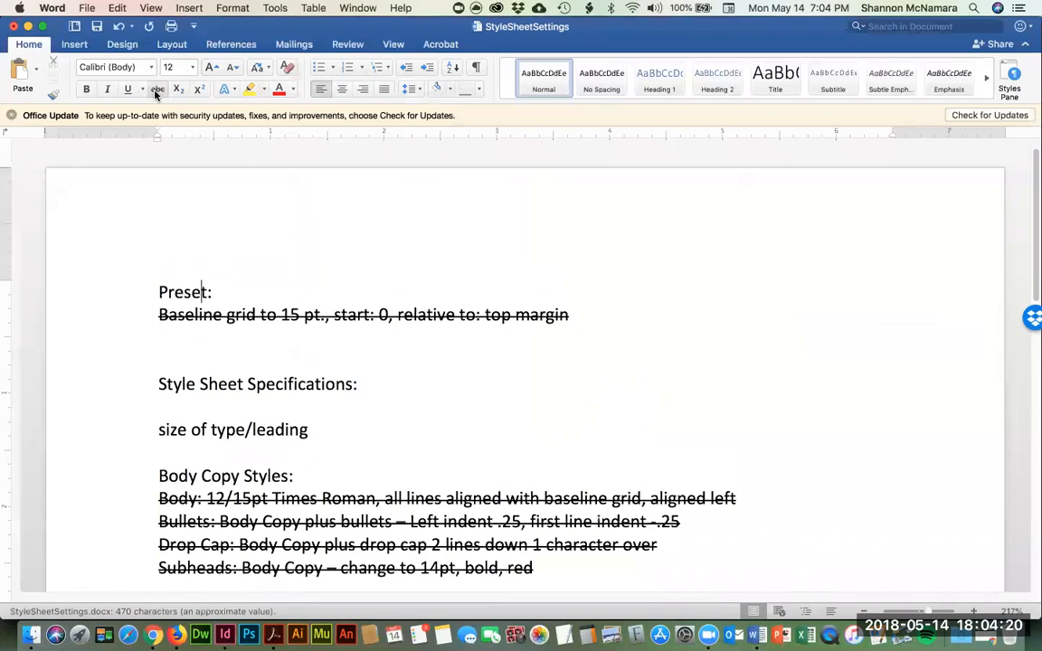
pyautogui.press('super+a')
pyautogui.click(158, 90)
pyautogui.click(158, 90)
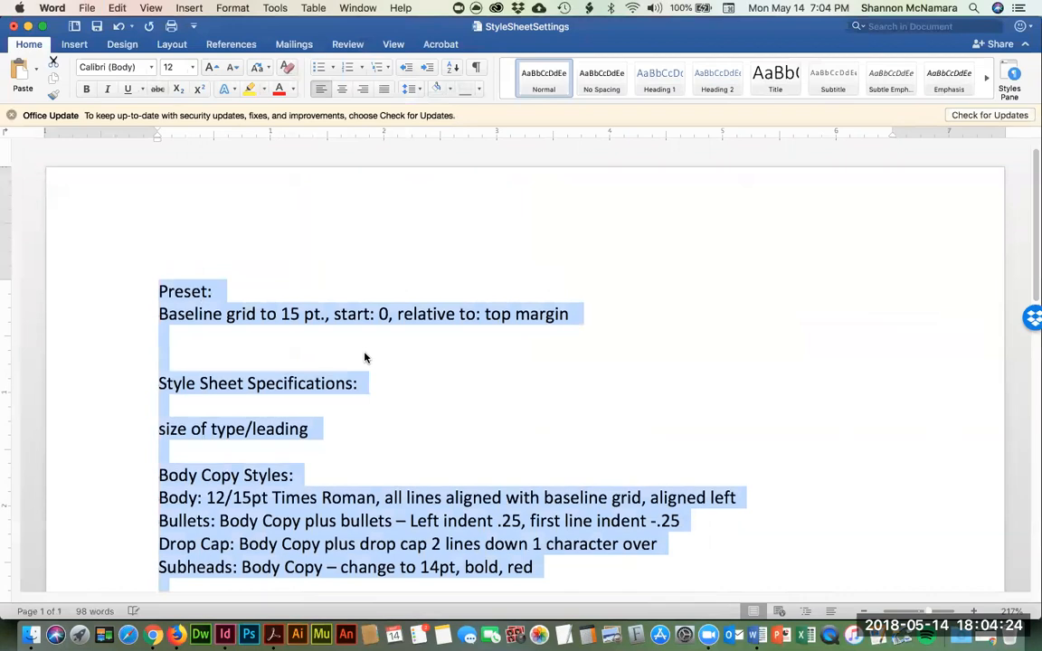
pyautogui.scroll(-5, 366, 355)
pyautogui.click(344, 260)
pyautogui.scroll(5, 370, 305)
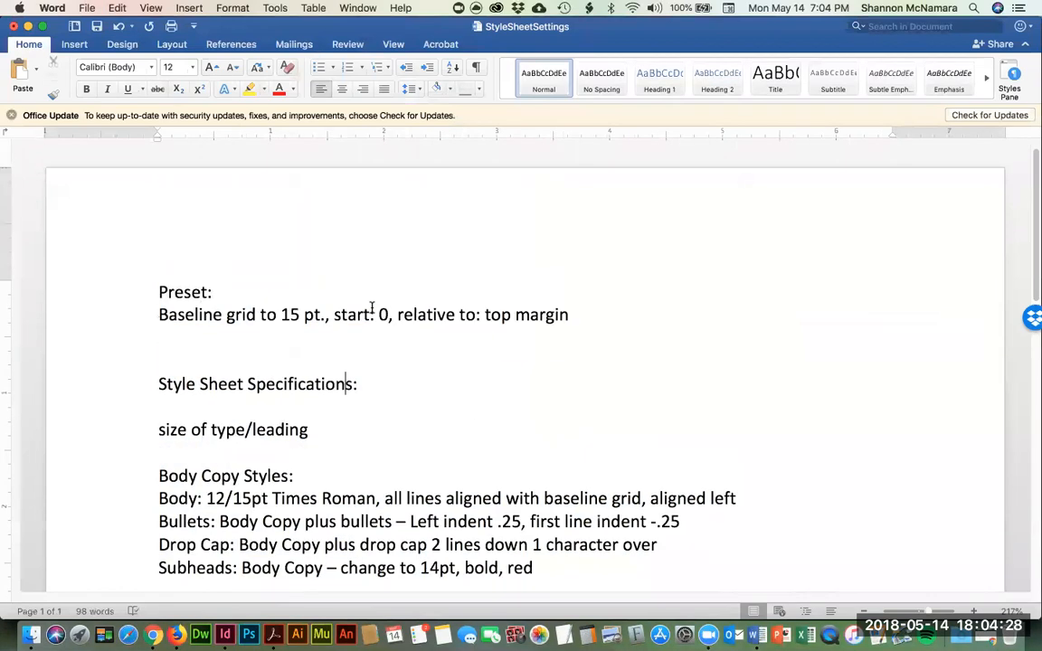
# Step: Read through the baseline grid preset, body copy styles and header specifications in StyleSheetSettings
pyautogui.press('super+Tab')
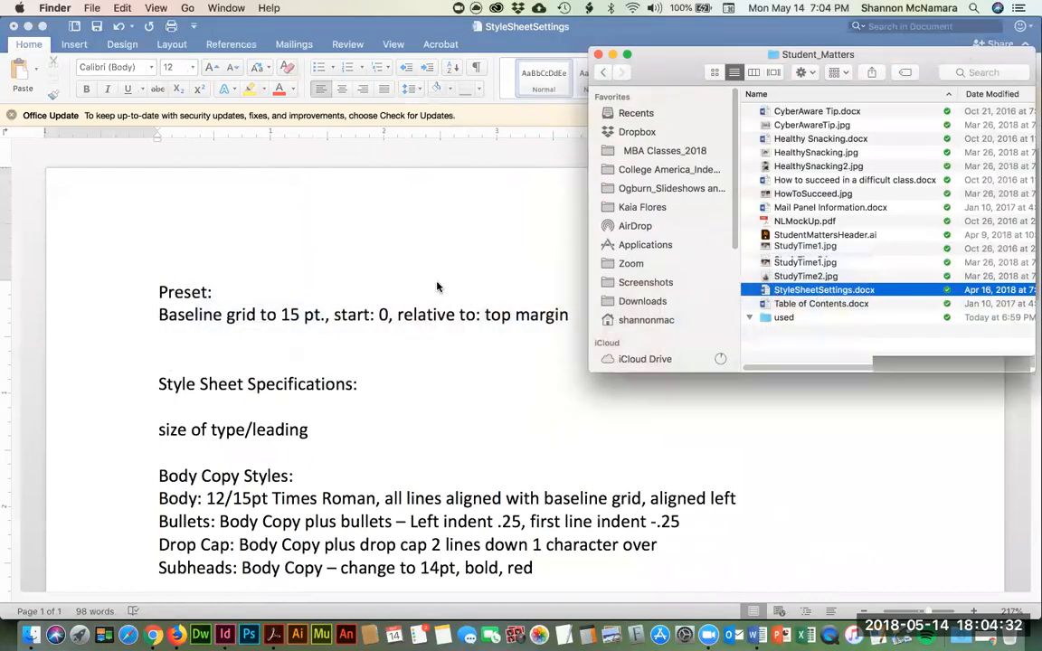
pyautogui.click(395, 302)
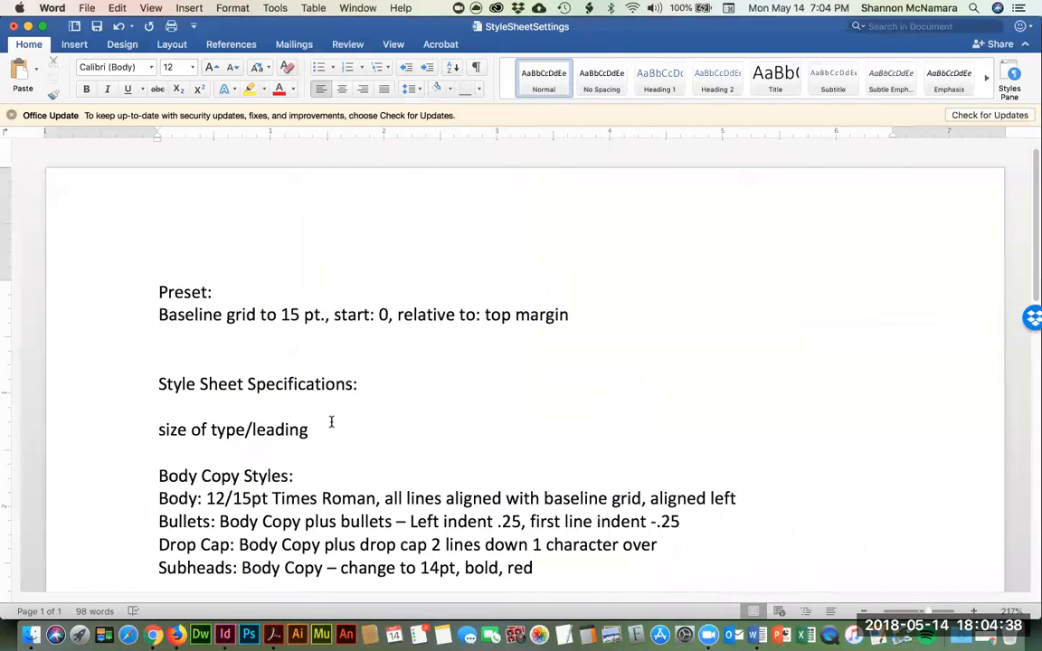
pyautogui.scroll(-1, 331, 425)
pyautogui.scroll(-5, 331, 425)
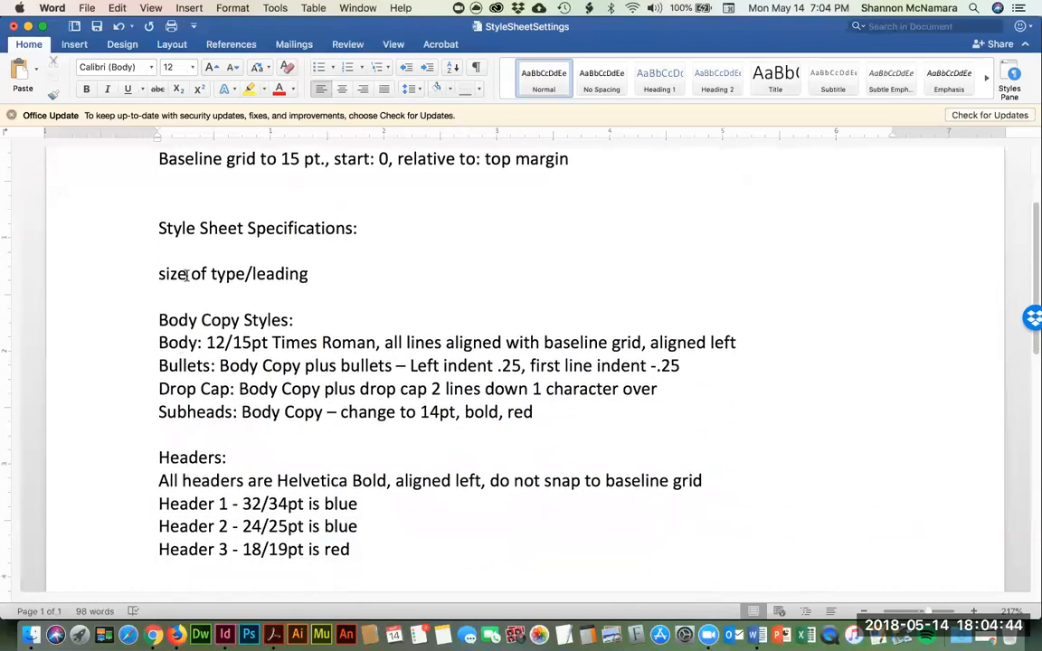
pyautogui.scroll(-6, 284, 407)
pyautogui.scroll(5, 296, 387)
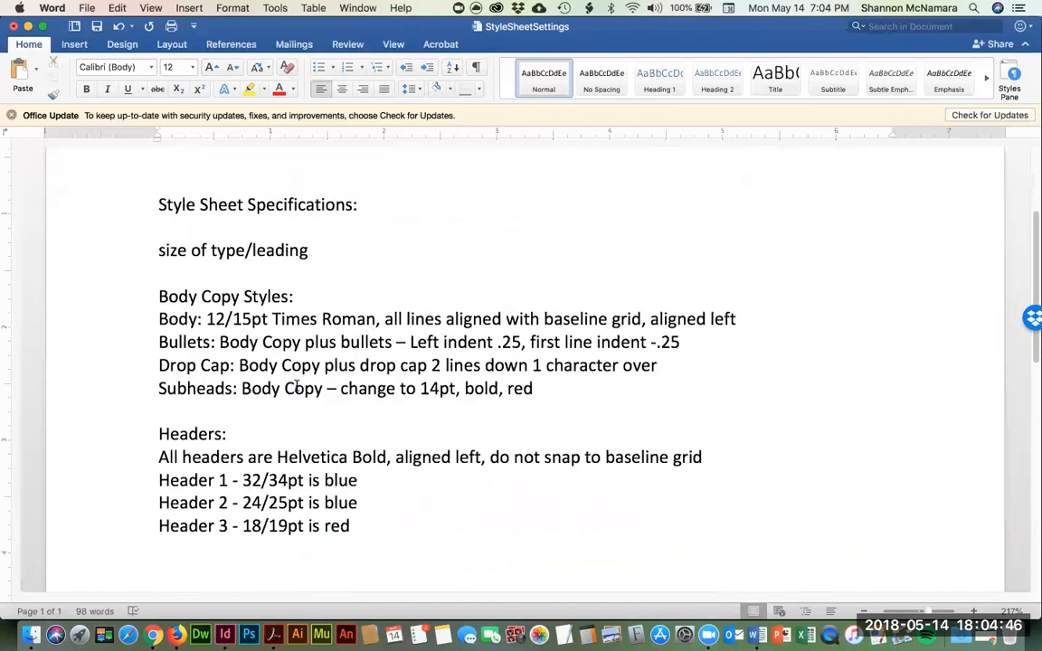
pyautogui.scroll(3, 296, 385)
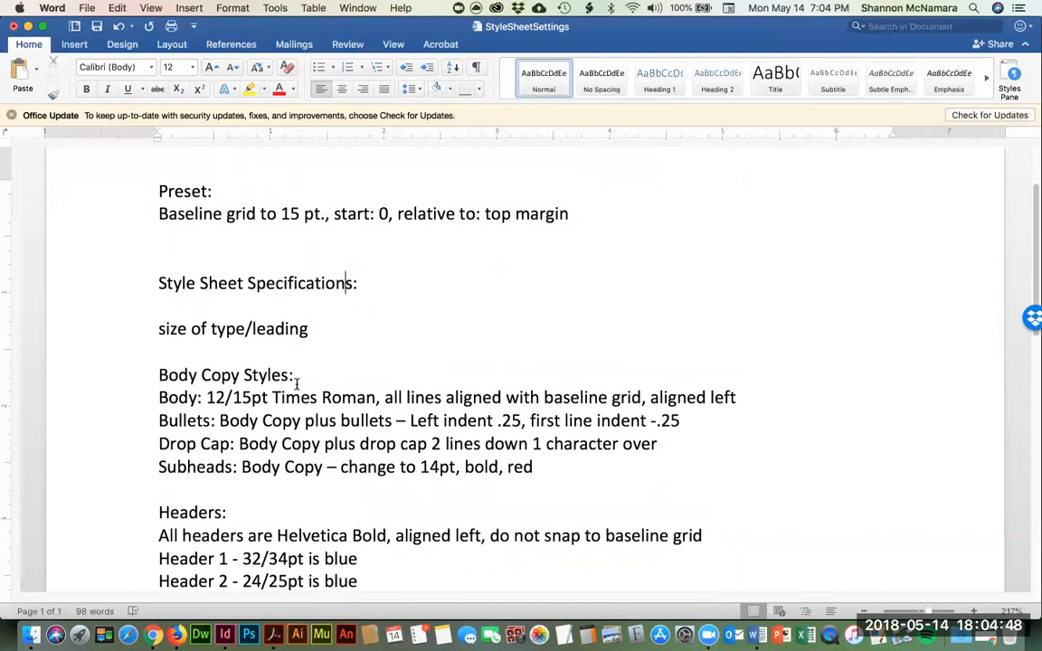
pyautogui.scroll(4, 216, 225)
pyautogui.click(156, 315)
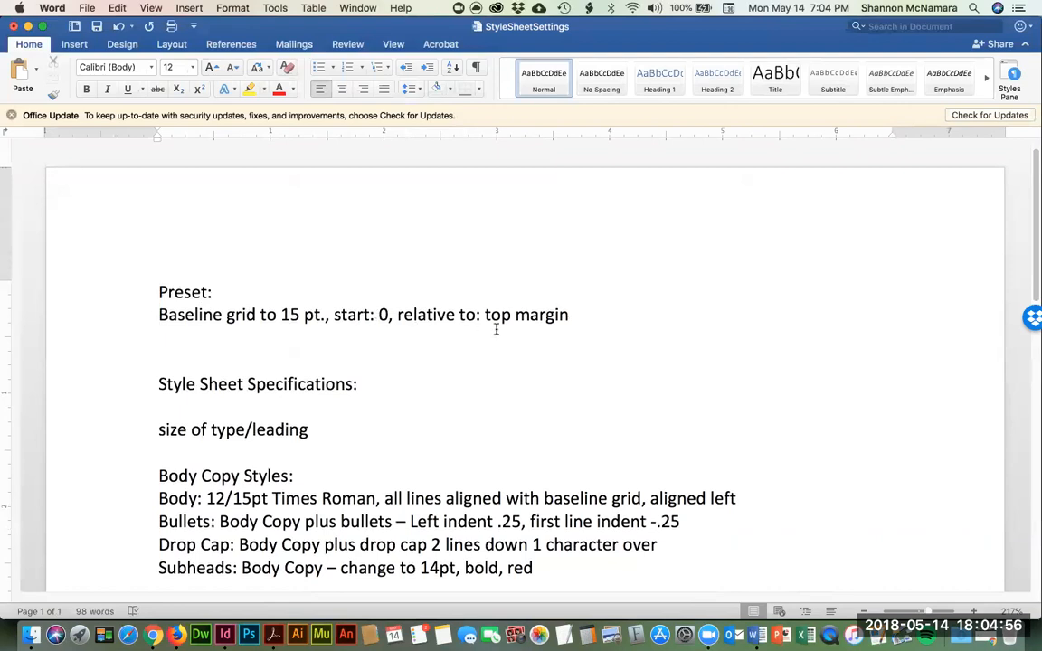
# Step: Switch to InDesign and, in the Grids preferences, set the baseline grid increment to 15 pt as the style sheet document specifies
pyautogui.press('super+Tab')
pyautogui.press('super+Tab')
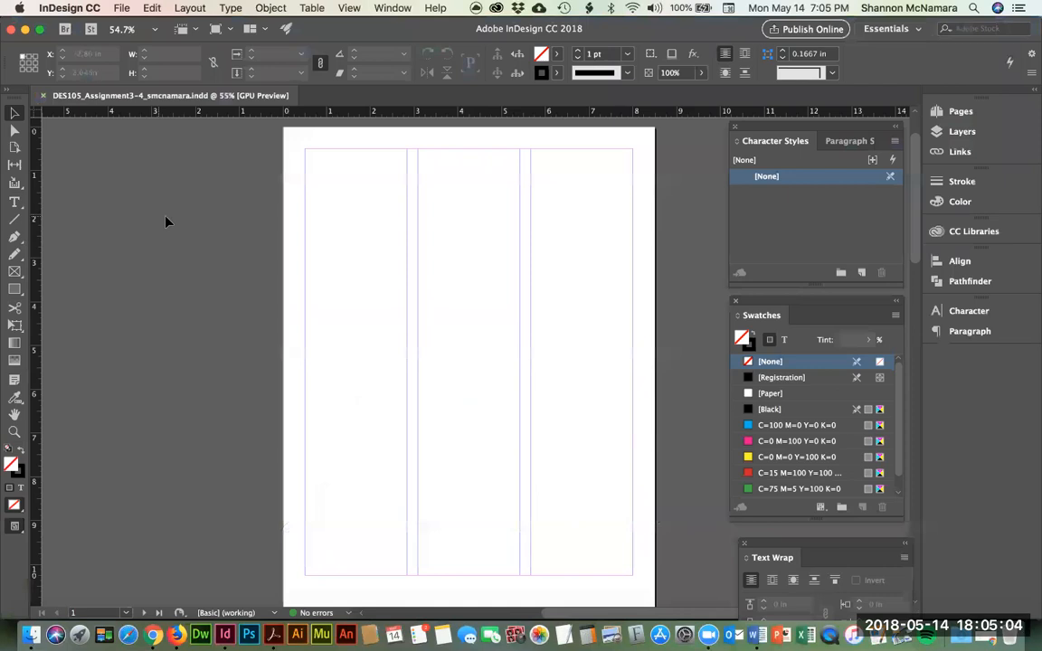
pyautogui.click(109, 7)
pyautogui.moveTo(73, 7)
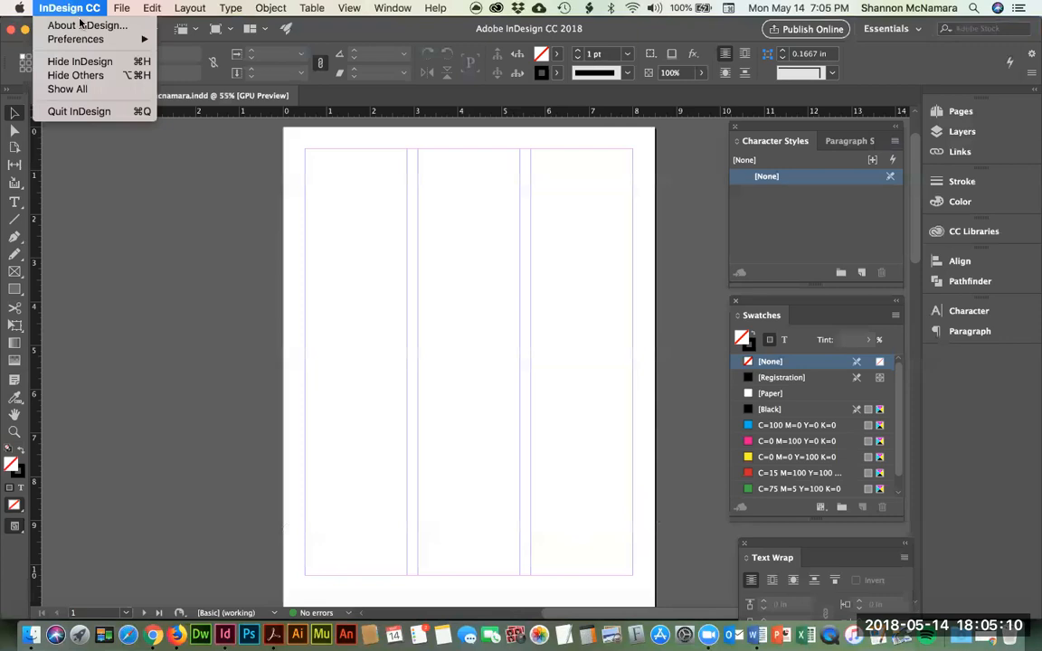
pyautogui.moveTo(84, 42)
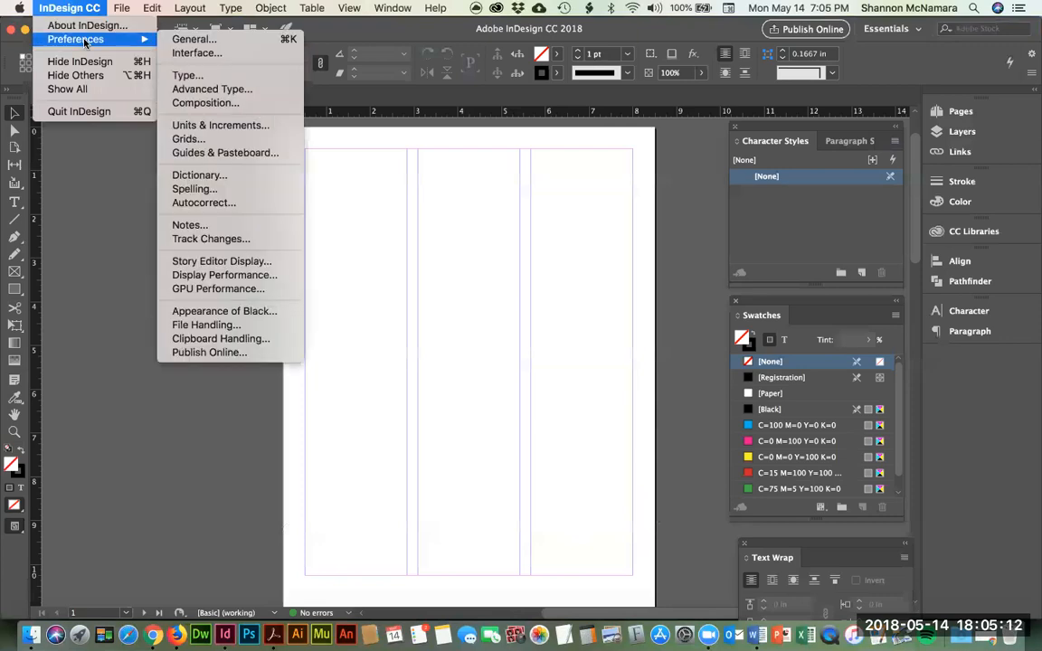
pyautogui.click(206, 141)
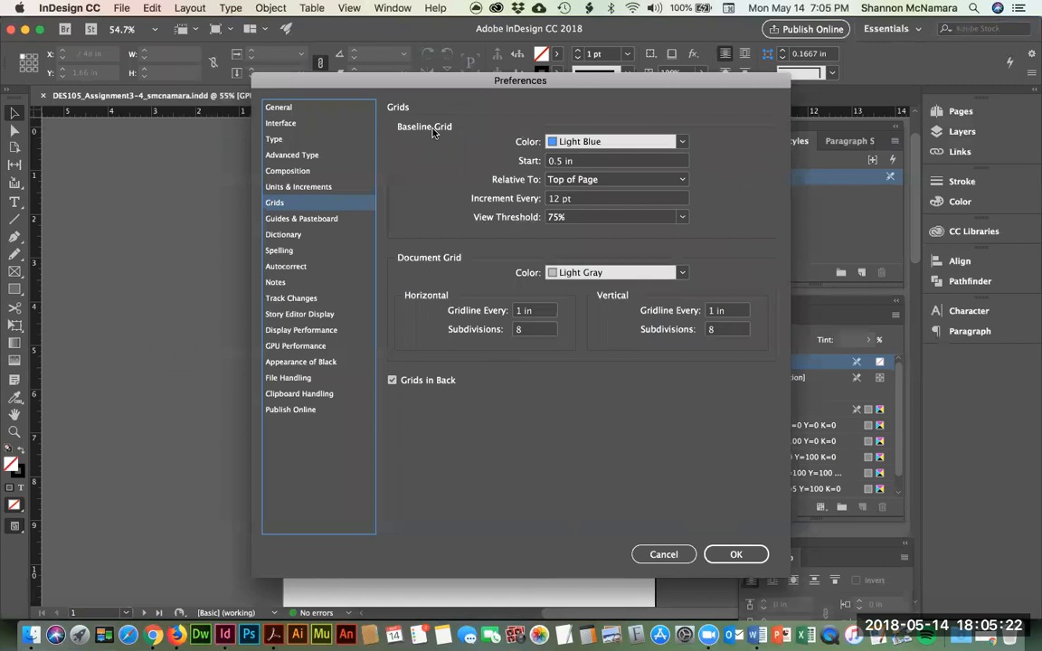
pyautogui.press('super+Tab')
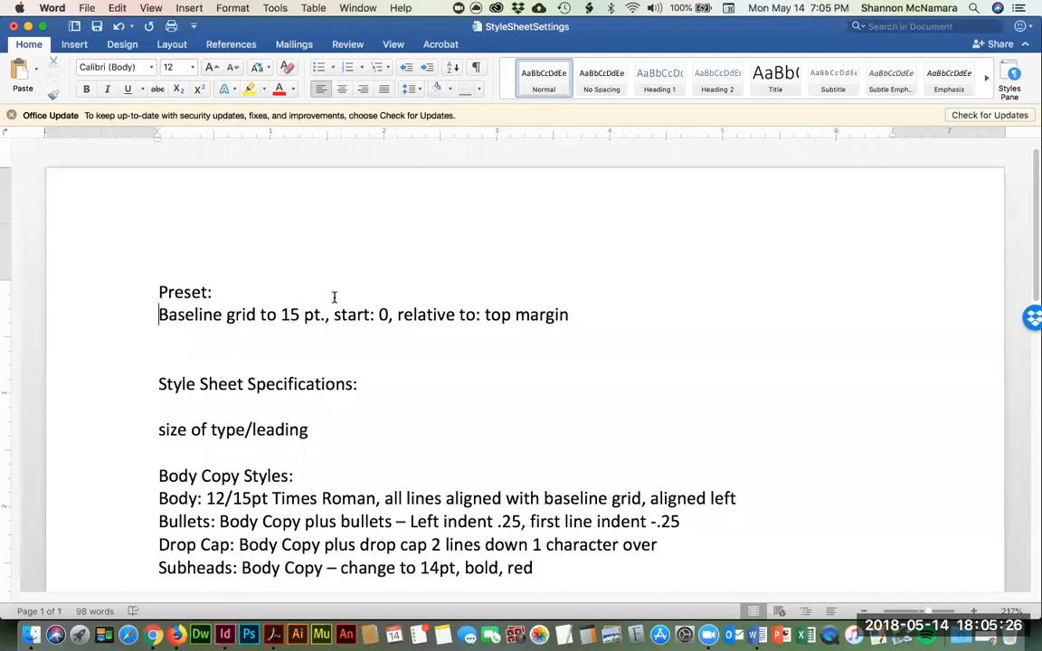
pyautogui.press('super+Tab')
pyautogui.click(554, 198)
pyautogui.doubleClick(554, 199)
pyautogui.write('15')
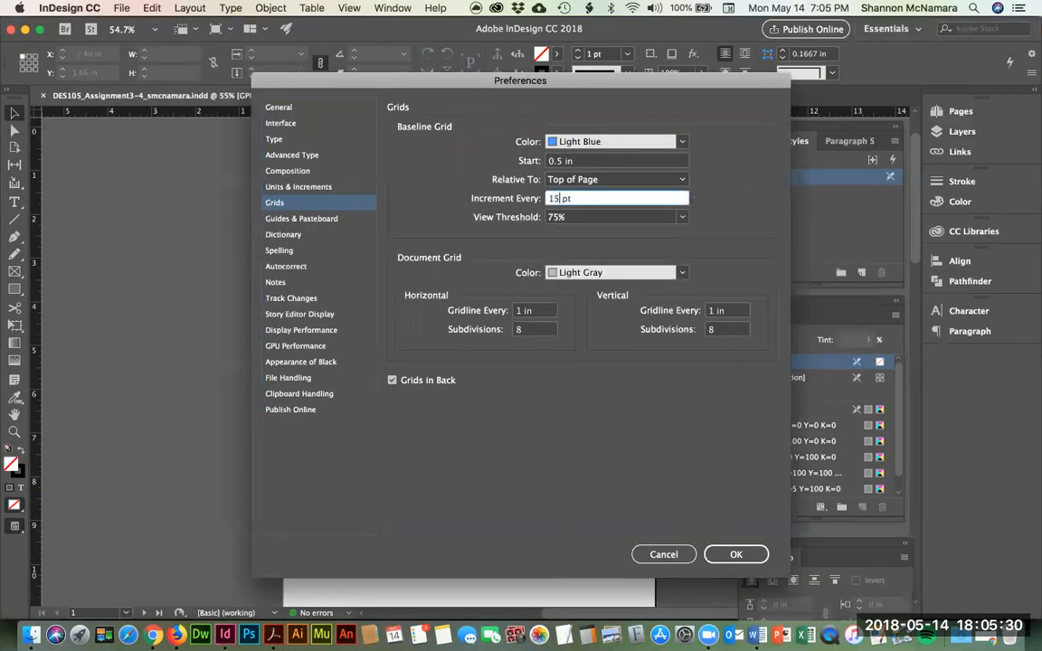
# Step: Check the style sheet document in Word, then set the baseline grid to start at 0 in relative to Top Margin in InDesign
pyautogui.press('super+Tab')
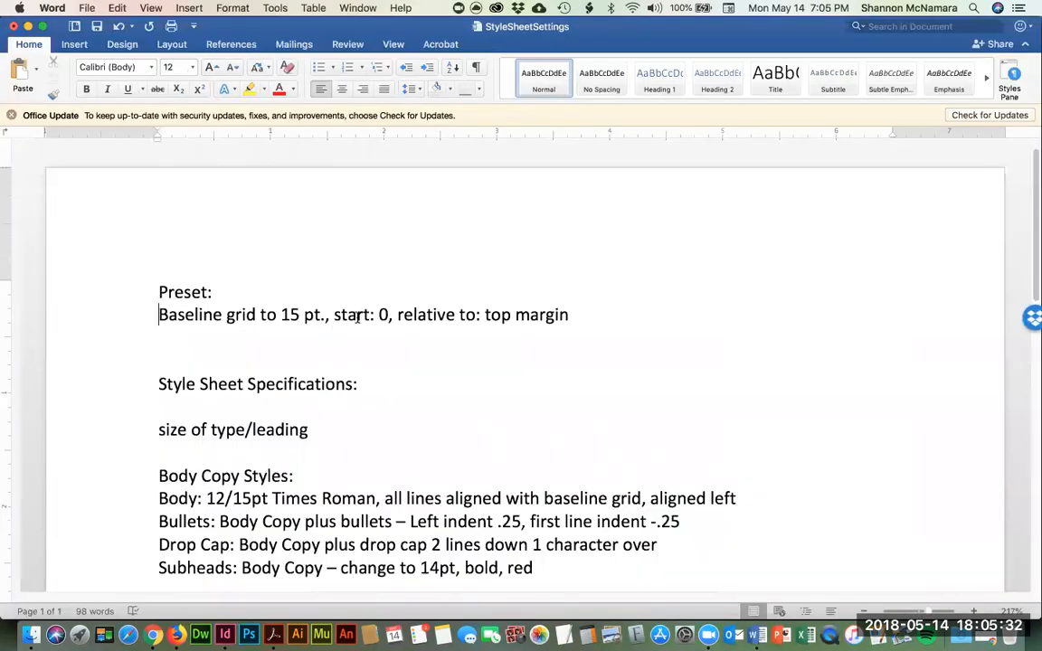
pyautogui.press('super+Tab')
pyautogui.hotkey('shift', 'Tab')
pyautogui.write('0')
pyautogui.press('super+Tab')
pyautogui.press('super+Tab')
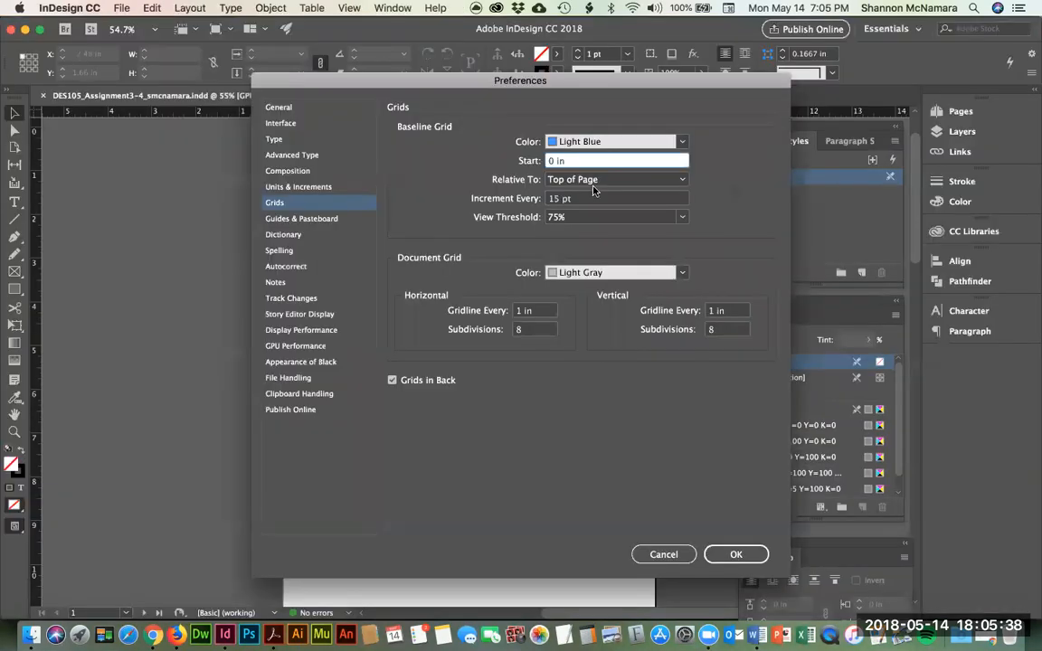
pyautogui.click(594, 182)
pyautogui.click(600, 209)
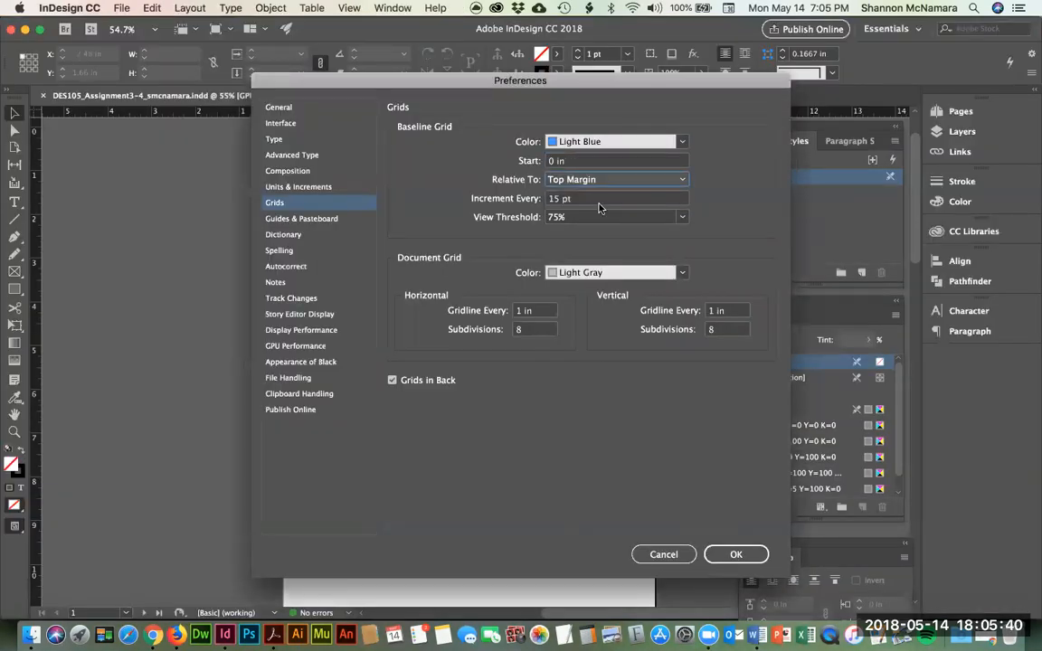
# Step: Set the baseline grid's view threshold to 65% and turn off Grids in Back
pyautogui.moveTo(590, 217); pyautogui.dragTo(538, 207)
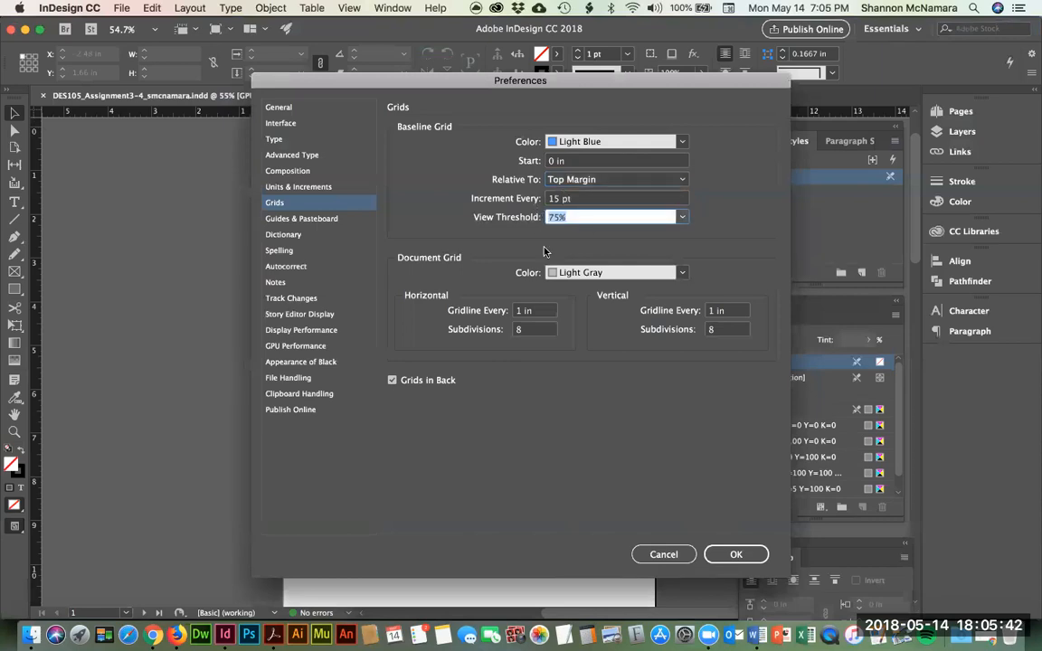
pyautogui.write('65')
pyautogui.click(391, 380)
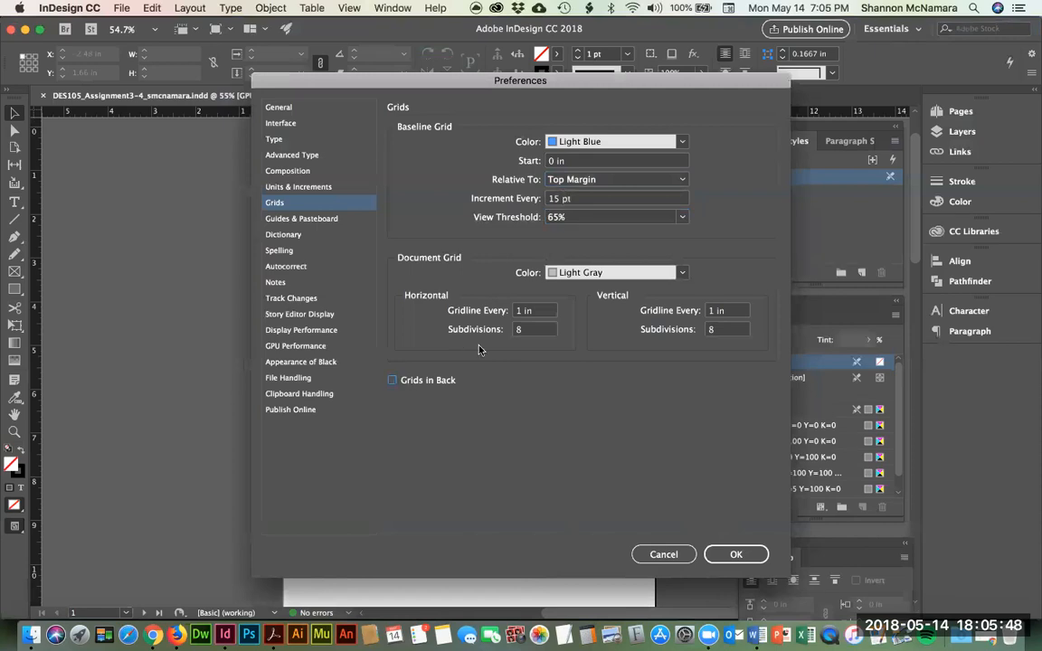
# Step: Change the baseline grid color to Orange and apply the grid preferences
pyautogui.click(583, 142)
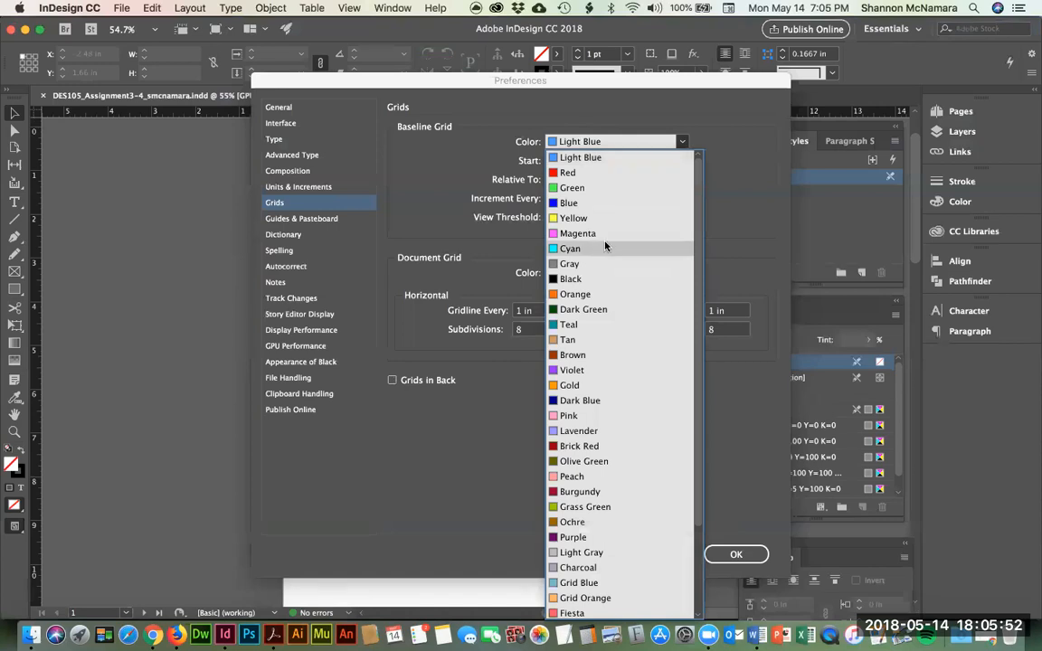
pyautogui.click(602, 294)
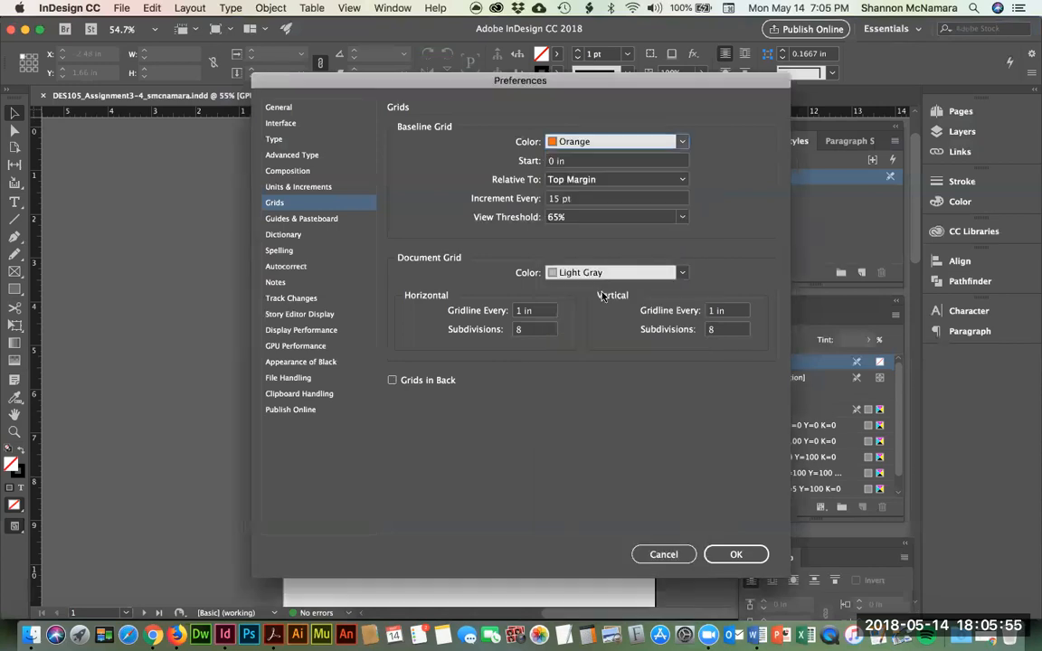
pyautogui.click(736, 553)
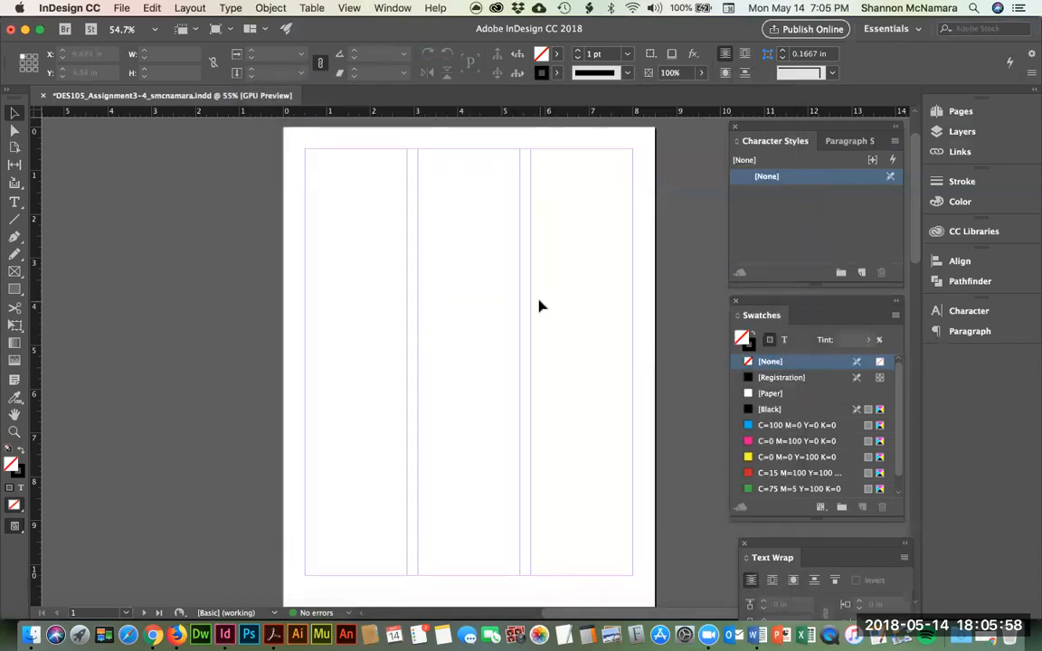
# Step: Show the baseline grid on the newsletter page and check its display above and below the view threshold
pyautogui.press('super+equal')
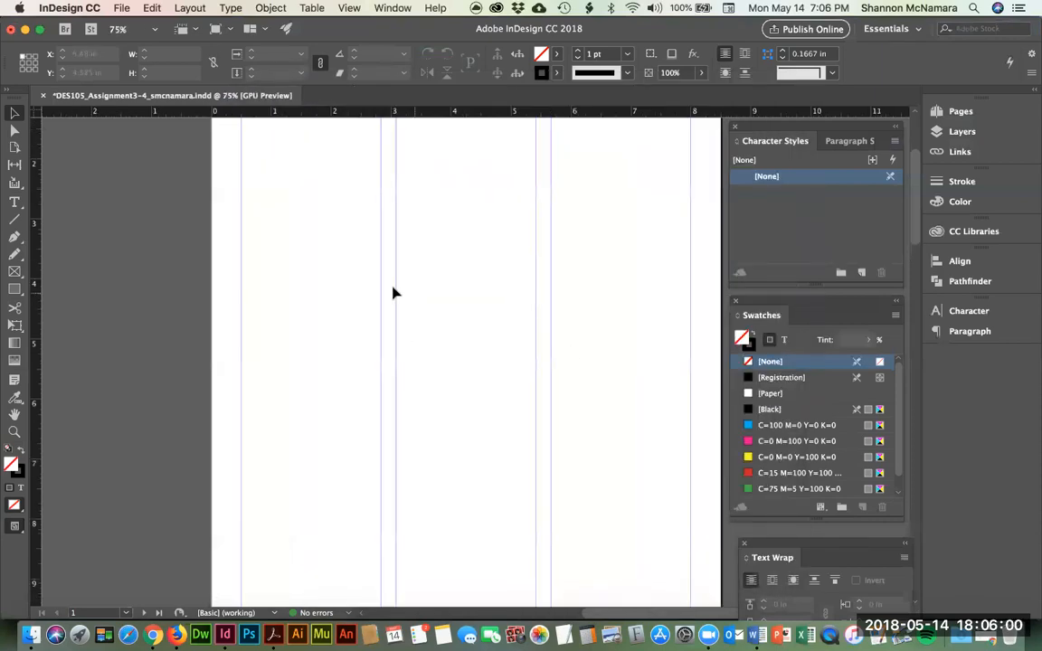
pyautogui.scroll(3, 389, 293)
pyautogui.click(350, 7)
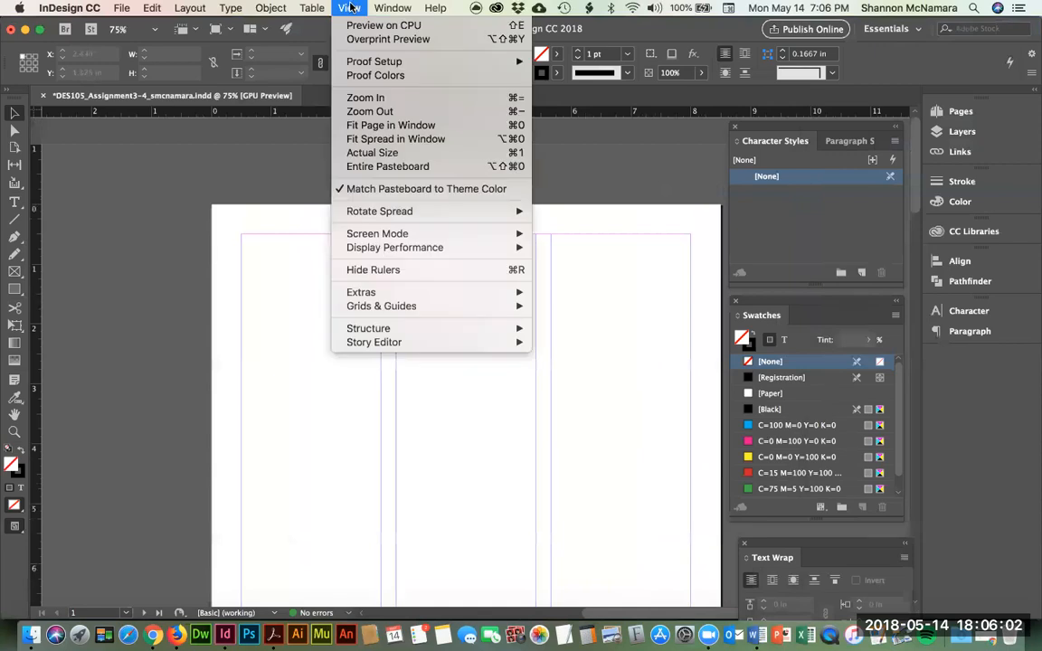
pyautogui.moveTo(414, 303)
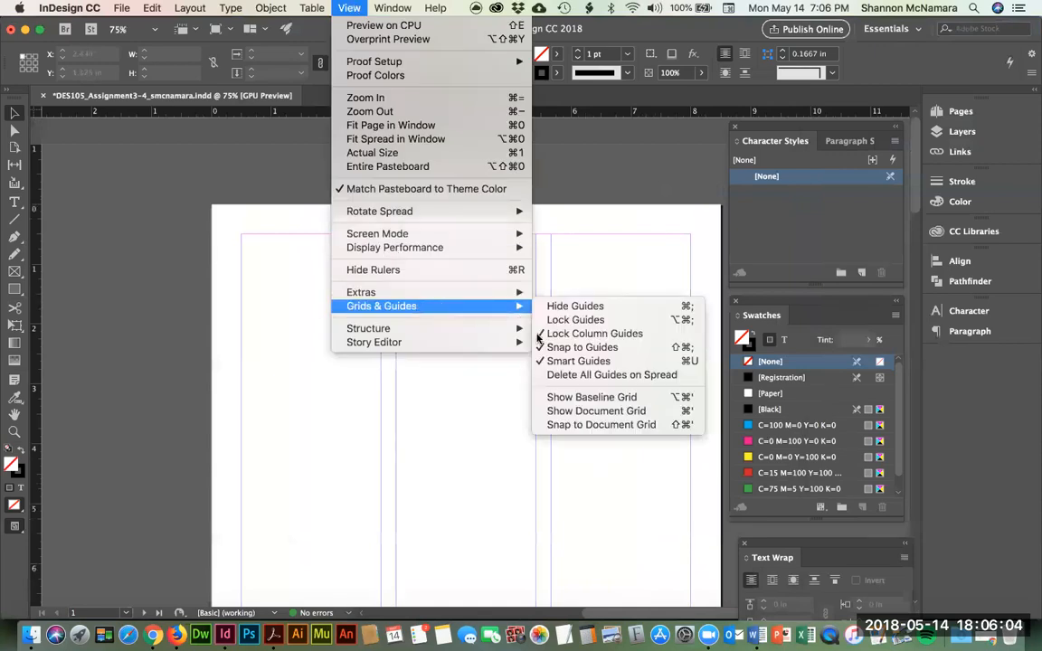
pyautogui.click(612, 400)
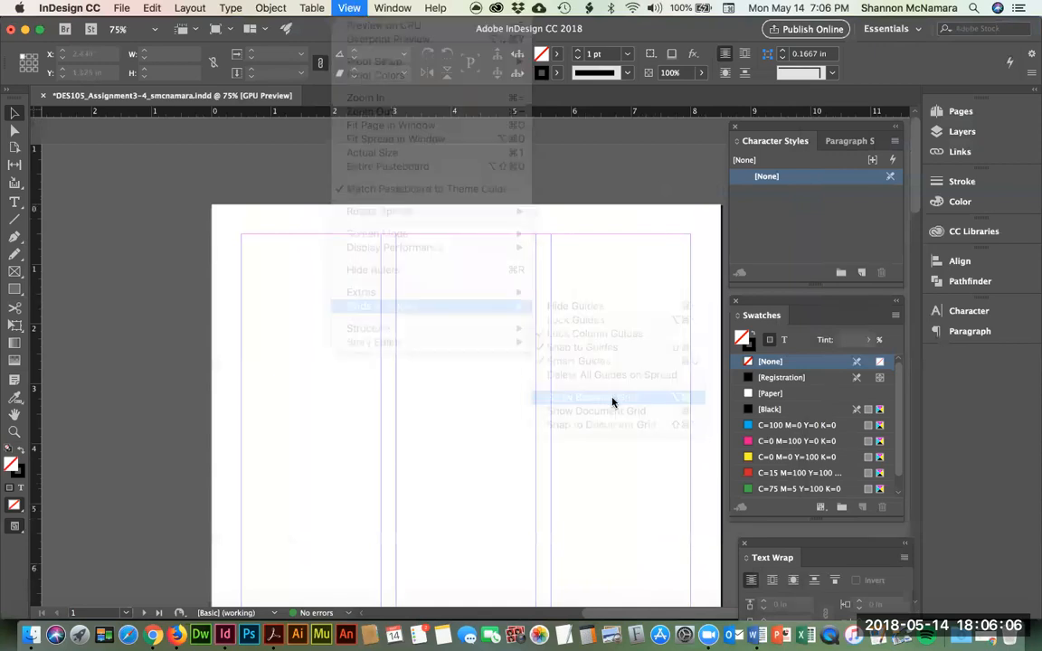
pyautogui.scroll(-1, 612, 404)
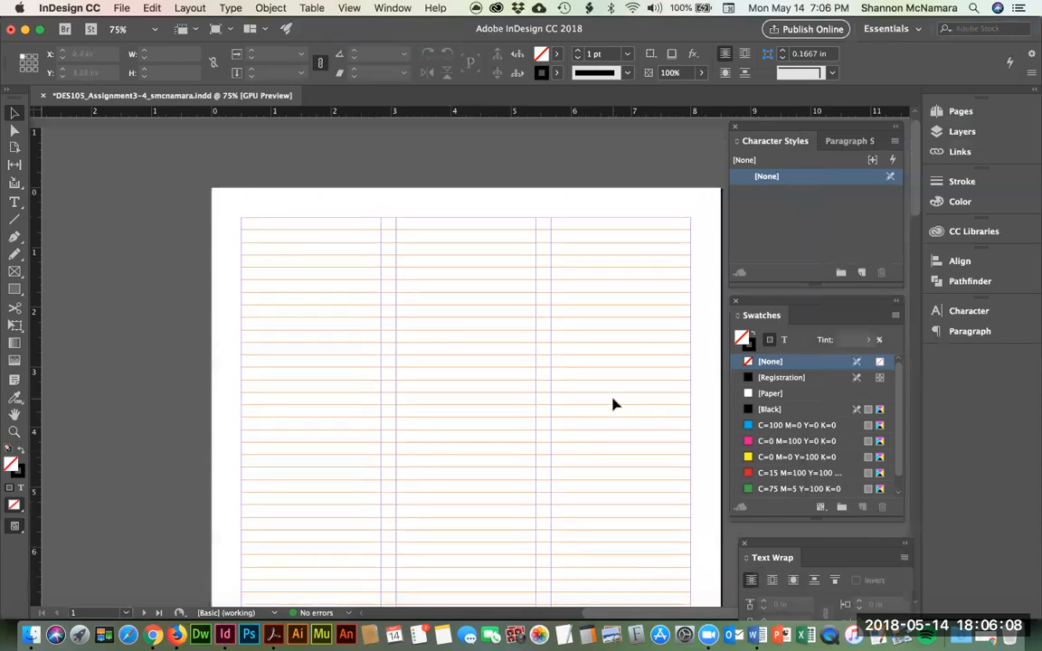
pyautogui.press('super+0')
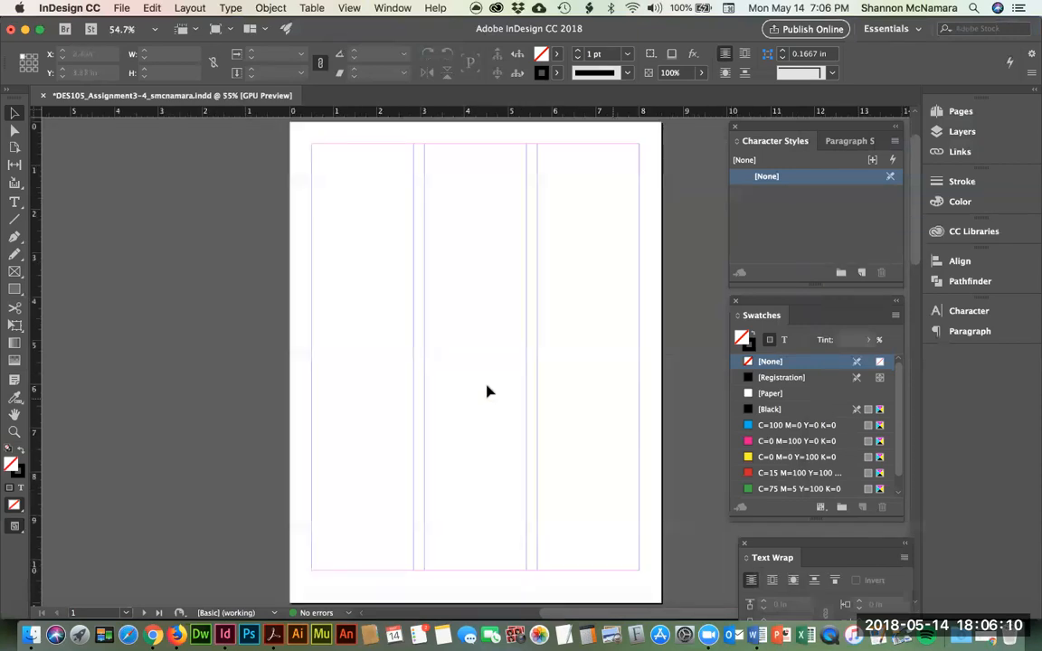
pyautogui.press('super+equal')
pyautogui.press('super+equal')
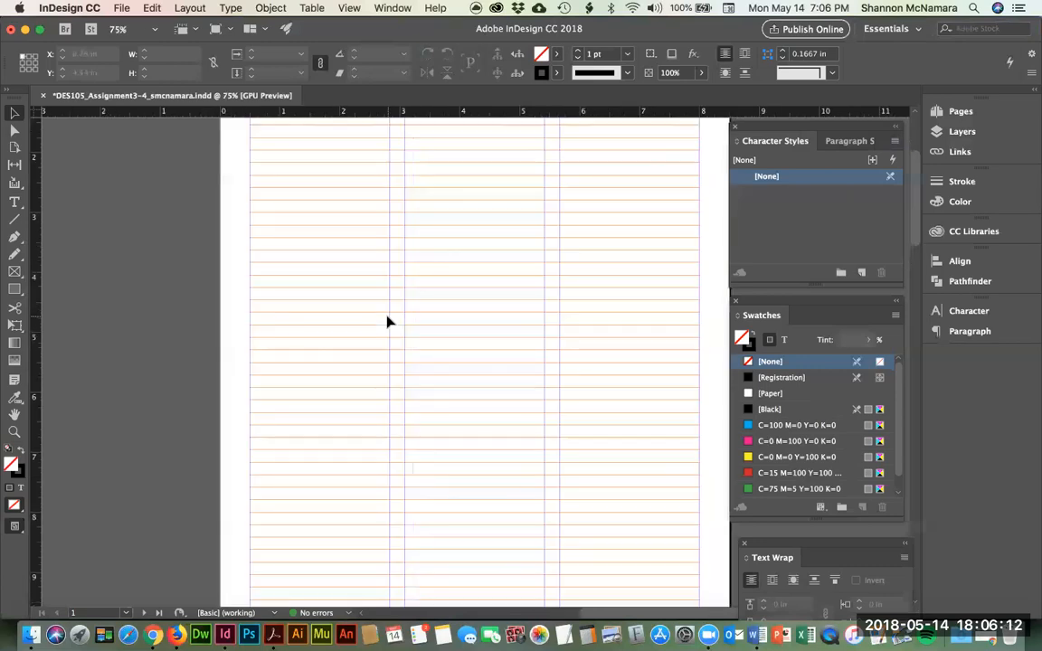
pyautogui.scroll(10, 344, 306)
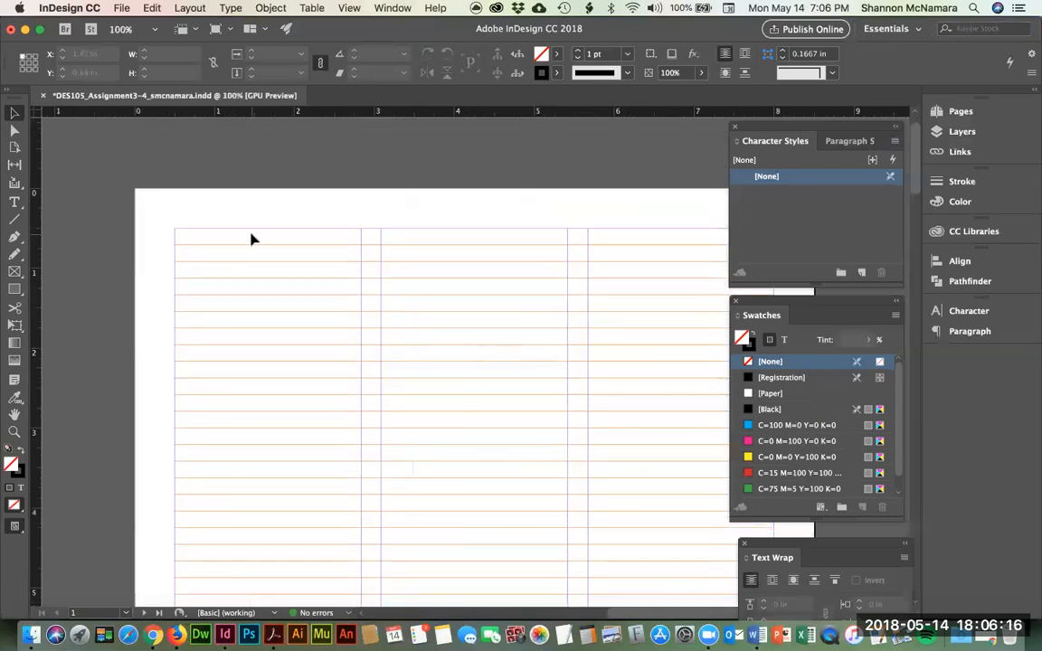
pyautogui.press('super+0')
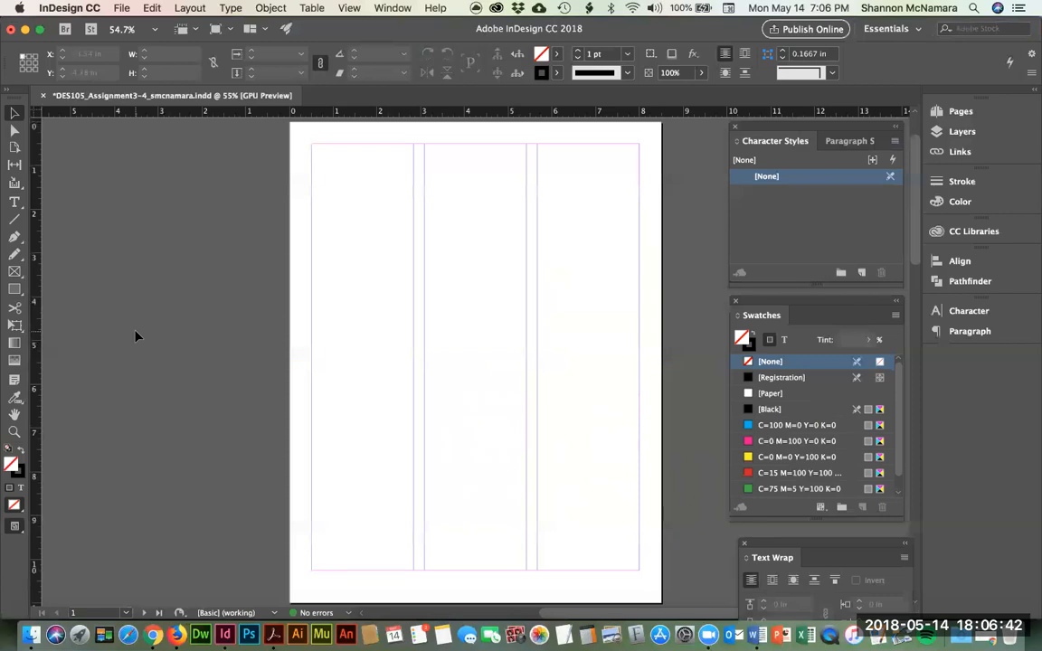
# Step: Switch to the StyleSheetSettings document in Word and read the type size, leading and font specified for the Body style
pyautogui.press('super+Tab')
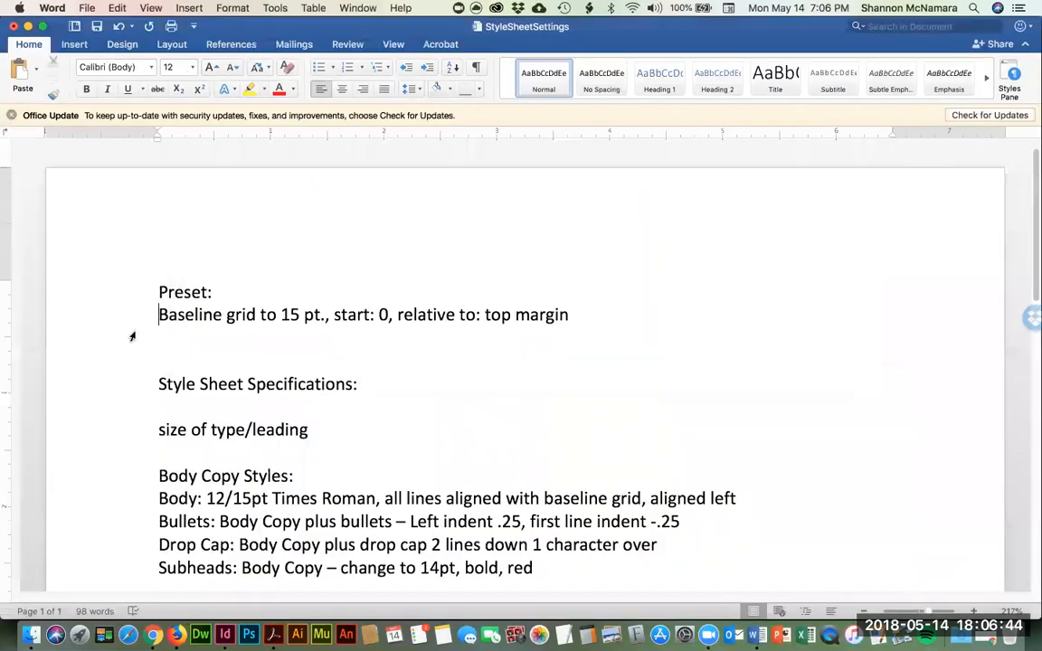
pyautogui.scroll(-1, 250, 384)
pyautogui.scroll(-1, 249, 384)
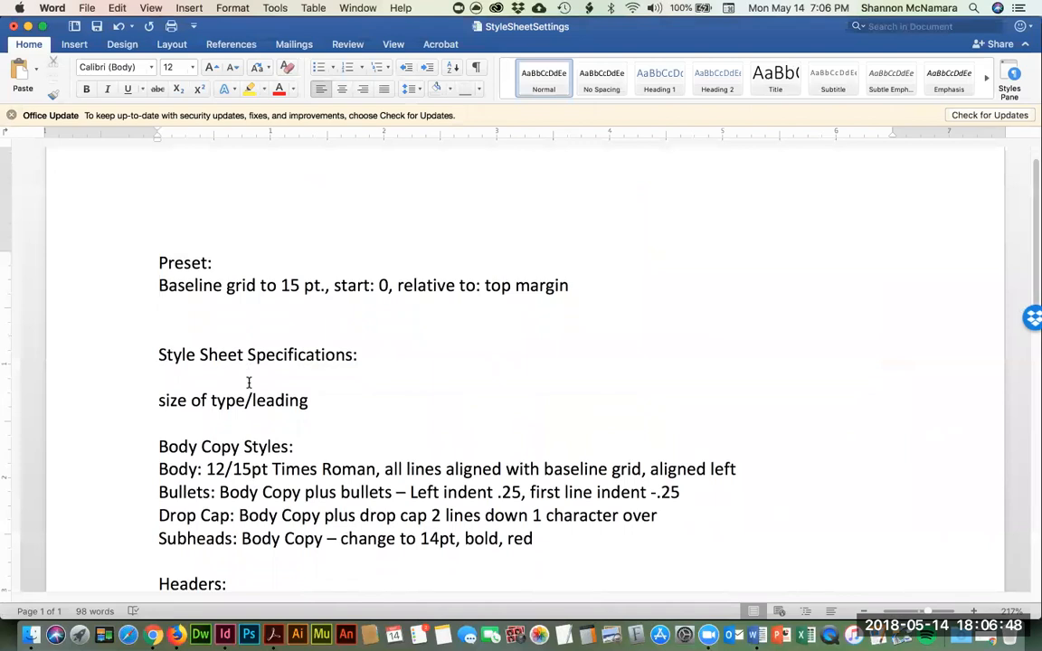
pyautogui.scroll(-1, 249, 383)
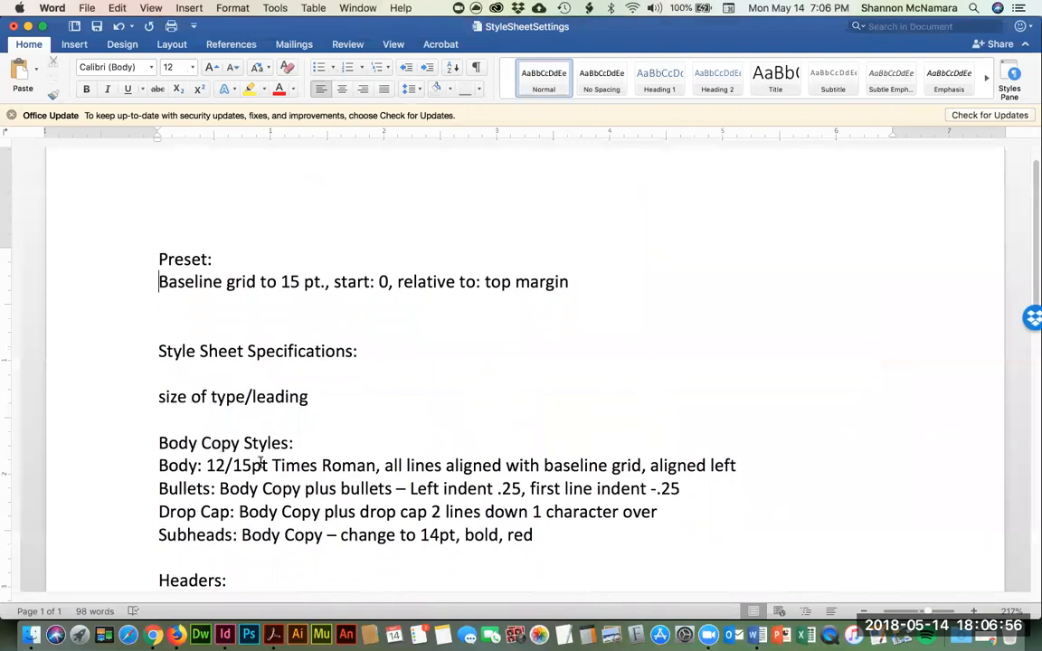
pyautogui.scroll(-3, 262, 463)
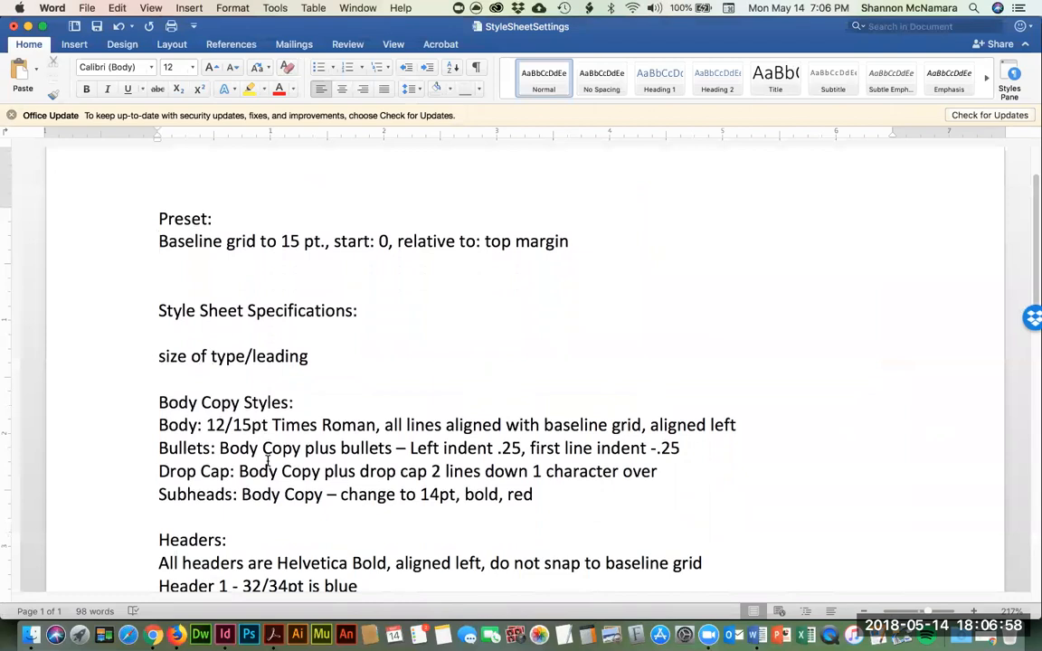
pyautogui.doubleClick(179, 425)
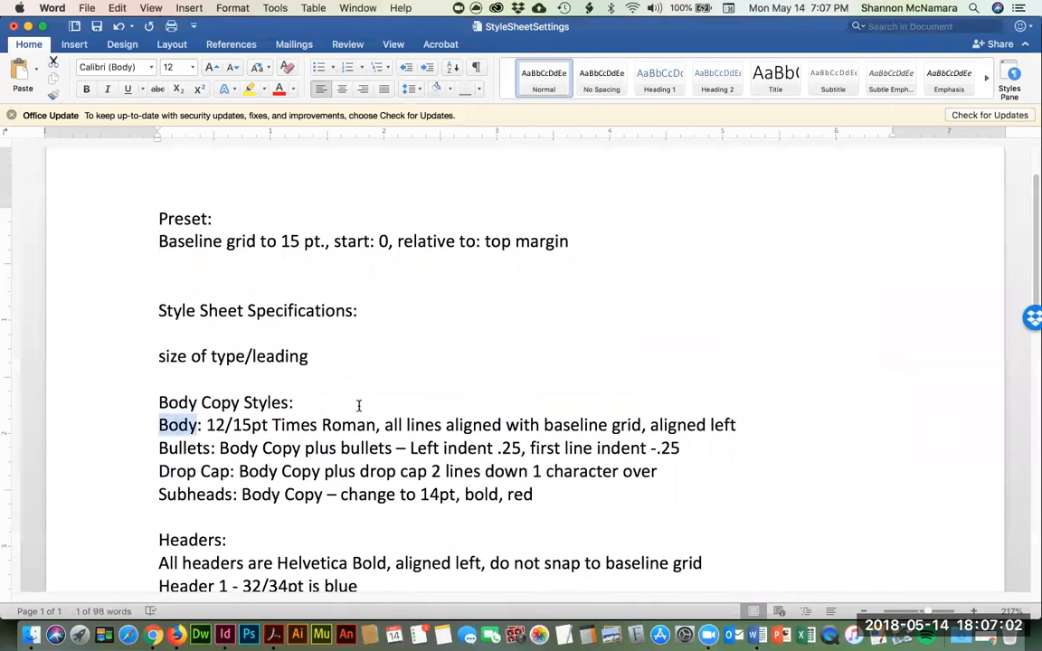
pyautogui.click(279, 424)
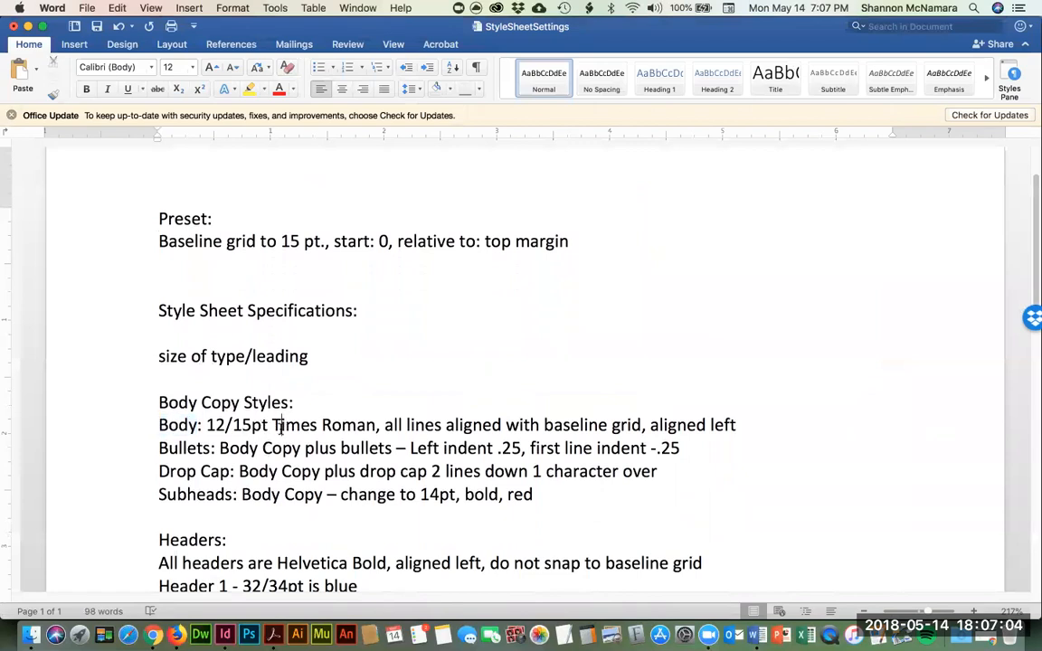
# Step: Switch back to InDesign and create a new paragraph style named Body Copy
pyautogui.press('super+Tab')
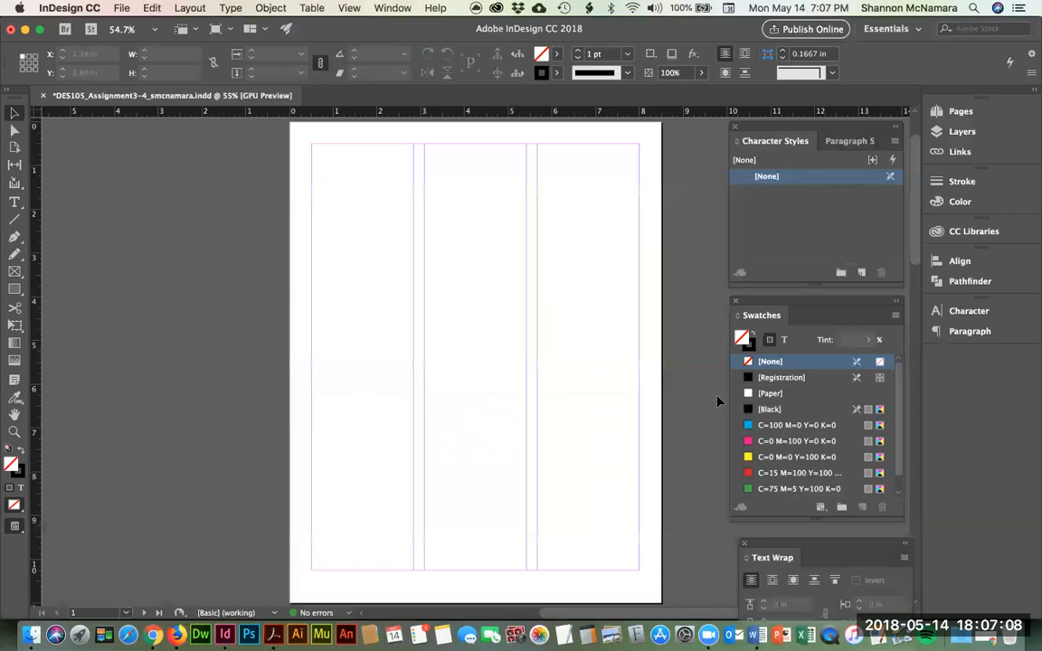
pyautogui.click(850, 142)
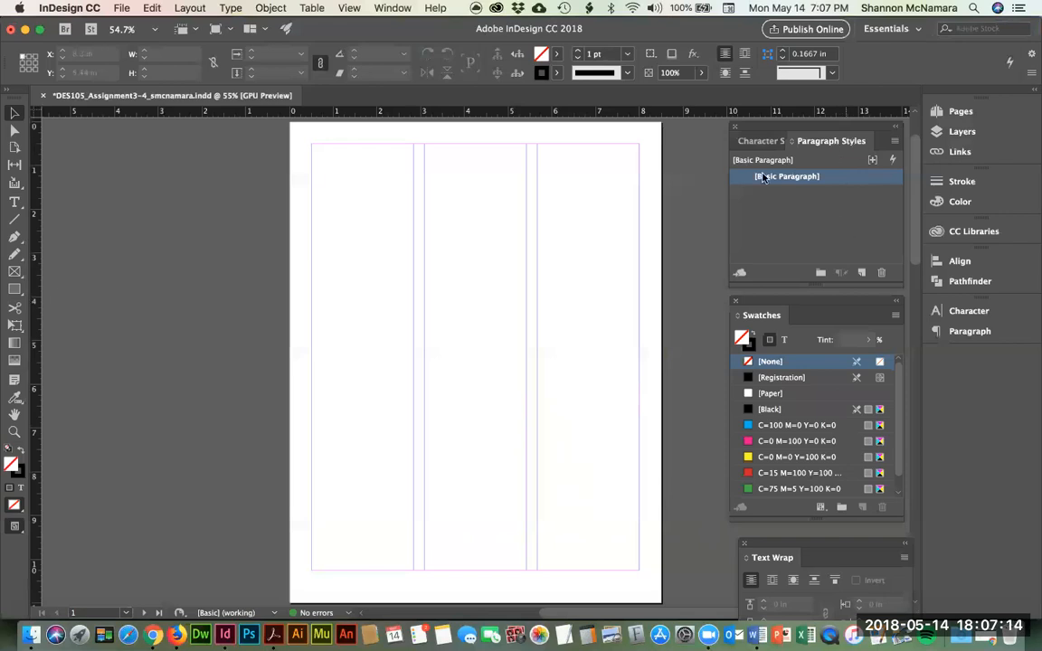
pyautogui.click(770, 142)
pyautogui.click(833, 143)
pyautogui.click(860, 272)
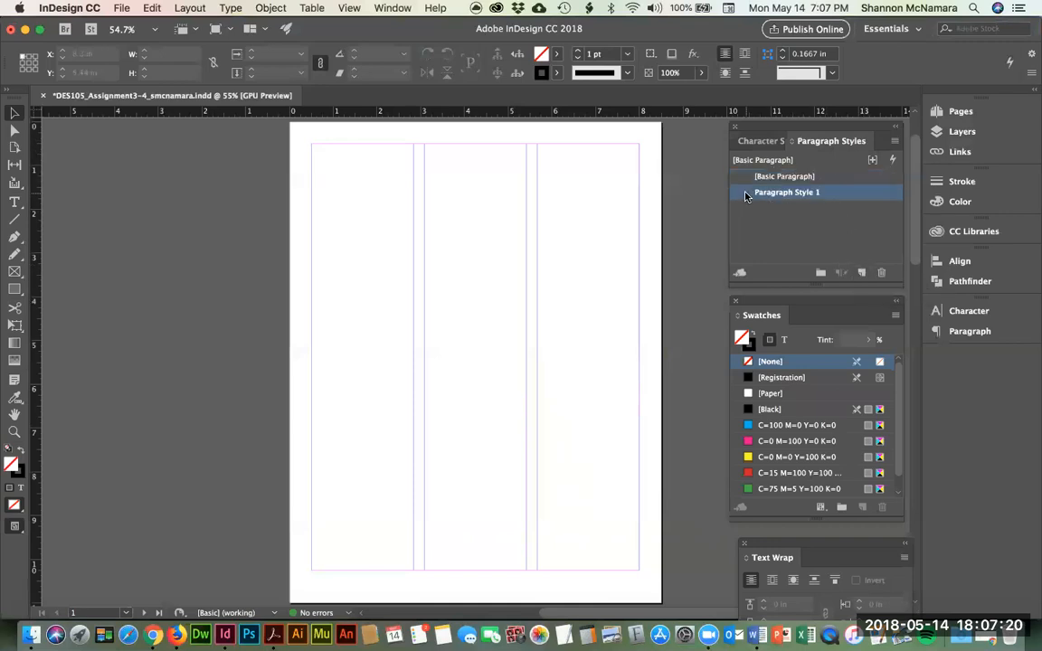
pyautogui.doubleClick(747, 194)
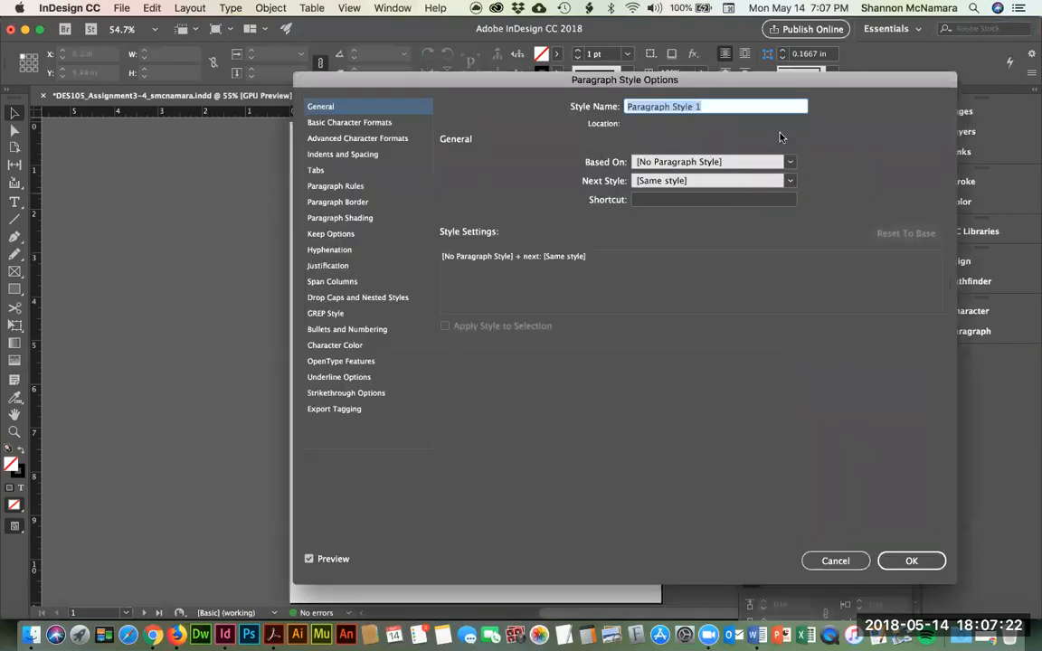
pyautogui.write('Body Copy')
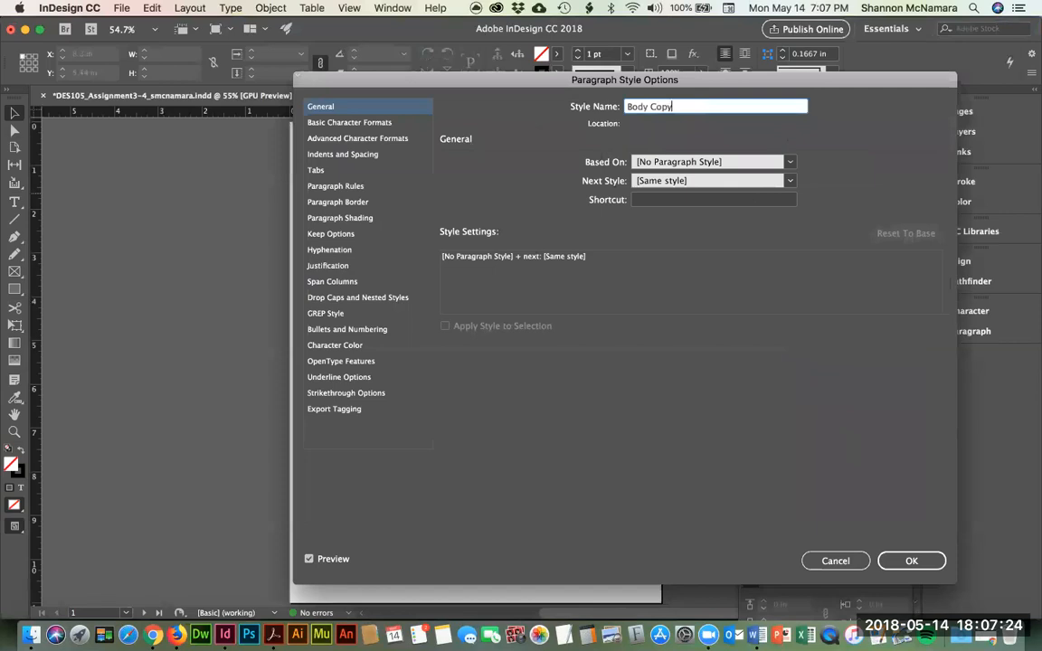
# Step: Check the body font in the Word style sheet, then set the Body Copy style's font family to Times New Roman in InDesign
pyautogui.press('super+Tab')
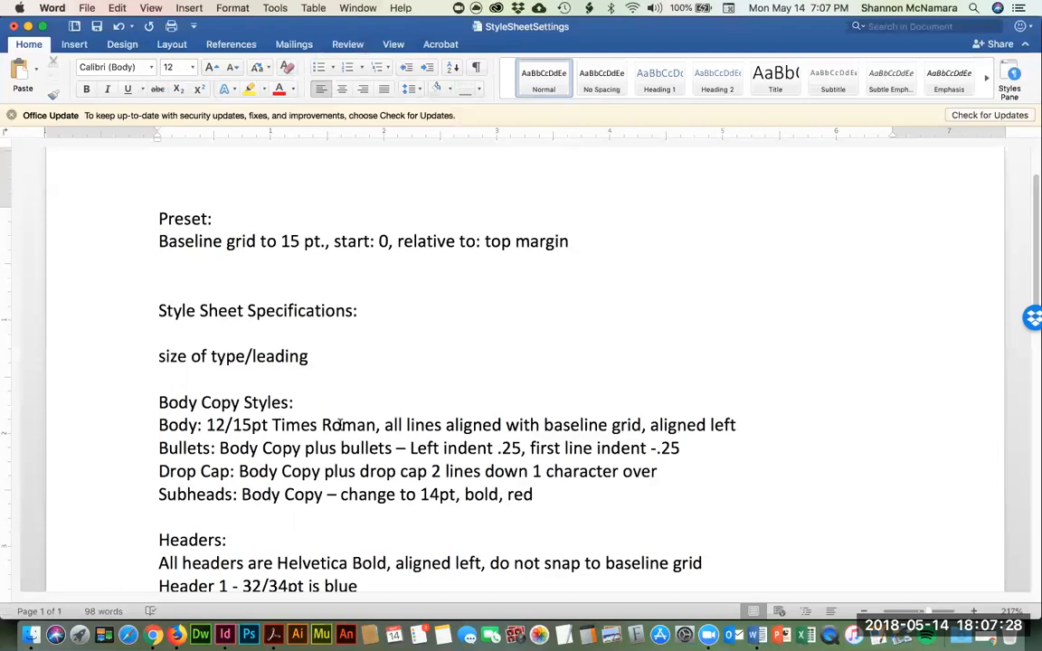
pyautogui.press('super+Tab')
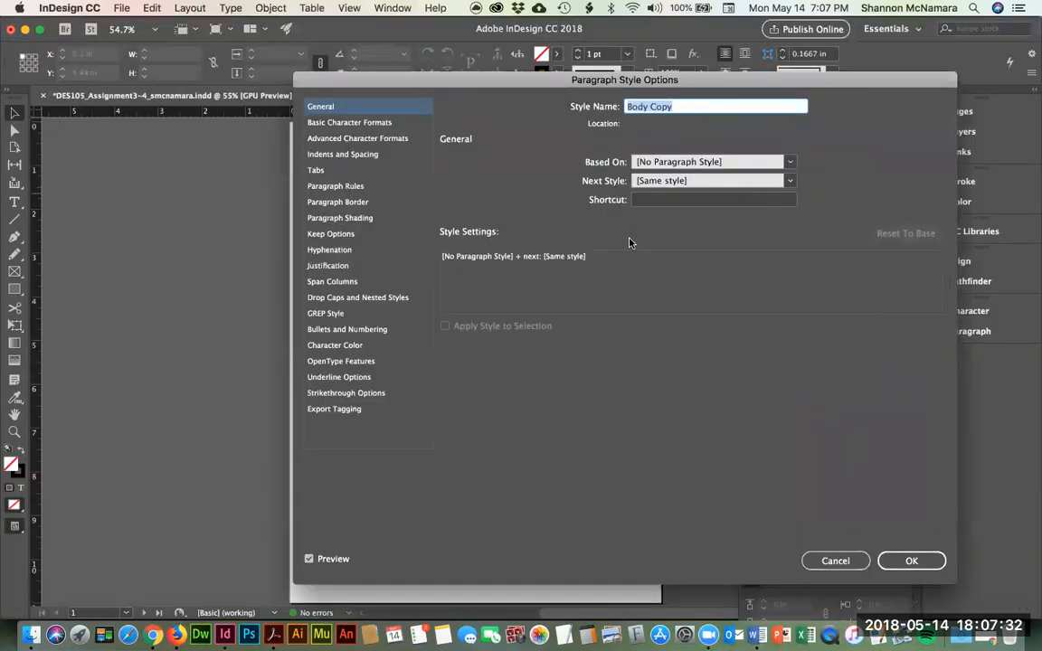
pyautogui.click(349, 126)
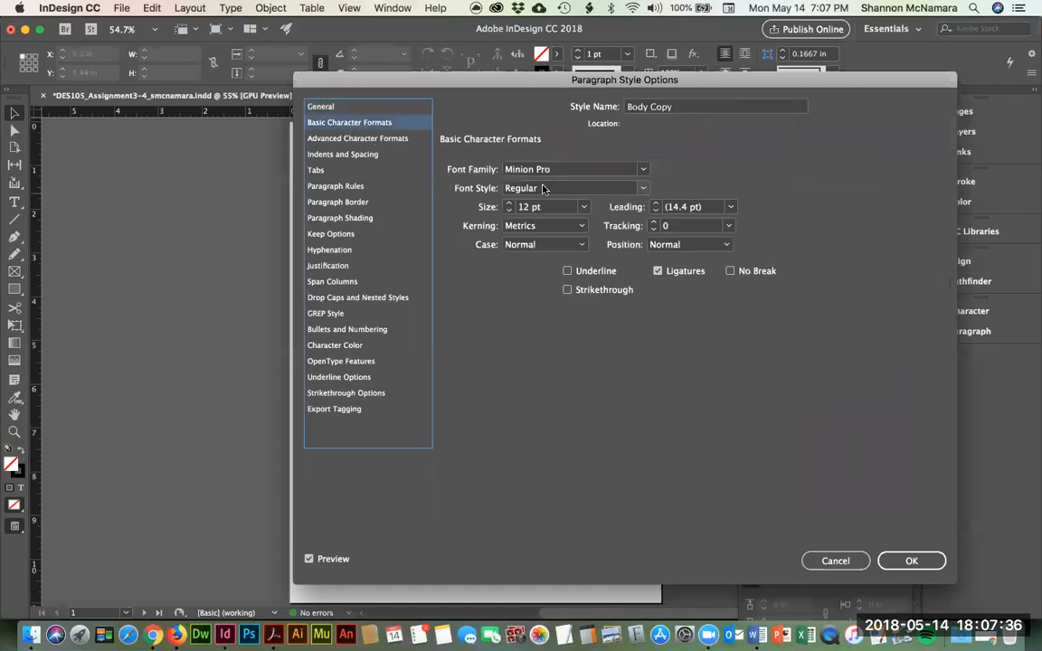
pyautogui.click(581, 169)
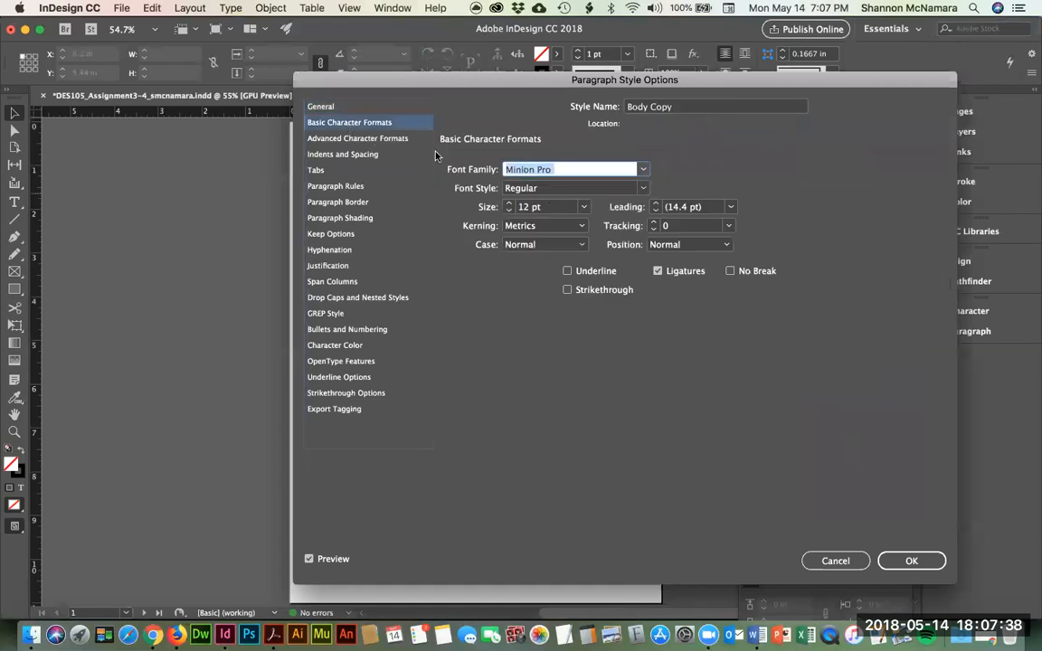
pyautogui.write('Times Ne')
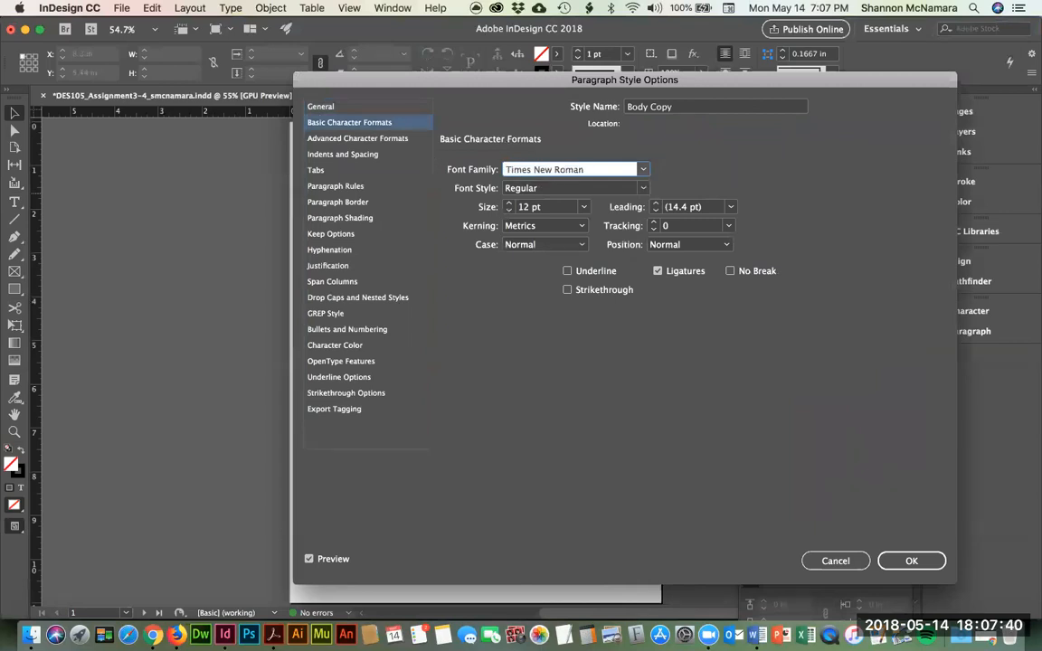
pyautogui.press('BackSpace')
pyautogui.press('BackSpace')
pyautogui.press('BackSpace')
pyautogui.write('N')
pyautogui.press('Tab')
# Step: Check the body specification in Word again, then set the Body Copy style's leading to 15 pt in InDesign
pyautogui.press('super+Tab')
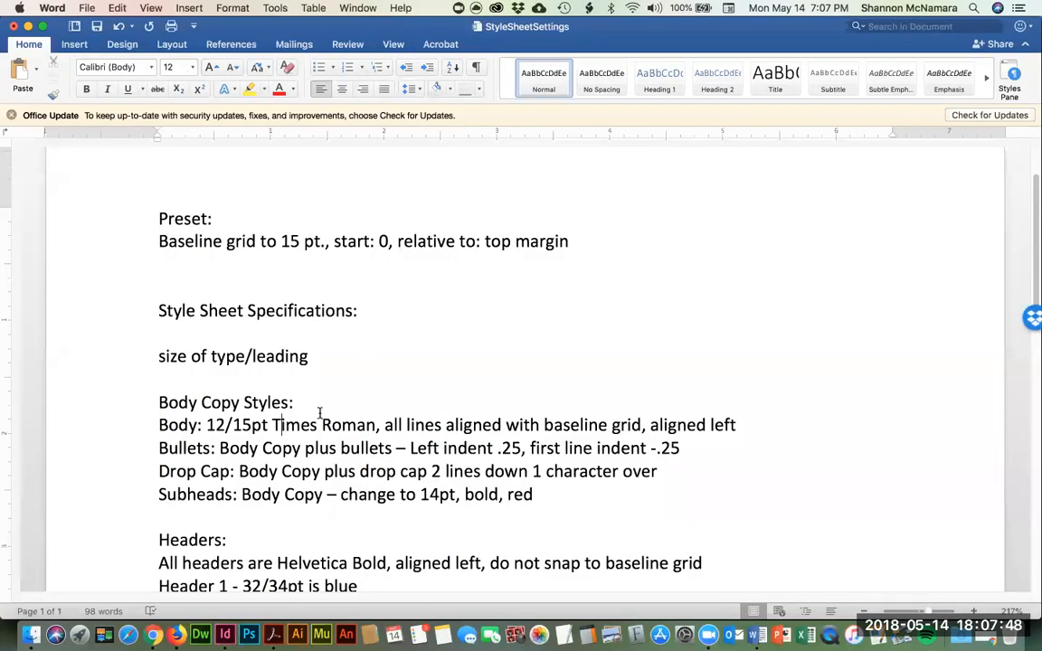
pyautogui.press('super+Tab')
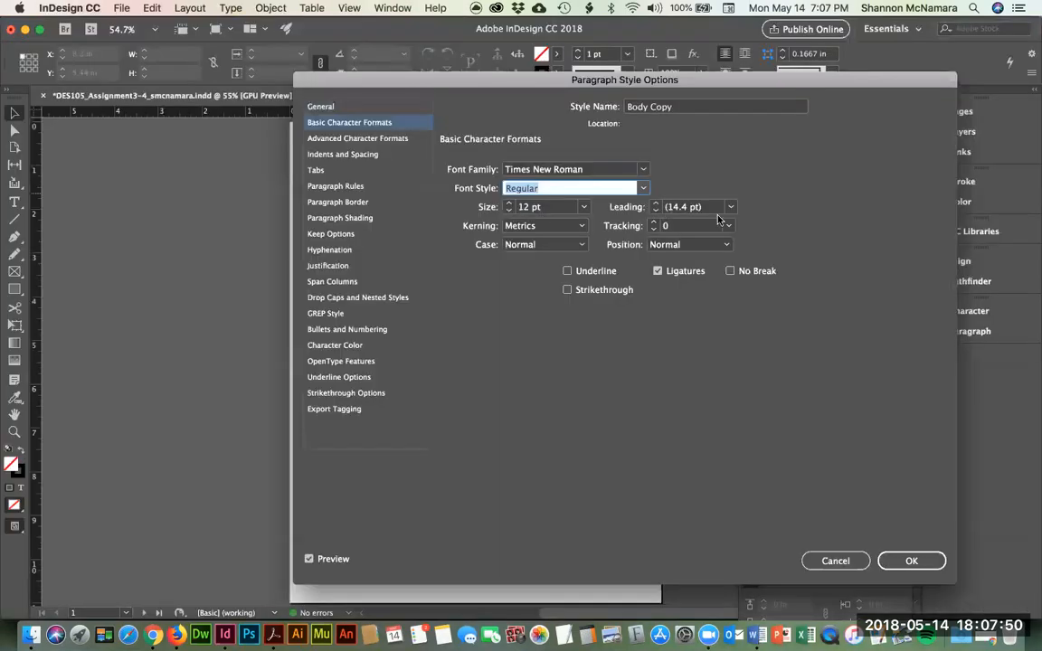
pyautogui.press('Tab')
pyautogui.press('Tab')
pyautogui.write('15')
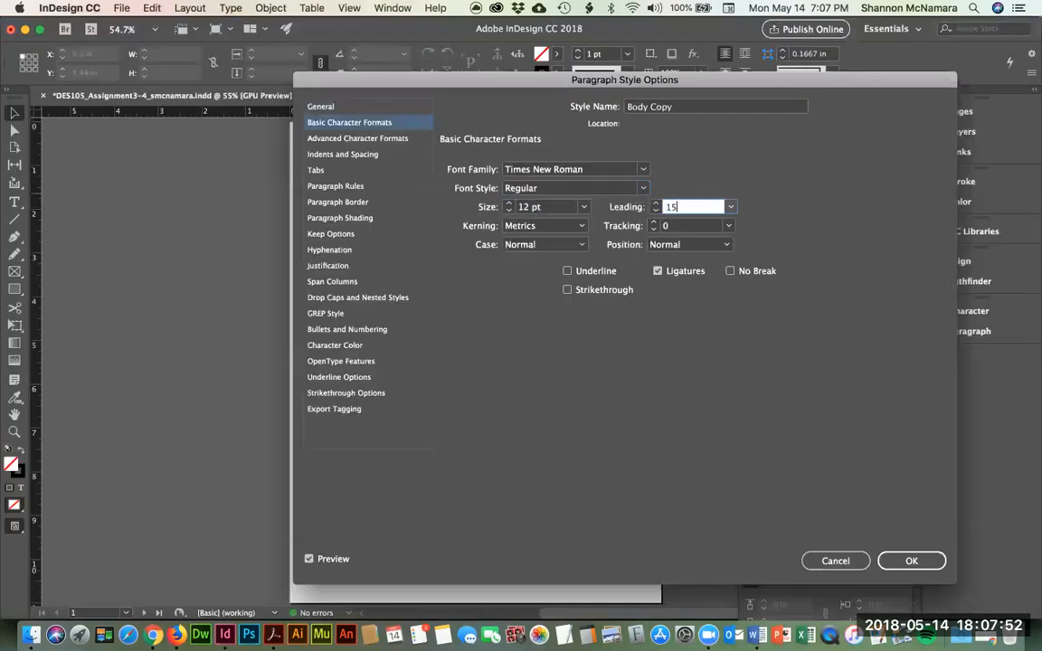
pyautogui.press('Tab')
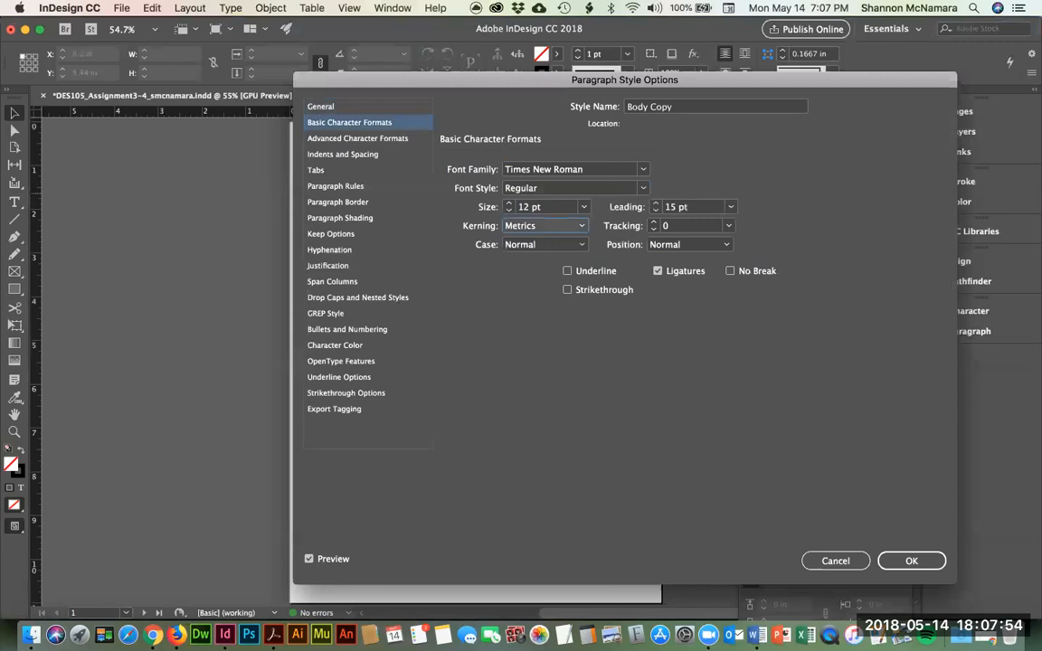
pyautogui.click(729, 245)
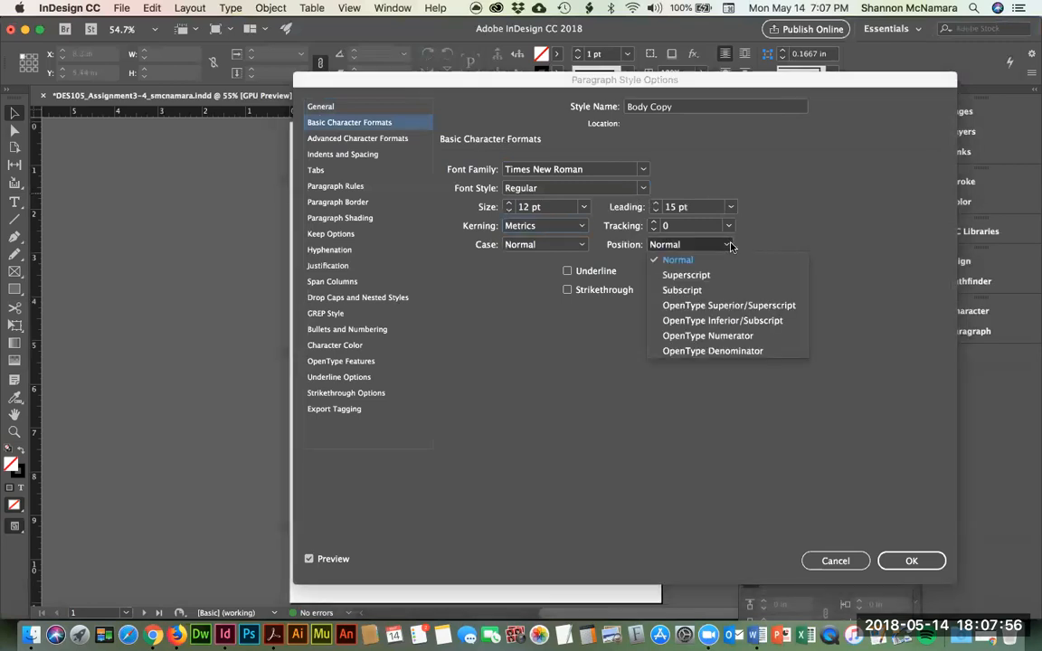
# Step: Check the body specification in the Word style sheet, then align all lines of Body Copy to the grid in InDesign and save the style
pyautogui.click(786, 220)
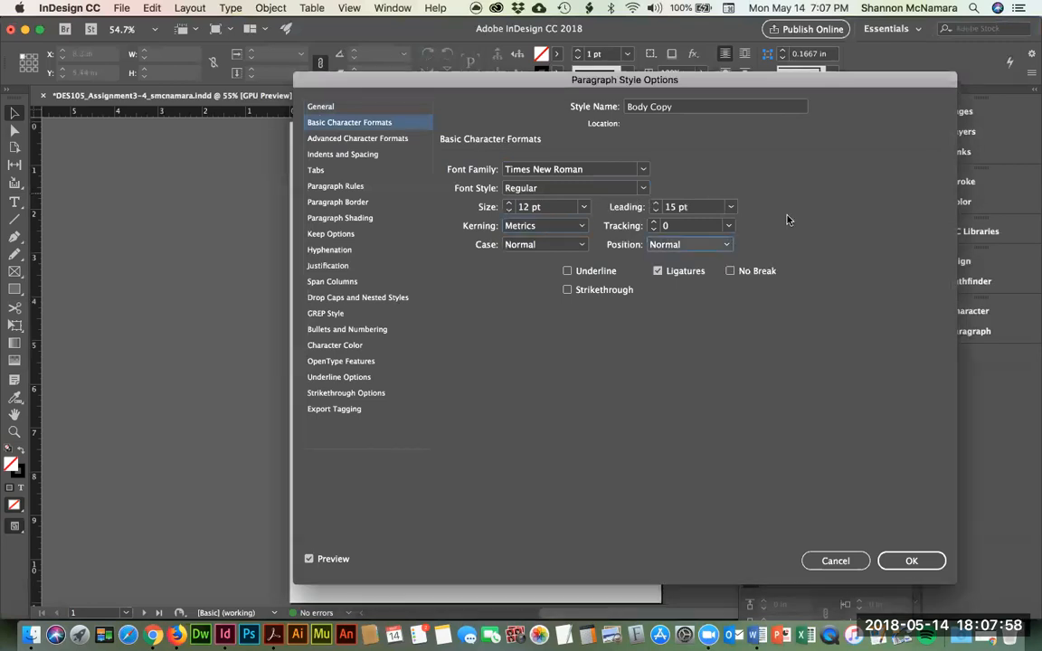
pyautogui.press('super+Tab')
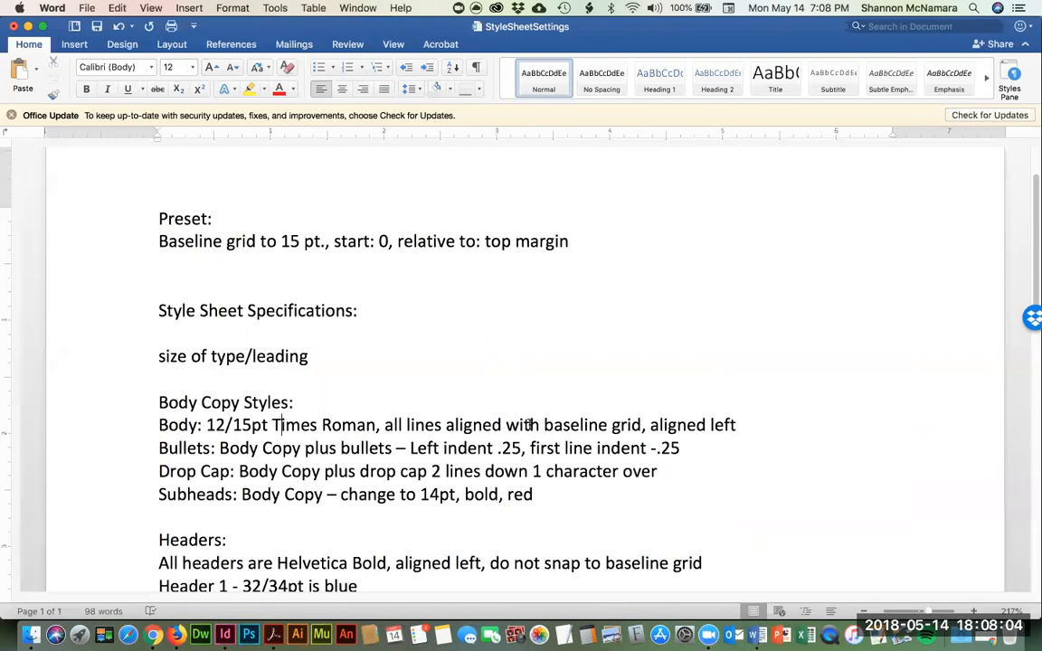
pyautogui.press('super+Tab')
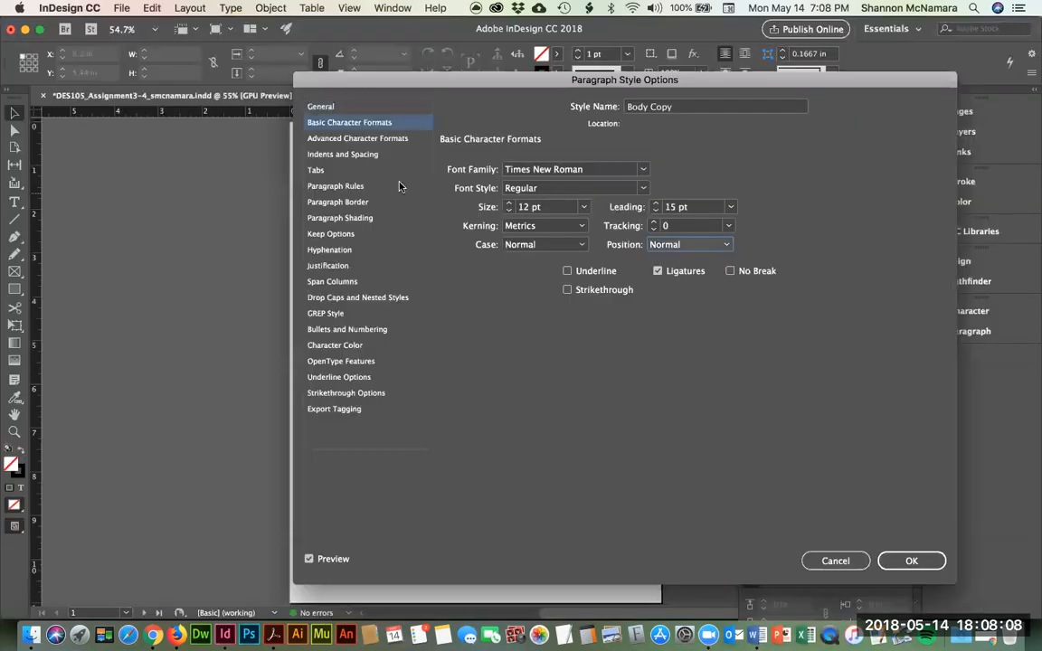
pyautogui.click(357, 140)
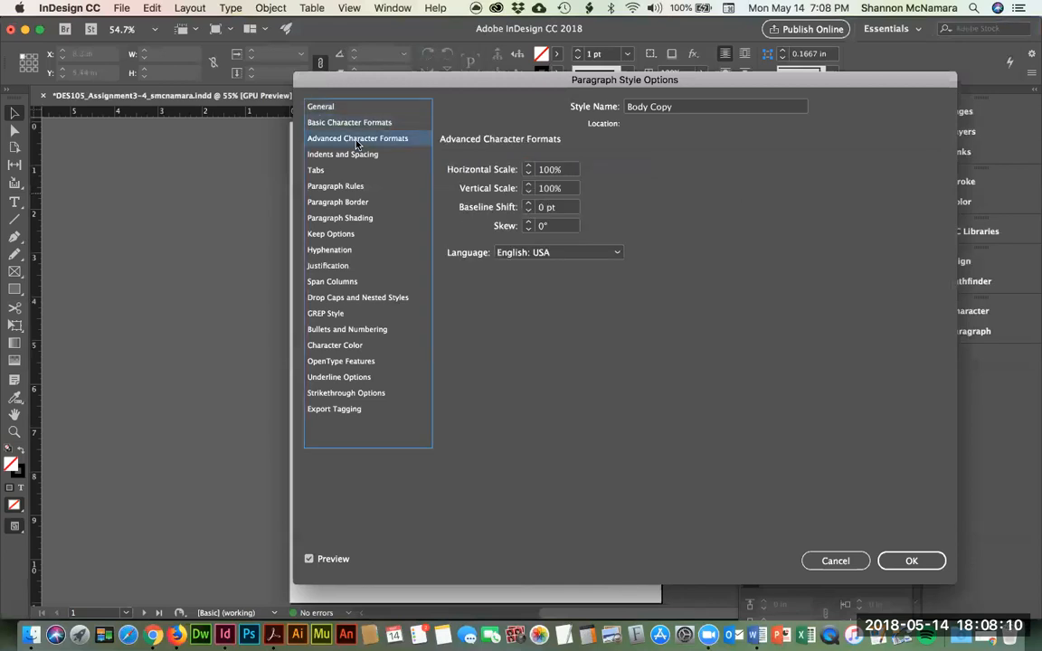
pyautogui.click(353, 155)
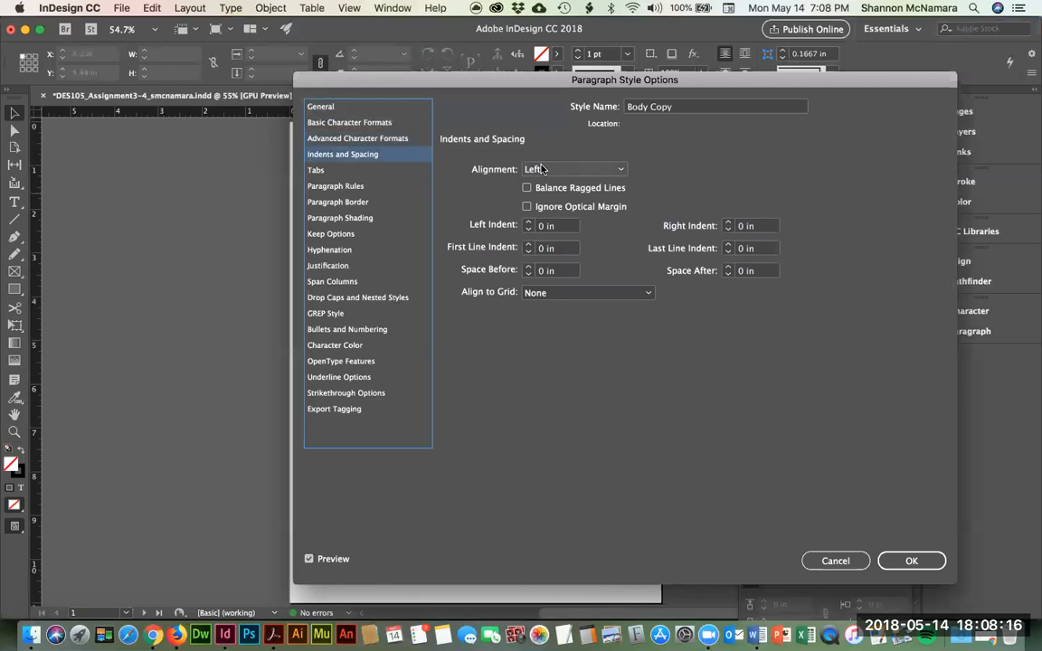
pyautogui.click(543, 293)
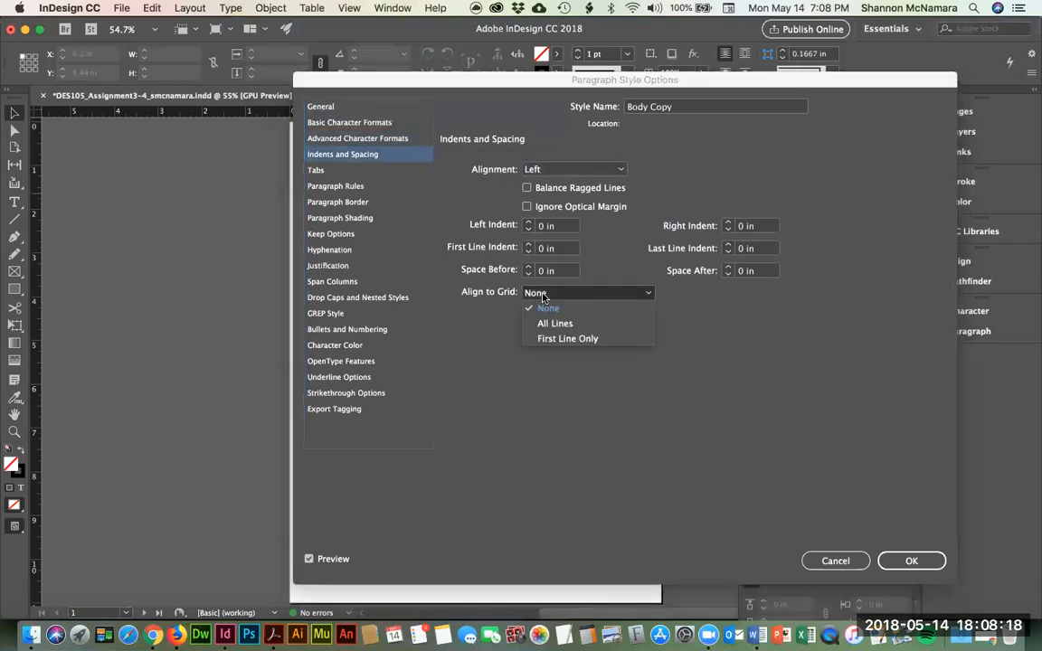
pyautogui.click(551, 323)
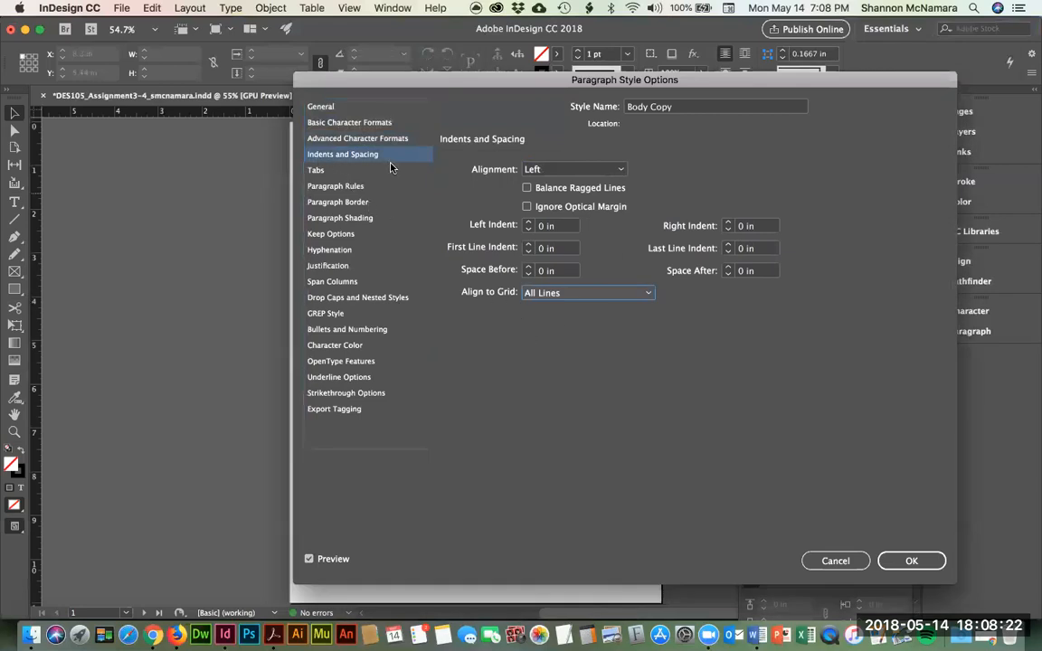
pyautogui.press('super+Tab')
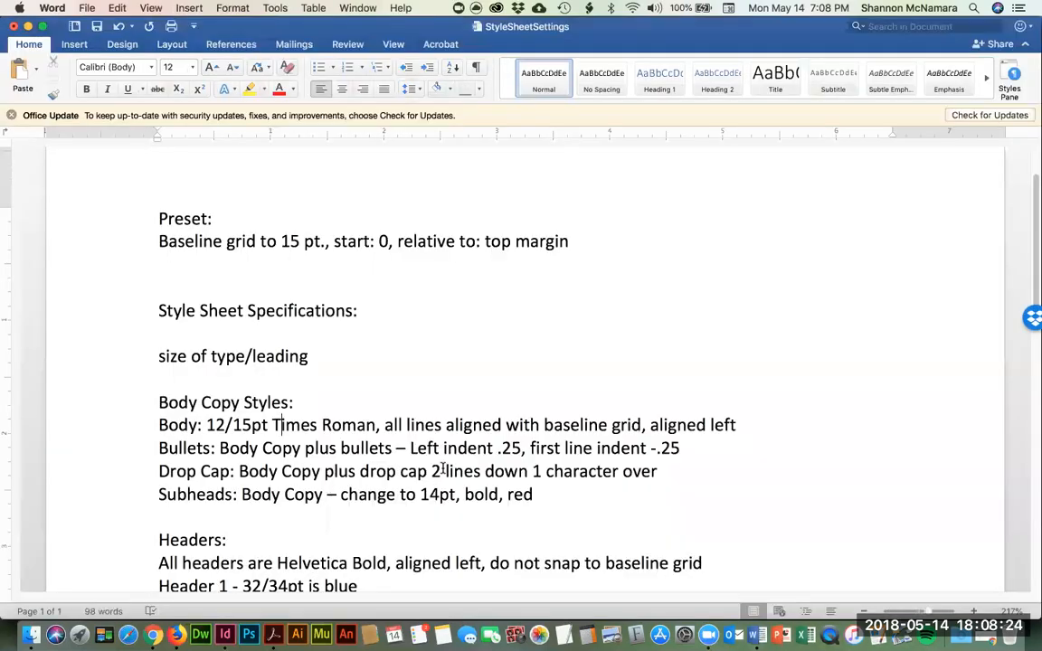
pyautogui.press('super+Tab')
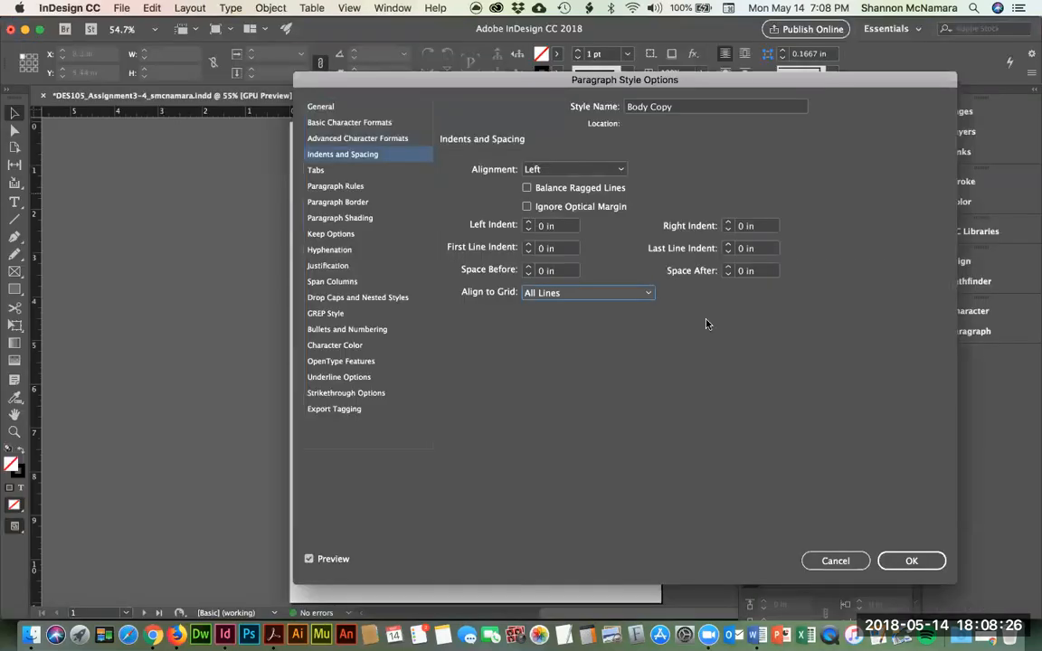
pyautogui.click(911, 561)
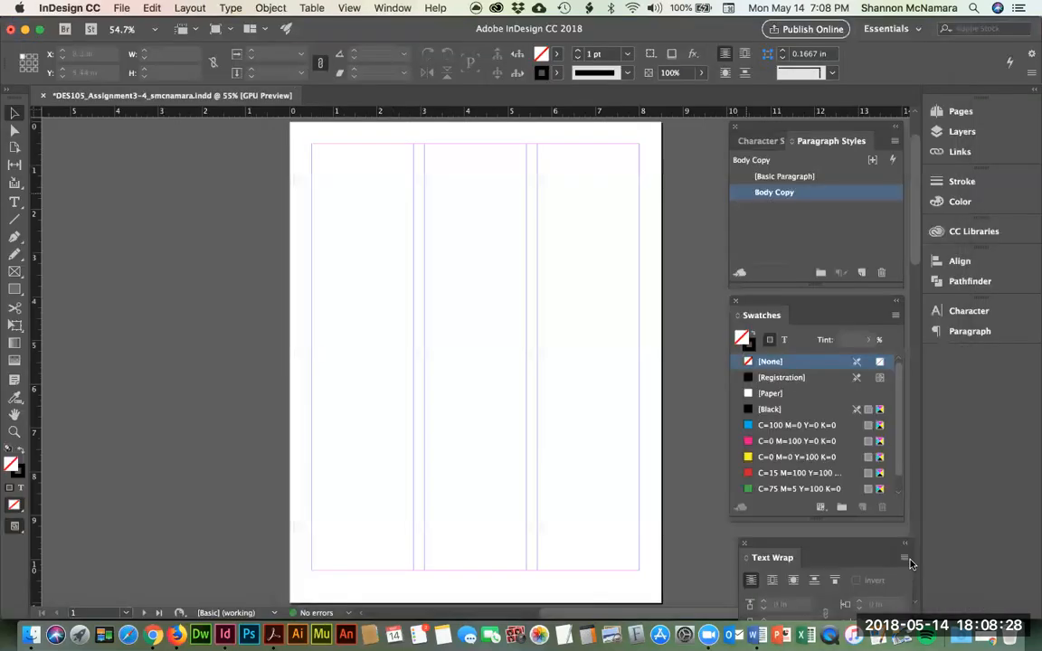
# Step: Switch to the StyleSheetSettings document in Word and read what the Bullets style is based on and adds
pyautogui.press('super+Tab')
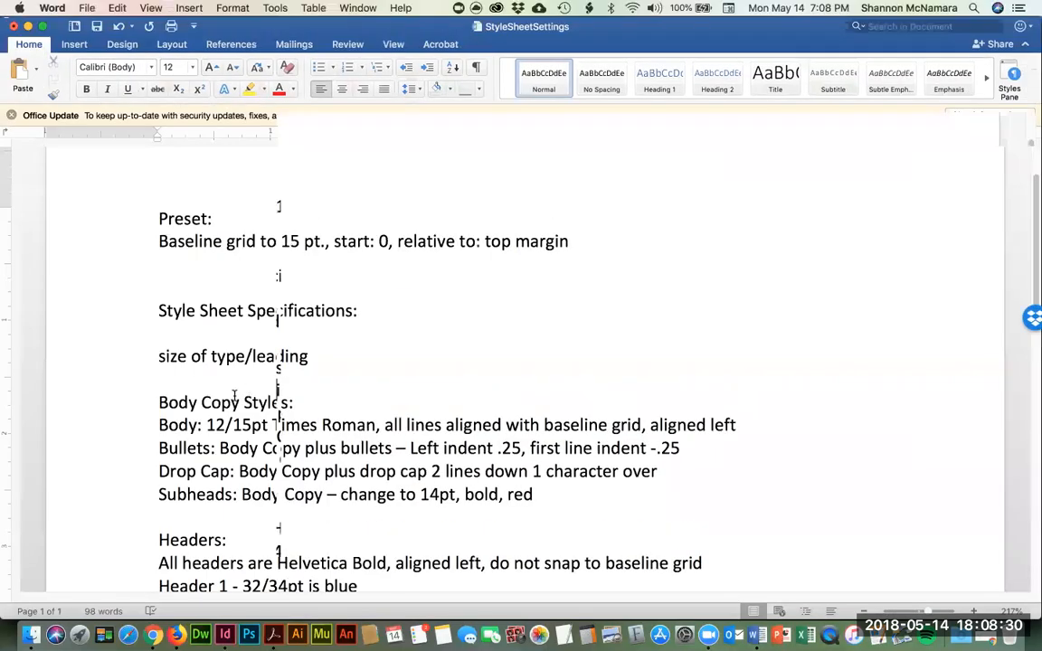
pyautogui.moveTo(158, 448); pyautogui.dragTo(226, 450)
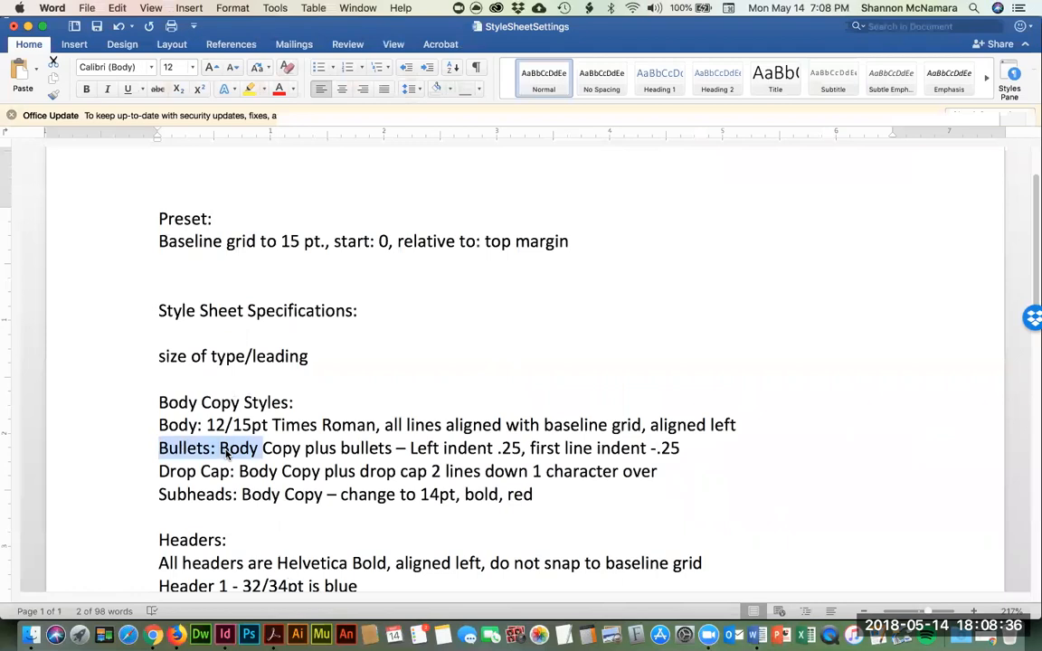
pyautogui.click(232, 449)
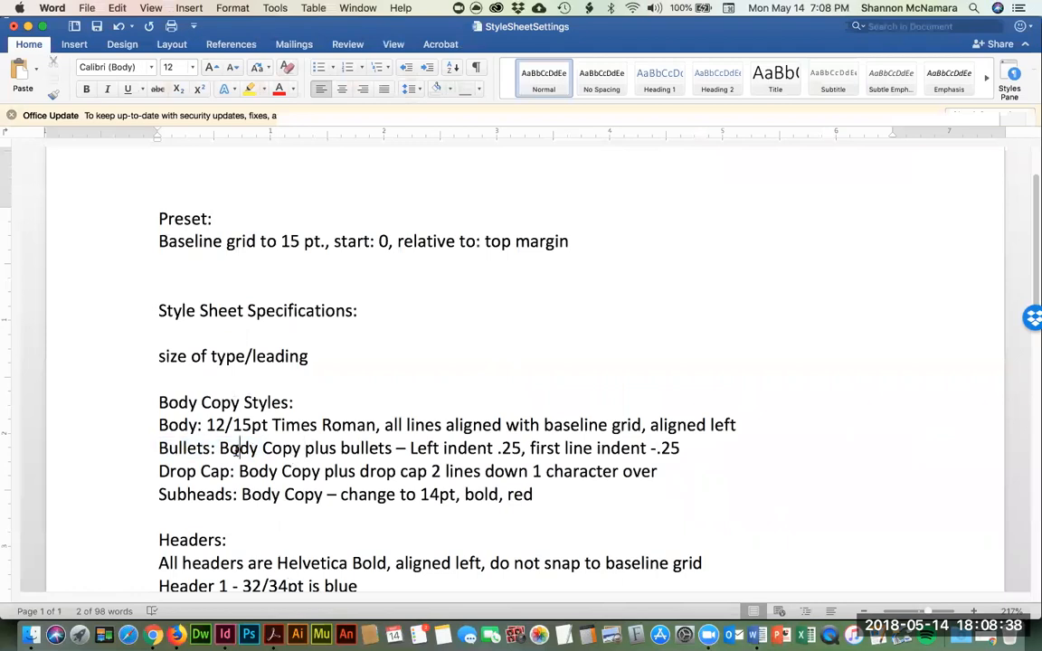
pyautogui.doubleClick(232, 448)
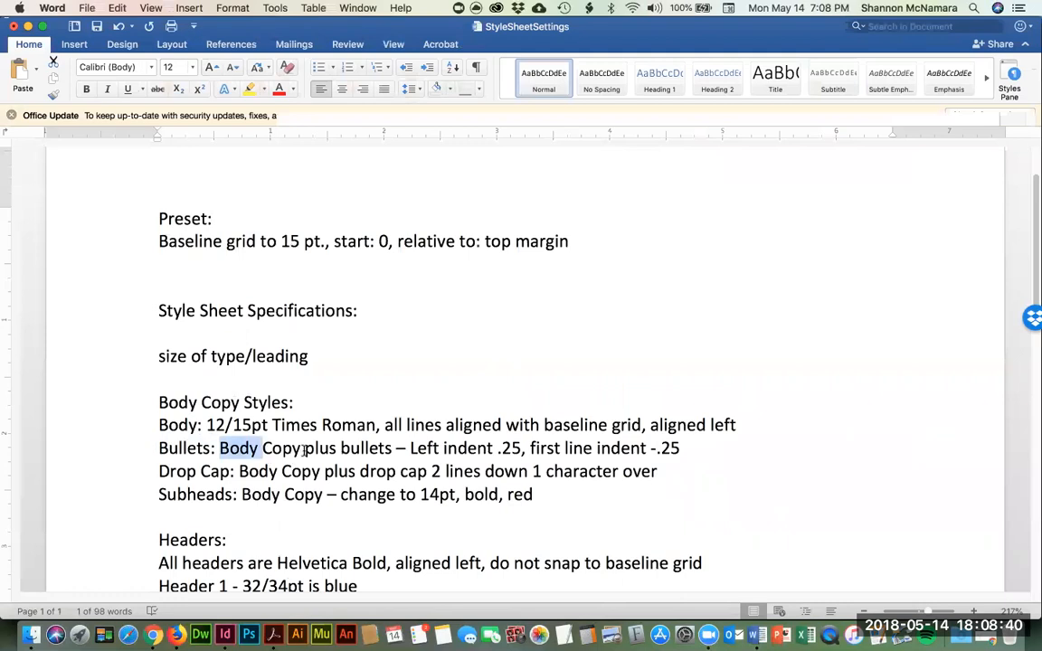
pyautogui.click(342, 449)
# Step: Switch back to InDesign and create a new paragraph style named Bullet points, based on Body Copy
pyautogui.press('super+Tab')
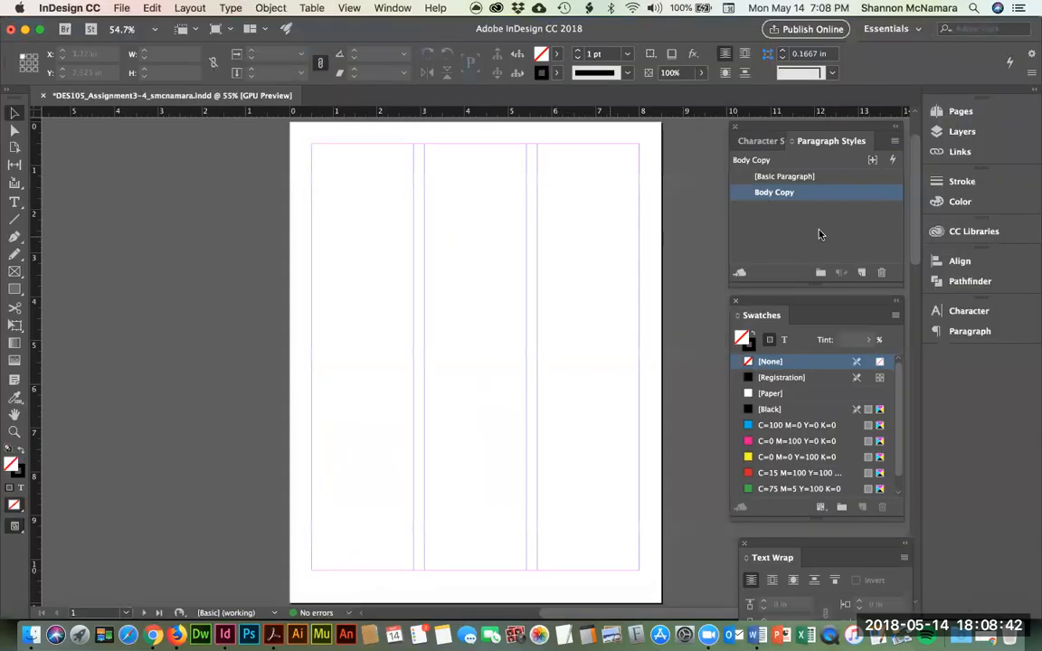
pyautogui.click(861, 272)
pyautogui.doubleClick(768, 209)
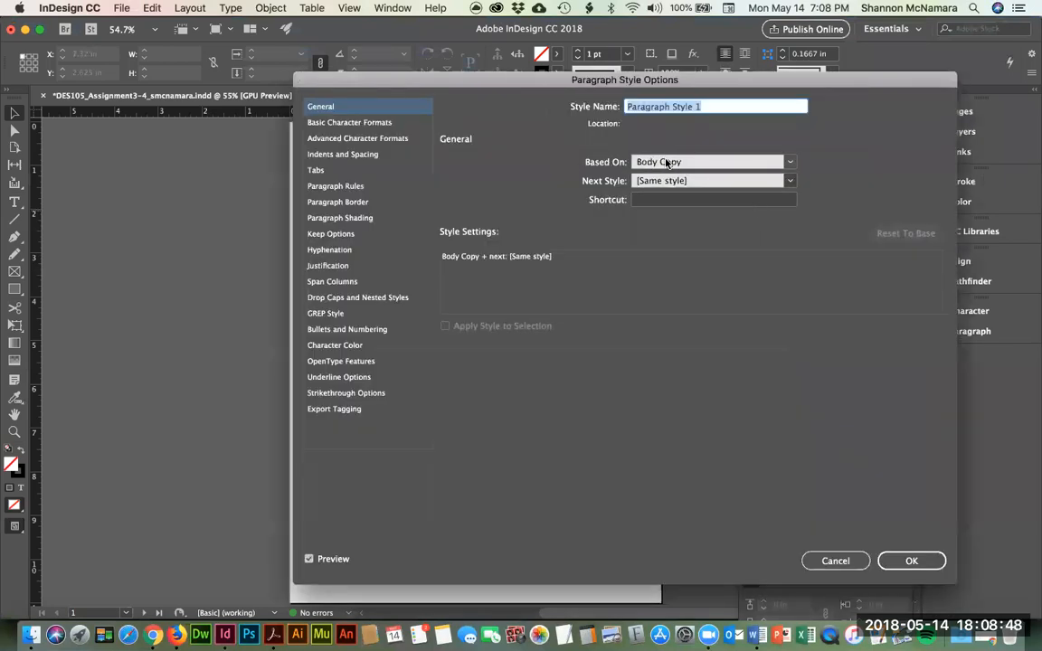
pyautogui.write('Bullet ')
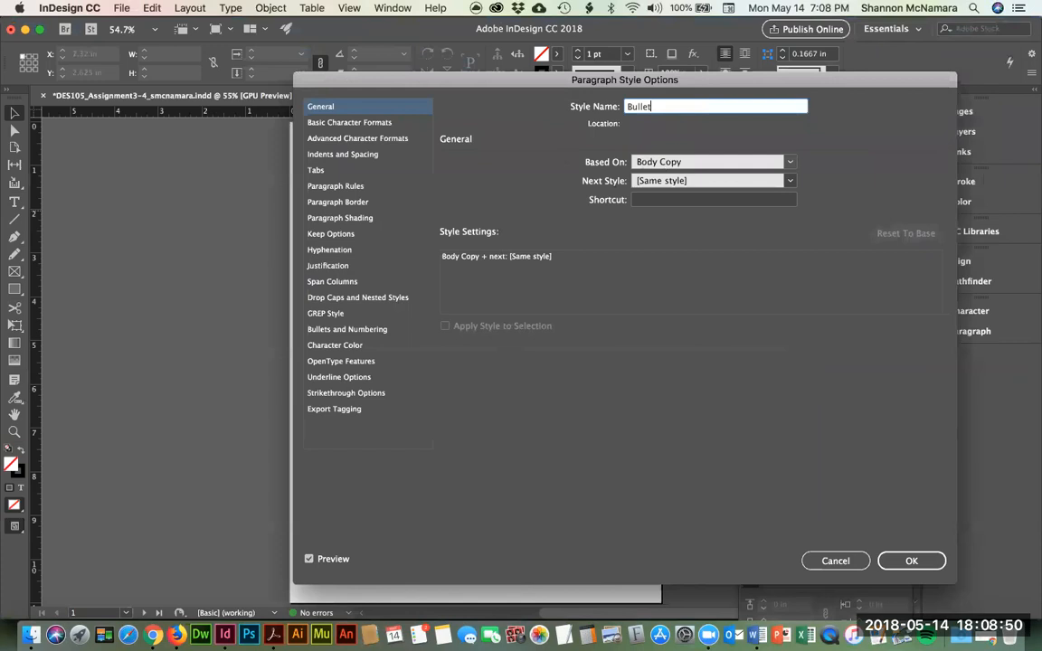
pyautogui.write('points')
# Step: Set the list type of the Bullet points style to Bullets
pyautogui.click(328, 301)
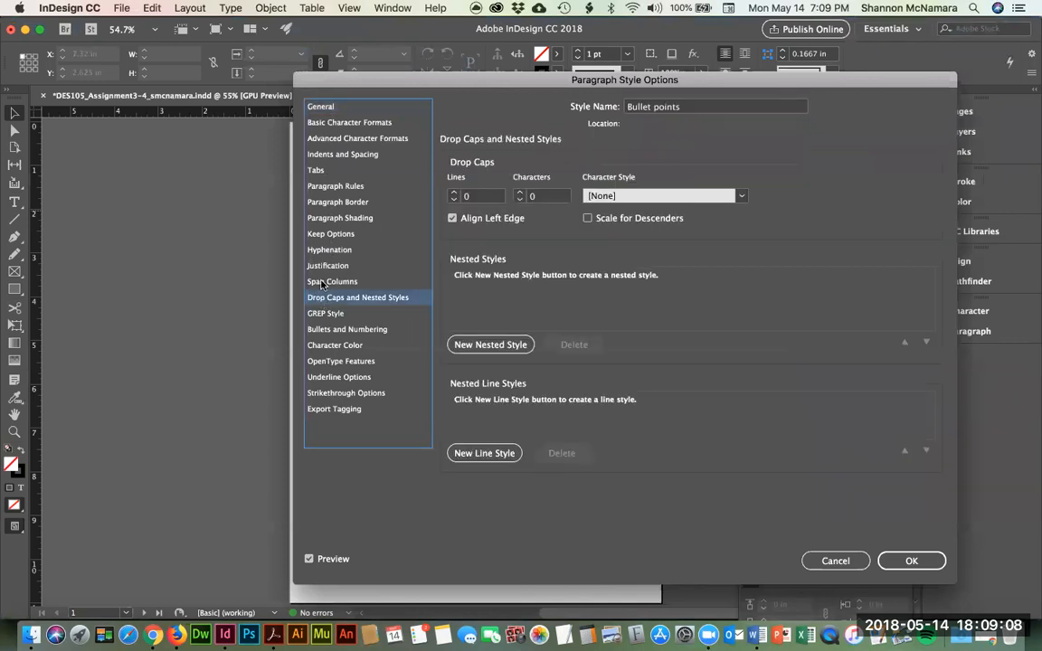
pyautogui.click(321, 282)
pyautogui.click(328, 344)
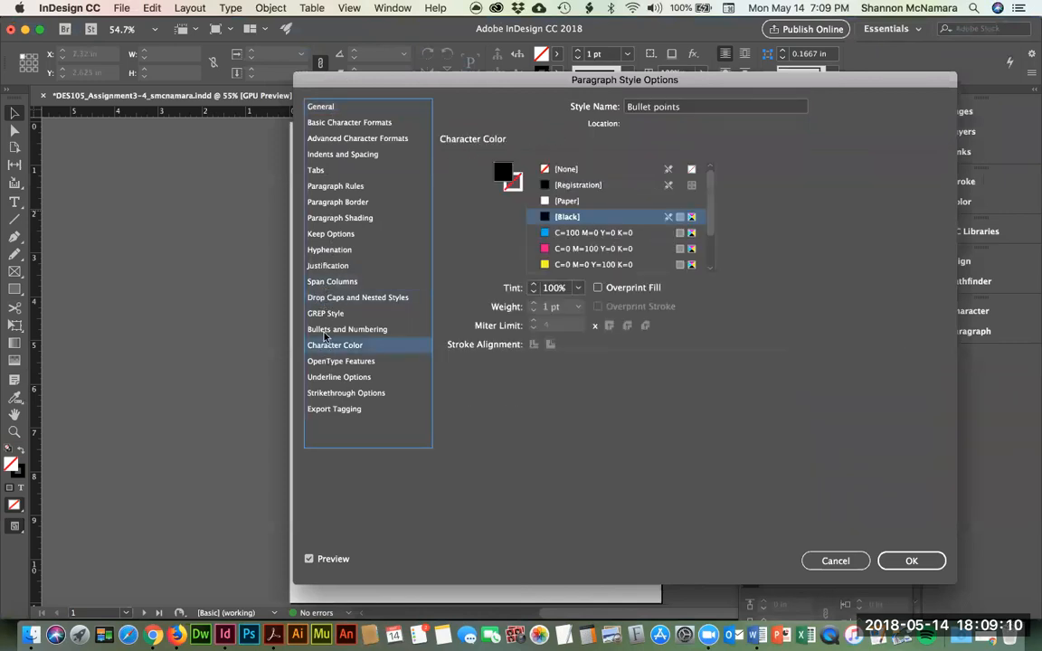
pyautogui.click(325, 331)
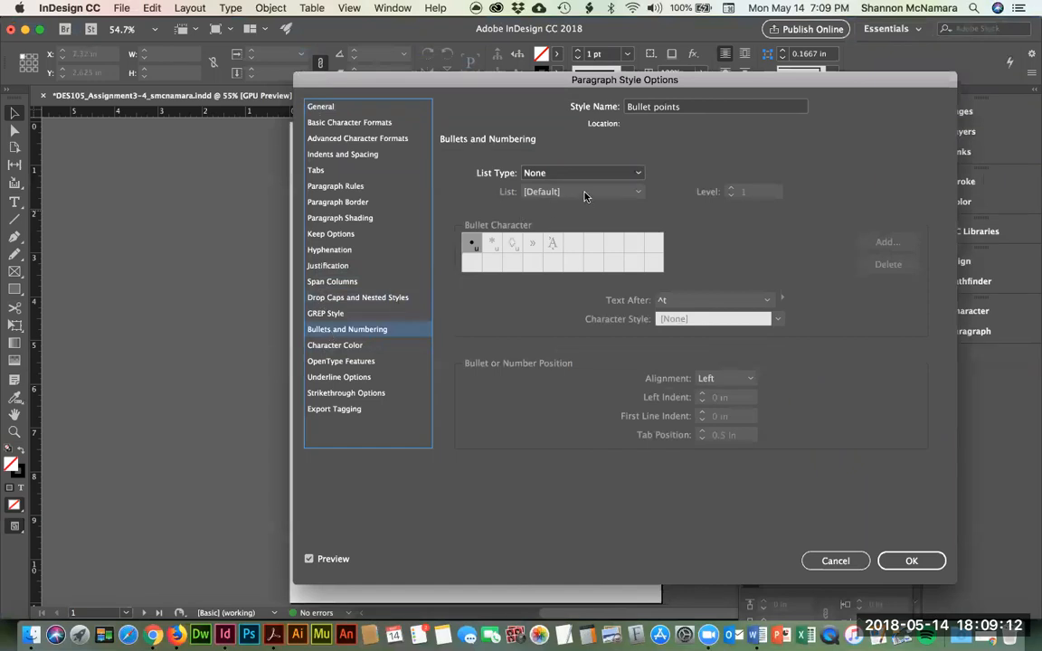
pyautogui.click(559, 174)
pyautogui.click(549, 203)
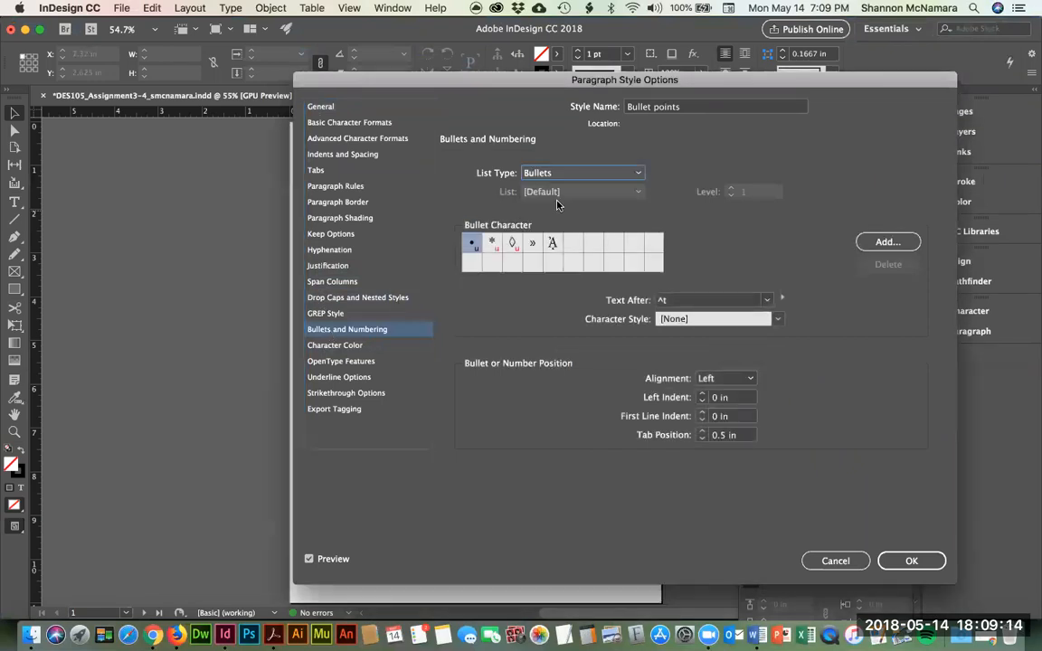
# Step: Switch to Word and read the left and first line indents specified for the Bullets style
pyautogui.press('super+Tab')
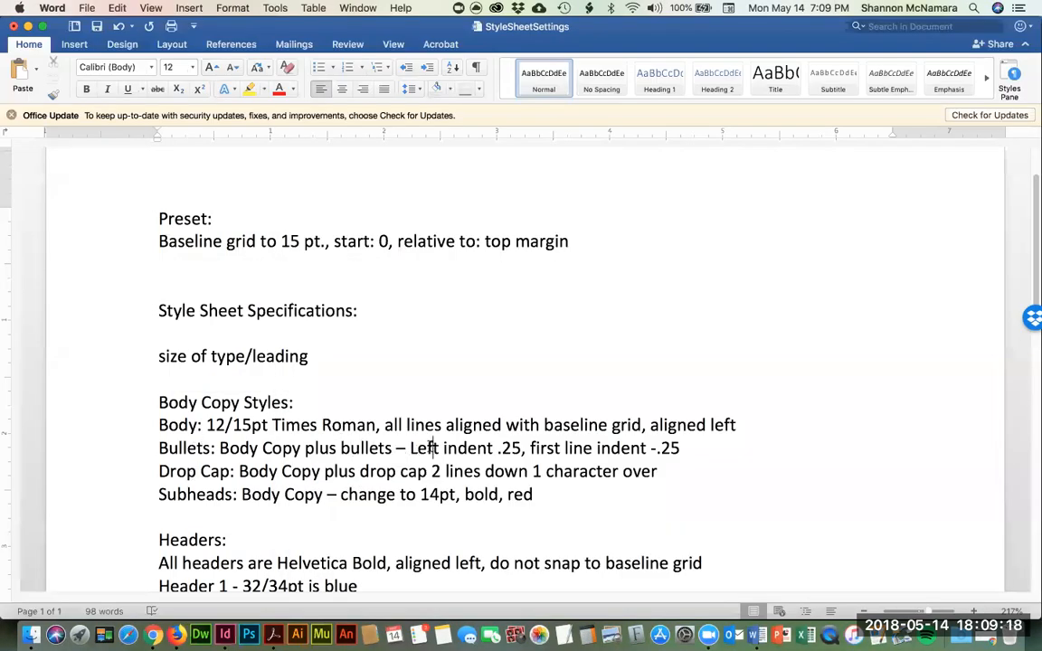
# Step: Switch to InDesign and set the Bullet points style's left indent to 0.25 in and first line indent to -0.25 in, following the Word specifications
pyautogui.press('super+Tab')
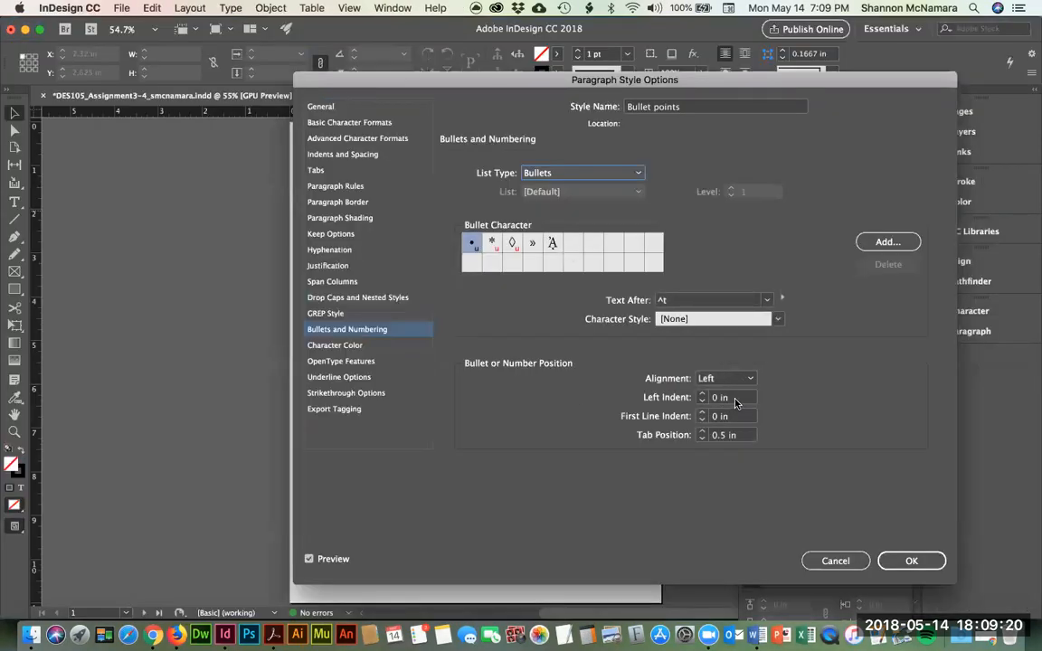
pyautogui.click(734, 399)
pyautogui.write('.25')
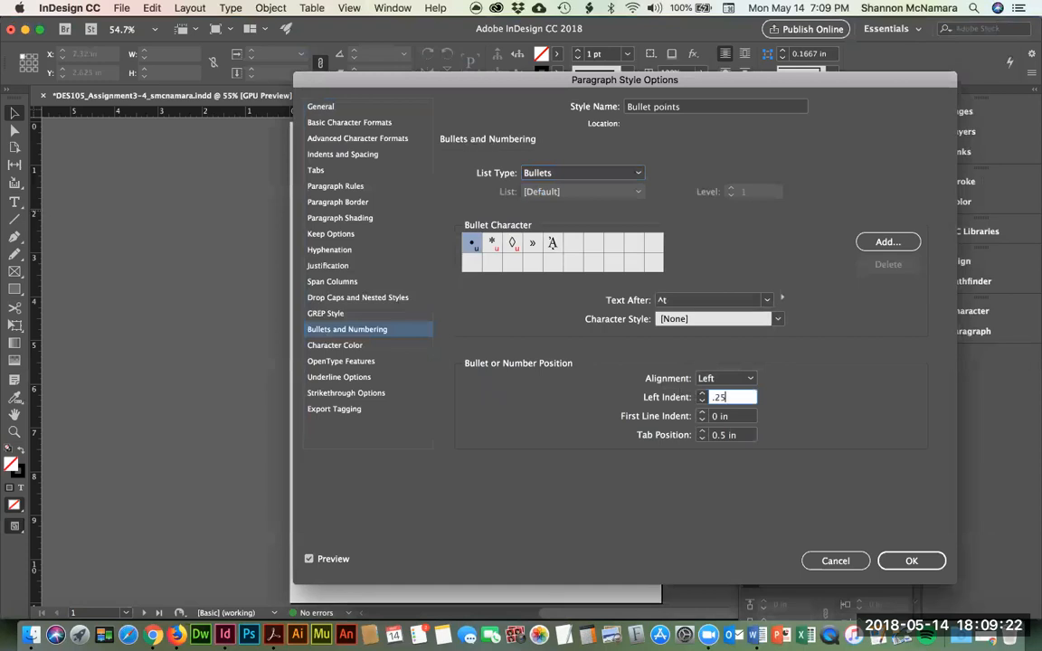
pyautogui.press('Tab')
pyautogui.press('super+Tab')
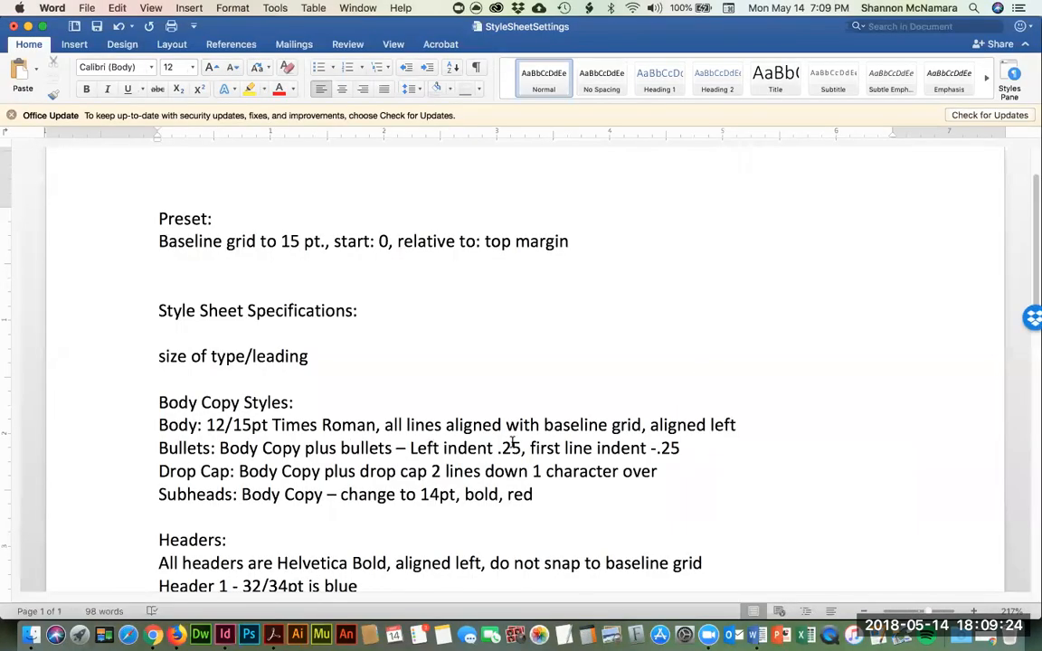
pyautogui.press('super+Tab')
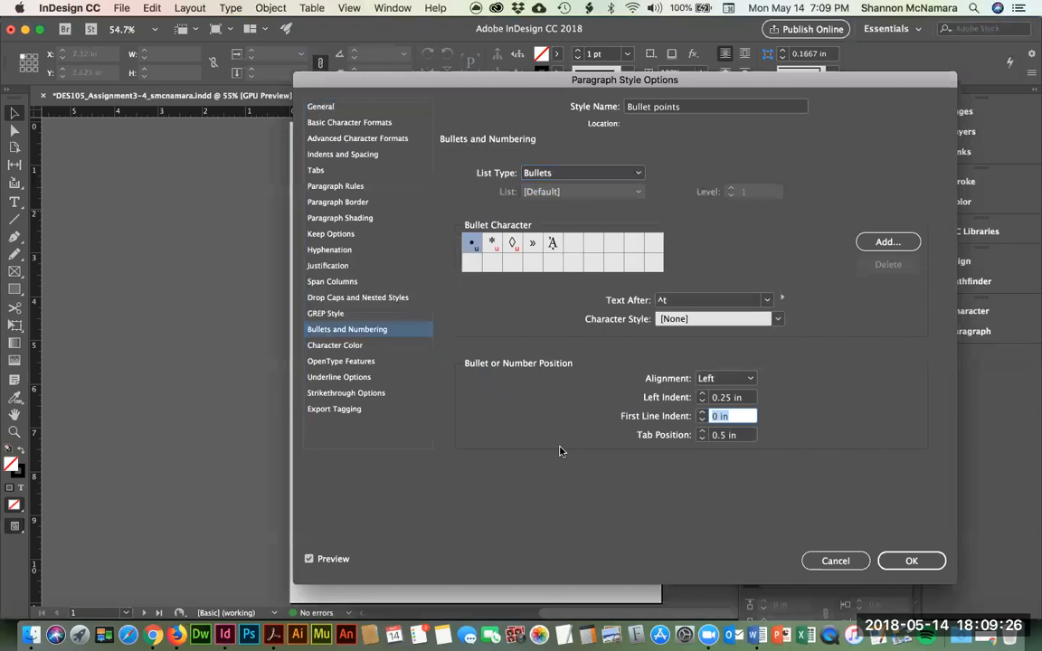
pyautogui.write('-0')
pyautogui.write('.2')
pyautogui.write('5')
pyautogui.press('Tab')
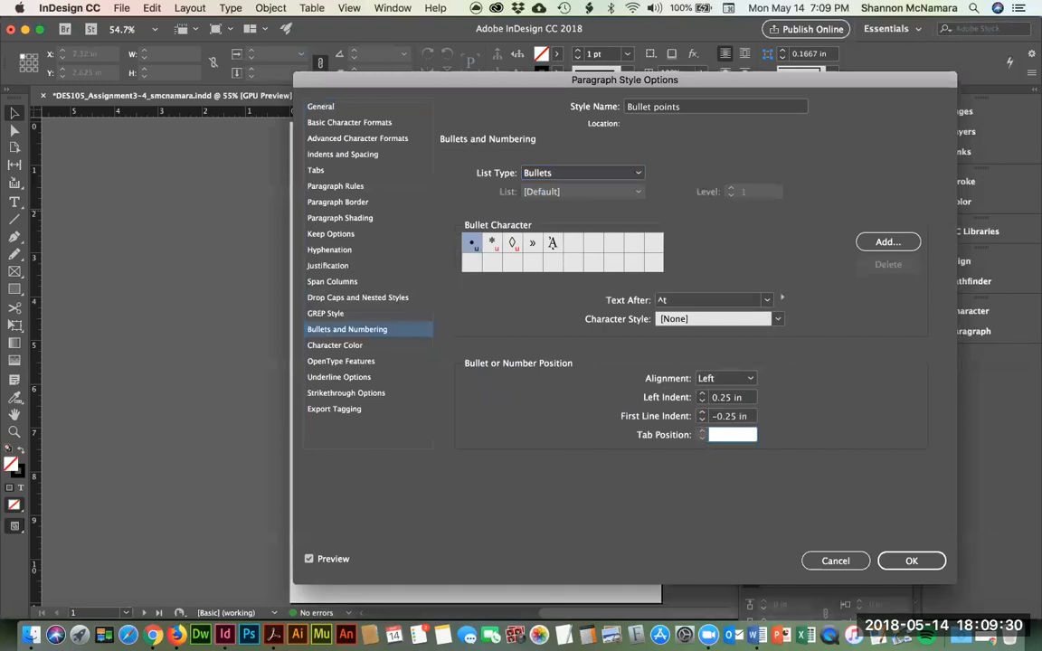
# Step: Set the tab position of the Bullet points style to 0.25 in after consulting the specifications in Word
pyautogui.press('super+Tab')
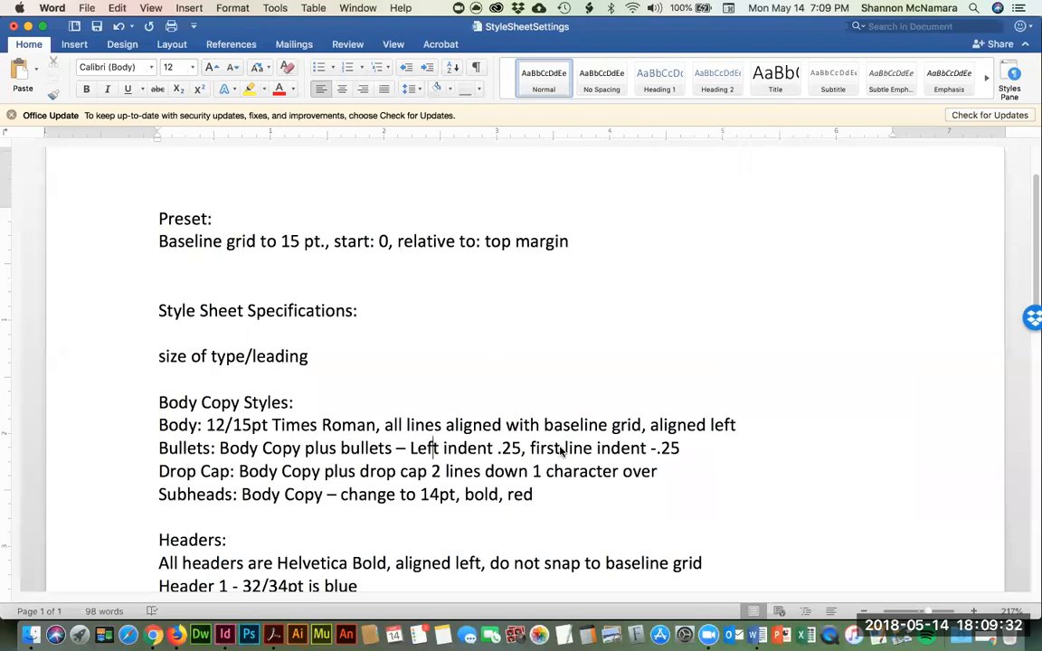
pyautogui.press('super+Tab')
pyautogui.write('0')
pyautogui.write('.25')
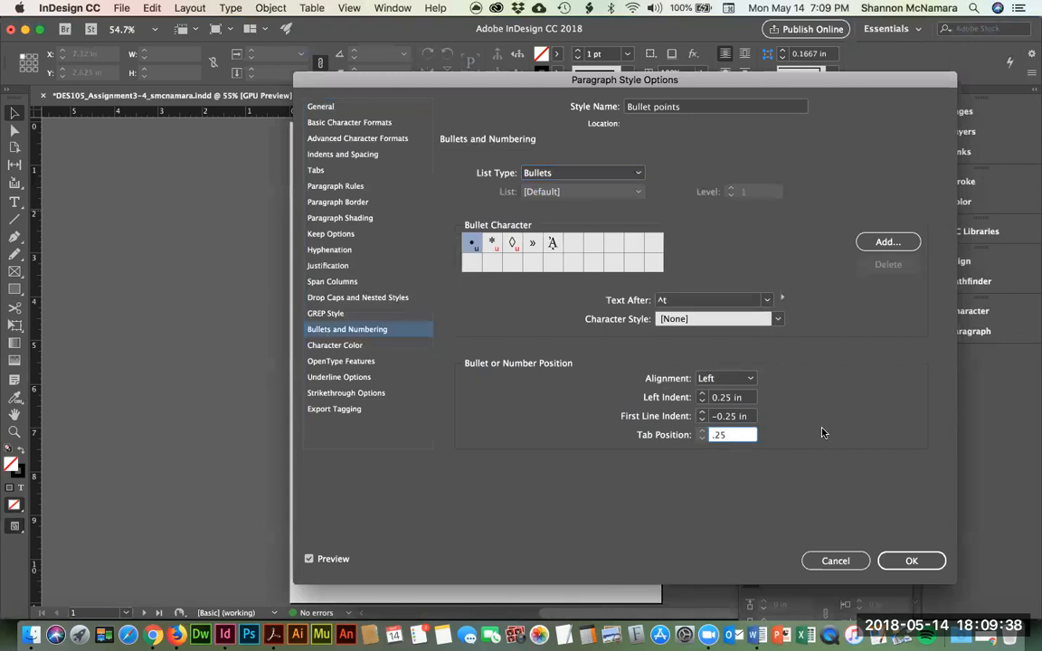
pyautogui.press('Tab')
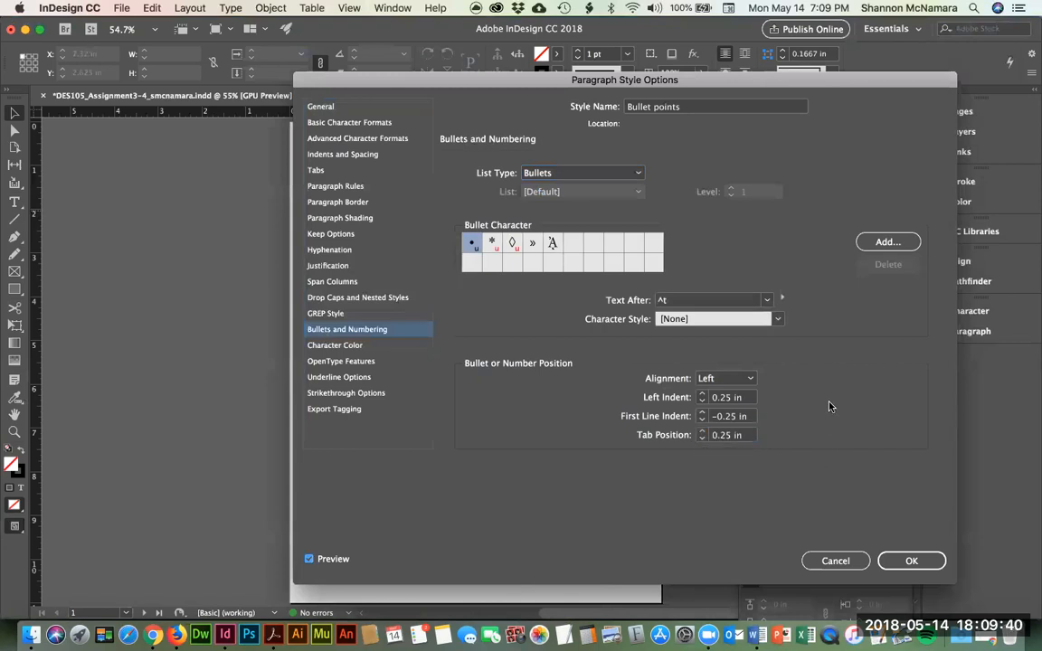
# Step: Compare the bullet indents with the Word specifications, then accept the Bullet points style options in InDesign
pyautogui.press('super+Tab')
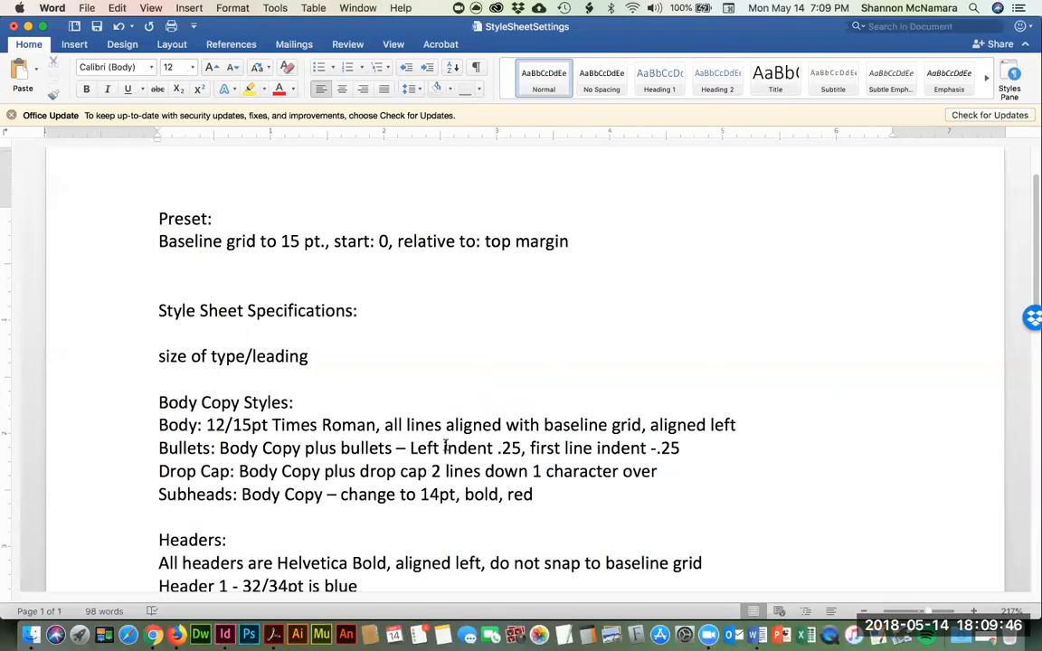
pyautogui.press('super+Tab')
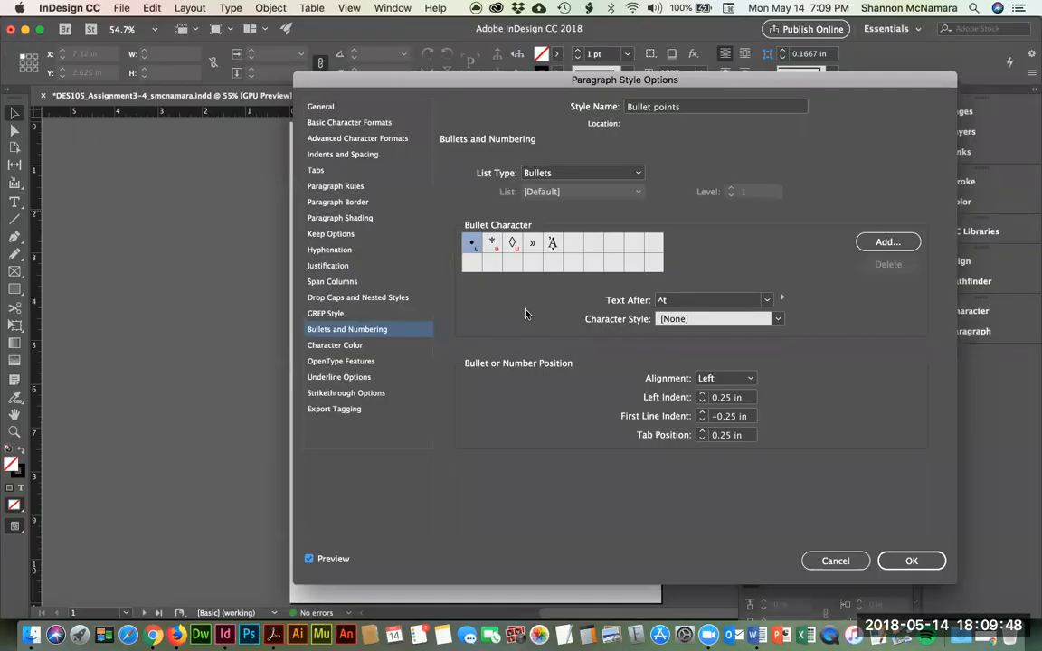
pyautogui.press('super+Tab')
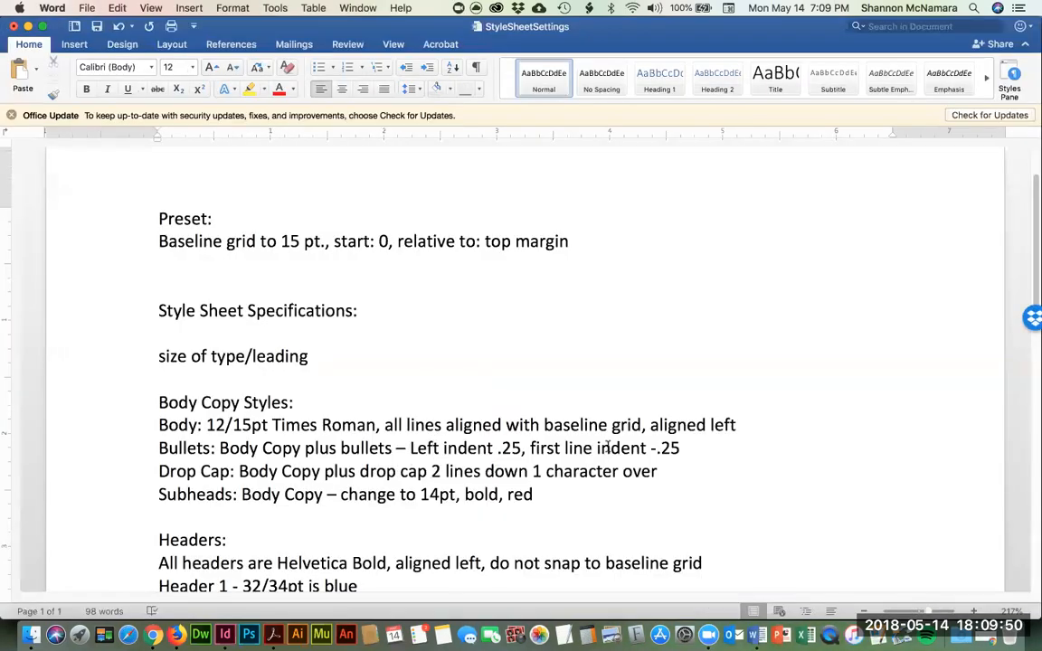
pyautogui.scroll(-1, 615, 441)
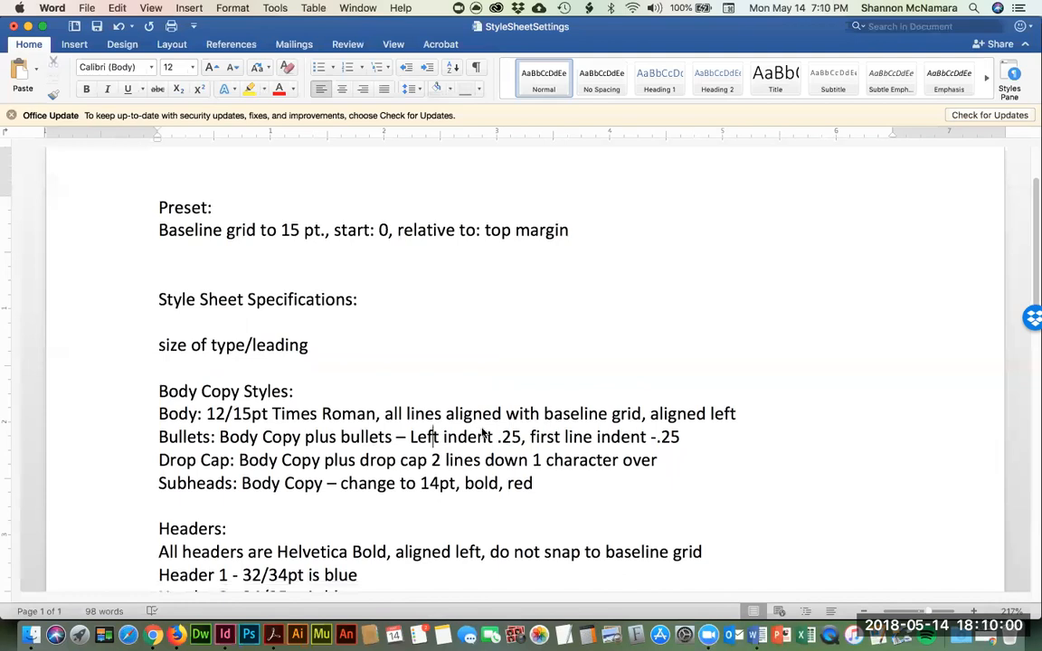
pyautogui.press('super+Tab')
pyautogui.click(923, 561)
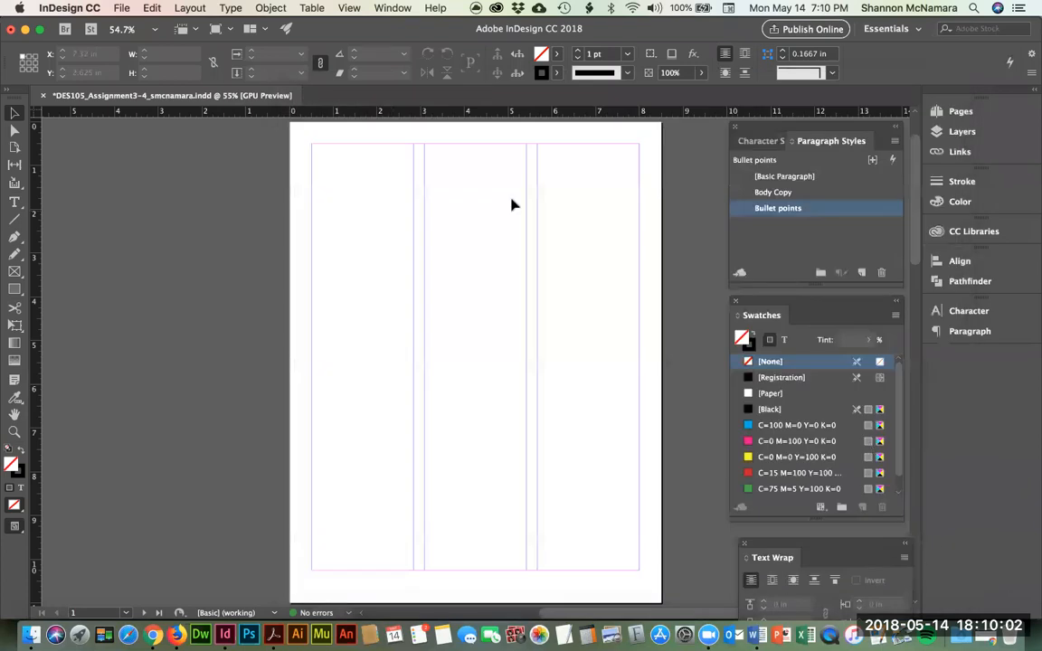
# Step: Consult the Drop Cap specification in Word, then create a new InDesign paragraph style named Drop Cap
pyautogui.press('super+Tab')
pyautogui.click(231, 460)
pyautogui.write(':')
pyautogui.tripleClick(300, 460)
pyautogui.click(376, 462)
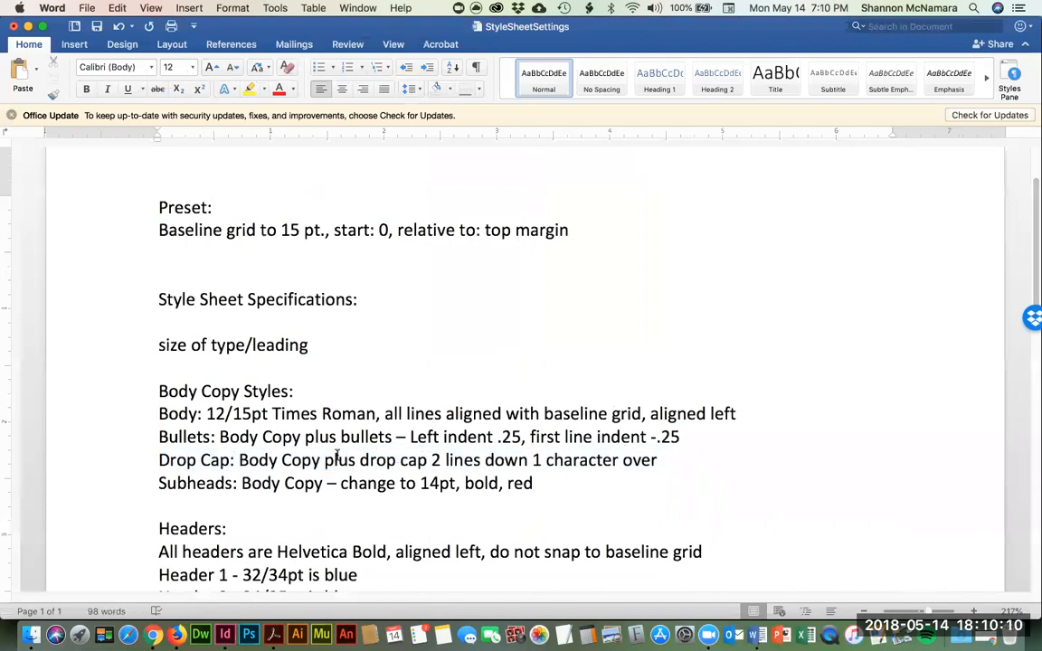
pyautogui.press('super+Tab')
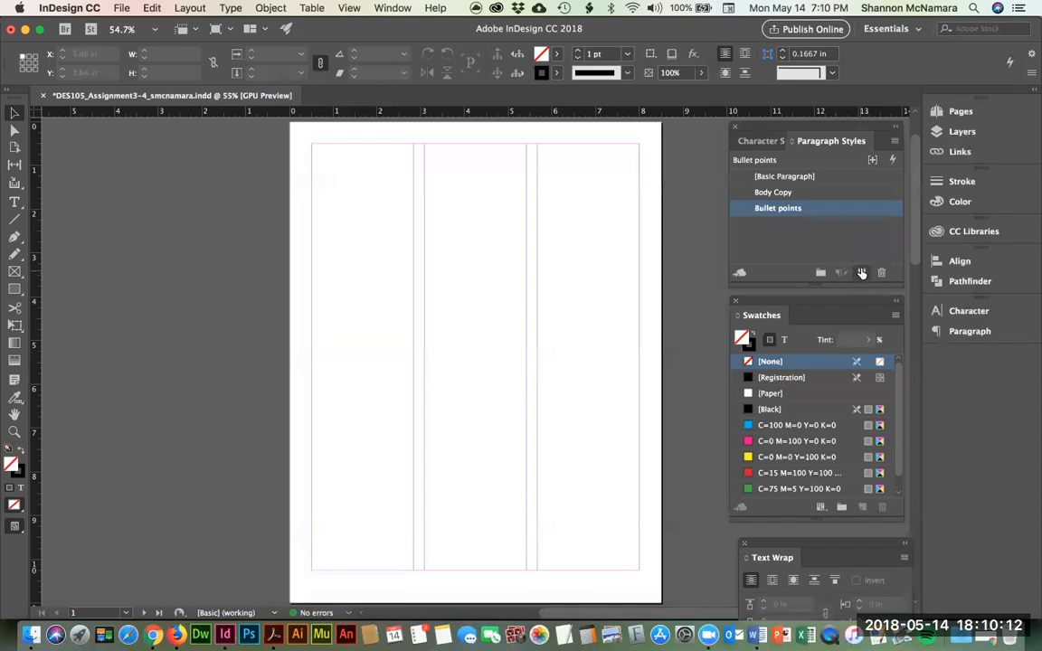
pyautogui.click(861, 273)
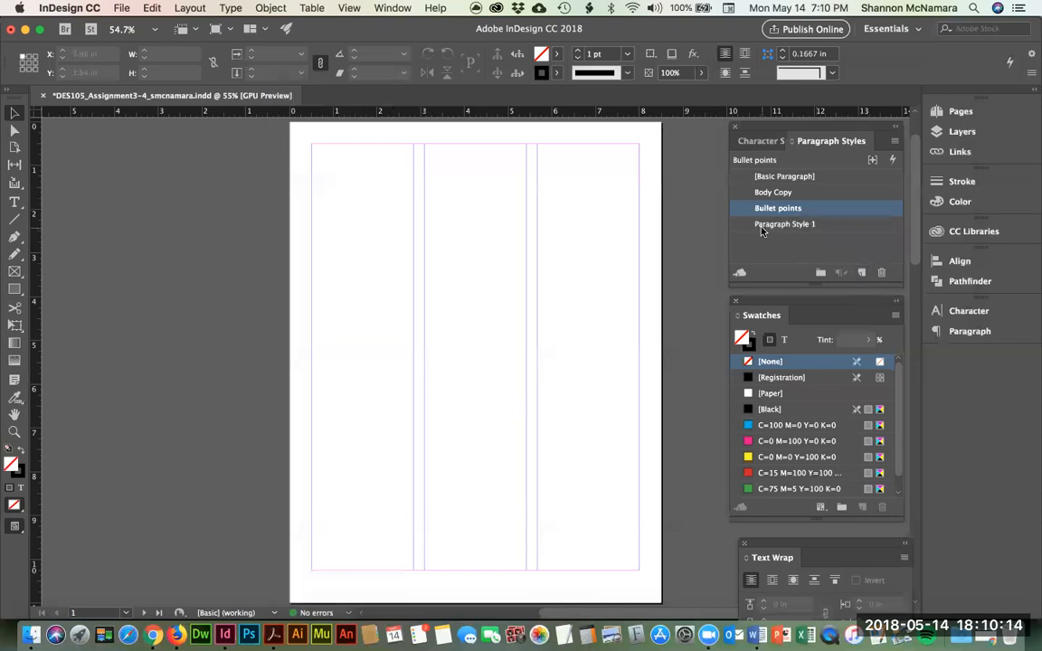
pyautogui.click(745, 227)
pyautogui.doubleClick(745, 224)
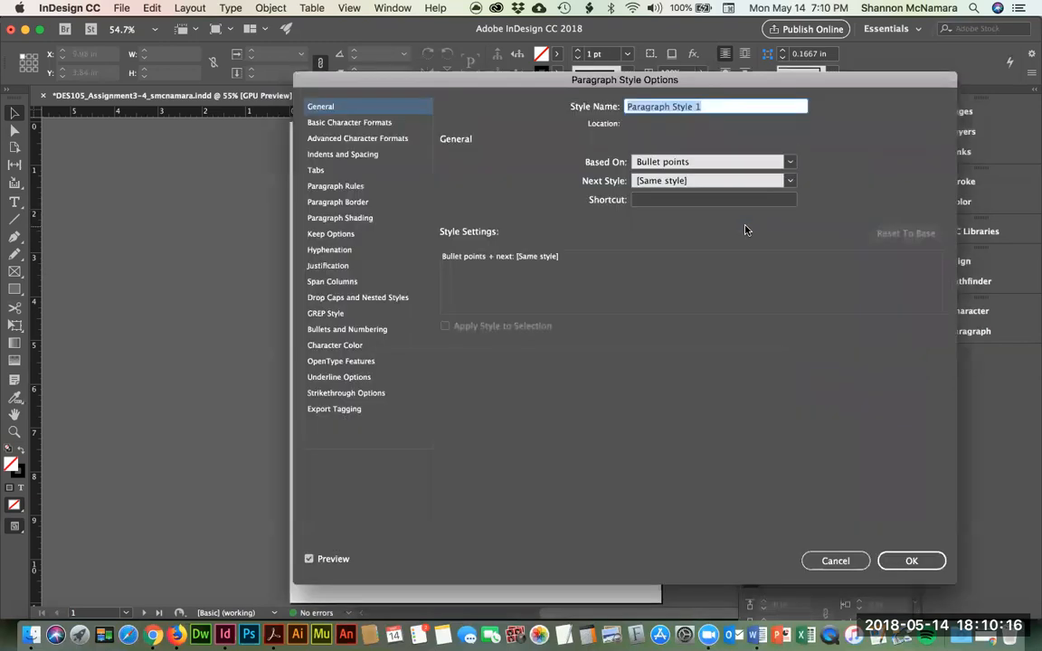
pyautogui.write('Drop Cap')
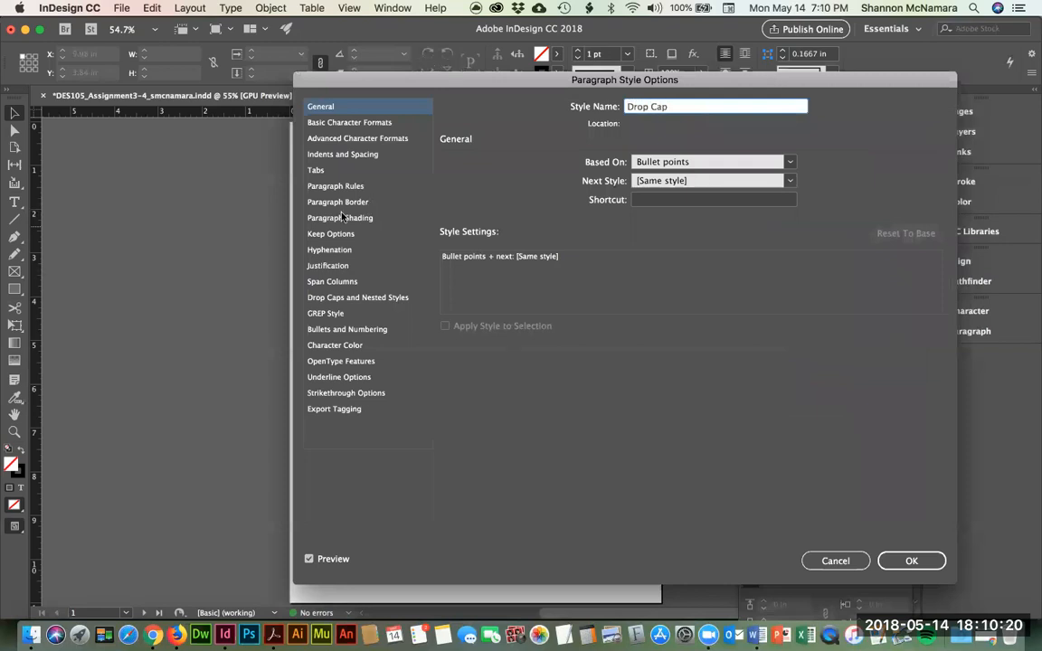
# Step: Give the Drop Cap style a drop cap of 2 lines and 1 character, as specified in the Word document
pyautogui.click(349, 122)
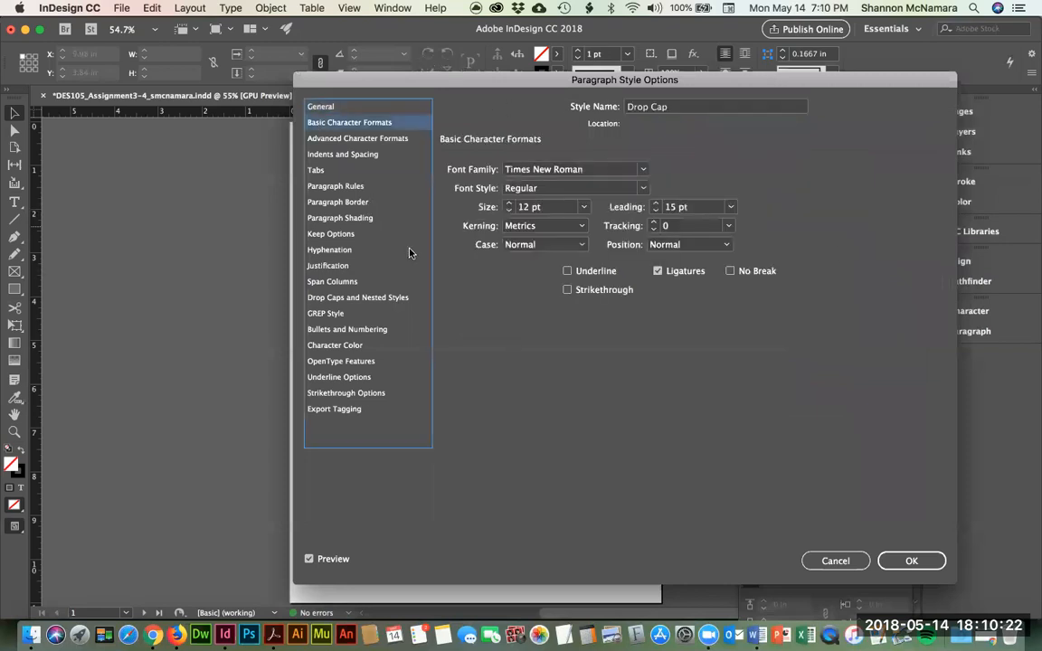
pyautogui.click(336, 140)
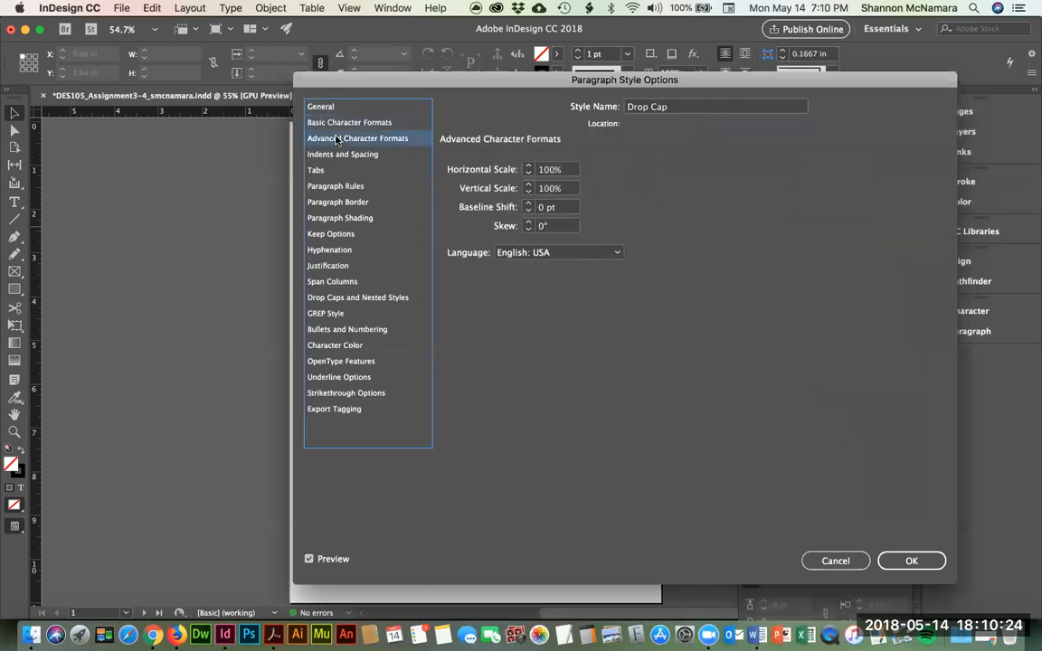
pyautogui.click(342, 298)
pyautogui.press('super+Tab')
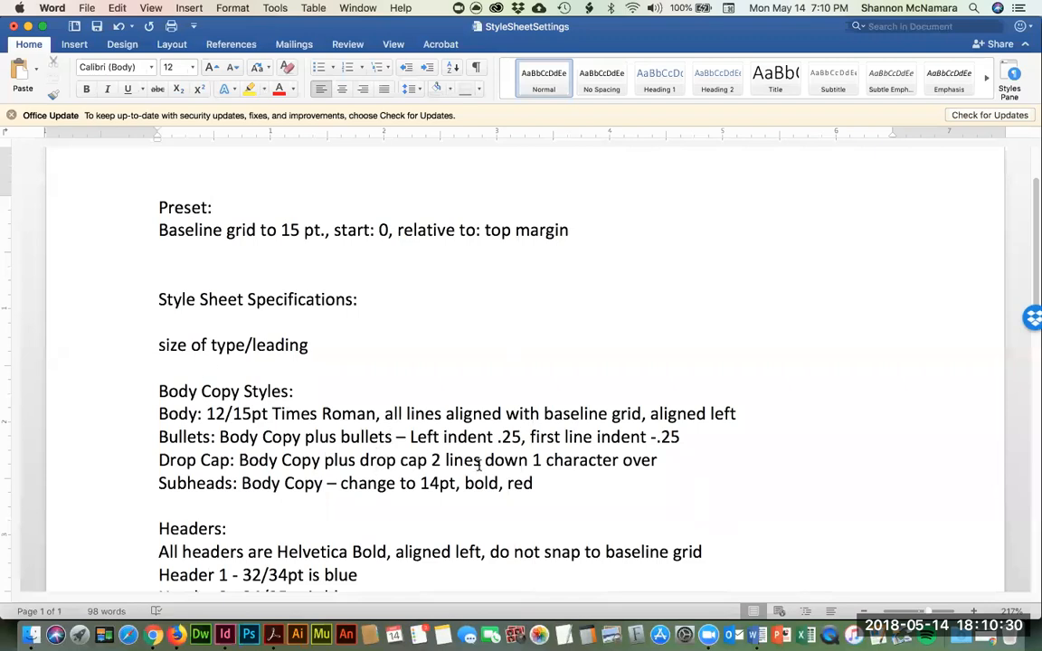
pyautogui.press('super+Tab')
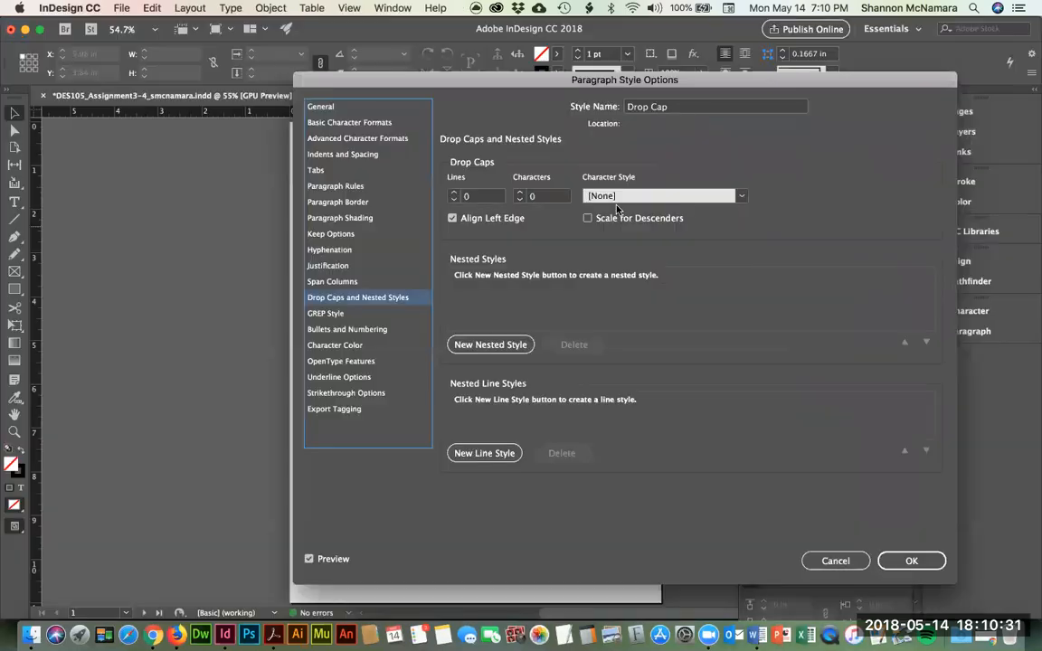
pyautogui.click(454, 199)
pyautogui.write('2')
pyautogui.press('Tab')
pyautogui.write('1')
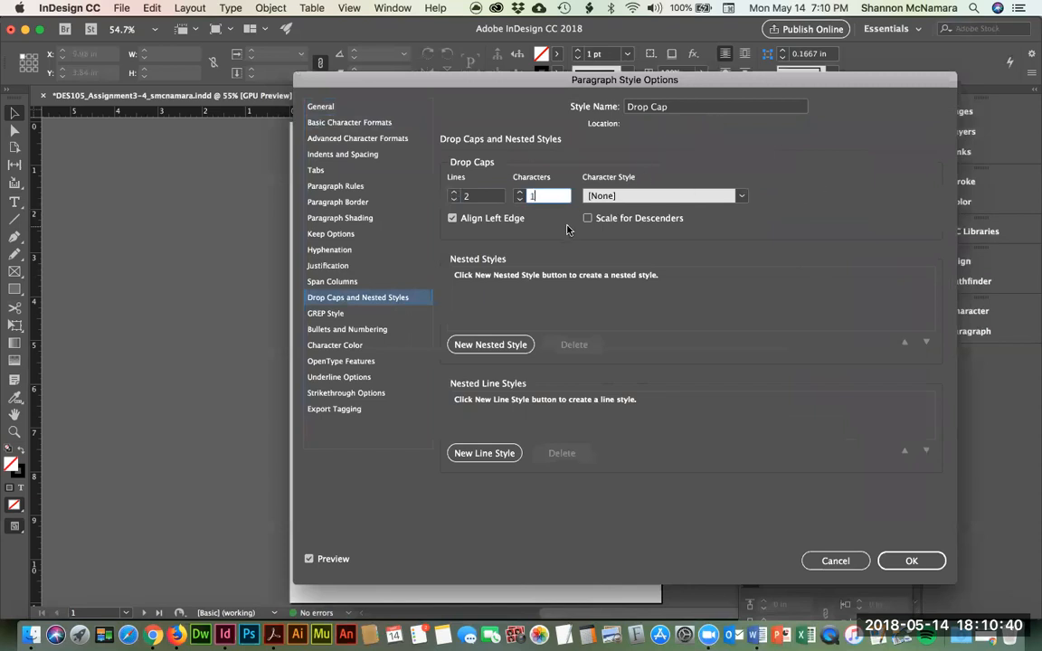
# Step: Base the Drop Cap style on Body Copy, review its character, indent and drop cap settings, and accept the style
pyautogui.click(353, 123)
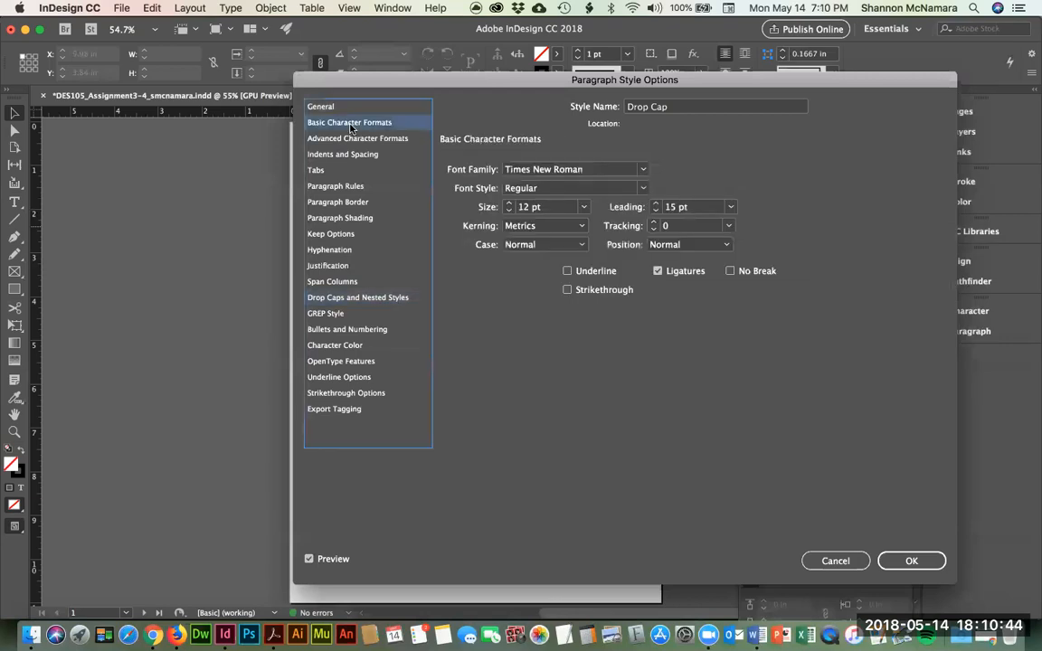
pyautogui.click(327, 109)
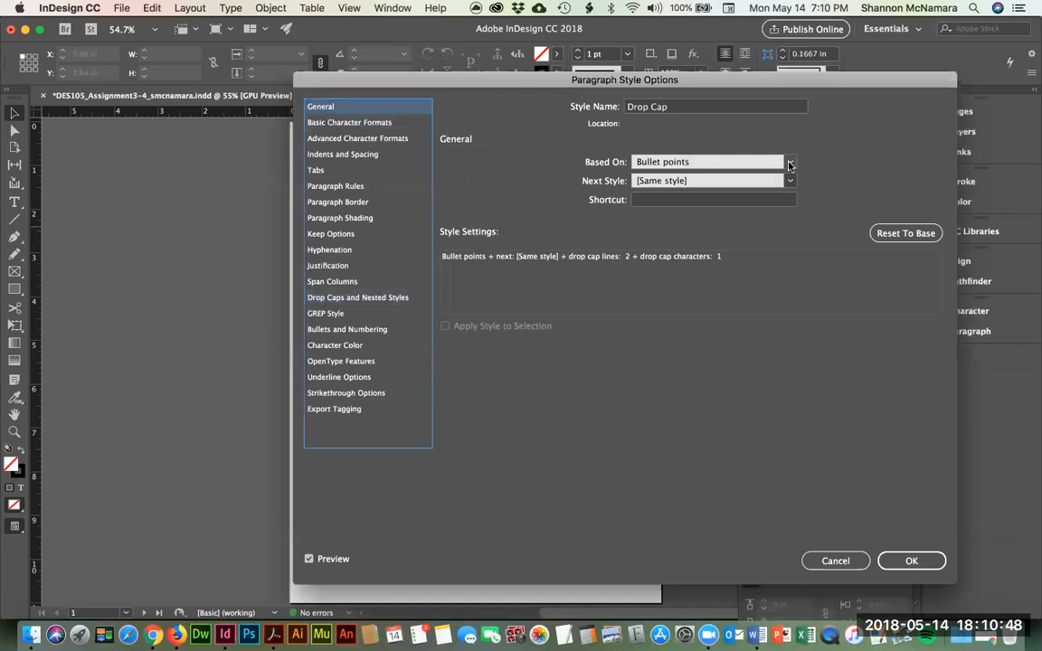
pyautogui.click(789, 164)
pyautogui.click(674, 205)
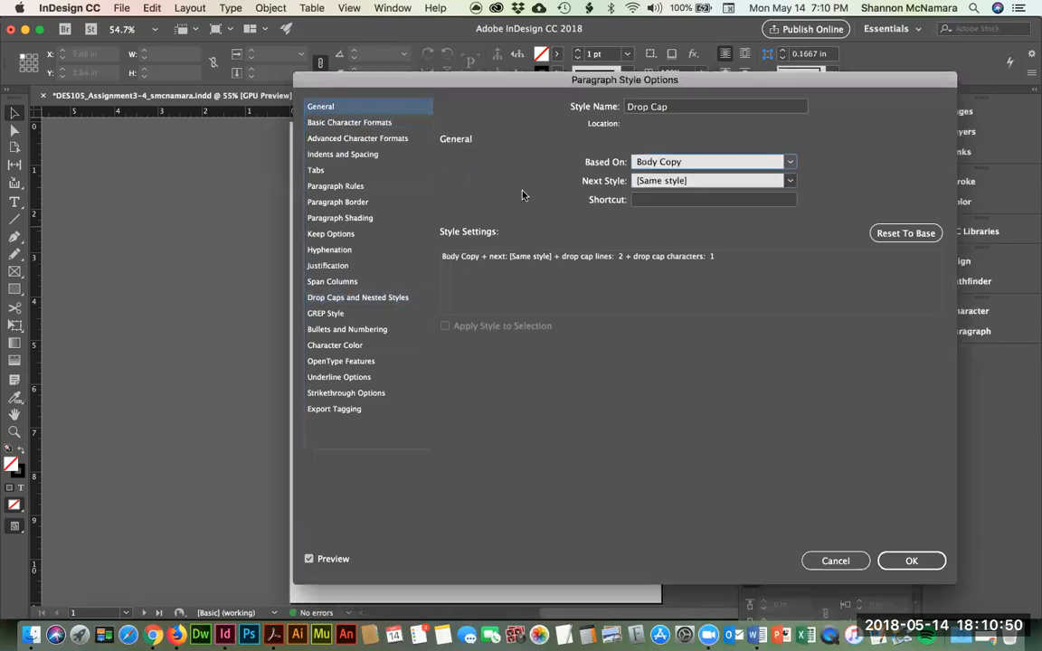
pyautogui.click(350, 124)
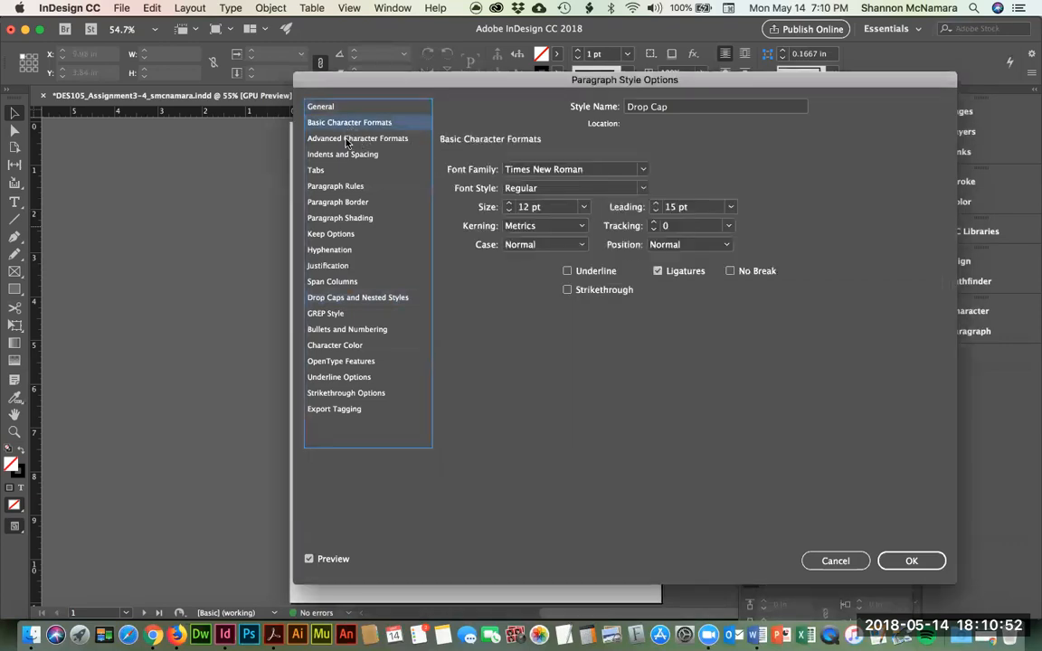
pyautogui.click(345, 139)
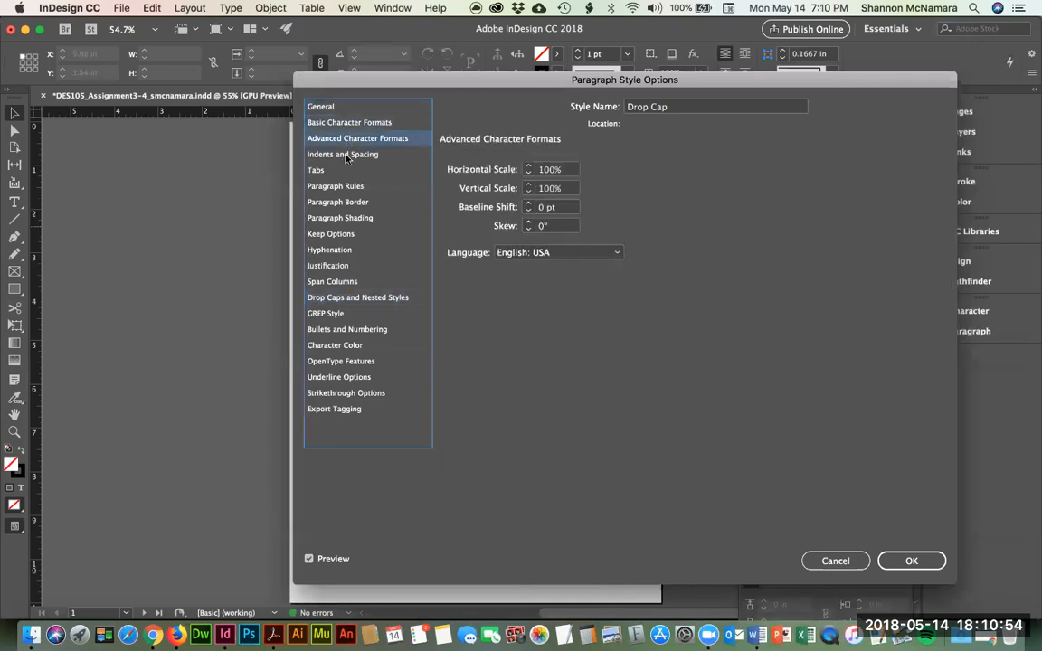
pyautogui.click(342, 154)
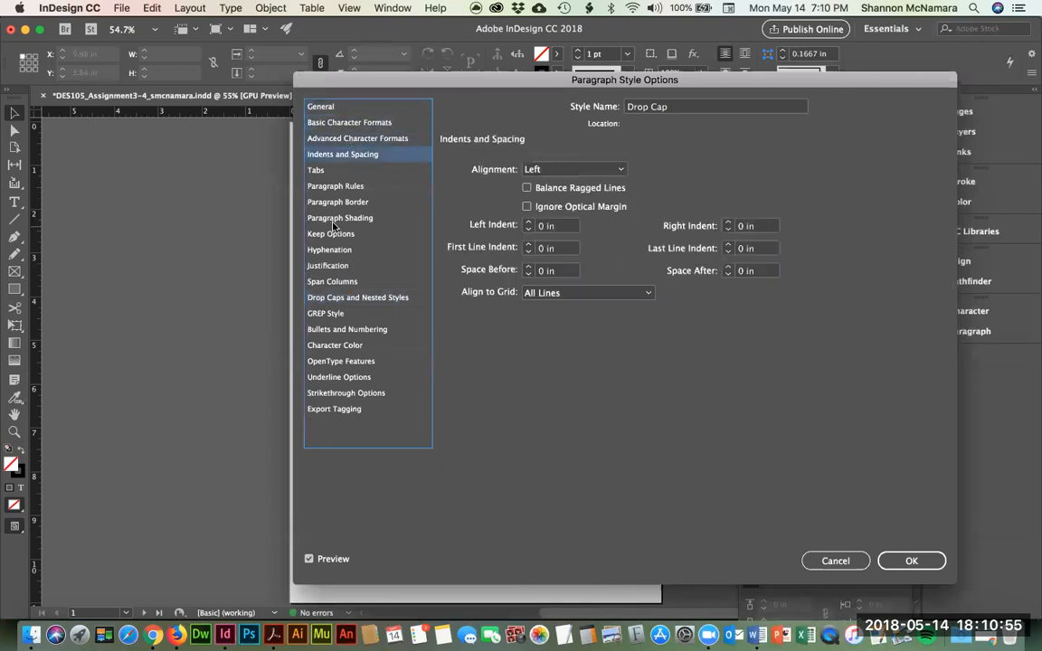
pyautogui.click(331, 298)
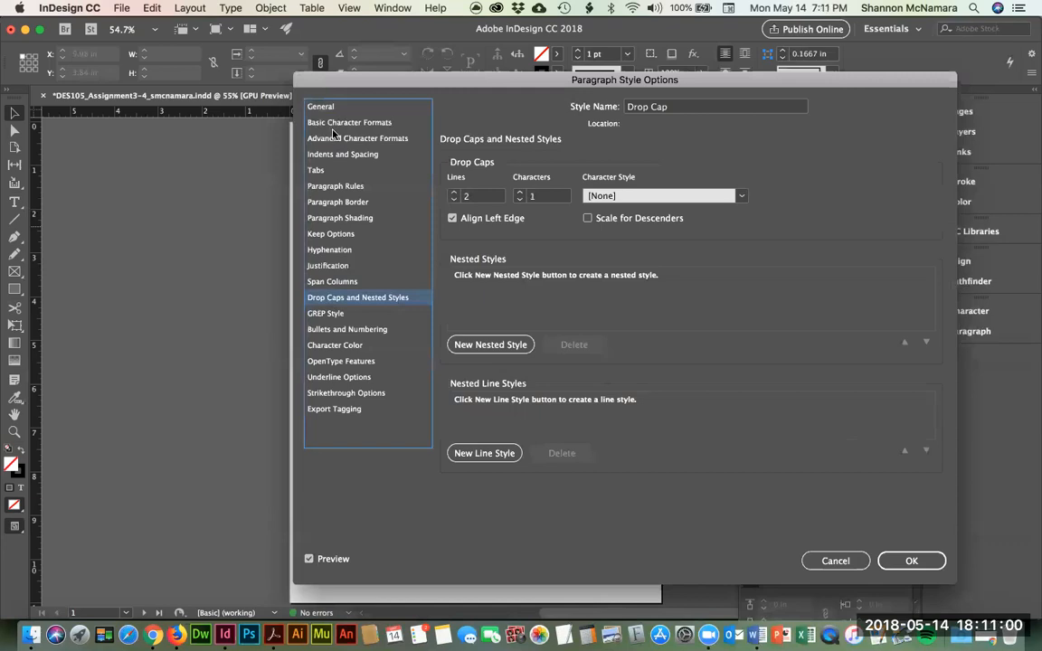
pyautogui.click(912, 562)
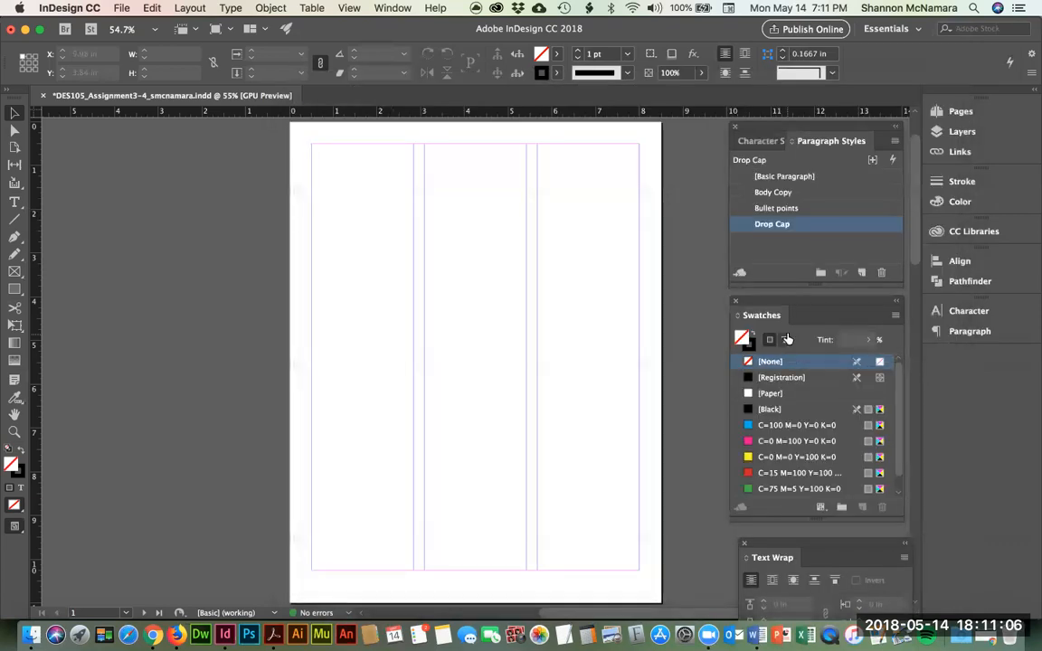
# Step: Switch to Word and read the Subheads specification, covering its base style, size, weight and colour
pyautogui.press('super+Tab')
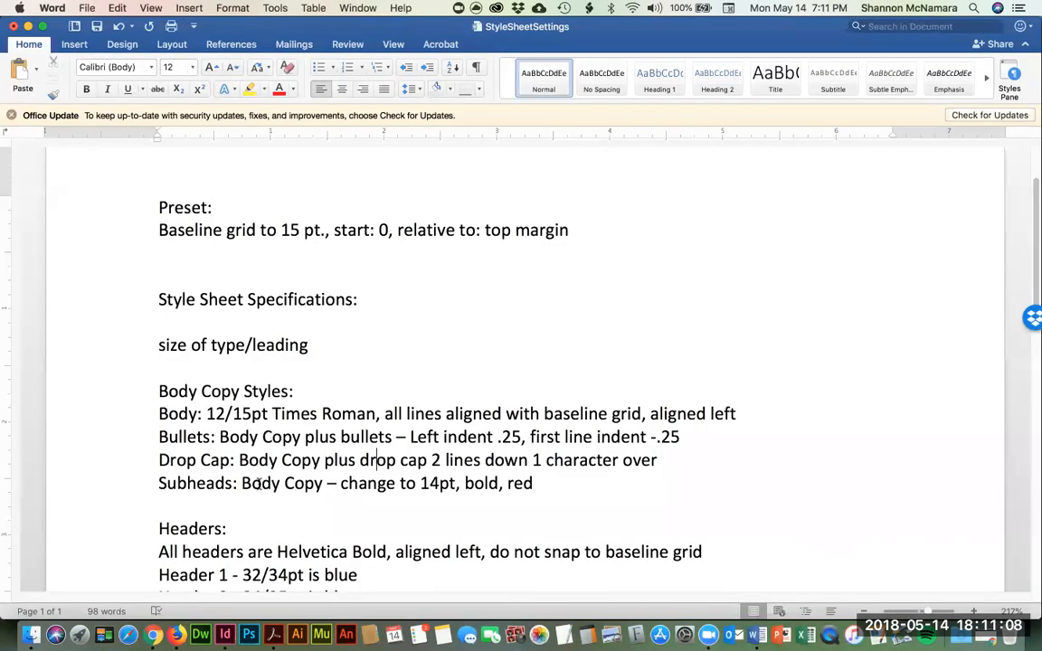
pyautogui.doubleClick(260, 483)
pyautogui.click(299, 483)
pyautogui.doubleClick(520, 484)
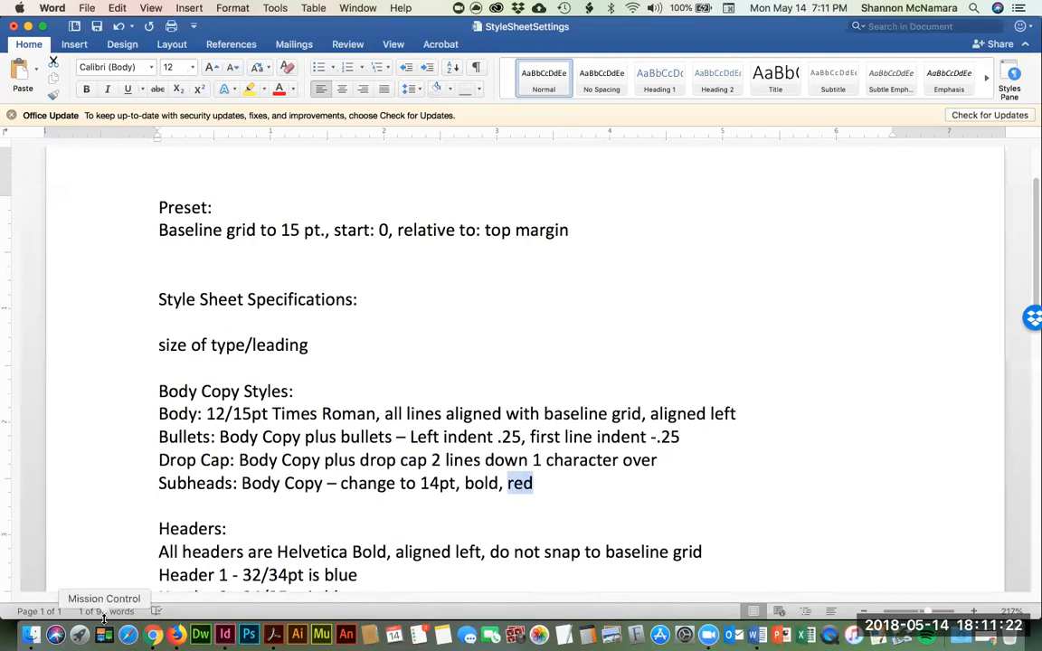
# Step: Open StudentMattersHeader.ai from the Student_Matters folder in Illustrator and dismiss the feedback survey
pyautogui.click(30, 636)
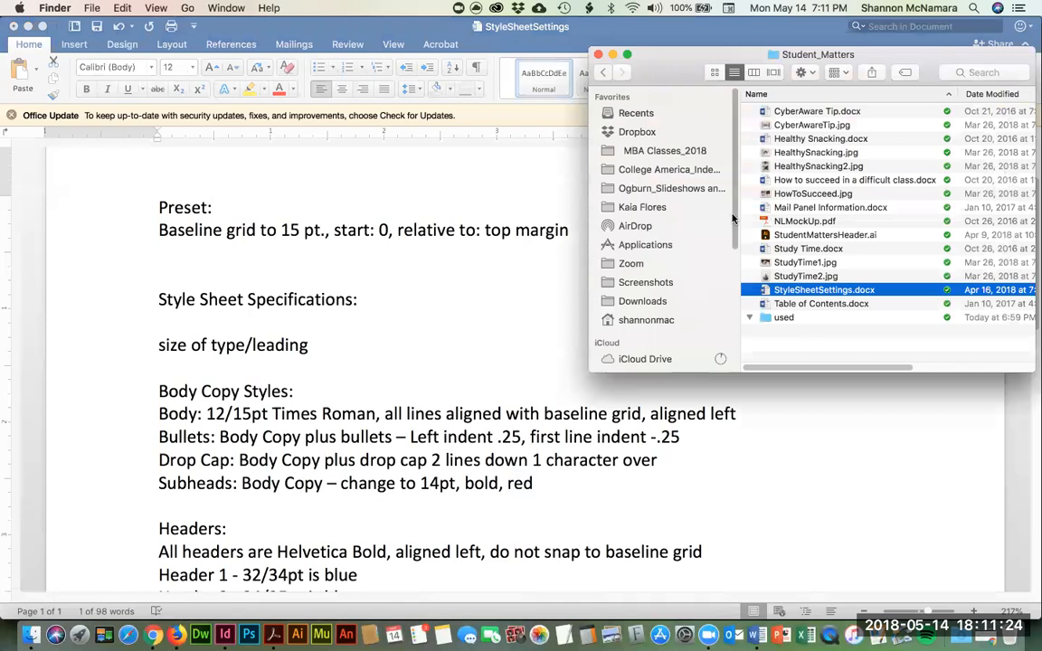
pyautogui.click(793, 337)
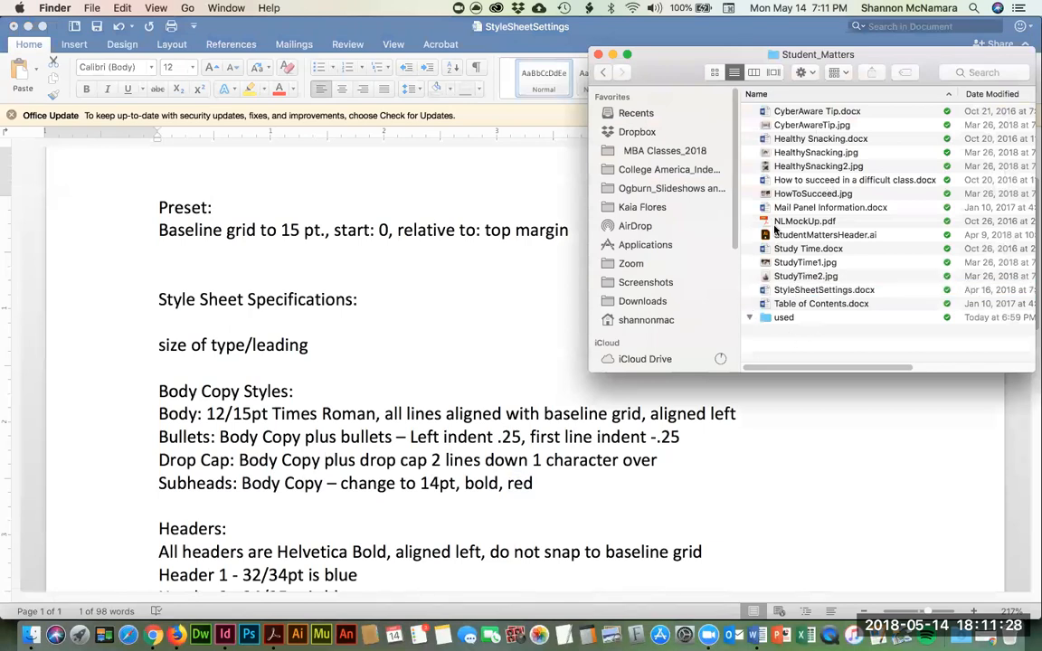
pyautogui.click(764, 234)
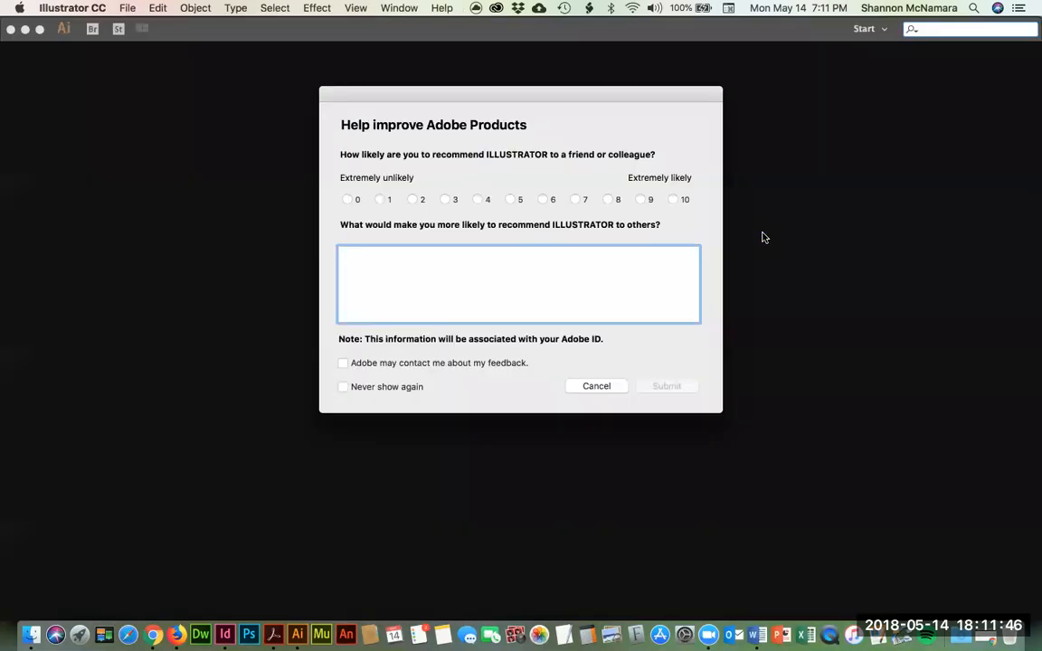
pyautogui.click(598, 387)
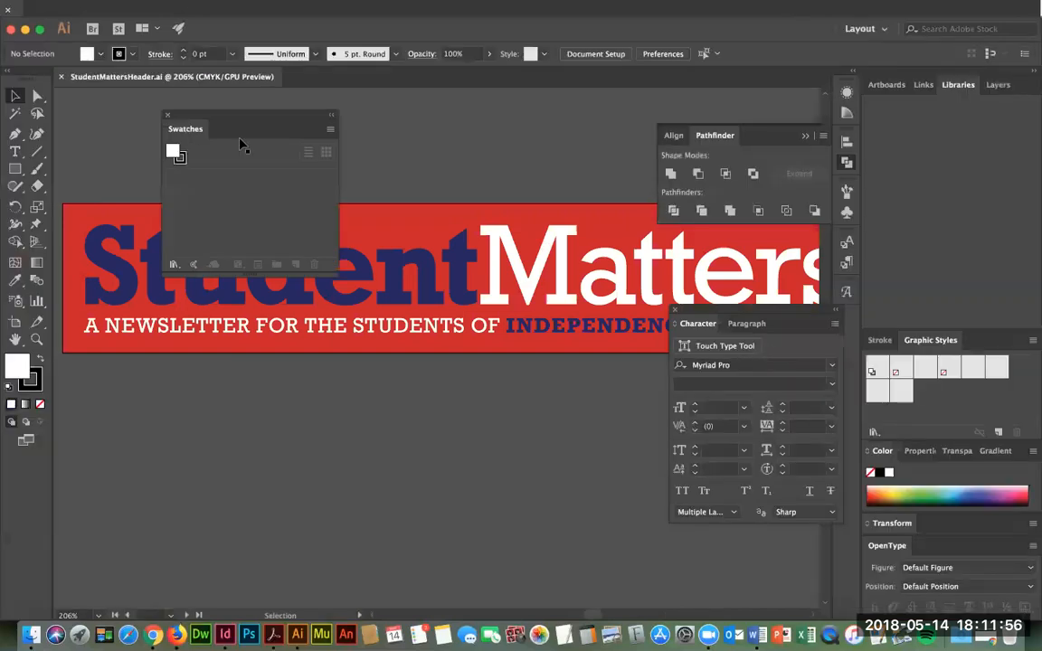
# Step: Move the swatches clear of the header, sample the banner's red with the Eyedropper, and check its colour values
pyautogui.moveTo(238, 133); pyautogui.dragTo(261, 417)
pyautogui.click(14, 279)
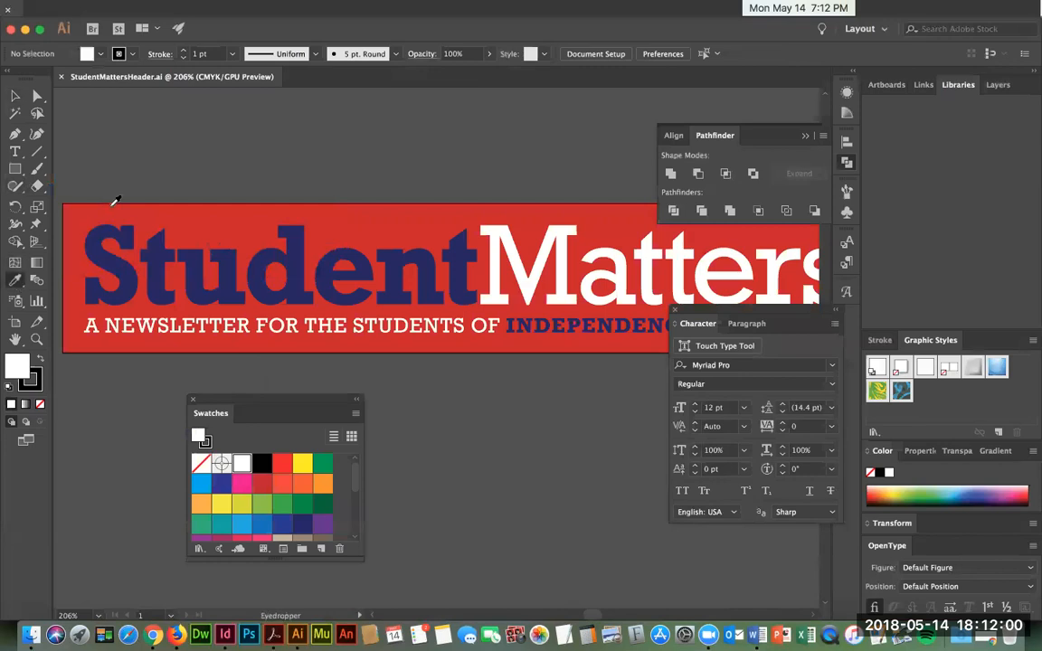
pyautogui.click(110, 208)
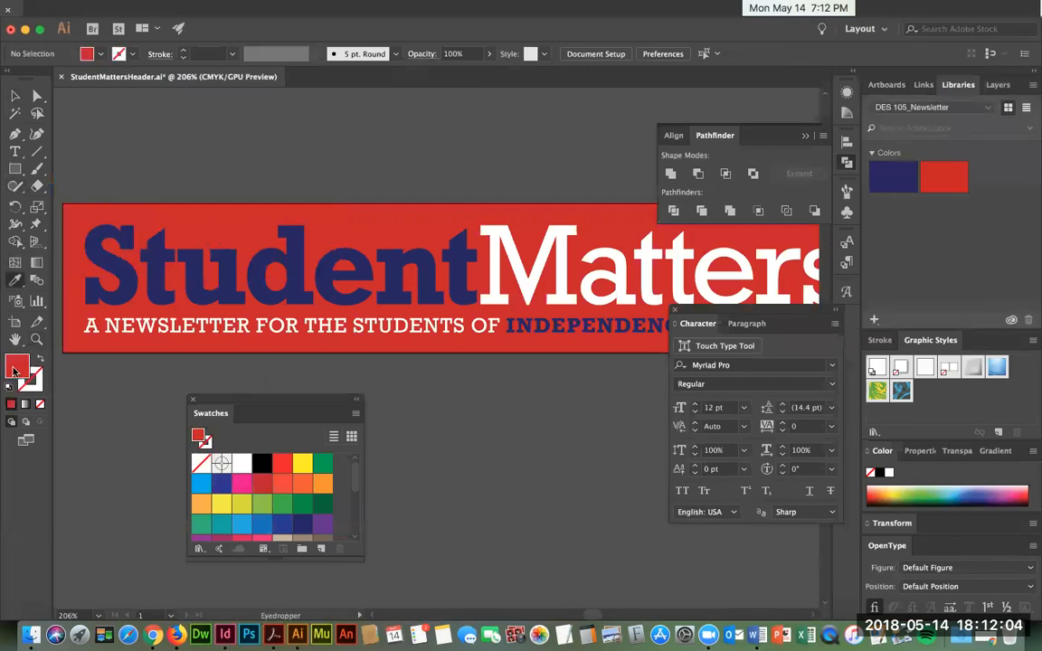
pyautogui.doubleClick(14, 371)
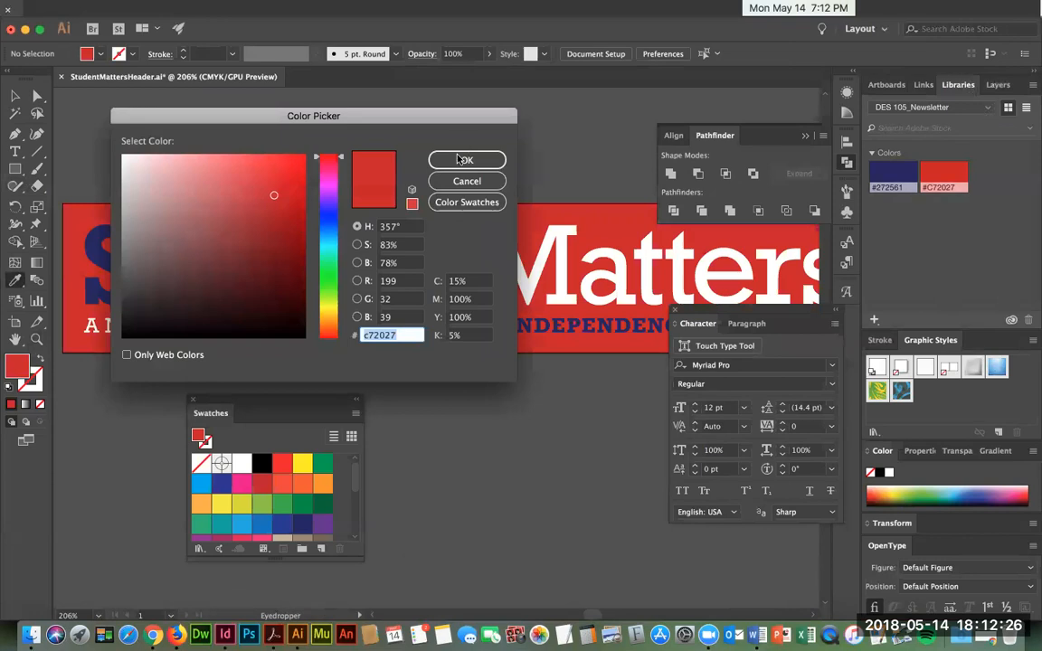
pyautogui.click(465, 180)
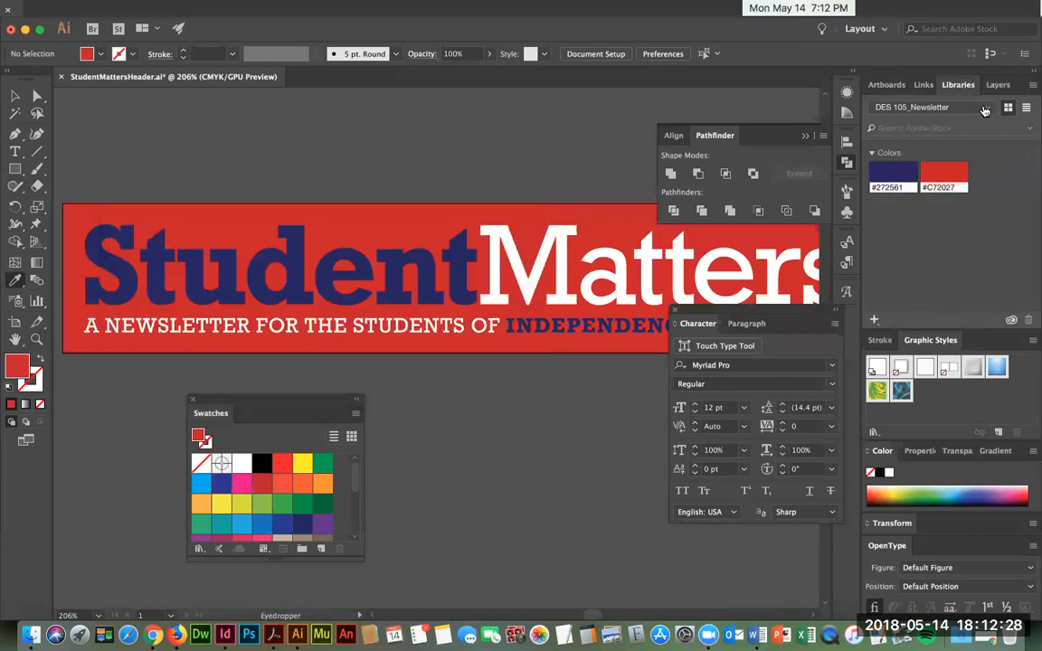
# Step: Create a new Creative Cloud library named Newsletter
pyautogui.click(989, 108)
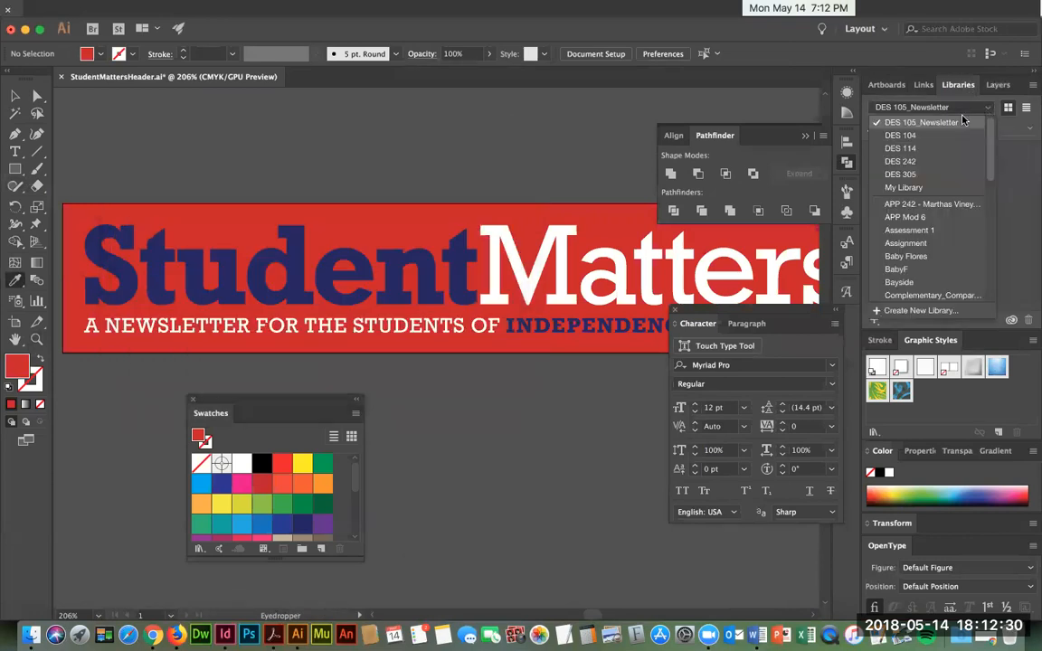
pyautogui.click(1012, 181)
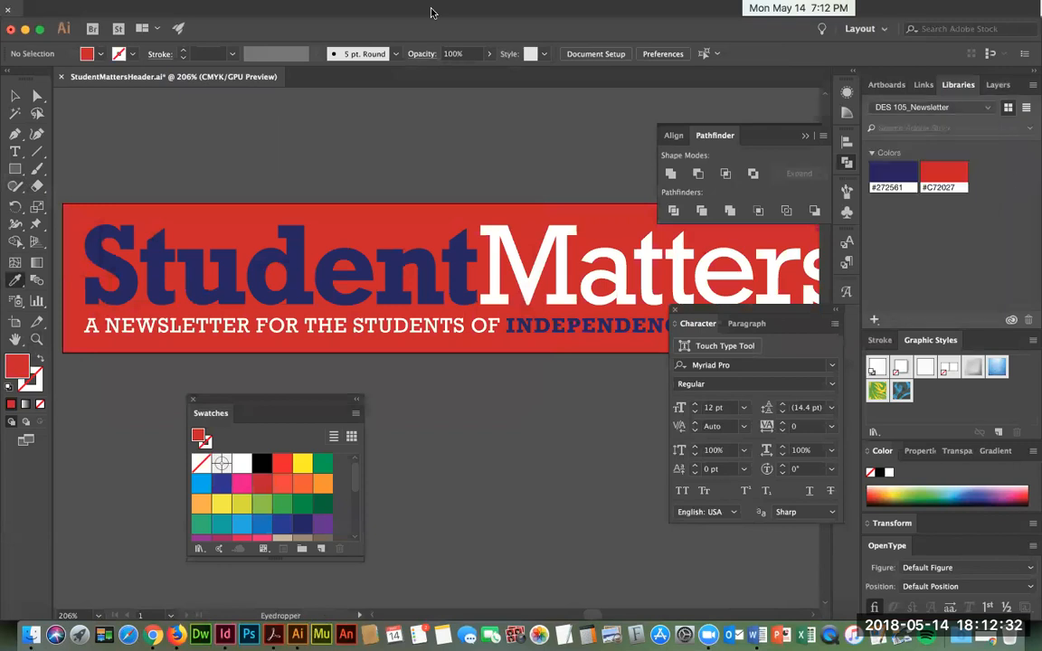
pyautogui.click(398, 7)
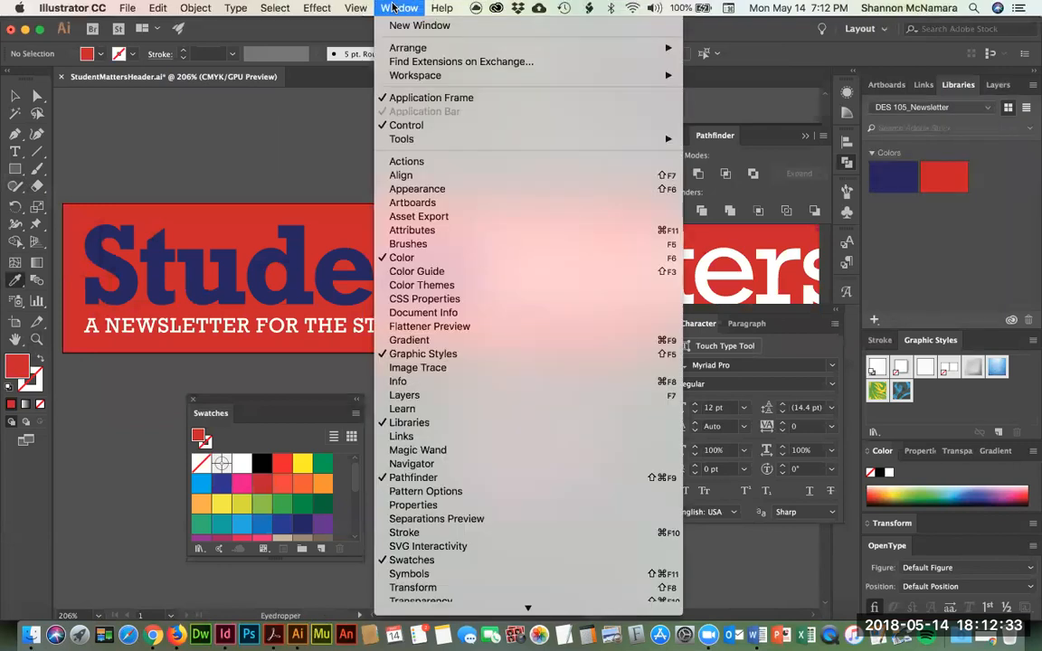
pyautogui.click(409, 424)
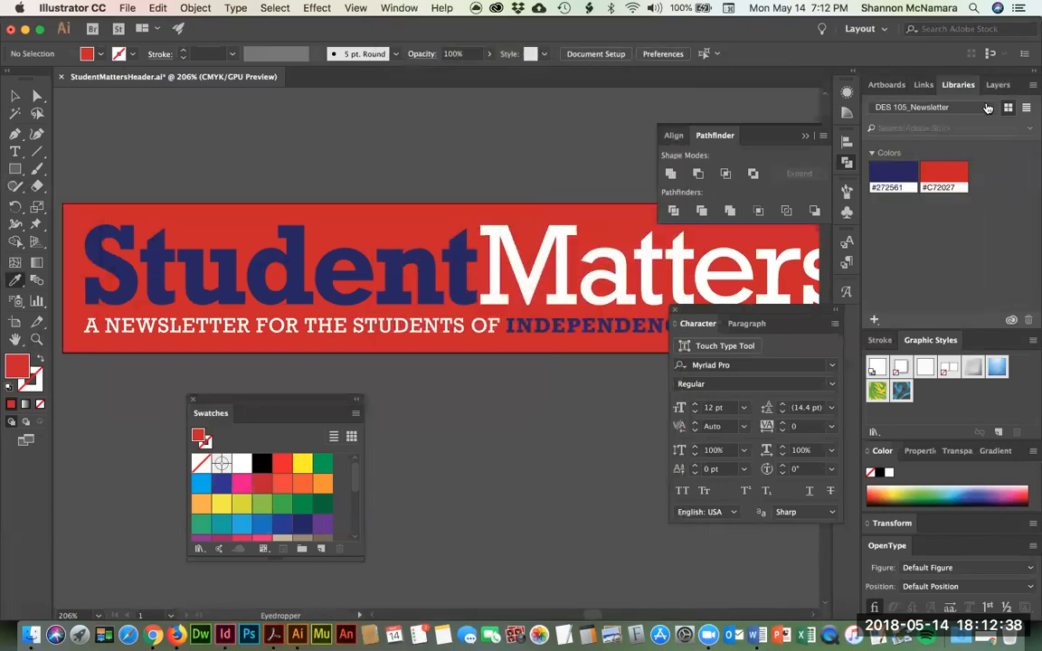
pyautogui.click(895, 107)
pyautogui.click(907, 311)
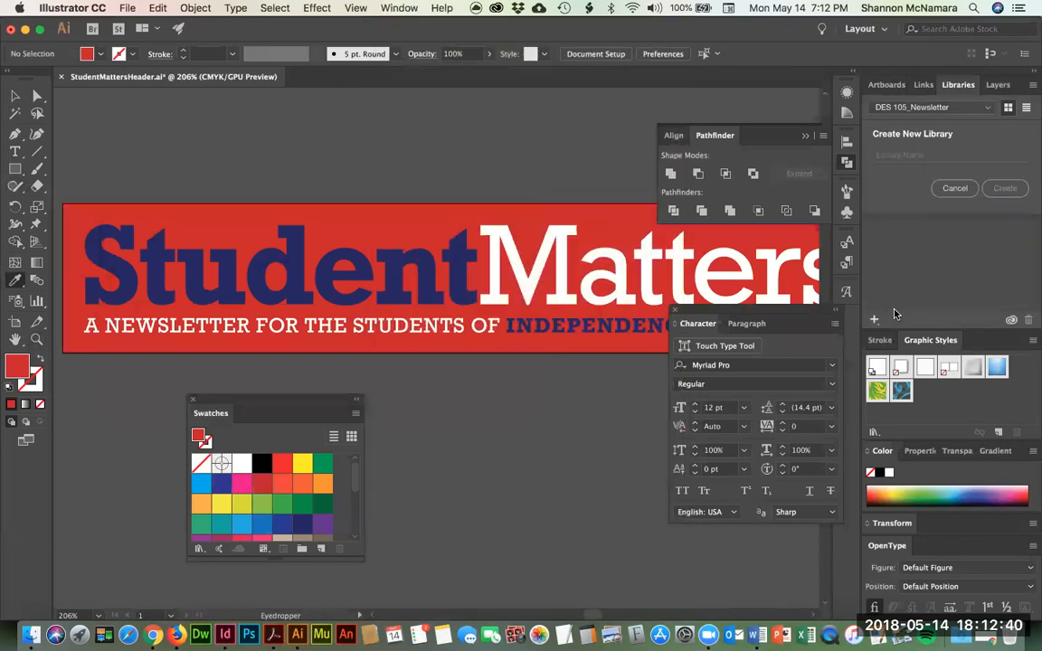
pyautogui.write('Ne')
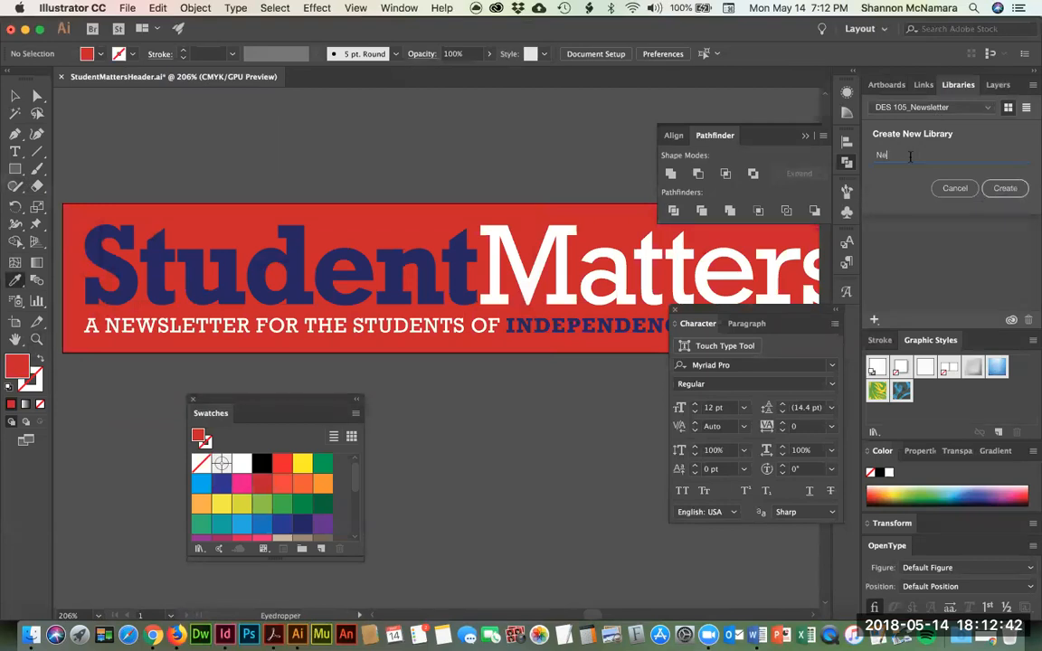
pyautogui.write('wsletter')
pyautogui.click(1002, 189)
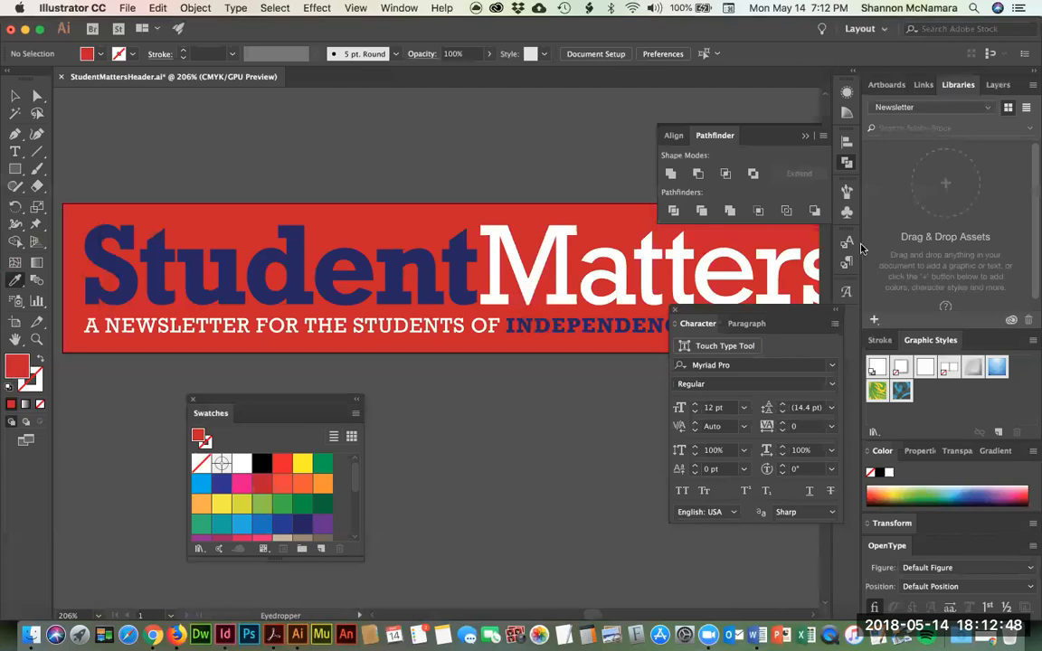
# Step: Review the sampled red fill in the Color Picker and add it to the document's swatches
pyautogui.doubleClick(18, 364)
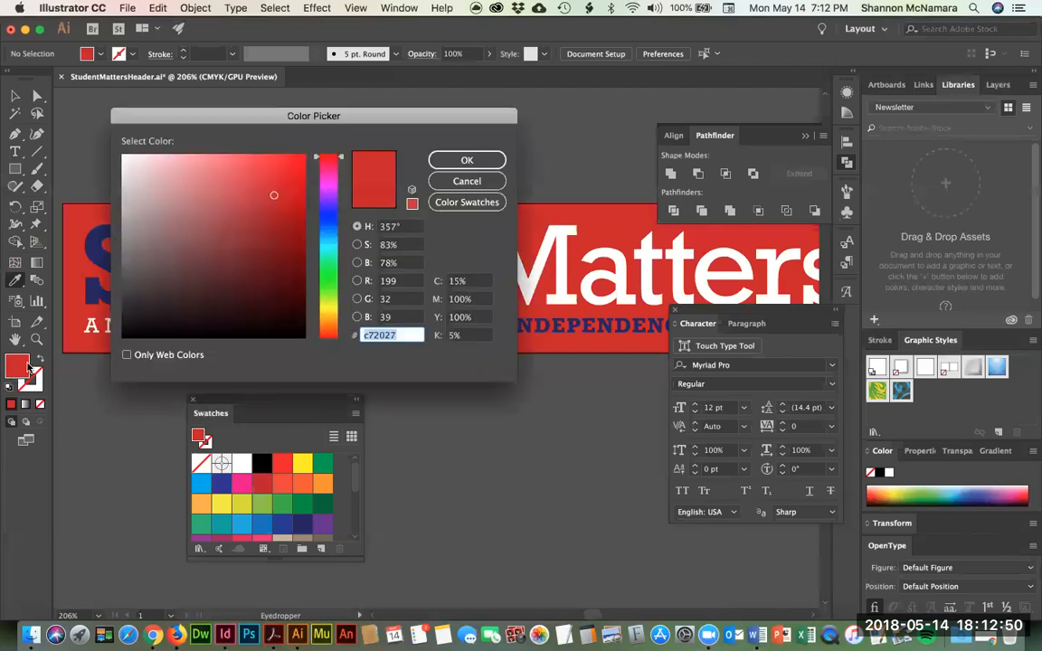
pyautogui.click(474, 204)
pyautogui.click(488, 166)
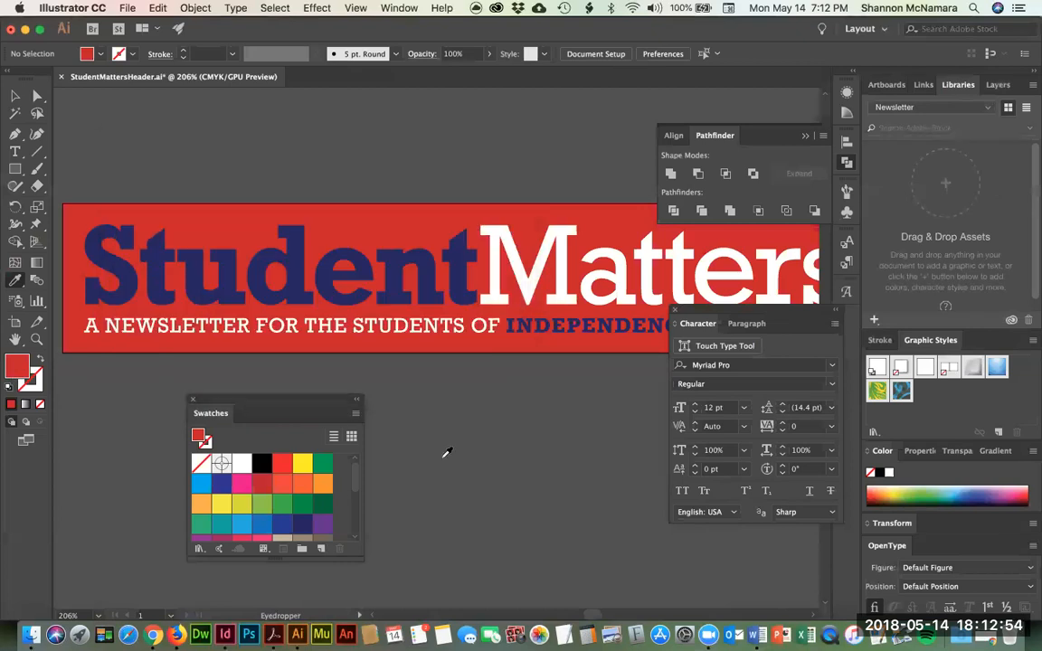
pyautogui.moveTo(269, 413); pyautogui.dragTo(295, 279)
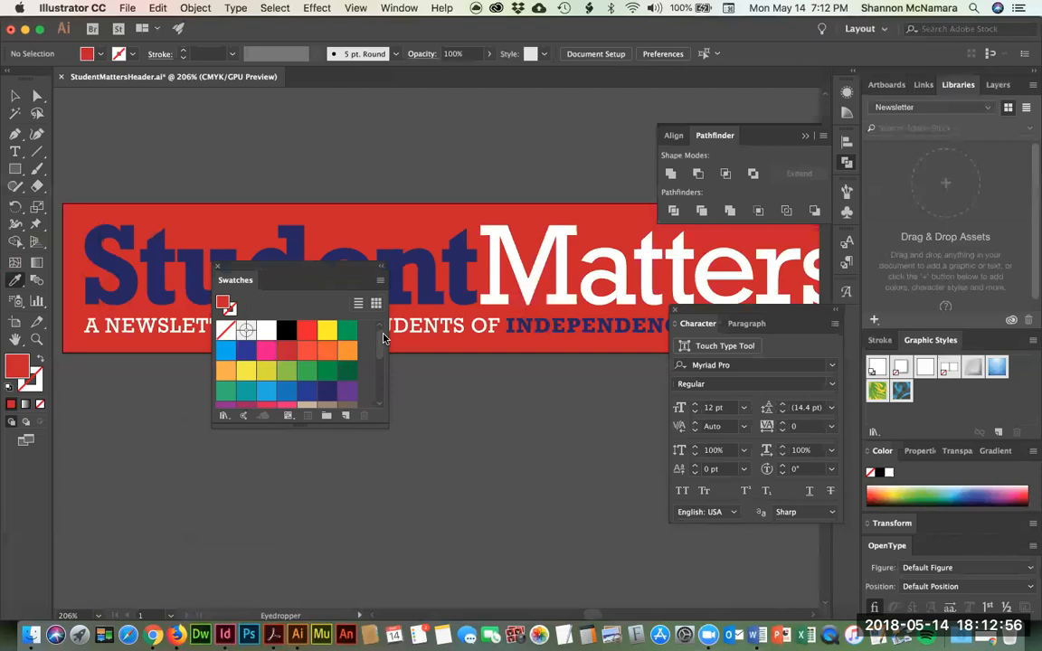
pyautogui.moveTo(381, 341); pyautogui.dragTo(379, 391)
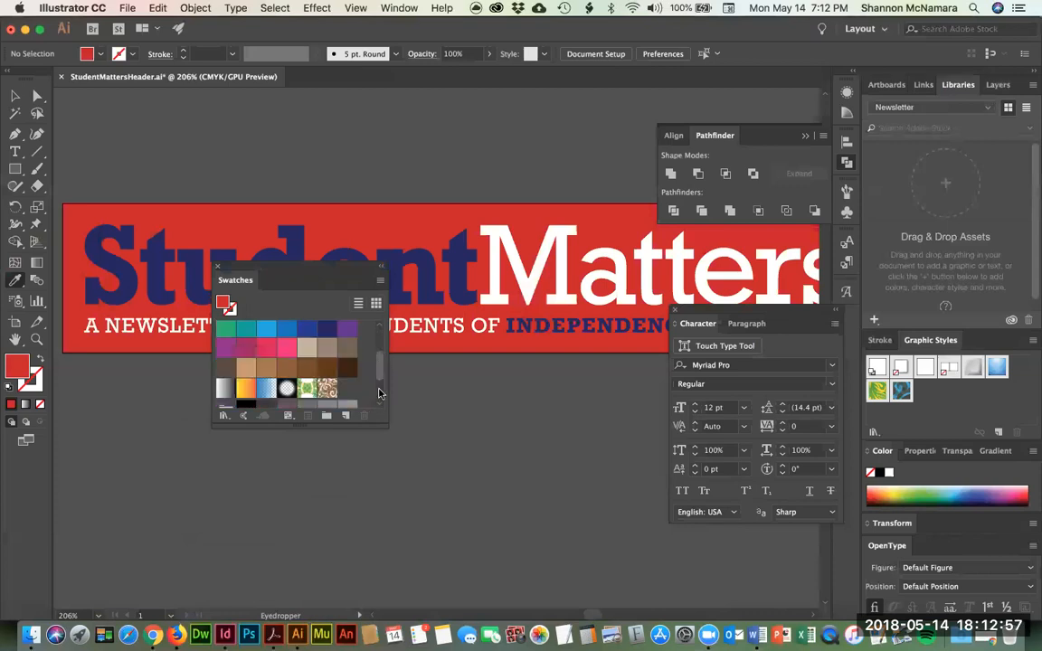
pyautogui.doubleClick(16, 366)
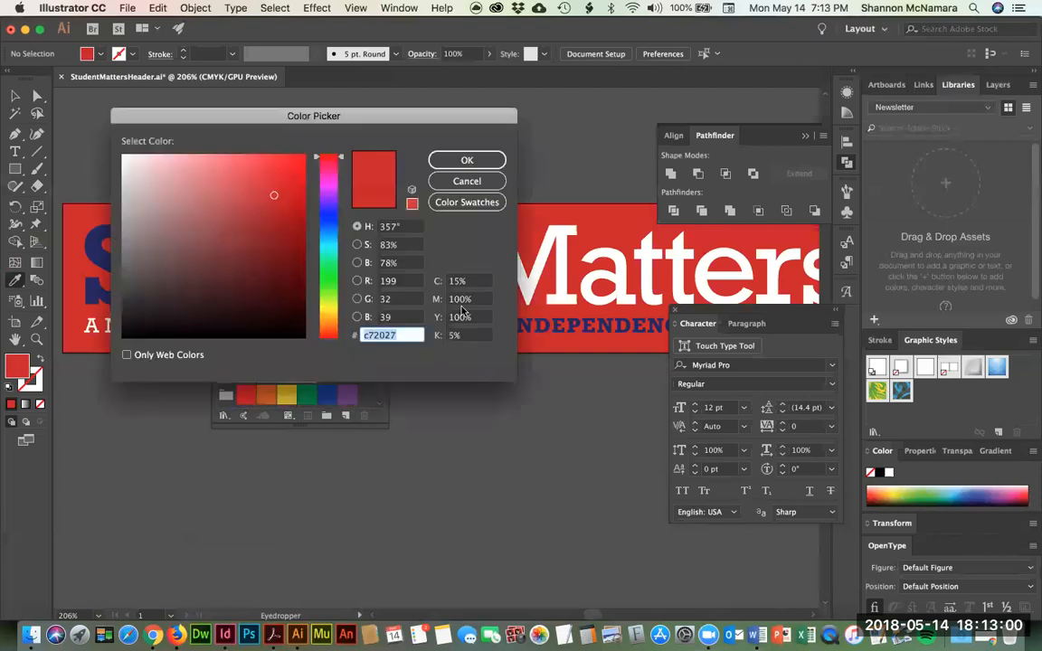
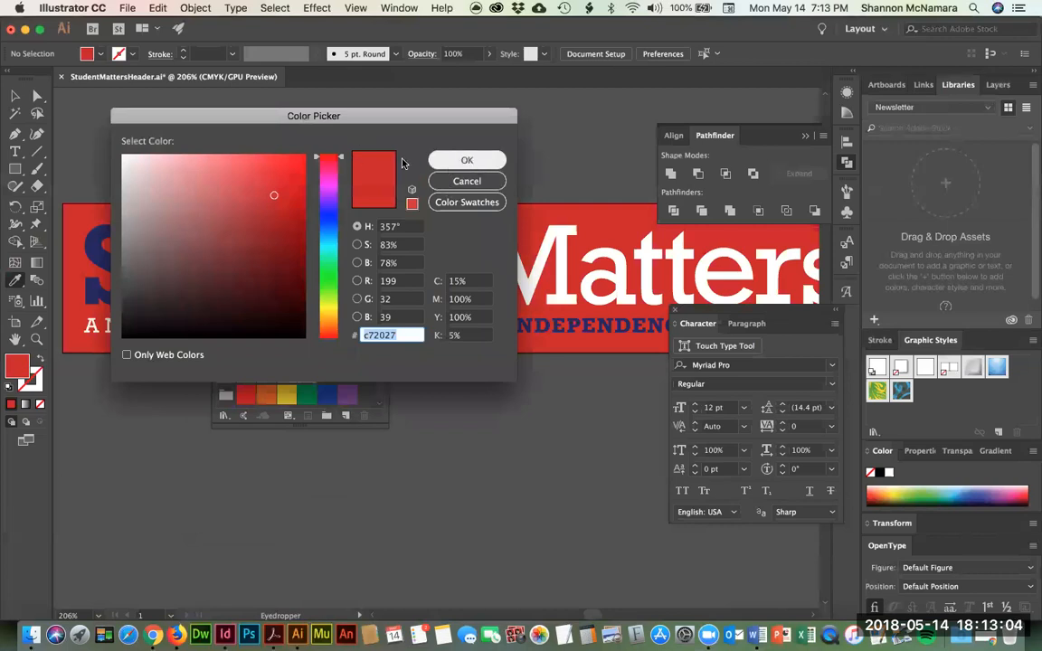
pyautogui.click(464, 160)
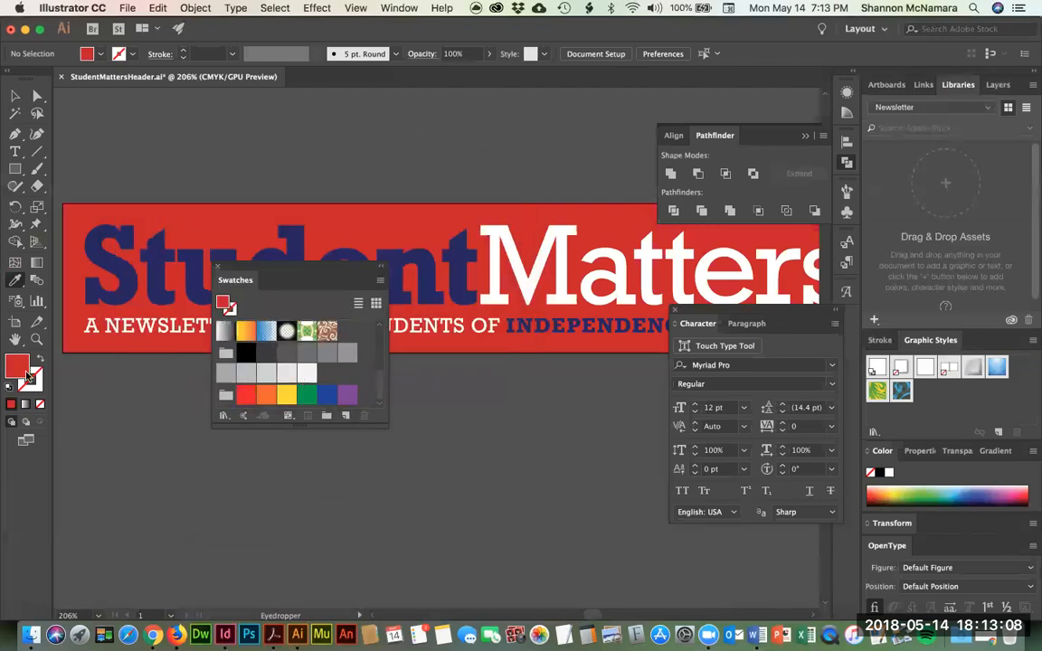
pyautogui.moveTo(16, 369); pyautogui.dragTo(328, 377)
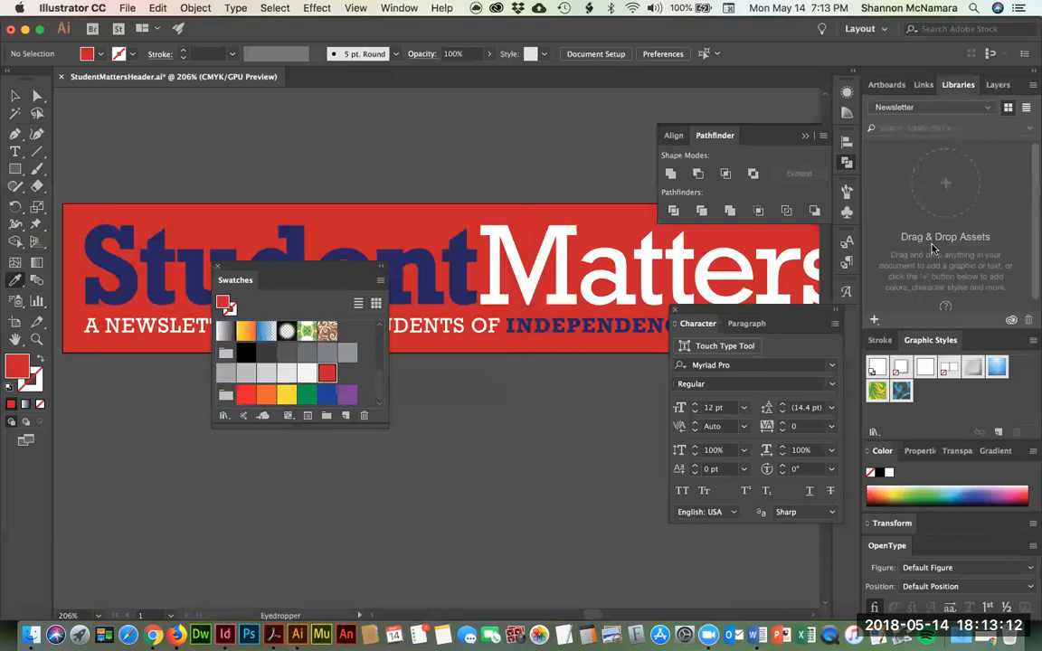
# Step: Add the red fill and the navy blue sampled from the Student lettering to the Newsletter library, then close the swatches
pyautogui.click(873, 321)
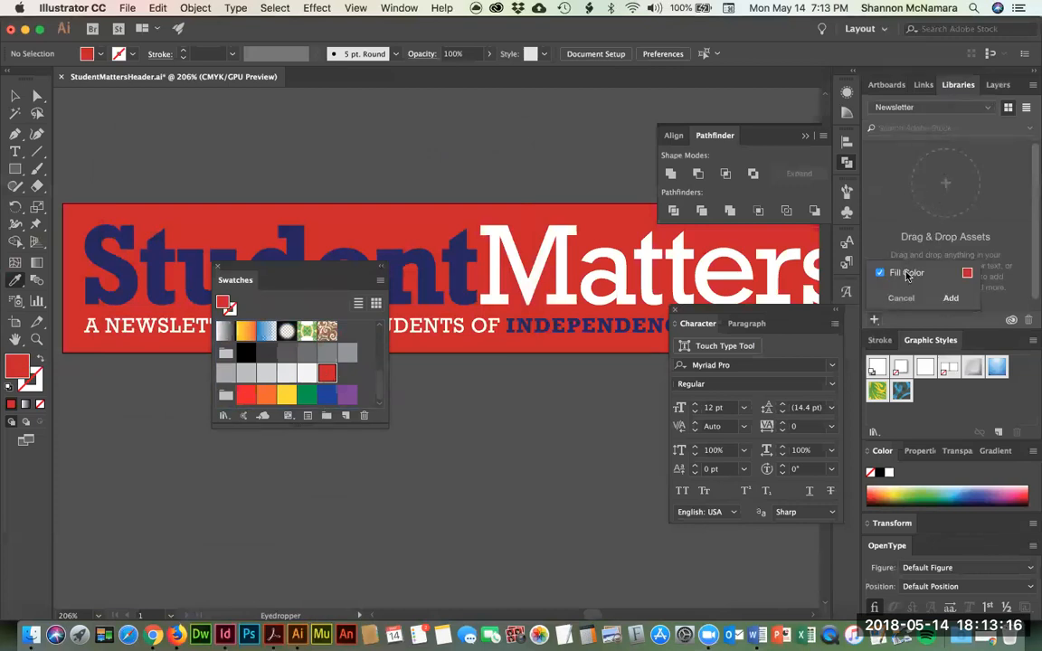
pyautogui.click(951, 297)
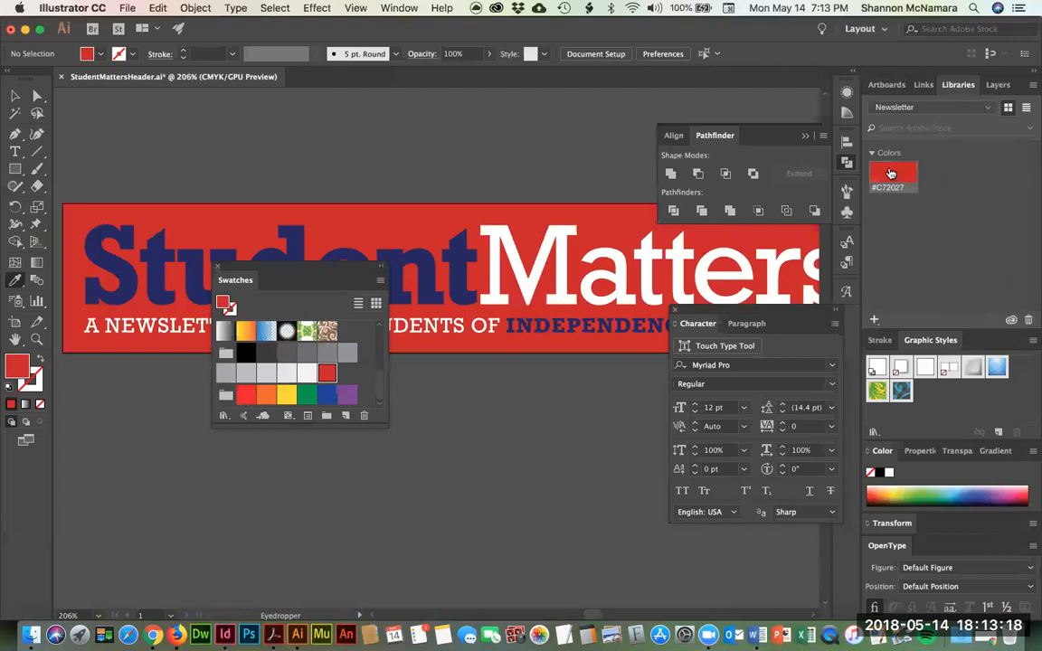
pyautogui.click(423, 257)
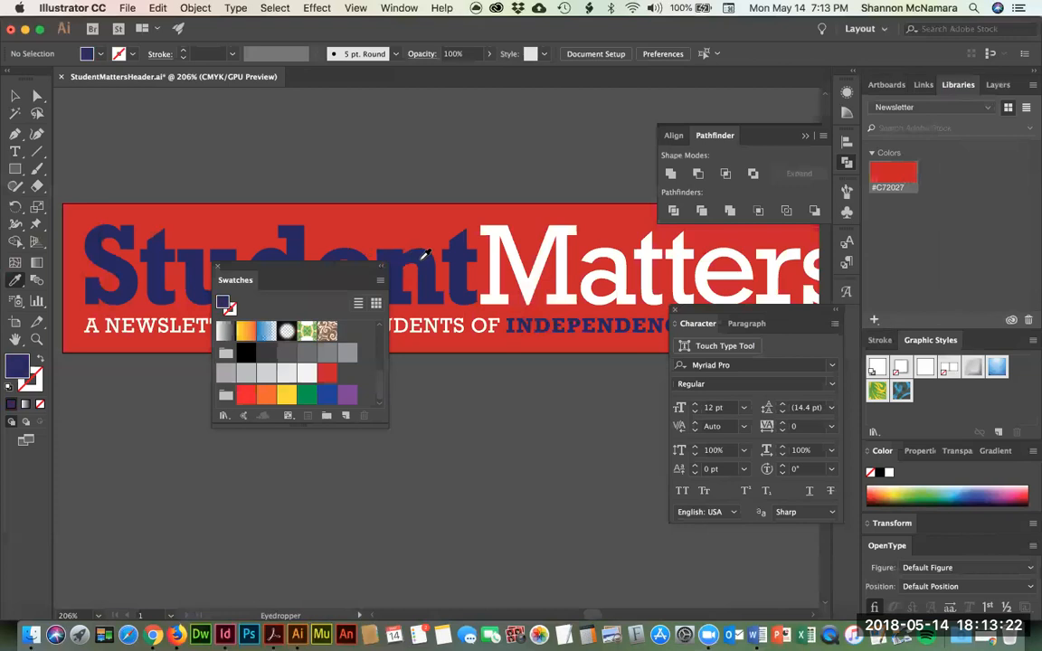
pyautogui.click(875, 321)
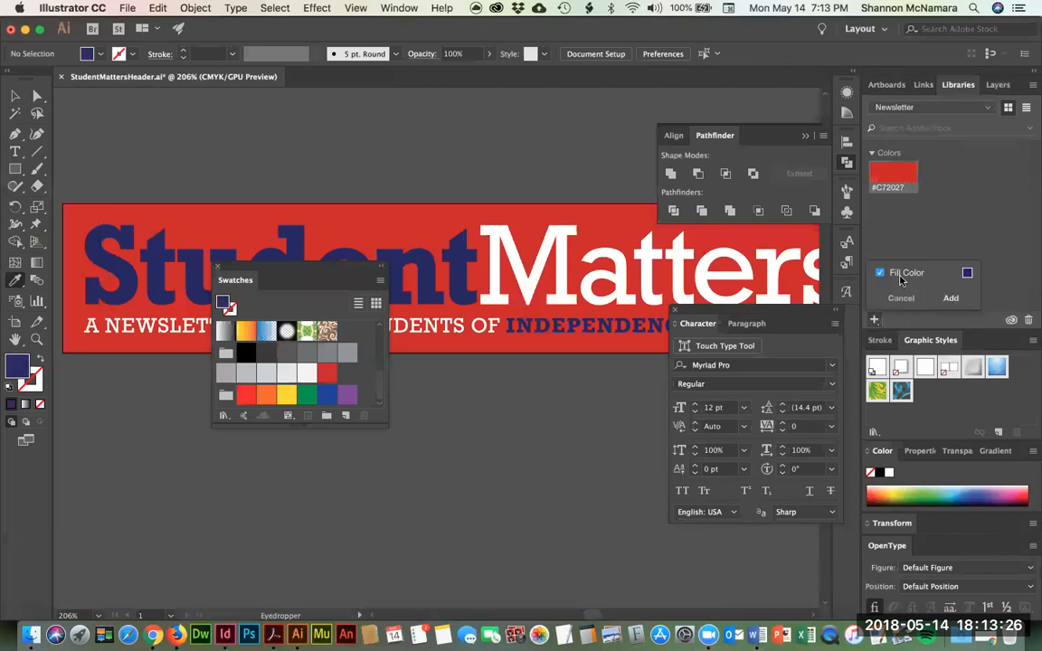
pyautogui.click(948, 296)
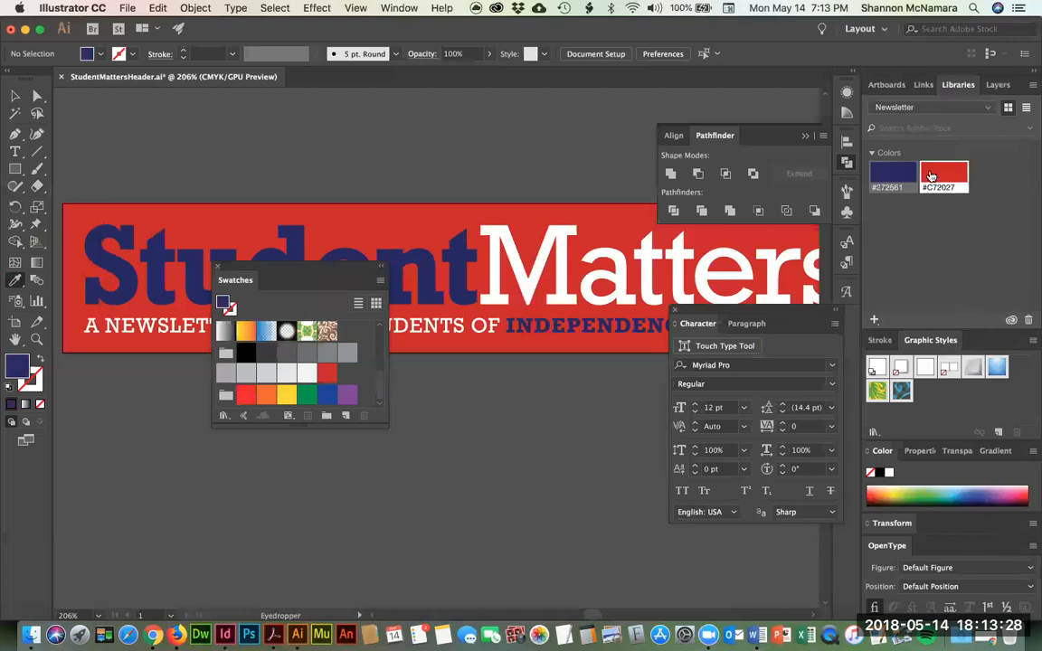
pyautogui.click(218, 269)
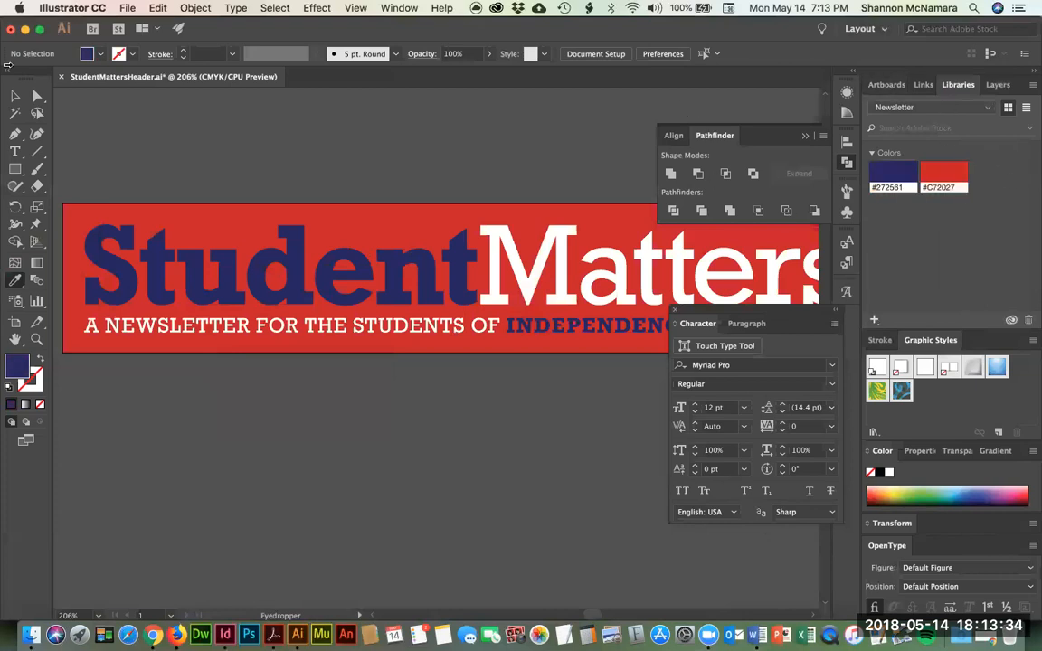
pyautogui.press('v')
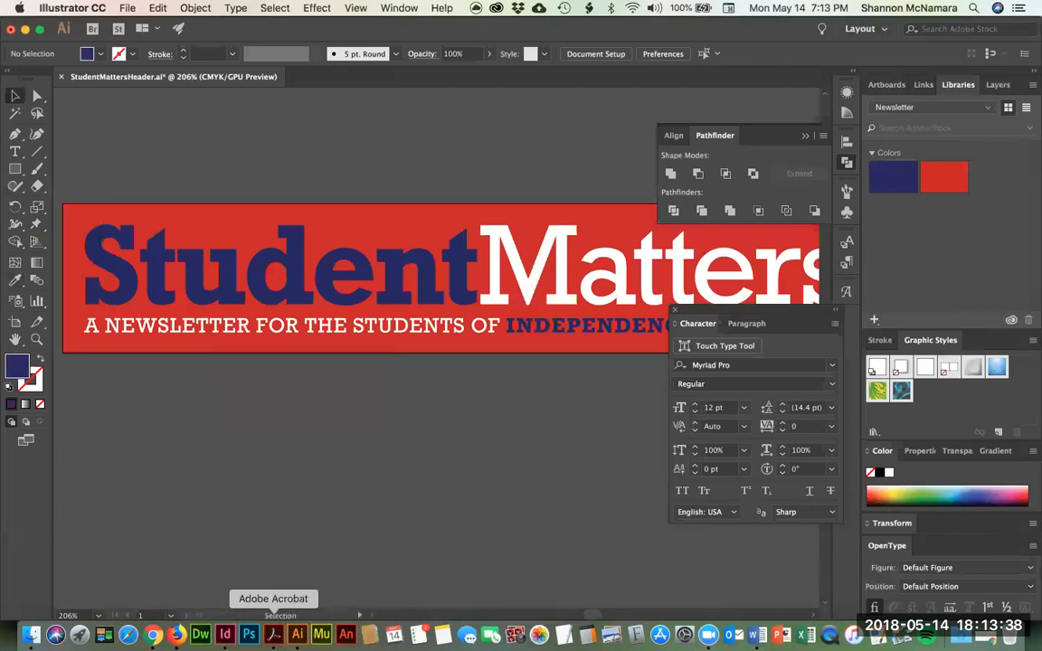
# Step: Switch to InDesign, open the Newsletter library, and add its blue and red colours to the document's swatches
pyautogui.click(225, 633)
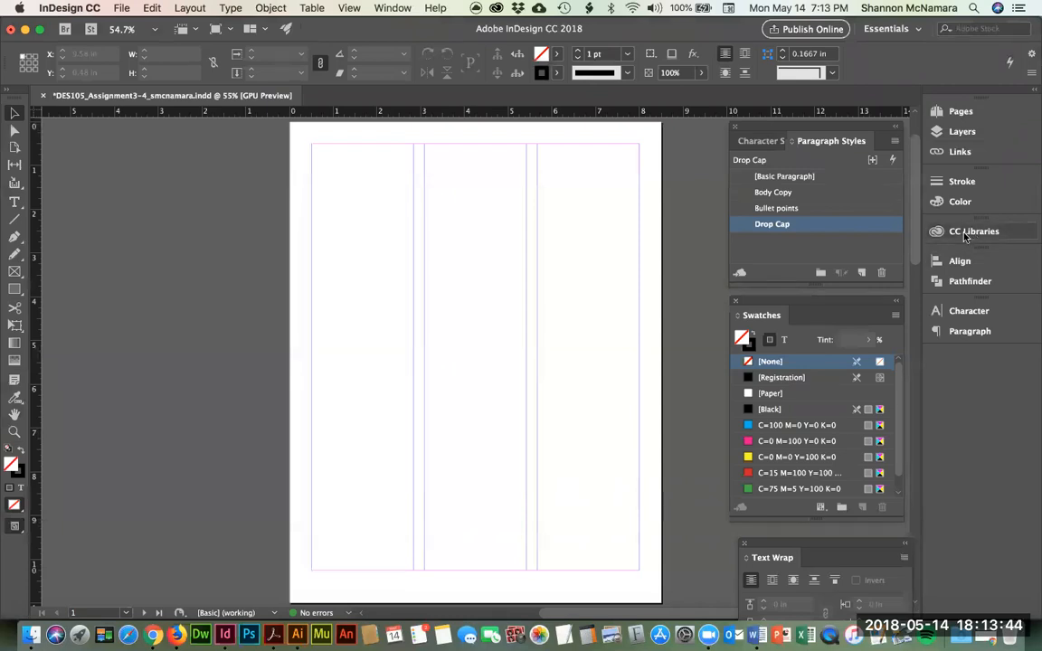
pyautogui.click(965, 235)
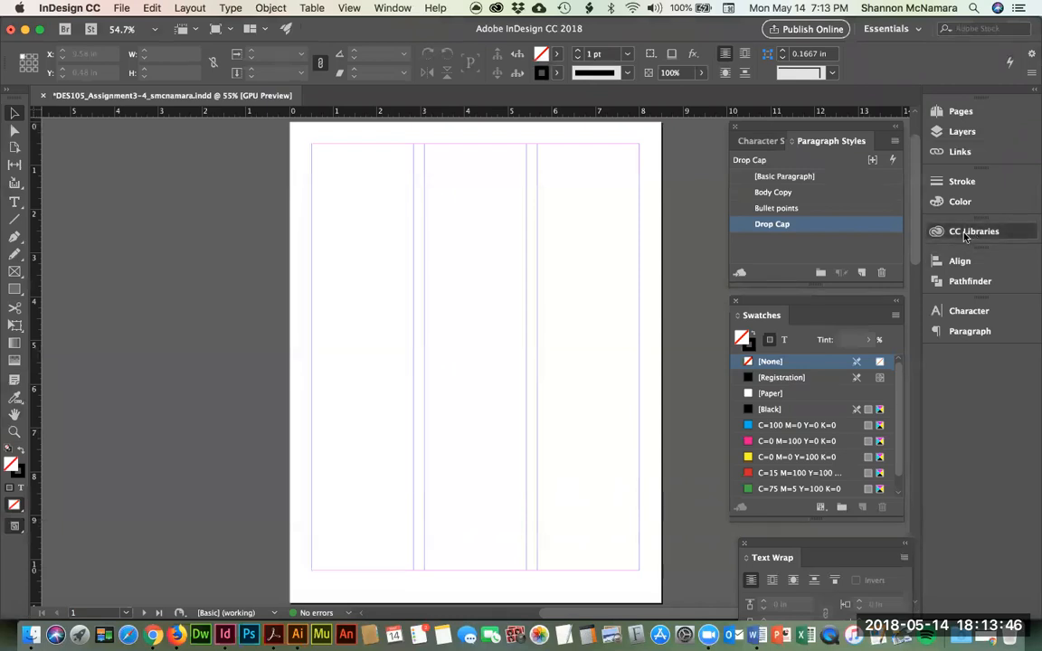
pyautogui.click(870, 248)
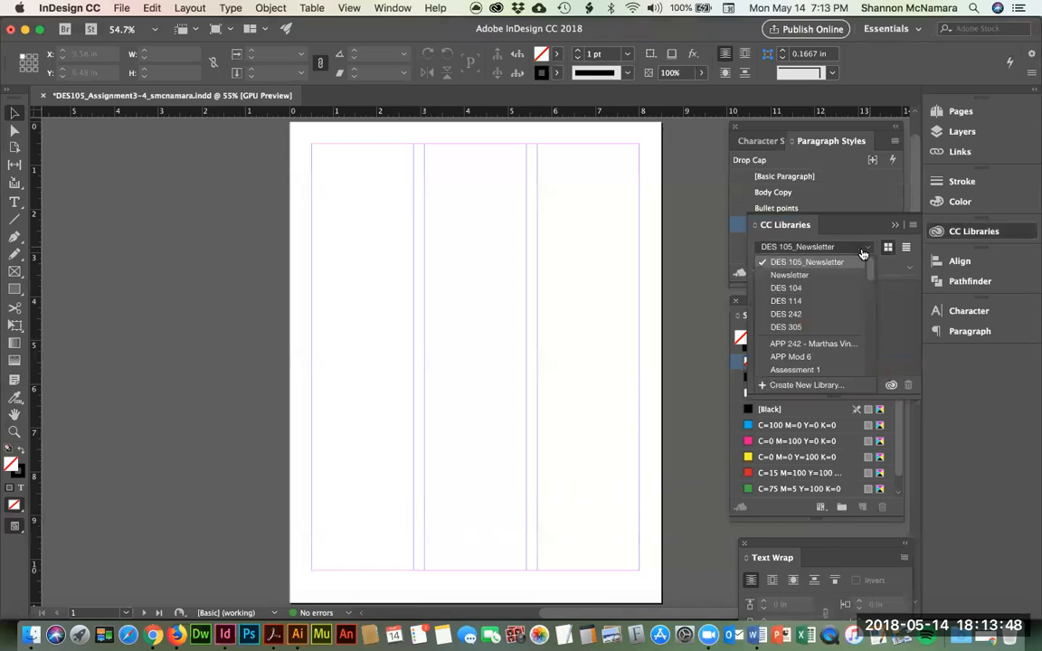
pyautogui.click(793, 279)
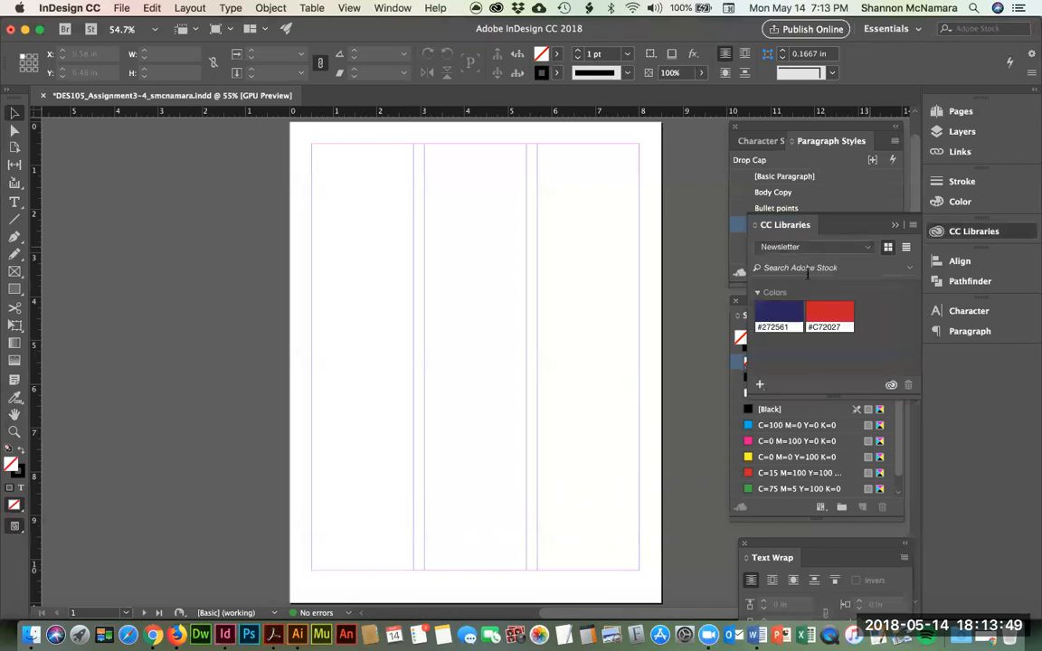
pyautogui.rightClick(831, 315)
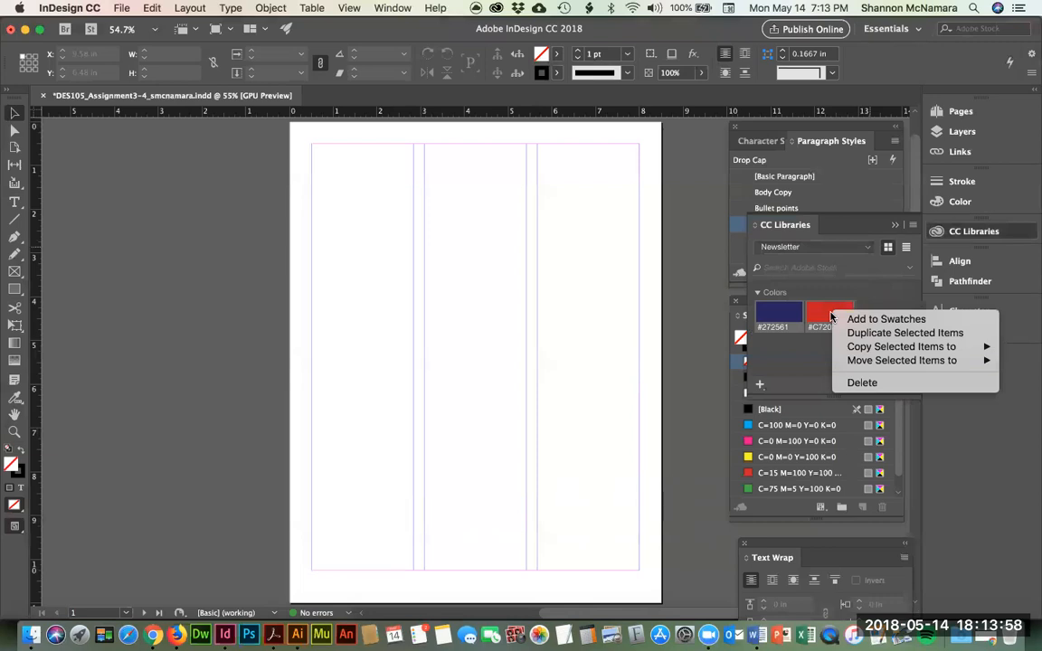
pyautogui.click(900, 321)
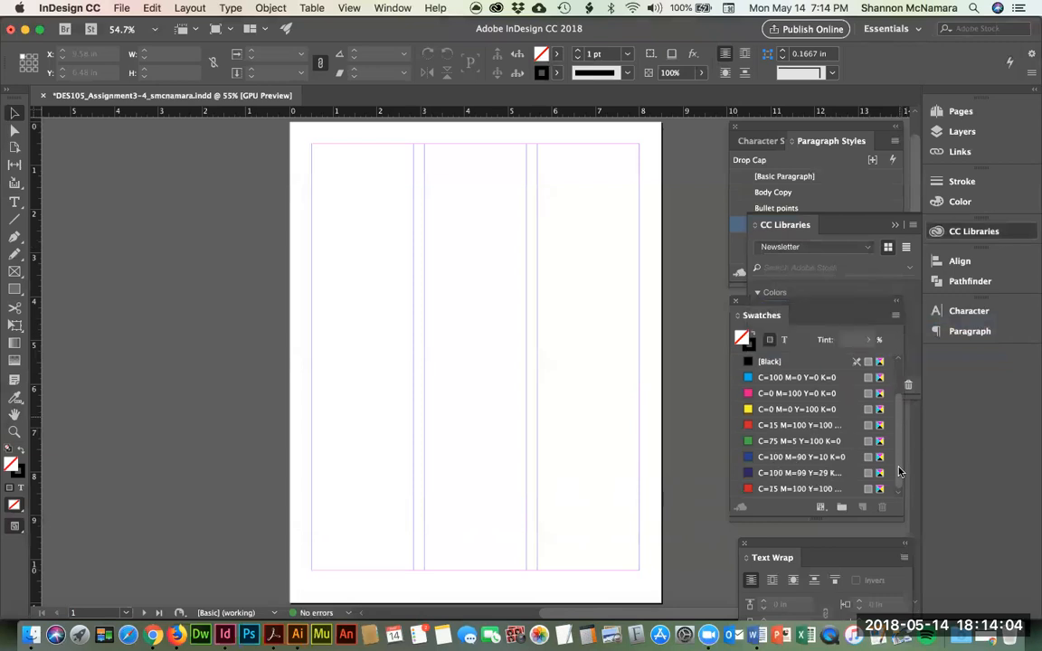
# Step: Rename the imported navy swatch as Newsletter Blue
pyautogui.scroll(1, 899, 471)
pyautogui.scroll(-1, 900, 479)
pyautogui.click(788, 473)
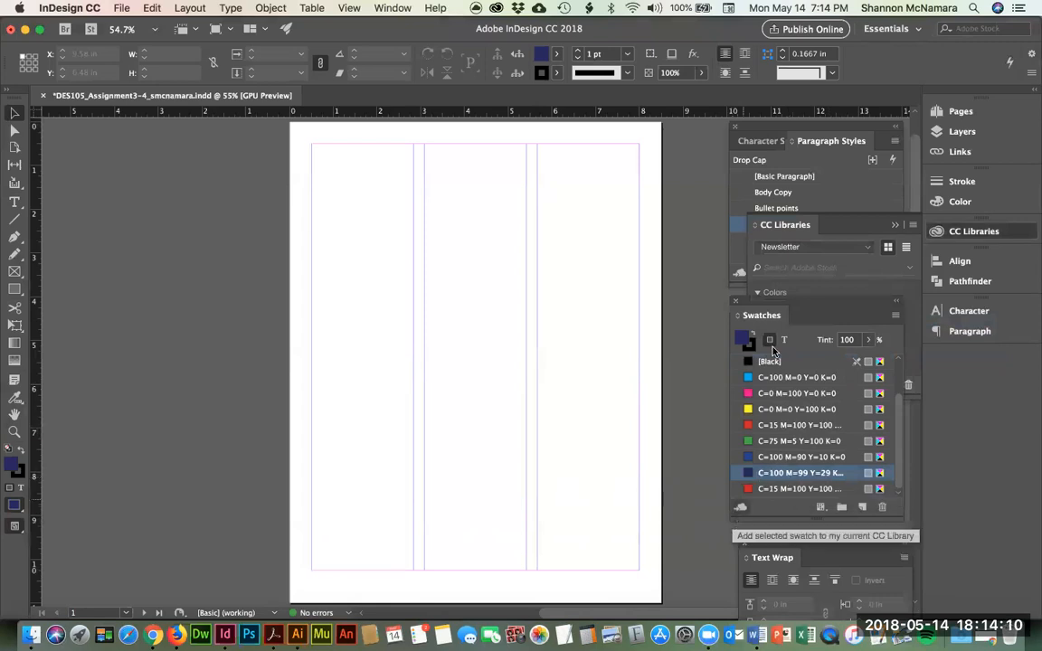
pyautogui.click(974, 233)
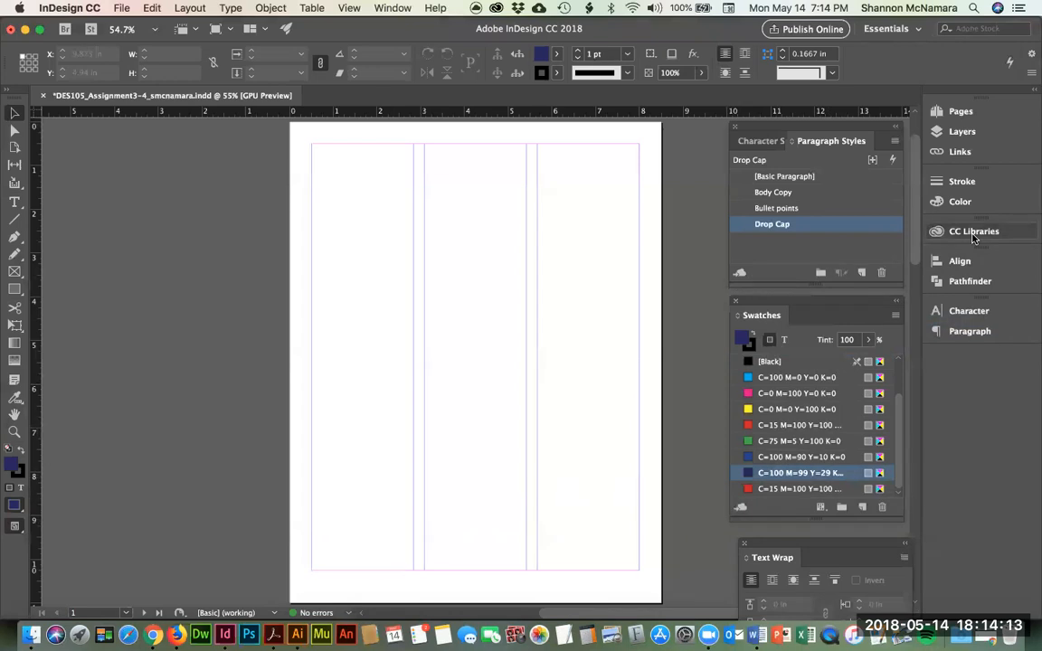
pyautogui.click(780, 489)
pyautogui.click(774, 474)
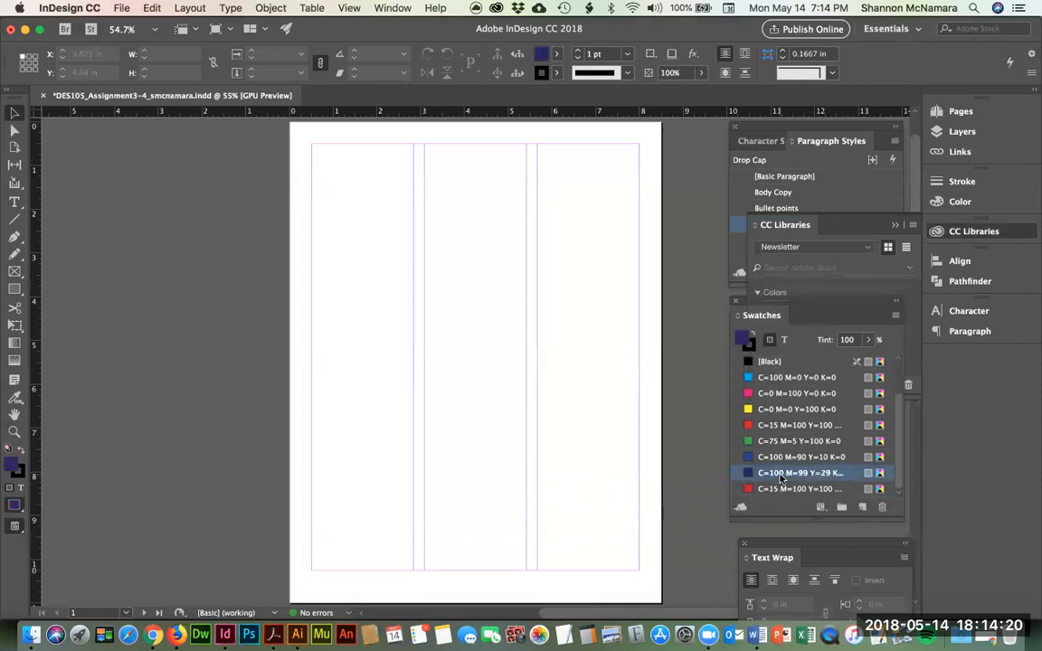
pyautogui.click(784, 473)
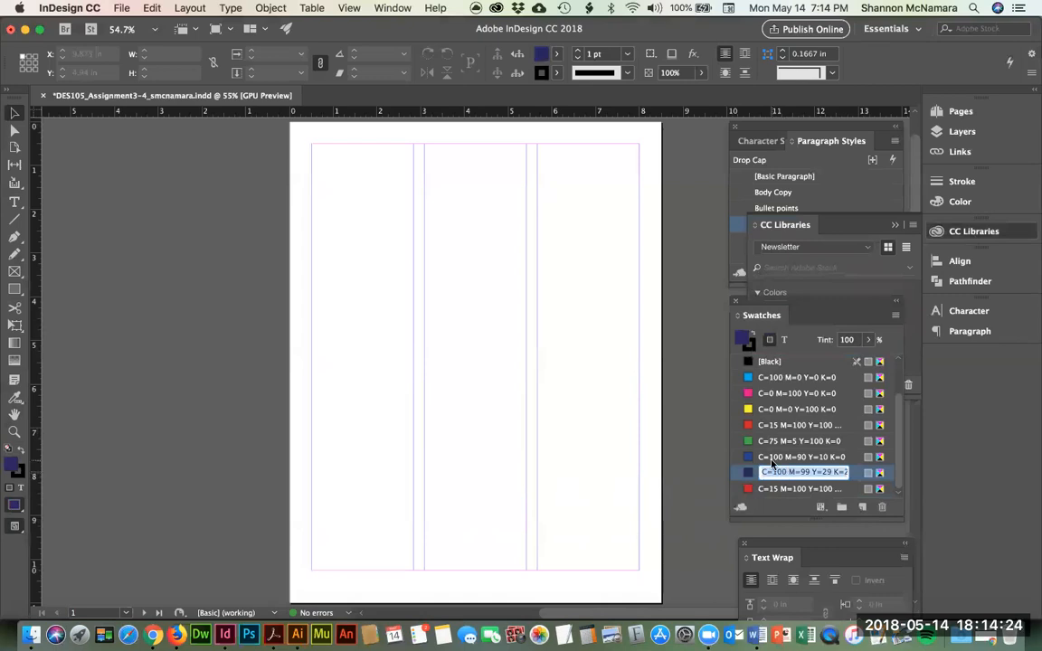
pyautogui.write('Newsletter Blue')
pyautogui.press('Return')
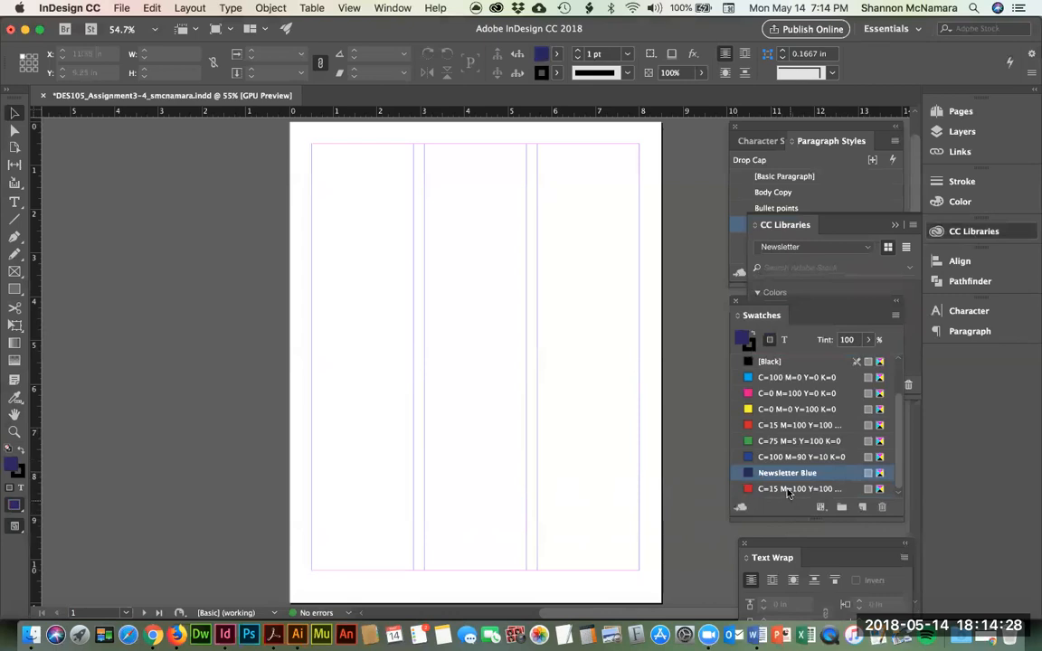
# Step: Rename the imported red swatch at the end of the list as Newsletter Red
pyautogui.doubleClick(783, 489)
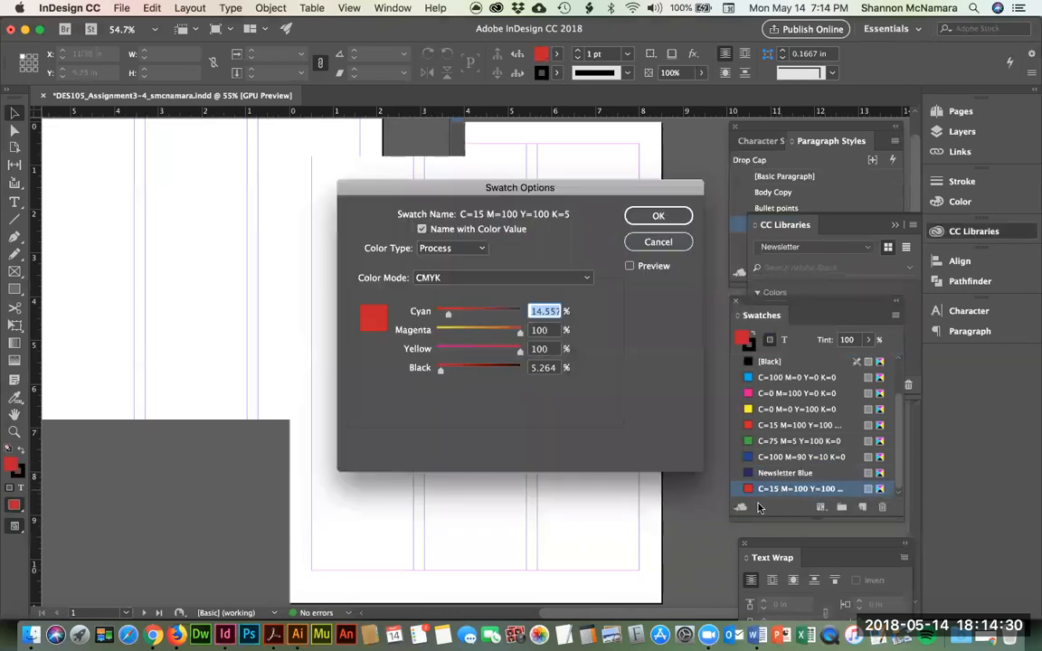
pyautogui.press('Escape')
pyautogui.click(788, 489)
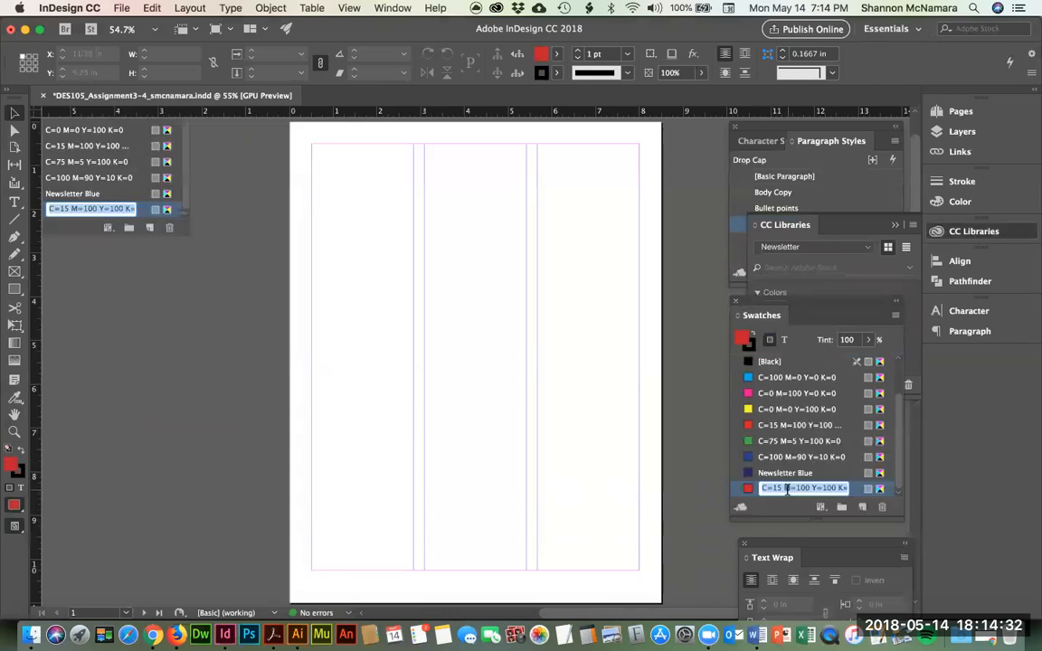
pyautogui.write('Newslette')
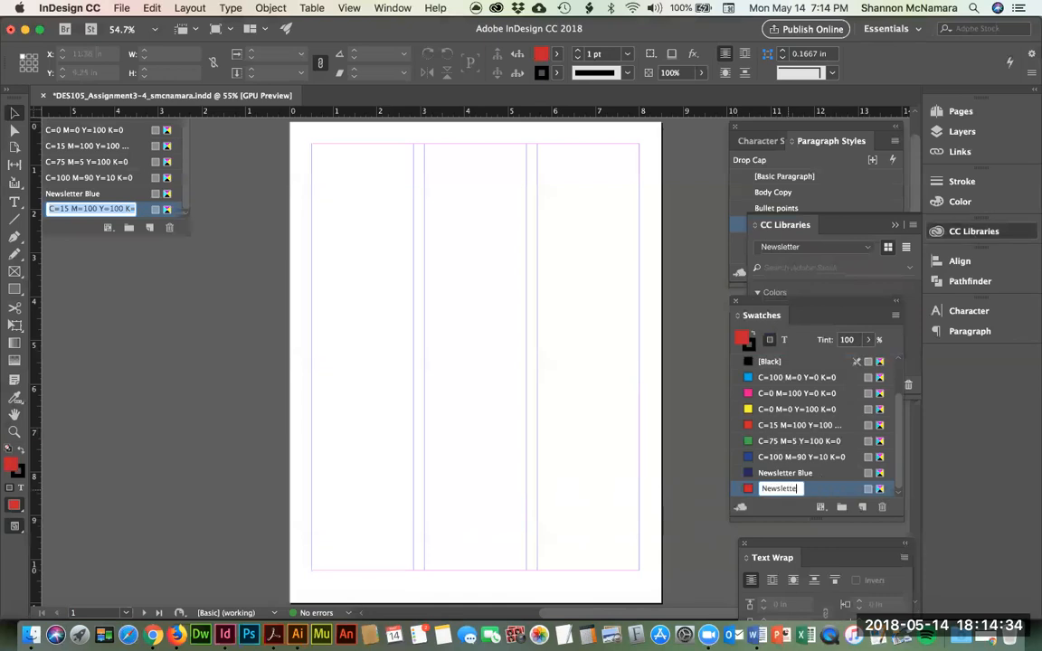
pyautogui.write('r Red')
pyautogui.press('Return')
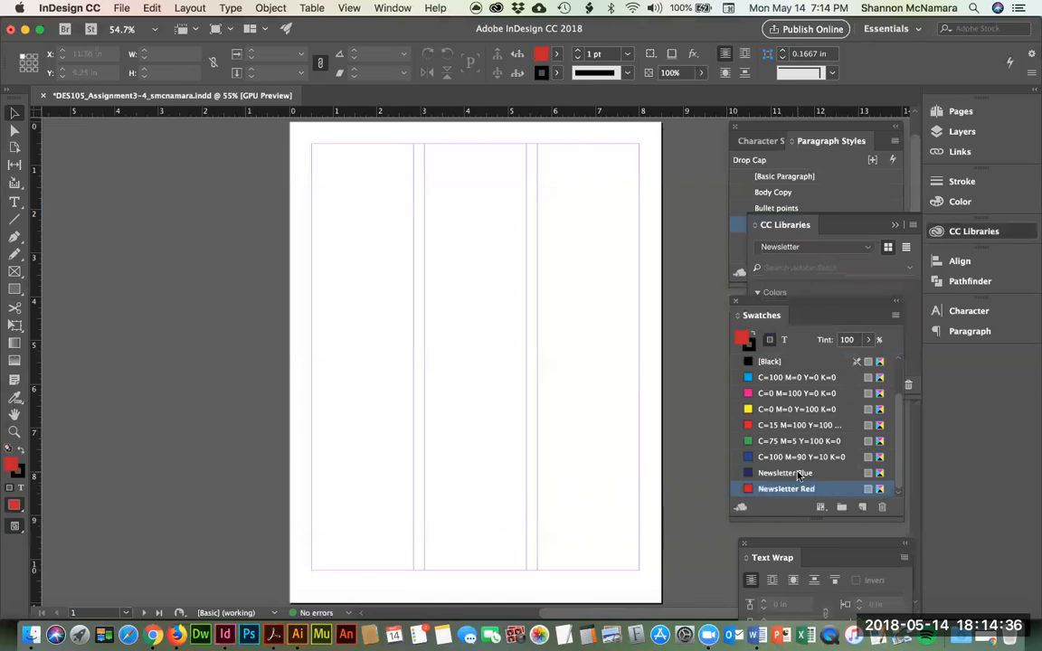
# Step: Move the Newsletter Blue and Newsletter Red swatches together to directly below [Black] in the swatch list
pyautogui.keyDown('shift'); pyautogui.click(800, 474); pyautogui.keyUp('shift')
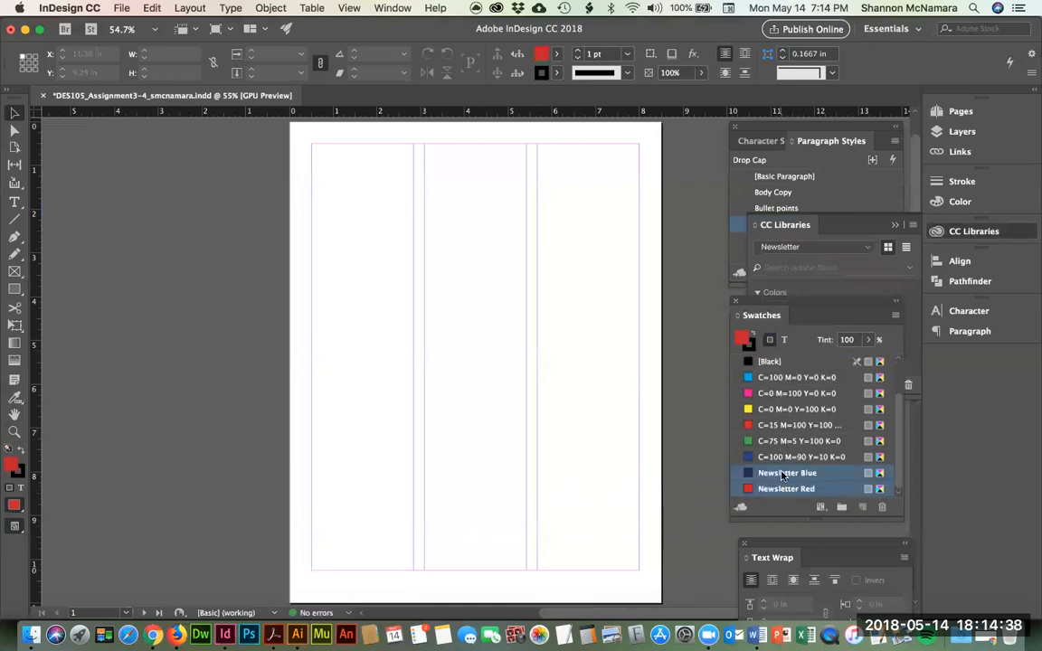
pyautogui.moveTo(786, 473); pyautogui.dragTo(780, 371)
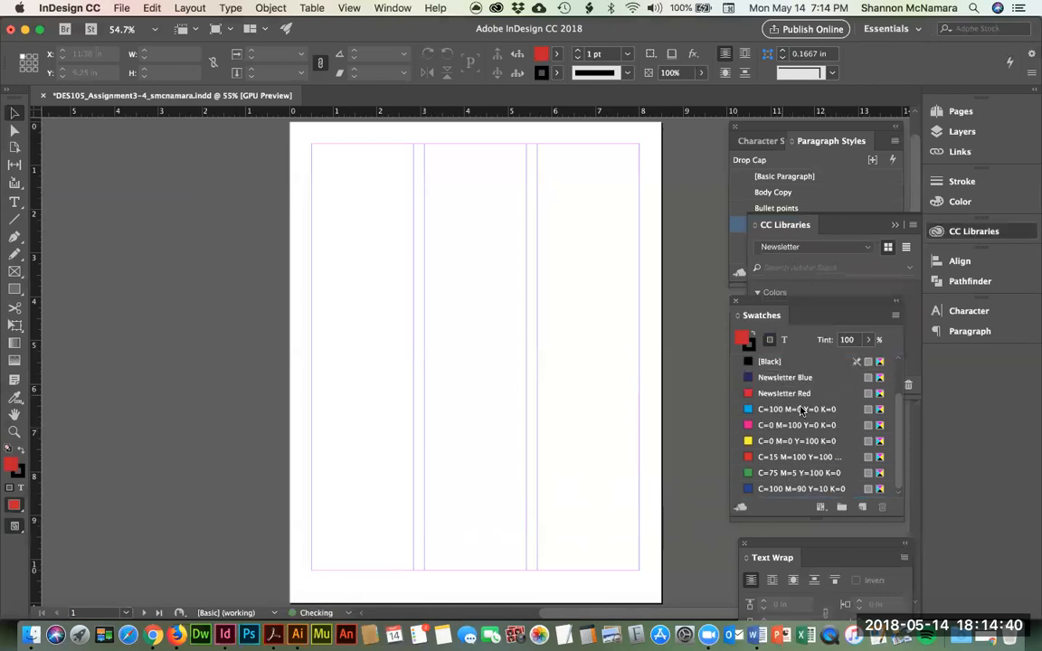
pyautogui.scroll(2, 803, 414)
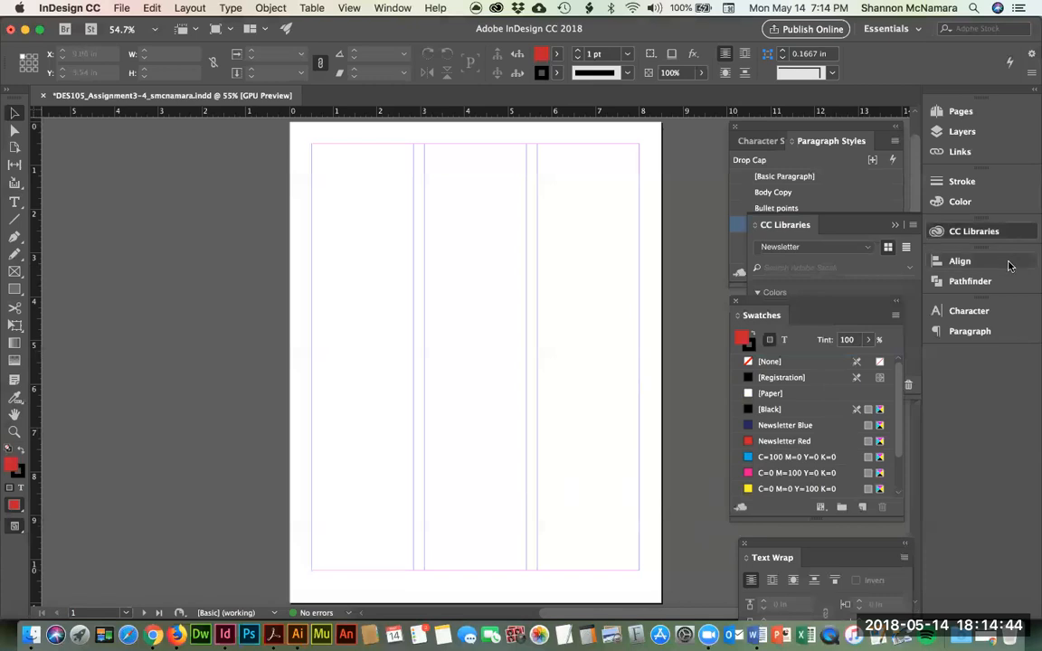
# Step: Check the Subheads specification in Word's StyleSheetSettings document and create a new InDesign paragraph style based on Body Copy
pyautogui.click(818, 141)
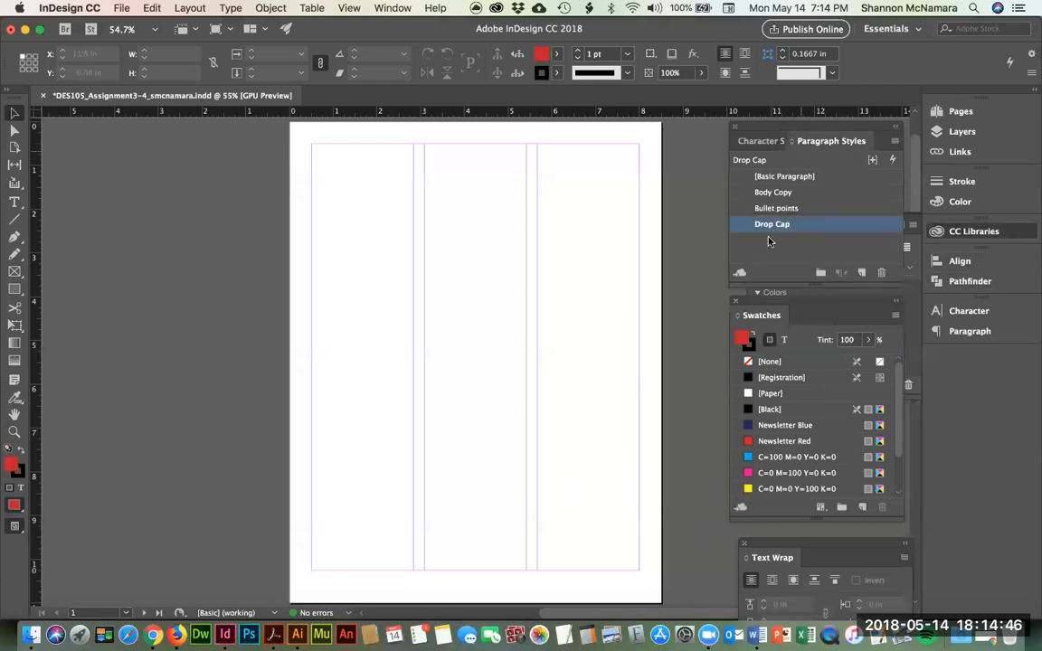
pyautogui.press('super+Tab')
pyautogui.press('super+Tab')
pyautogui.press('super+Tab')
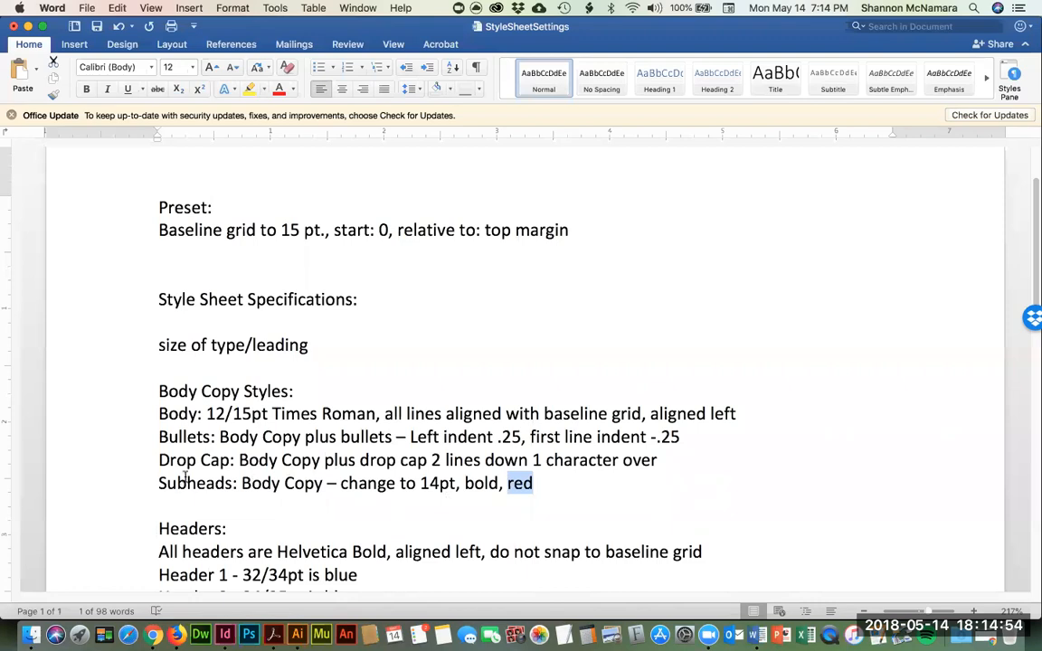
pyautogui.press('super+Tab')
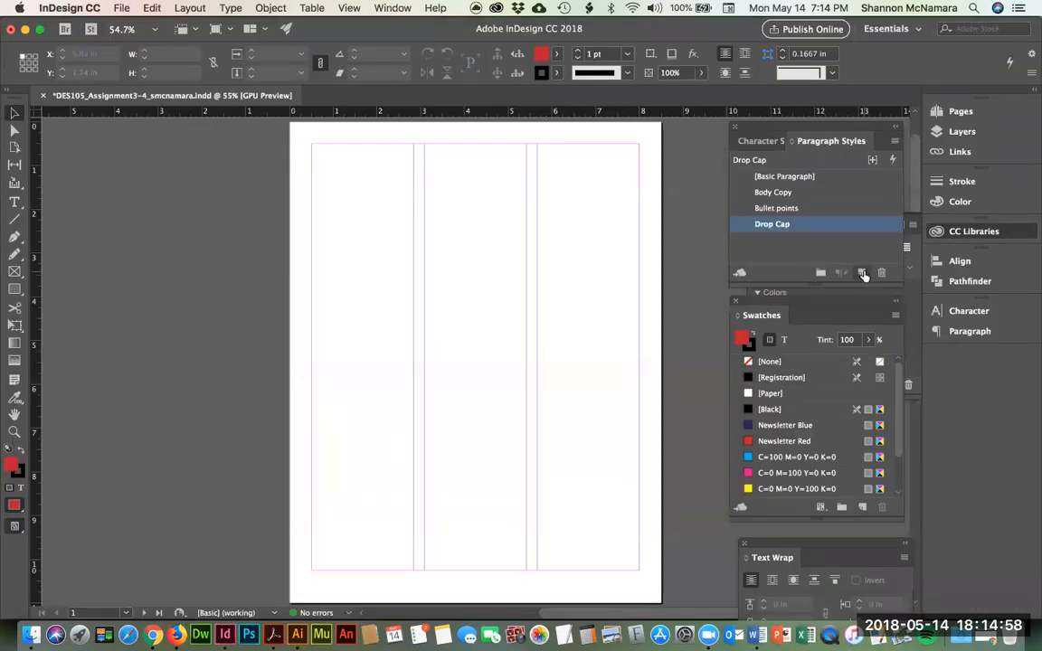
pyautogui.click(863, 273)
pyautogui.doubleClick(745, 242)
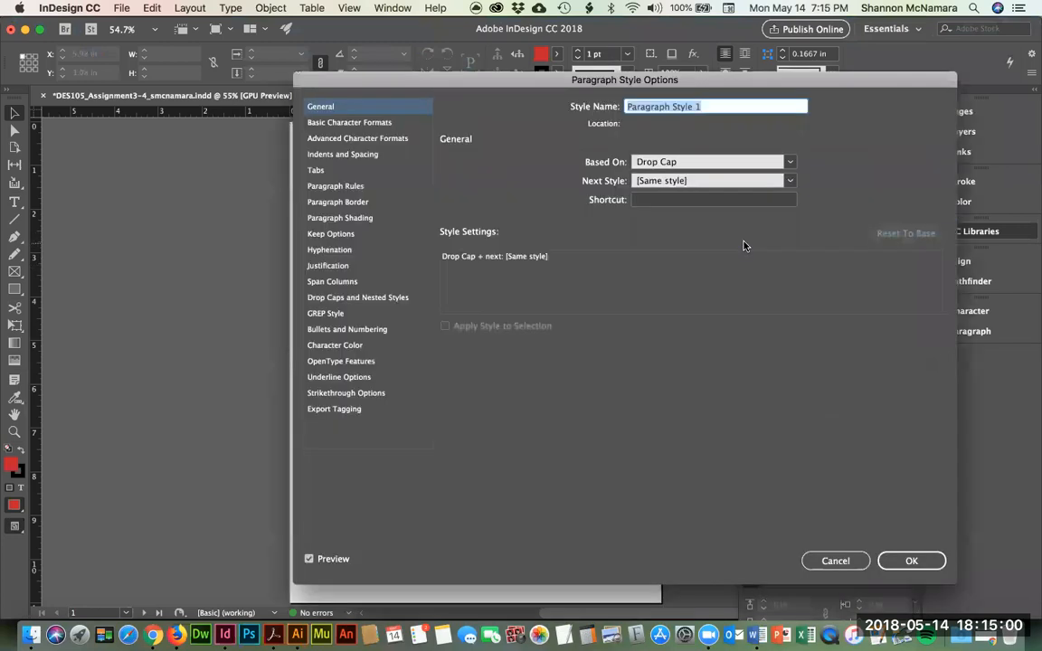
pyautogui.click(792, 162)
pyautogui.click(685, 206)
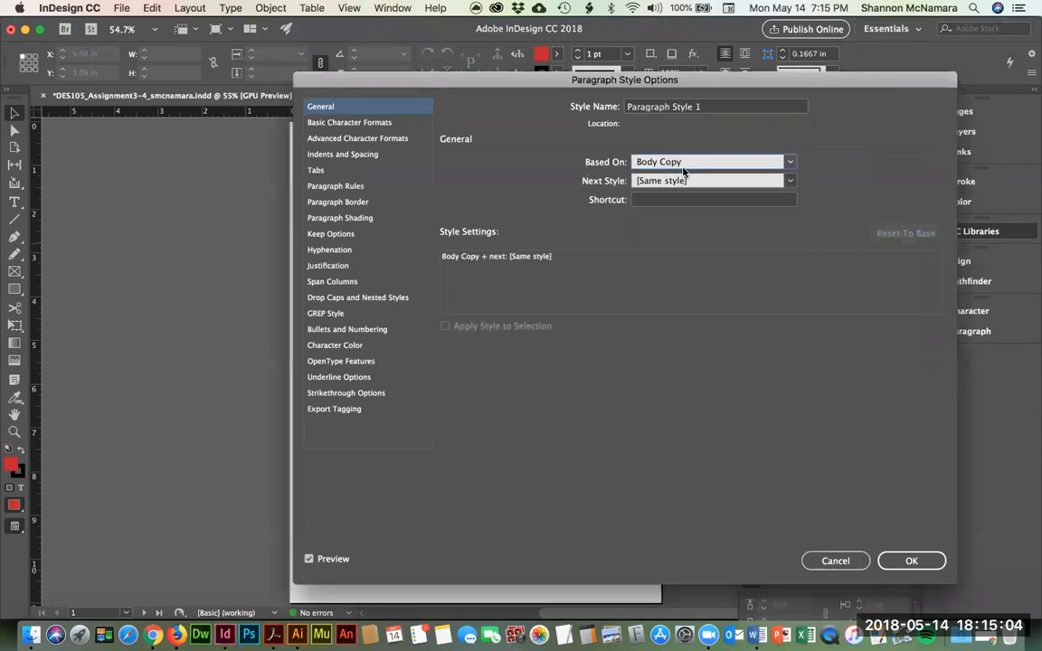
# Step: Set the new paragraph style's size to 14 pt and its font style to Bold, following the Subheads specification
pyautogui.click(332, 124)
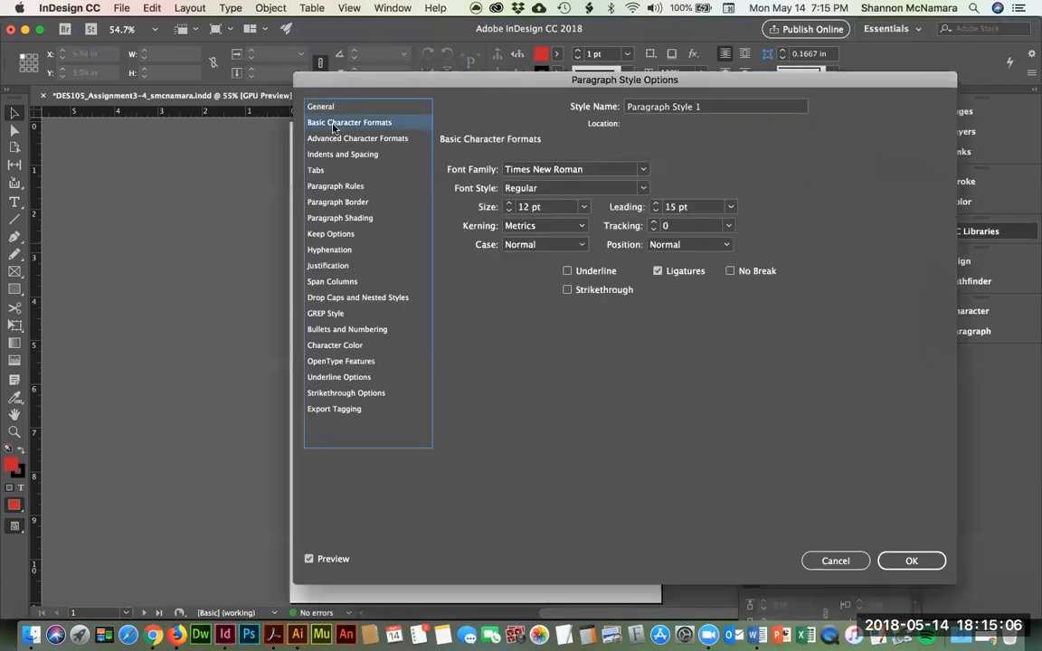
pyautogui.press('super+Tab')
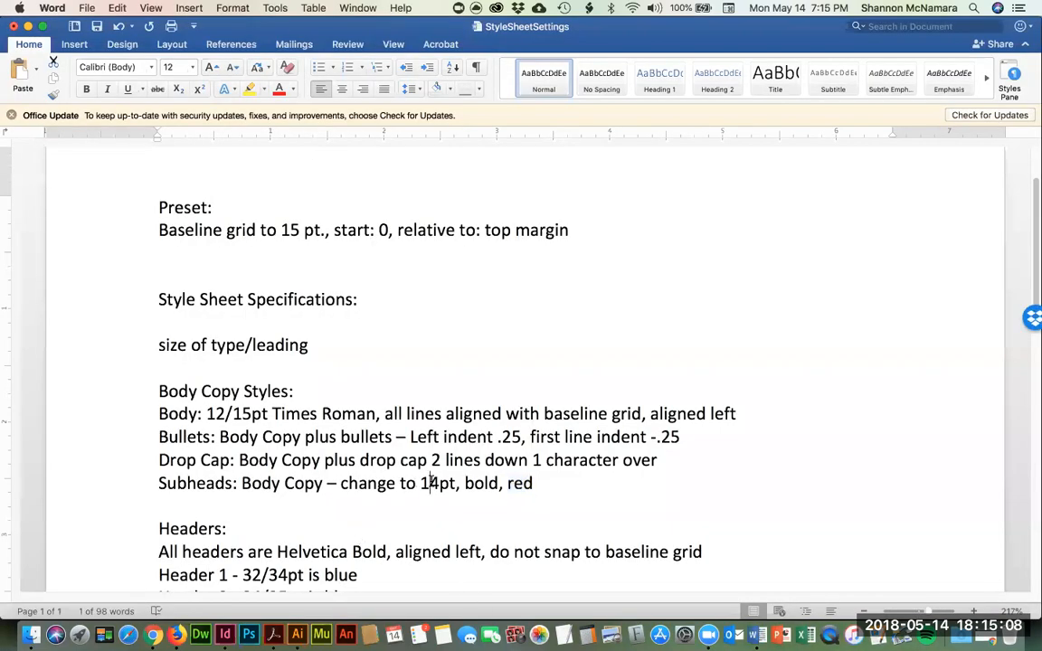
pyautogui.doubleClick(432, 483)
pyautogui.press('super+Tab')
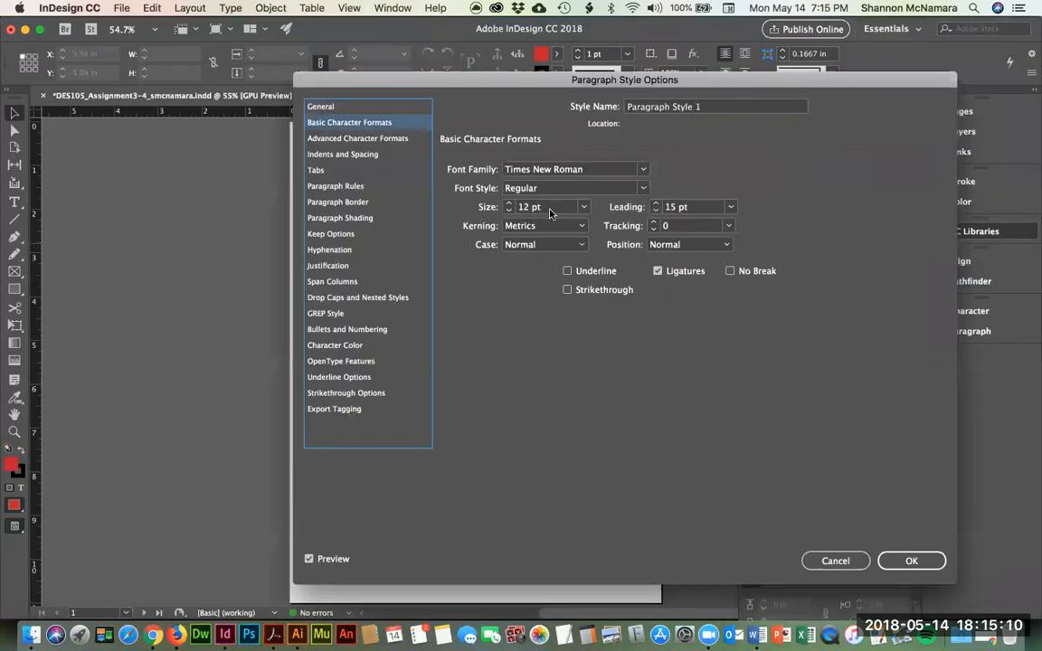
pyautogui.tripleClick(549, 207)
pyautogui.write('14')
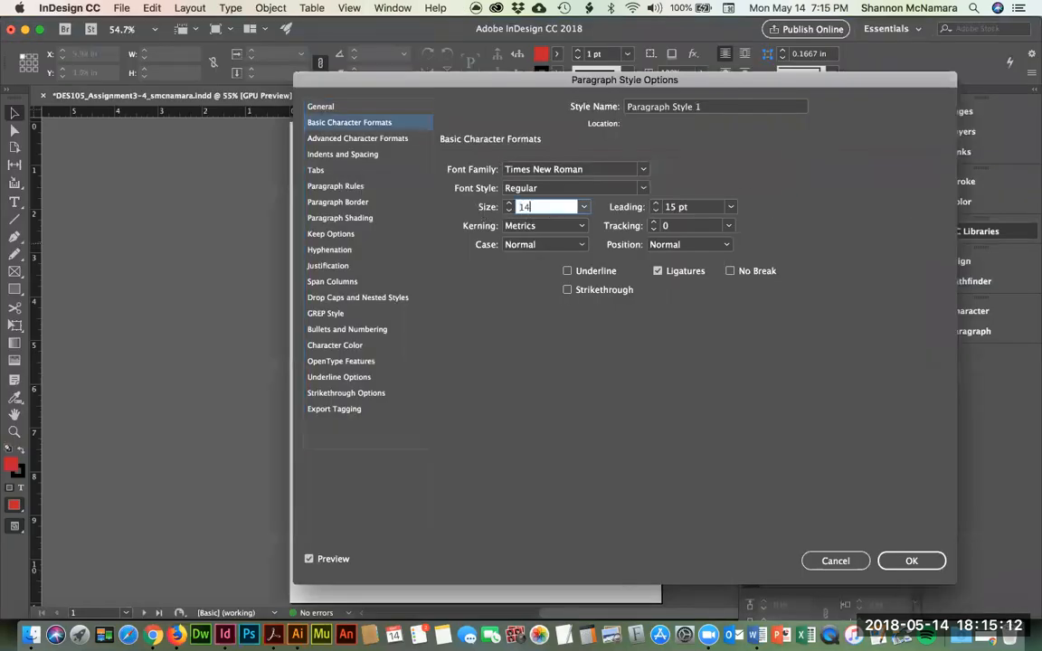
pyautogui.press('super+Tab')
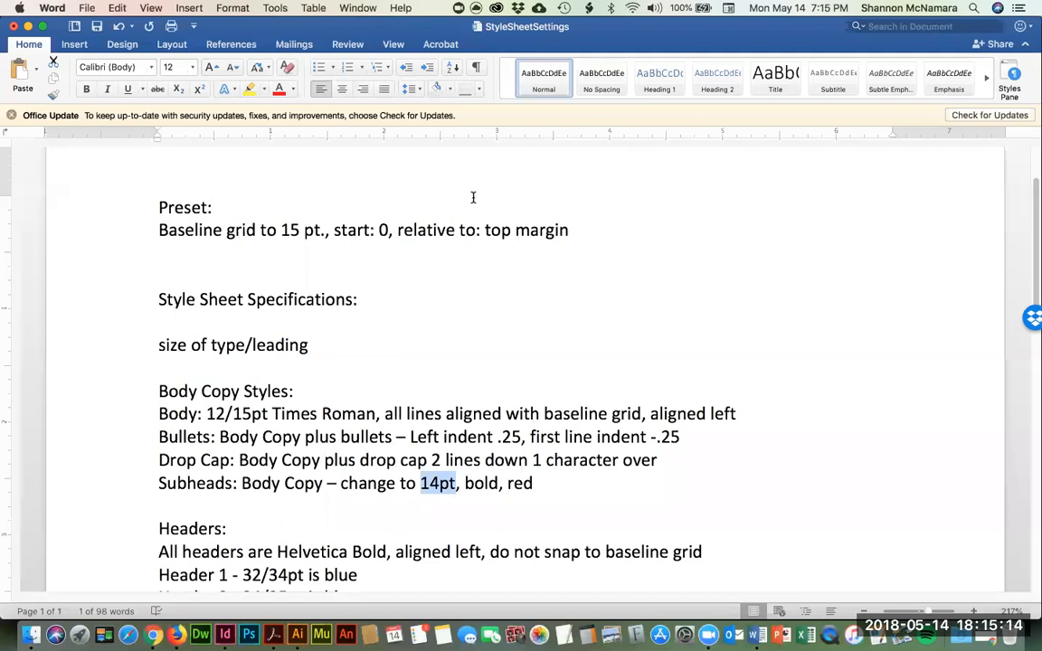
pyautogui.press('super+Tab')
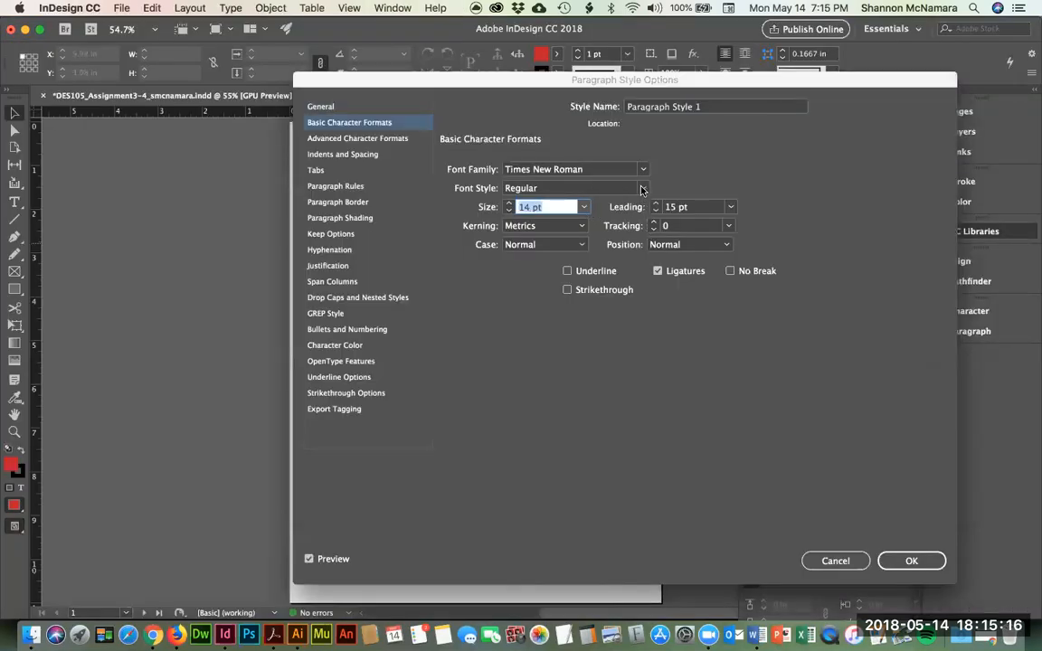
pyautogui.click(642, 188)
pyautogui.click(534, 234)
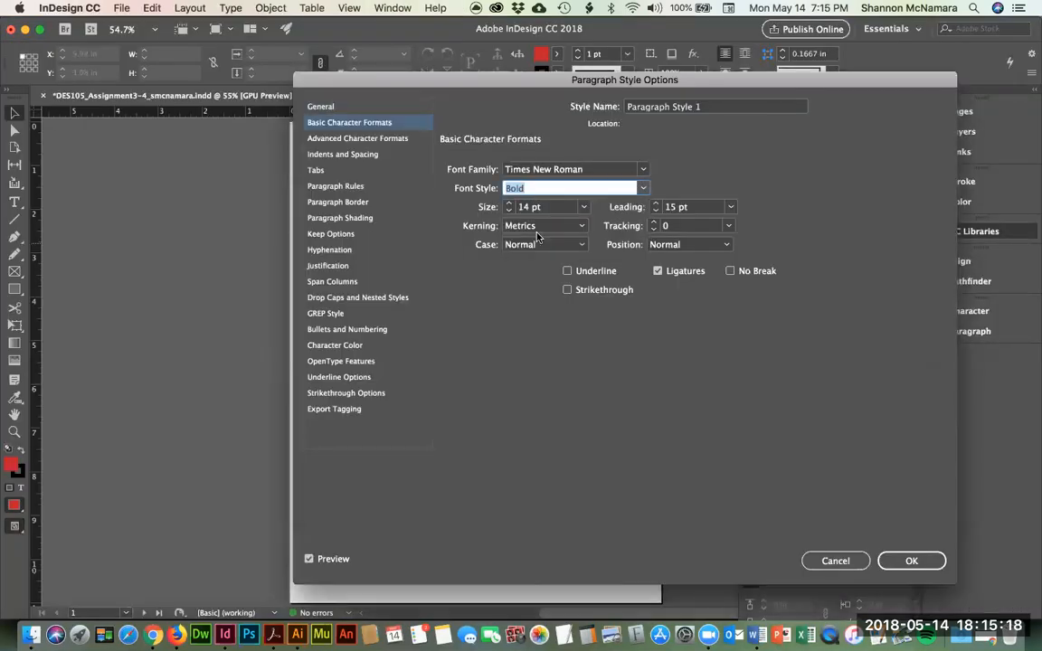
# Step: Review the new style's option categories one by one from Advanced Character Formats through to Character Color
pyautogui.click(332, 140)
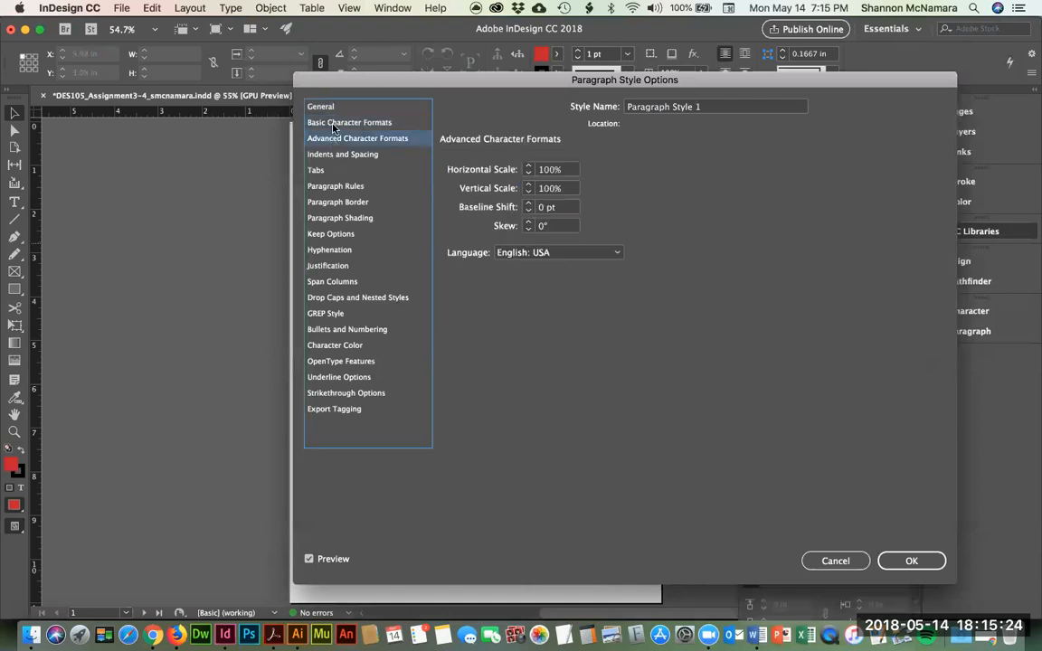
pyautogui.click(333, 125)
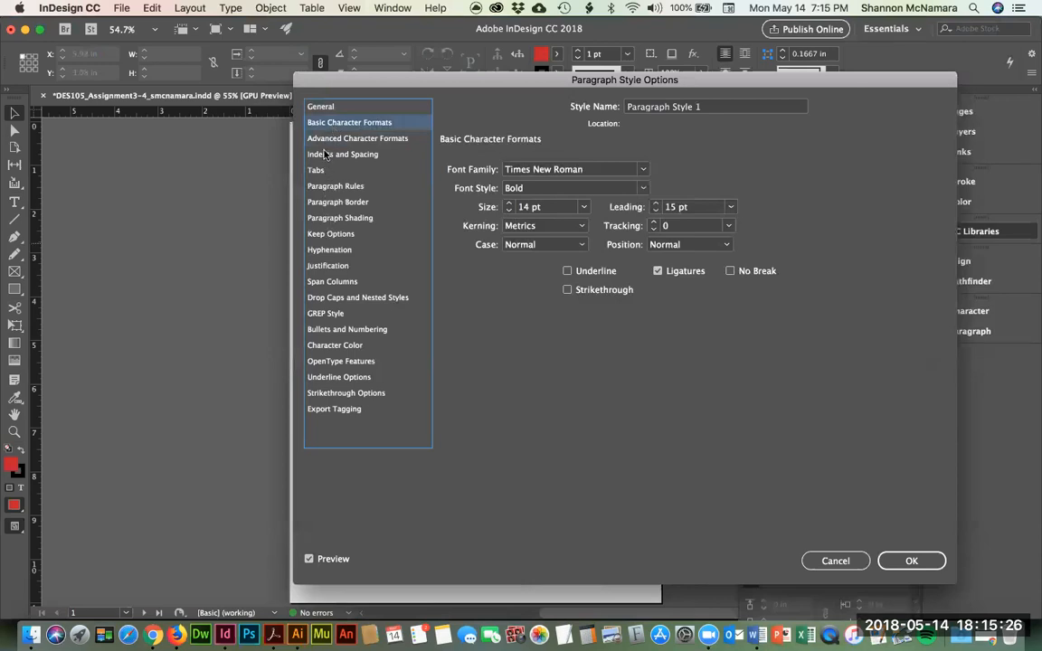
pyautogui.click(326, 142)
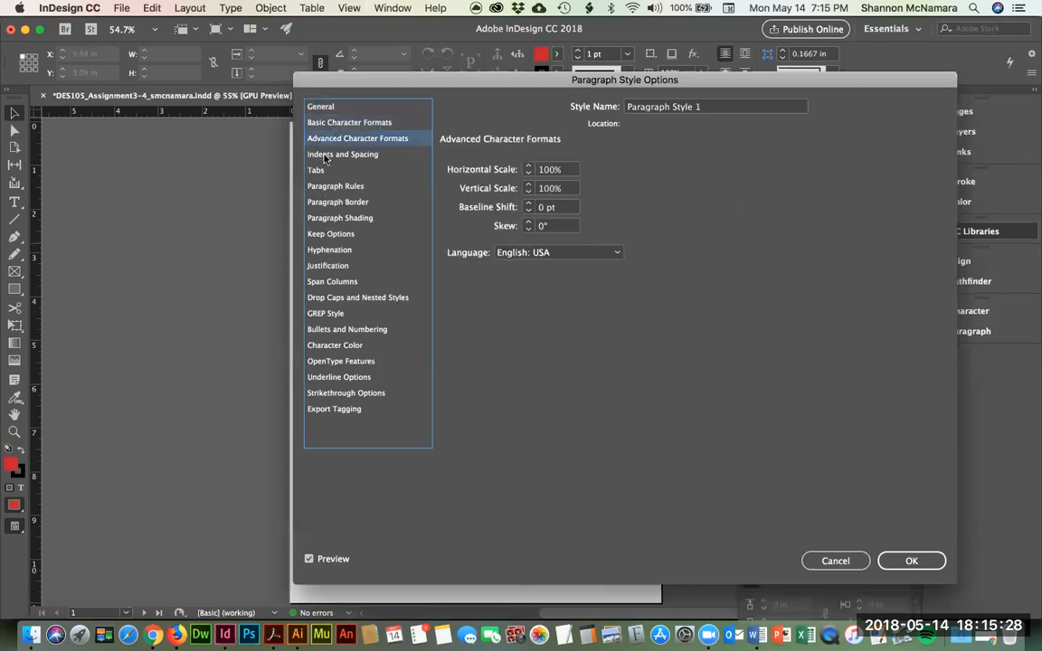
pyautogui.click(325, 158)
pyautogui.click(318, 170)
pyautogui.click(326, 187)
pyautogui.click(330, 202)
pyautogui.click(339, 218)
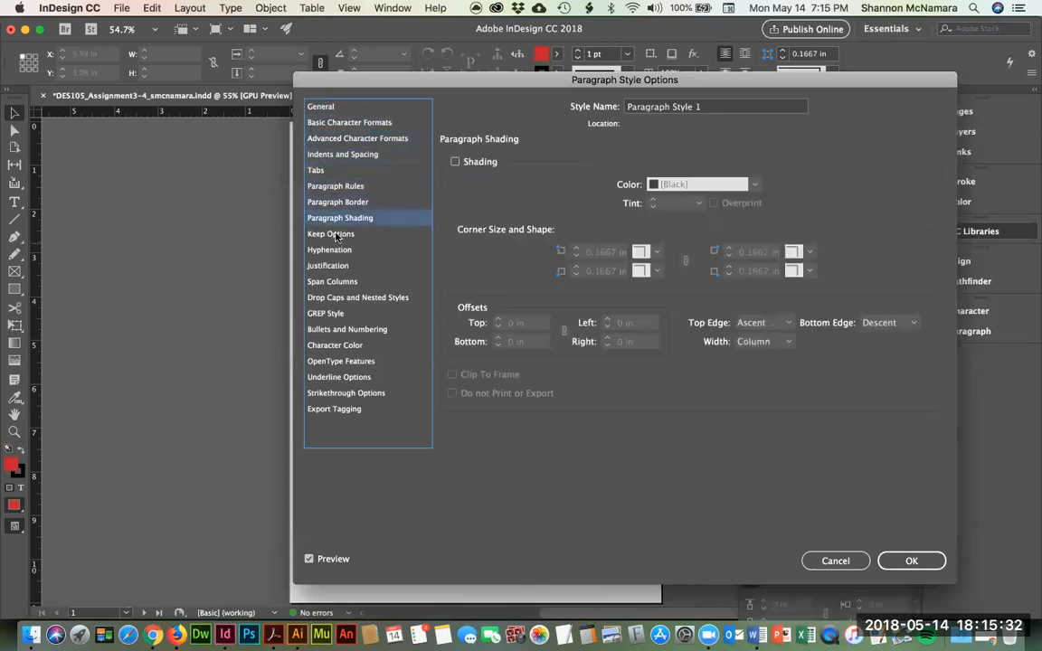
pyautogui.click(331, 233)
pyautogui.click(333, 251)
pyautogui.click(327, 265)
pyautogui.click(331, 282)
pyautogui.click(335, 298)
pyautogui.click(327, 314)
pyautogui.click(334, 329)
pyautogui.click(335, 345)
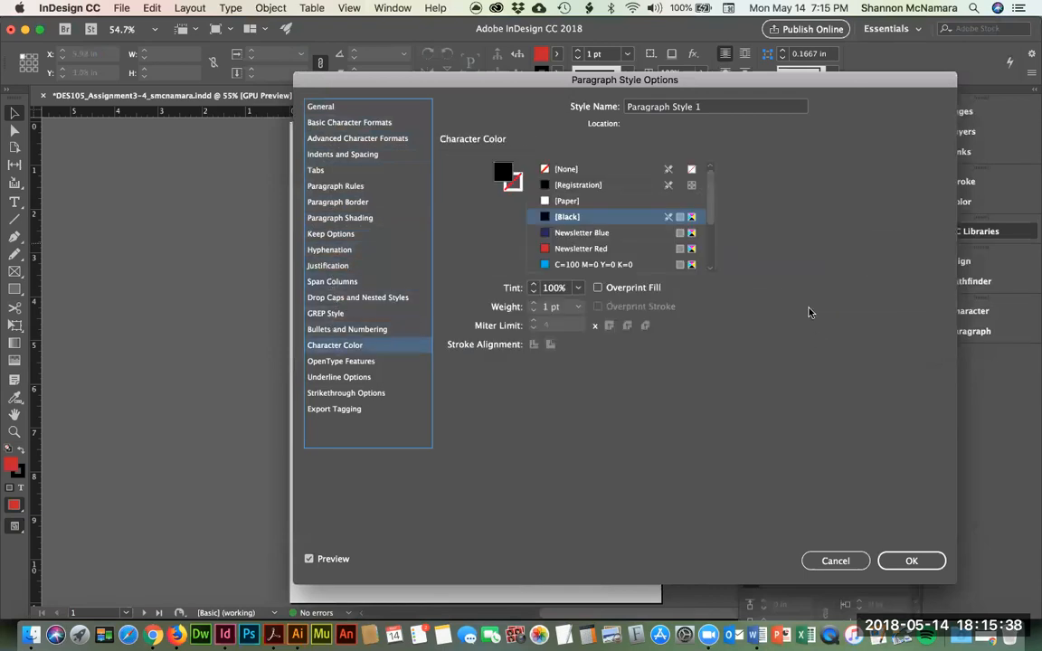
# Step: Set the new paragraph style's character color to Newsletter Red and save the style
pyautogui.click(564, 250)
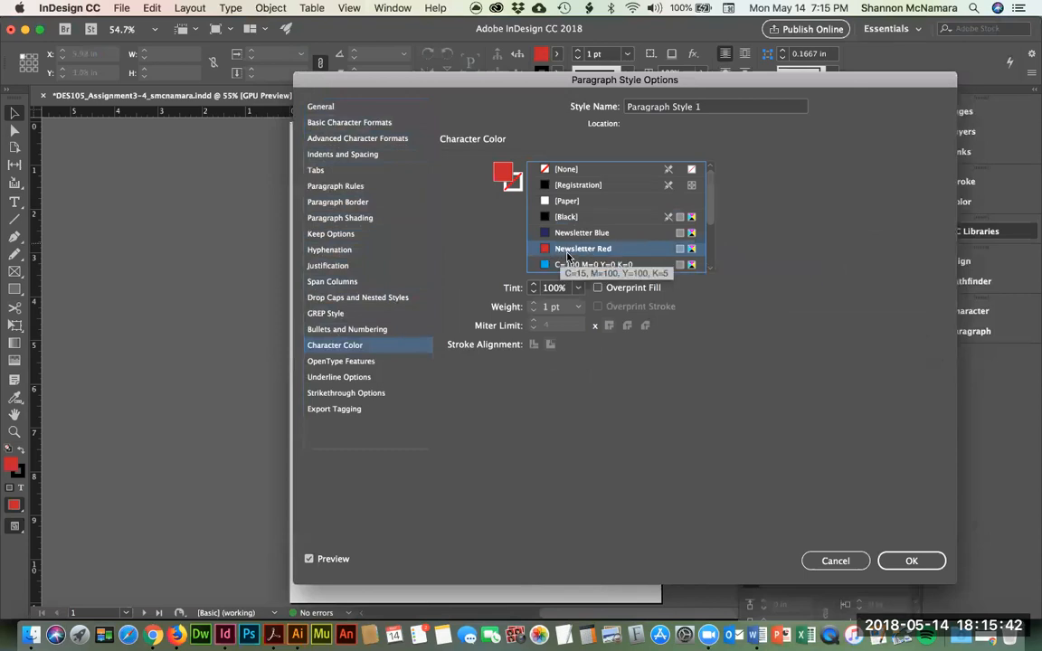
pyautogui.click(911, 560)
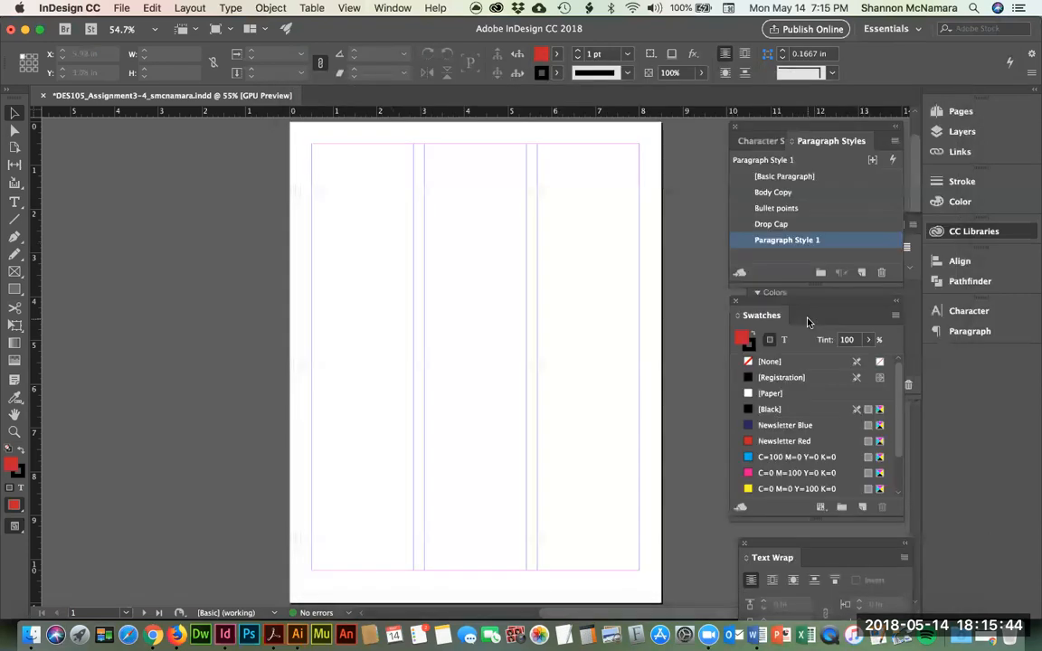
# Step: Switch to Word's StyleSheetSettings document and read the Headers specification, highlighting the baseline grid rule and the Header 1 name
pyautogui.press('super+Tab')
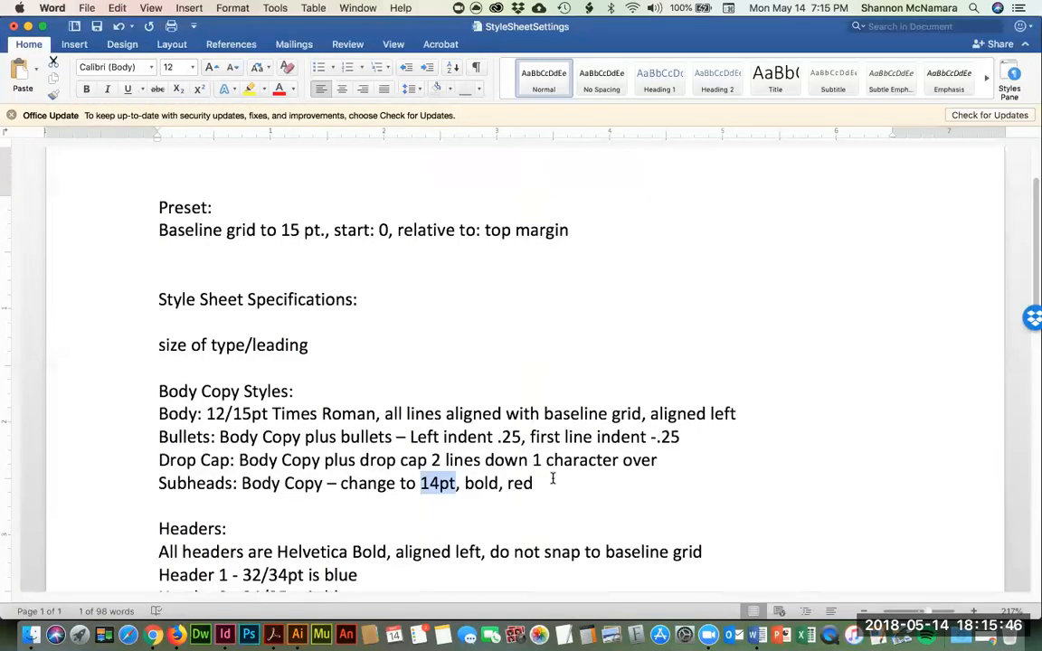
pyautogui.click(555, 479)
pyautogui.scroll(-5, 301, 409)
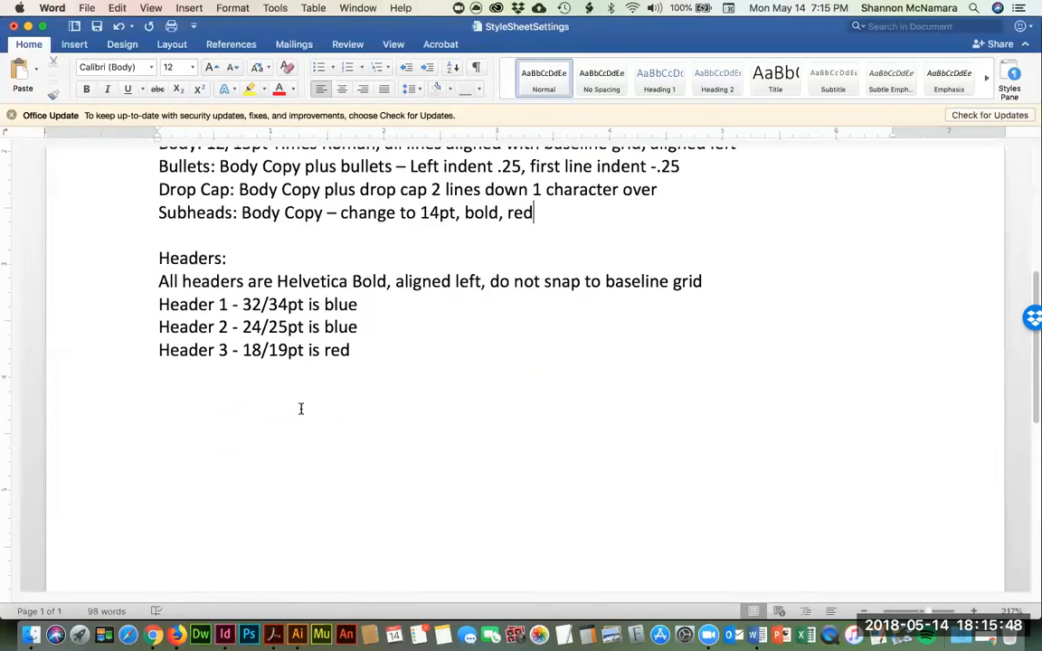
pyautogui.click(178, 282)
pyautogui.moveTo(487, 281); pyautogui.dragTo(704, 282)
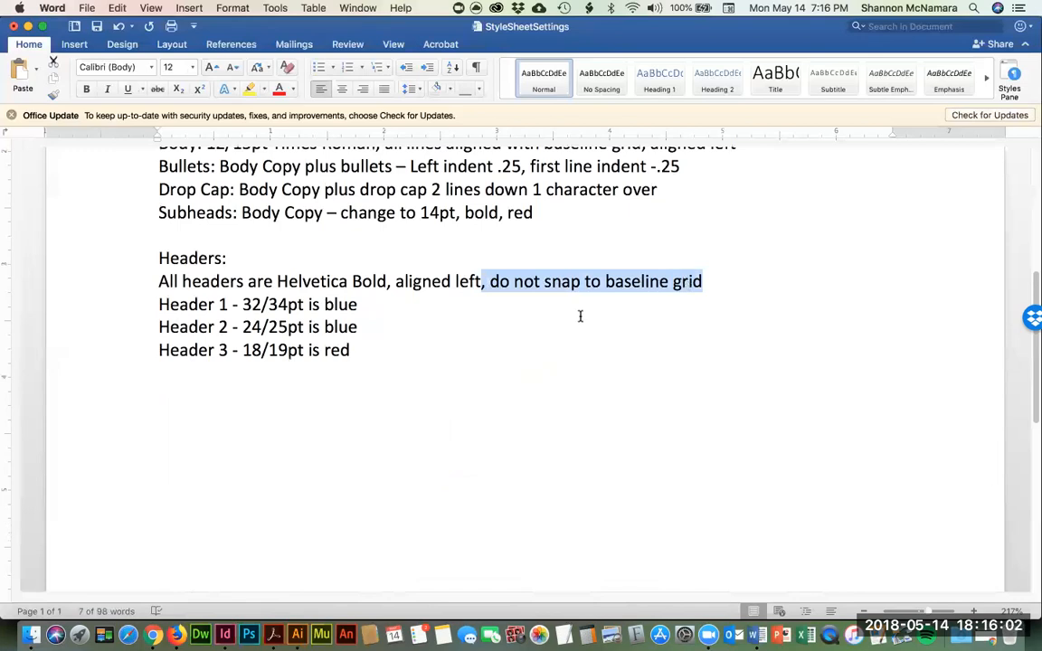
pyautogui.moveTo(157, 304); pyautogui.dragTo(228, 304)
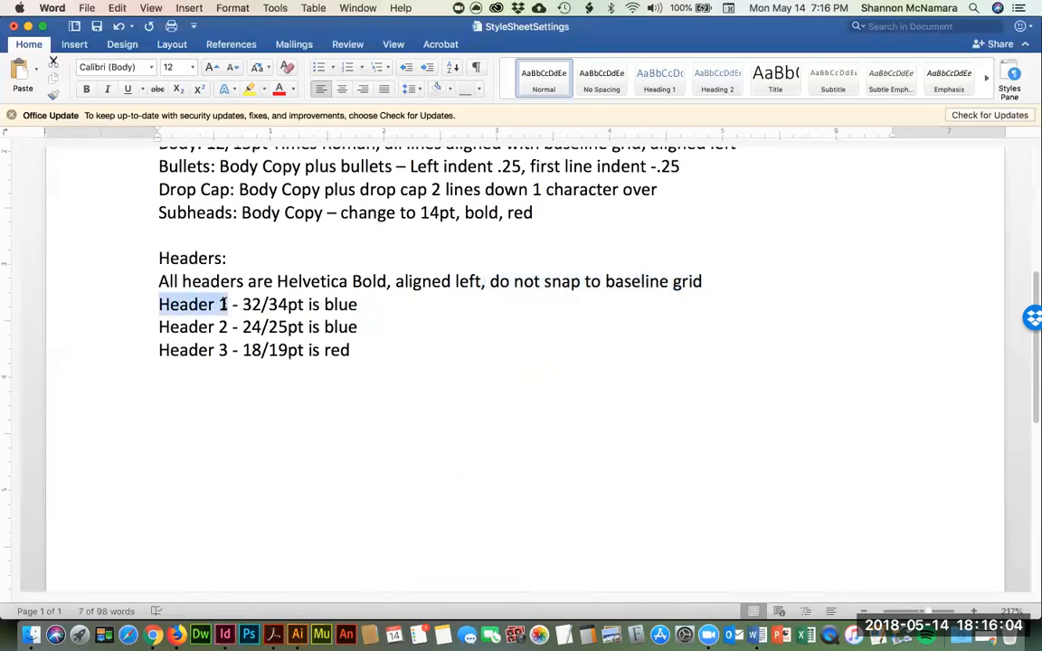
# Step: Switch to InDesign and create a new character style named Header 1
pyautogui.press('super+Tab')
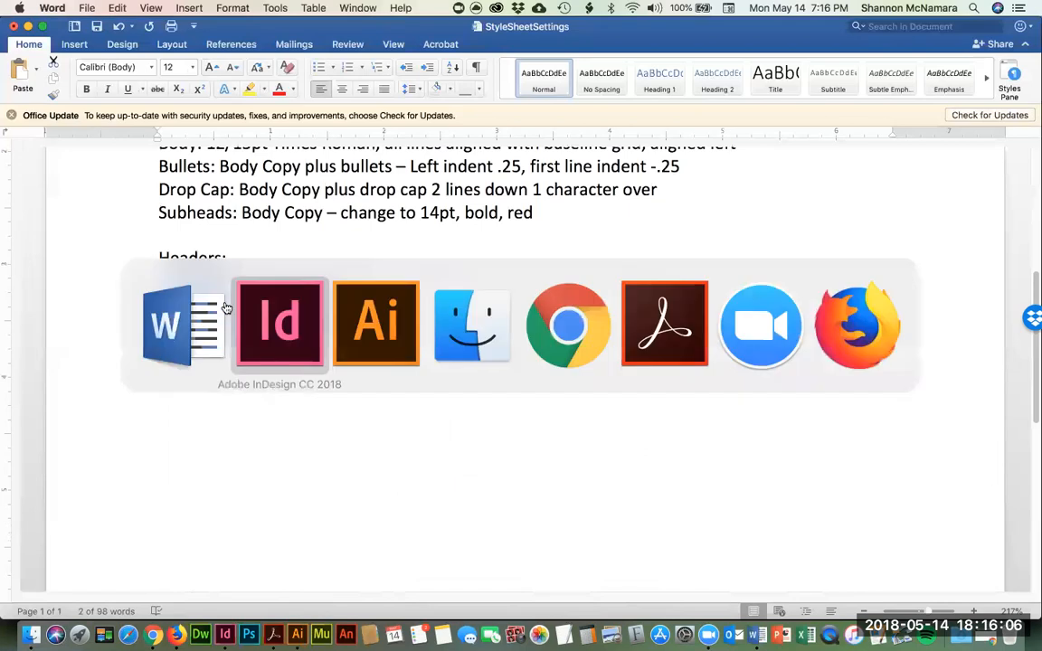
pyautogui.click(768, 141)
pyautogui.click(863, 274)
pyautogui.doubleClick(738, 193)
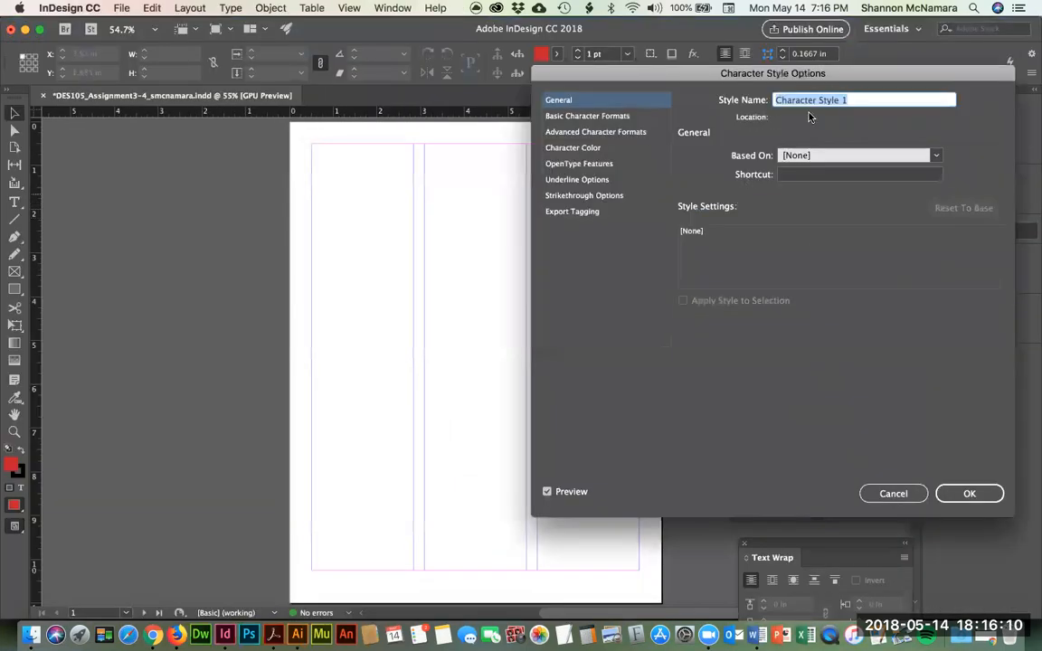
pyautogui.write('Header 1')
# Step: Set the Header 1 character style's font family to Helvetica and font style to Bold, checking the Headers specification in Word
pyautogui.click(618, 116)
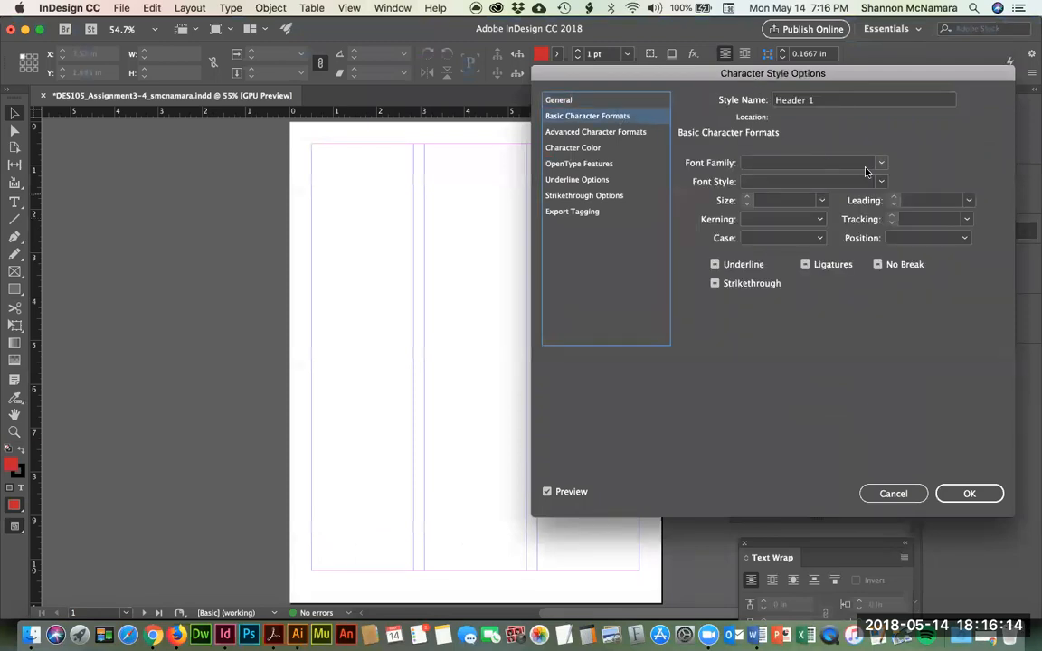
pyautogui.click(832, 164)
pyautogui.press('super+Tab')
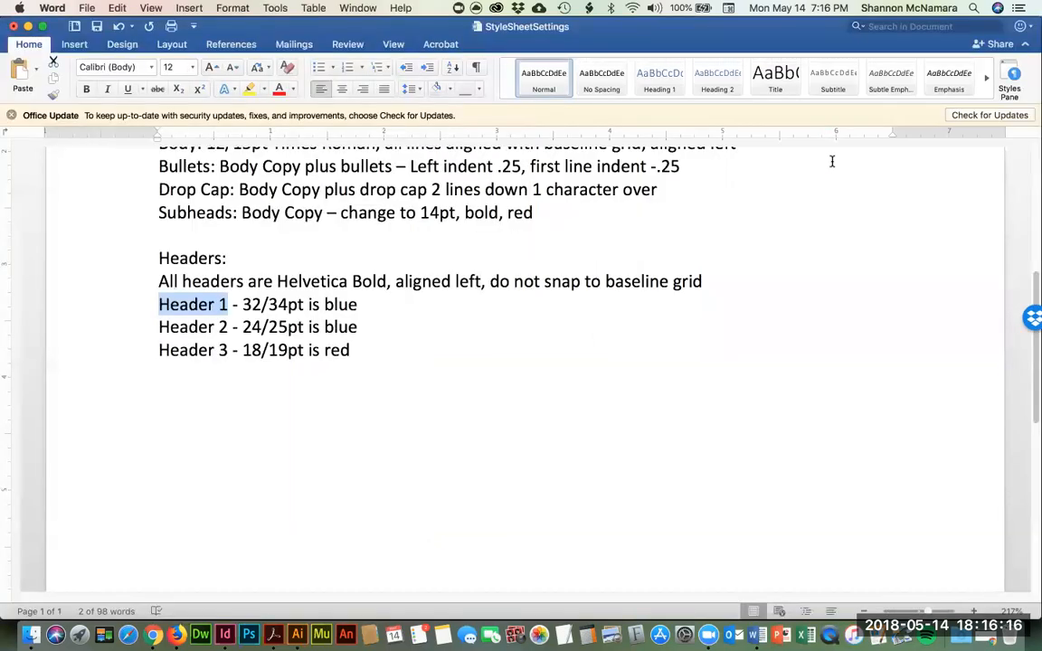
pyautogui.press('super+Tab')
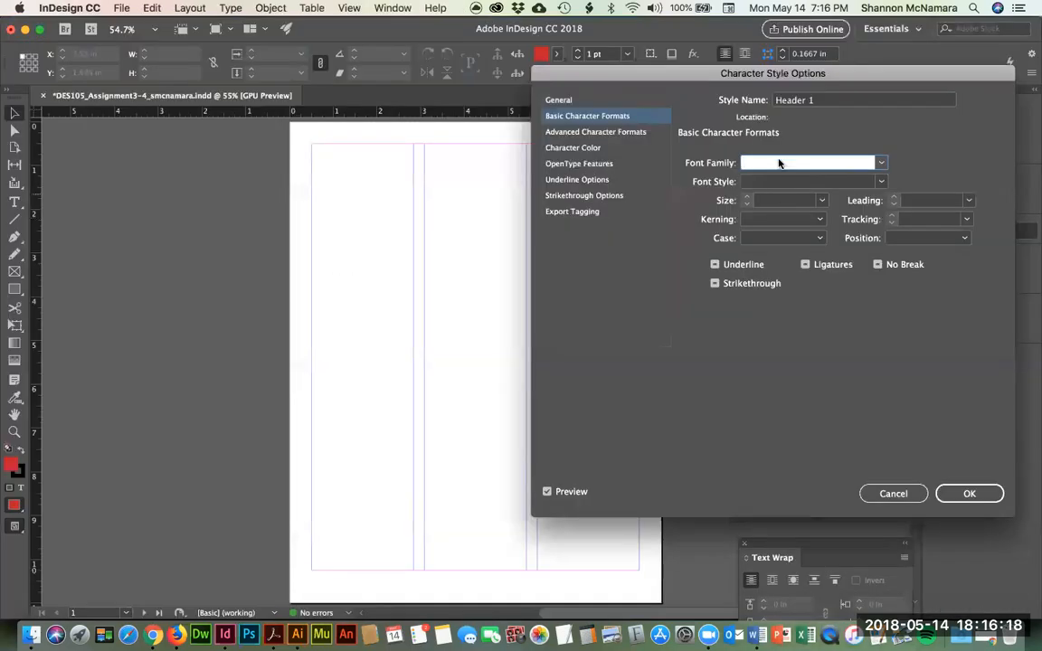
pyautogui.write('Helvetica')
pyautogui.click(877, 163)
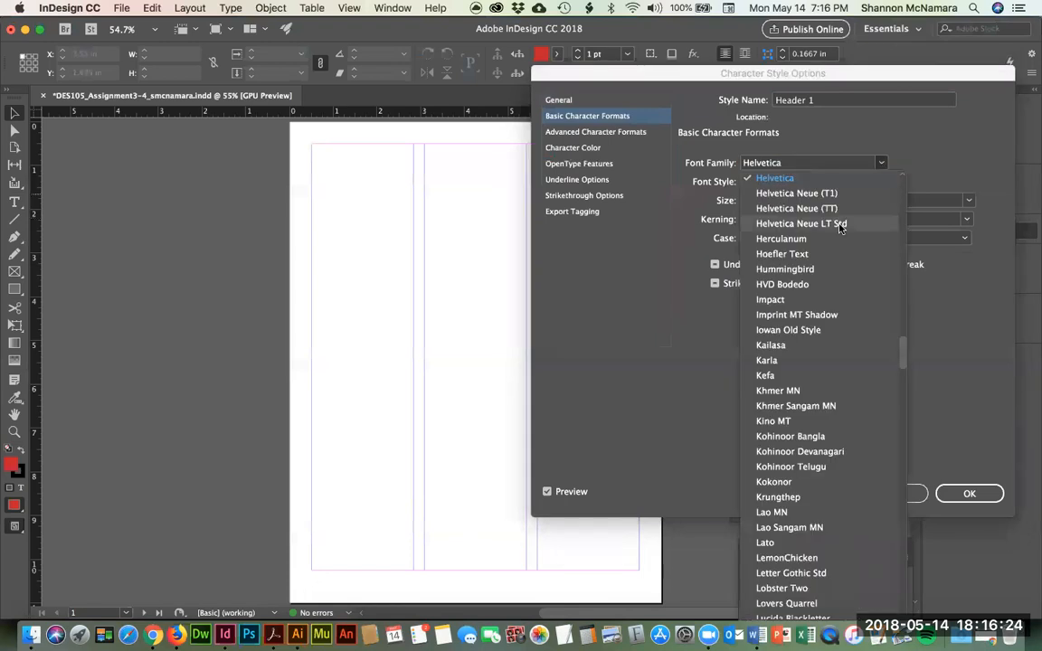
pyautogui.click(791, 177)
pyautogui.click(812, 183)
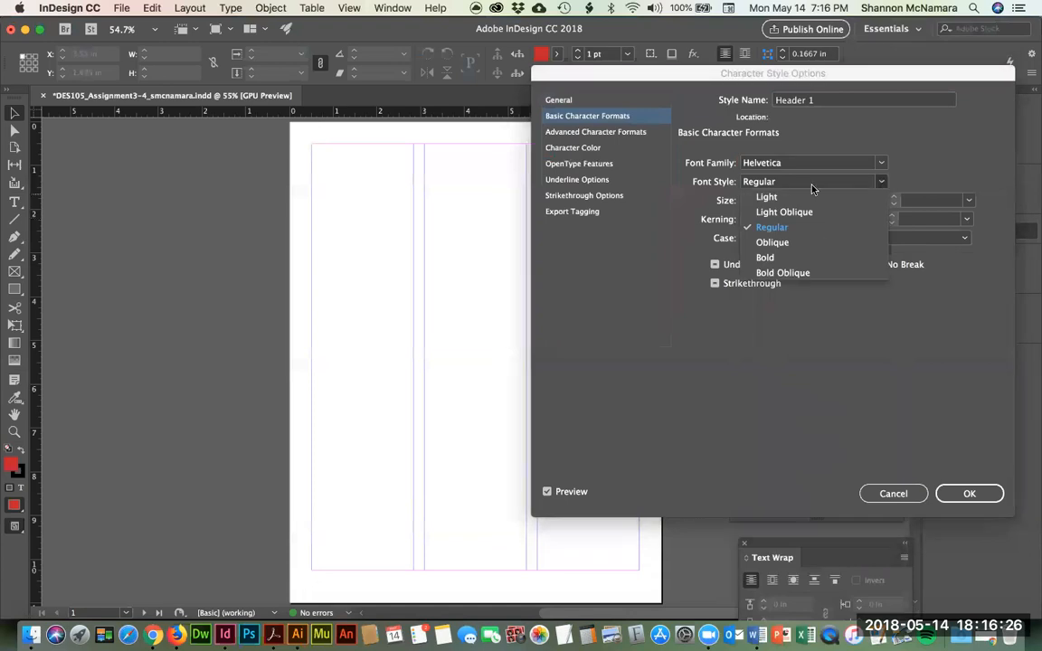
pyautogui.click(766, 258)
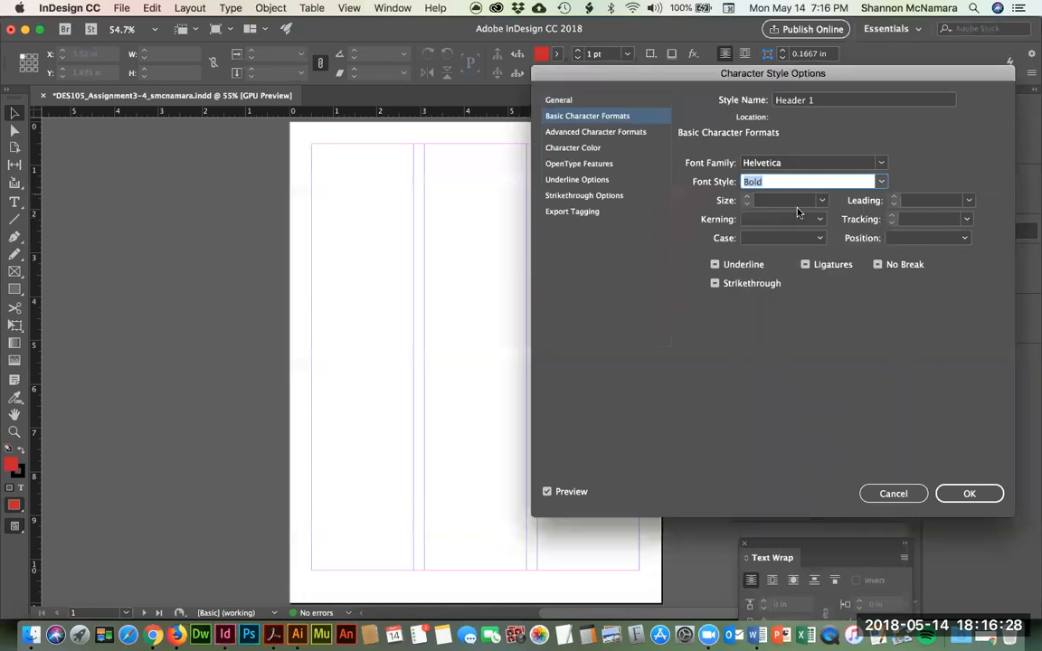
# Step: Check the Header 1 sizes in the Word specification and set the style's size to 32 pt and leading to 34 pt
pyautogui.press('super+Tab')
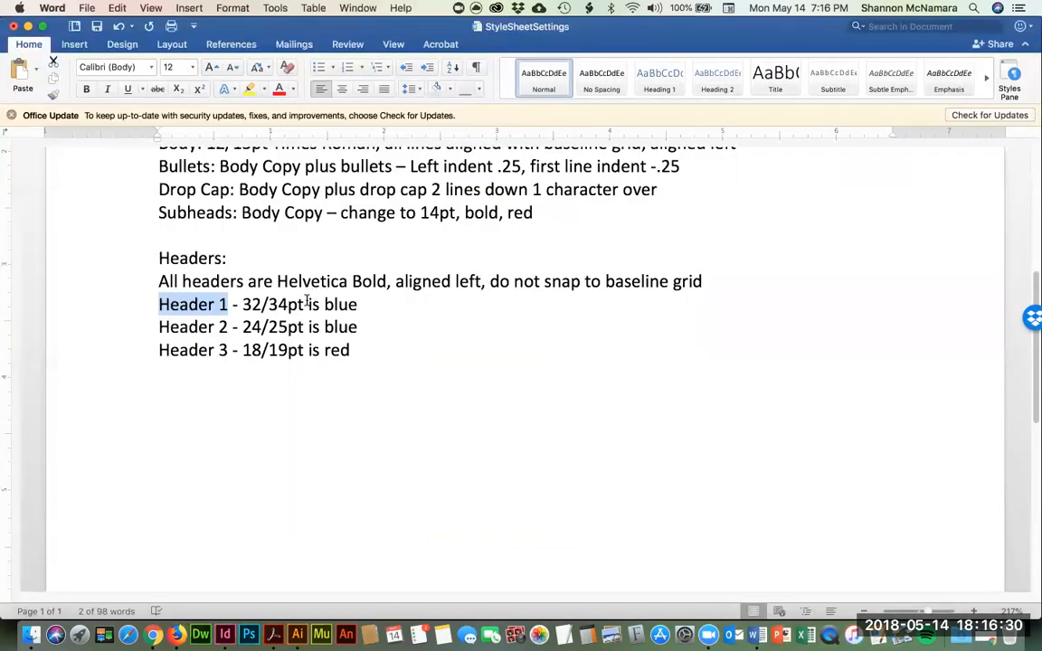
pyautogui.press('super+Tab')
pyautogui.click(787, 200)
pyautogui.write('32')
pyautogui.click(926, 202)
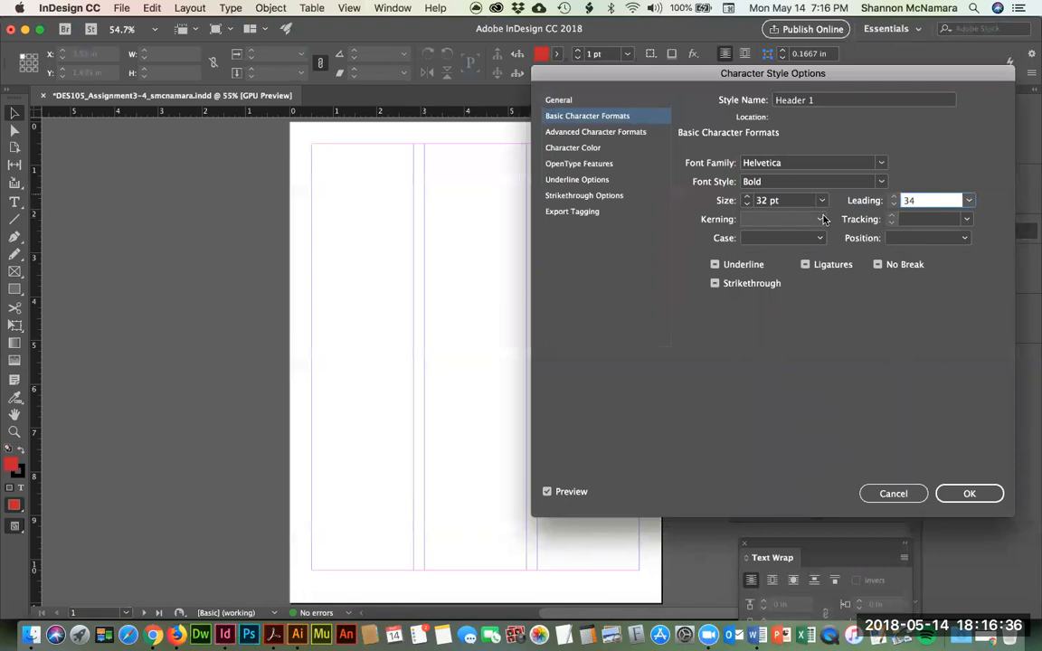
pyautogui.click(783, 219)
pyautogui.click(858, 298)
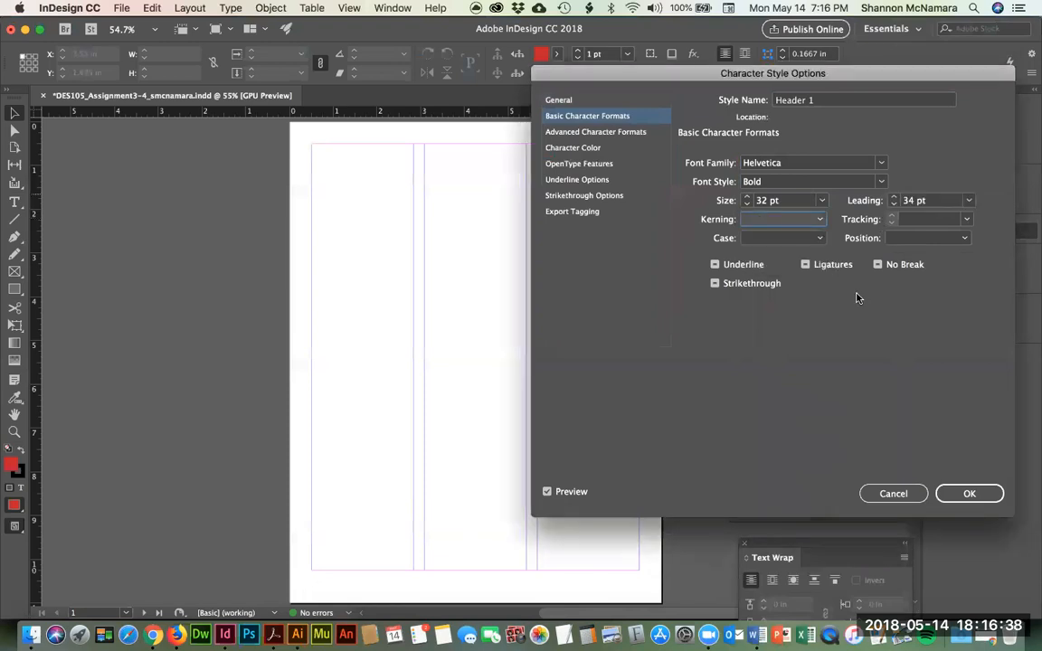
# Step: Set the Header 1 style's character color to Newsletter Blue with a 100% tint and save the style
pyautogui.click(593, 132)
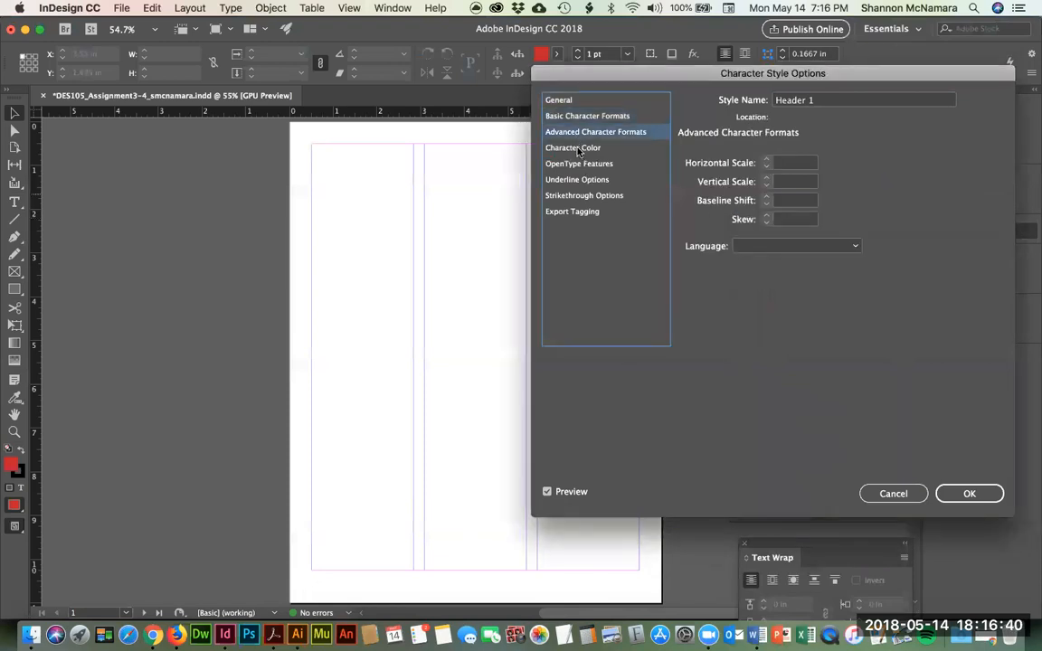
pyautogui.click(578, 150)
pyautogui.click(823, 228)
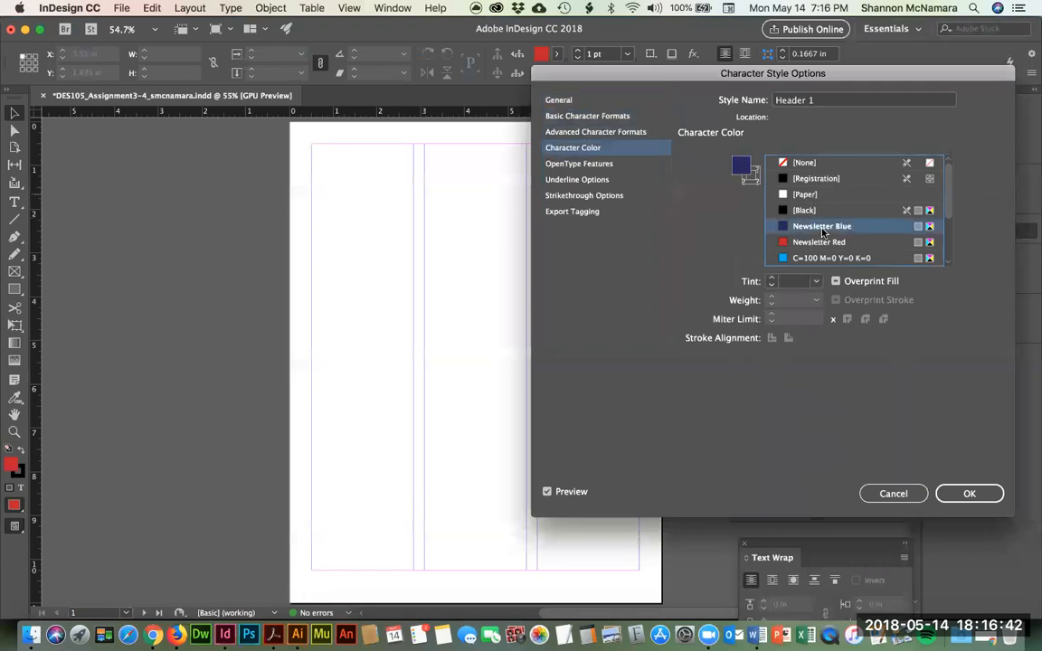
pyautogui.press('super+Tab')
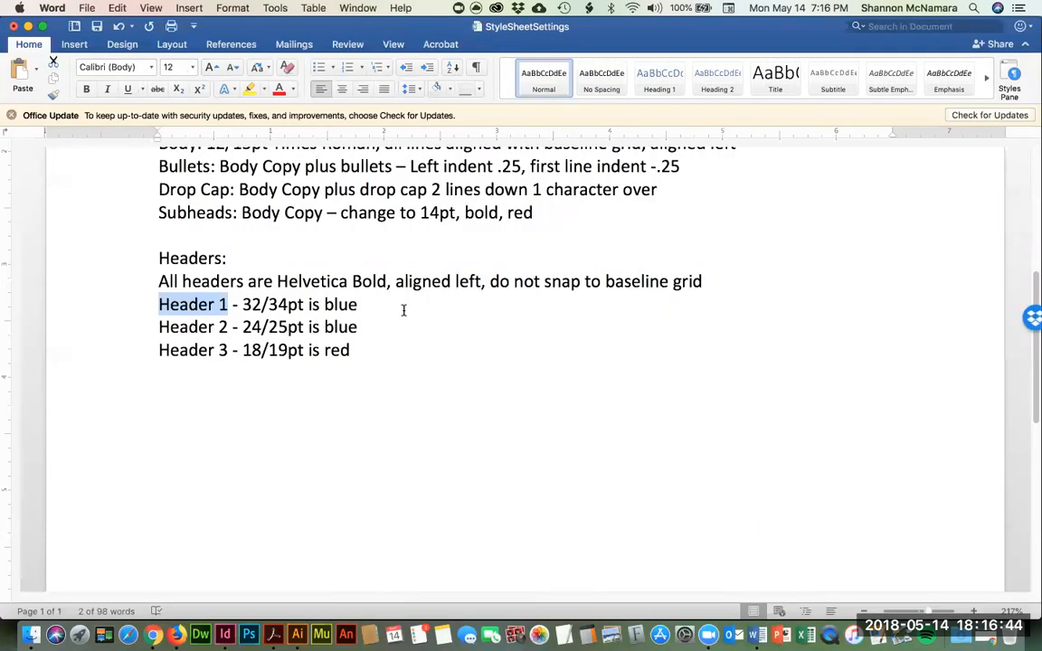
pyautogui.press('super+Tab')
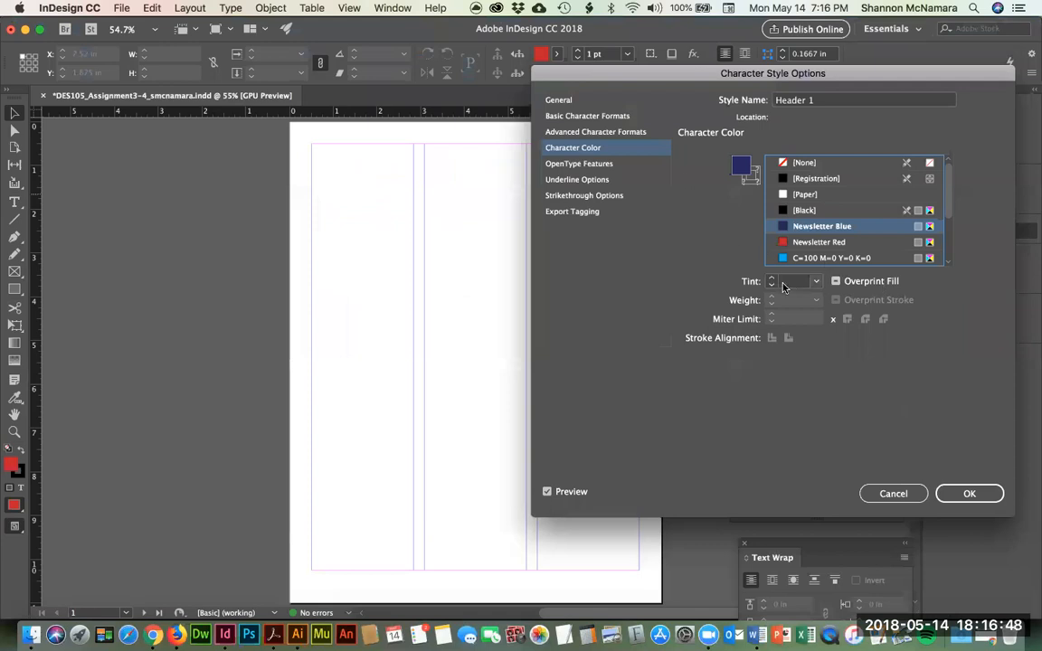
pyautogui.click(790, 282)
pyautogui.write('1')
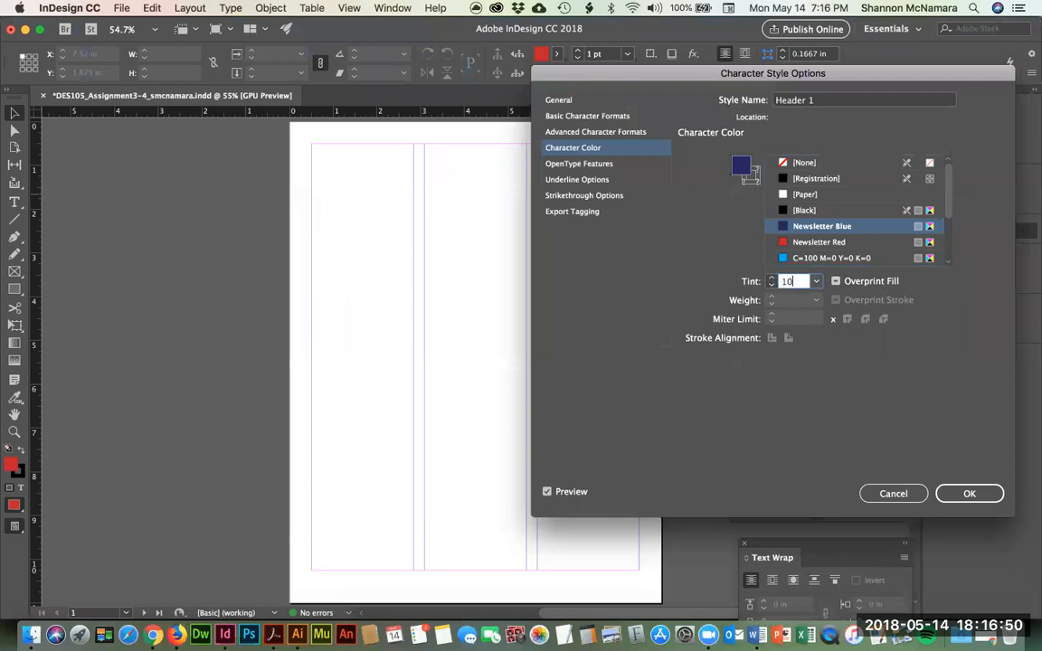
pyautogui.write('0')
pyautogui.press('Return')
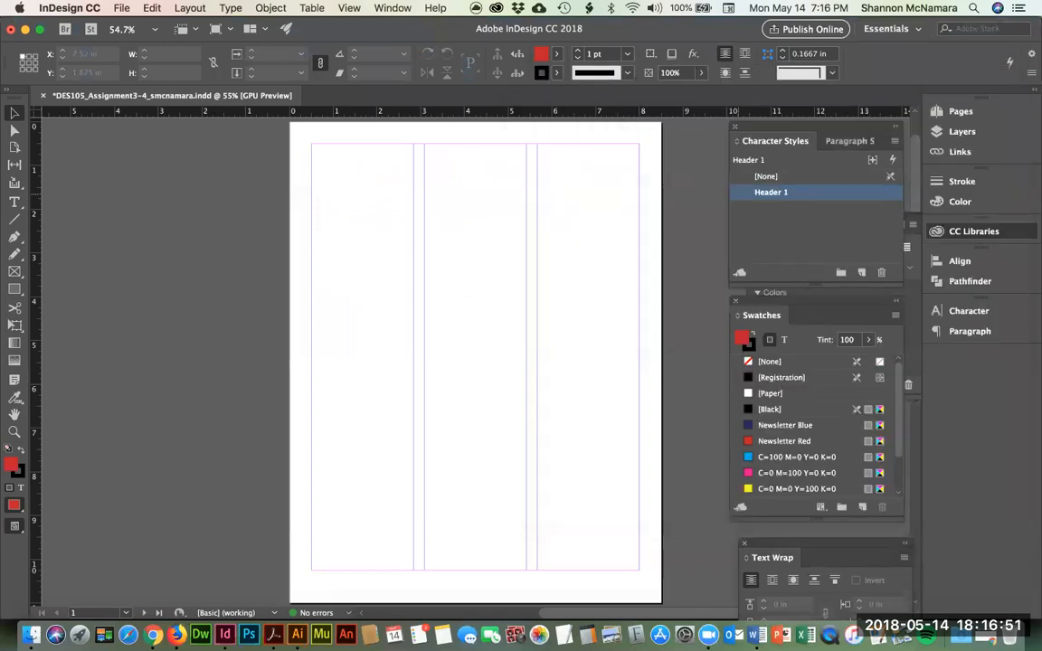
# Step: Create another character style based on Header 1 and name it Header 2
pyautogui.click(848, 264)
pyautogui.click(861, 272)
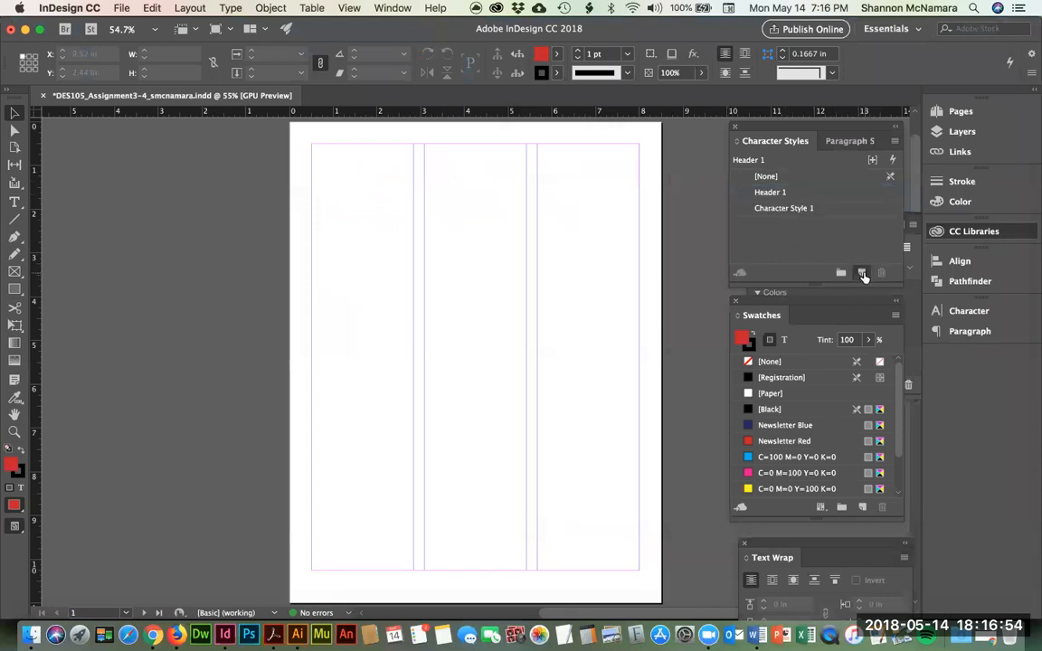
pyautogui.click(742, 209)
pyautogui.doubleClick(771, 208)
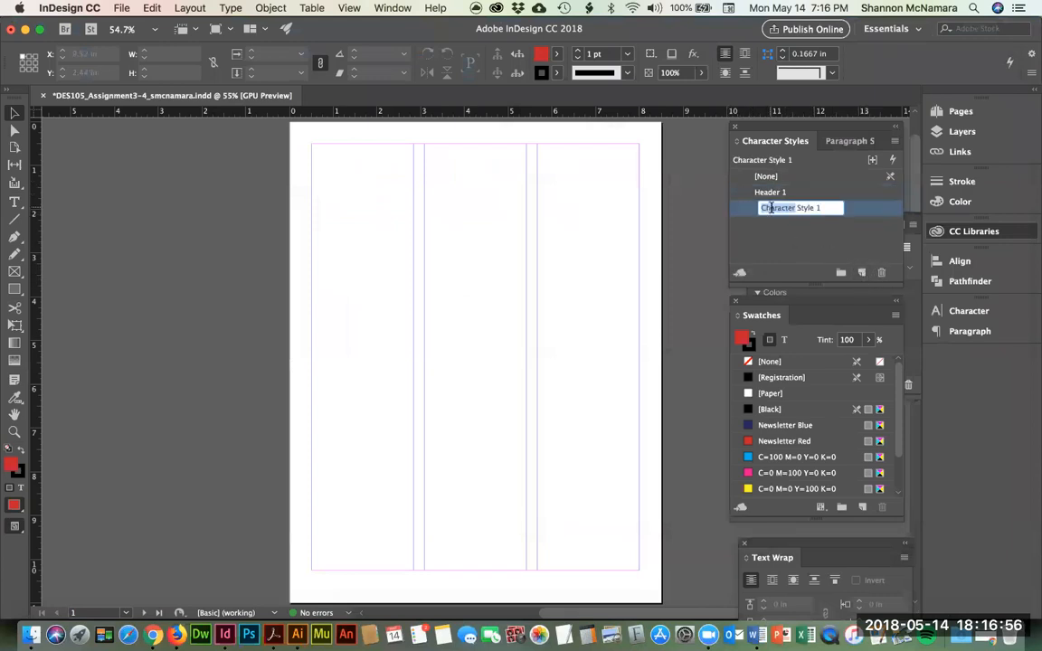
pyautogui.doubleClick(758, 210)
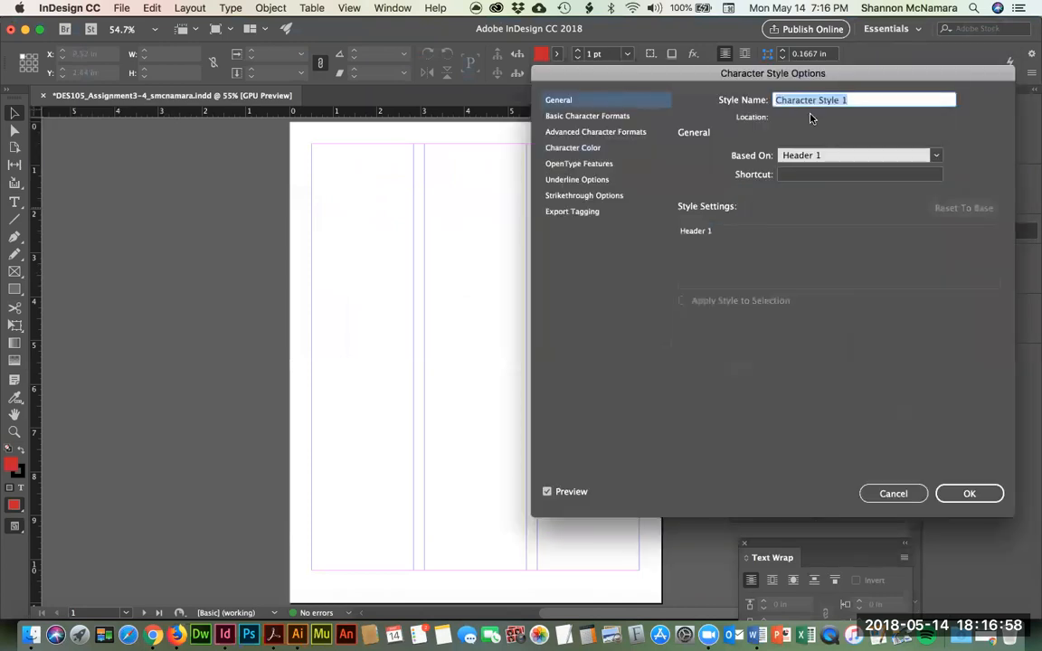
pyautogui.write('Header 2')
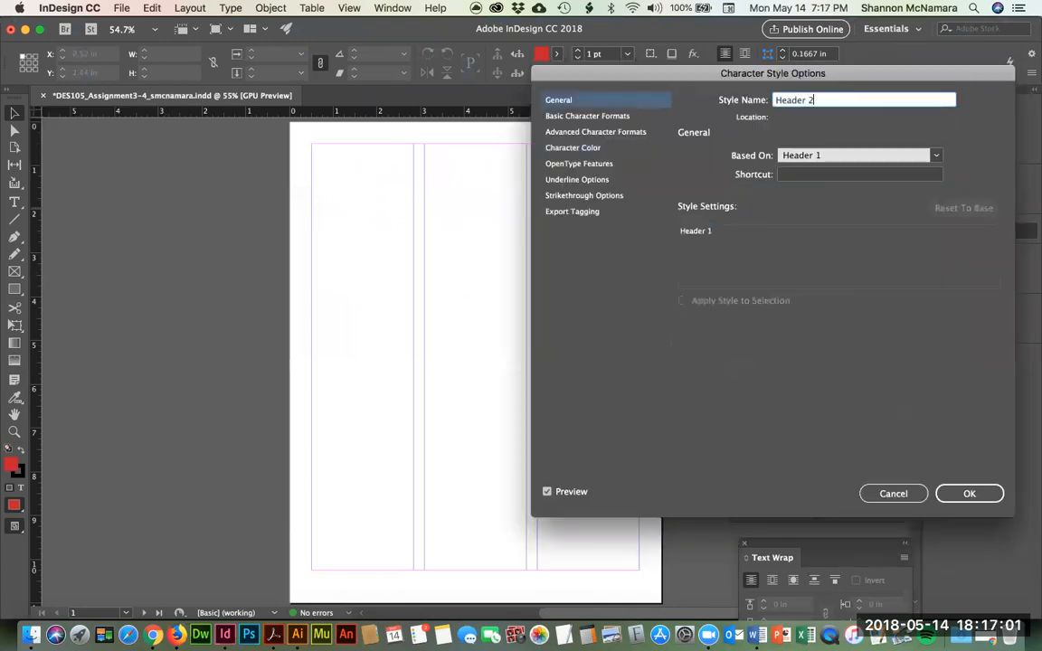
# Step: Set the Header 2 style's size to 24 pt and leading to 25 pt per the Word specification, and save the style
pyautogui.click(586, 117)
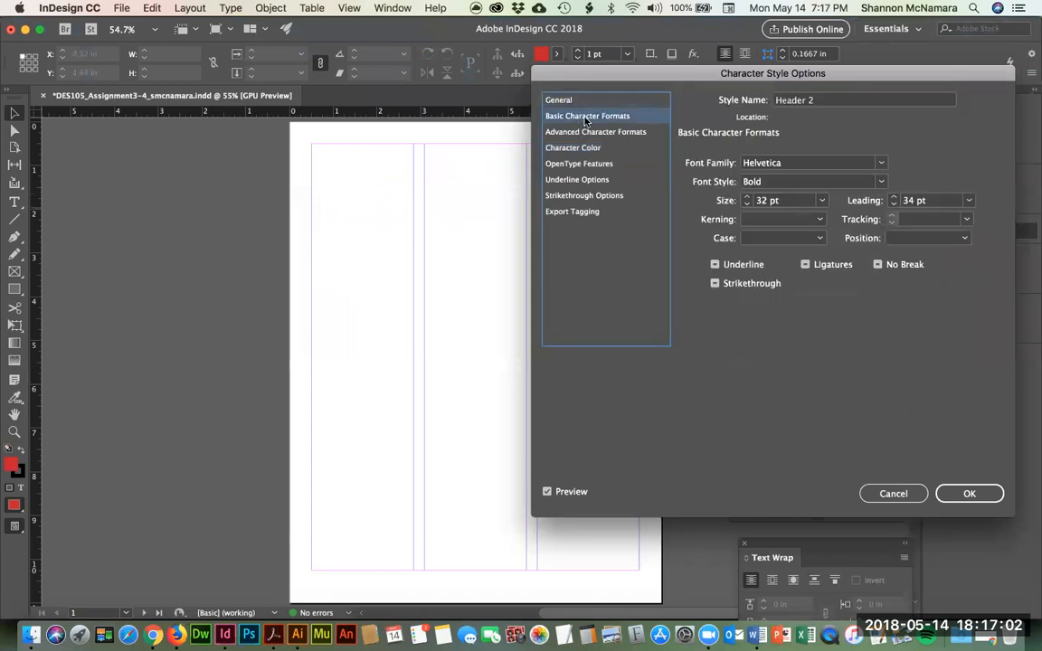
pyautogui.press('super+Tab')
pyautogui.click(246, 326)
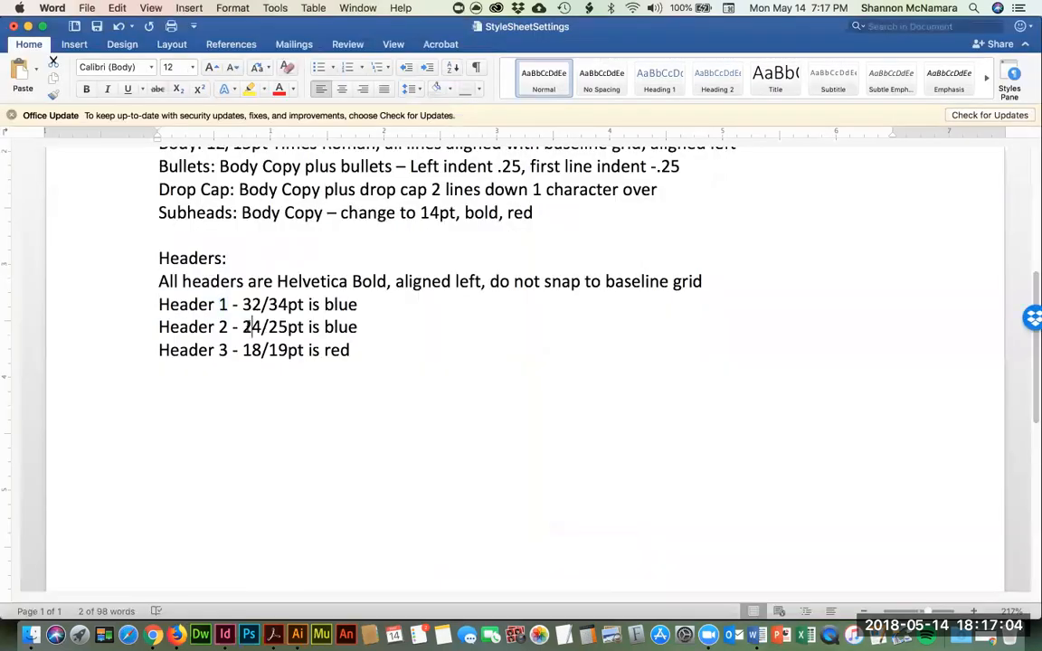
pyautogui.press('super+Tab')
pyautogui.moveTo(785, 202); pyautogui.dragTo(746, 201)
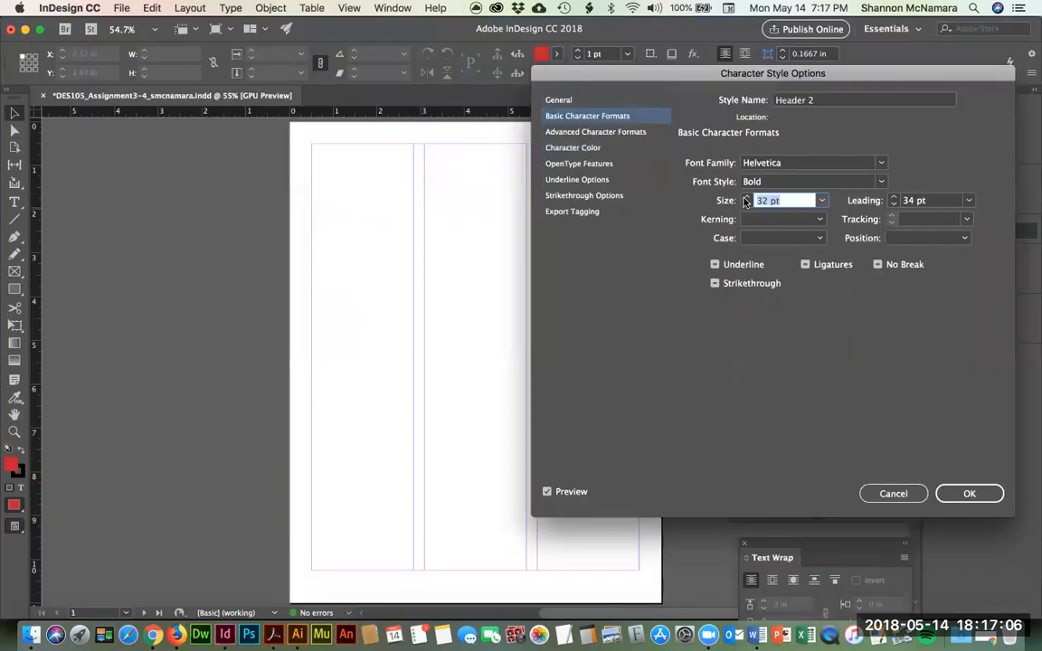
pyautogui.write('24')
pyautogui.press('Tab')
pyautogui.write('25')
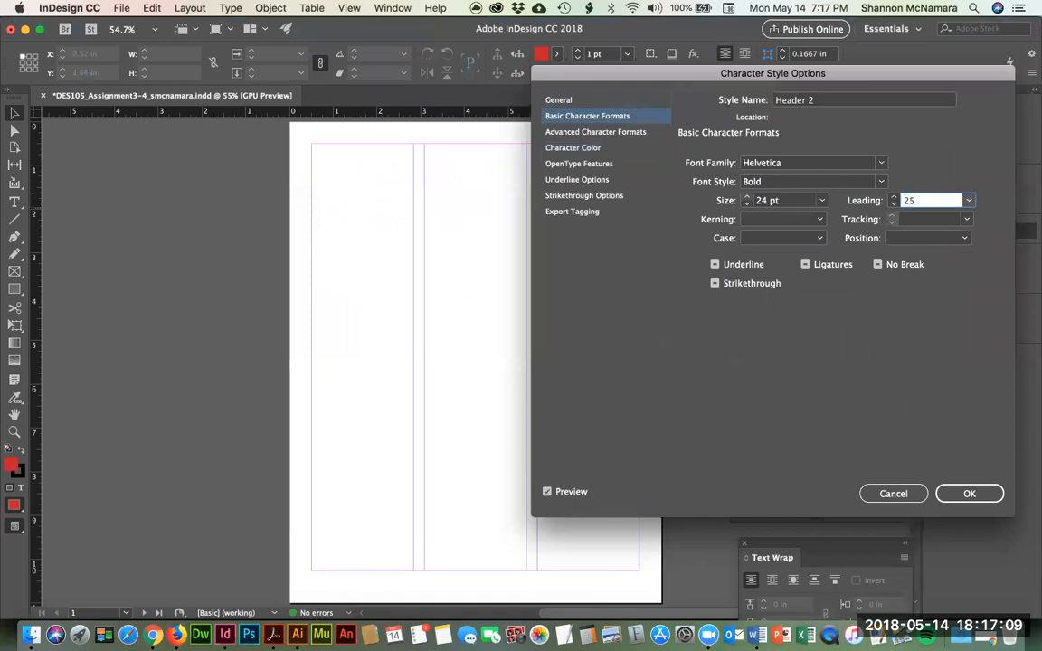
pyautogui.click(968, 493)
# Step: Check the header list in the Word specification, then create a character style based on Header 2 and name it Header 3
pyautogui.press('super+Tab')
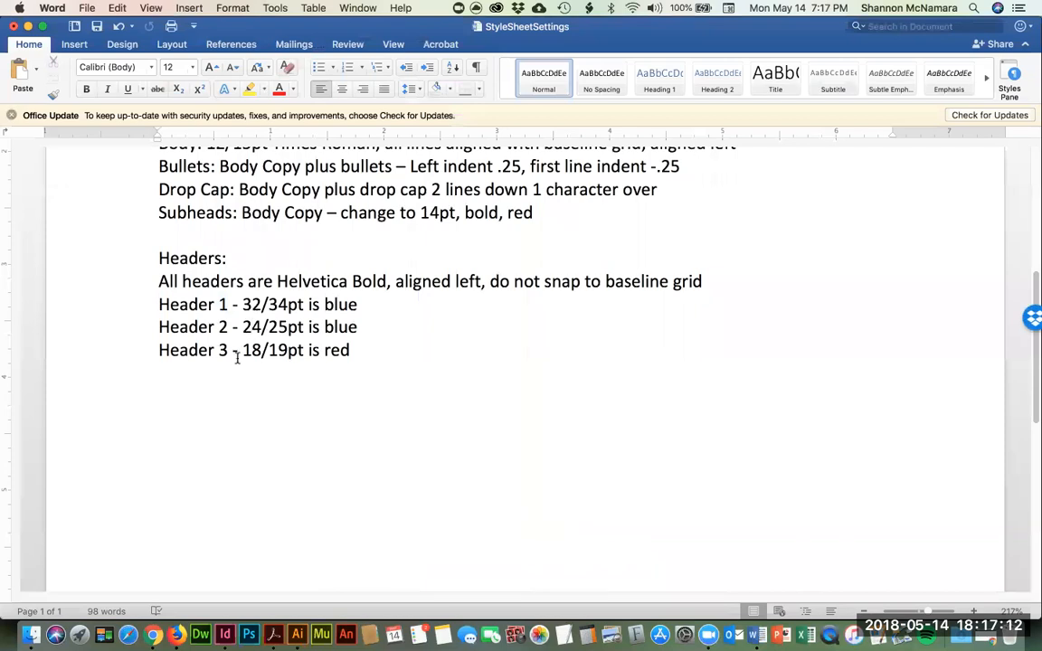
pyautogui.press('super+Tab')
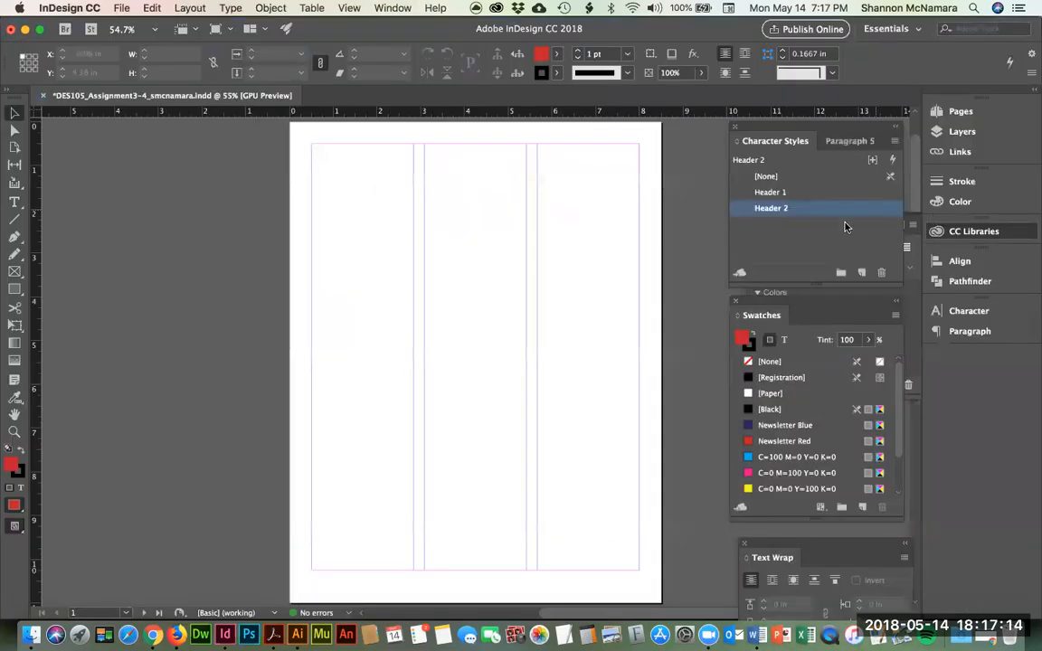
pyautogui.click(859, 273)
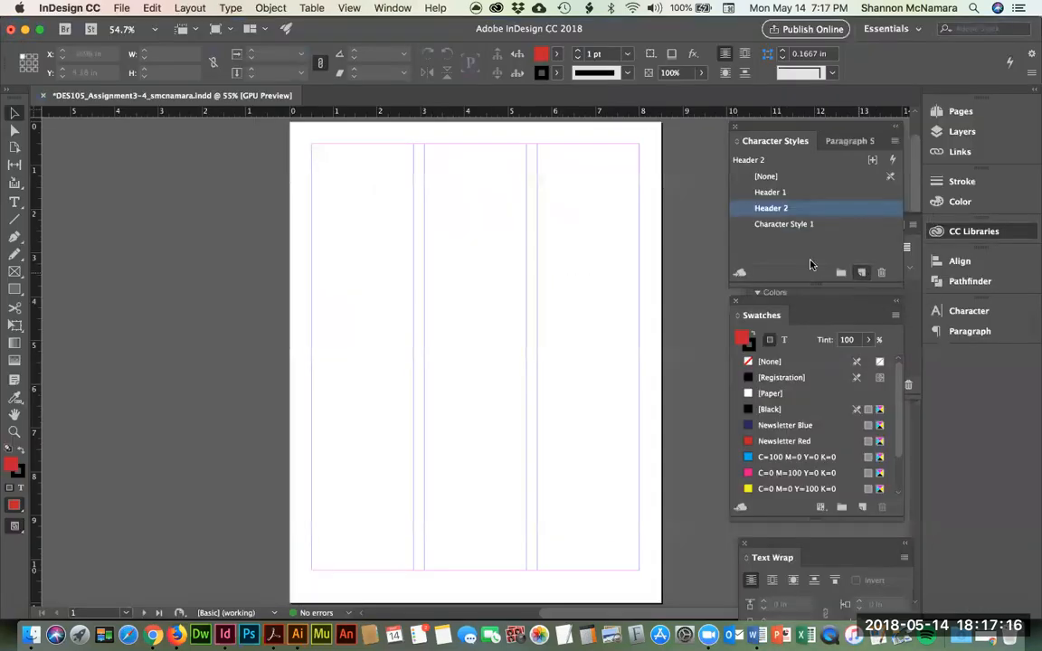
pyautogui.doubleClick(796, 225)
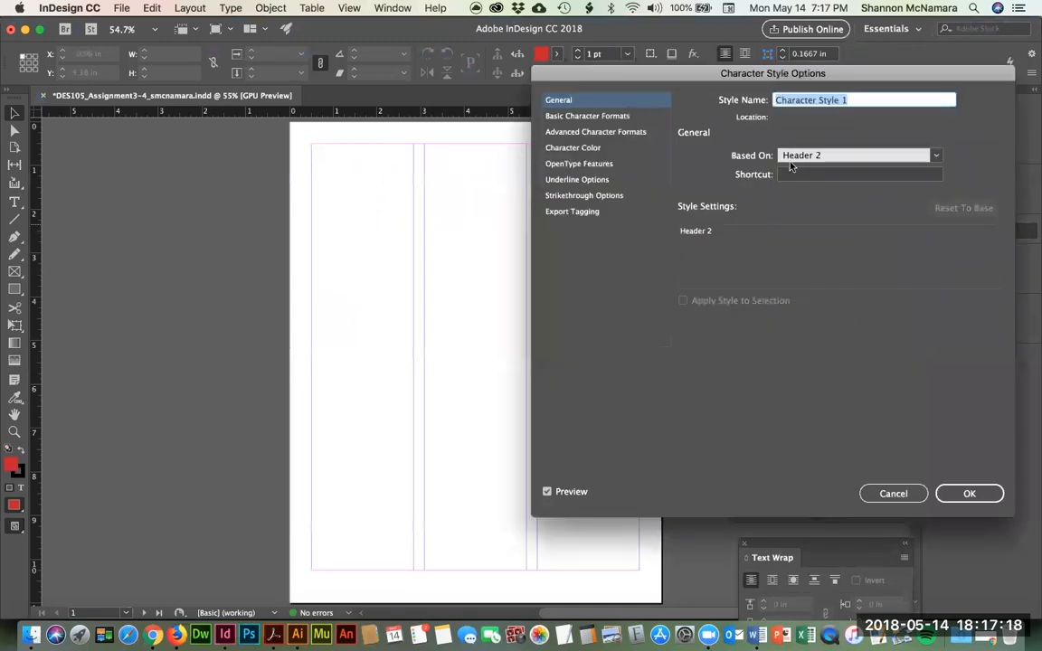
pyautogui.write('Header 3')
# Step: Set the Header 3 style's size to 18 pt and leading to 19 pt per the Word specification
pyautogui.press('super+Tab')
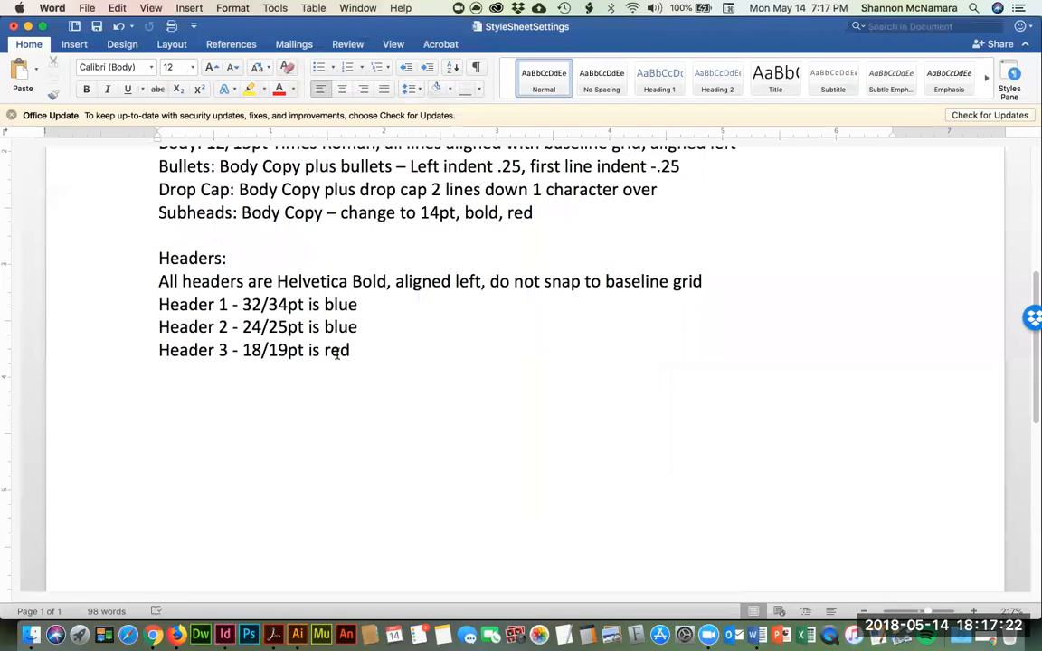
pyautogui.press('super+Tab')
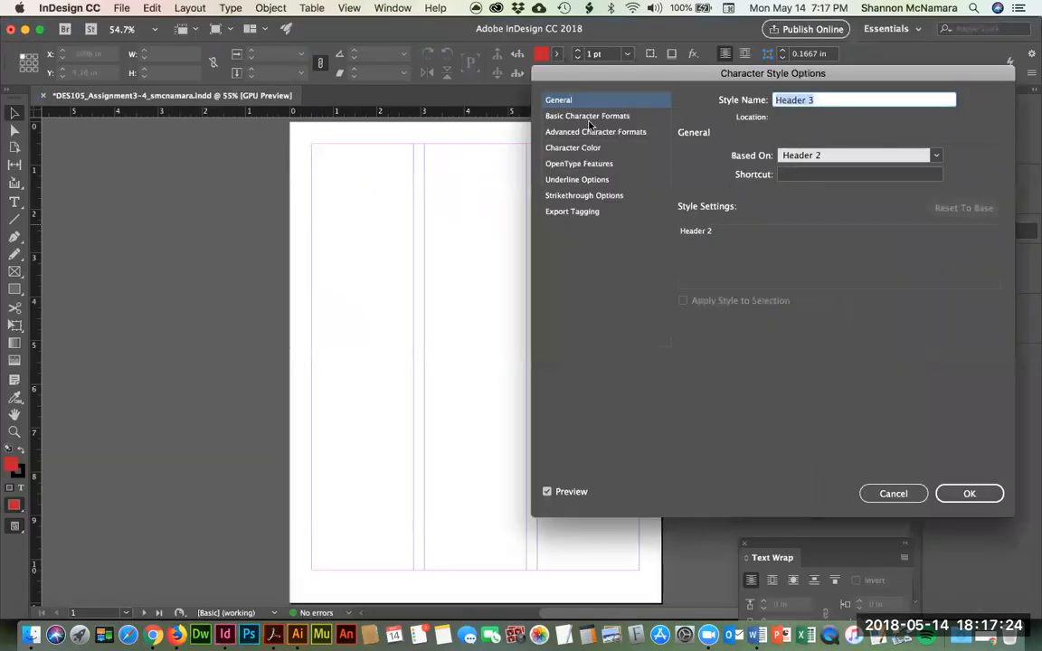
pyautogui.click(587, 117)
pyautogui.tripleClick(793, 201)
pyautogui.write('18')
pyautogui.press('Tab')
pyautogui.write('1')
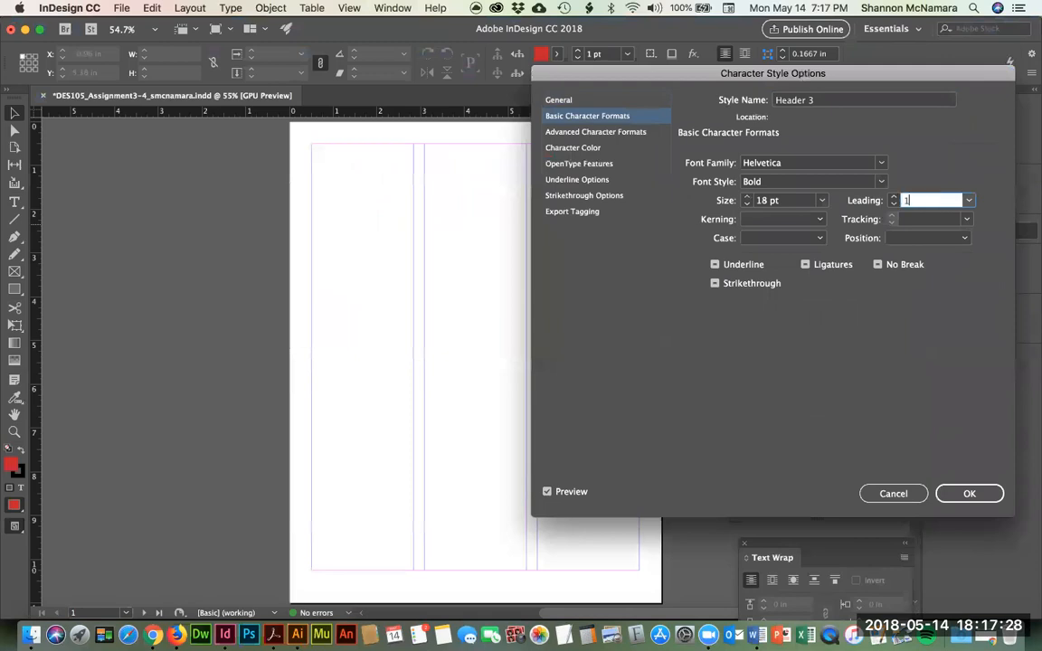
pyautogui.write('9')
pyautogui.press('Tab')
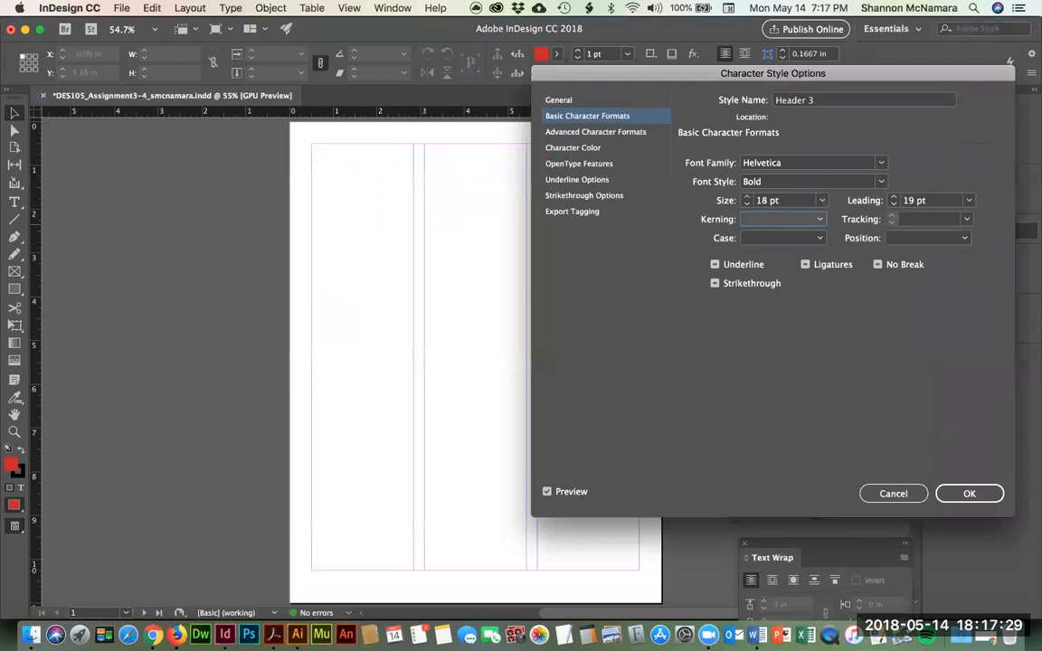
# Step: Set the Header 3 style's character color to Newsletter Red, review its other option categories, and save the style
pyautogui.click(576, 148)
pyautogui.click(811, 243)
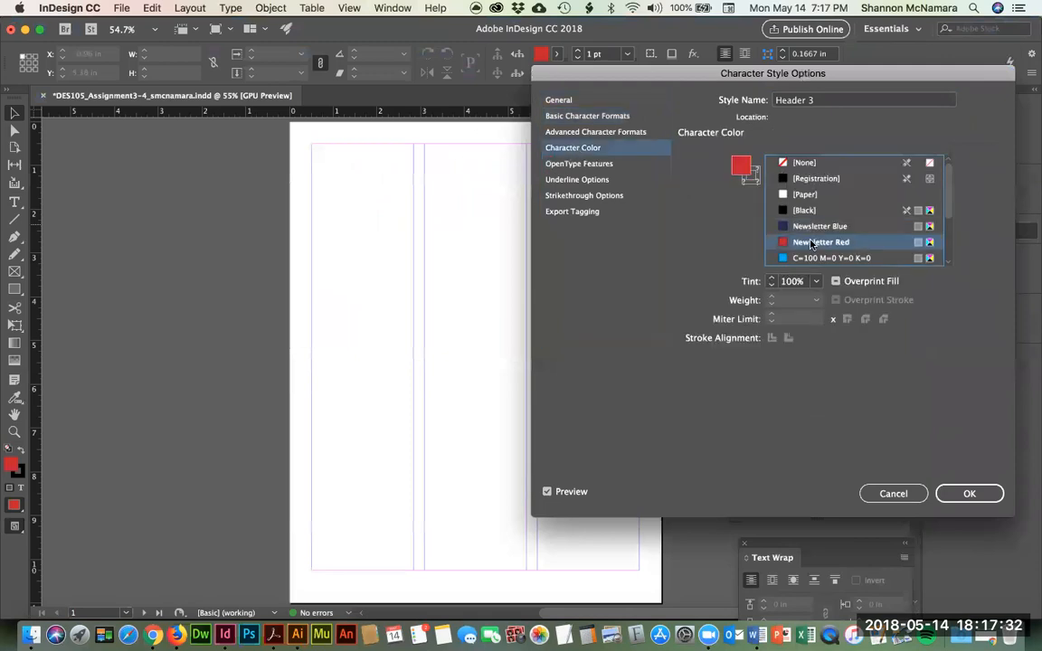
pyautogui.click(583, 210)
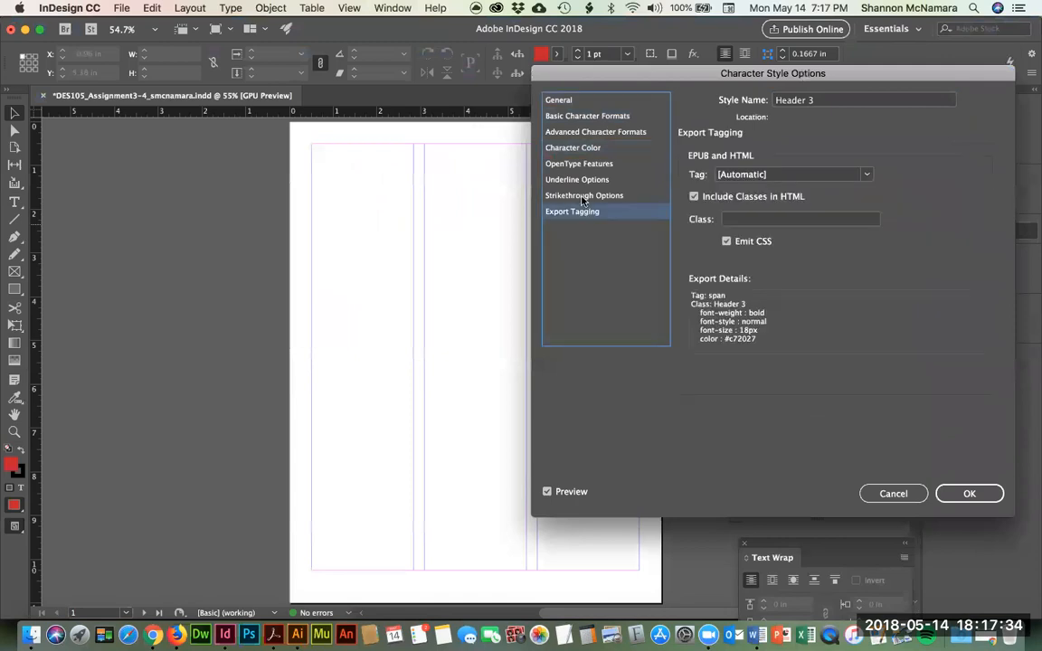
pyautogui.click(583, 197)
pyautogui.click(585, 180)
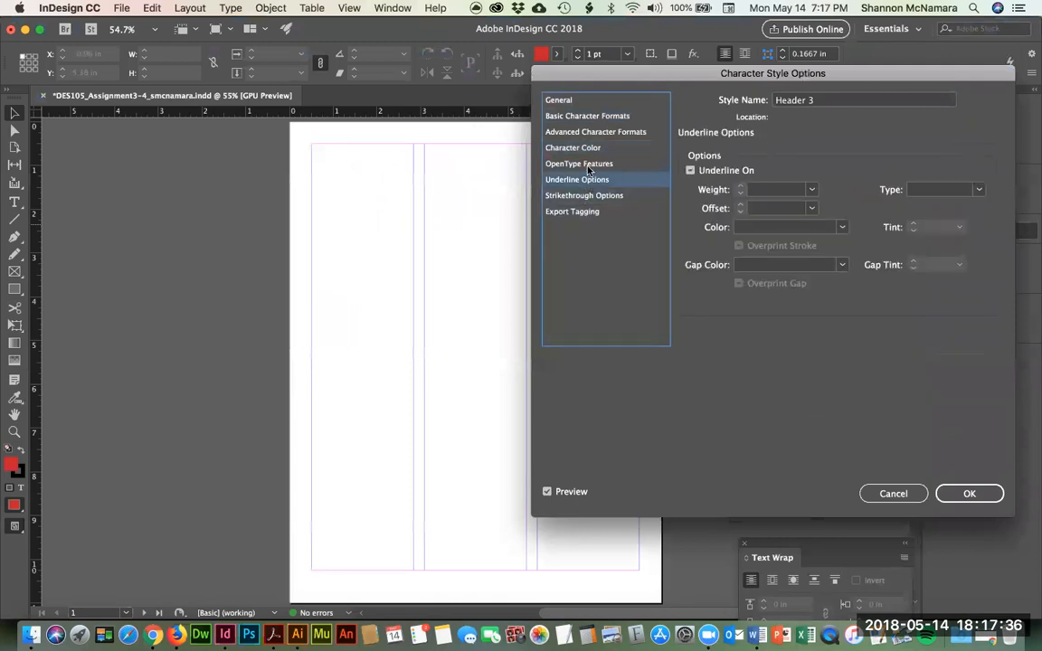
pyautogui.click(587, 165)
pyautogui.click(560, 101)
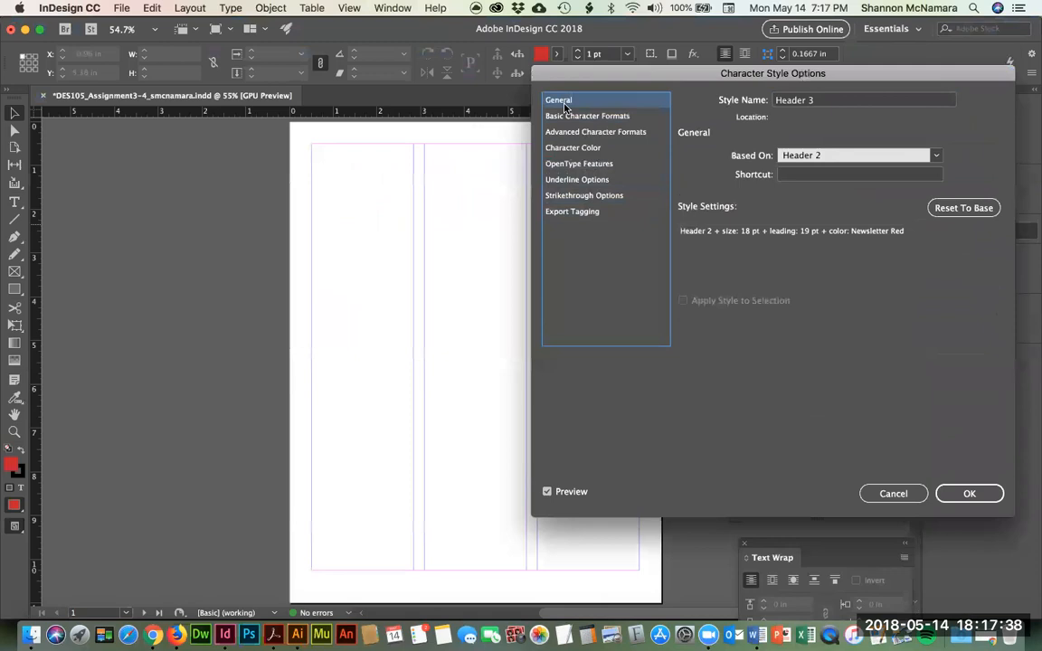
pyautogui.click(568, 117)
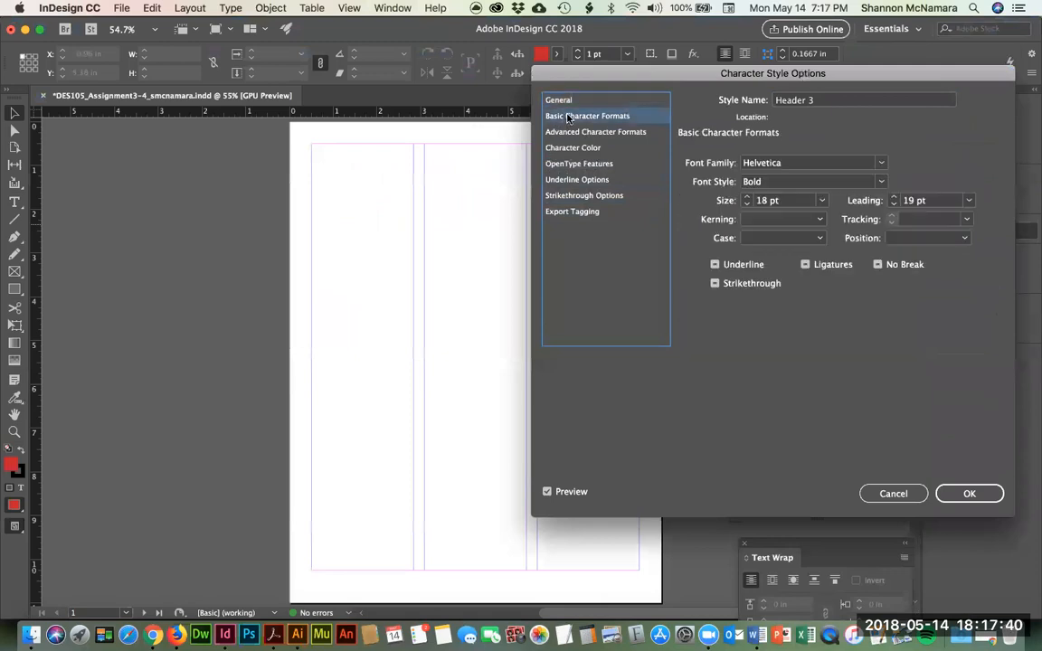
pyautogui.click(569, 133)
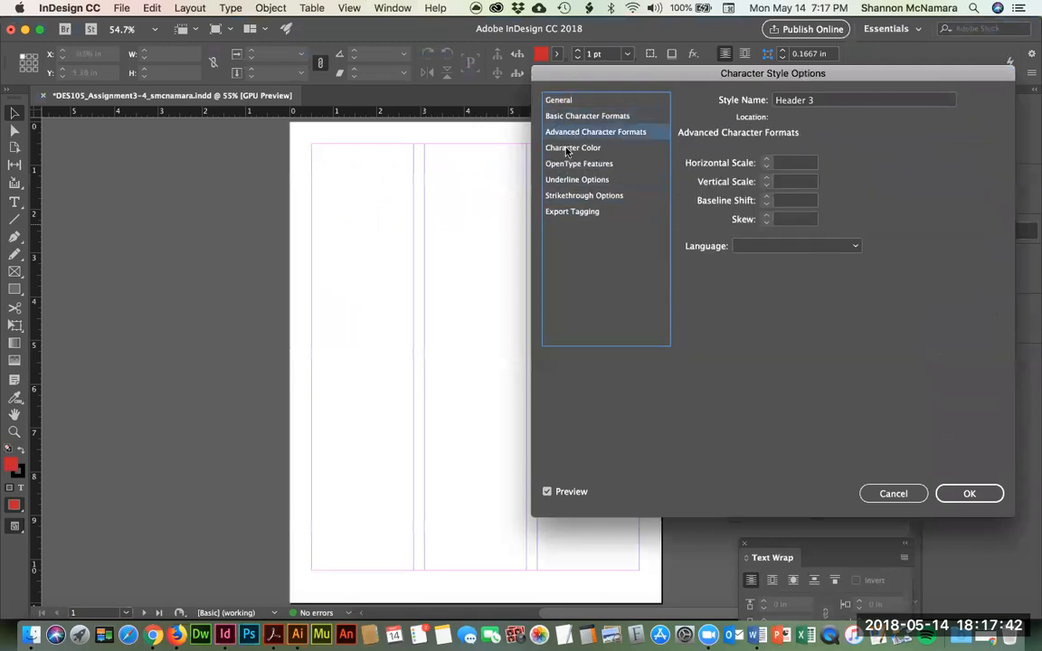
pyautogui.click(970, 493)
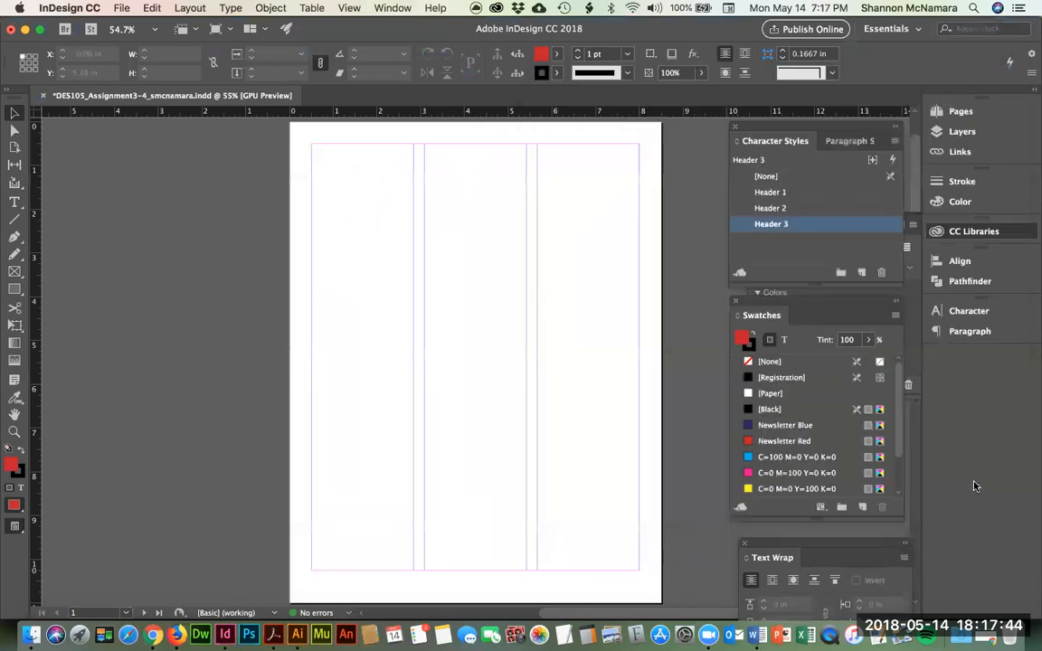
# Step: Review the document's paragraph styles against the body copy specifications in the Word document
pyautogui.click(848, 141)
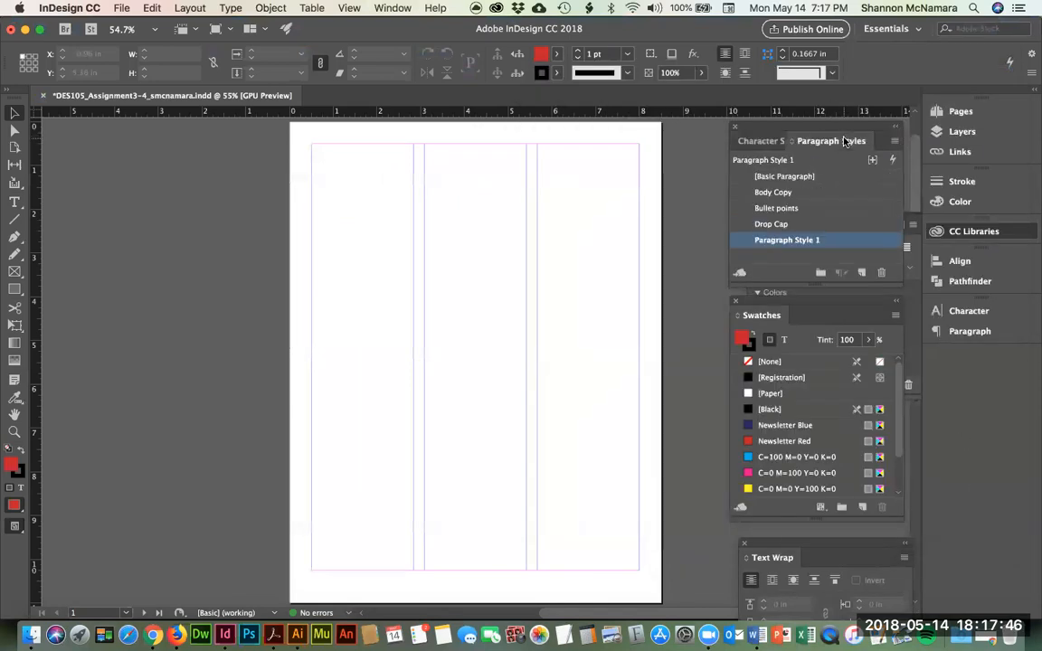
pyautogui.press('super+Tab')
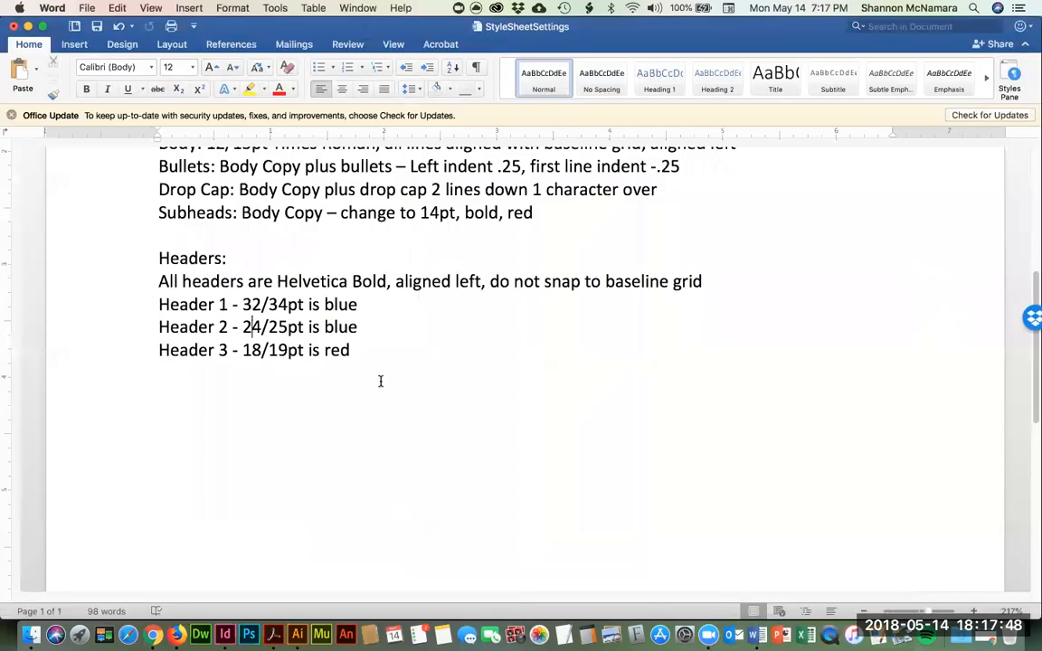
pyautogui.scroll(10, 384, 380)
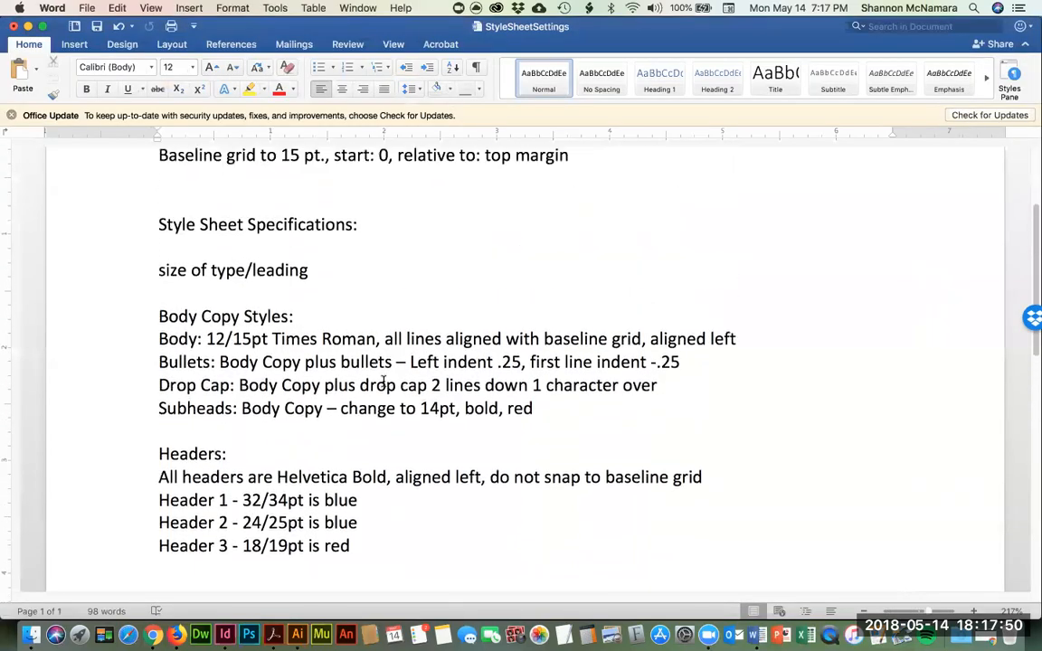
# Step: Close the StyleSheetSettings and Assessment3Text documents in Word and return to the InDesign newsletter
pyautogui.press('super+w')
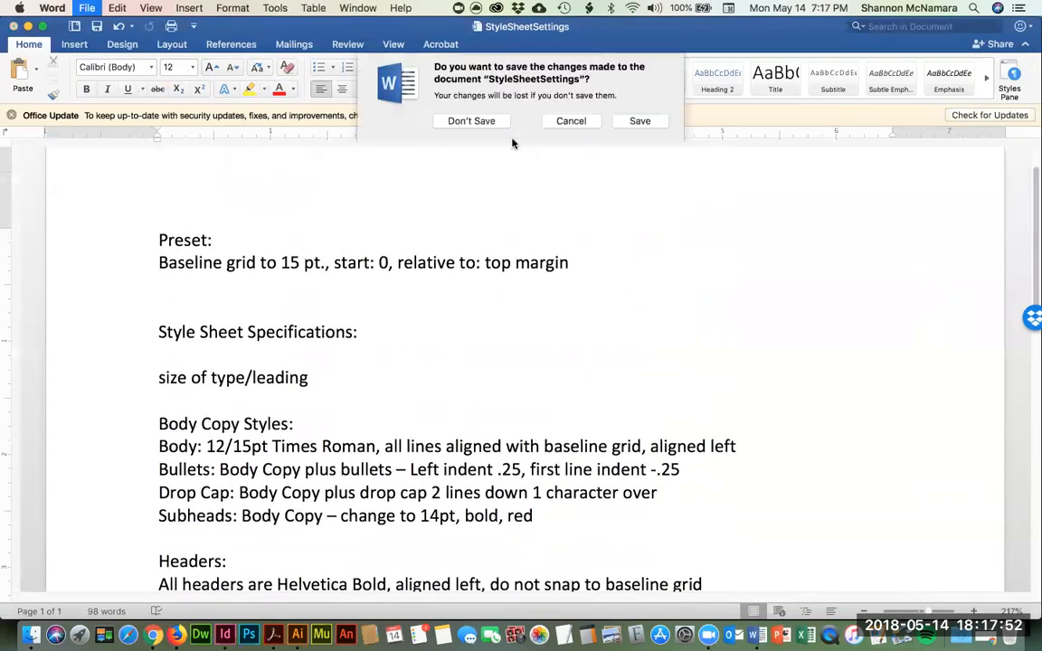
pyautogui.click(570, 124)
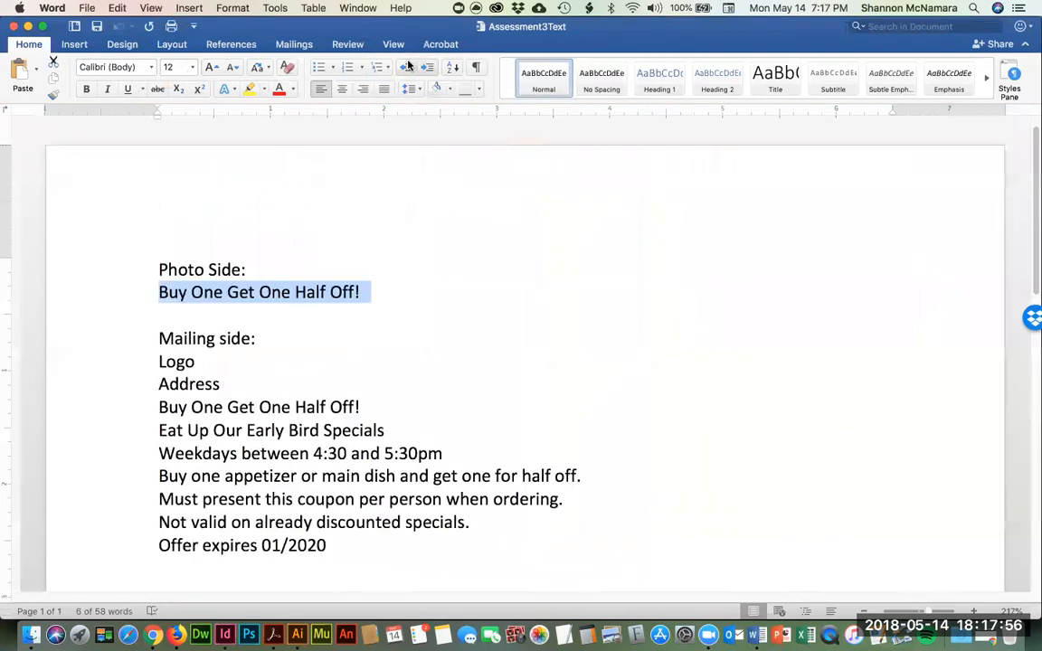
pyautogui.click(488, 217)
pyautogui.press('super+w')
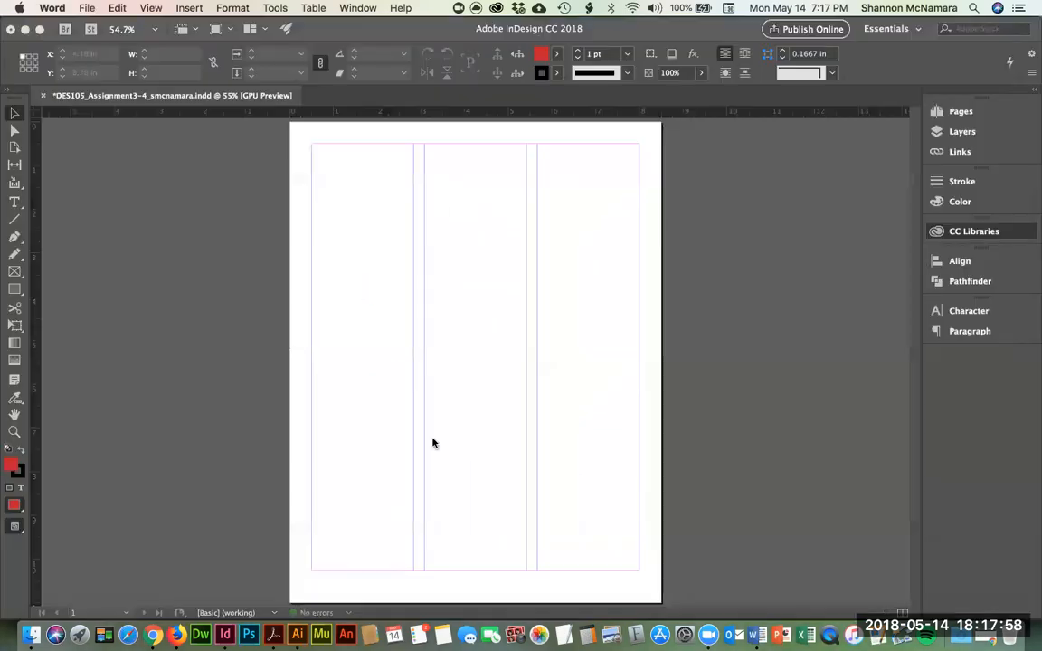
pyautogui.click(214, 256)
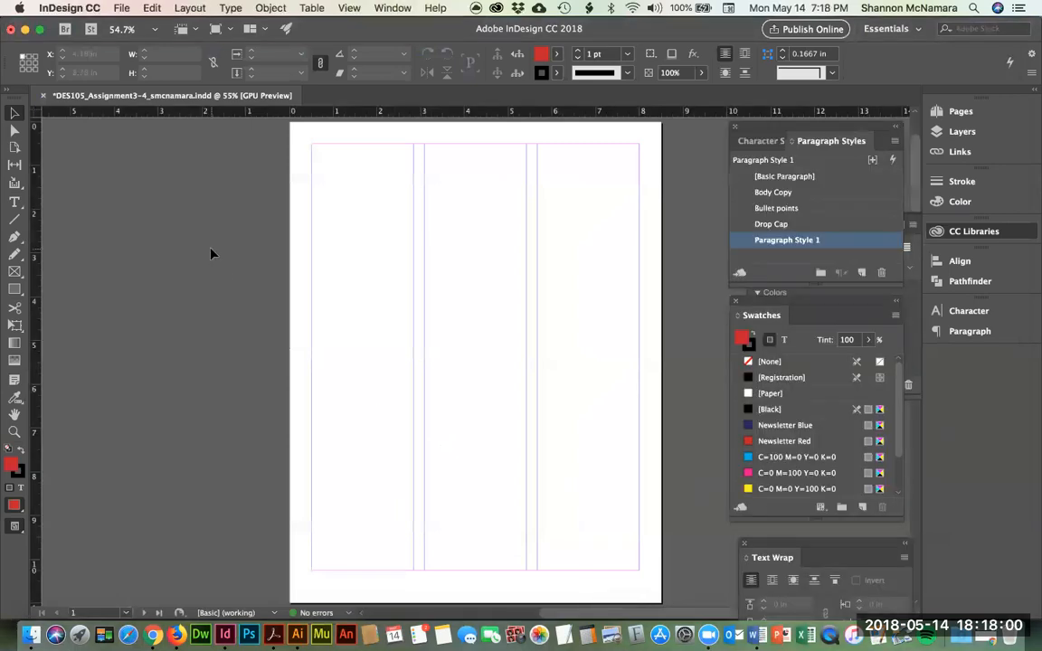
pyautogui.scroll(1, 186, 270)
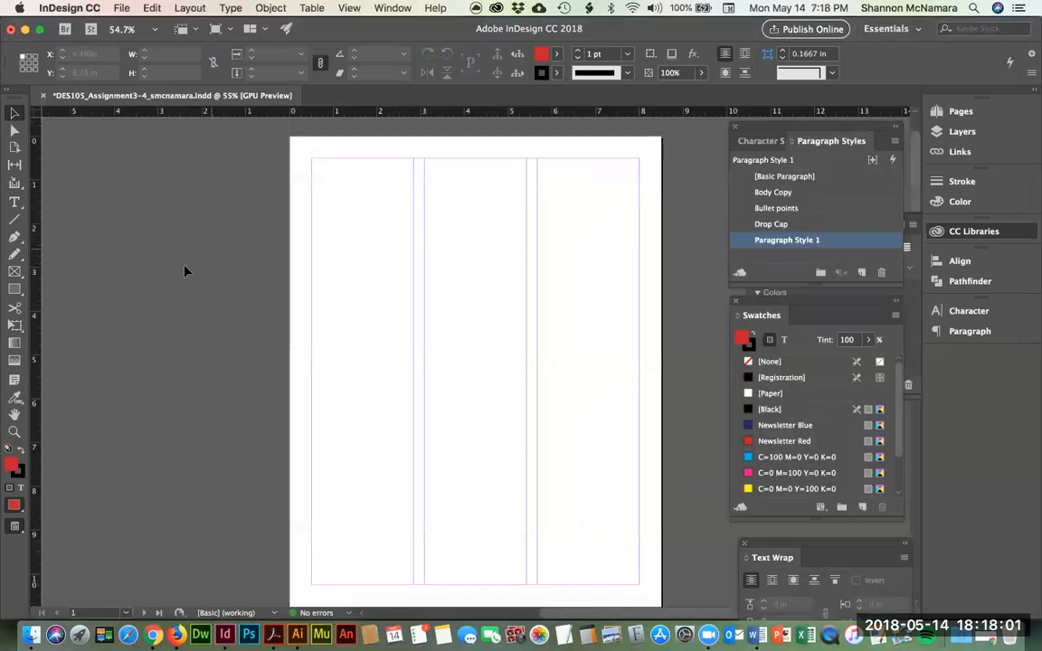
# Step: Show the newsletter's page overview and open the A-Master spread for editing
pyautogui.click(947, 113)
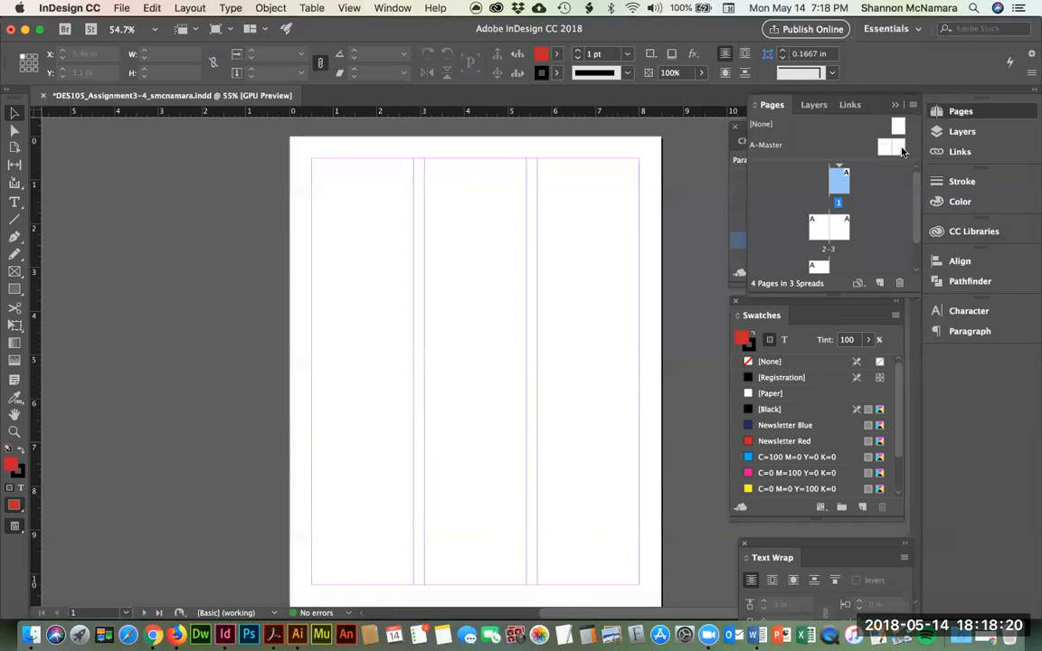
pyautogui.click(380, 8)
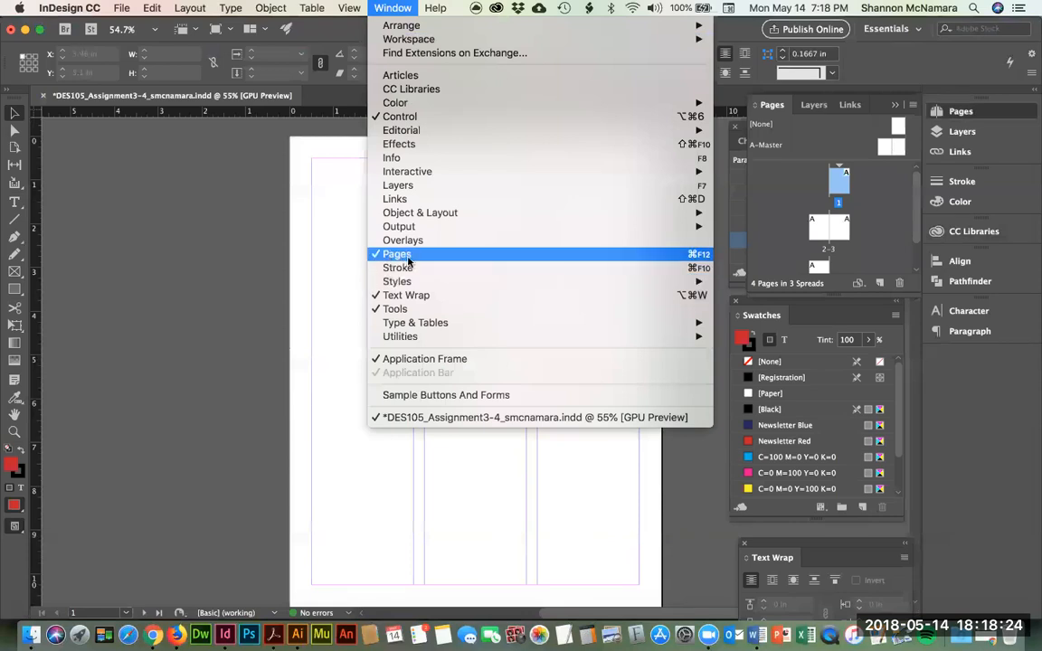
pyautogui.click(1010, 502)
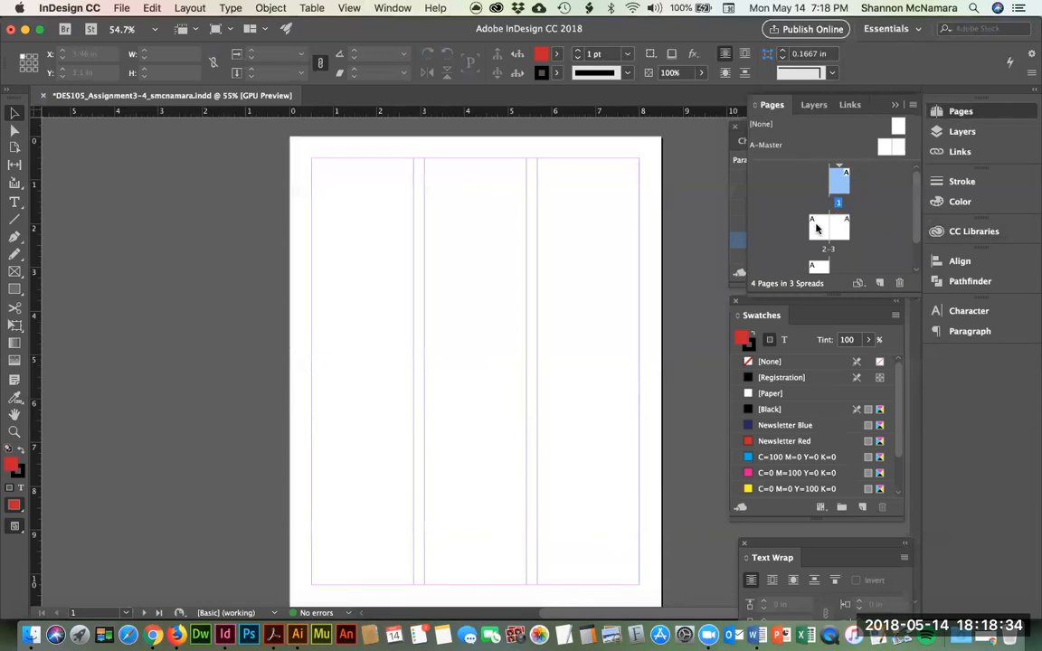
pyautogui.doubleClick(897, 147)
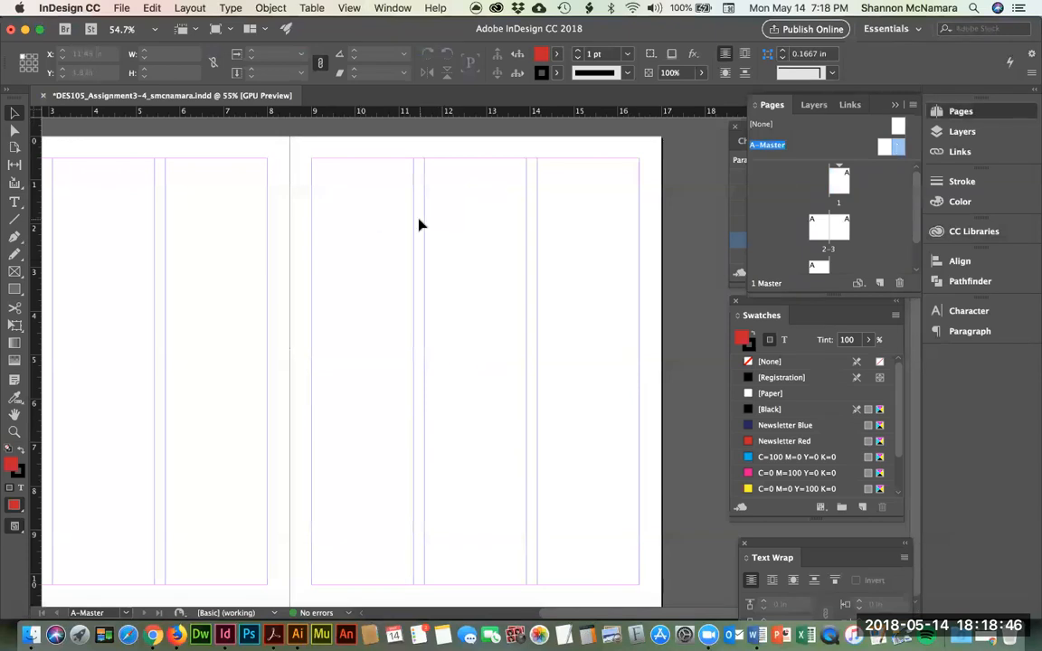
# Step: Draw a Newsletter Red rectangle about 8.2 by 6.4 in across both pages of the A-Master spread
pyautogui.click(766, 442)
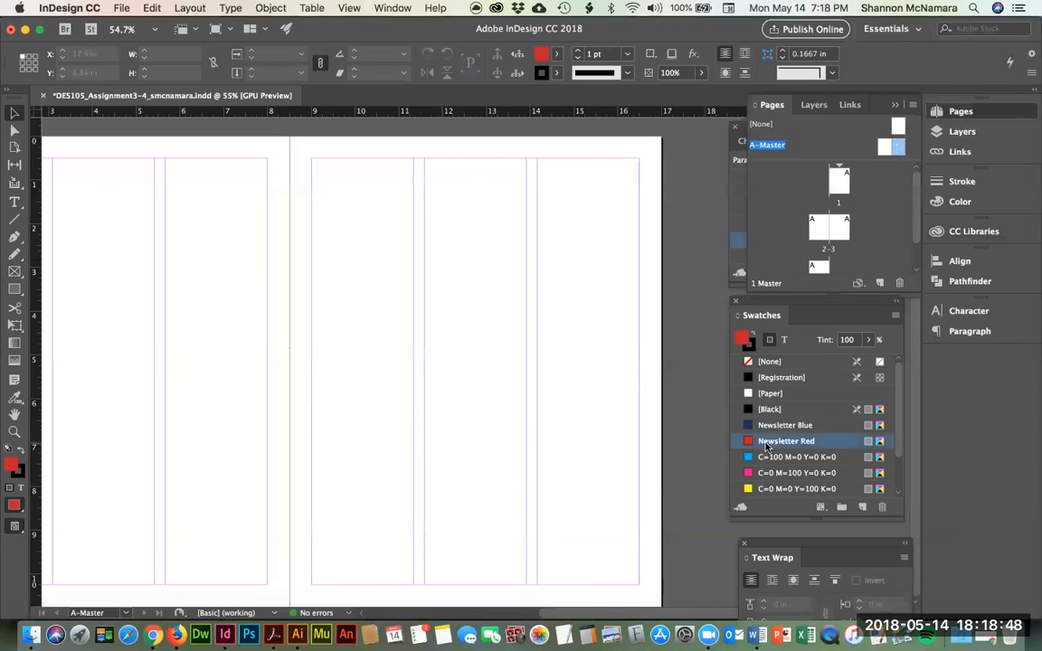
pyautogui.click(13, 288)
pyautogui.moveTo(98, 244); pyautogui.dragTo(456, 522)
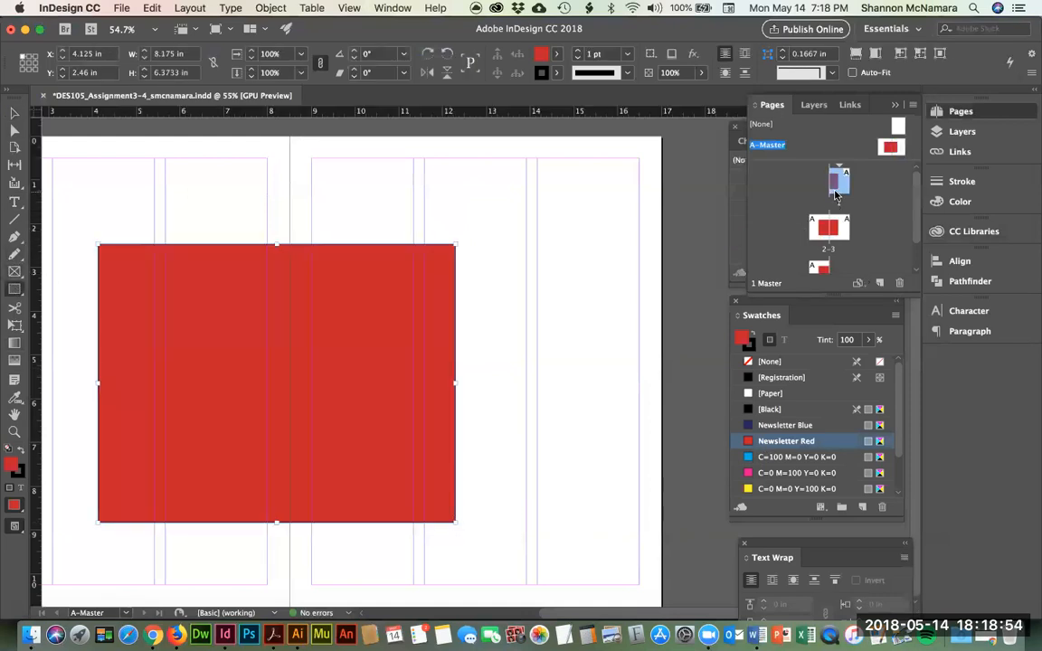
# Step: Go through page 1, spread 2-3 and page 4 to examine how the master rectangle appears on them
pyautogui.doubleClick(835, 196)
pyautogui.doubleClick(831, 227)
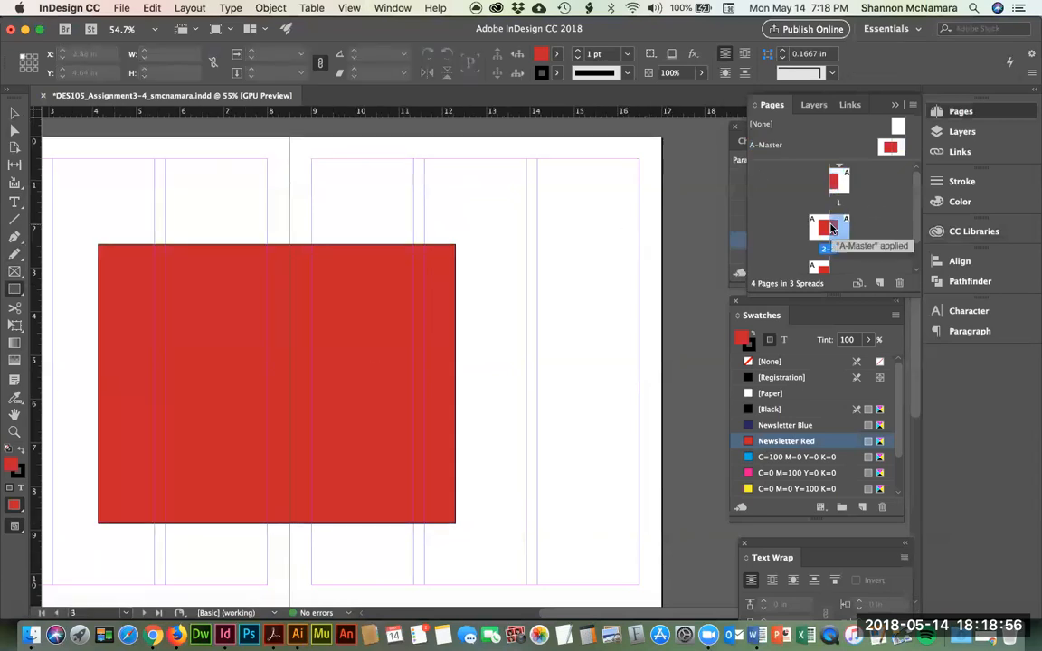
pyautogui.doubleClick(817, 266)
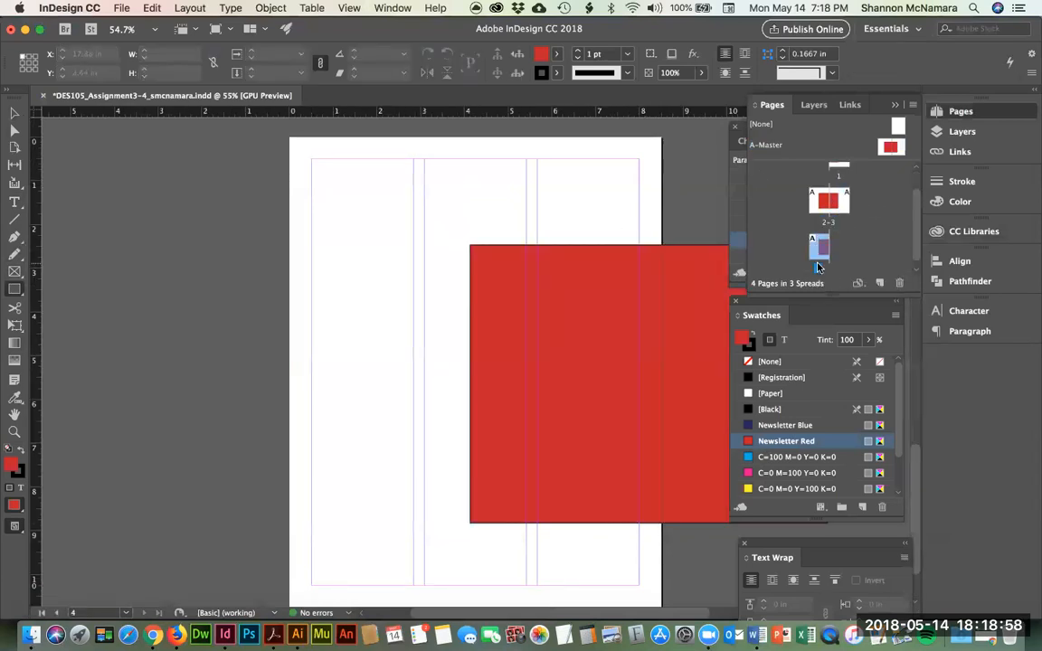
# Step: Return to the A-Master spread and delete the red rectangle
pyautogui.doubleClick(884, 147)
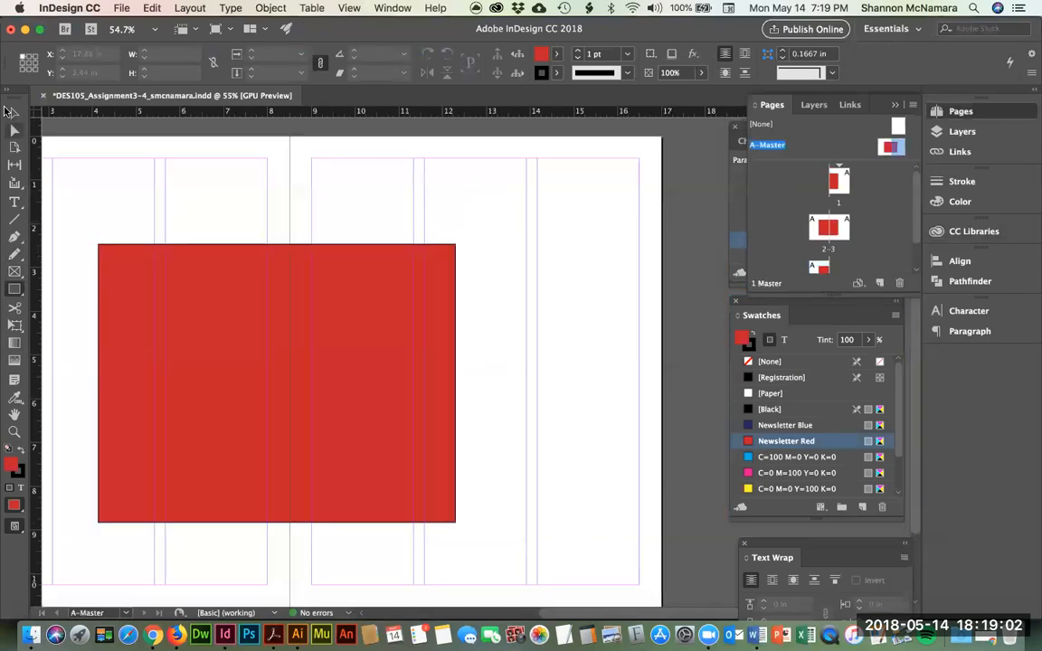
pyautogui.click(14, 112)
pyautogui.click(179, 355)
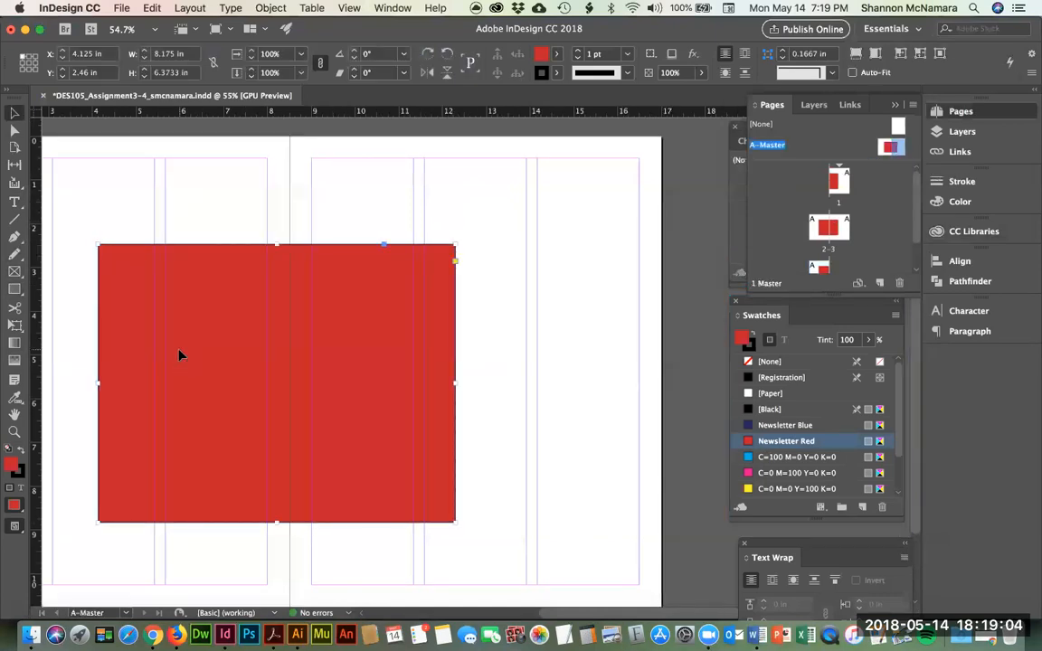
pyautogui.press('Delete')
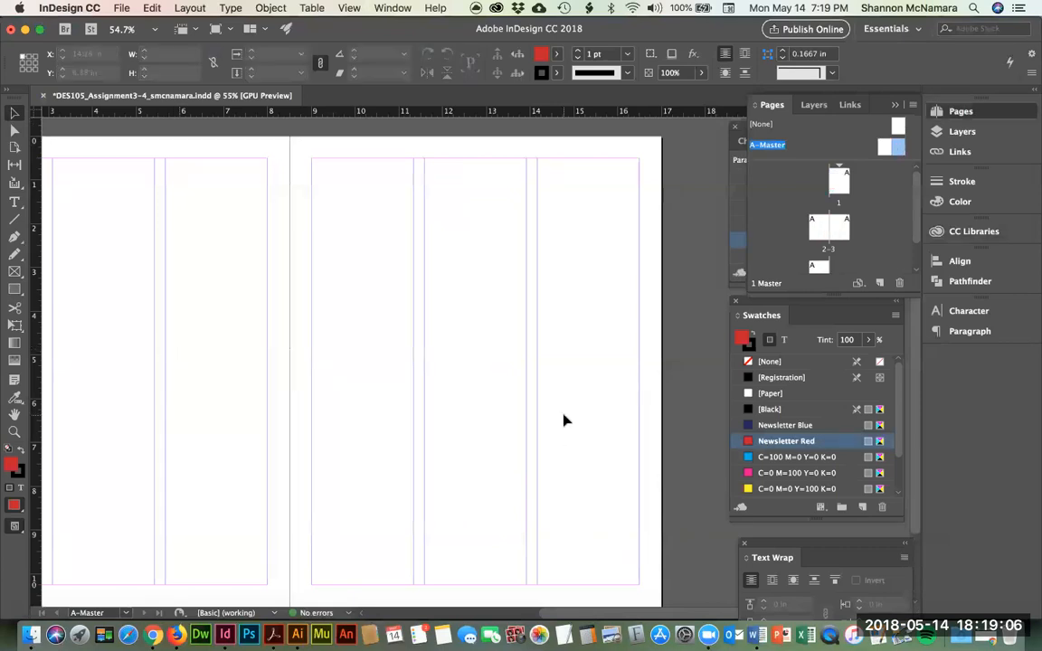
# Step: Switch to Chrome and review the Week 3 assignment's master page construction requirements, including the folio contents
pyautogui.press('super+Tab')
pyautogui.press('super+Tab')
pyautogui.press('super+Tab')
pyautogui.press('super+Tab')
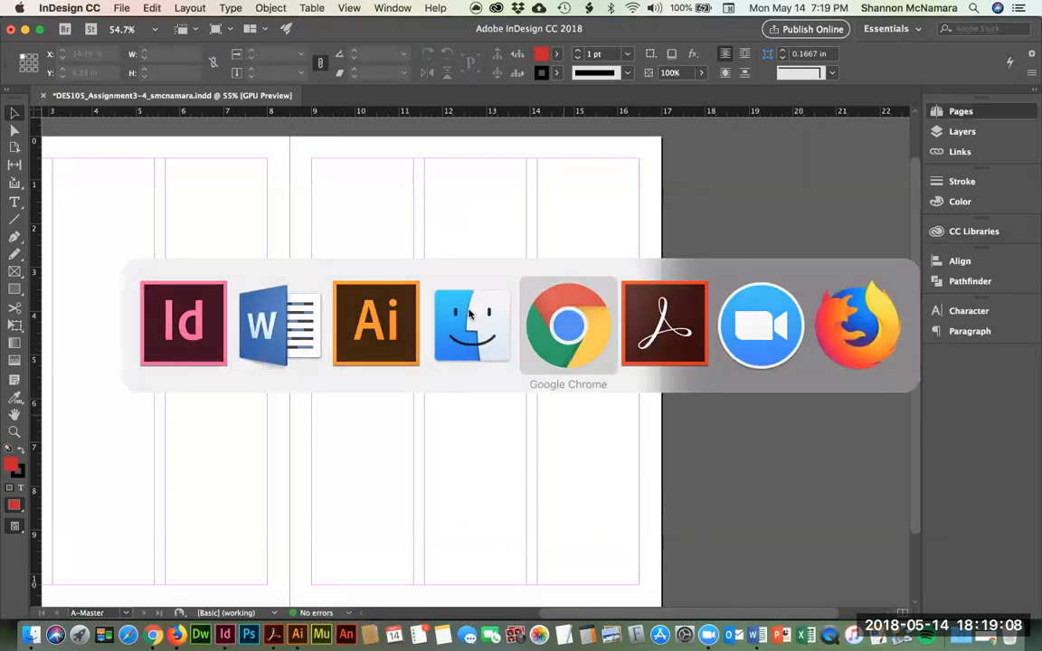
pyautogui.scroll(-15, 539, 355)
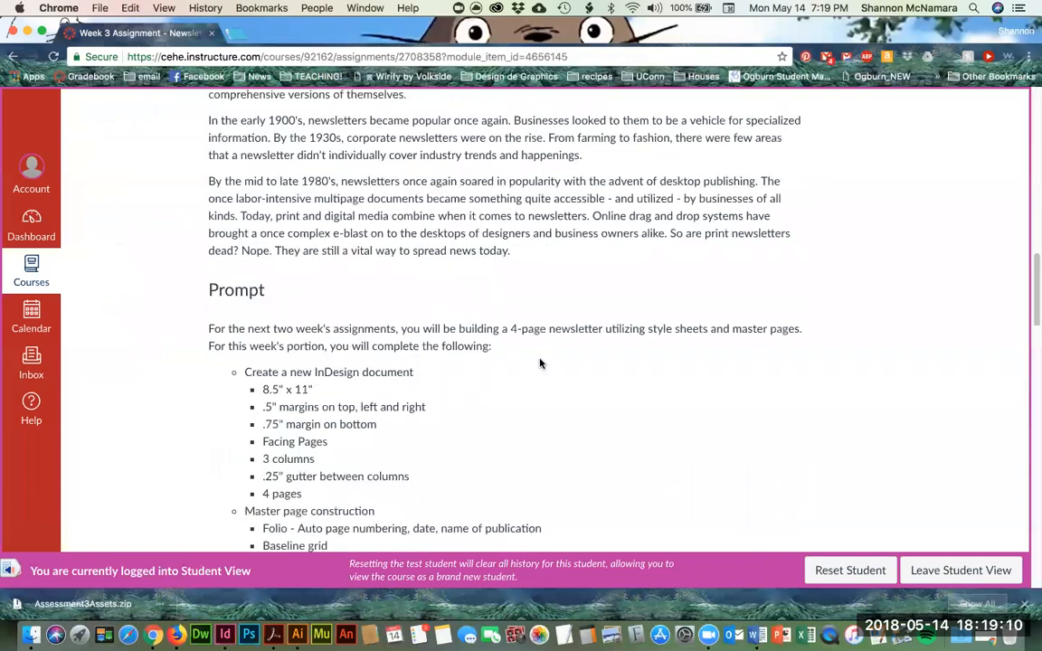
pyautogui.scroll(-5, 539, 363)
pyautogui.doubleClick(275, 253)
# Step: Open NLMockUp.pdf from the Student_Matters folder and examine the folio at the foot of page 1
pyautogui.click(29, 633)
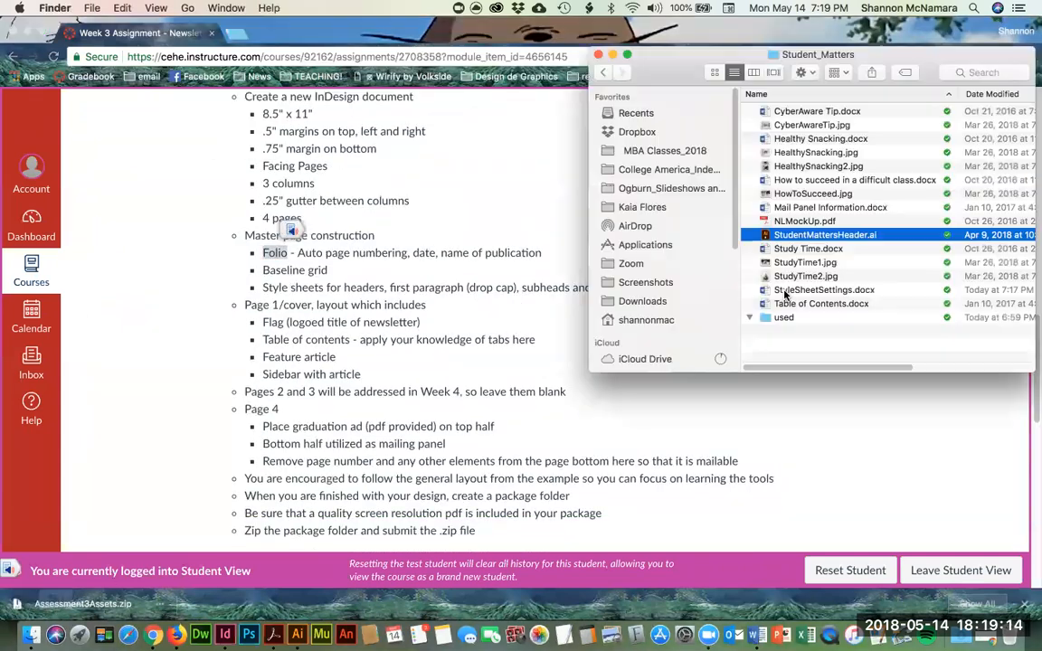
pyautogui.click(798, 338)
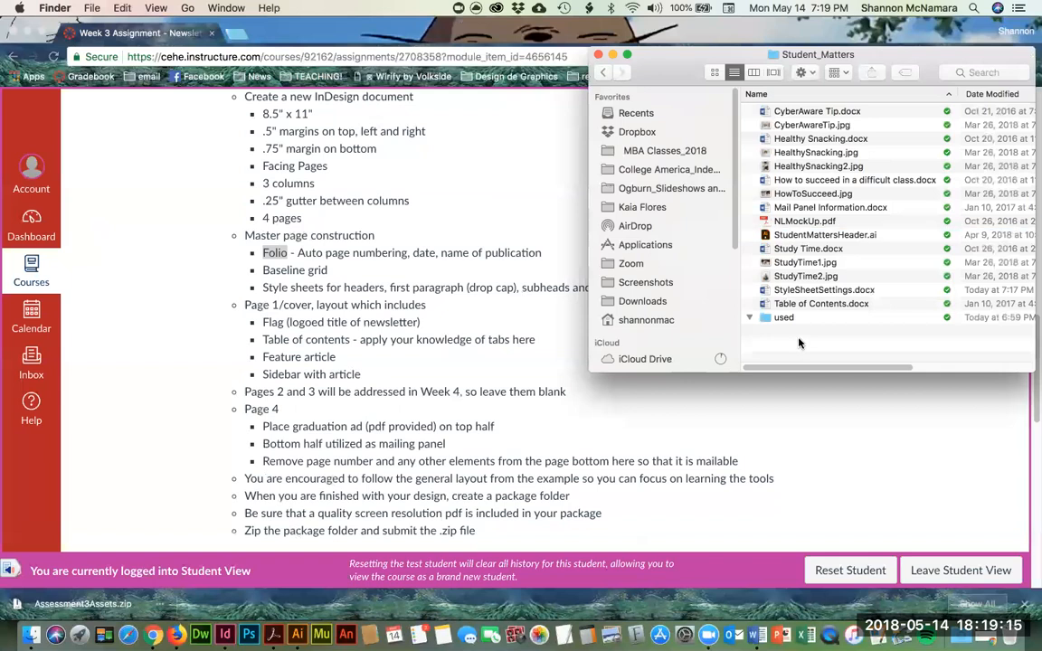
pyautogui.doubleClick(805, 220)
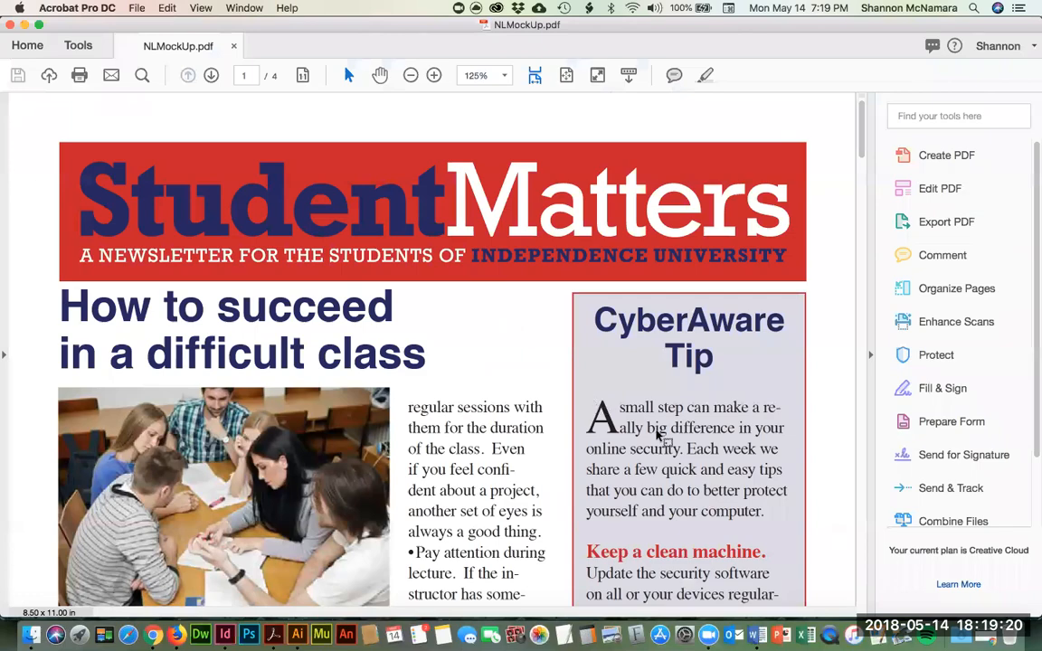
pyautogui.scroll(-10, 658, 435)
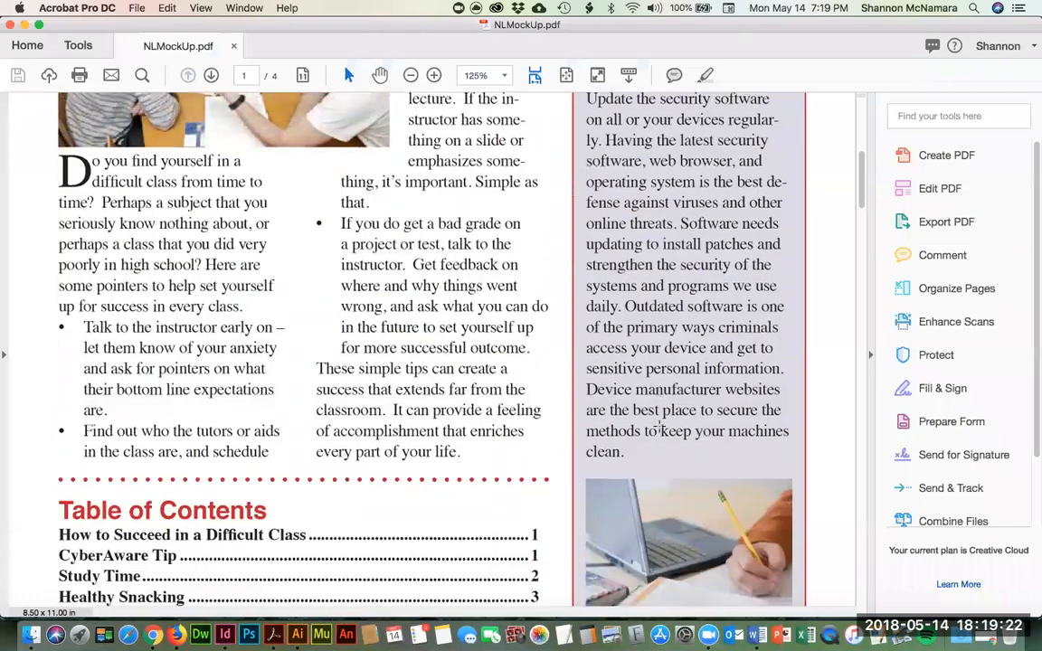
pyautogui.scroll(-4, 658, 430)
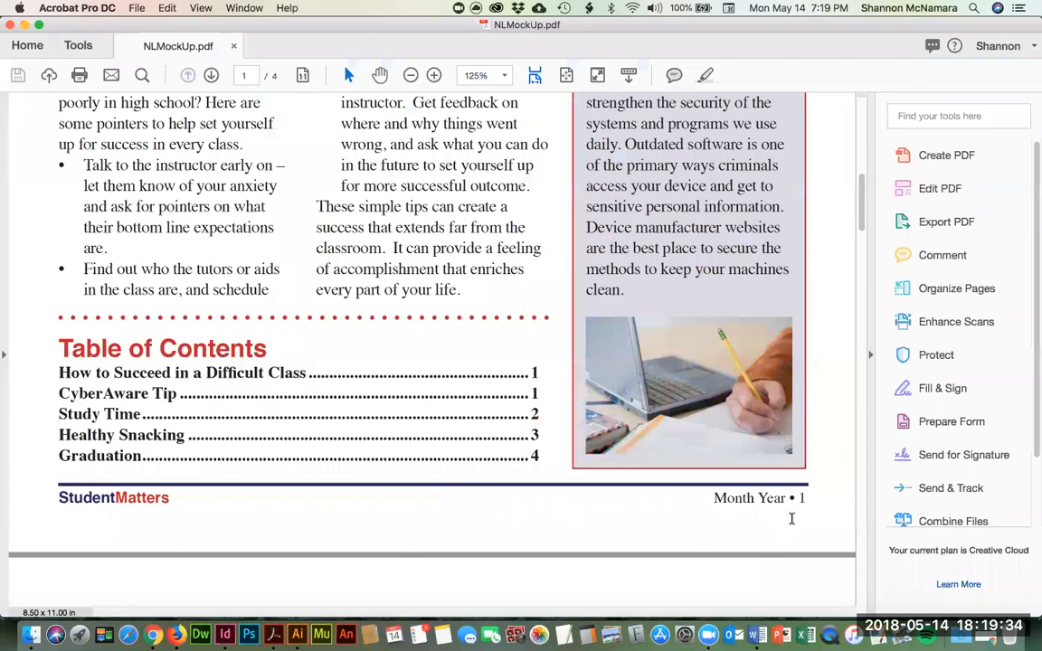
# Step: Switch back to InDesign, start placing a file and browse to the Week 3 assignment's Student_Matters folder
pyautogui.press('super+Tab')
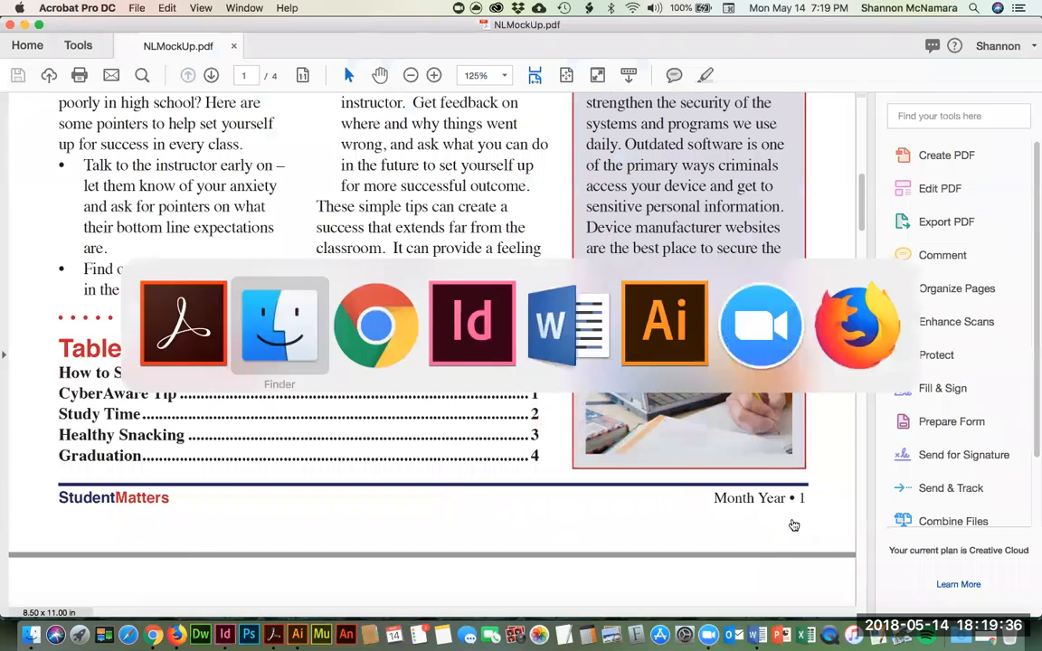
pyautogui.press('super+Tab')
pyautogui.press('super+Tab')
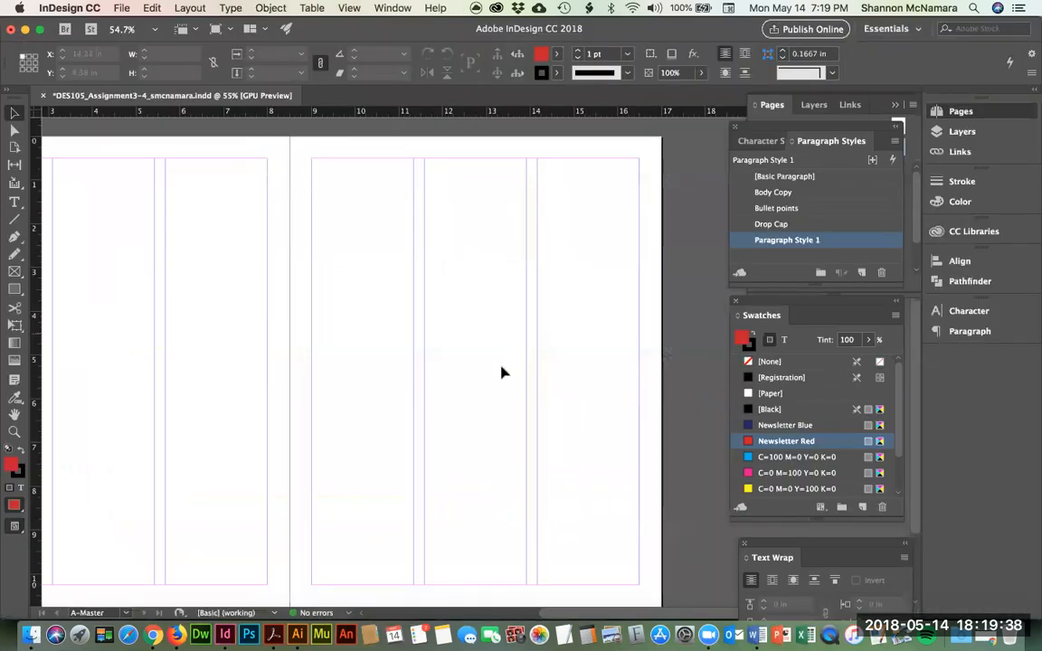
pyautogui.scroll(-1, 504, 371)
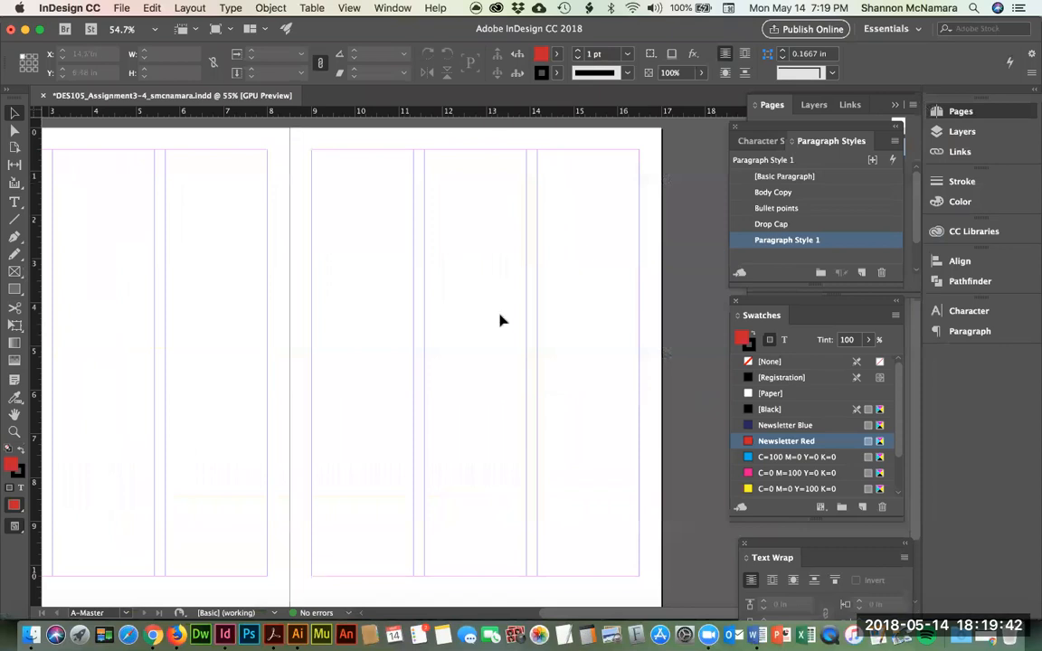
pyautogui.click(118, 9)
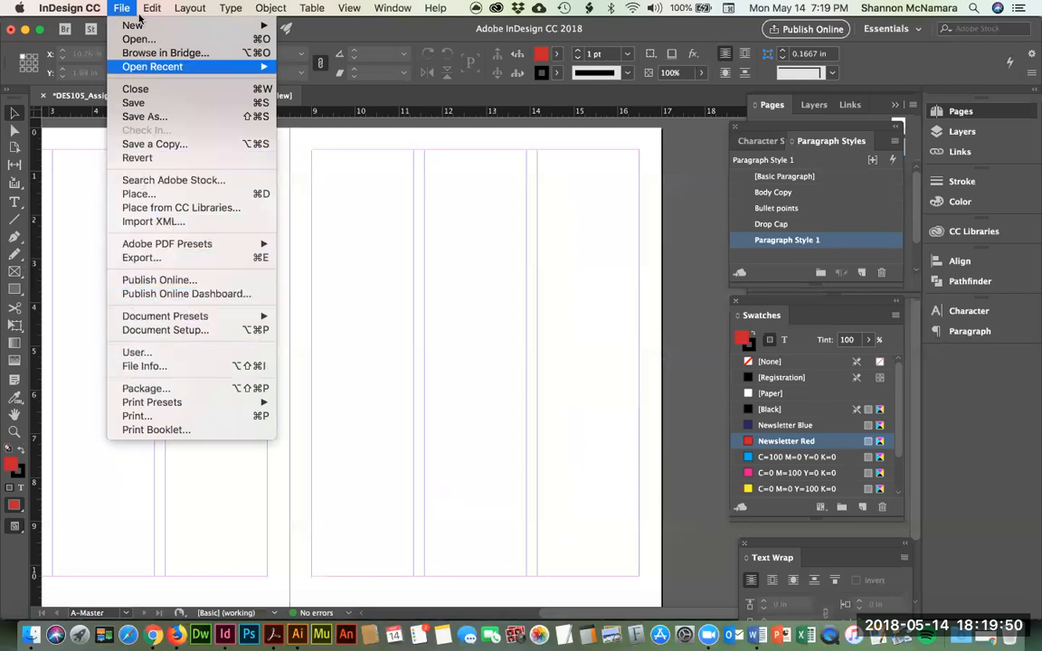
pyautogui.click(155, 194)
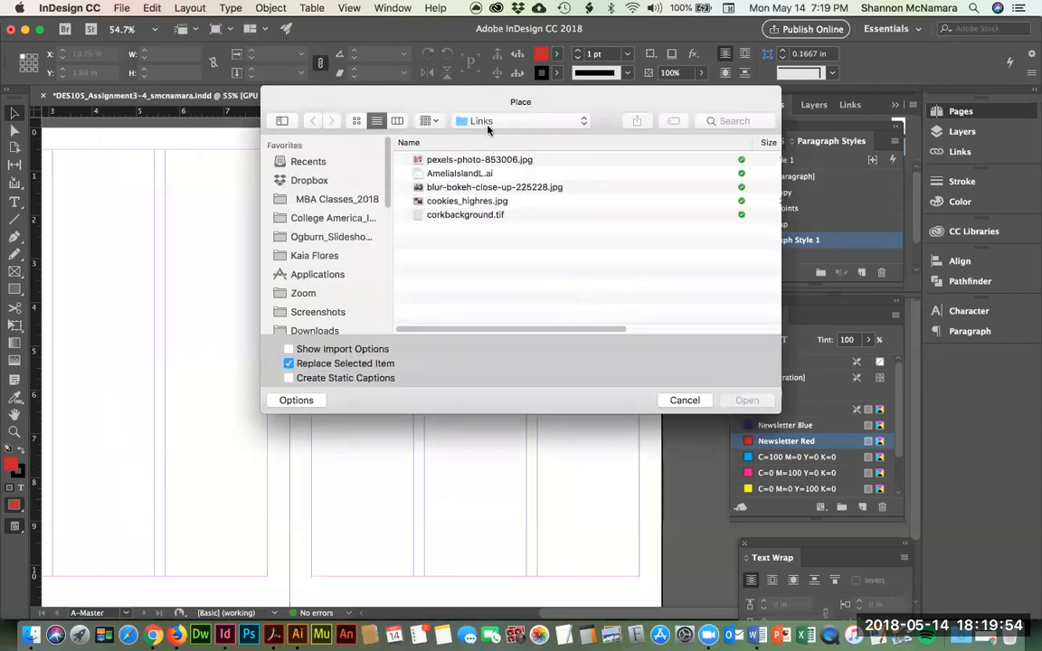
pyautogui.click(440, 118)
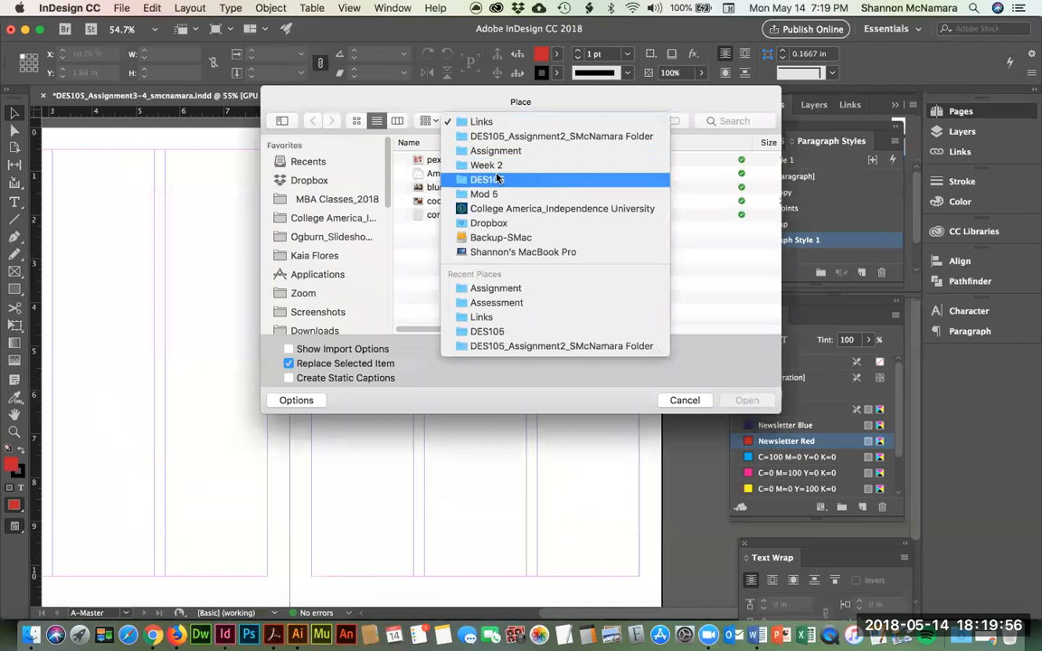
pyautogui.click(488, 179)
pyautogui.doubleClick(448, 214)
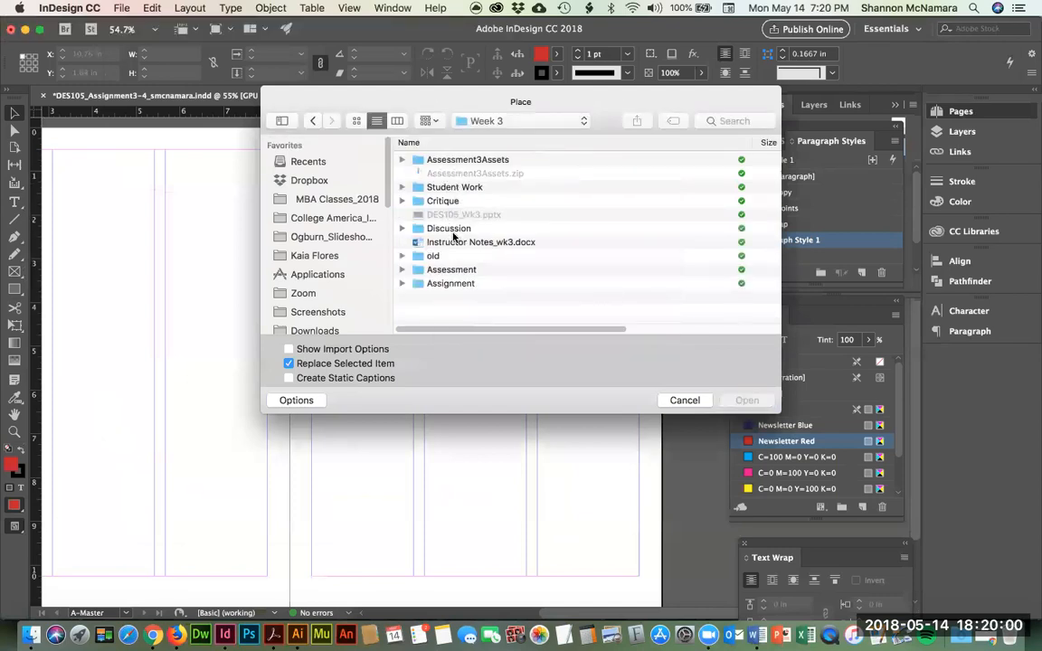
pyautogui.doubleClick(450, 283)
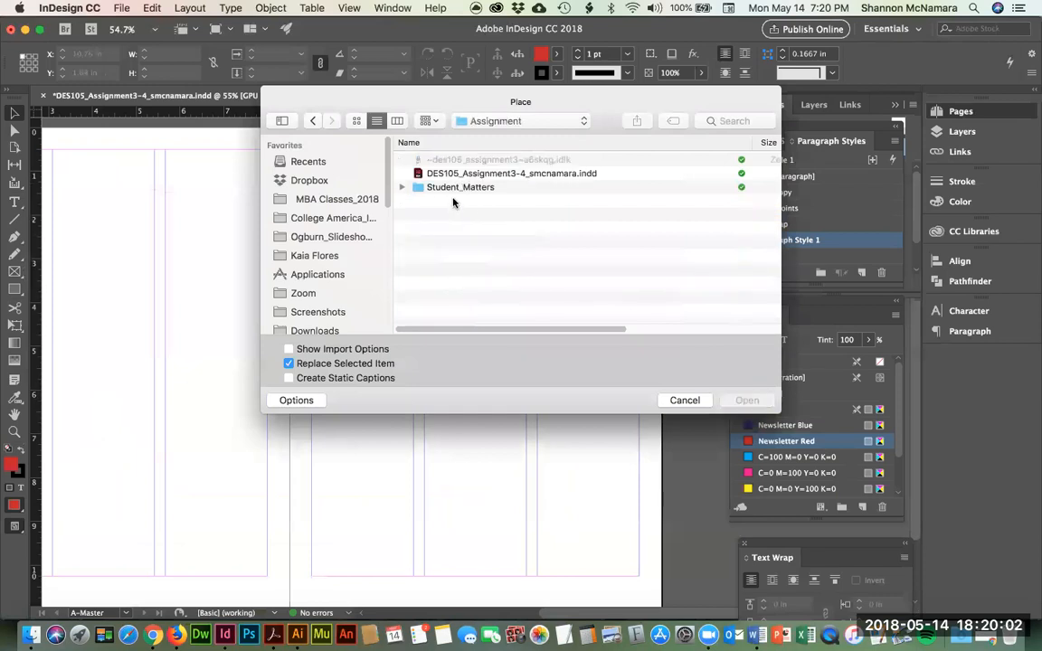
pyautogui.doubleClick(440, 188)
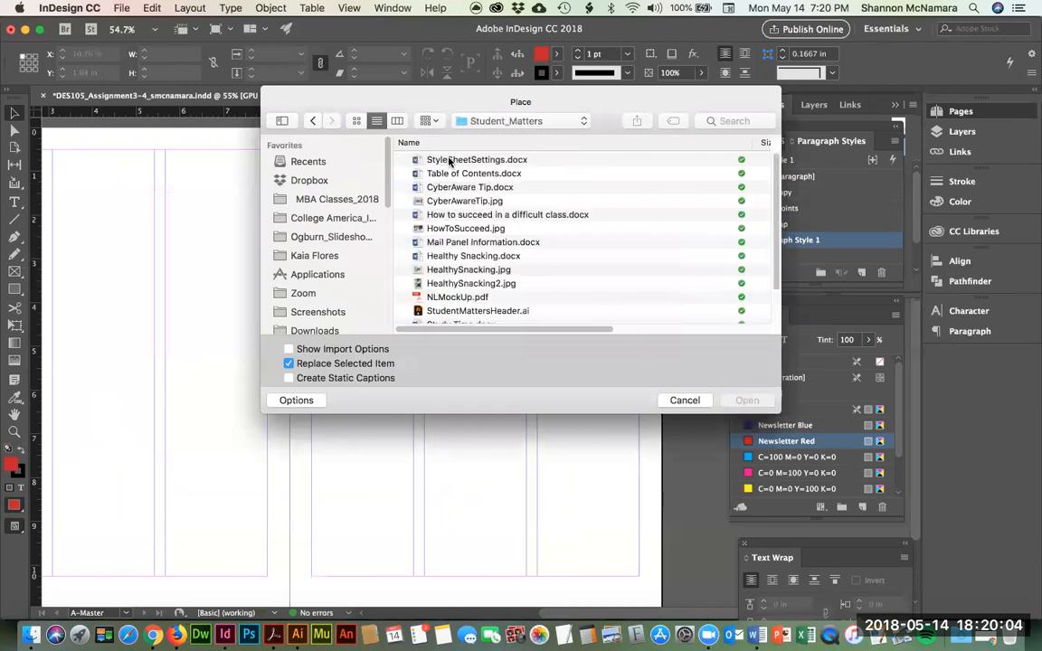
# Step: Place NLMockUp.pdf at the upper-left margin corner of the A-Master spread's right-hand page
pyautogui.click(431, 300)
pyautogui.click(745, 400)
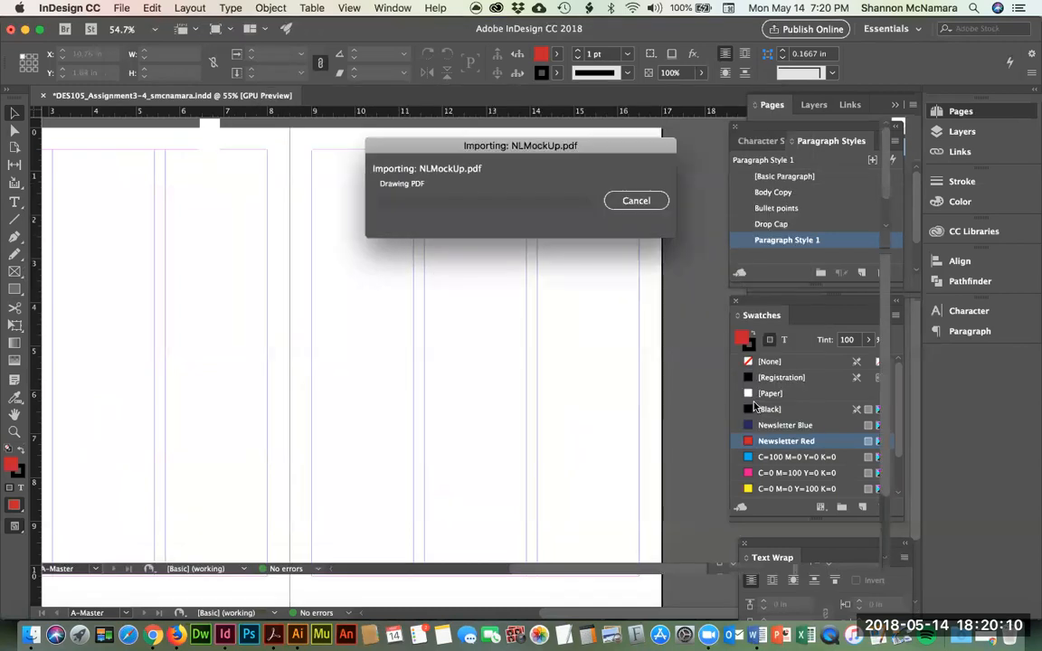
pyautogui.click(310, 150)
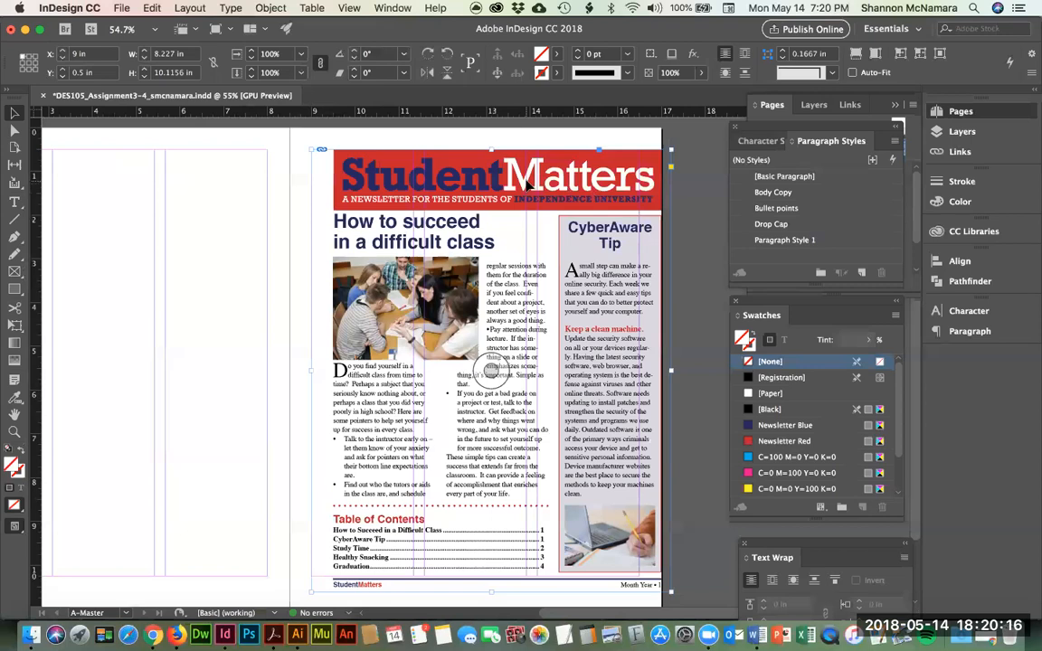
# Step: Move the placed mockup left to about X 8.5 in so its banner meets the page's left margin
pyautogui.moveTo(529, 188); pyautogui.dragTo(513, 189)
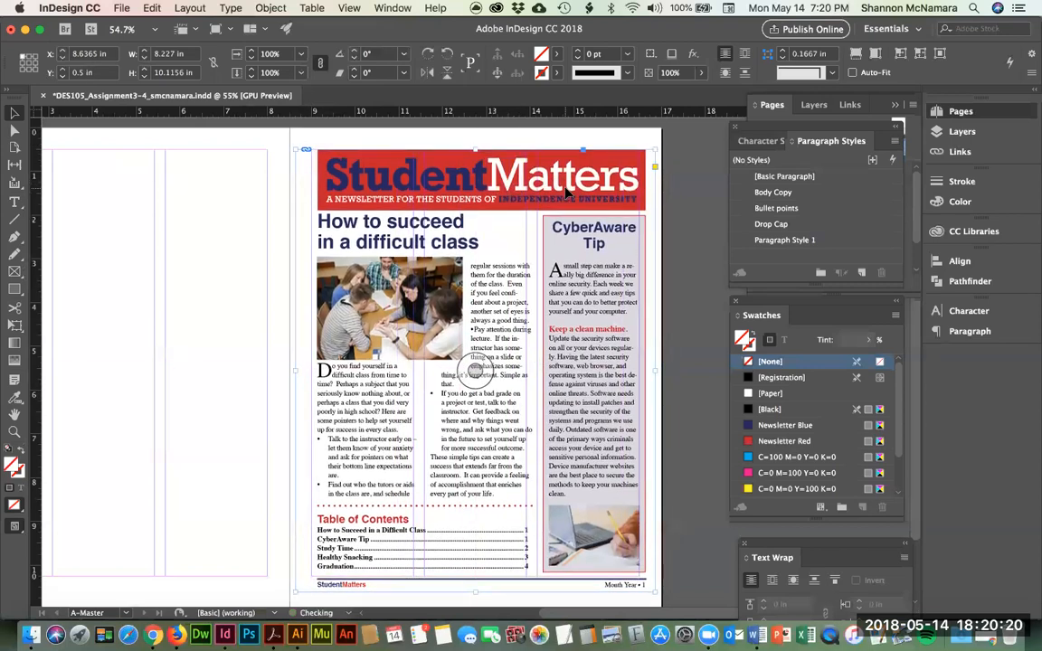
pyautogui.press('Left')
pyautogui.press('Left')
pyautogui.press('Left')
pyautogui.press('Left')
pyautogui.press('Left')
pyautogui.press('Left')
pyautogui.press('Left')
pyautogui.press('Left')
pyautogui.press('Left')
pyautogui.press('Left')
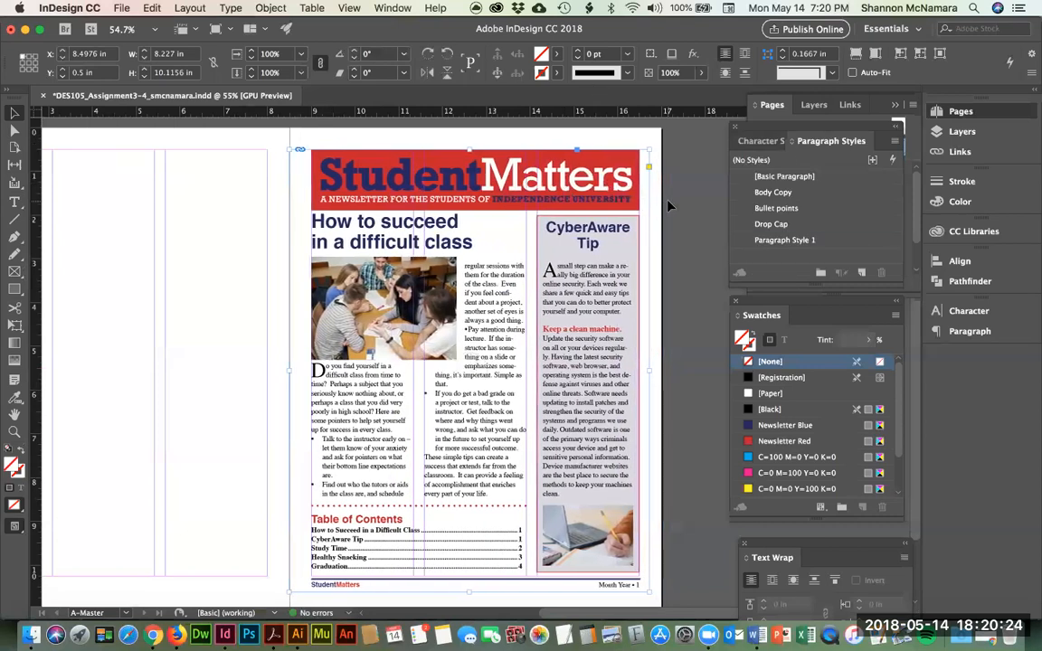
# Step: Set the placed mockup's X position to exactly 8.5 in
pyautogui.click(669, 207)
pyautogui.press('z')
pyautogui.moveTo(304, 142); pyautogui.dragTo(413, 281)
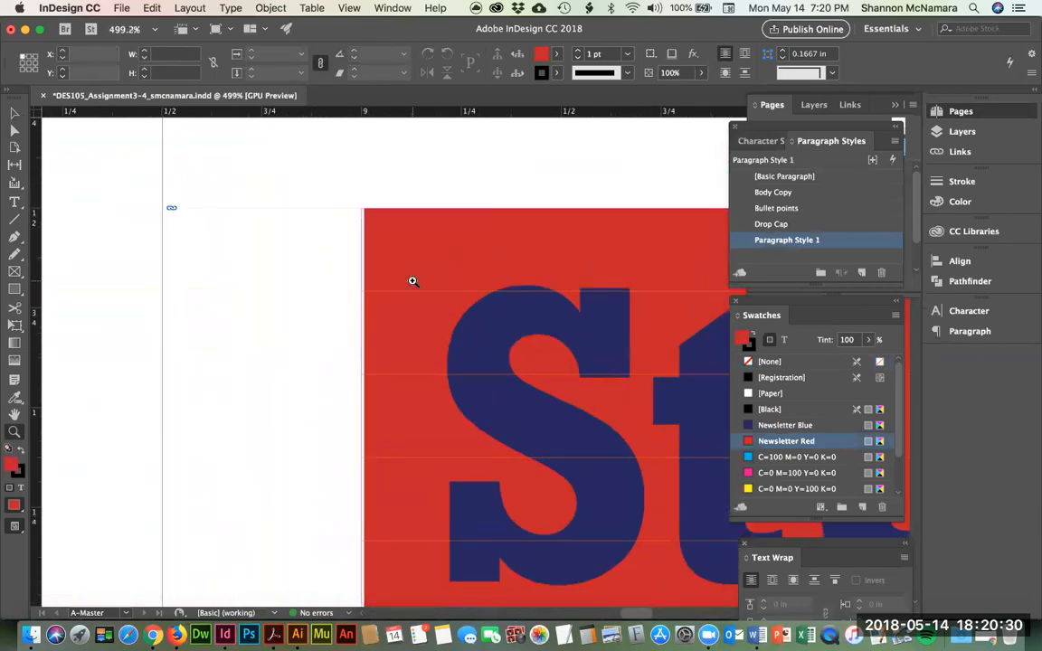
pyautogui.press('v')
pyautogui.click(535, 408)
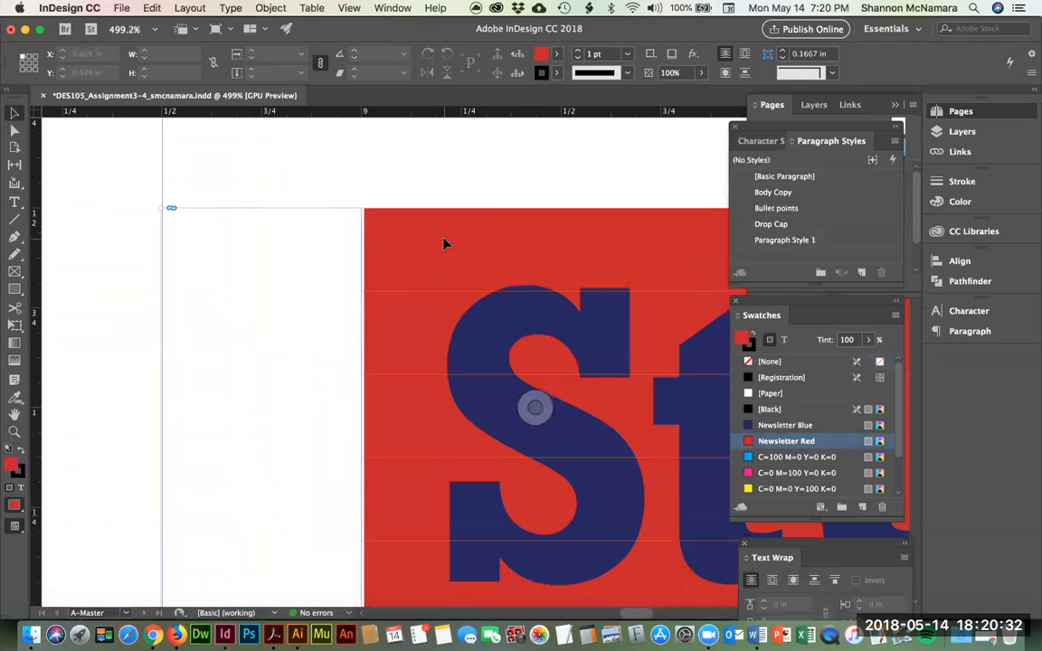
pyautogui.click(443, 243)
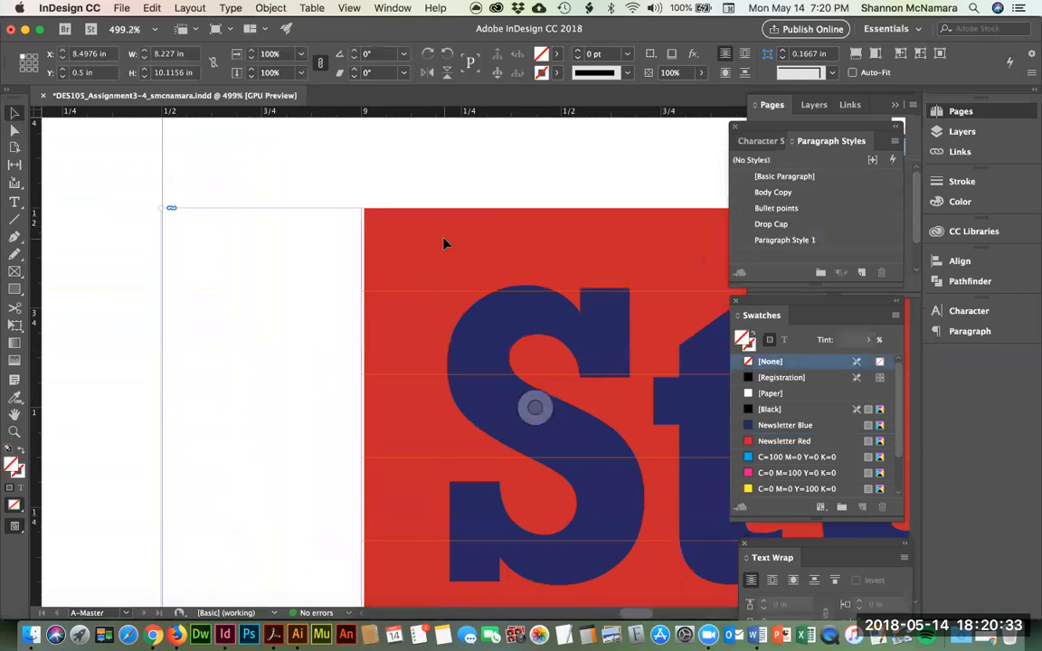
pyautogui.doubleClick(82, 56)
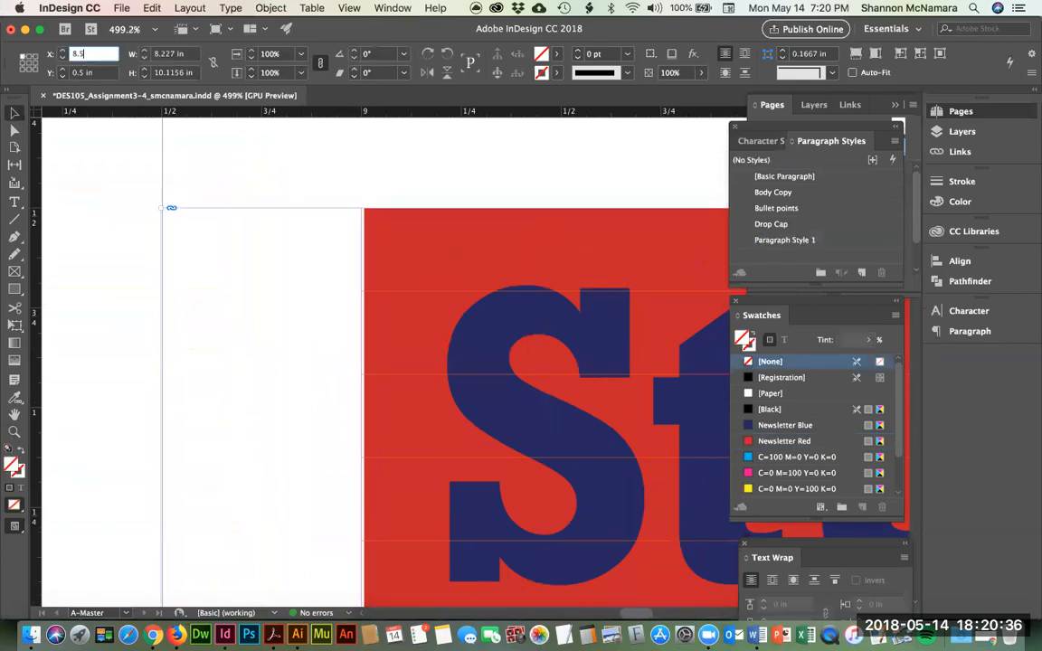
pyautogui.press('Return')
pyautogui.press('super+0')
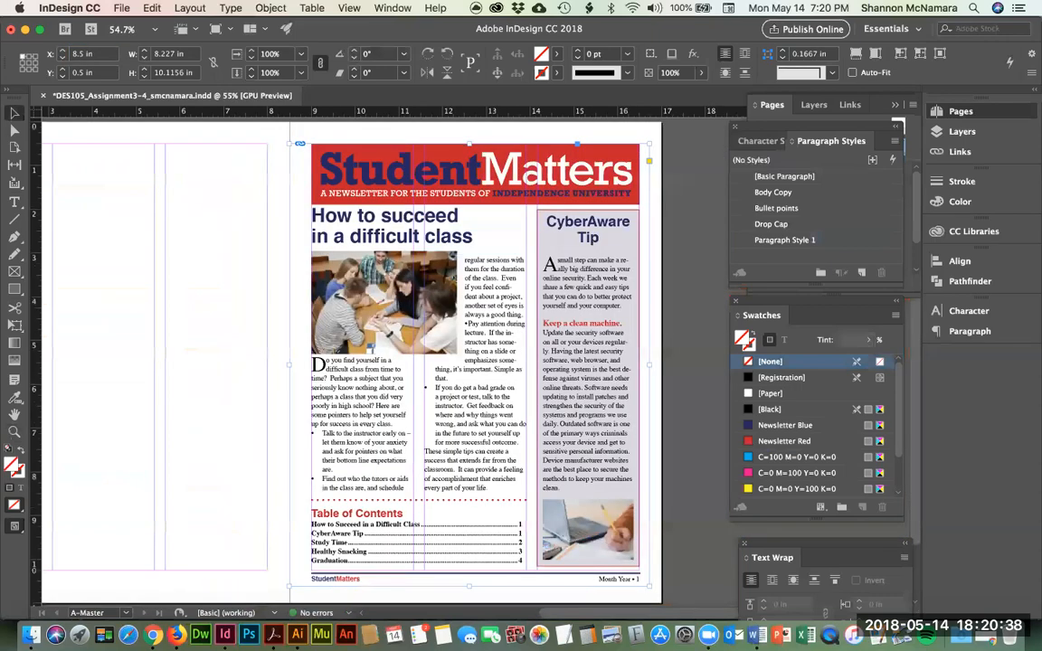
# Step: Examine up close how the mockup banner's upper-right corner lines up with the page margins
pyautogui.press('super+shift+a')
pyautogui.press('z')
pyautogui.click(621, 137)
pyautogui.click(676, 216)
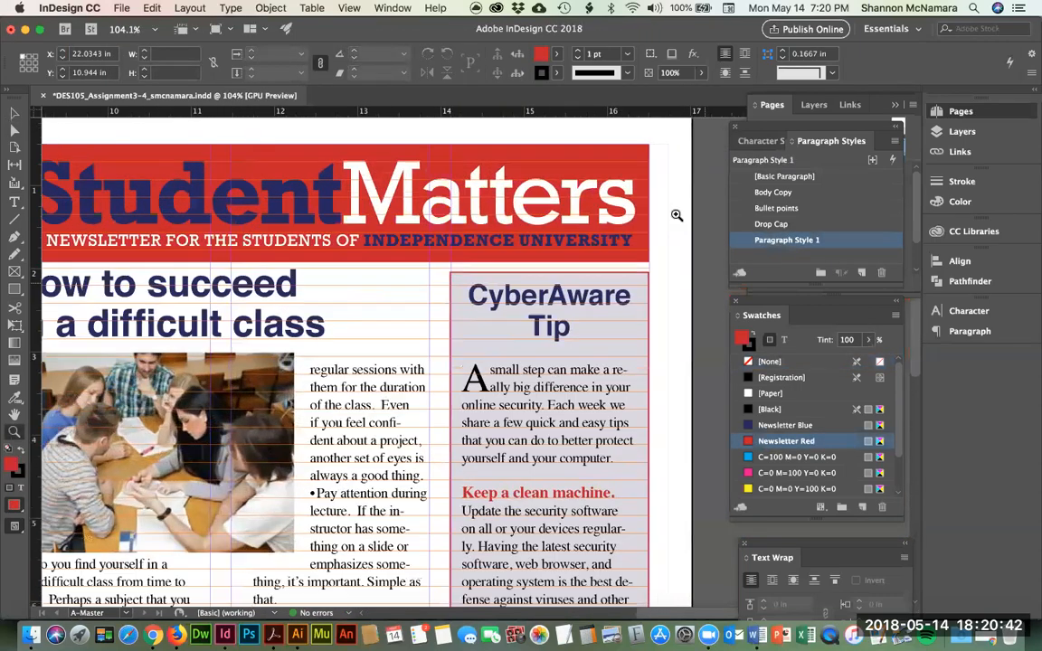
pyautogui.click(621, 143)
pyautogui.click(621, 134)
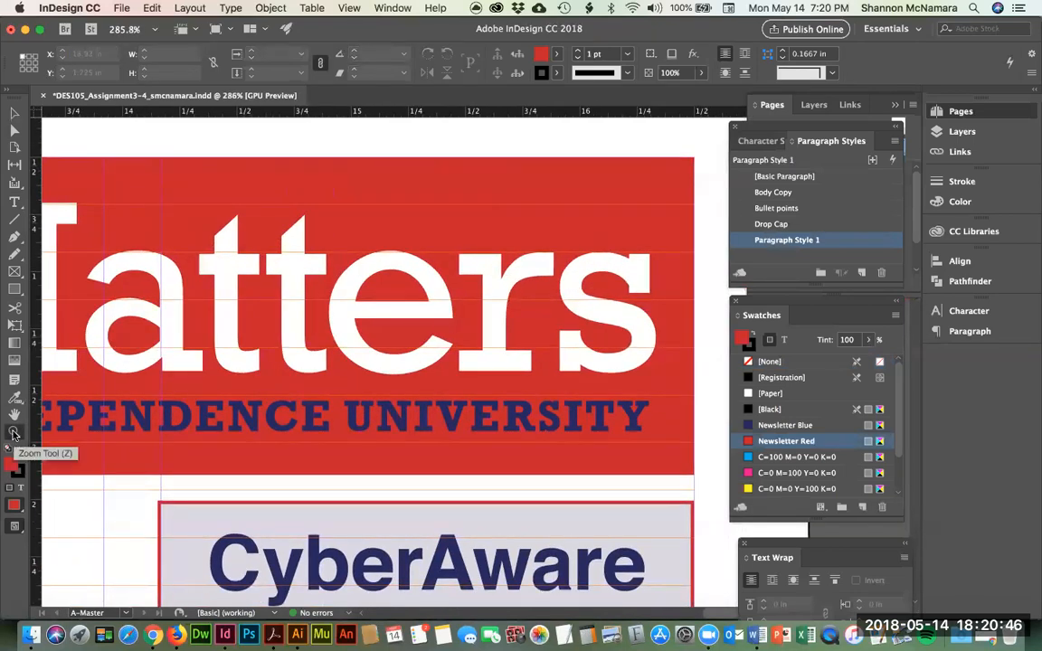
pyautogui.click(13, 112)
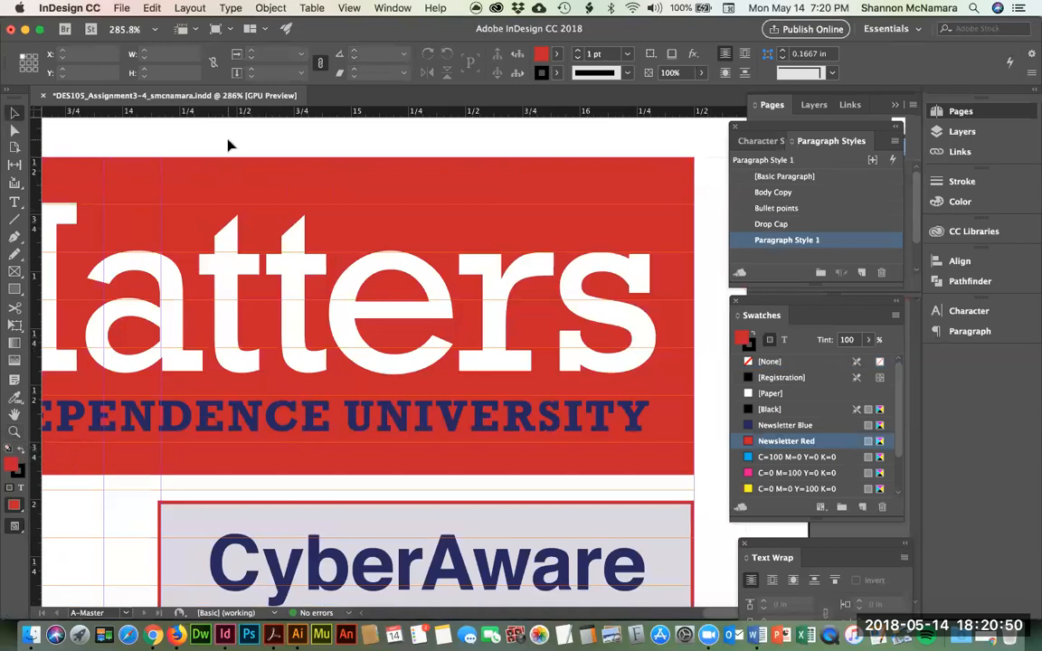
pyautogui.press('super+0')
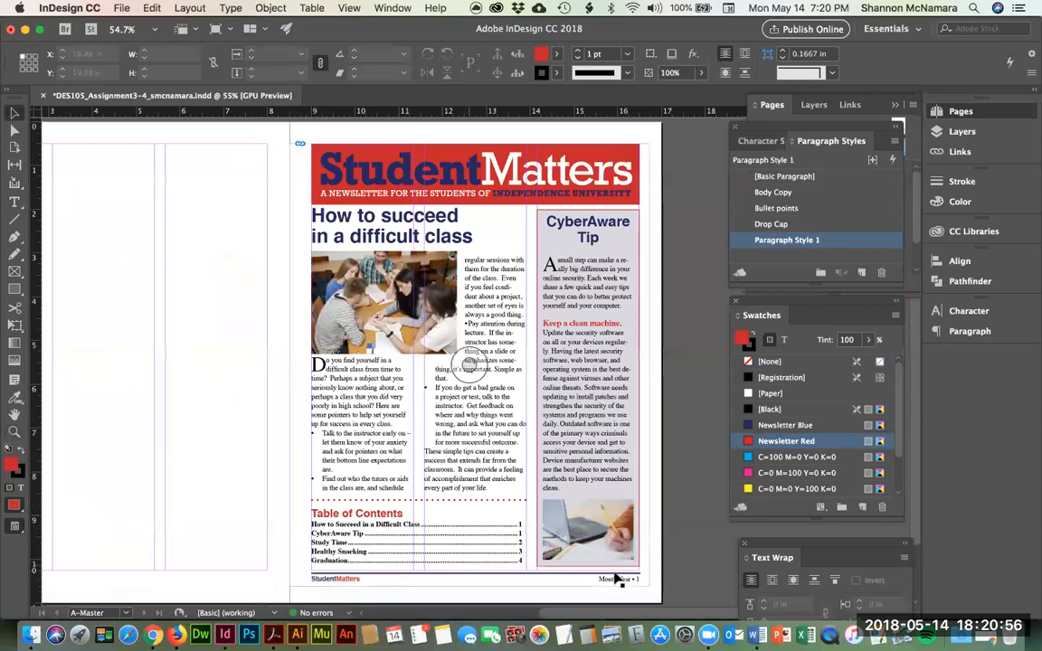
# Step: Create a new layer above Layer 1 and name it Working Newsletter
pyautogui.click(962, 132)
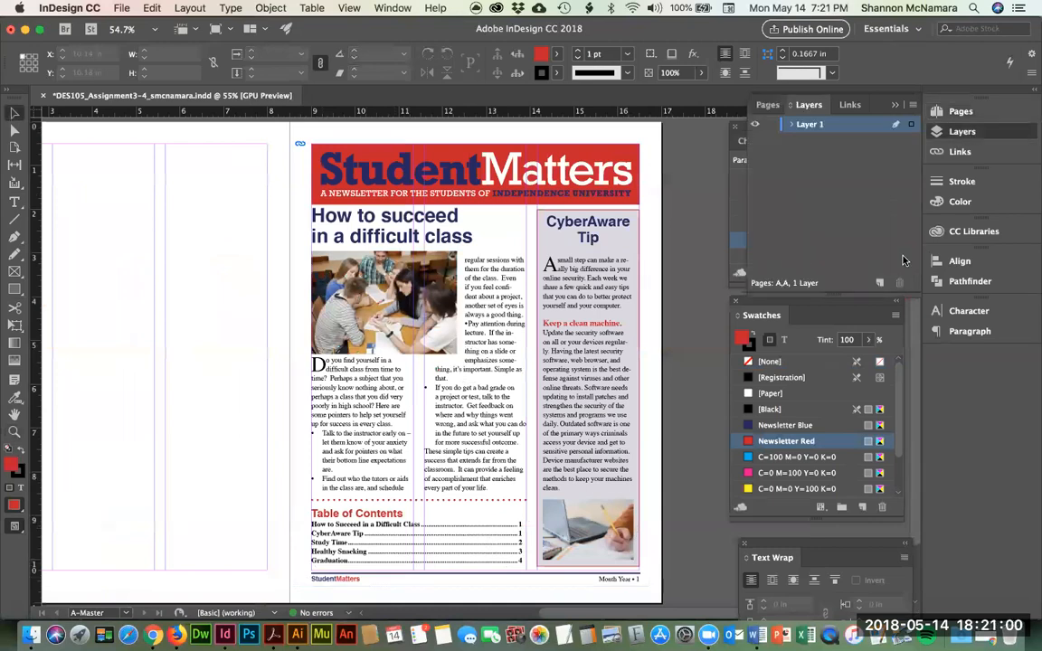
pyautogui.click(879, 282)
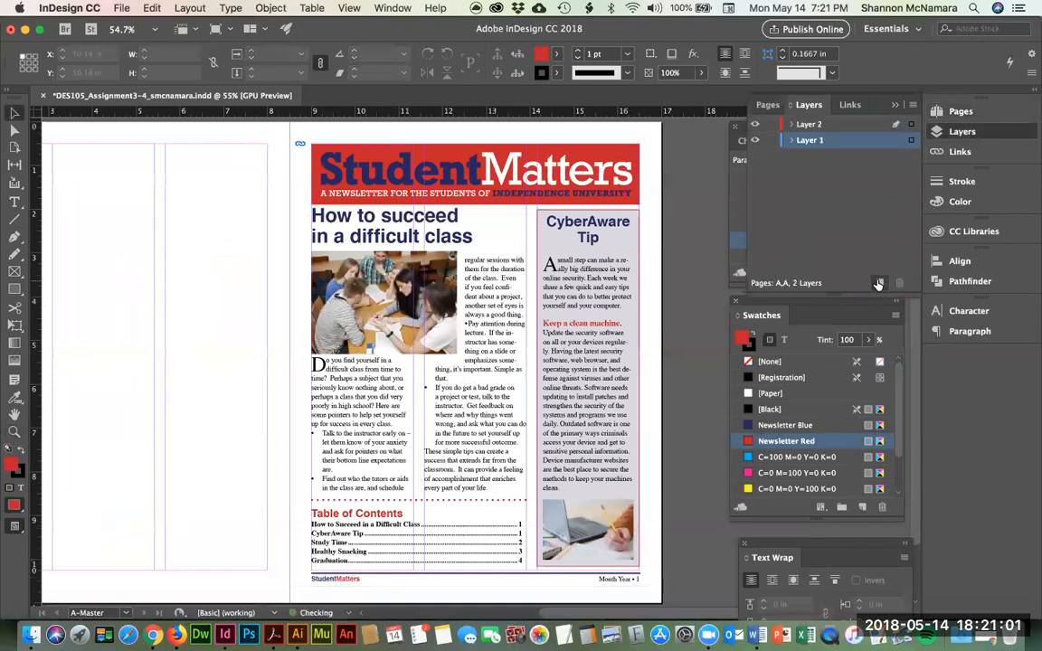
pyautogui.click(809, 125)
pyautogui.doubleClick(810, 124)
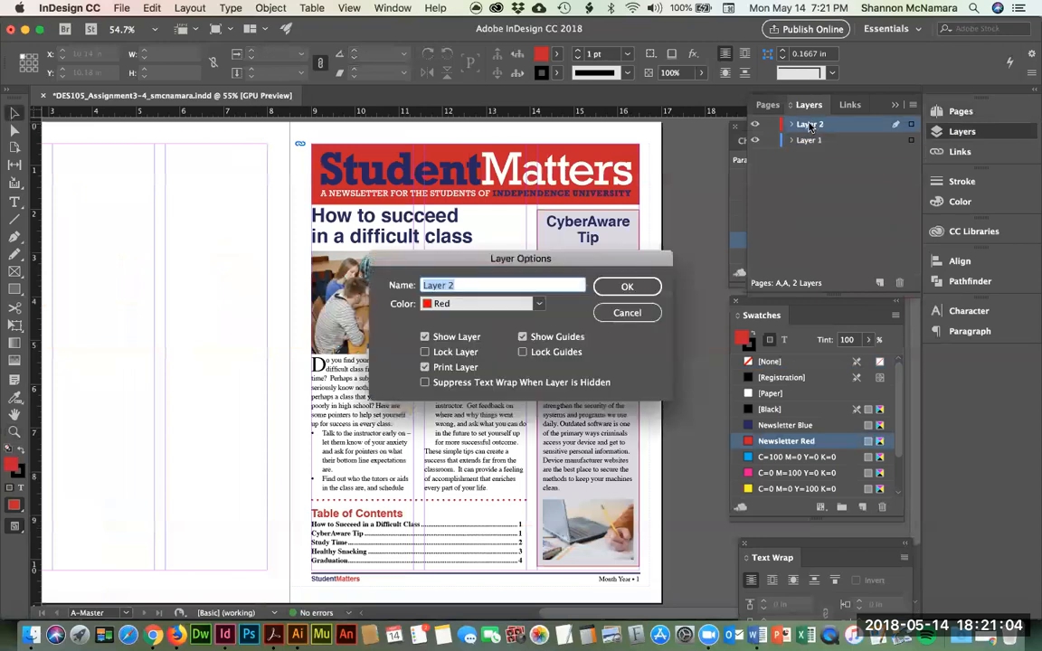
pyautogui.write('Working Newsletter')
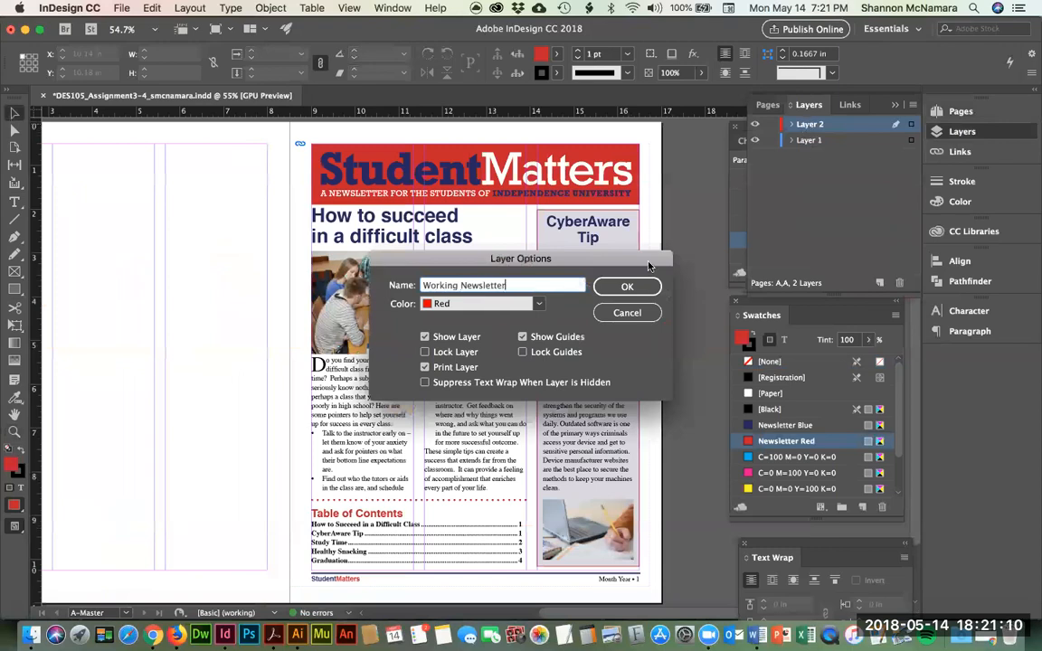
pyautogui.click(627, 287)
# Step: Rename Layer 1 as Originals and lock it
pyautogui.doubleClick(809, 141)
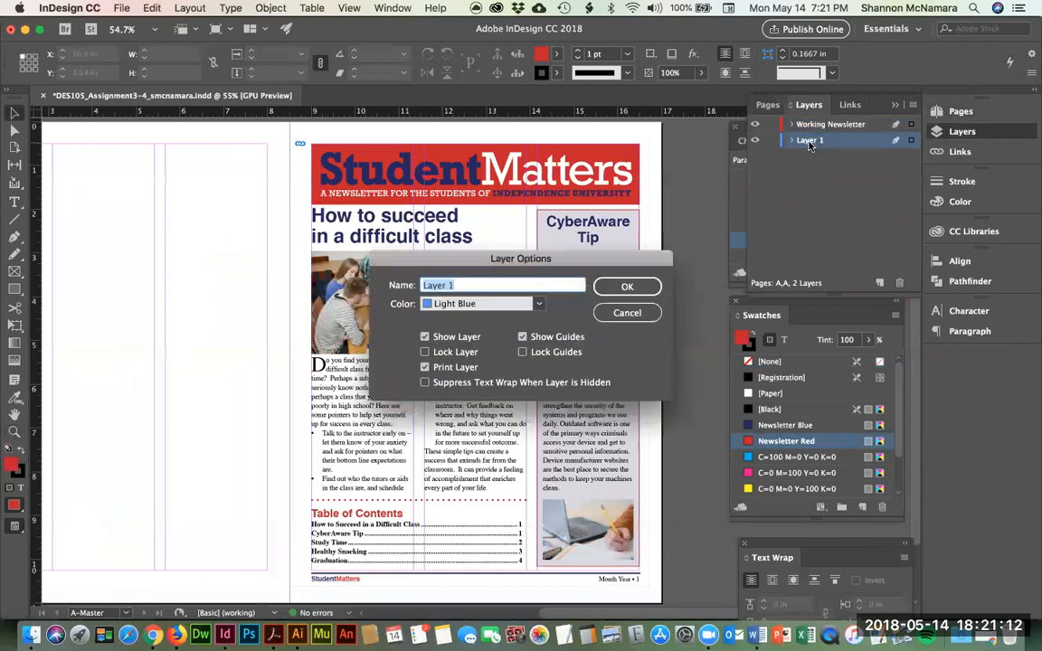
pyautogui.write('Originals')
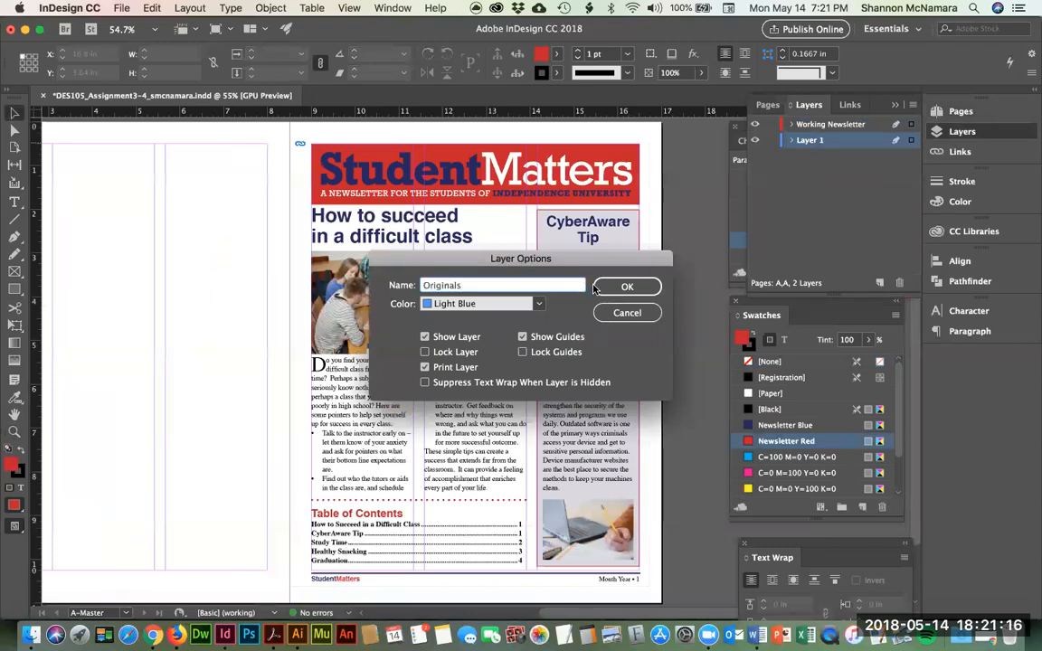
pyautogui.click(618, 288)
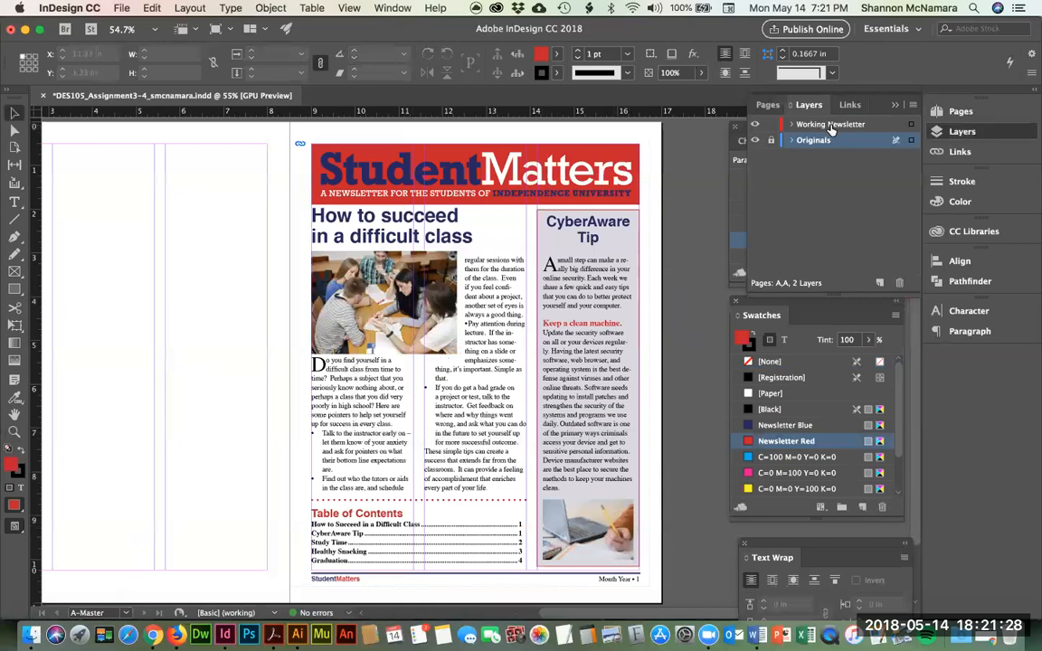
pyautogui.click(891, 124)
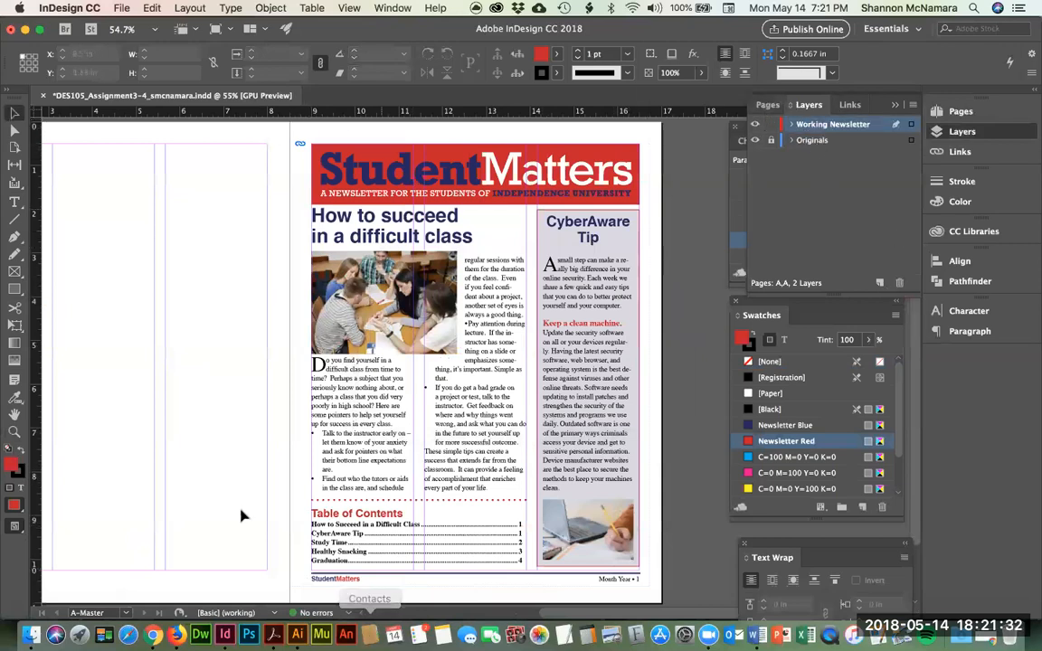
# Step: Unlock the Originals layer, set the placed mockup's opacity to 40%, and relock the layer
pyautogui.click(810, 142)
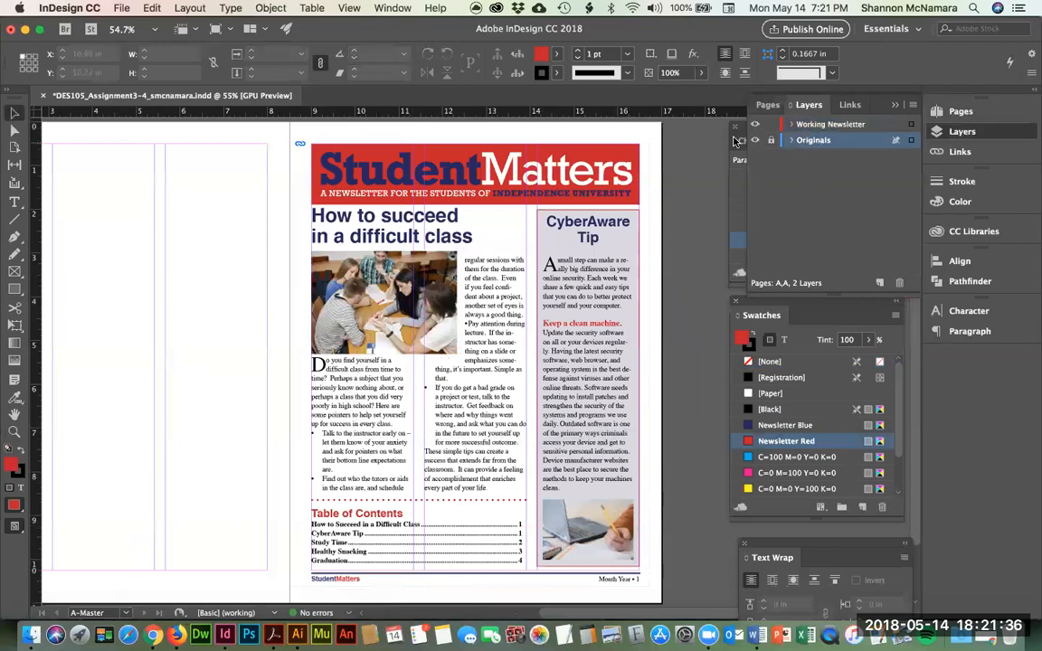
pyautogui.click(771, 140)
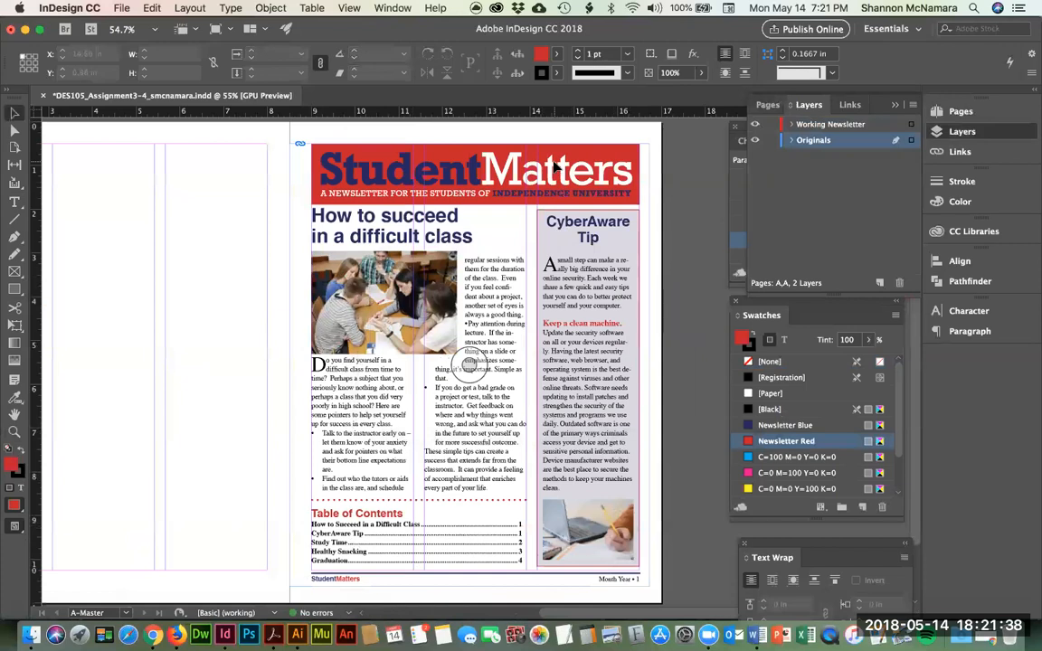
pyautogui.click(556, 167)
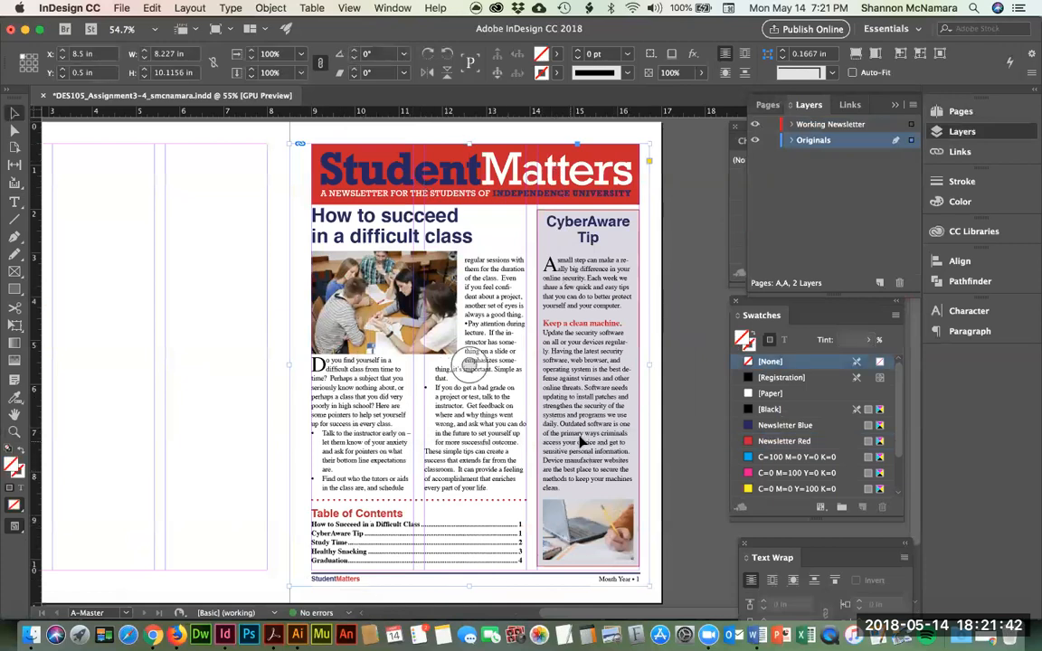
pyautogui.click(684, 75)
pyautogui.write('4')
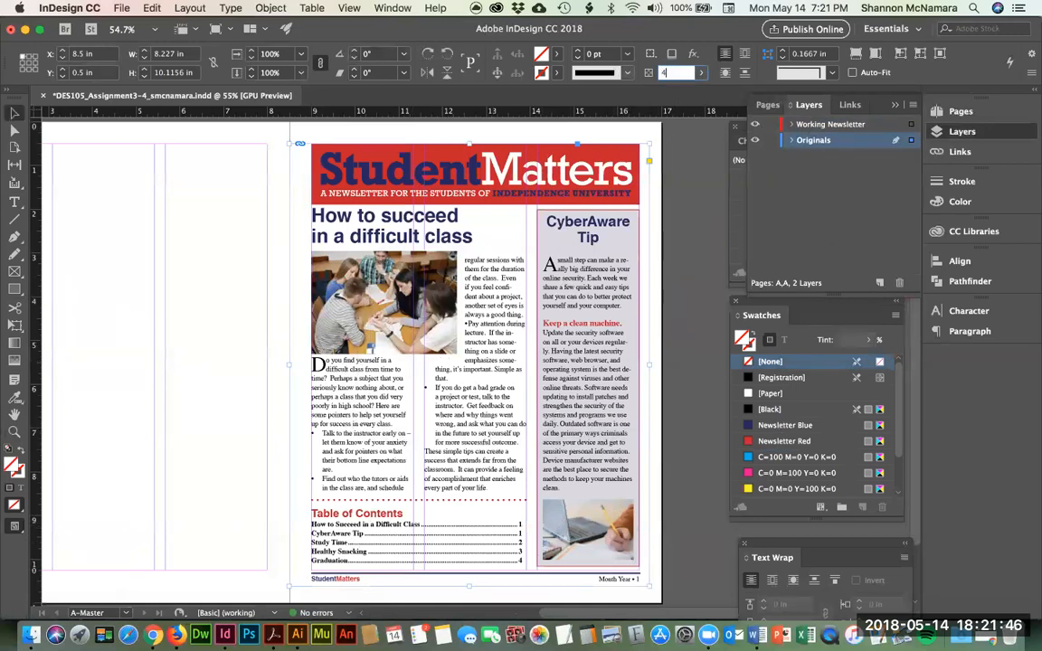
pyautogui.write('0')
pyautogui.press('Return')
pyautogui.click(771, 141)
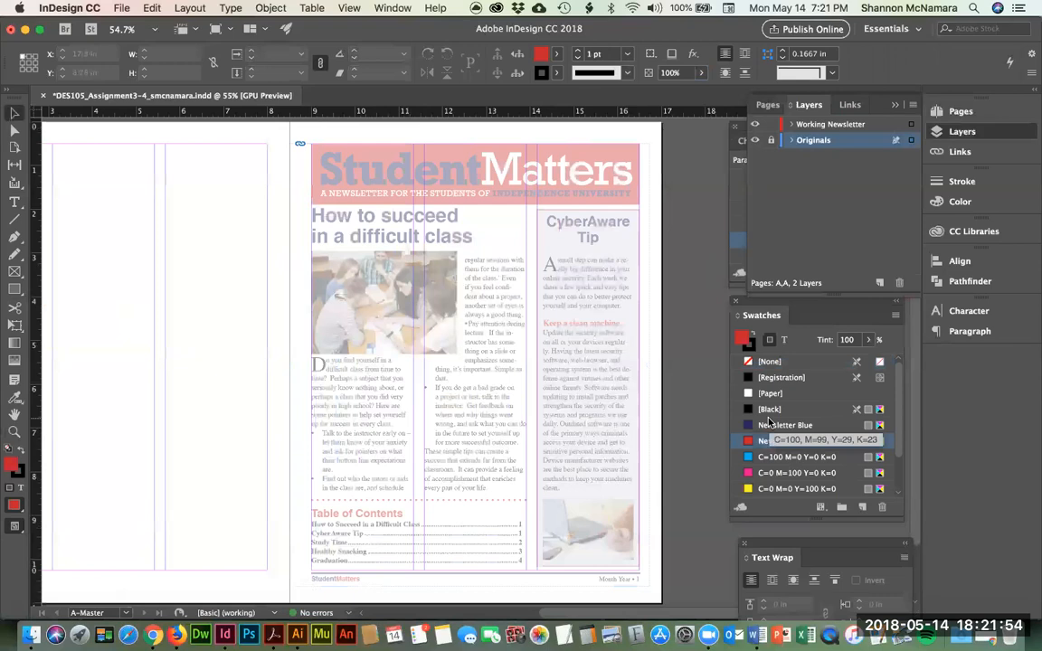
# Step: Switch to Chrome, search the web for "fix scrubby zoom indesign", and look through the results
pyautogui.click(153, 635)
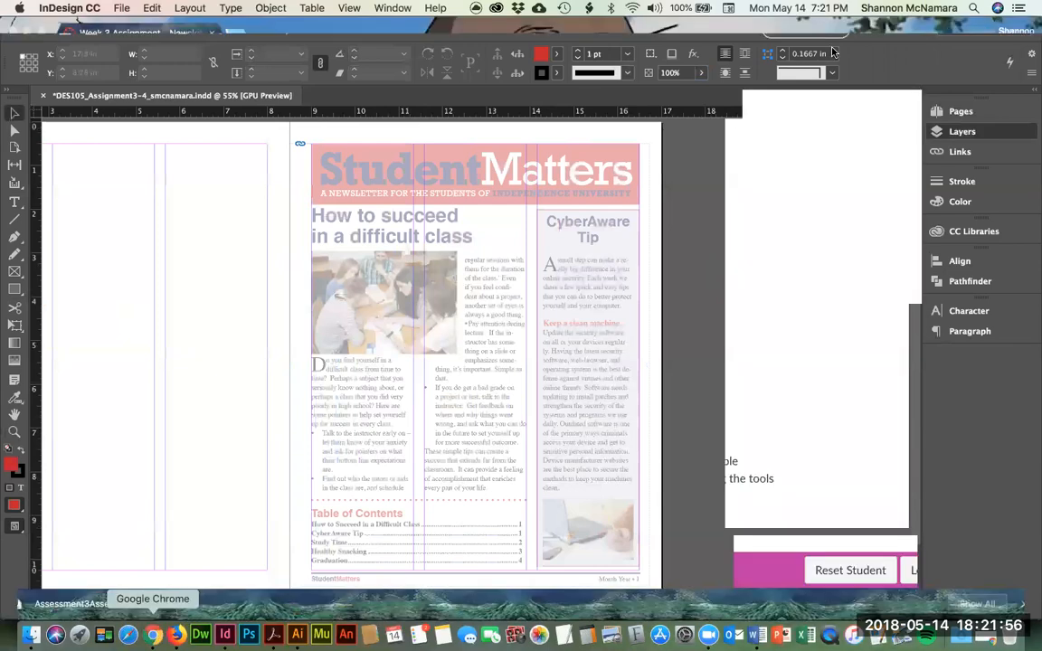
pyautogui.click(239, 37)
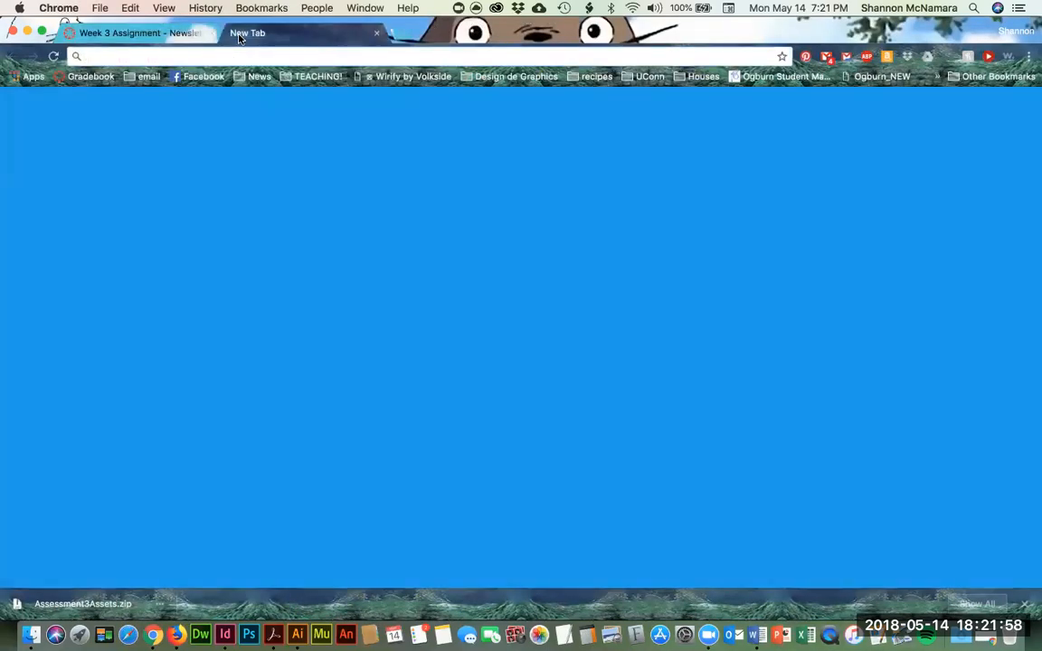
pyautogui.write('fix')
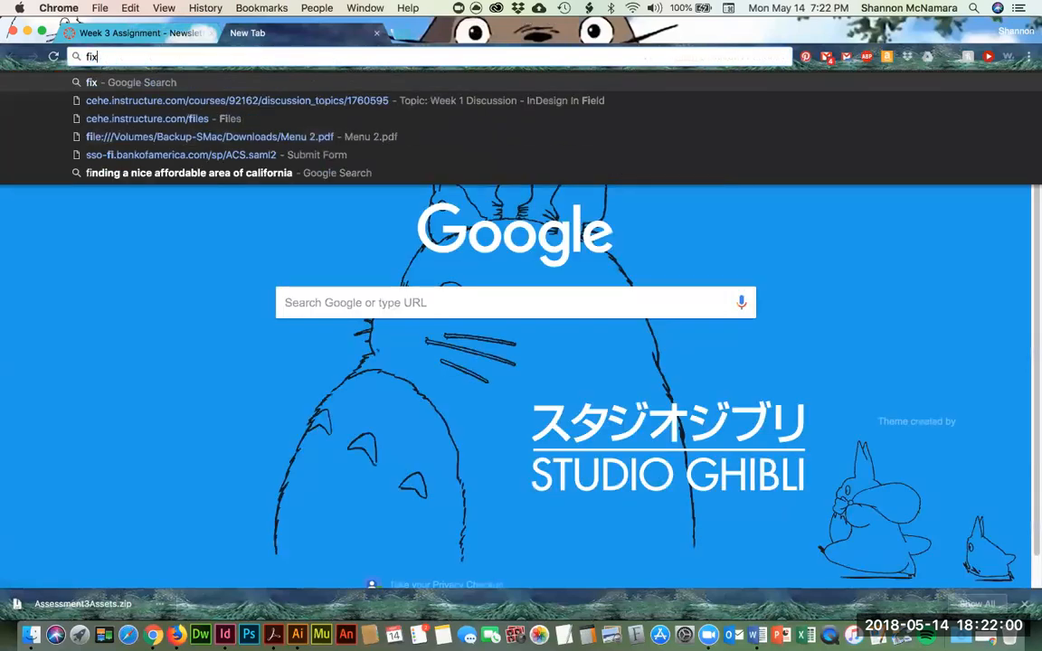
pyautogui.write(' scrubby ')
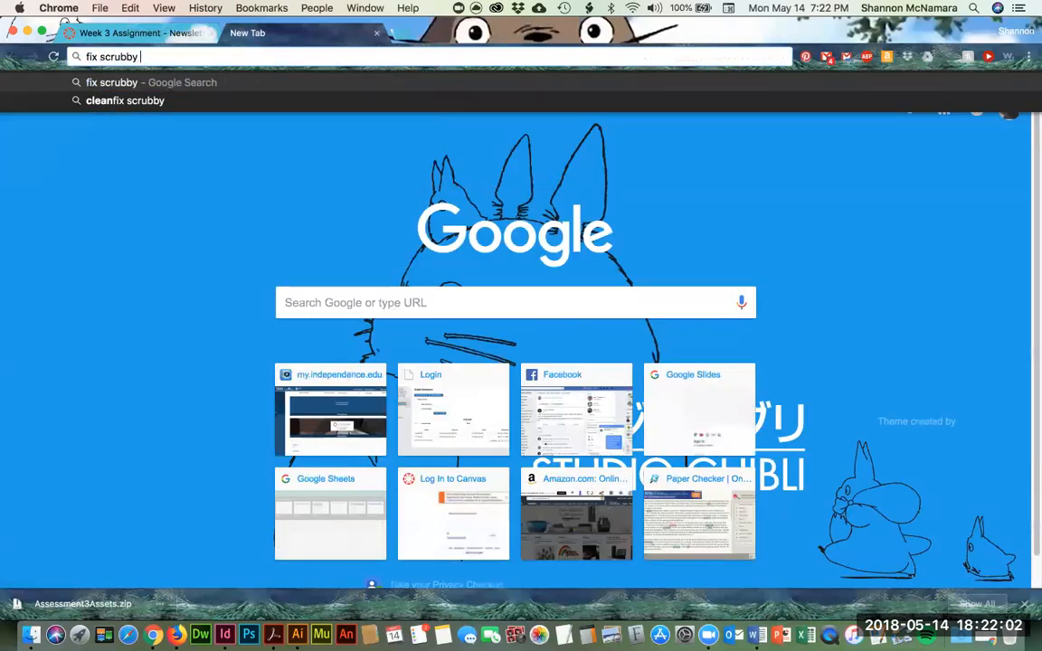
pyautogui.write('zoom indesign')
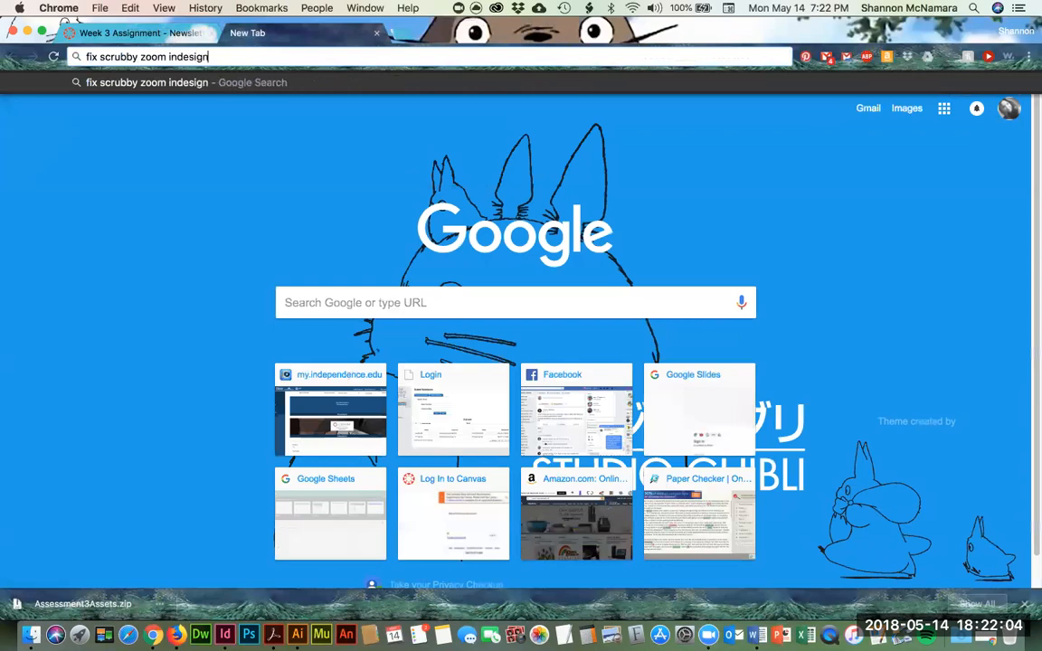
pyautogui.press('Return')
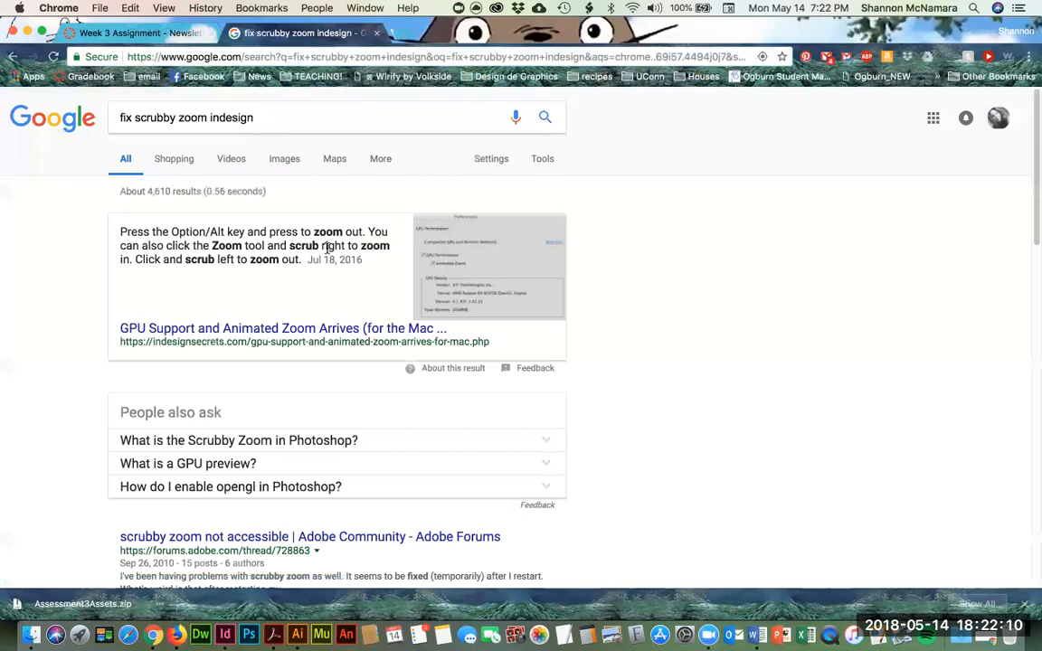
pyautogui.scroll(-5, 54, 415)
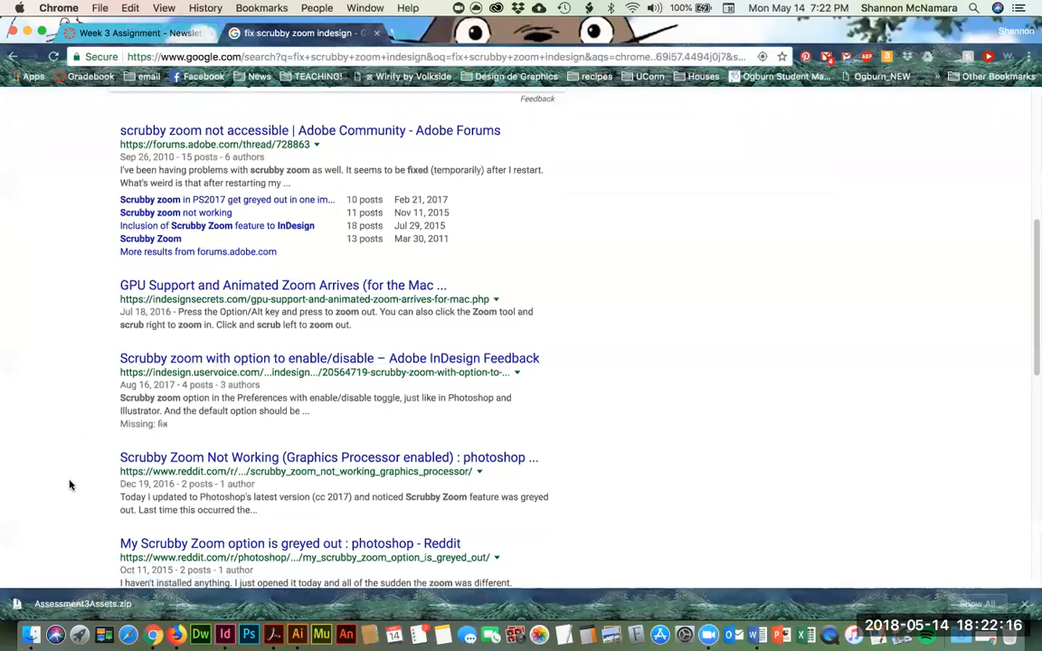
# Step: Switch back to InDesign and look through the Preferences categories from General to Publish Online for a scrubby zoom setting
pyautogui.press('super+Tab')
pyautogui.click(69, 7)
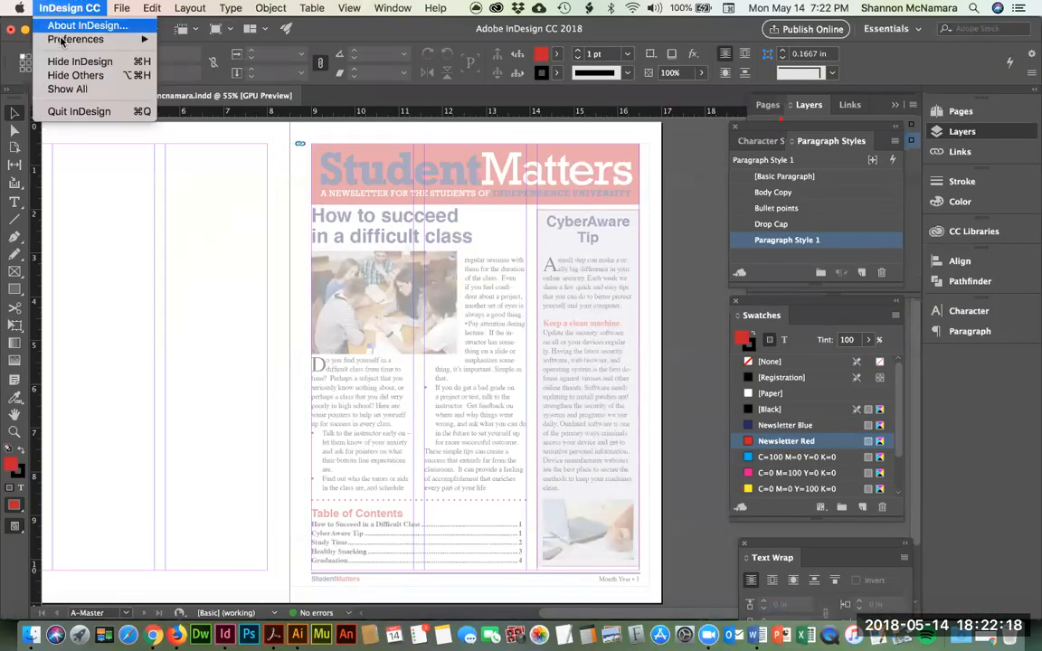
pyautogui.moveTo(59, 41)
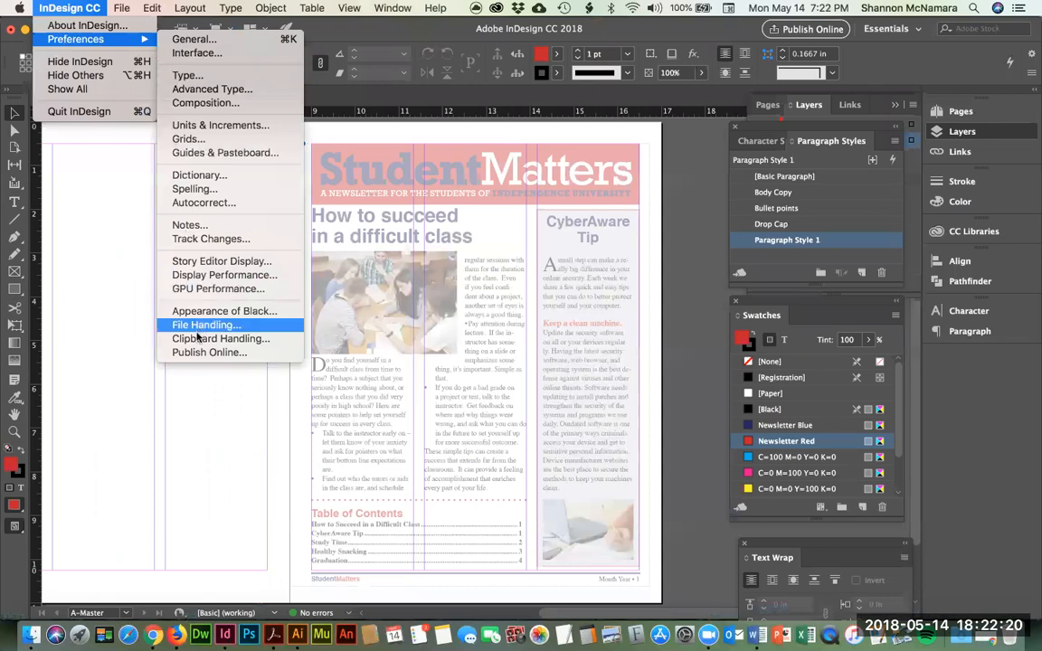
pyautogui.click(206, 40)
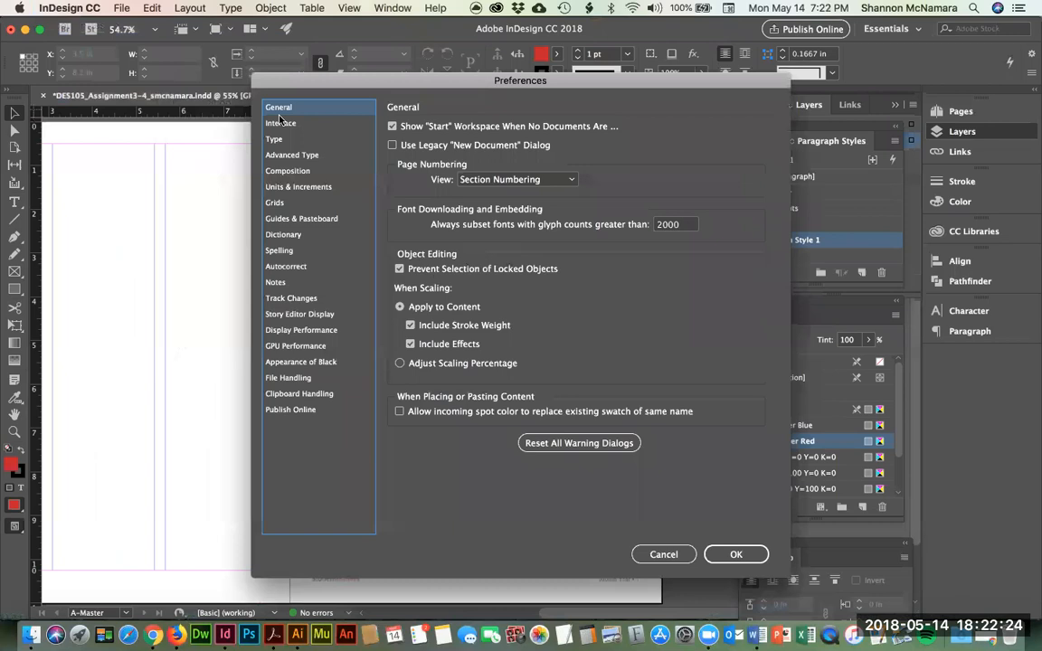
pyautogui.click(281, 123)
pyautogui.click(274, 139)
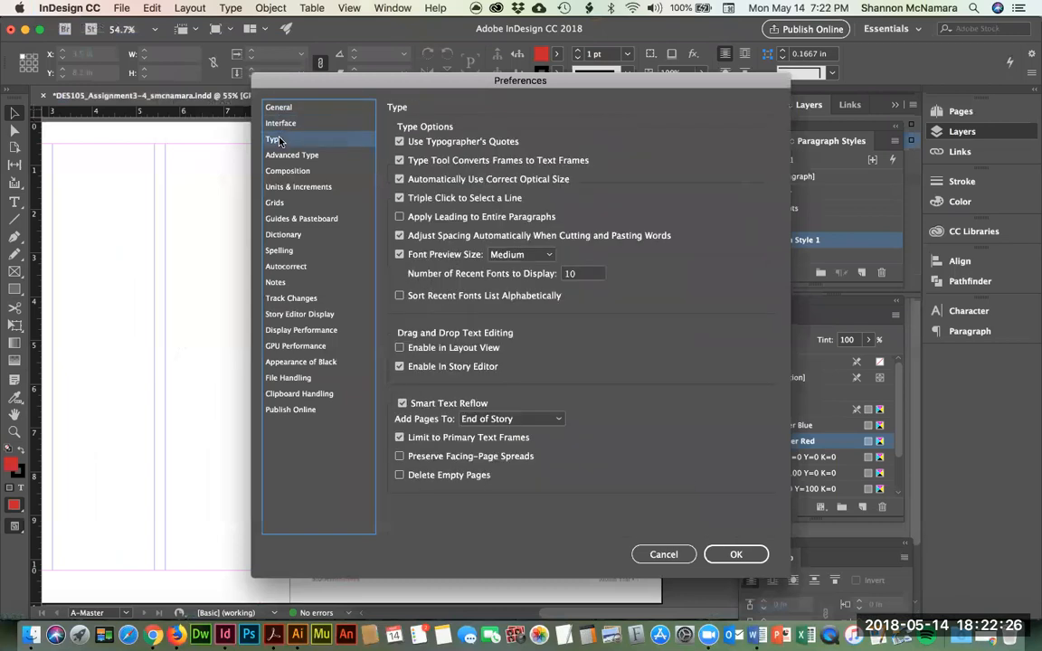
pyautogui.press('Down')
pyautogui.press('Down')
pyautogui.press('Down')
pyautogui.press('Down')
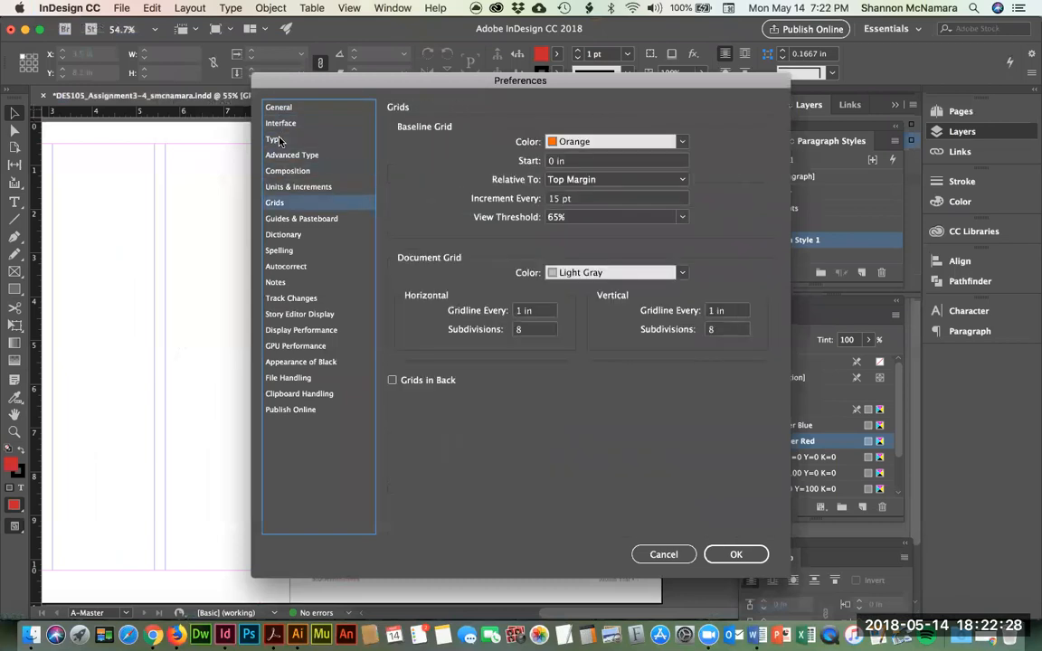
pyautogui.press('Down')
pyautogui.press('Down')
pyautogui.press('Down')
pyautogui.press('Down')
pyautogui.press('Down')
pyautogui.press('Down')
pyautogui.press('Down')
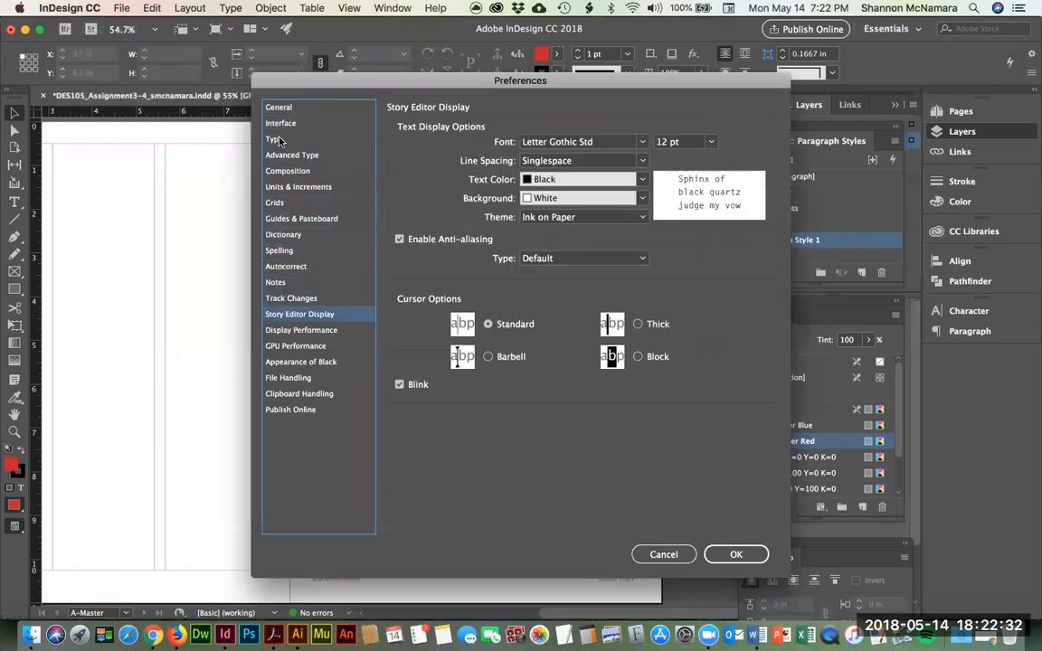
pyautogui.press('Down')
pyautogui.press('Down')
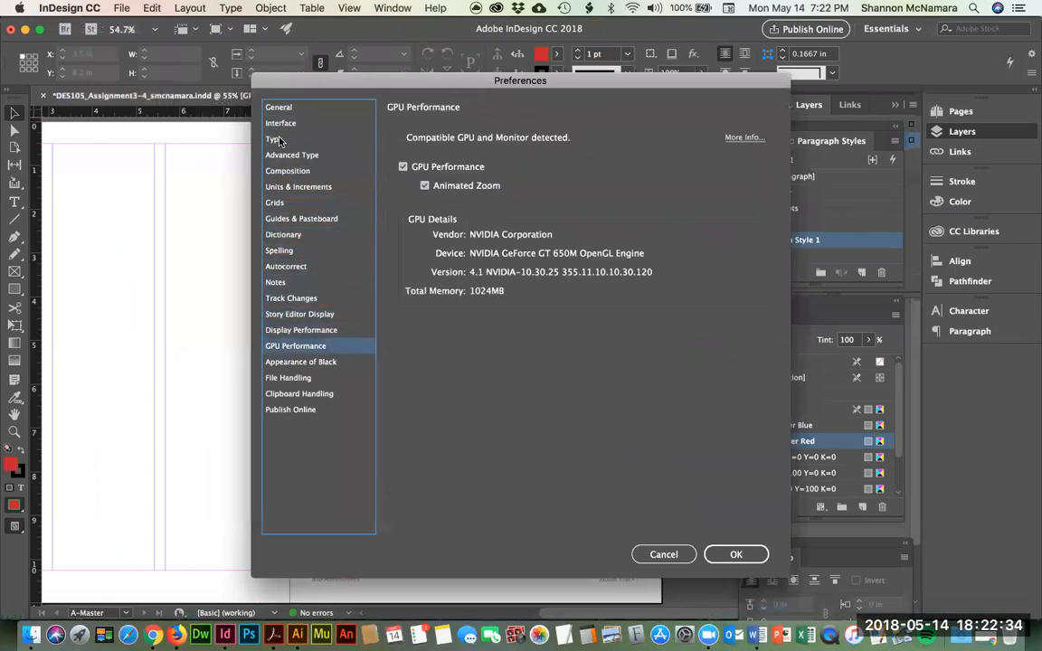
pyautogui.press('Down')
pyautogui.press('Down')
pyautogui.press('Down')
pyautogui.press('Down')
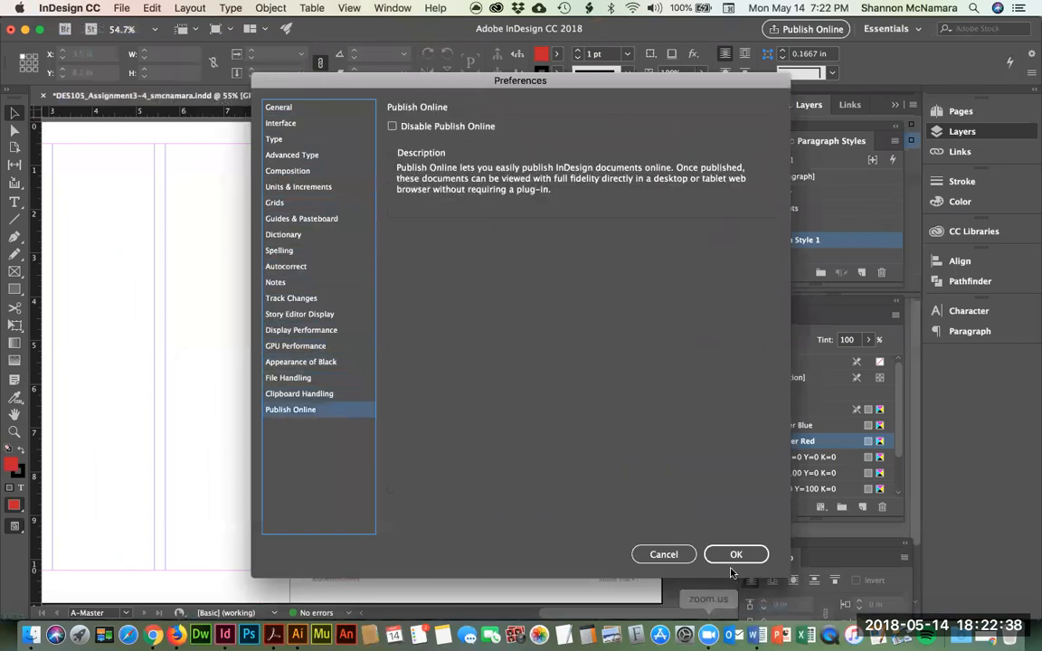
pyautogui.press('Return')
# Step: Look through the application commands, view options and Zoom tool for a scrubby zoom setting
pyautogui.click(121, 8)
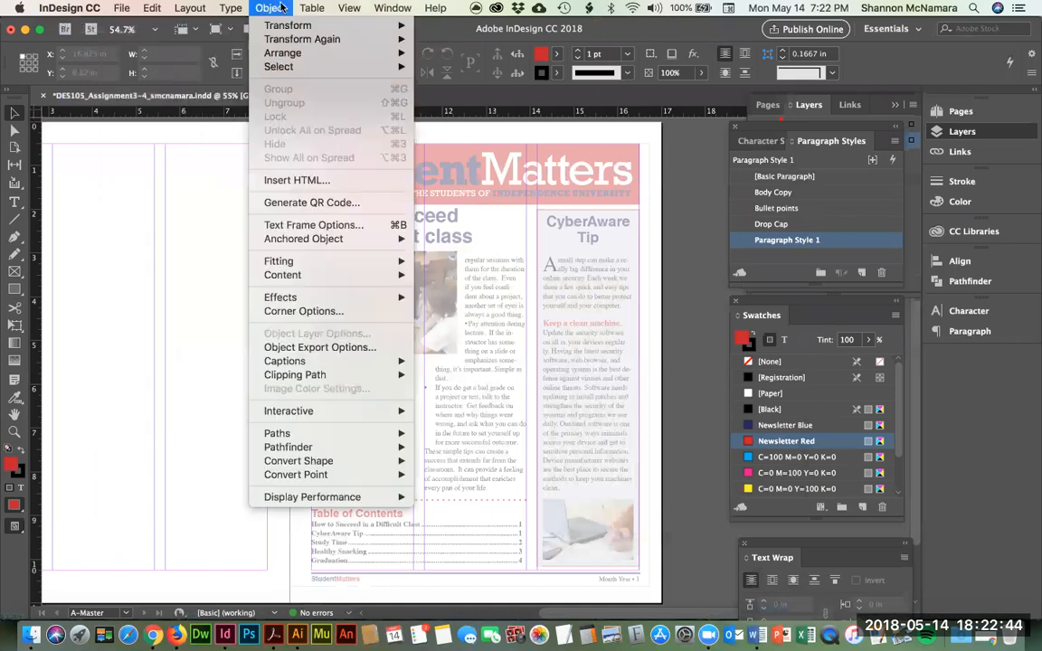
pyautogui.moveTo(351, 8)
pyautogui.moveTo(121, 9)
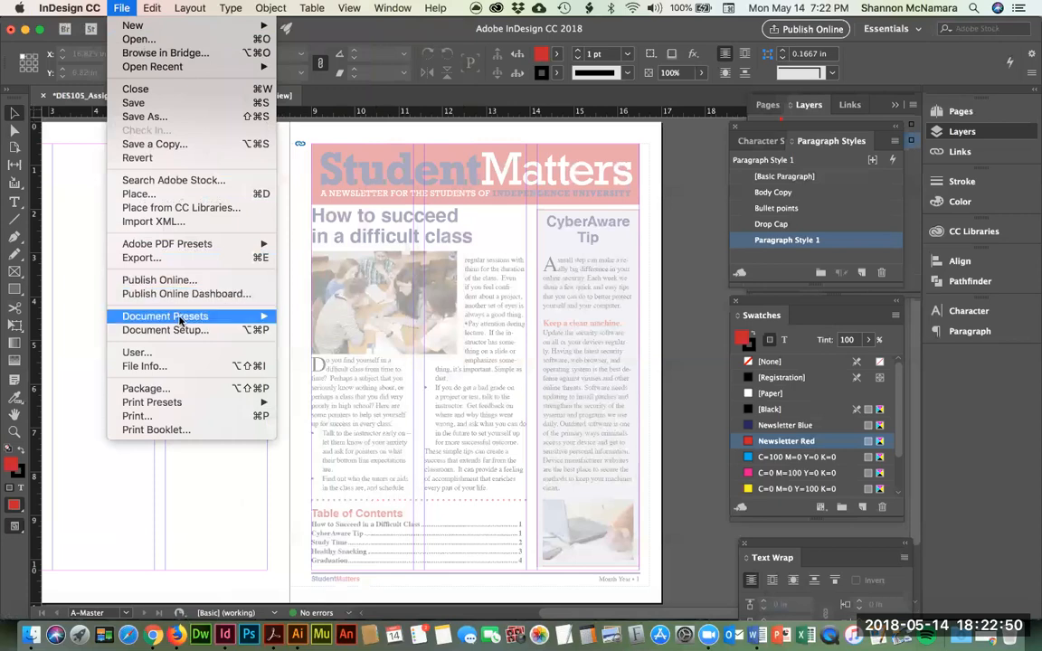
pyautogui.press('Escape')
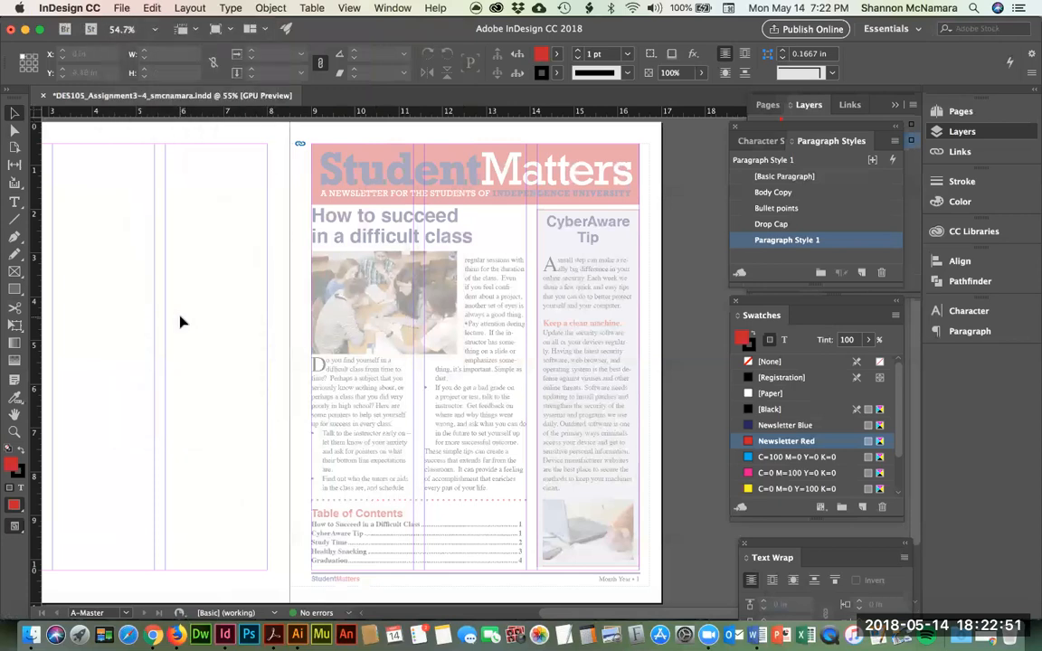
pyautogui.click(121, 9)
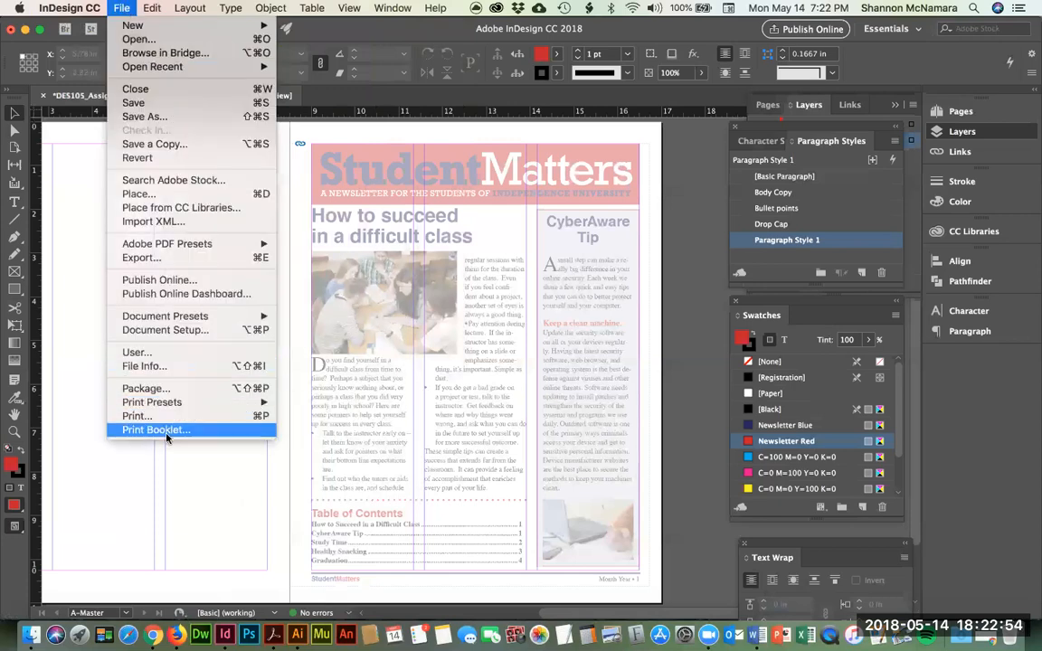
pyautogui.click(15, 390)
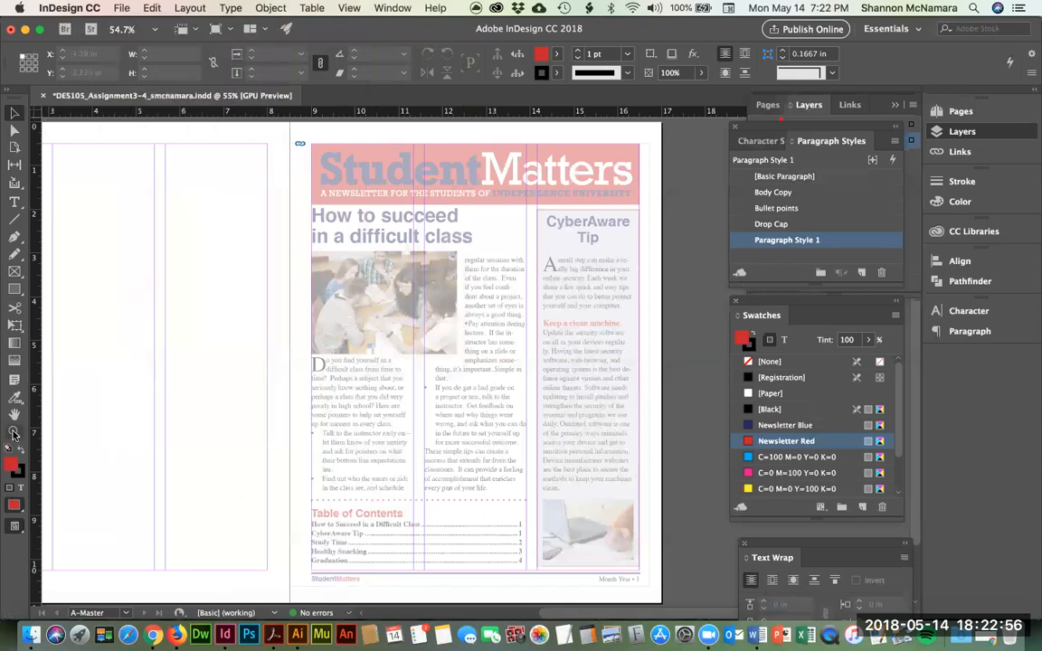
pyautogui.click(122, 7)
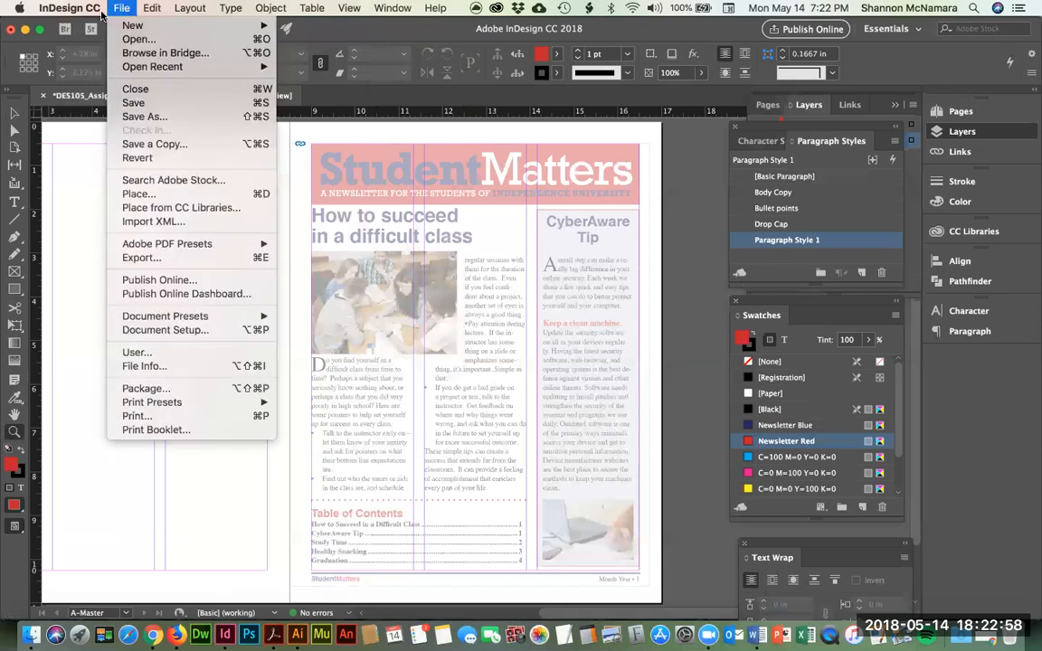
pyautogui.click(337, 29)
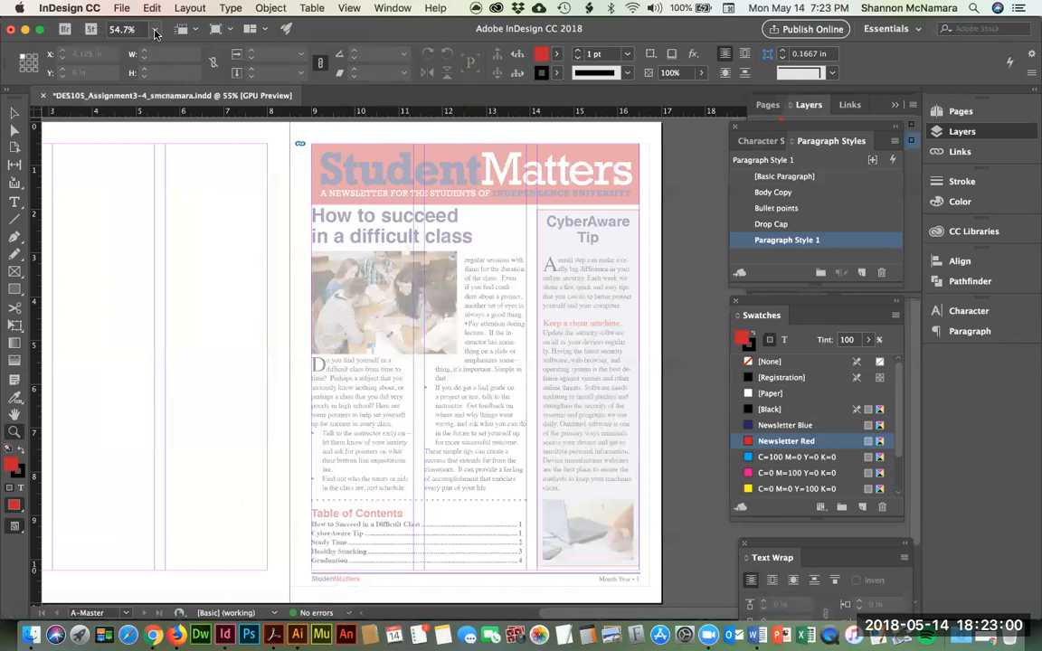
pyautogui.click(154, 31)
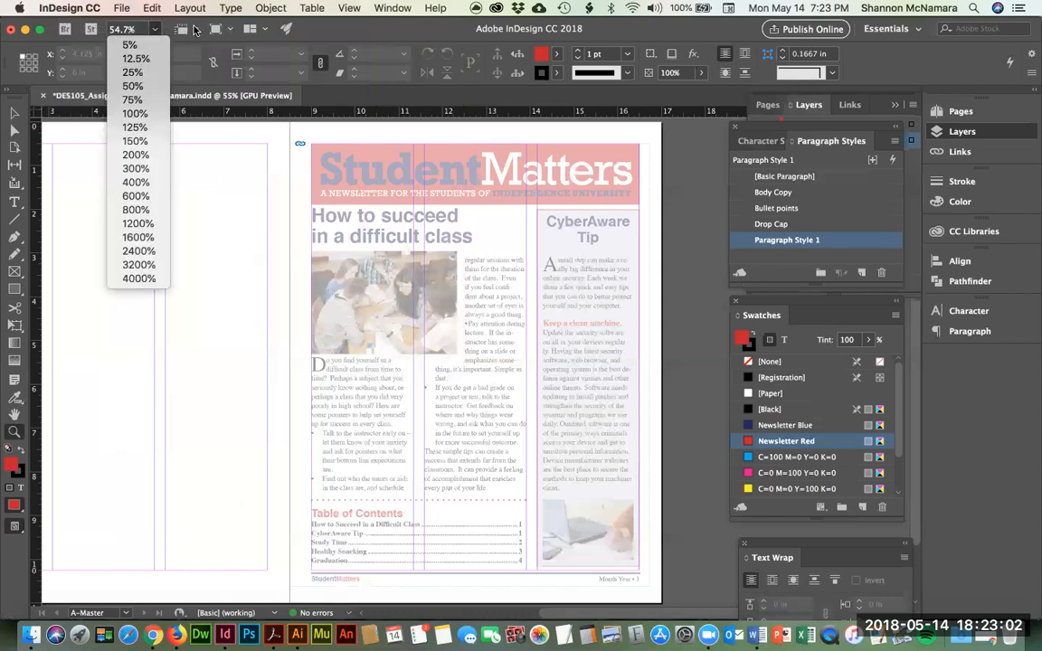
pyautogui.click(195, 30)
pyautogui.click(200, 31)
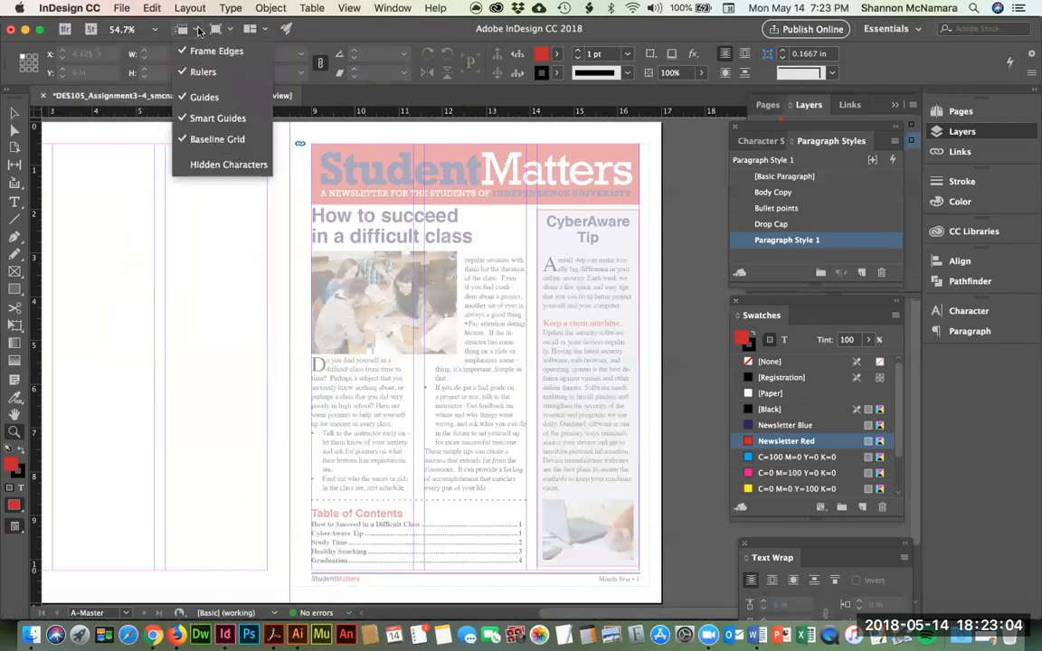
pyautogui.click(231, 32)
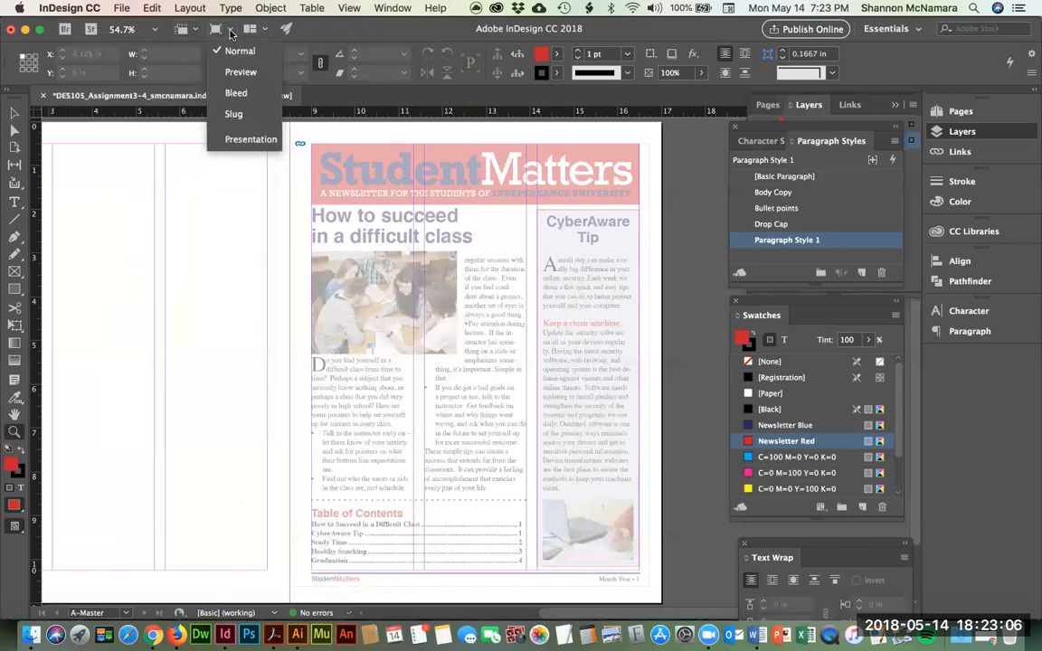
pyautogui.click(267, 33)
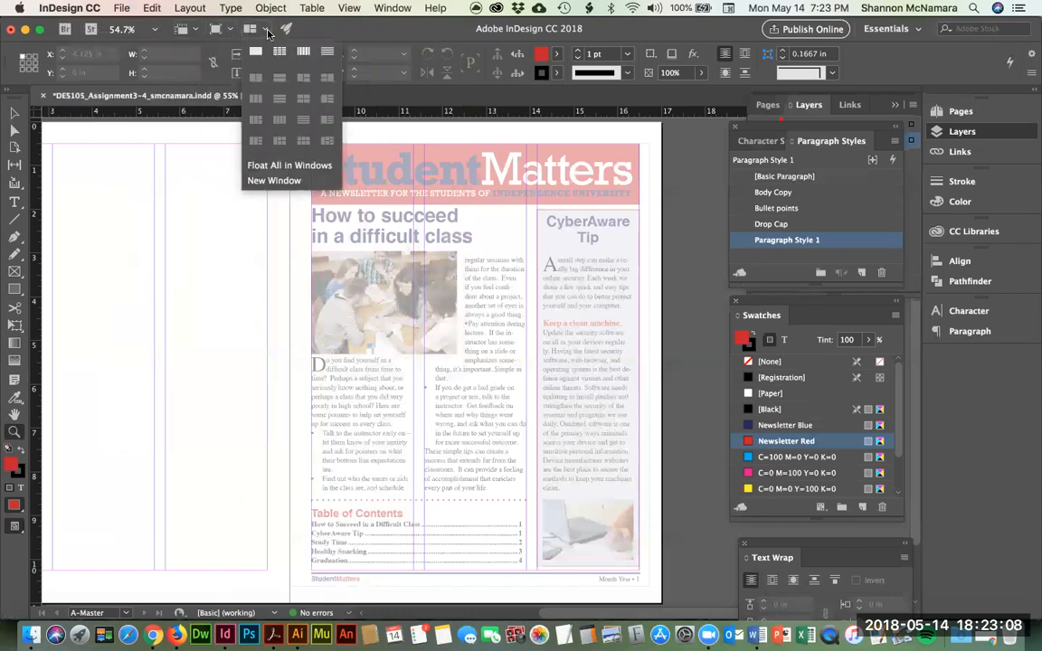
pyautogui.click(350, 36)
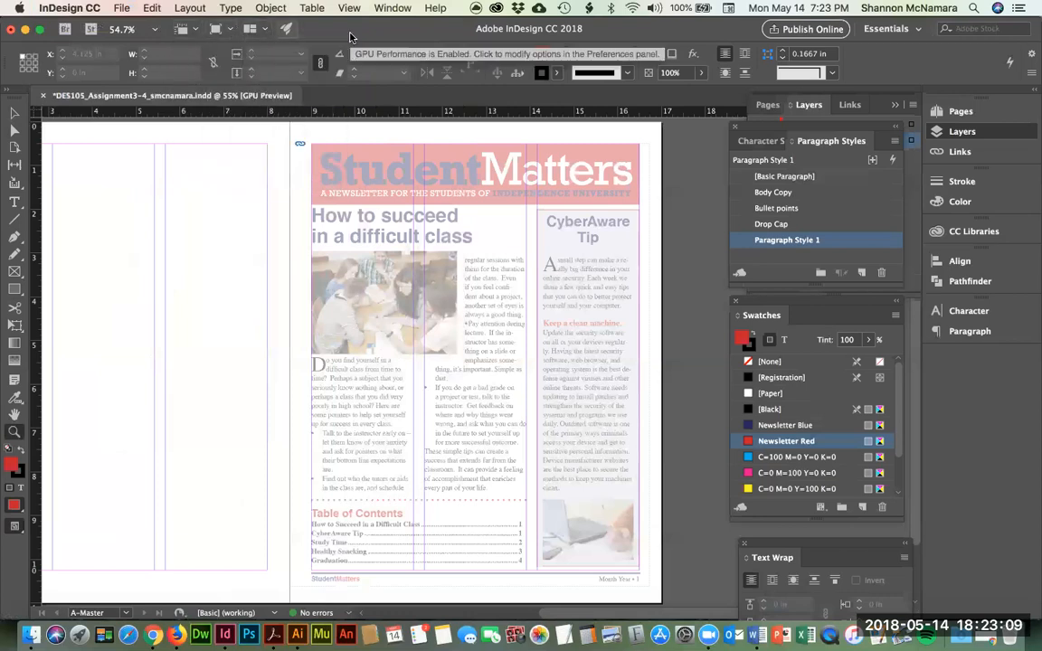
pyautogui.click(14, 432)
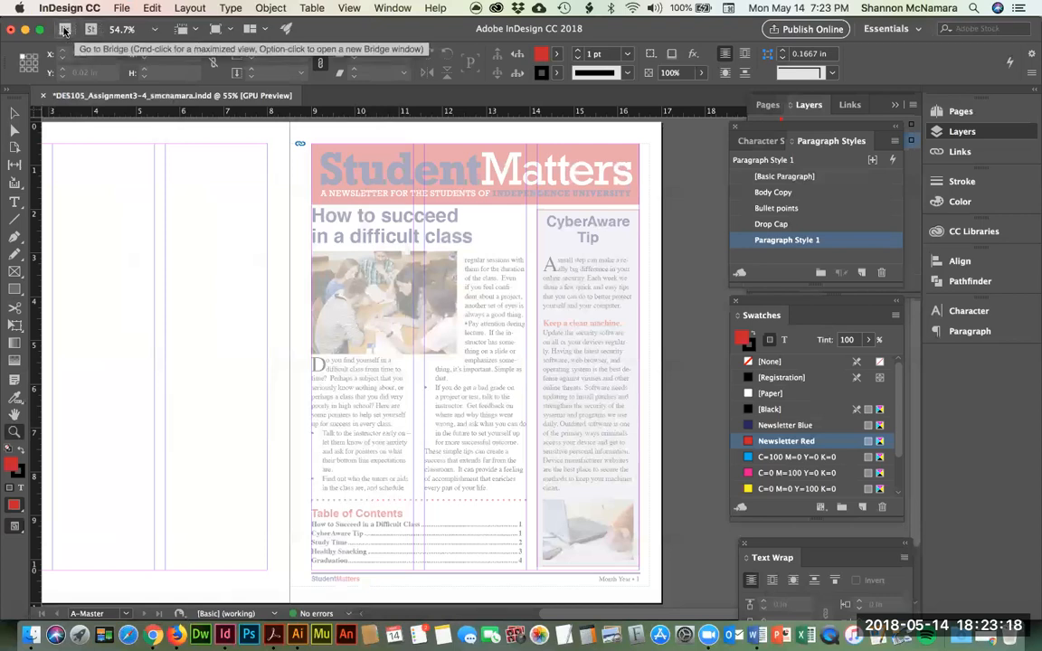
# Step: Search the built-in help for "zoom" and locate the Zoom In command it lists
pyautogui.click(379, 7)
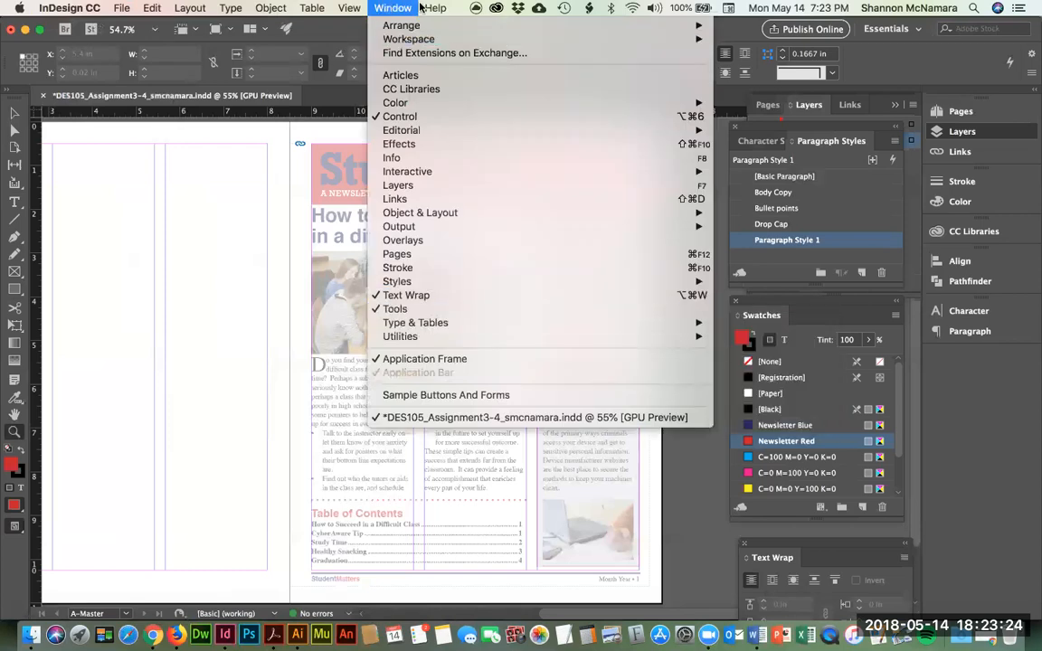
pyautogui.moveTo(429, 8)
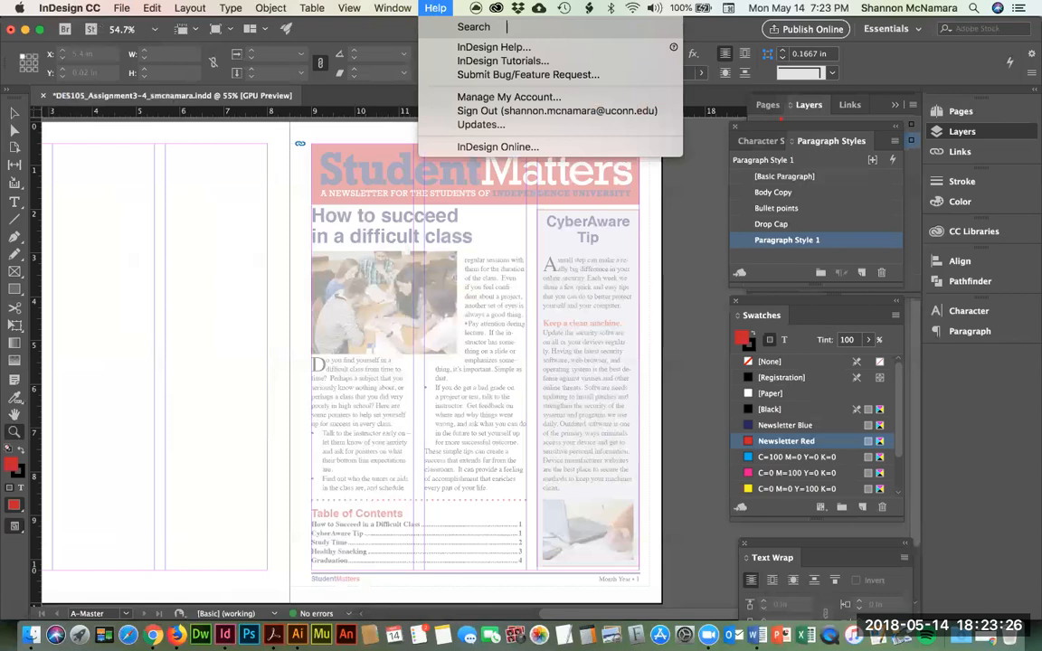
pyautogui.write('zoom')
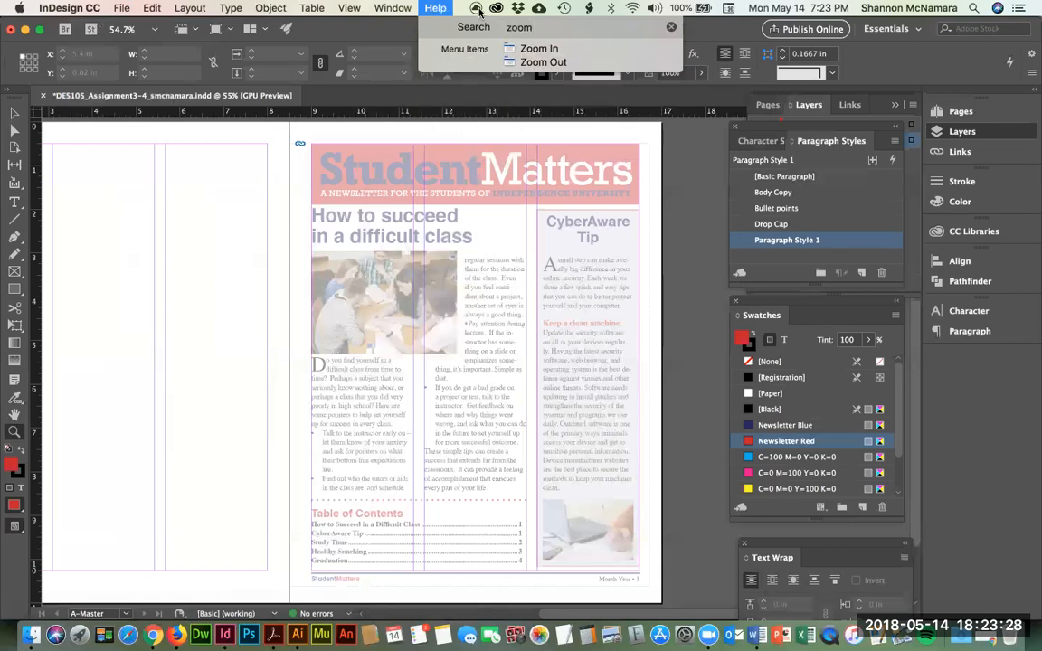
pyautogui.moveTo(484, 62)
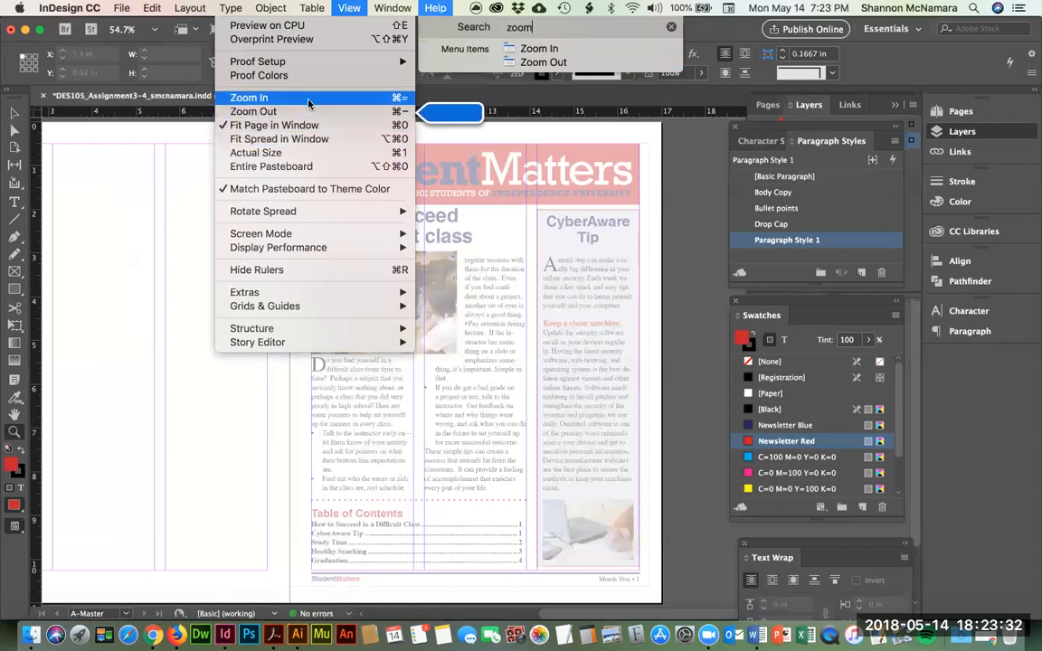
# Step: Turn off Animated Zoom in the GPU Performance preferences and apply the change
pyautogui.moveTo(69, 7)
pyautogui.moveTo(109, 39)
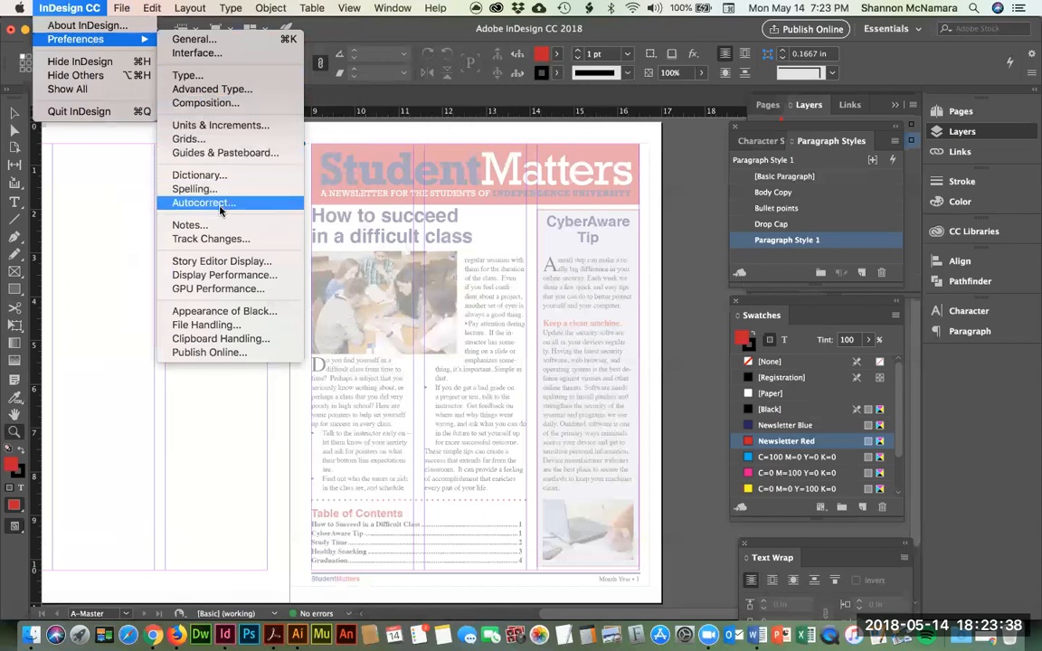
pyautogui.click(229, 289)
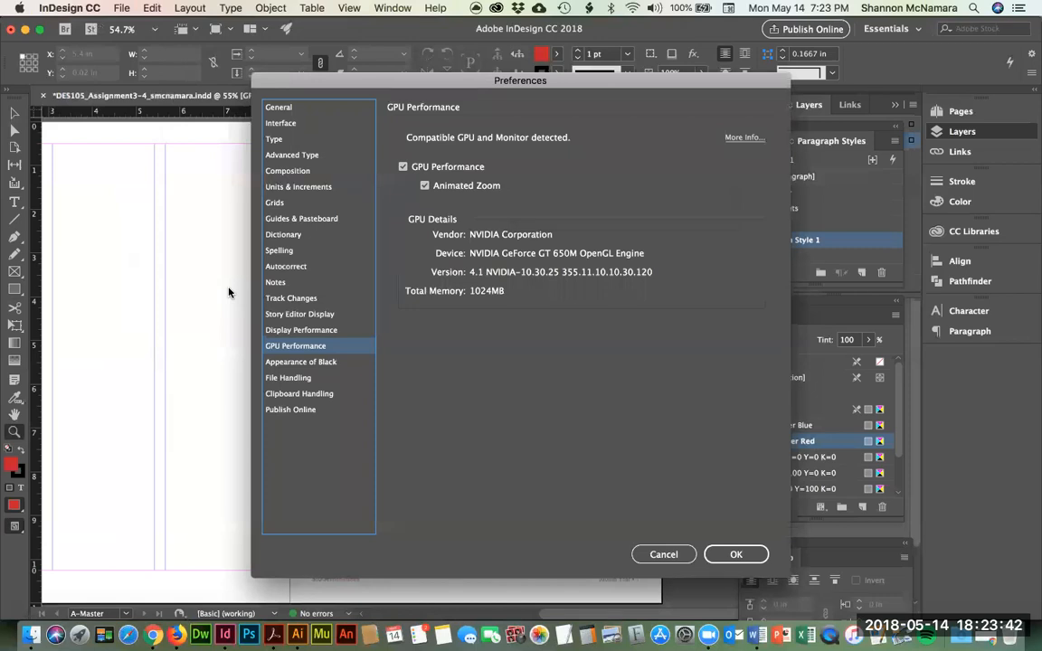
pyautogui.click(422, 187)
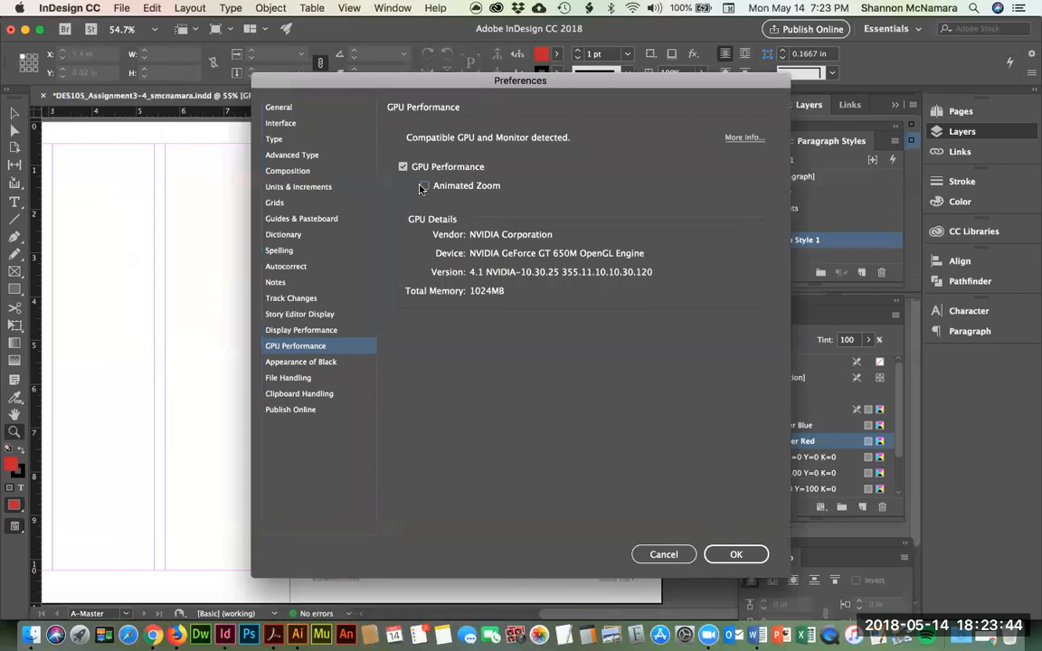
pyautogui.click(735, 555)
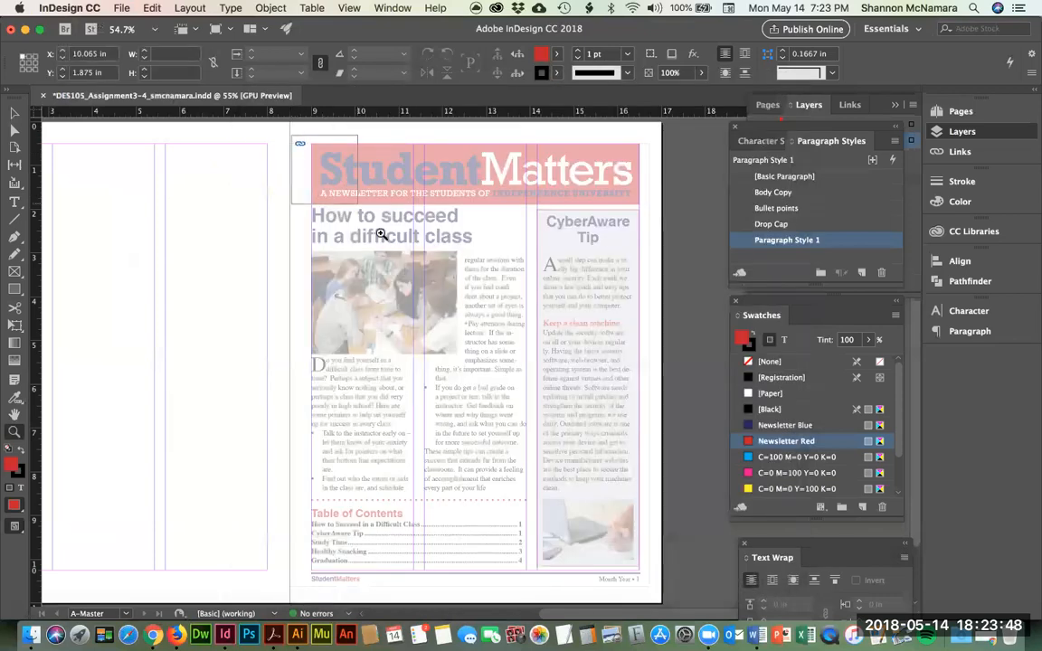
# Step: Test marquee zooming on the newsletter masthead, and return to the full-page view with the Selection tool active
pyautogui.moveTo(381, 235); pyautogui.dragTo(422, 268)
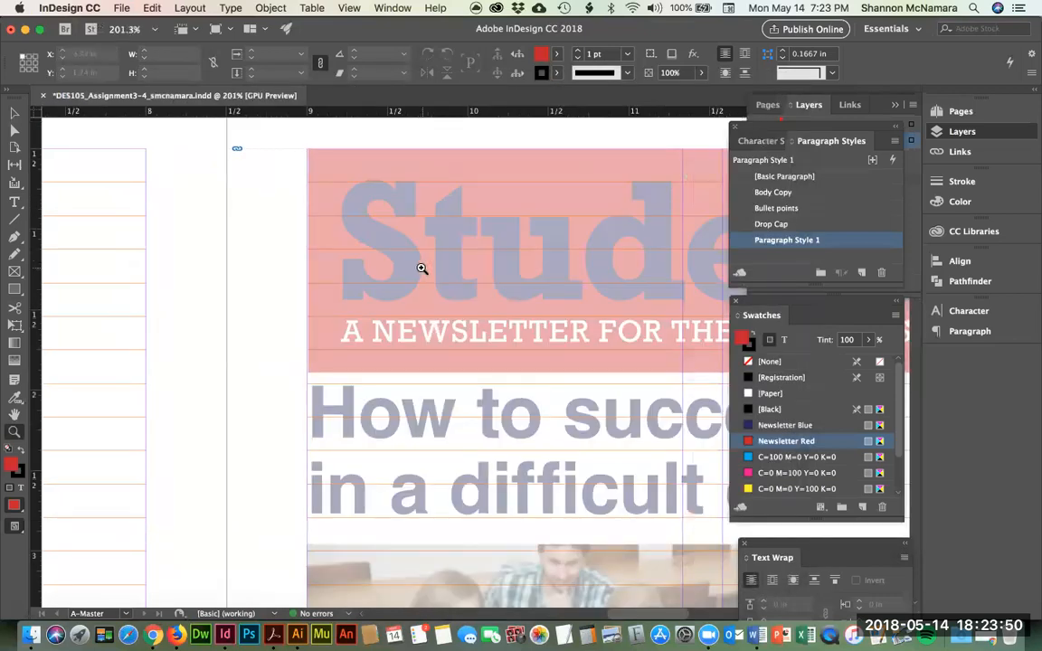
pyautogui.press('super+0')
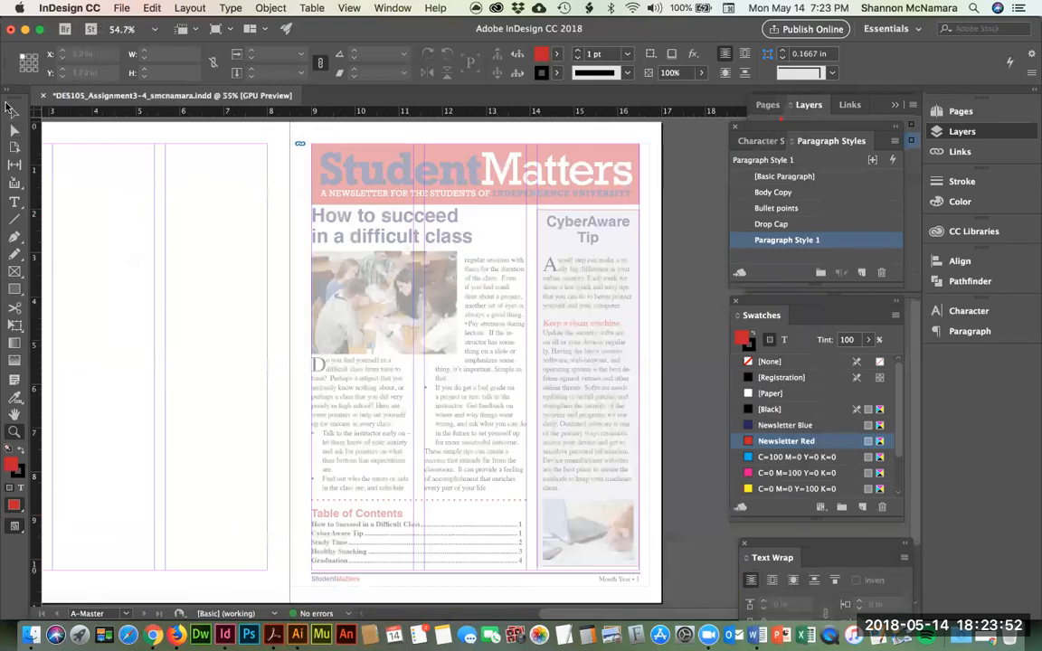
pyautogui.press('v')
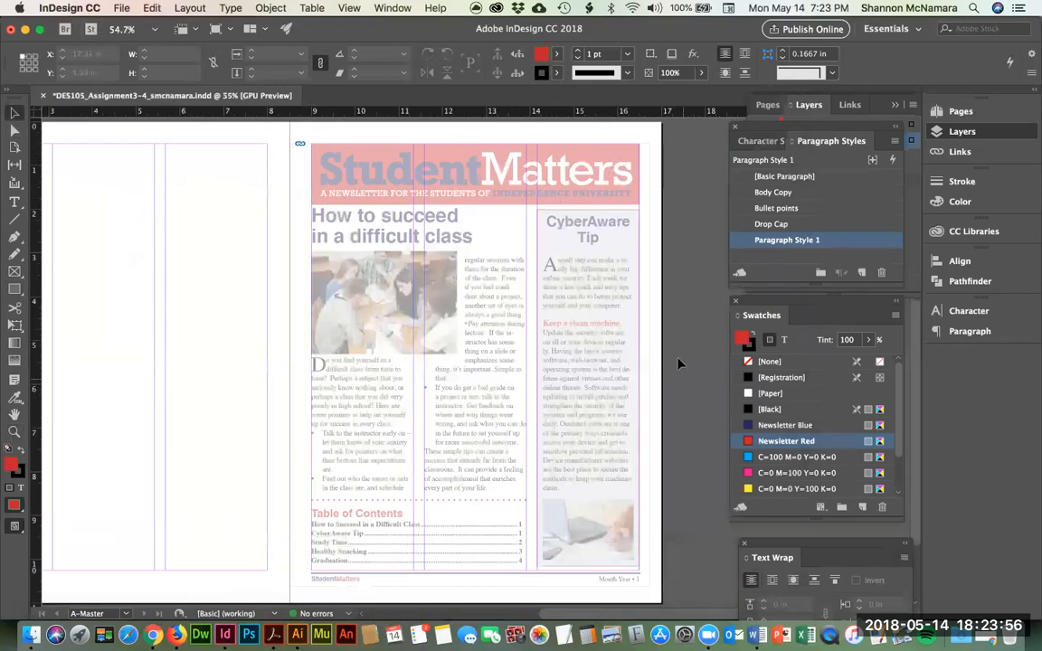
# Step: Set up the Line tool with no fill and a Newsletter Blue stroke for tracing the mockup's footer rule
pyautogui.press('z')
pyautogui.moveTo(288, 561); pyautogui.dragTo(664, 609)
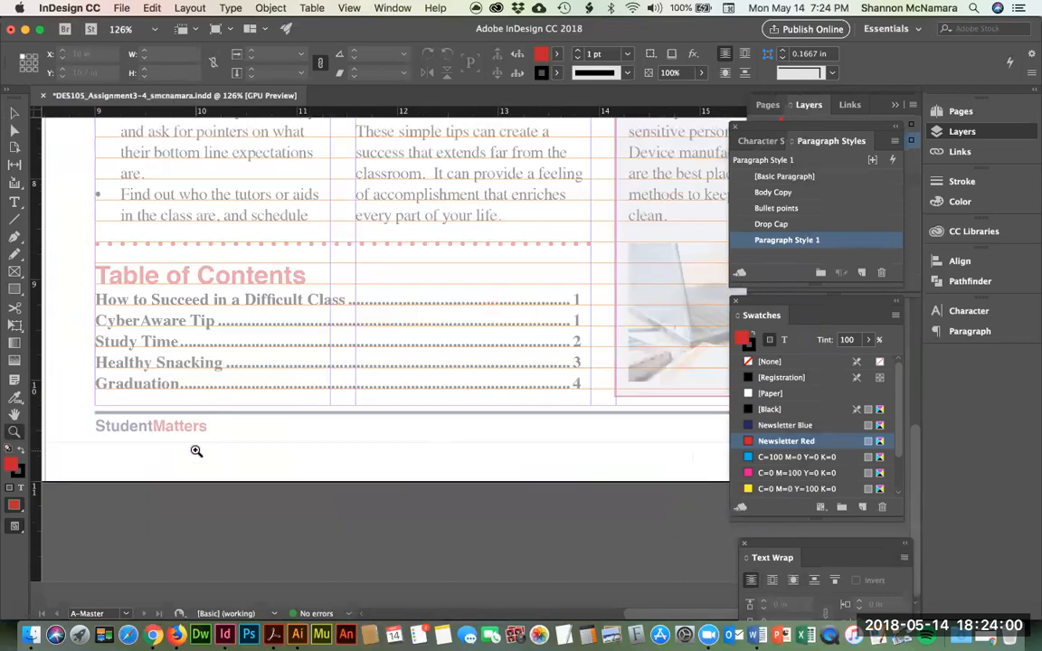
pyautogui.moveTo(505, 427); pyautogui.dragTo(306, 390)
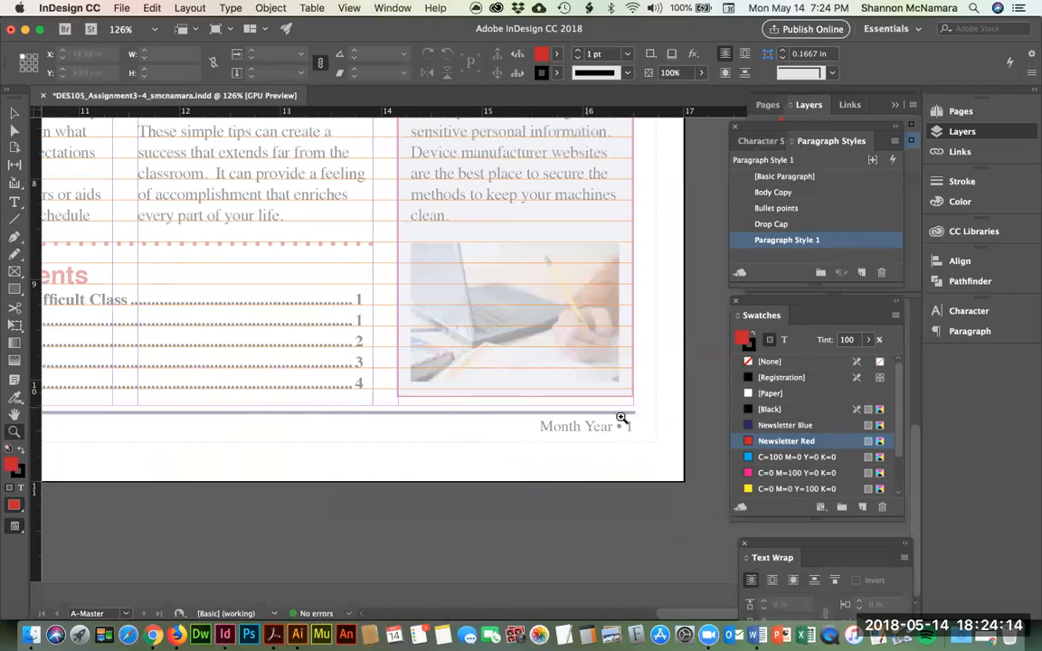
pyautogui.click(16, 223)
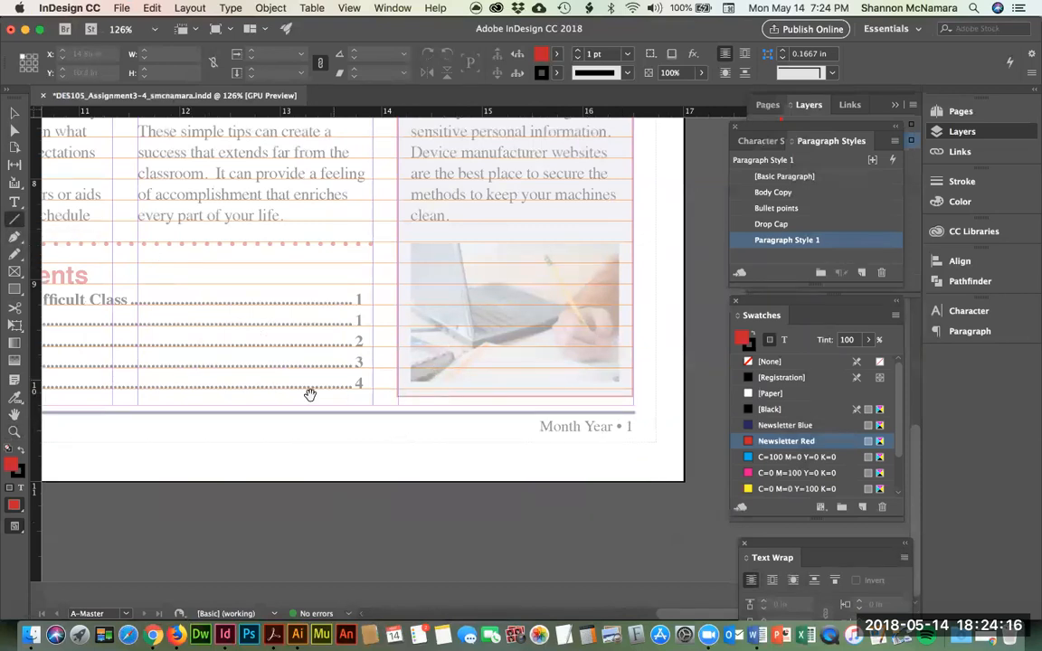
pyautogui.hscroll(-10, 465, 326)
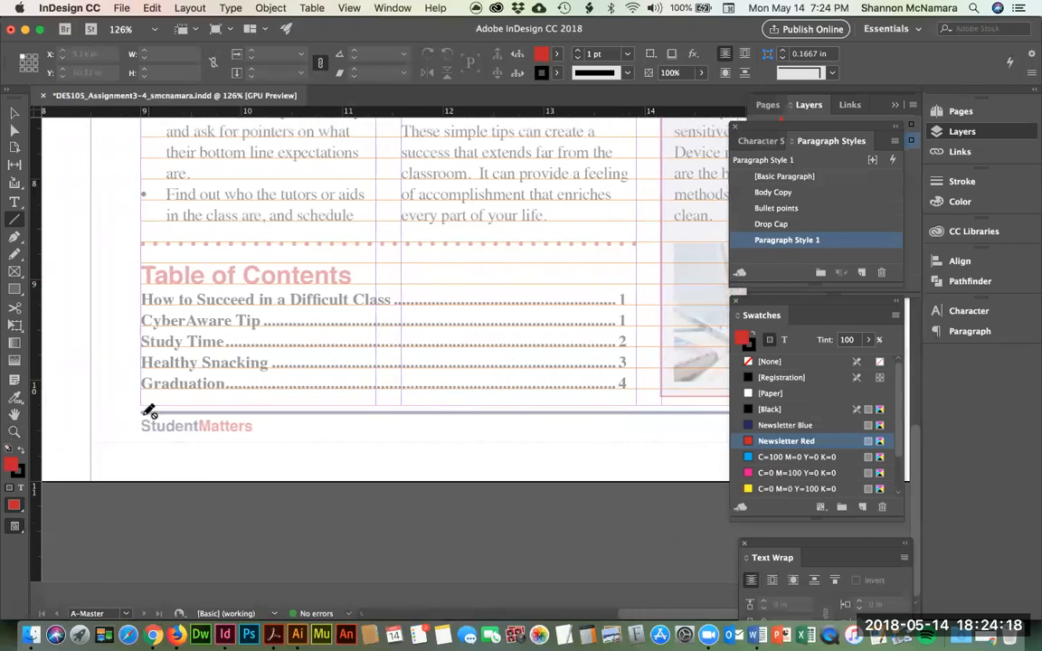
pyautogui.click(809, 107)
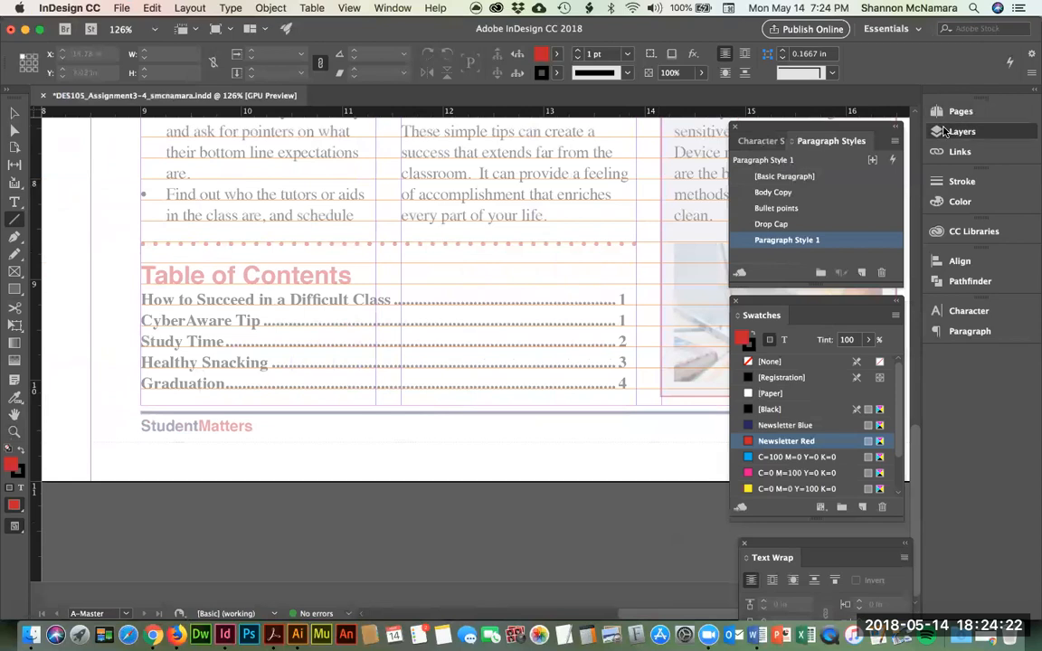
pyautogui.click(943, 131)
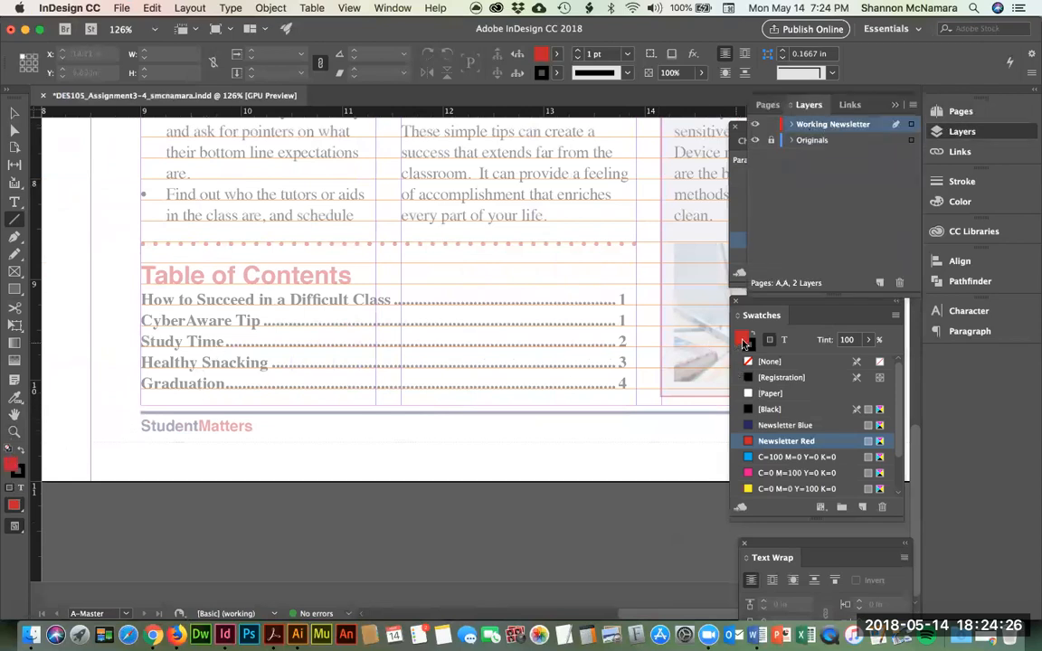
pyautogui.click(769, 361)
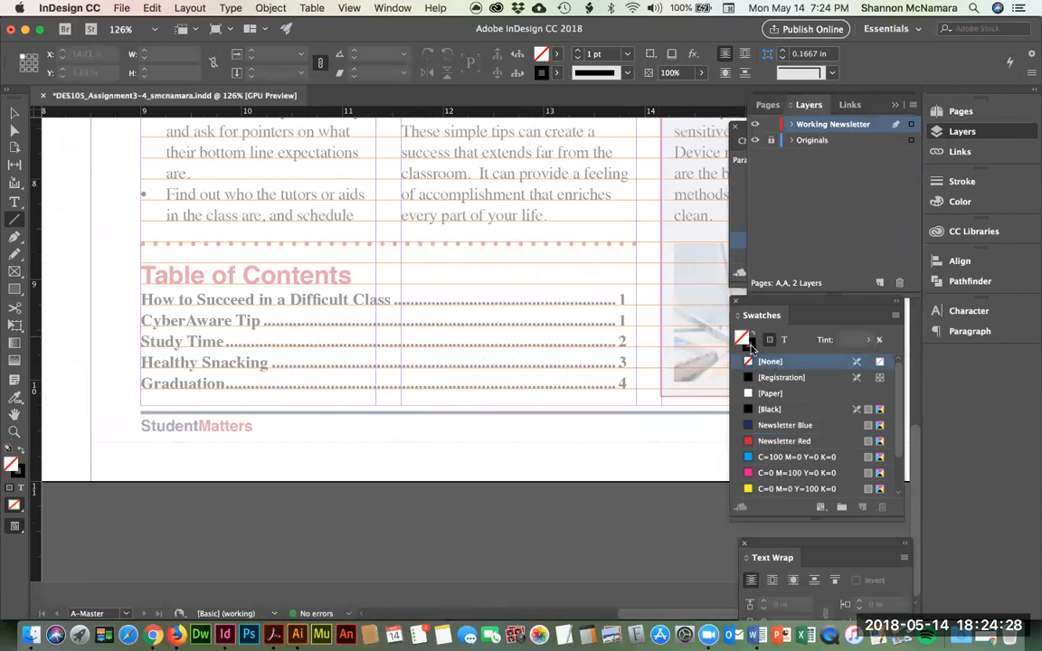
pyautogui.click(753, 348)
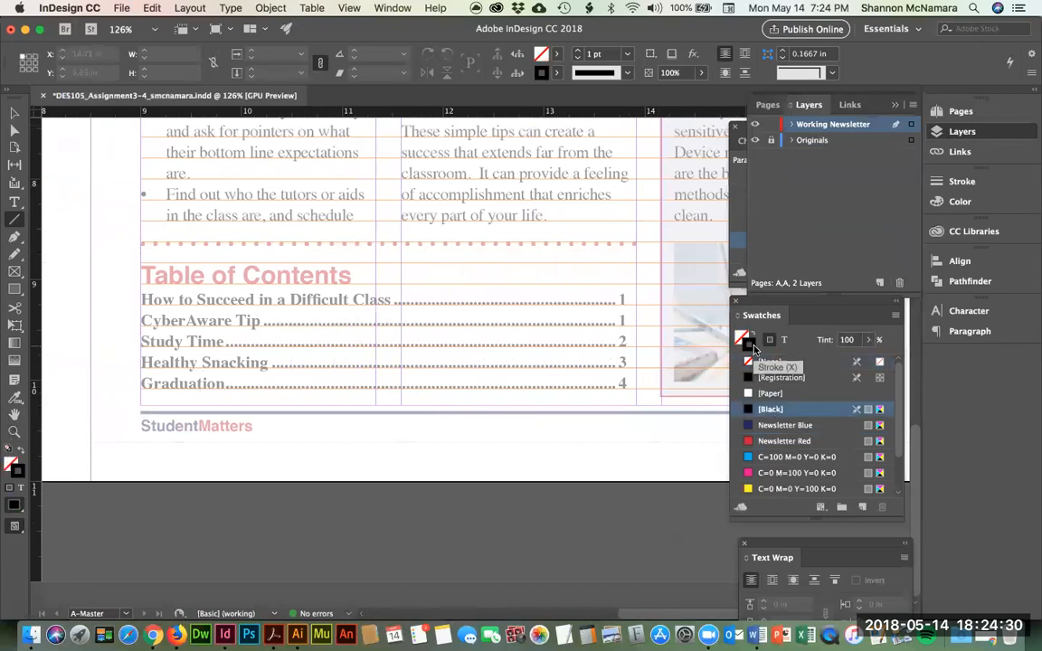
pyautogui.click(774, 428)
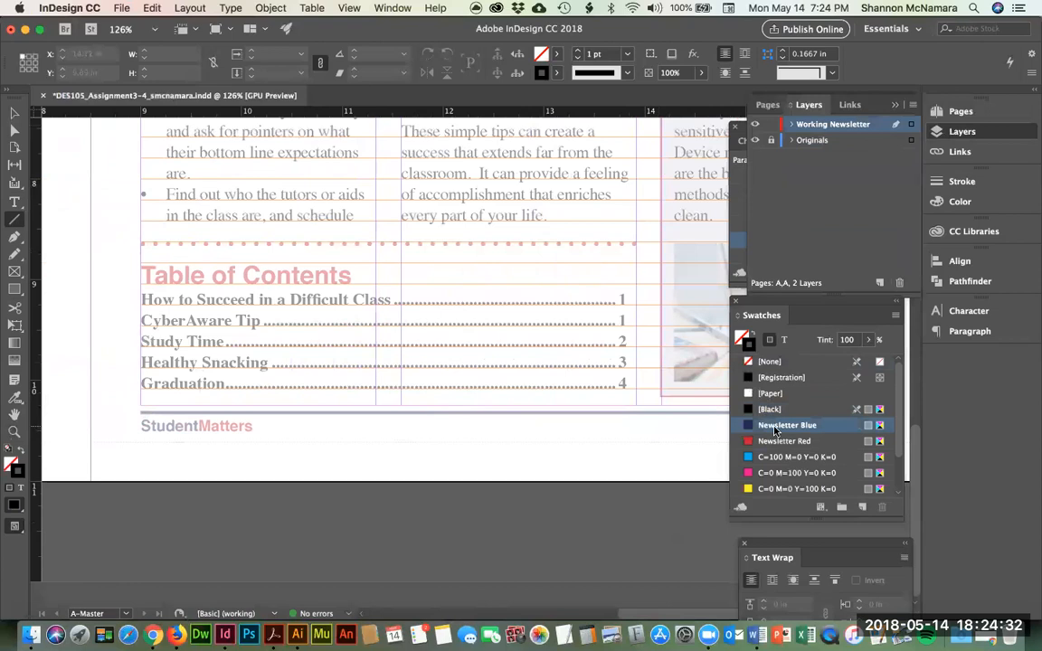
# Step: Draw a horizontal line about 7.52 in long over the mockup's footer rule, spanning the page margins on the Working Newsletter layer
pyautogui.press('space')
pyautogui.moveTo(508, 412); pyautogui.dragTo(202, 356)
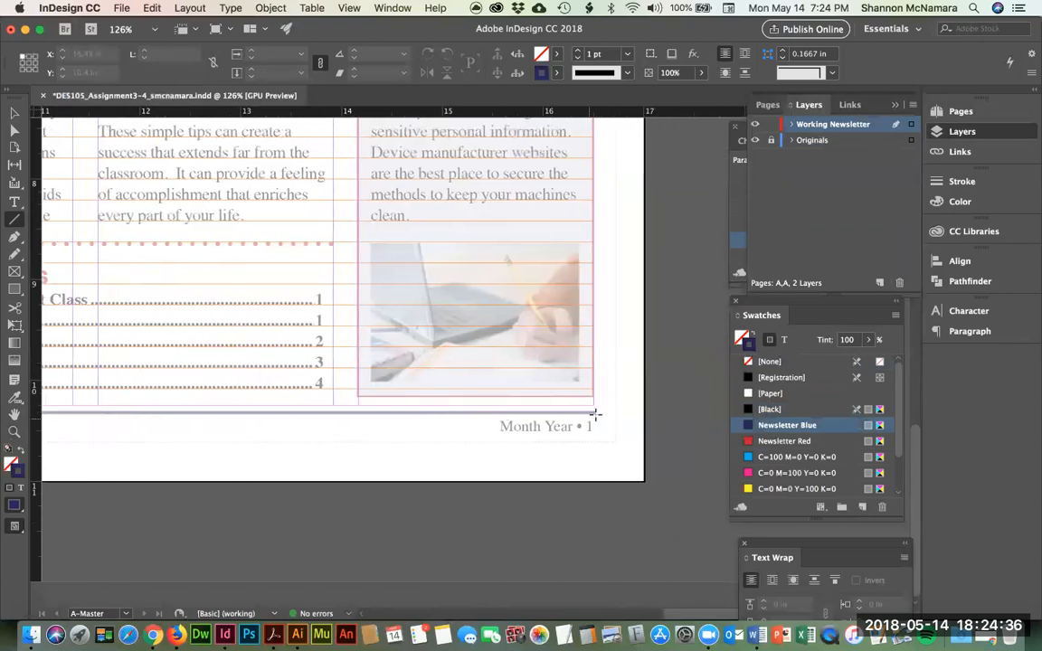
pyautogui.moveTo(596, 412)
pyautogui.mouseDown()
pyautogui.moveTo(34, 405)
pyautogui.moveTo(165, 416)
pyautogui.moveTo(63, 414)
pyautogui.mouseUp()
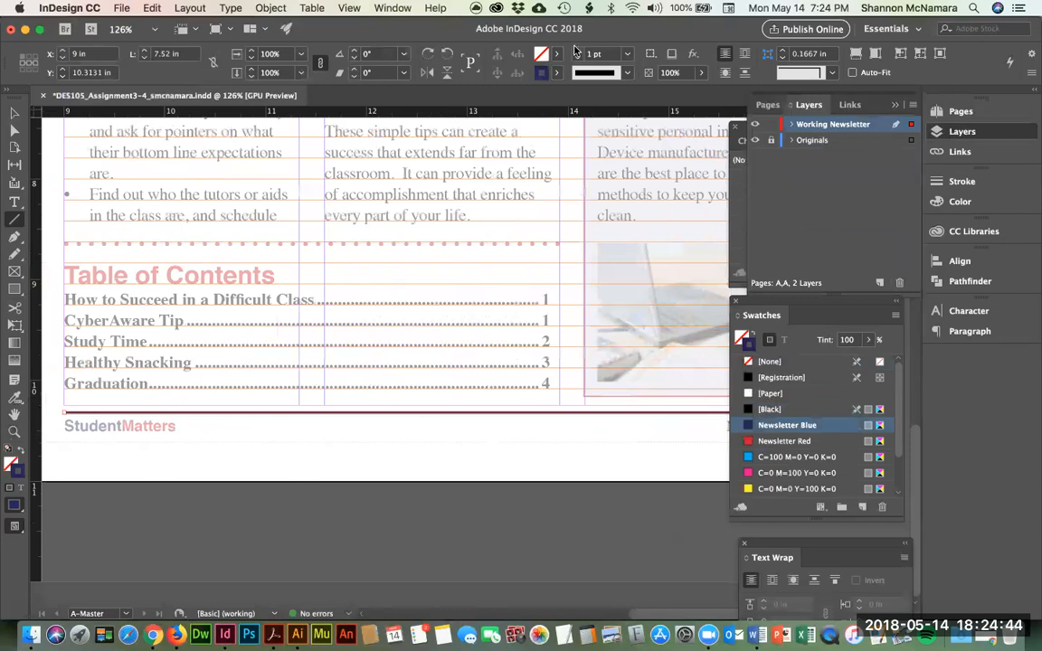
# Step: Set the footer rule's stroke weight to 2 pt and deselect the line
pyautogui.click(577, 50)
pyautogui.click(14, 113)
pyautogui.click(88, 458)
# Step: Place a vertical ruler guide on the page's left margin at 9 in and snap the footer rule's left end to it
pyautogui.press('z')
pyautogui.moveTo(57, 390); pyautogui.dragTo(91, 447)
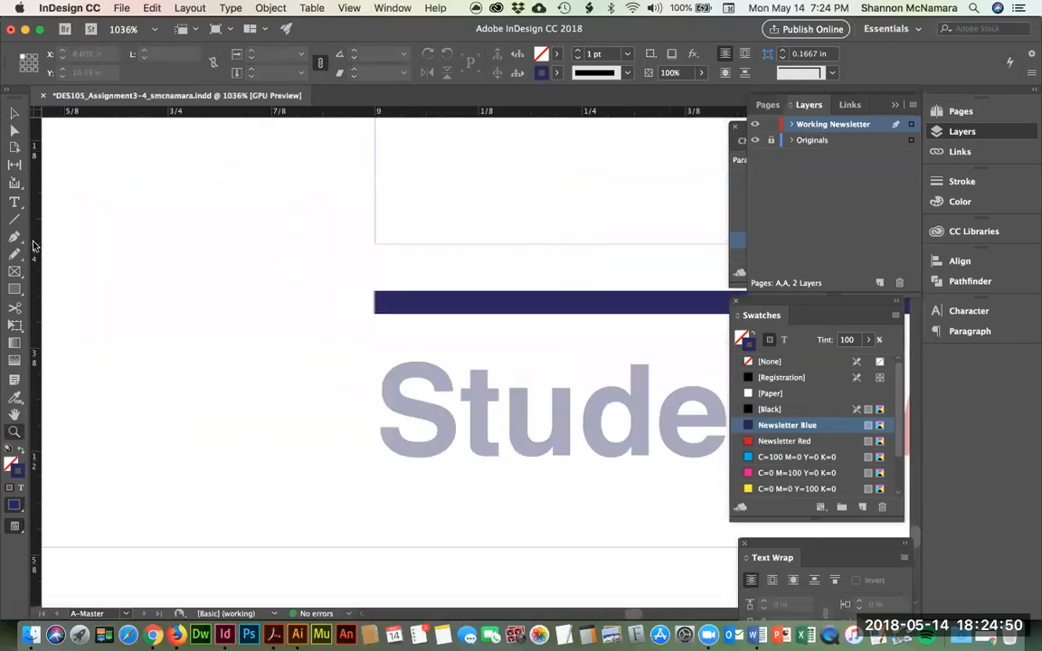
pyautogui.moveTo(33, 252); pyautogui.dragTo(374, 266)
pyautogui.press('v')
pyautogui.click(389, 310)
pyautogui.moveTo(375, 303); pyautogui.dragTo(374, 302)
pyautogui.click(507, 493)
pyautogui.moveTo(534, 438); pyautogui.dragTo(122, 345)
pyautogui.press('super+0')
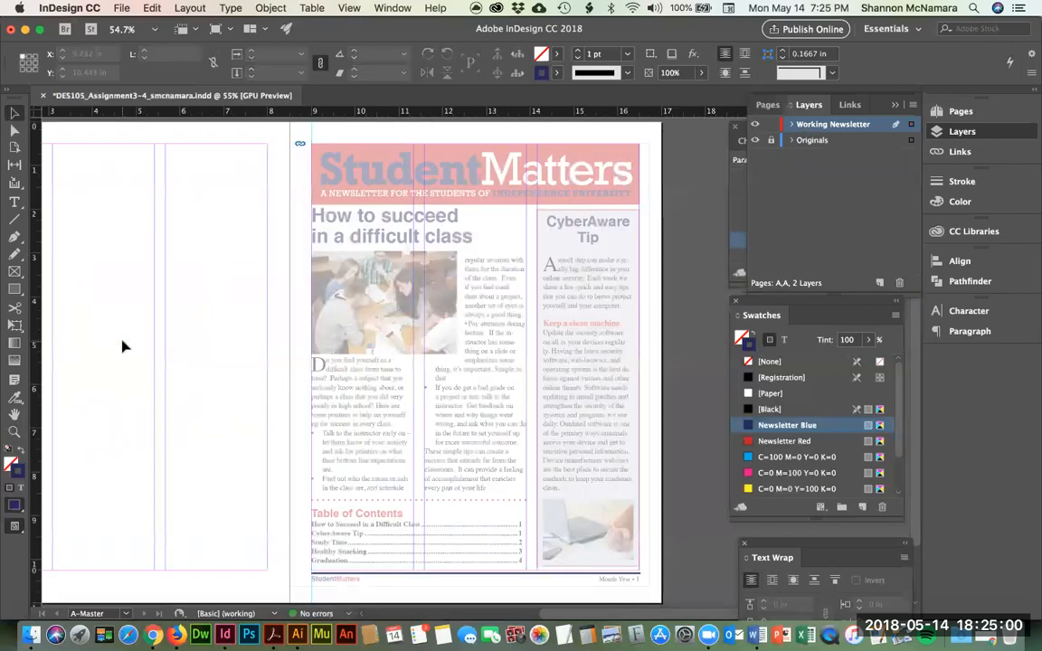
# Step: Place a vertical ruler guide on the right margin at 16.5 in and snap the footer rule's right end to it
pyautogui.moveTo(621, 564); pyautogui.dragTo(639, 577)
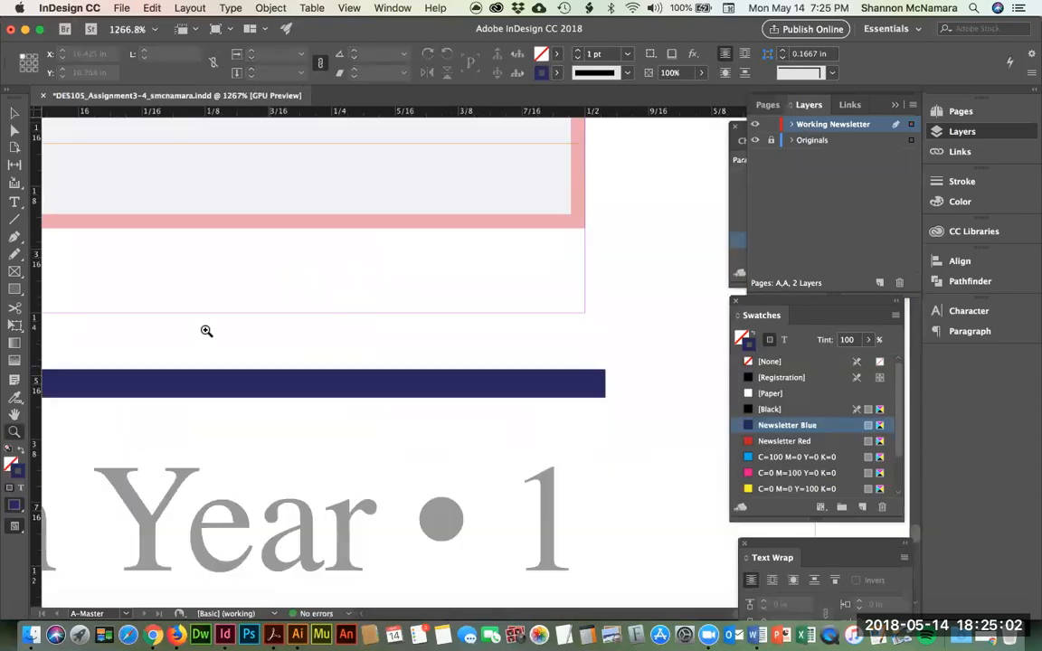
pyautogui.moveTo(48, 262); pyautogui.dragTo(585, 294)
pyautogui.press('v')
pyautogui.click(488, 387)
pyautogui.moveTo(606, 384); pyautogui.dragTo(586, 384)
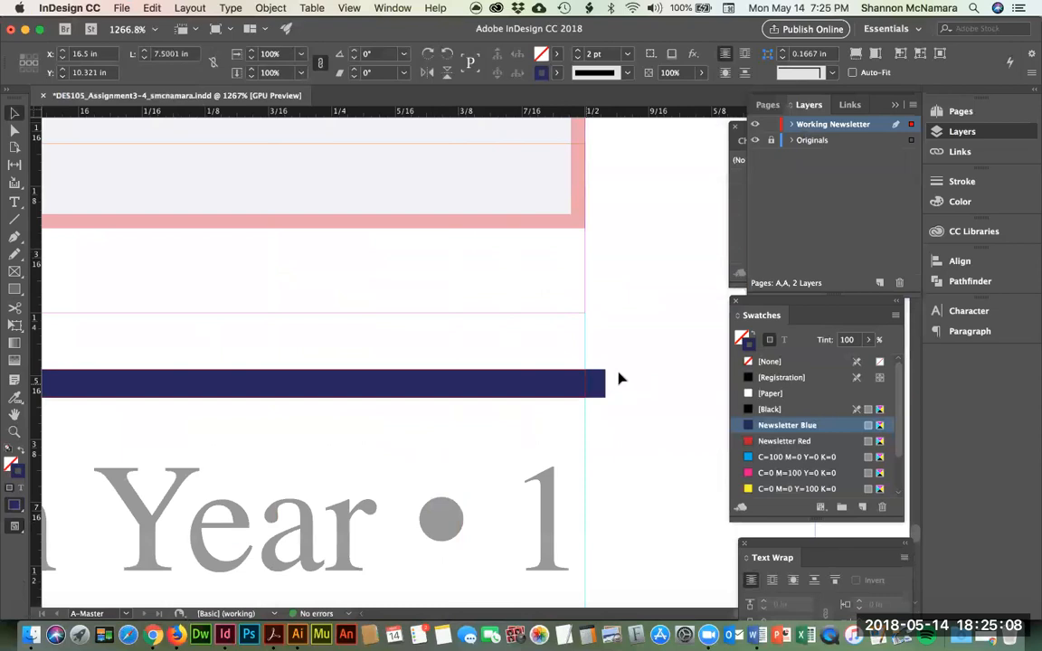
pyautogui.click(621, 374)
pyautogui.press('super+0')
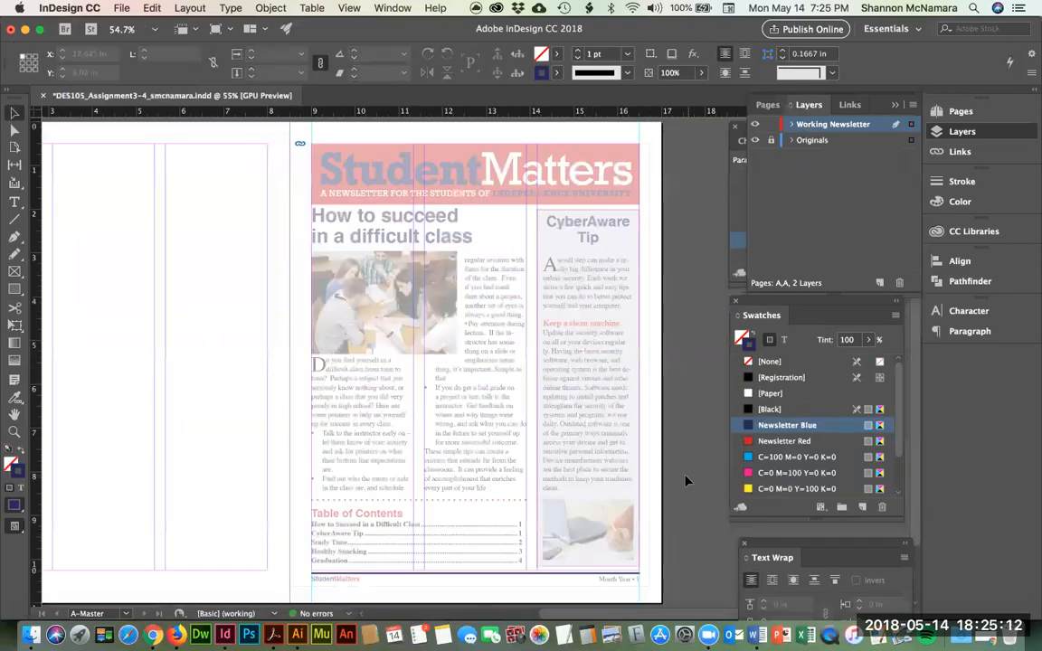
# Step: Draw a text frame about 1.38 × 0.43 in over the mockup's StudentMatters footer text and set its type size to 12 pt
pyautogui.press('z')
pyautogui.moveTo(294, 561); pyautogui.dragTo(398, 595)
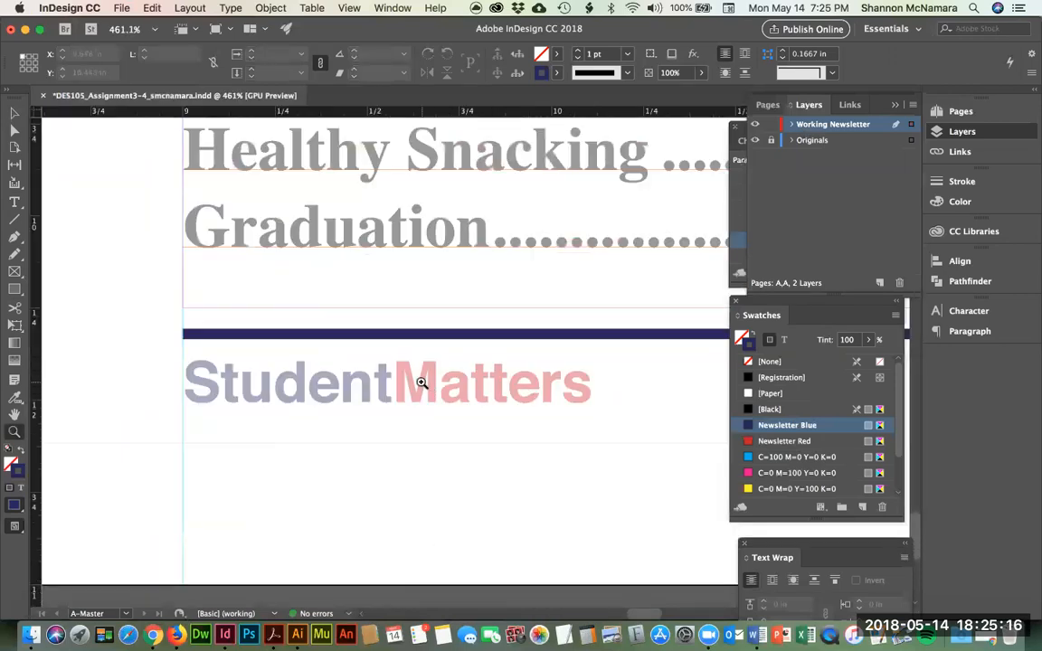
pyautogui.press('t')
pyautogui.moveTo(181, 346); pyautogui.dragTo(688, 499)
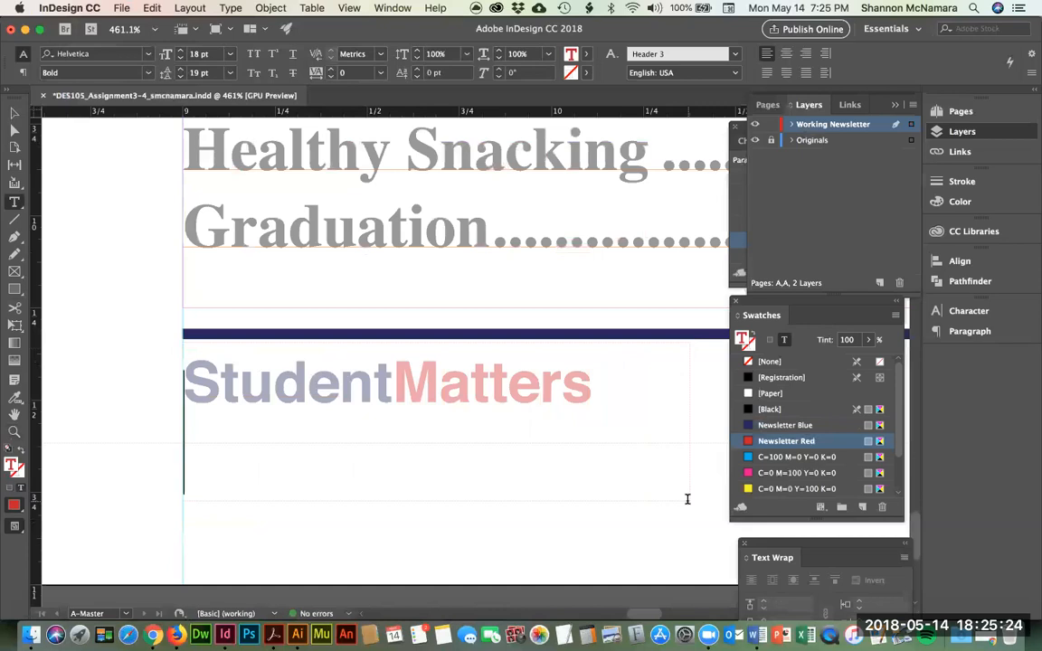
pyautogui.click(235, 337)
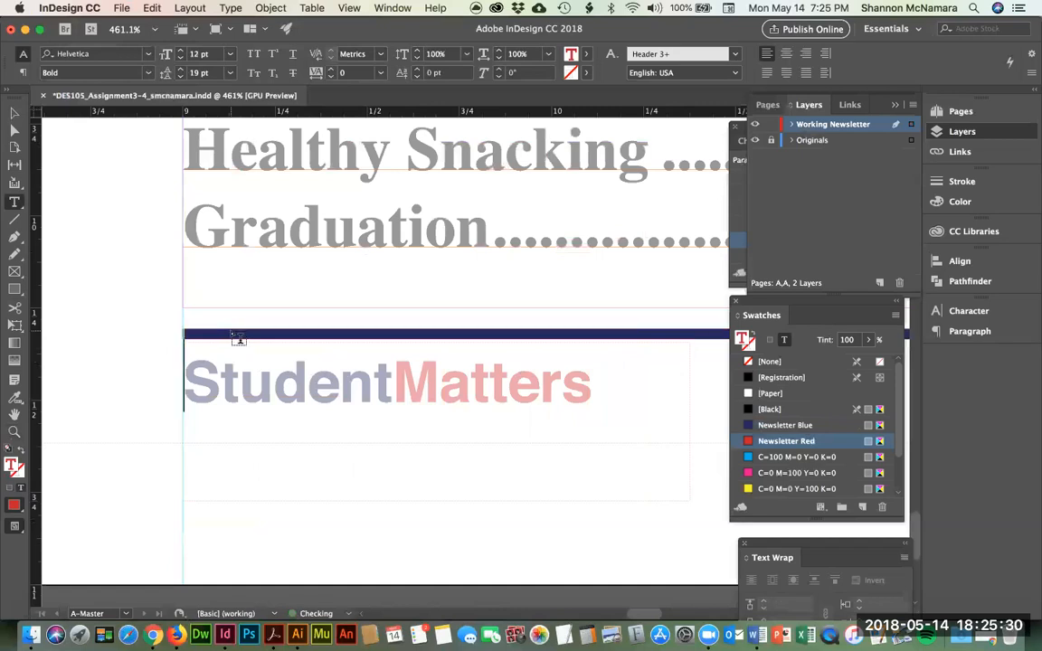
pyautogui.click(13, 112)
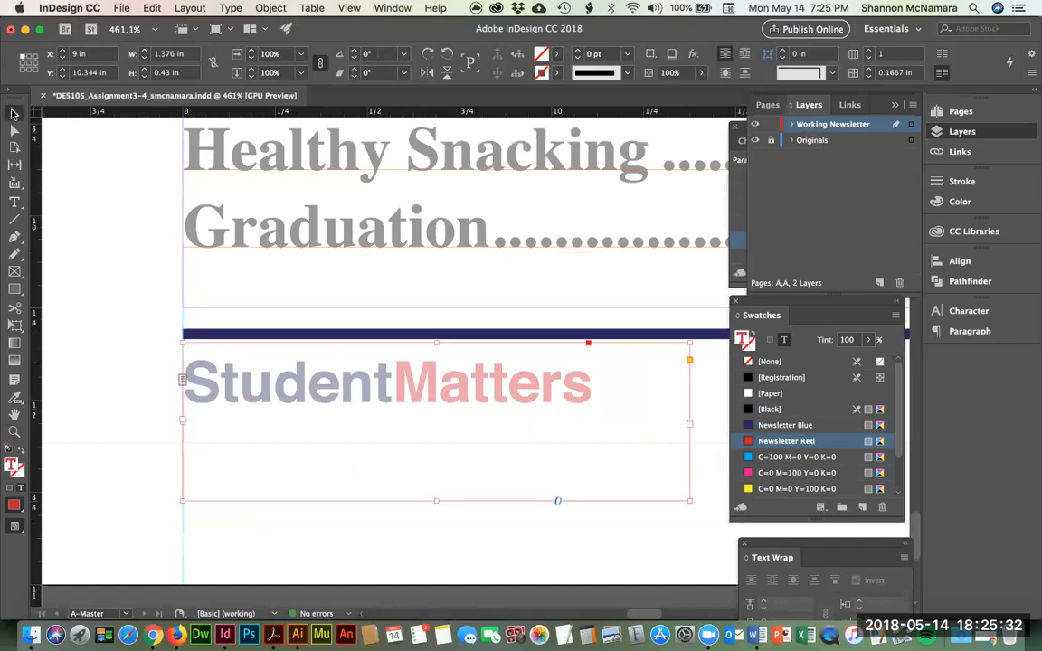
pyautogui.press('j')
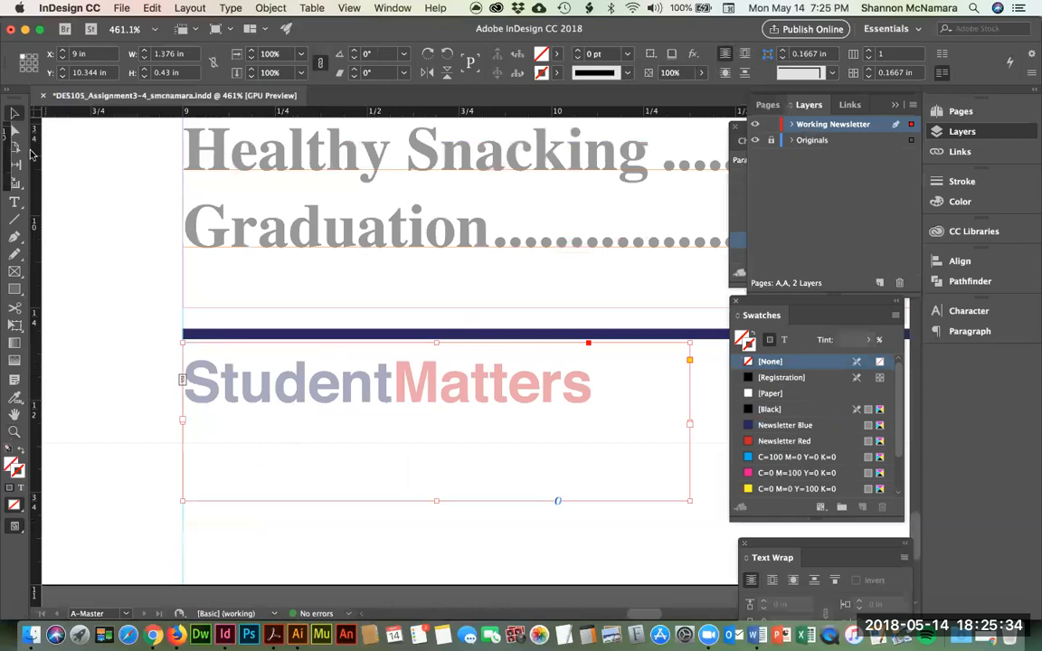
# Step: Enter "StudentMatters" in the new footer text frame and select the whole word
pyautogui.click(14, 201)
pyautogui.click(210, 379)
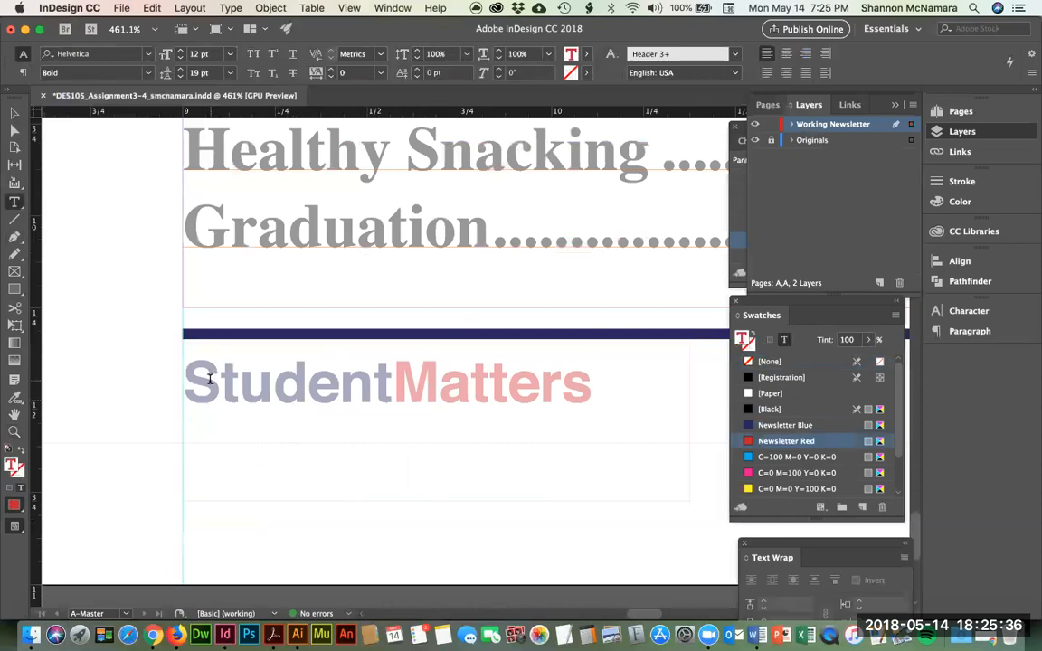
pyautogui.moveTo(210, 380); pyautogui.dragTo(630, 379)
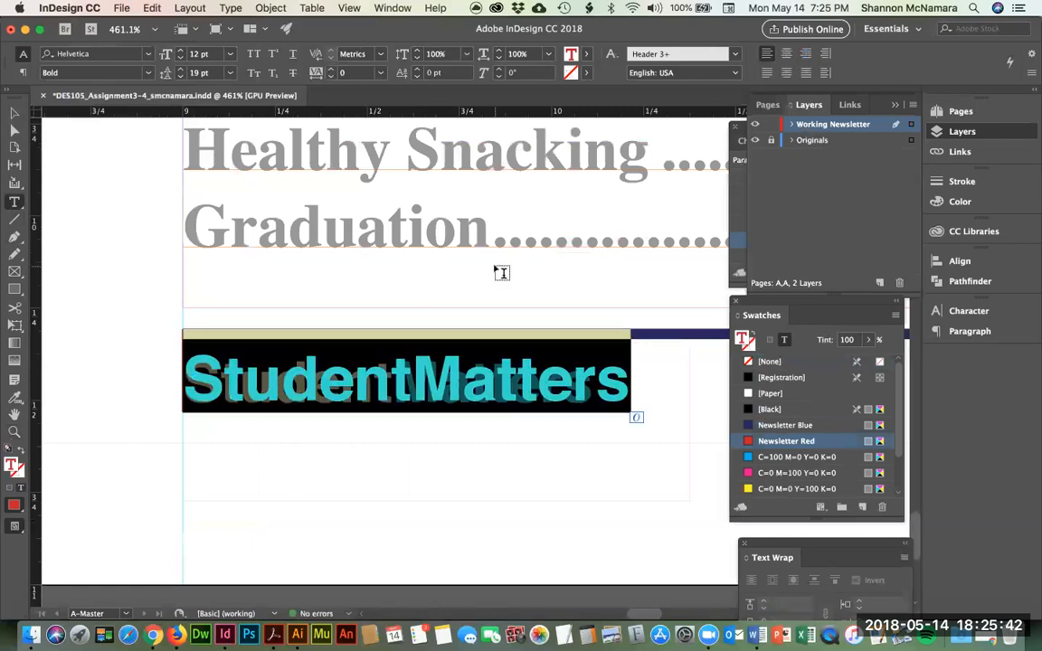
# Step: Colour only the "Student" part of the footer text Newsletter Blue
pyautogui.press('Left')
pyautogui.hotkey('shift', 'Right')
pyautogui.hotkey('shift', 'Right')
pyautogui.hotkey('shift', 'Right')
pyautogui.hotkey('shift', 'Right')
pyautogui.hotkey('shift', 'Right')
pyautogui.hotkey('shift', 'Right')
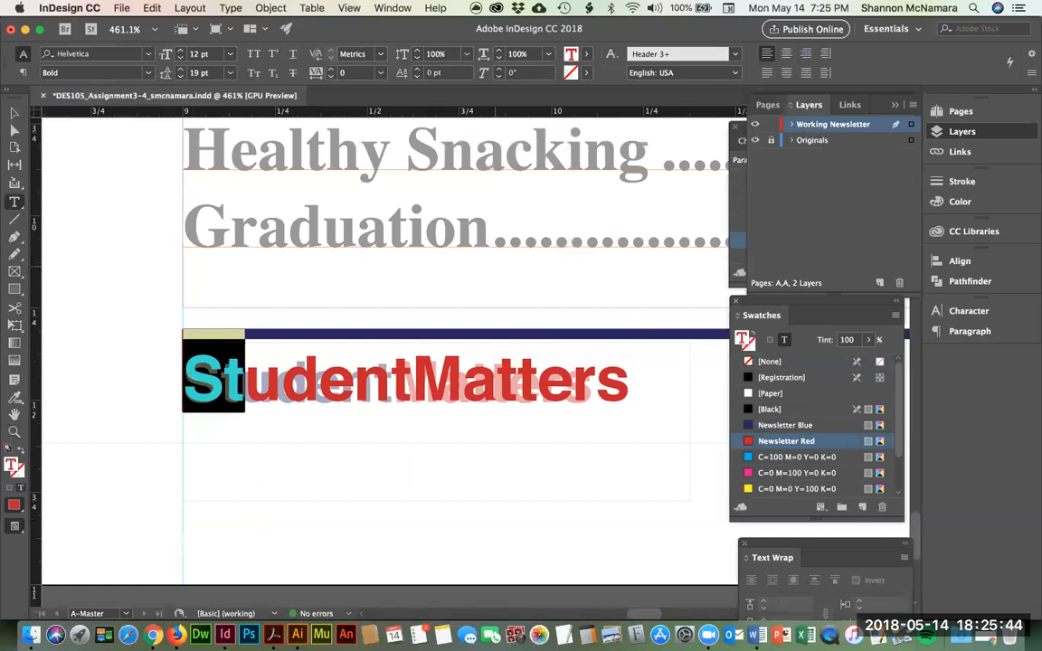
pyautogui.hotkey('shift', 'Right')
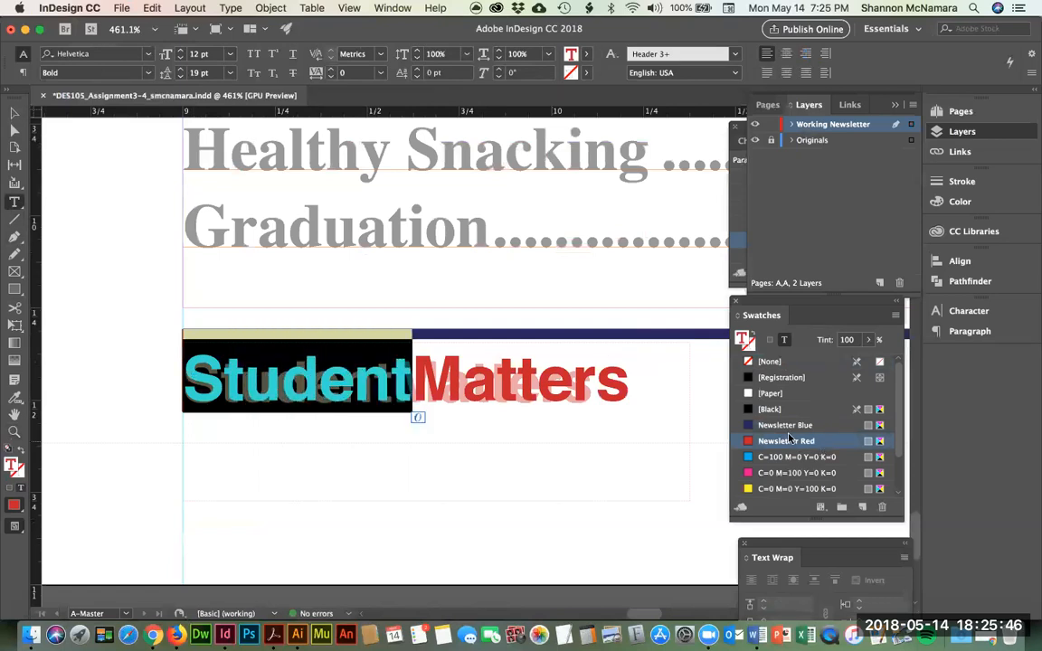
pyautogui.click(785, 425)
pyautogui.click(597, 407)
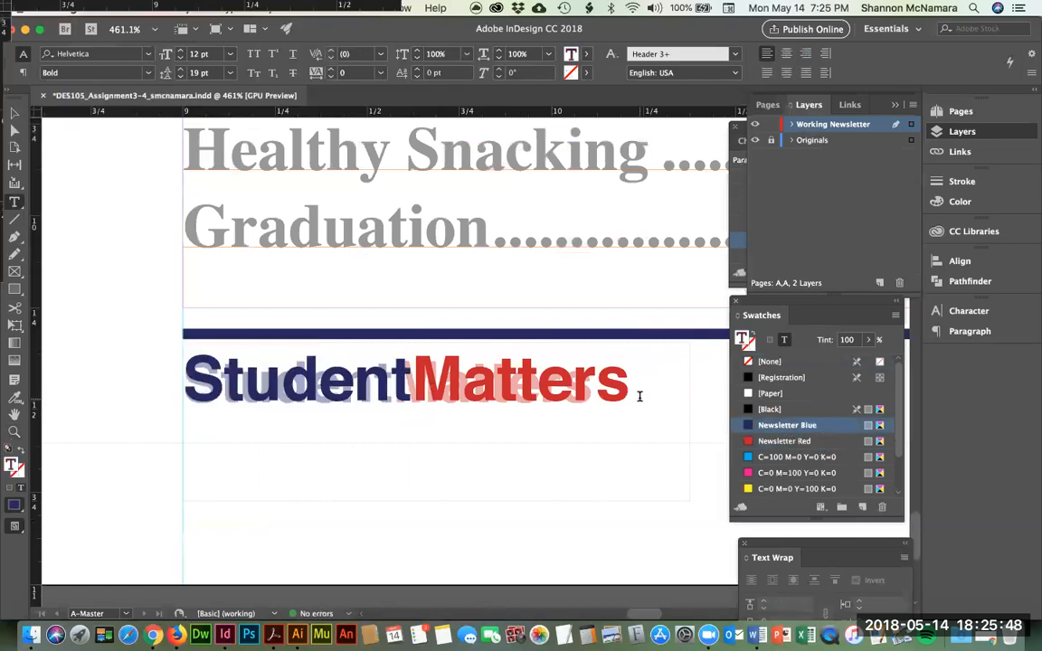
# Step: Set the whole StudentMatters footer text to 11 pt and deselect its frame
pyautogui.hotkey('shift', 'End')
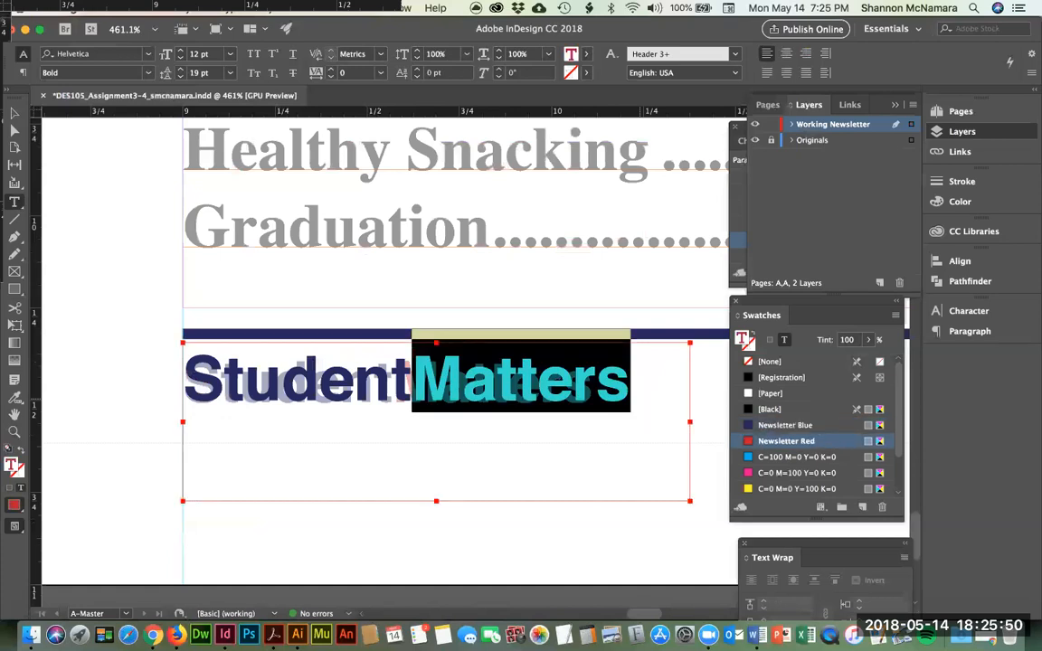
pyautogui.press('super+a')
pyautogui.click(161, 51)
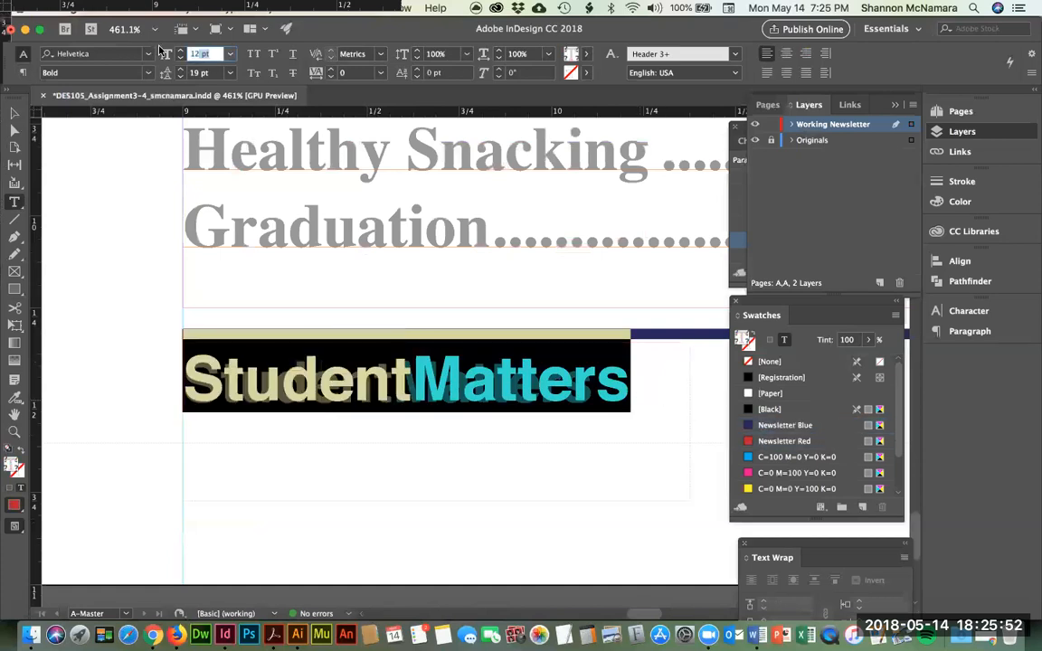
pyautogui.press('Return')
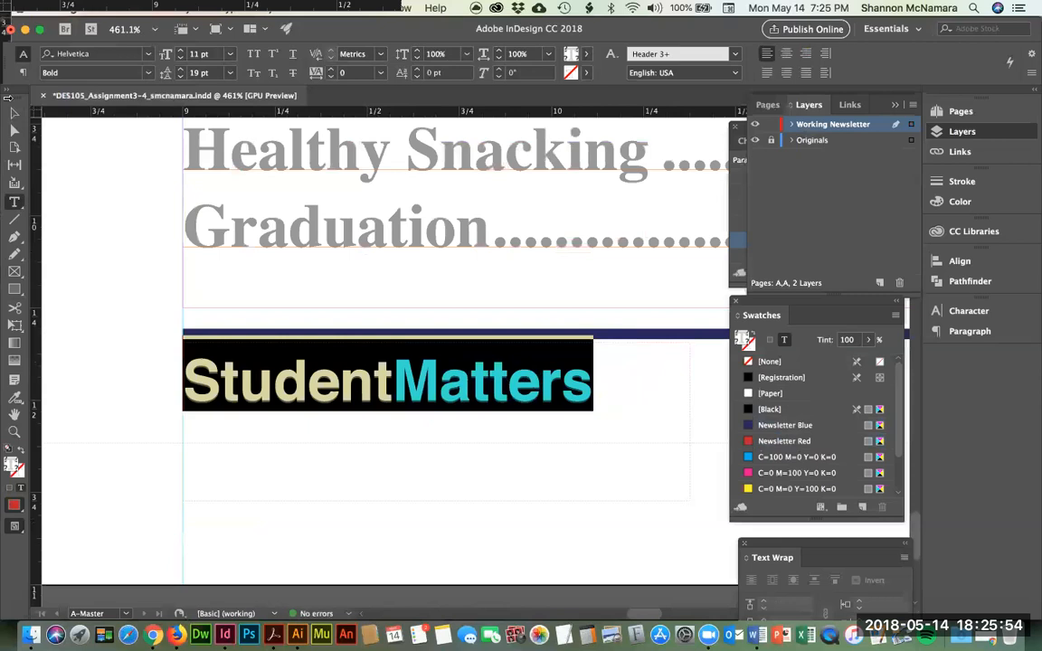
pyautogui.click(15, 112)
pyautogui.press('super+shift+a')
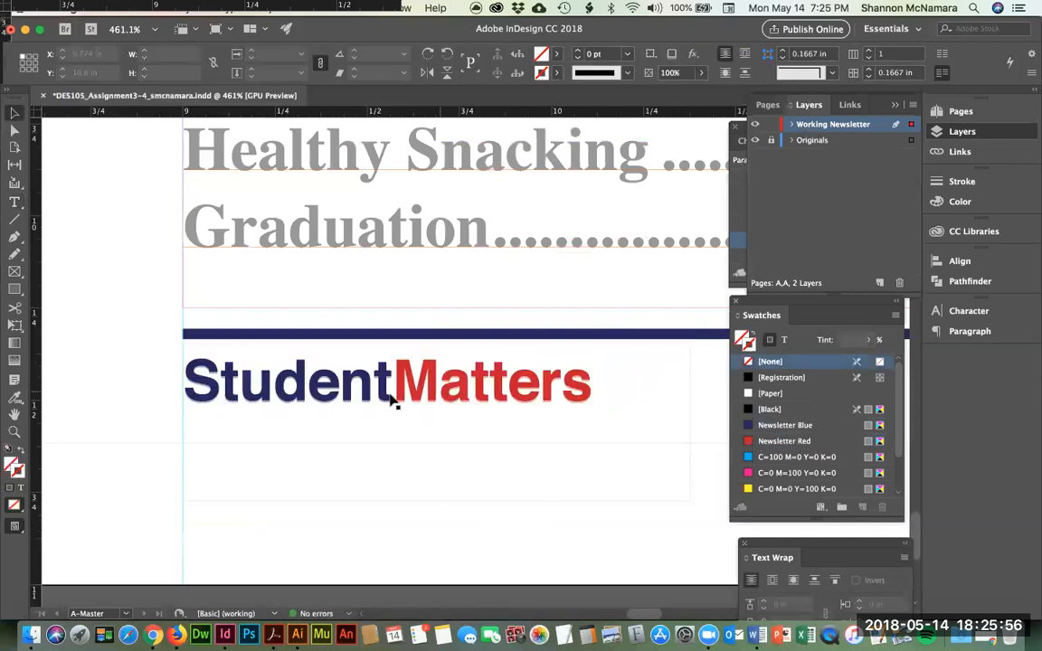
pyautogui.click(394, 402)
pyautogui.click(608, 544)
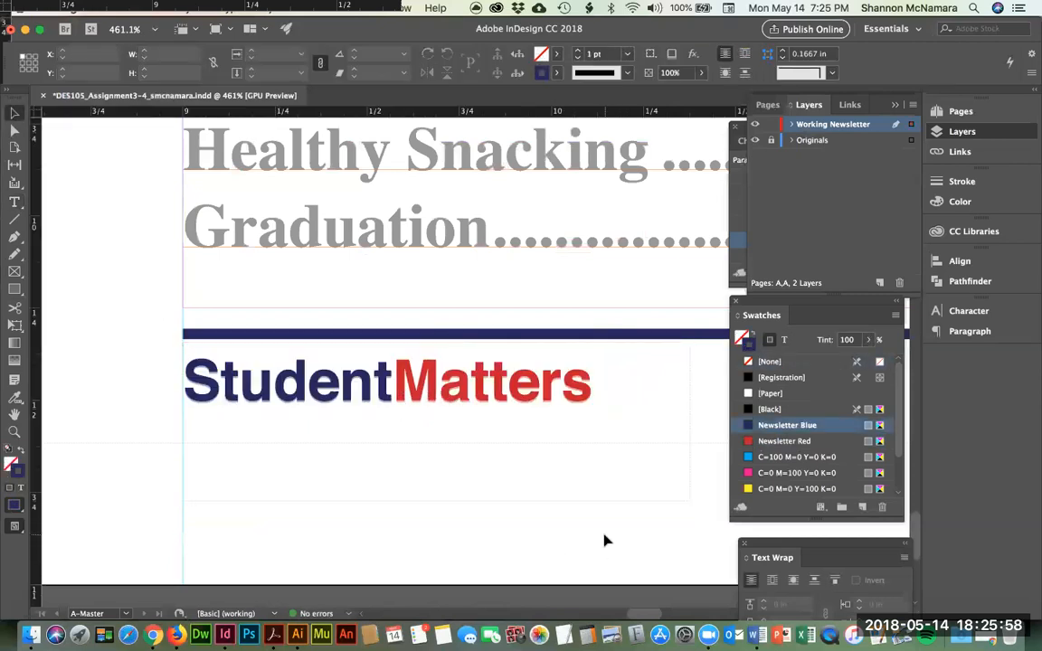
# Step: Draw a right-aligned text frame about 1.5 × 0.47 in over the mockup's Month Year folio, ending at the right margin guide
pyautogui.press('super+0')
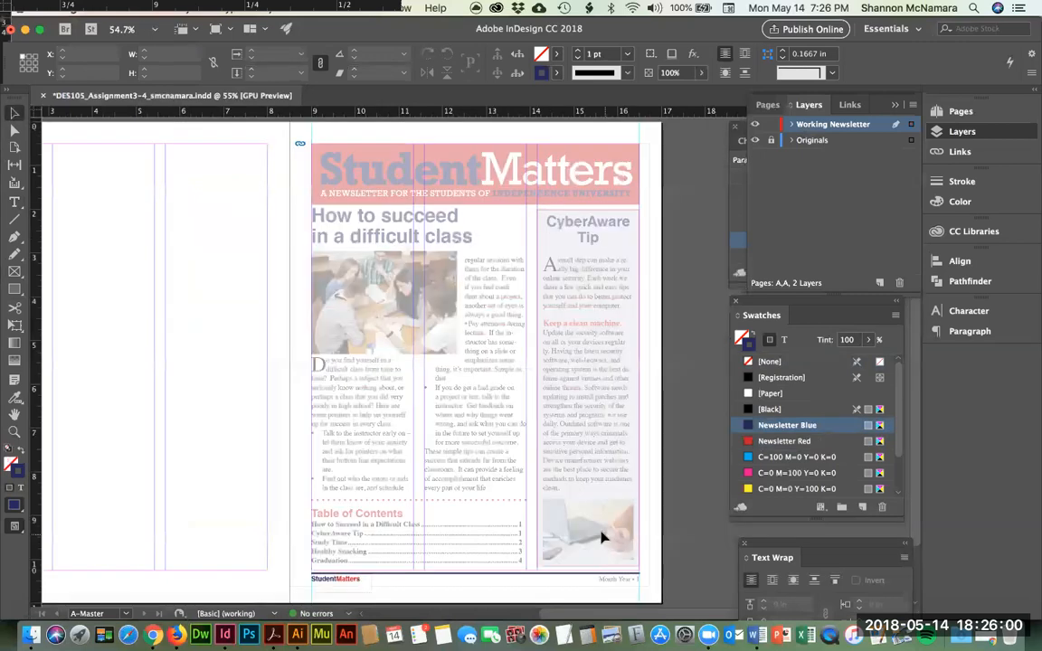
pyautogui.press('z')
pyautogui.moveTo(551, 566); pyautogui.dragTo(664, 596)
pyautogui.moveTo(622, 418); pyautogui.dragTo(515, 413)
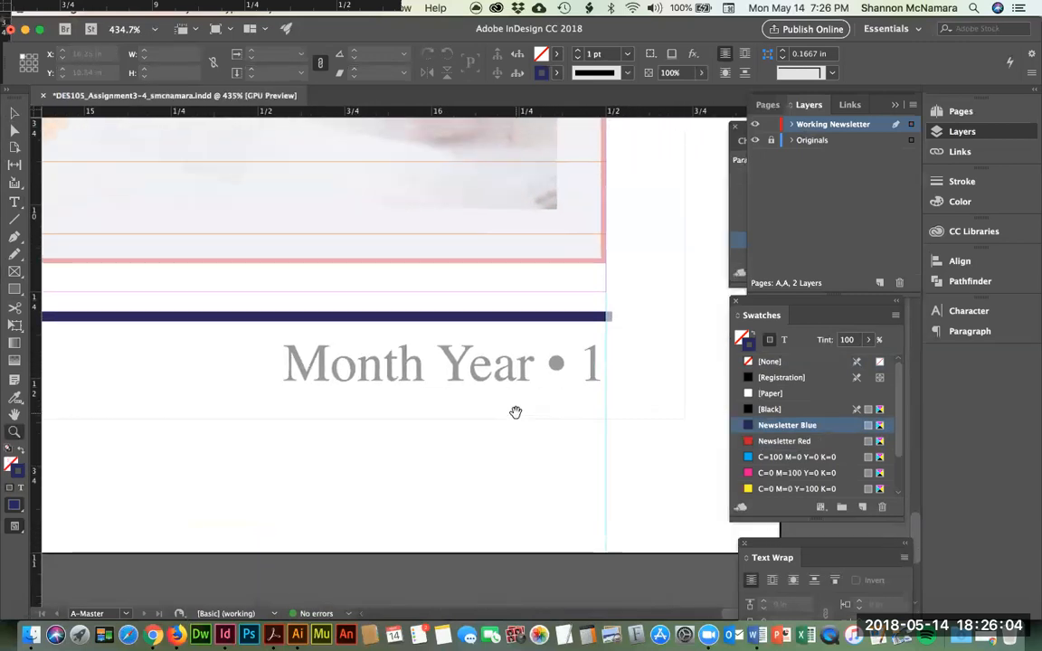
pyautogui.press('t')
pyautogui.moveTo(86, 328); pyautogui.dragTo(602, 433)
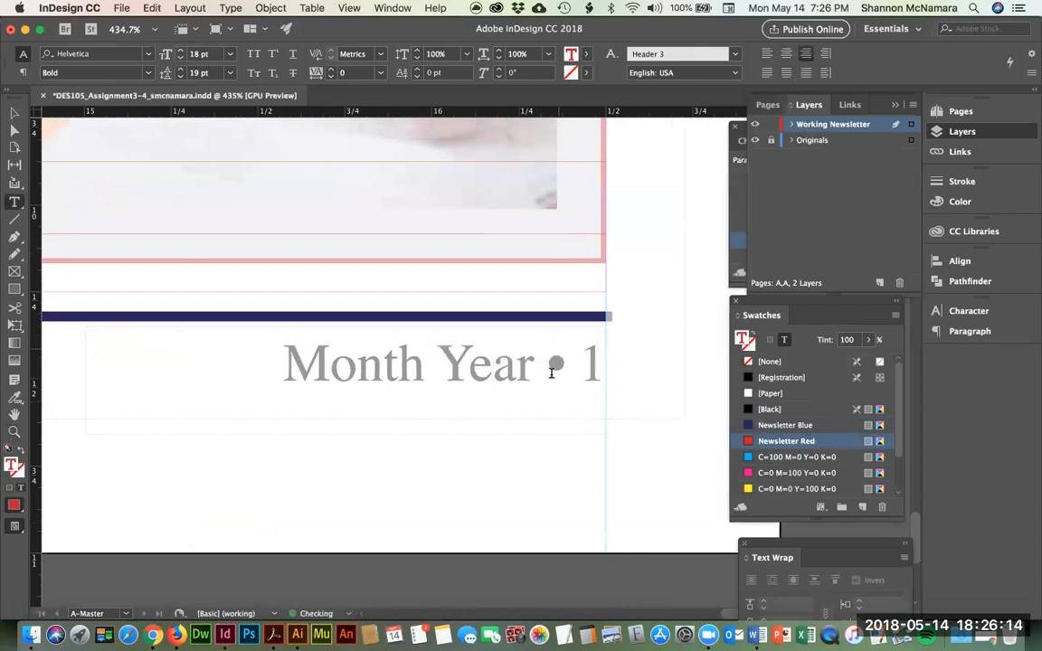
pyautogui.click(15, 112)
pyautogui.click(290, 359)
pyautogui.moveTo(345, 435); pyautogui.dragTo(342, 484)
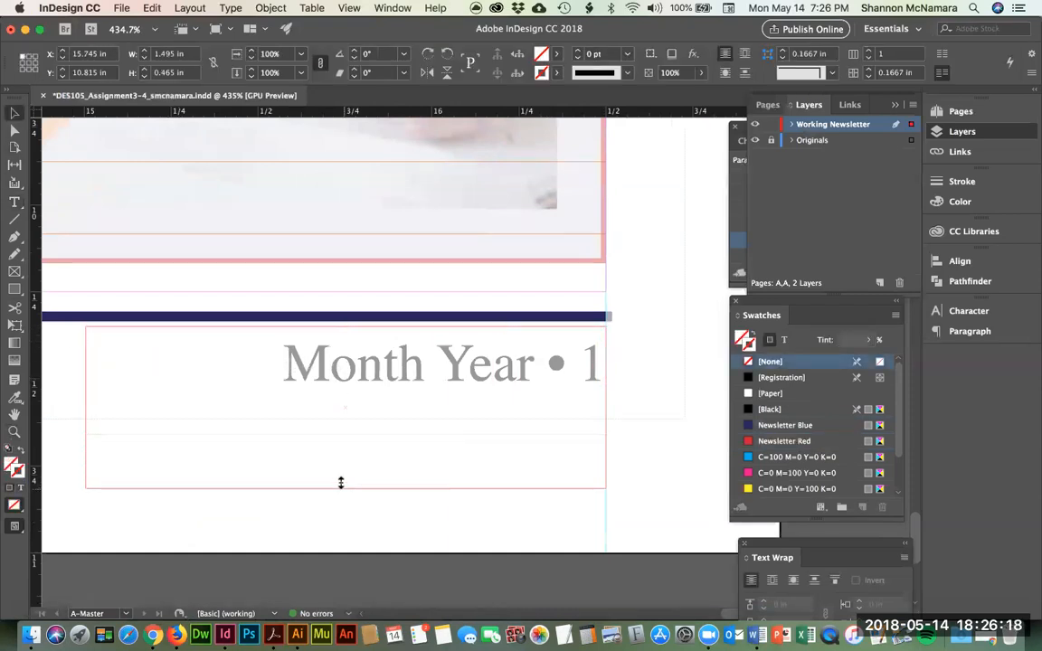
# Step: Set the empty folio frame's type to Times Regular at 8 pt
pyautogui.doubleClick(308, 367)
pyautogui.moveTo(97, 55); pyautogui.dragTo(4, 47)
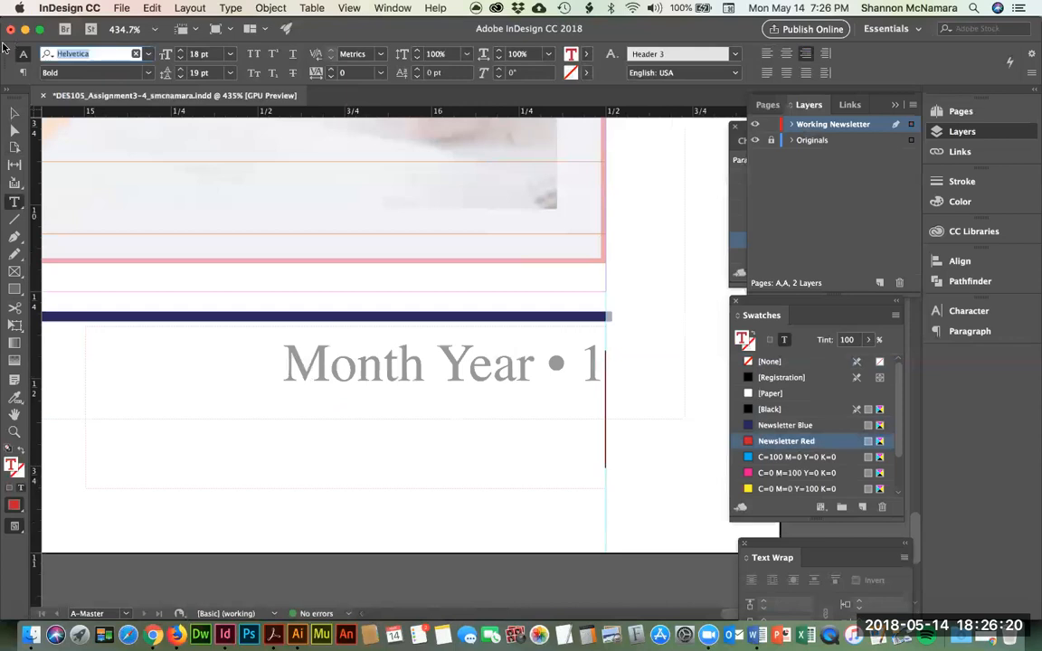
pyautogui.write('times')
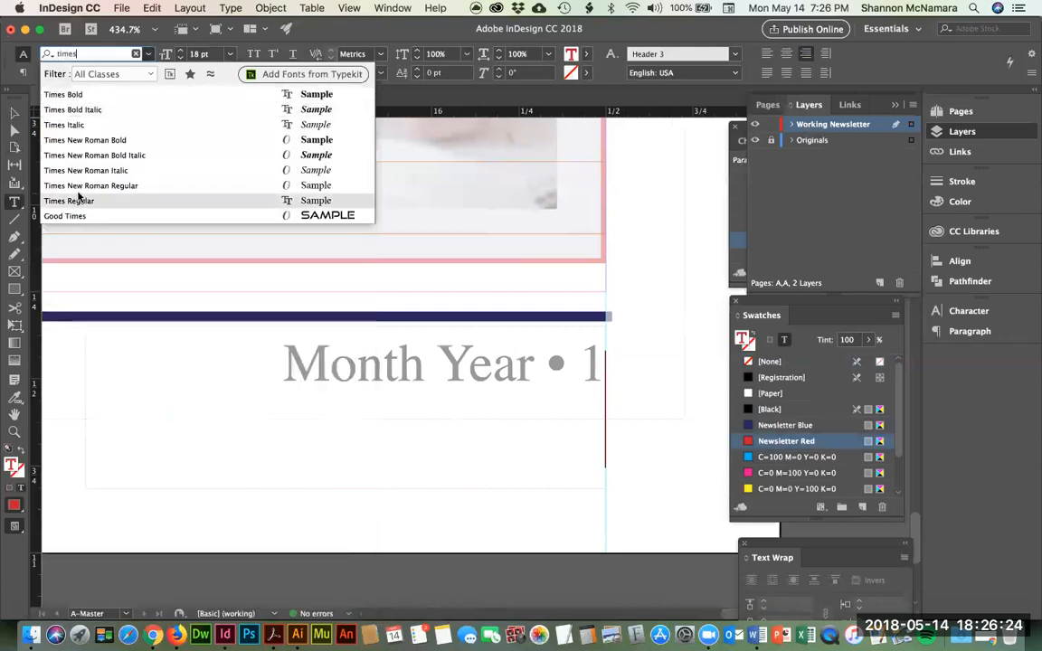
pyautogui.press('Return')
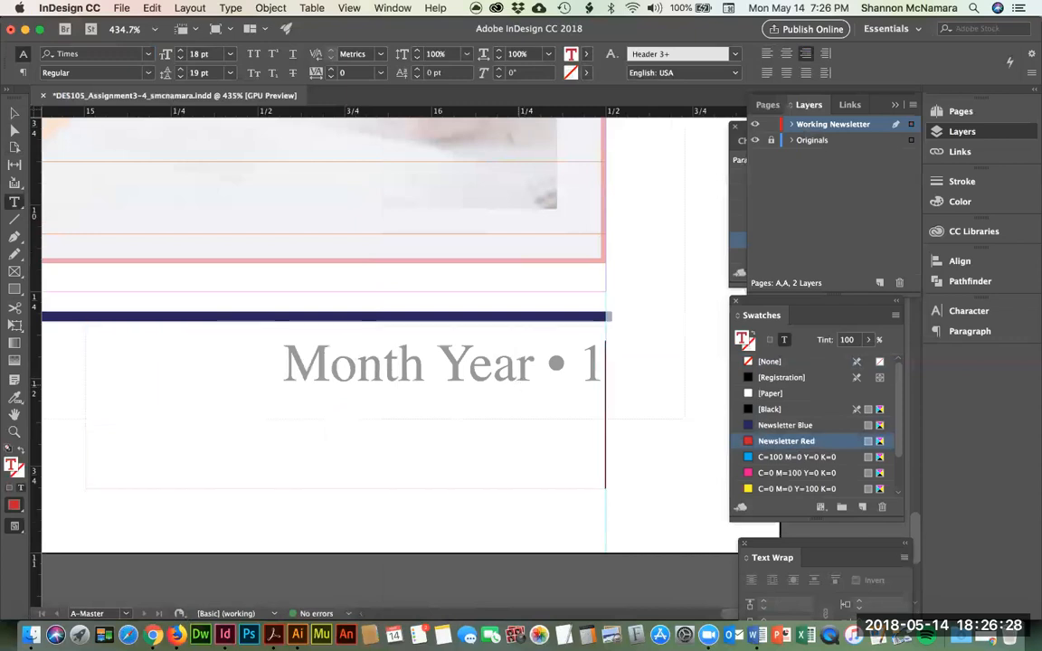
pyautogui.press('super+shift+comma')
pyautogui.press('super+shift+comma')
pyautogui.press('super+shift+comma')
pyautogui.press('super+shift+comma')
pyautogui.press('super+shift+comma')
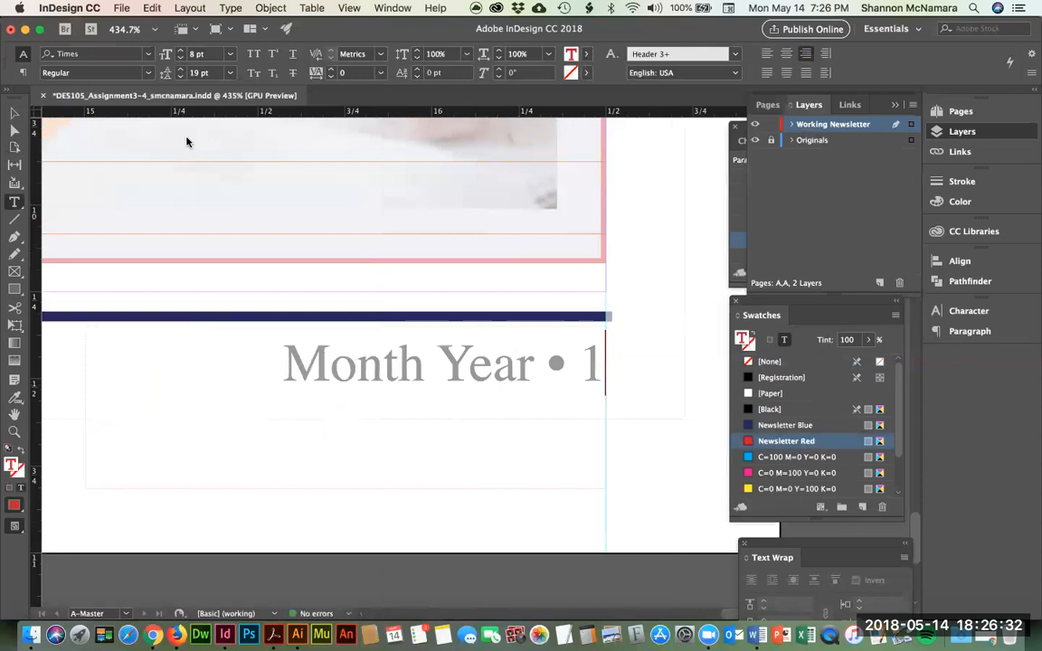
# Step: Enlarge the folio text frame downward and to the left to about 2.12 × 0.55 in
pyautogui.click(12, 113)
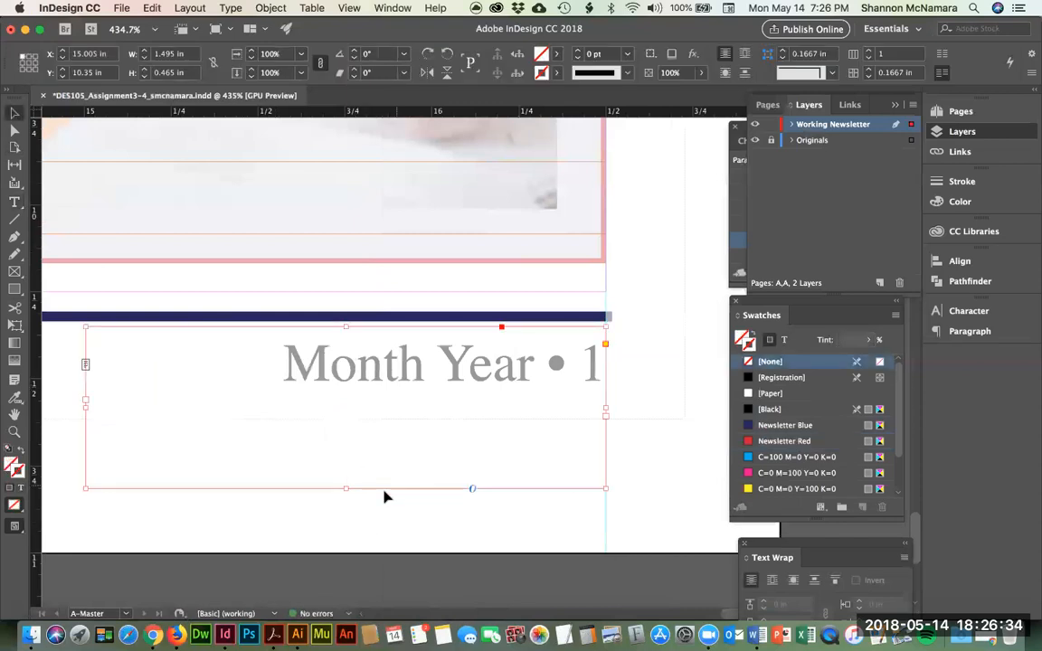
pyautogui.moveTo(346, 489); pyautogui.dragTo(346, 519)
pyautogui.moveTo(87, 424); pyautogui.dragTo(45, 422)
pyautogui.hscroll(5, 623, 418)
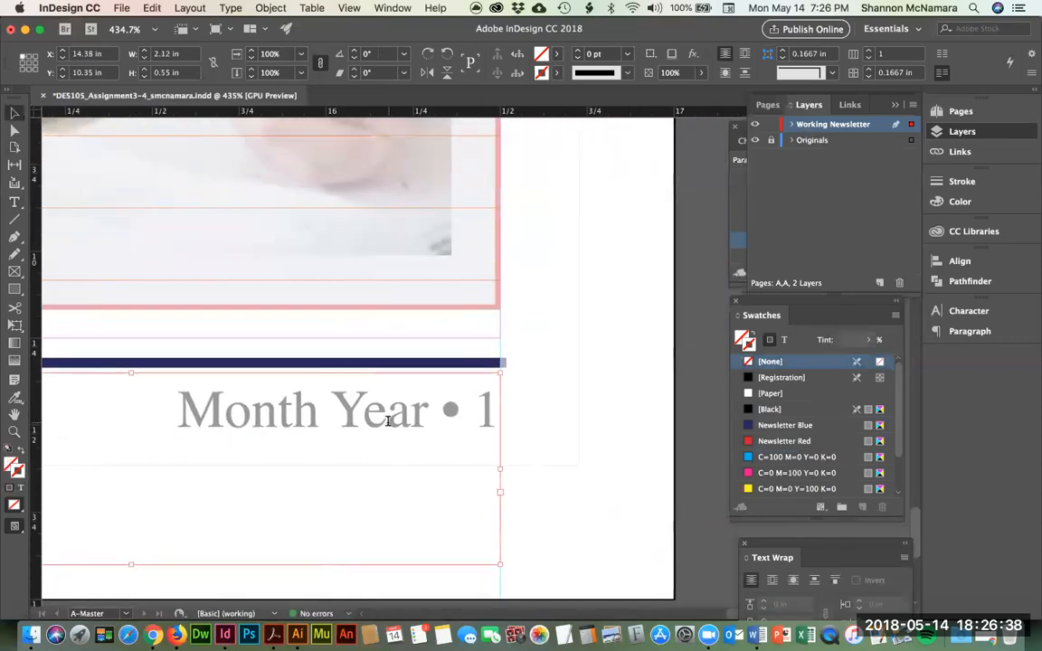
# Step: Enter "May 2018 •" in the empty folio text frame below the footer rule
pyautogui.doubleClick(361, 467)
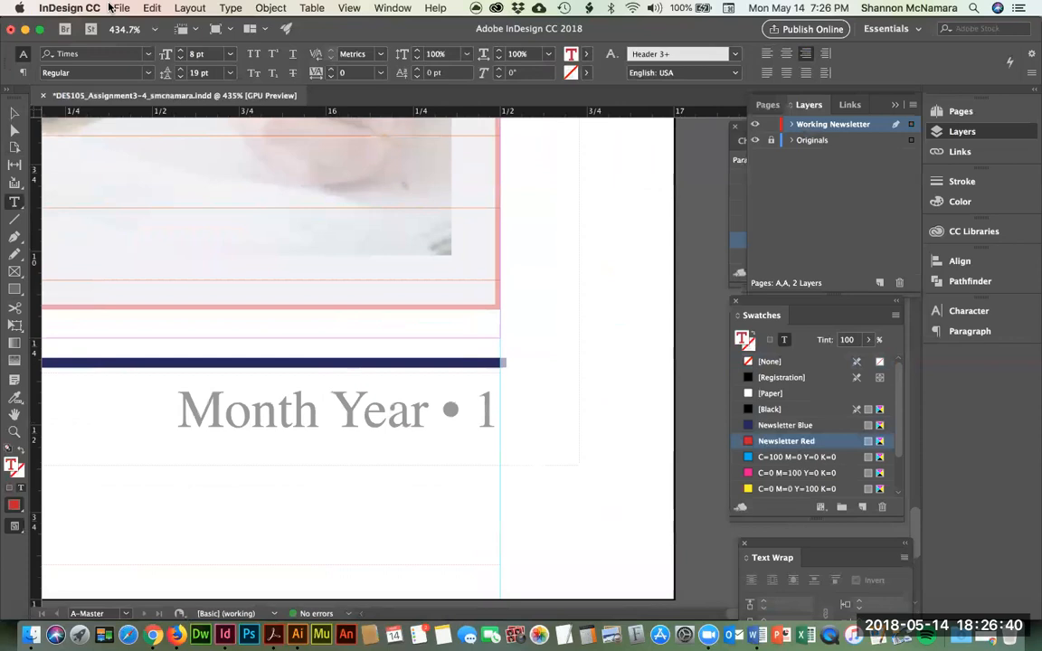
pyautogui.write('May')
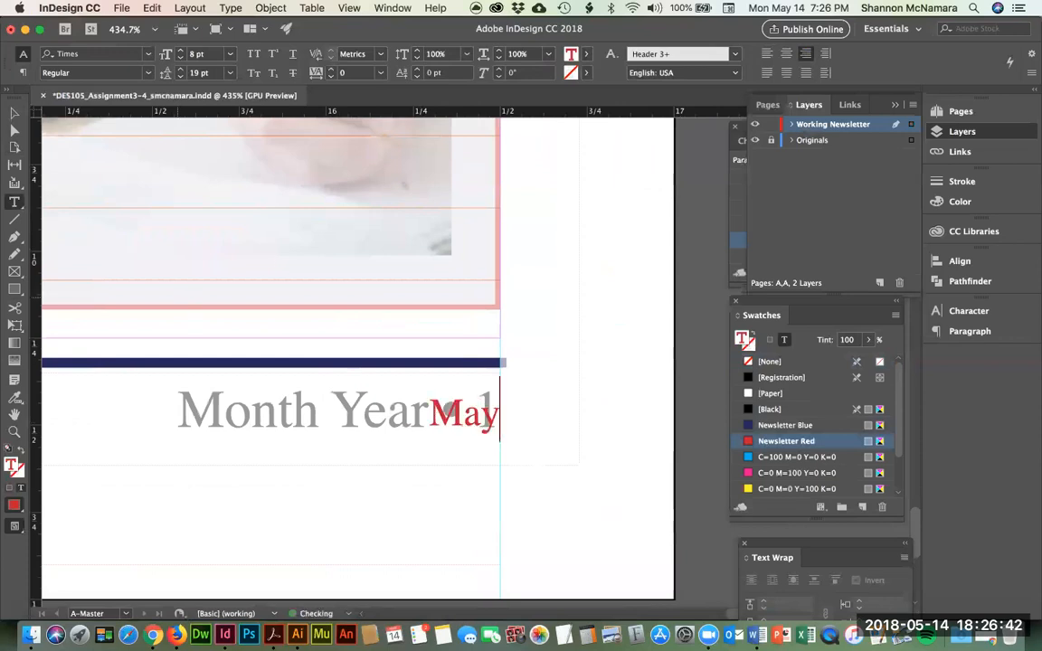
pyautogui.write(' 2018')
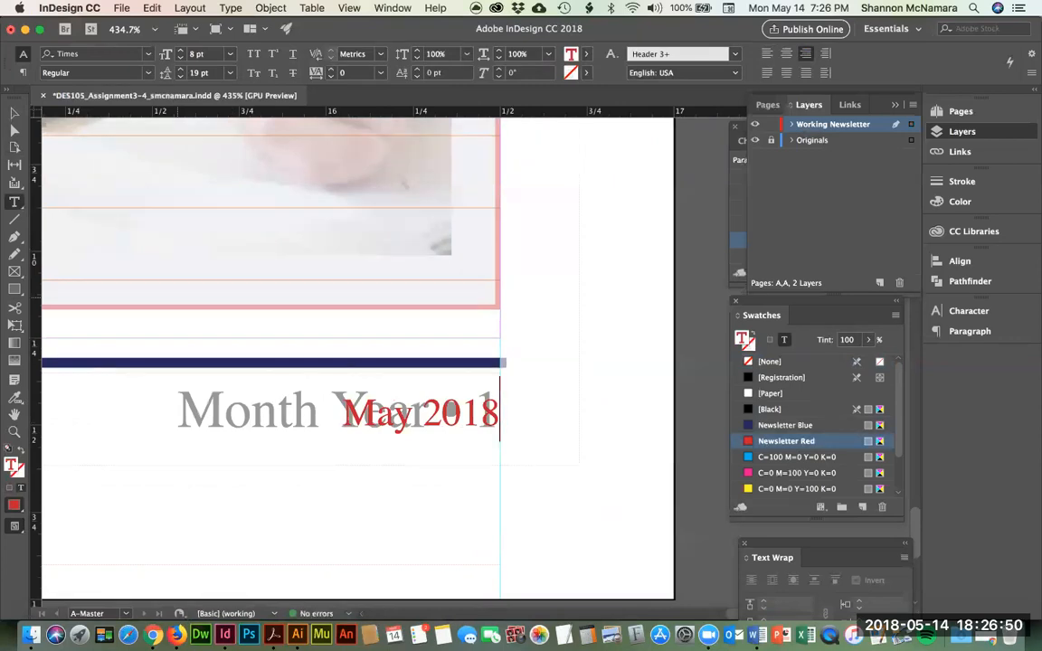
pyautogui.press('super+alt+i')
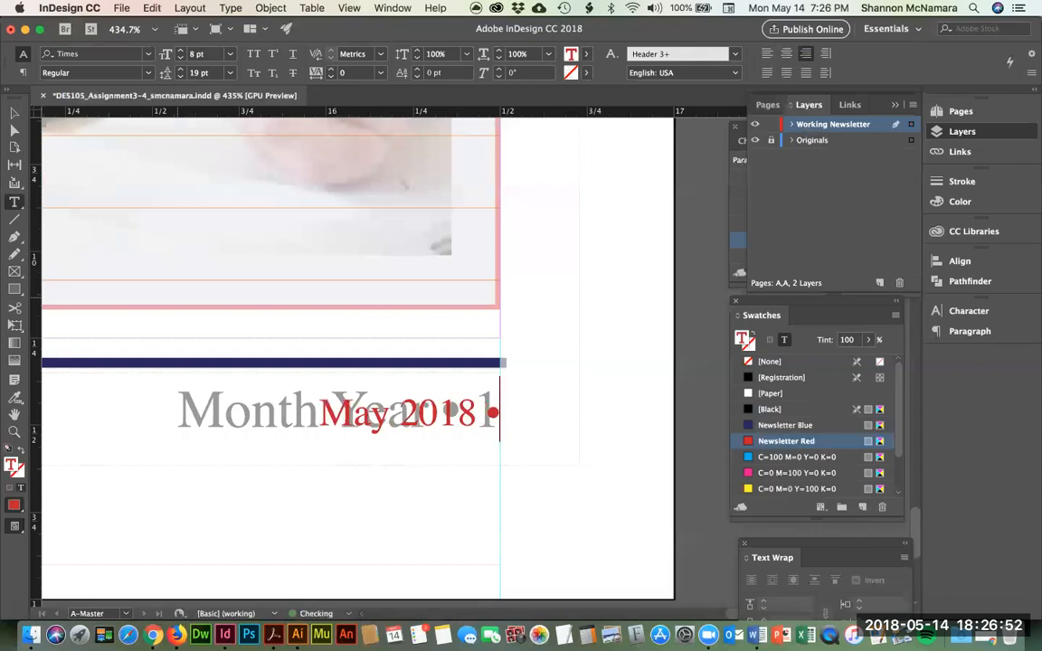
# Step: Set all of the folio text to 11 pt
pyautogui.press('super+a')
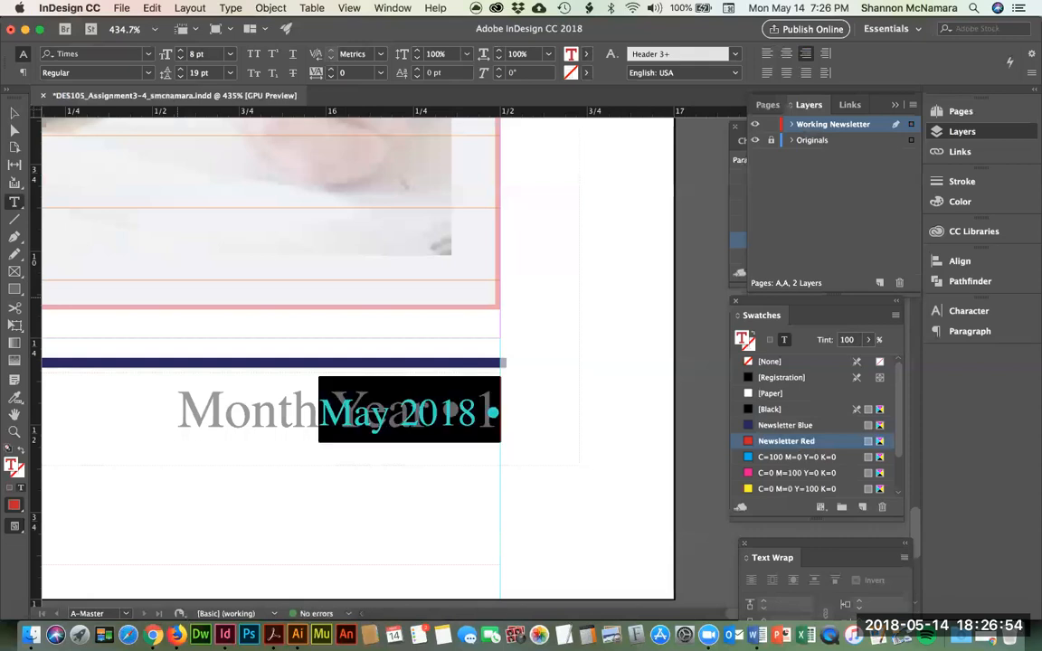
pyautogui.press('super+shift+period')
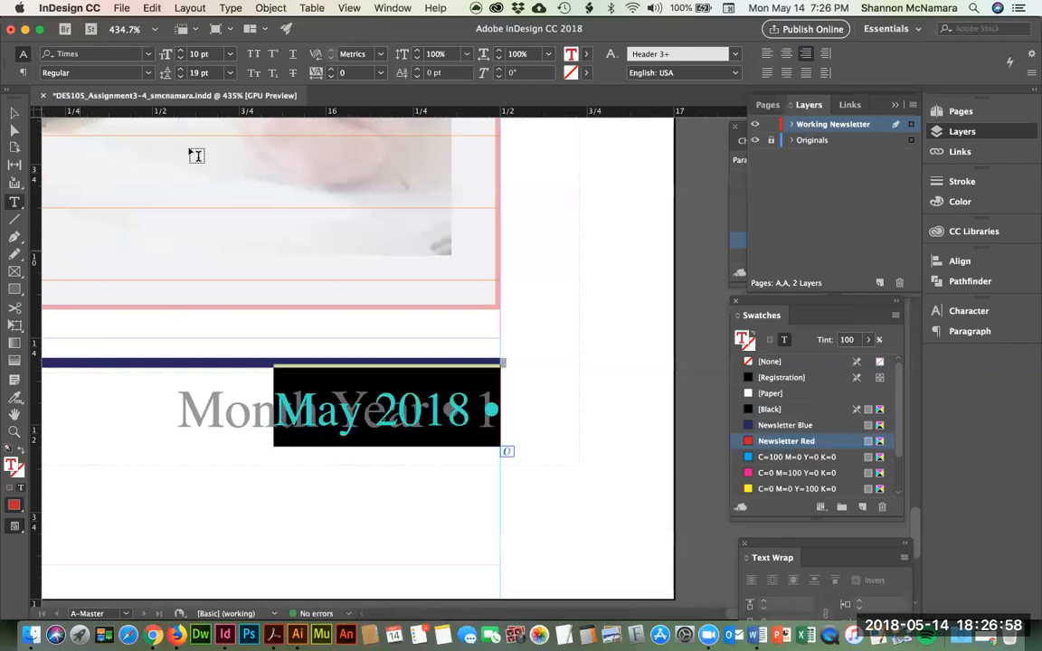
pyautogui.doubleClick(195, 54)
pyautogui.write('11')
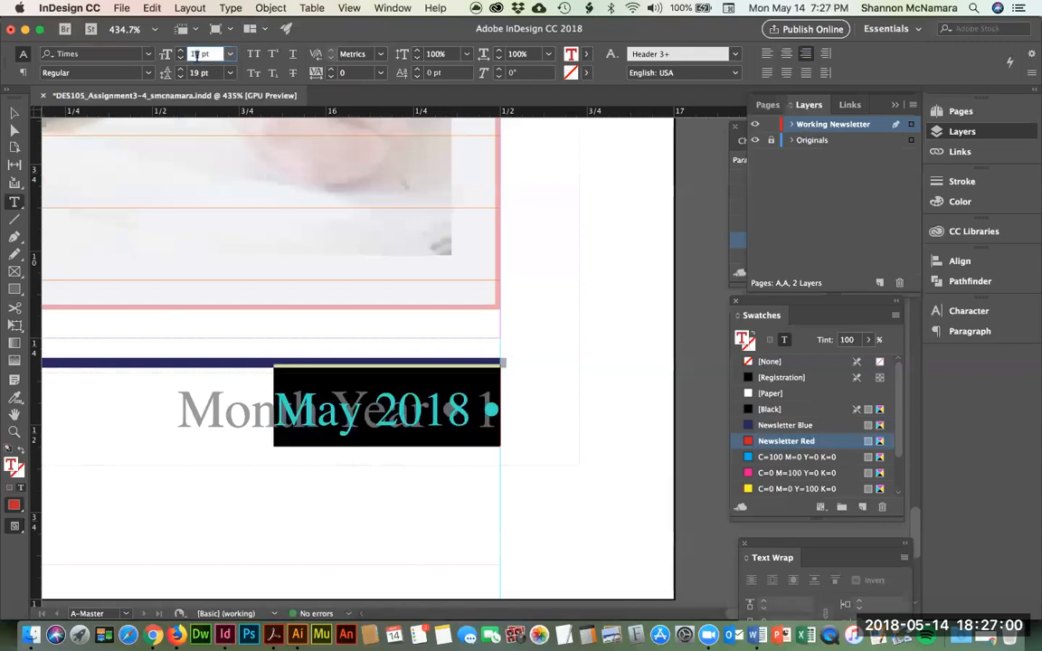
pyautogui.press('Return')
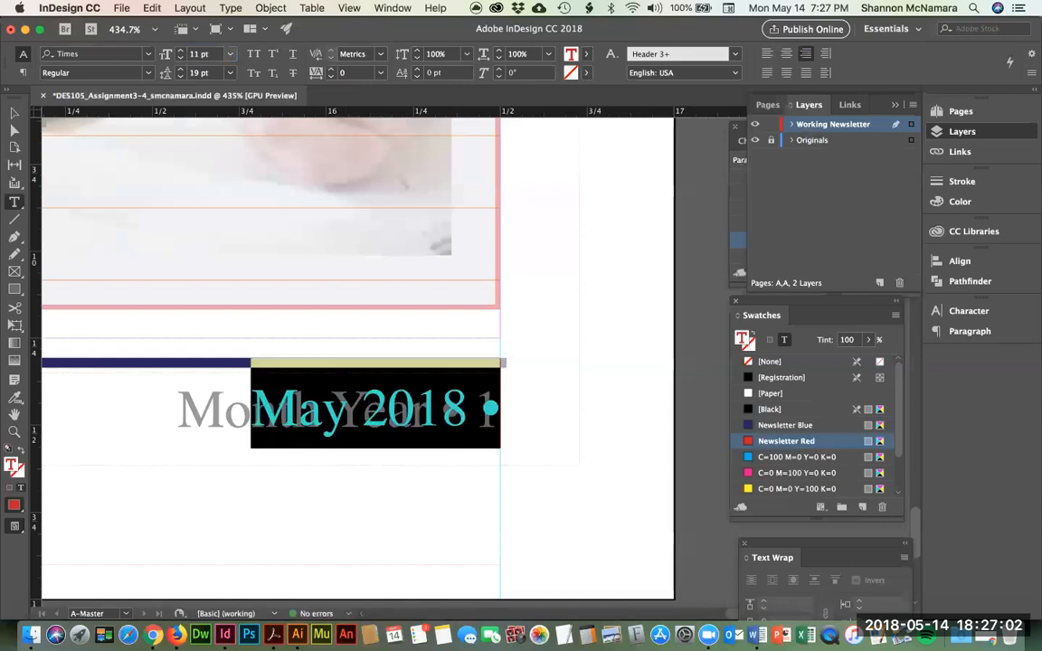
# Step: Insert a Current Page Number marker after the bullet in the folio text
pyautogui.click(499, 409)
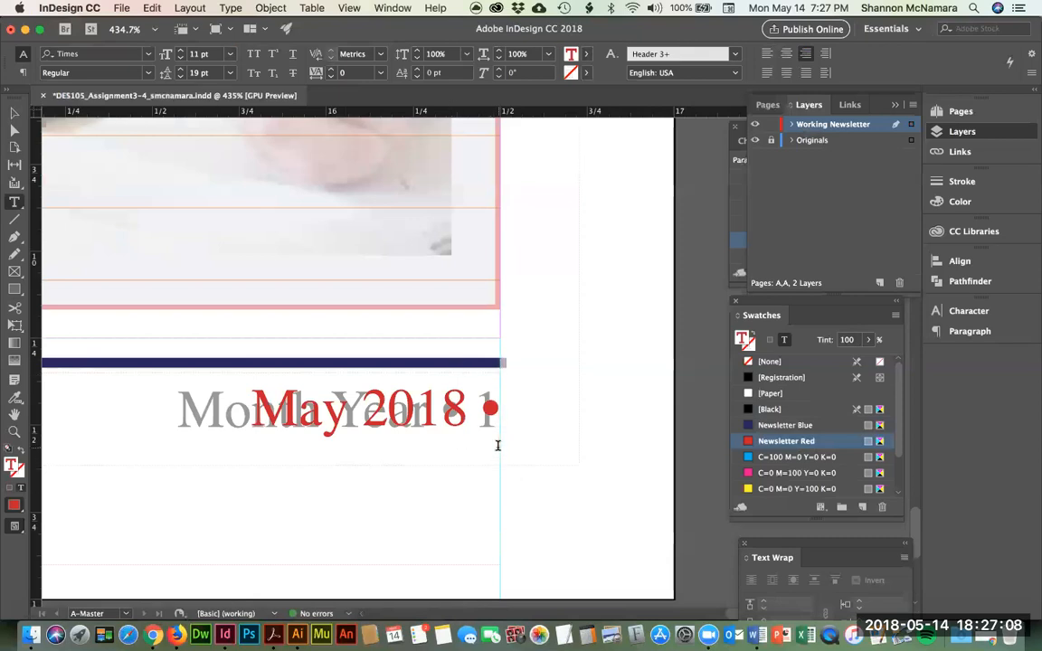
pyautogui.click(229, 8)
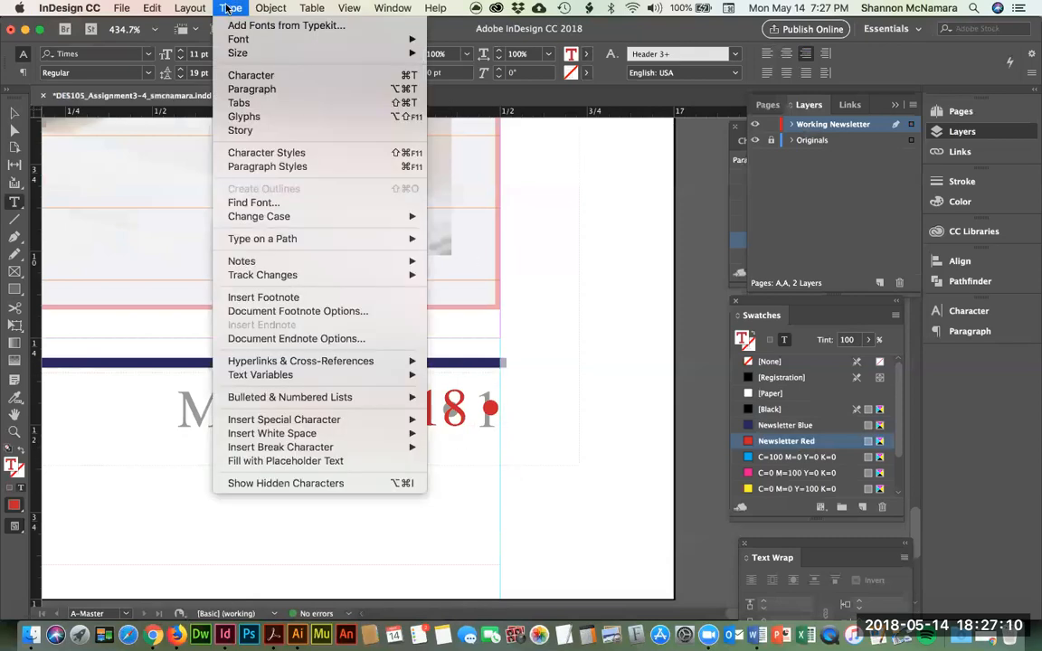
pyautogui.moveTo(302, 425)
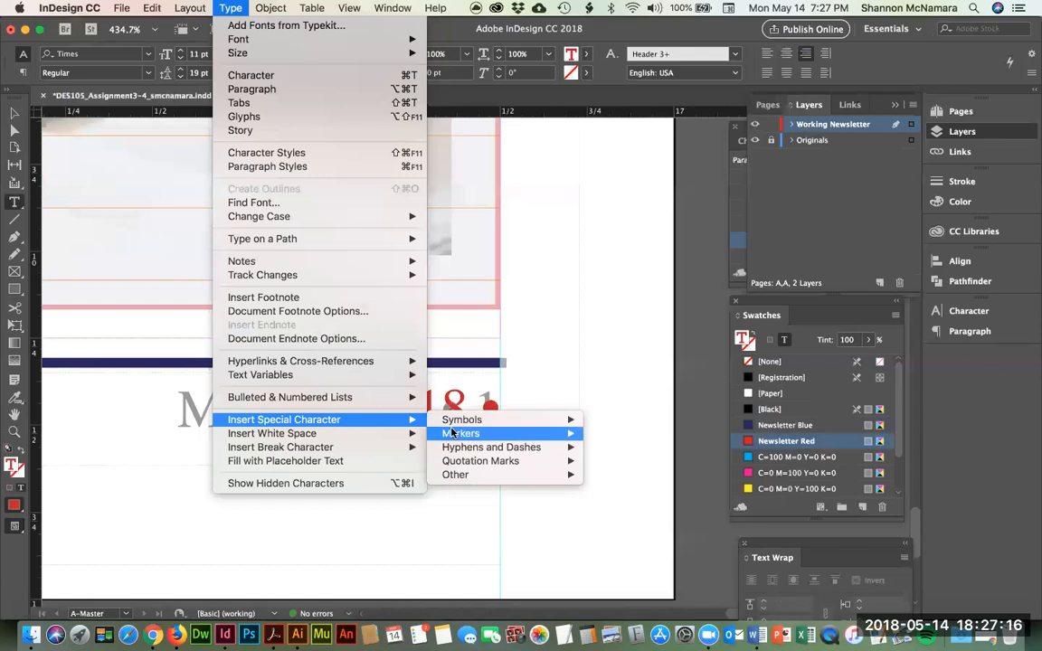
pyautogui.moveTo(454, 434)
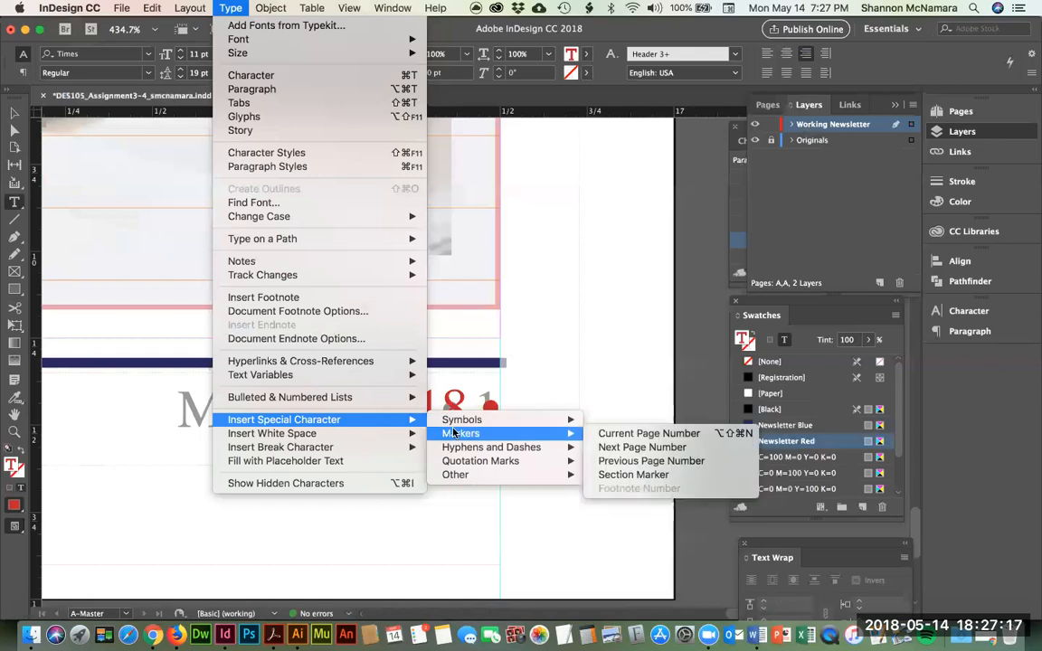
pyautogui.click(647, 434)
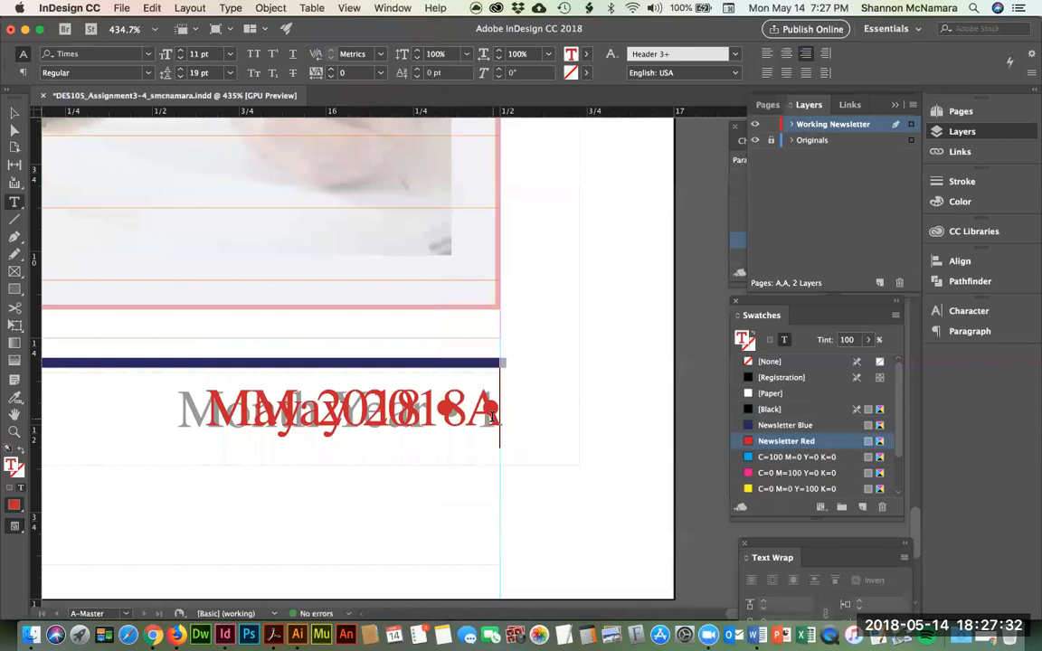
# Step: Colour the whole folio line, including the page number marker, [Black] and deselect it
pyautogui.moveTo(489, 414); pyautogui.dragTo(206, 414)
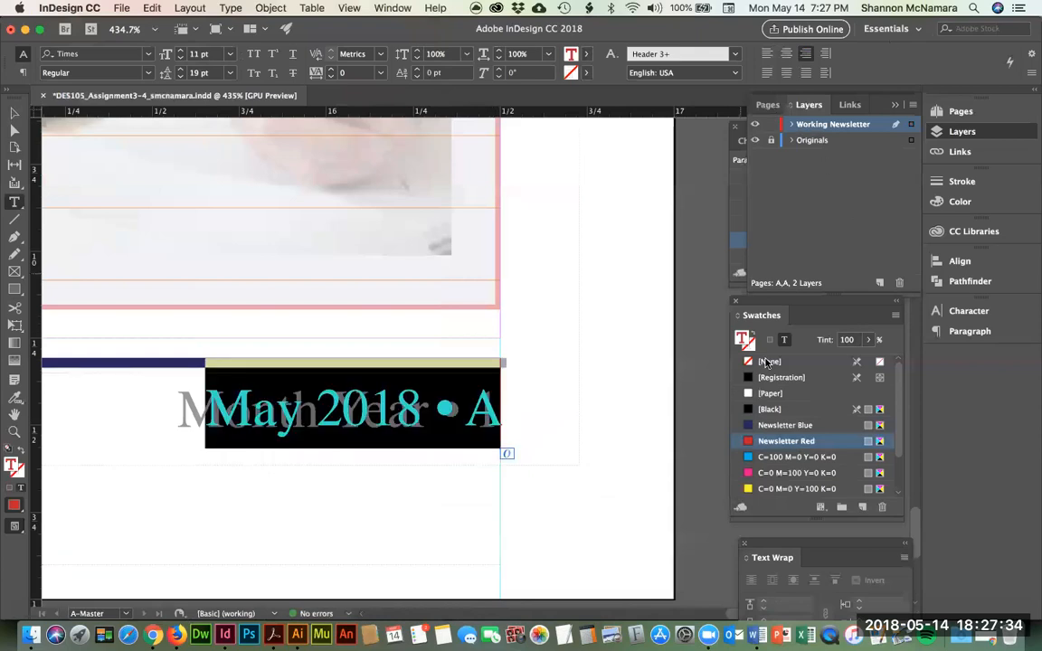
pyautogui.click(770, 409)
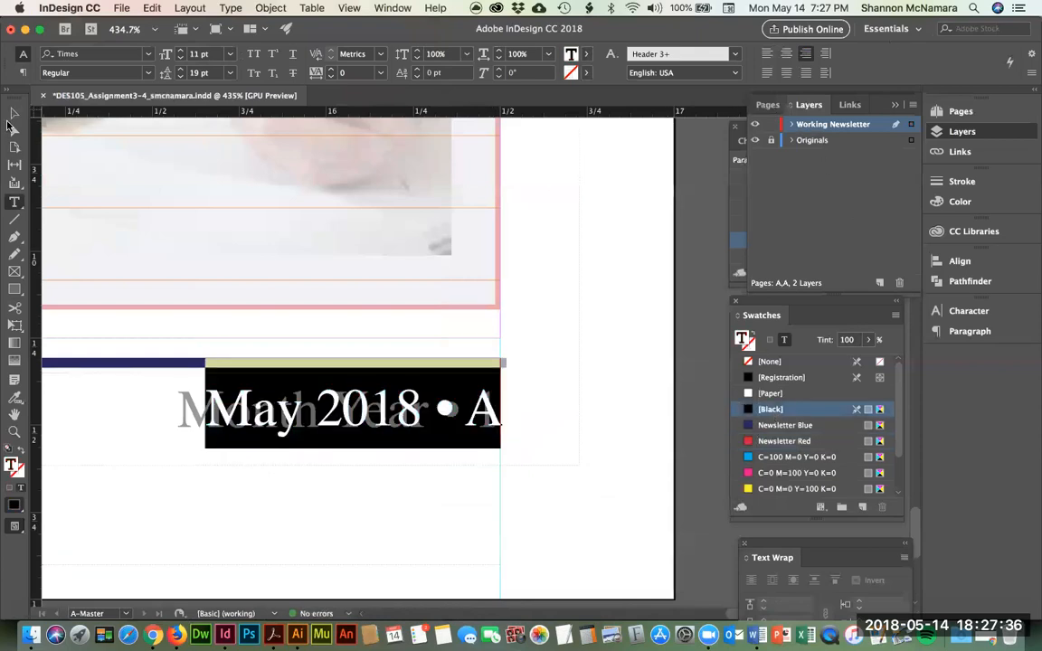
pyautogui.click(13, 113)
pyautogui.click(659, 319)
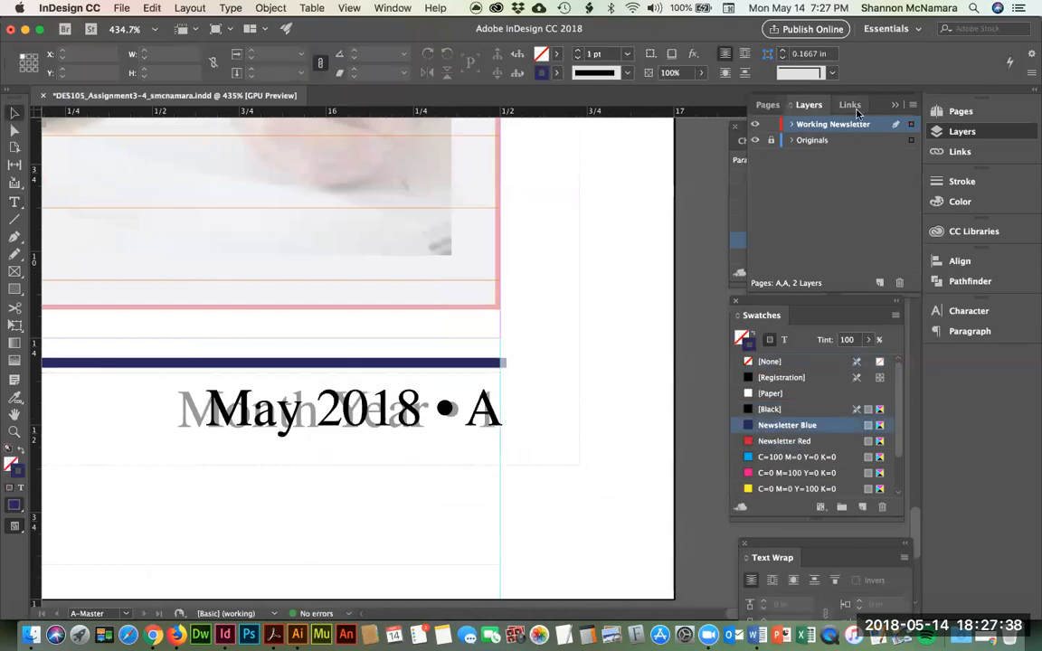
# Step: Check the automatic page number in the folio on pages 1 and 3, and return to A-Master
pyautogui.click(769, 105)
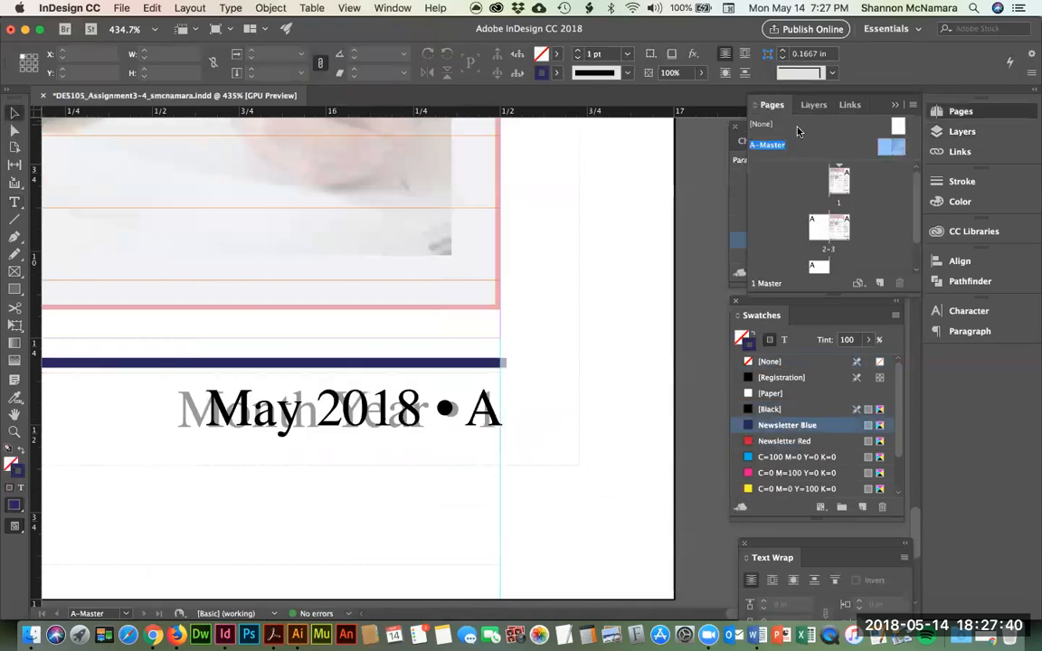
pyautogui.doubleClick(839, 181)
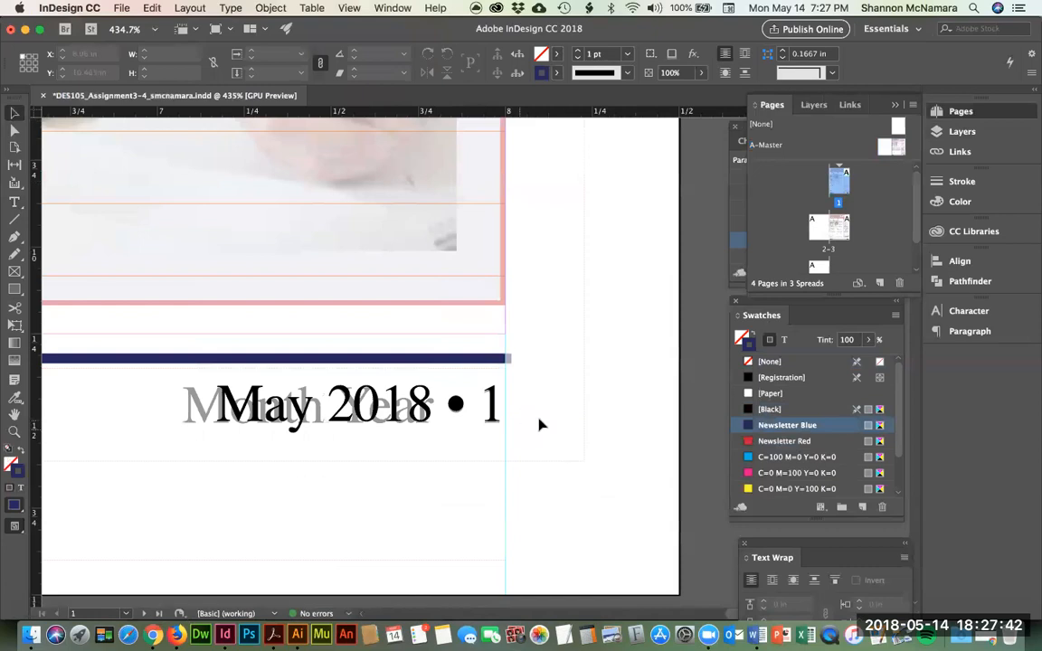
pyautogui.doubleClick(840, 226)
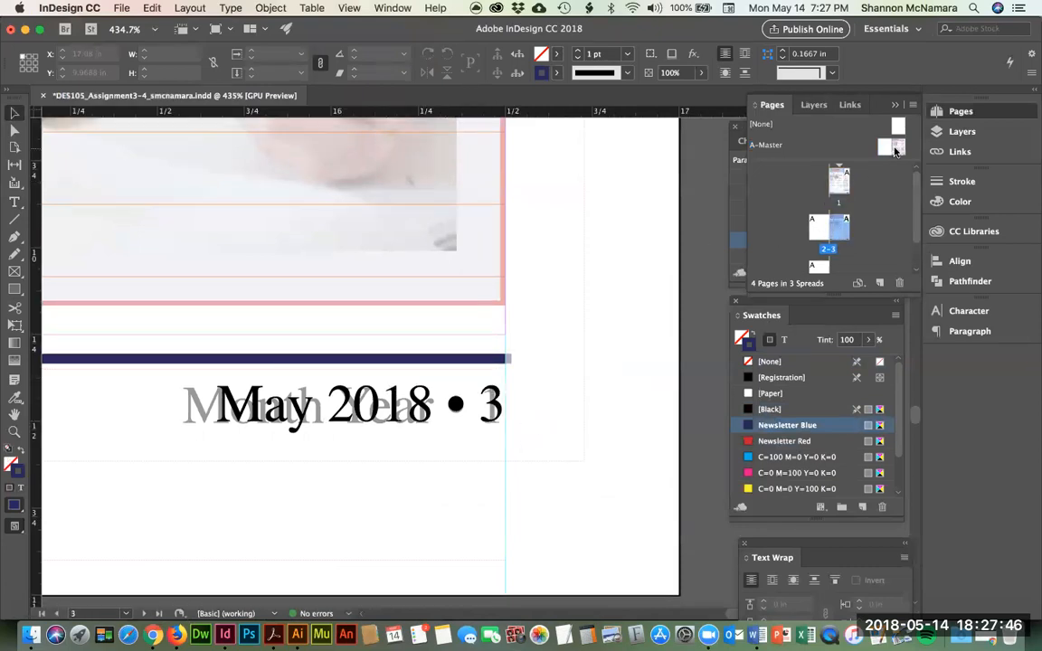
pyautogui.doubleClick(895, 152)
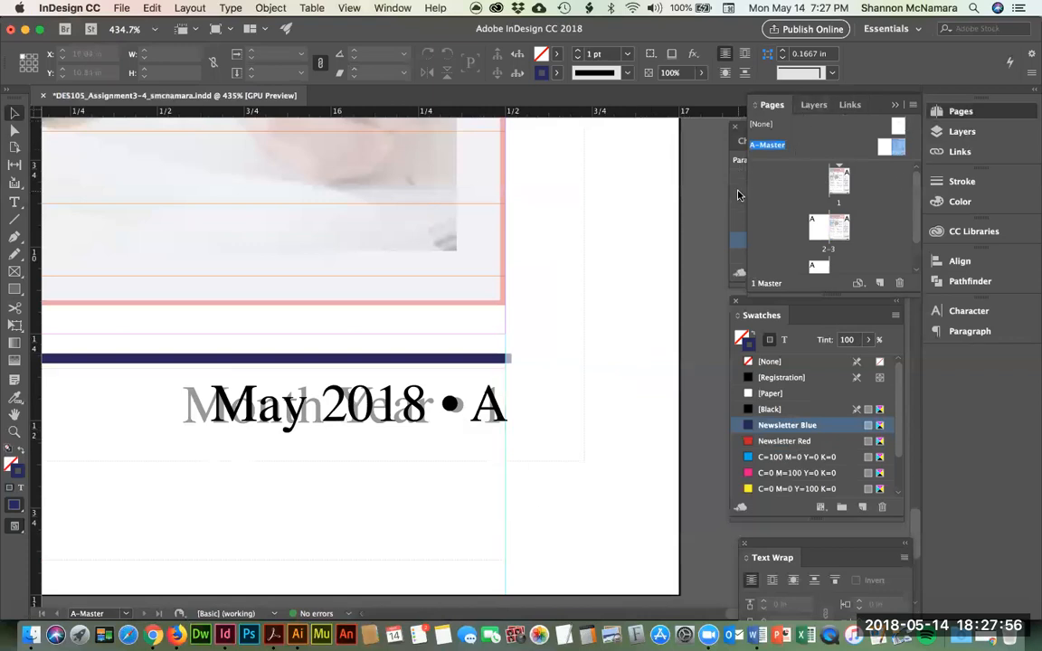
# Step: Unlock the Originals layer and delete the faded newsletter mockup image from the A-Master spread
pyautogui.click(809, 104)
pyautogui.click(771, 140)
pyautogui.click(312, 290)
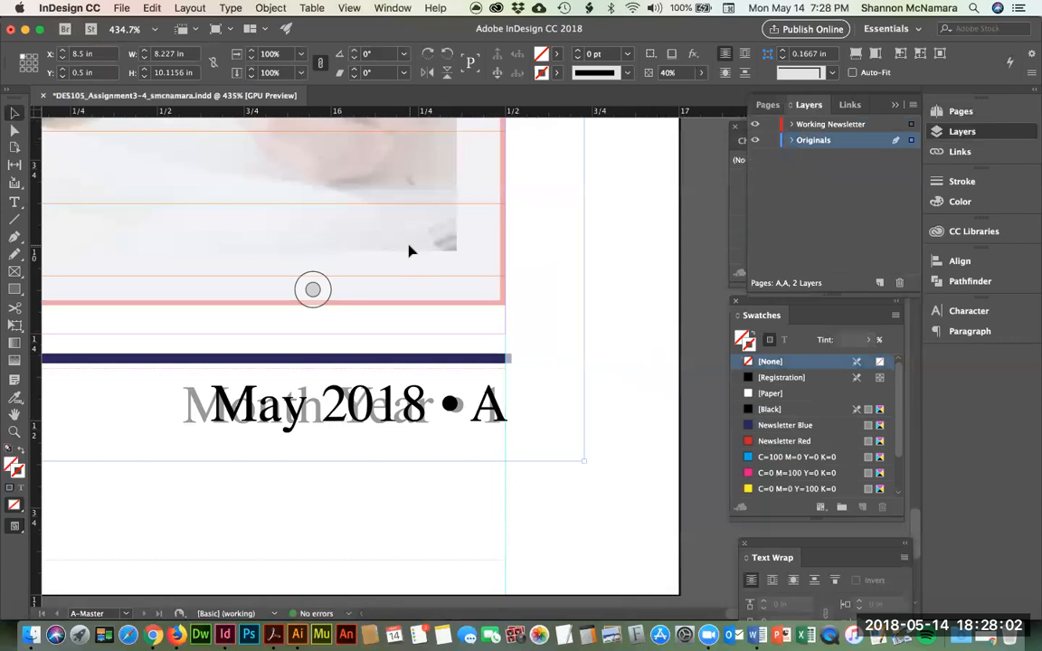
pyautogui.press('Delete')
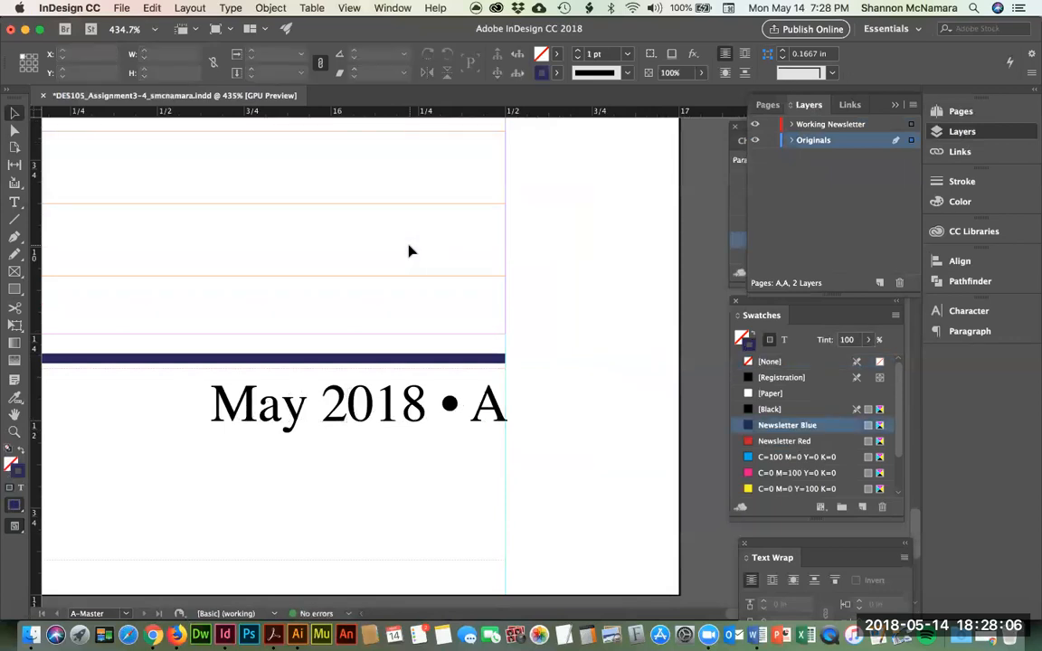
# Step: Examine the footer rule, StudentMatters text and folio across document pages 1 to 4, starting with page 1 fitted in the window
pyautogui.click(767, 105)
pyautogui.doubleClick(839, 181)
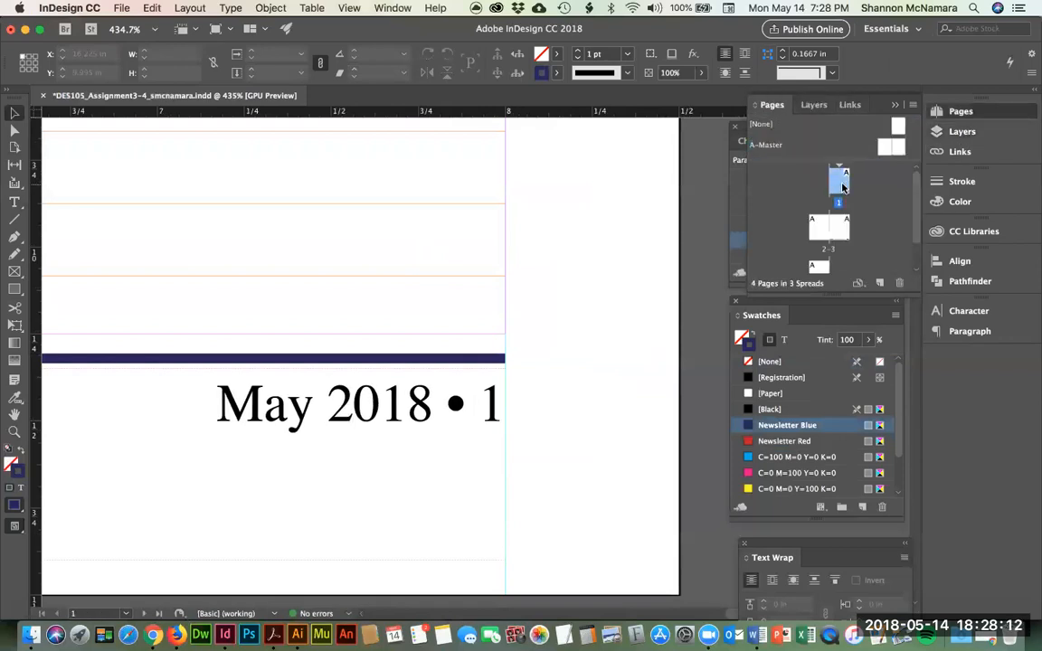
pyautogui.press('super+0')
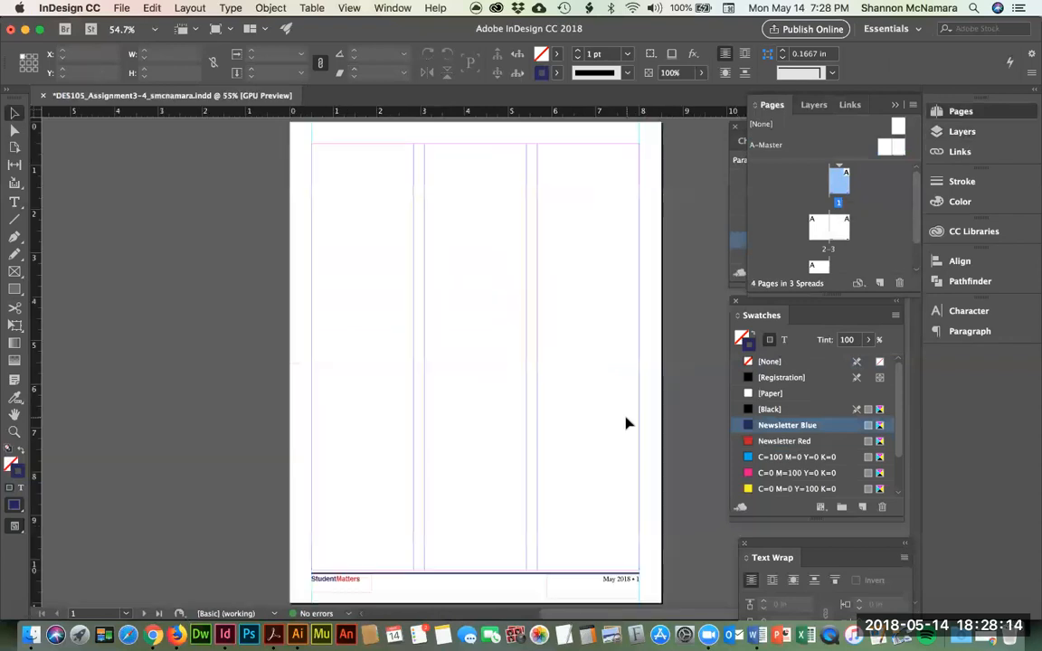
pyautogui.moveTo(297, 554); pyautogui.dragTo(646, 594)
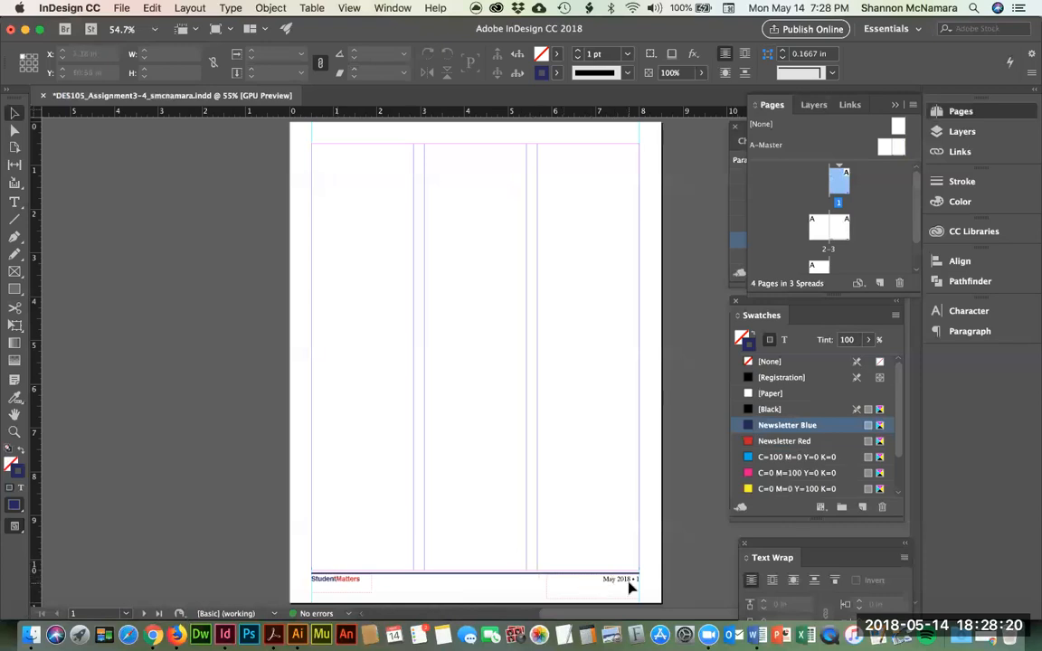
pyautogui.scroll(-8, 514, 588)
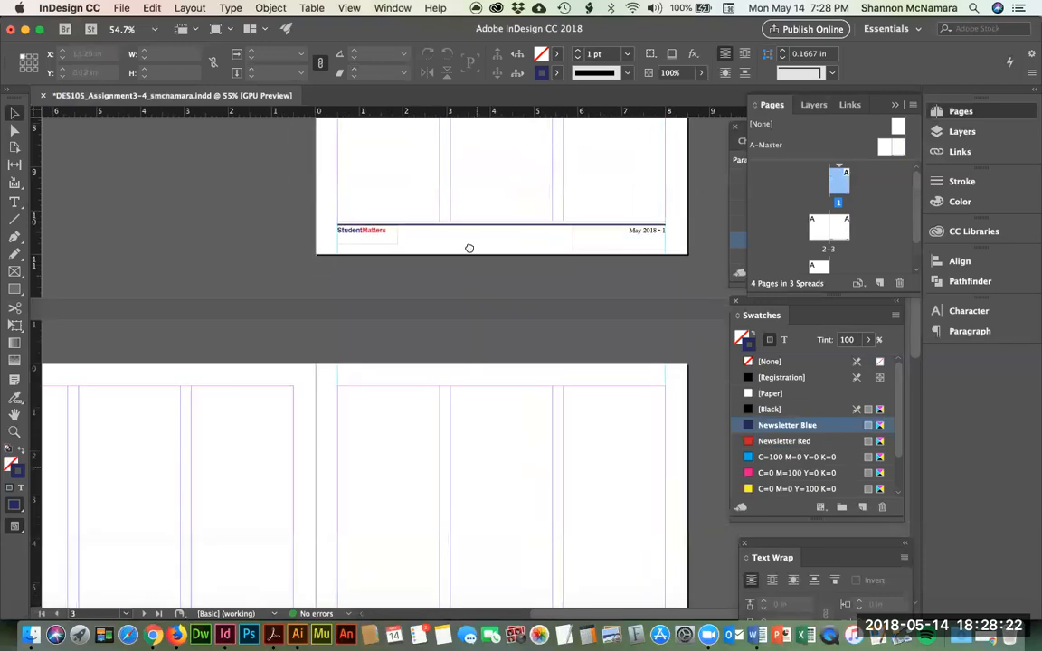
pyautogui.scroll(7, 469, 248)
pyautogui.scroll(-3, 490, 325)
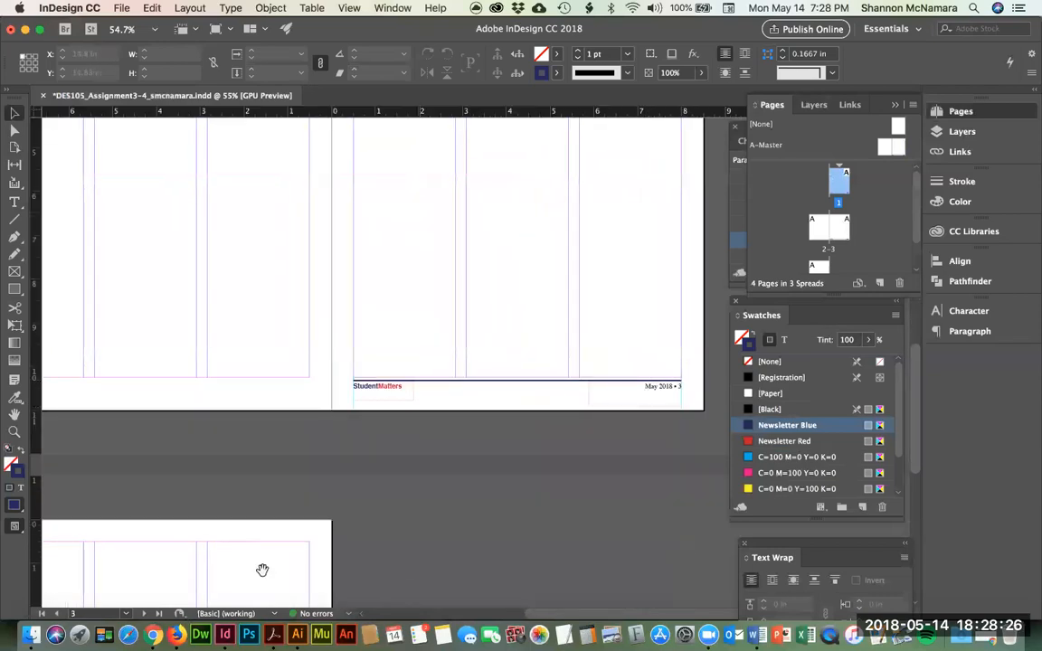
pyautogui.scroll(-5, 263, 570)
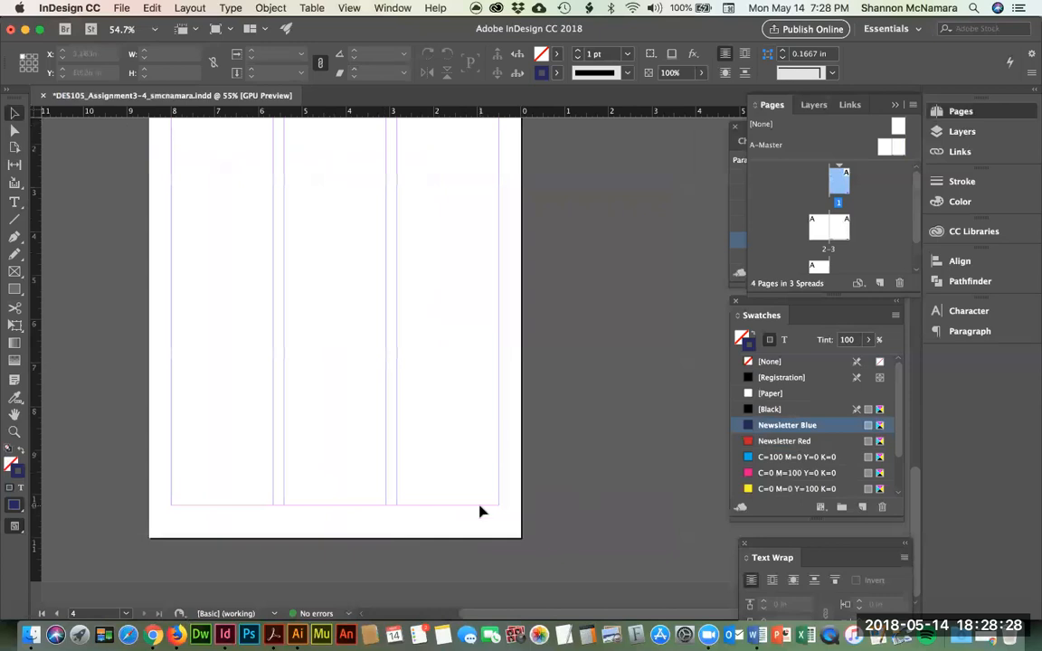
pyautogui.scroll(6, 527, 251)
pyautogui.scroll(10, 527, 252)
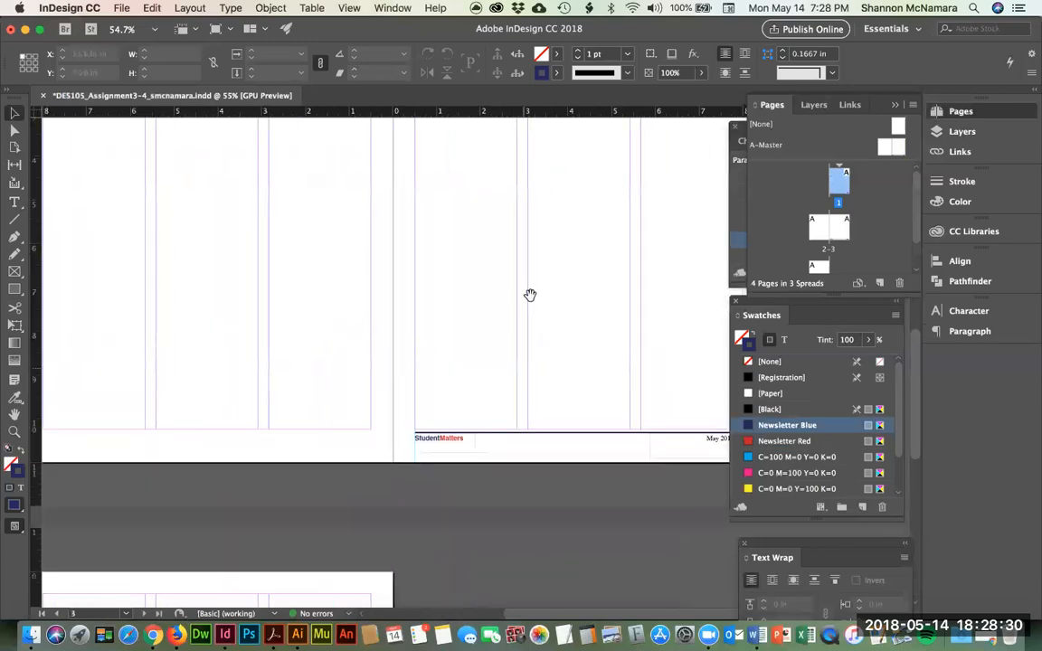
pyautogui.scroll(10, 523, 162)
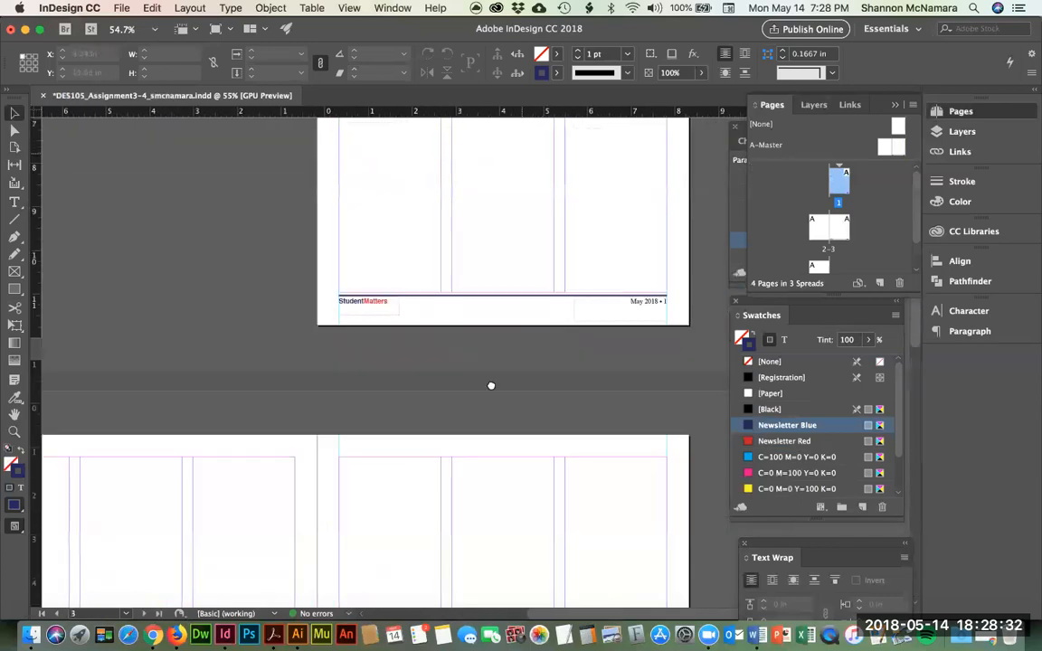
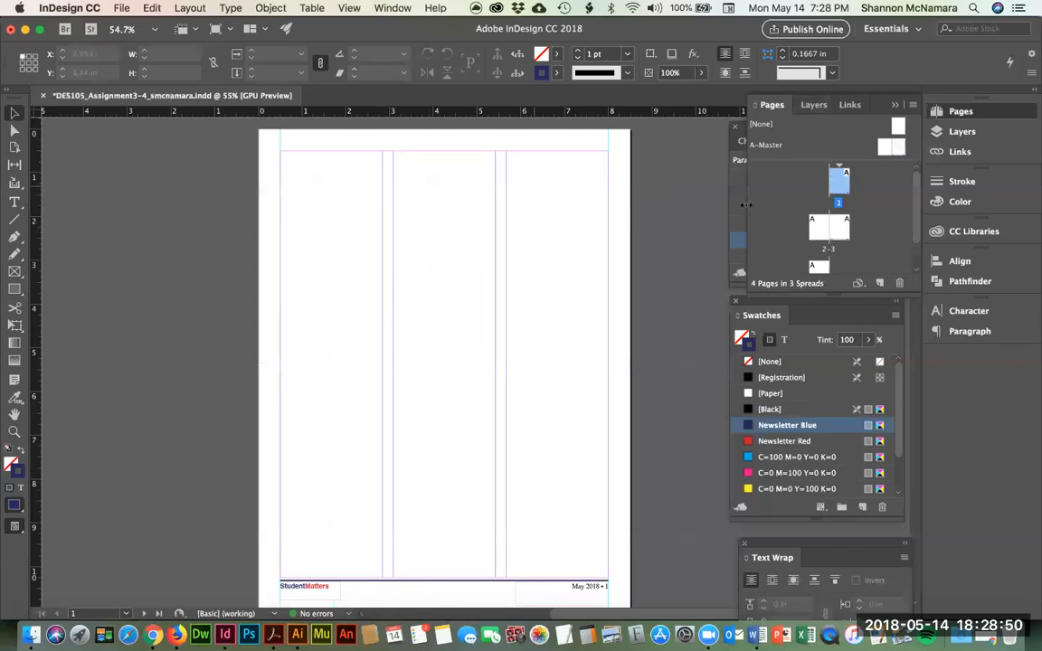
# Step: Show the document's layers and look through the pages from page 1 to the foot of page 4
pyautogui.click(807, 107)
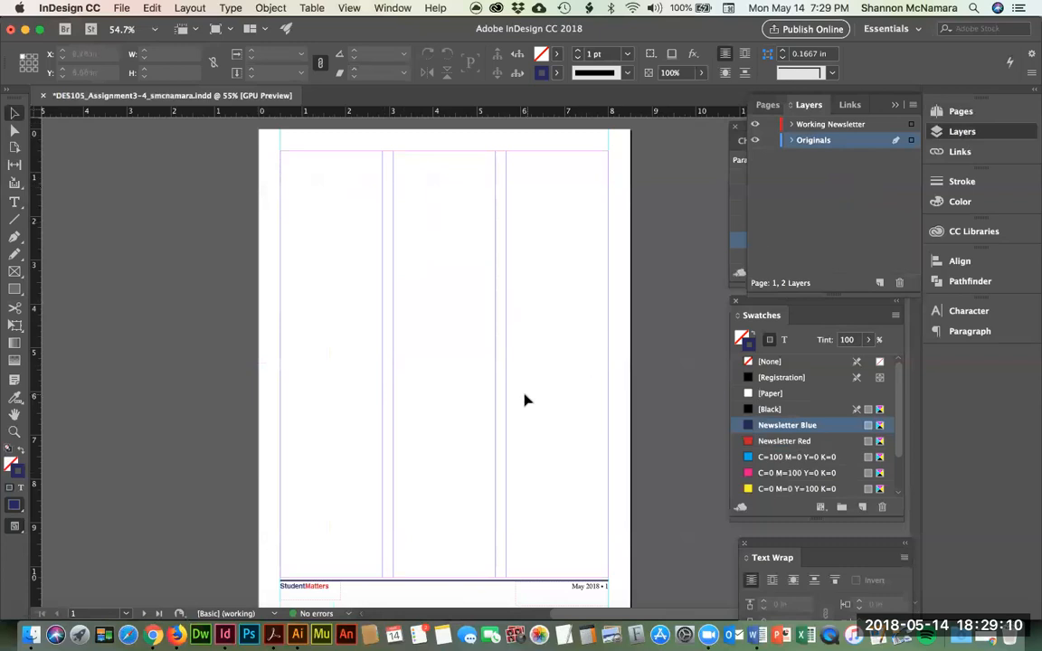
pyautogui.moveTo(422, 449); pyautogui.dragTo(532, 205)
pyautogui.moveTo(331, 535); pyautogui.dragTo(456, 265)
pyautogui.moveTo(323, 488); pyautogui.dragTo(374, 316)
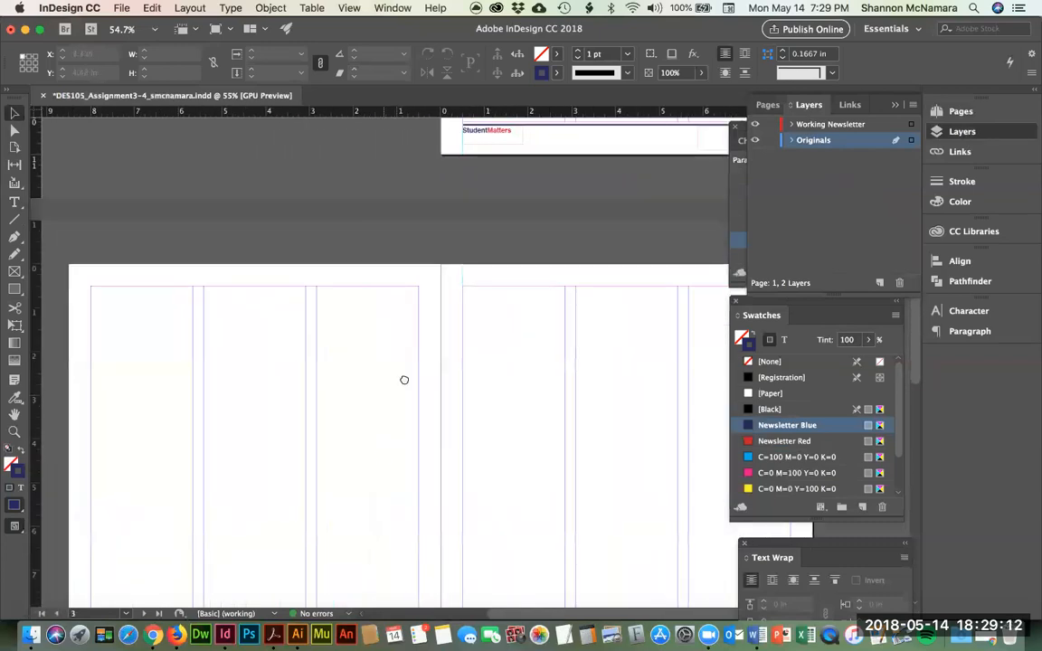
pyautogui.moveTo(371, 483); pyautogui.dragTo(417, 260)
pyautogui.moveTo(324, 533); pyautogui.dragTo(379, 246)
pyautogui.moveTo(332, 391); pyautogui.dragTo(360, 204)
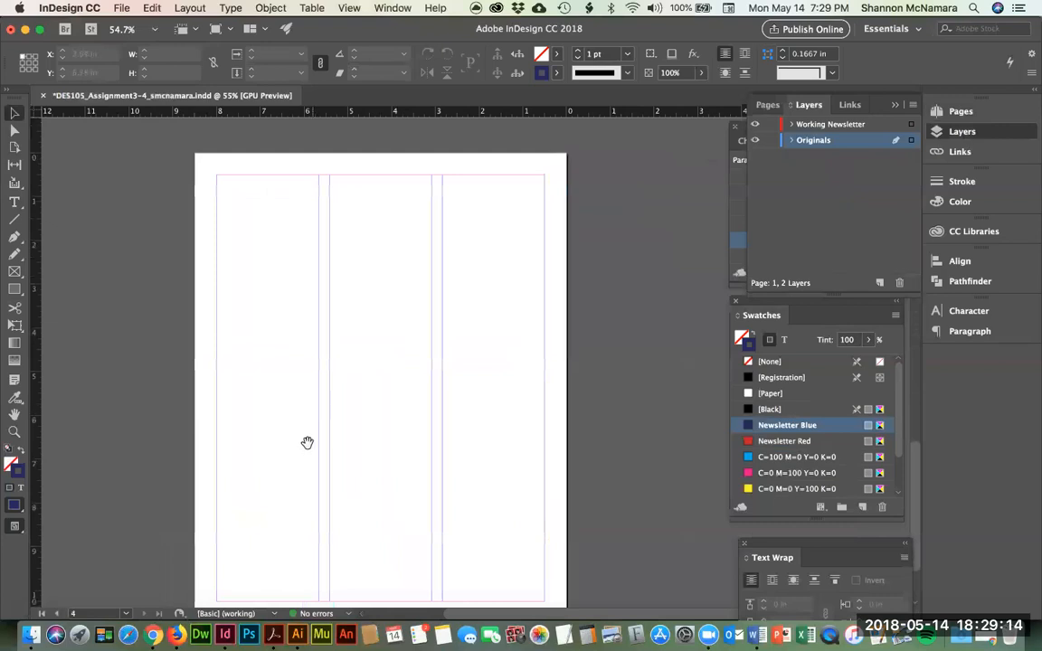
pyautogui.moveTo(306, 442); pyautogui.dragTo(319, 179)
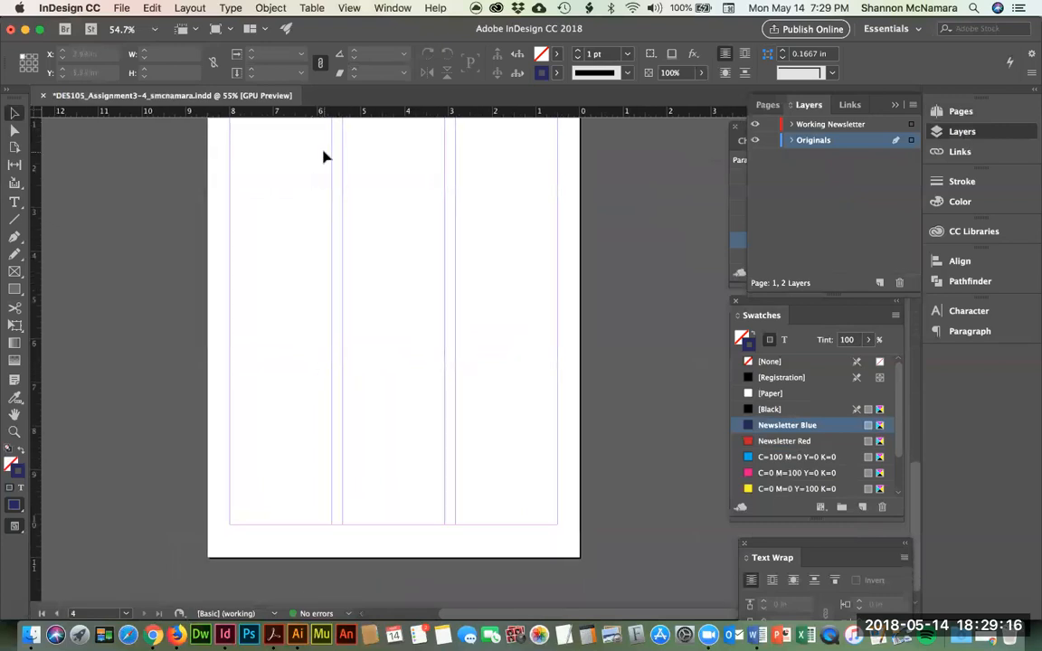
# Step: Draw an 8.5 by 11 in rectangle frame covering the whole of page 4 on the Originals layer
pyautogui.moveTo(372, 166); pyautogui.dragTo(379, 214)
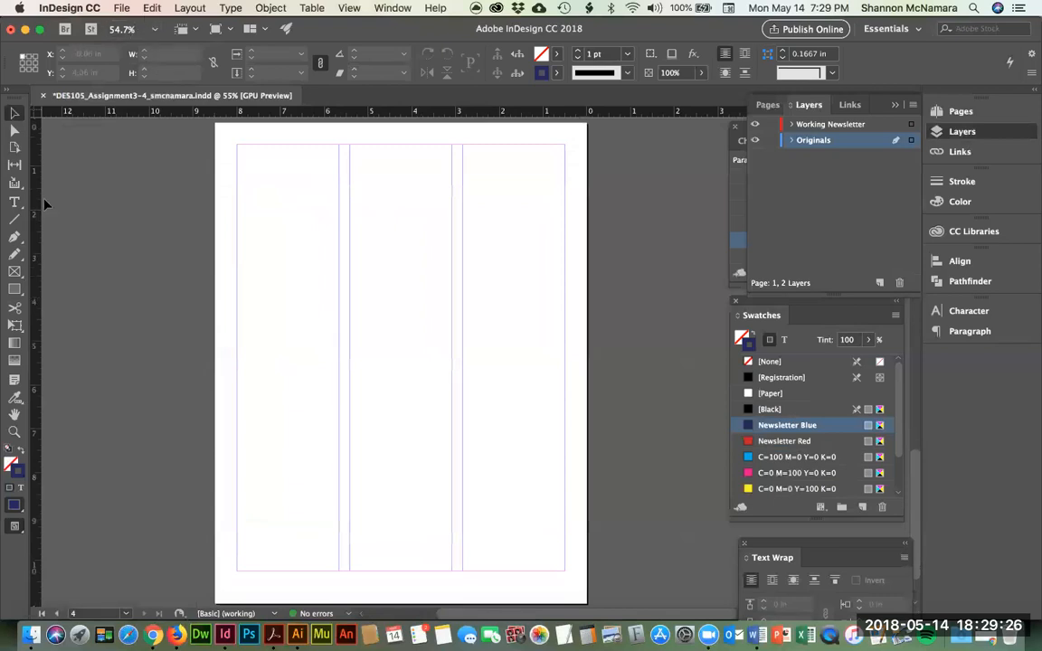
pyautogui.click(15, 271)
pyautogui.moveTo(218, 128); pyautogui.dragTo(583, 601)
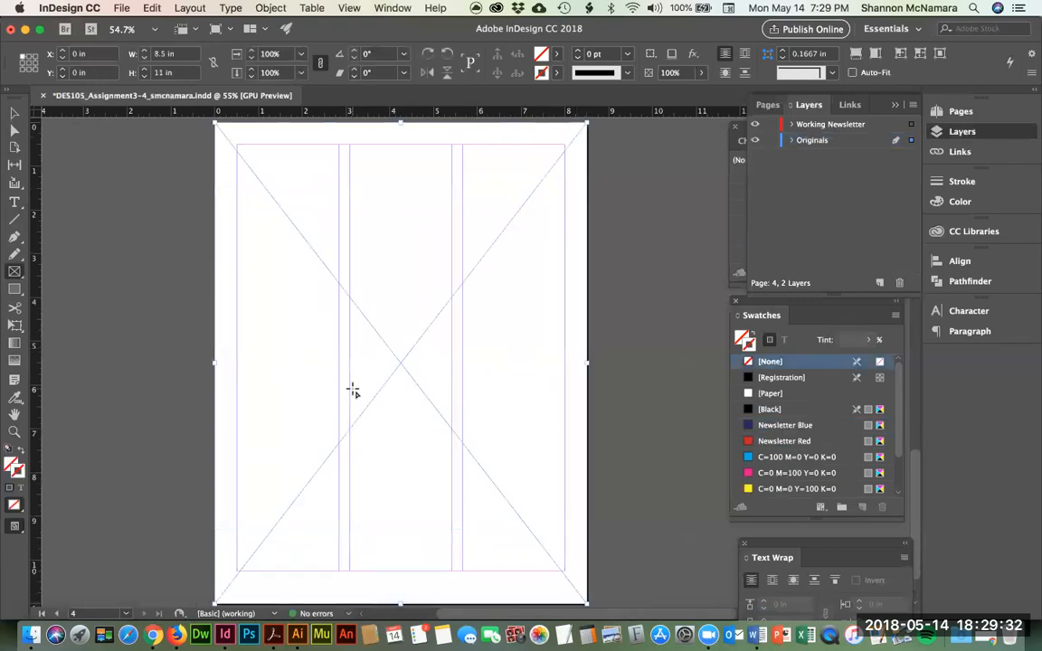
# Step: Place NLMockUp.pdf into the full-page frame with import options shown, choosing page 4 of the PDF
pyautogui.click(121, 8)
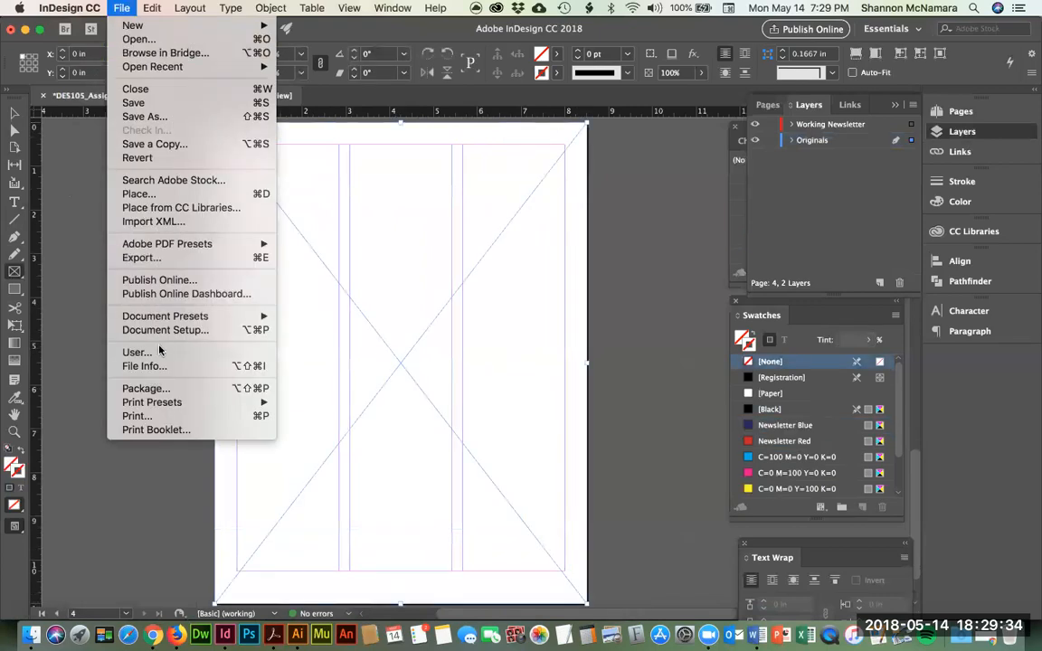
pyautogui.click(147, 198)
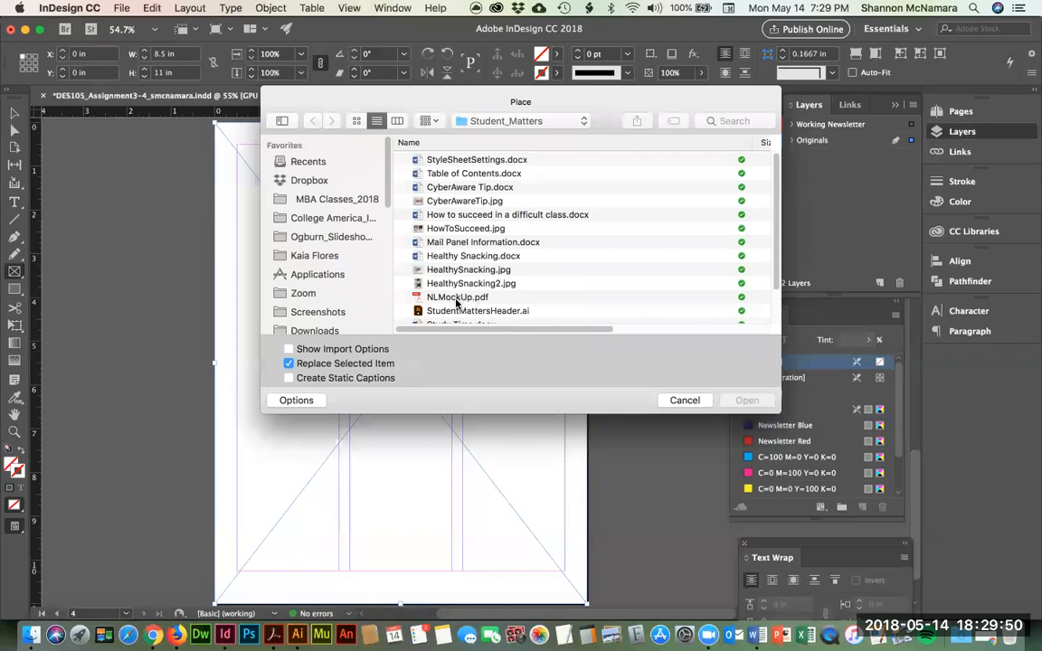
pyautogui.click(455, 299)
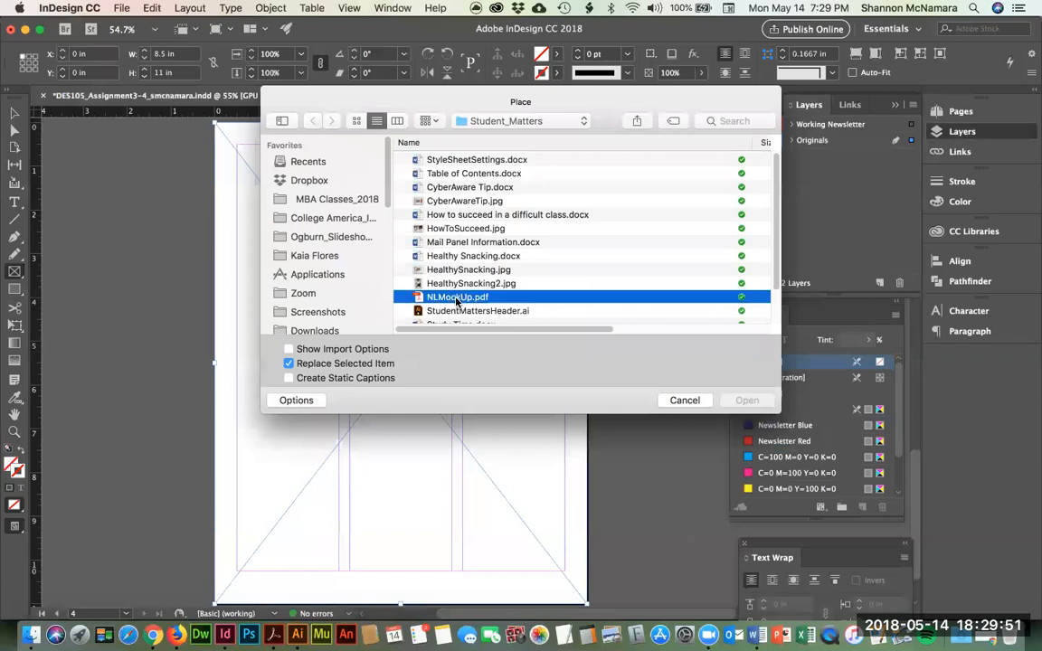
pyautogui.click(288, 350)
pyautogui.click(747, 400)
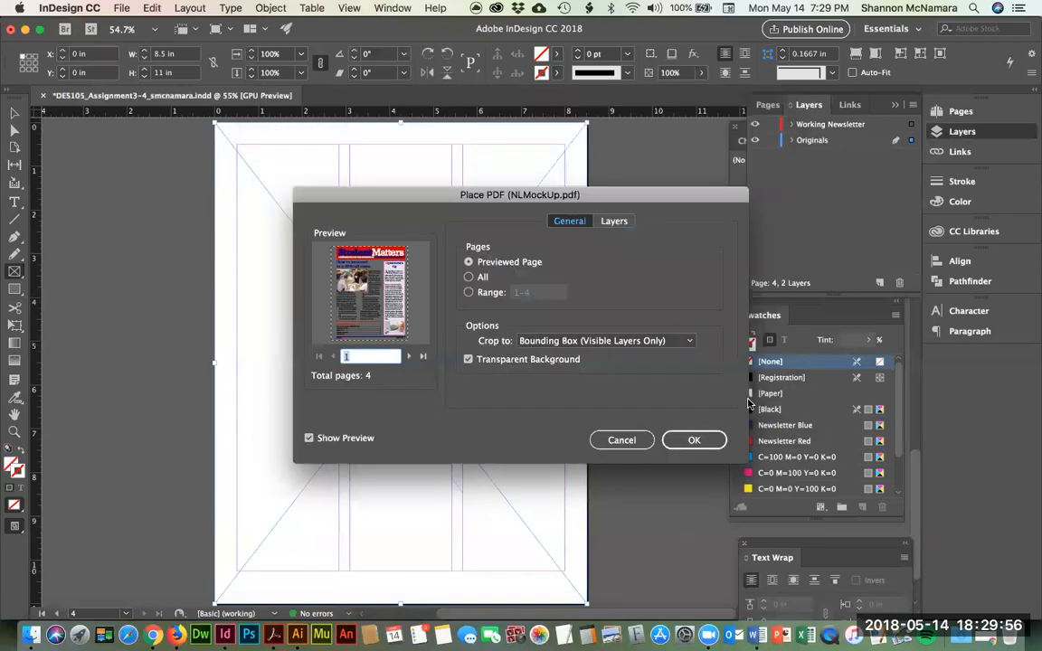
pyautogui.click(408, 356)
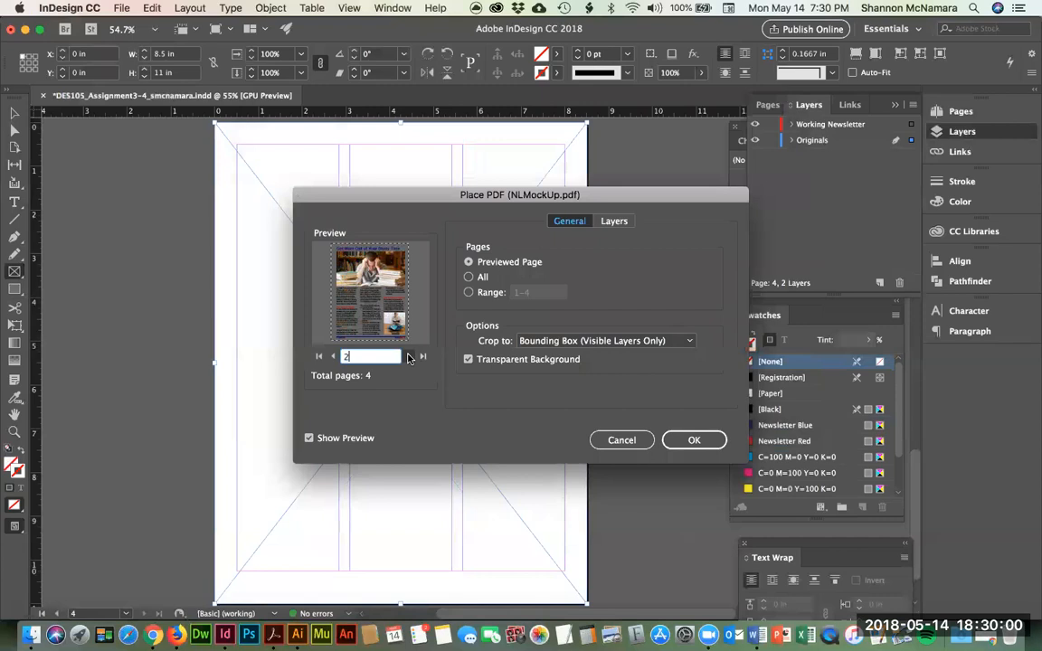
pyautogui.click(409, 357)
pyautogui.click(409, 357)
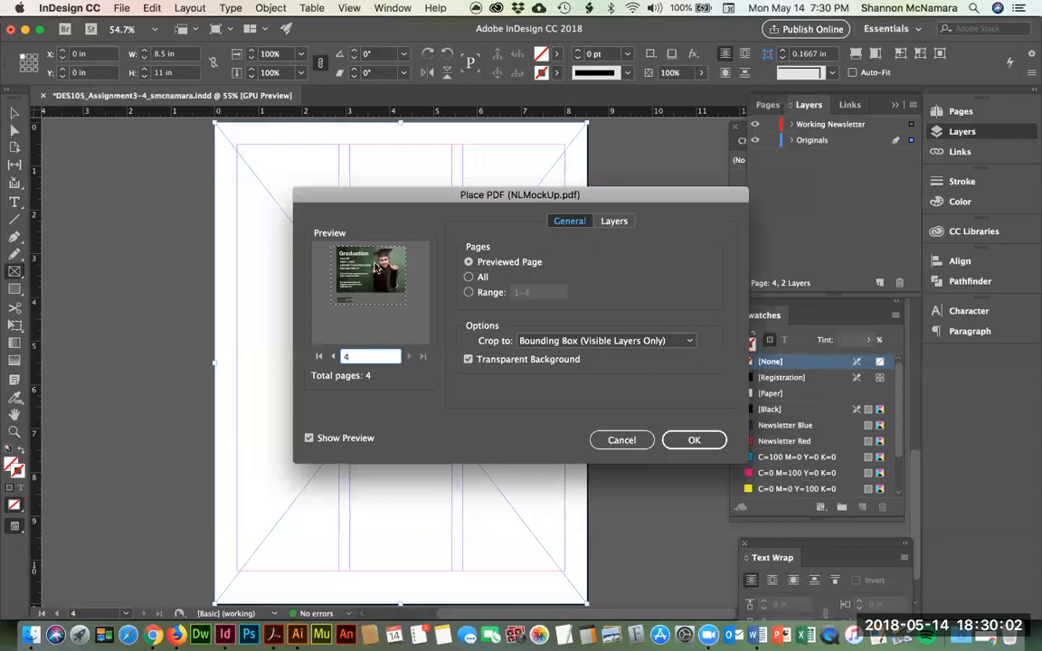
pyautogui.click(694, 440)
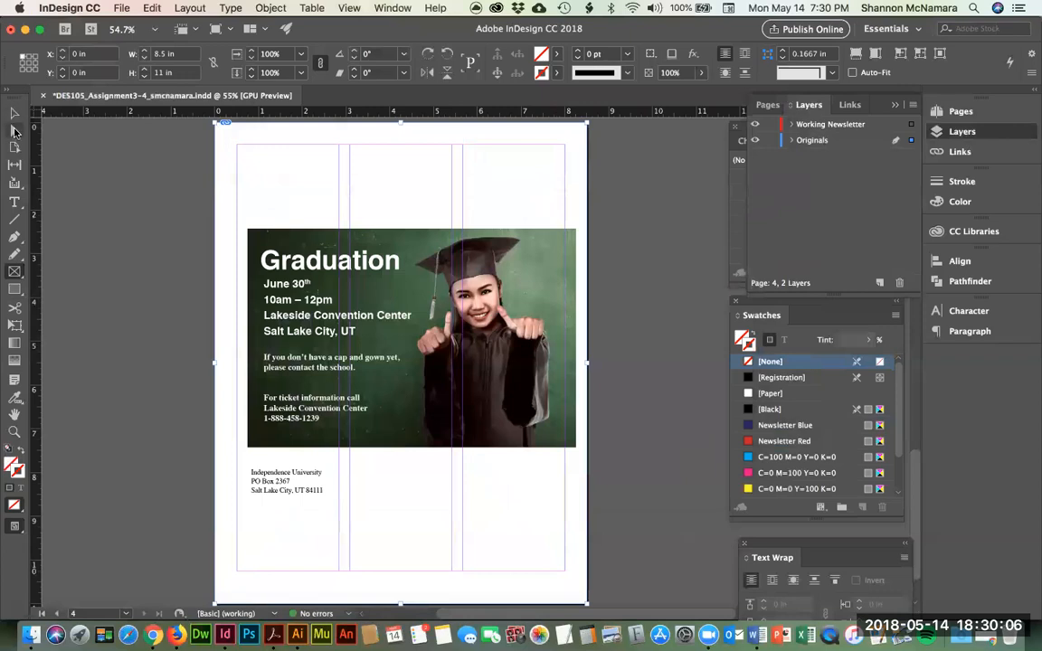
# Step: Try Fill Frame Proportionally on the placed graduation page and undo the fitting
pyautogui.click(271, 8)
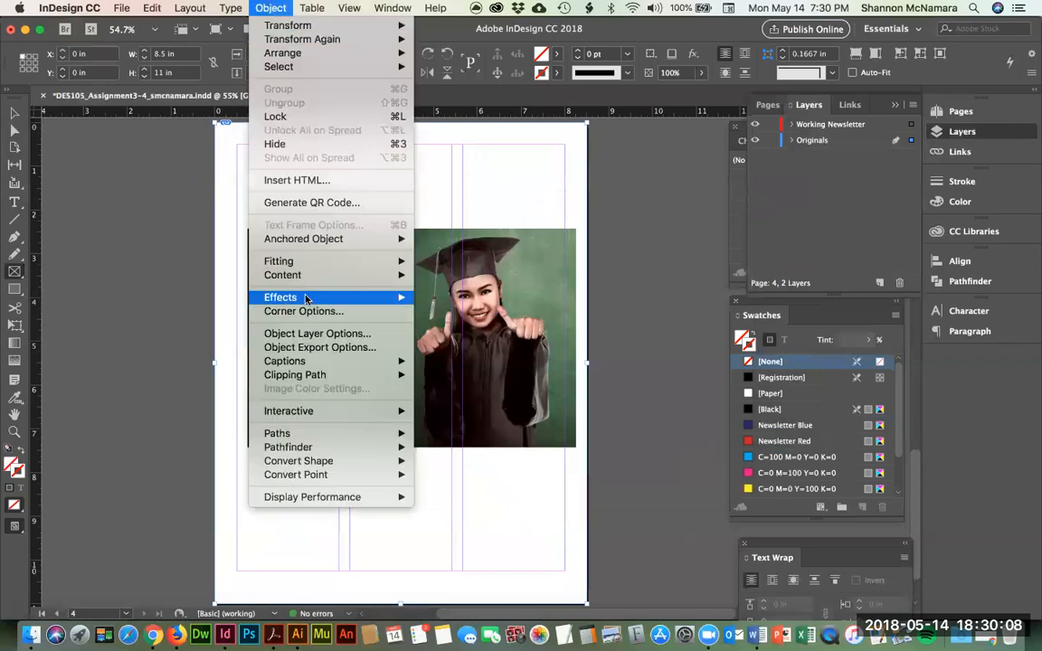
pyautogui.moveTo(300, 262)
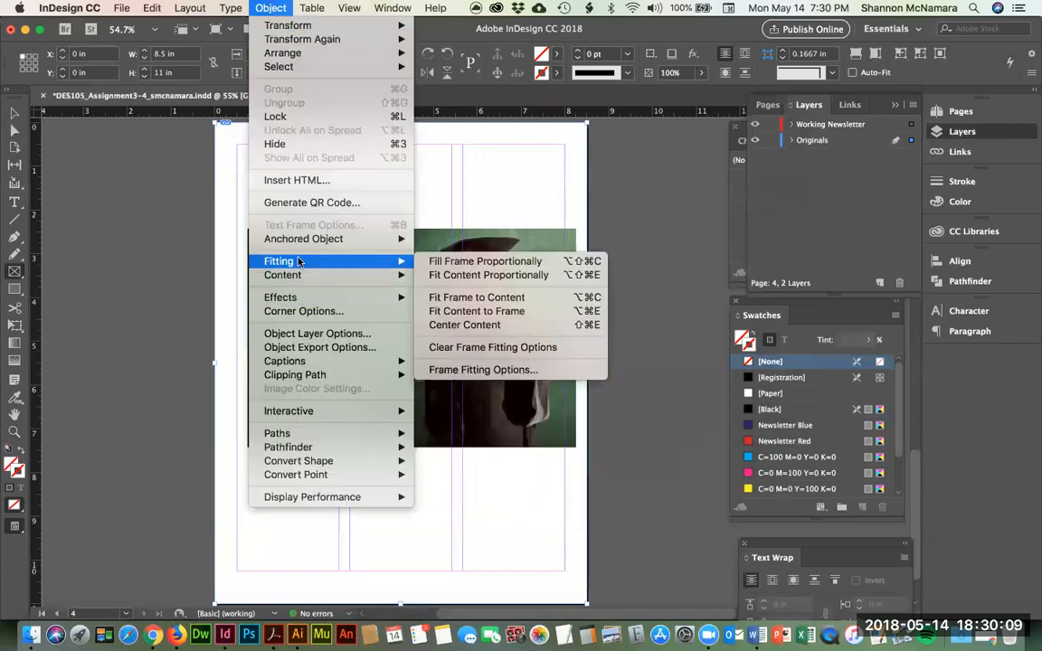
pyautogui.click(504, 263)
pyautogui.press('super+z')
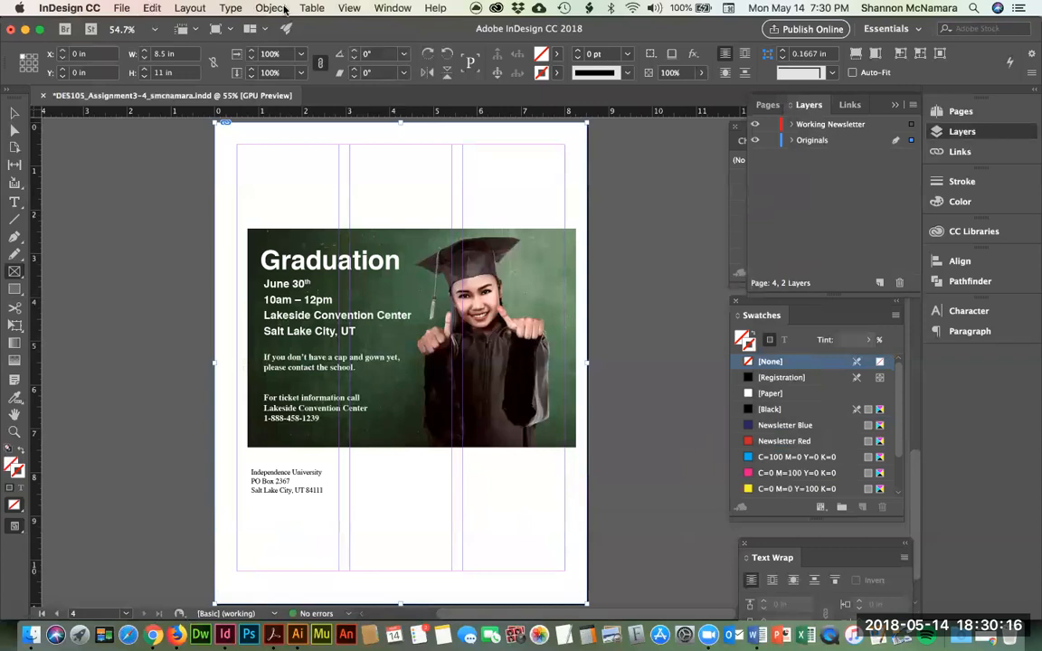
# Step: Review the Frame Fitting Options of the graduation page's frame and accept them without changes
pyautogui.click(266, 7)
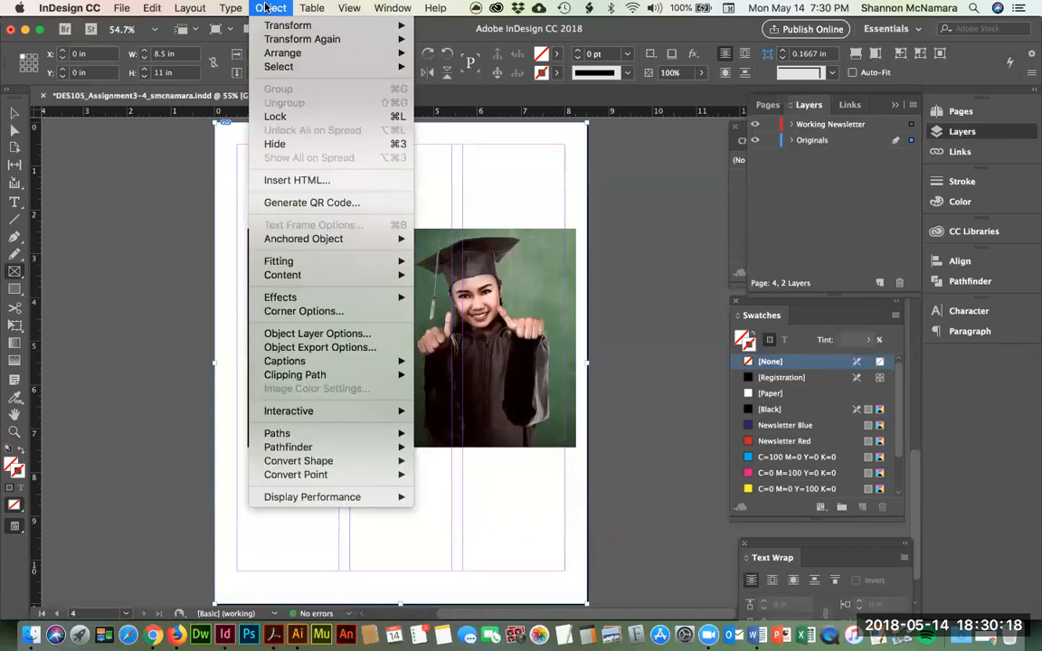
pyautogui.moveTo(318, 261)
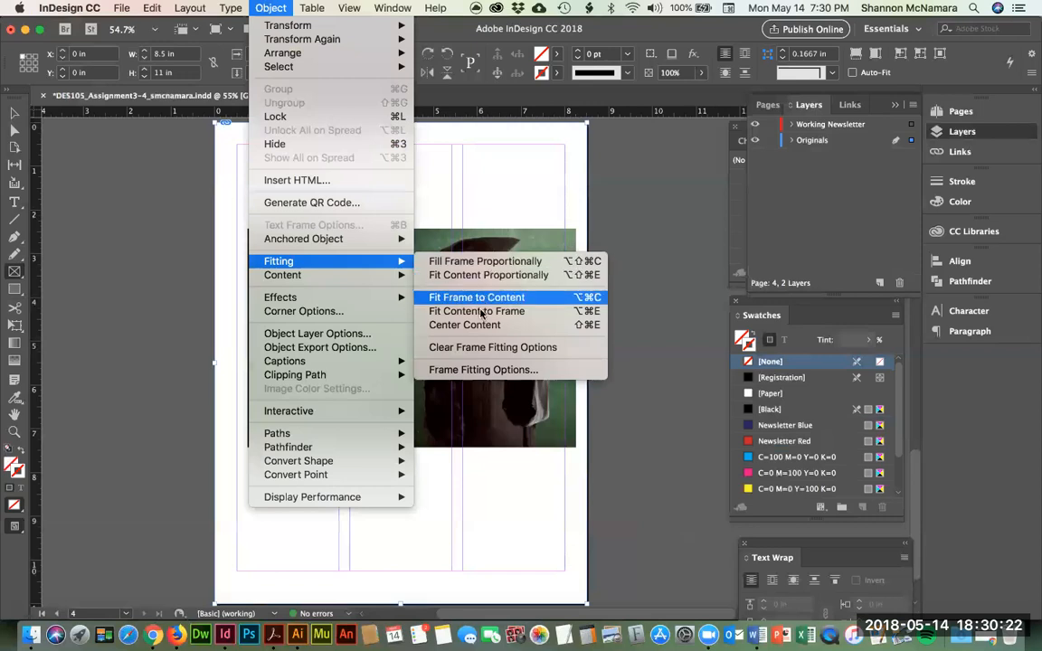
pyautogui.click(484, 370)
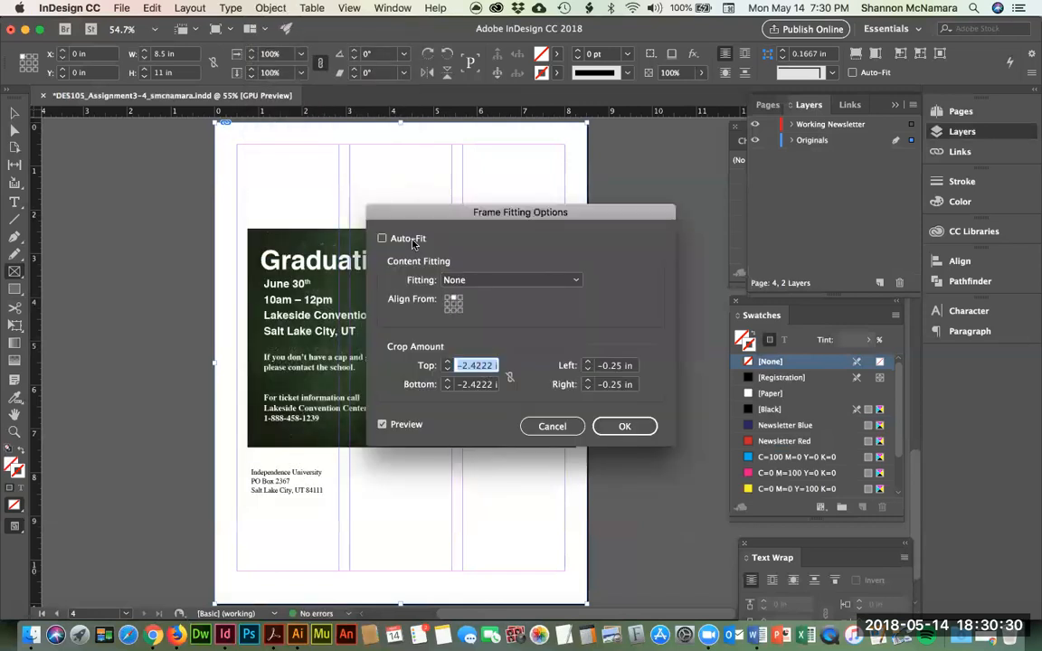
pyautogui.click(628, 426)
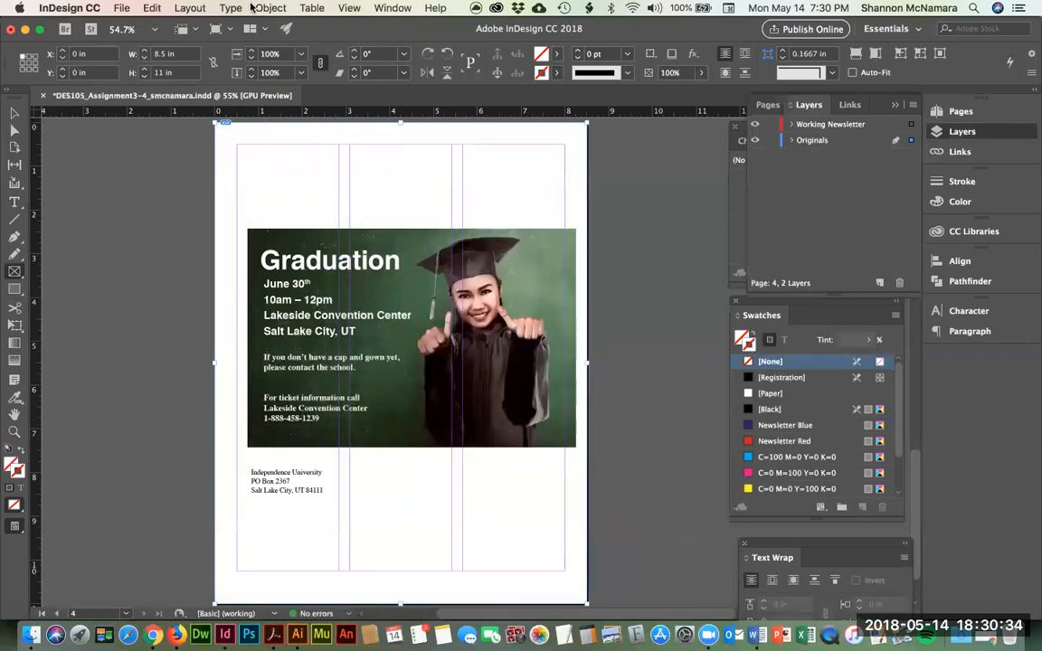
# Step: Try filling the full-page frame proportionally with the mockup once more, and undo it
pyautogui.click(271, 7)
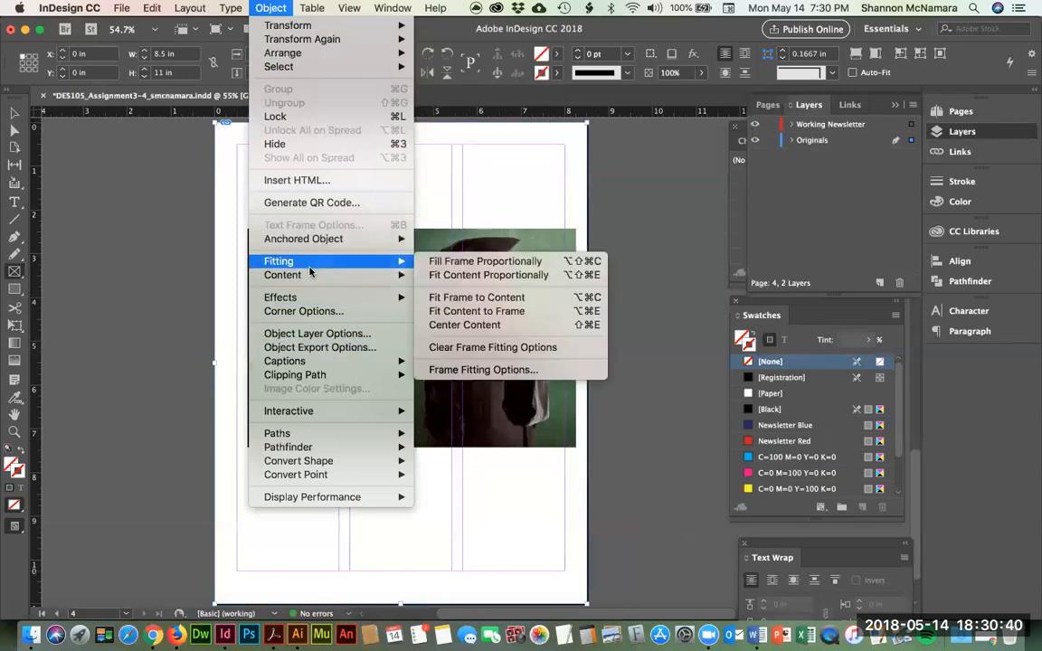
pyautogui.click(465, 263)
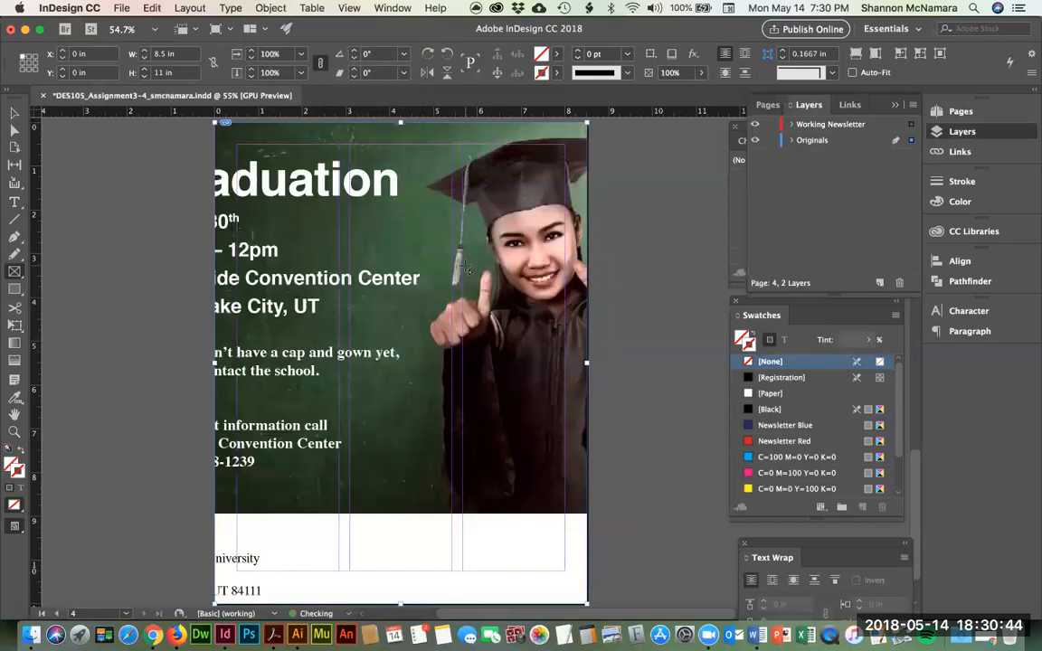
pyautogui.press('super+z')
# Step: Undo the PDF placement and the full-page frame on page 4
pyautogui.click(14, 113)
pyautogui.click(132, 232)
pyautogui.press('super+z')
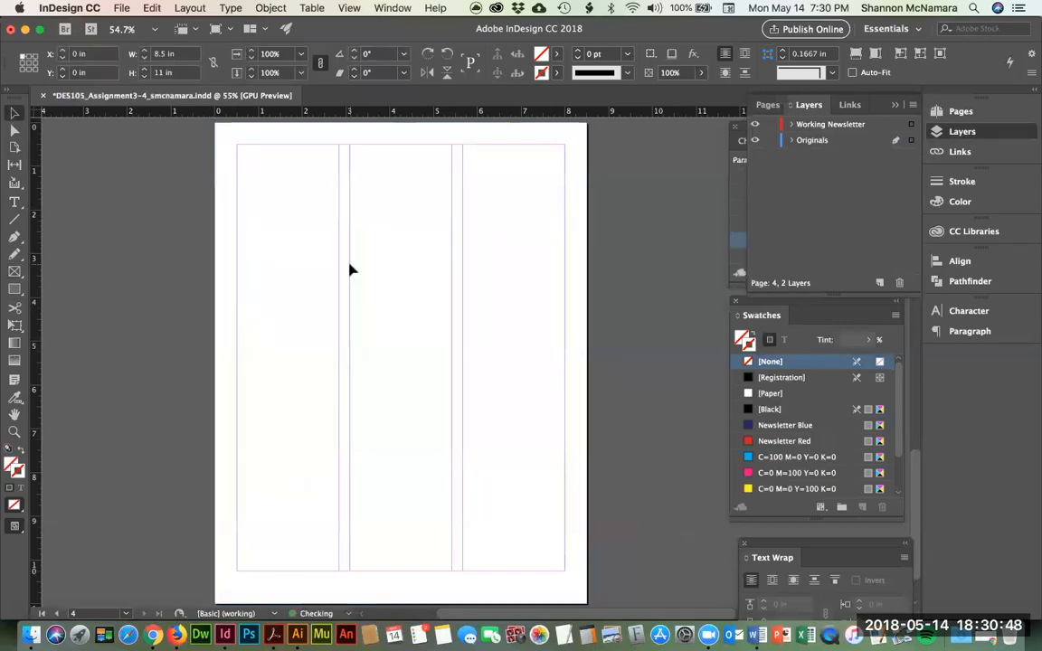
pyautogui.press('super+z')
# Step: Place page 4 of NLMockUp.pdf at its original size directly at the top-left corner of document page 4
pyautogui.click(121, 7)
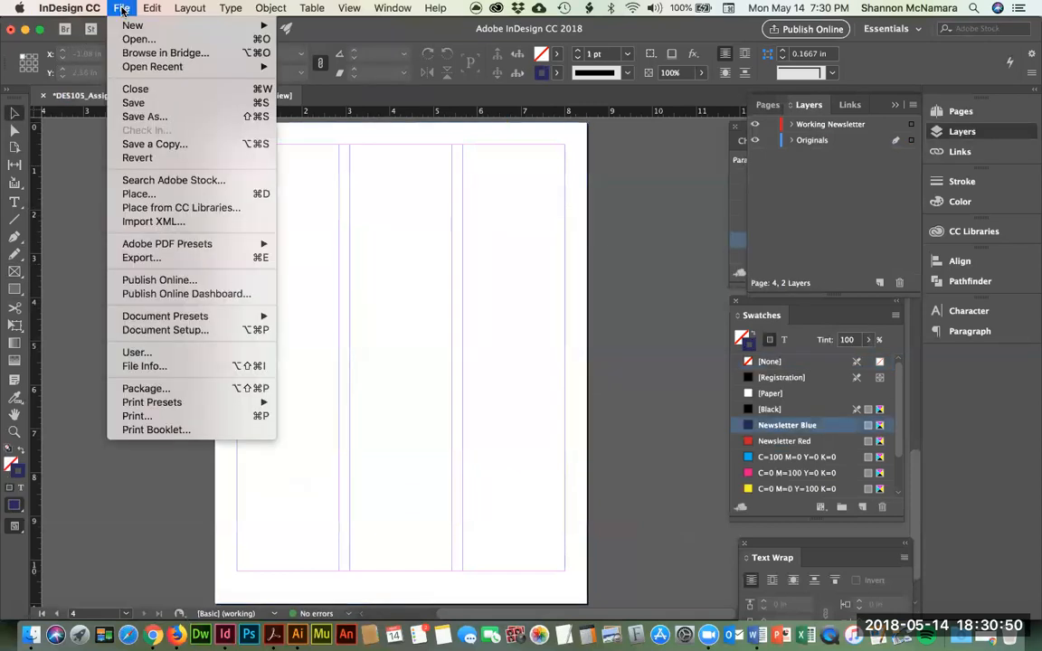
pyautogui.click(139, 194)
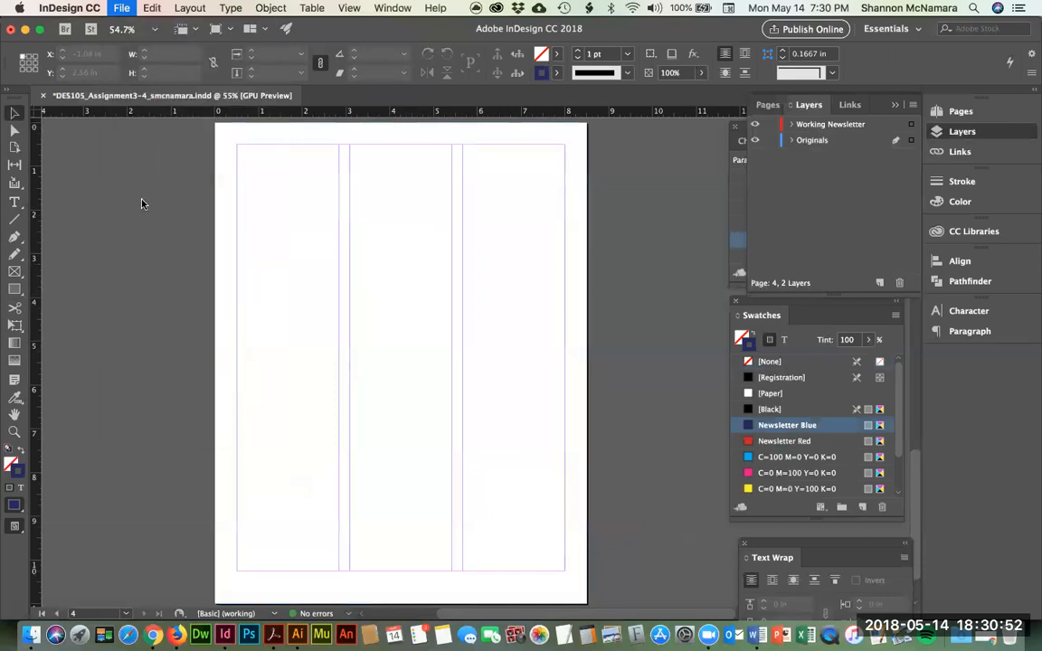
pyautogui.click(463, 299)
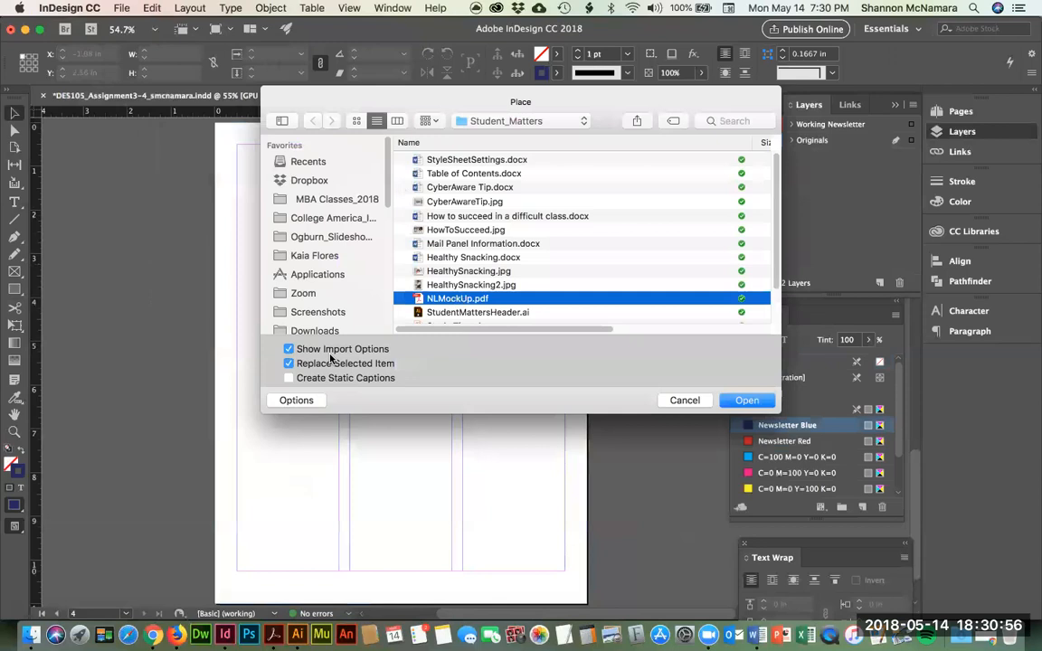
pyautogui.click(748, 401)
pyautogui.click(408, 357)
pyautogui.click(408, 357)
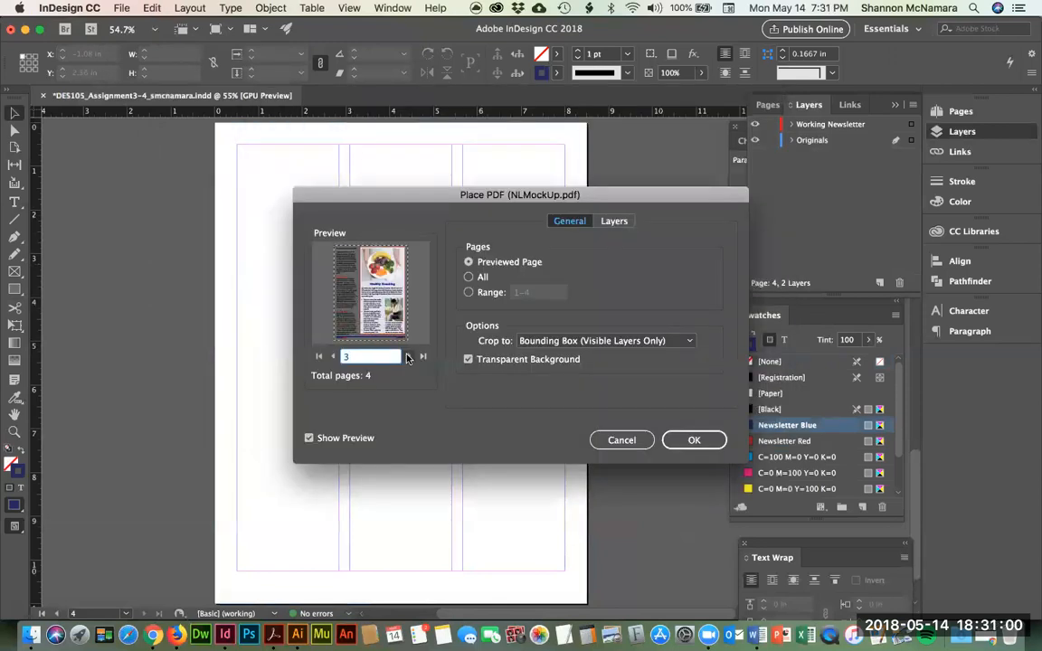
pyautogui.click(408, 357)
pyautogui.click(689, 439)
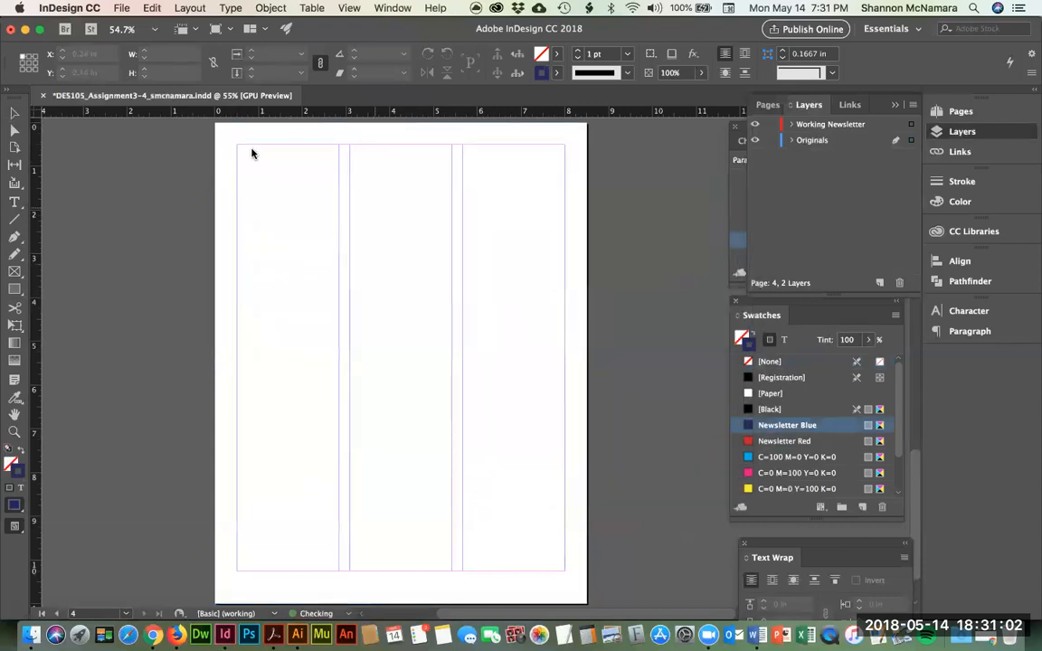
pyautogui.click(217, 126)
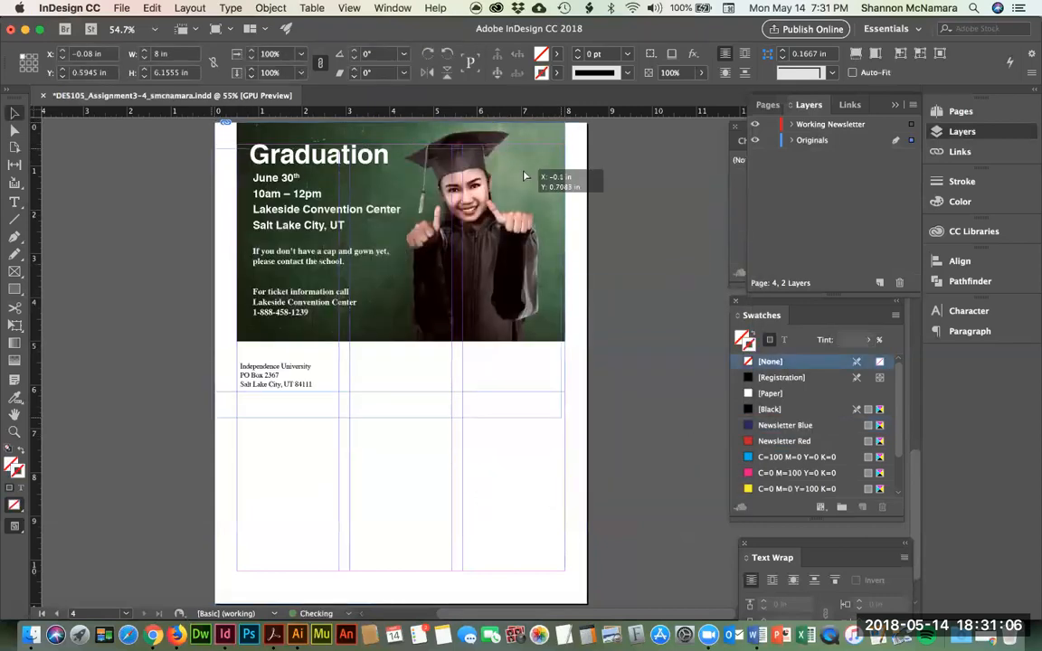
# Step: Move the placed graduation page to X 0 in, Y 0.5 in and check its top-left corner against the page margins
pyautogui.moveTo(528, 145); pyautogui.dragTo(527, 166)
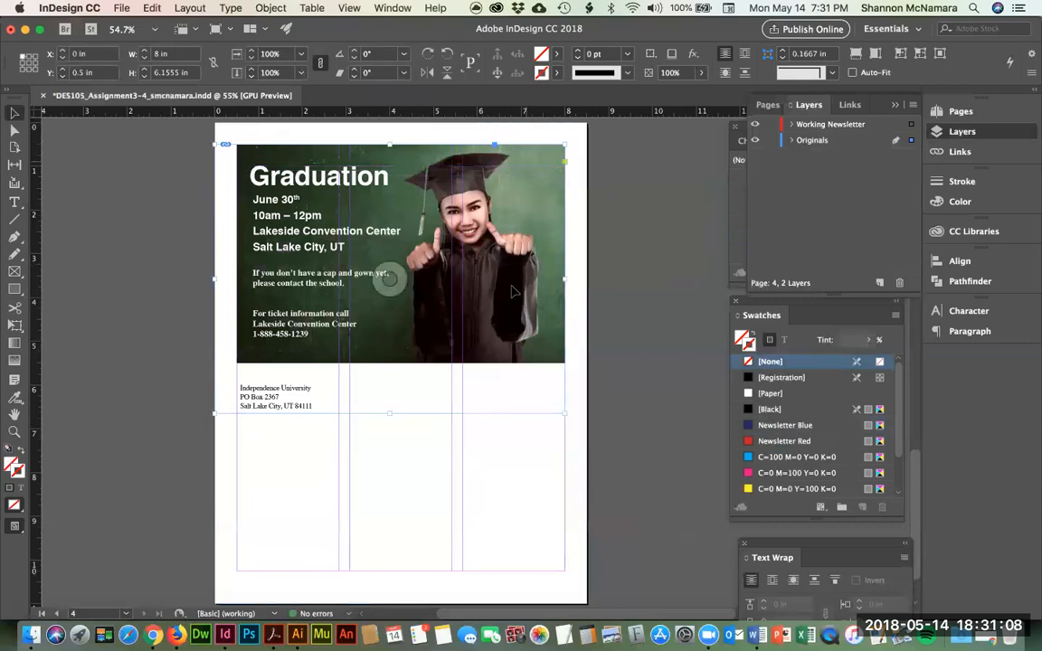
pyautogui.click(637, 307)
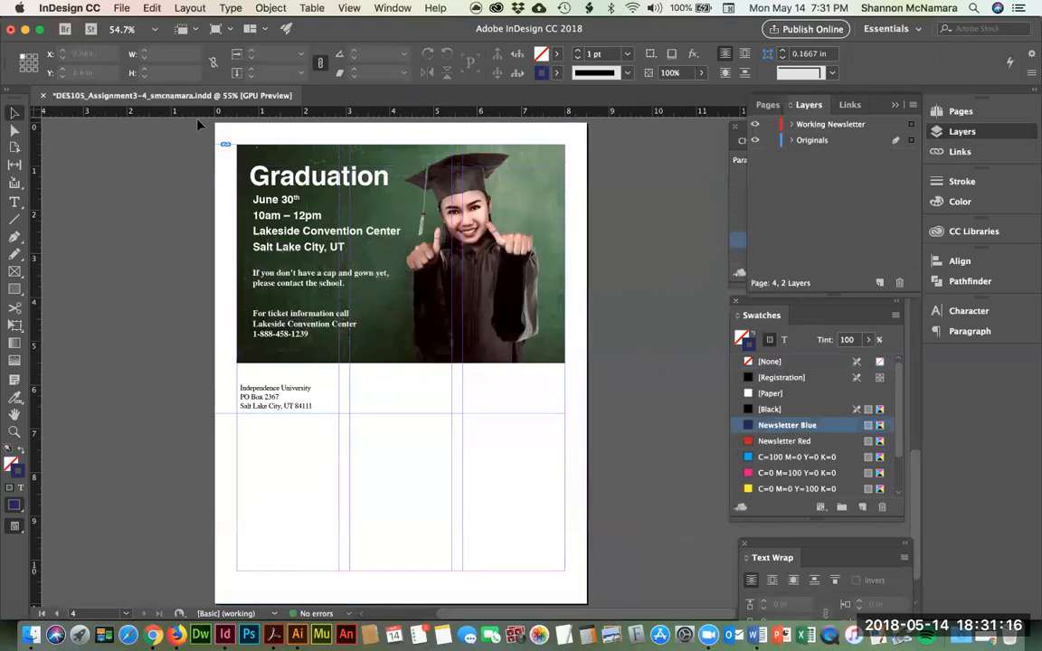
pyautogui.press('z')
pyautogui.moveTo(217, 134); pyautogui.dragTo(275, 205)
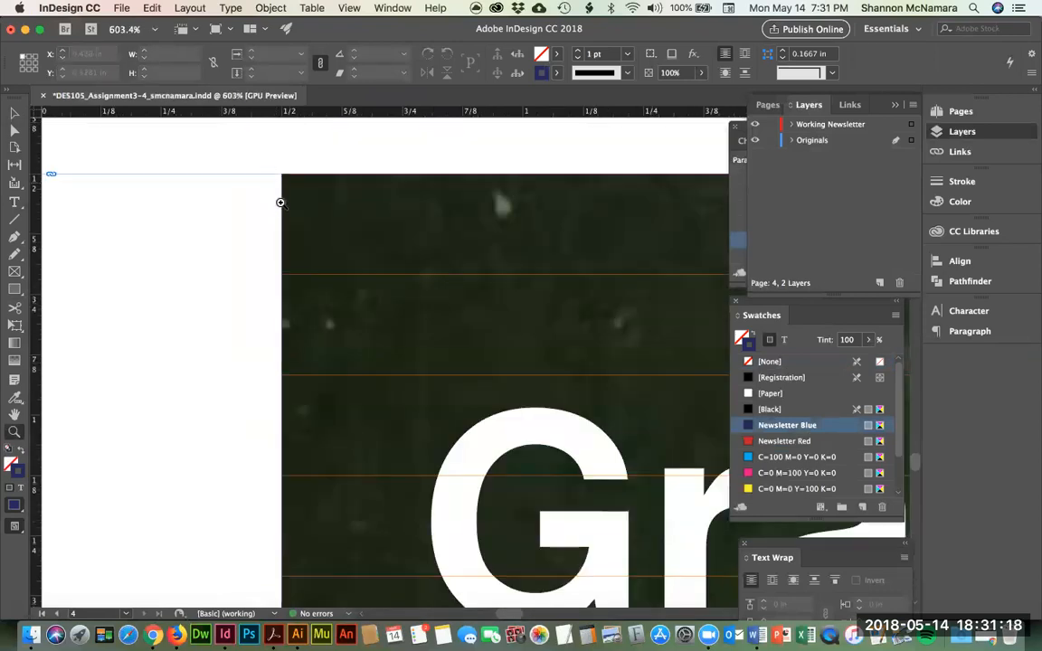
pyautogui.press('super+0')
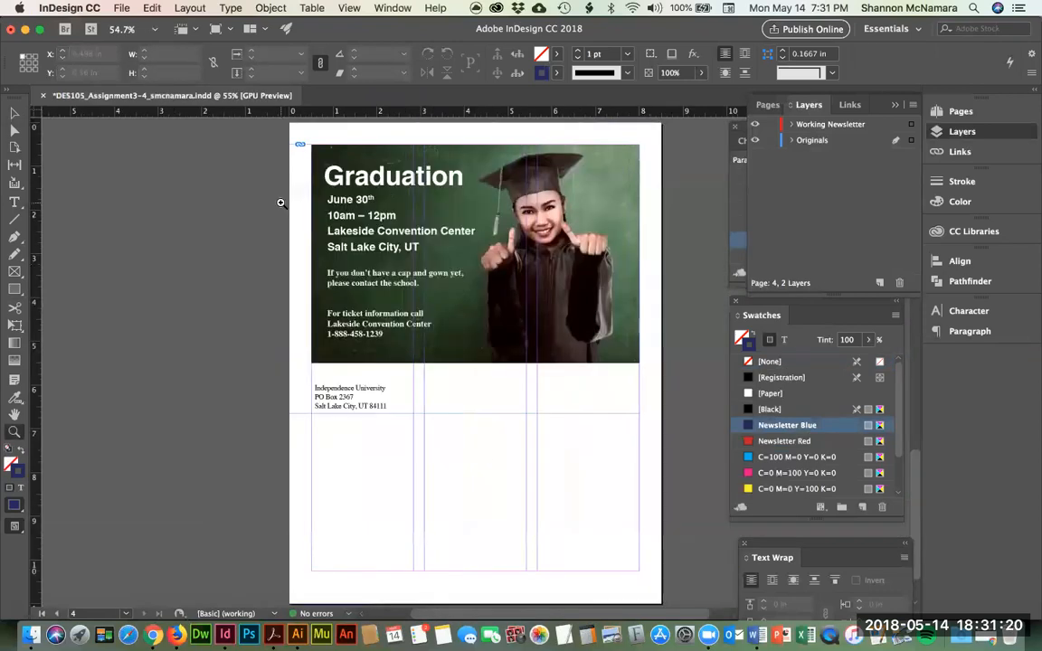
pyautogui.moveTo(464, 282); pyautogui.dragTo(403, 290)
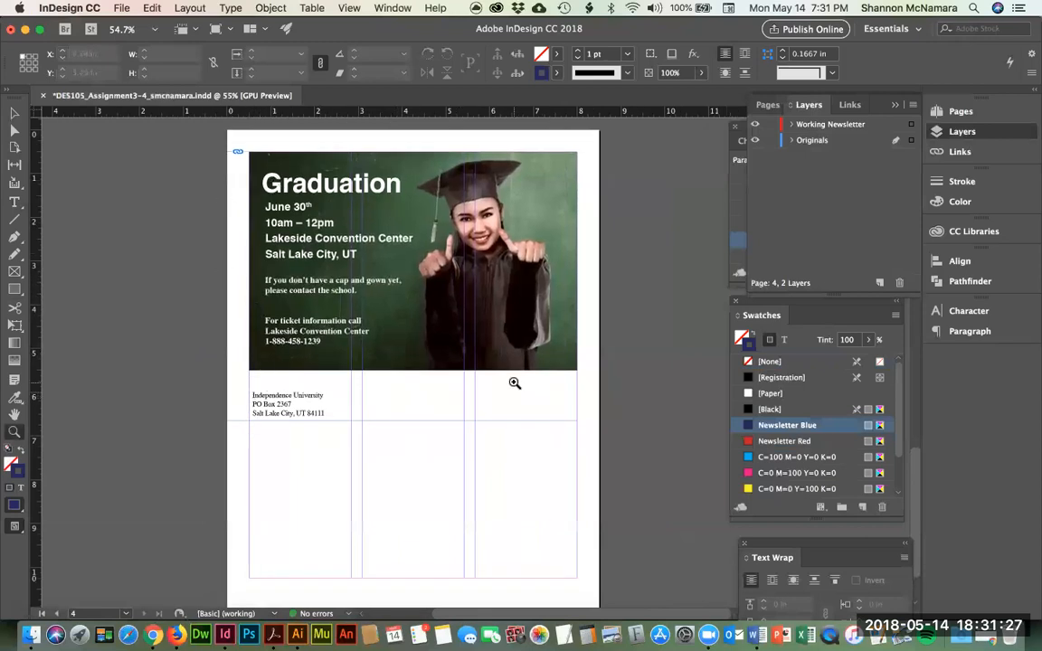
# Step: Lock the Originals layer holding the graduation mockup and make Working Newsletter the active layer
pyautogui.click(14, 112)
pyautogui.click(373, 246)
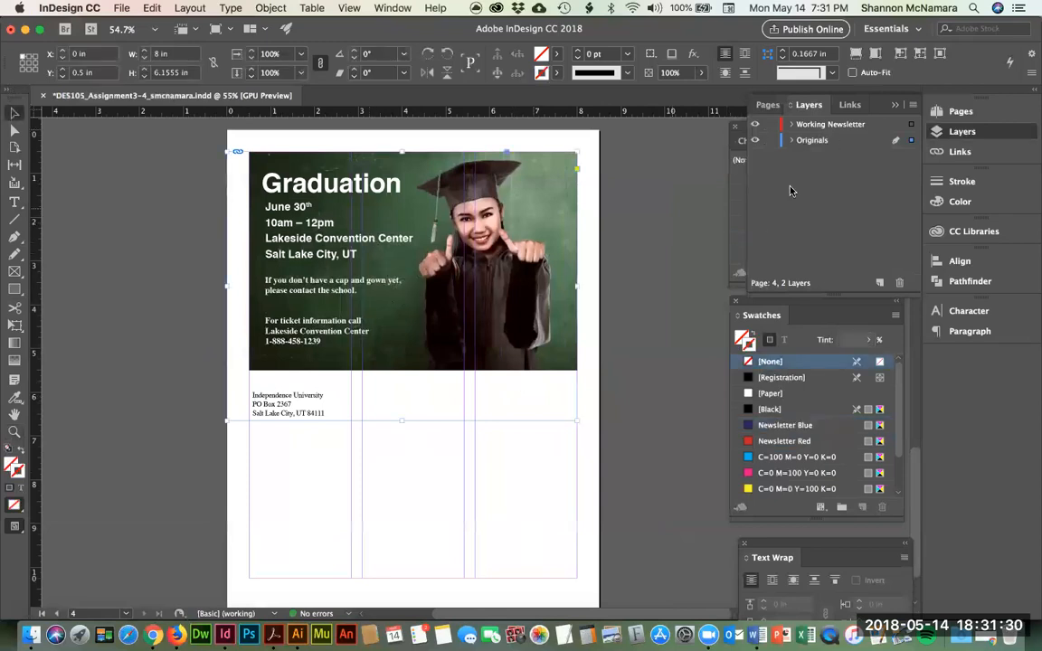
pyautogui.click(770, 141)
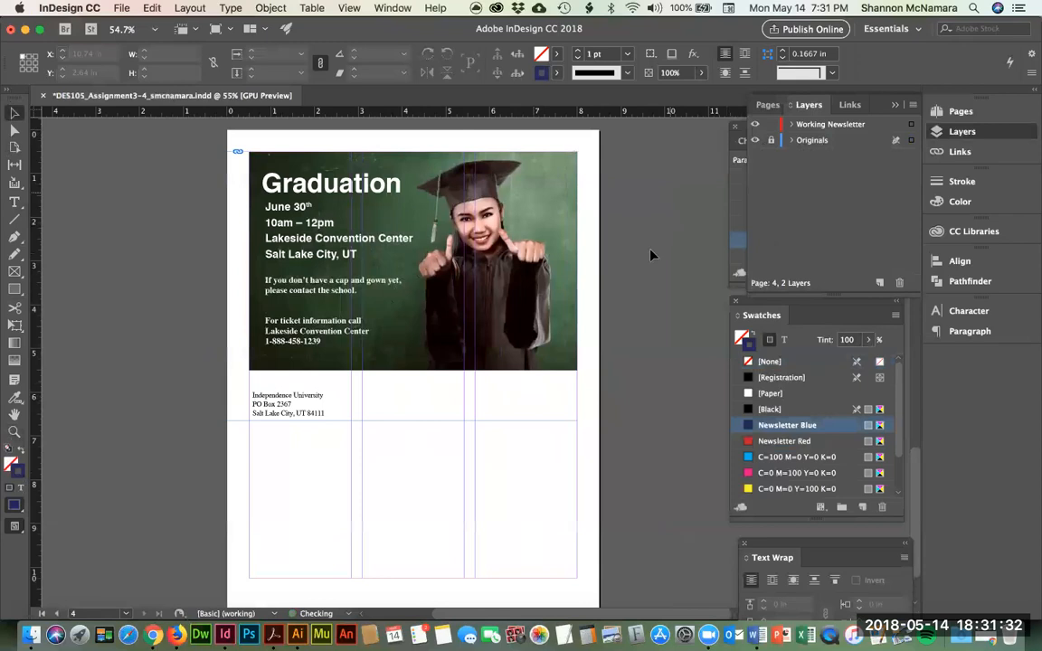
pyautogui.click(818, 125)
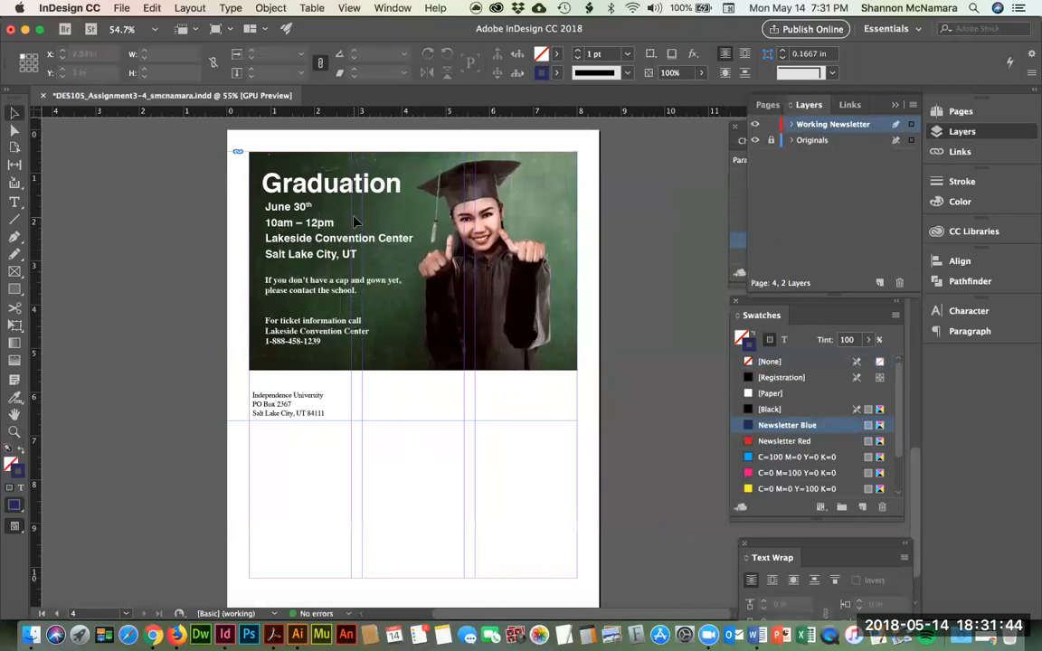
# Step: Look through the Student_Matters folder for a graduation ad file to place, and close the file chooser without placing anything
pyautogui.click(121, 8)
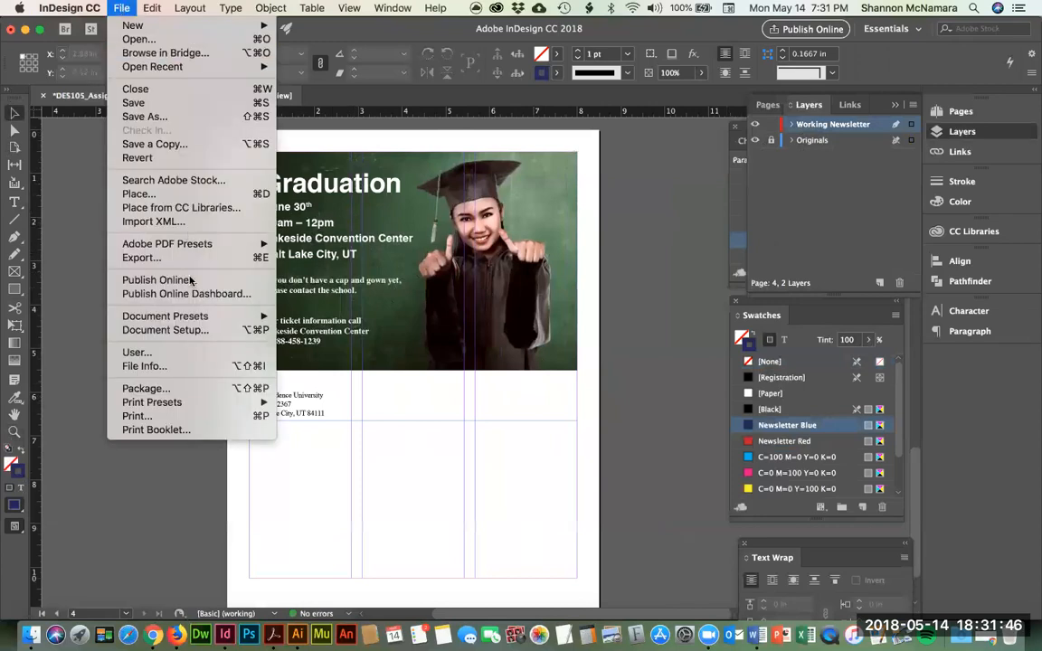
pyautogui.click(138, 195)
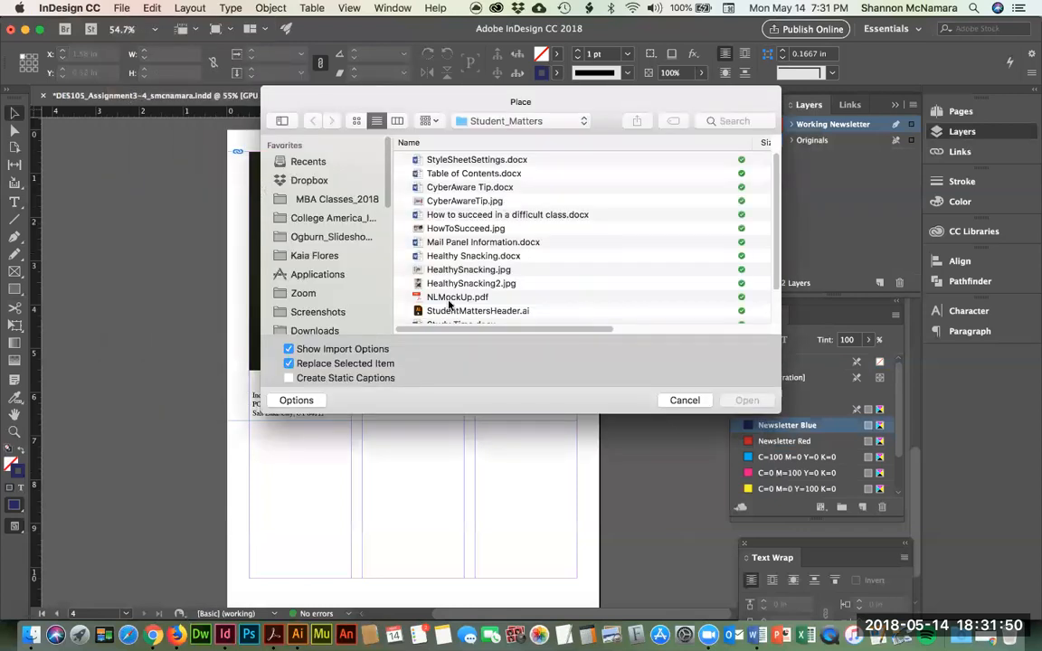
pyautogui.scroll(-3, 452, 305)
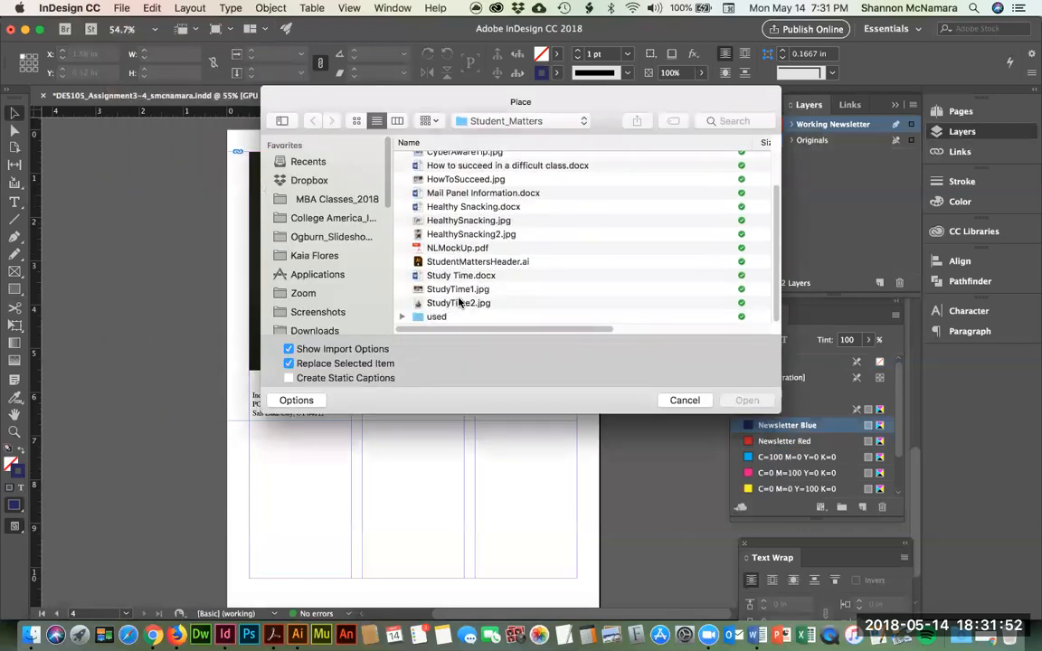
pyautogui.scroll(3, 457, 271)
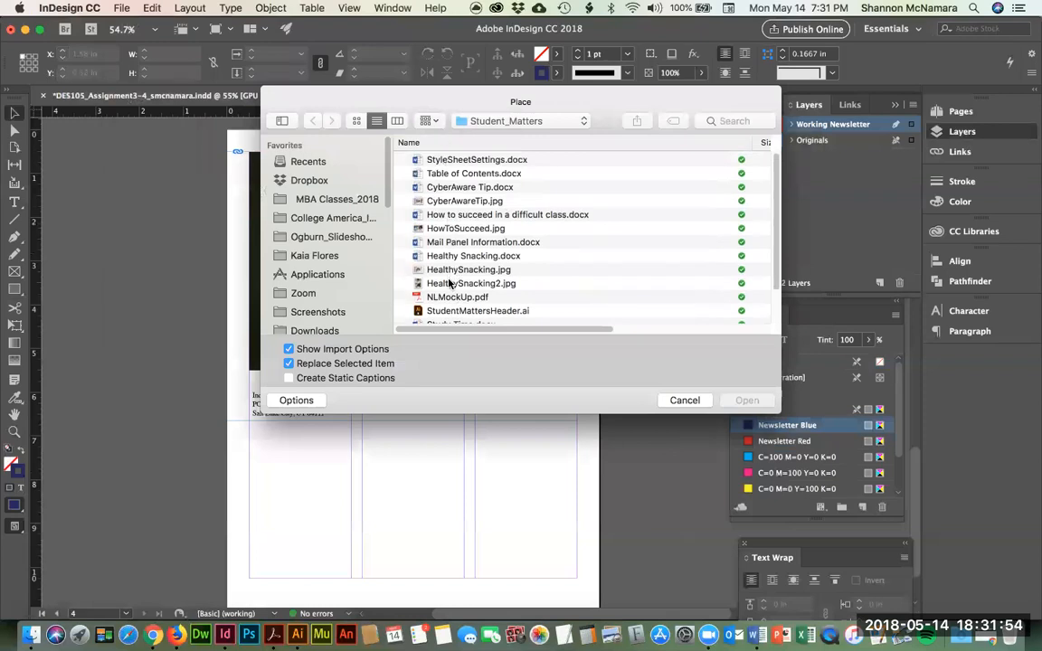
pyautogui.scroll(-2, 451, 286)
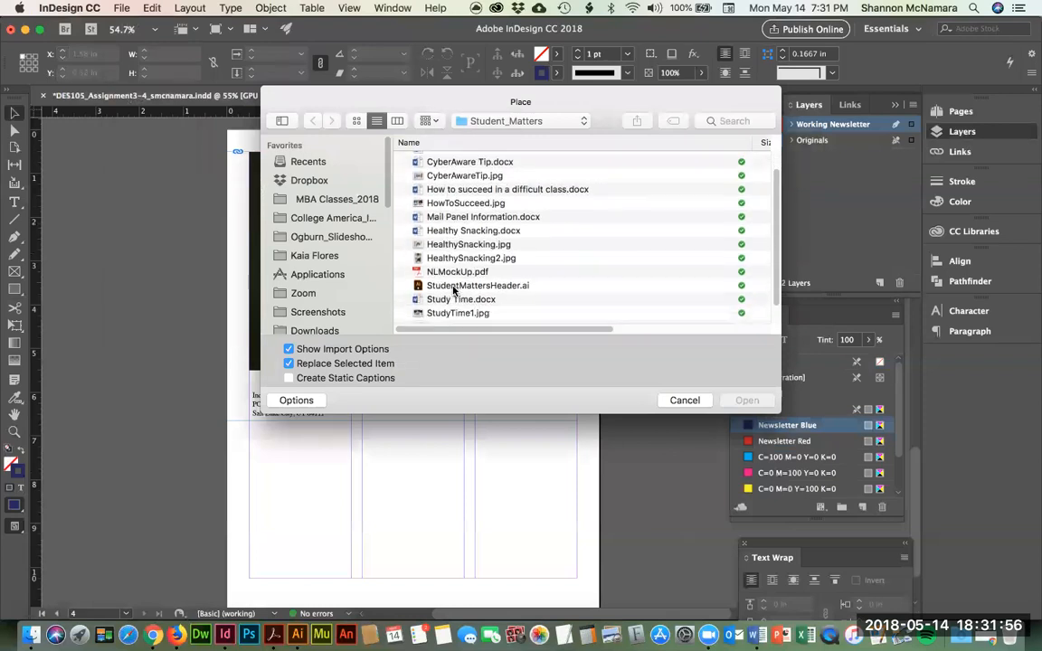
pyautogui.scroll(2, 456, 262)
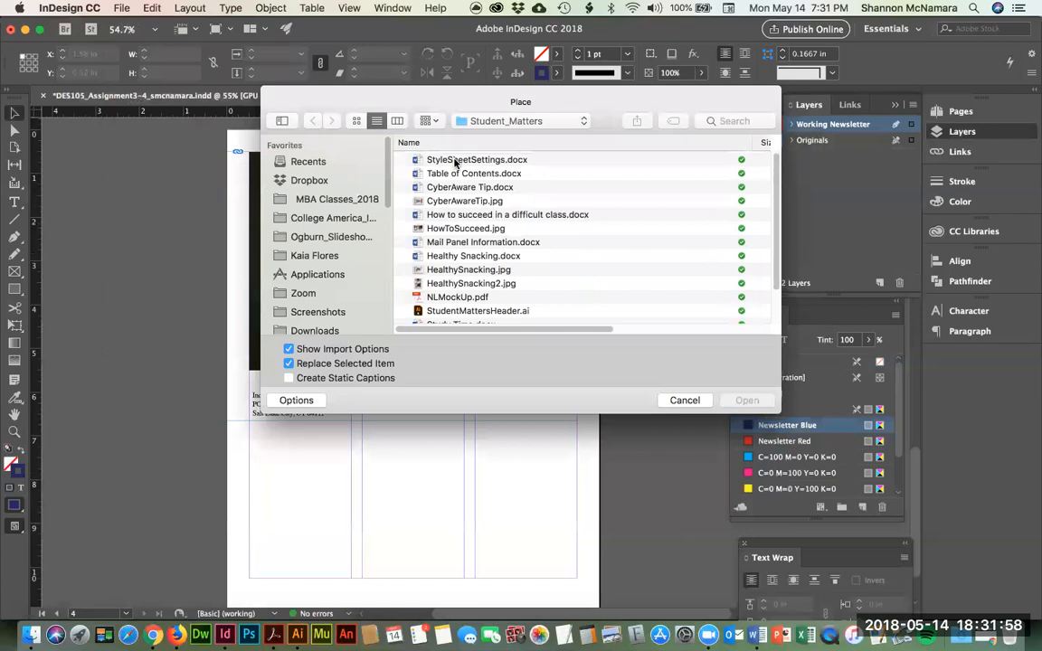
pyautogui.scroll(-2, 454, 237)
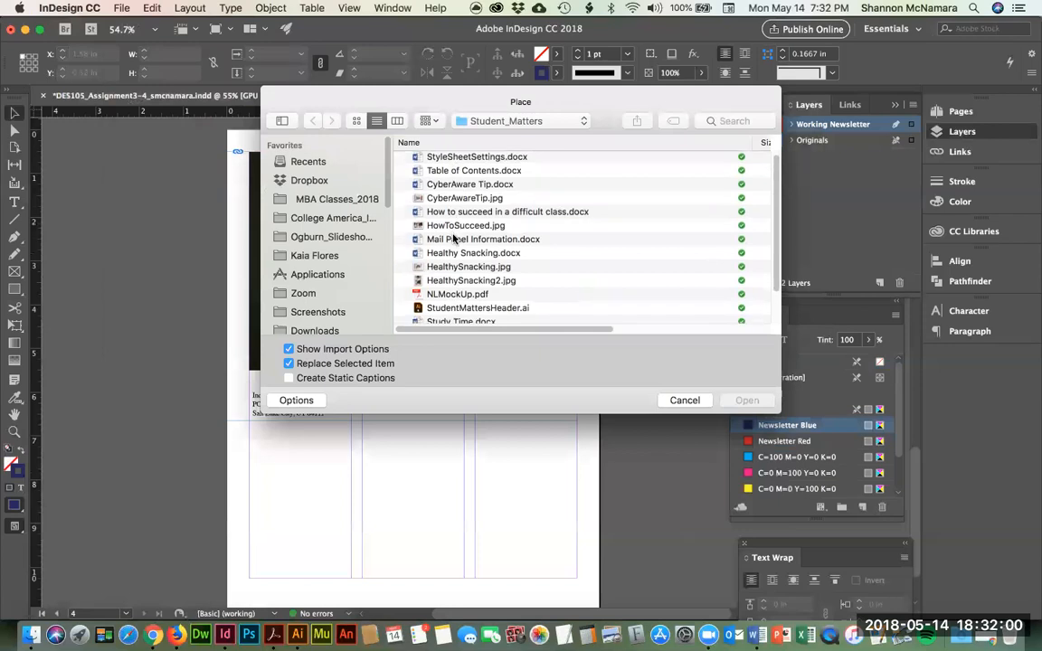
pyautogui.scroll(-2, 456, 239)
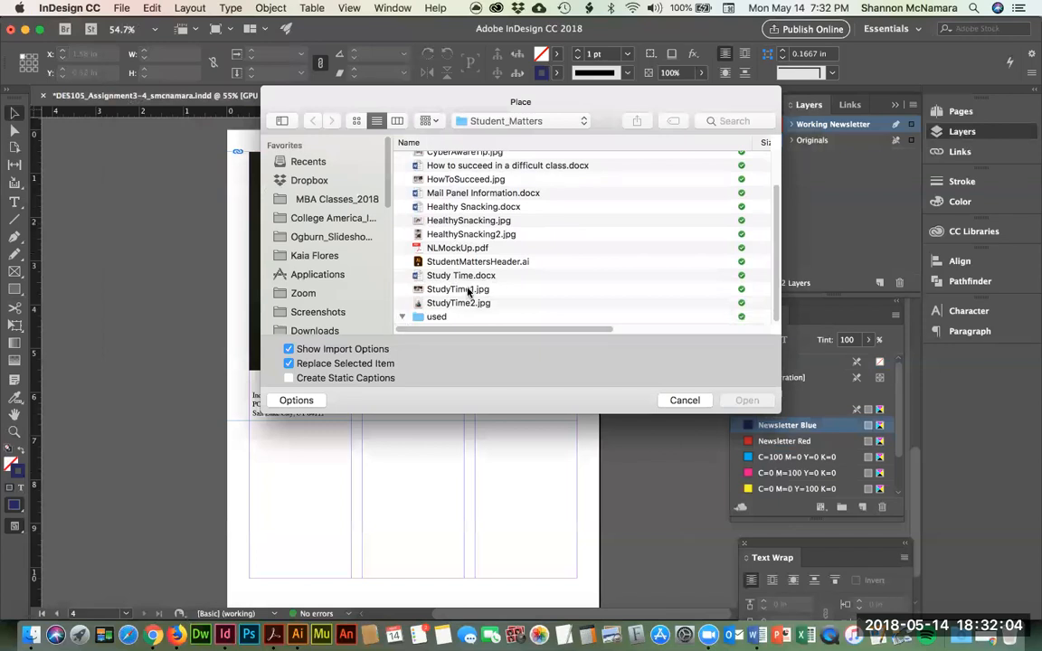
pyautogui.scroll(3, 471, 272)
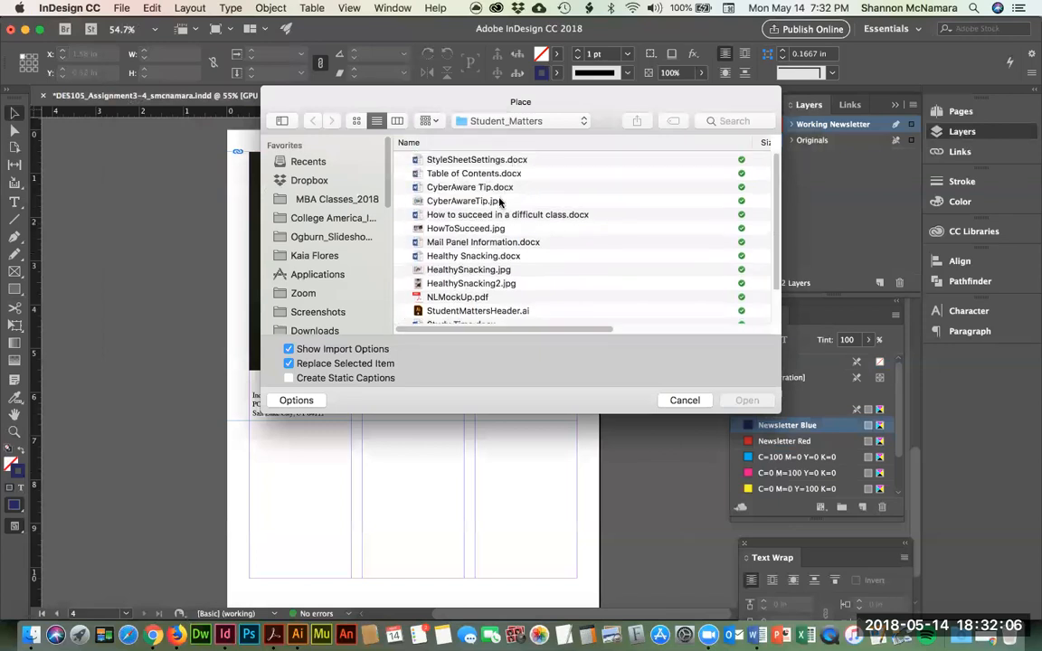
pyautogui.scroll(-3, 517, 256)
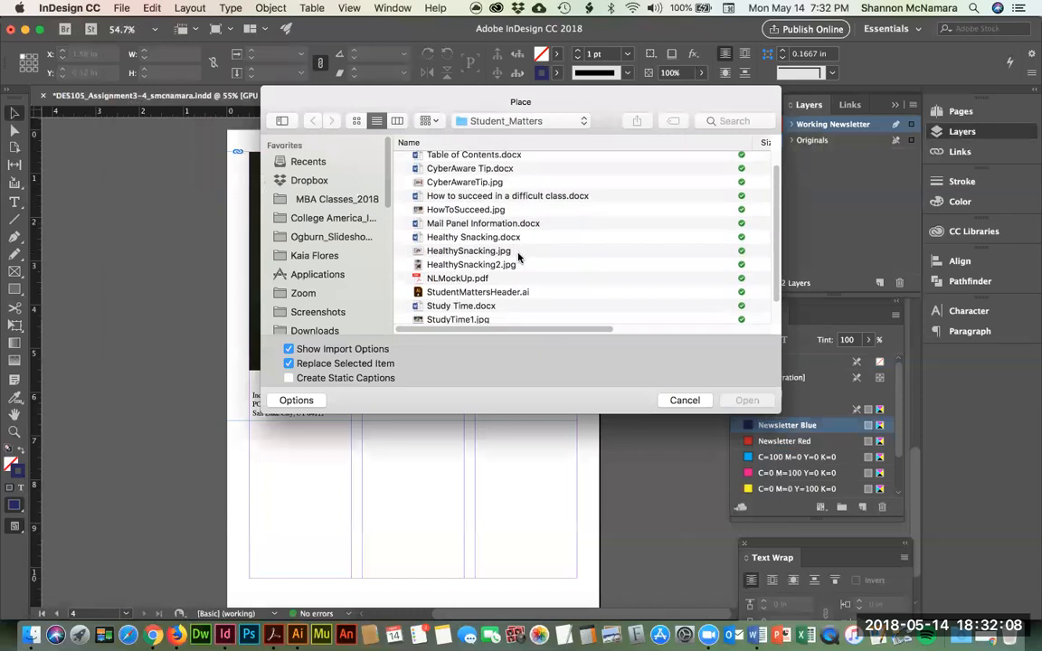
pyautogui.scroll(-1, 520, 262)
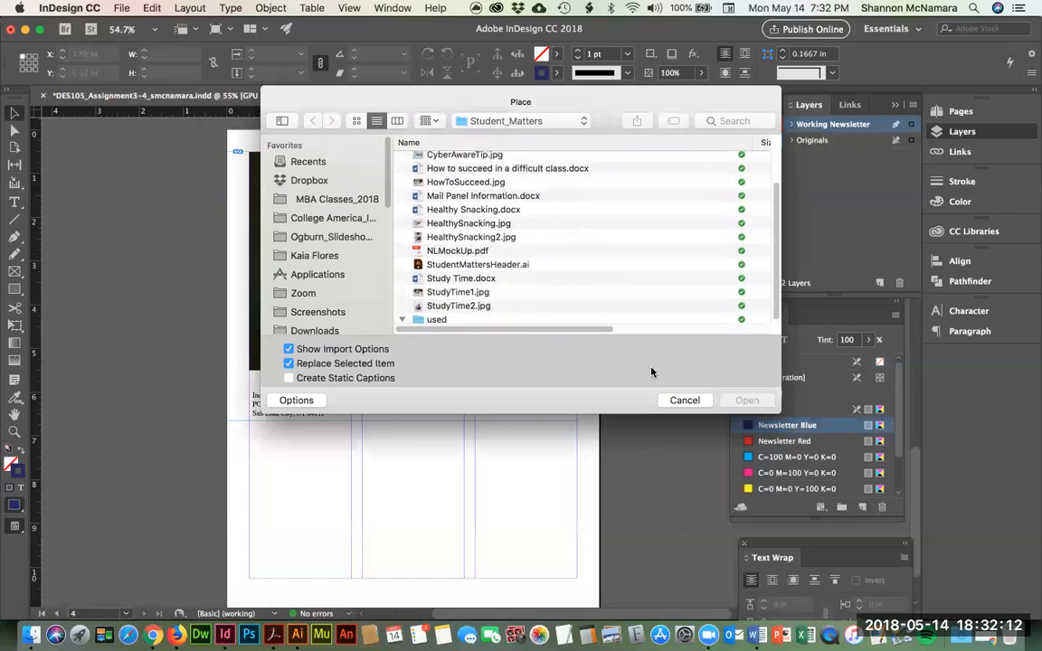
pyautogui.click(684, 400)
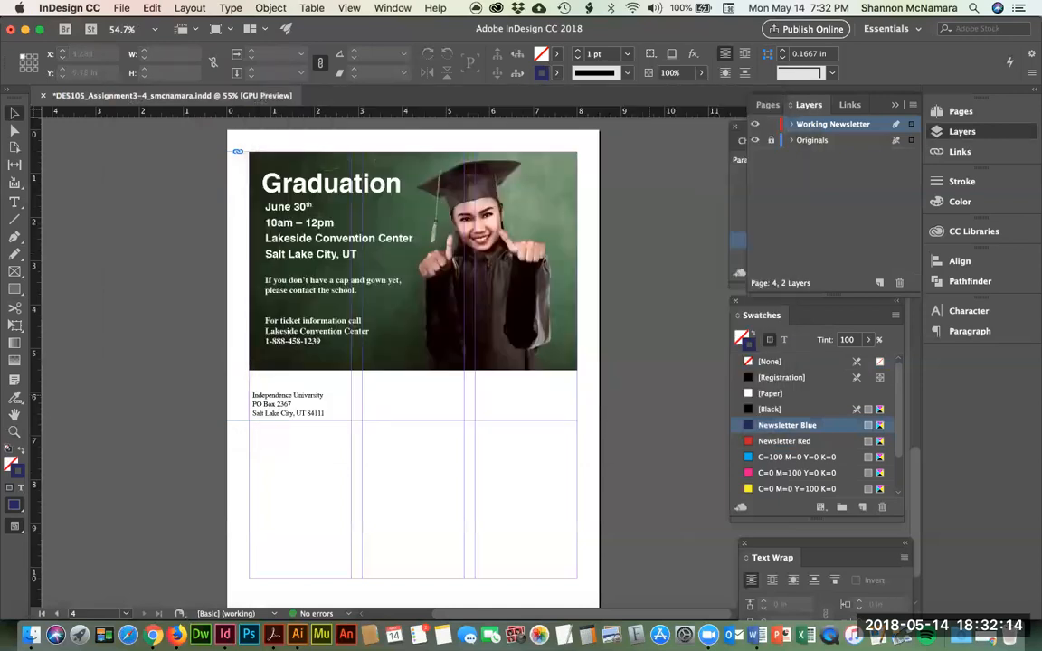
# Step: Switch to Chrome and download the Student Matters newsletter assets from the Week 3 Assignment page
pyautogui.click(153, 634)
pyautogui.click(117, 33)
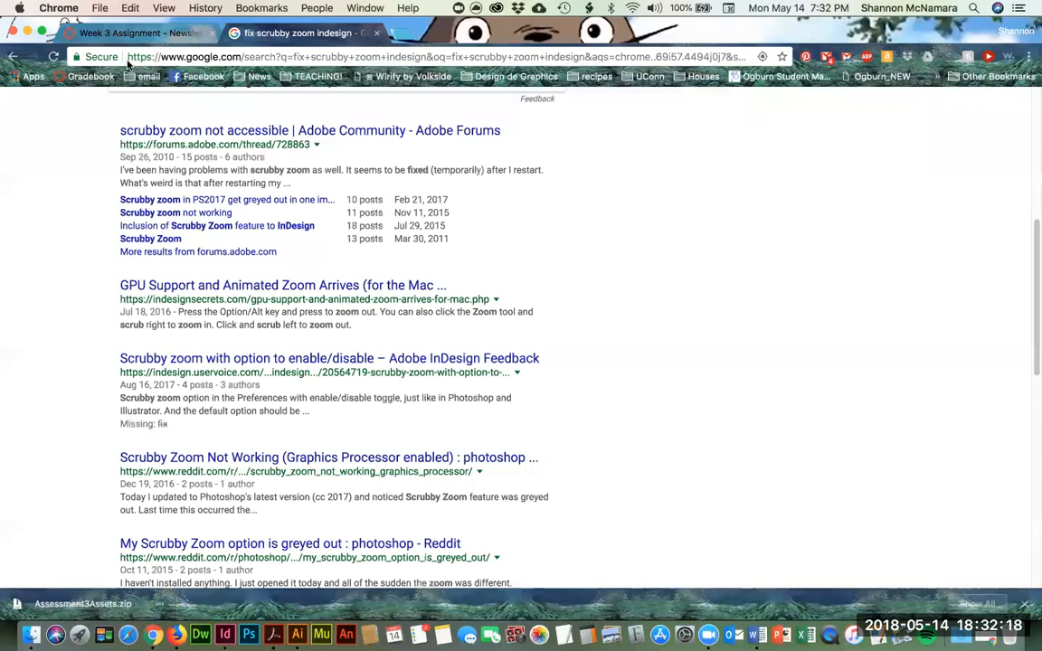
pyautogui.scroll(-10, 358, 367)
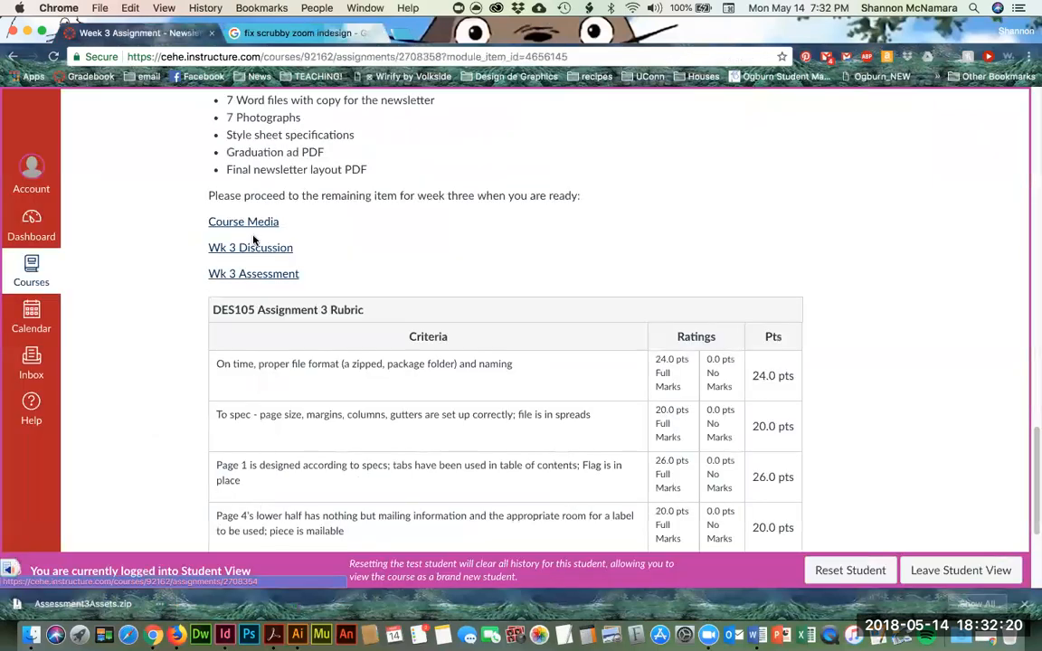
pyautogui.scroll(3, 276, 217)
pyautogui.click(279, 211)
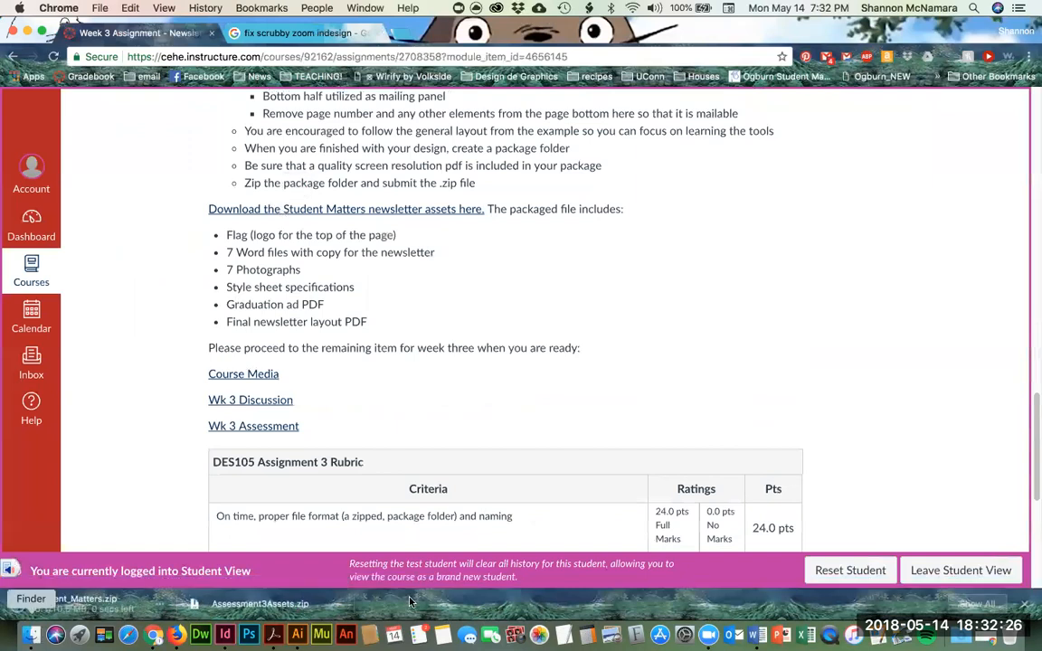
# Step: Switch to Finder, extract Student_Matters.zip from Downloads in a new window and open the extracted Student_Matters folder
pyautogui.click(30, 633)
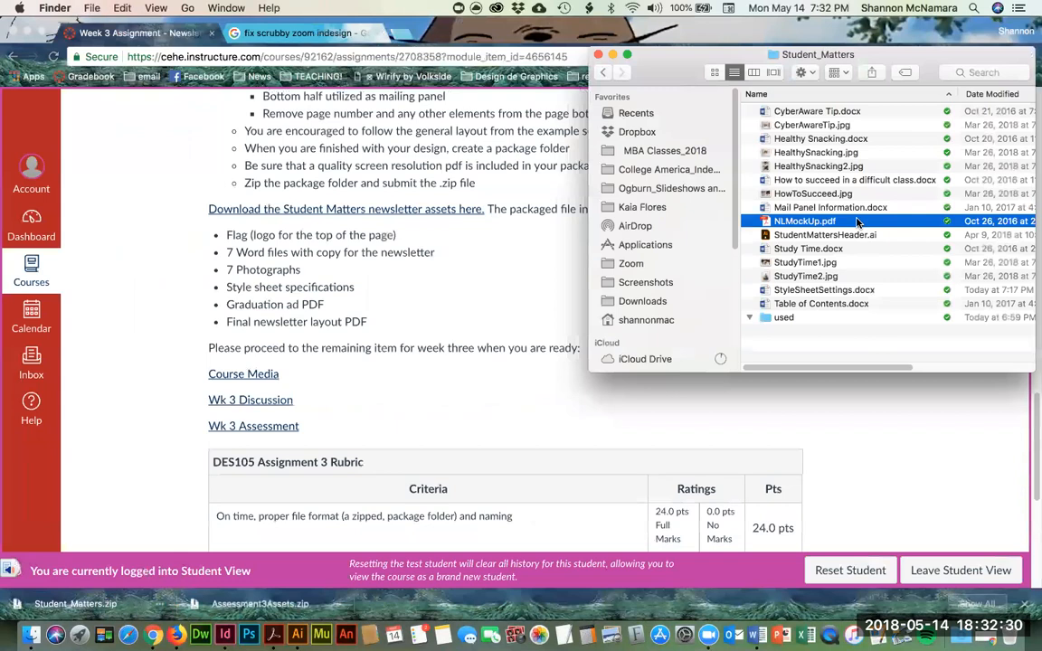
pyautogui.press('super+n')
pyautogui.click(65, 315)
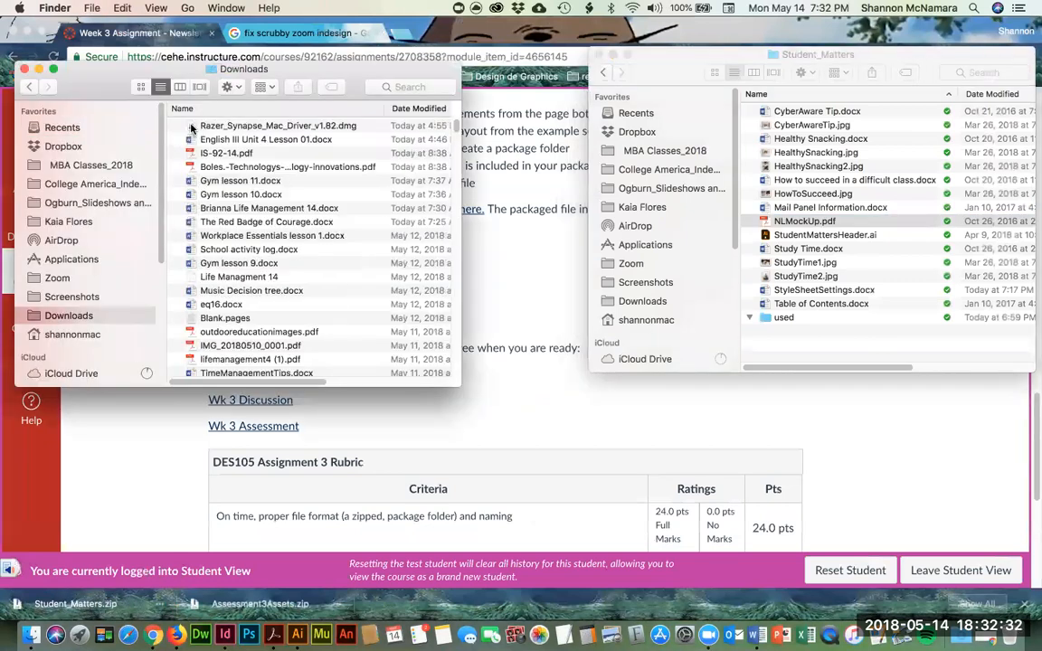
pyautogui.doubleClick(231, 127)
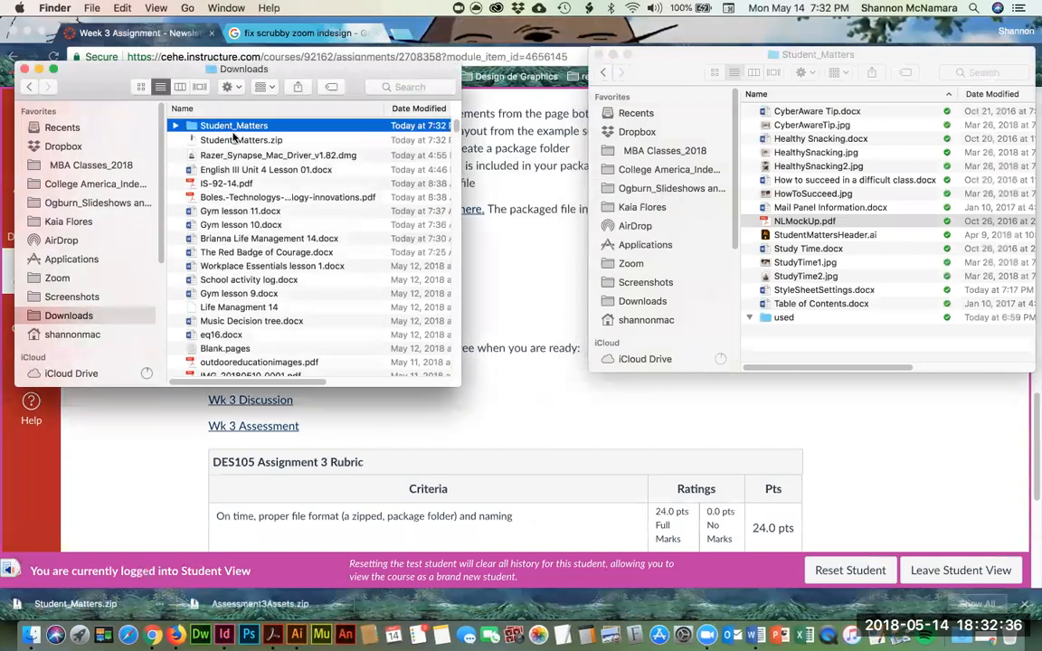
pyautogui.doubleClick(232, 131)
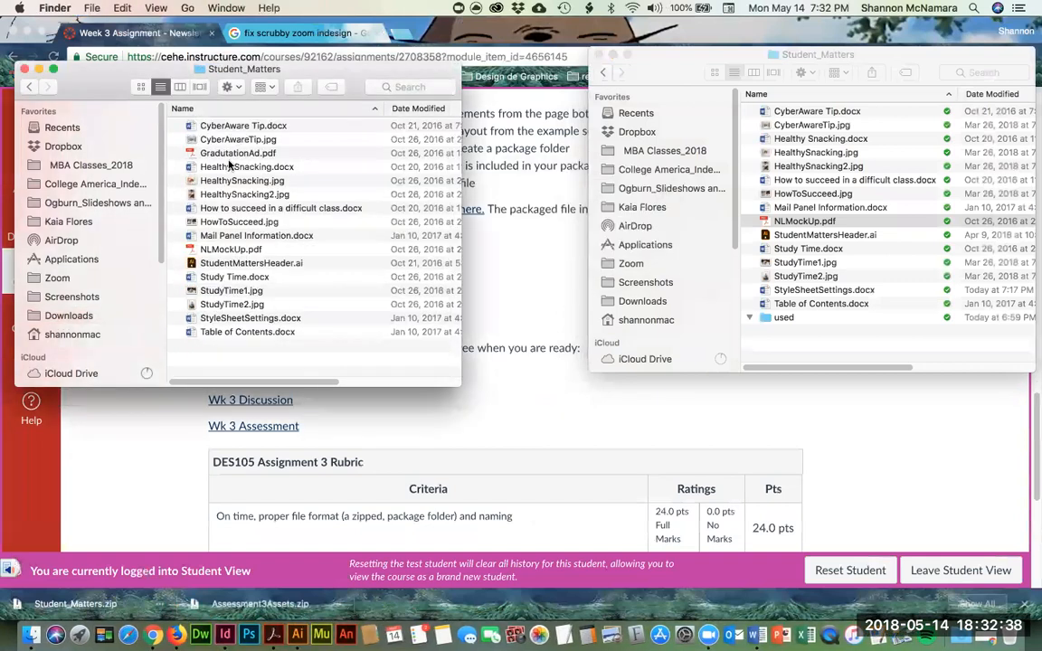
# Step: Move GradutationAd.pdf and NLMockUp.pdf from the downloaded folder into the working Student_Matters folder, replacing the existing NLMockUp.pdf
pyautogui.click(253, 251)
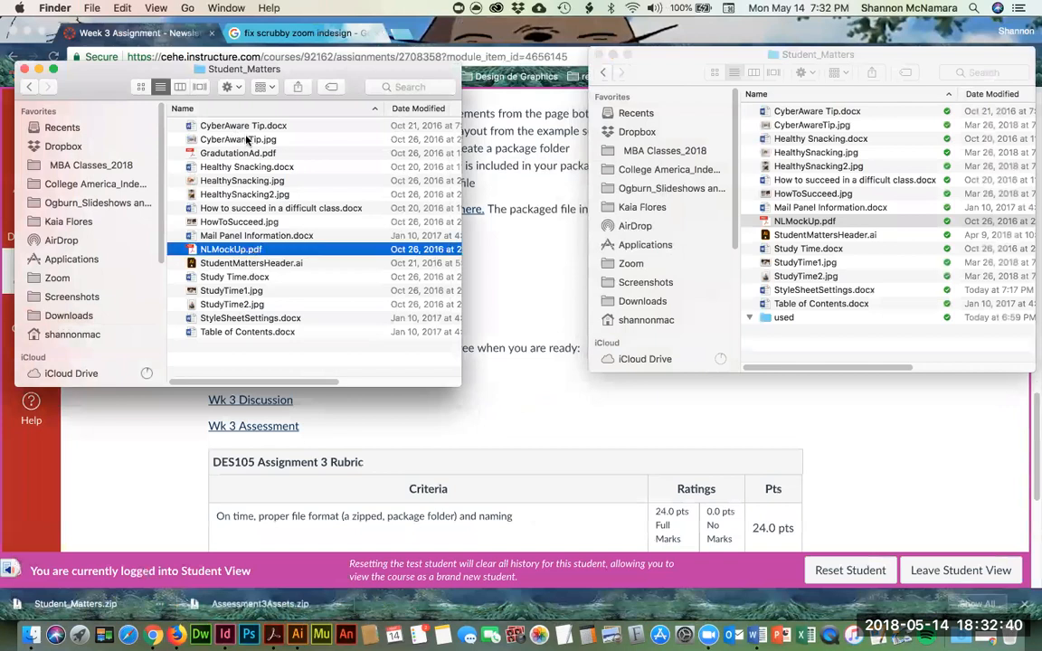
pyautogui.moveTo(773, 312); pyautogui.dragTo(776, 318)
pyautogui.press('super+Tab')
pyautogui.press('super+Tab')
pyautogui.press('super+Tab')
pyautogui.press('super+Tab')
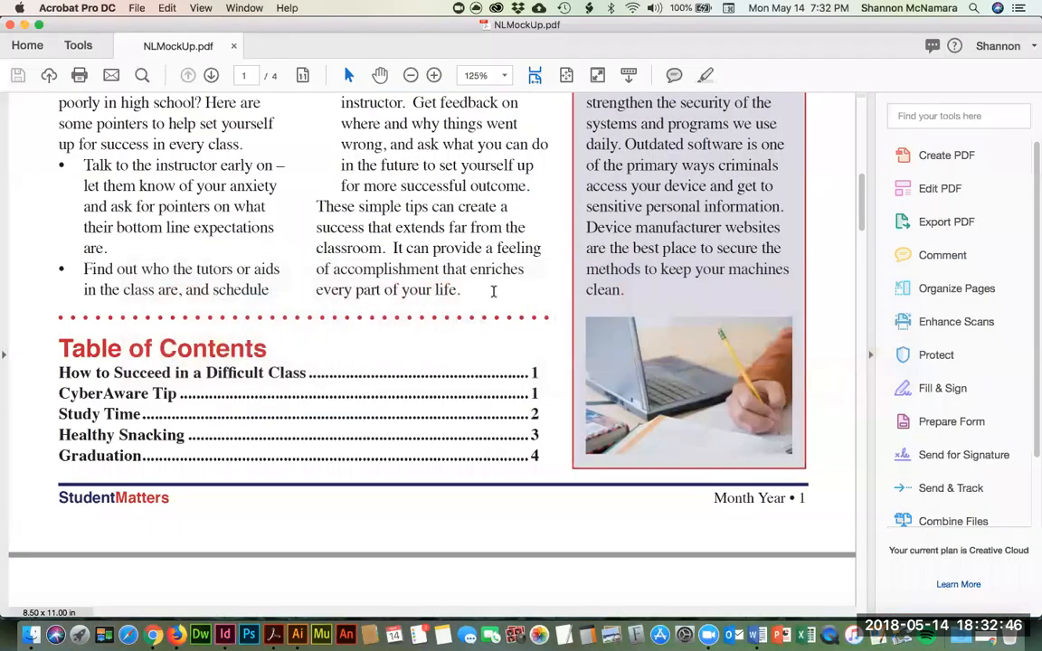
pyautogui.press('super+Tab')
pyautogui.press('super+Tab')
pyautogui.press('super+Tab')
pyautogui.moveTo(222, 236); pyautogui.dragTo(802, 208)
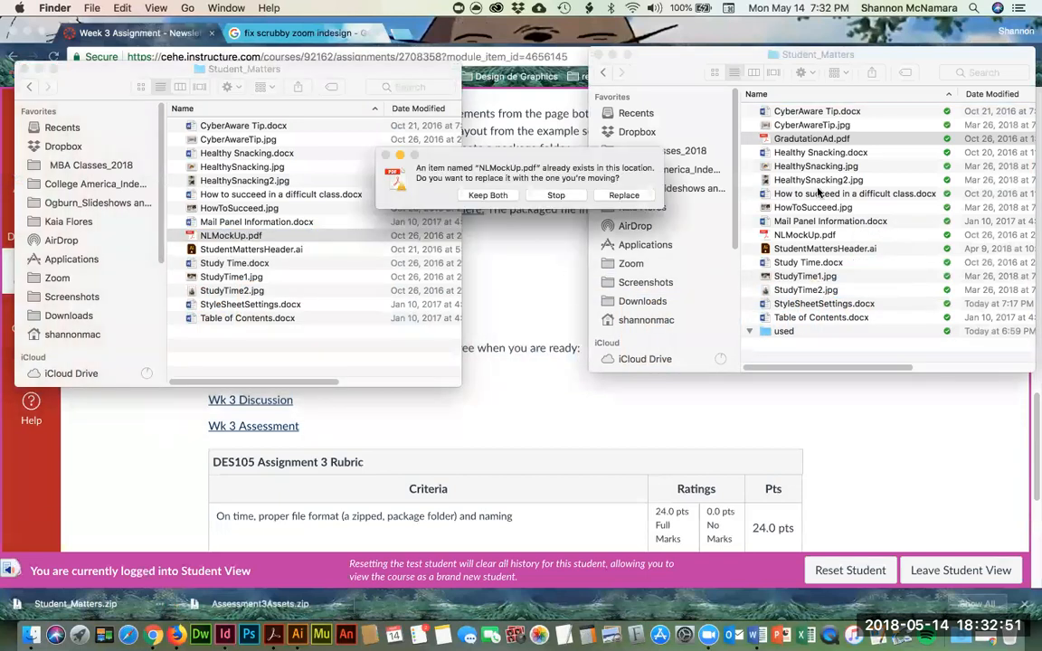
pyautogui.click(631, 194)
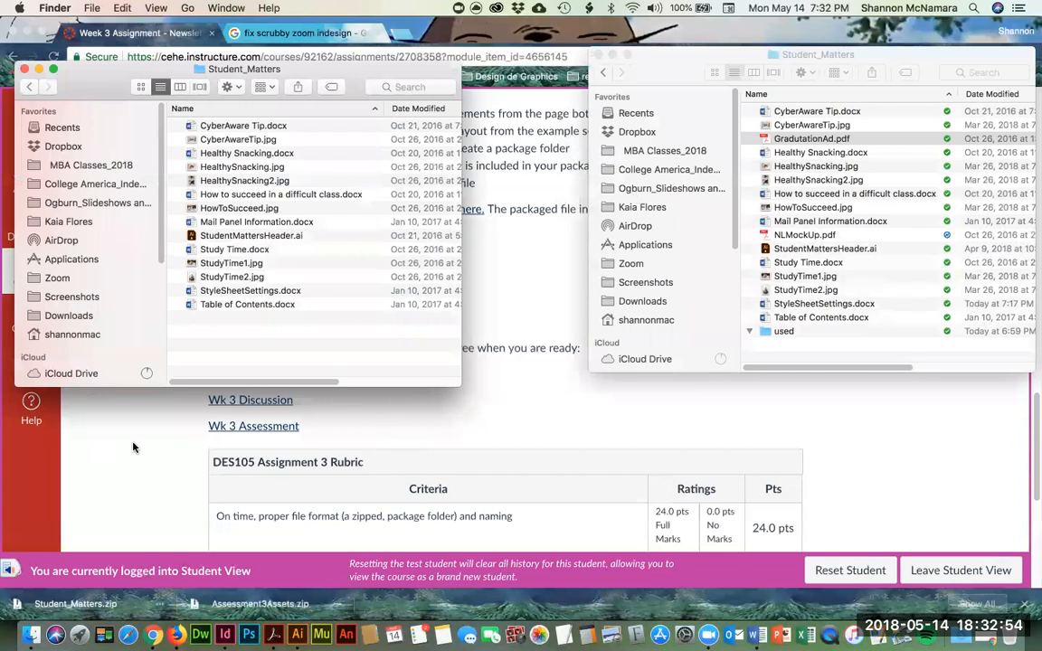
# Step: Switch to InDesign and load GradutationAd.pdf for placing, with Show Import Options turned off
pyautogui.click(134, 446)
pyautogui.press('super+Tab')
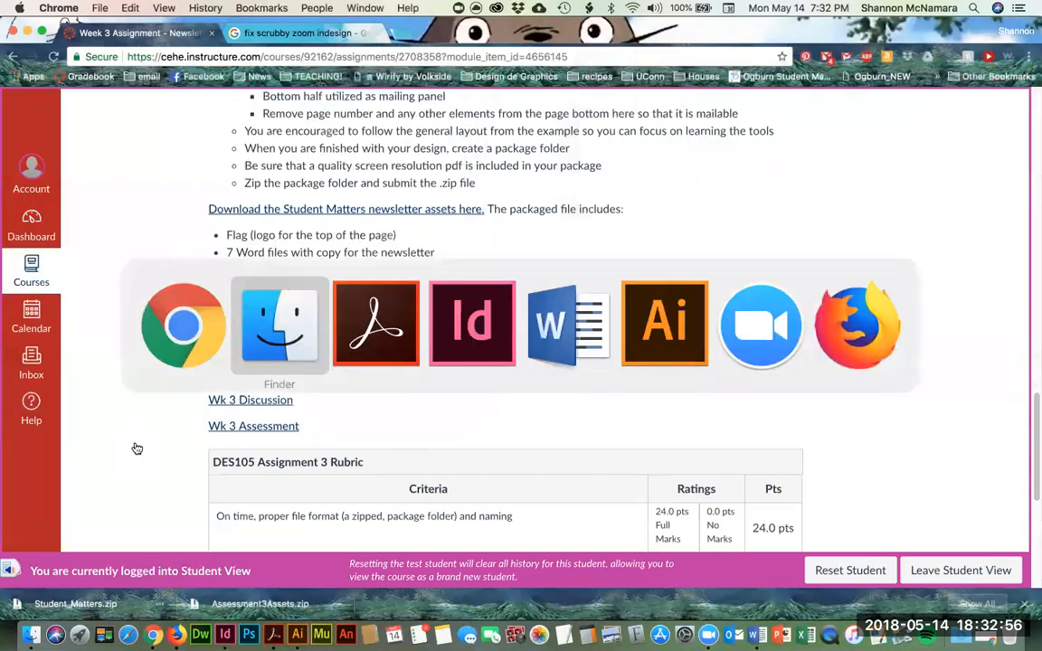
pyautogui.press('super+Tab')
pyautogui.press('super+Tab')
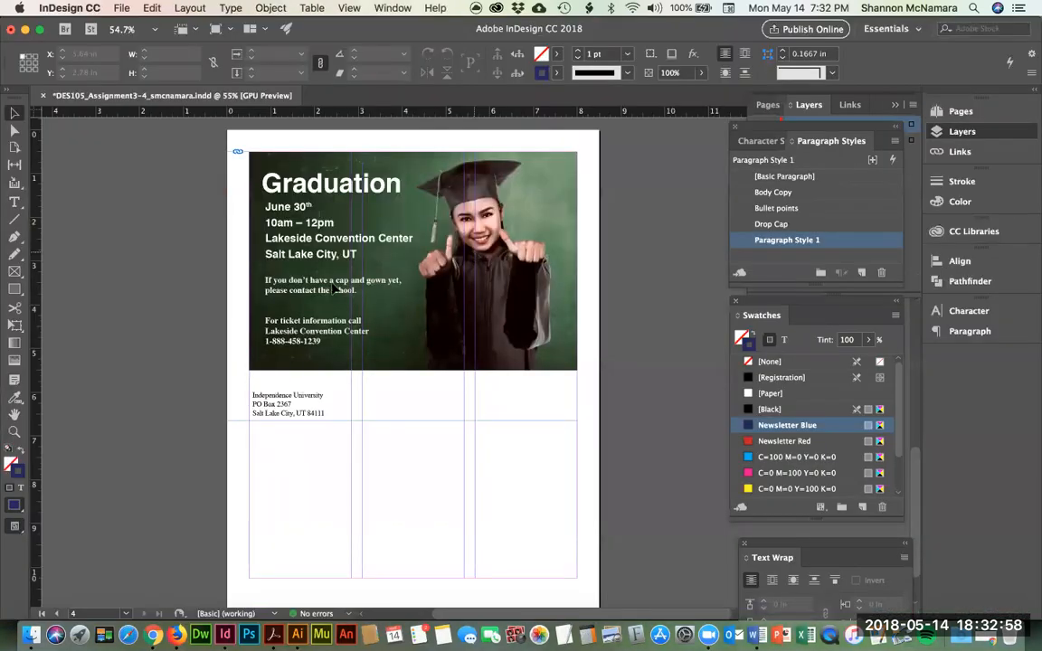
pyautogui.click(118, 9)
pyautogui.click(132, 193)
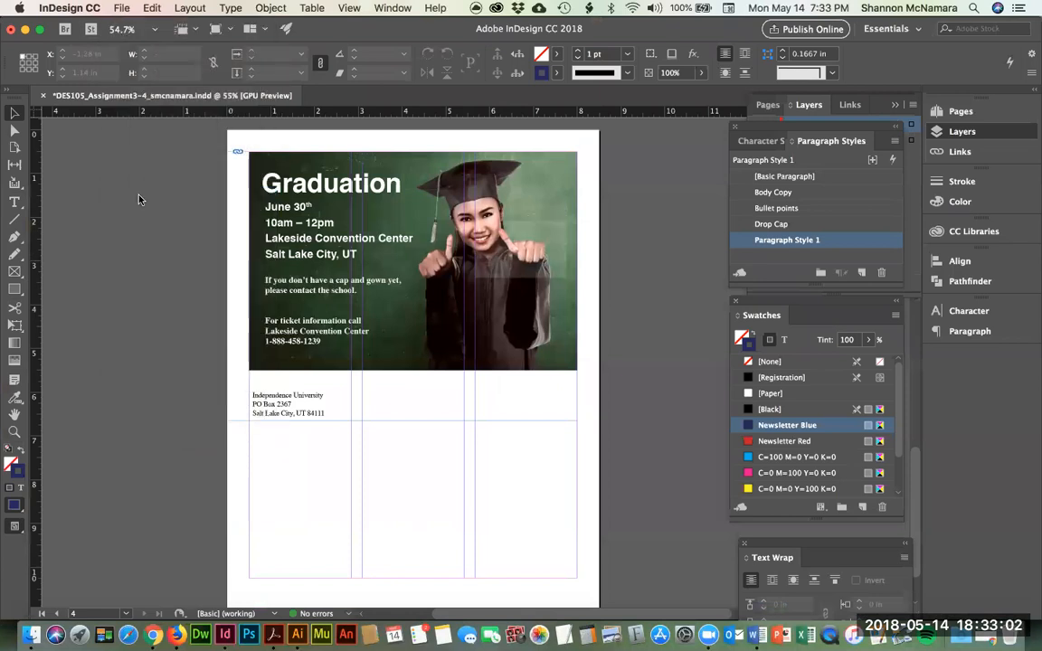
pyautogui.click(450, 159)
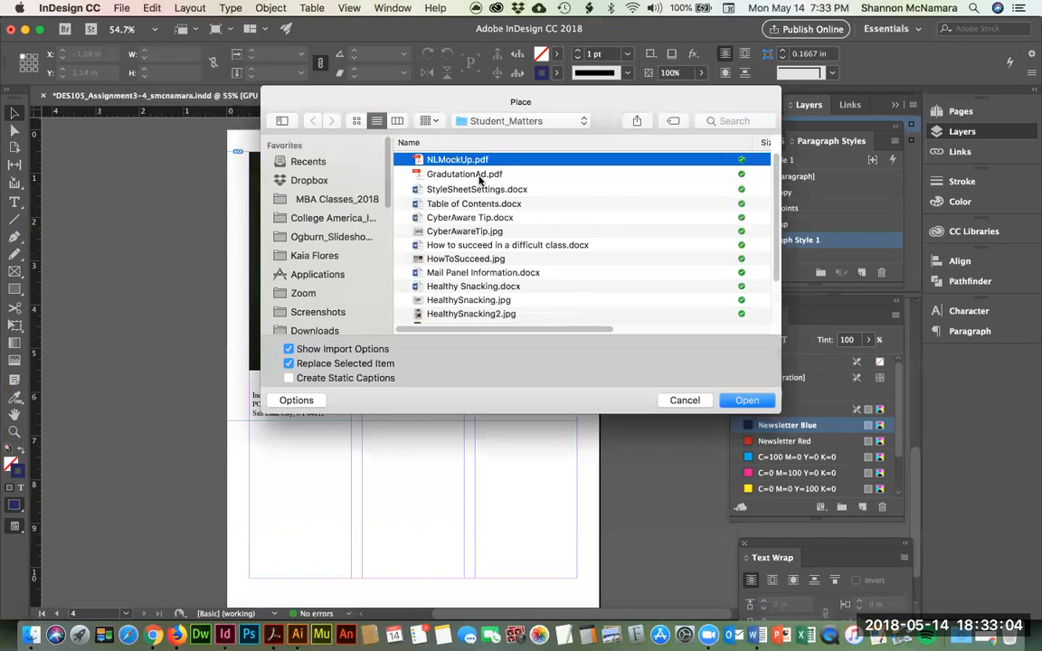
pyautogui.click(479, 174)
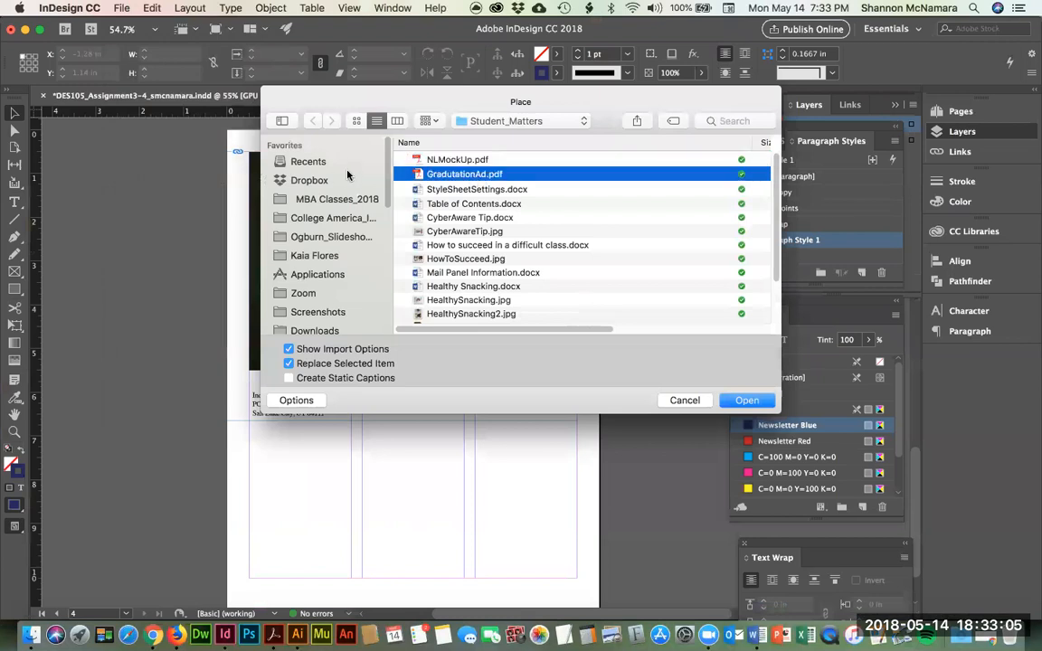
pyautogui.click(288, 349)
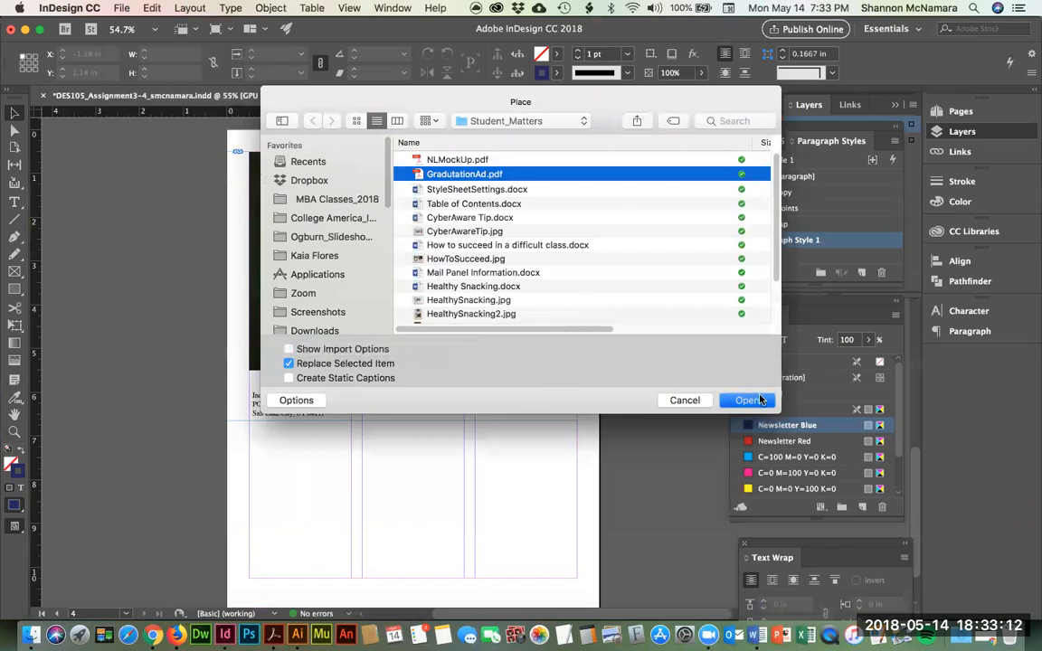
pyautogui.click(759, 399)
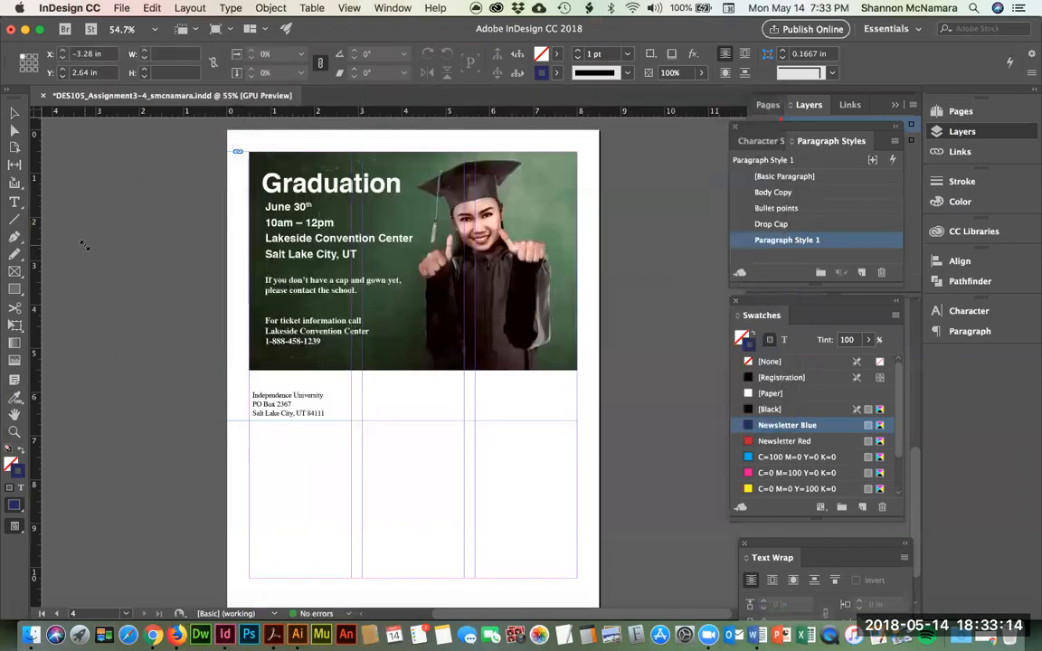
# Step: Place the graduation ad at 100% and align it to page 4's top-left margin corner at X 0.5 in, Y 0.5 in
pyautogui.click(84, 245)
pyautogui.moveTo(302, 227); pyautogui.dragTo(282, 169)
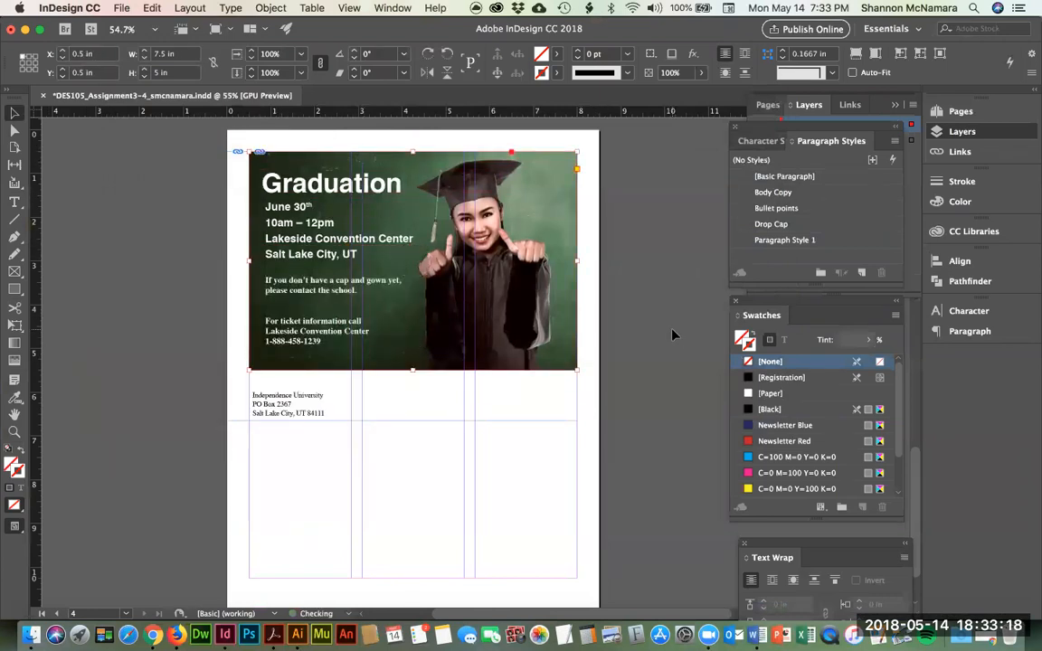
pyautogui.click(604, 294)
# Step: Draw a text frame over the mockup's return address, starting at the left margin, and apply the Body Copy paragraph style
pyautogui.moveTo(230, 317); pyautogui.dragTo(432, 491)
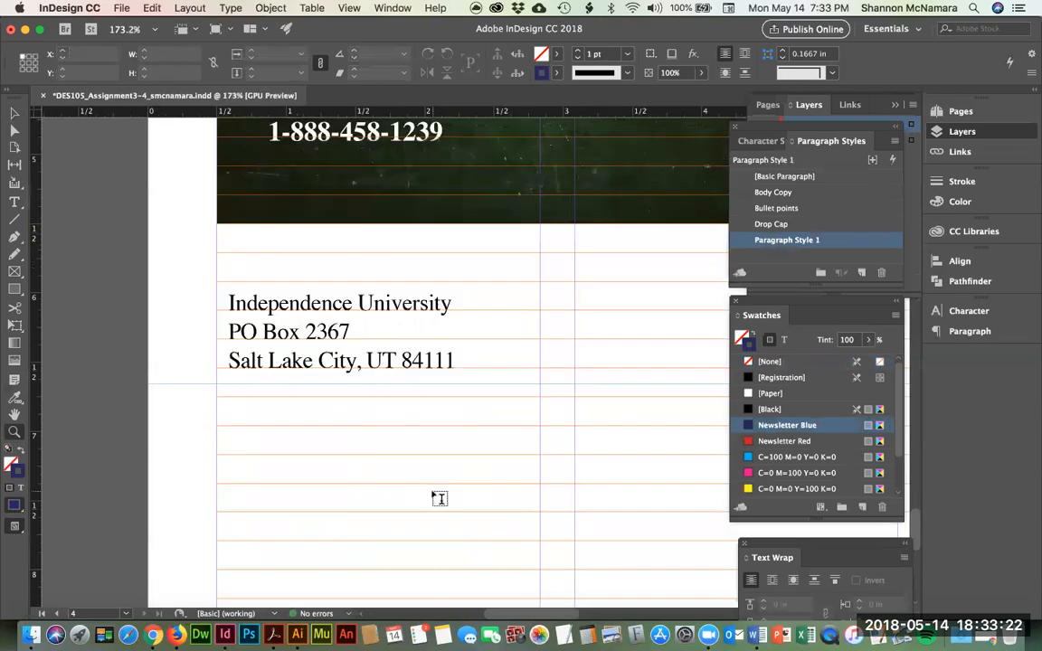
pyautogui.press('t')
pyautogui.moveTo(221, 274); pyautogui.dragTo(574, 431)
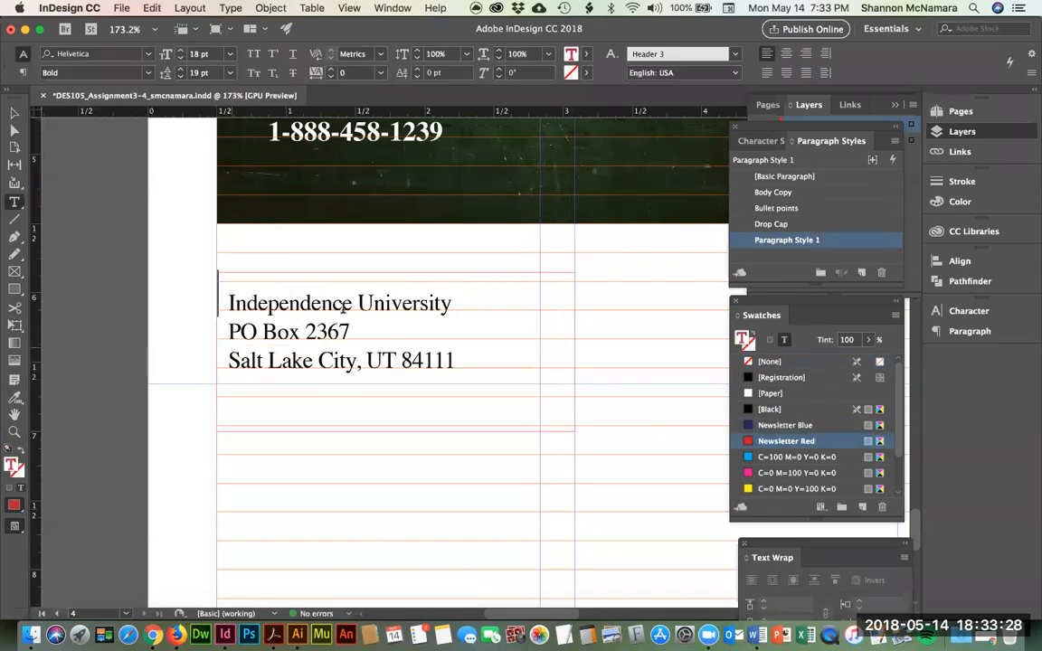
pyautogui.click(789, 193)
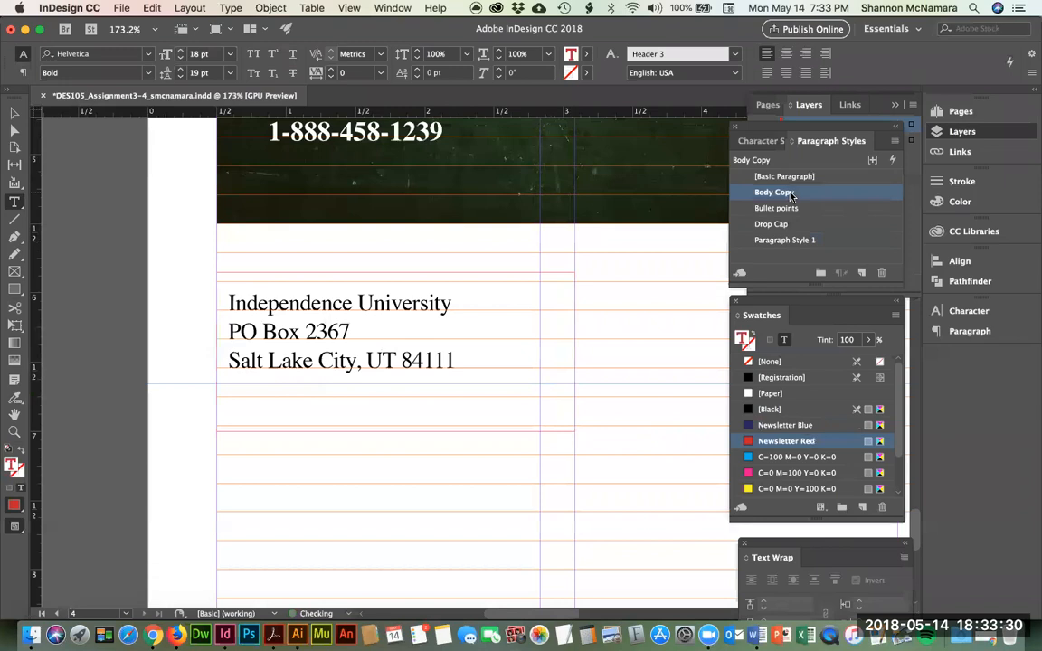
# Step: Open Mail Panel Information.docx in Word, copy its three-line mailing address and return to the empty text frame in InDesign
pyautogui.click(30, 635)
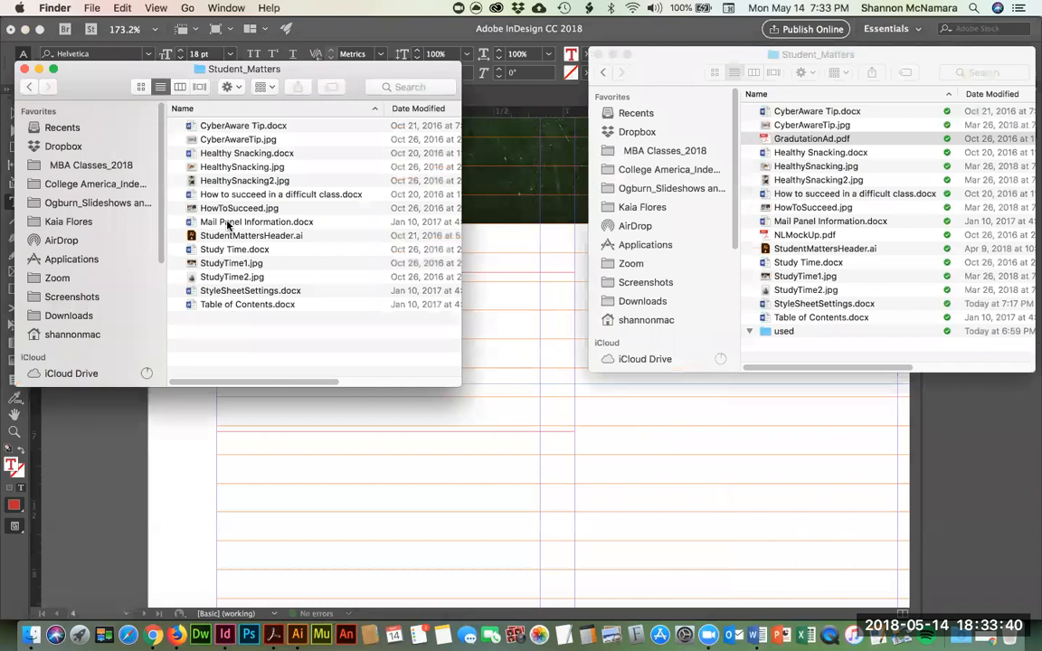
pyautogui.click(799, 222)
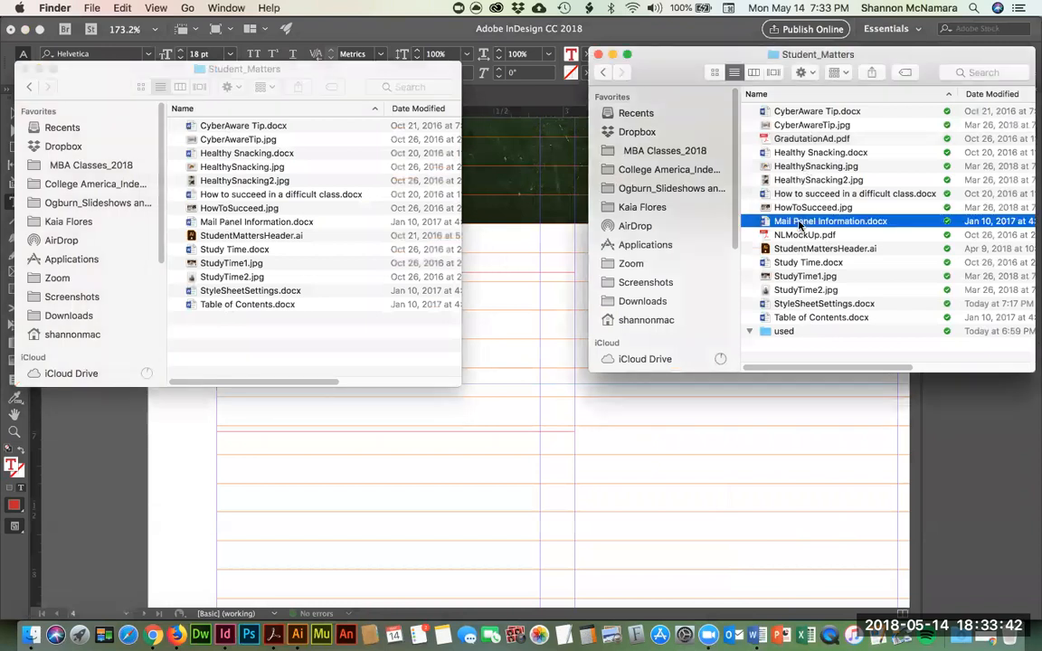
pyautogui.doubleClick(800, 222)
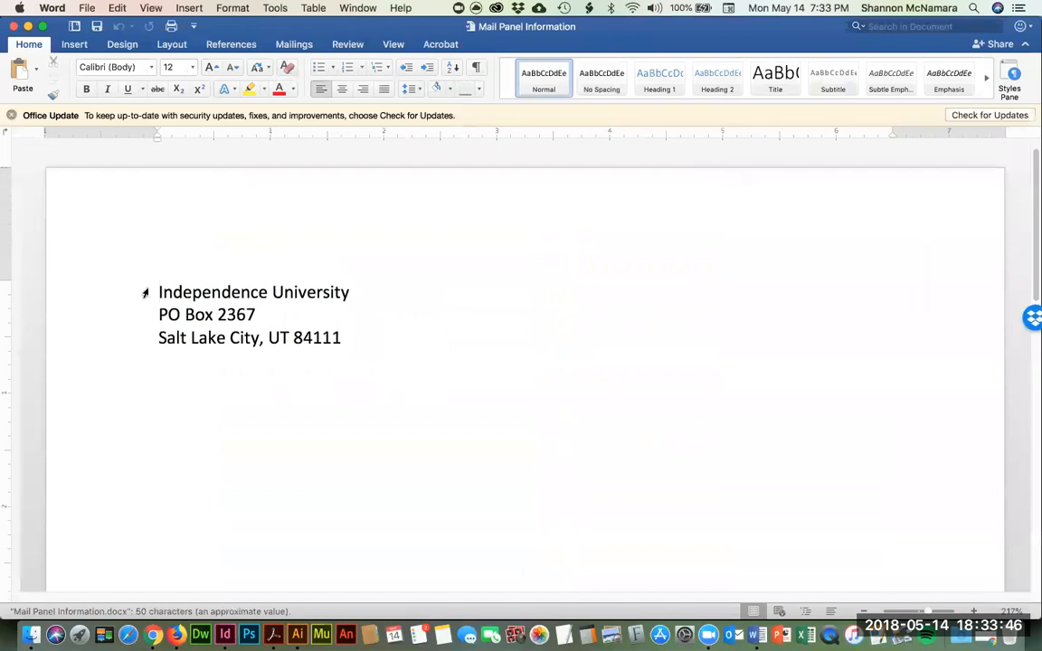
pyautogui.moveTo(160, 293); pyautogui.dragTo(377, 348)
pyautogui.press('super+c')
pyautogui.press('super+Tab')
pyautogui.press('super+Tab')
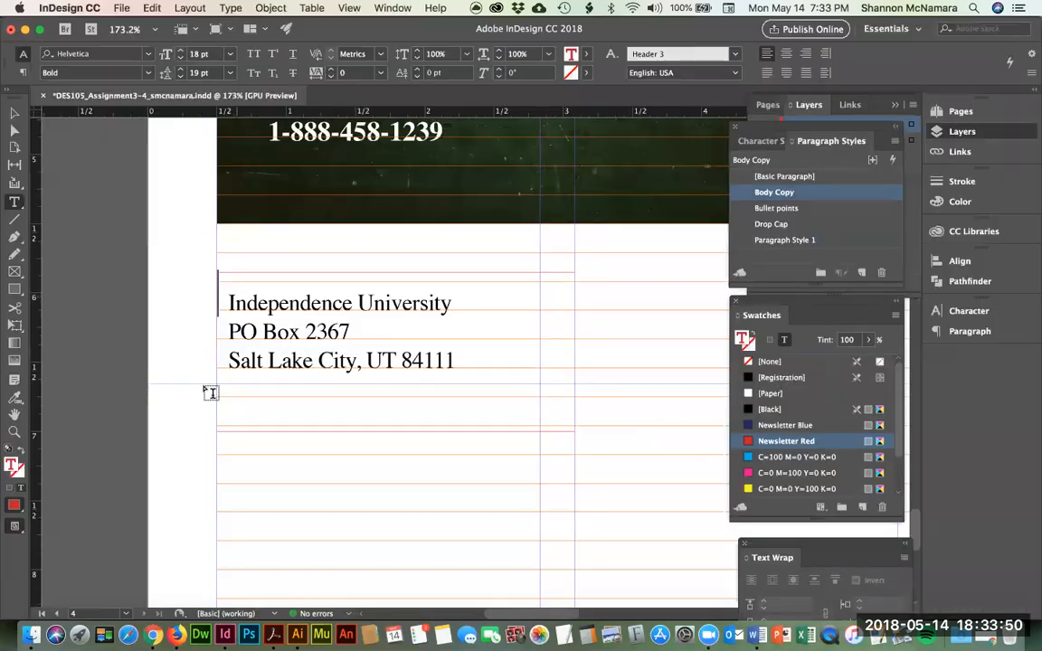
# Step: Paste the Independence University return address into the new text frame, using character style None and the Body Copy paragraph style
pyautogui.press('super+v')
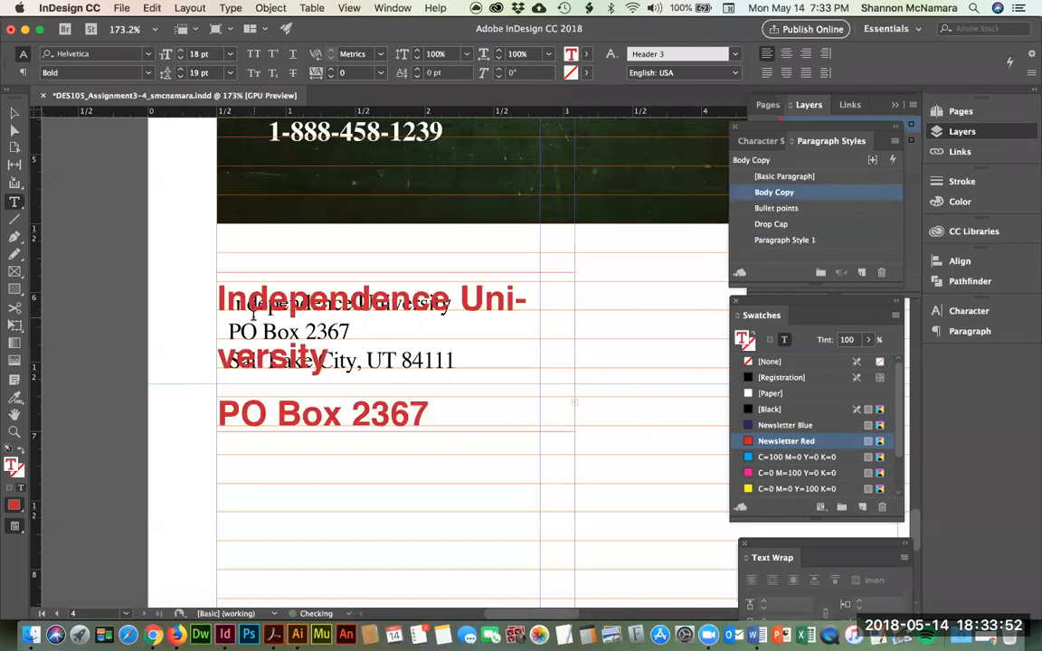
pyautogui.press('super+a')
pyautogui.click(753, 145)
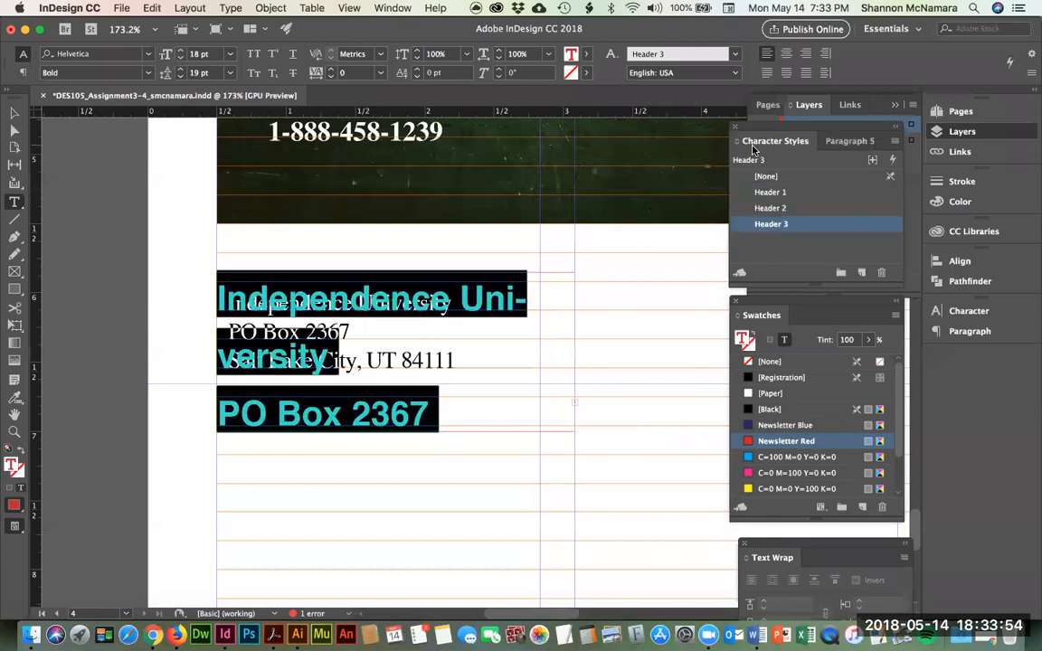
pyautogui.click(766, 176)
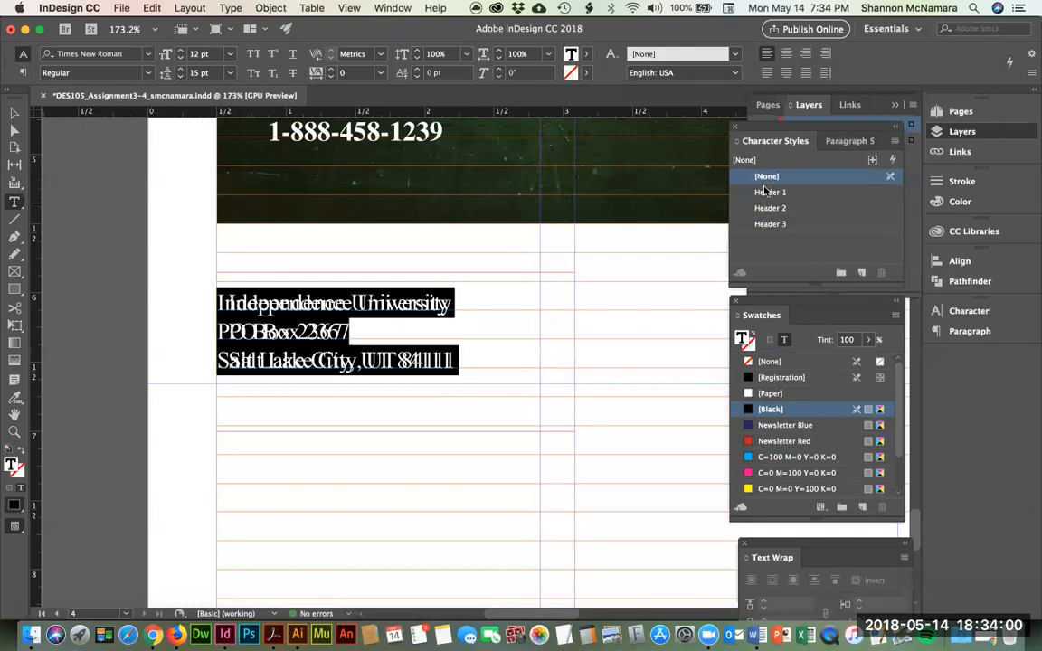
pyautogui.click(844, 142)
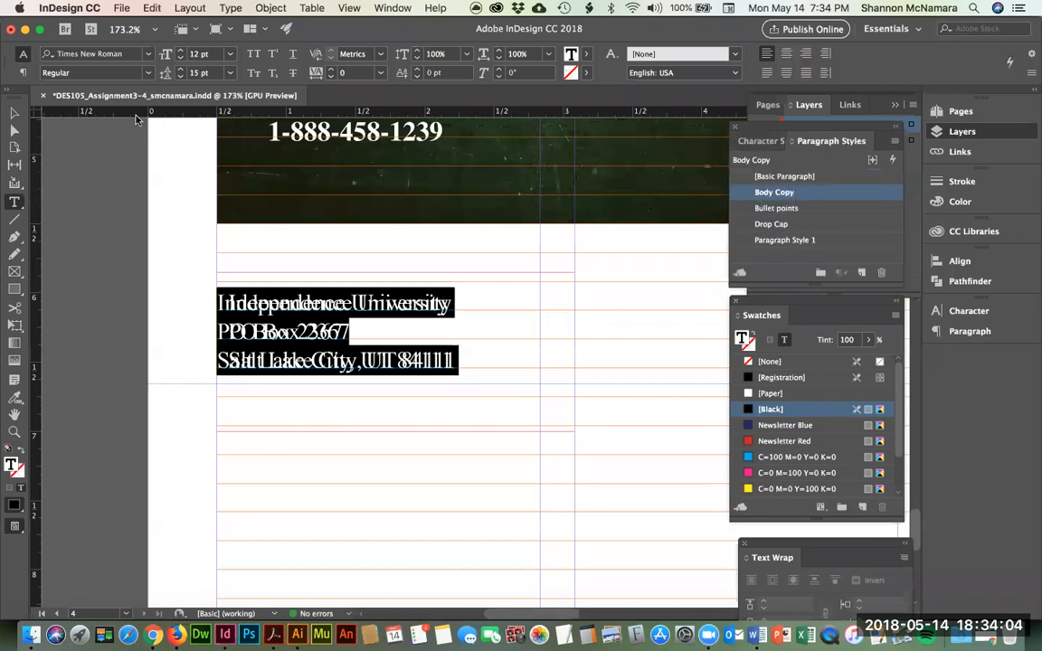
# Step: Nudge the return address frame right to X 0.5833 in to line up with the mockup's address
pyautogui.click(14, 113)
pyautogui.press('Right')
pyautogui.press('Right')
pyautogui.press('Right')
pyautogui.press('Right')
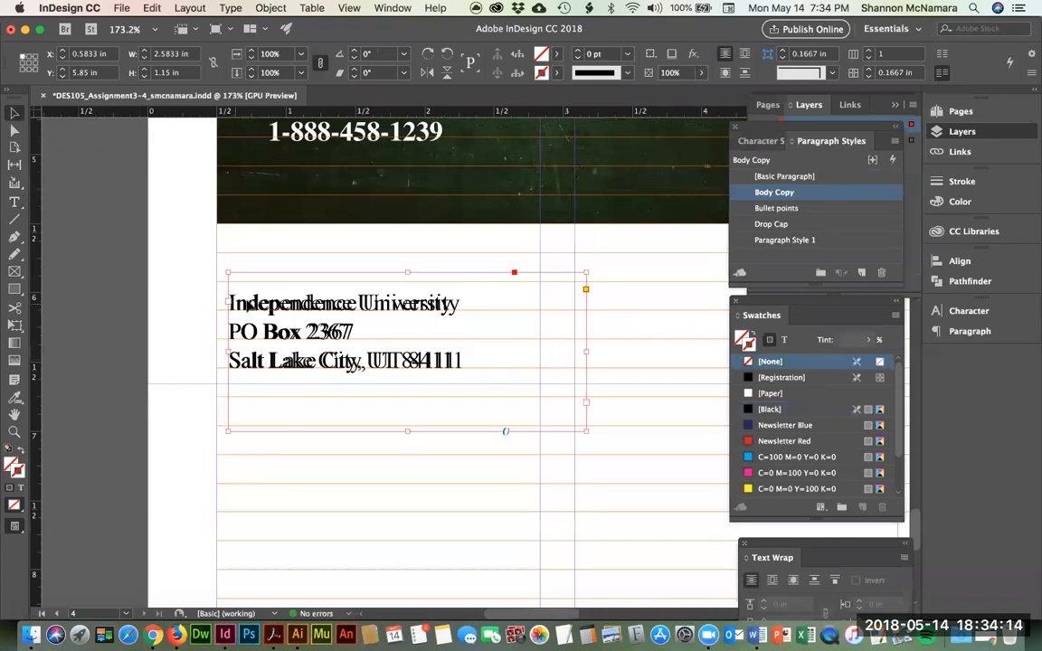
# Step: Try Times Regular on the whole return address and revert it to the Body Copy paragraph style
pyautogui.doubleClick(435, 303)
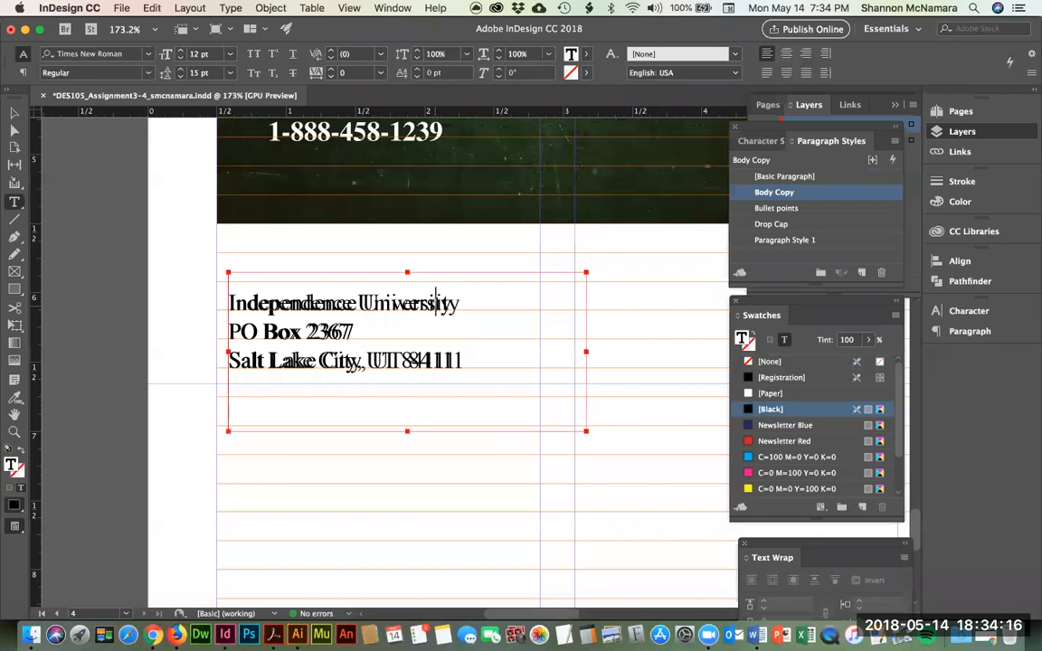
pyautogui.press('super+a')
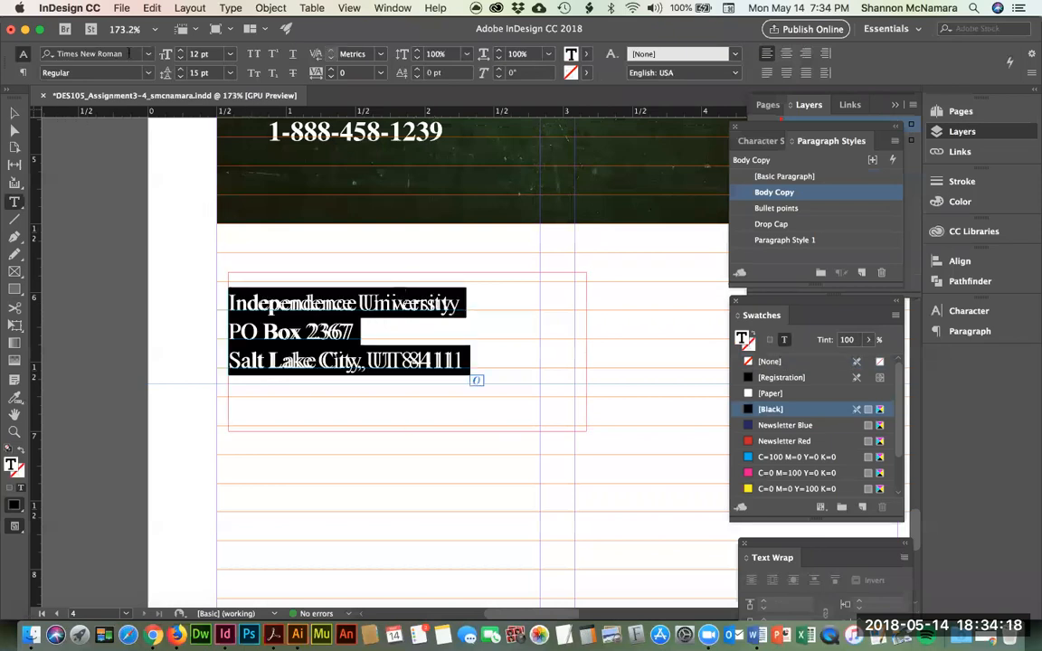
pyautogui.moveTo(133, 54); pyautogui.dragTo(4, 32)
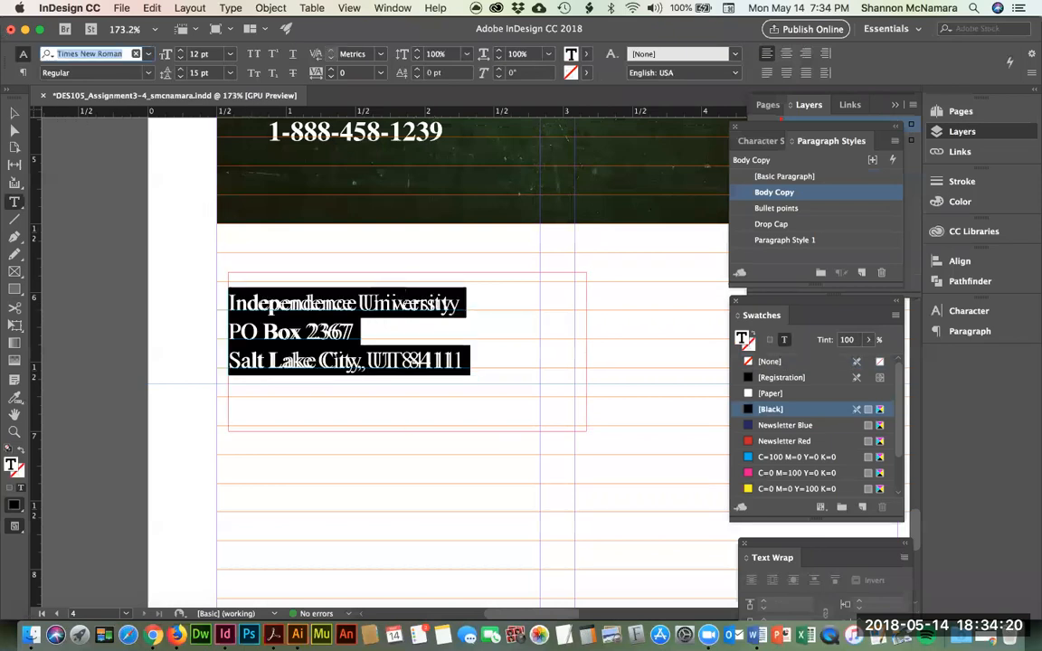
pyautogui.write('times')
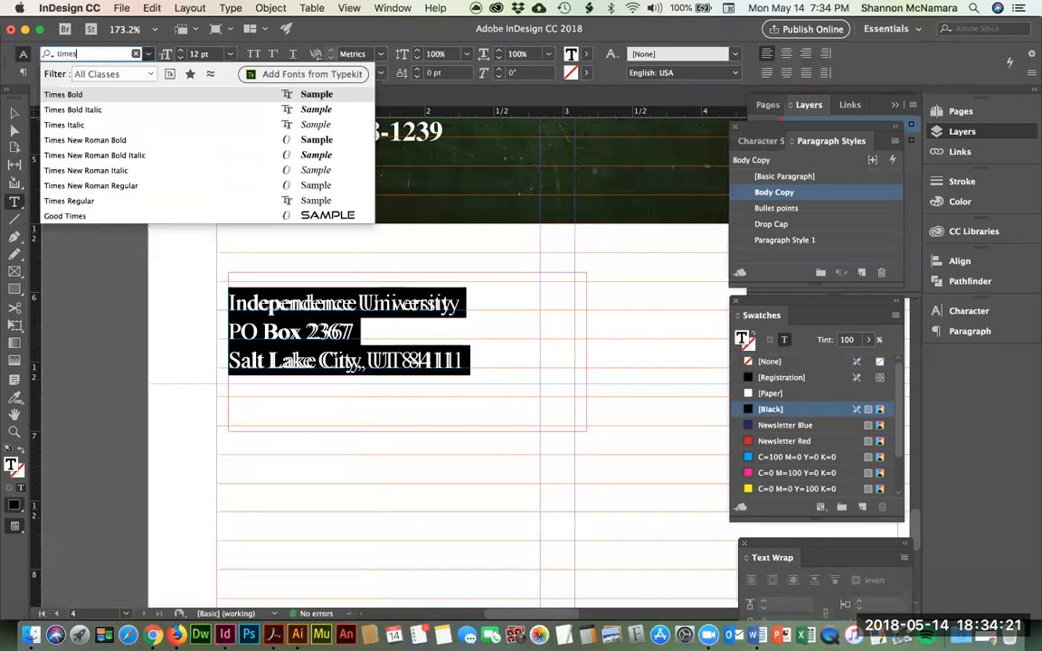
pyautogui.click(76, 200)
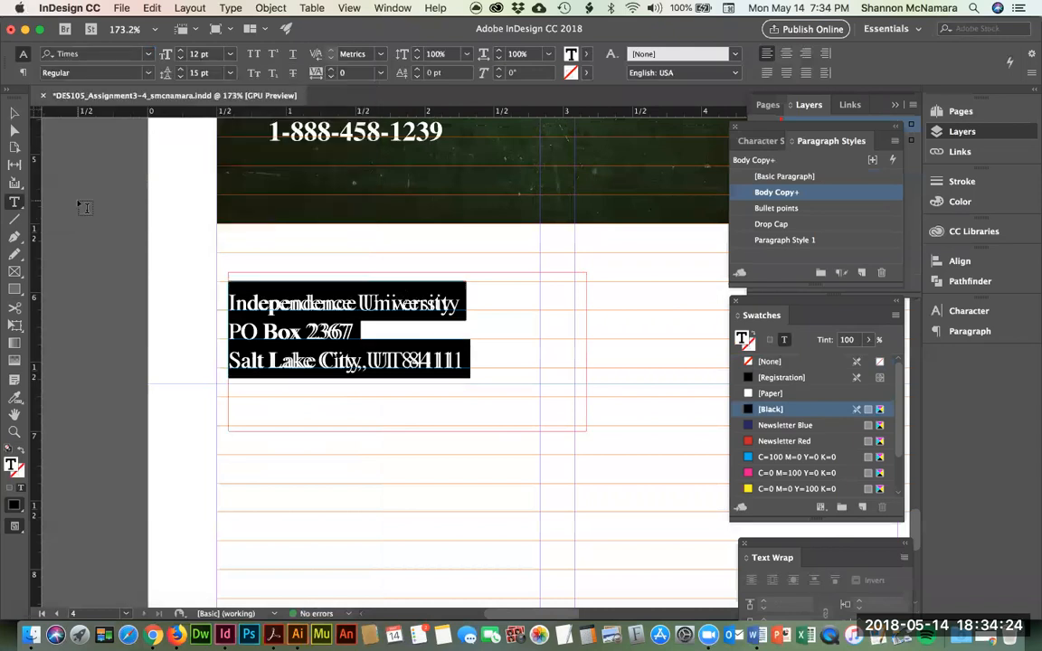
pyautogui.click(774, 240)
pyautogui.click(764, 192)
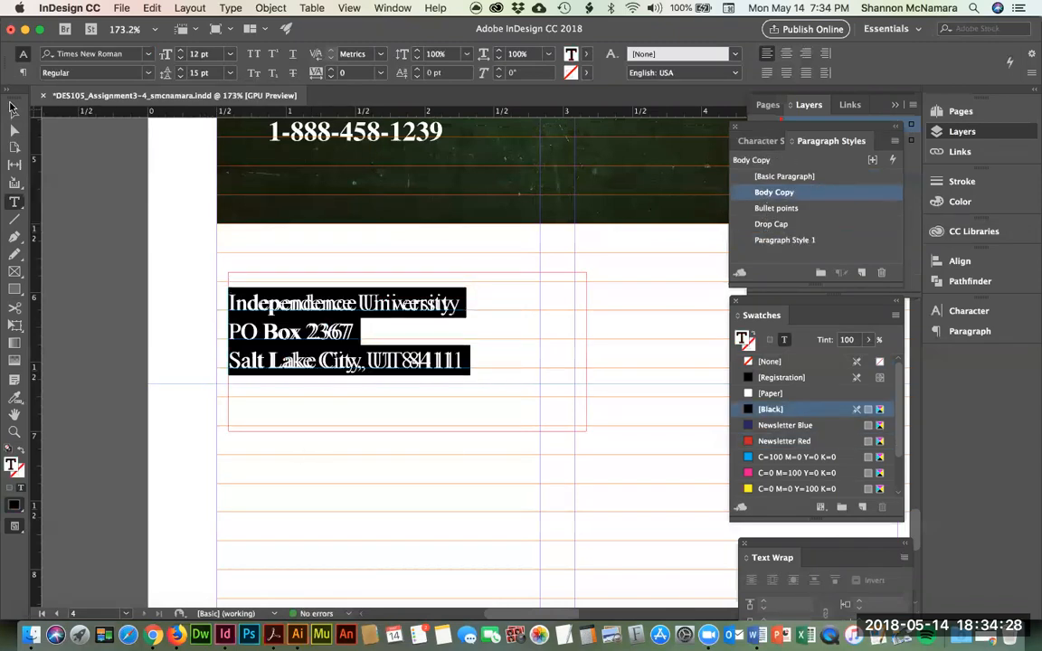
# Step: Delete the placed mockup on the Originals layer behind page 4's rebuilt layout
pyautogui.click(12, 107)
pyautogui.click(99, 276)
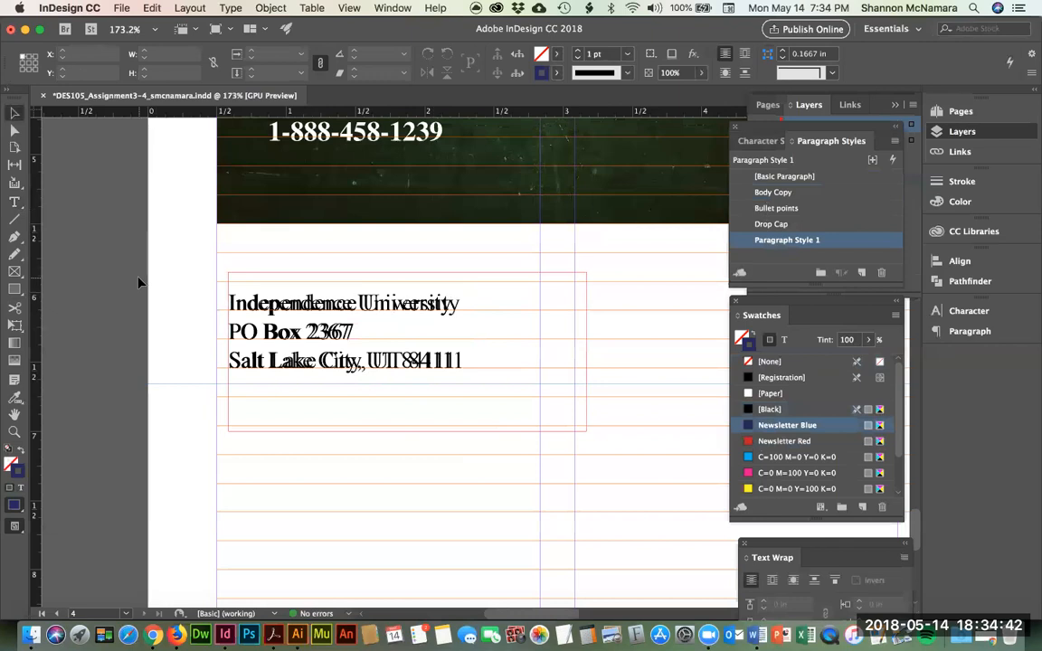
pyautogui.press('super+0')
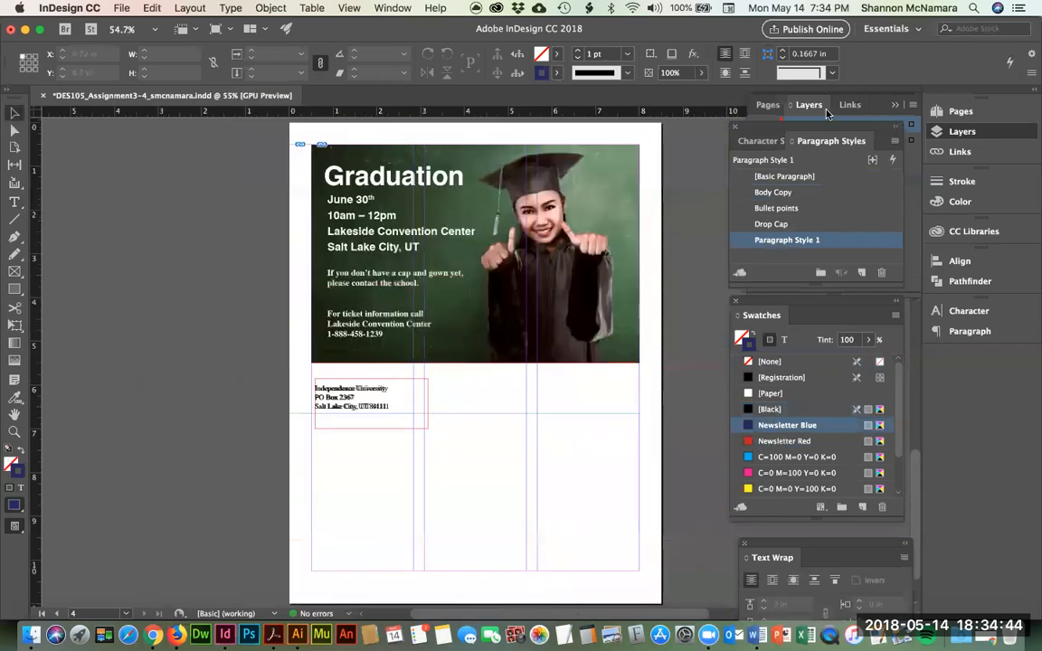
pyautogui.click(800, 105)
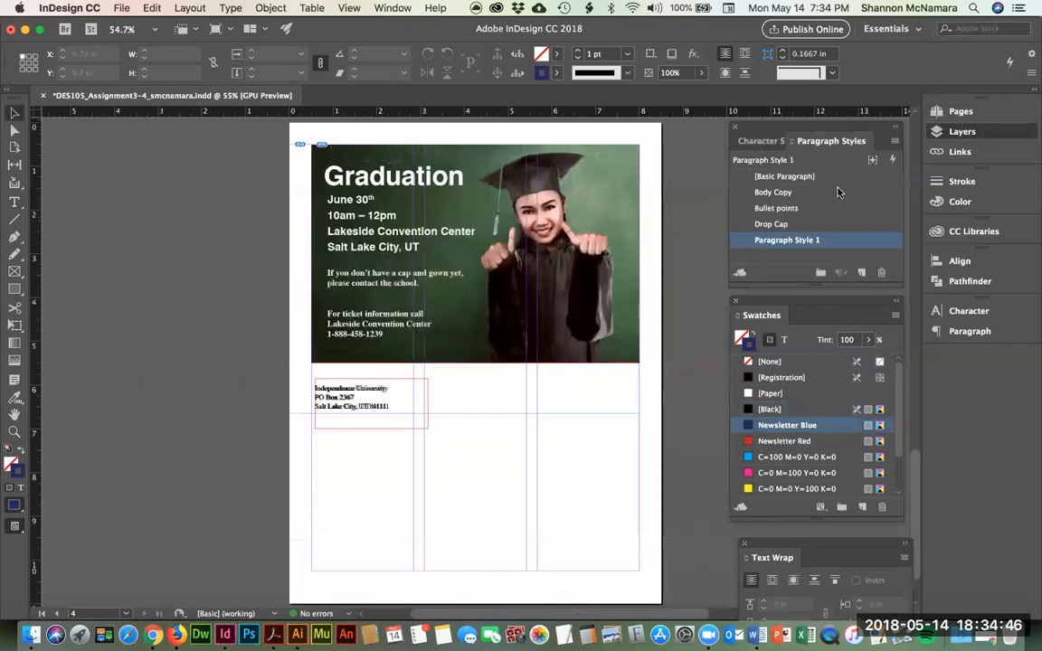
pyautogui.click(768, 139)
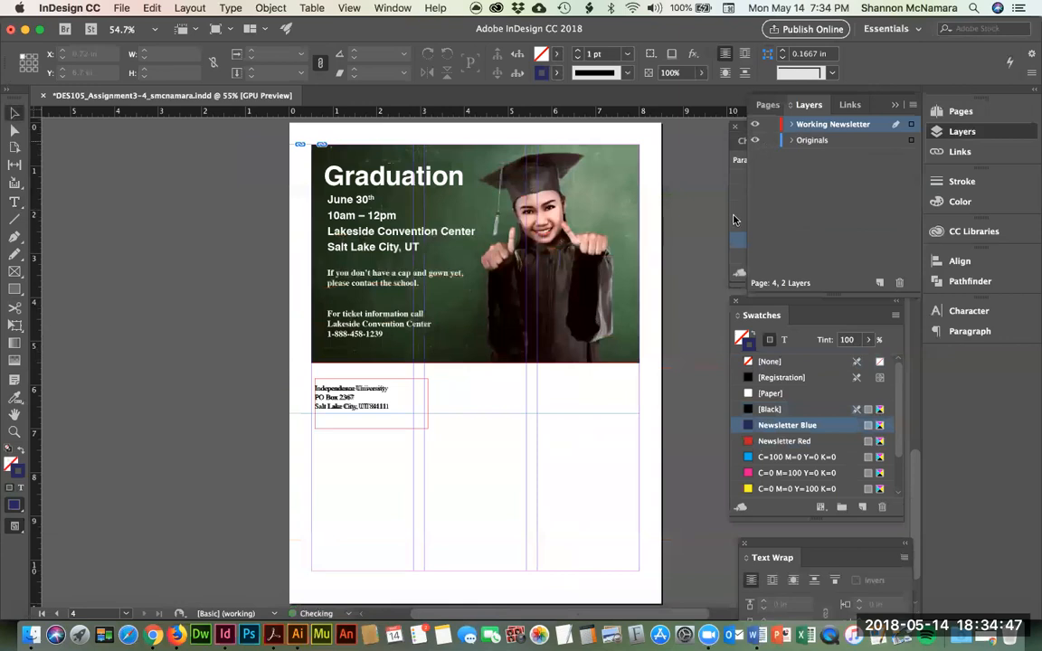
pyautogui.click(570, 406)
pyautogui.press('Delete')
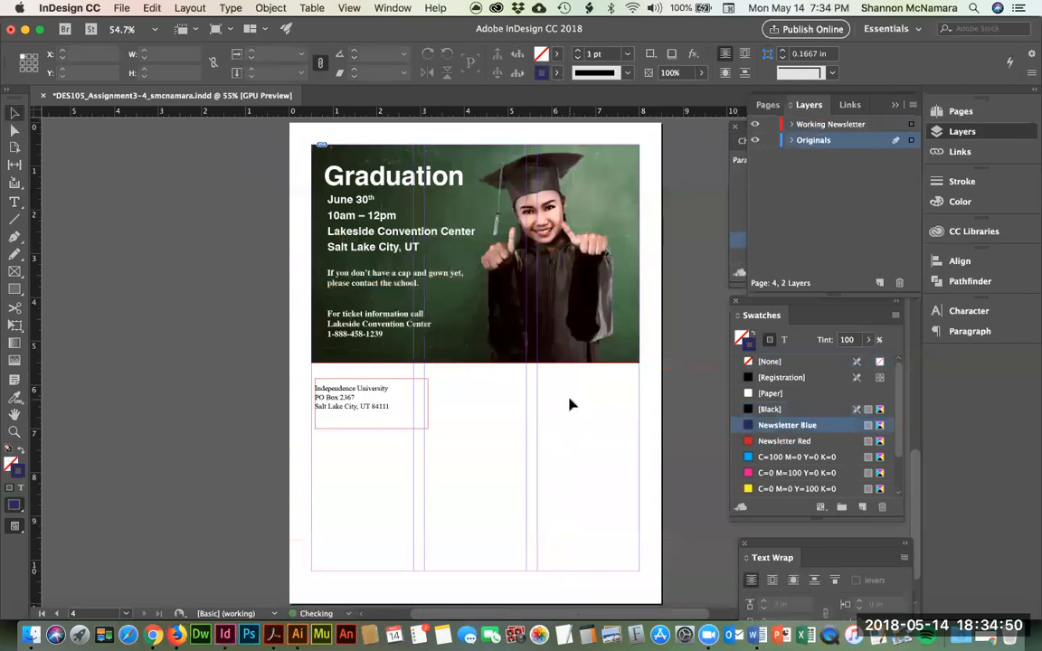
# Step: Check the return address block on page 4 up close and save the document
pyautogui.press('z')
pyautogui.moveTo(302, 362); pyautogui.dragTo(439, 450)
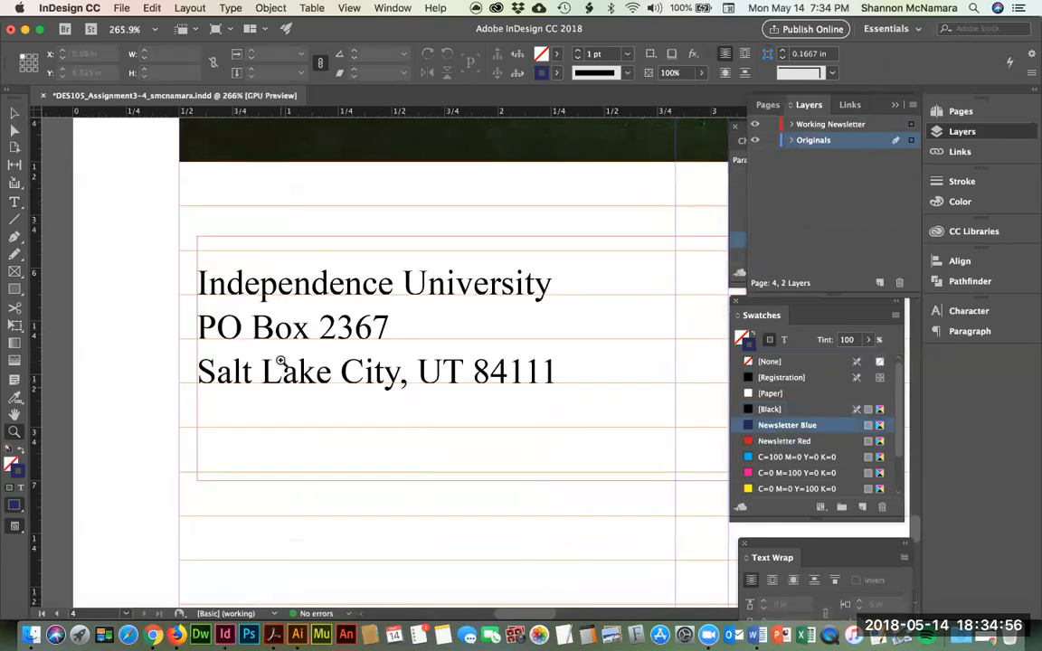
pyautogui.press('v')
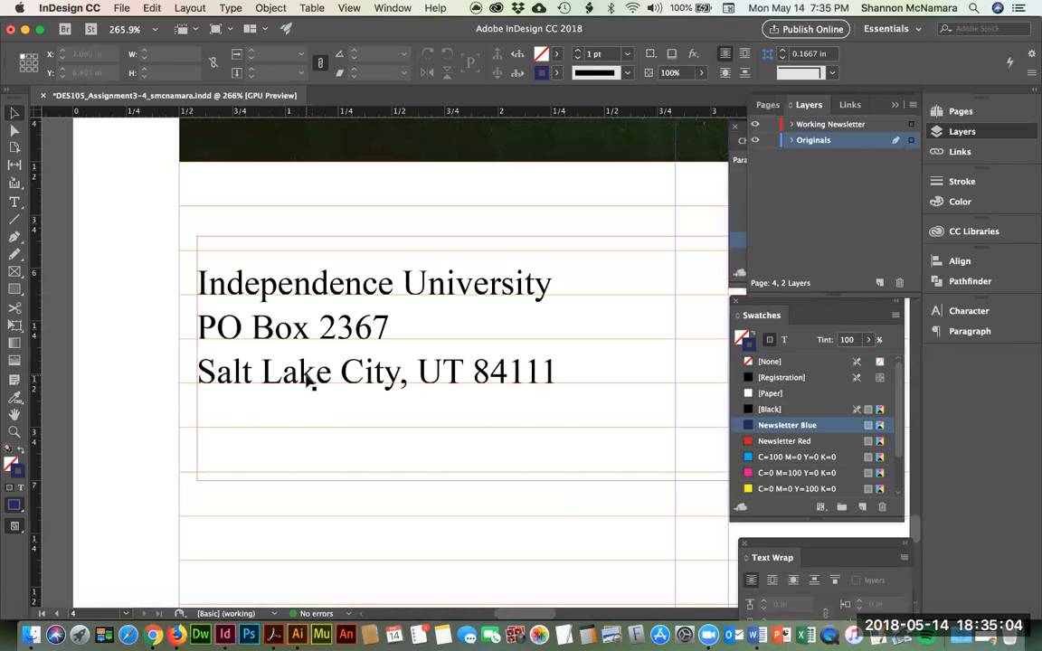
pyautogui.press('super+0')
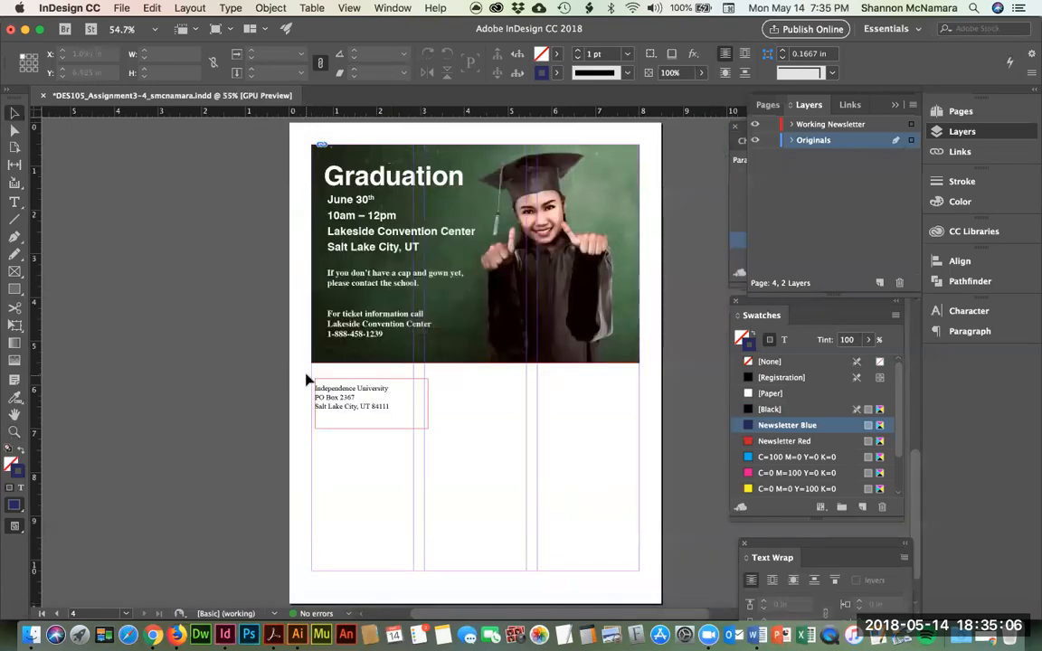
pyautogui.press('super+s')
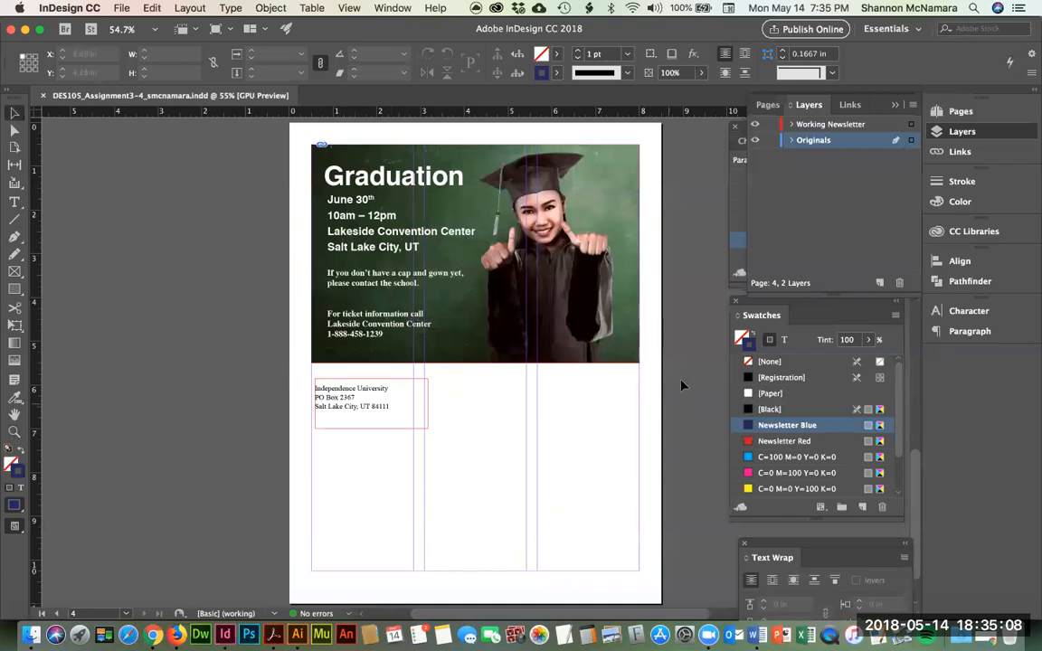
# Step: Place NLMockUp.pdf on page 1 in the Originals layer, starting at the page's upper-left margin corner
pyautogui.scroll(5, 562, 222)
pyautogui.hscroll(-4, 562, 223)
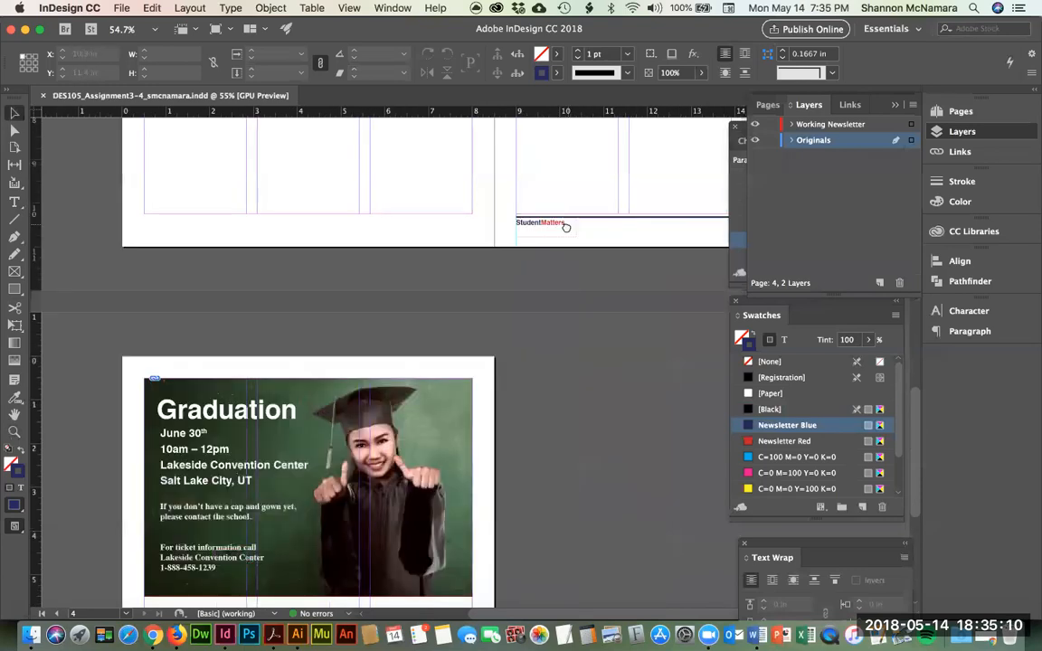
pyautogui.scroll(10, 543, 244)
pyautogui.hscroll(5, 542, 245)
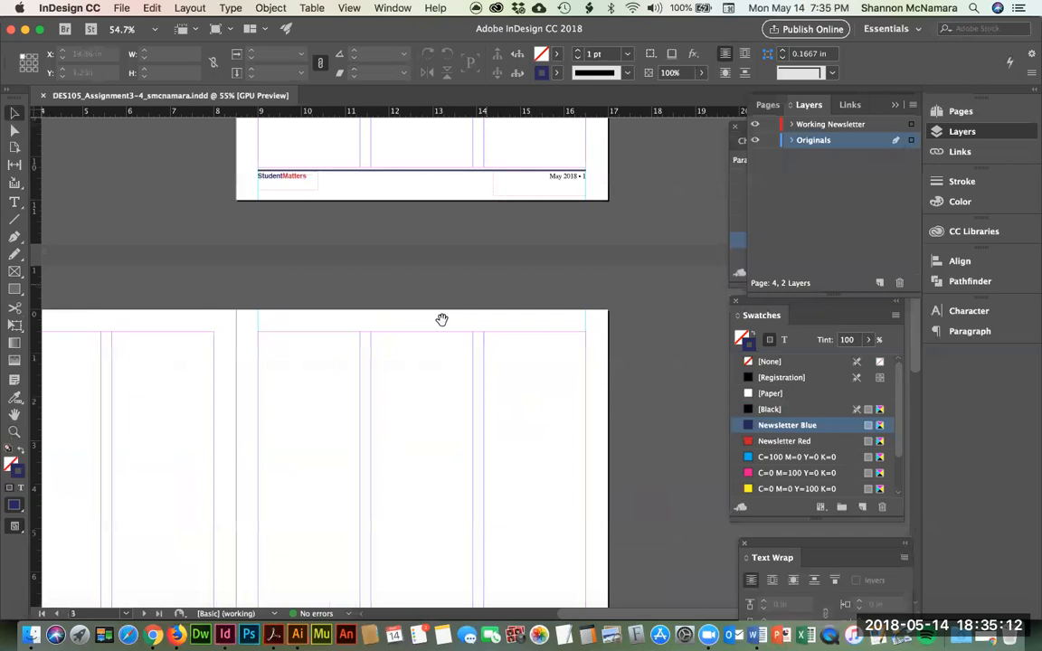
pyautogui.scroll(8, 441, 320)
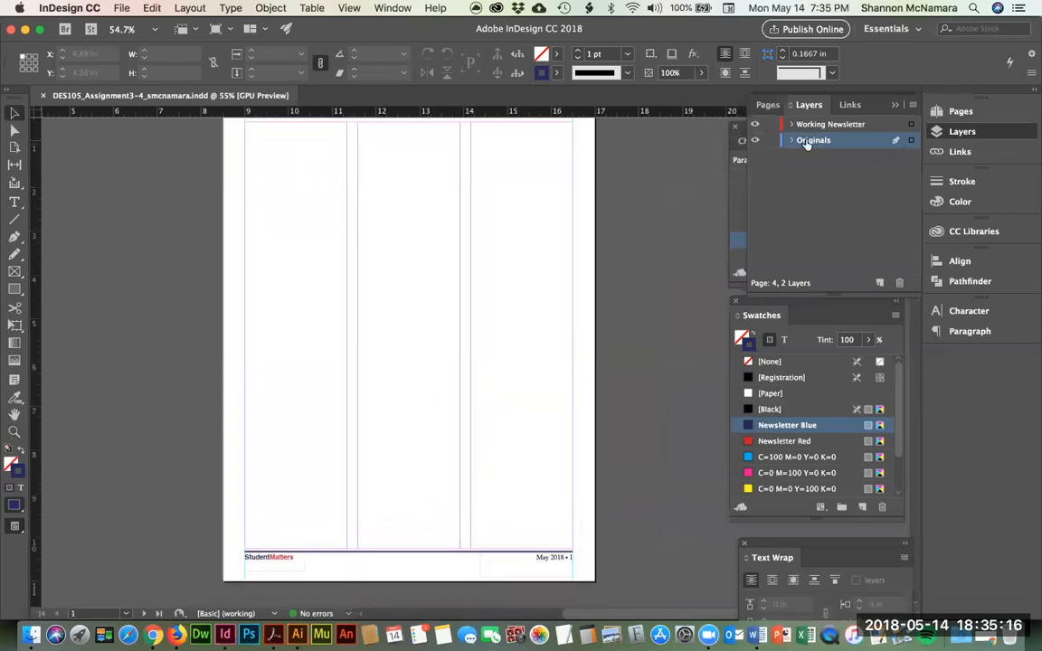
pyautogui.click(119, 226)
pyautogui.moveTo(301, 214); pyautogui.dragTo(302, 234)
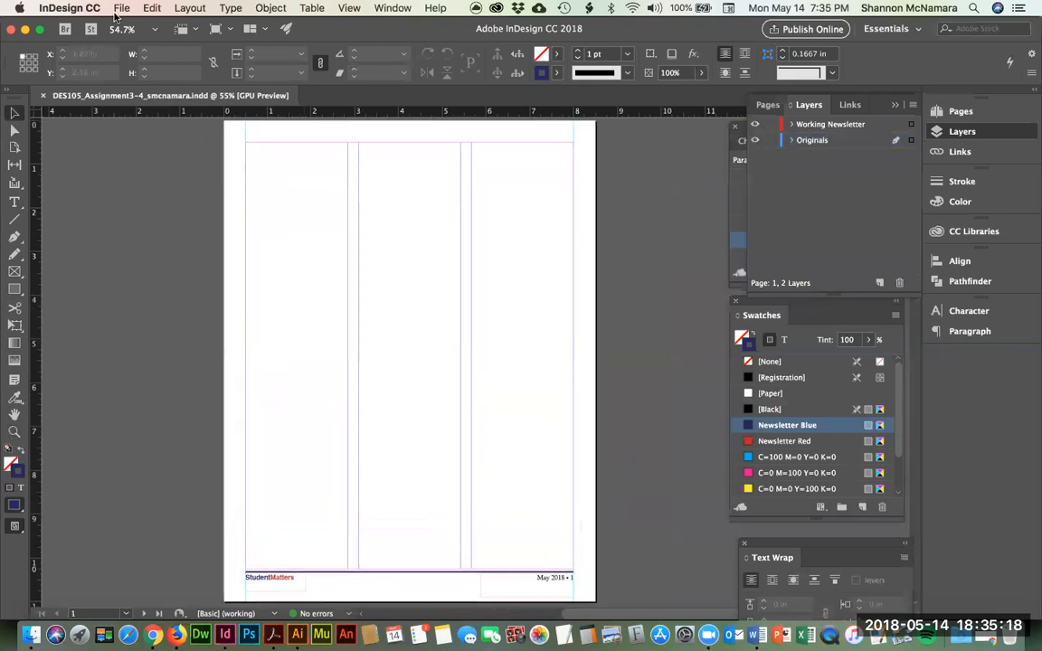
pyautogui.click(119, 8)
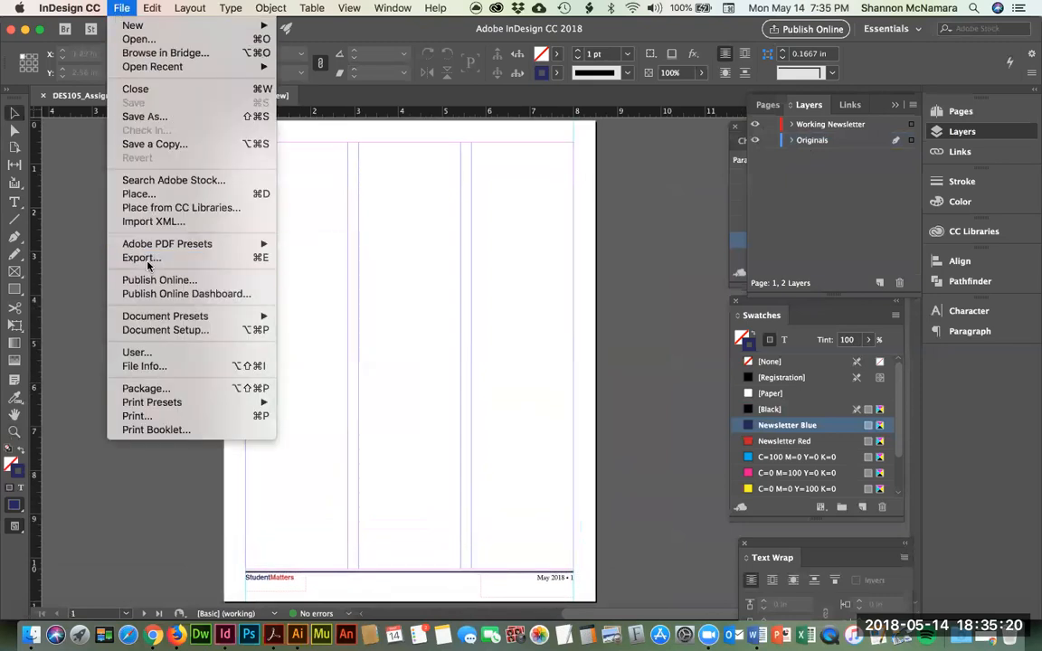
pyautogui.click(140, 193)
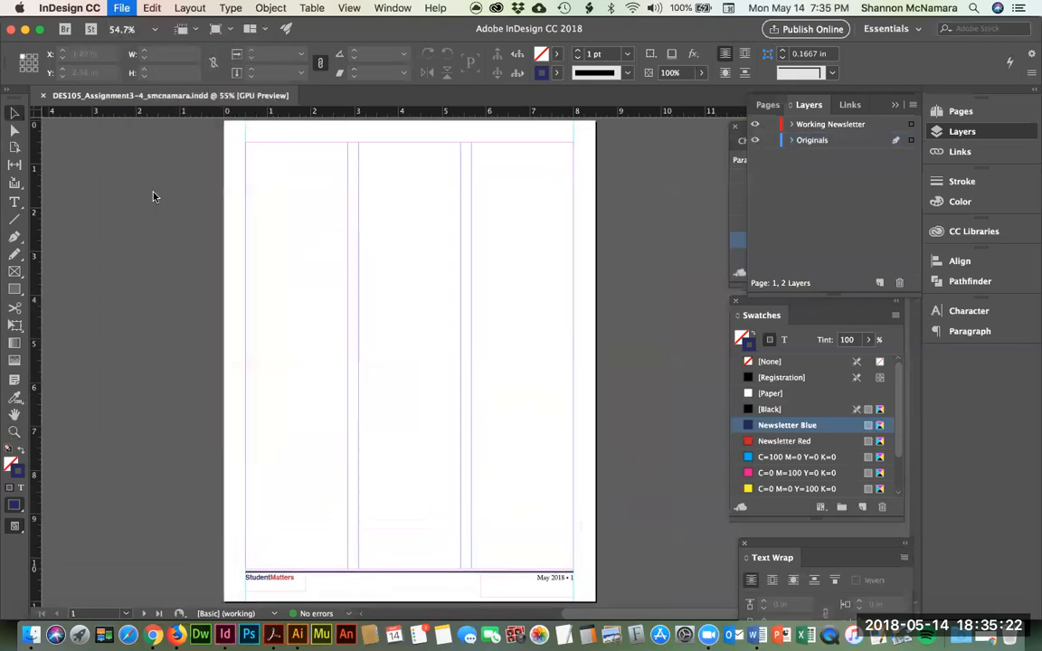
pyautogui.click(454, 162)
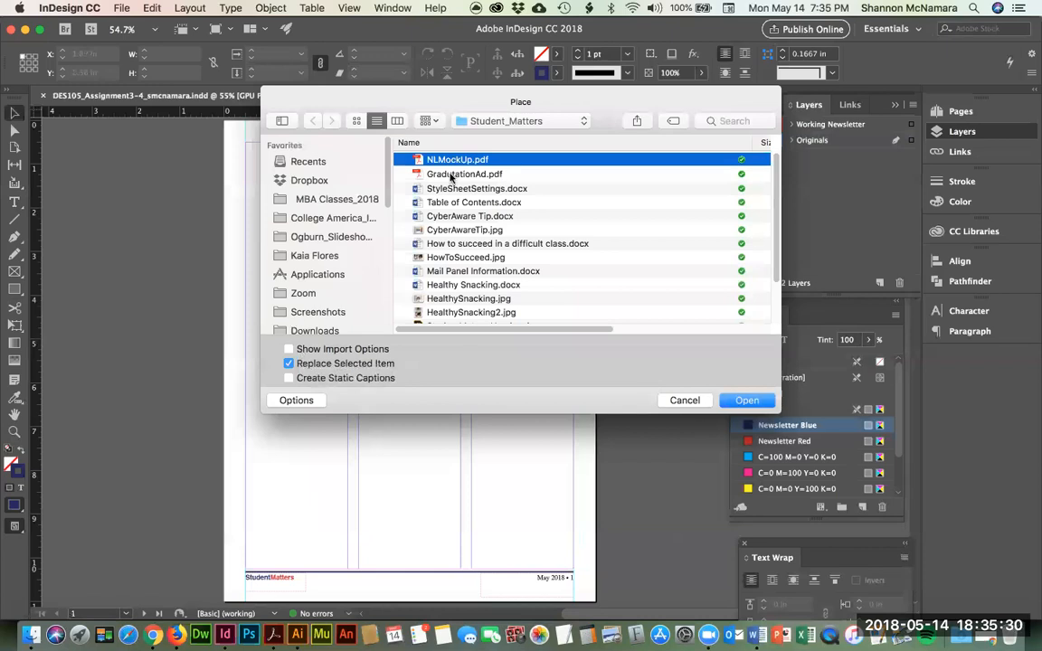
pyautogui.click(746, 400)
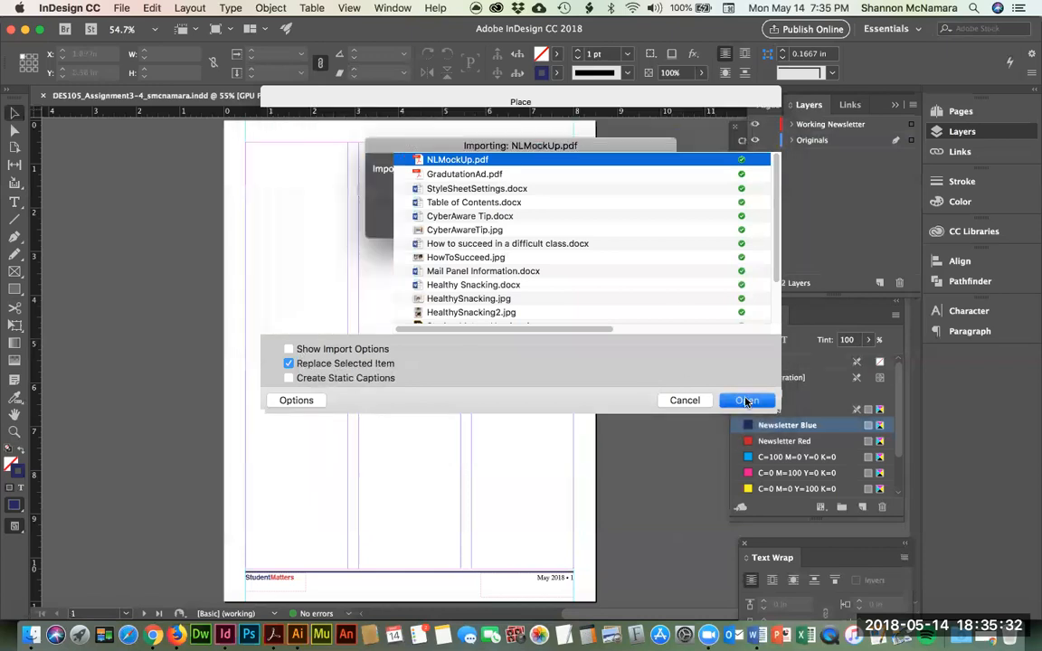
pyautogui.click(244, 142)
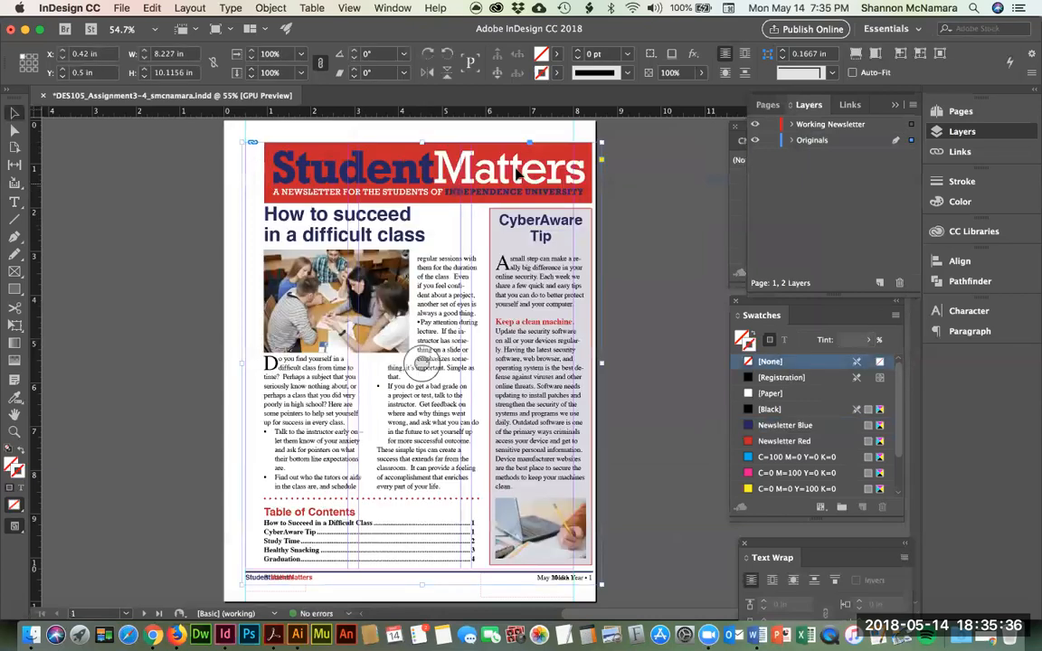
# Step: Move the placed mockup left until its masthead and columns line up with page 1's margins
pyautogui.moveTo(503, 175); pyautogui.dragTo(495, 177)
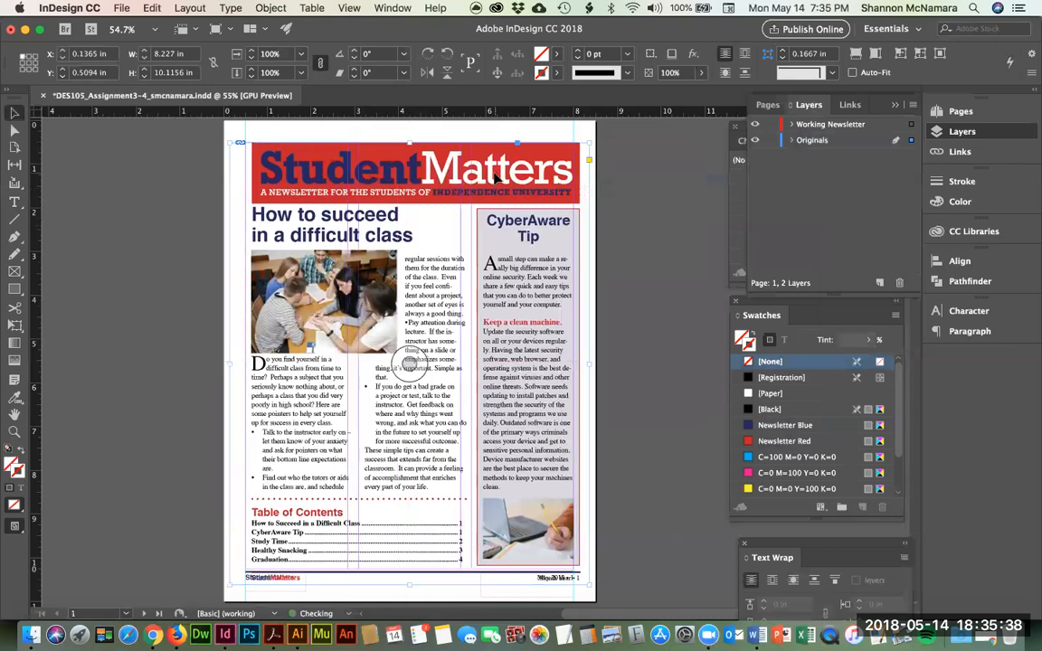
pyautogui.press('Left')
pyautogui.press('Left')
pyautogui.press('Left')
pyautogui.press('Left')
pyautogui.press('Left')
pyautogui.press('Left')
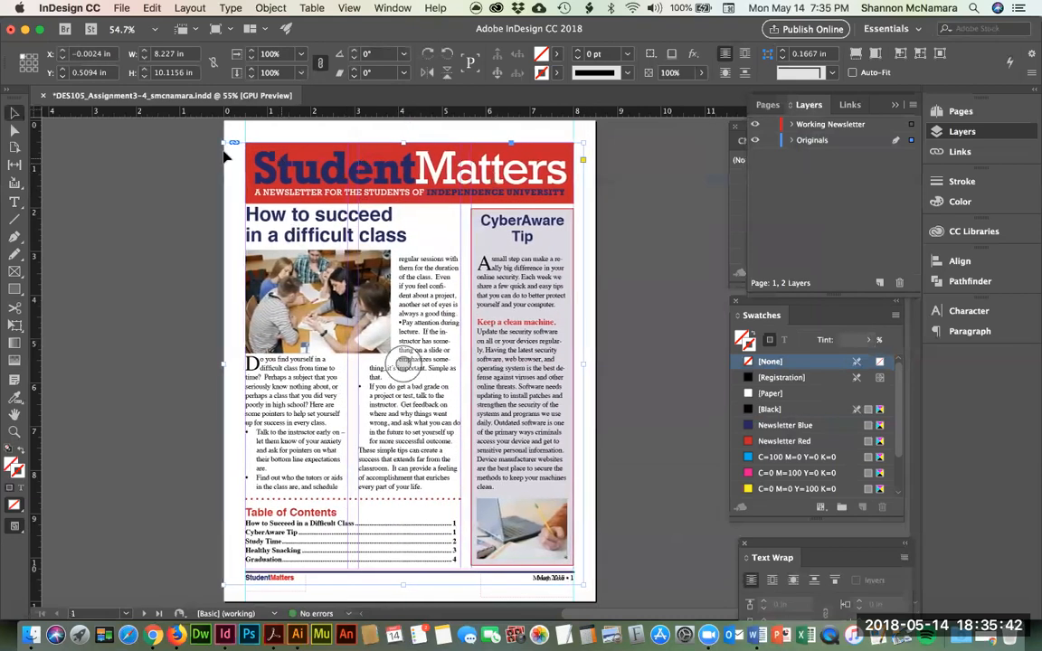
# Step: Set the placed mockup's position on page 1 to X 0 in and Y 0.5 in
pyautogui.press('z')
pyautogui.moveTo(230, 133); pyautogui.dragTo(272, 165)
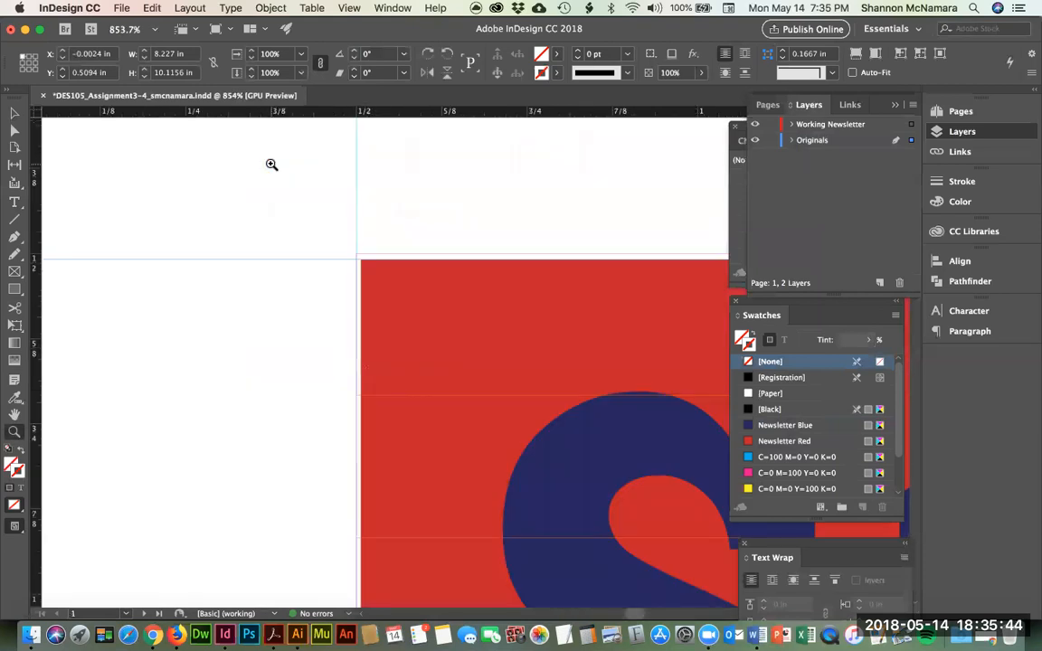
pyautogui.press('v')
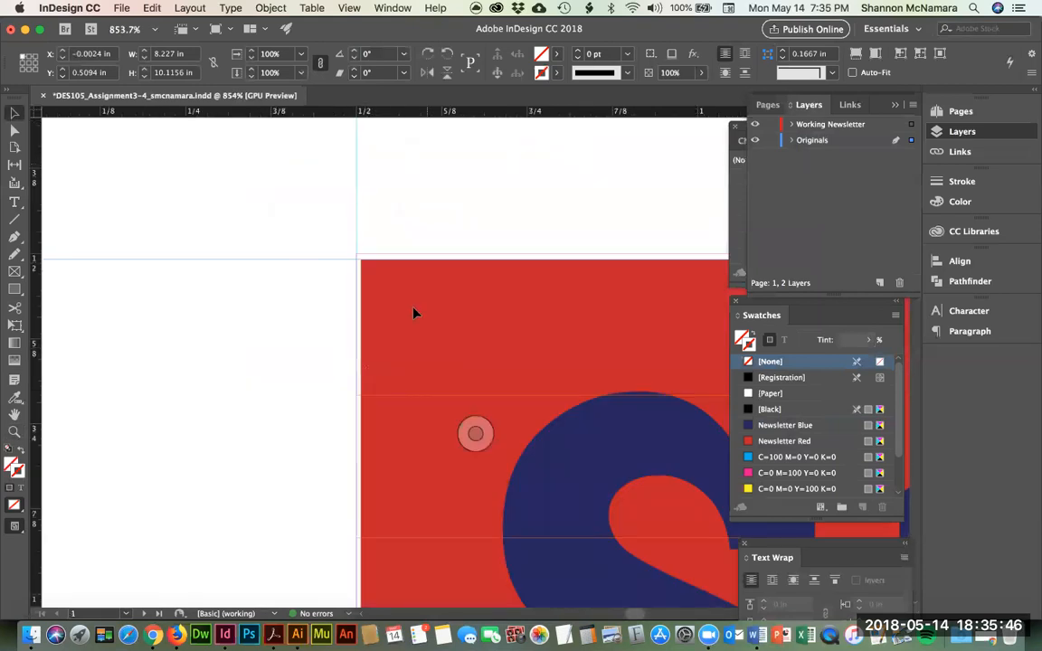
pyautogui.click(115, 57)
pyautogui.write('0')
pyautogui.press('Tab')
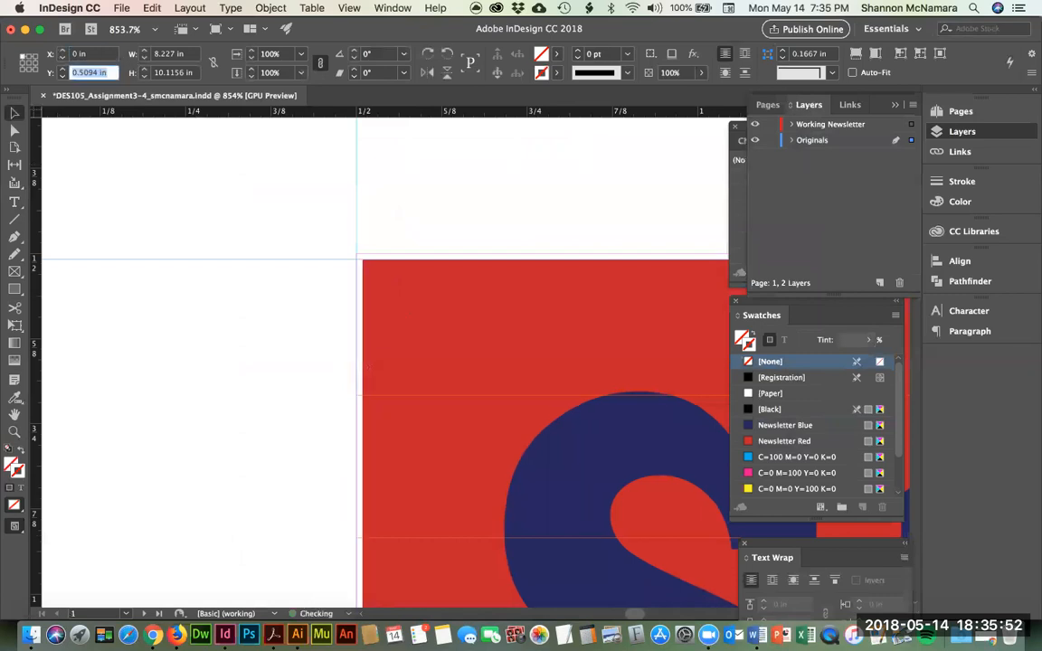
pyautogui.press('BackSpace')
pyautogui.press('Return')
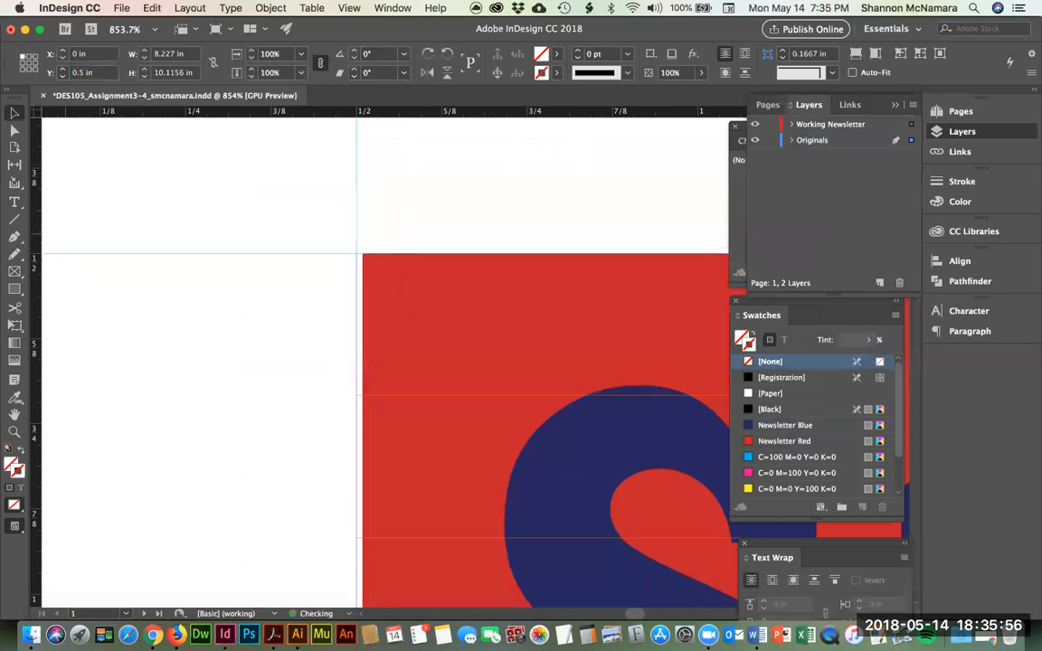
# Step: Check the placed mockup's upper-left and upper-right masthead corners against page 1's margins up close
pyautogui.click(152, 196)
pyautogui.press('super+0')
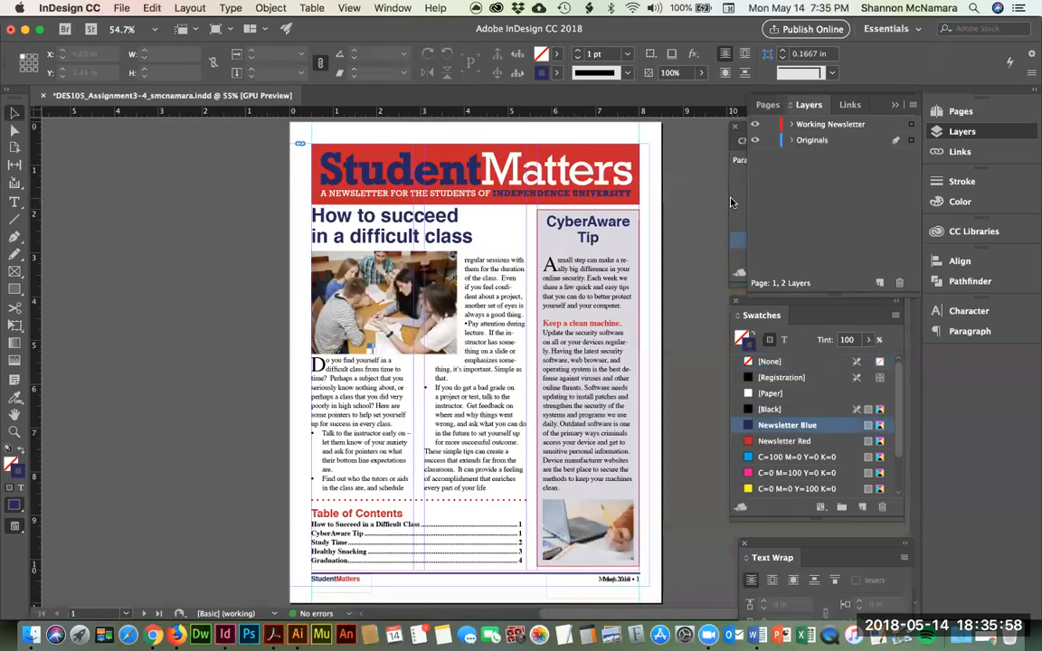
pyautogui.press('z')
pyautogui.moveTo(652, 168); pyautogui.dragTo(631, 138)
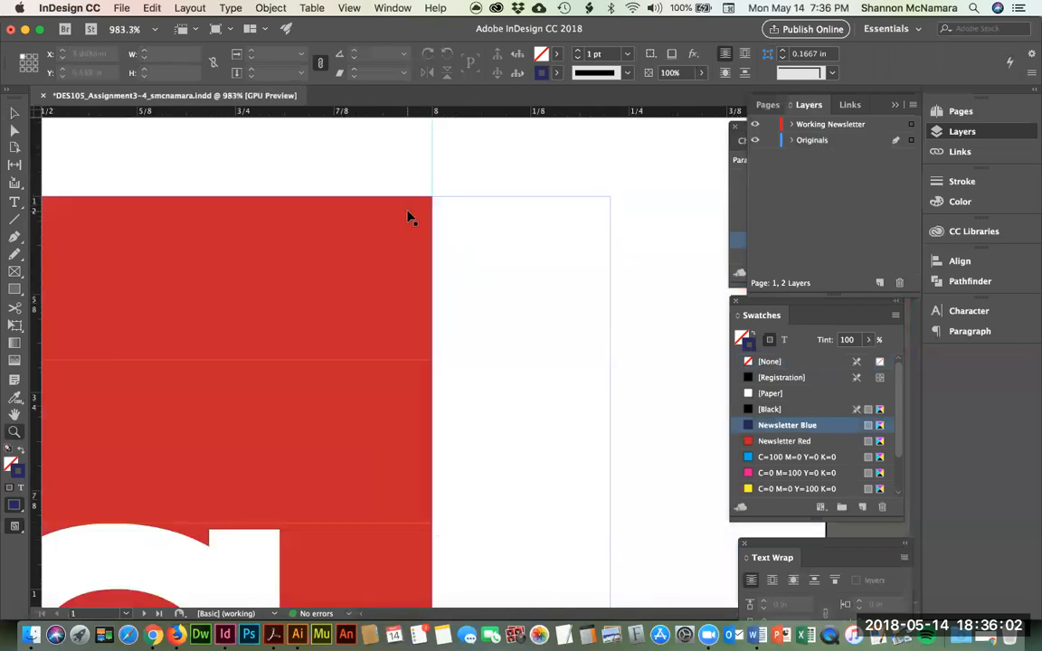
pyautogui.press('super+0')
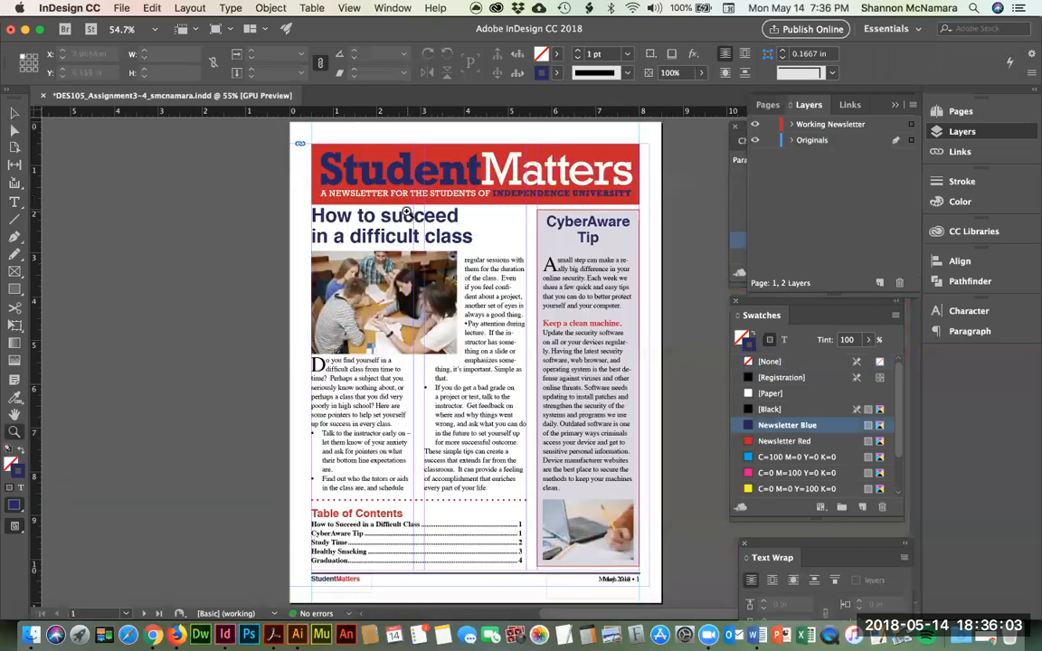
# Step: Fade the placed mockup on page 1 to 40% opacity and deselect it
pyautogui.click(15, 112)
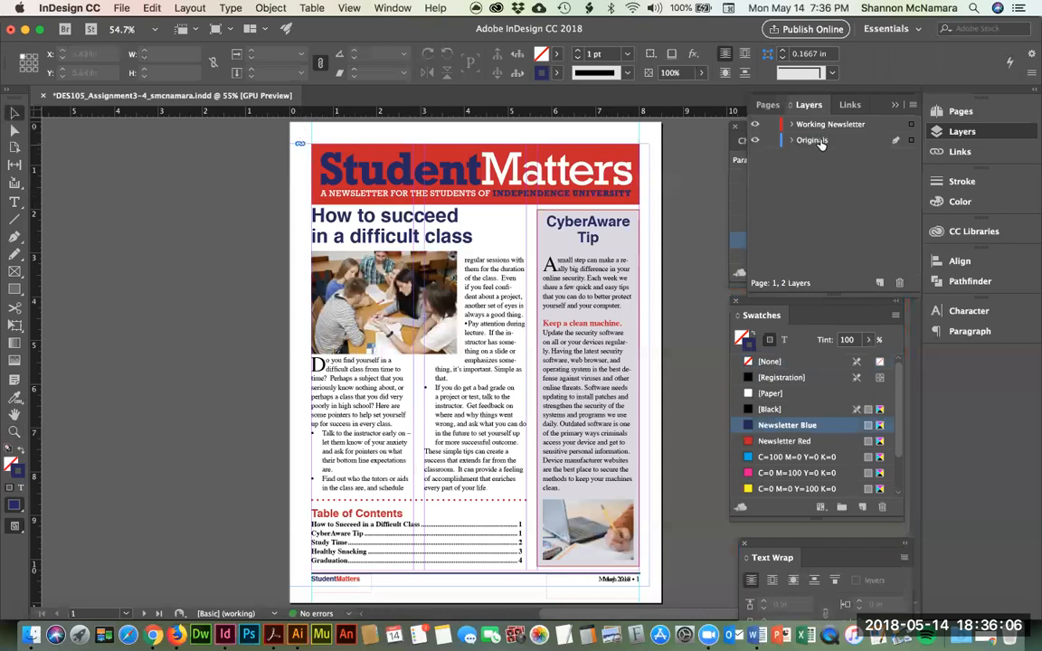
pyautogui.click(579, 178)
pyautogui.click(672, 72)
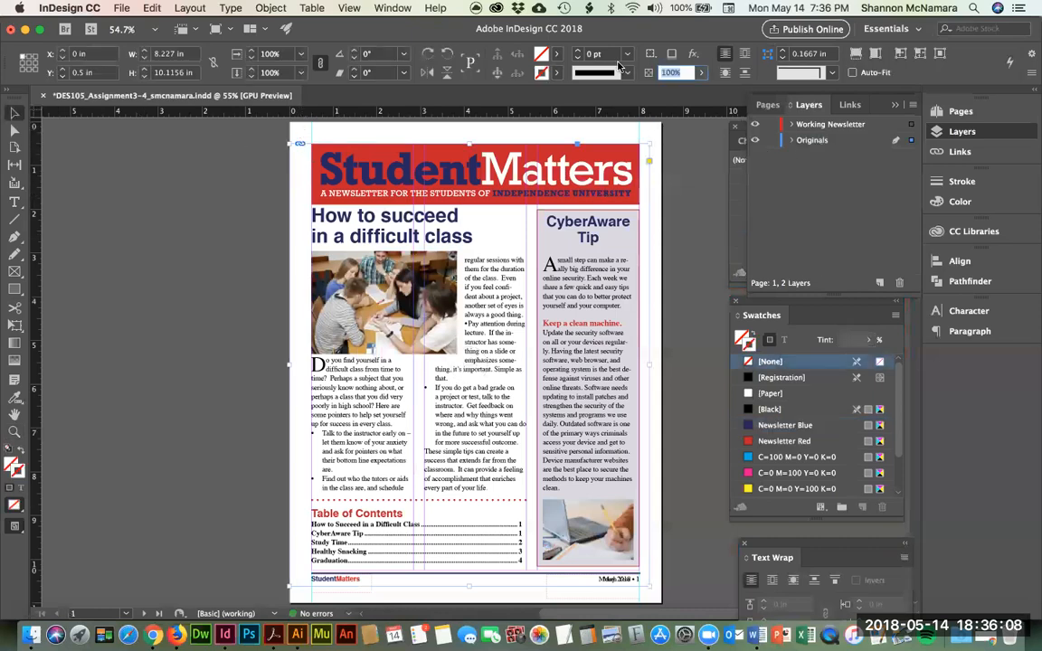
pyautogui.write('40')
pyautogui.press('Return')
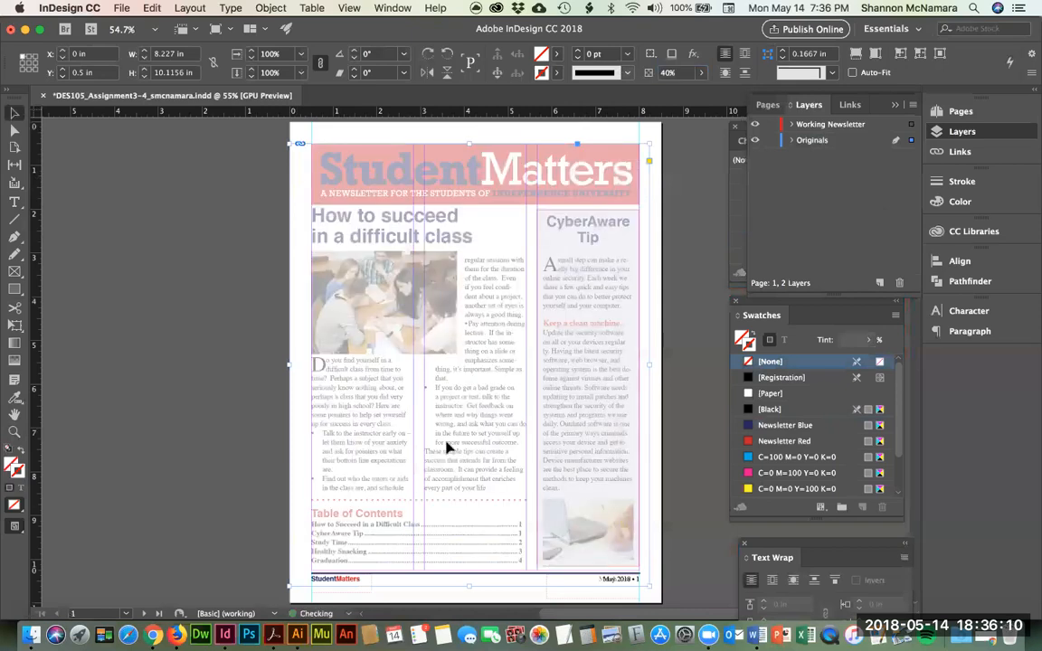
pyautogui.click(696, 395)
# Step: Lock the Originals layer and make Working Newsletter the active layer
pyautogui.click(785, 425)
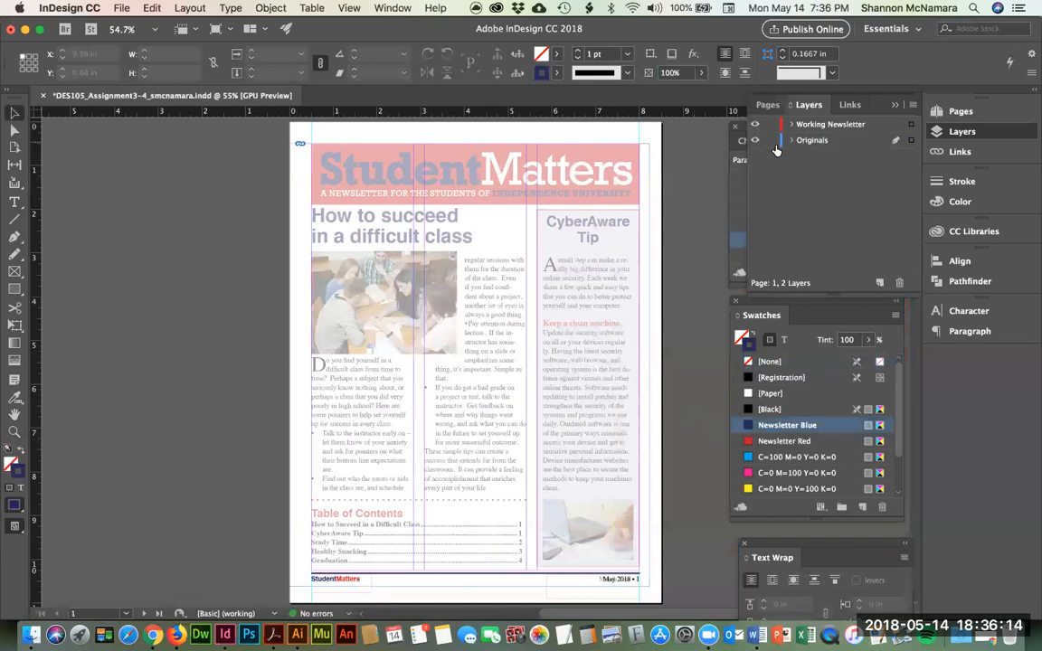
pyautogui.click(771, 140)
pyautogui.click(812, 128)
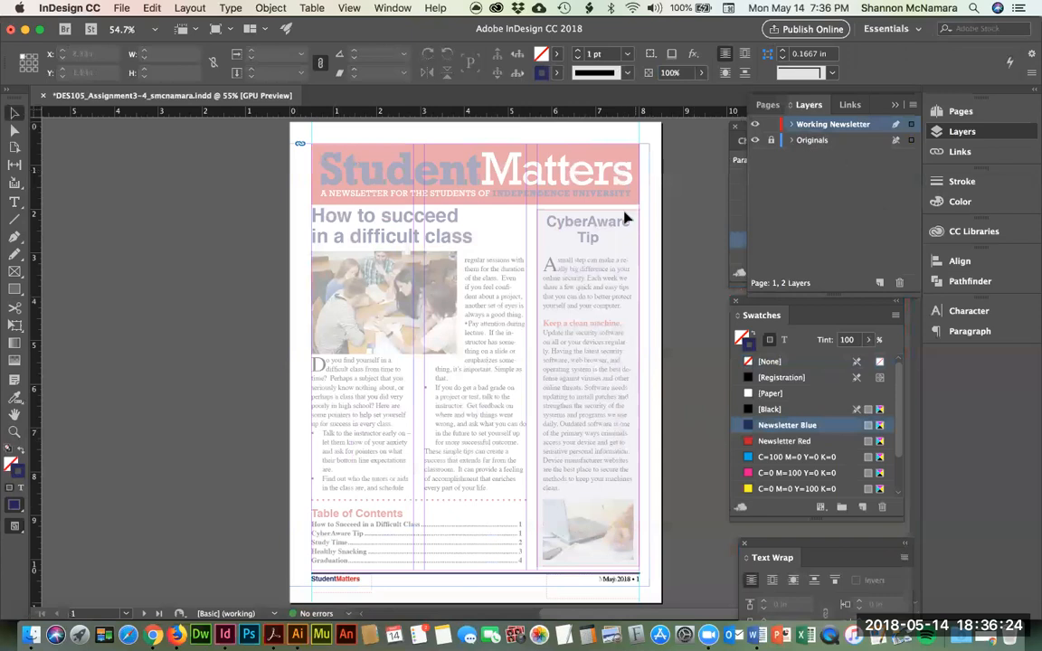
# Step: Place StudentMattersHeader.ai on page 1 at the upper-left margin corner, over the mockup's masthead
pyautogui.click(115, 10)
pyautogui.click(134, 194)
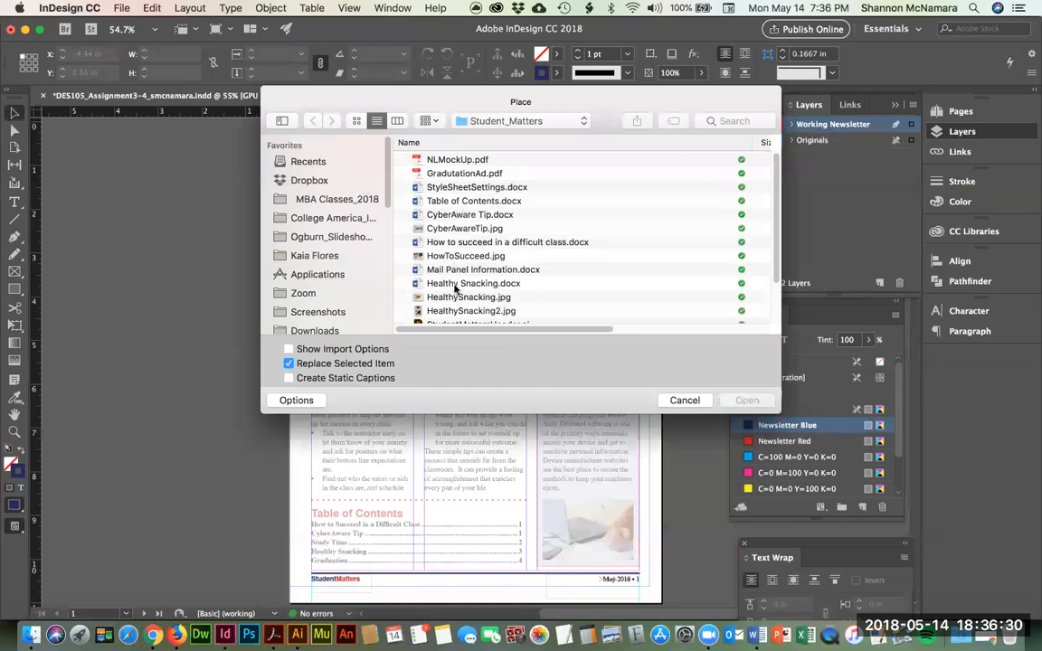
pyautogui.scroll(-2, 457, 290)
pyautogui.click(475, 307)
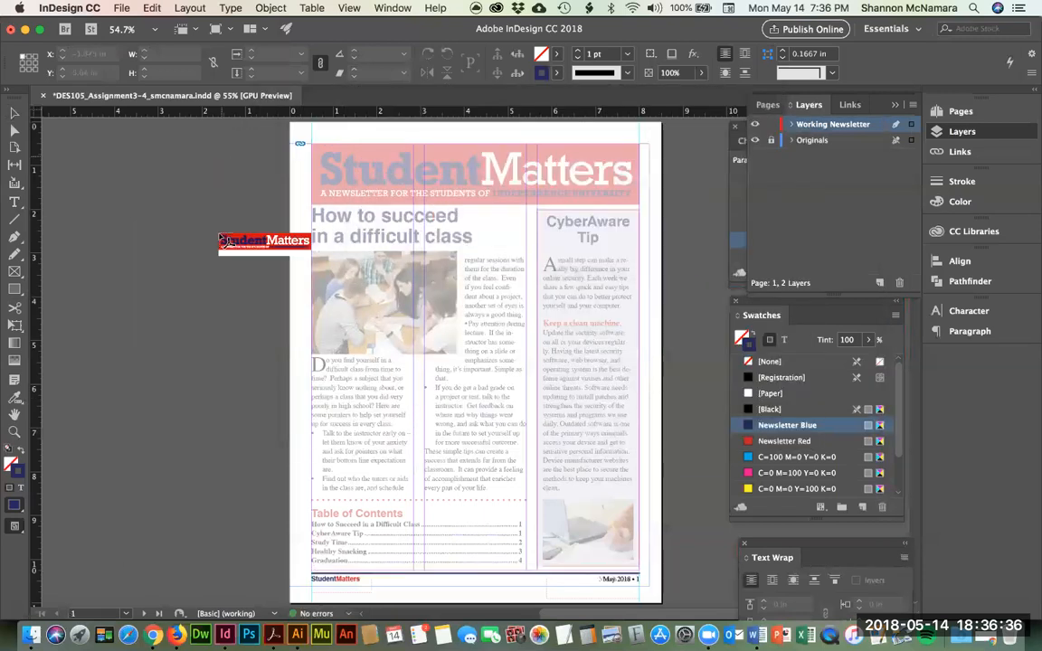
pyautogui.click(312, 144)
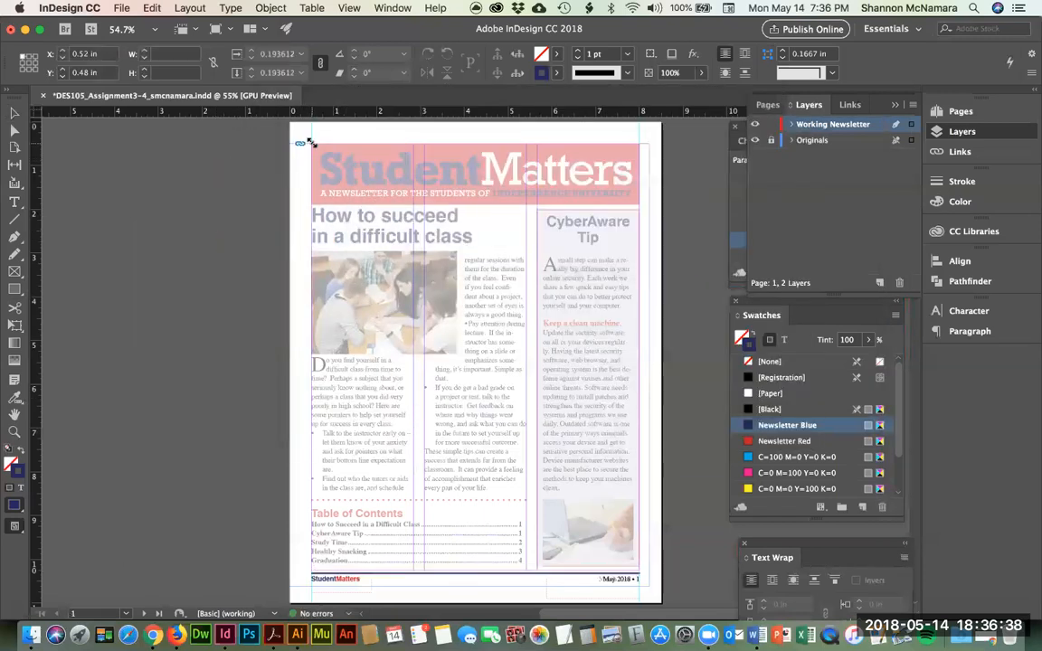
pyautogui.click(282, 144)
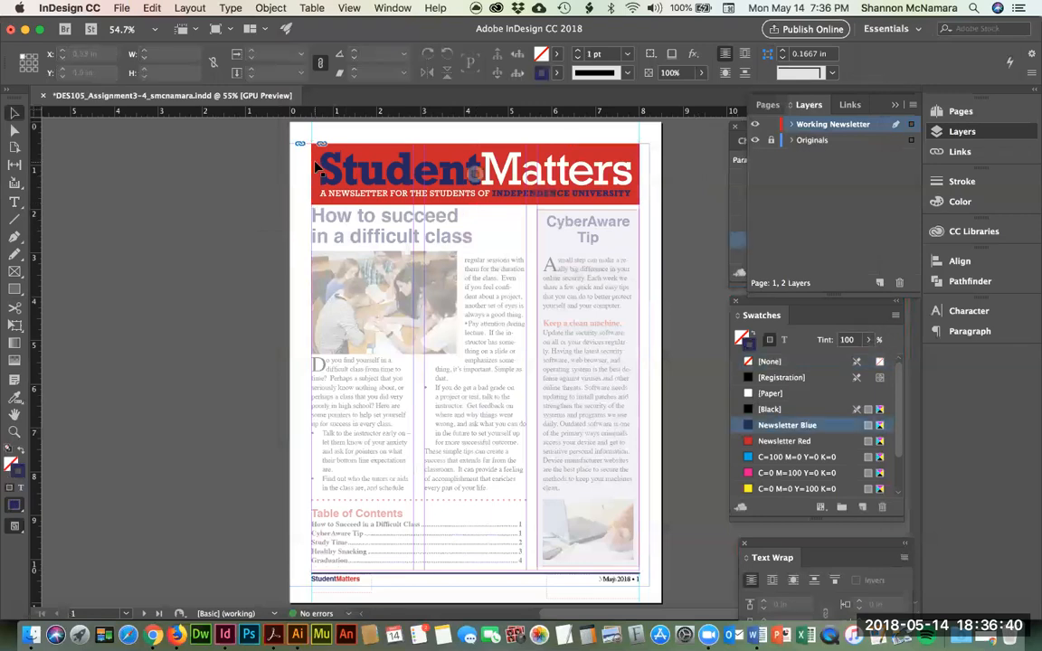
# Step: Check the placed header's upper-left corner against the margin guides up close
pyautogui.press('z')
pyautogui.moveTo(296, 132); pyautogui.dragTo(331, 160)
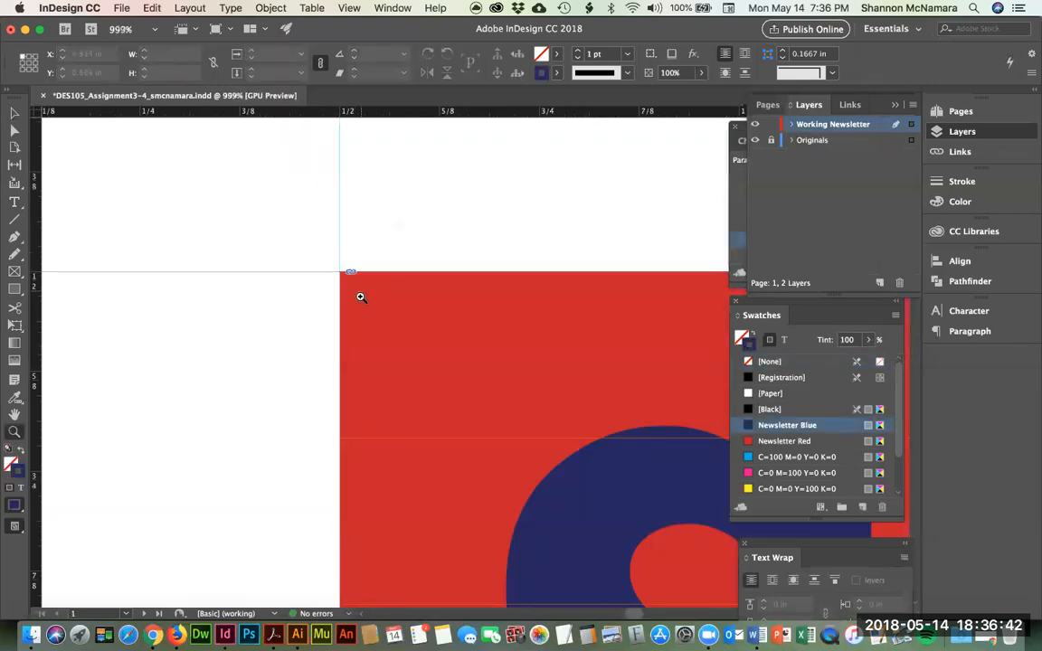
pyautogui.press('super+0')
pyautogui.press('v')
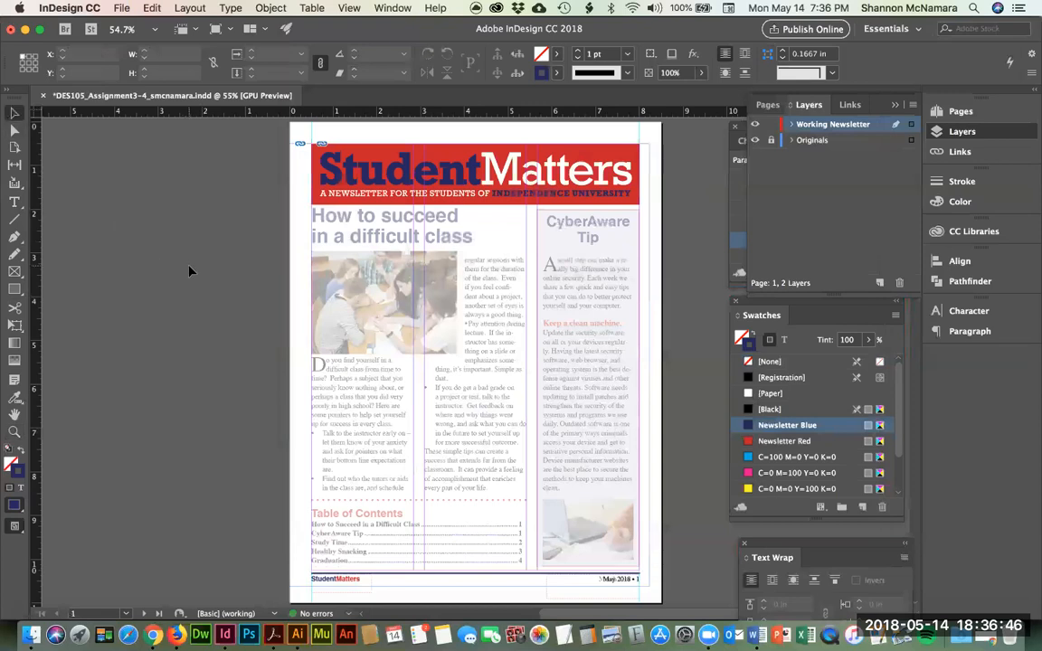
# Step: Open NLMockUp.pdf in Acrobat and examine the border, background and content of page 1's CyberAware Tip sidebar
pyautogui.press('z')
pyautogui.moveTo(524, 193); pyautogui.dragTo(655, 592)
pyautogui.click(30, 635)
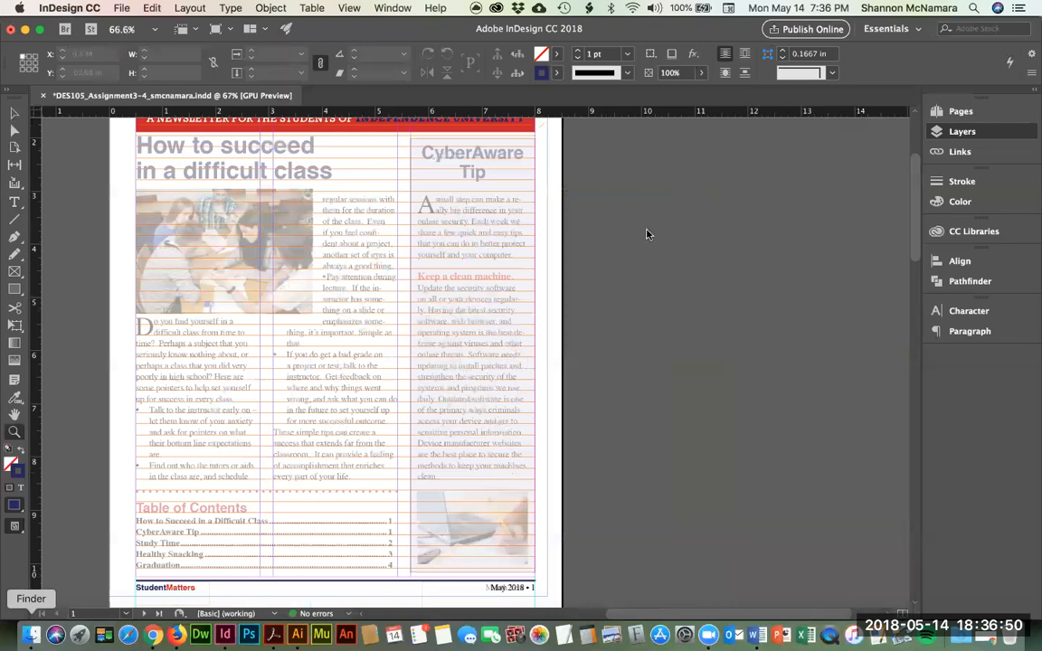
pyautogui.doubleClick(801, 235)
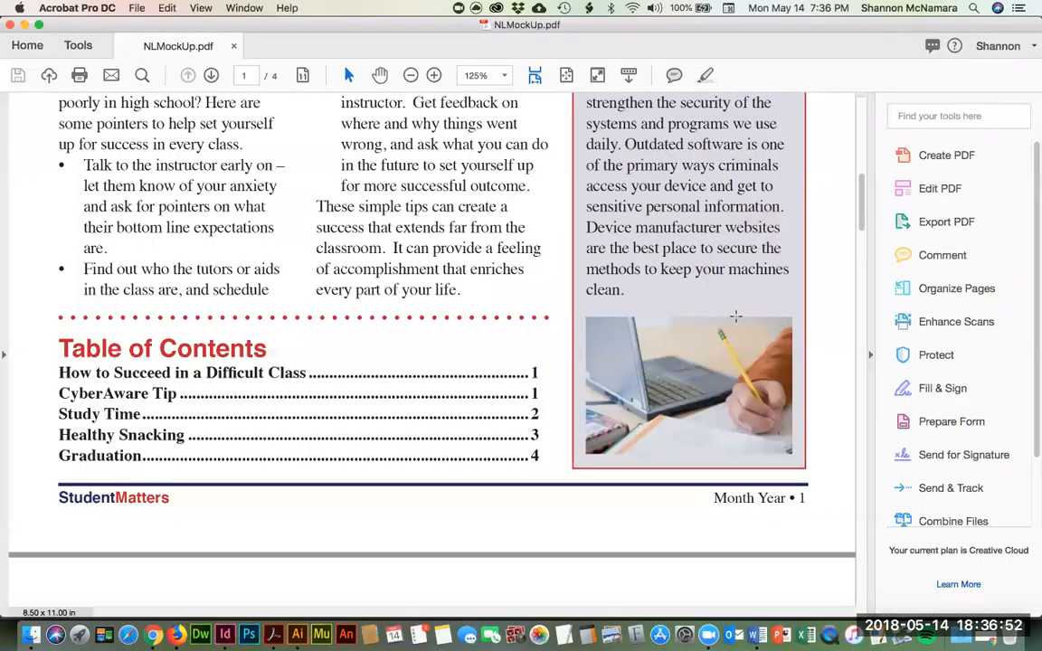
pyautogui.scroll(10, 735, 316)
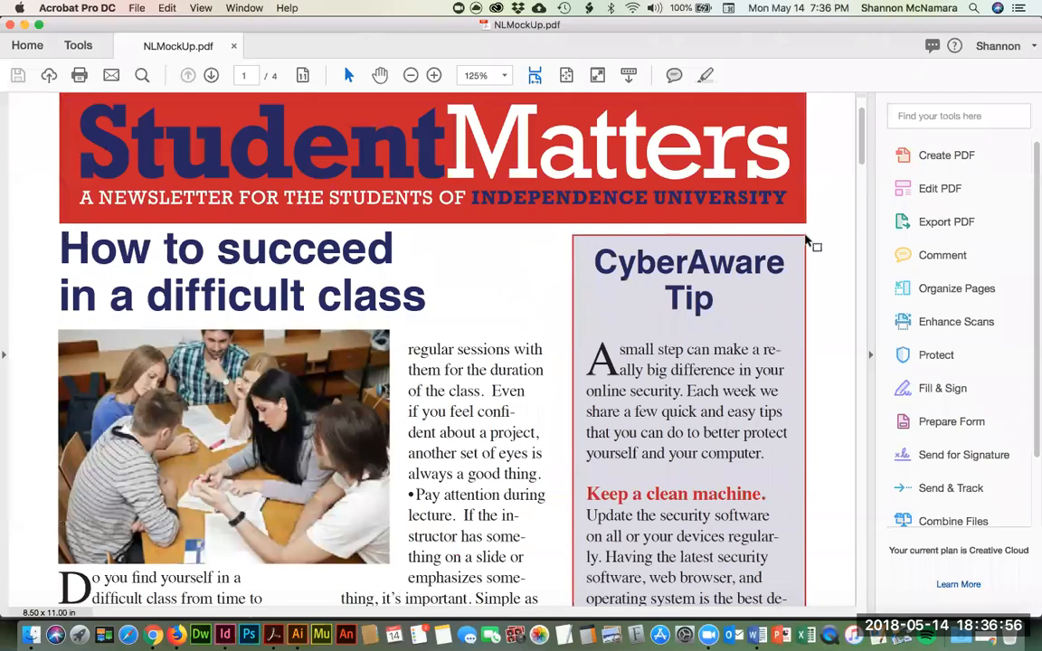
pyautogui.scroll(-10, 798, 312)
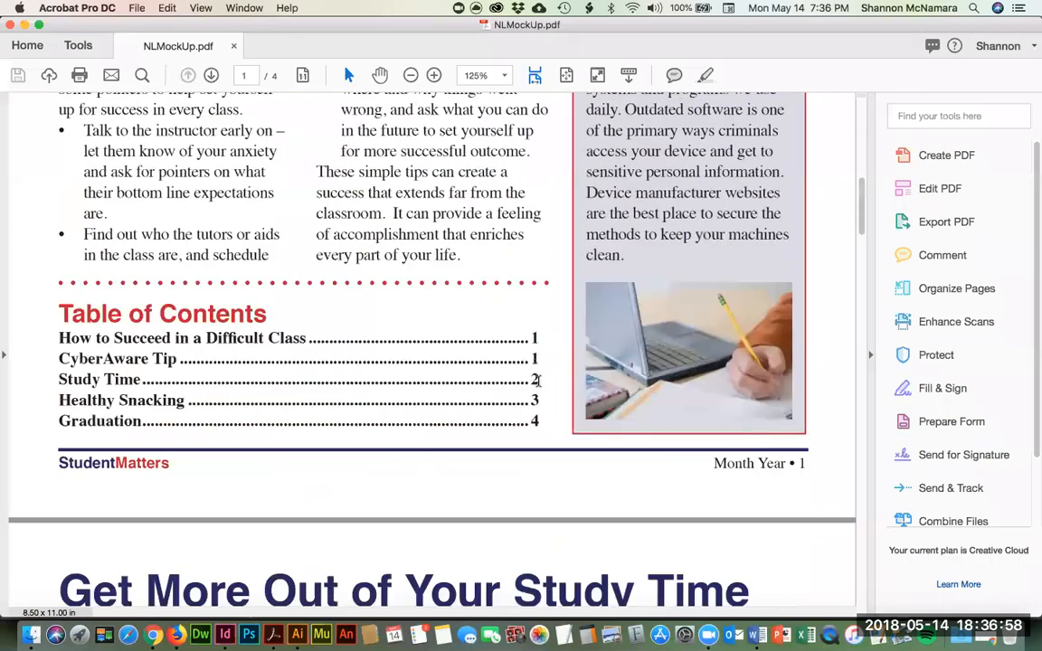
pyautogui.scroll(10, 589, 316)
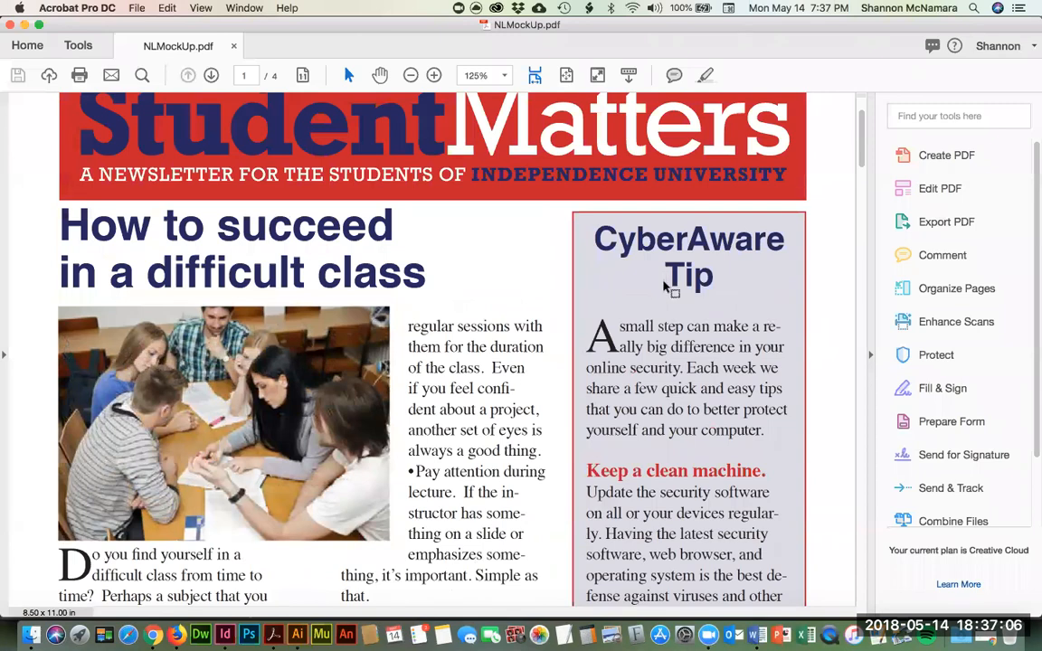
# Step: Switch back to InDesign and add a new layer directly below Working Newsletter
pyautogui.press('super+Tab')
pyautogui.press('super+Tab')
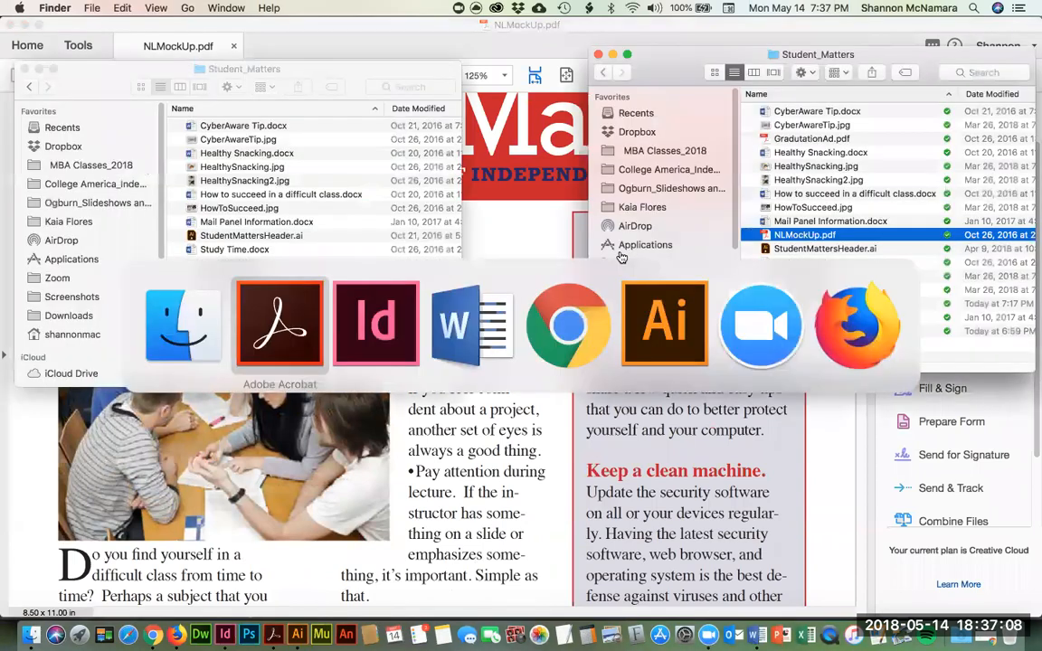
pyautogui.press('super+Tab')
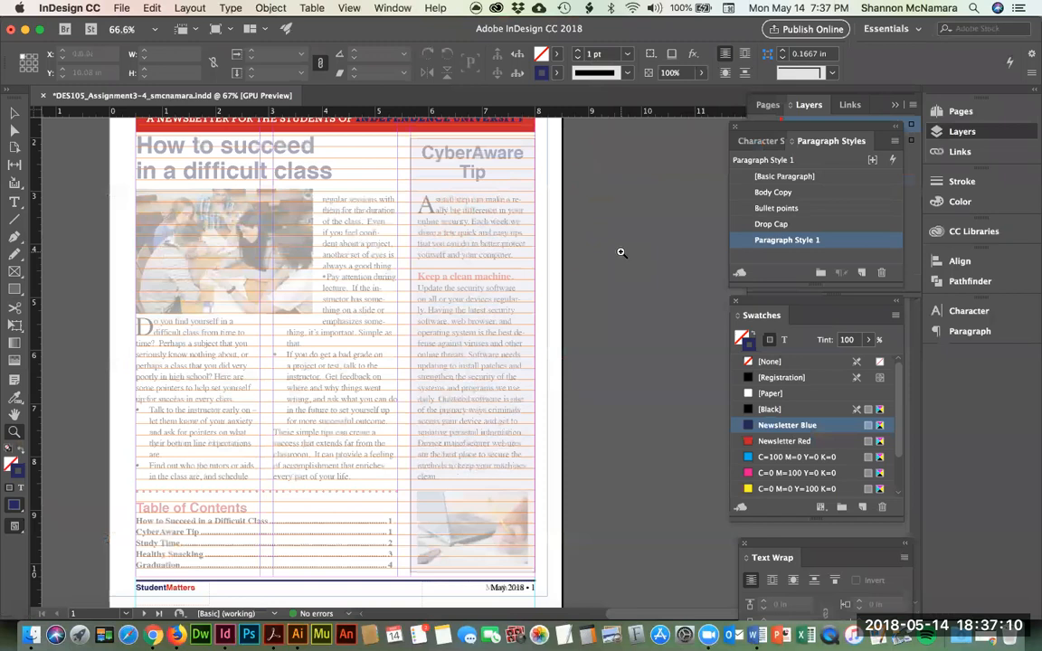
pyautogui.click(809, 107)
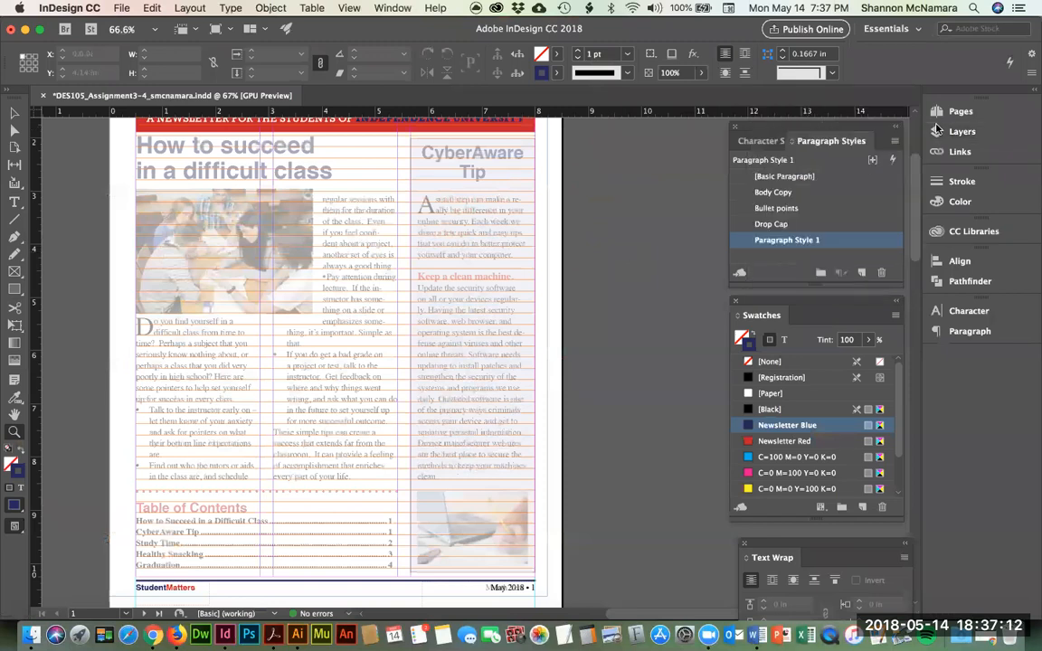
pyautogui.click(941, 131)
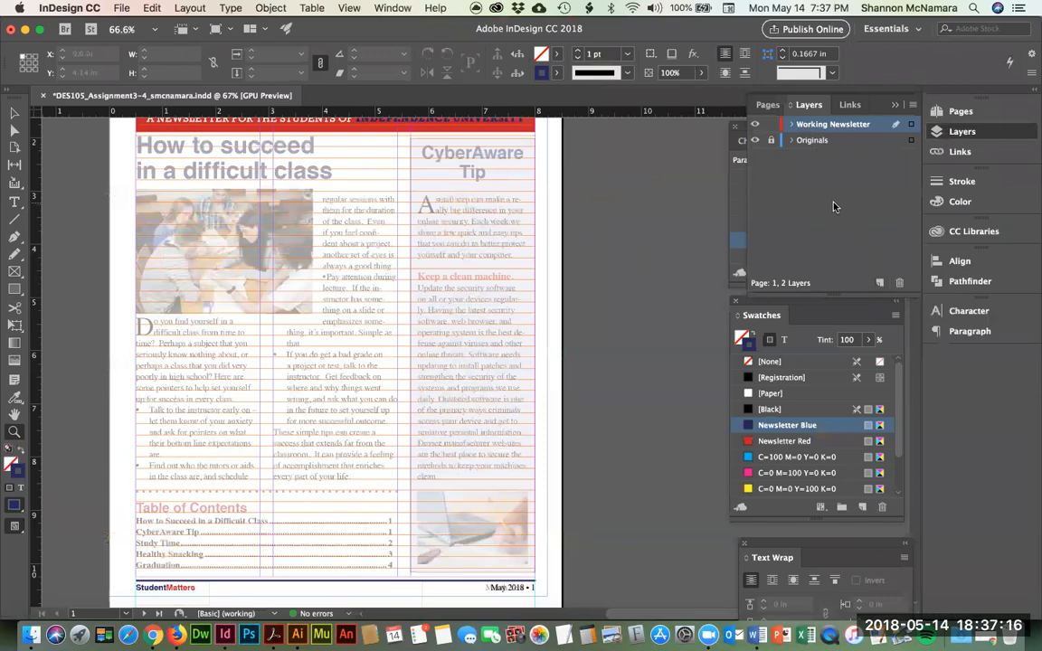
pyautogui.click(879, 283)
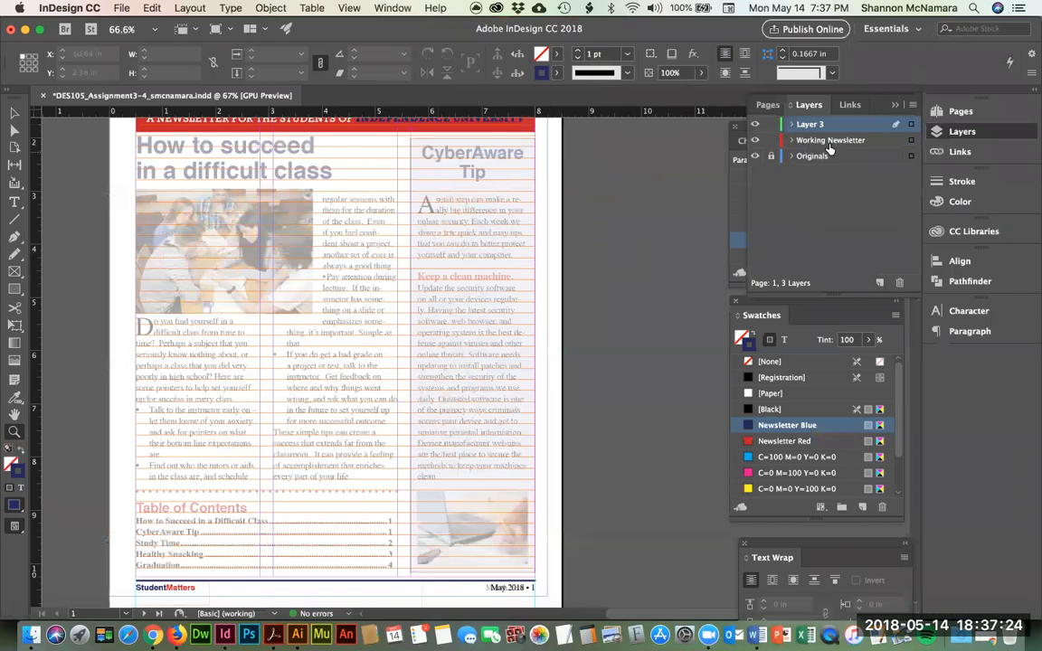
pyautogui.moveTo(813, 145); pyautogui.dragTo(815, 152)
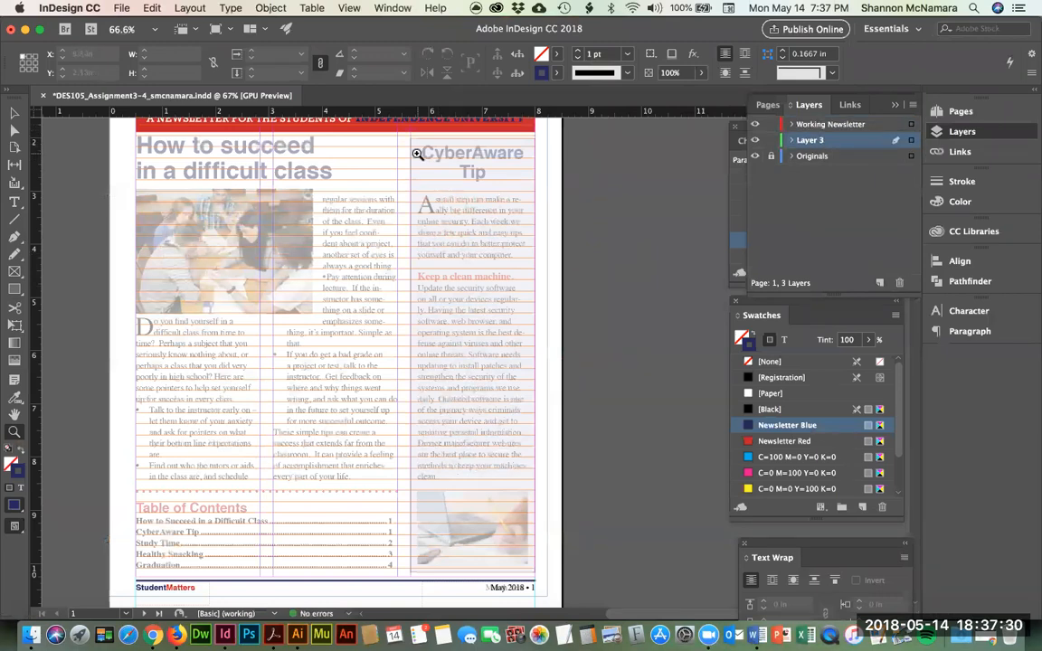
# Step: Rename the new layer Background-Blue-pg1
pyautogui.doubleClick(811, 140)
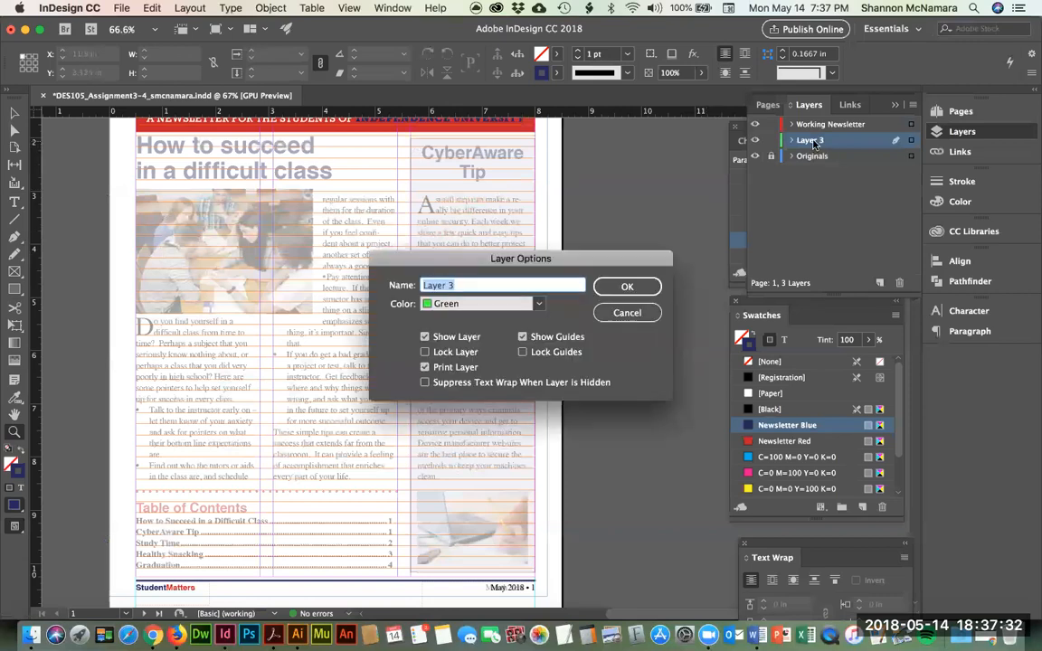
pyautogui.write('Ba')
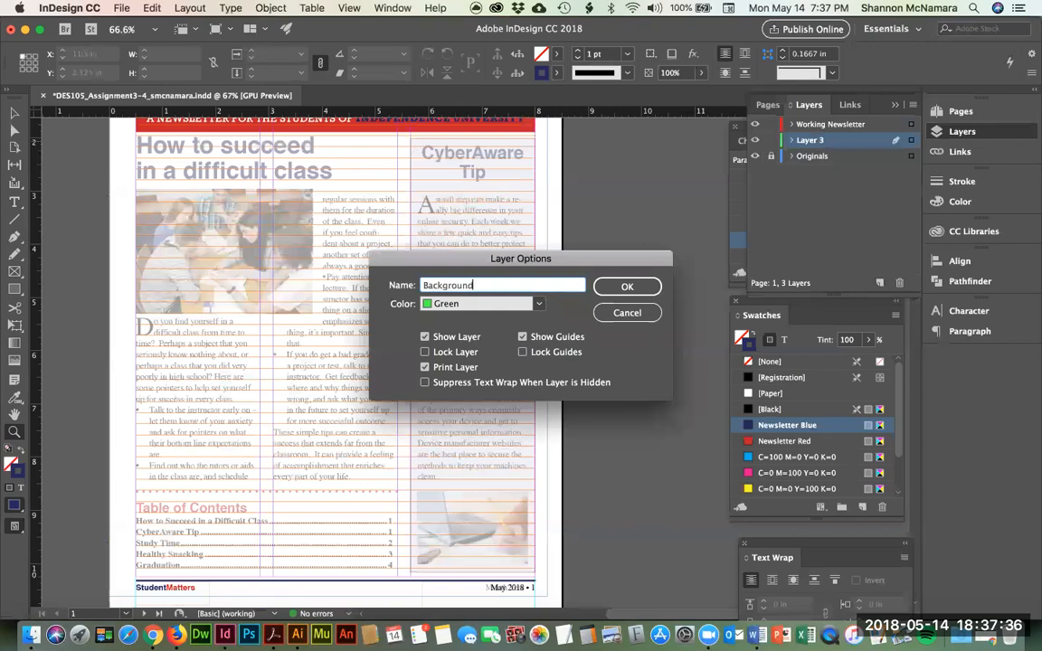
pyautogui.write('ckground-Blue-pg1')
pyautogui.click(633, 286)
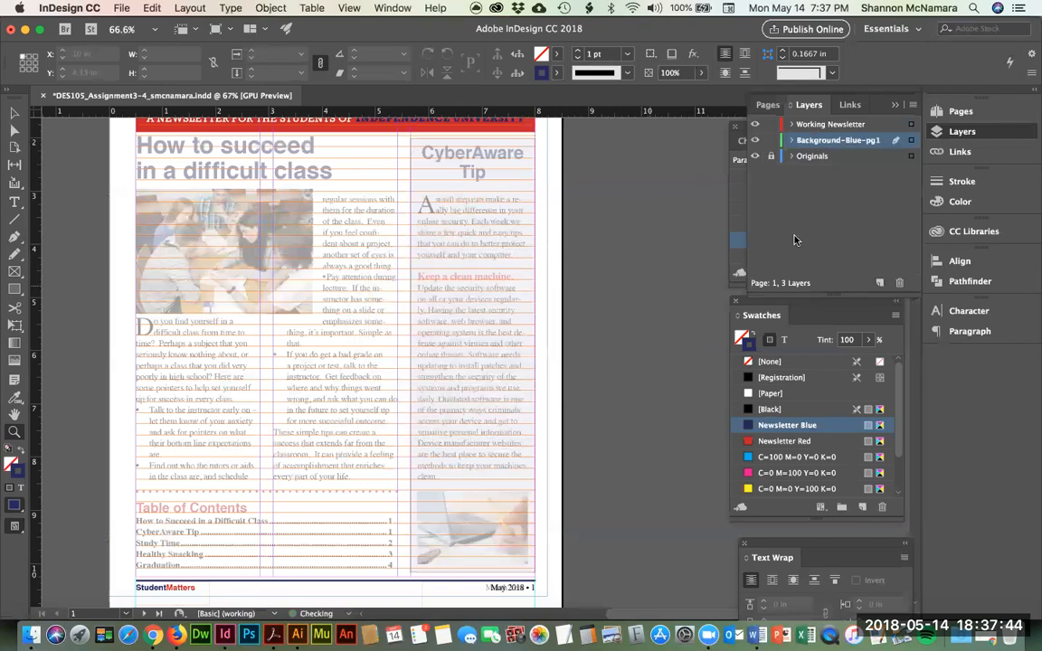
# Step: Add another layer directly above Background-Blue-pg1 and name it CyberAware-Page1
pyautogui.click(880, 283)
pyautogui.doubleClick(805, 140)
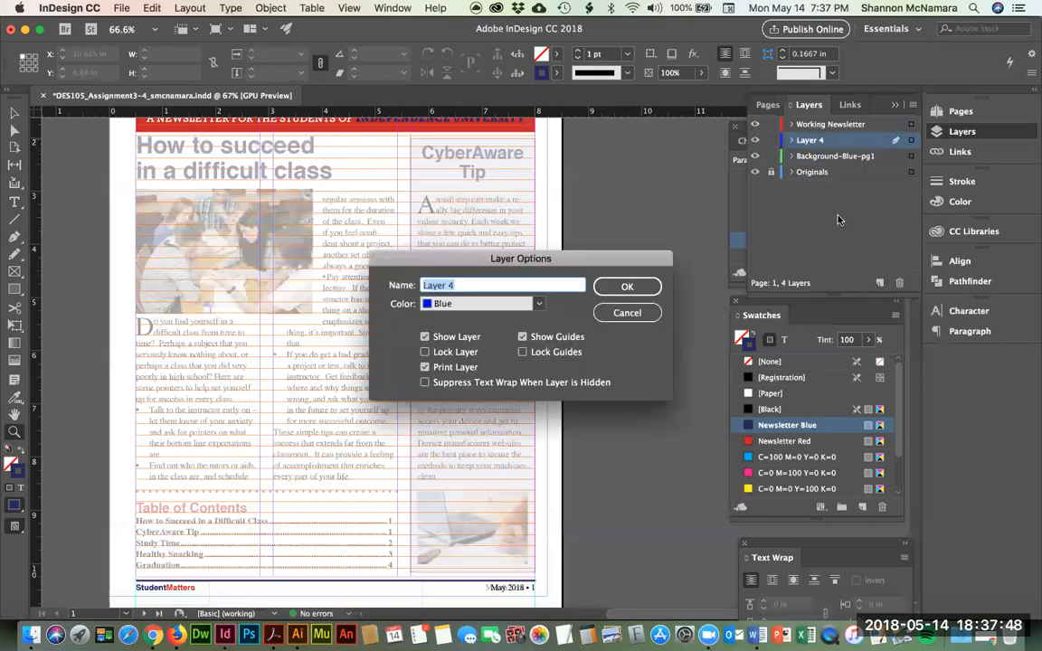
pyautogui.write('CyberAware-Page1')
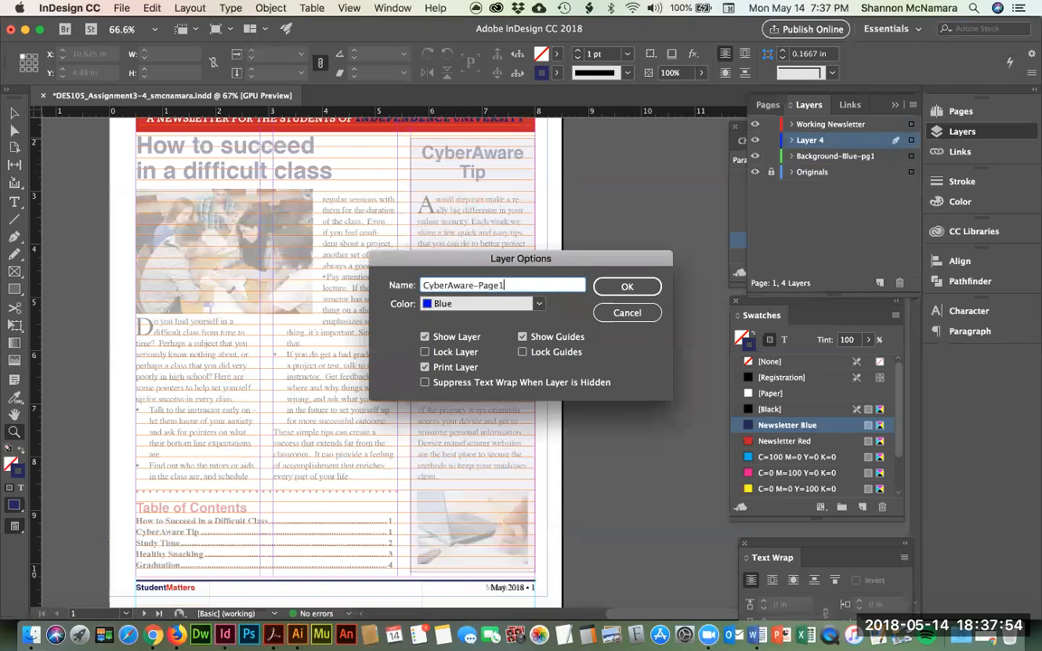
pyautogui.press('Return')
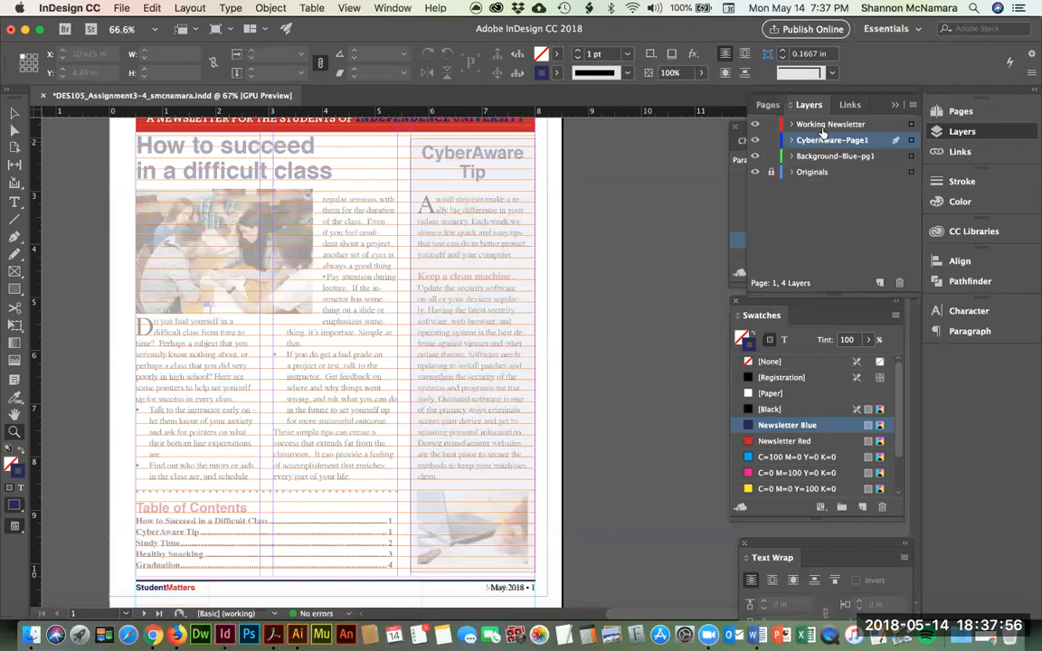
# Step: Make Background-Blue-pg1 the active layer and set up the Rectangle tool with a Newsletter Red stroke and a 20% Newsletter Blue fill
pyautogui.click(811, 159)
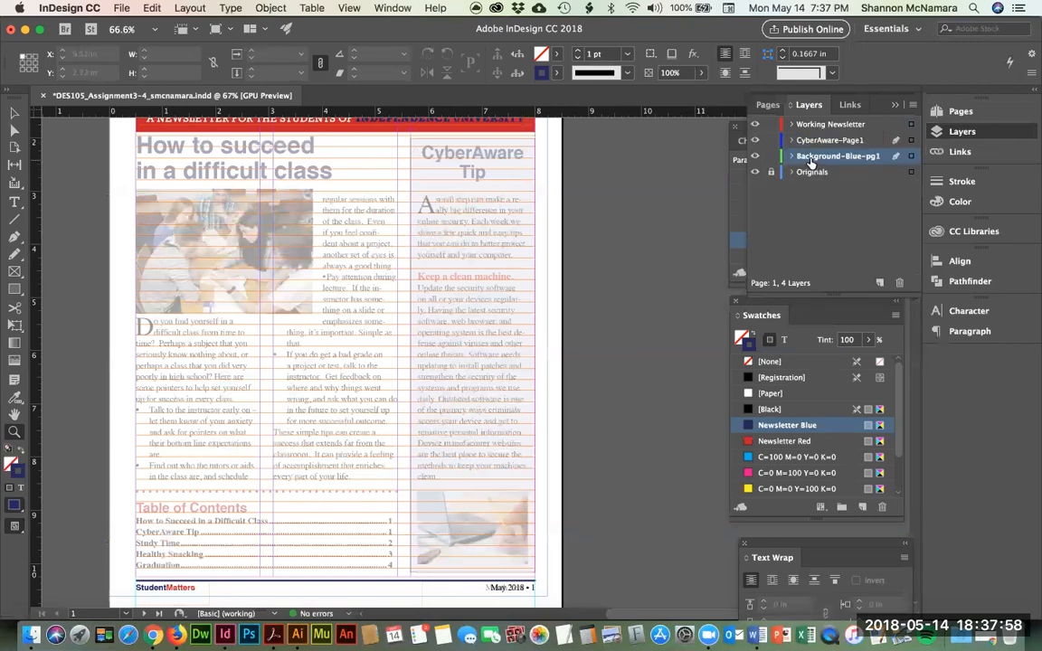
pyautogui.moveTo(402, 131); pyautogui.dragTo(556, 226)
pyautogui.moveTo(488, 256); pyautogui.dragTo(419, 261)
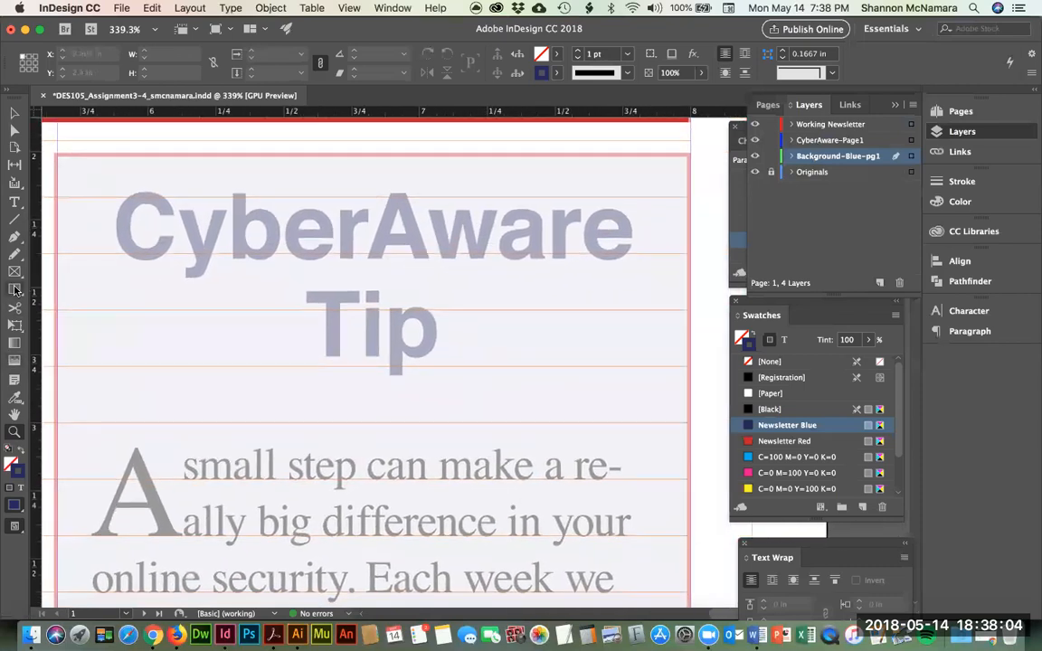
pyautogui.click(15, 290)
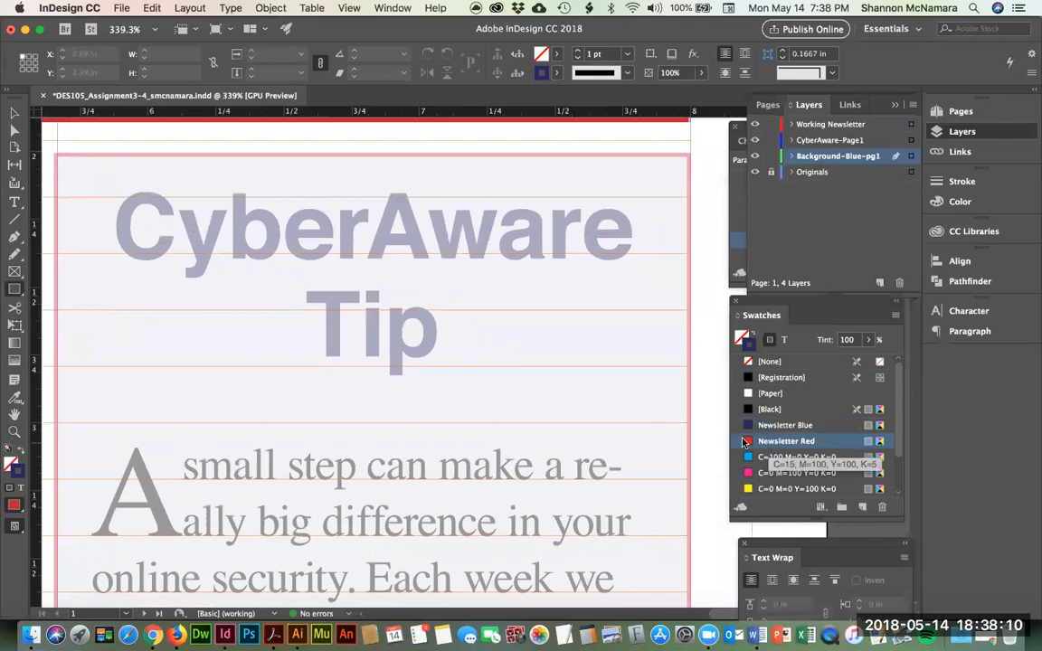
pyautogui.click(774, 441)
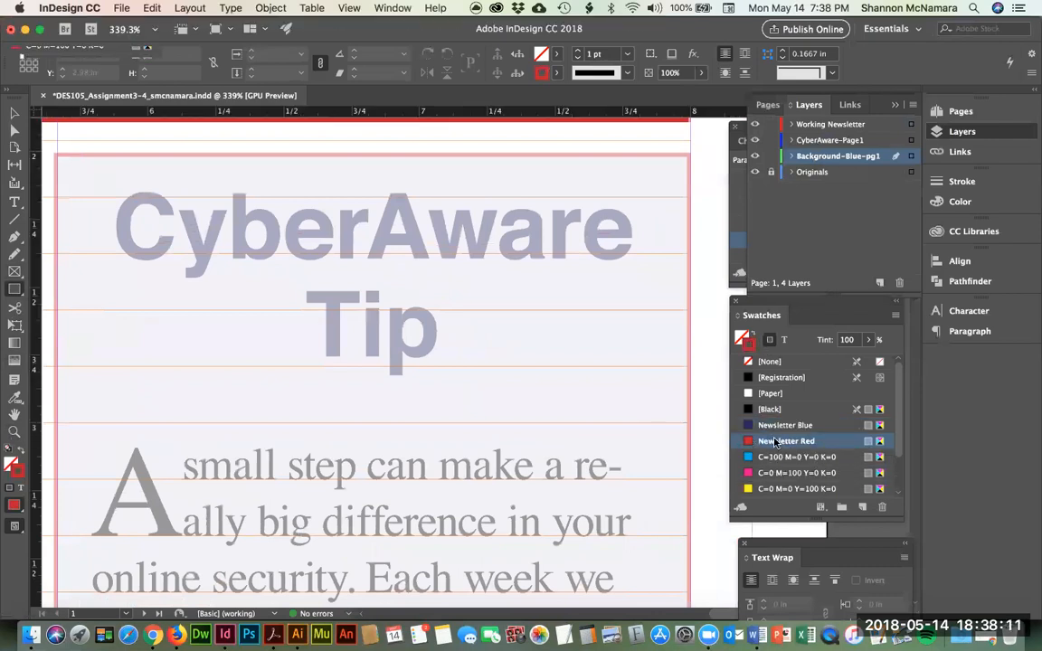
pyautogui.click(740, 336)
pyautogui.click(786, 425)
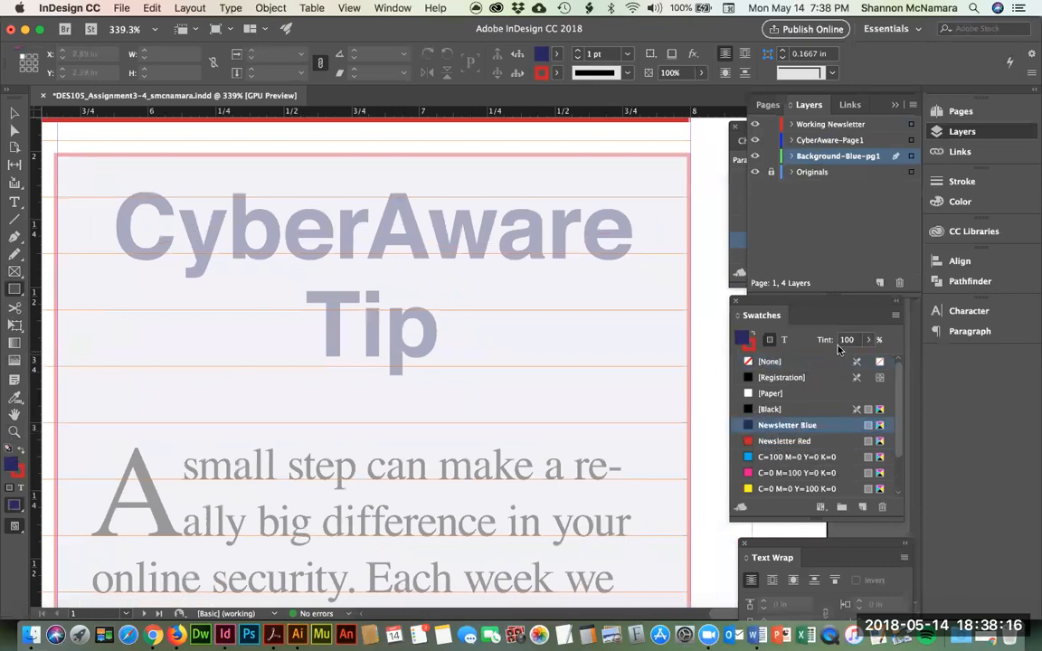
pyautogui.write('20')
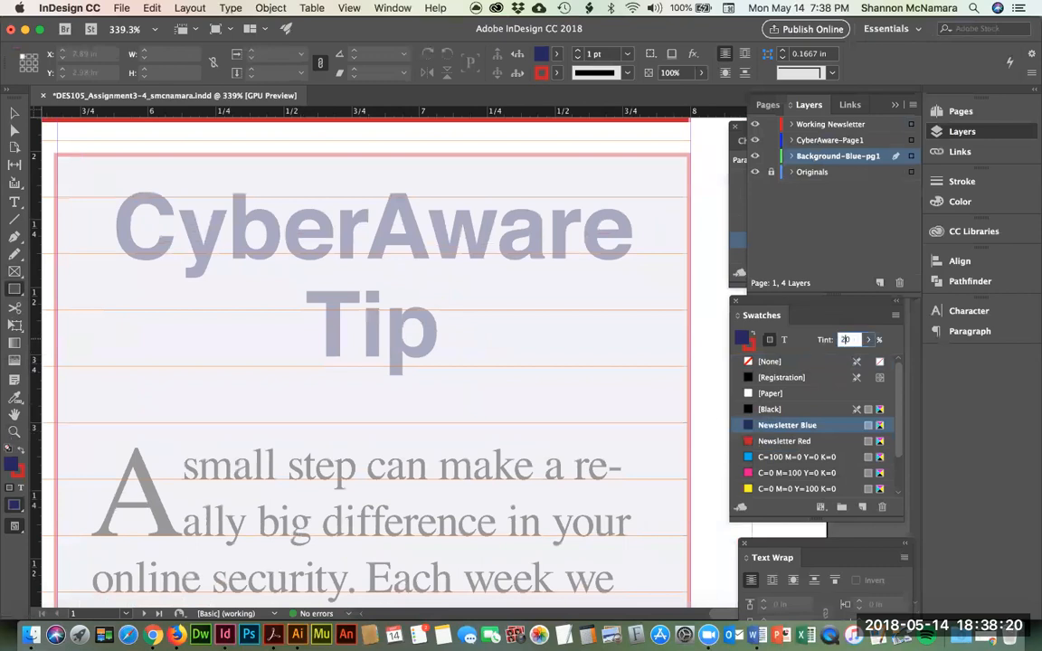
pyautogui.press('Return')
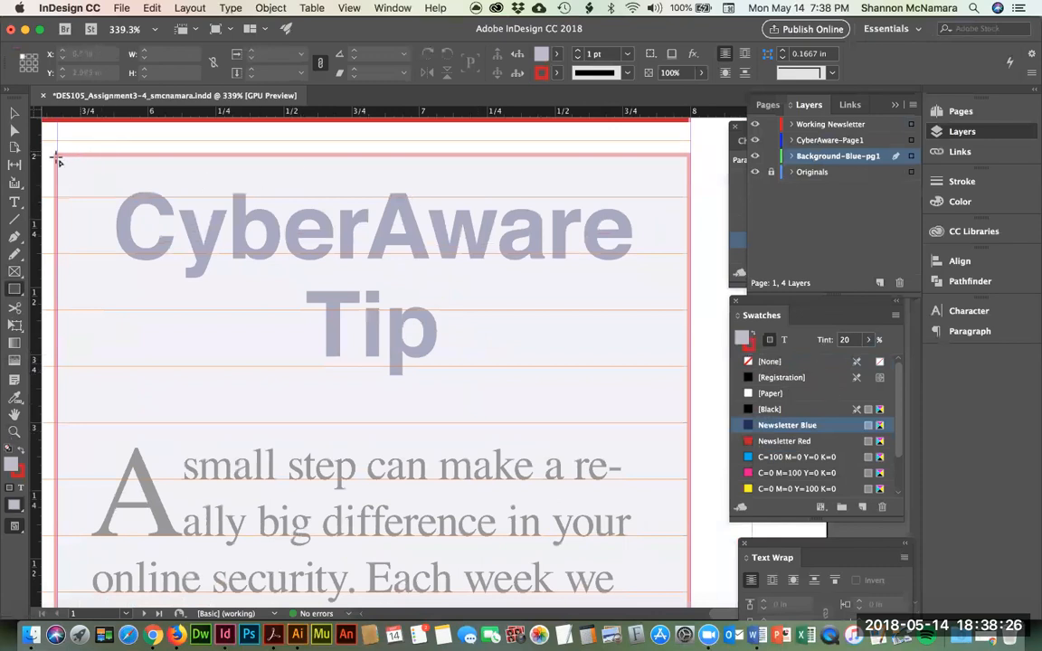
# Step: Draw a rectangle about 2.34 in wide from the top of the CyberAware Tip sidebar, extending it down to about 3.54 in tall
pyautogui.moveTo(56, 160); pyautogui.dragTo(691, 244)
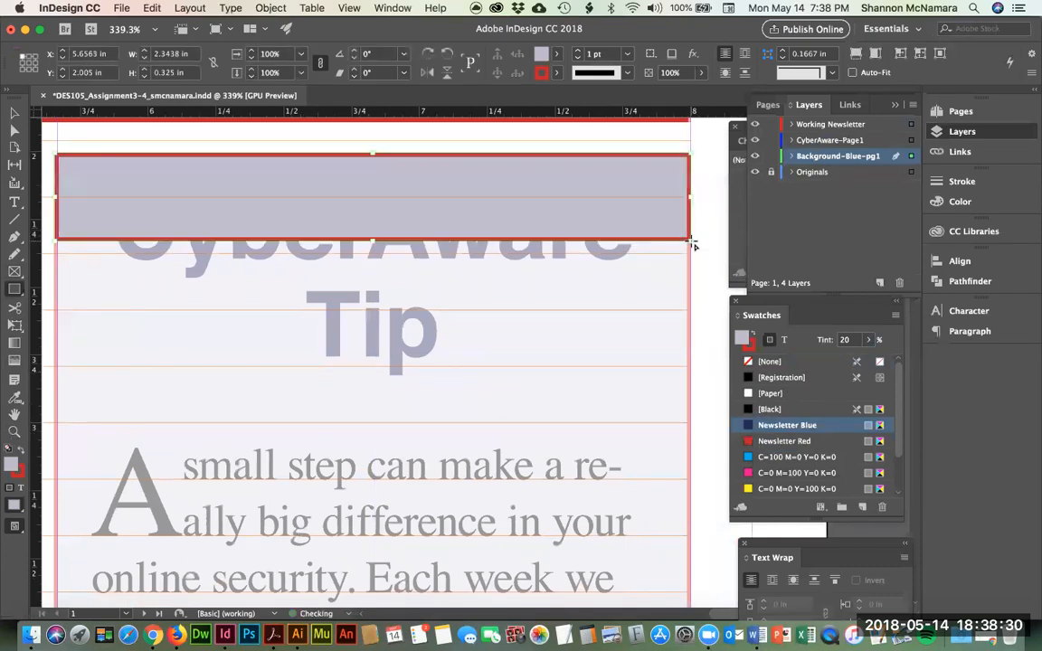
pyautogui.press('v')
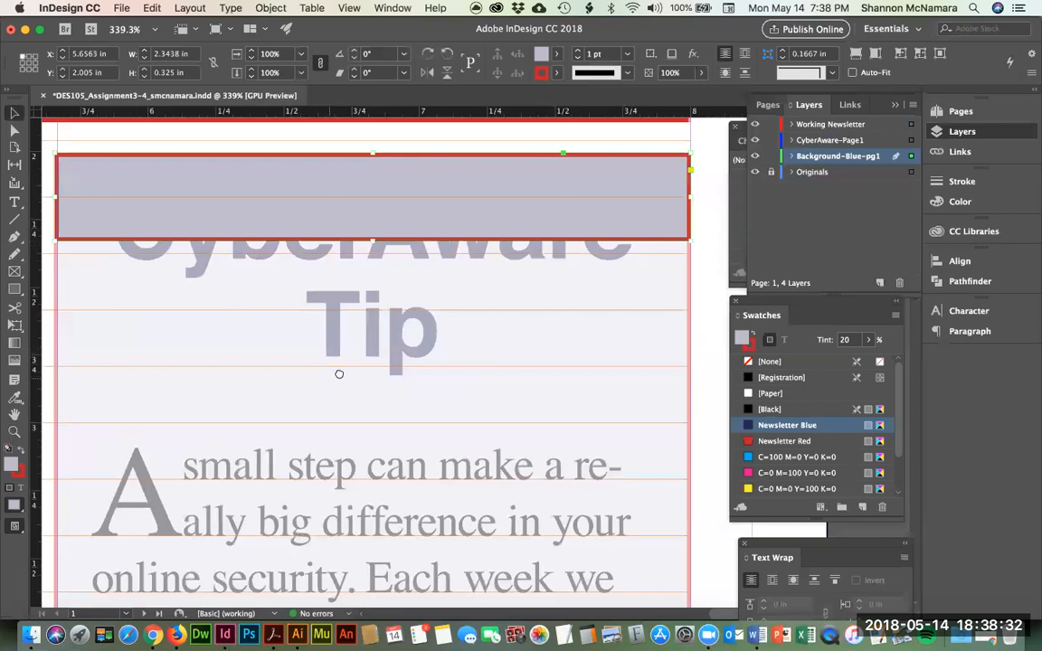
pyautogui.scroll(-2, 345, 216)
pyautogui.hscroll(-1, 345, 215)
pyautogui.moveTo(395, 183); pyautogui.dragTo(372, 479)
pyautogui.scroll(-8, 372, 344)
pyautogui.moveTo(391, 157); pyautogui.dragTo(391, 485)
pyautogui.scroll(-5, 395, 353)
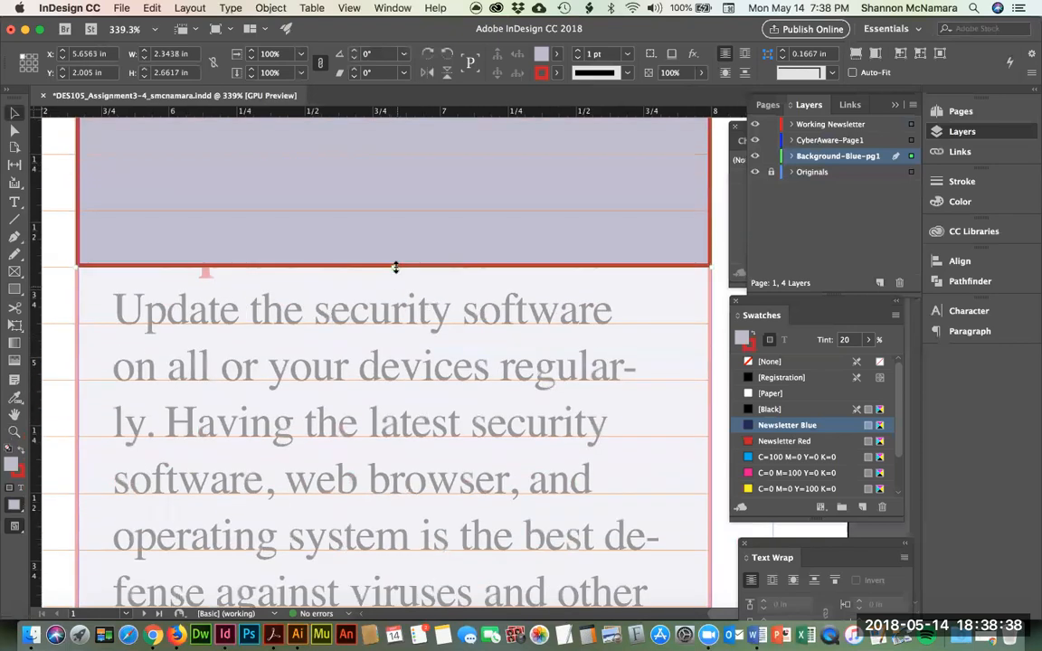
pyautogui.moveTo(395, 264); pyautogui.dragTo(394, 498)
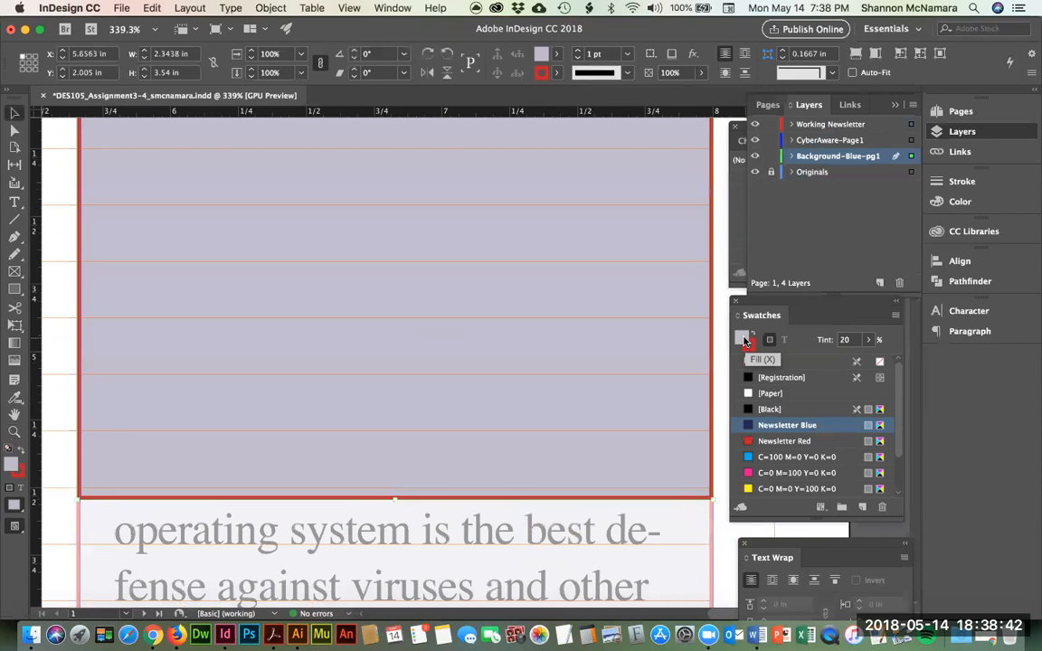
# Step: Extend the rectangle's lower edge to the mockup sidebar's bottom border, making it about 8.16 in tall
pyautogui.scroll(-5, 521, 226)
pyautogui.moveTo(387, 260); pyautogui.dragTo(421, 448)
pyautogui.scroll(-5, 376, 249)
pyautogui.moveTo(401, 186); pyautogui.dragTo(398, 506)
pyautogui.scroll(-5, 398, 315)
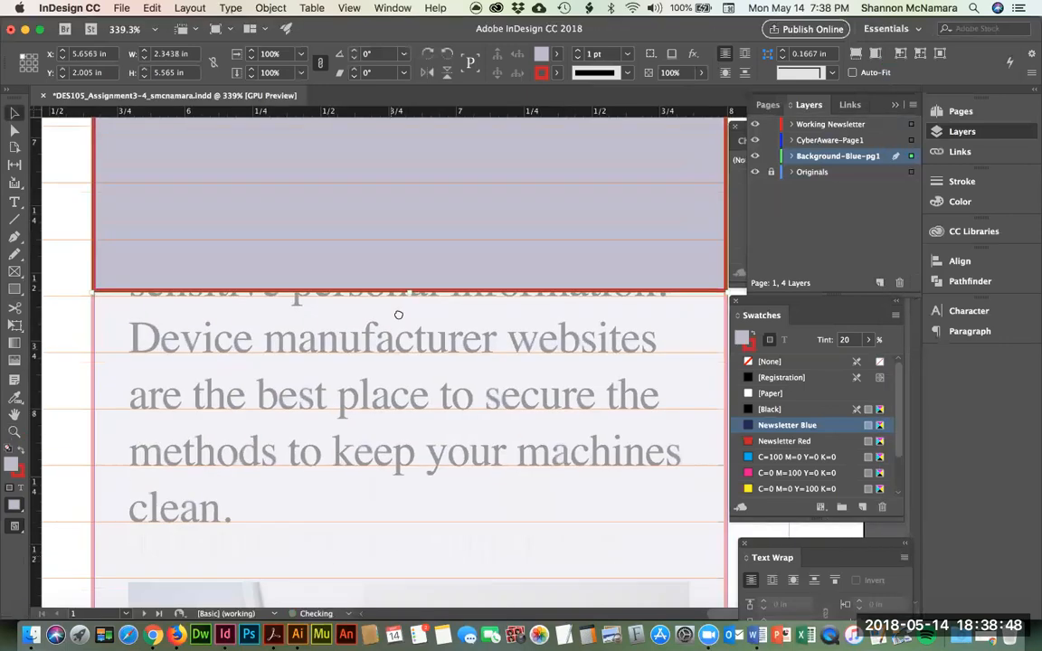
pyautogui.scroll(-2, 398, 315)
pyautogui.moveTo(400, 219); pyautogui.dragTo(395, 518)
pyautogui.scroll(-5, 375, 258)
pyautogui.moveTo(425, 222); pyautogui.dragTo(412, 537)
pyautogui.scroll(-5, 407, 321)
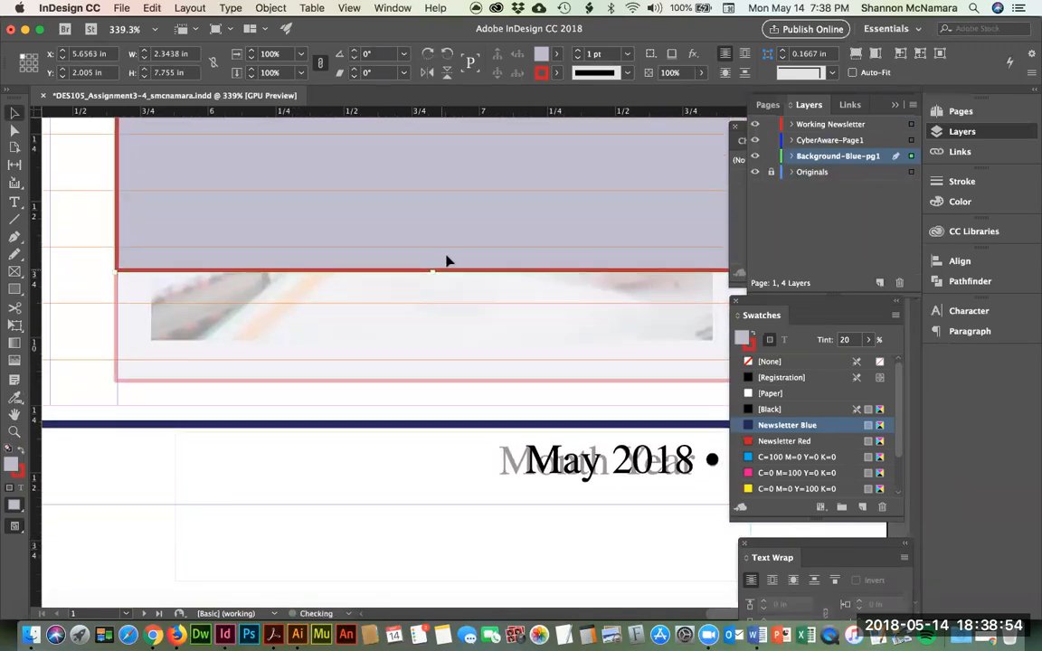
pyautogui.moveTo(433, 271); pyautogui.dragTo(420, 385)
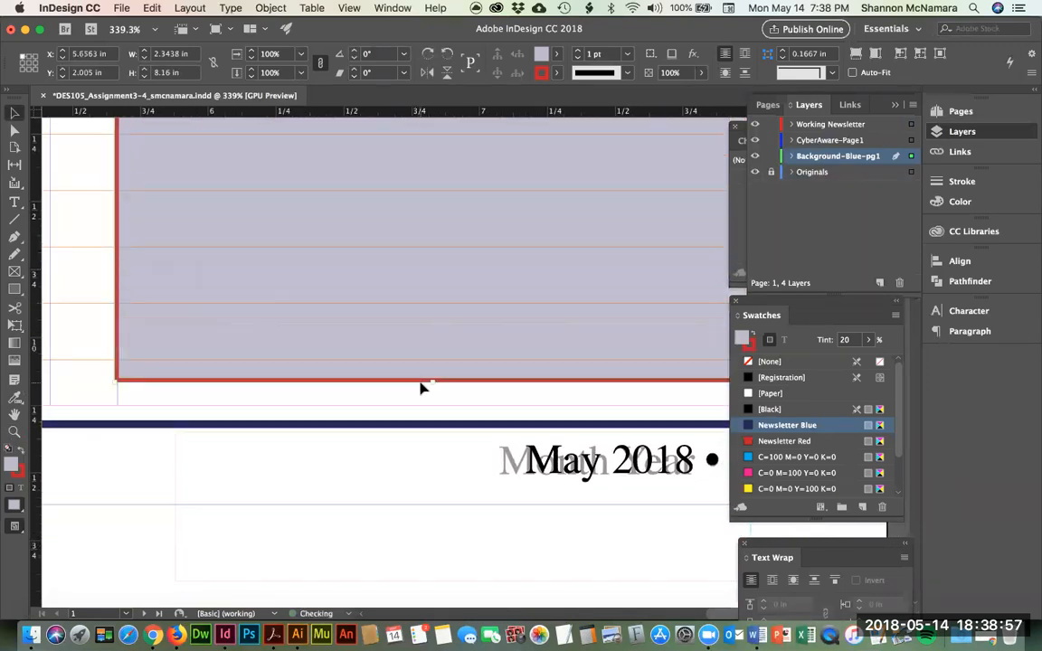
# Step: Try the sidebar rectangle with no fill over the mockup and restore its Newsletter Blue fill at 20% tint
pyautogui.click(756, 156)
pyautogui.click(756, 156)
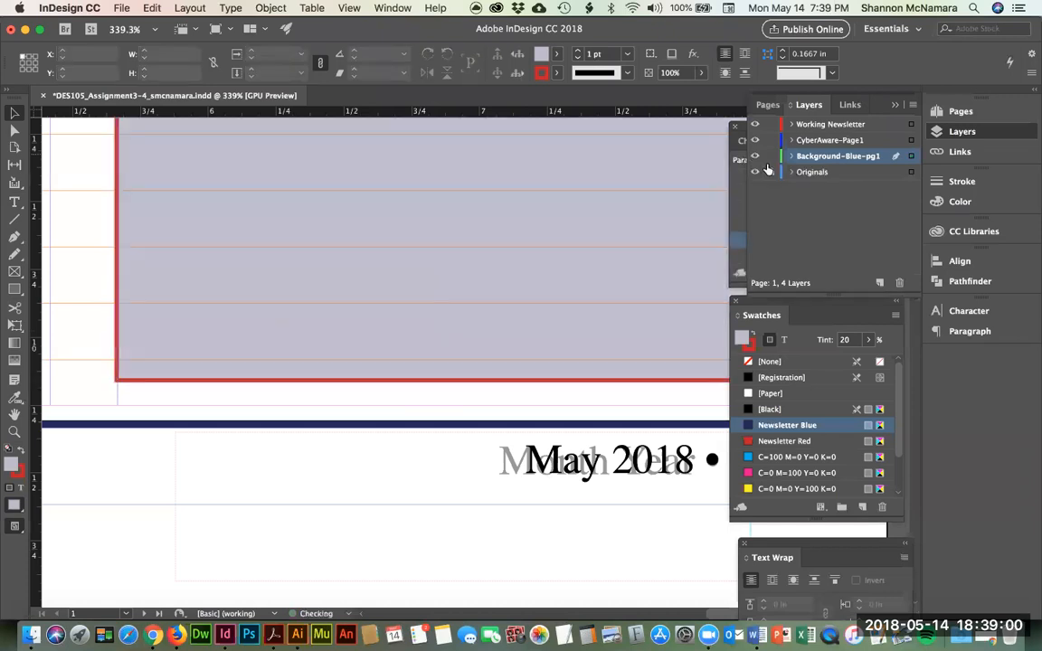
pyautogui.click(772, 363)
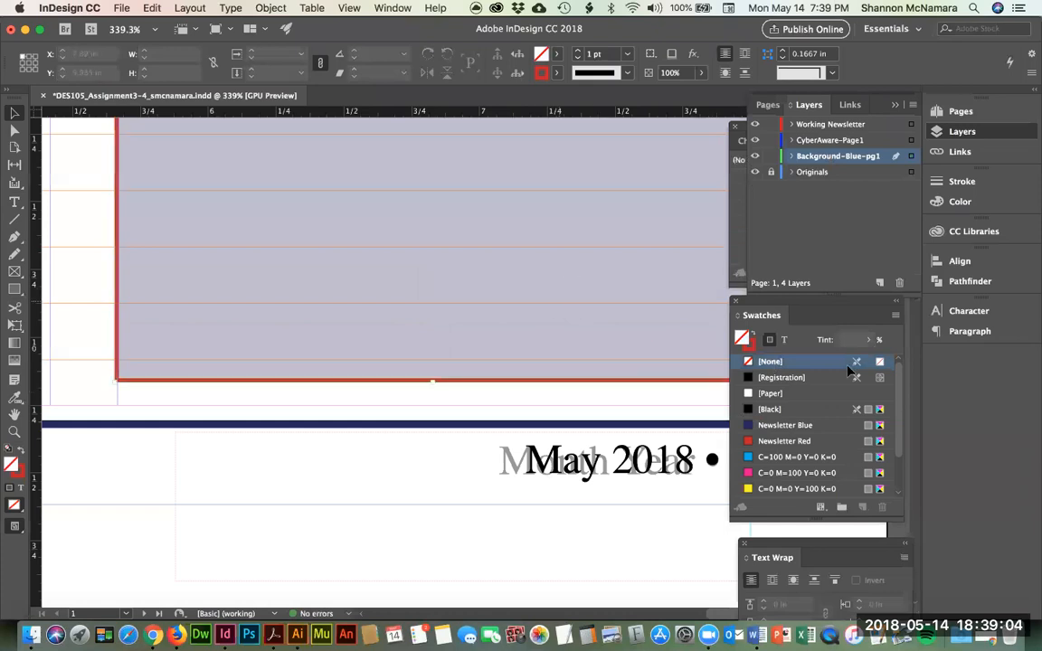
pyautogui.click(776, 362)
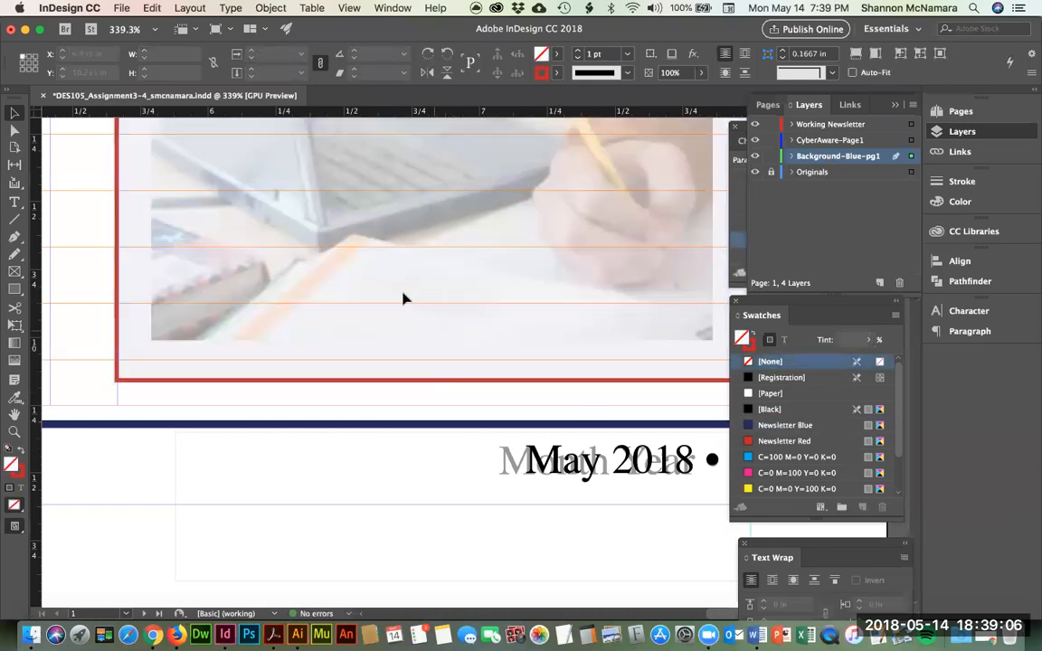
pyautogui.click(403, 298)
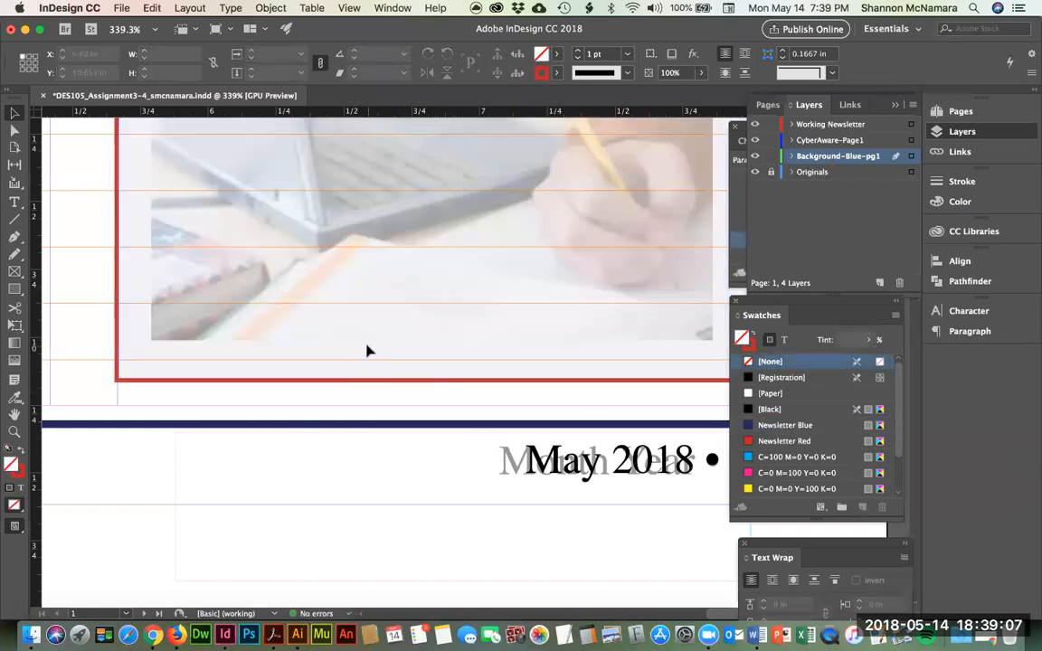
pyautogui.click(160, 382)
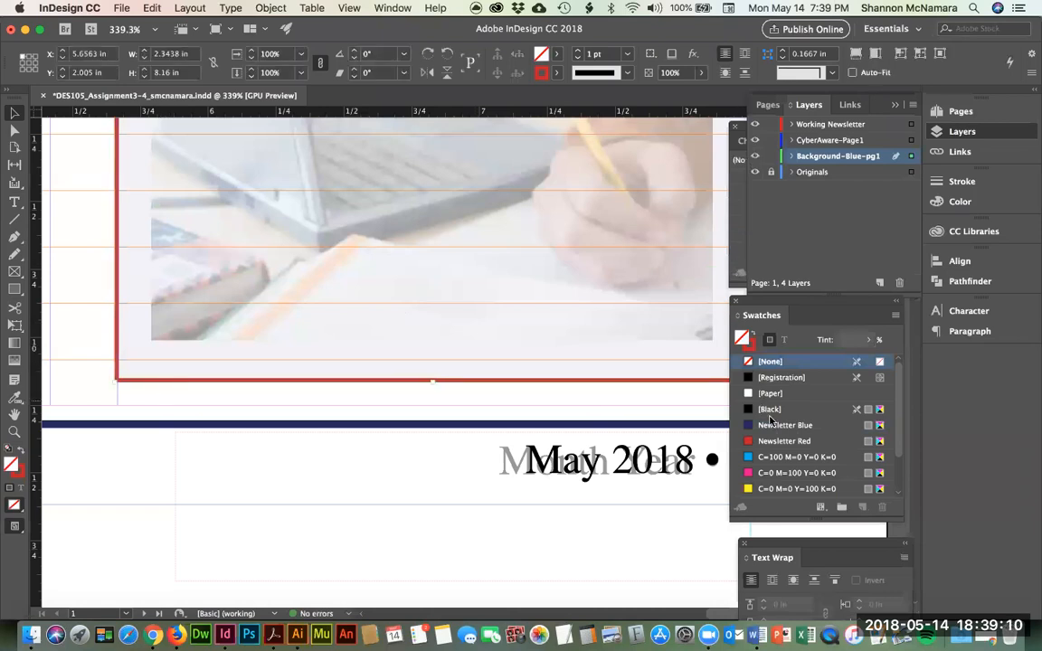
pyautogui.click(774, 425)
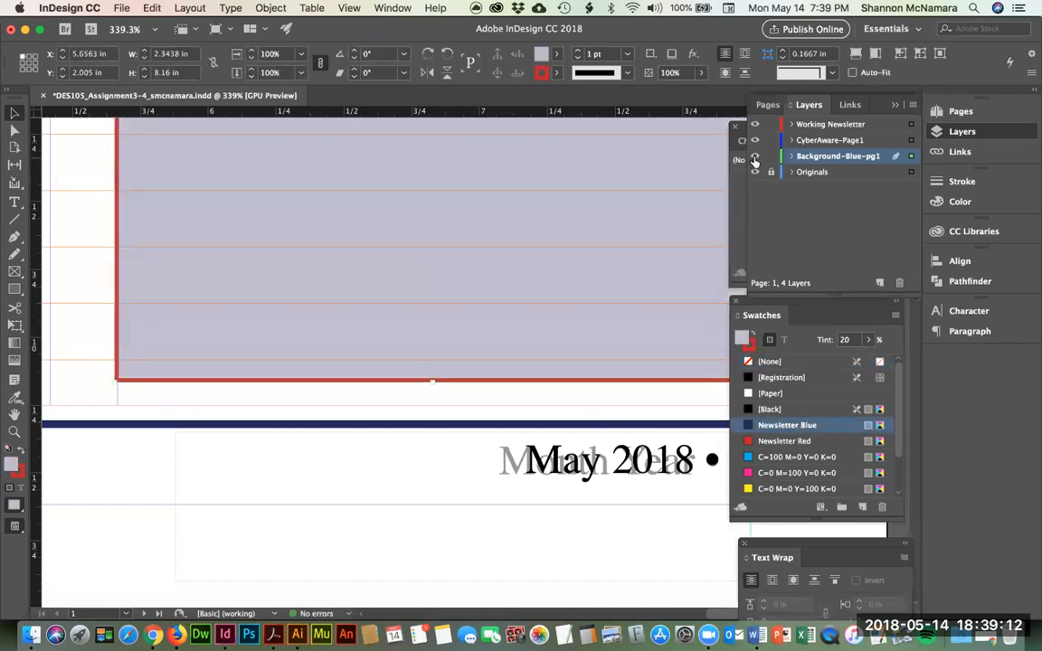
# Step: Hide the Background-Blue-pg1 layer and make CyberAware-Page1 the active layer
pyautogui.click(755, 157)
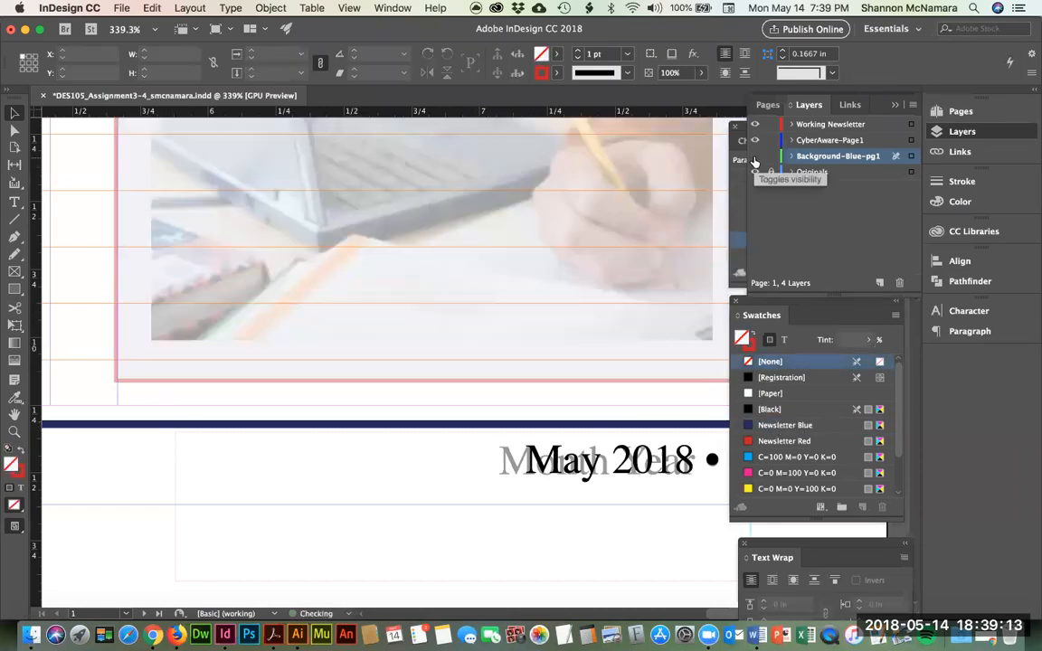
pyautogui.click(831, 140)
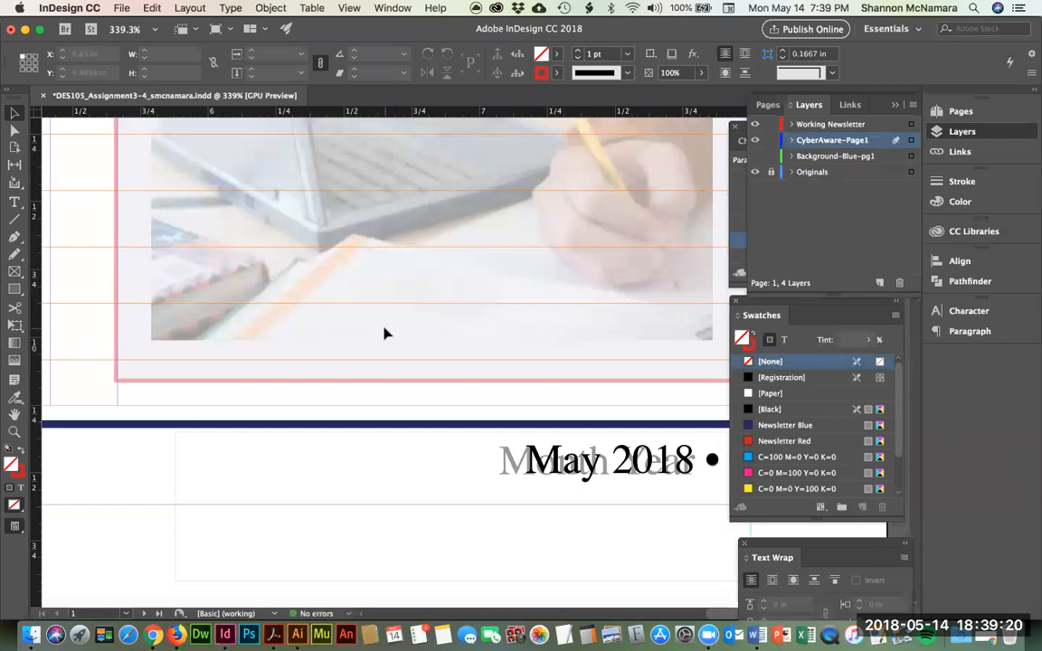
# Step: Draw a picture frame about 2.07 by 1.385 in over the laptop photo at the bottom of the CyberAware Tip sidebar
pyautogui.press('super+minus')
pyautogui.press('super+minus')
pyautogui.press('super+minus')
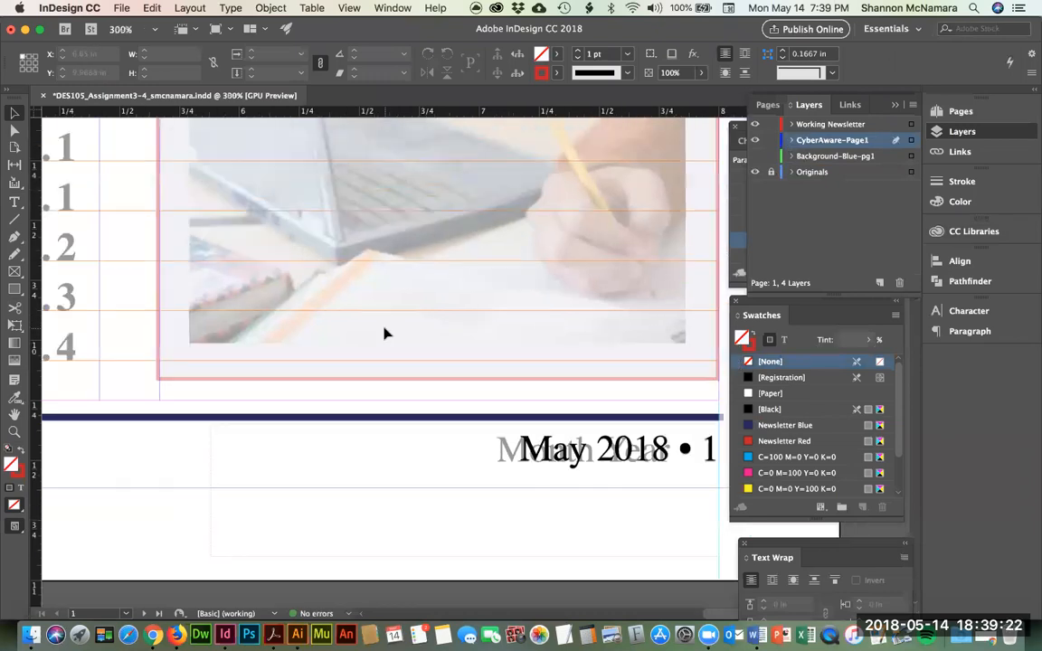
pyautogui.scroll(10, 430, 271)
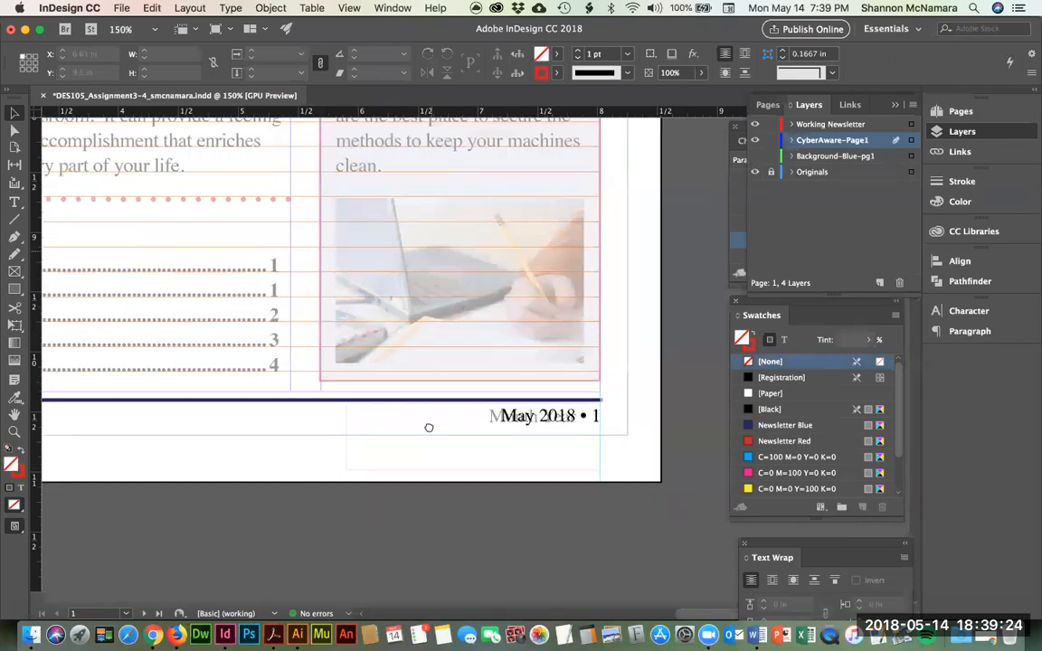
pyautogui.scroll(5, 427, 433)
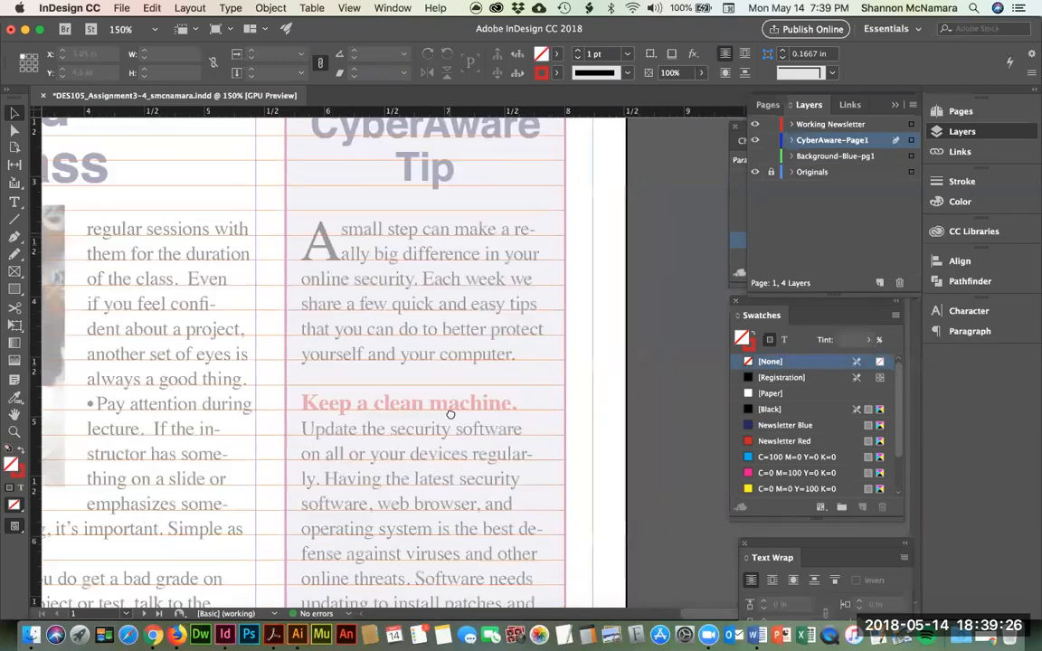
pyautogui.scroll(-12, 423, 423)
pyautogui.moveTo(422, 420); pyautogui.dragTo(434, 227)
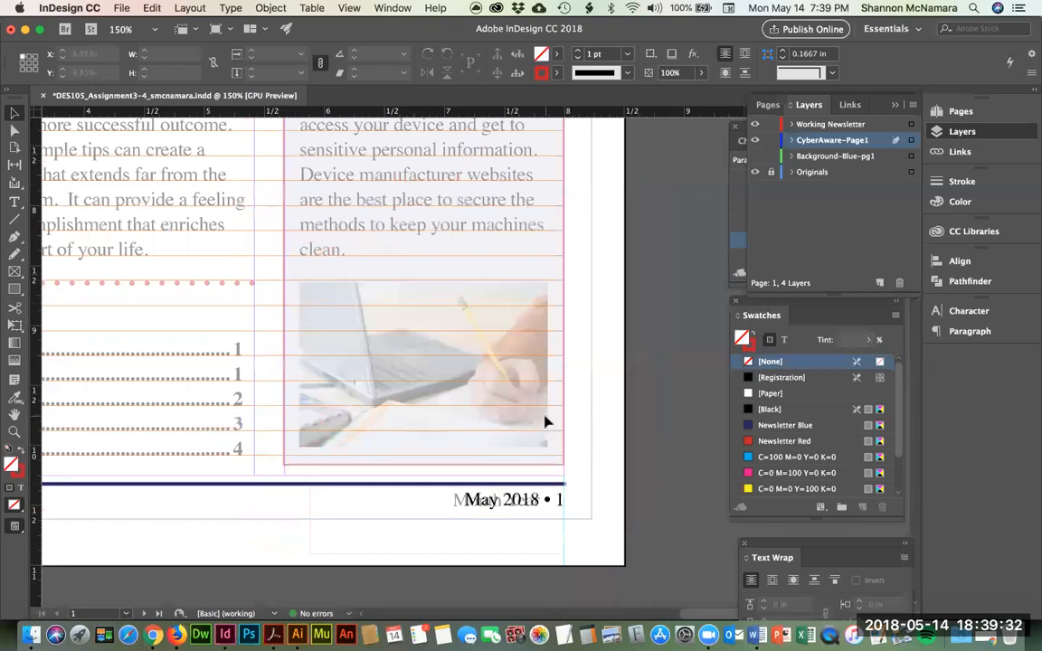
pyautogui.click(15, 271)
pyautogui.moveTo(298, 283); pyautogui.dragTo(553, 447)
pyautogui.press('v')
pyautogui.moveTo(552, 363); pyautogui.dragTo(548, 367)
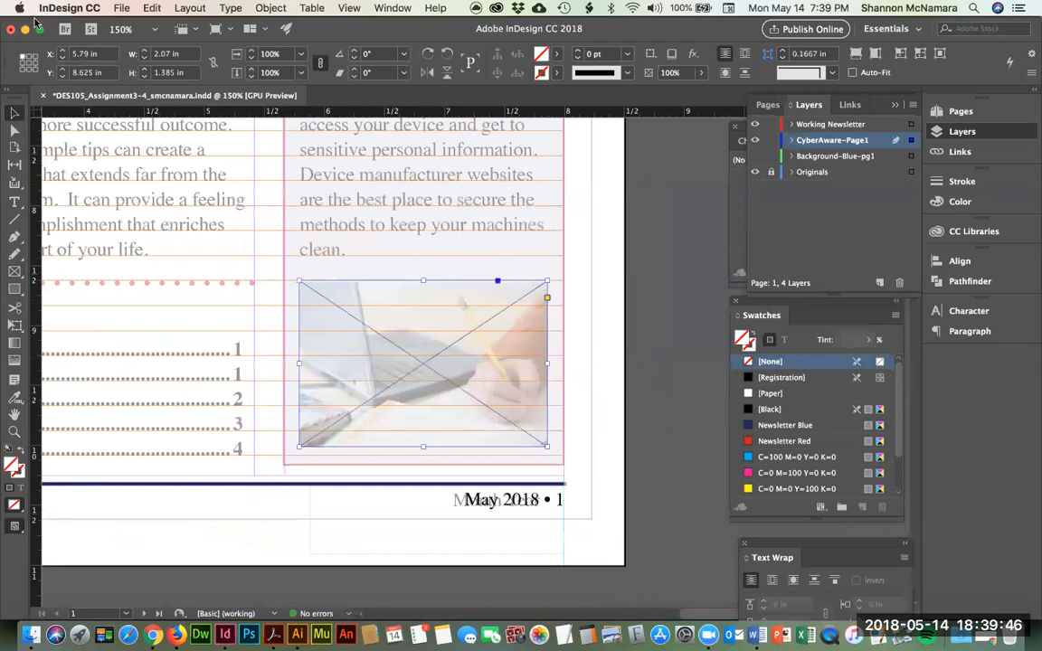
# Step: Place CyberAwareTip.jpg from the Student_Matters folder into the sidebar picture frame
pyautogui.click(121, 9)
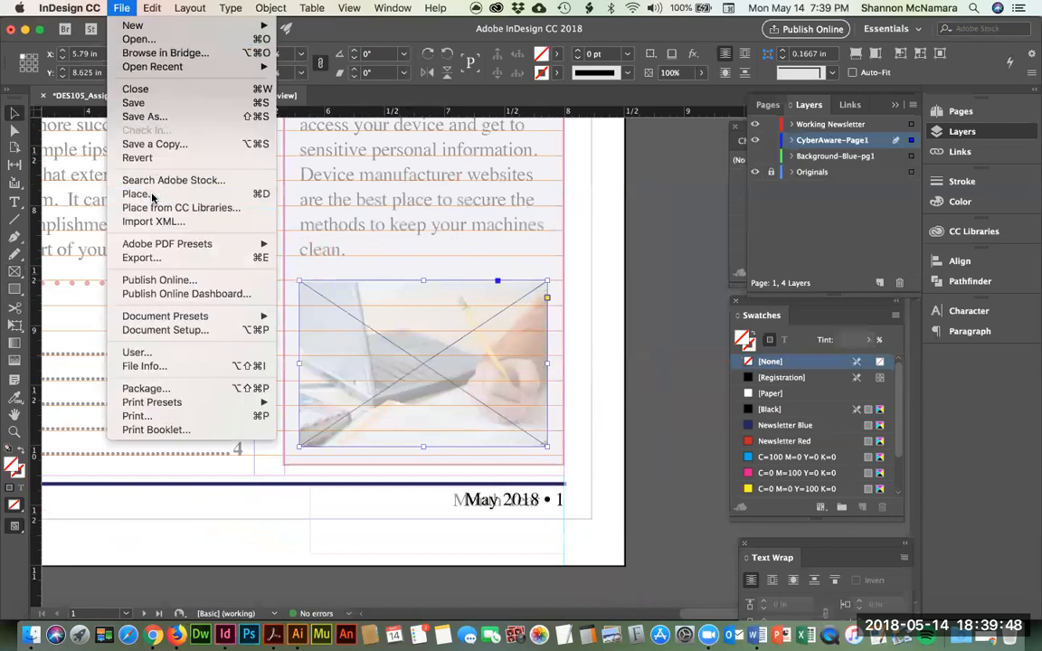
pyautogui.click(152, 197)
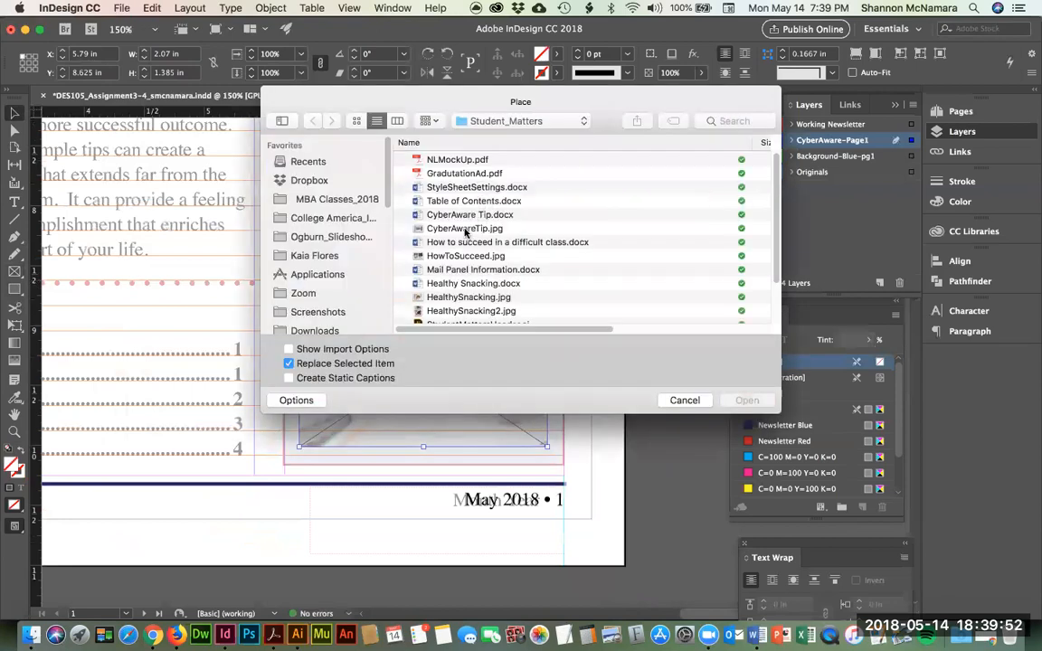
pyautogui.click(466, 230)
pyautogui.press('Return')
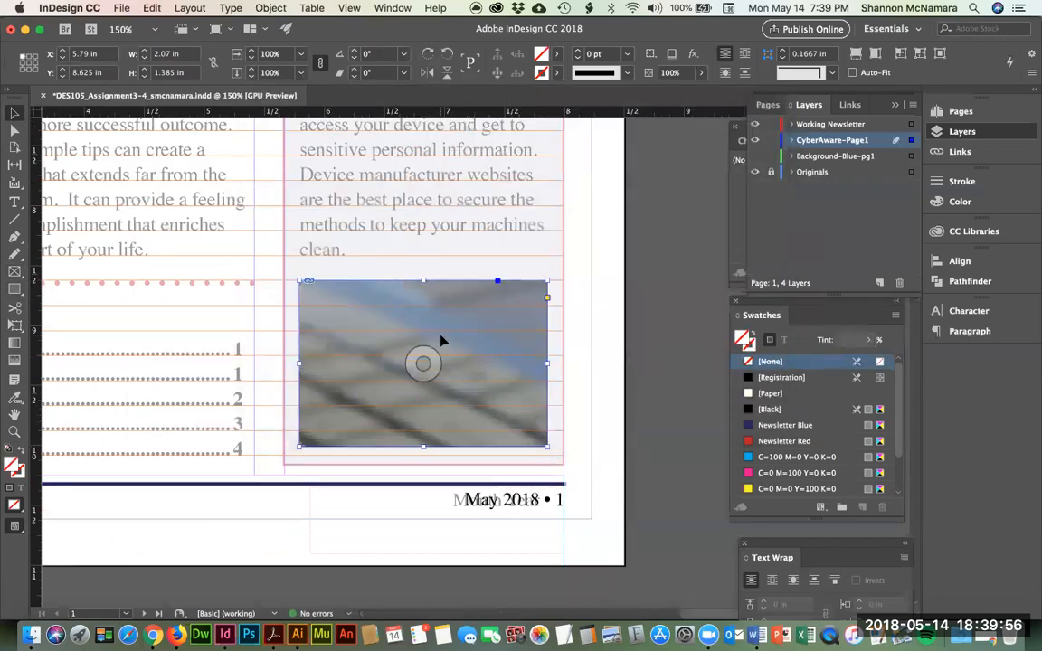
# Step: Fit the placed laptop photo with Fill Frame Proportionally and deselect it
pyautogui.click(270, 9)
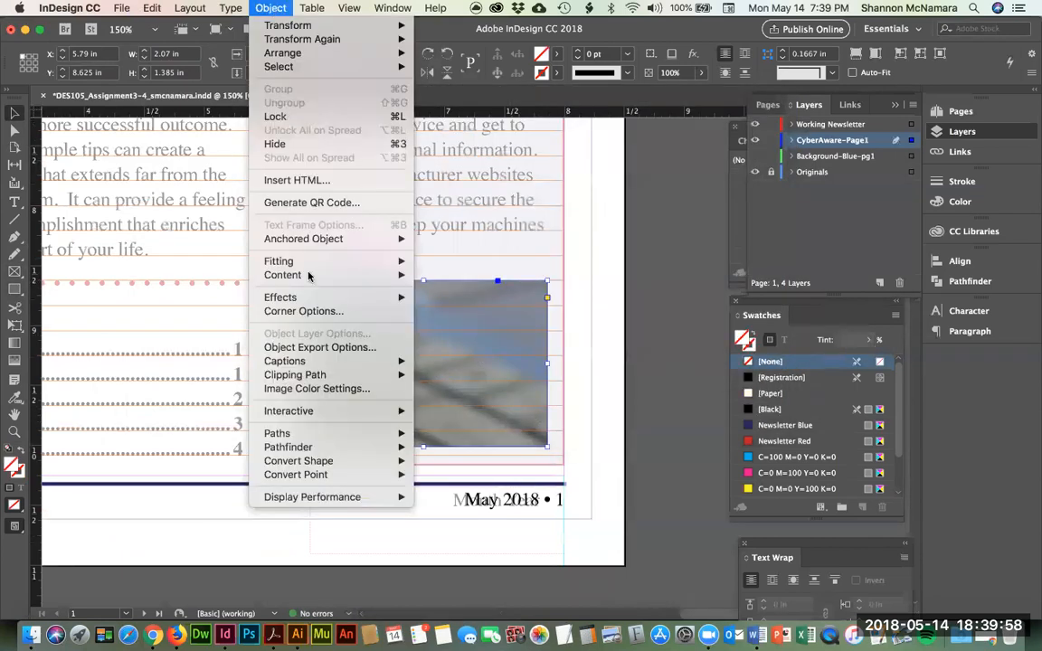
pyautogui.moveTo(305, 264)
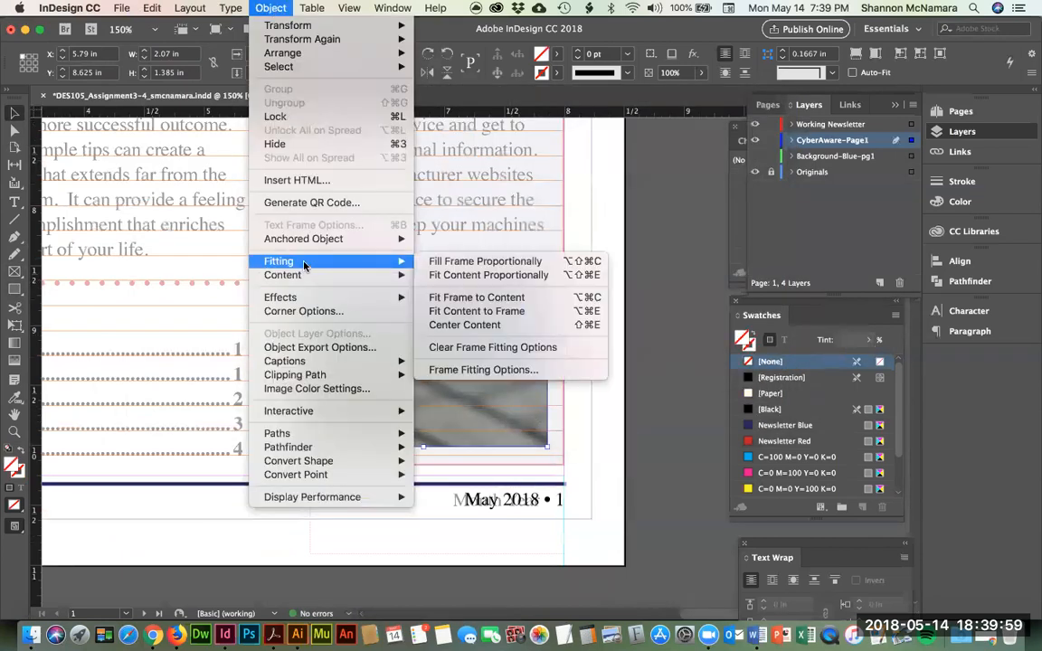
pyautogui.click(474, 264)
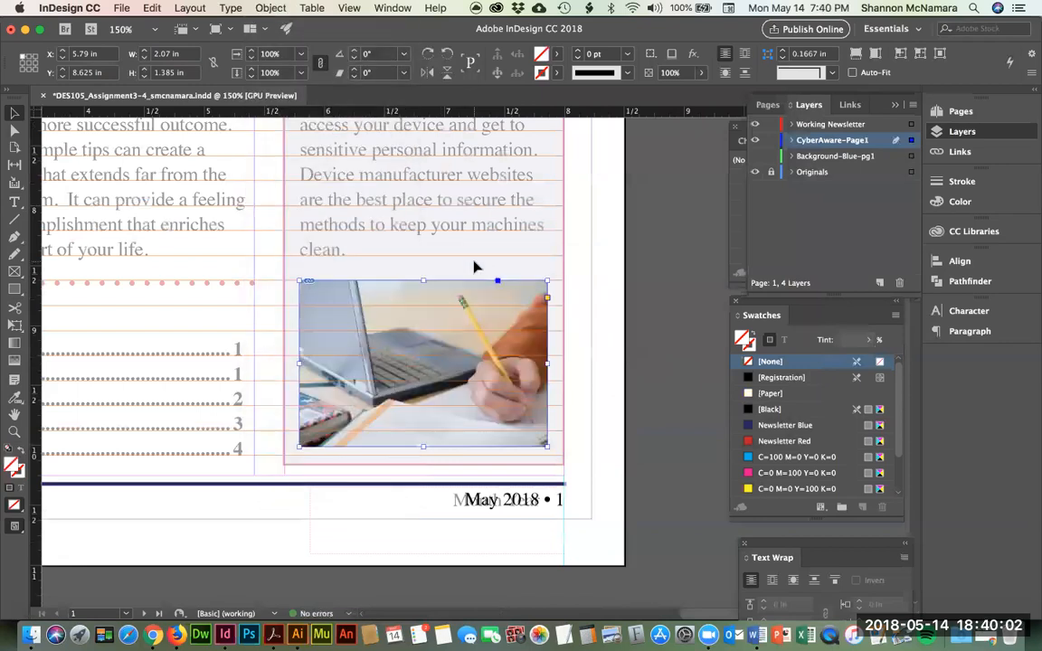
pyautogui.click(652, 353)
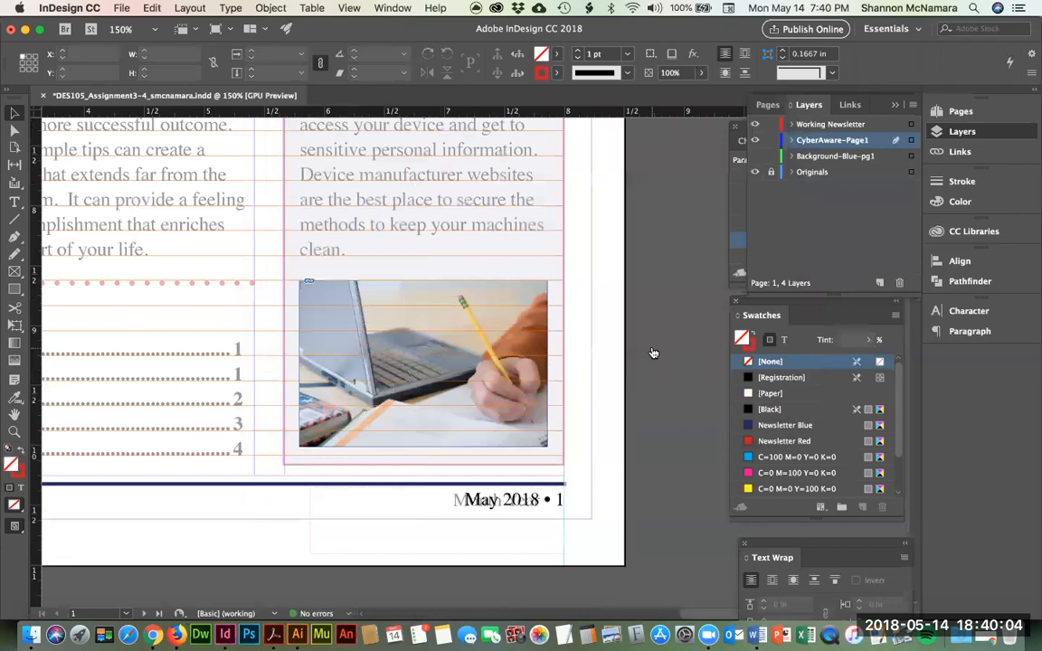
# Step: Compare the sidebar with NLMockUp.pdf in Acrobat, and return to the sidebar's heading area in InDesign
pyautogui.press('super+Tab')
pyautogui.press('super+Tab')
pyautogui.scroll(-8, 673, 449)
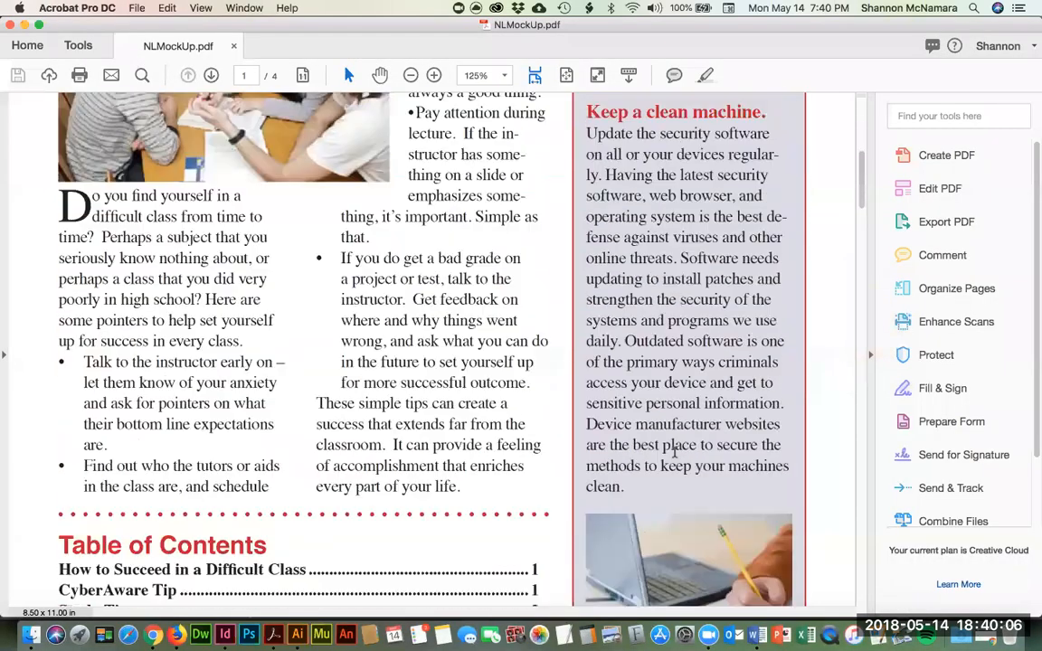
pyautogui.scroll(-3, 674, 449)
pyautogui.press('super+Tab')
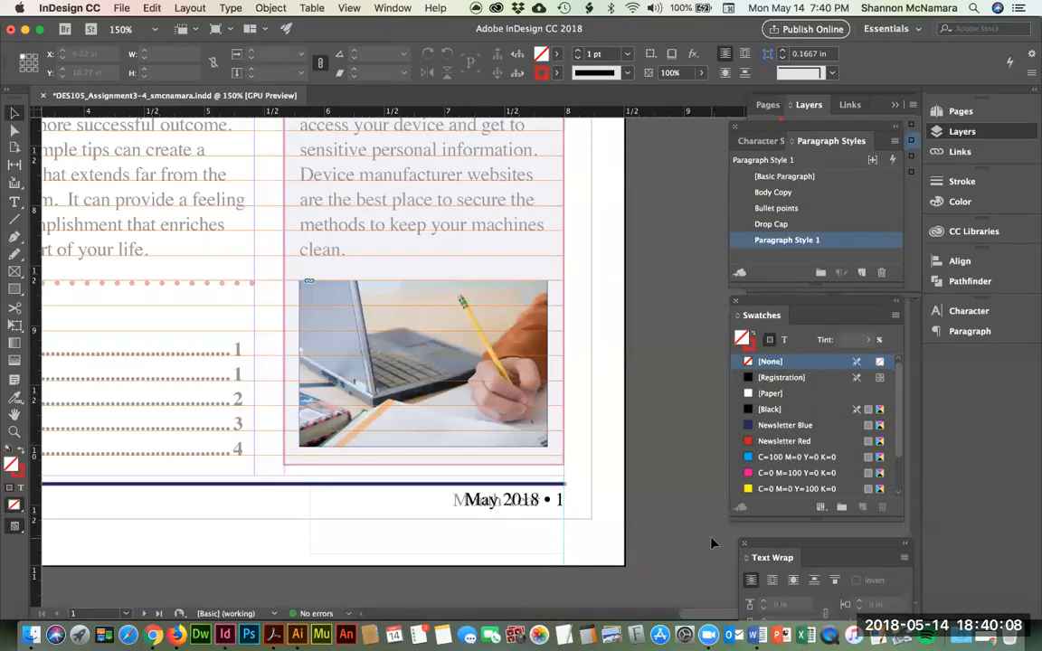
pyautogui.scroll(1, 408, 425)
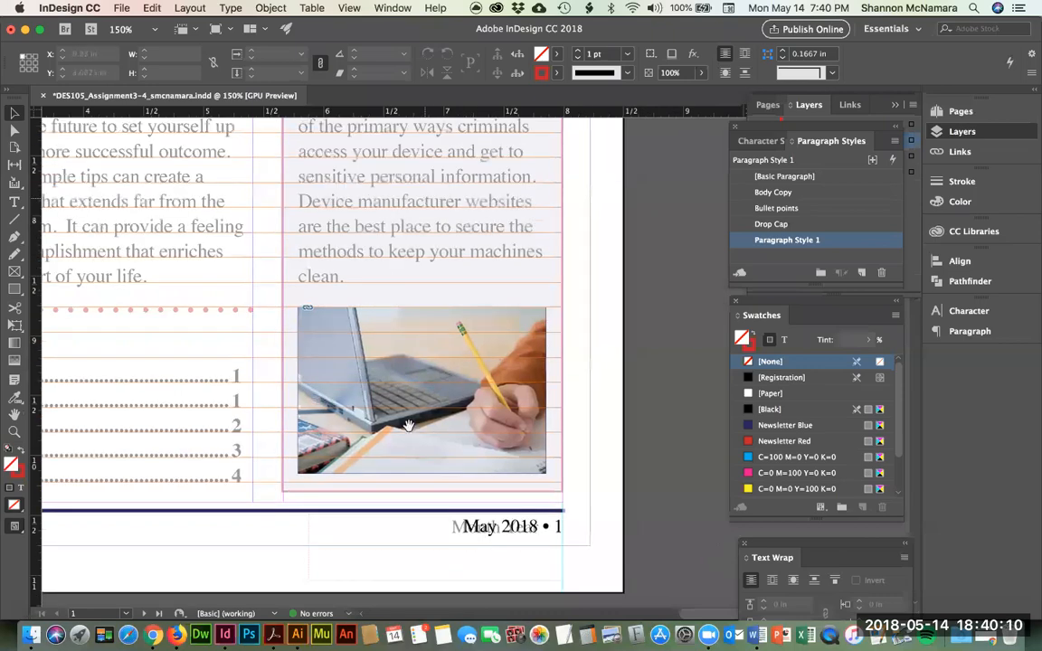
pyautogui.scroll(20, 409, 425)
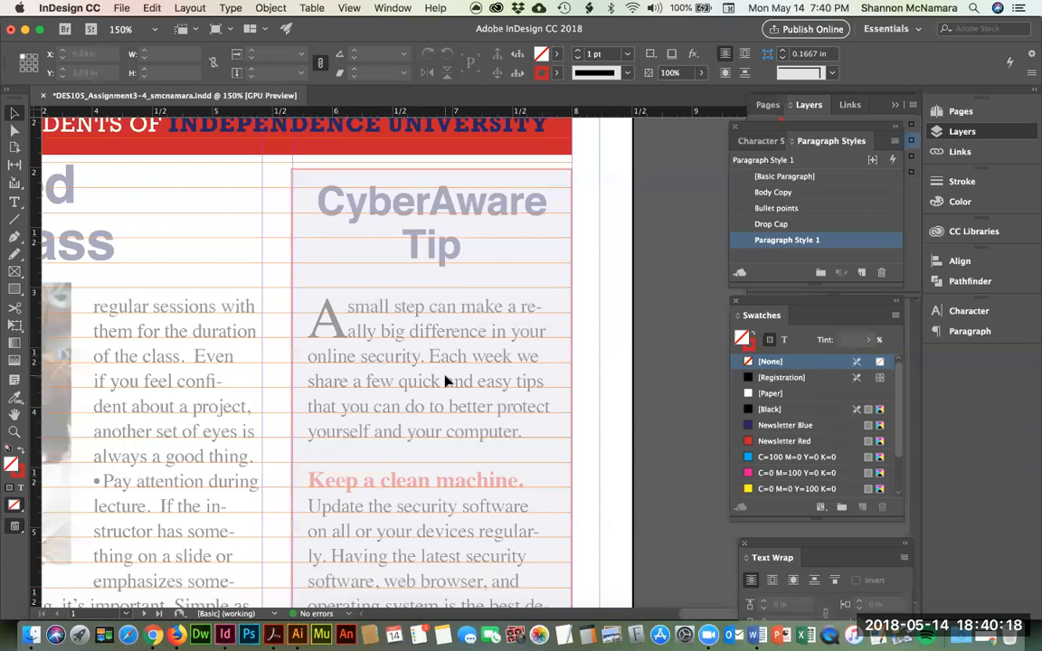
# Step: Open the CyberAware Tip.docx document from Finder in Word, and switch back to the InDesign newsletter
pyautogui.press('super+Tab')
pyautogui.press('super+Tab')
pyautogui.press('super+Tab')
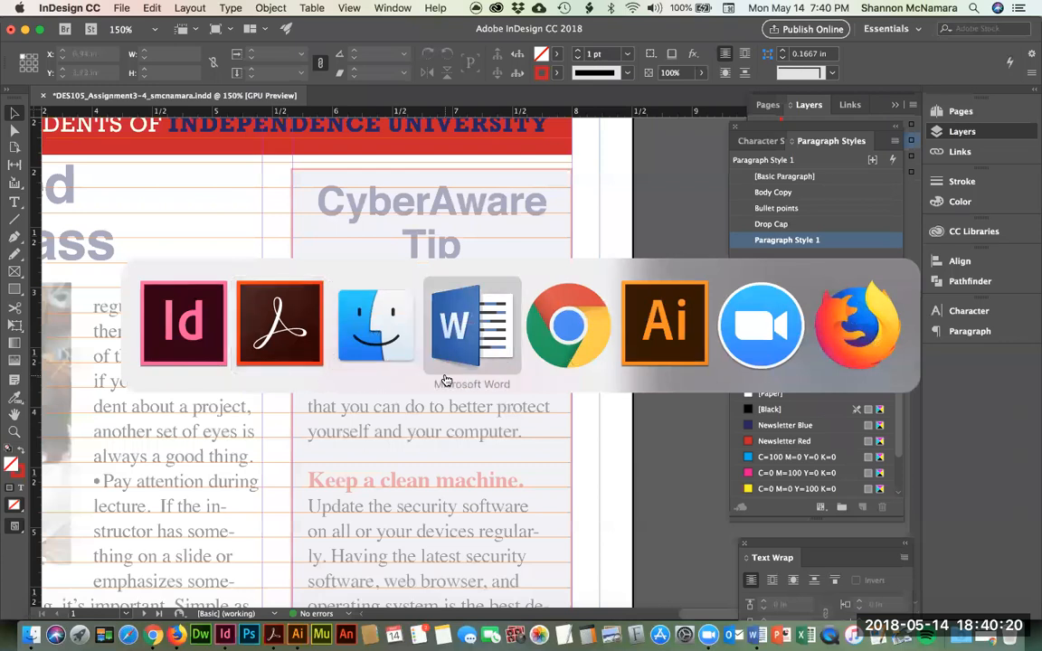
pyautogui.press('super+w')
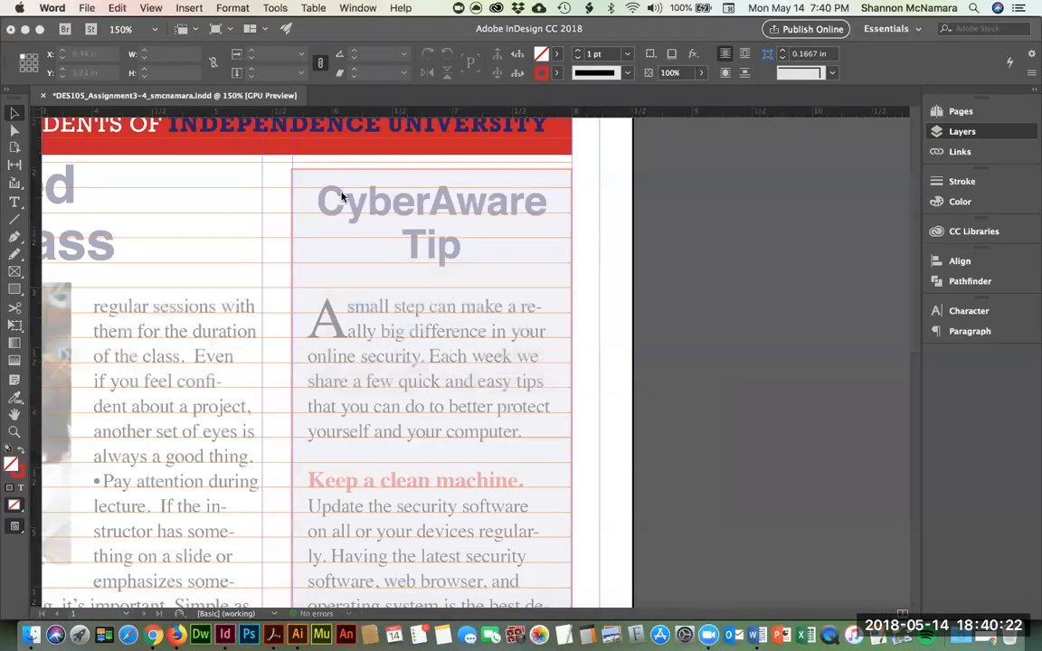
pyautogui.press('super+Tab')
pyautogui.press('super+Tab')
pyautogui.press('super+Tab')
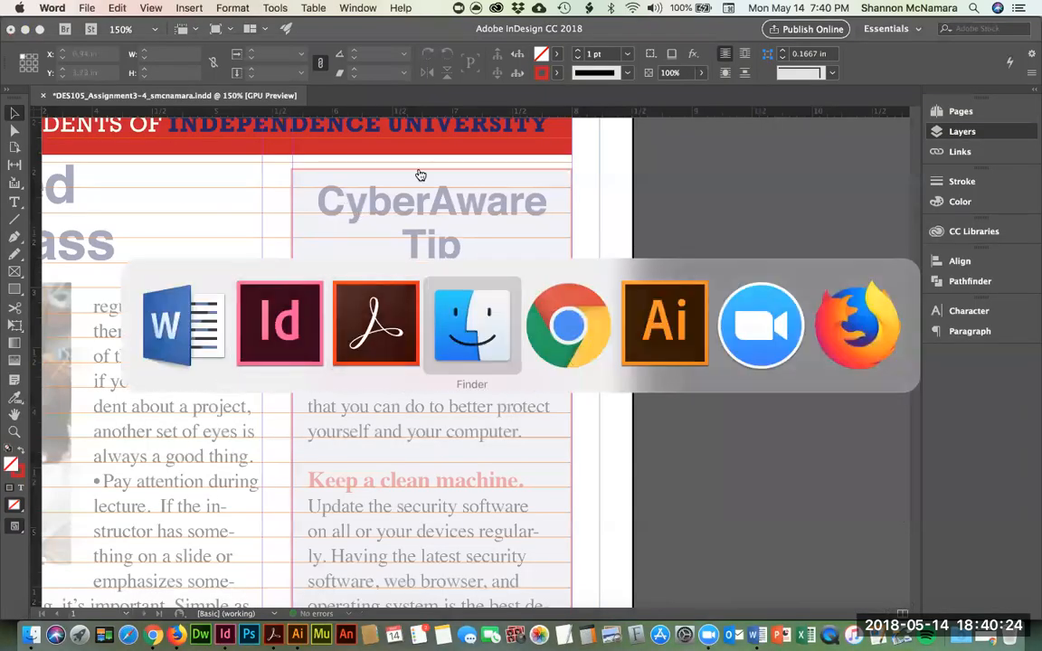
pyautogui.doubleClick(808, 112)
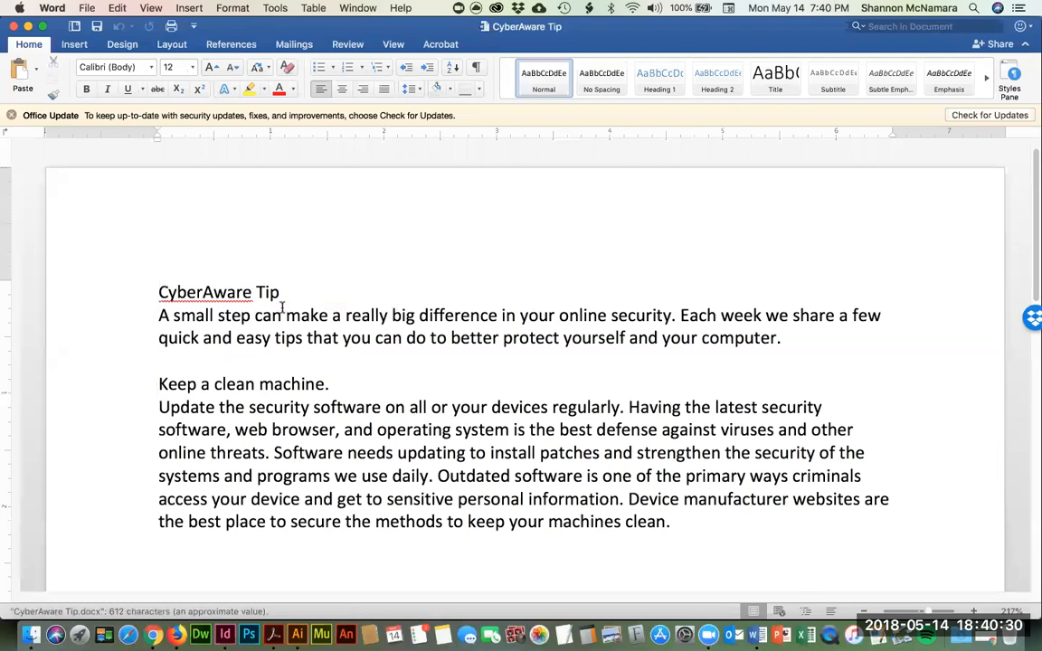
pyautogui.press('super+Tab')
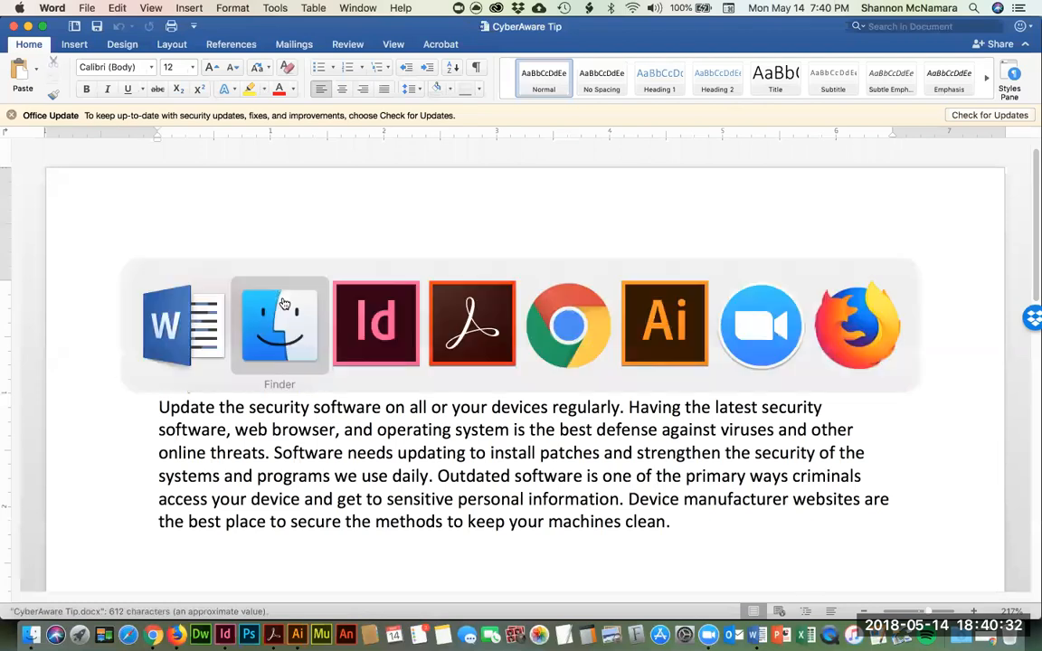
pyautogui.press('super+Tab')
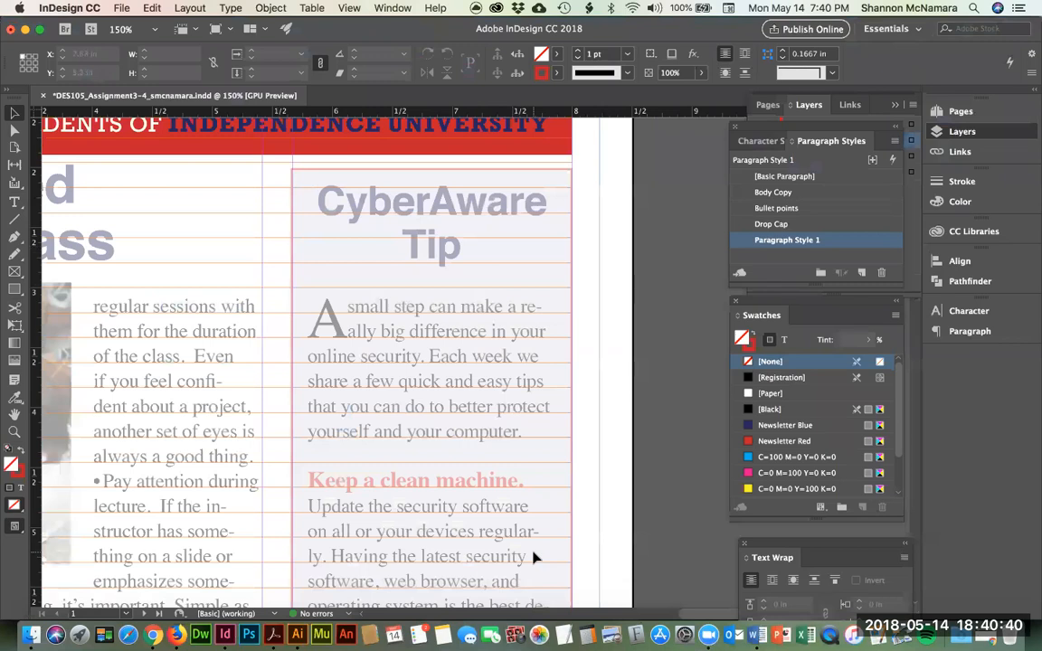
# Step: Draw a text frame about 2.19 by 0.9 in over the CyberAware Tip heading, with Header 2 character style and centred alignment
pyautogui.click(15, 199)
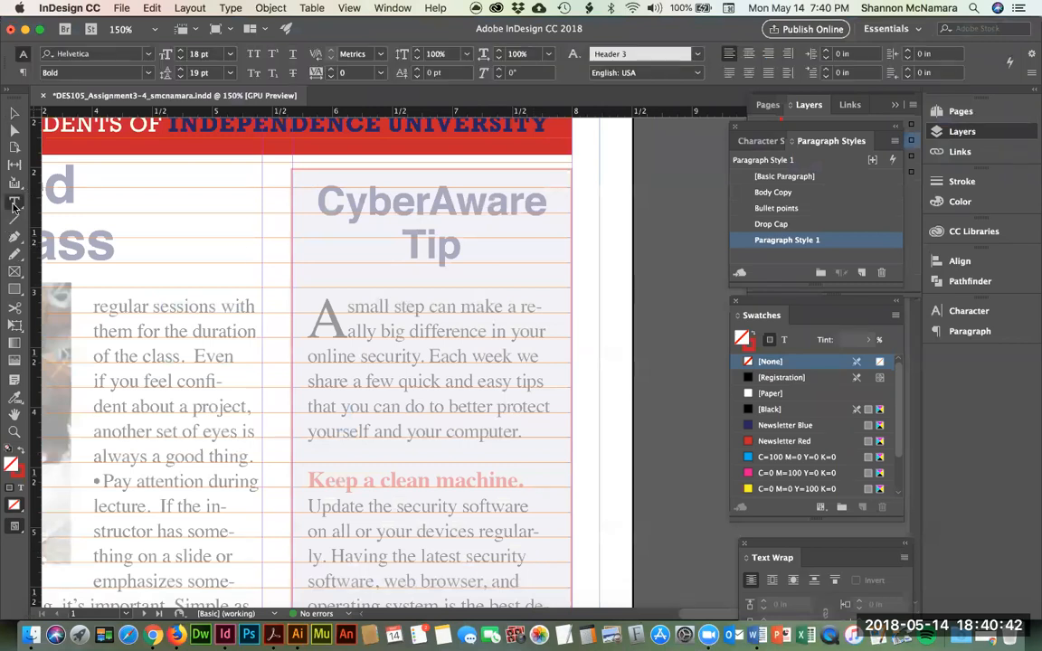
pyautogui.moveTo(332, 195)
pyautogui.mouseDown()
pyautogui.moveTo(562, 249)
pyautogui.moveTo(565, 282)
pyautogui.mouseUp()
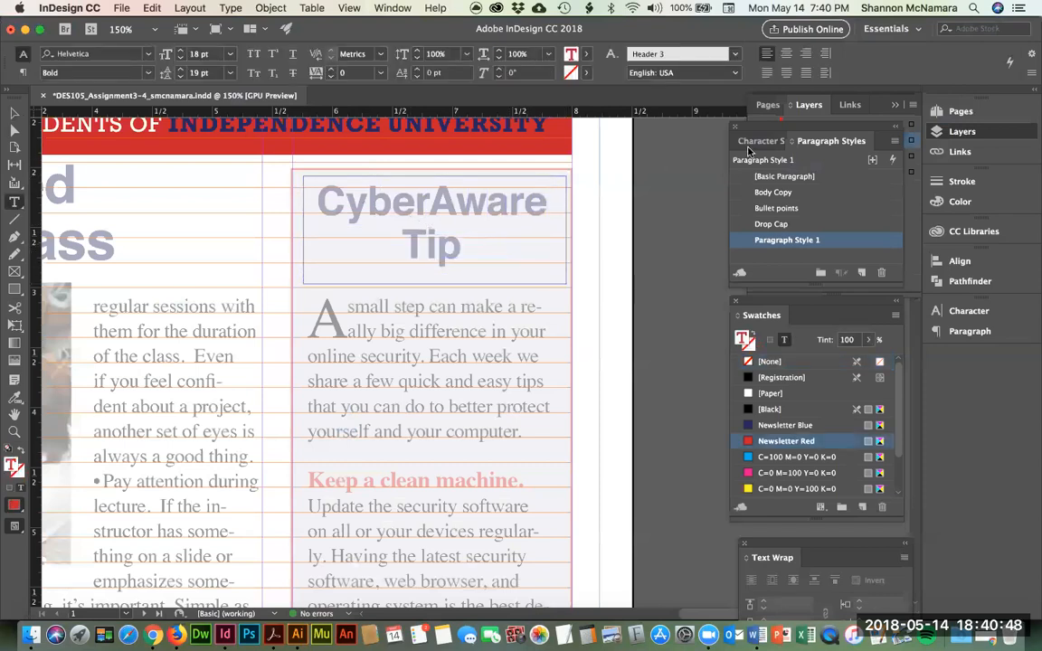
pyautogui.click(774, 141)
pyautogui.click(771, 208)
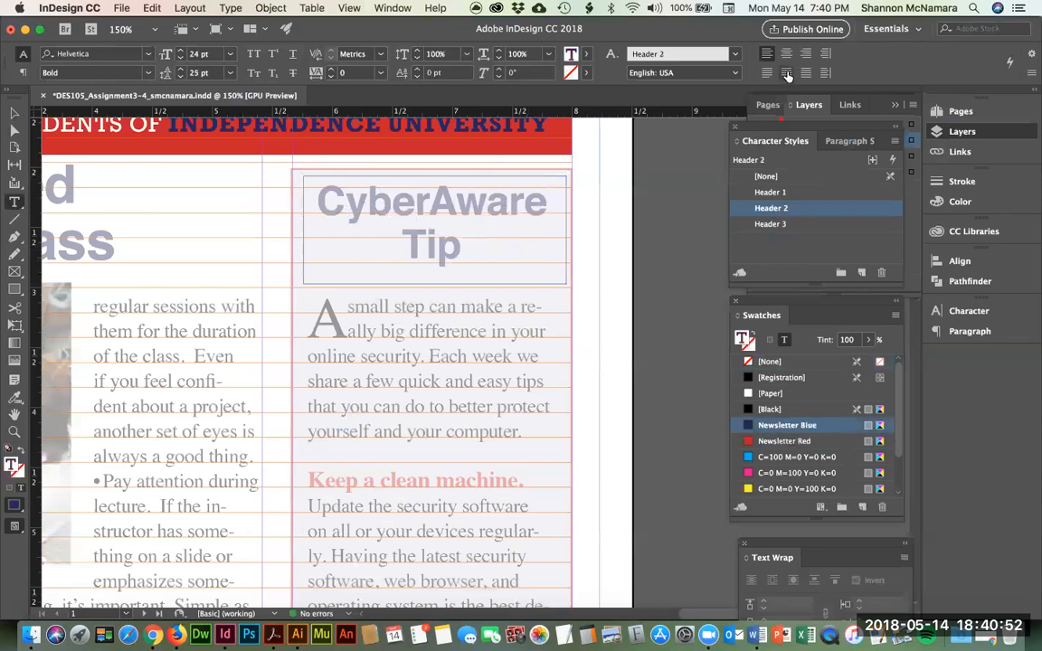
pyautogui.press('super+shift+c')
# Step: Copy the "CyberAware Tip" title from the Word document and paste it into the sidebar heading frame
pyautogui.press('super+Tab')
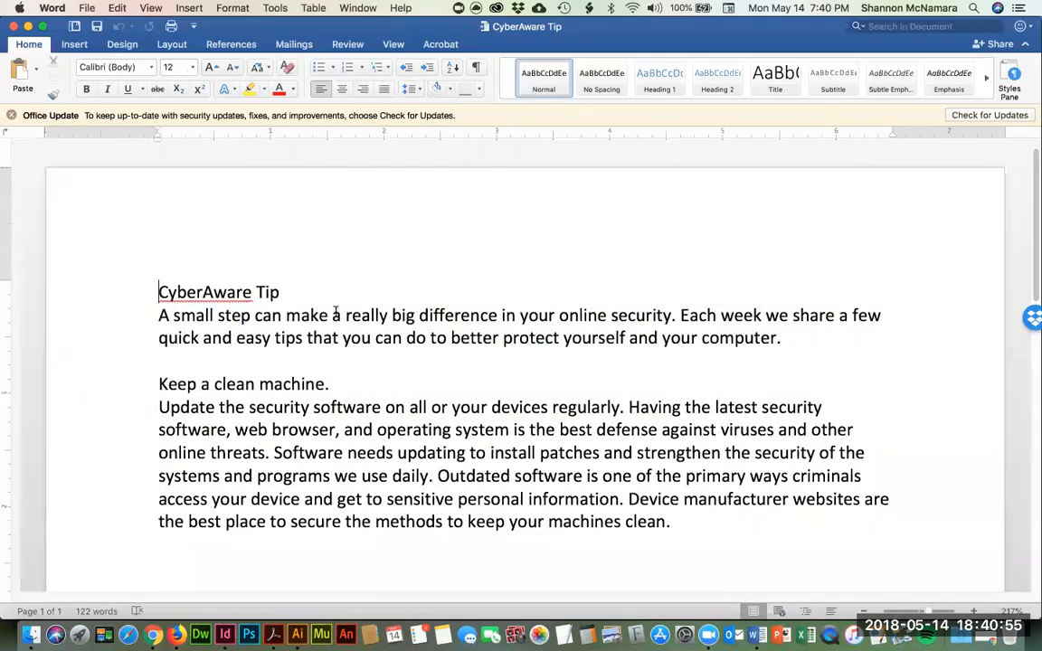
pyautogui.moveTo(158, 291); pyautogui.dragTo(278, 291)
pyautogui.press('super+c')
pyautogui.press('super+Tab')
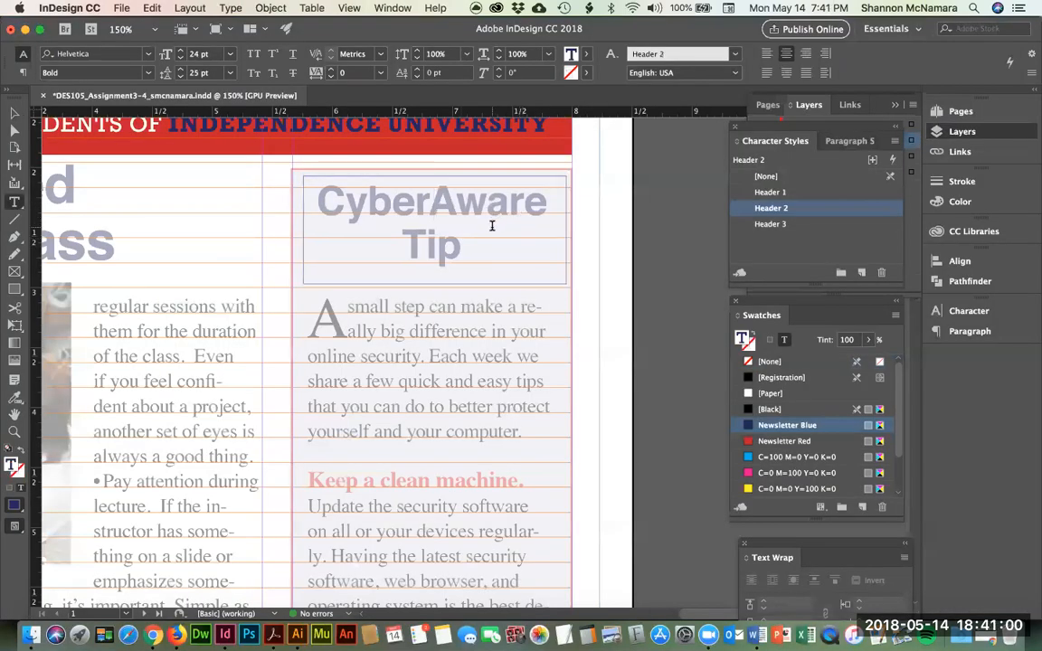
pyautogui.press('super+v')
# Step: Nudge the heading frame to X 5.7322 in, Y 2.1117 in, over the mockup heading
pyautogui.click(14, 114)
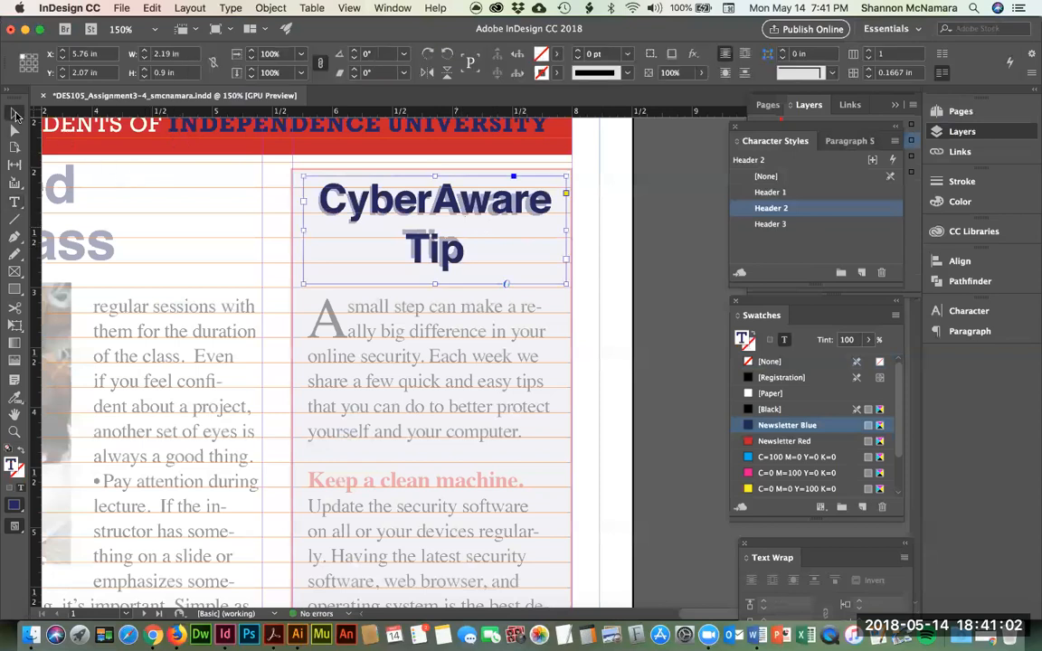
pyautogui.press('Left')
pyautogui.press('Left')
pyautogui.press('Down')
pyautogui.press('Down')
pyautogui.press('Down')
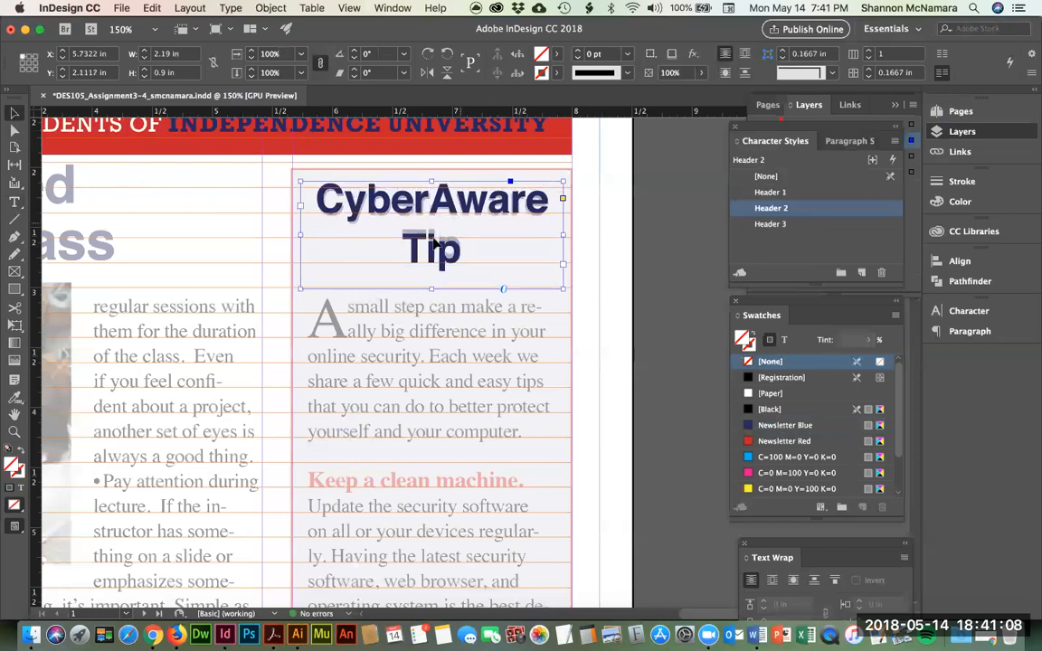
# Step: Apply the [Basic Paragraph] style to the whole CyberAware Tip heading and centre its text again
pyautogui.doubleClick(386, 190)
pyautogui.press('super+a')
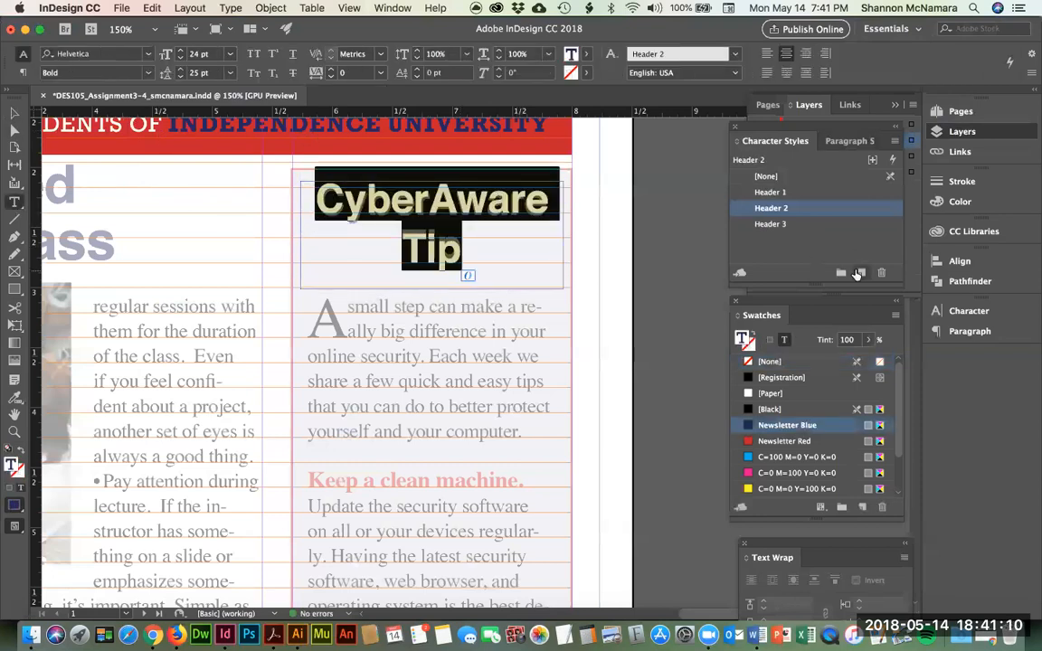
pyautogui.click(837, 142)
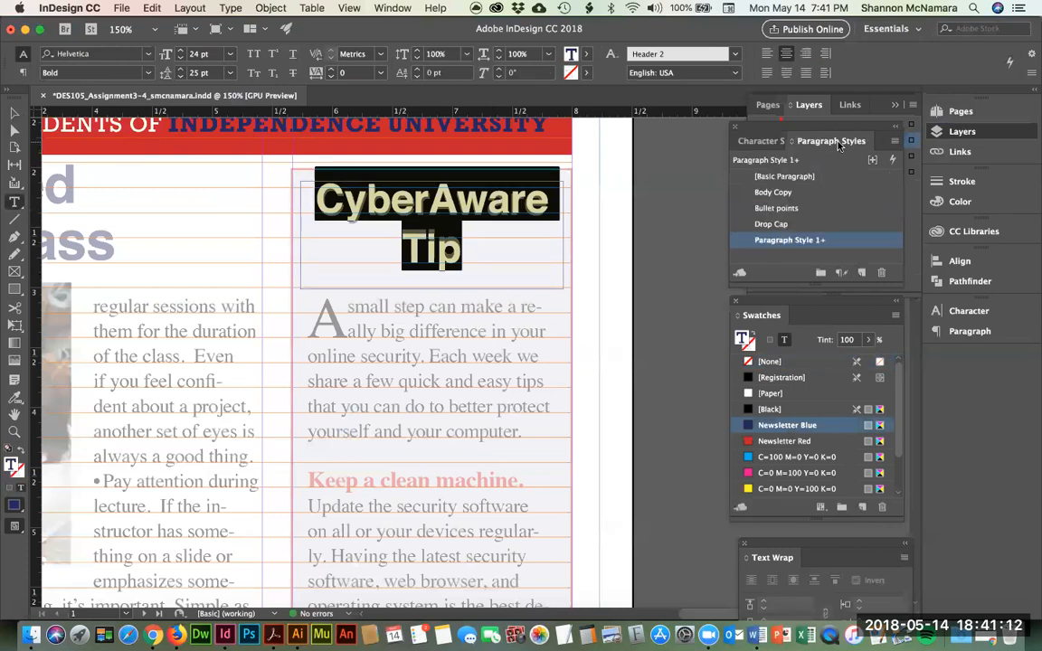
pyautogui.click(785, 176)
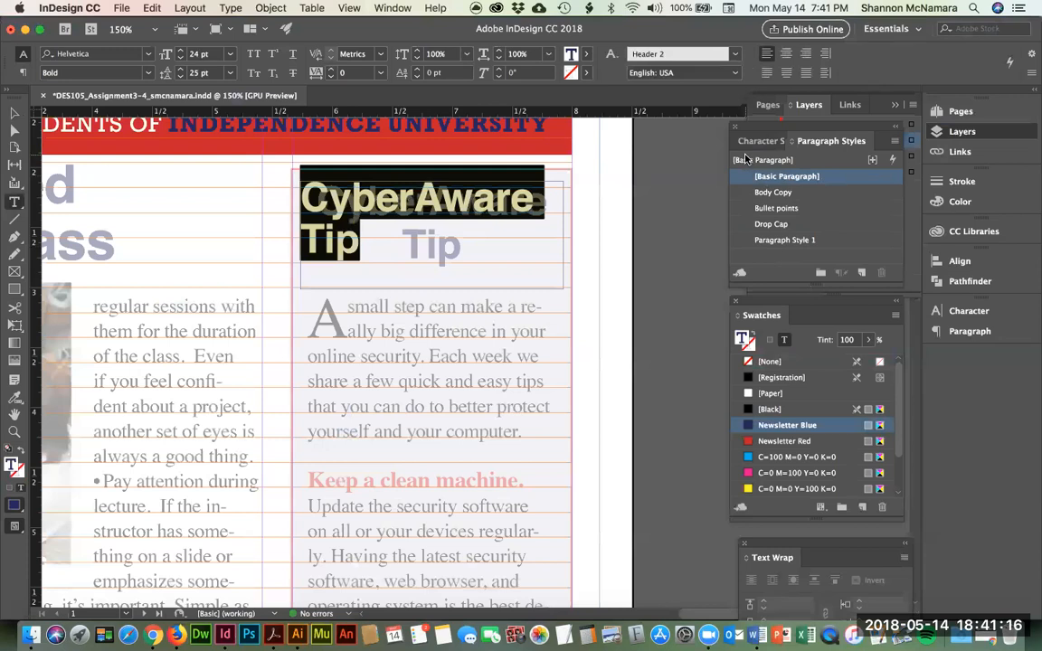
pyautogui.click(760, 141)
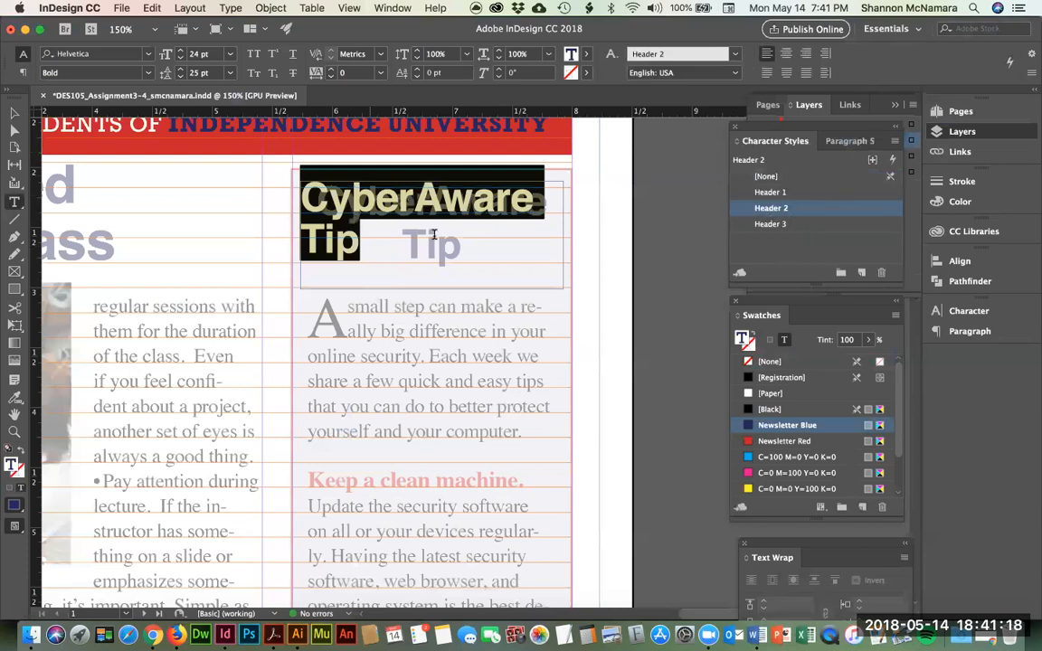
pyautogui.click(783, 54)
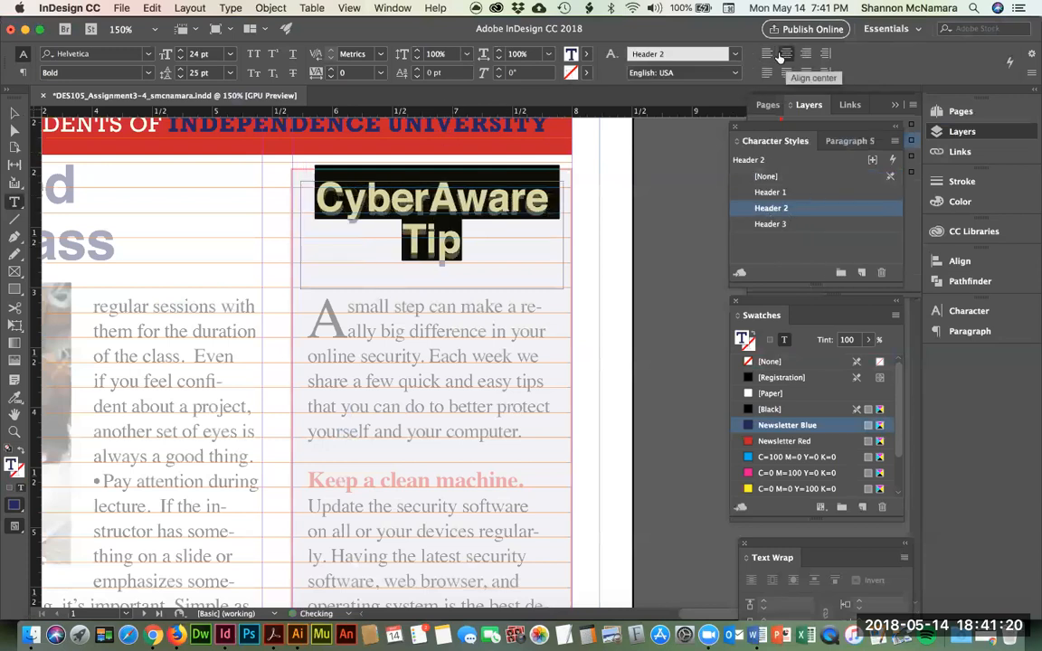
pyautogui.press('Escape')
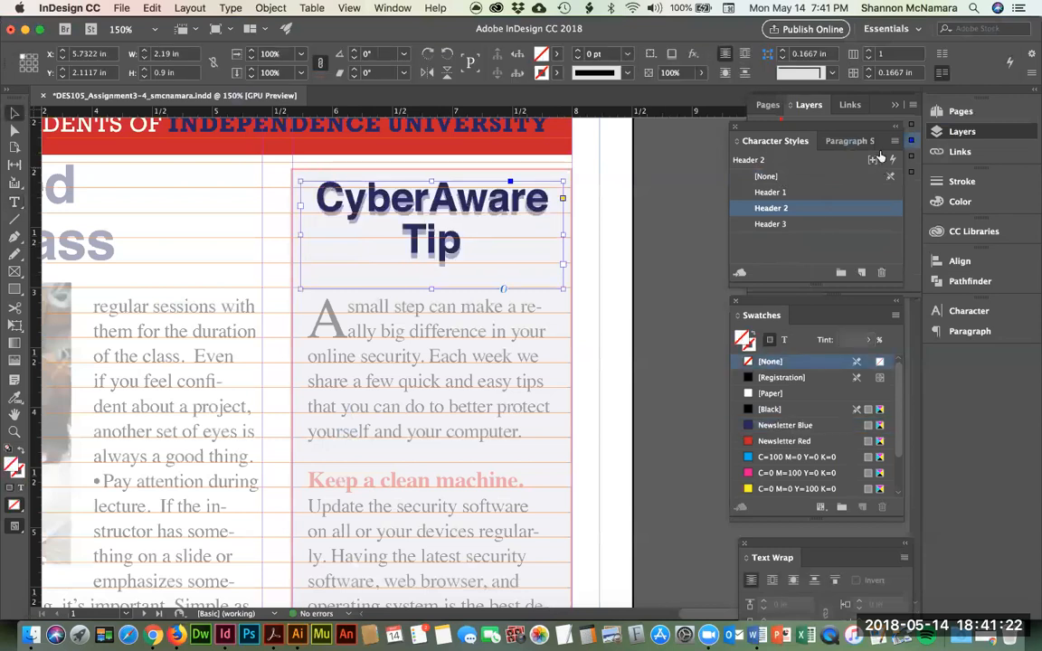
# Step: Nudge the heading frame down to Y 2.1394 in and shorten it from the bottom to clear the body copy
pyautogui.click(848, 141)
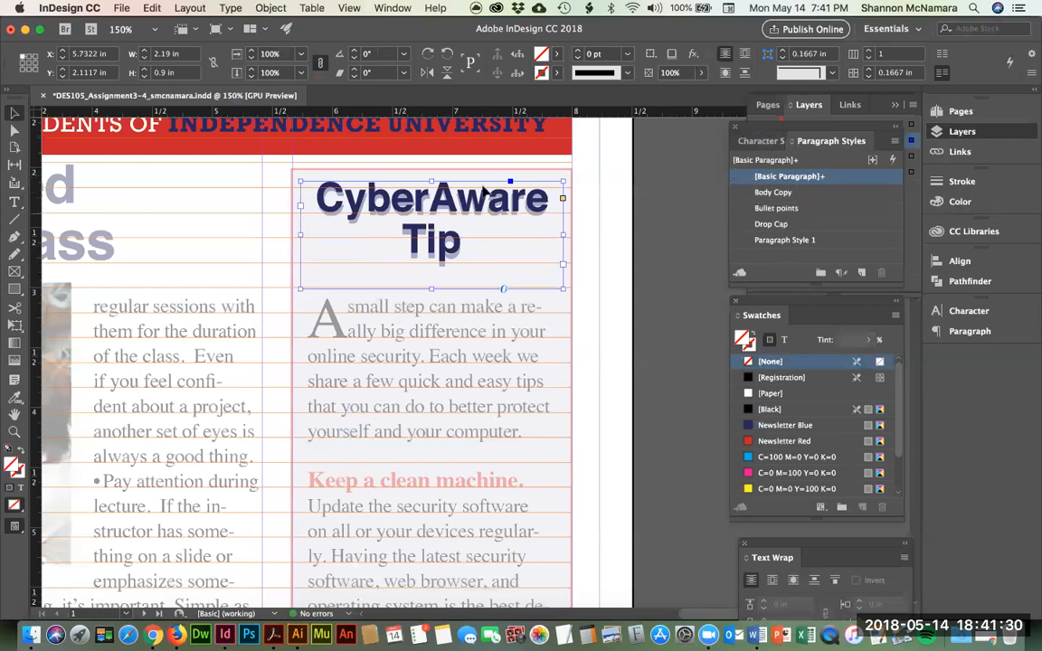
pyautogui.press('Down')
pyautogui.press('Down')
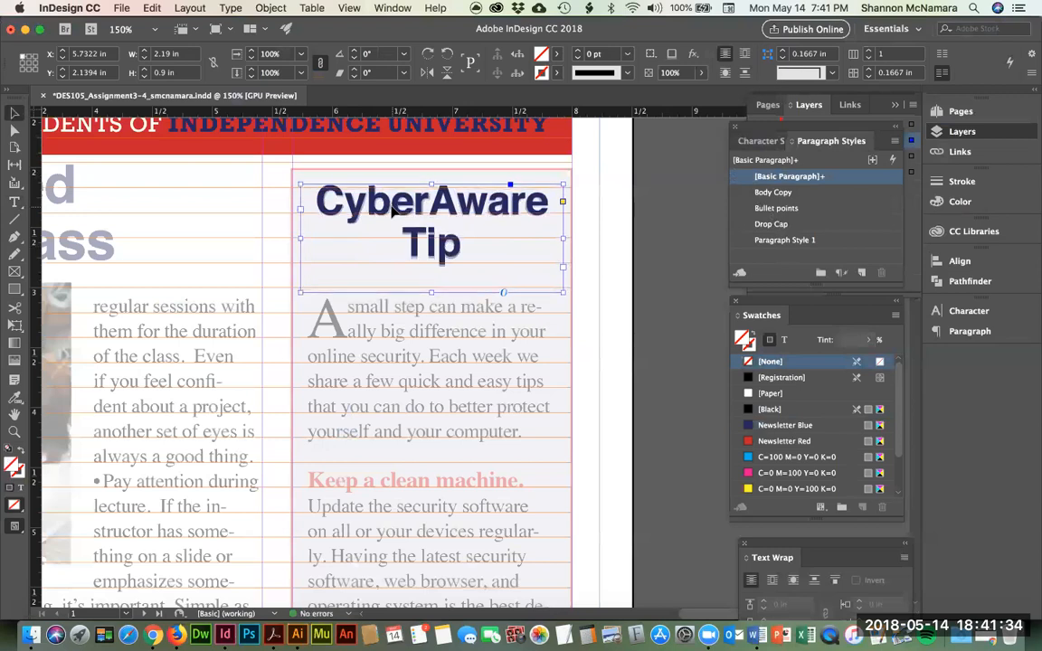
pyautogui.press('Down')
pyautogui.press('Up')
pyautogui.click(661, 249)
pyautogui.click(463, 261)
pyautogui.moveTo(436, 293); pyautogui.dragTo(436, 280)
pyautogui.click(597, 246)
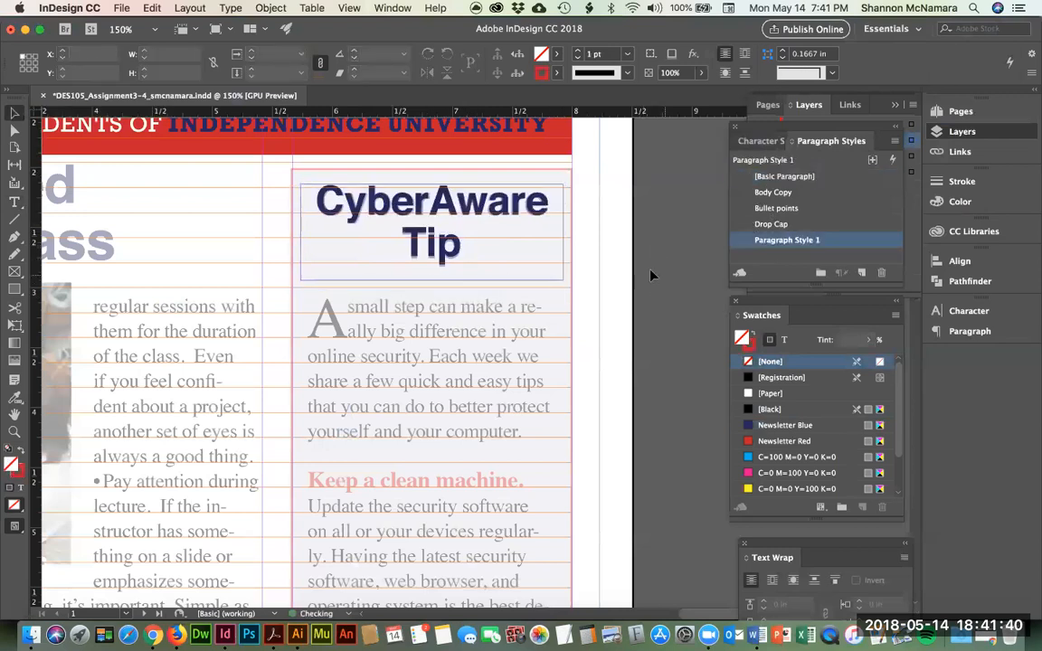
# Step: Draw a text frame over the sidebar's body copy below the heading and apply the Body Copy paragraph style
pyautogui.scroll(-3, 380, 289)
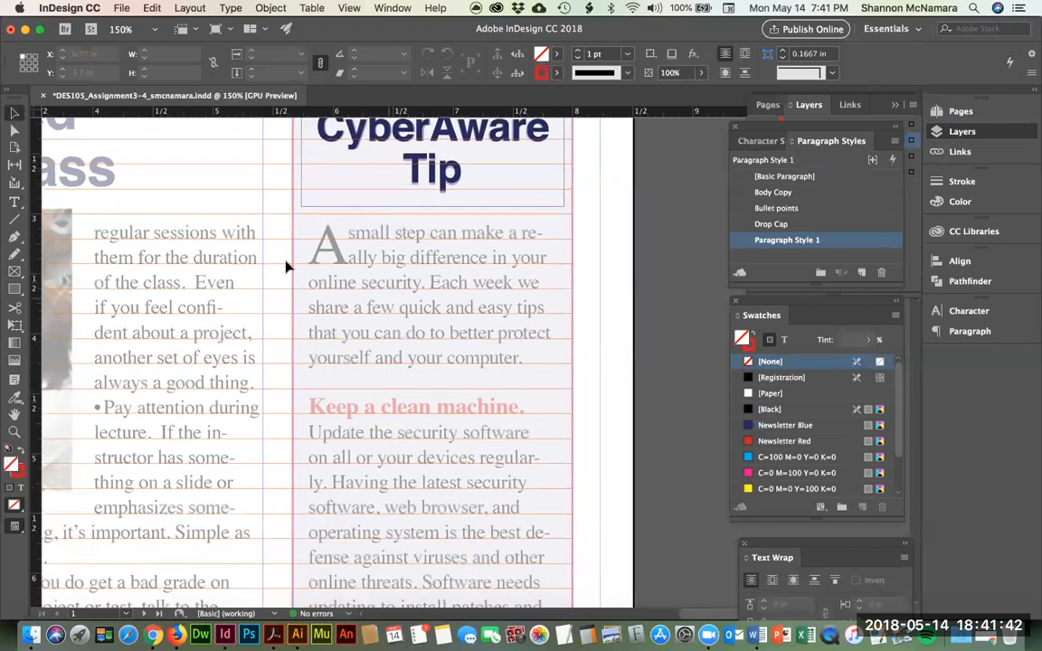
pyautogui.click(400, 195)
pyautogui.press('t')
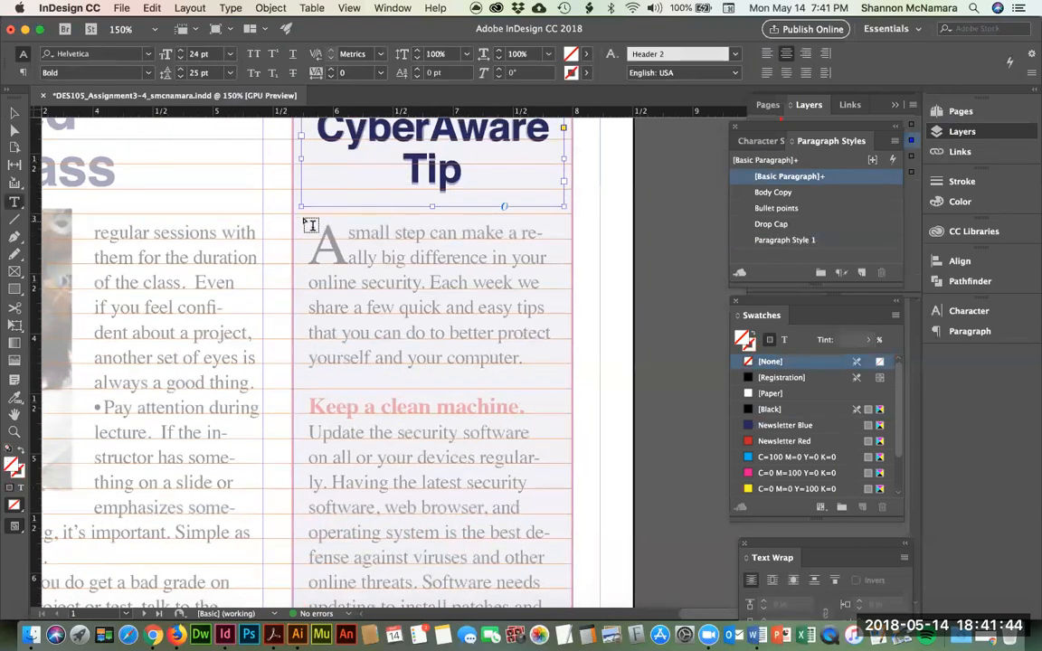
pyautogui.moveTo(301, 214); pyautogui.dragTo(505, 481)
pyautogui.moveTo(496, 433); pyautogui.dragTo(566, 463)
pyautogui.scroll(10, 571, 420)
pyautogui.scroll(-3, 573, 430)
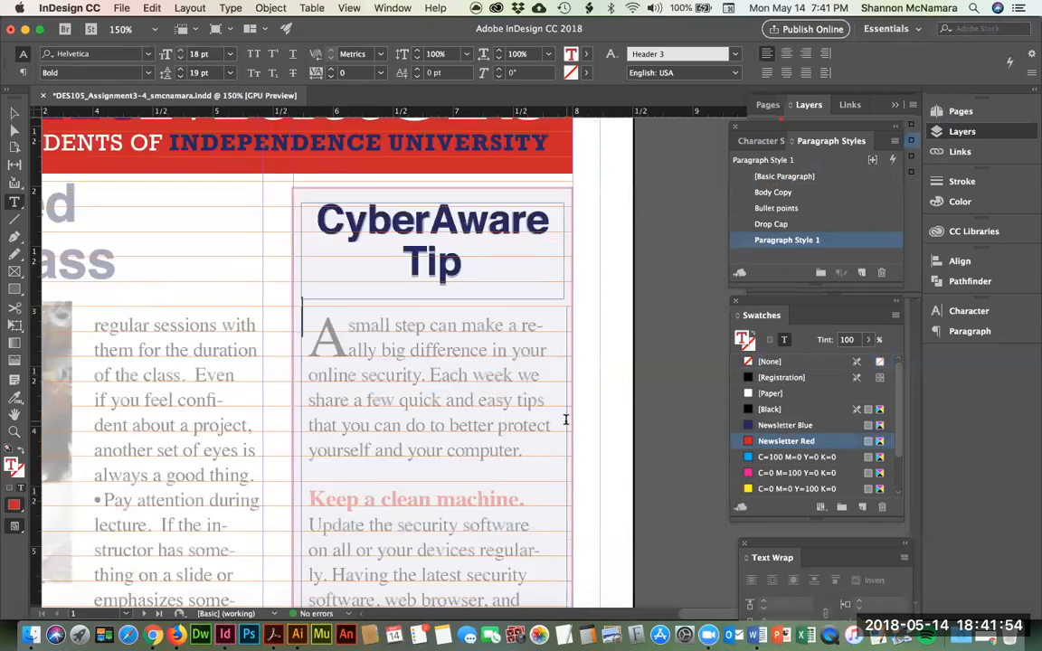
pyautogui.click(779, 193)
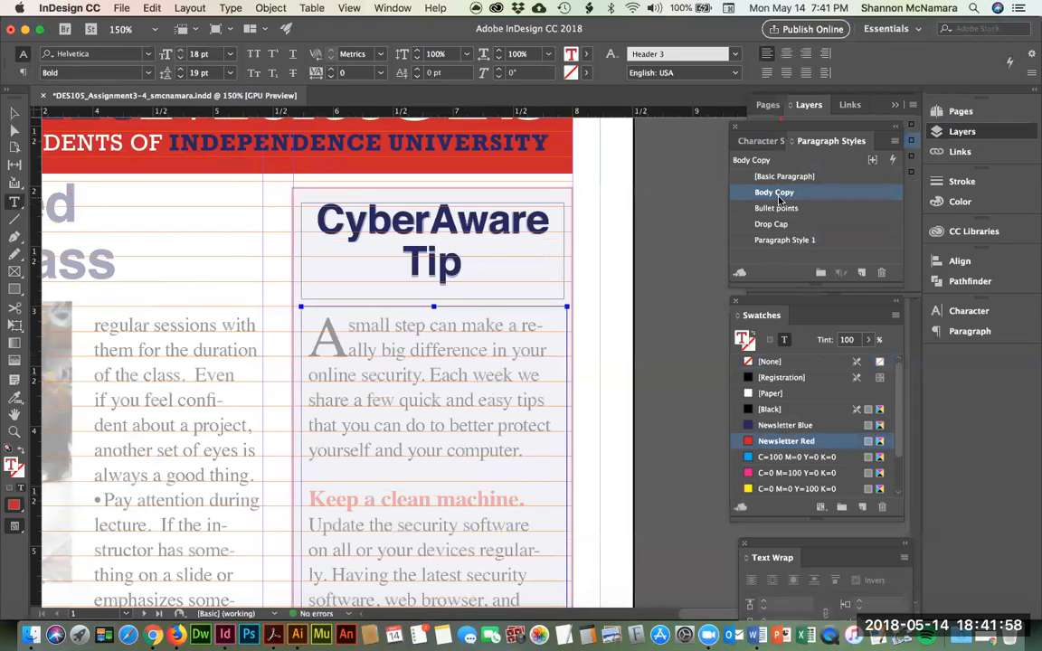
# Step: Copy all text below the title from the Word document, paste it into the sidebar body frame and select all of it
pyautogui.press('super+Tab')
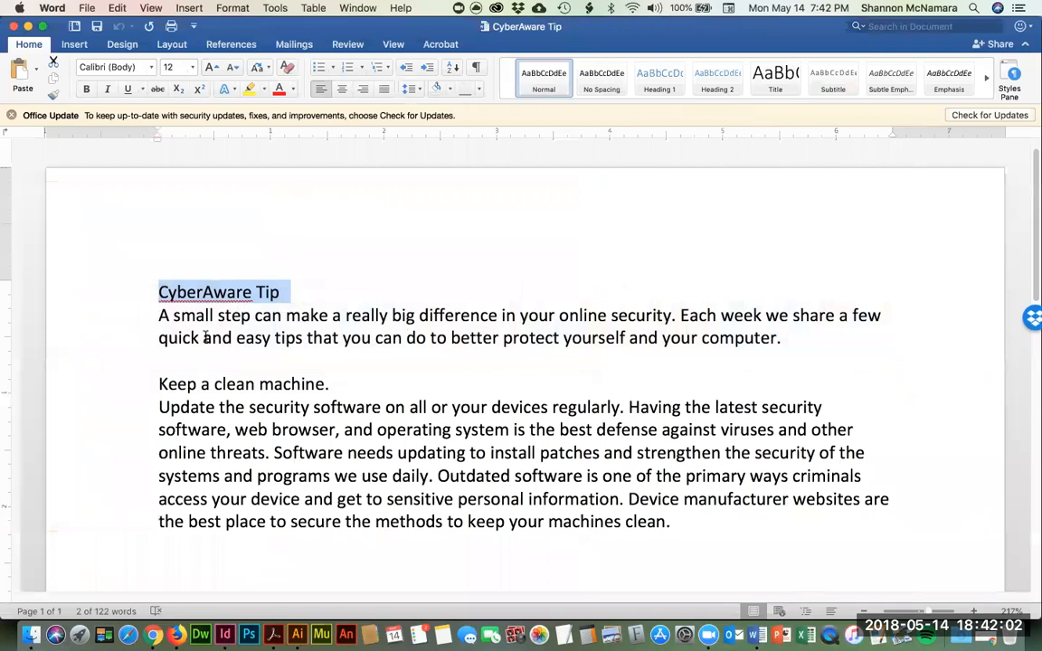
pyautogui.press('Right')
pyautogui.keyDown('shift'); pyautogui.click(679, 522); pyautogui.keyUp('shift')
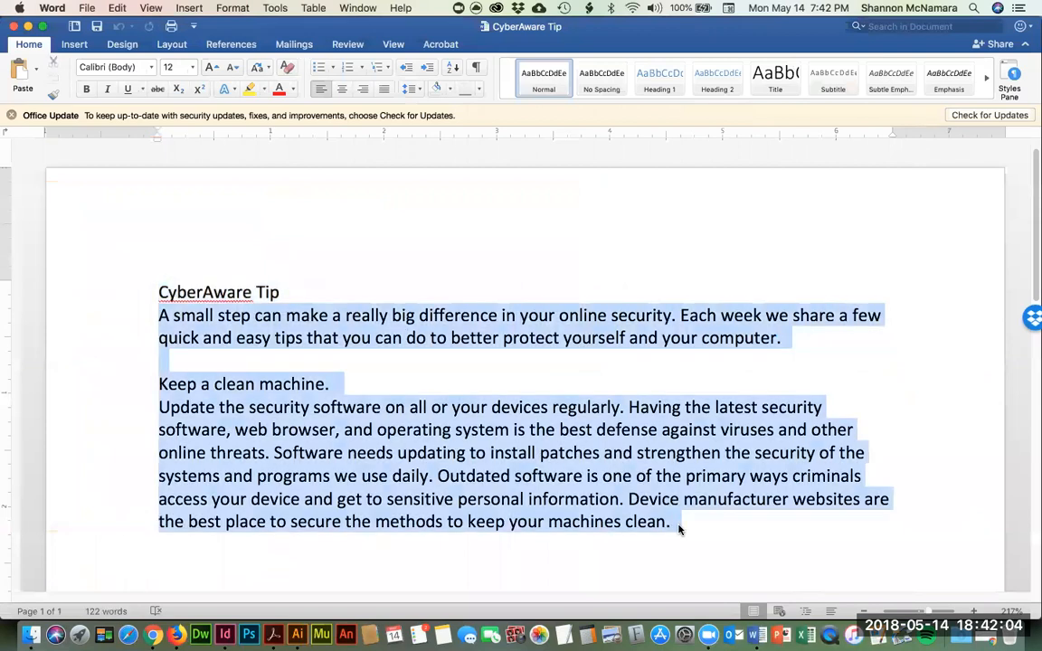
pyautogui.press('super+Tab')
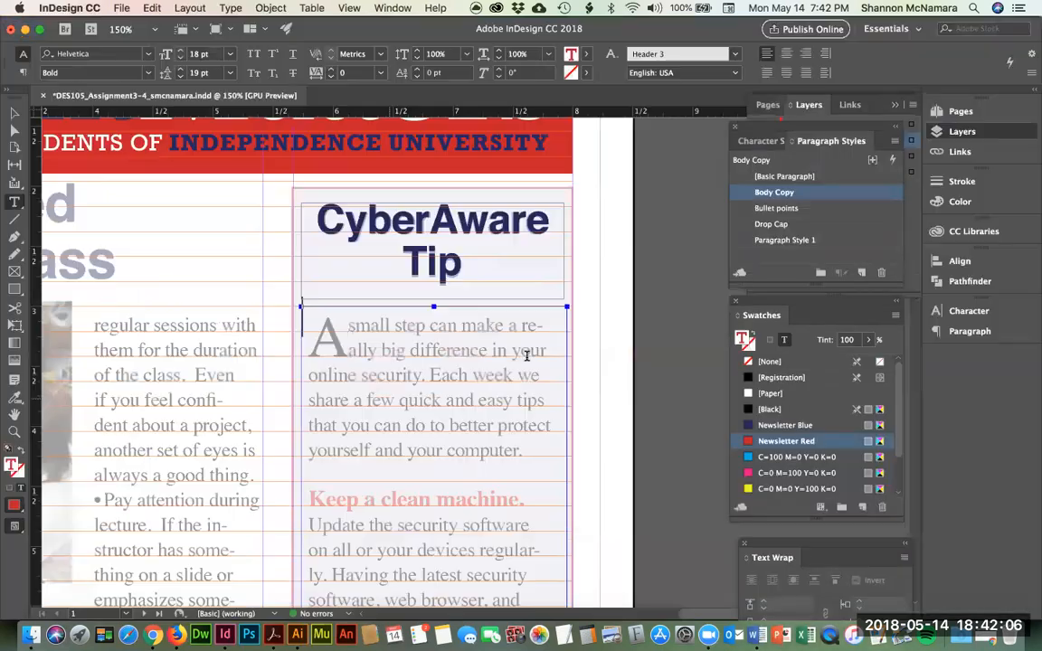
pyautogui.press('super+v')
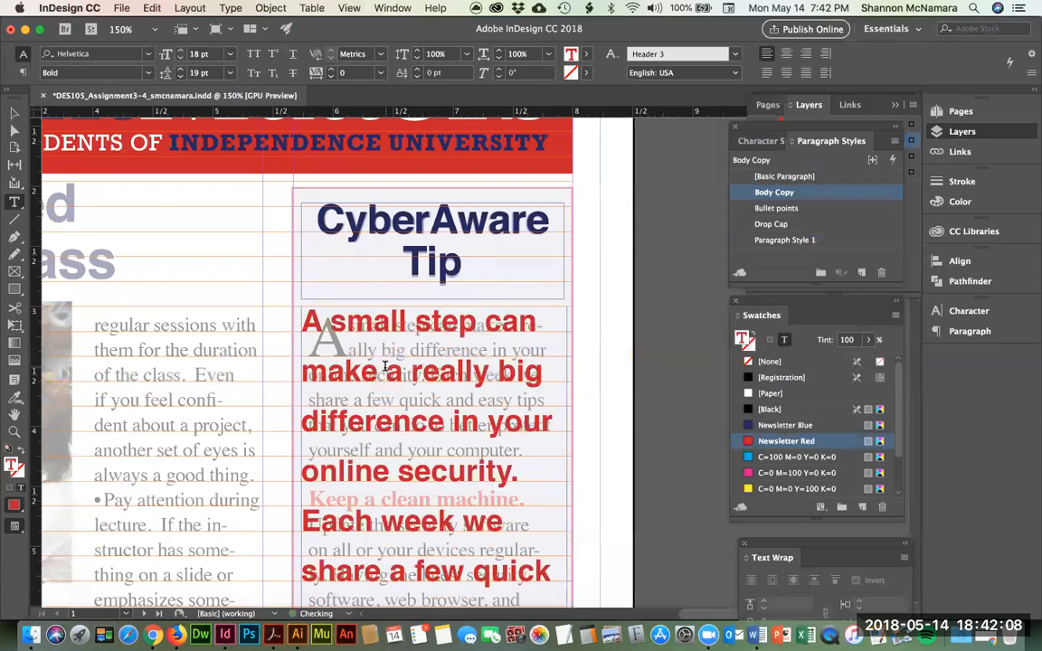
pyautogui.press('super+a')
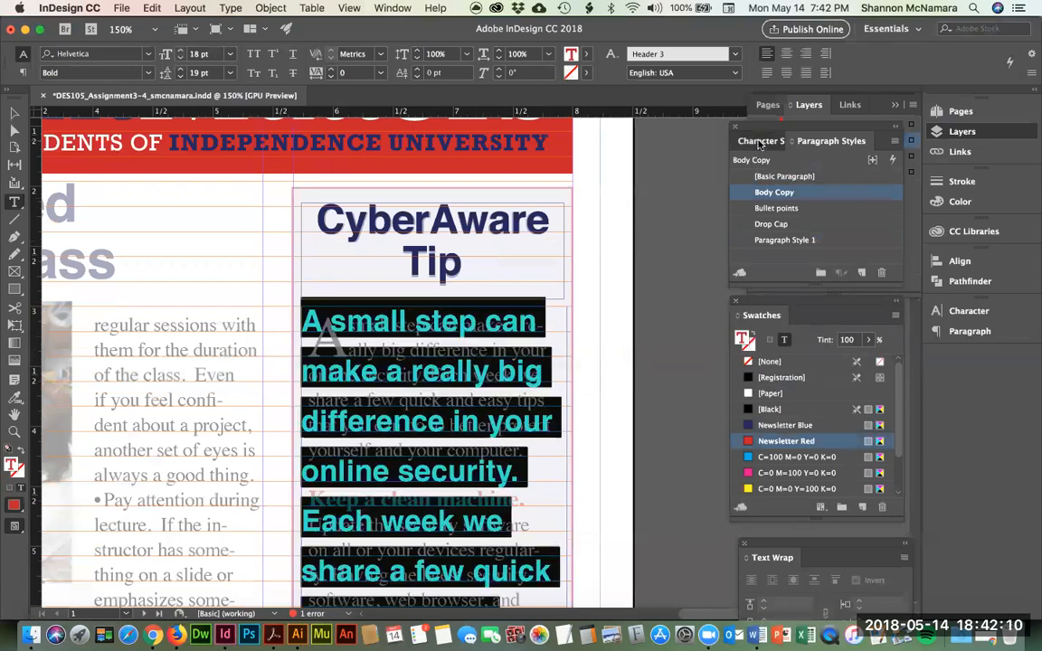
# Step: Clear the Header 3 character style from the pasted sidebar body text by applying [None], and return to the paragraph styles
pyautogui.click(773, 141)
pyautogui.click(769, 175)
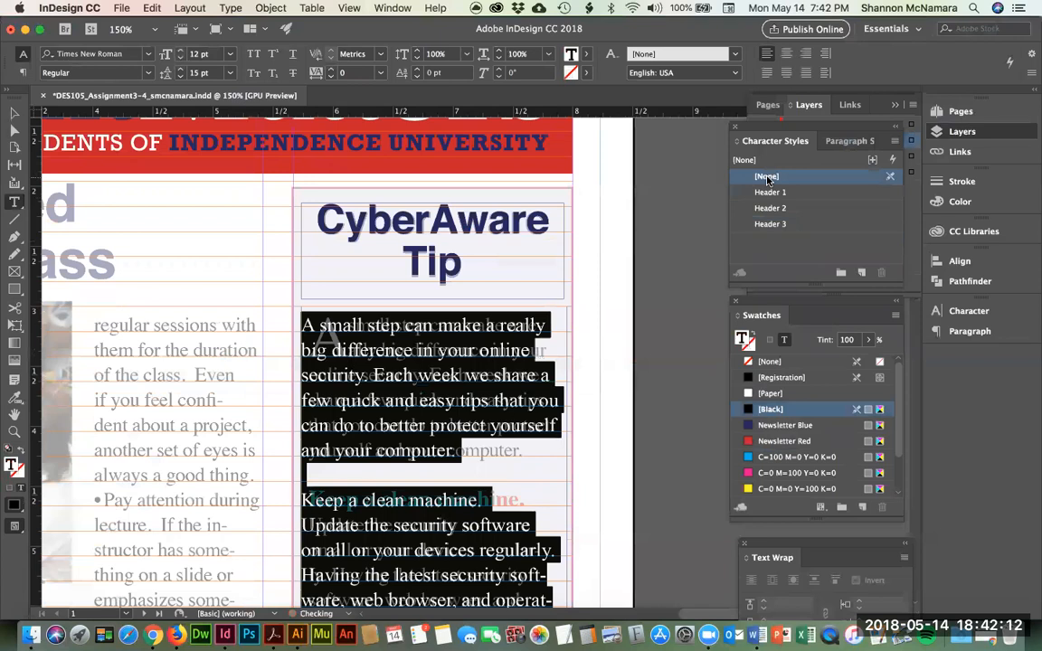
pyautogui.click(850, 140)
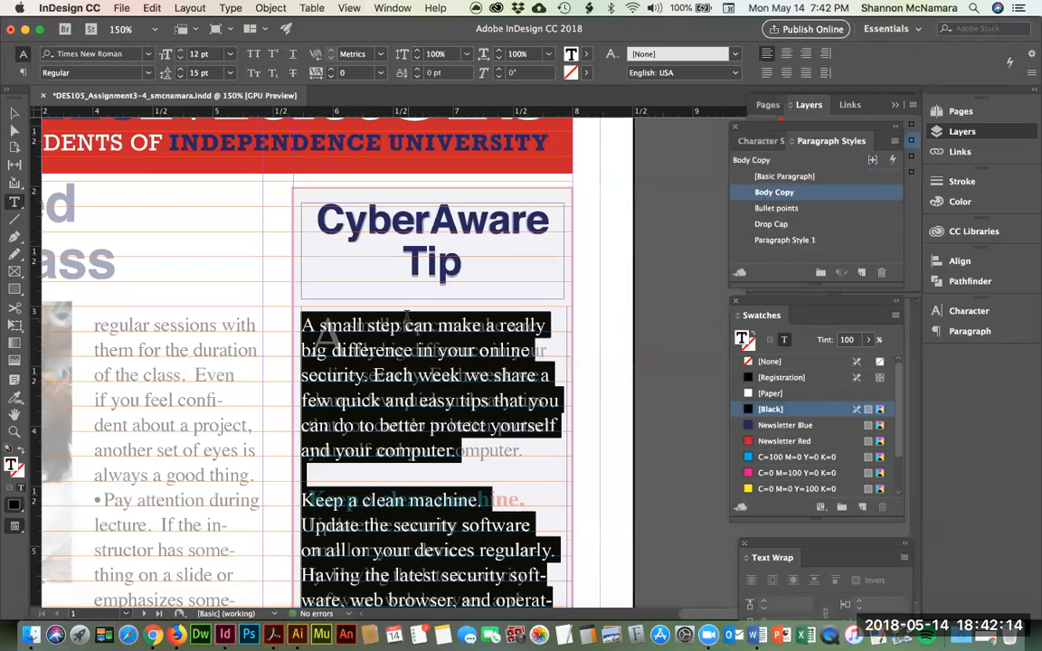
# Step: Apply the Drop Cap paragraph style to the first sidebar body paragraph, beginning "A small step can make"
pyautogui.click(333, 326)
pyautogui.tripleClick(333, 326)
pyautogui.moveTo(333, 326); pyautogui.dragTo(464, 460)
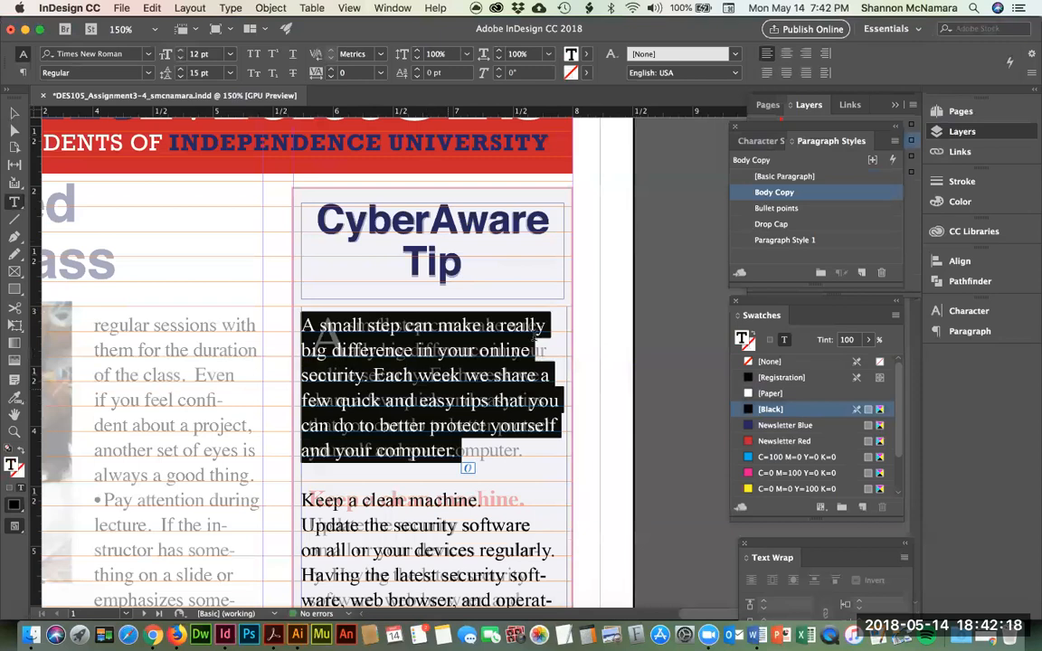
pyautogui.click(779, 224)
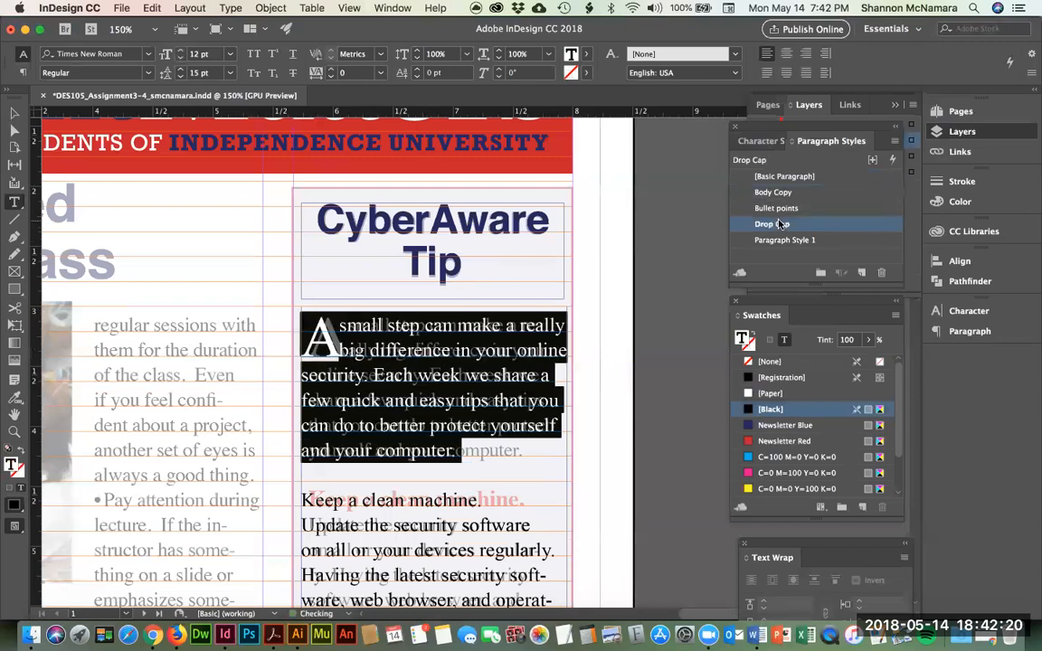
# Step: Try a discretionary hyphen after "re" in "really" in the drop-cap paragraph, and undo it
pyautogui.click(355, 341)
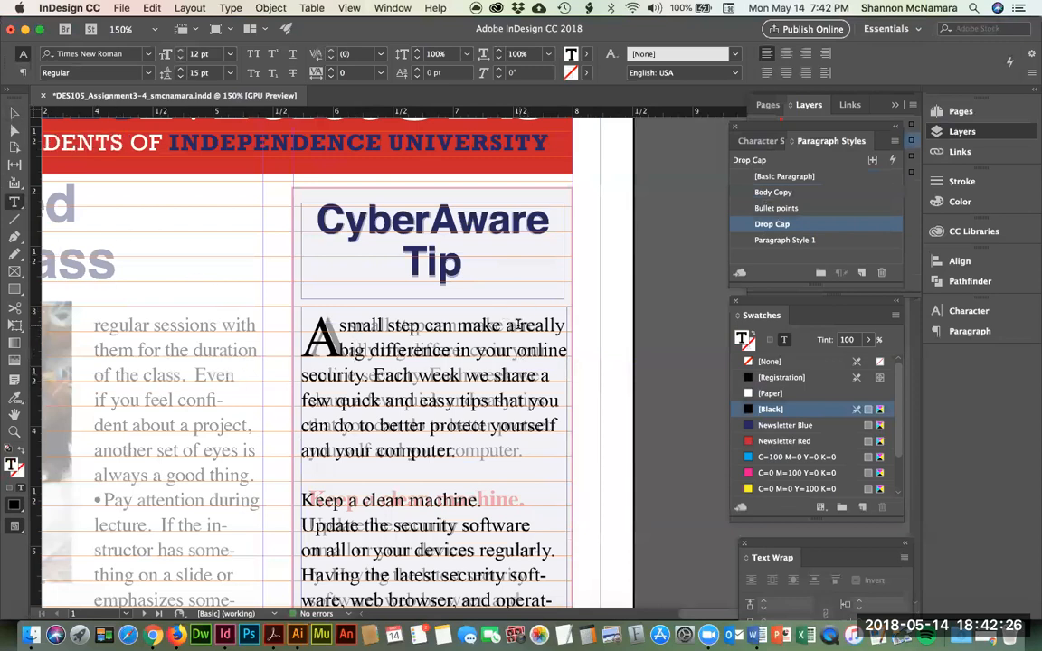
pyautogui.press('Right')
pyautogui.press('Right')
pyautogui.press('super+shift+minus')
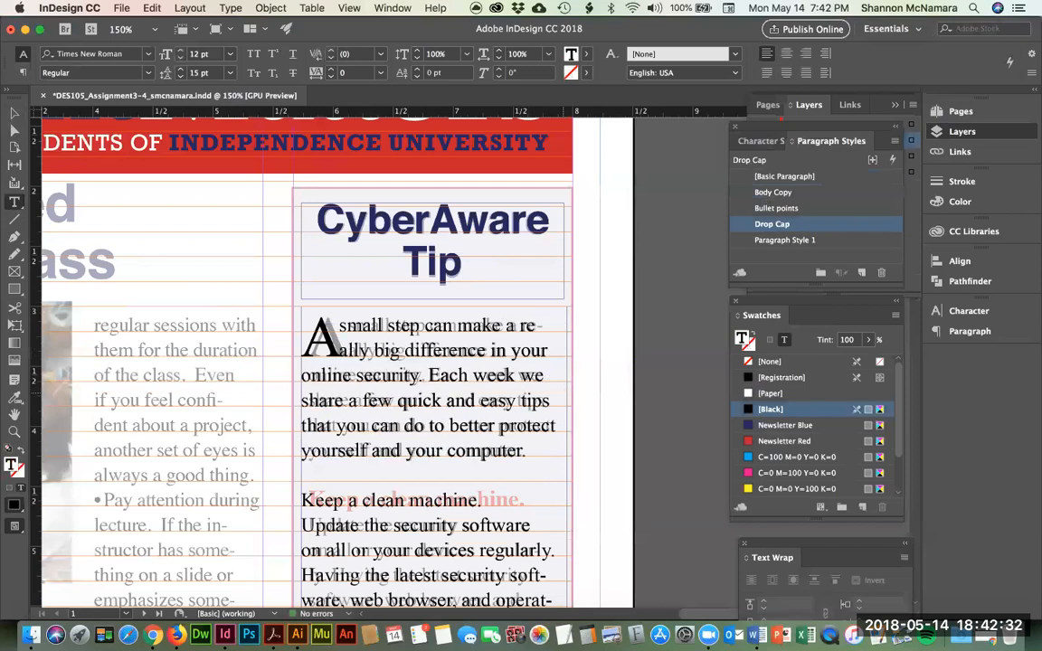
pyautogui.press('super+z')
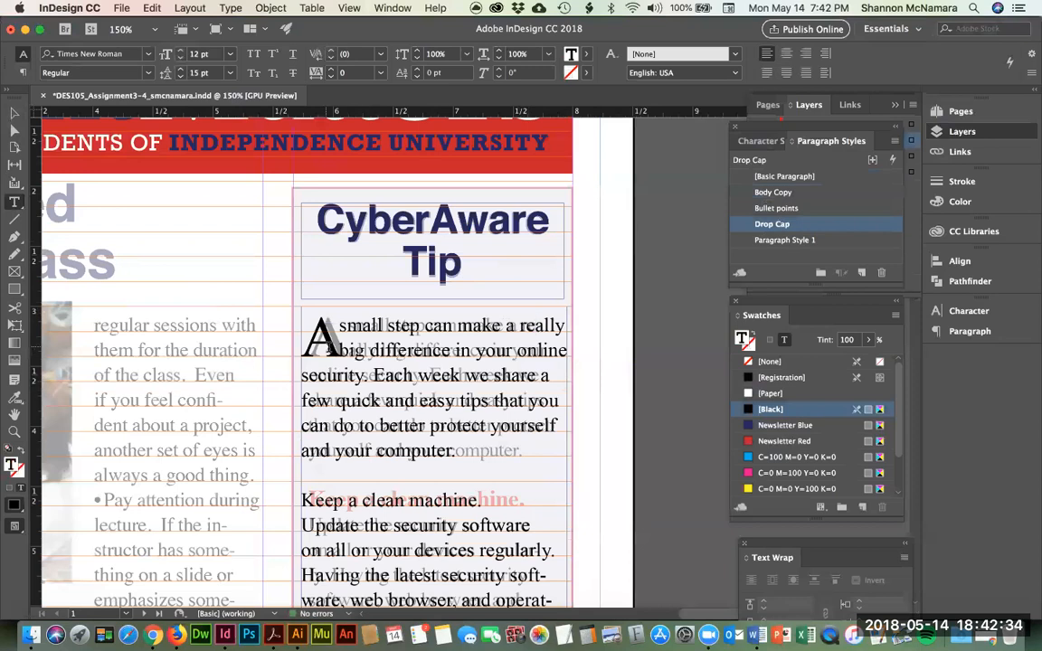
# Step: Nudge the sidebar body text frame right to X 5.7878 in
pyautogui.click(13, 113)
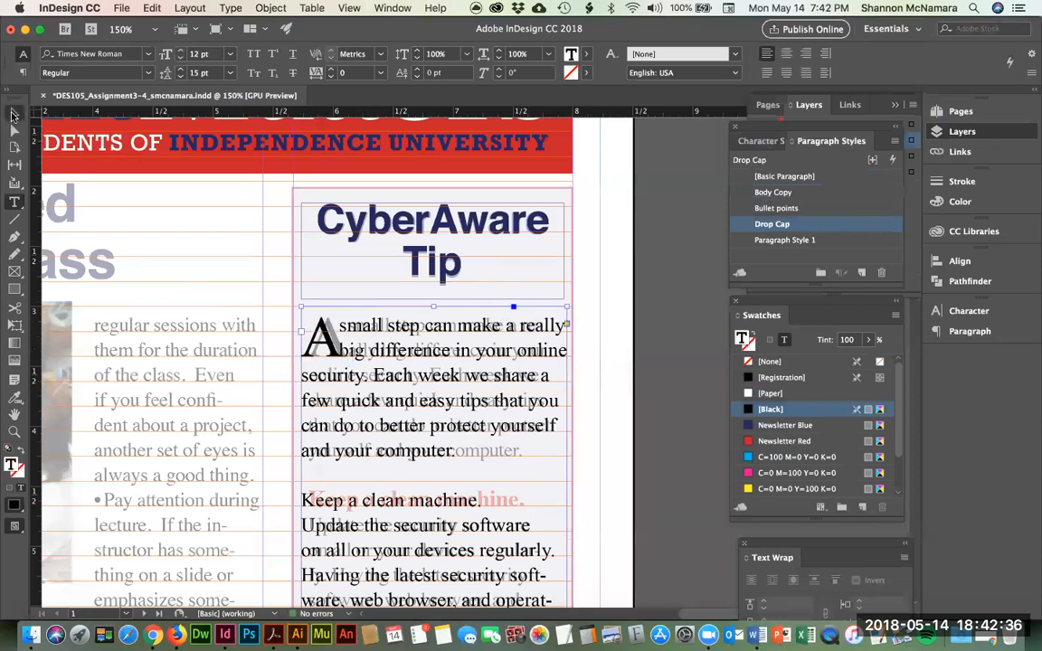
pyautogui.press('Right')
pyautogui.press('Right')
pyautogui.press('Right')
pyautogui.press('Right')
pyautogui.press('Right')
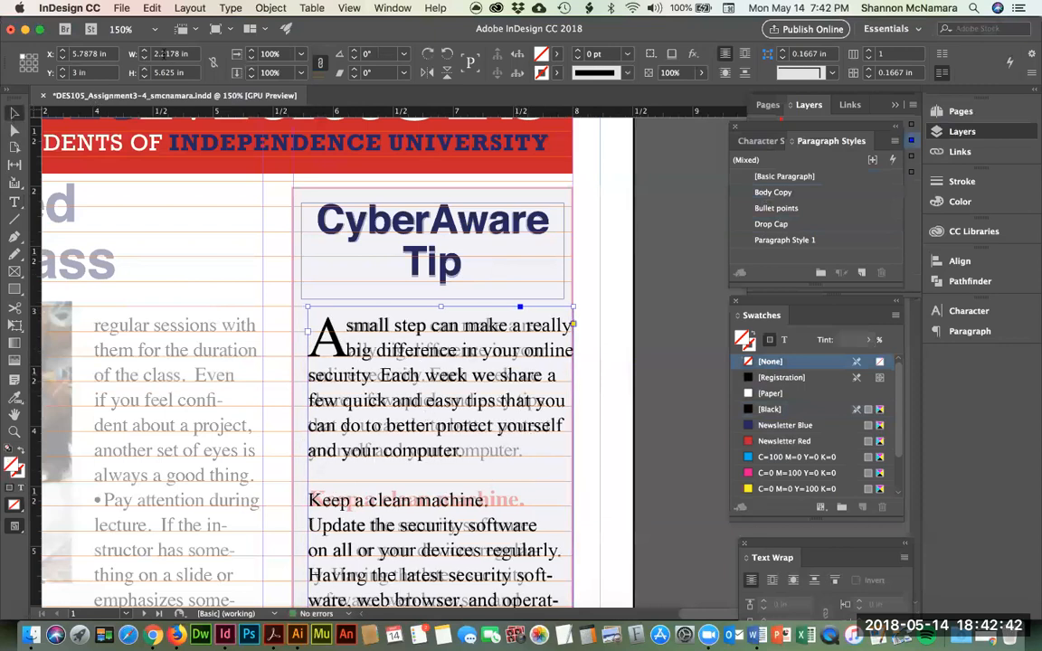
# Step: Set the sidebar body frame's width to 2.2 in and refine it to 2.21 in
pyautogui.click(196, 55)
pyautogui.write('2.2')
pyautogui.press('Return')
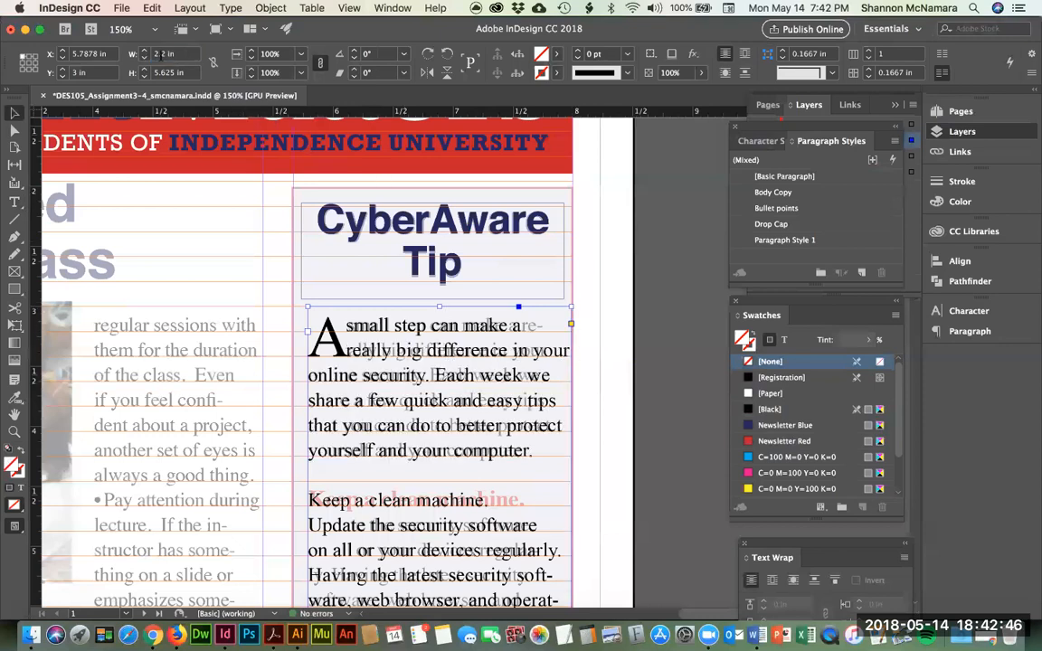
pyautogui.click(161, 55)
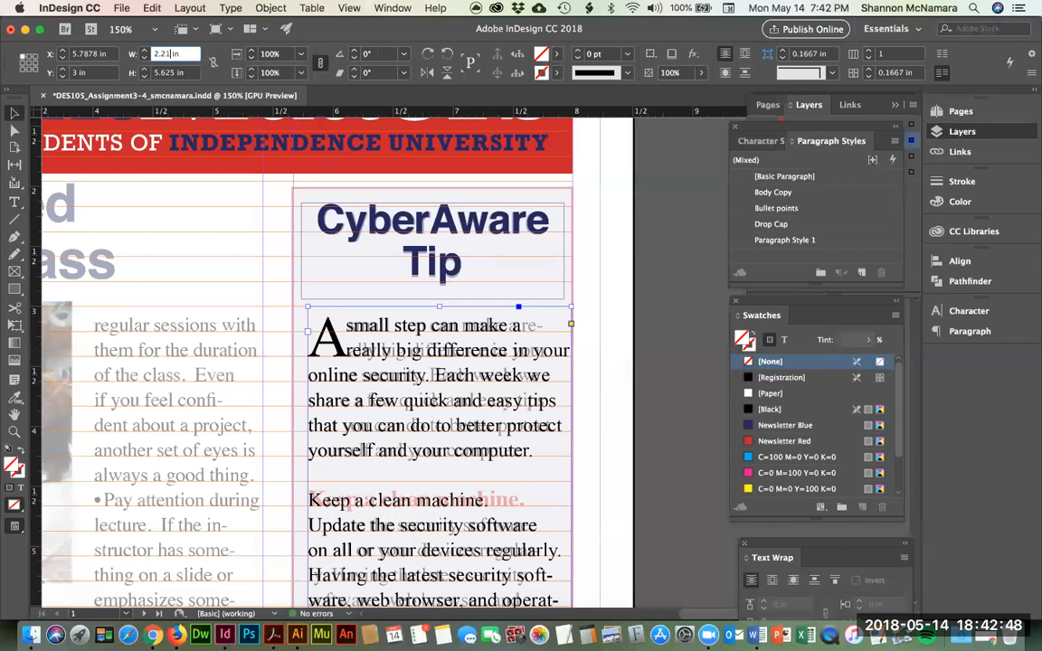
pyautogui.press('Return')
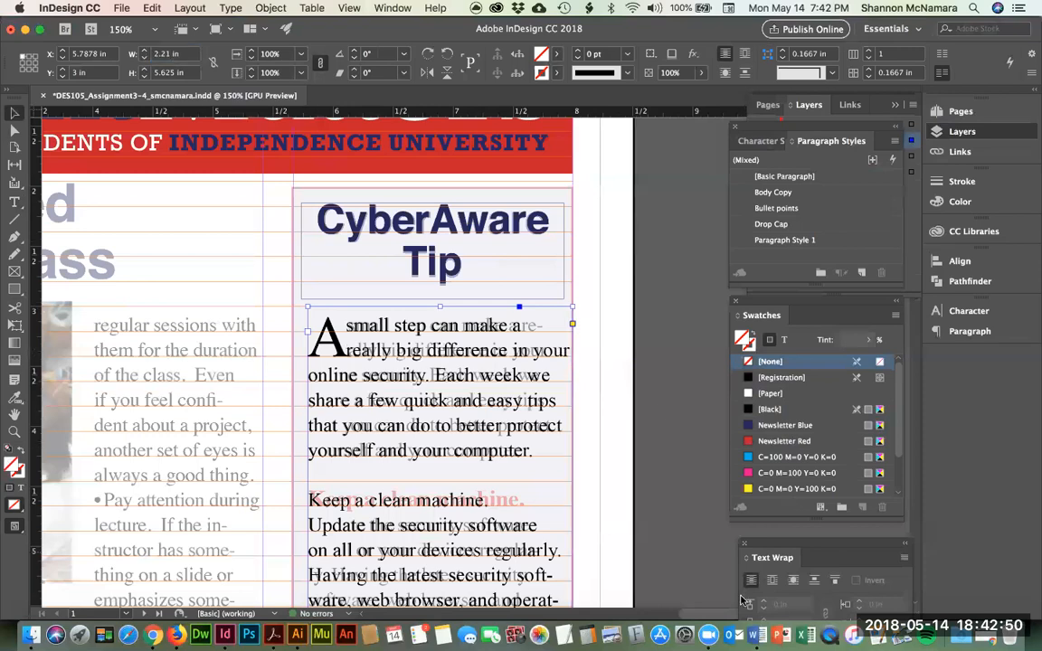
# Step: Compare the sidebar text with the mockup down to the photo and widen the body frame slightly past the sidebar's right edge
pyautogui.click(585, 461)
pyautogui.scroll(-10, 580, 459)
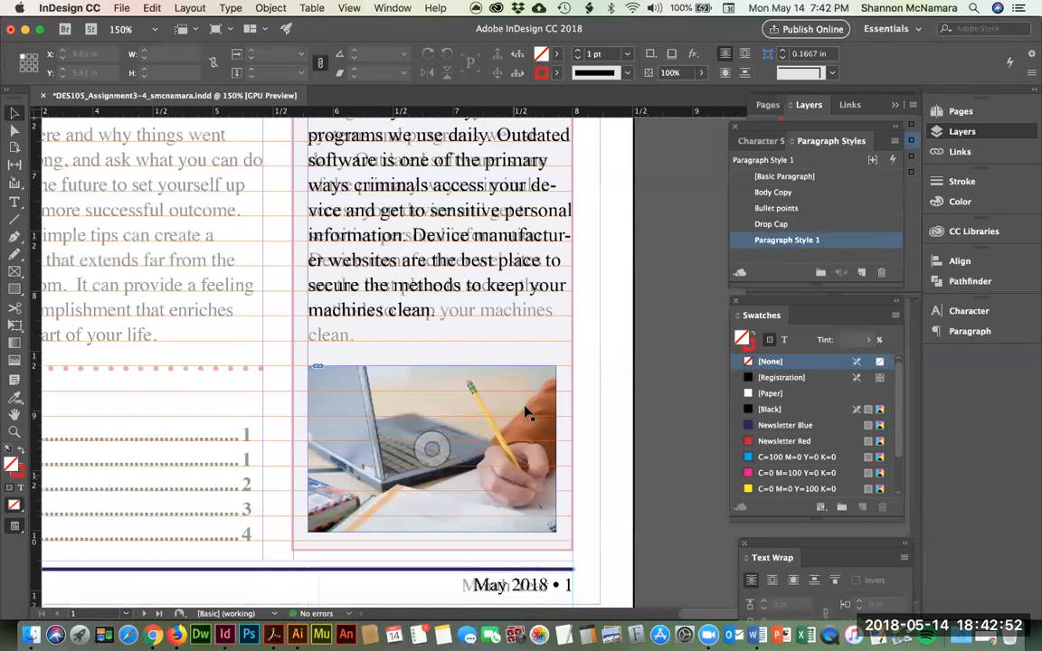
pyautogui.click(496, 286)
pyautogui.scroll(8, 551, 337)
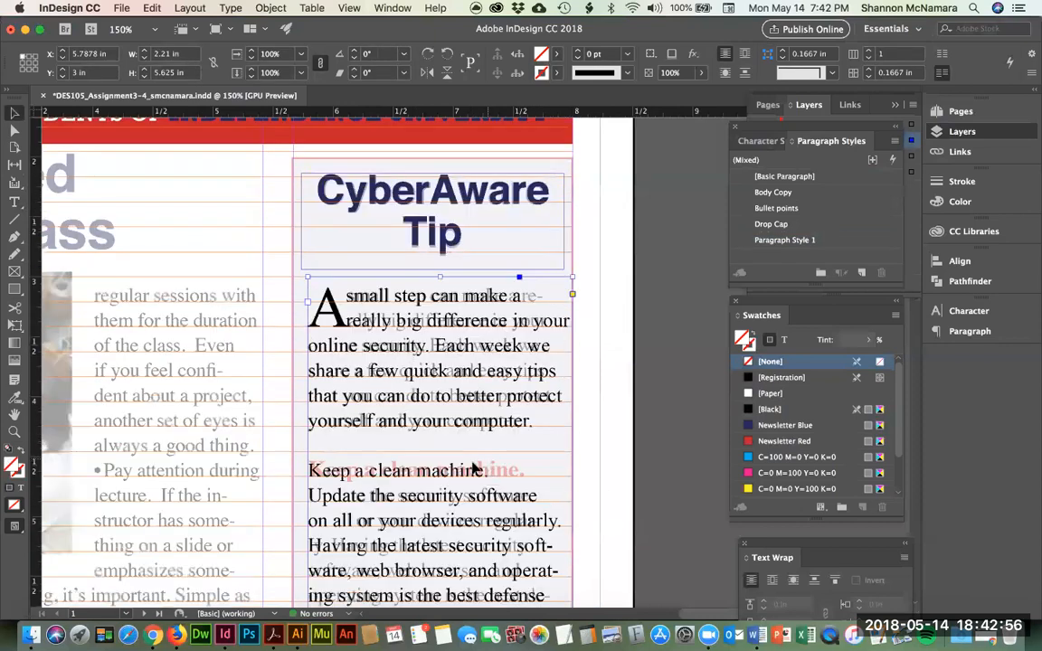
pyautogui.scroll(-4, 496, 414)
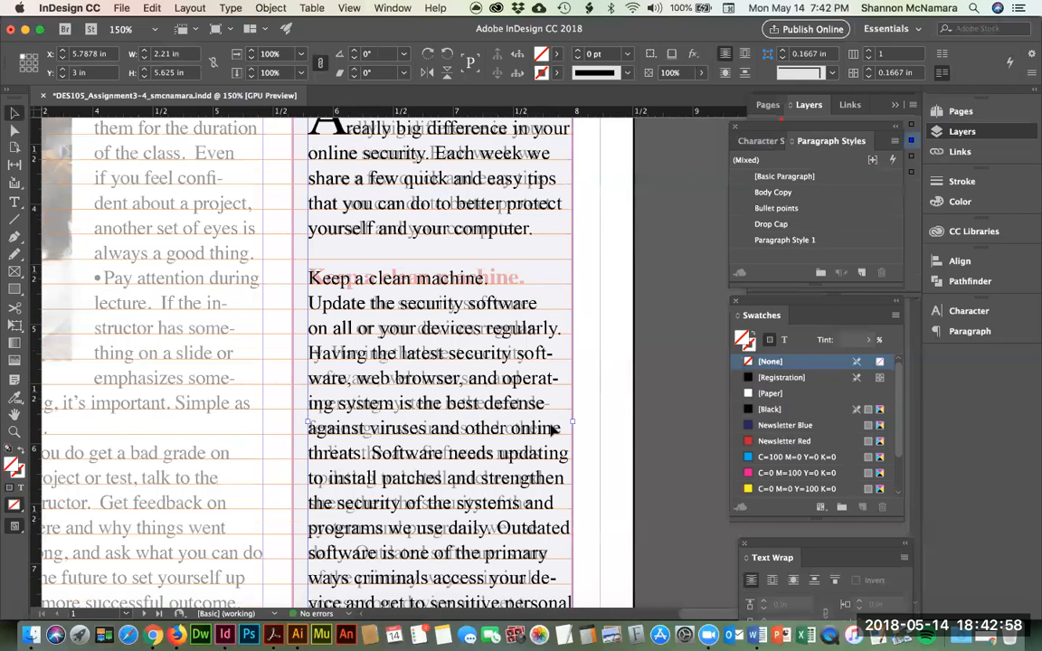
pyautogui.moveTo(575, 420); pyautogui.dragTo(583, 421)
pyautogui.click(604, 267)
pyautogui.scroll(2, 604, 265)
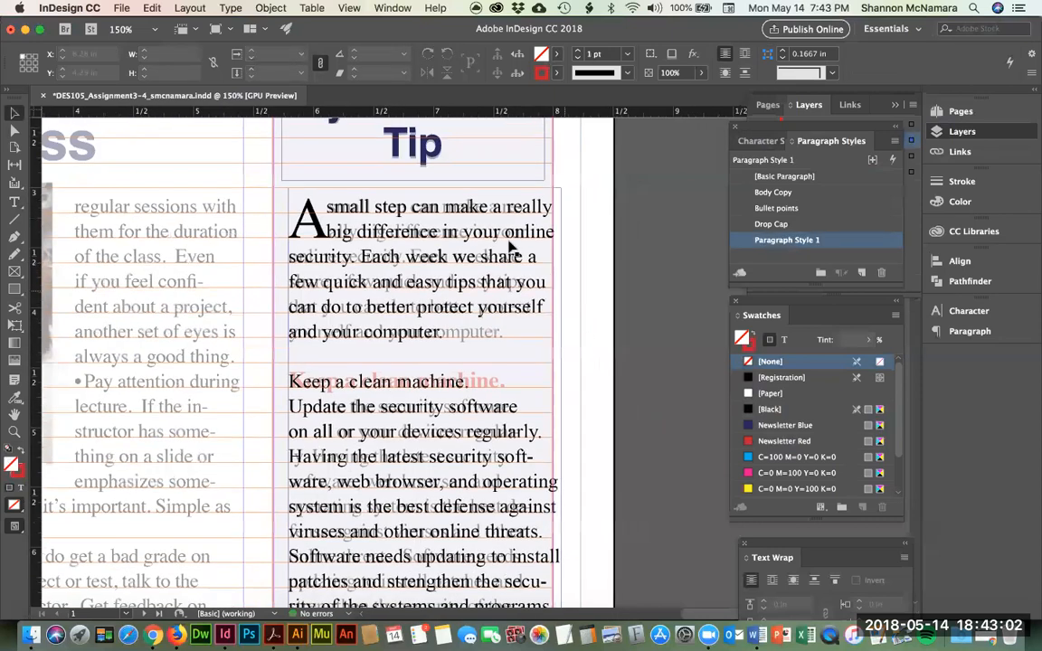
# Step: Force a line break before "really" in the drop-cap paragraph so it starts the second line
pyautogui.doubleClick(509, 210)
pyautogui.press('Right')
pyautogui.press('Right')
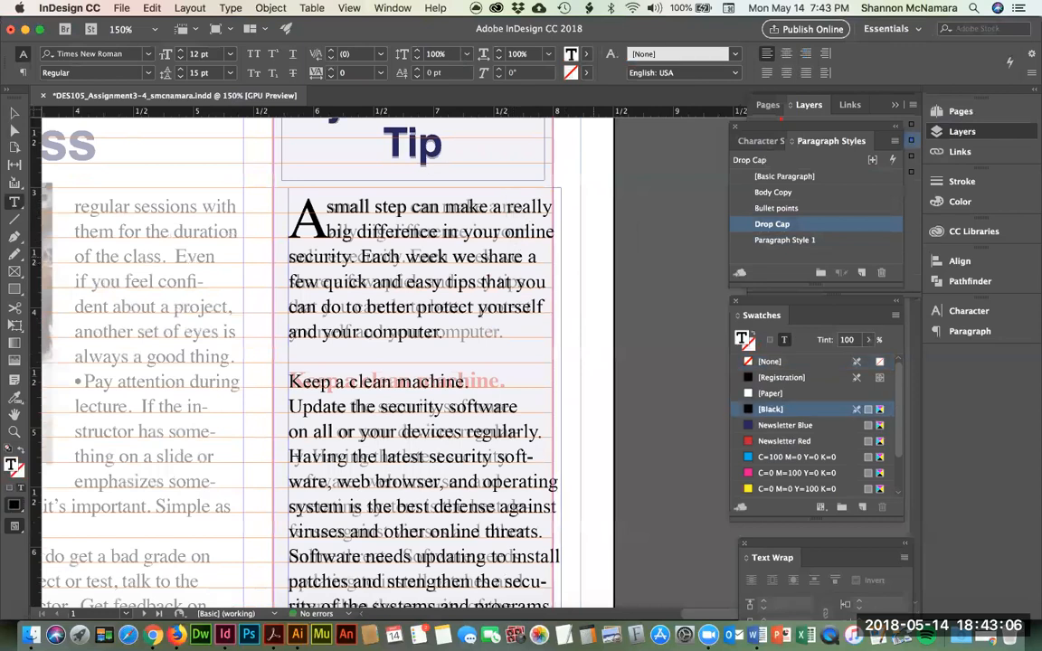
pyautogui.hotkey('shift', 'Return')
pyautogui.press('BackSpace')
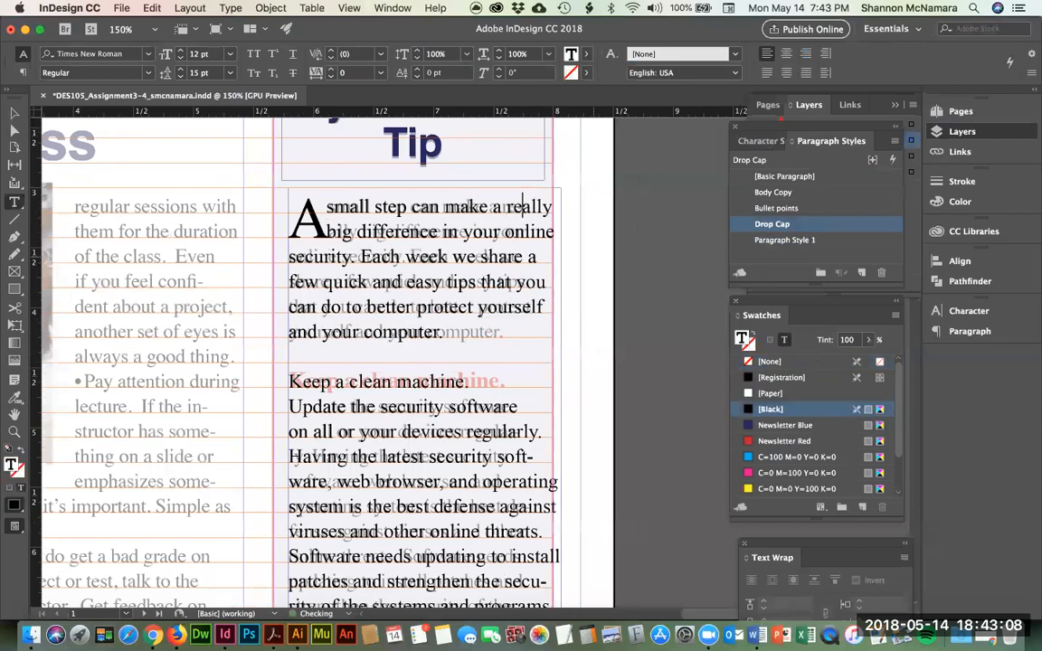
pyautogui.press('Left')
pyautogui.press('Left')
pyautogui.hotkey('shift', 'Return')
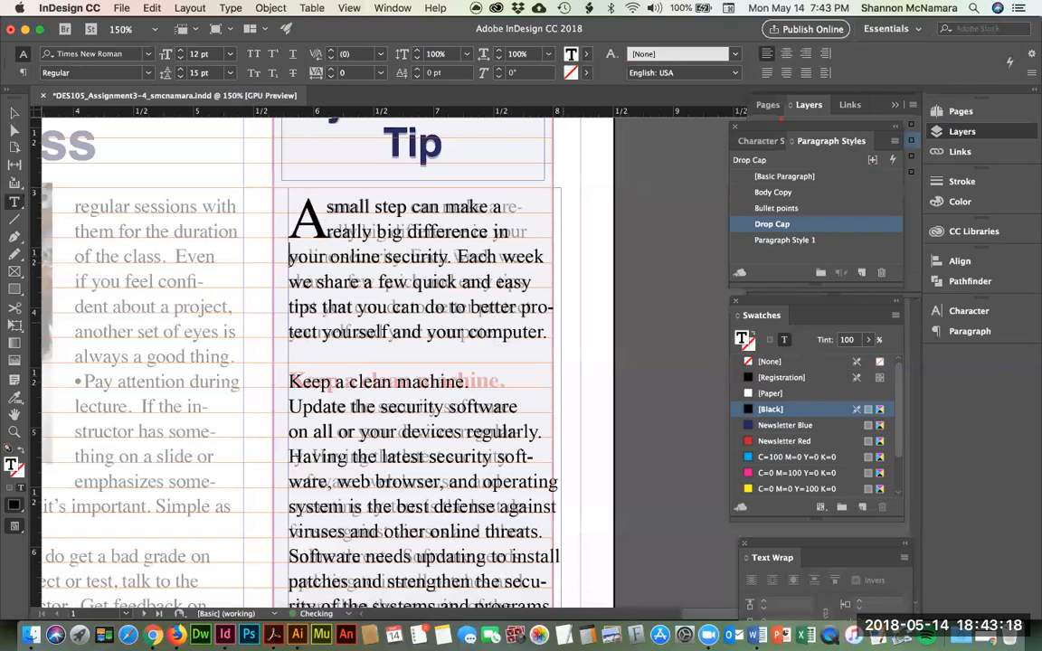
# Step: Nudge the sidebar body frame left to X 5.7739 in and narrow it from the right to 2.19 in wide
pyautogui.press('Escape')
pyautogui.press('Left')
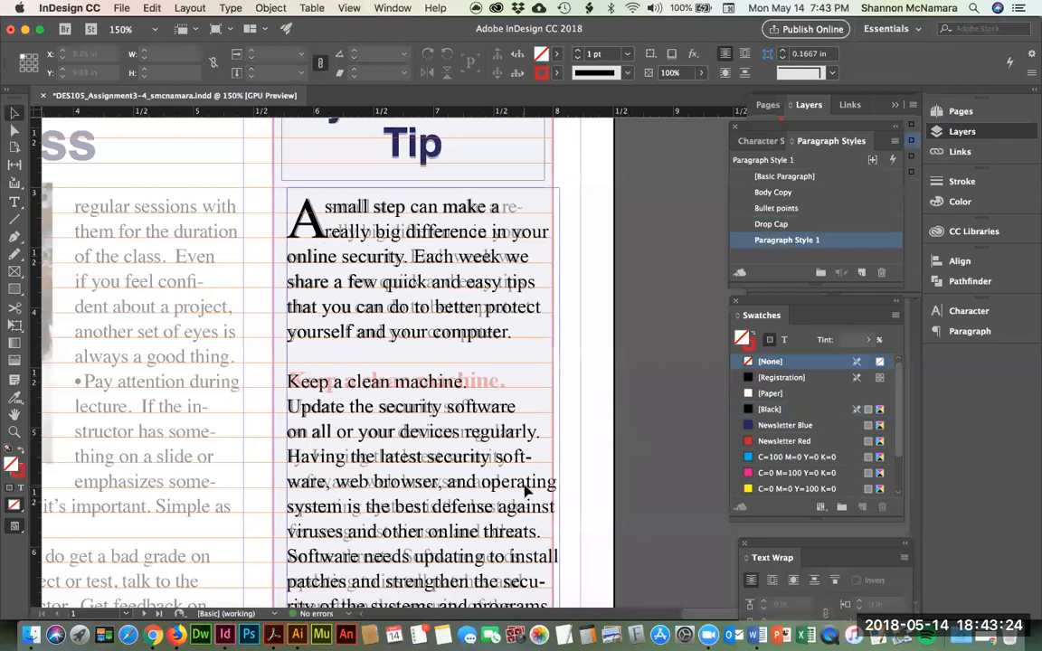
pyautogui.moveTo(558, 526); pyautogui.dragTo(551, 529)
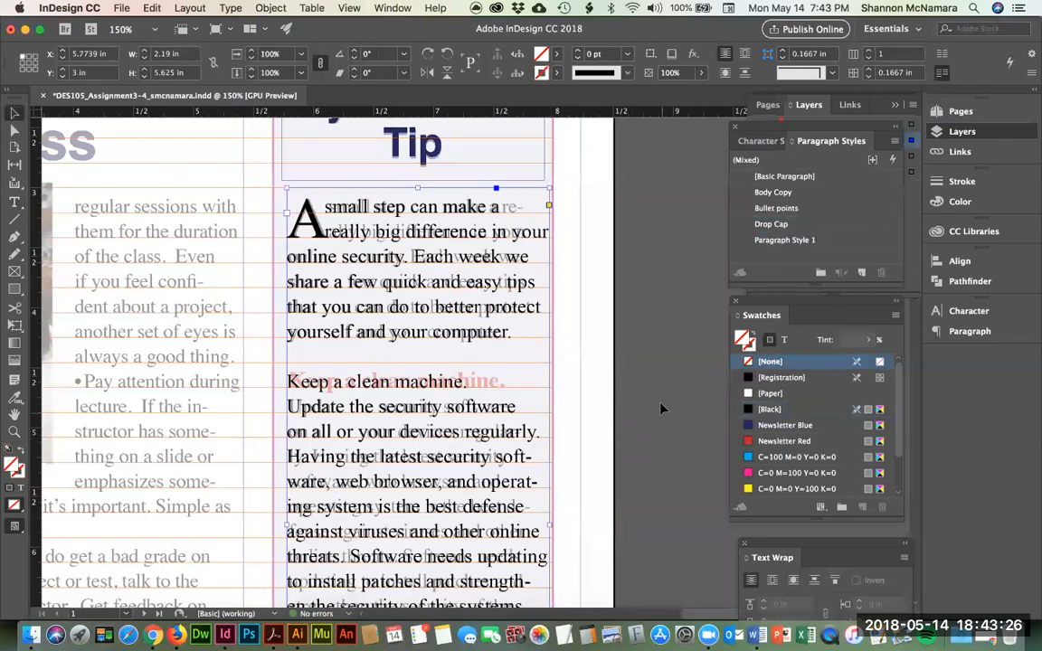
pyautogui.click(582, 498)
# Step: Select the whole "Keep a clean machine." line in the sidebar body text and apply Paragraph Style 1
pyautogui.press('t')
pyautogui.scroll(-3, 581, 497)
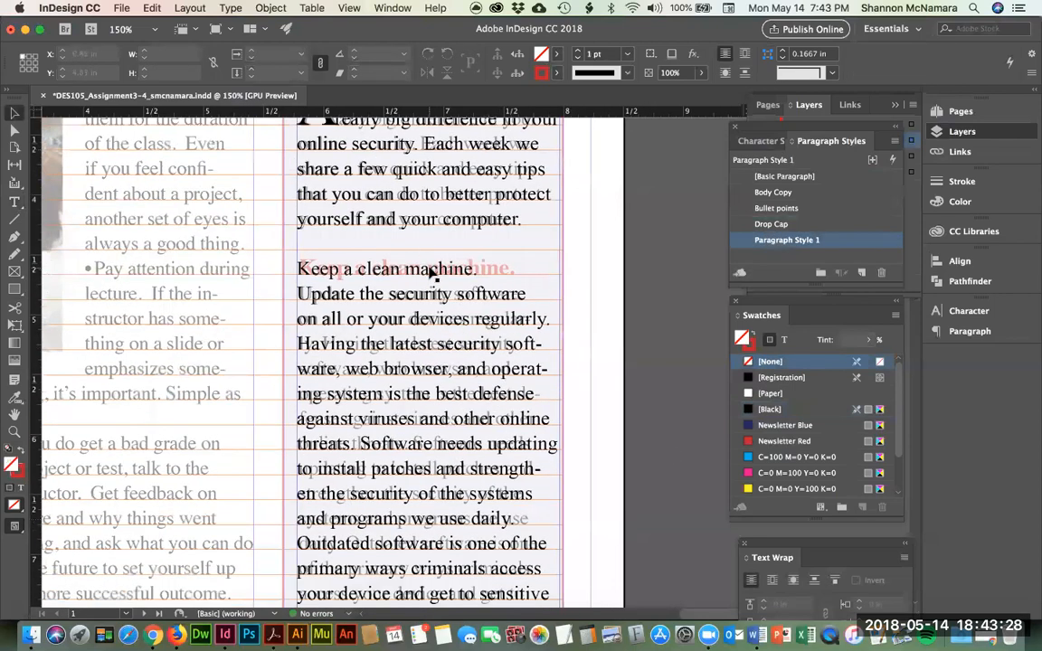
pyautogui.click(430, 268)
pyautogui.press('super+shift+Left')
pyautogui.press('super+shift+Left')
pyautogui.press('super+shift+Left')
pyautogui.press('super+shift+Left')
pyautogui.press('super+shift+Left')
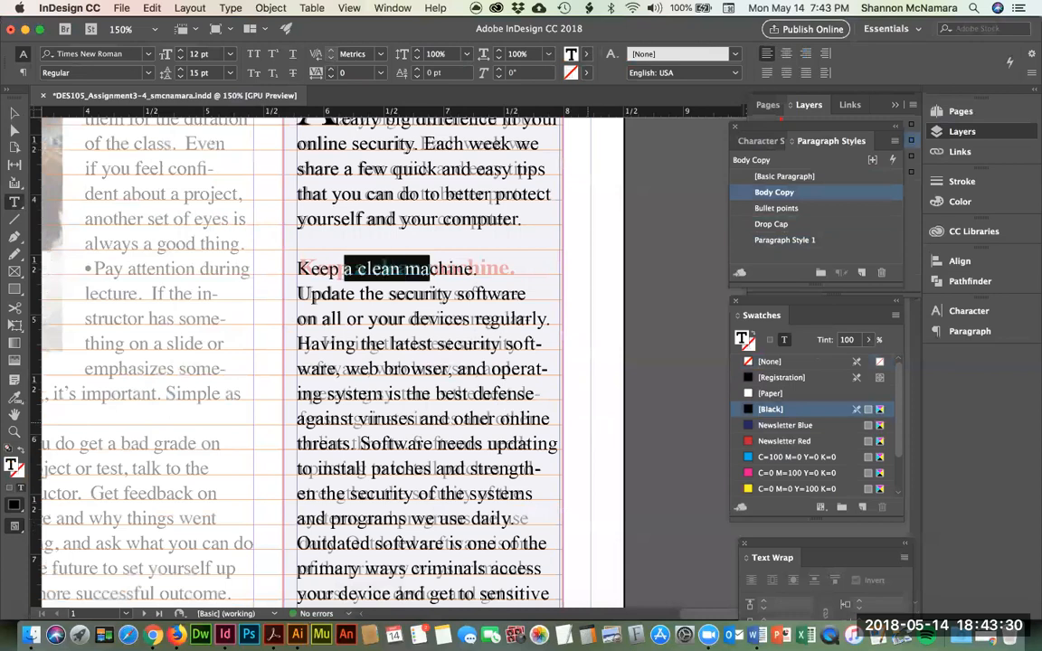
pyautogui.tripleClick(444, 268)
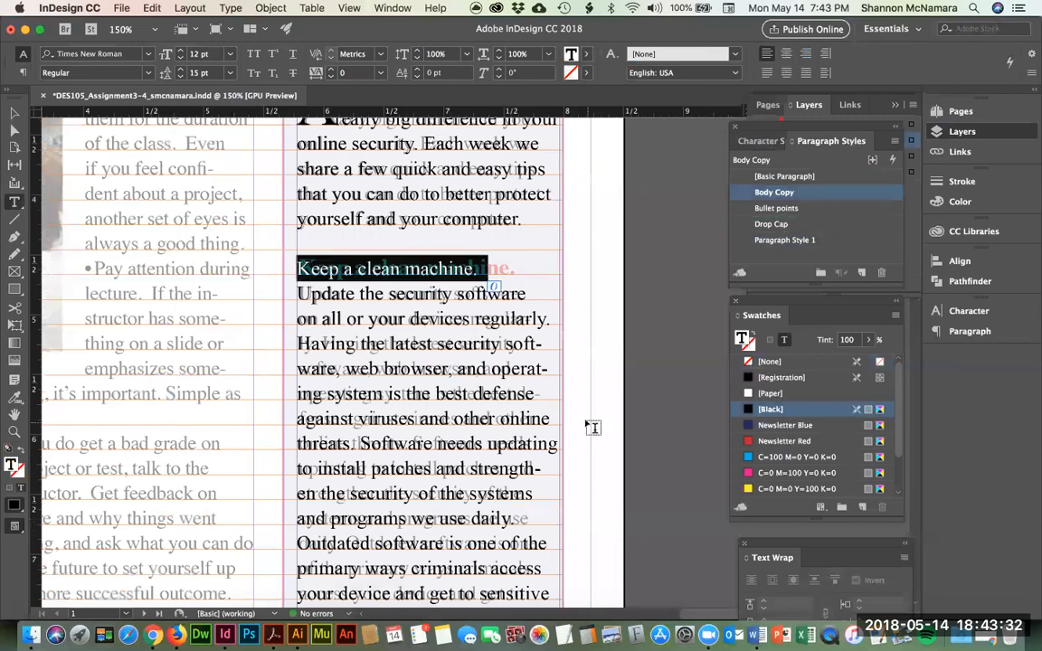
pyautogui.click(747, 243)
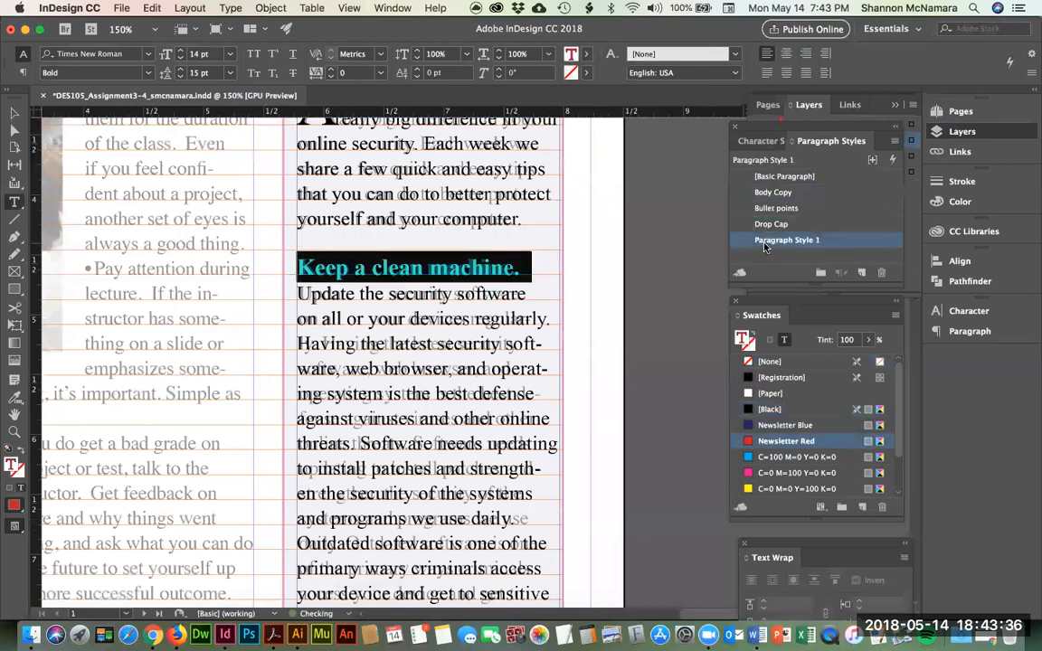
# Step: Rename Paragraph Style 1 as Subheader
pyautogui.doubleClick(747, 241)
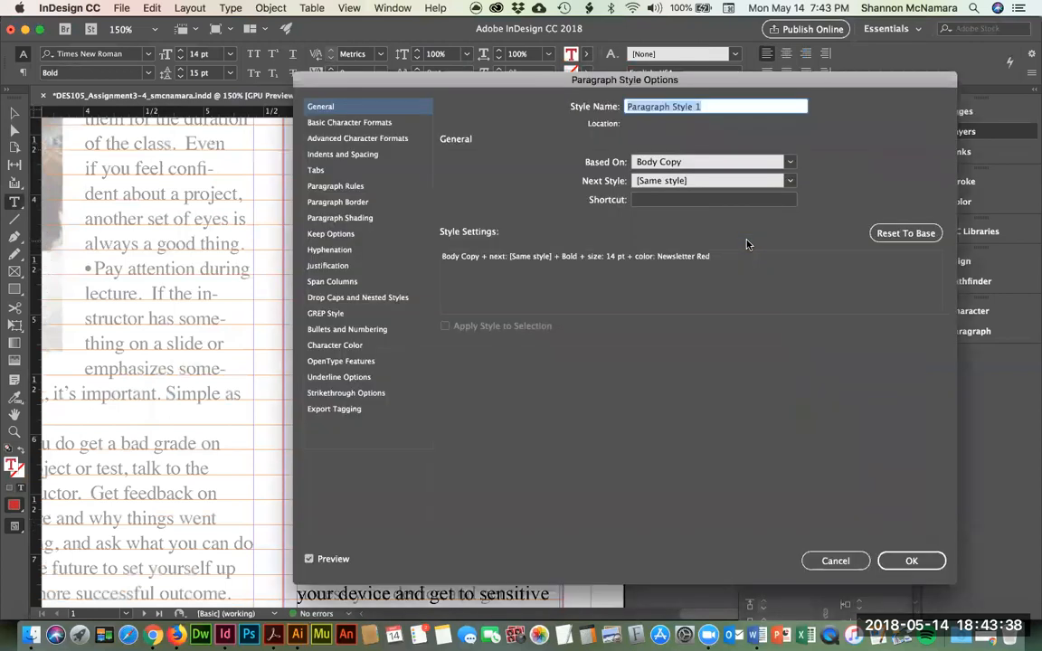
pyautogui.write('Subheader')
pyautogui.click(911, 560)
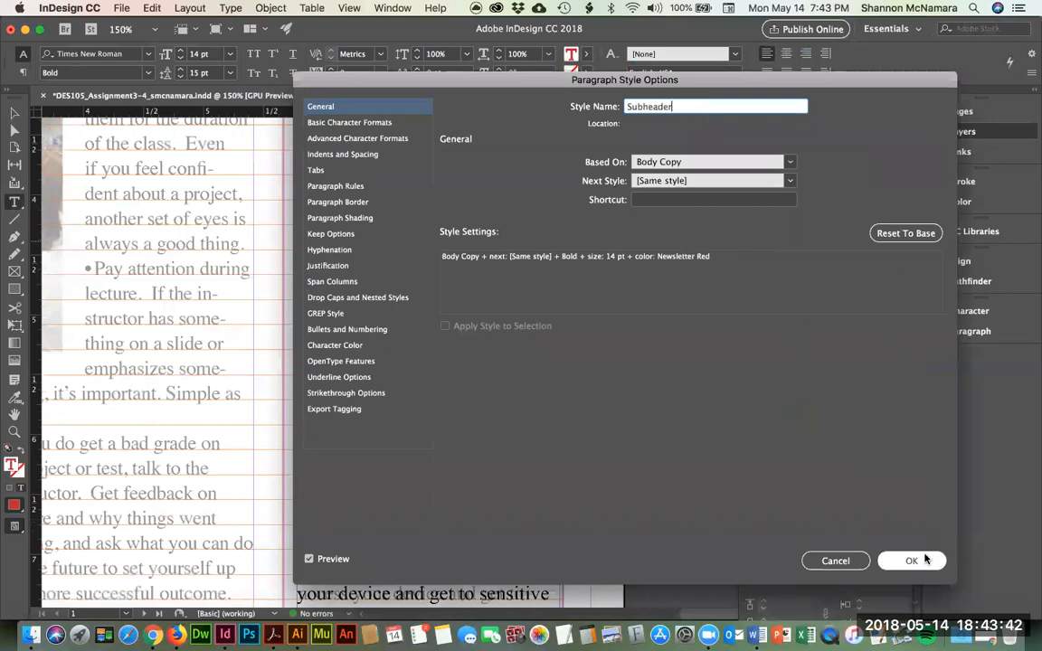
# Step: Force line breaks before "updating" and before "software, web browser" in the paragraph under the Keep a clean machine subheading
pyautogui.click(411, 282)
pyautogui.scroll(-5, 411, 283)
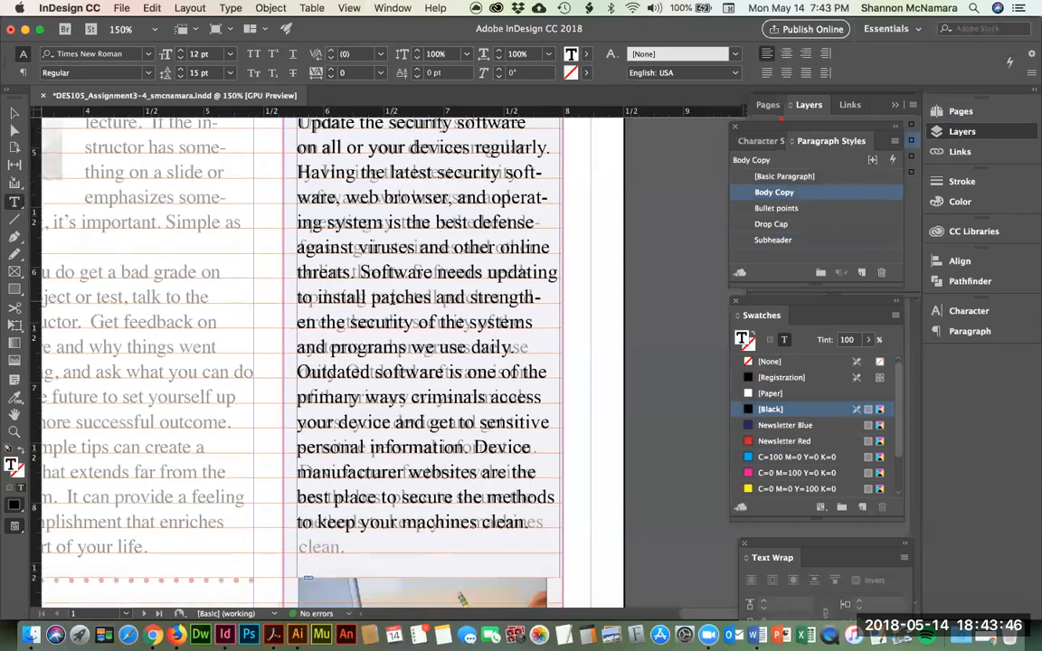
pyautogui.scroll(3, 459, 325)
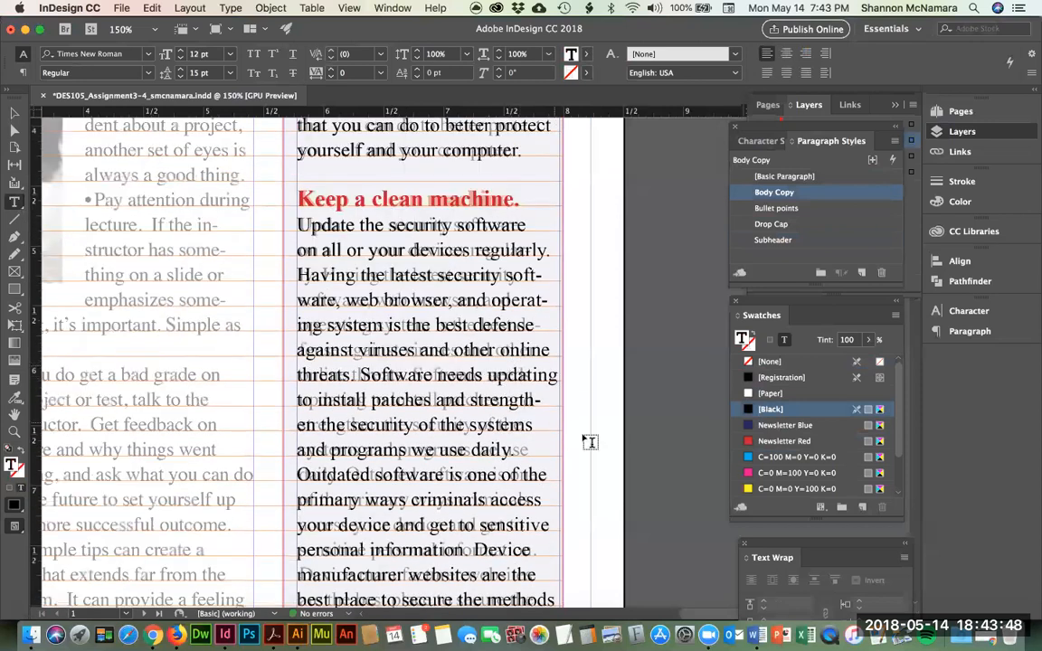
pyautogui.hotkey('shift', 'Return')
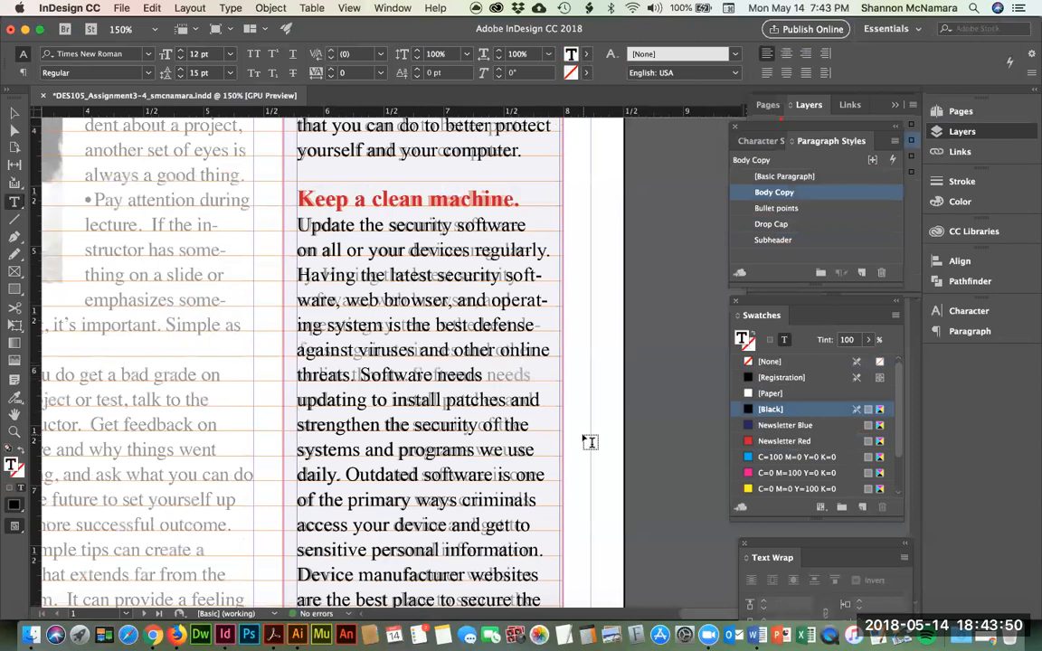
pyautogui.scroll(-3, 589, 441)
pyautogui.scroll(1, 587, 444)
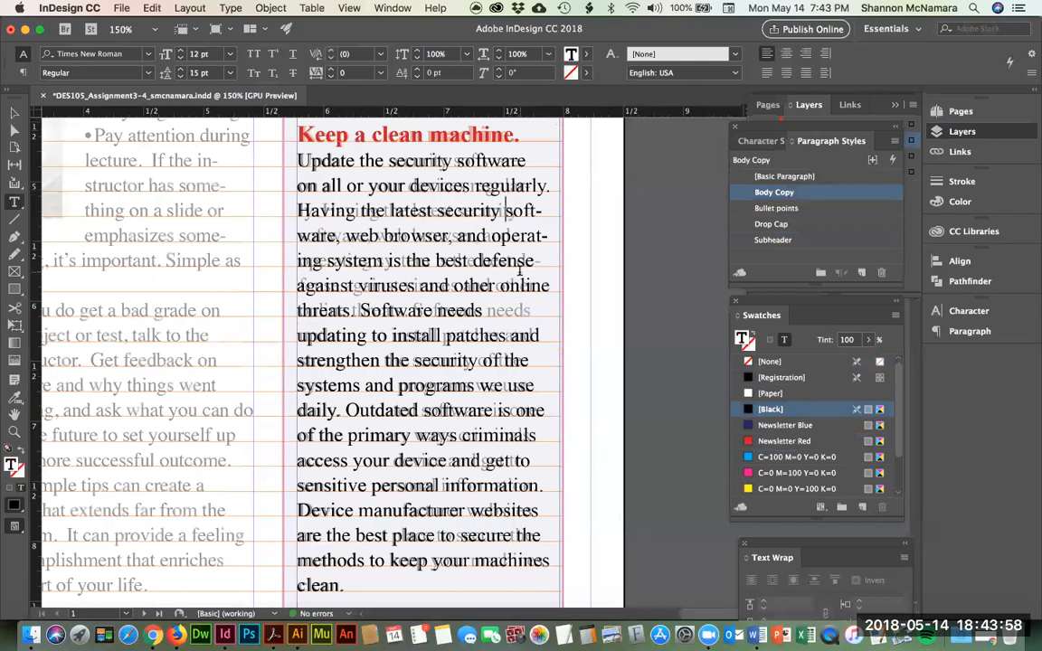
pyautogui.hotkey('shift', 'Return')
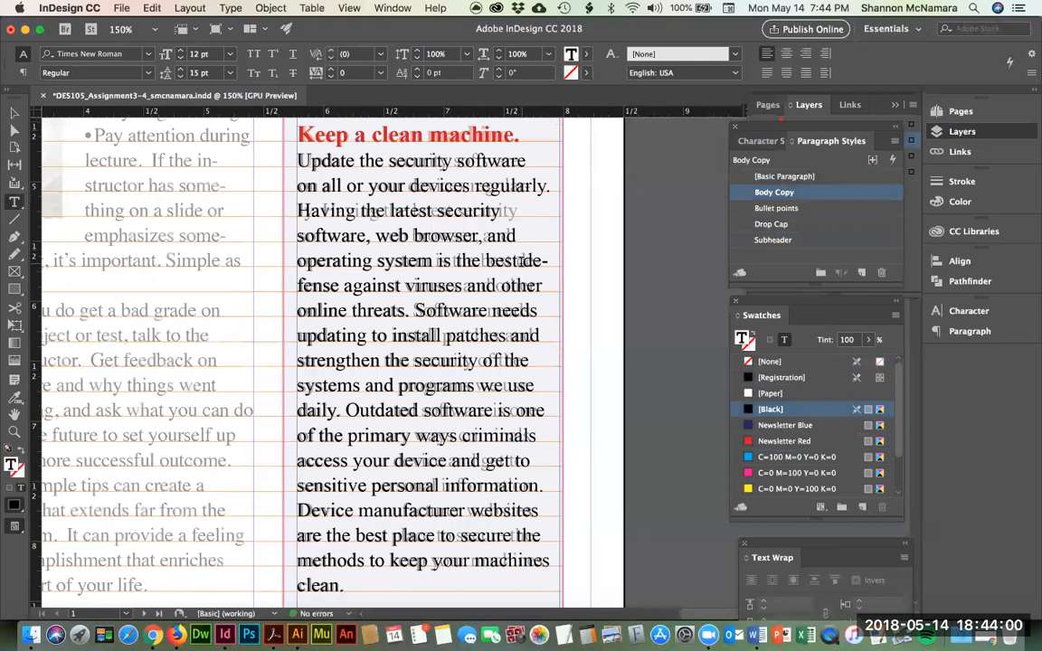
pyautogui.scroll(-1, 602, 431)
pyautogui.scroll(8, 602, 431)
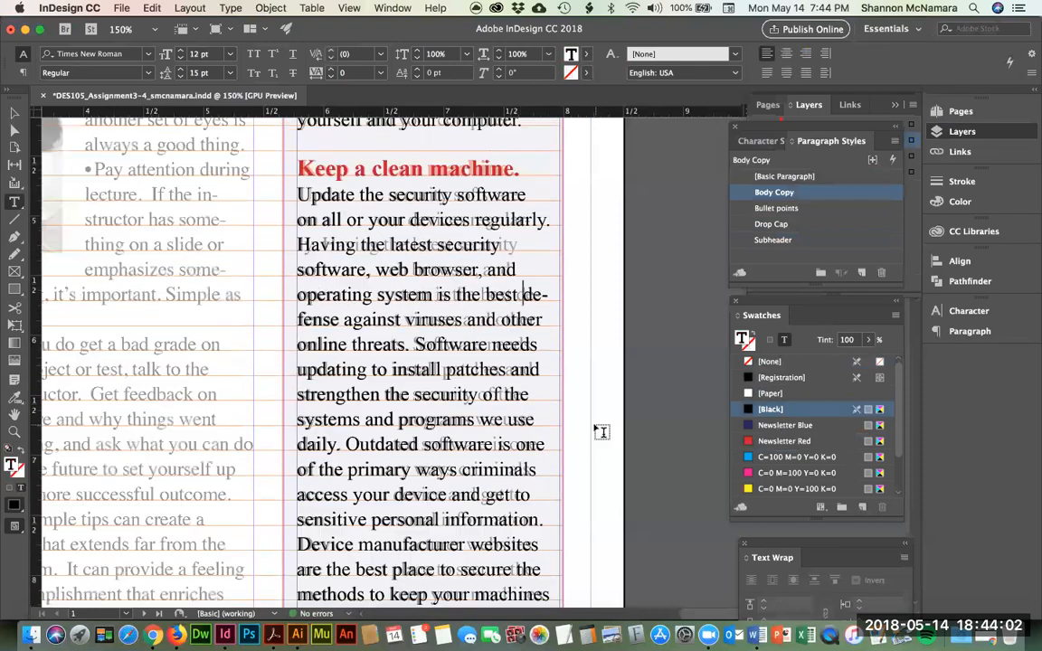
pyautogui.press('Escape')
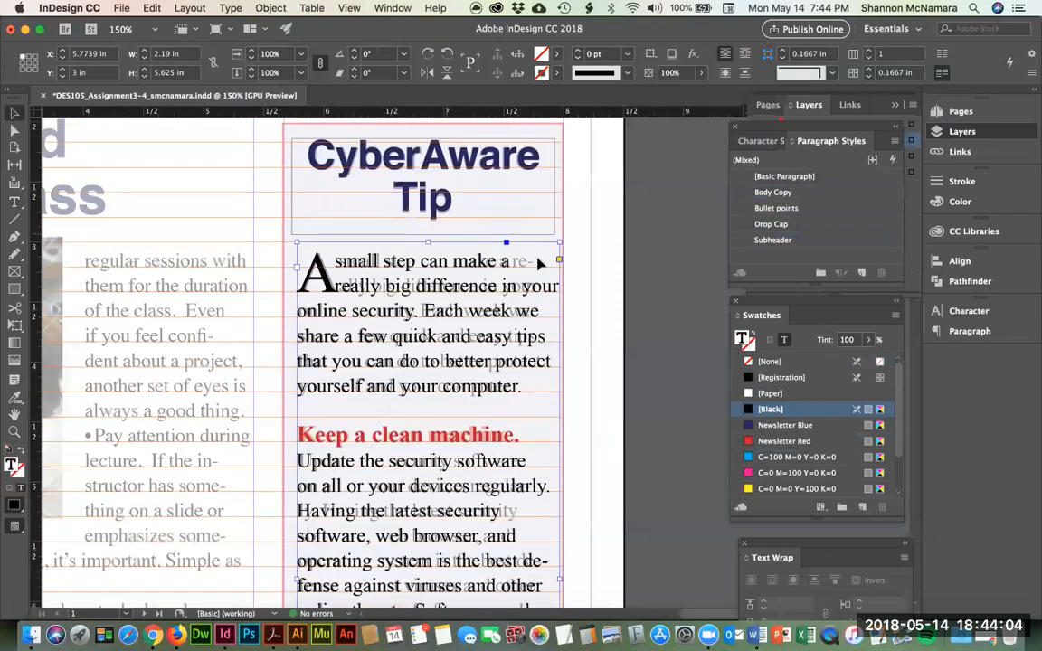
# Step: Hide the Originals mockup layer and show the Background-Blue-pg1 layer behind the CyberAware Tip sidebar
pyautogui.click(809, 105)
pyautogui.click(962, 131)
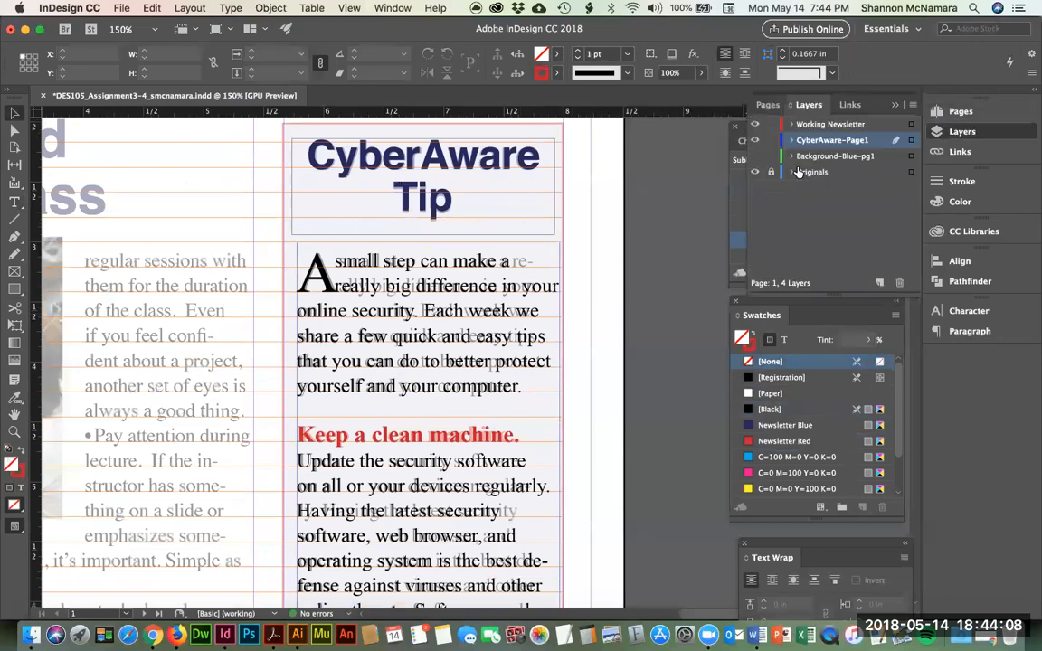
pyautogui.click(754, 172)
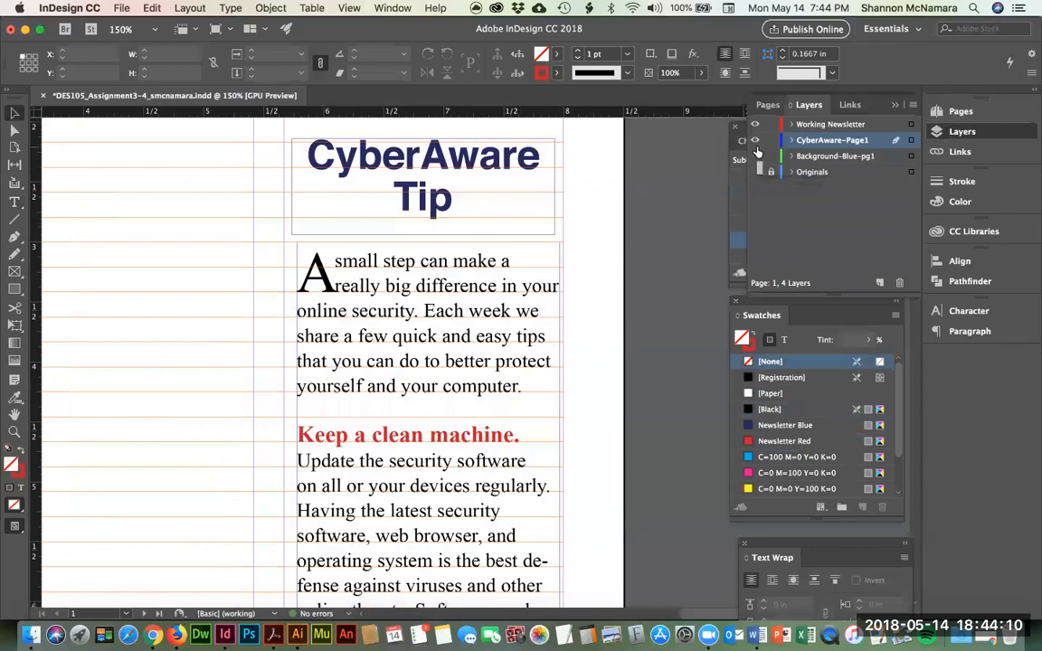
pyautogui.click(755, 156)
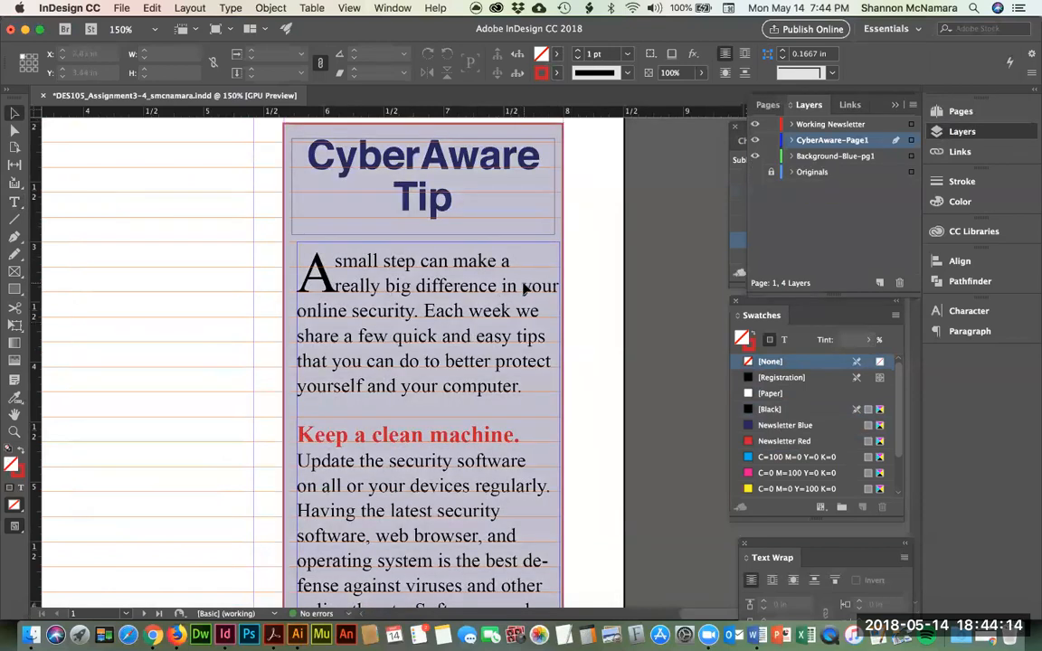
# Step: Split "really" in the sidebar's opening paragraph with a hyphen so "re-" ends the first line and a forced line break precedes "ally"
pyautogui.doubleClick(523, 286)
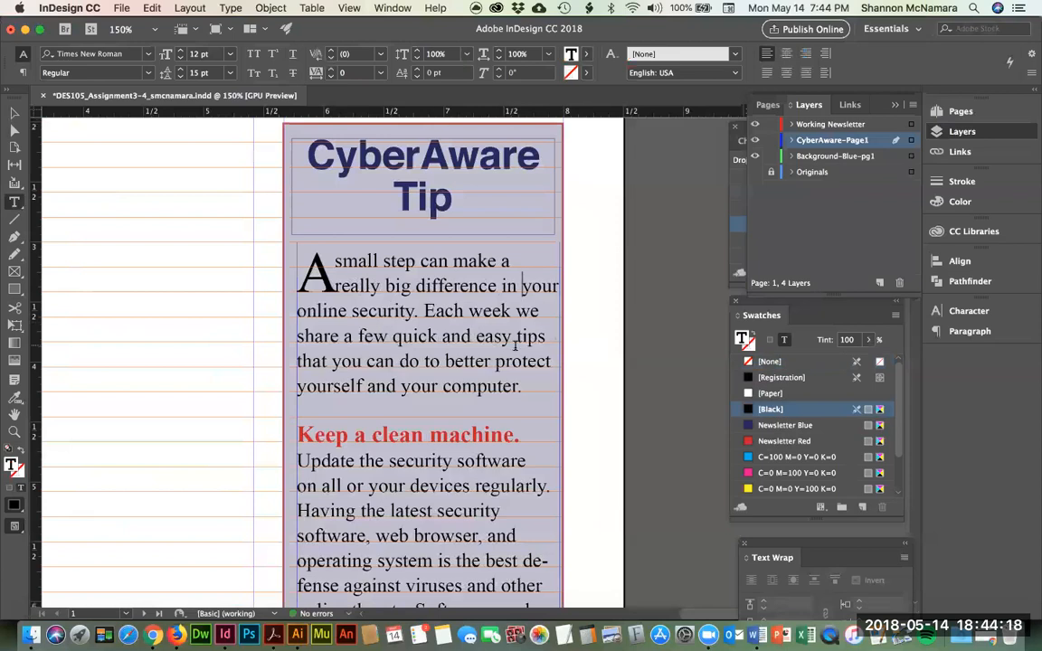
pyautogui.click(349, 286)
pyautogui.write('-')
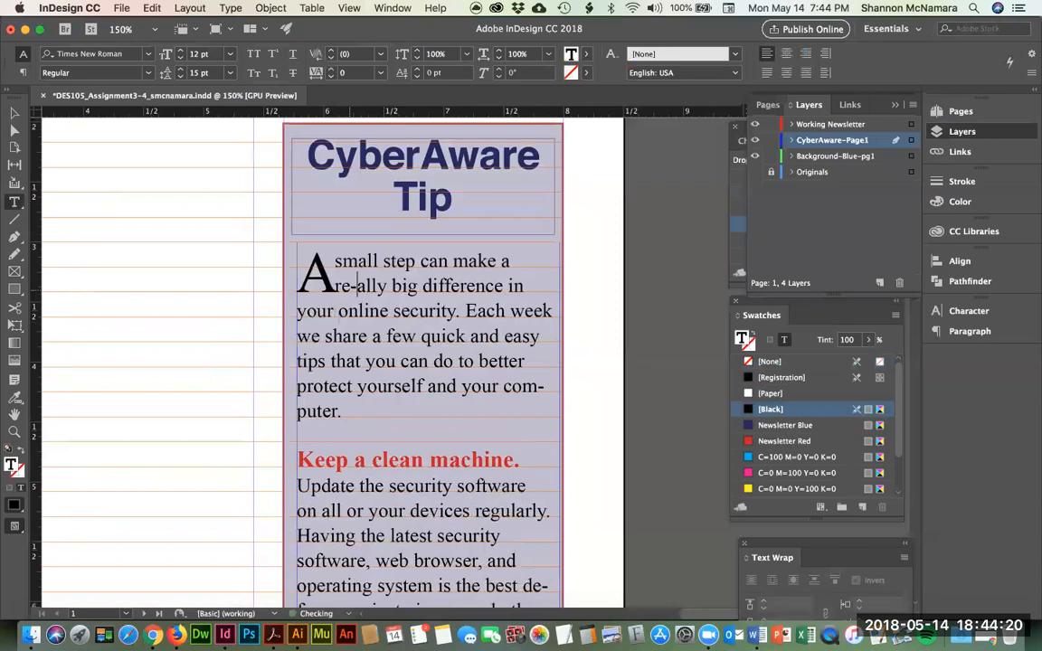
pyautogui.press('Left')
pyautogui.press('Left')
pyautogui.press('Left')
pyautogui.press('BackSpace')
pyautogui.press('Right')
pyautogui.press('Right')
pyautogui.hotkey('shift', 'Return')
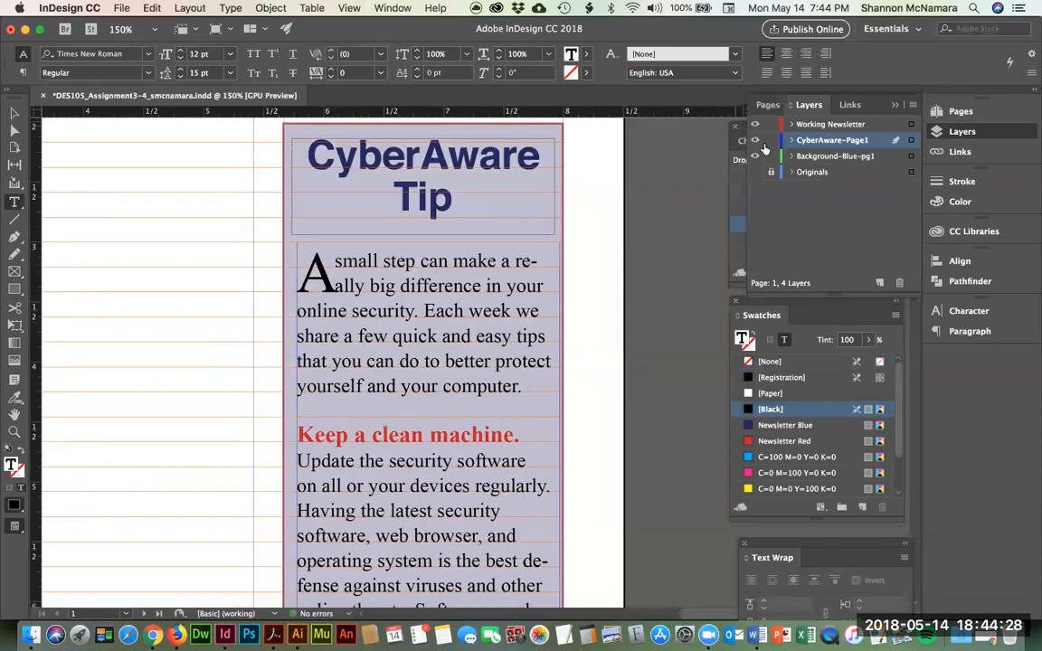
# Step: Show the Originals layer again, deselect the sidebar text frame and fit the whole page in view
pyautogui.scroll(-8, 441, 387)
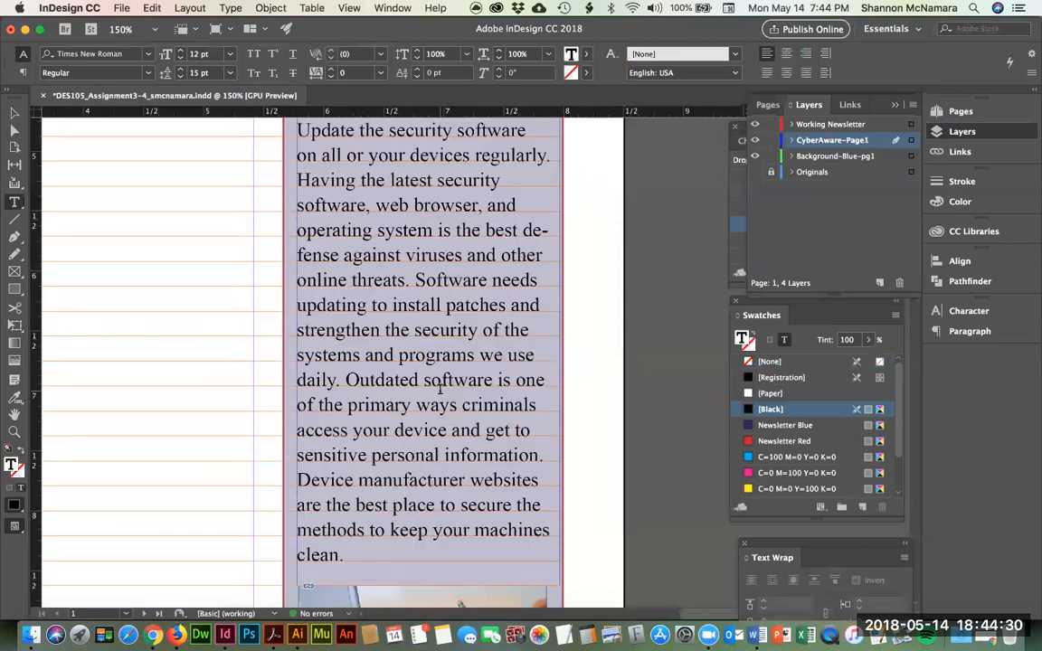
pyautogui.scroll(15, 441, 387)
pyautogui.scroll(-4, 441, 387)
pyautogui.press('Escape')
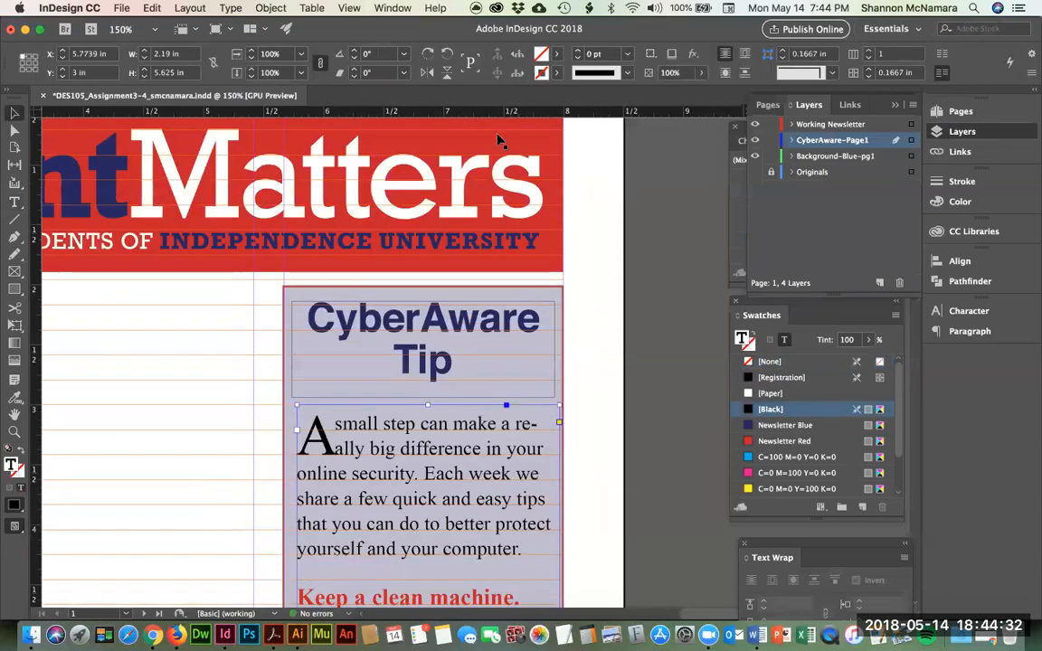
pyautogui.click(754, 172)
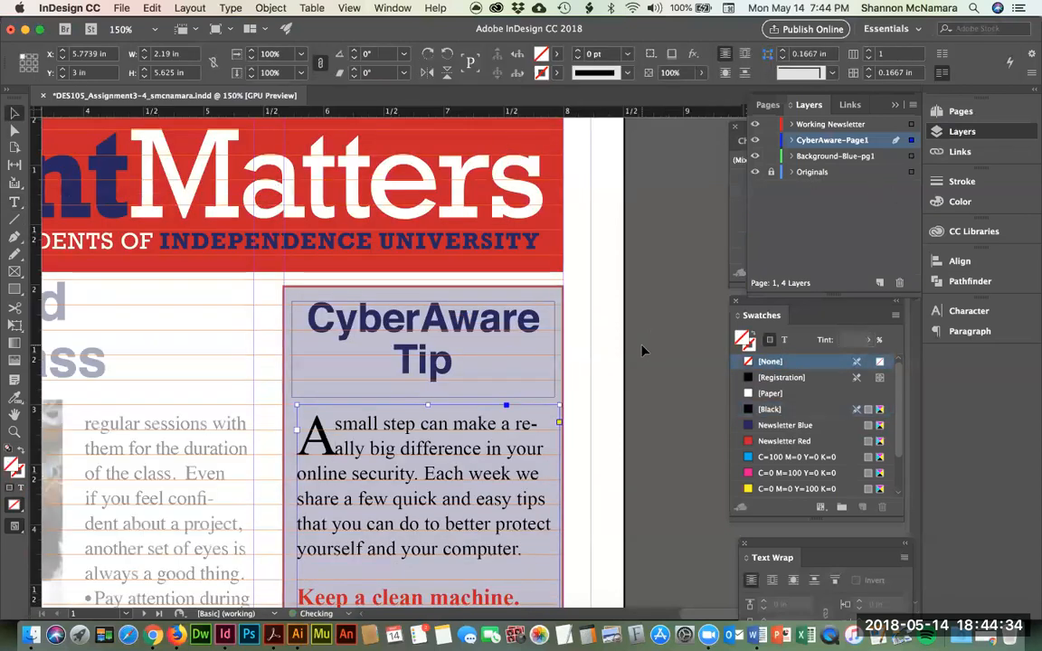
pyautogui.click(643, 350)
pyautogui.press('super+0')
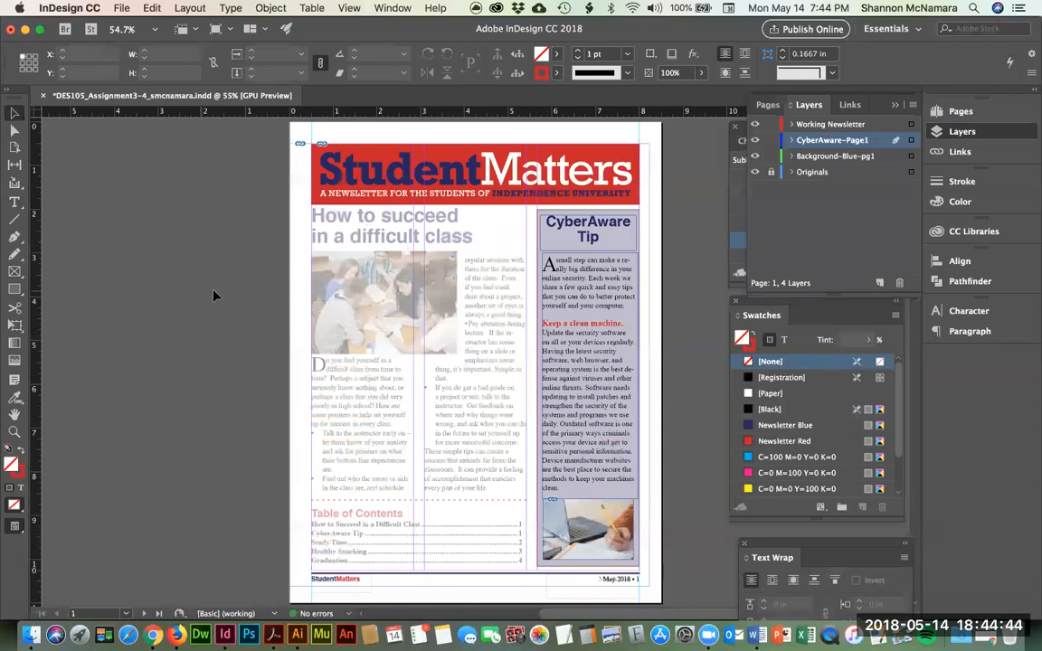
# Step: Set Basic Paragraph and the Header 1 character style as text defaults and draw a text frame over the mockup's main headline
pyautogui.press('z')
pyautogui.moveTo(255, 194); pyautogui.dragTo(606, 433)
pyautogui.moveTo(425, 258); pyautogui.dragTo(279, 269)
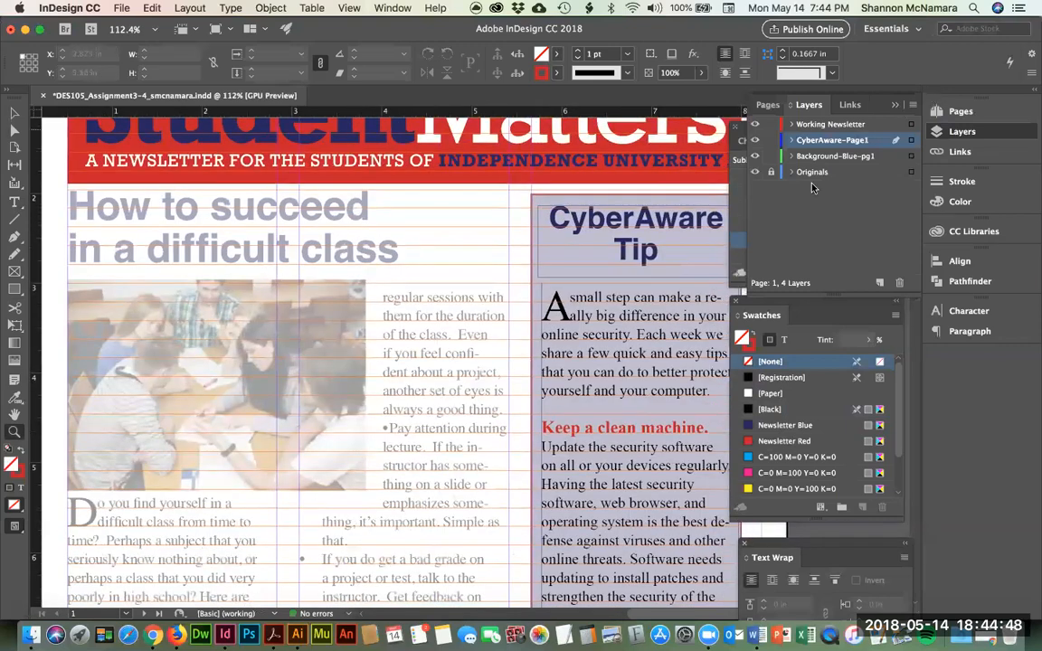
pyautogui.click(739, 160)
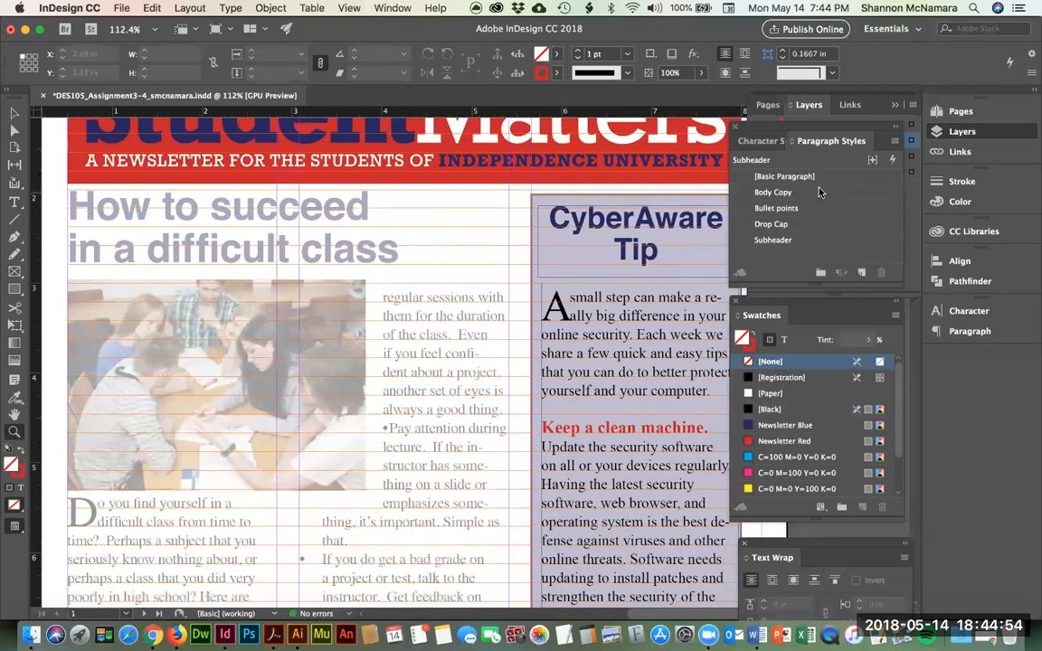
pyautogui.click(775, 176)
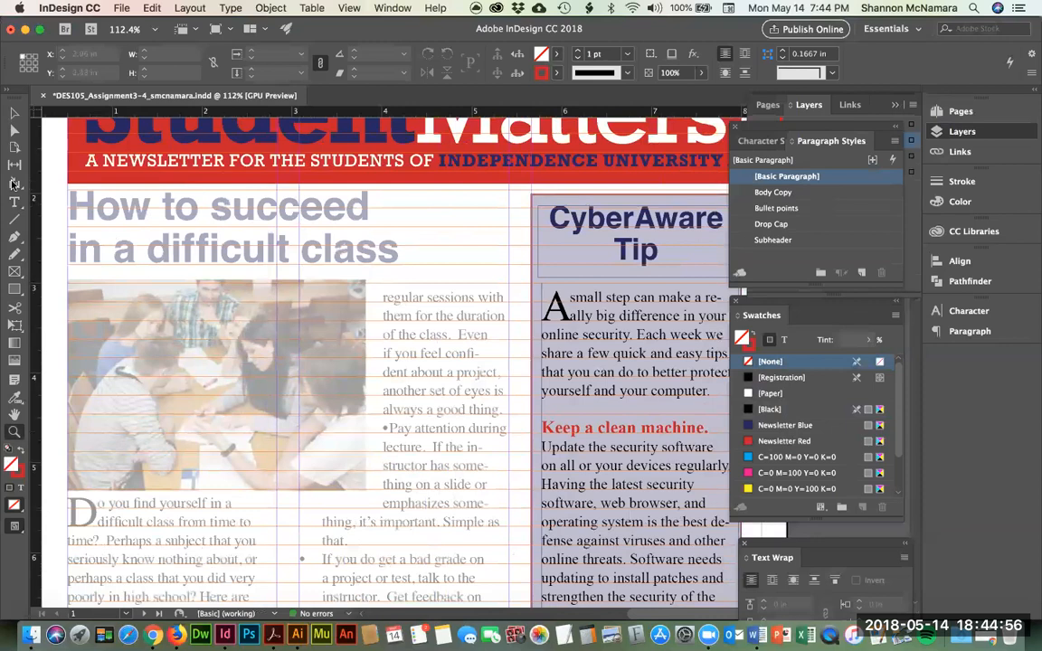
pyautogui.press('t')
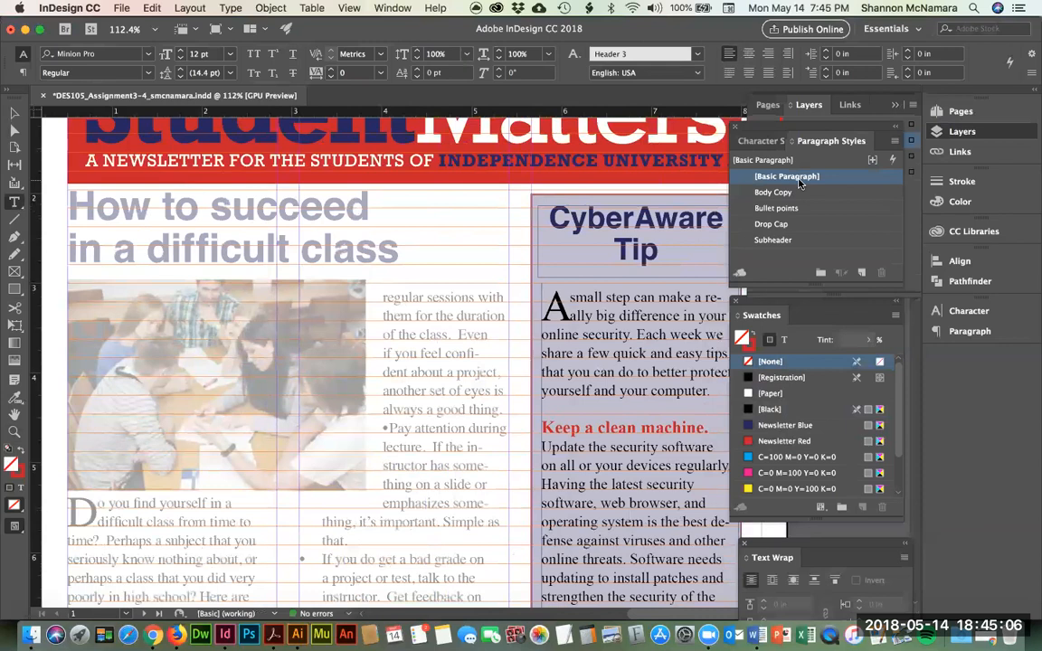
pyautogui.click(763, 141)
pyautogui.click(773, 192)
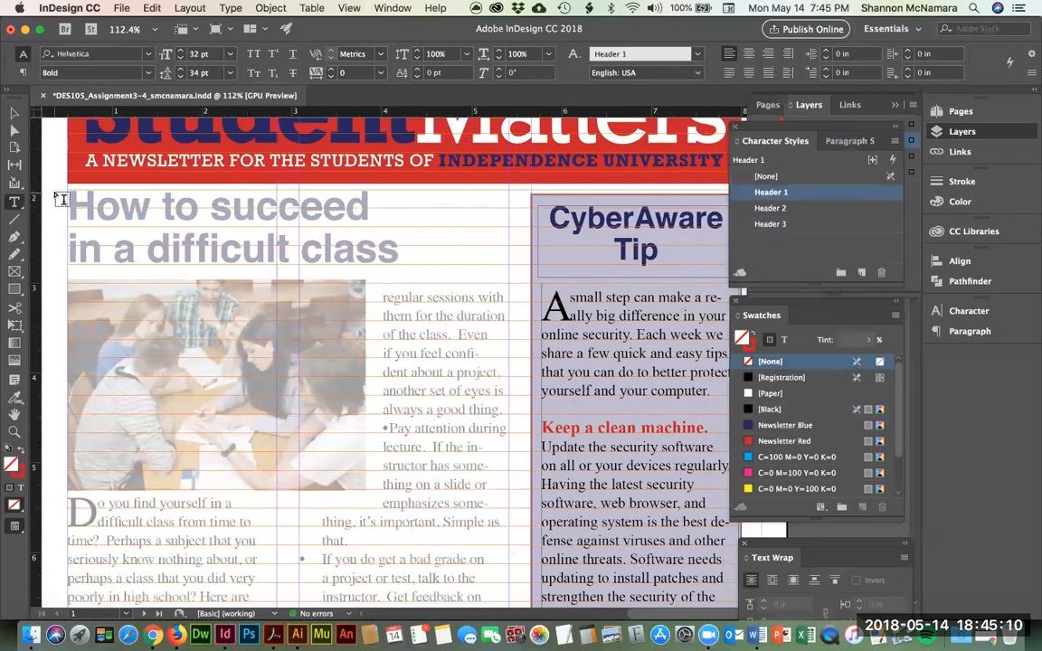
pyautogui.moveTo(65, 189); pyautogui.dragTo(509, 272)
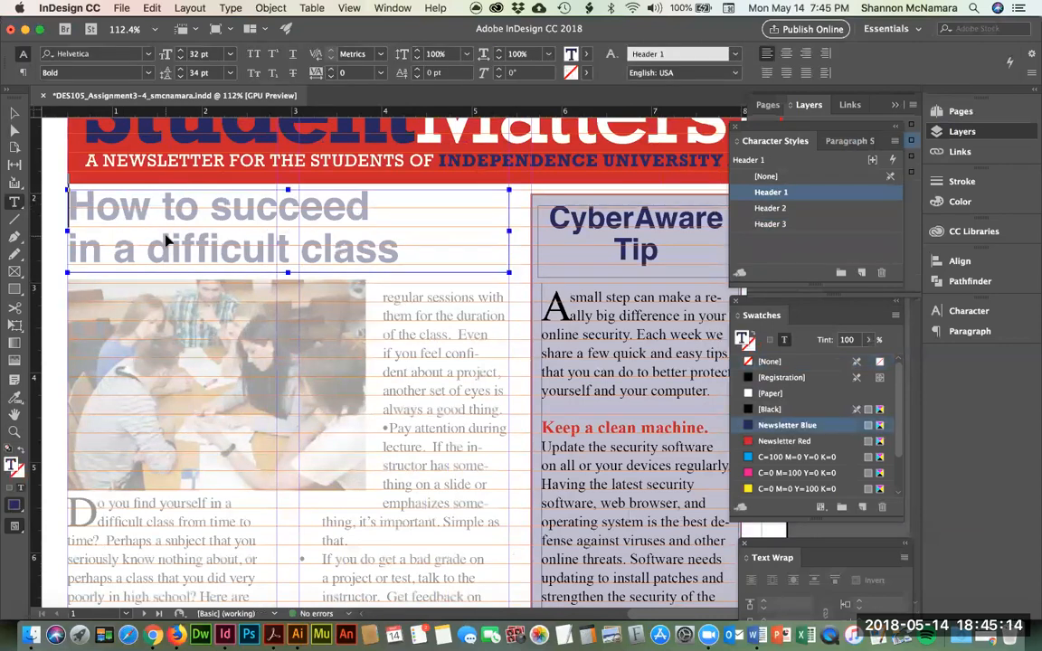
# Step: Copy the headline from "How to succeed in a difficult class.docx" in Word and paste it into the new InDesign headline frame
pyautogui.press('super+Tab')
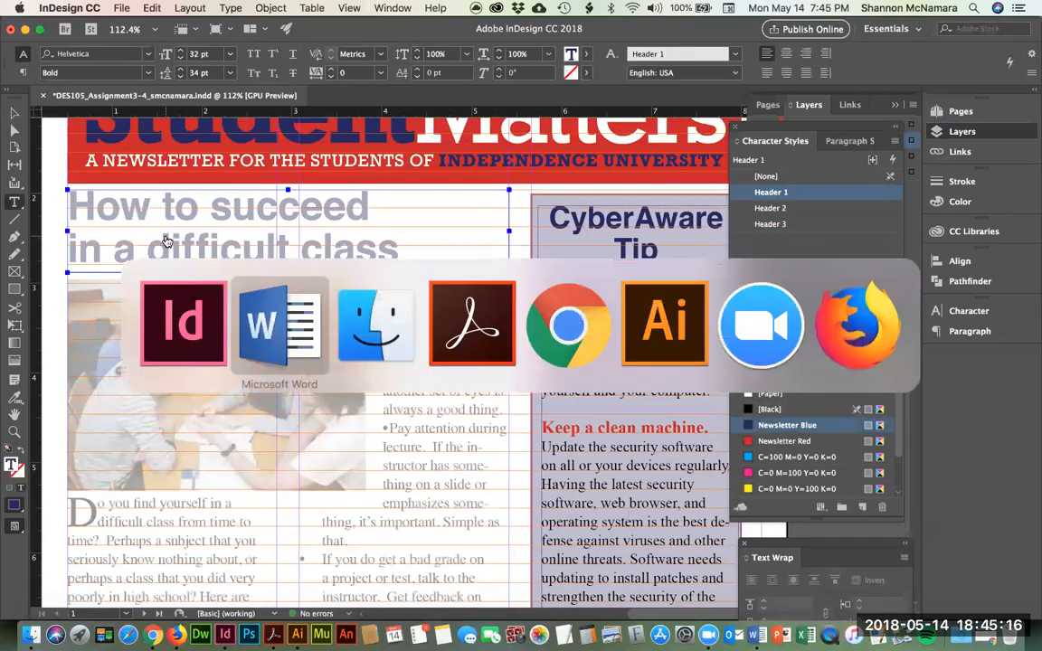
pyautogui.press('super+Tab')
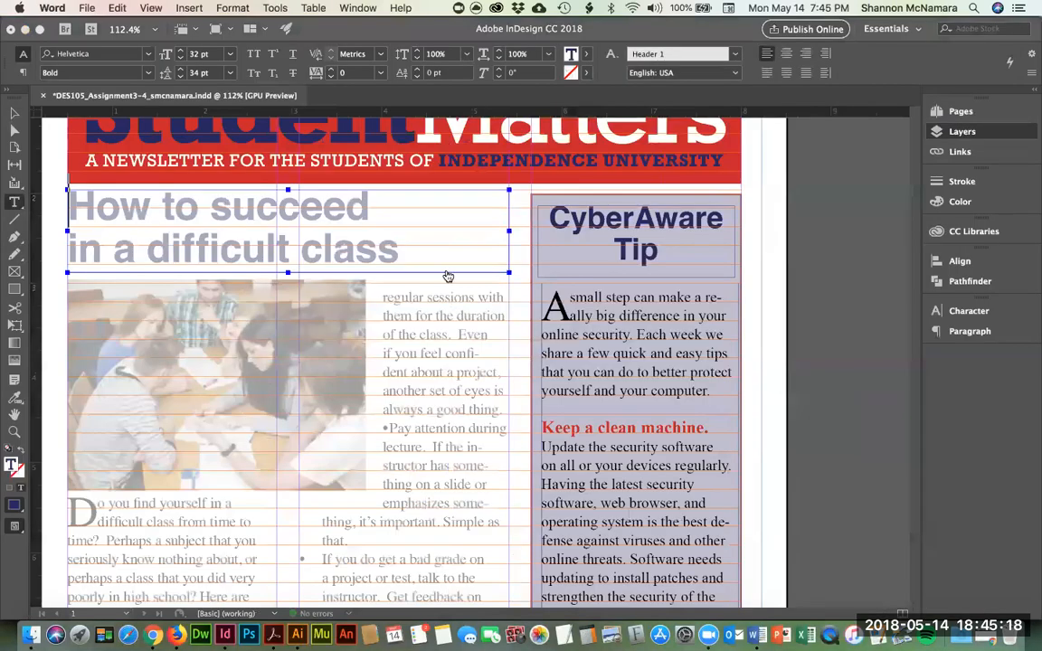
pyautogui.press('super+Tab')
pyautogui.press('super+Tab')
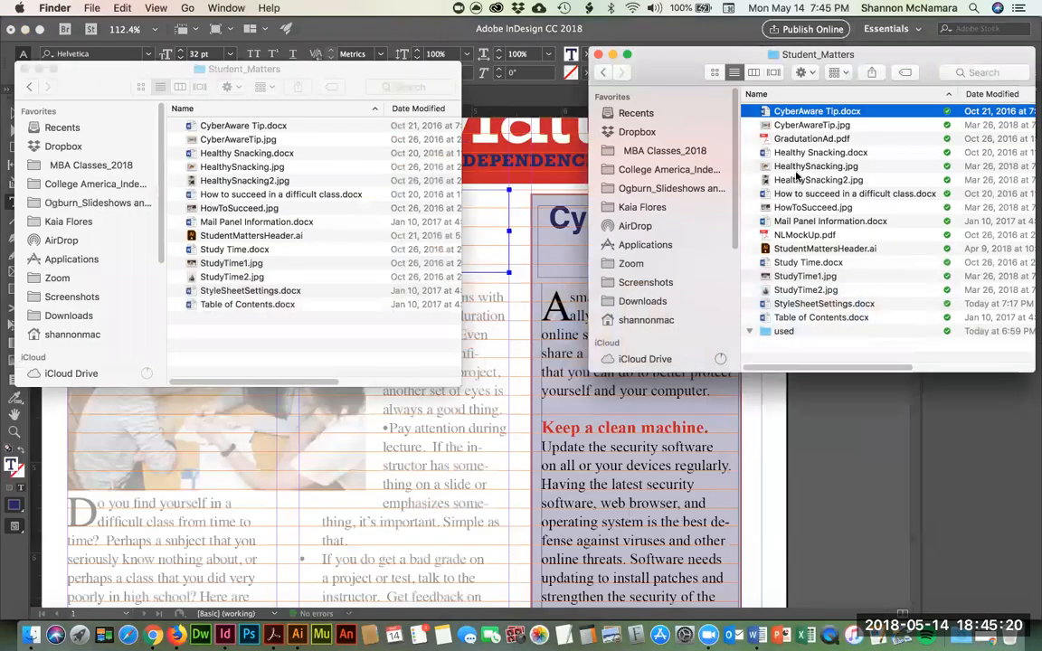
pyautogui.doubleClick(795, 193)
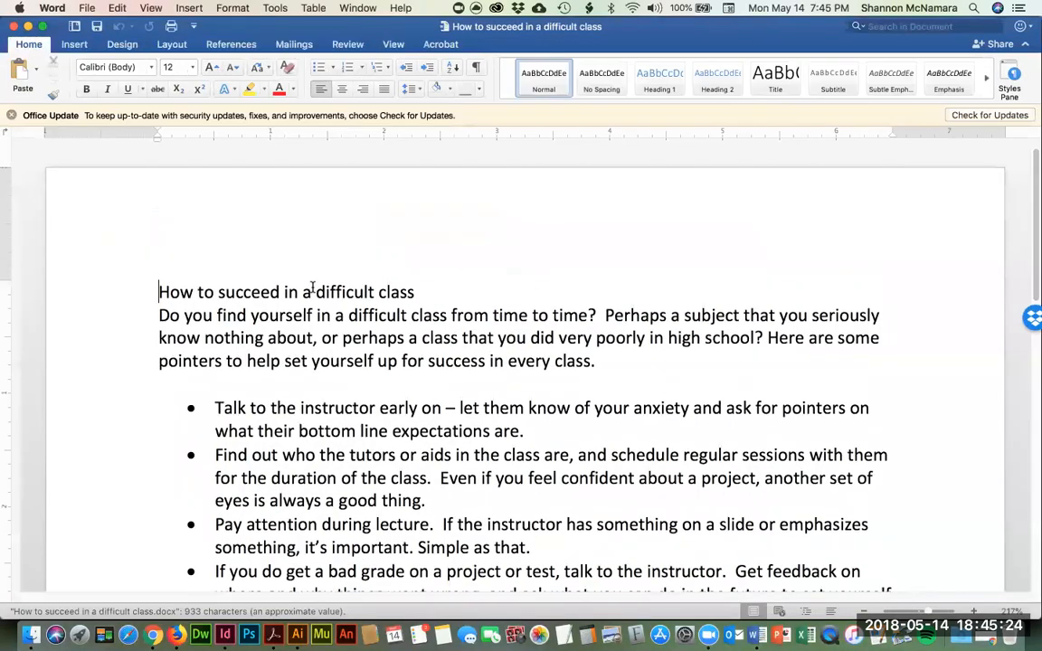
pyautogui.tripleClick(415, 291)
pyautogui.press('super+c')
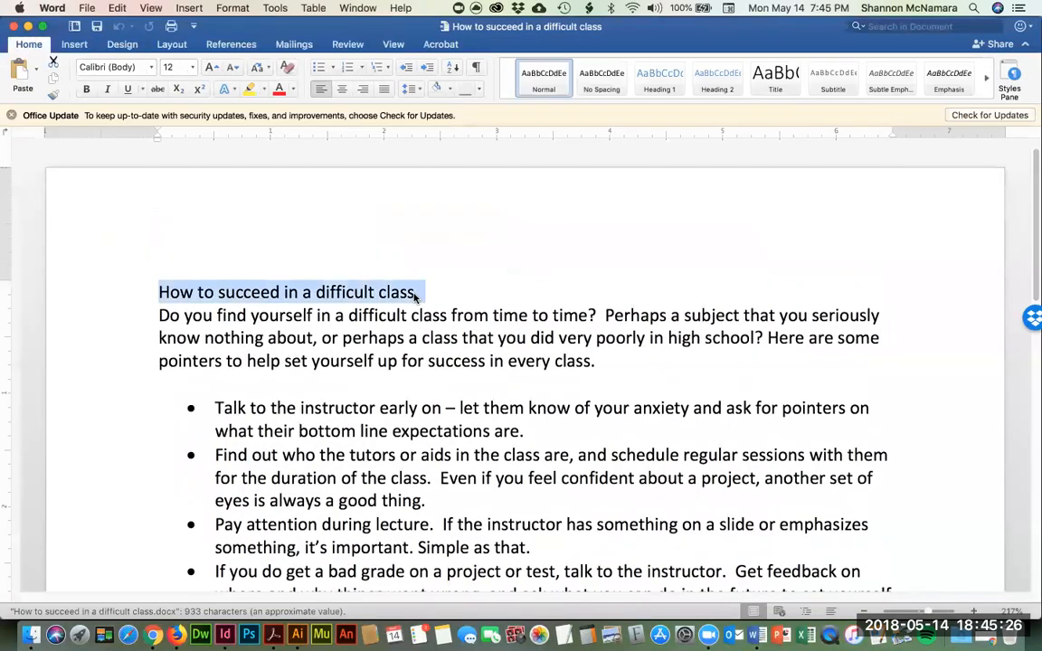
pyautogui.press('super+Tab')
pyautogui.press('super+Tab')
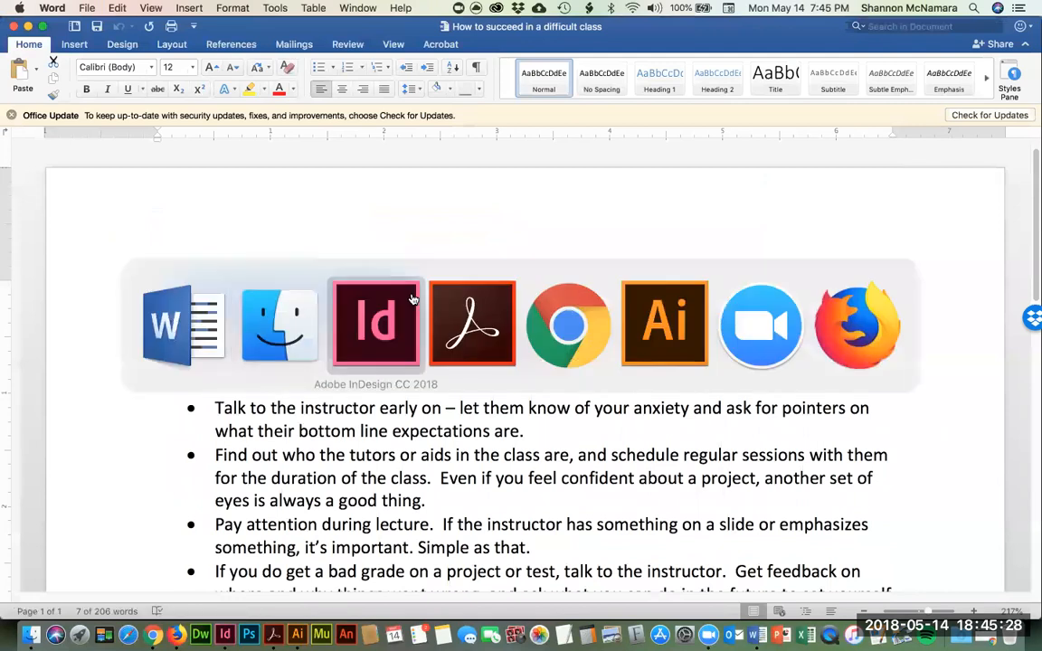
pyautogui.press('super+v')
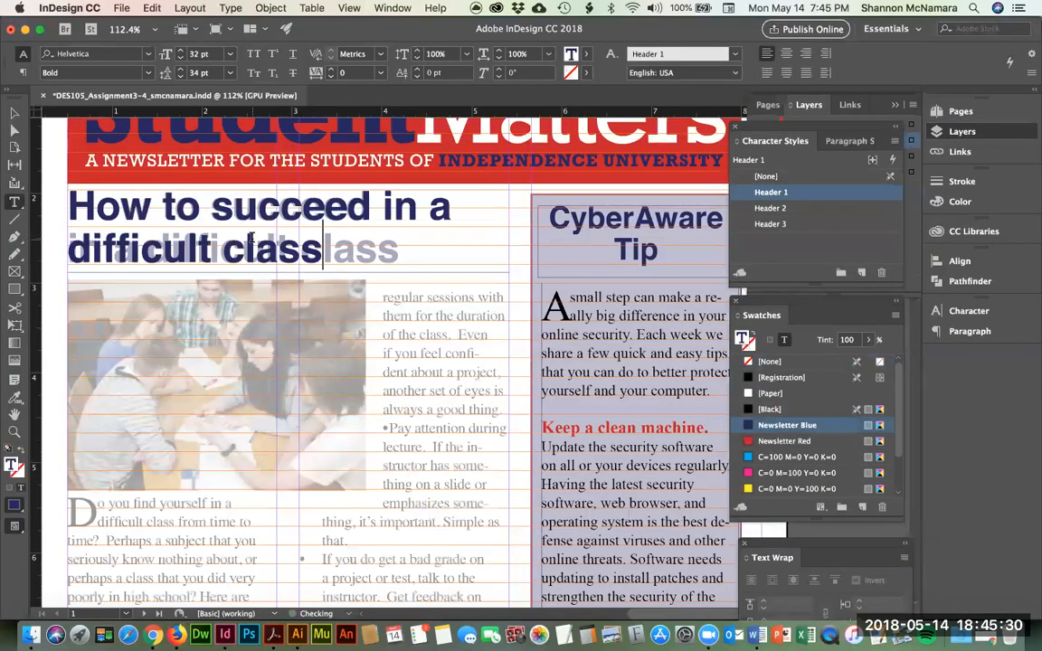
# Step: Force a line break before "in a difficult class" in the headline and deselect its frame
pyautogui.click(447, 258)
pyautogui.press('Left')
pyautogui.press('Left')
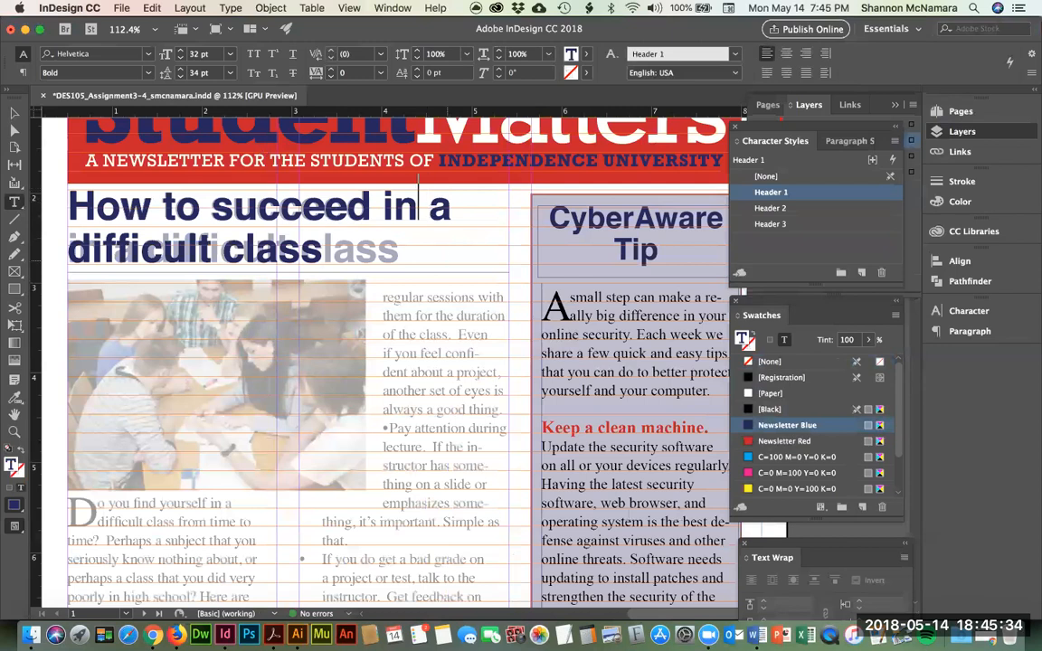
pyautogui.hotkey('shift', 'Return')
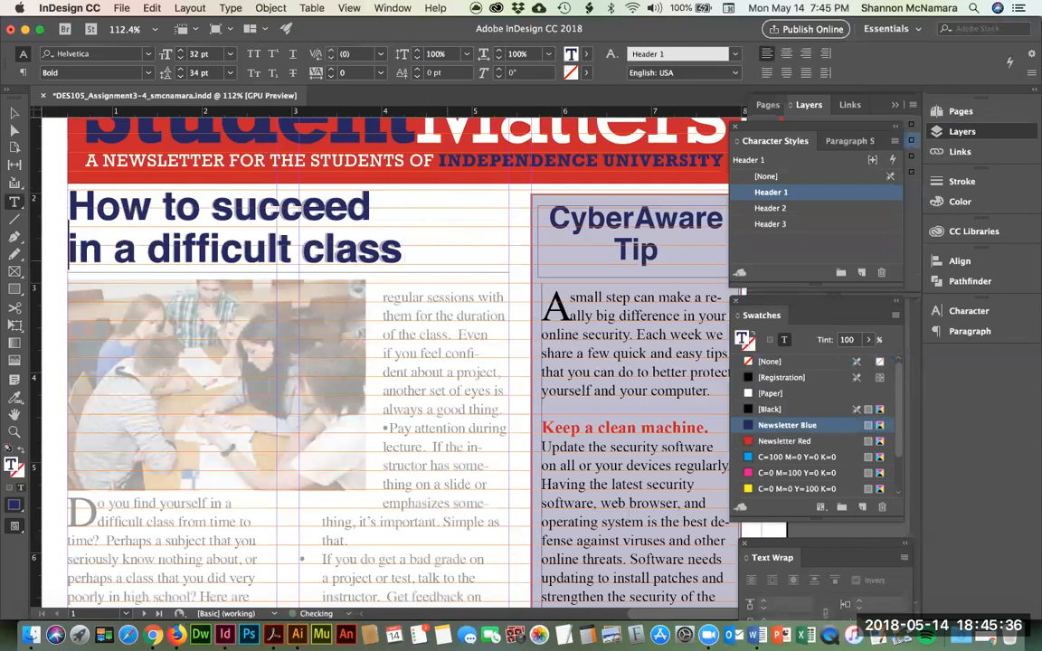
pyautogui.click(16, 114)
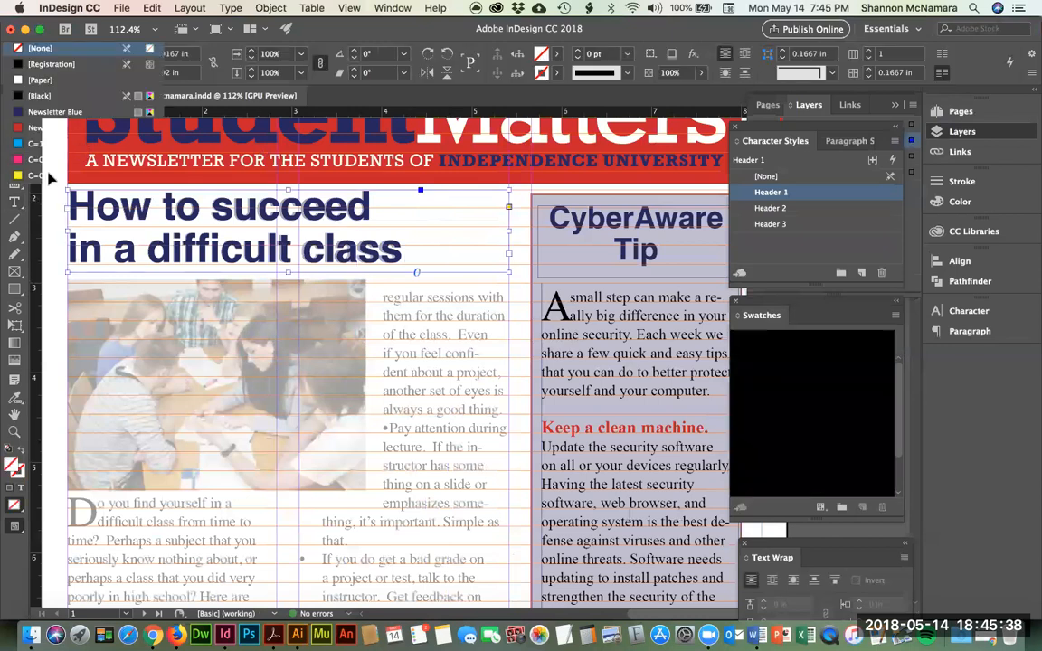
pyautogui.moveTo(182, 281); pyautogui.dragTo(240, 234)
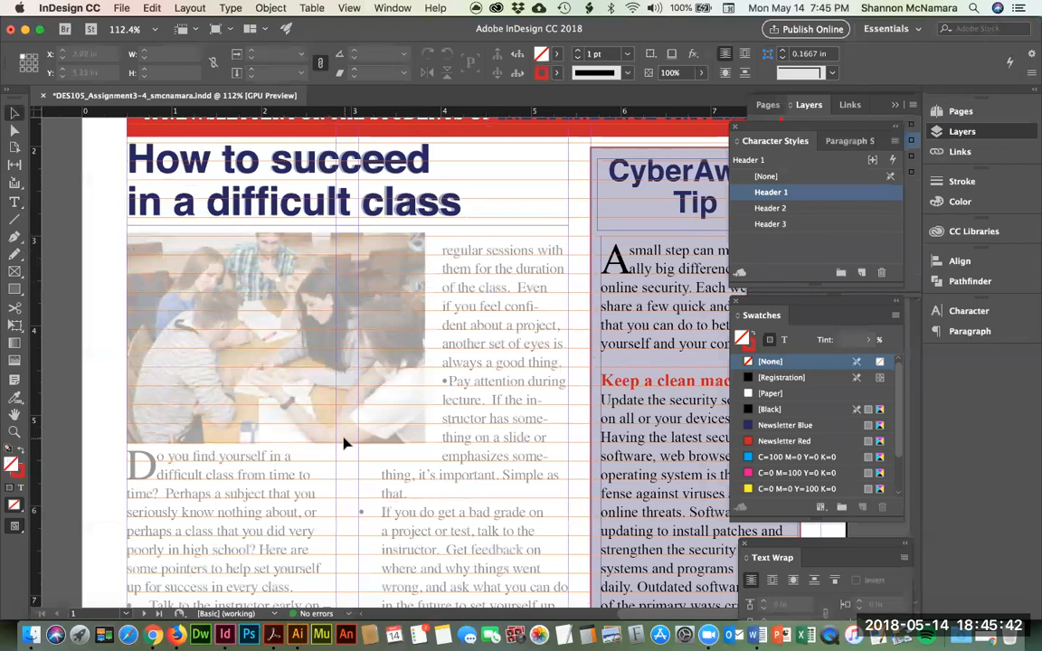
pyautogui.click(14, 268)
pyautogui.moveTo(127, 235); pyautogui.dragTo(275, 369)
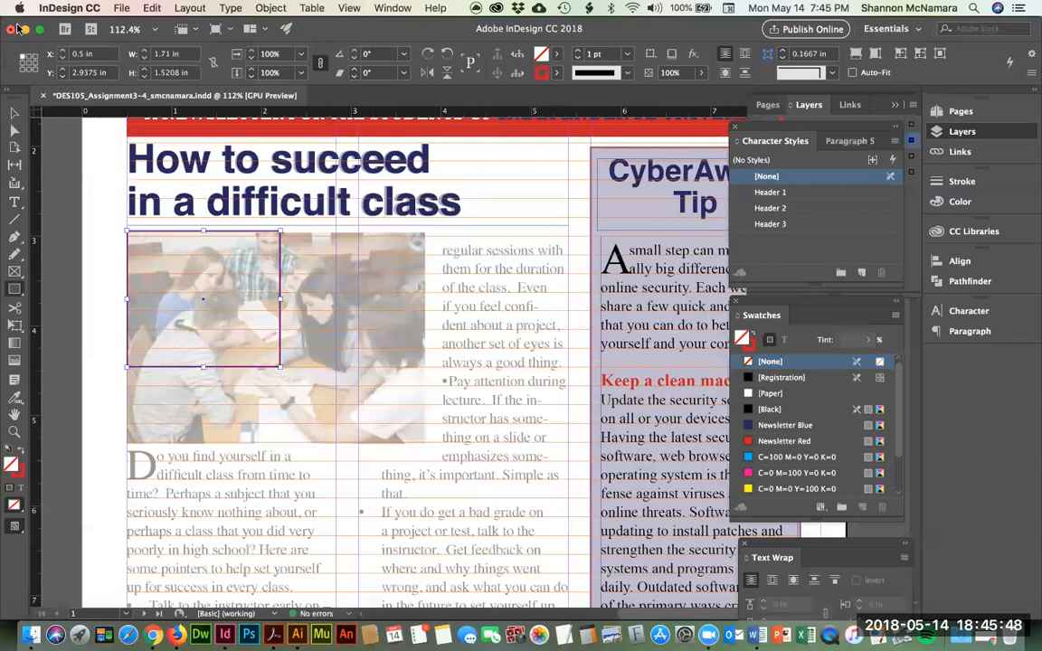
pyautogui.click(14, 113)
pyautogui.press('Delete')
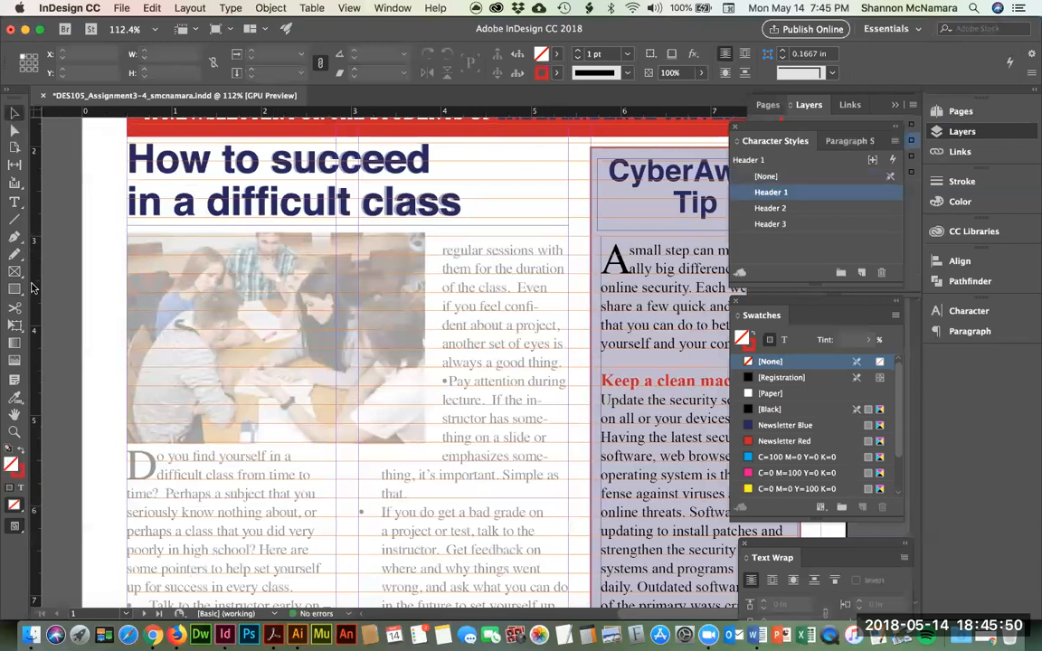
# Step: Draw a rectangular picture frame about 3.32 by 2.39 in over the mockup's classroom photo and place HowToSucceed.jpg in it
pyautogui.click(15, 271)
pyautogui.moveTo(128, 234)
pyautogui.mouseDown()
pyautogui.moveTo(312, 353)
pyautogui.moveTo(425, 445)
pyautogui.mouseUp()
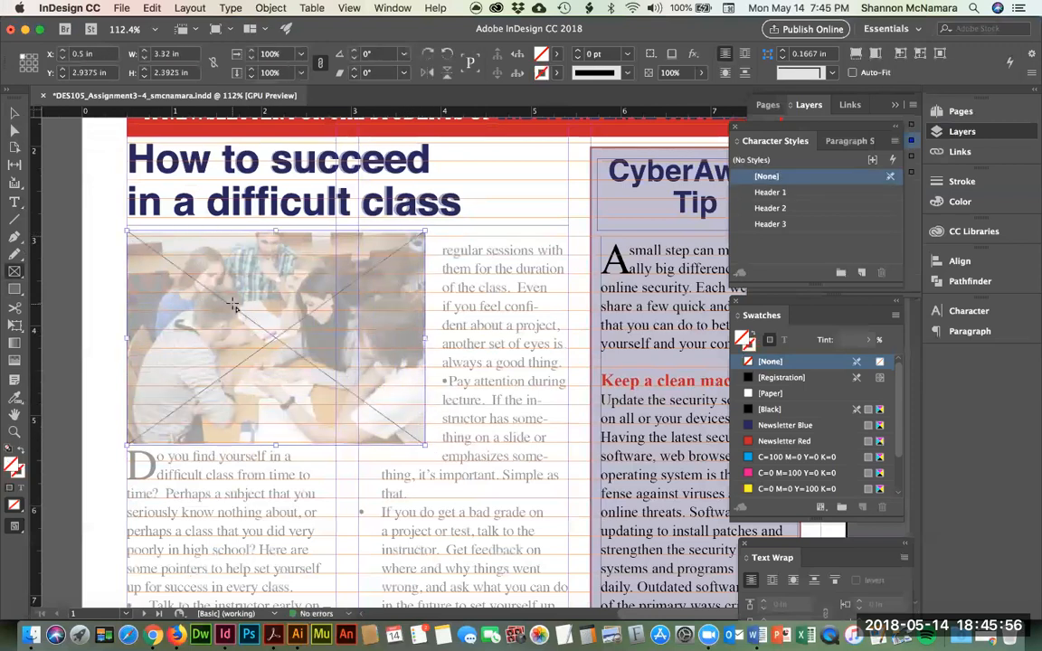
pyautogui.click(125, 8)
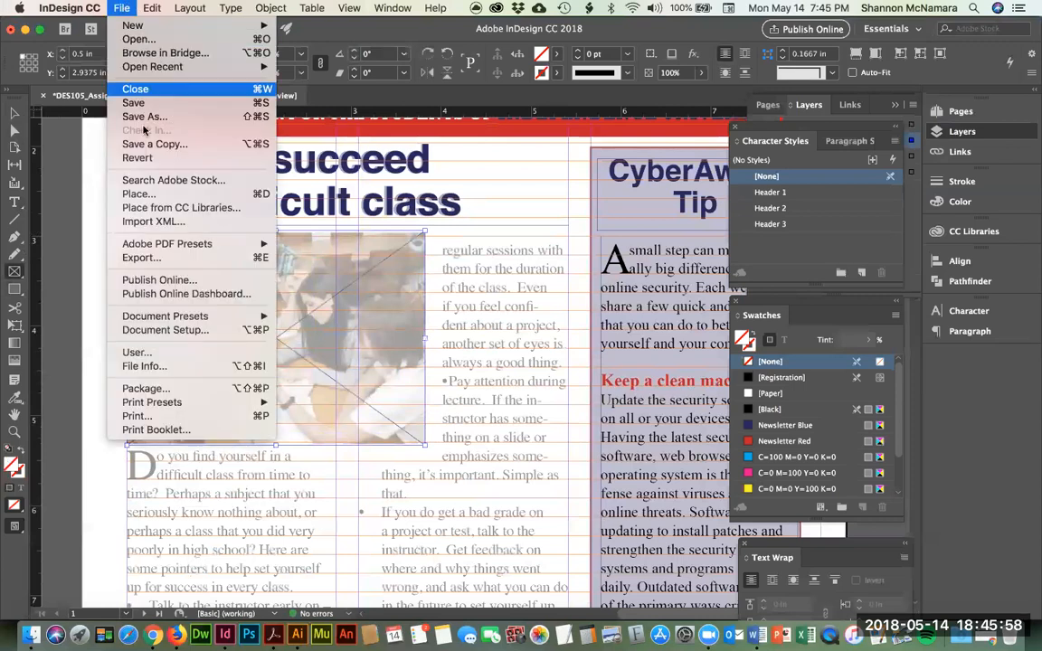
pyautogui.click(135, 194)
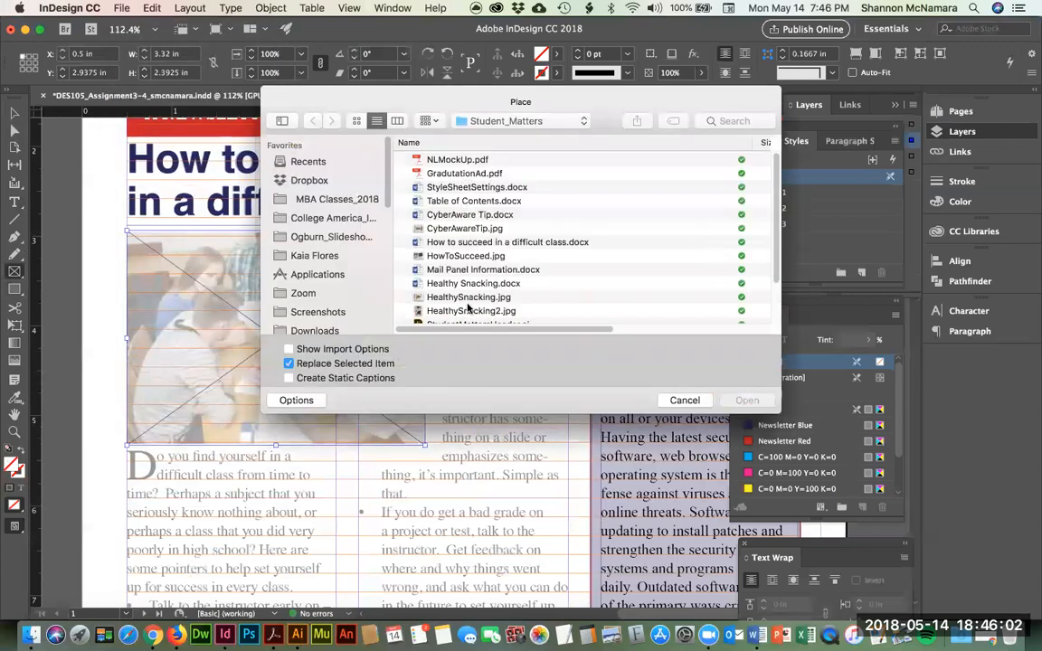
pyautogui.scroll(-1, 461, 271)
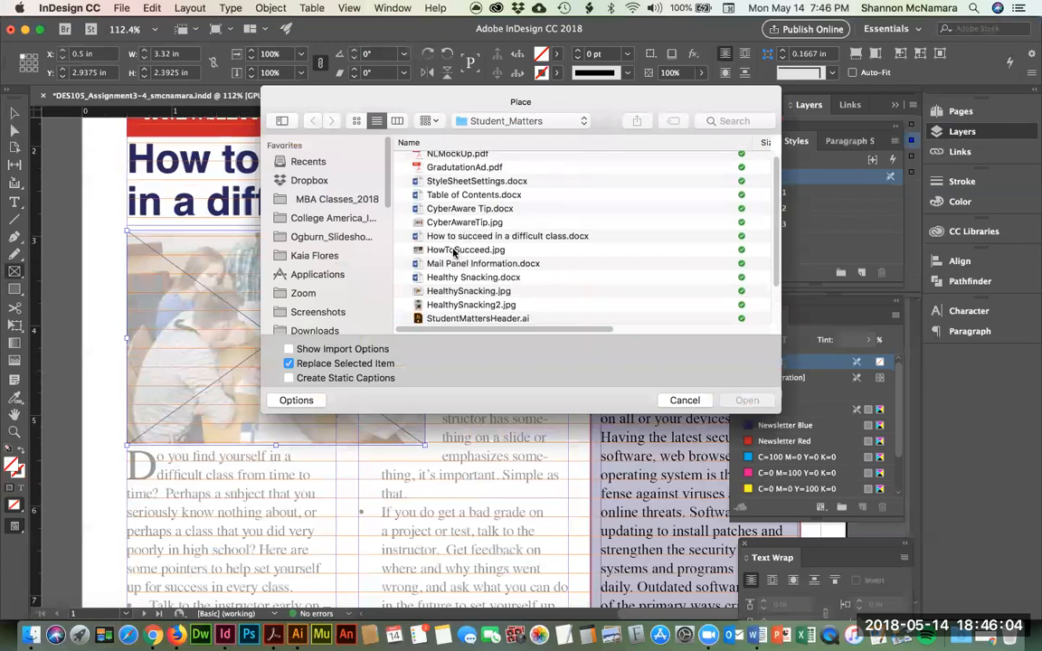
pyautogui.click(455, 251)
pyautogui.click(742, 398)
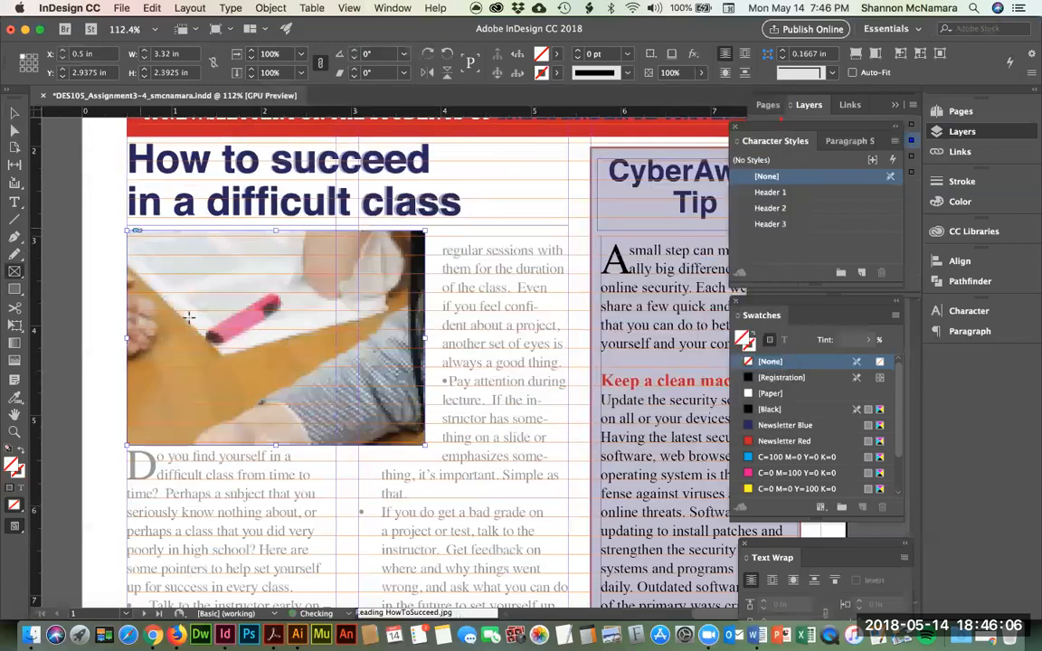
# Step: Fit the classroom photo proportionally so it fills its frame, and deselect it
pyautogui.click(271, 11)
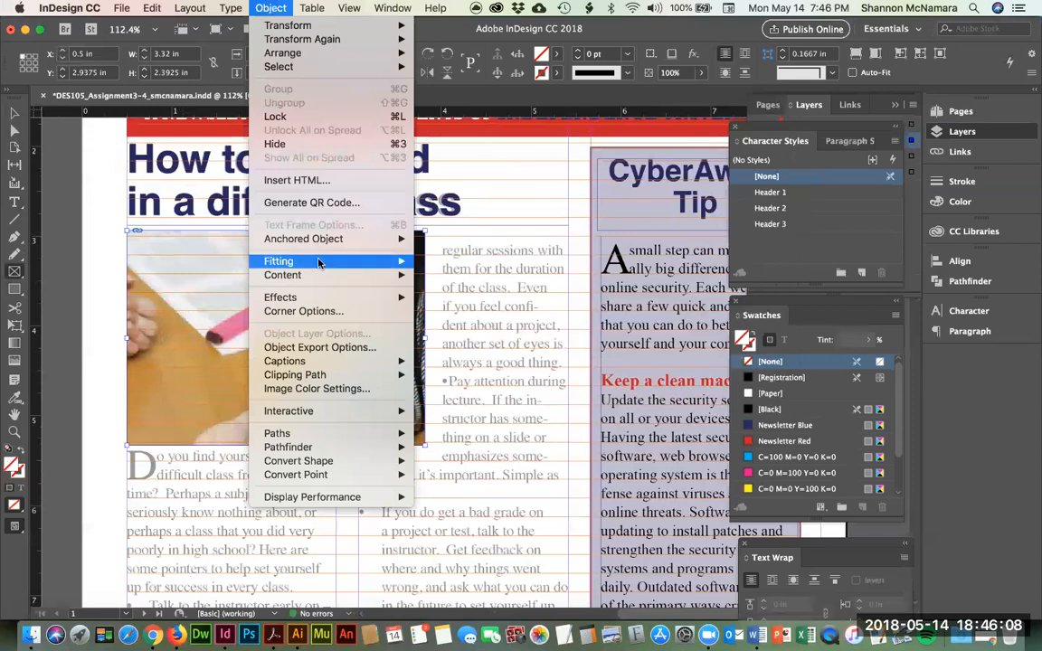
pyautogui.moveTo(321, 260)
pyautogui.click(461, 264)
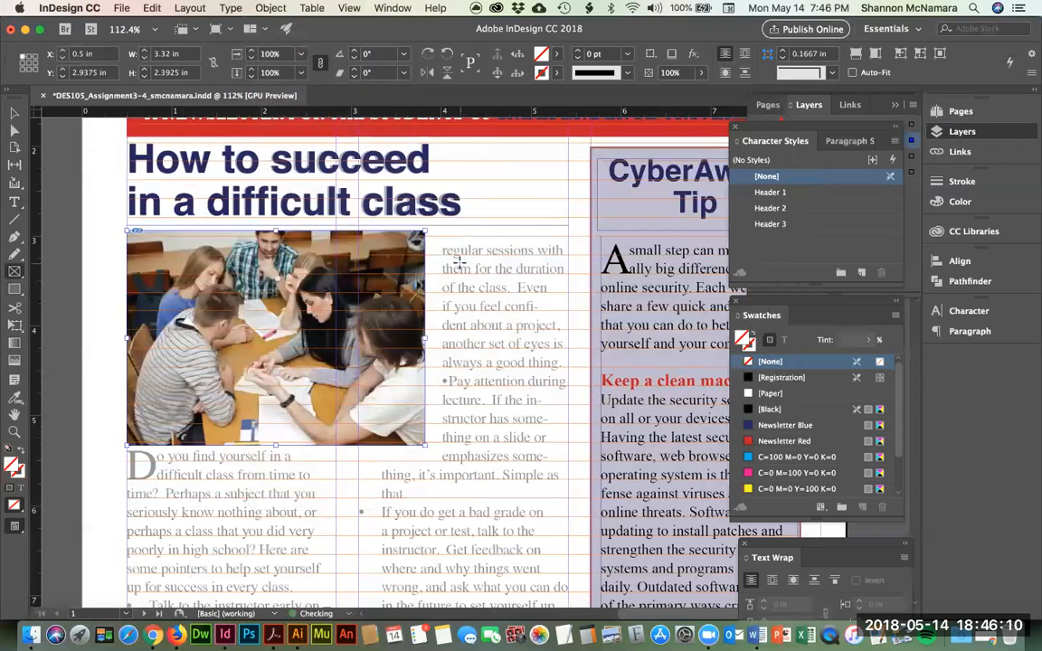
pyautogui.click(14, 113)
pyautogui.click(97, 193)
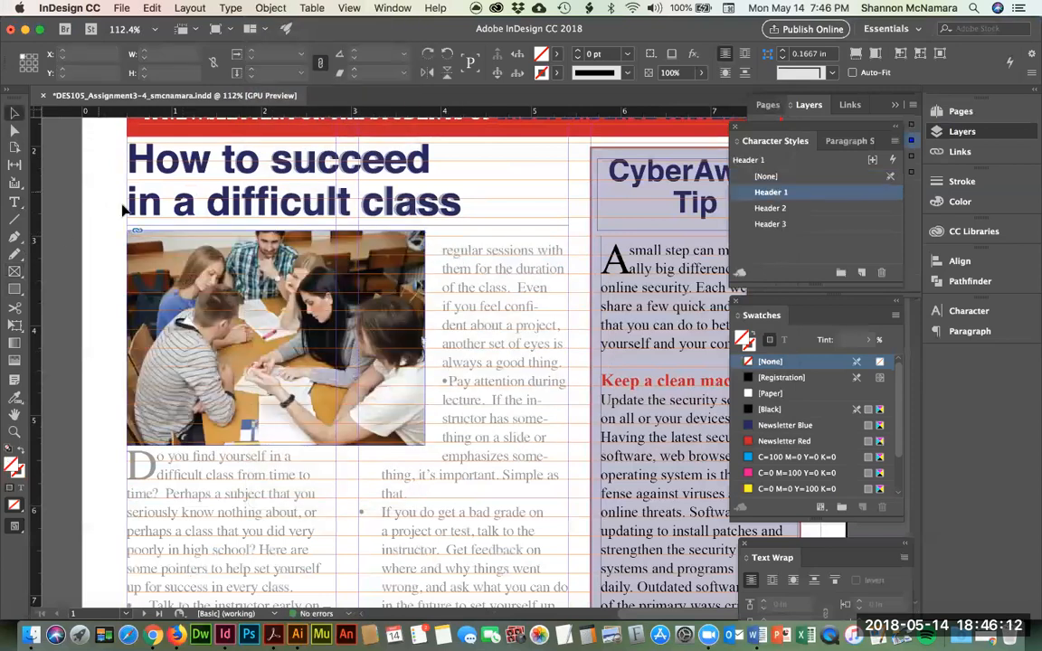
# Step: Select the classroom photo and bring the floating Text Wrap panel over the page beneath it
pyautogui.scroll(-2, 434, 318)
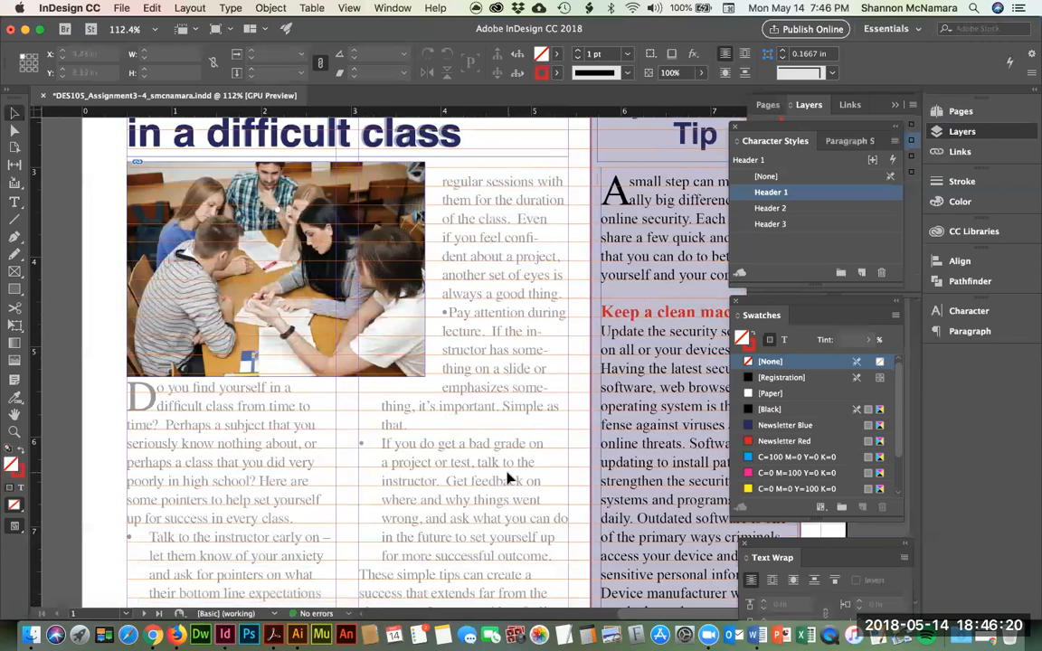
pyautogui.scroll(-1, 508, 479)
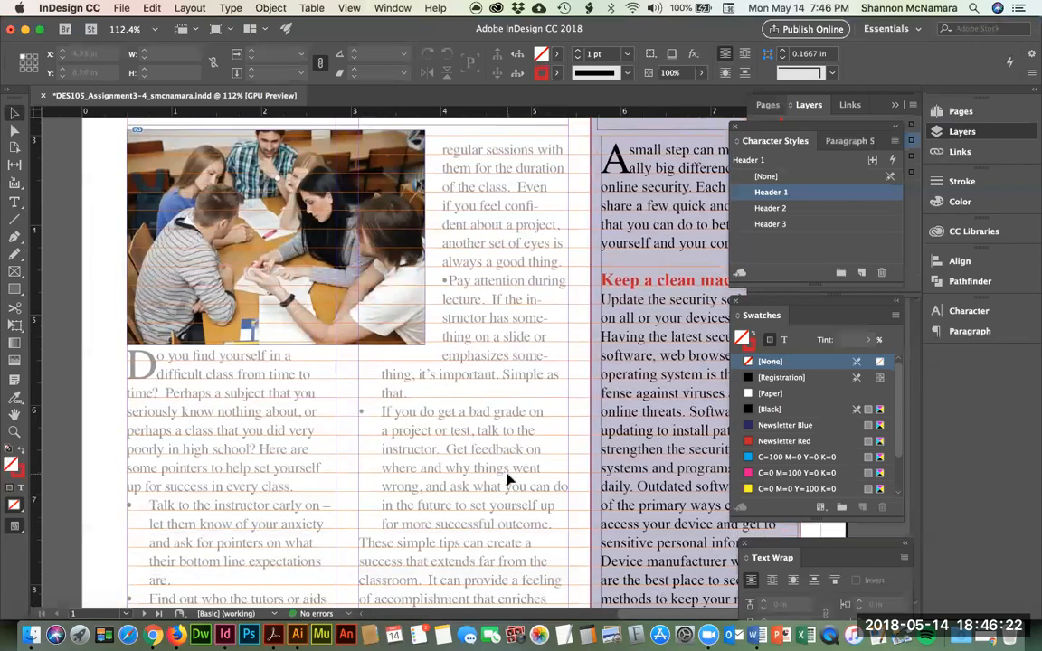
pyautogui.scroll(-2, 508, 481)
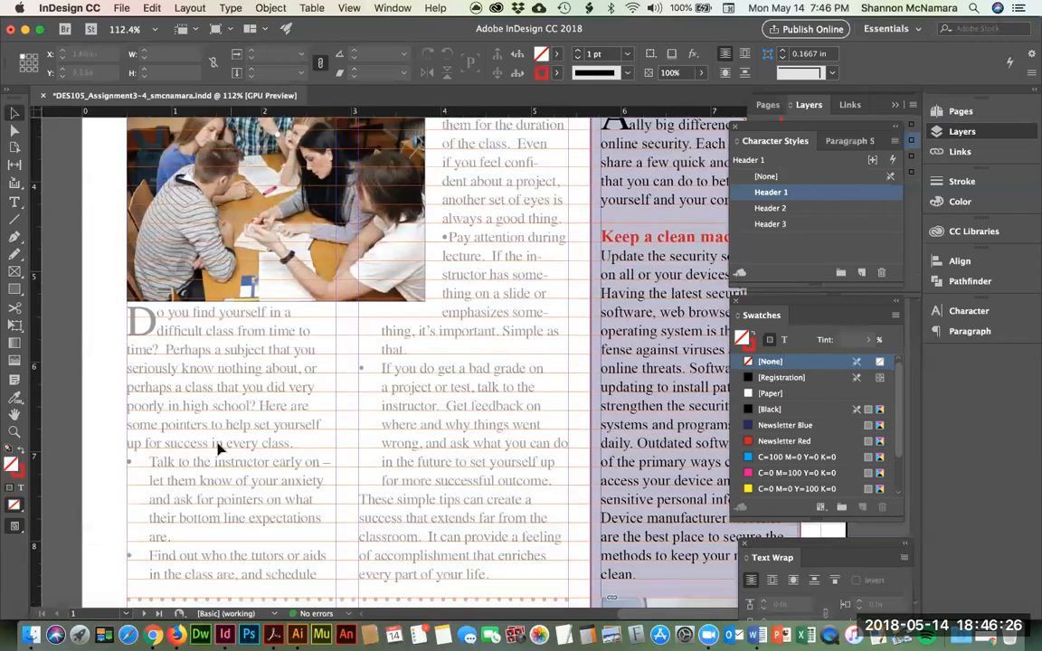
pyautogui.scroll(1, 315, 444)
pyautogui.click(220, 231)
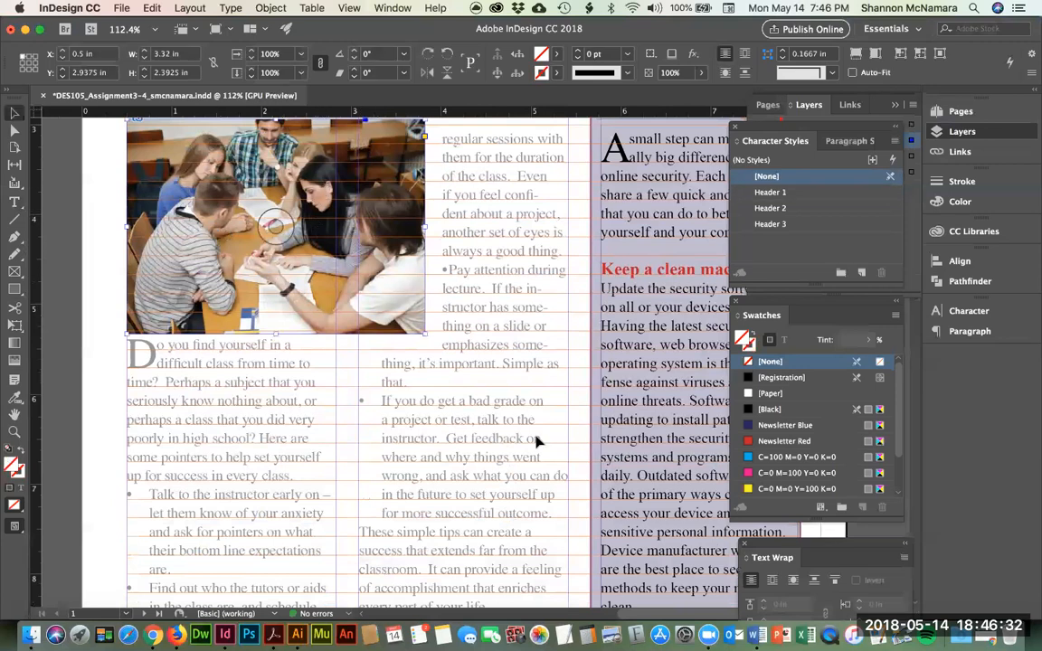
pyautogui.moveTo(822, 550); pyautogui.dragTo(174, 415)
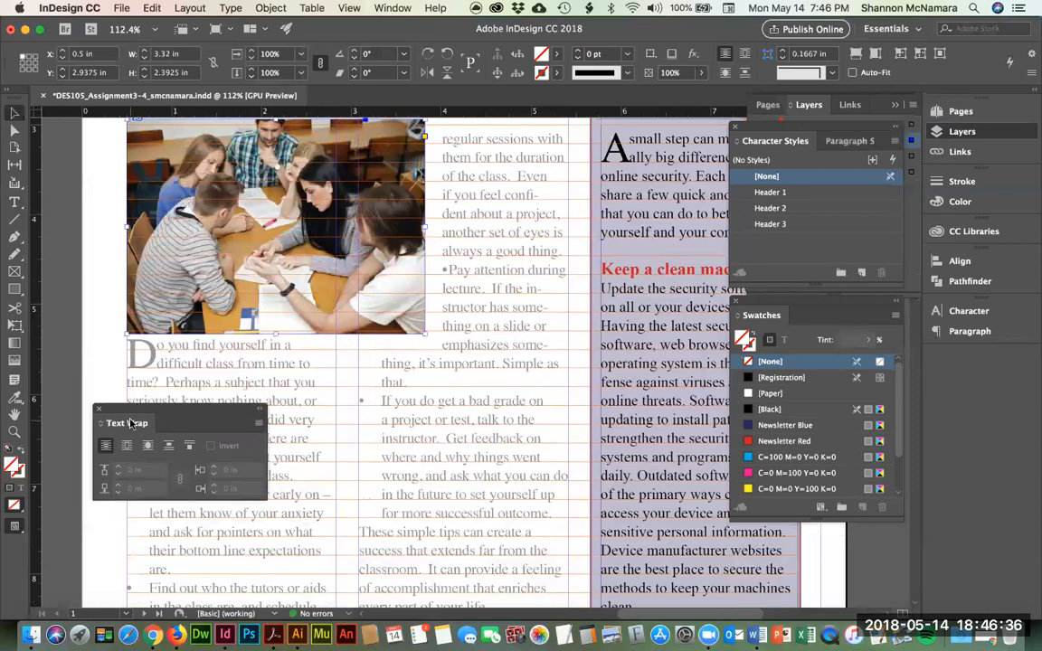
pyautogui.click(389, 8)
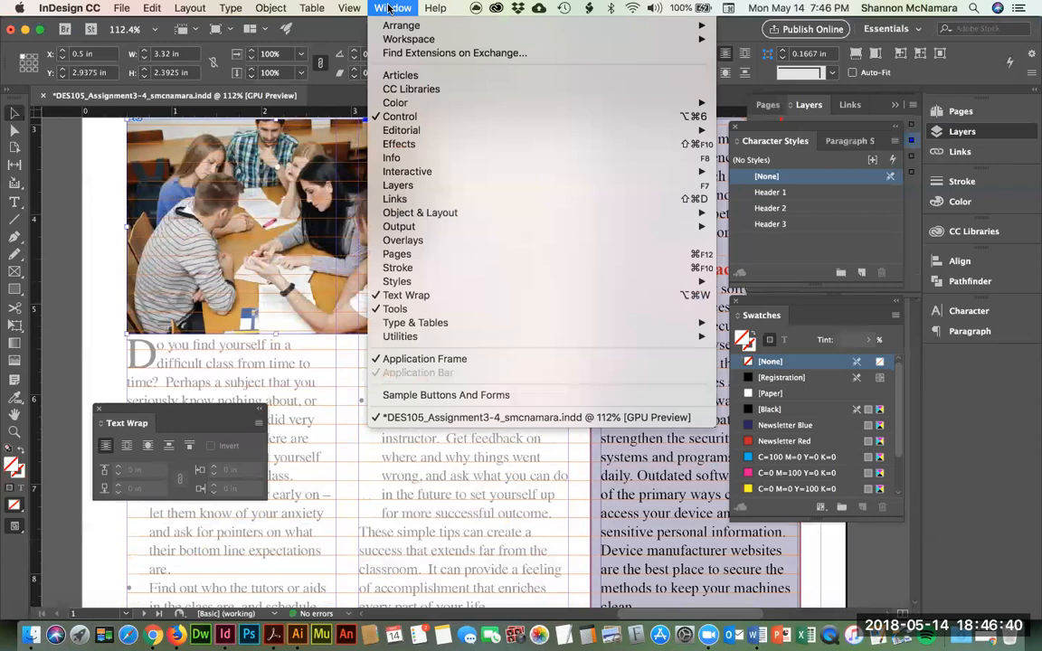
pyautogui.moveTo(405, 227)
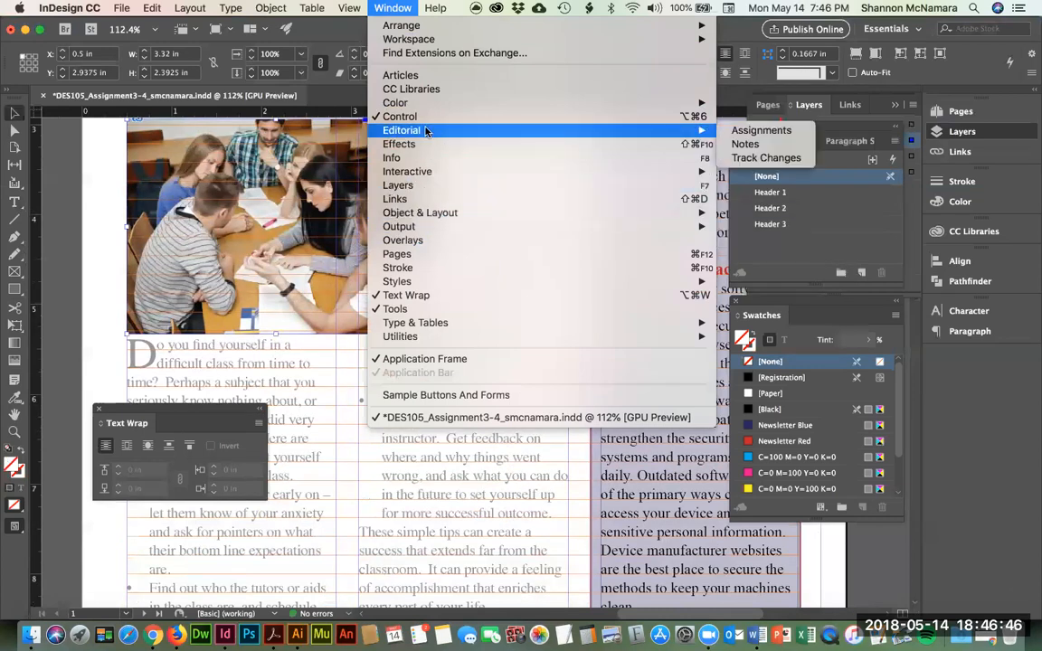
pyautogui.moveTo(427, 106)
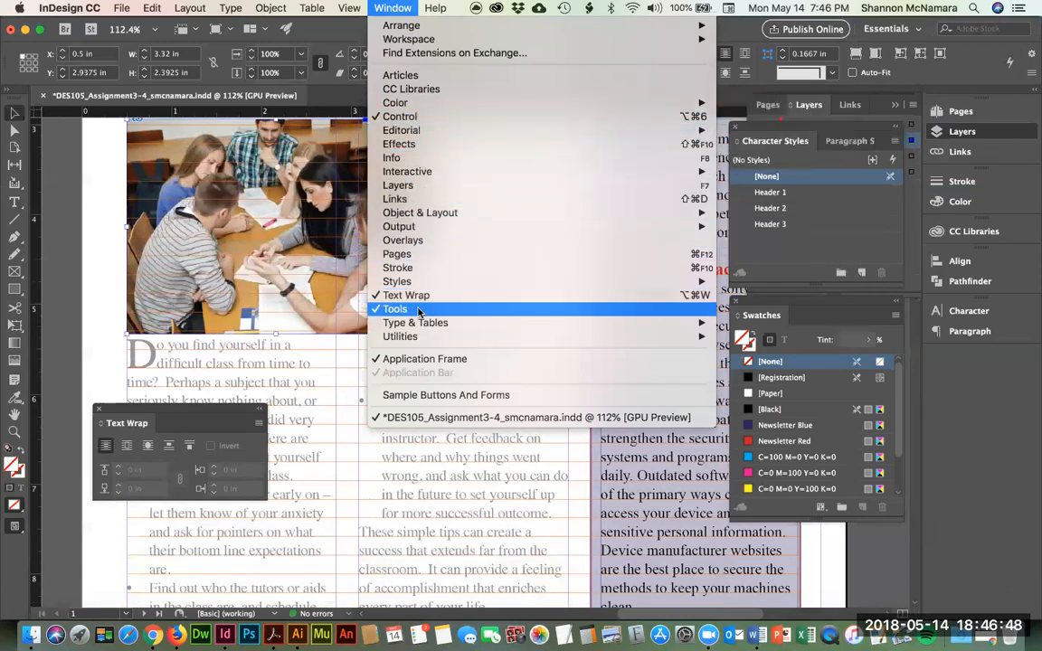
pyautogui.moveTo(417, 323)
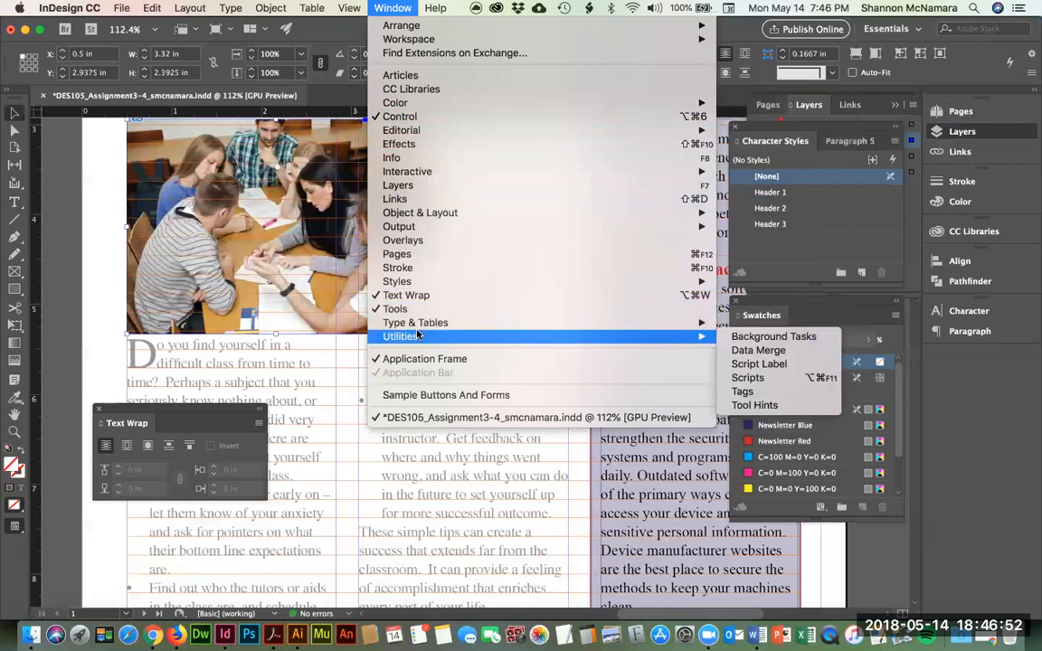
pyautogui.moveTo(420, 286)
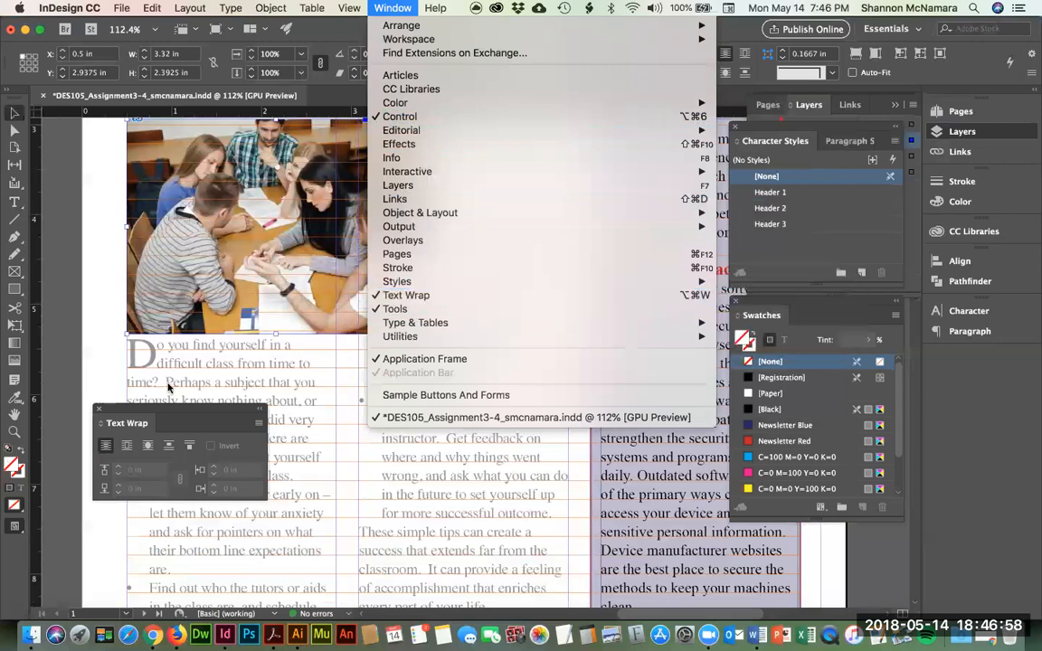
pyautogui.click(329, 192)
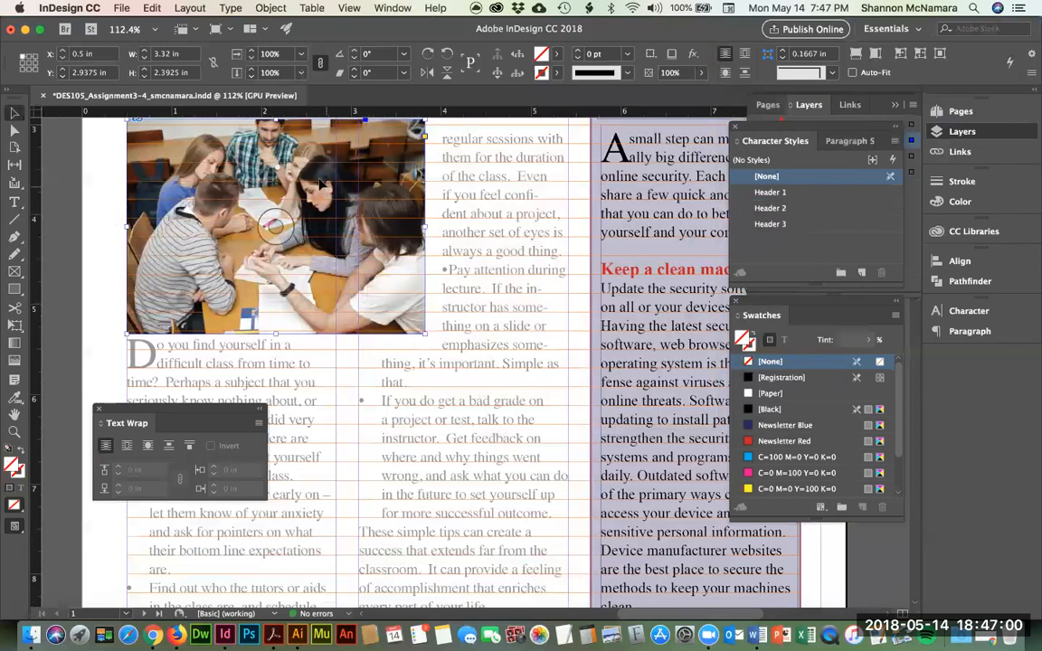
# Step: Wrap text around the classroom photo's bounding box with a 0.0625 in offset on all sides
pyautogui.moveTo(126, 423); pyautogui.dragTo(120, 338)
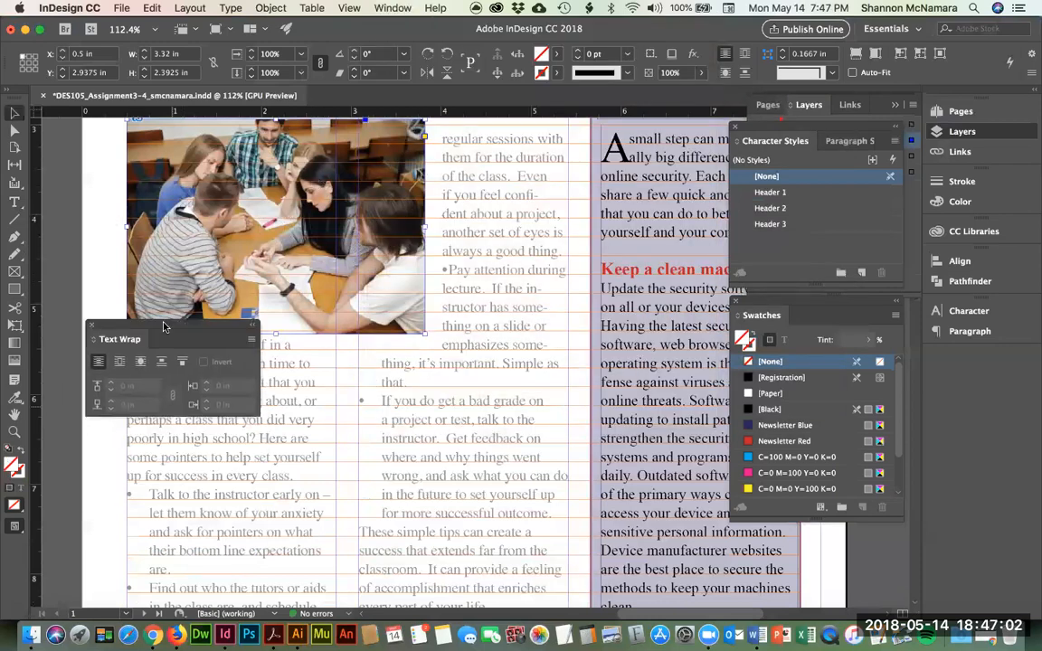
pyautogui.click(117, 362)
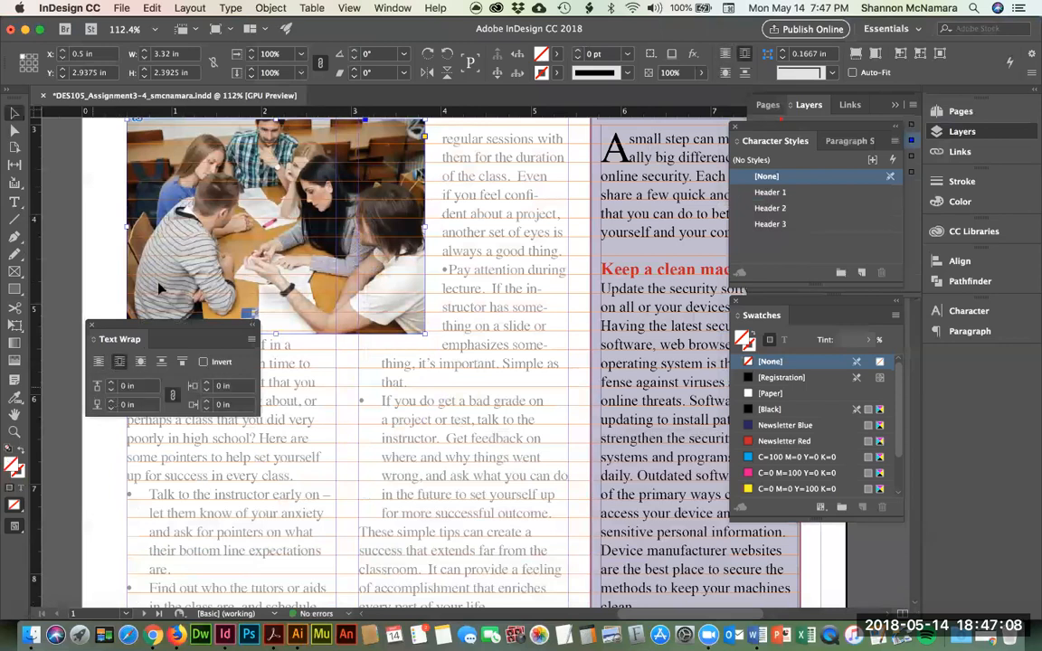
pyautogui.scroll(1, 299, 226)
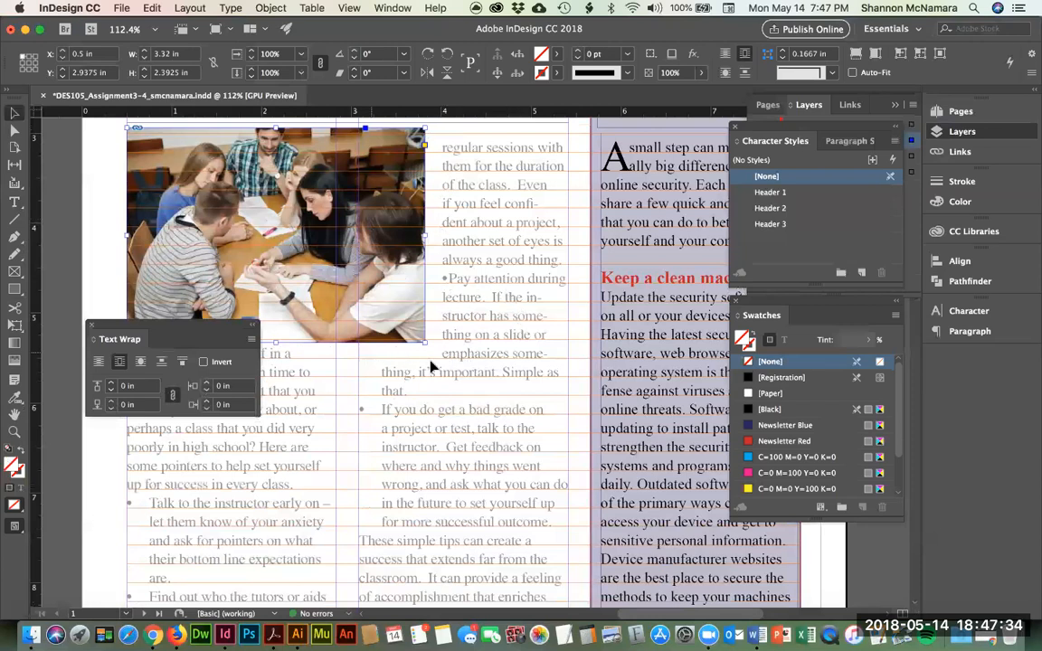
pyautogui.click(172, 395)
pyautogui.click(205, 402)
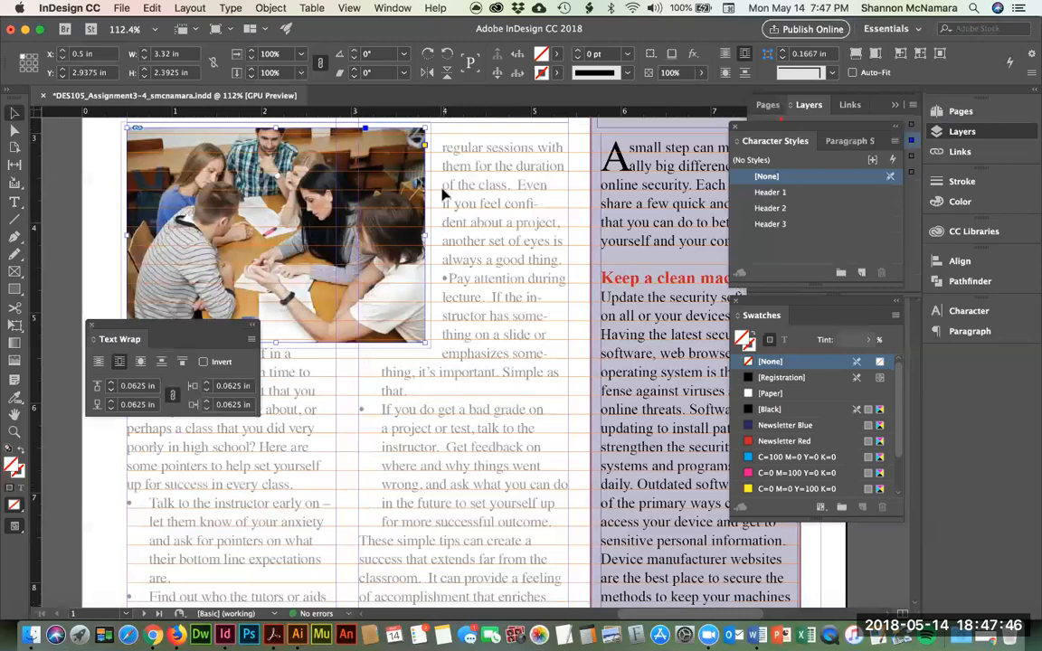
# Step: Unlink the photo's wrap offsets, set the right to 0.1875 in and the others to 0 in, and dock Text Wrap below Paragraph
pyautogui.click(172, 396)
pyautogui.click(113, 388)
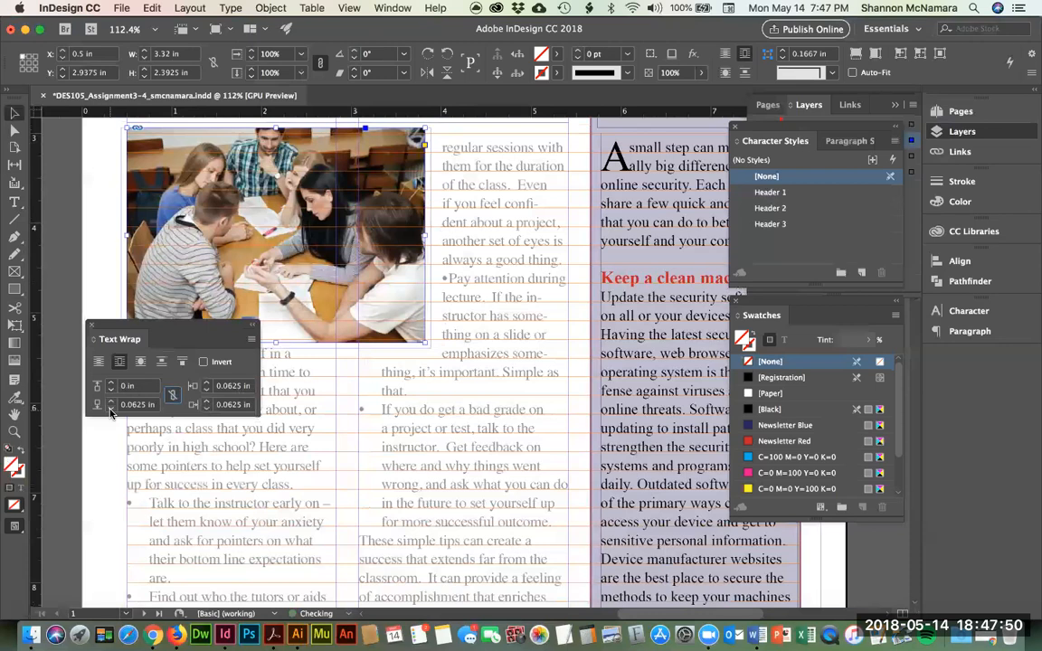
pyautogui.click(205, 390)
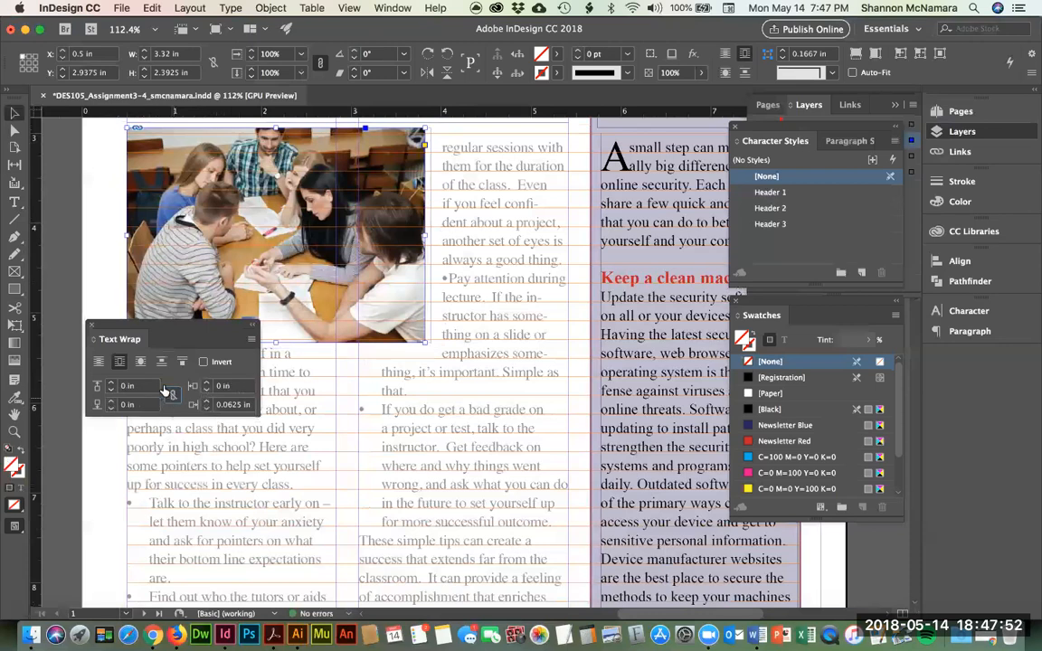
pyautogui.click(205, 404)
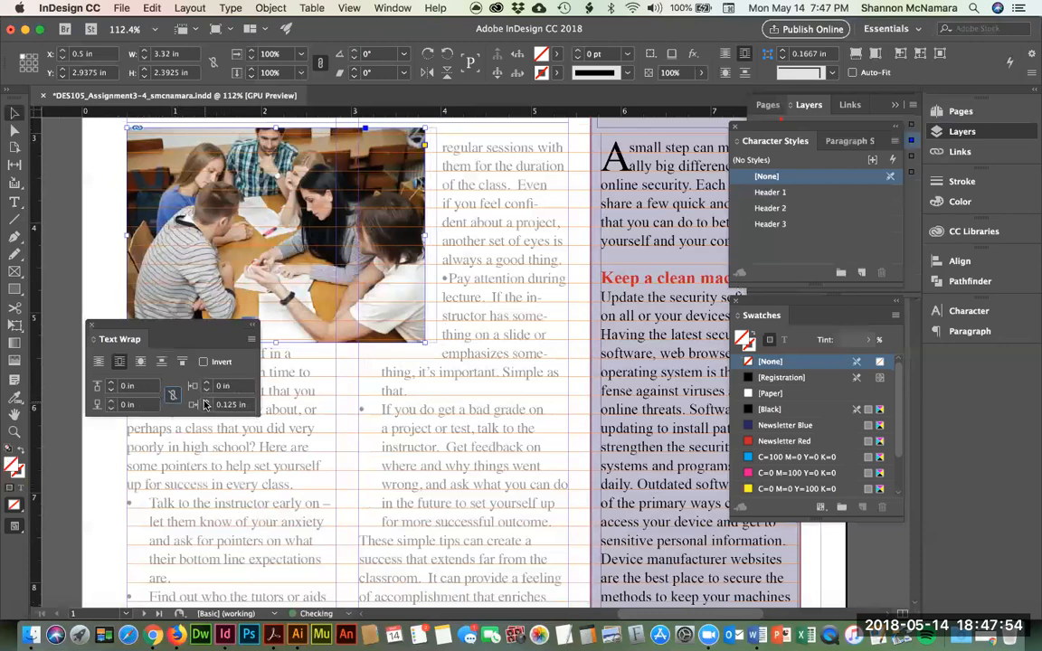
pyautogui.click(206, 404)
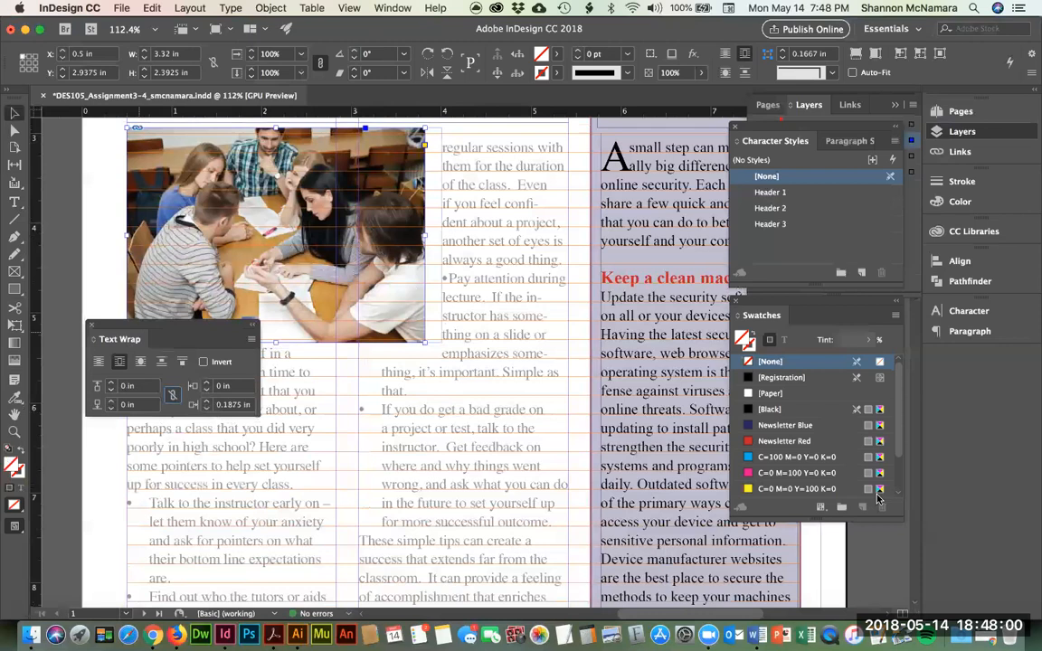
pyautogui.moveTo(144, 328); pyautogui.dragTo(968, 355)
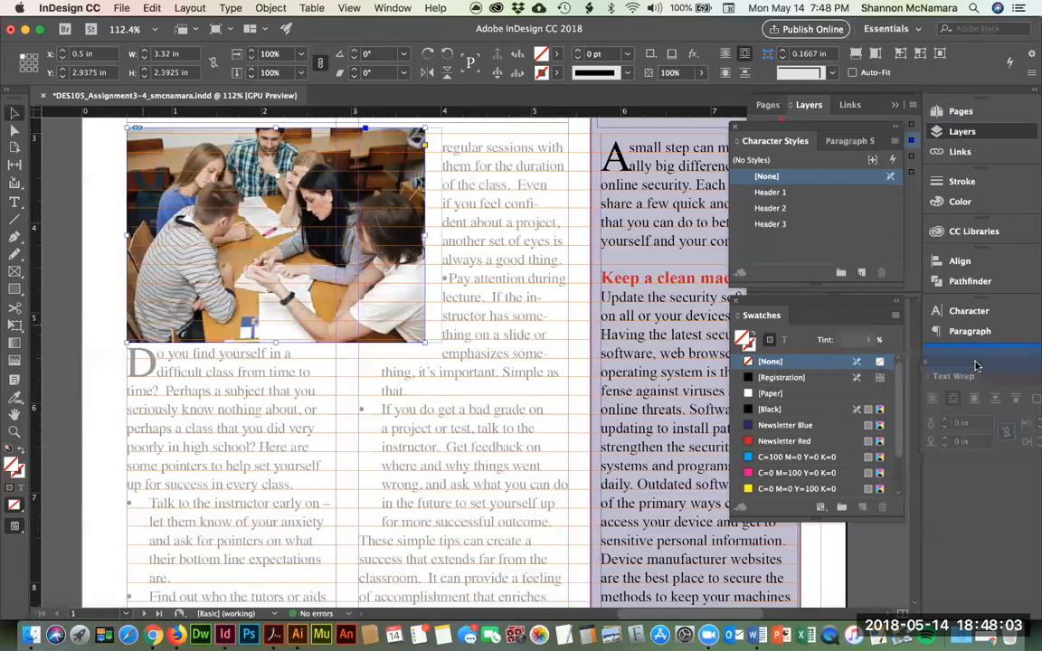
# Step: Deselect the photo and draw a text frame about 2.33 by 3.18 in over the first column's body text beneath it
pyautogui.click(53, 342)
pyautogui.press('t')
pyautogui.scroll(-1, 277, 382)
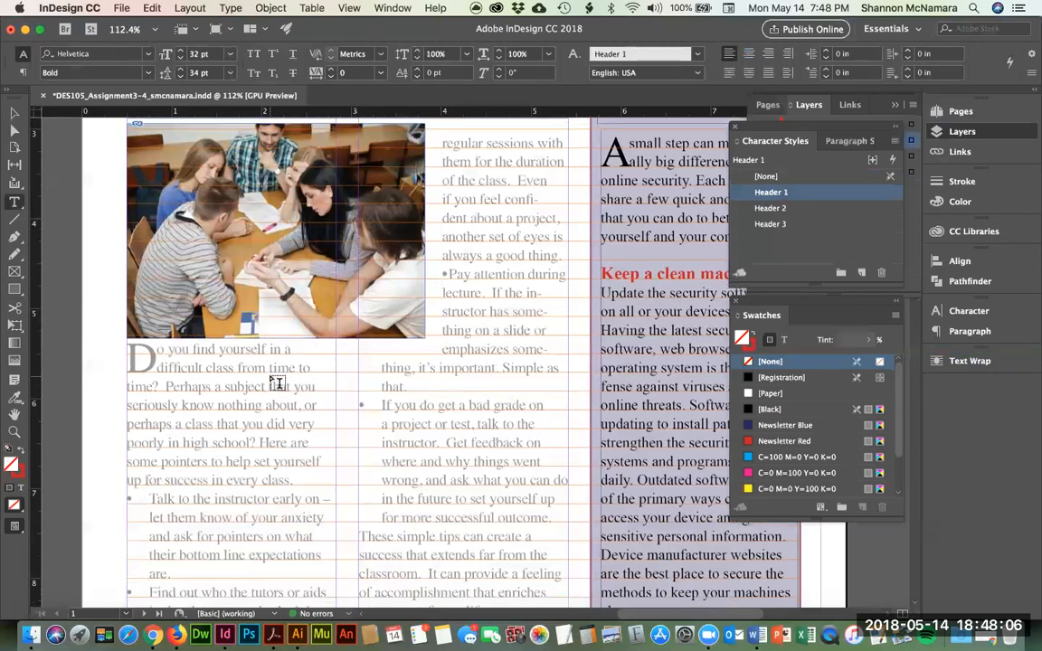
pyautogui.scroll(-2, 278, 382)
pyautogui.moveTo(128, 281); pyautogui.dragTo(336, 565)
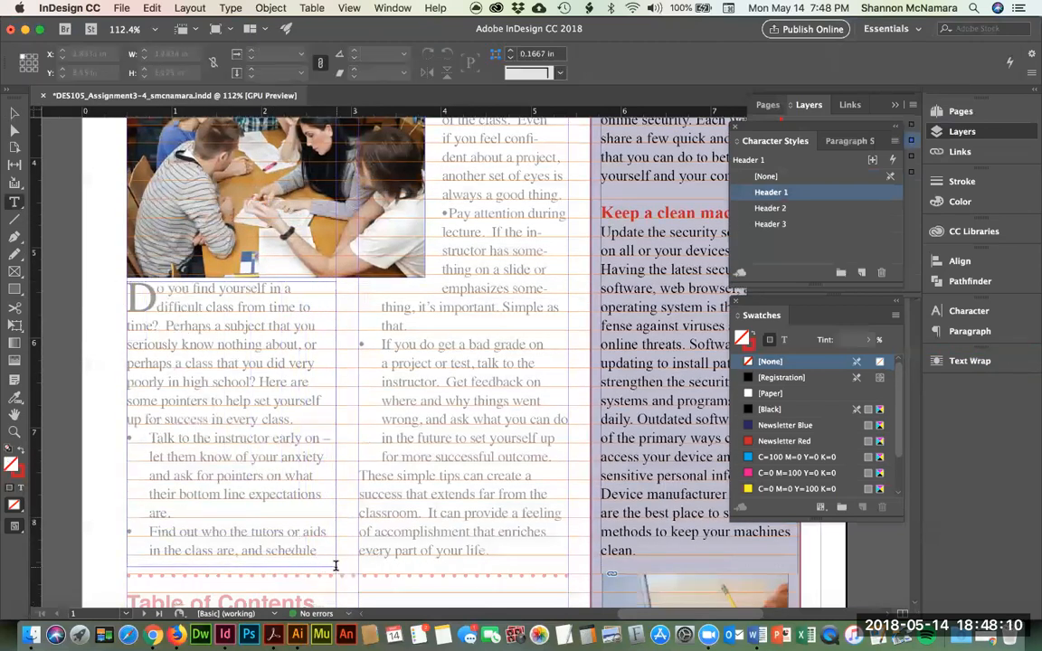
# Step: Clear the character style in the new first-column frame and apply the Body Copy paragraph style
pyautogui.click(780, 177)
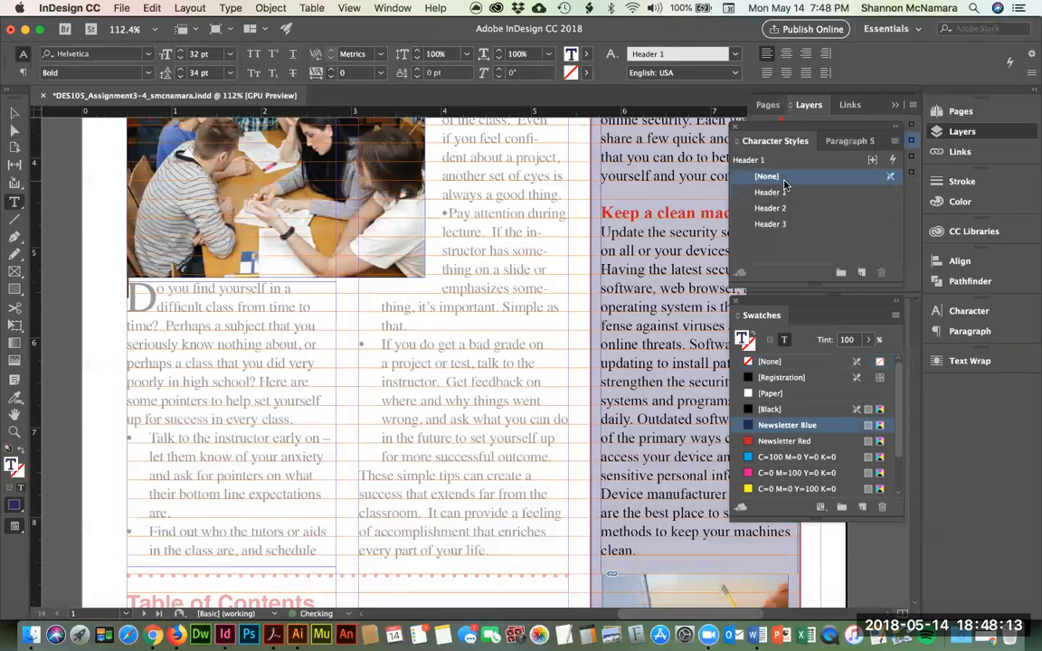
pyautogui.click(836, 144)
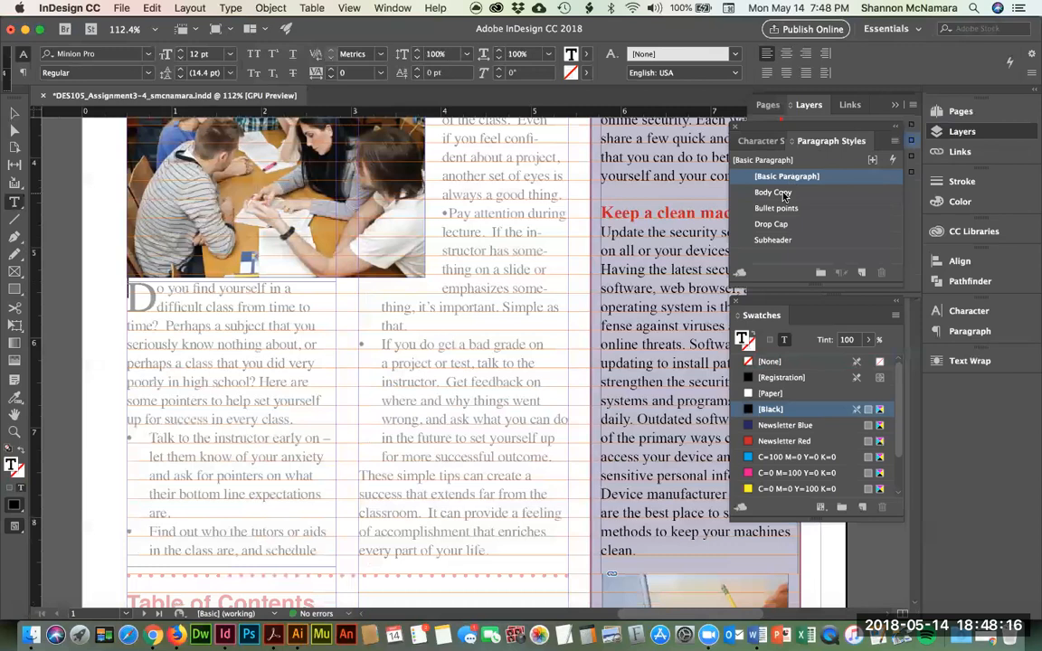
pyautogui.click(782, 193)
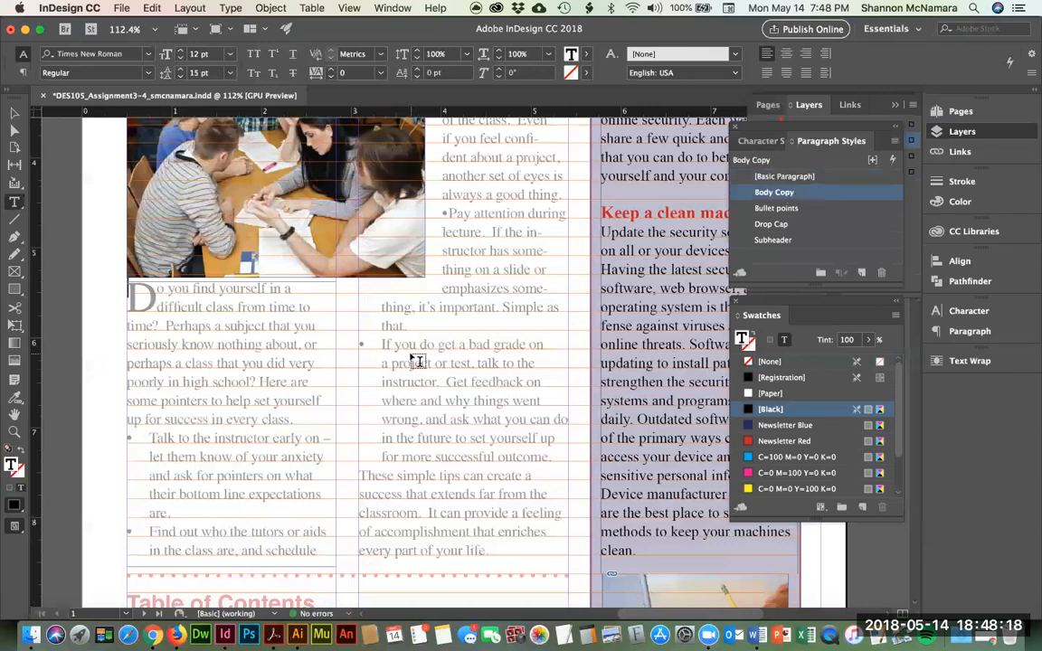
# Step: Draw a second-column text frame about 2.33 in wide and extend its top edge up beside the photo, making it about 5.55 in tall
pyautogui.scroll(3, 377, 326)
pyautogui.scroll(-7, 396, 400)
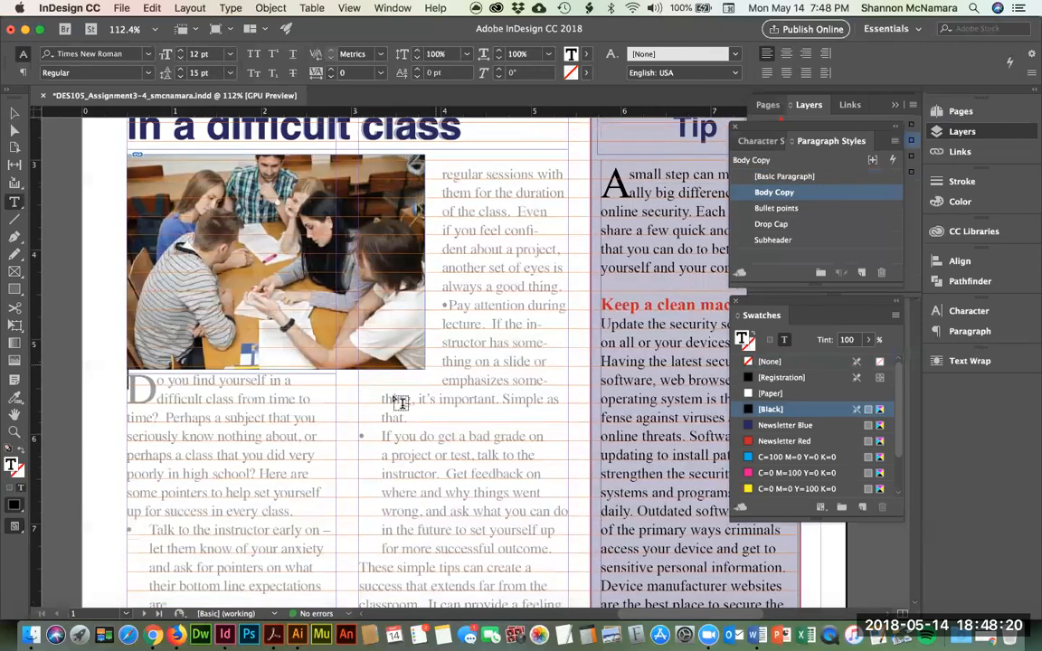
pyautogui.moveTo(362, 443); pyautogui.dragTo(570, 179)
pyautogui.click(15, 112)
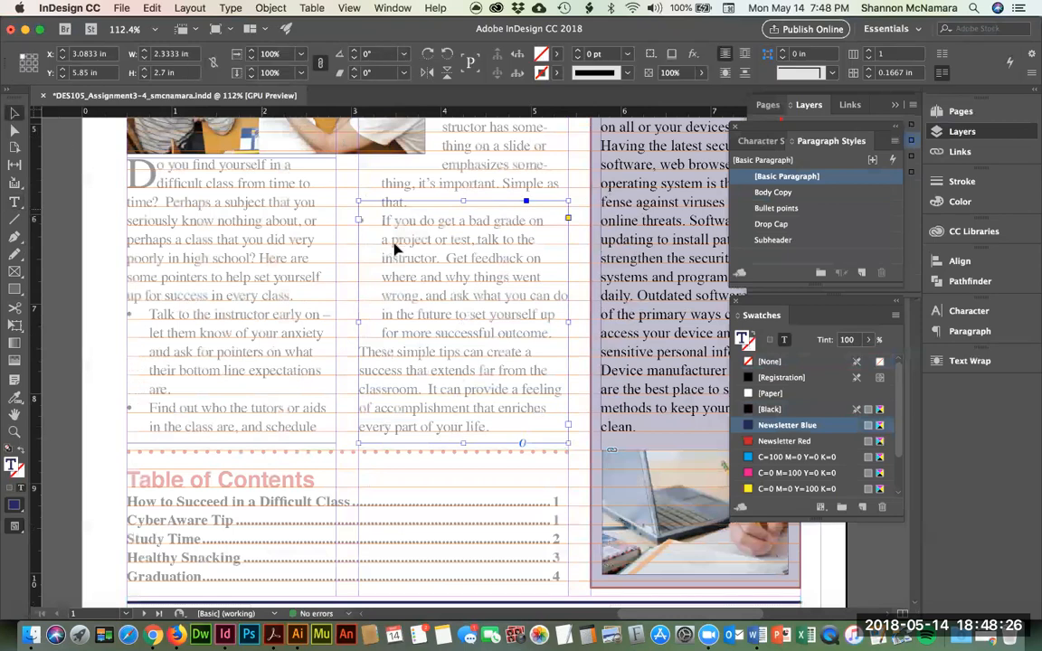
pyautogui.scroll(6, 469, 403)
pyautogui.moveTo(469, 356); pyautogui.dragTo(482, 143)
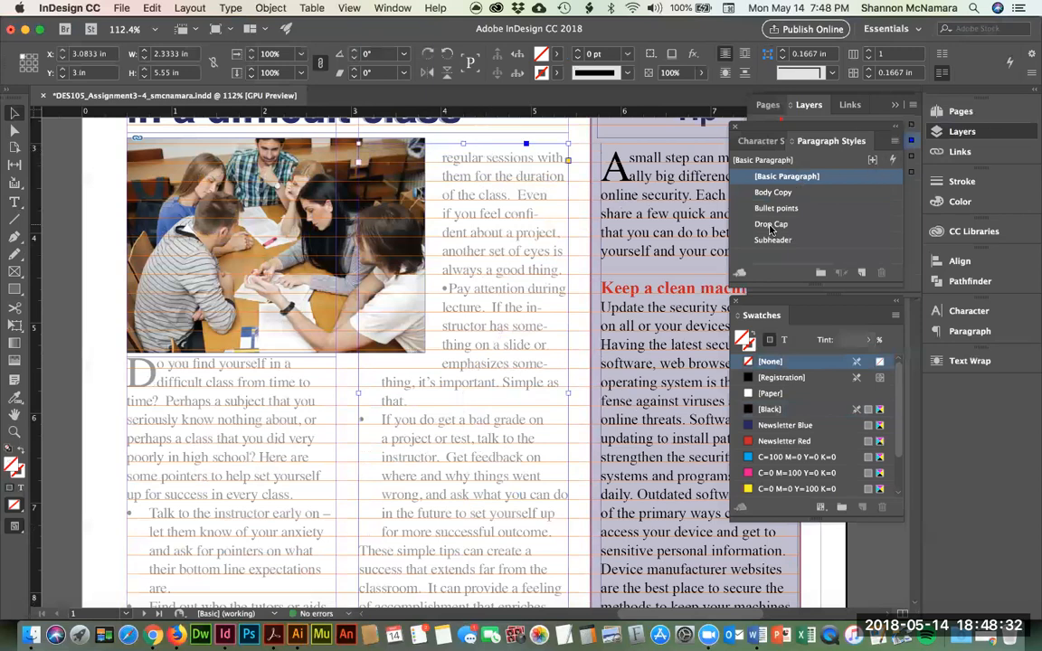
# Step: Check the character and paragraph styles set on the second-column and first-column text frames
pyautogui.click(762, 142)
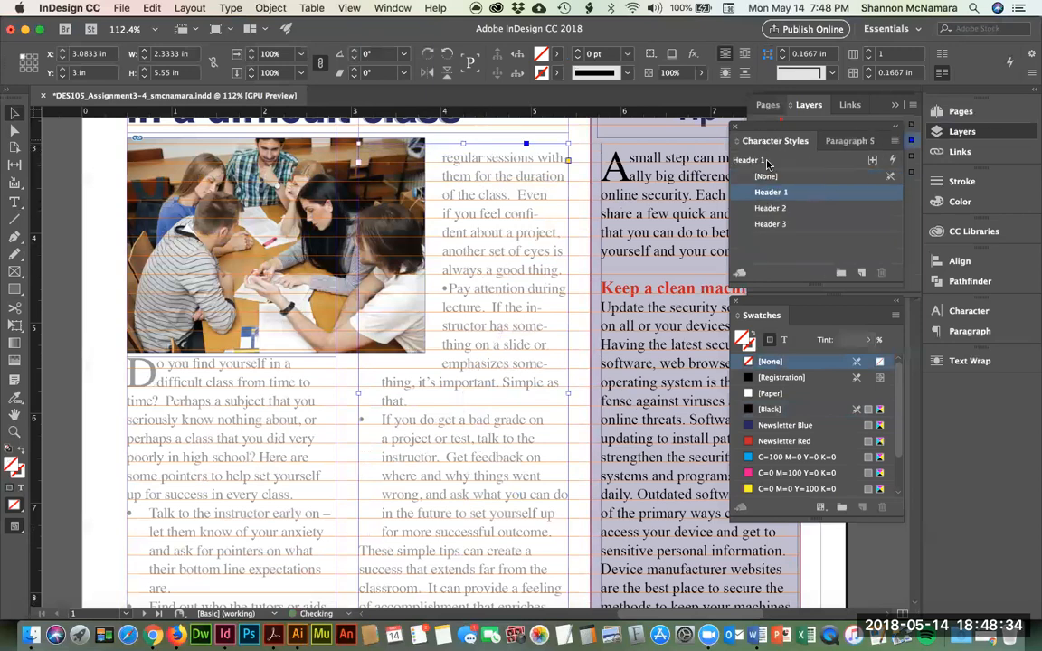
pyautogui.click(844, 142)
pyautogui.click(208, 401)
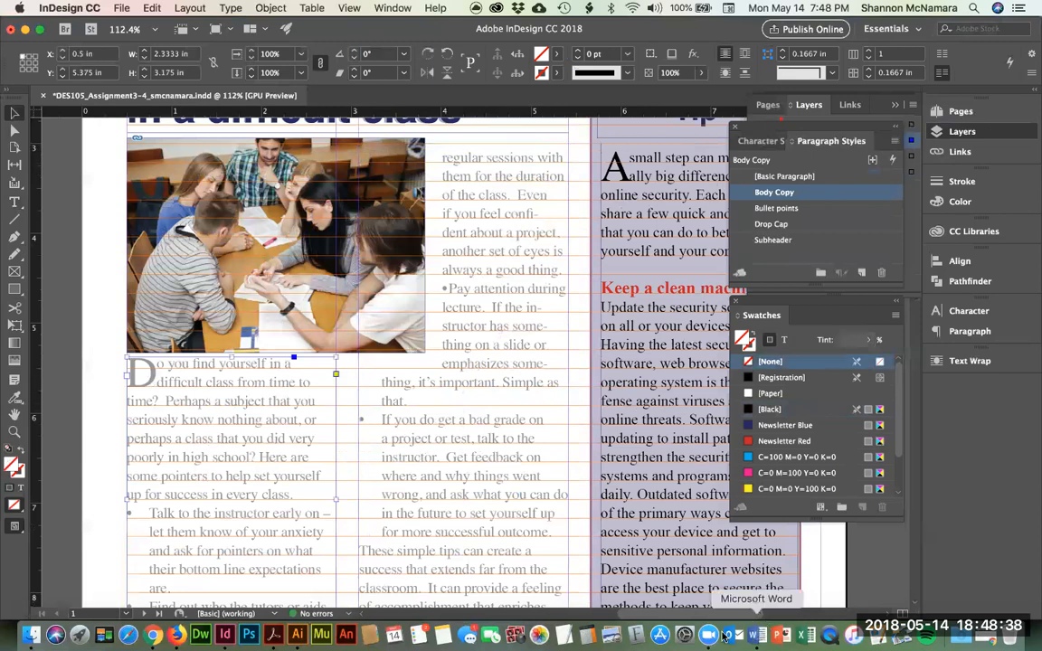
# Step: Switch to the Word document "How to succeed in a difficult class" and examine its introduction and bulleted tips
pyautogui.click(757, 634)
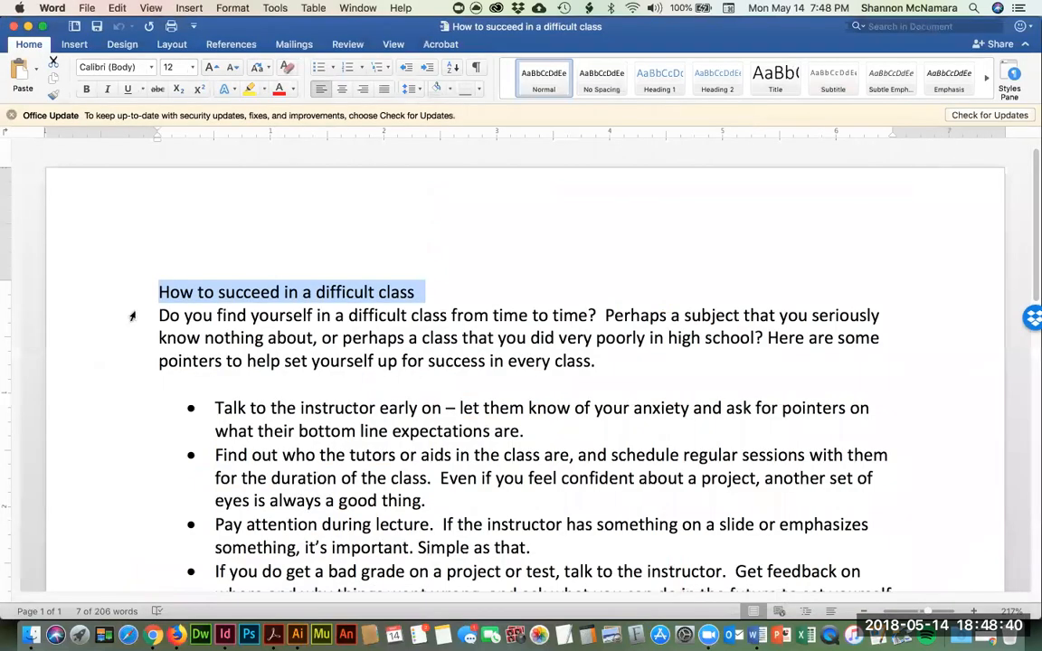
pyautogui.click(160, 315)
pyautogui.scroll(-1, 431, 351)
pyautogui.scroll(-3, 432, 351)
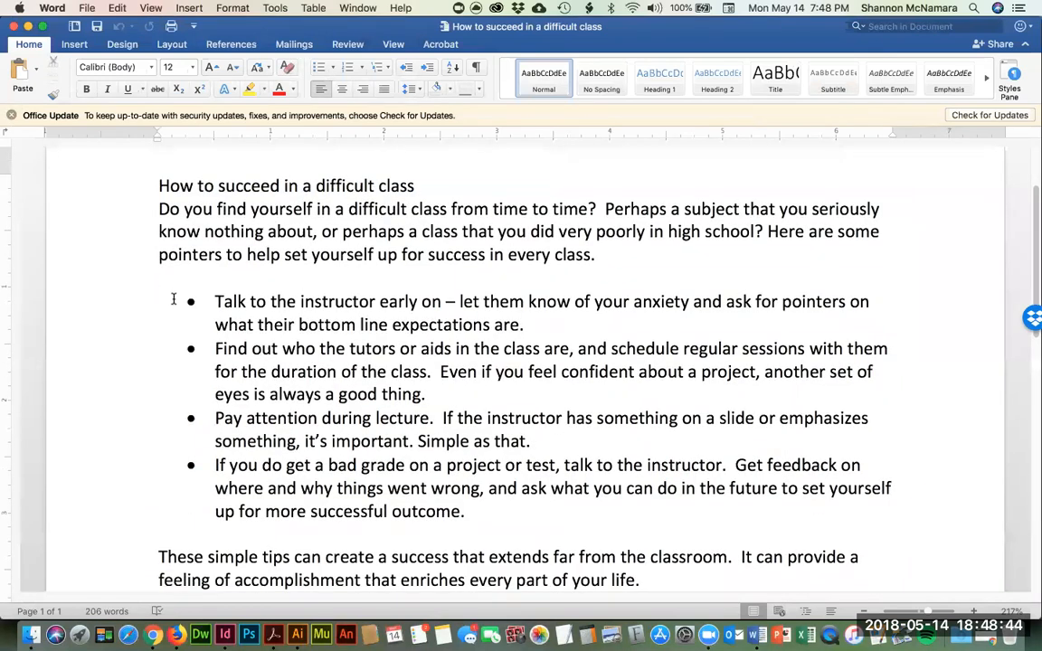
pyautogui.click(209, 302)
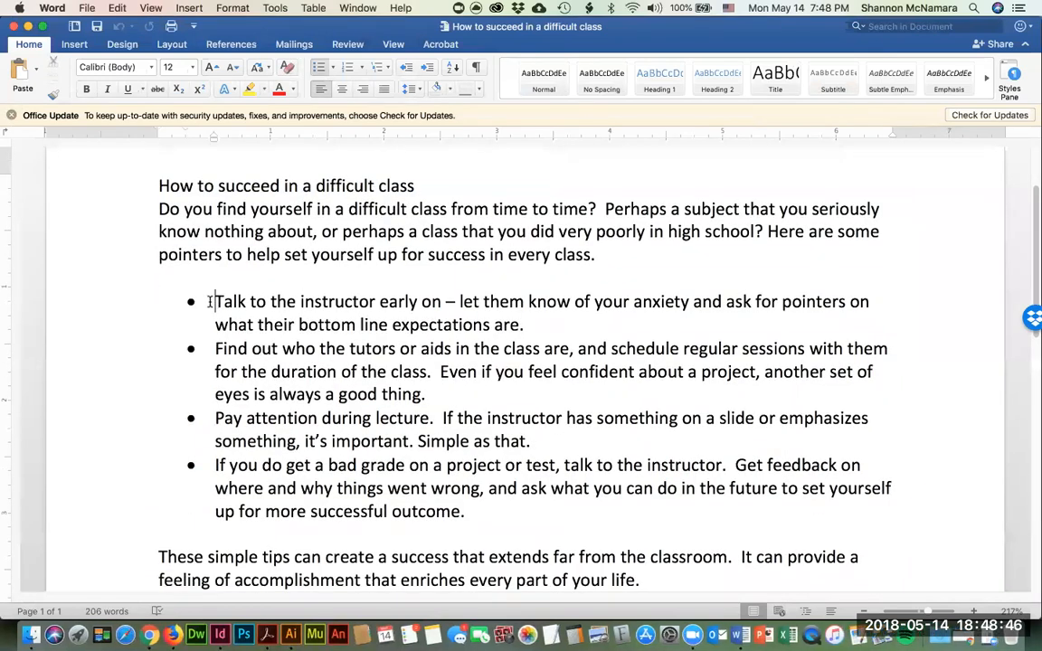
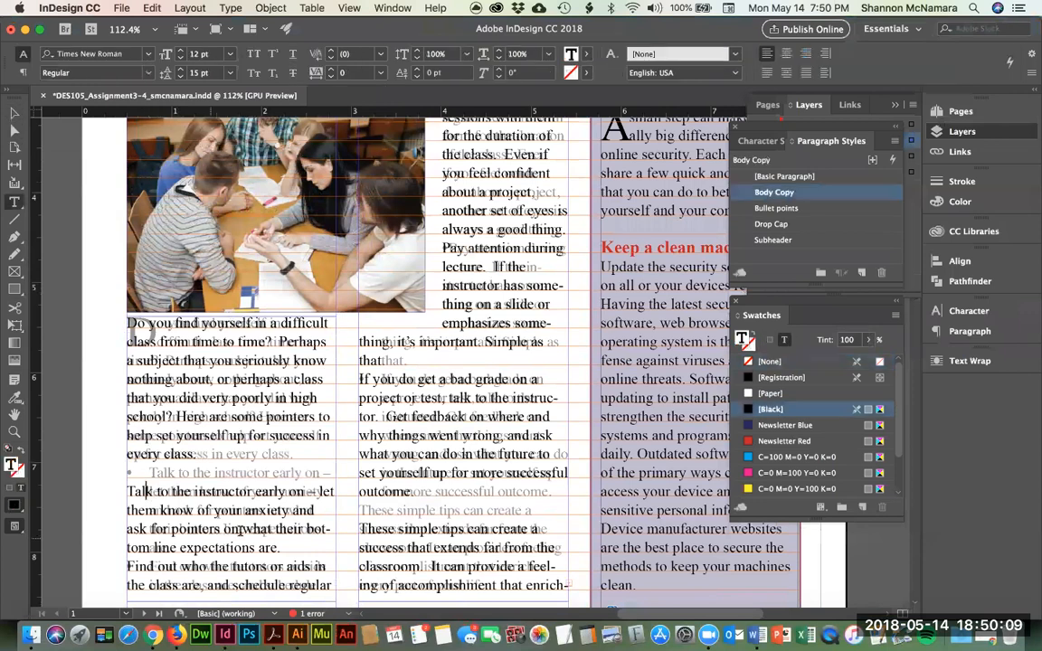
# Step: Remove the empty line above "Talk to the instructor" and apply the Drop Cap paragraph style to the article's opening paragraph
pyautogui.click(128, 472)
pyautogui.press('BackSpace')
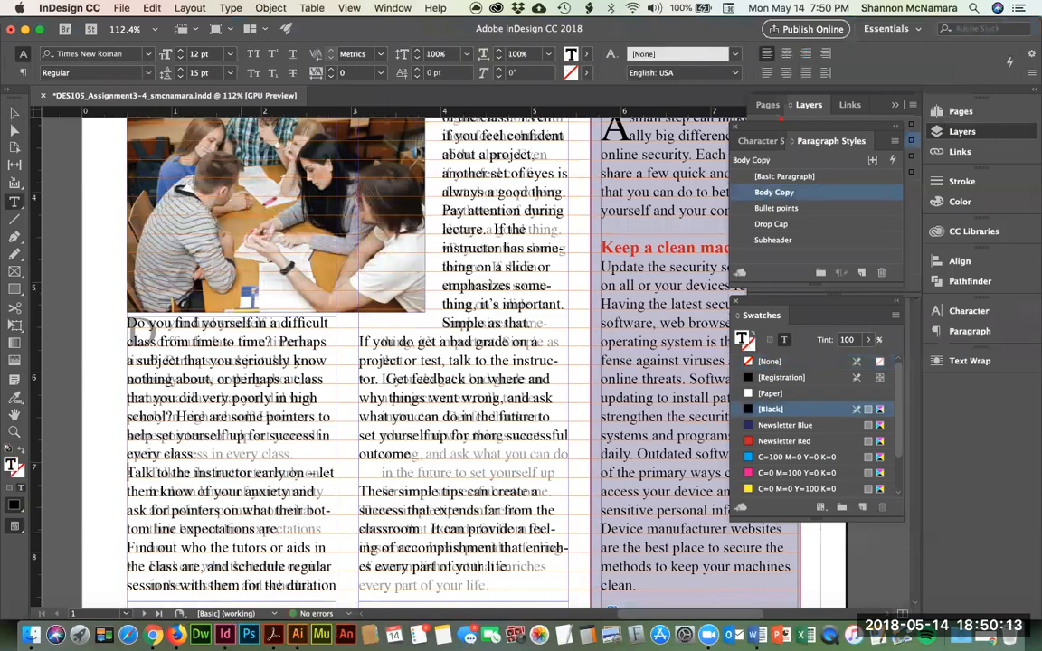
pyautogui.press('super+Up')
pyautogui.hotkey('shift', 'Down')
pyautogui.hotkey('shift', 'Down')
pyautogui.hotkey('shift', 'Down')
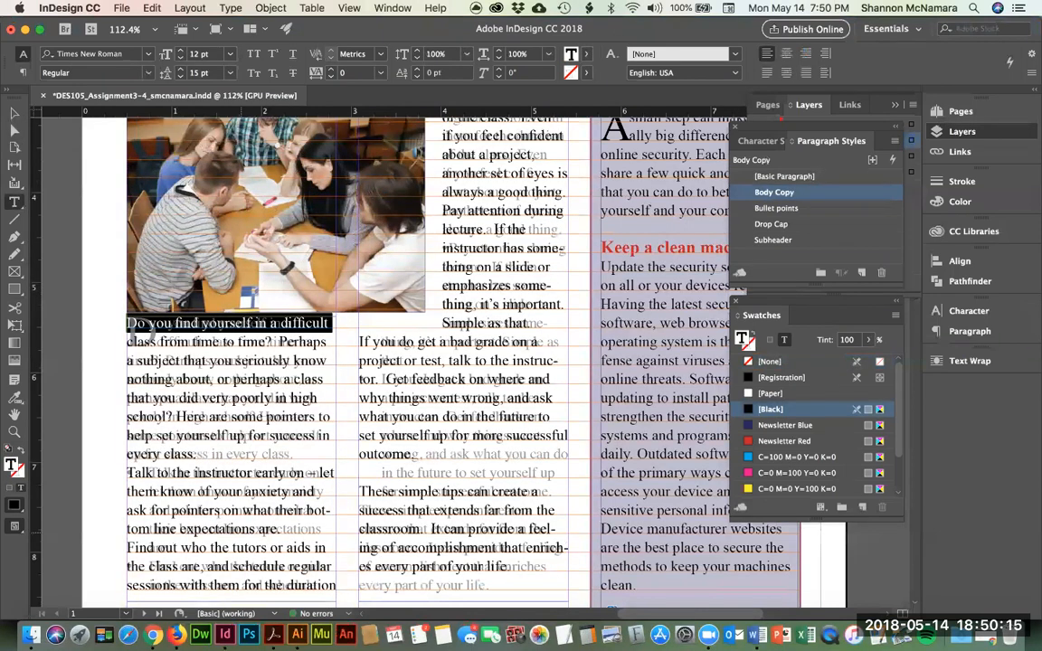
pyautogui.hotkey('shift', 'Down')
pyautogui.hotkey('shift', 'Down')
pyautogui.hotkey('shift', 'Down')
pyautogui.hotkey('shift', 'Down')
pyautogui.hotkey('shift', 'Down')
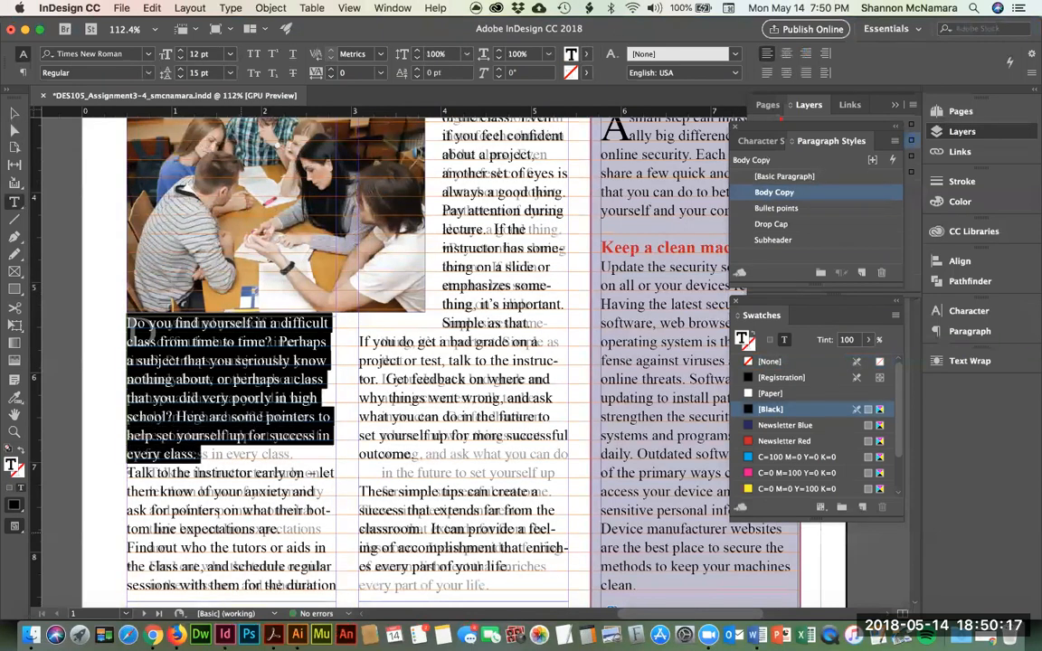
pyautogui.click(772, 223)
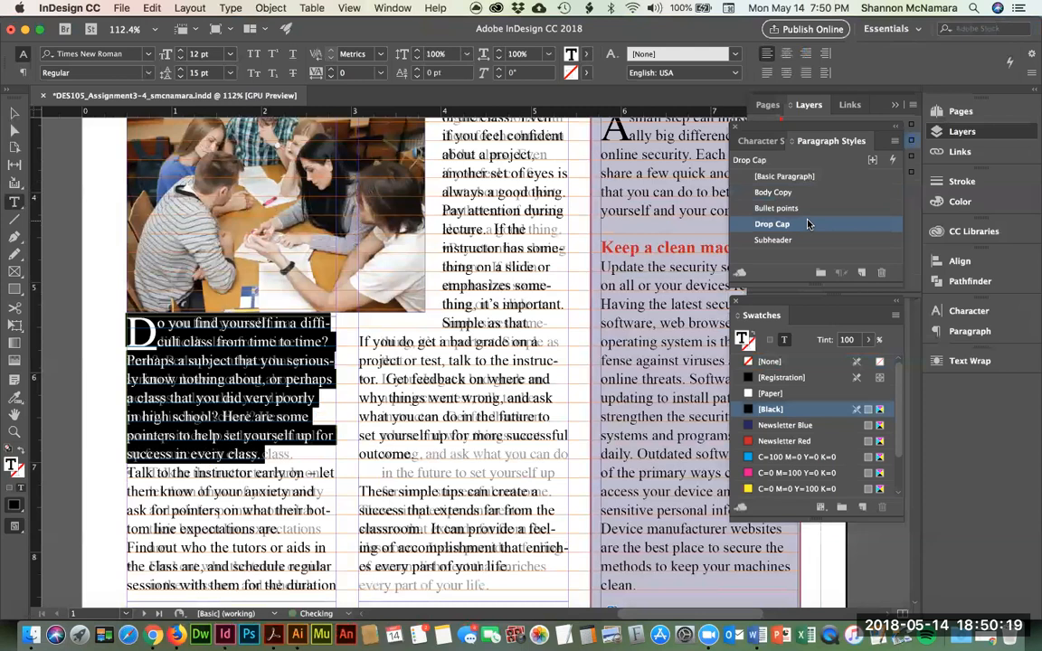
# Step: Apply the Bullet points paragraph style to the first three tips, from "Talk to the instructor" through "Pay attention during lecture"
pyautogui.press('Right')
pyautogui.hotkey('shift', 'Down')
pyautogui.hotkey('shift', 'Down')
pyautogui.hotkey('shift', 'Down')
pyautogui.hotkey('shift', 'Down')
pyautogui.hotkey('shift', 'Down')
pyautogui.hotkey('shift', 'Down')
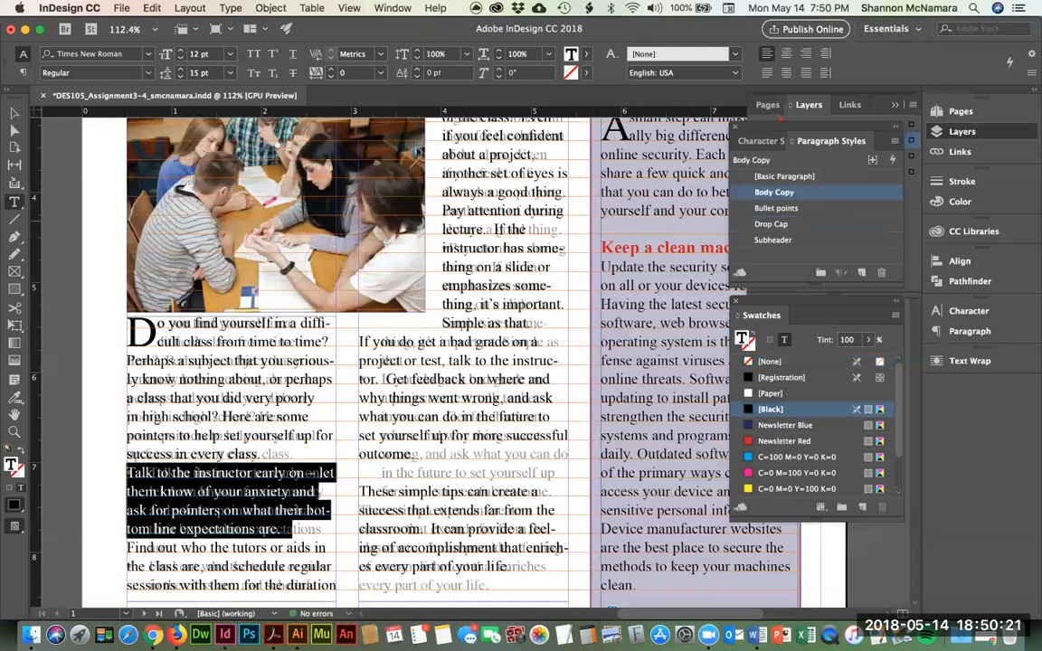
pyautogui.hotkey('shift', 'Down')
pyautogui.hotkey('shift', 'Down')
pyautogui.hotkey('shift', 'Down')
pyautogui.hotkey('shift', 'Down')
pyautogui.hotkey('shift', 'Down')
pyautogui.hotkey('shift', 'Down')
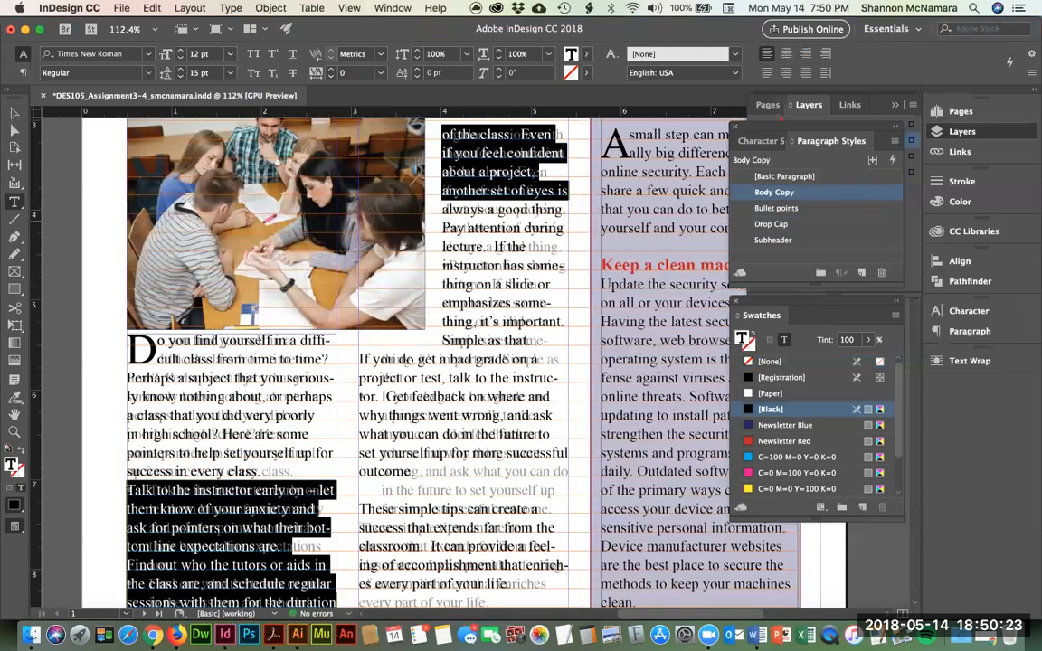
pyautogui.hotkey('shift', 'Down')
pyautogui.hotkey('shift', 'Down')
pyautogui.hotkey('shift', 'Down')
pyautogui.hotkey('shift', 'Down')
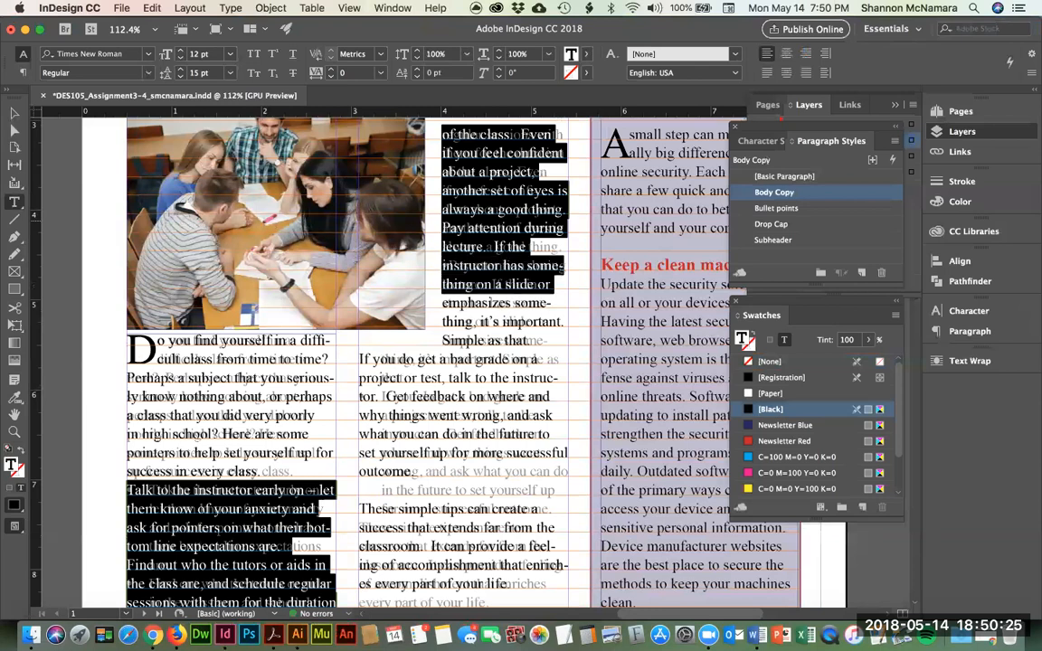
pyautogui.hotkey('shift', 'Down')
pyautogui.hotkey('shift', 'Down')
pyautogui.hotkey('shift', 'Down')
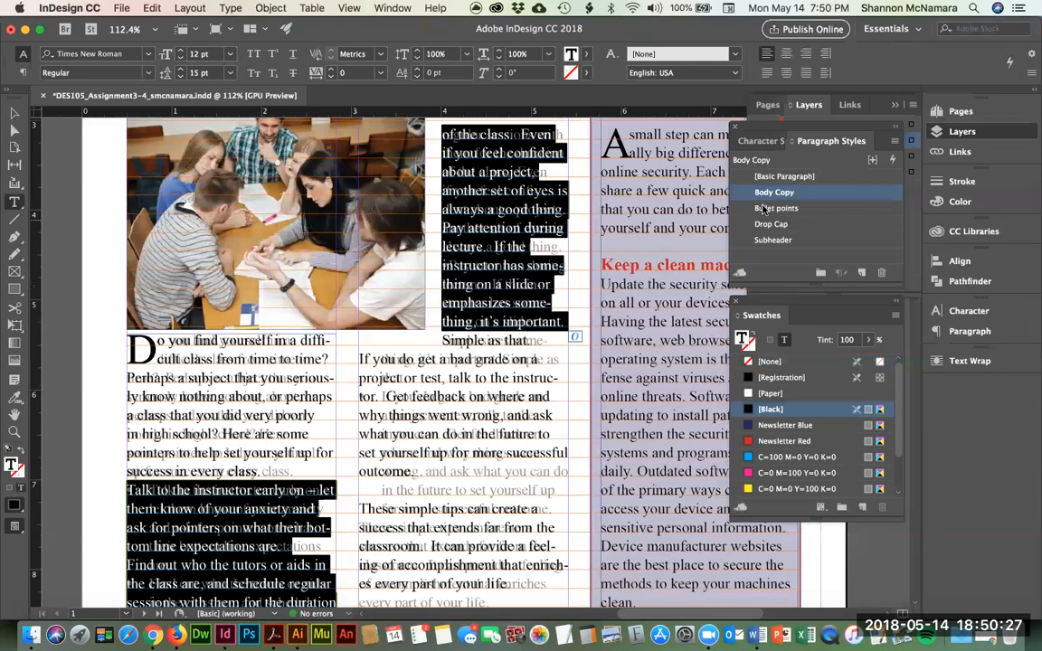
pyautogui.click(775, 212)
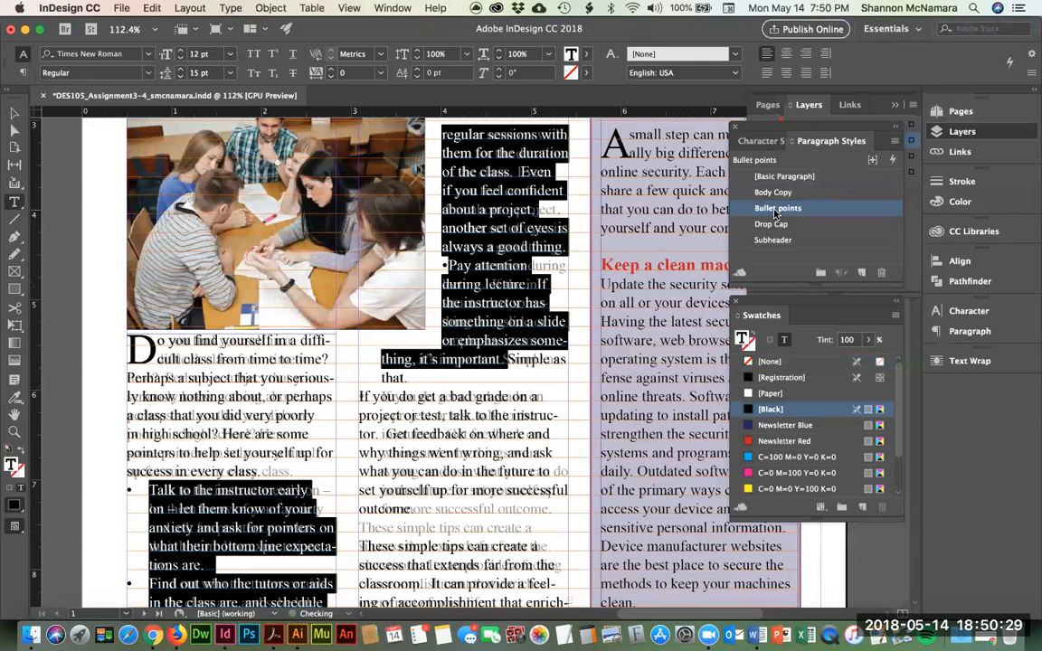
# Step: Apply the Bullet points style to the "If you do get a bad grade" paragraph and delete the empty line beneath it
pyautogui.click(15, 113)
pyautogui.scroll(-8, 430, 355)
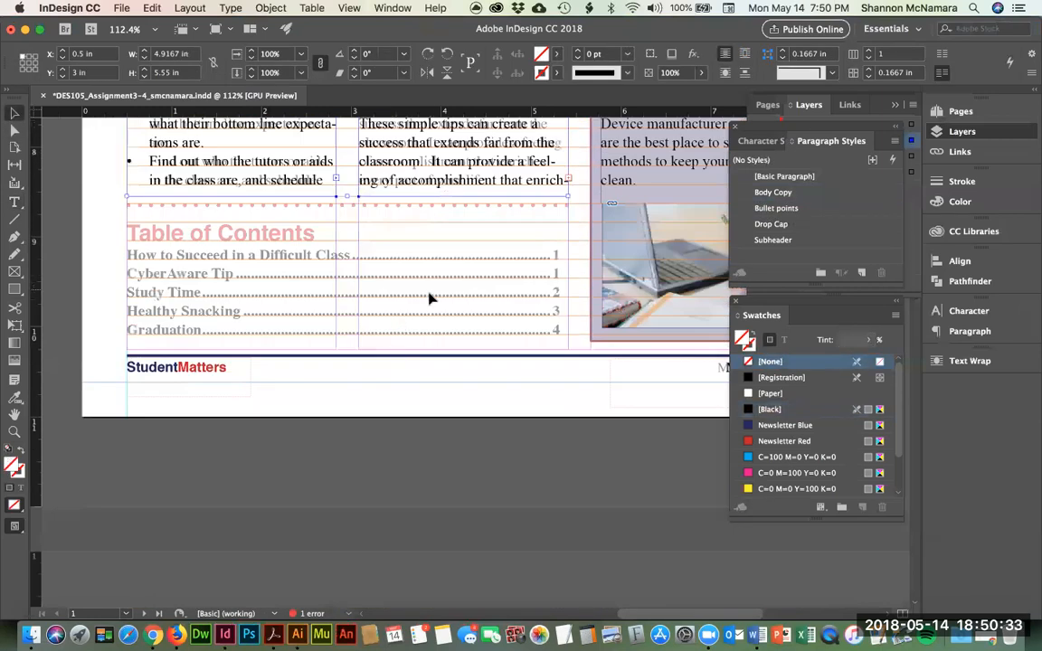
pyautogui.scroll(5, 431, 300)
pyautogui.doubleClick(368, 173)
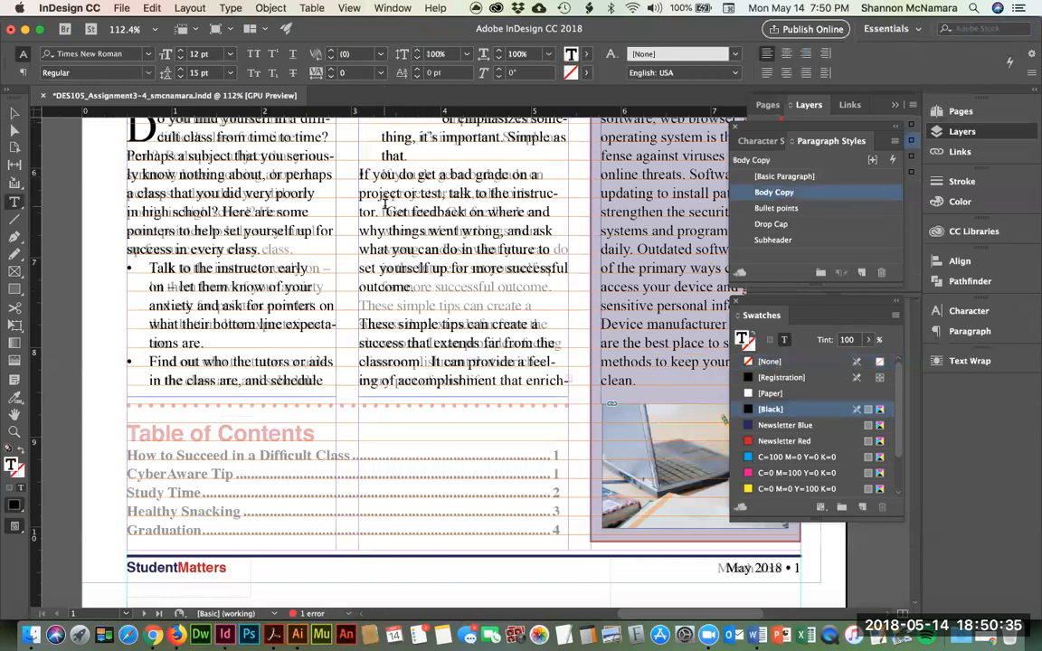
pyautogui.moveTo(364, 174); pyautogui.dragTo(409, 155)
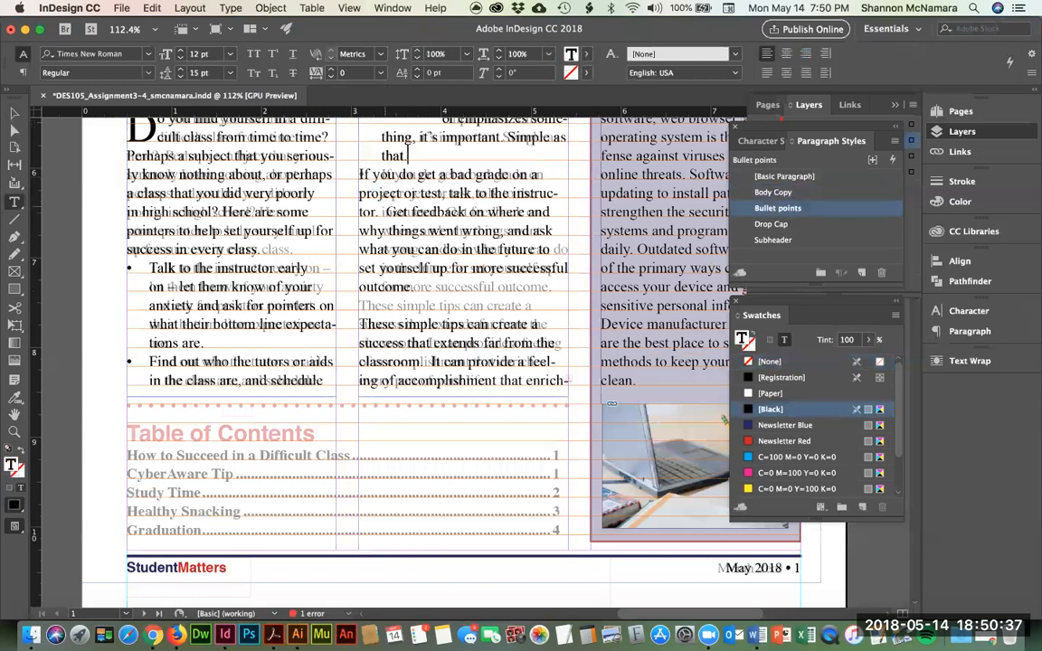
pyautogui.click(359, 192)
pyautogui.hotkey('shift', 'Down')
pyautogui.hotkey('shift', 'Down')
pyautogui.press('Up')
pyautogui.press('Up')
pyautogui.hotkey('shift', 'Down')
pyautogui.hotkey('shift', 'Down')
pyautogui.hotkey('shift', 'Down')
pyautogui.hotkey('shift', 'Down')
pyautogui.hotkey('shift', 'Down')
pyautogui.hotkey('shift', 'Down')
pyautogui.hotkey('shift', 'Down')
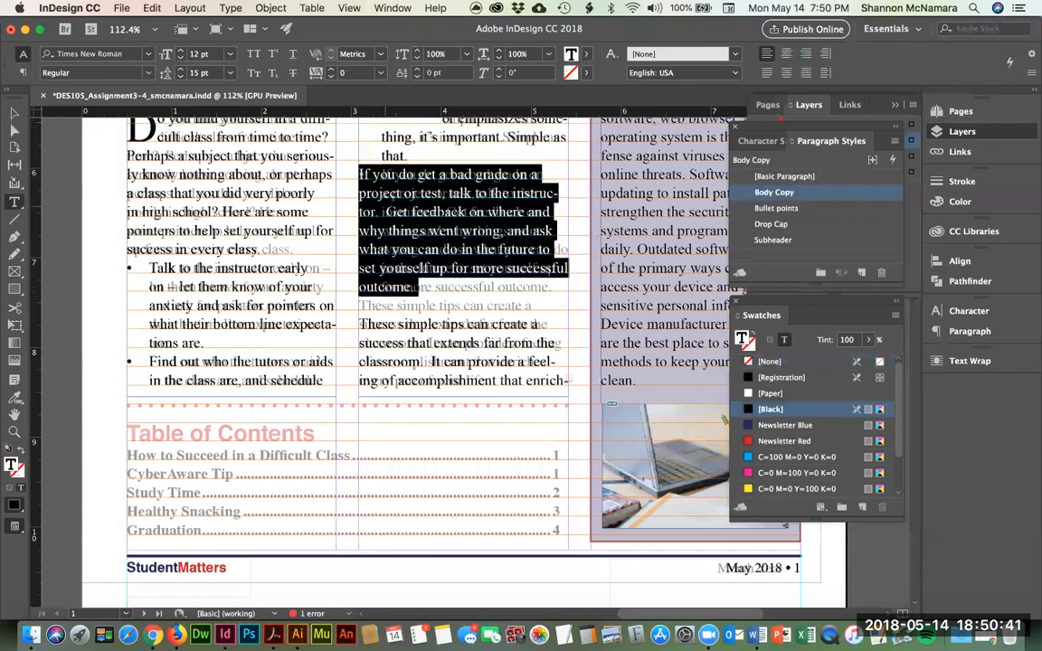
pyautogui.click(776, 208)
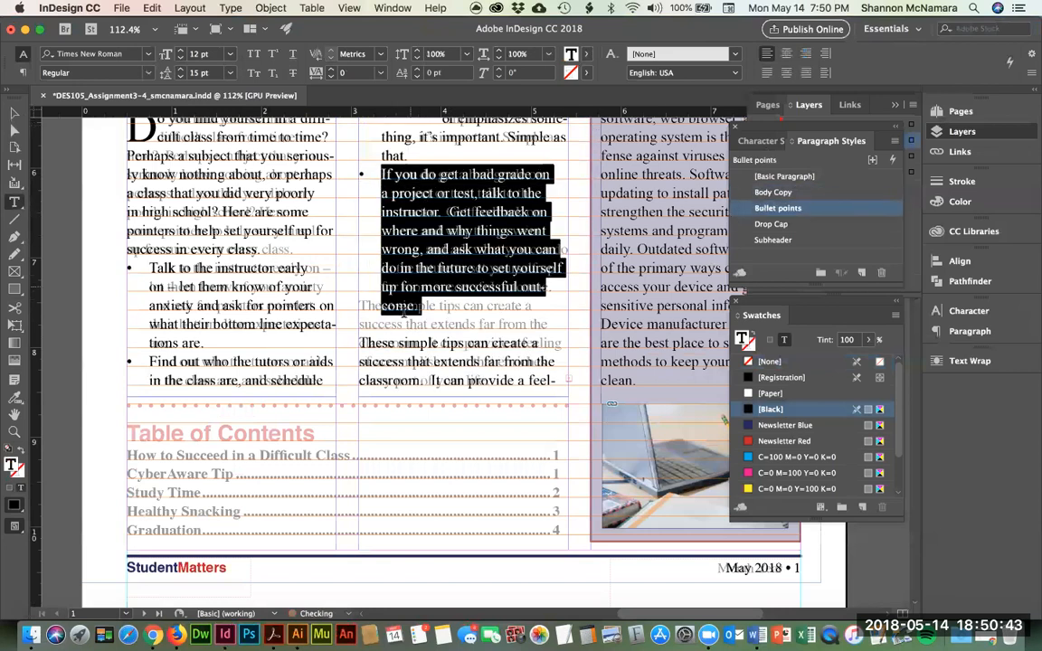
pyautogui.click(359, 324)
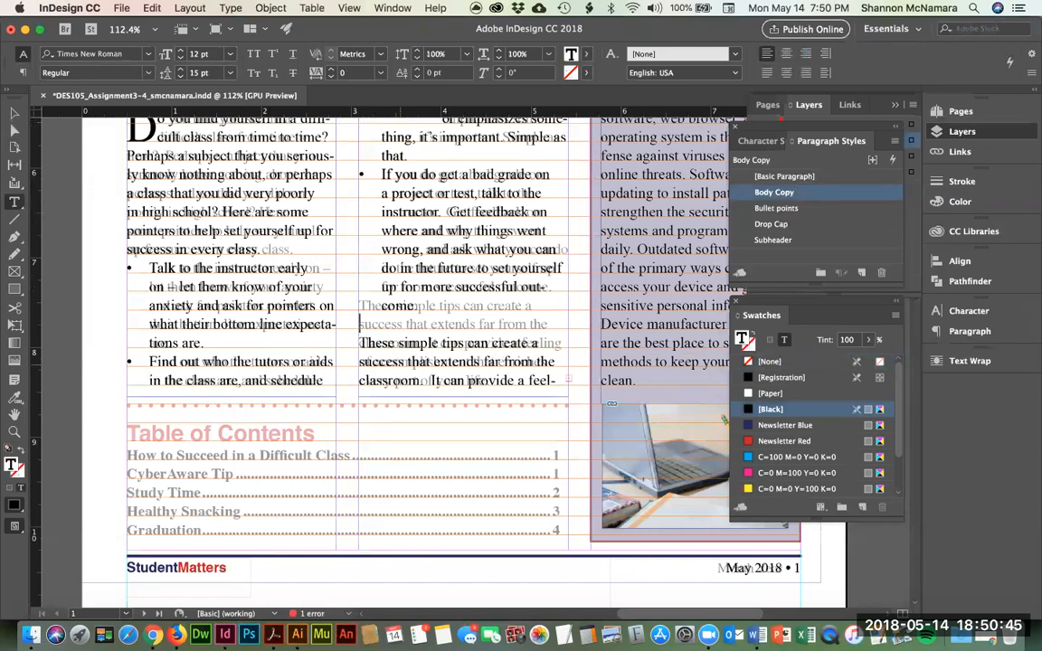
pyautogui.press('BackSpace')
# Step: Widen the second-column text frame by its outer edge to about 2.46 in
pyautogui.scroll(10, 415, 317)
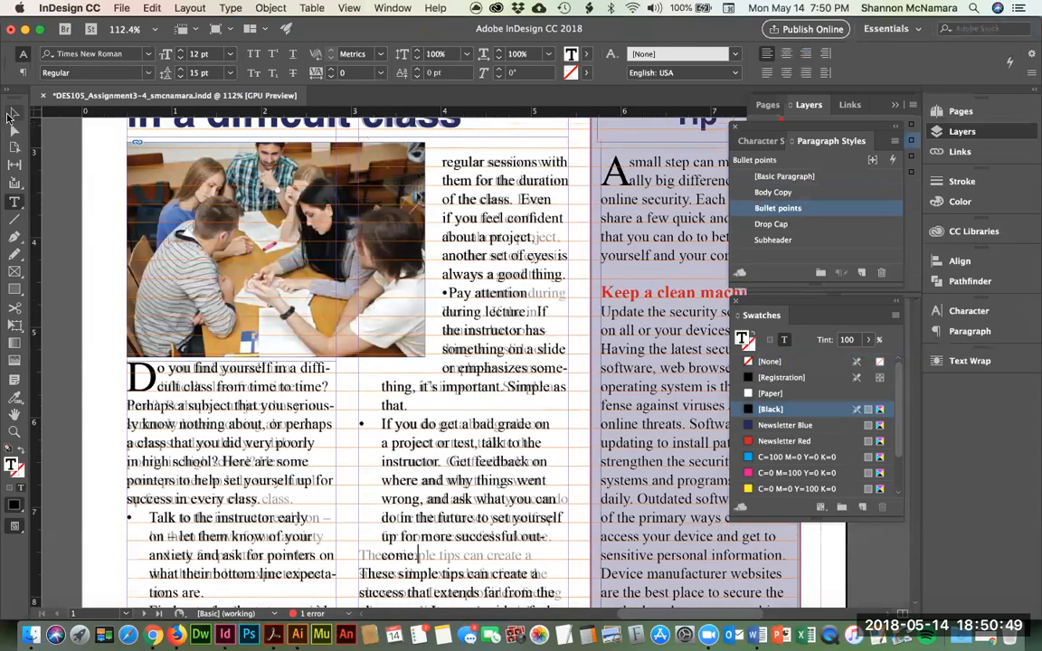
pyautogui.click(11, 113)
pyautogui.moveTo(570, 398); pyautogui.dragTo(573, 399)
pyautogui.scroll(-5, 511, 407)
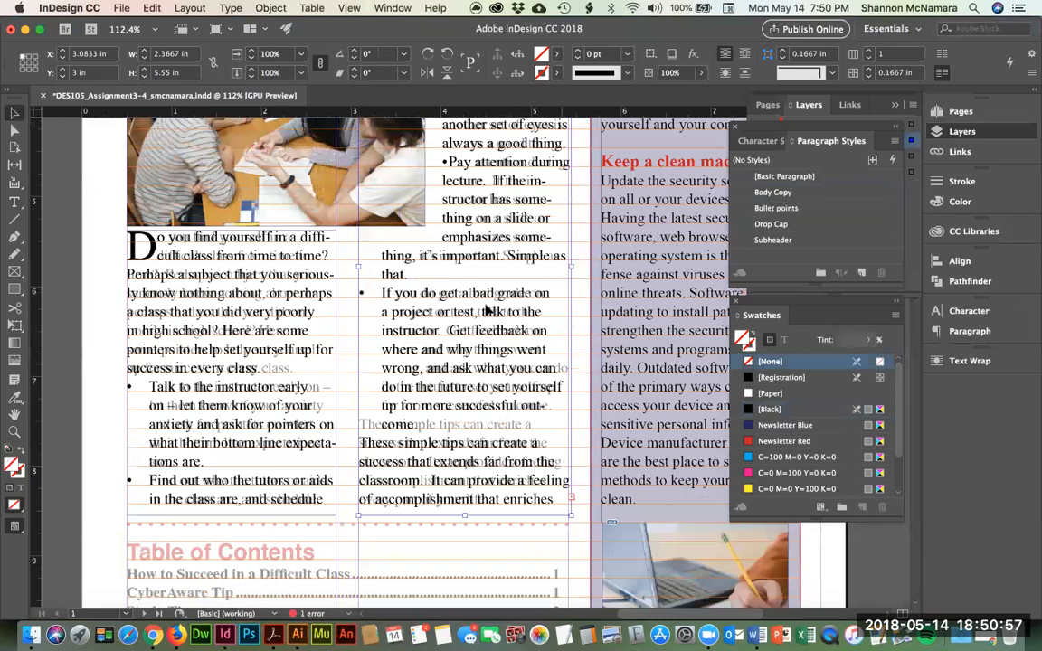
pyautogui.moveTo(568, 266); pyautogui.dragTo(580, 266)
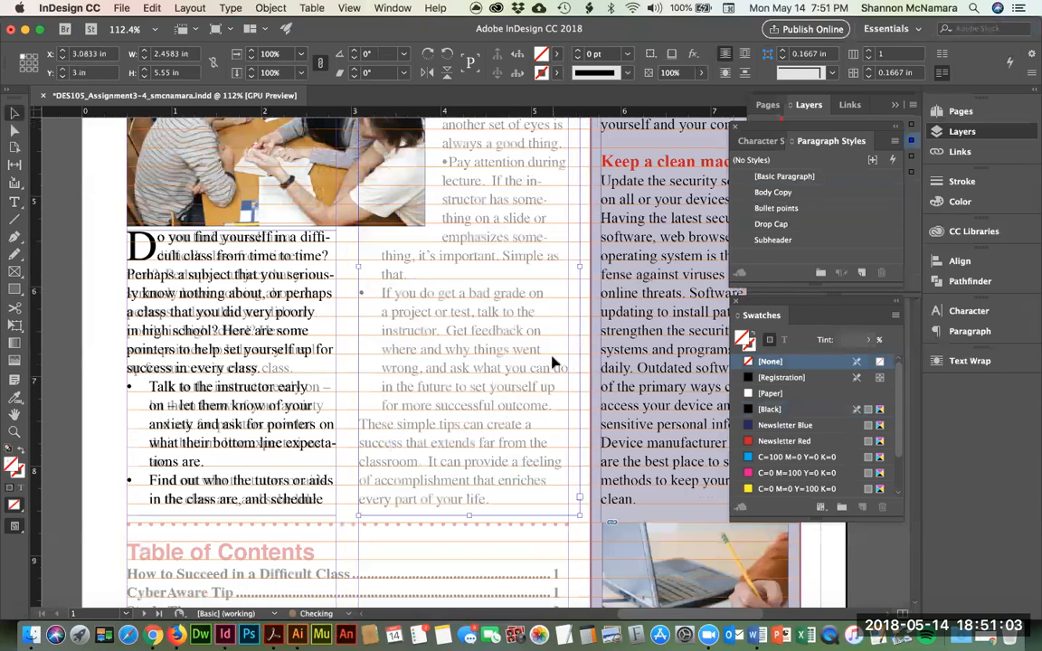
# Step: Force line breaks in the second column before "where and why", "another set of eyes" and "do in the future"
pyautogui.doubleClick(561, 372)
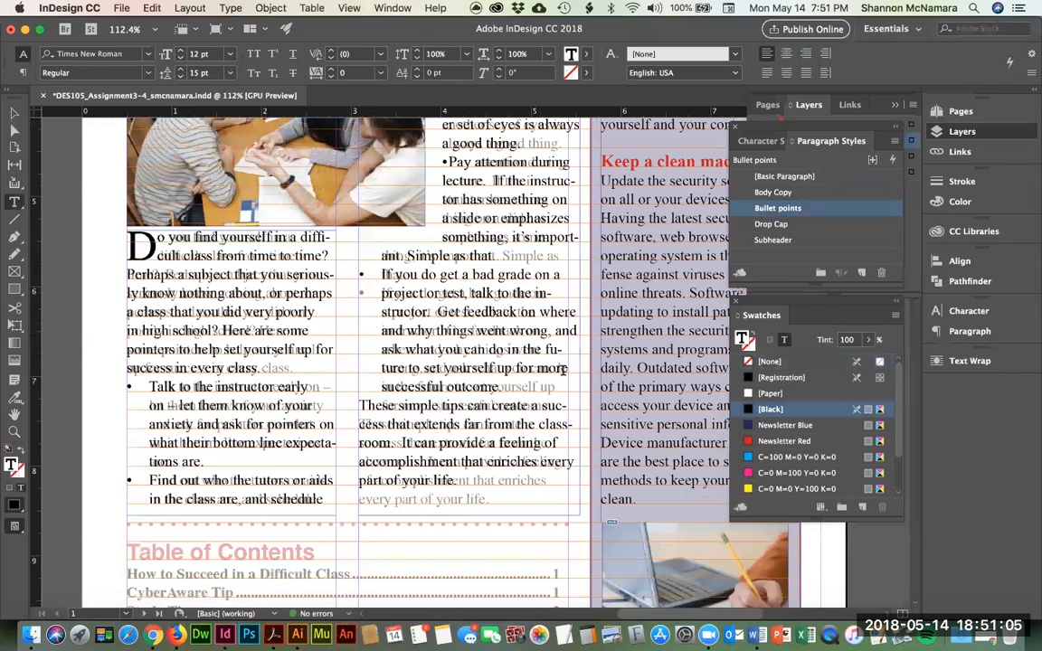
pyautogui.hotkey('shift', 'Return')
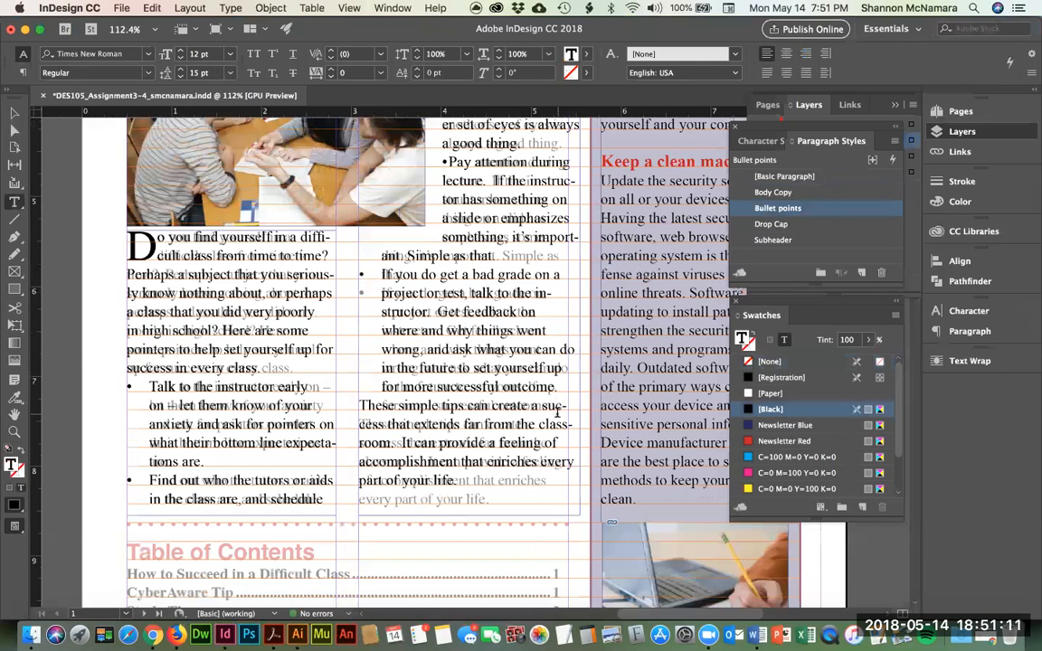
pyautogui.scroll(4, 558, 412)
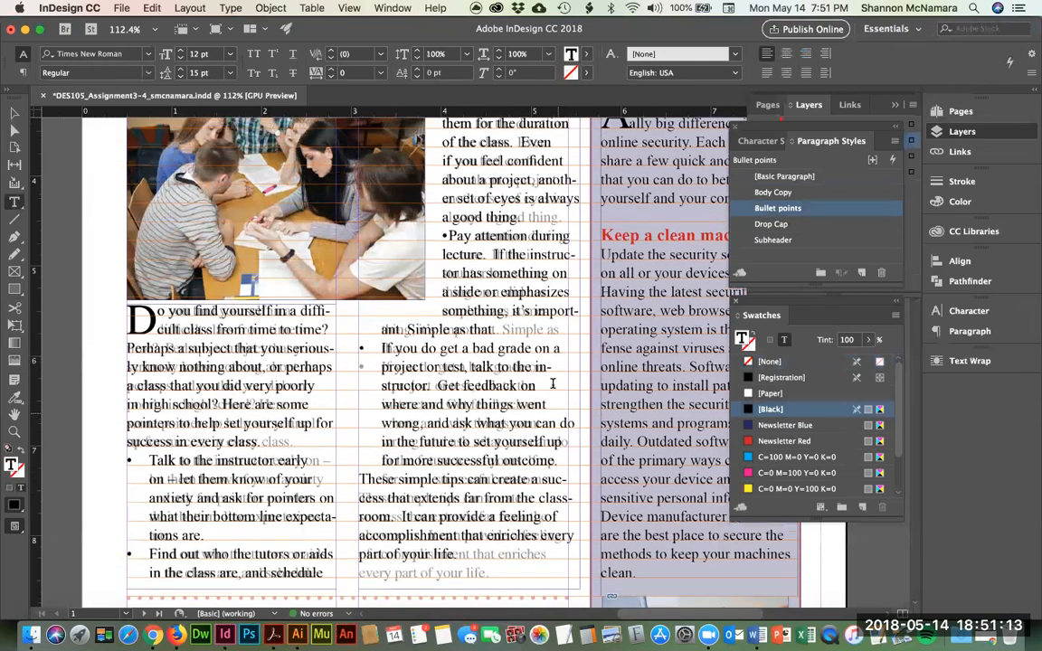
pyautogui.scroll(3, 558, 412)
pyautogui.hotkey('shift', 'Return')
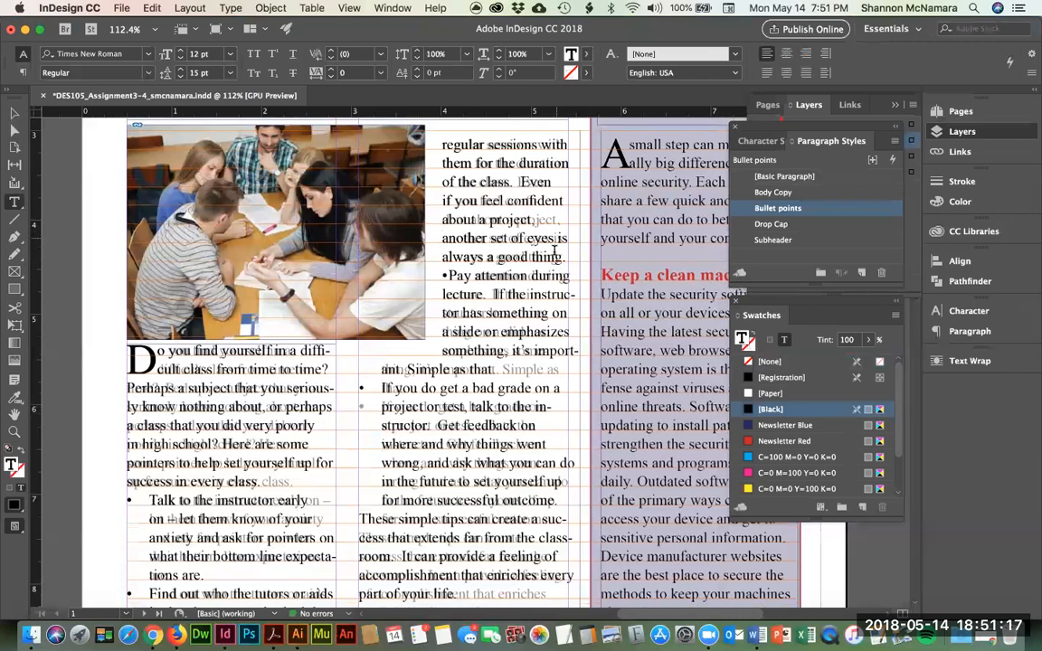
pyautogui.scroll(-10, 553, 251)
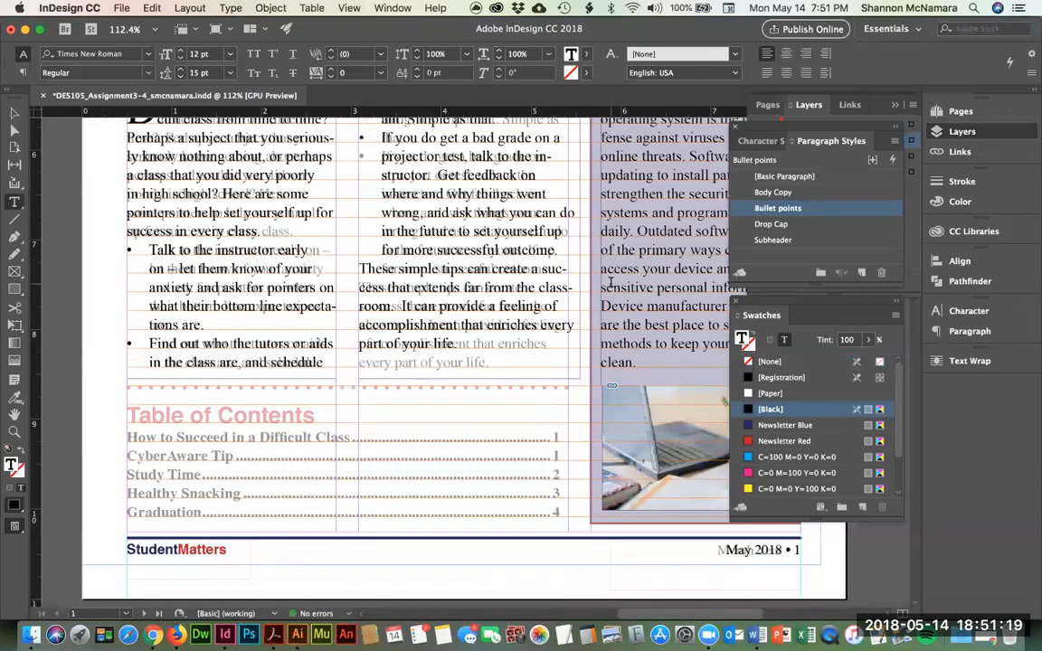
pyautogui.click(554, 213)
pyautogui.hotkey('shift', 'Return')
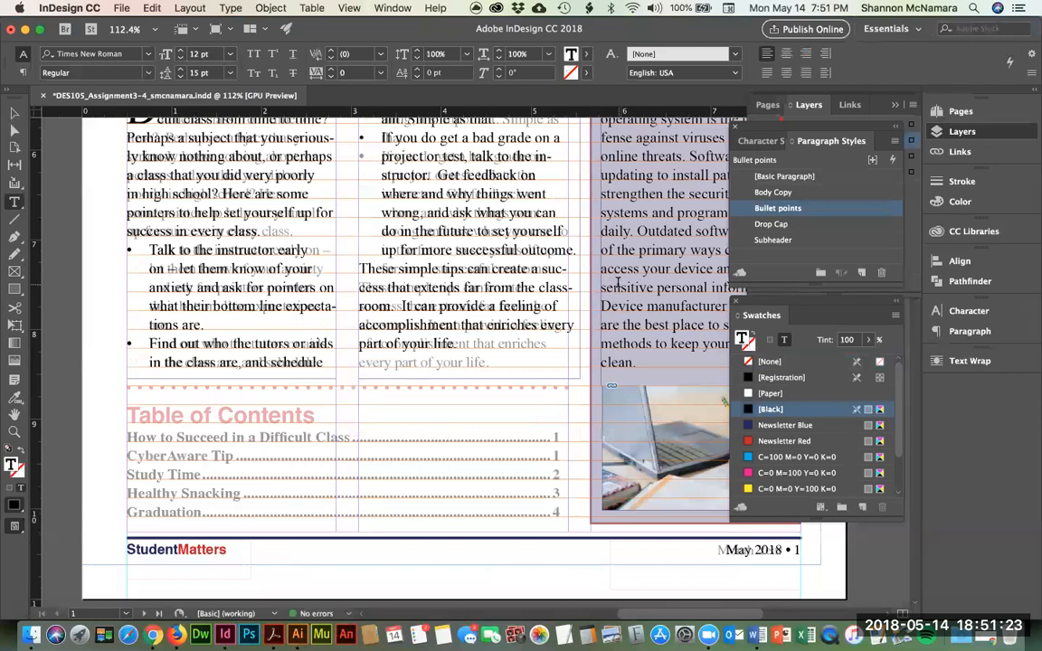
pyautogui.click(385, 288)
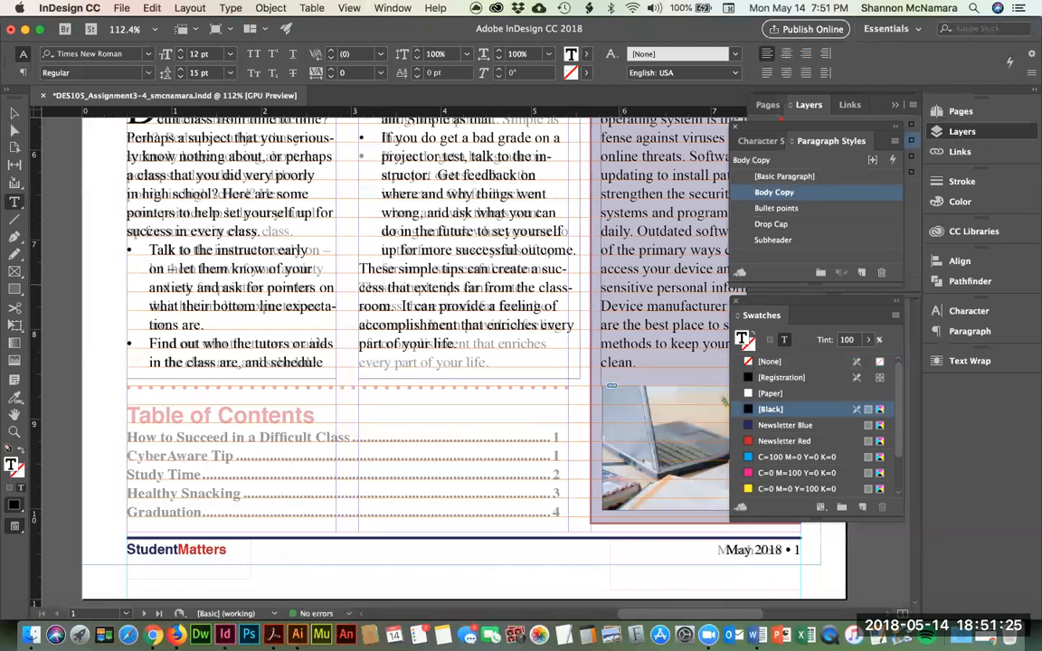
pyautogui.moveTo(382, 268); pyautogui.dragTo(359, 268)
pyautogui.click(359, 268)
pyautogui.scroll(4, 362, 344)
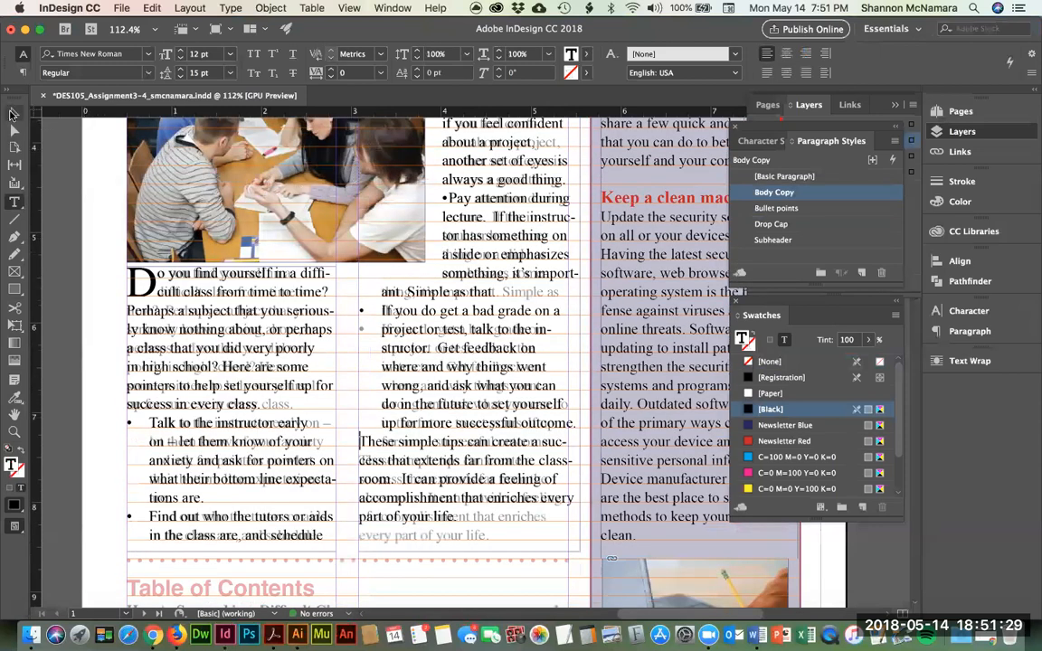
# Step: Try narrowing the second-column text frame to about 2.39 in, and return it to about 2.46 in wide
pyautogui.click(13, 113)
pyautogui.moveTo(579, 305); pyautogui.dragTo(573, 305)
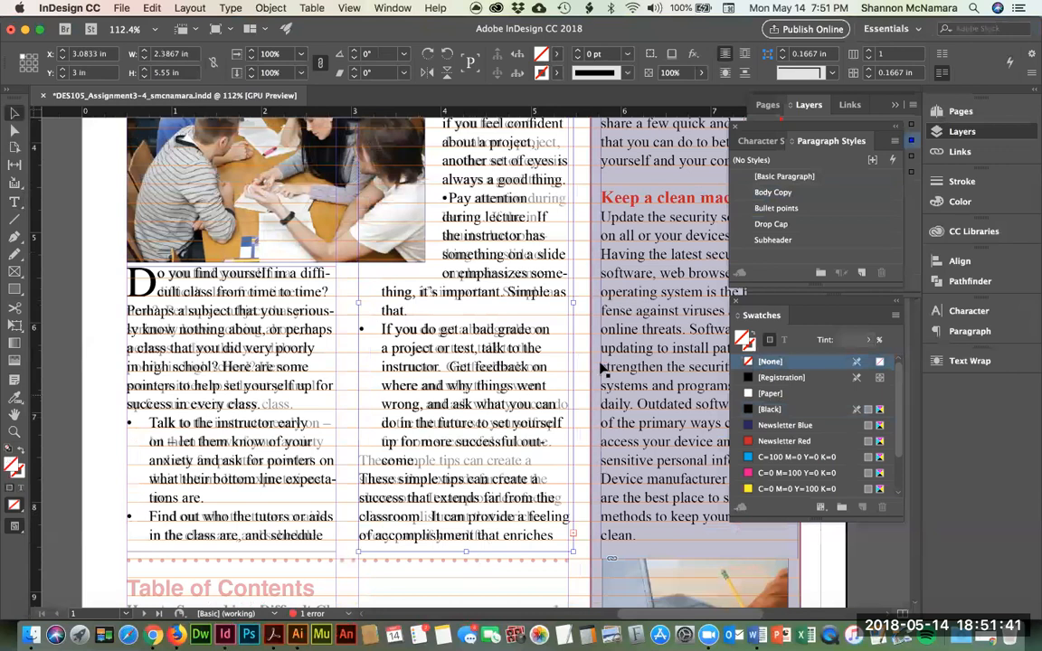
pyautogui.moveTo(574, 304); pyautogui.dragTo(576, 303)
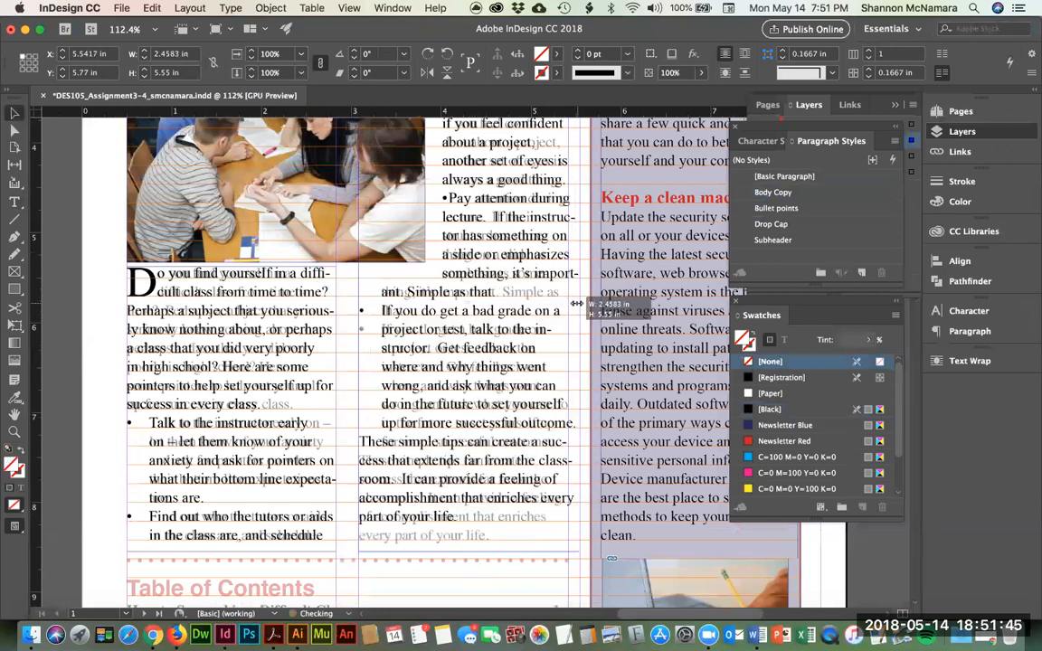
# Step: Try an empty line before the closing paragraph "These simple tips" and remove it again
pyautogui.doubleClick(378, 443)
pyautogui.doubleClick(378, 443)
pyautogui.press('Left')
pyautogui.press('Return')
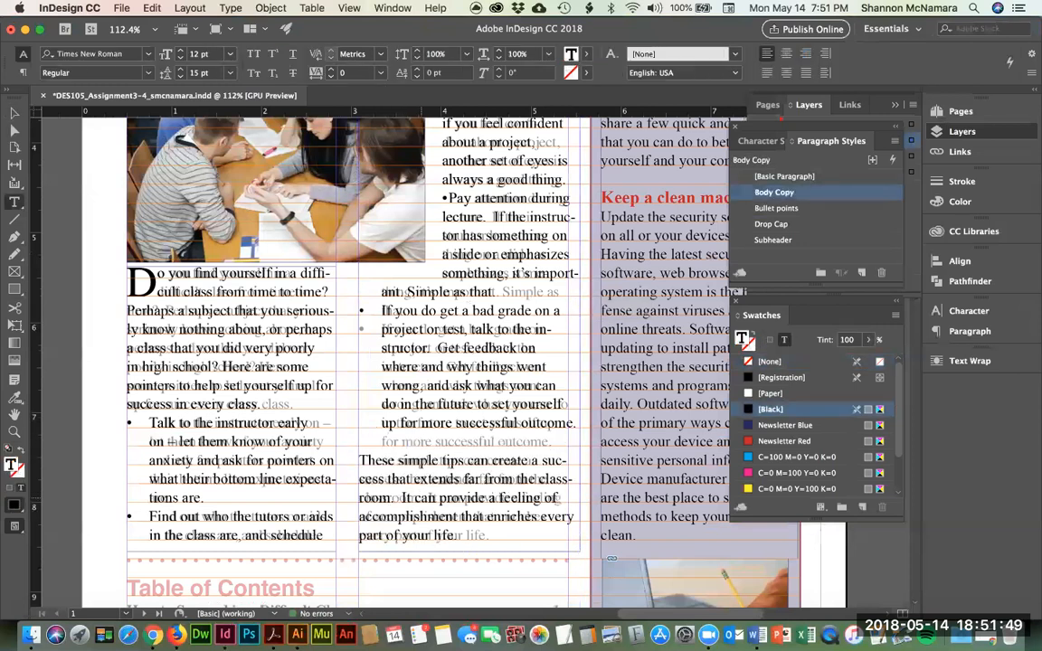
pyautogui.press('BackSpace')
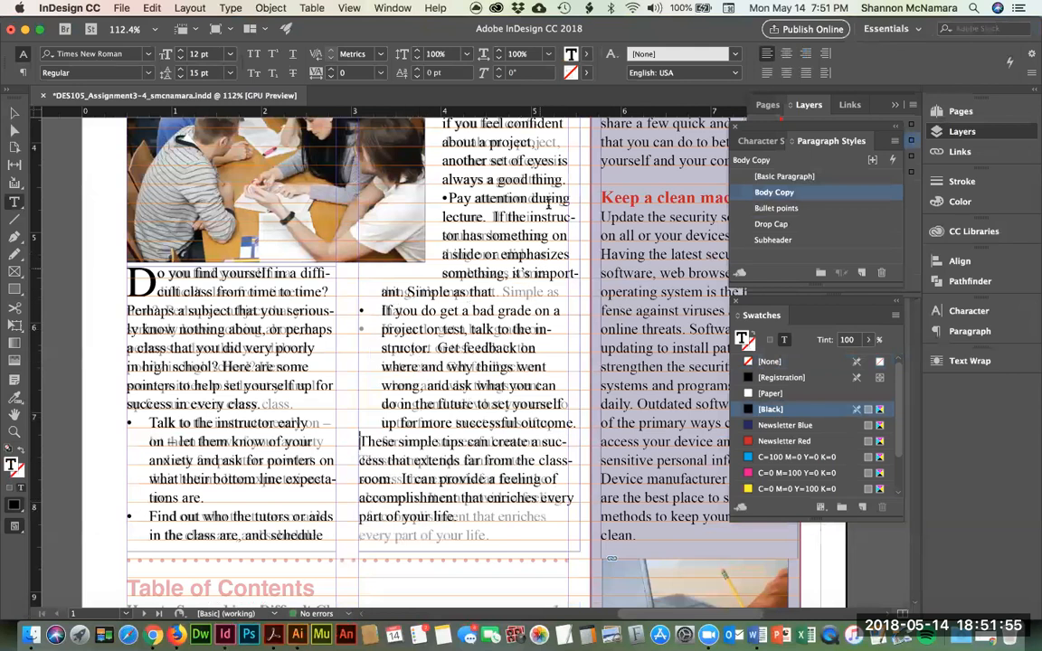
pyautogui.scroll(1, 506, 203)
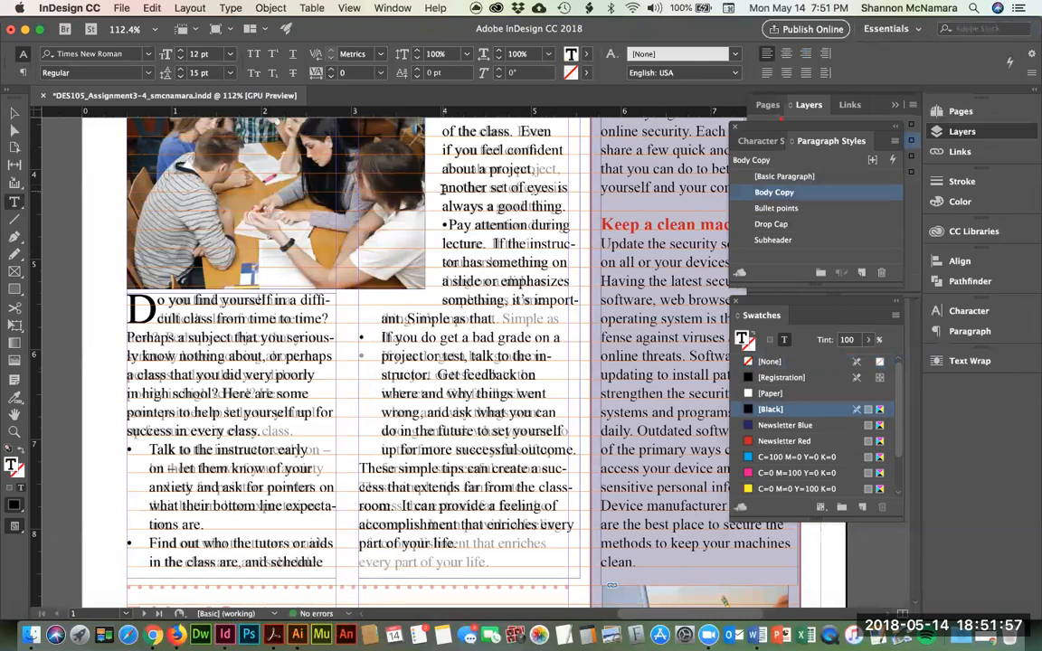
# Step: Try a forced line break before "important" in the second column's "Pay attention during lecture" bullet
pyautogui.click(421, 235)
pyautogui.scroll(-5, 473, 275)
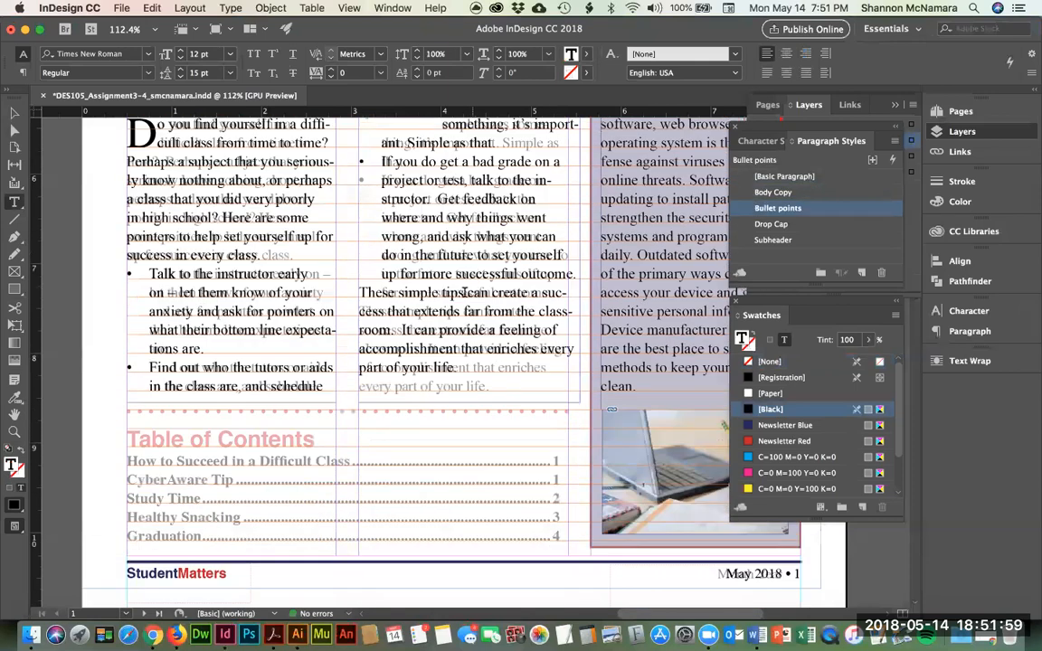
pyautogui.scroll(3, 463, 371)
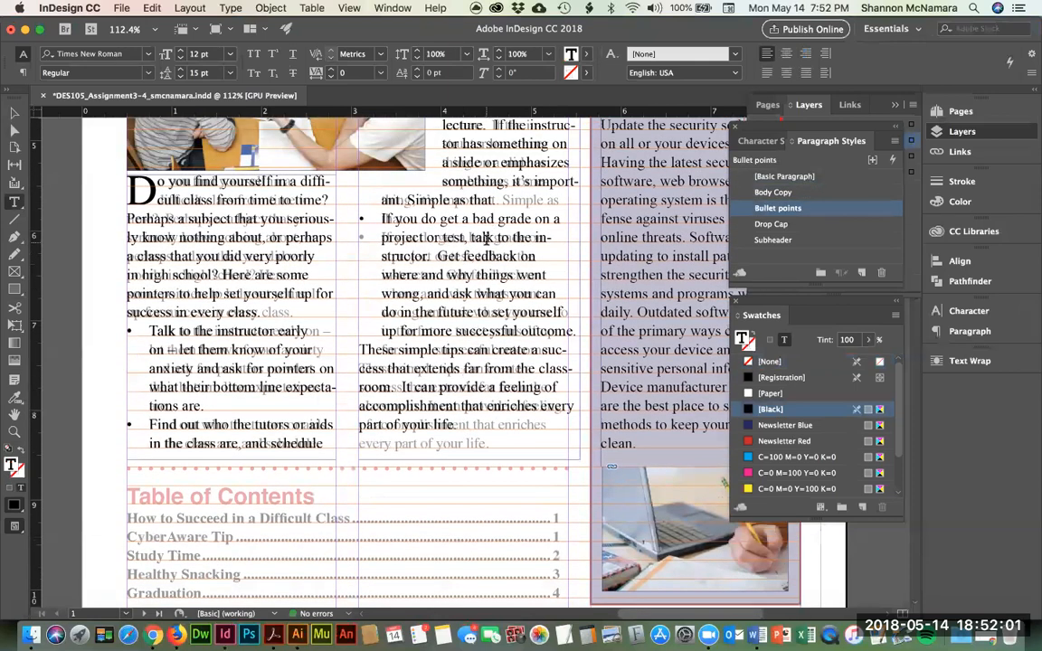
pyautogui.scroll(2, 531, 239)
pyautogui.click(530, 241)
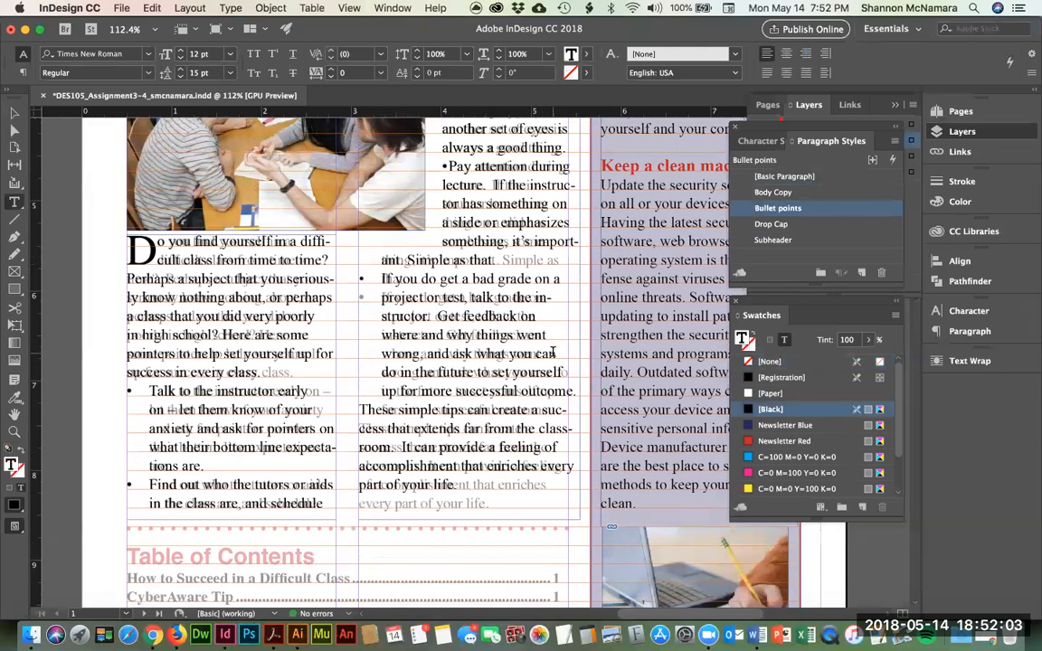
pyautogui.hotkey('shift', 'Return')
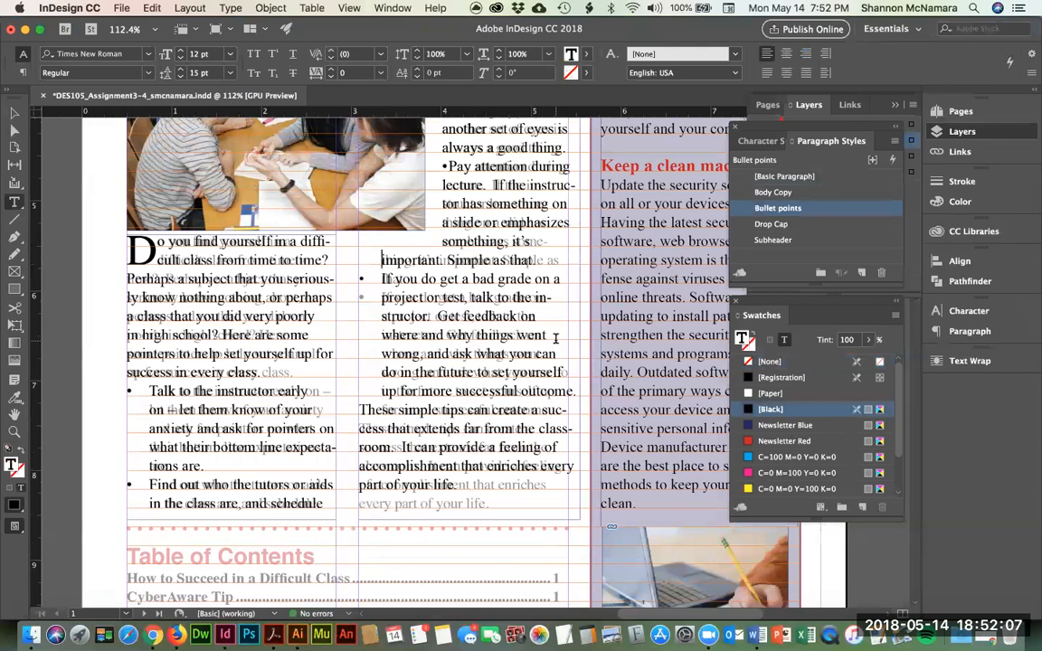
# Step: Switch to Word to check the article's original bullet wording, and return to the newsletter in InDesign
pyautogui.press('super+Tab')
pyautogui.press('super+Tab')
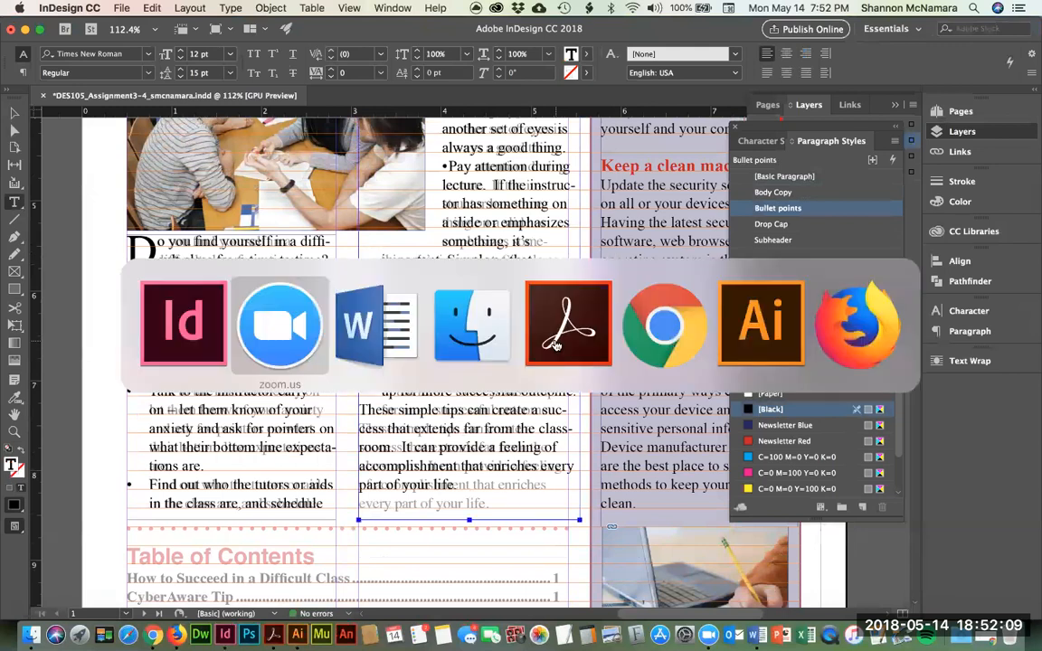
pyautogui.scroll(5, 412, 274)
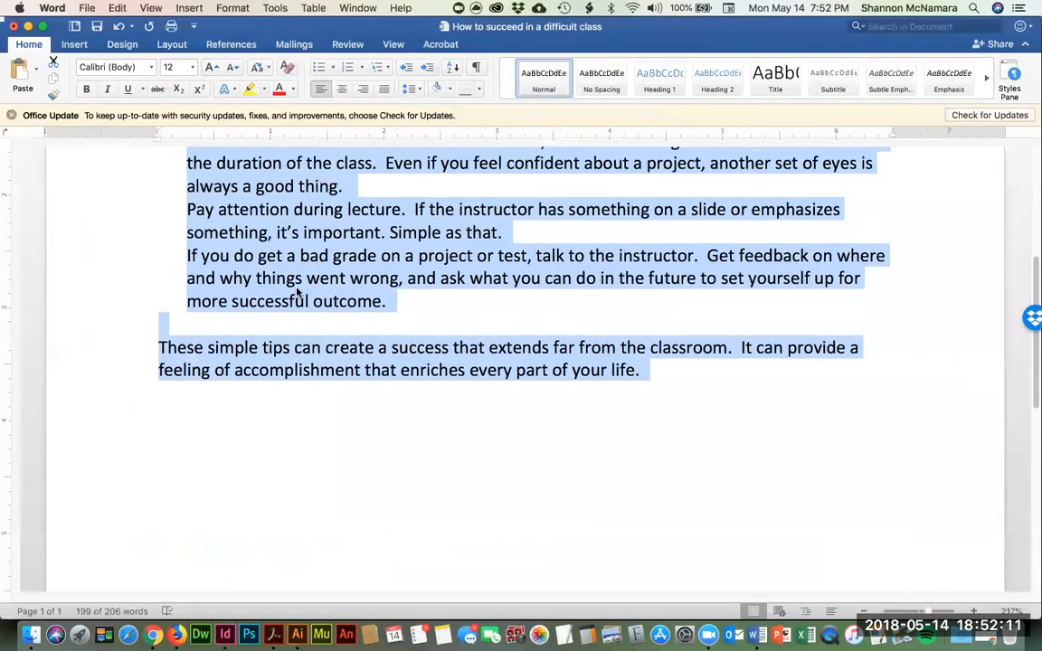
pyautogui.press('super+Tab')
pyautogui.click(538, 261)
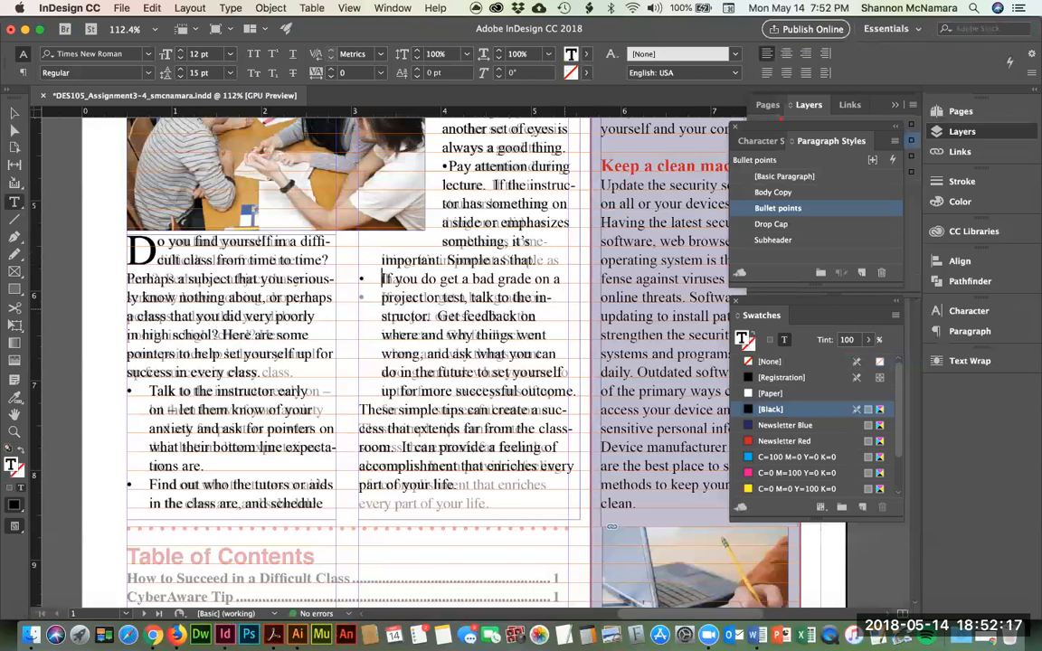
# Step: Force a line break before "instructor has something" in the "Pay attention" bullet and remove the forced break before "important"
pyautogui.scroll(1, 552, 242)
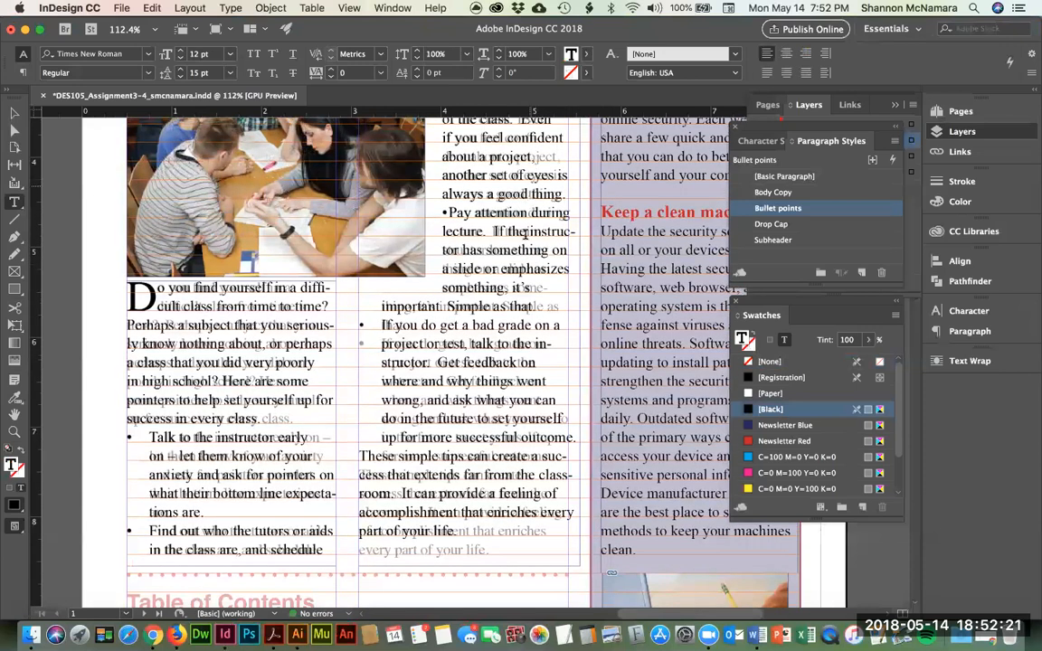
pyautogui.click(528, 232)
pyautogui.hotkey('shift', 'Return')
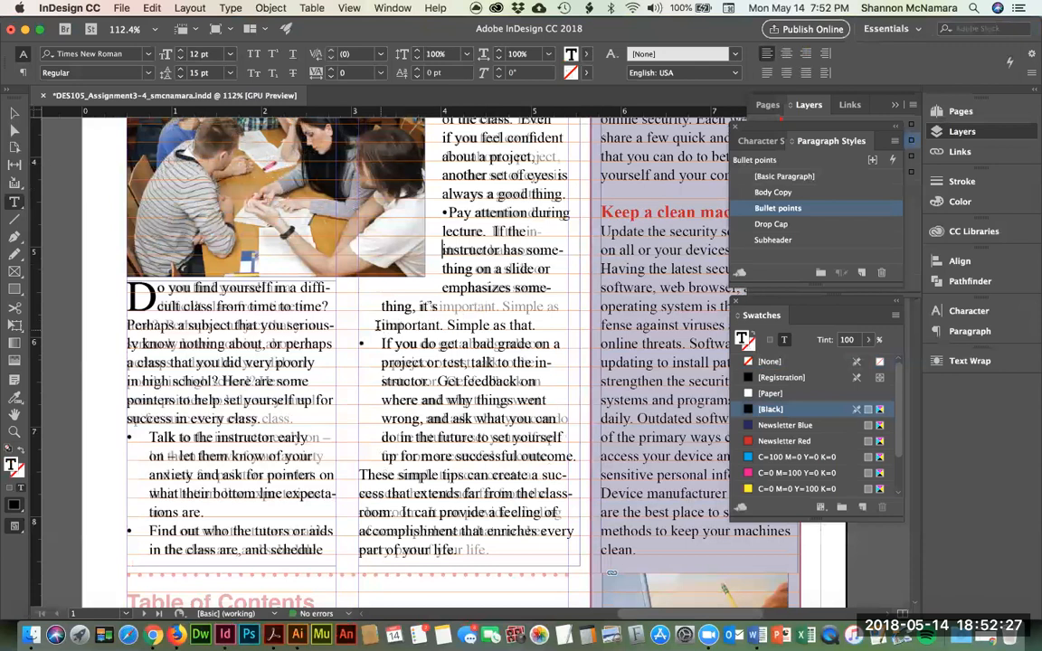
pyautogui.click(382, 324)
pyautogui.press('BackSpace')
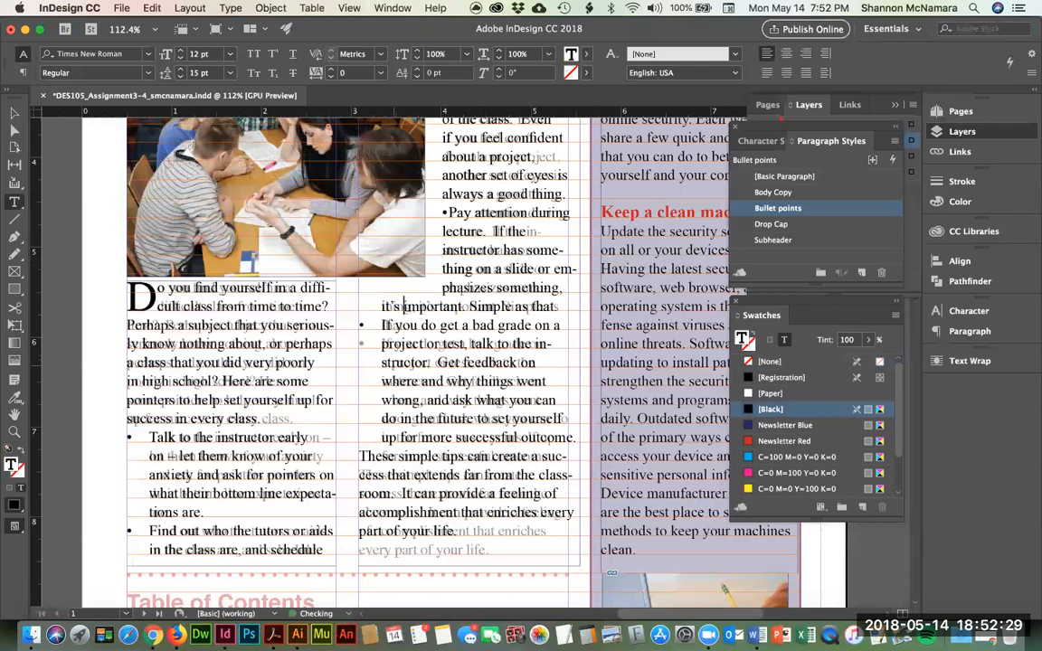
# Step: Force line breaks before "emphasizes" in the "Pay attention" bullet and before "every part of your life" in the closing paragraph
pyautogui.click(552, 268)
pyautogui.hotkey('shift', 'Return')
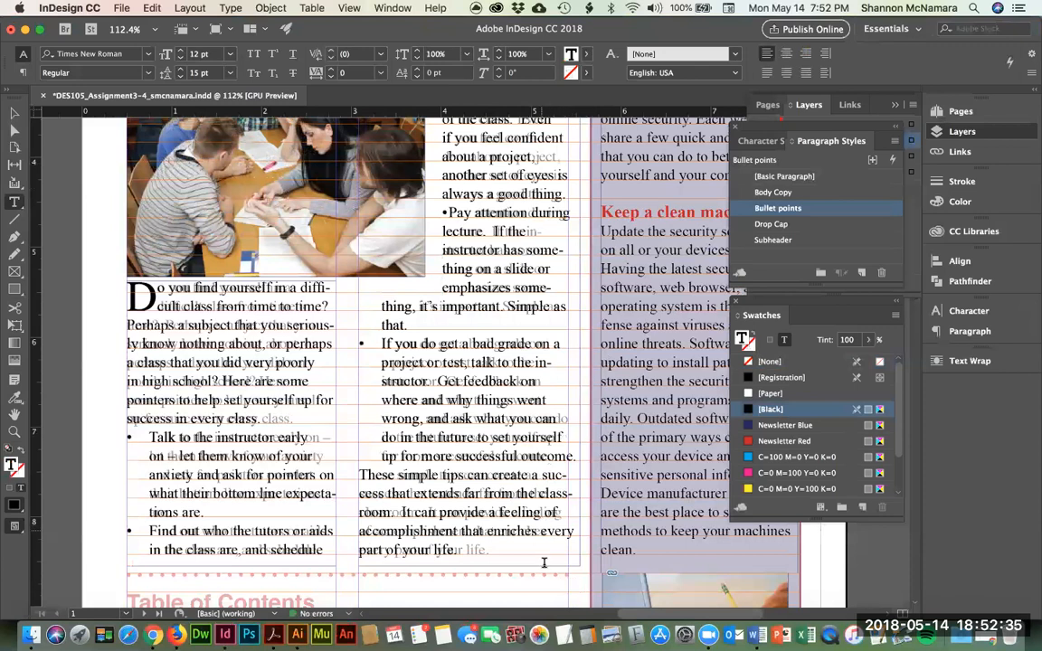
pyautogui.click(560, 593)
pyautogui.hotkey('shift', 'Return')
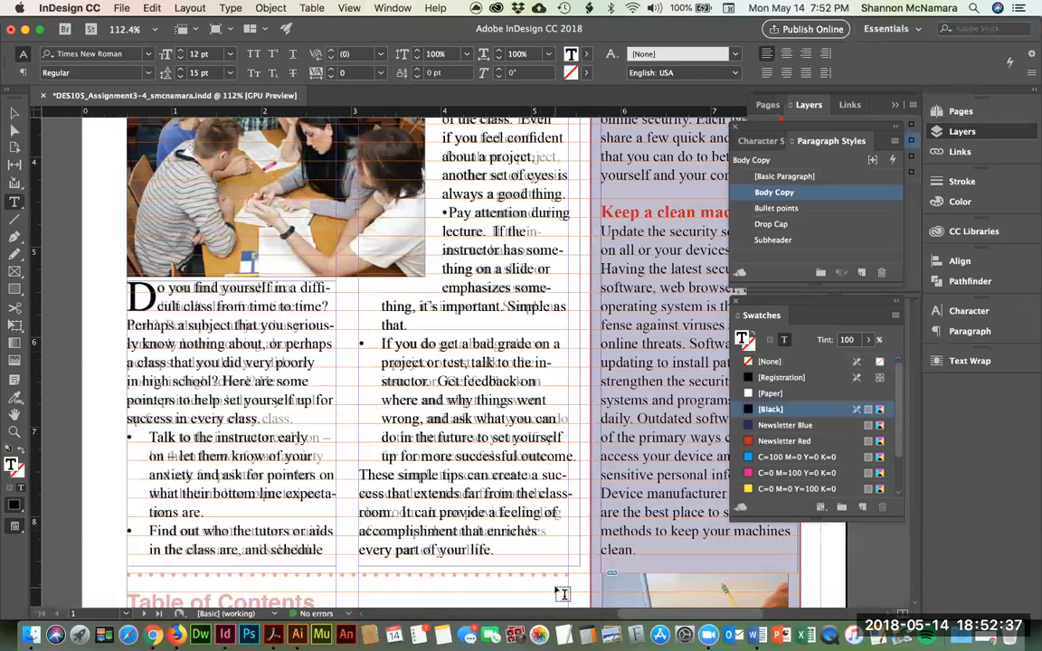
pyautogui.click(13, 115)
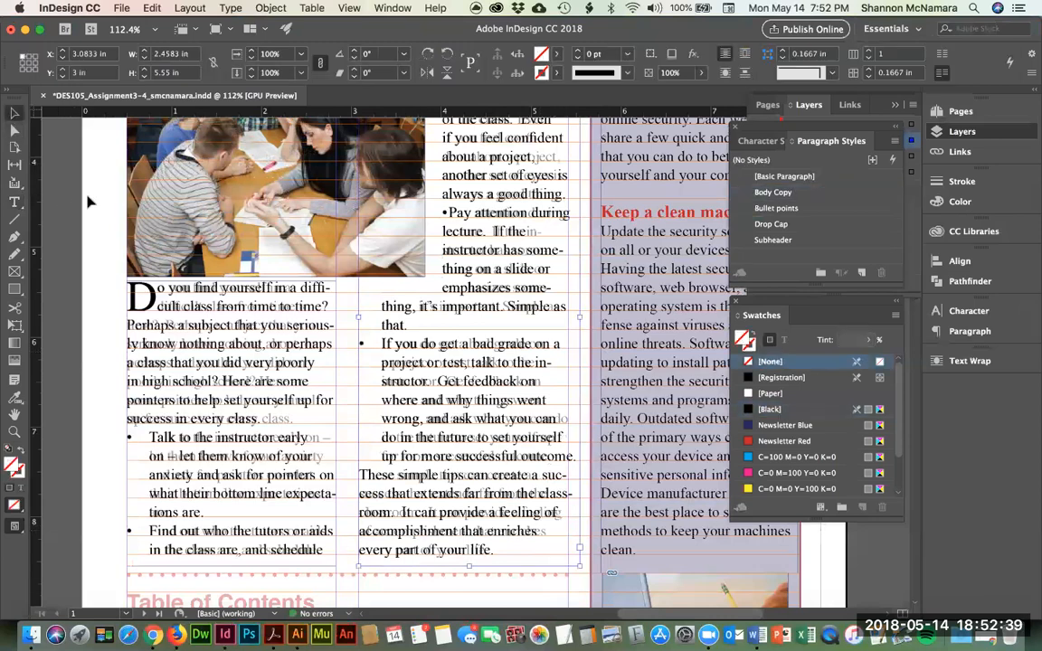
# Step: With the Pen tool, draw a horizontal line about 4.92 in long over the mockup's dotted divider above the Table of Contents
pyautogui.scroll(5, 446, 348)
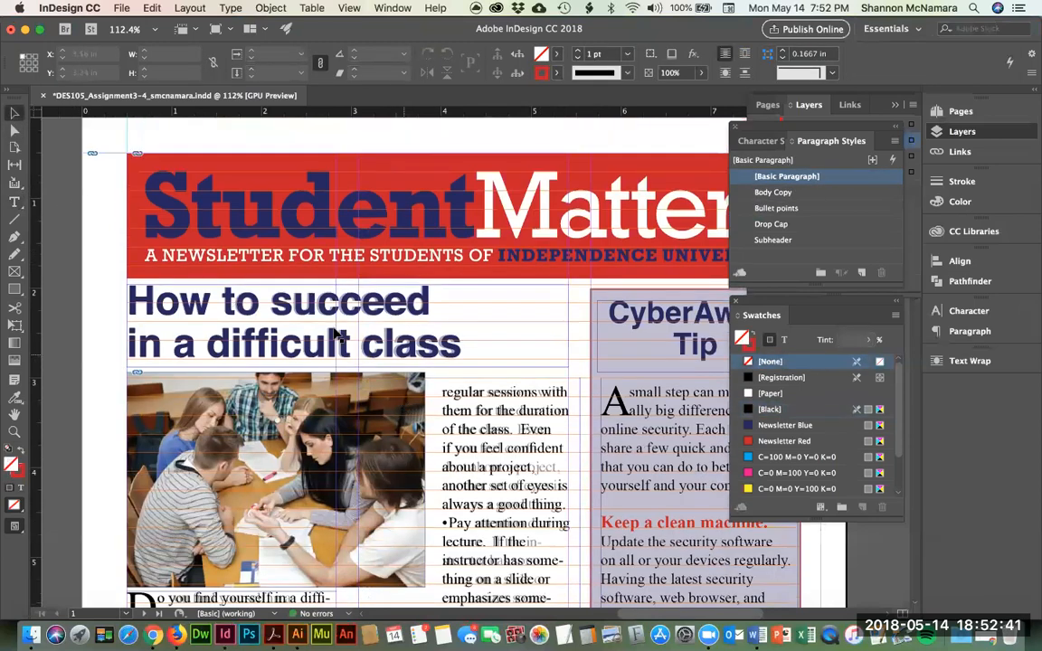
pyautogui.scroll(-5, 505, 358)
pyautogui.scroll(-3, 505, 358)
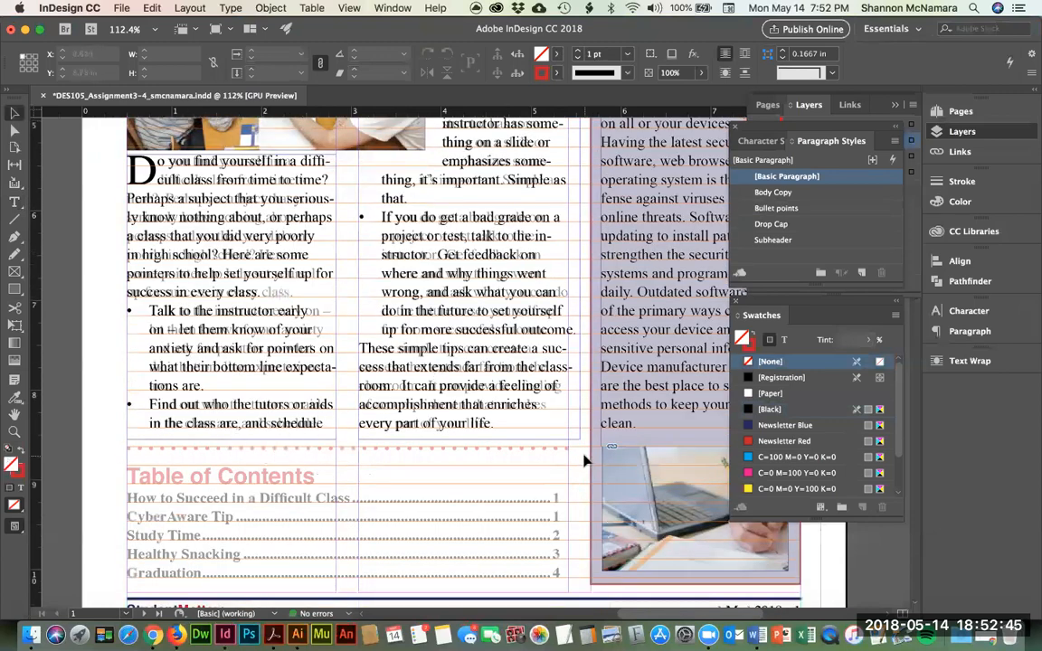
pyautogui.scroll(-3, 253, 416)
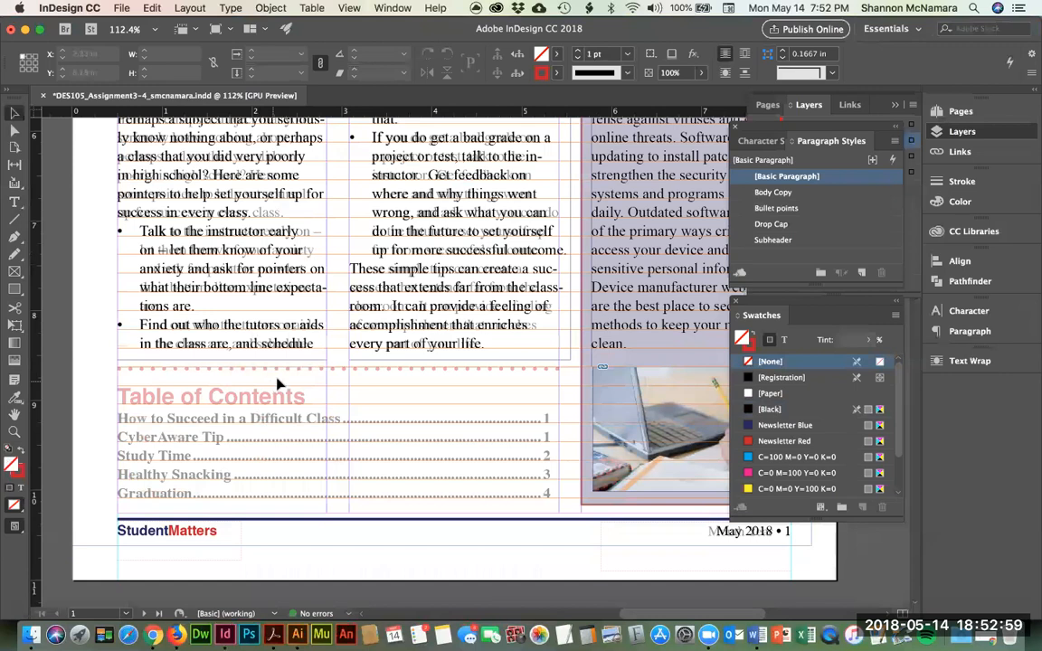
pyautogui.press('p')
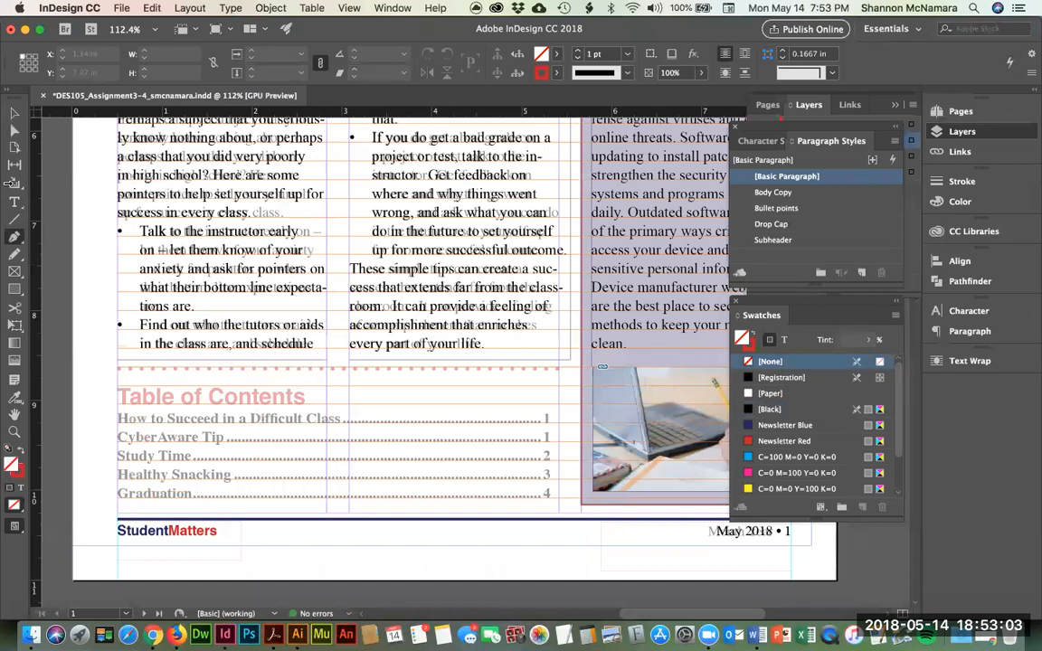
pyautogui.click(119, 369)
pyautogui.click(558, 372)
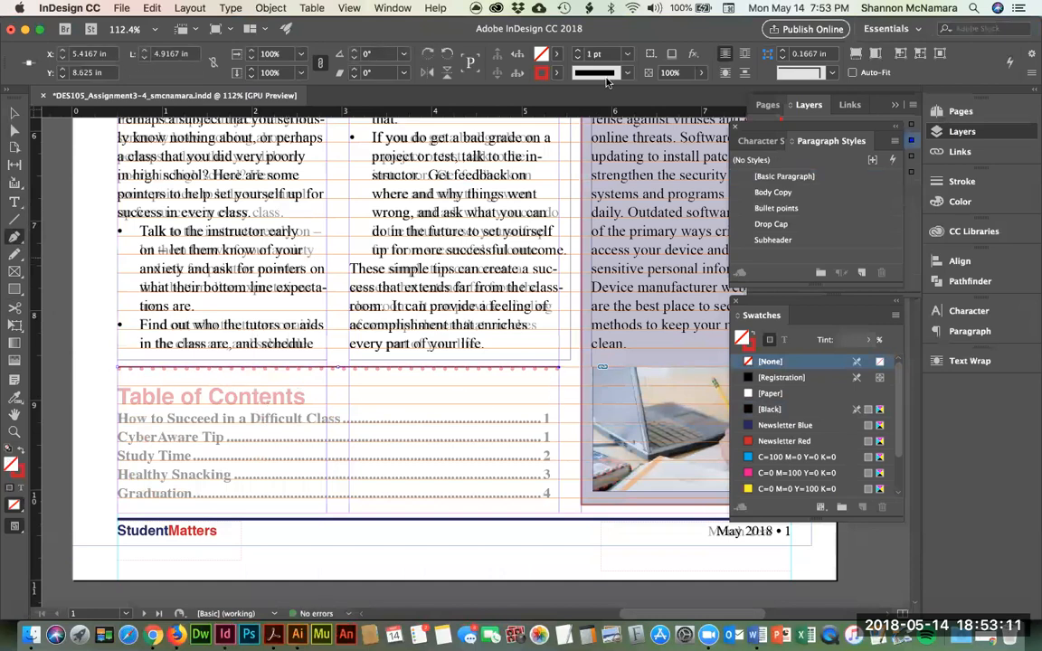
# Step: Style the divider line with a 3 pt Dotted stroke and deselect it
pyautogui.click(576, 53)
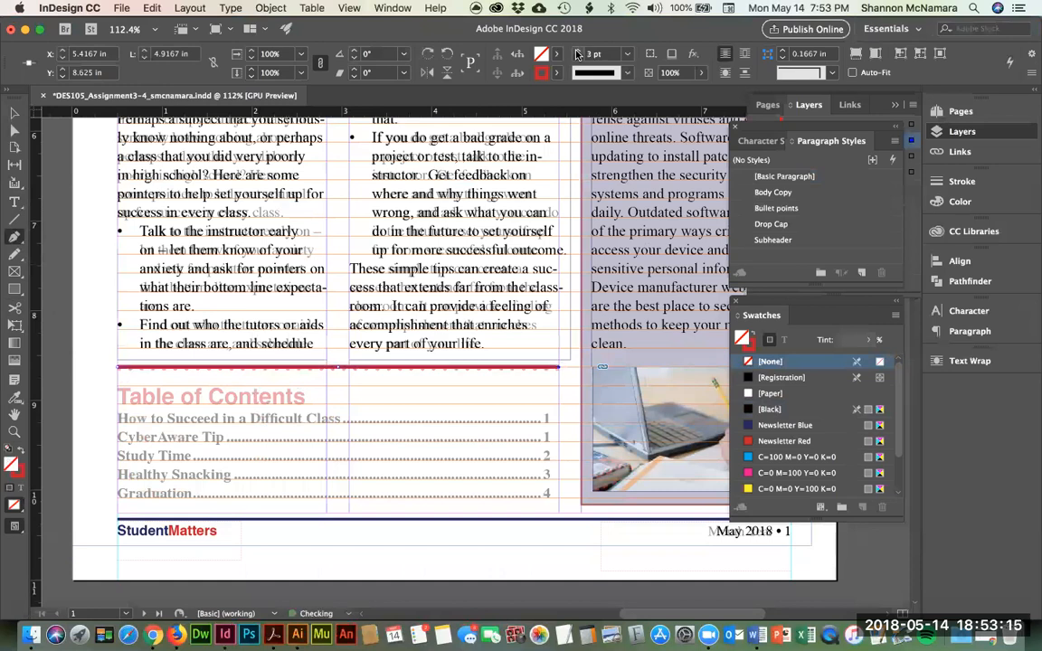
pyautogui.click(948, 181)
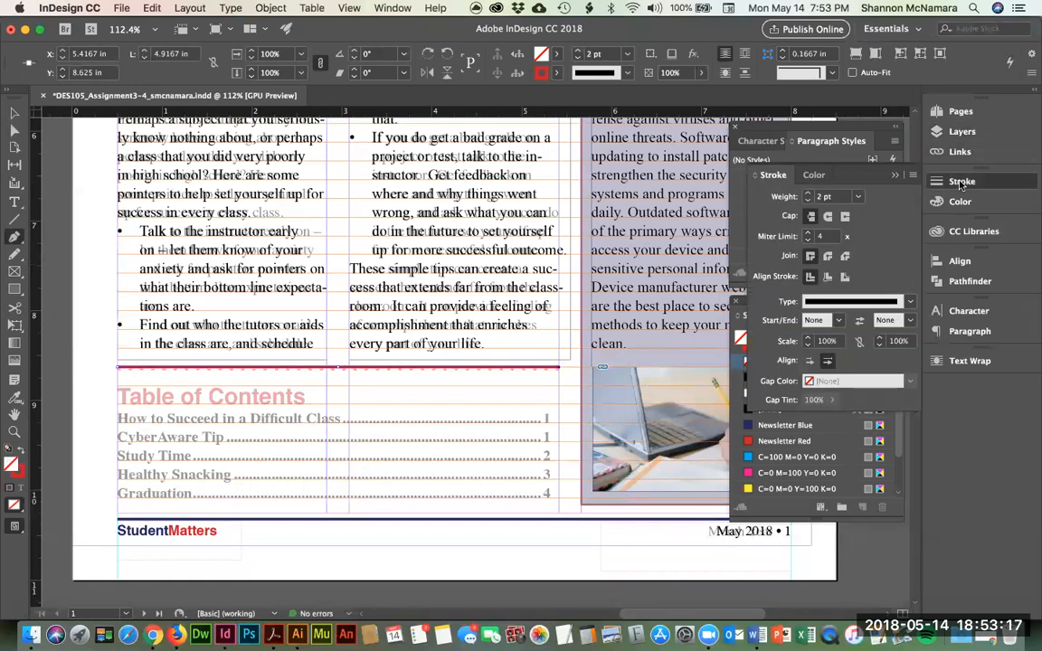
pyautogui.click(909, 302)
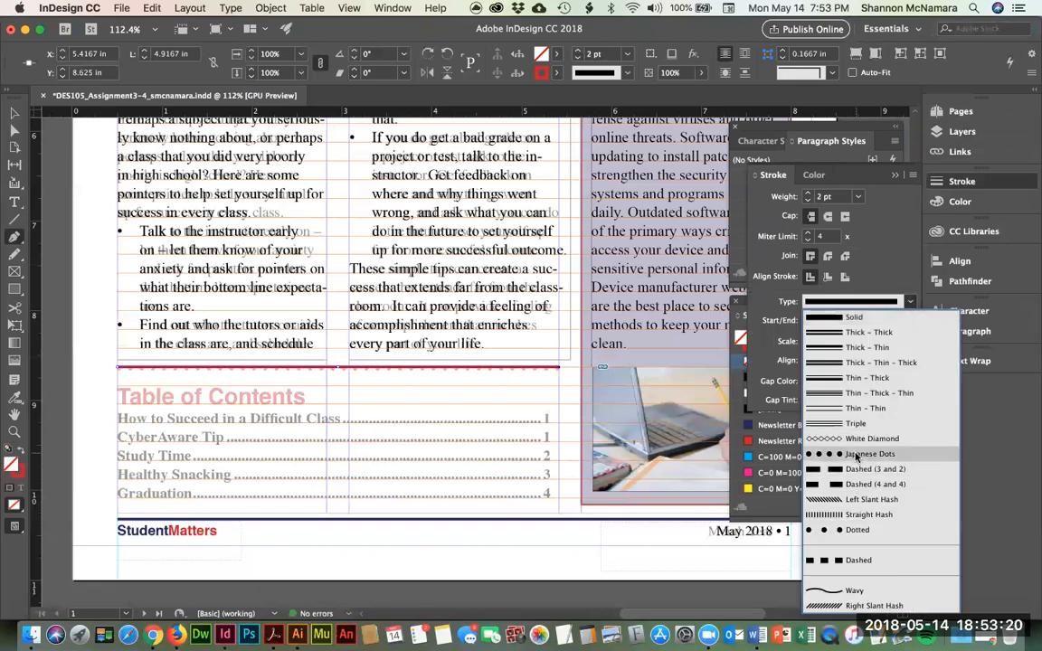
pyautogui.click(856, 530)
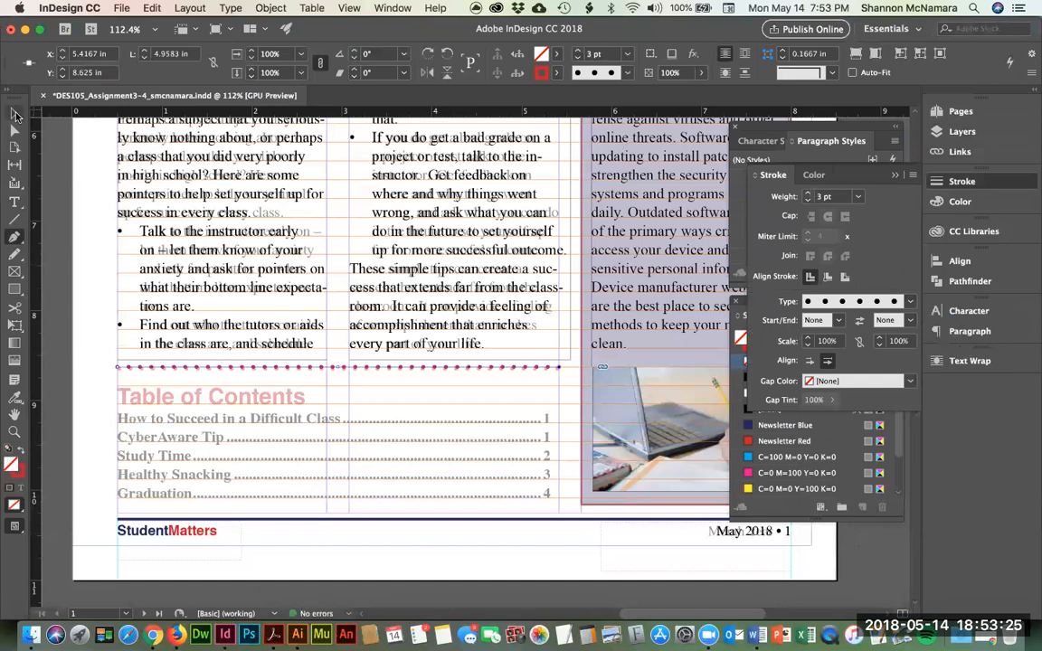
pyautogui.click(15, 116)
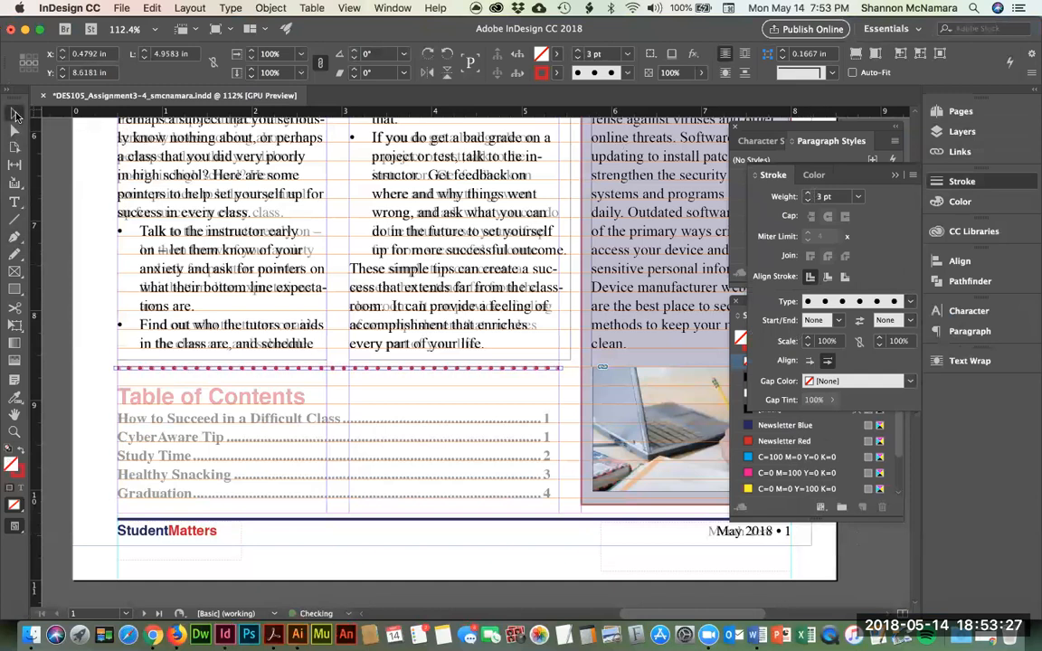
pyautogui.click(97, 430)
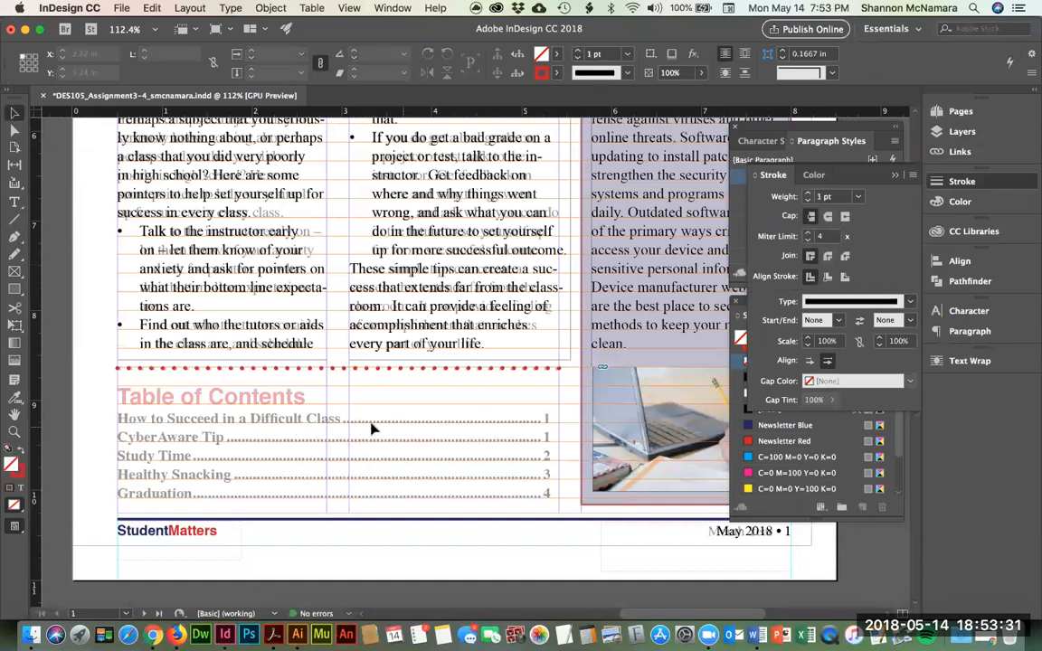
# Step: Draw a text frame over the mockup's Table of Contents, aligned to the page margin, about 4.92 in wide and 1.5 in high
pyautogui.press('t')
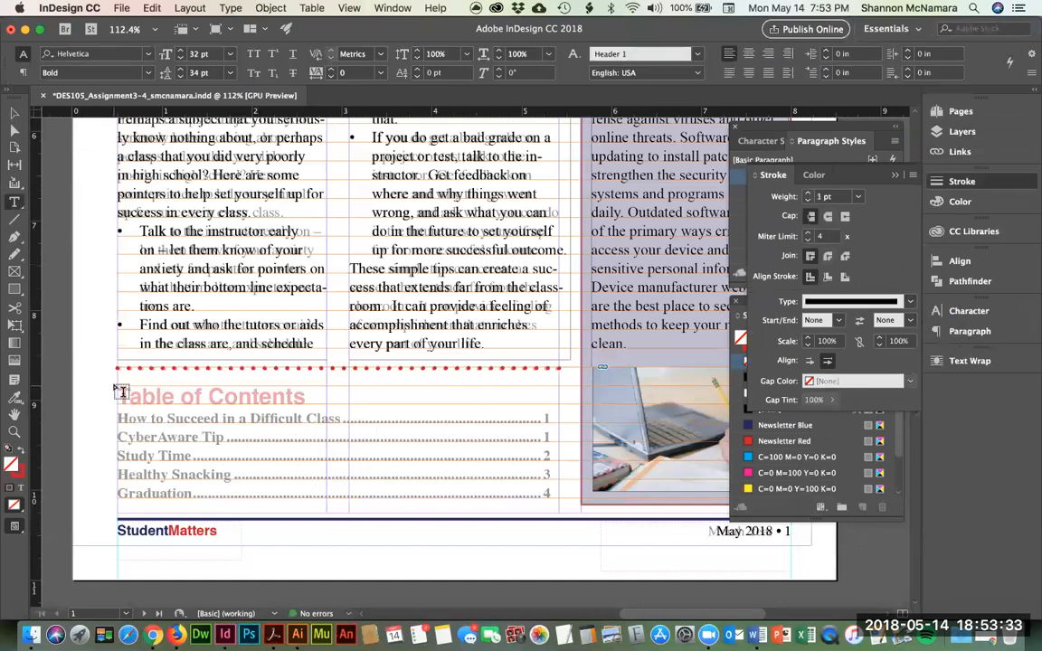
pyautogui.moveTo(120, 386); pyautogui.dragTo(559, 511)
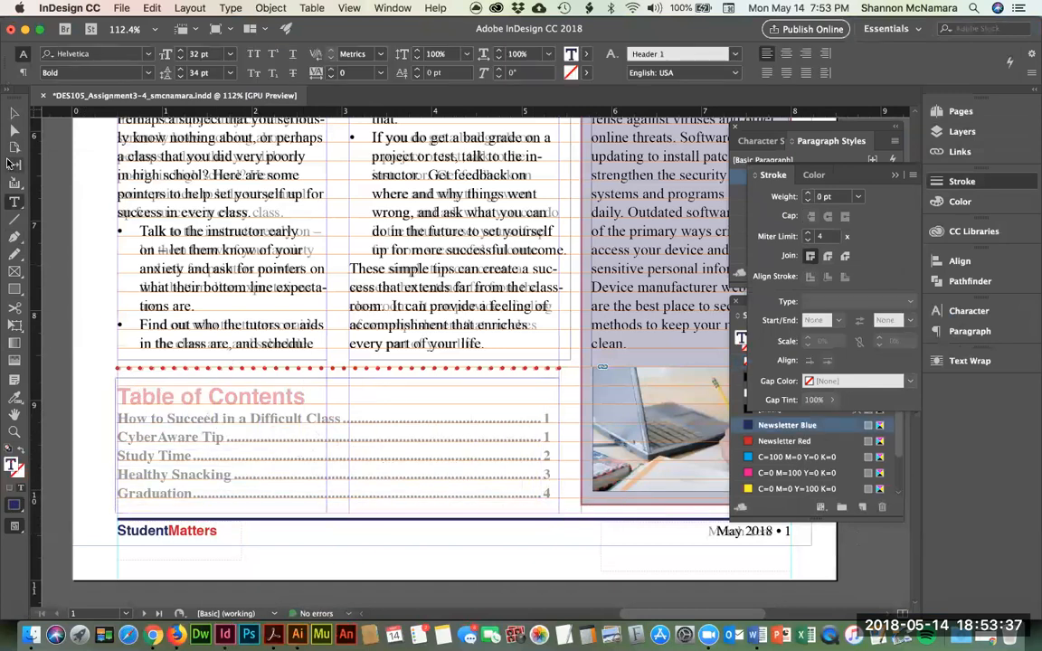
pyautogui.click(13, 113)
pyautogui.moveTo(116, 450); pyautogui.dragTo(116, 449)
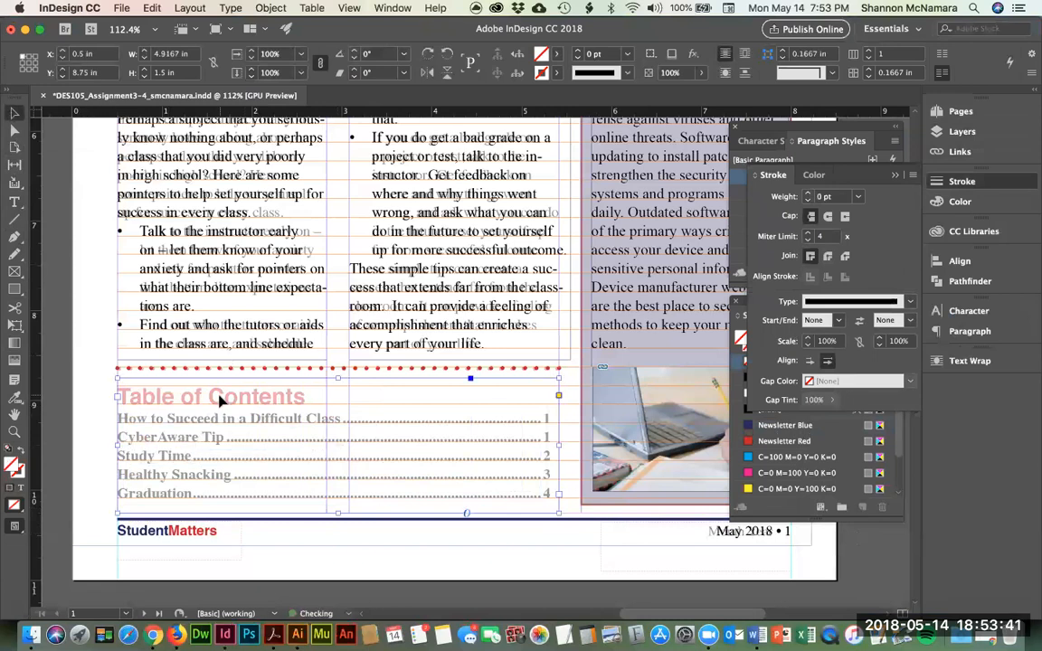
# Step: Switch to Word and close the "How to succeed in a difficult class" document without saving
pyautogui.press('super+Tab')
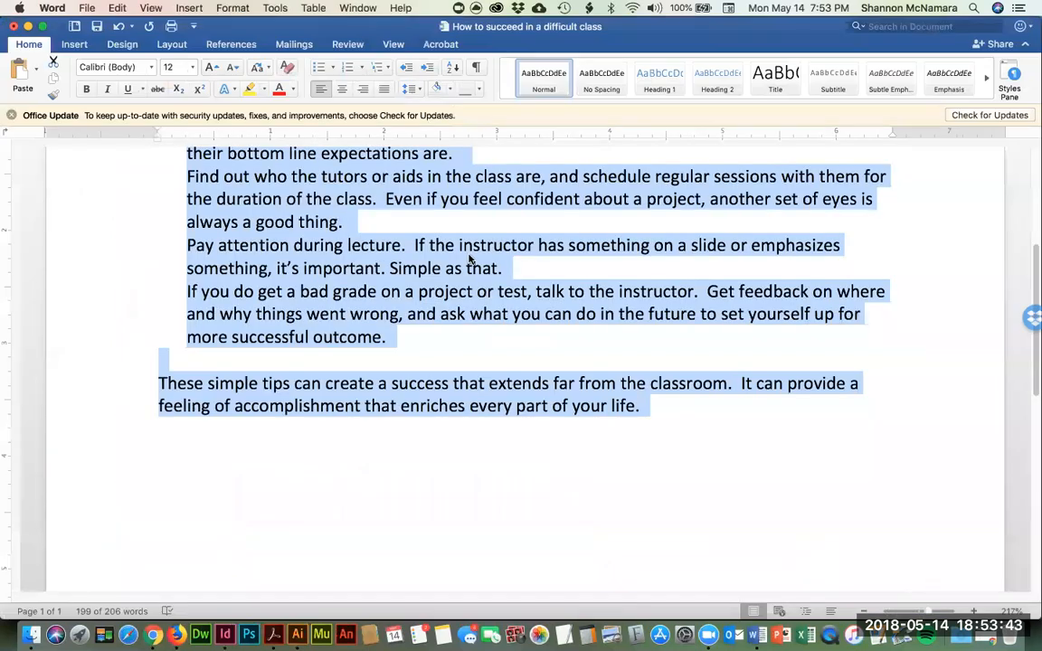
pyautogui.press('super+w')
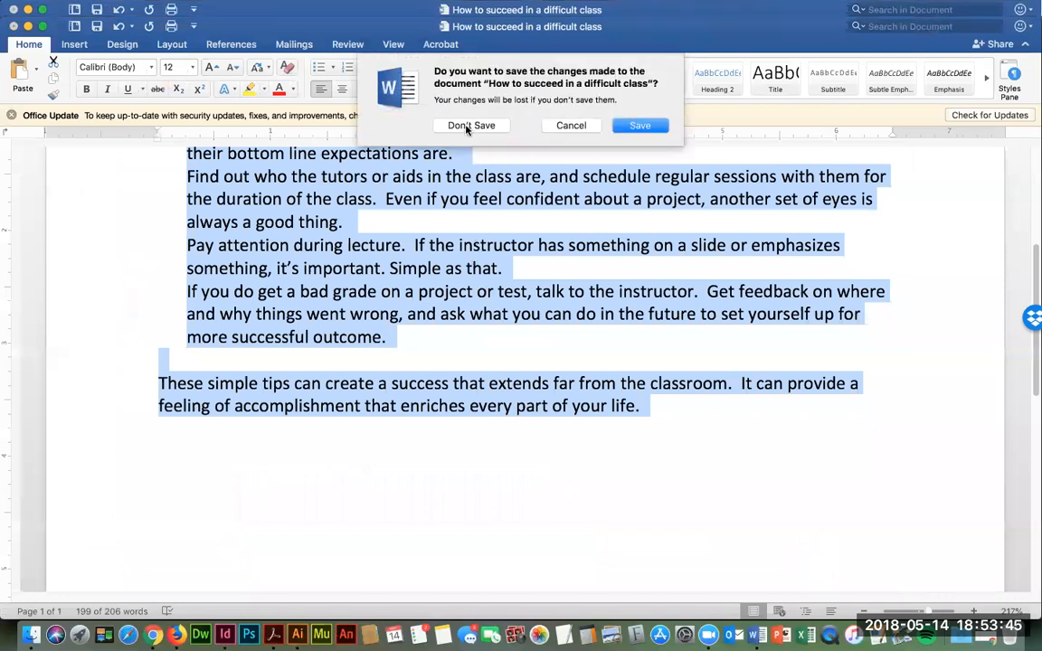
pyautogui.click(466, 125)
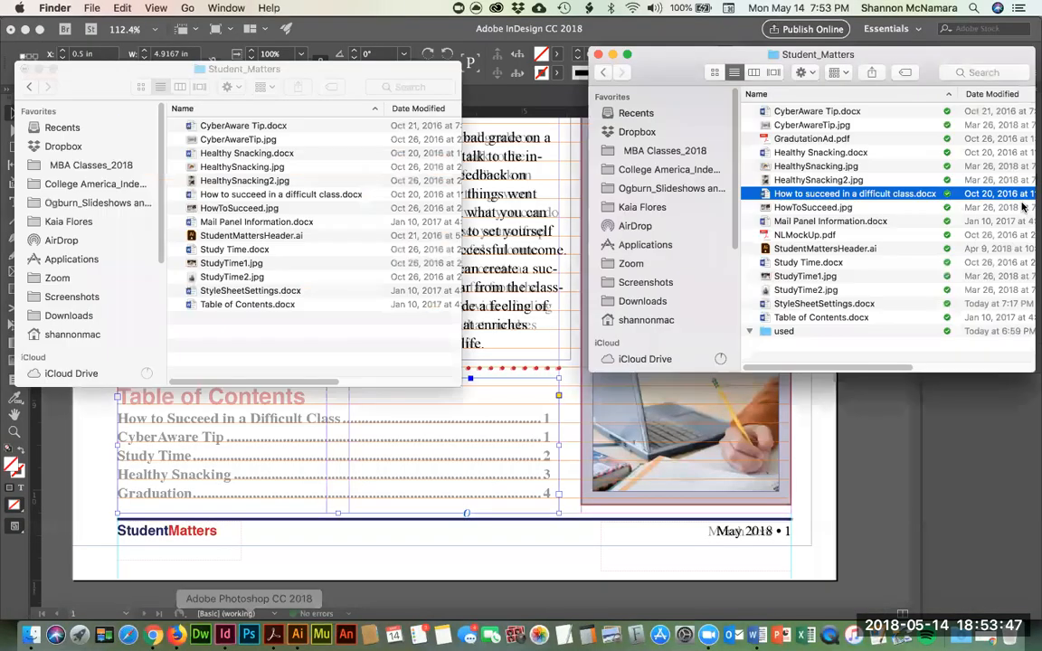
# Step: Open Table of Contents.docx from the Student_Matters folder and copy all of its text
pyautogui.doubleClick(817, 319)
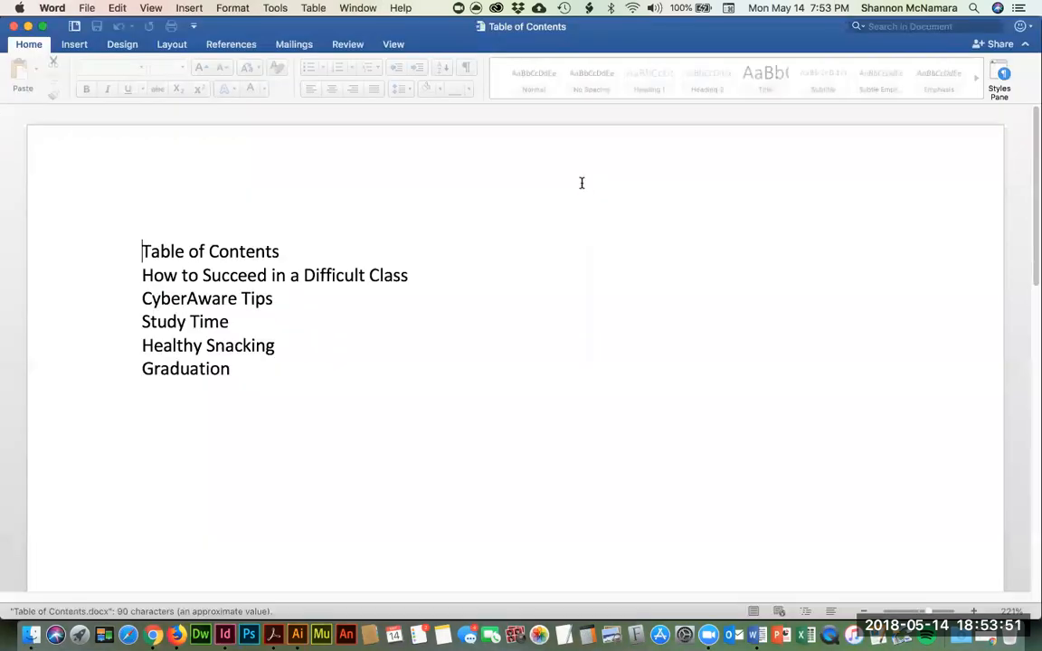
pyautogui.click(418, 316)
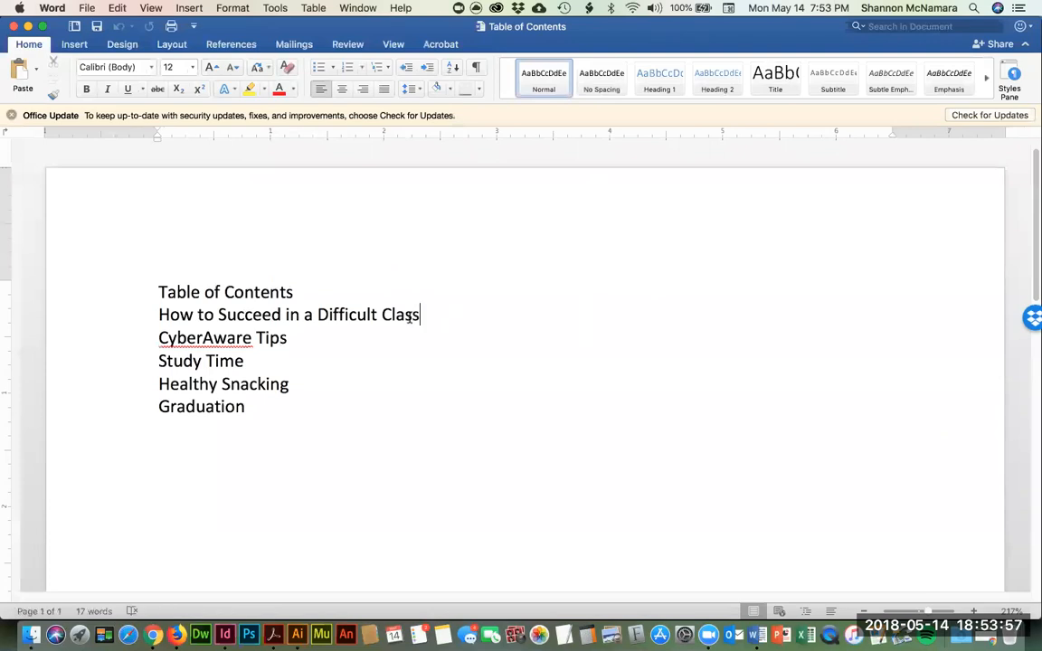
pyautogui.press('super+a')
pyautogui.press('super+c')
# Step: Switch back to InDesign, paste the table of contents text into the new frame, and select all of it
pyautogui.press('super+Tab')
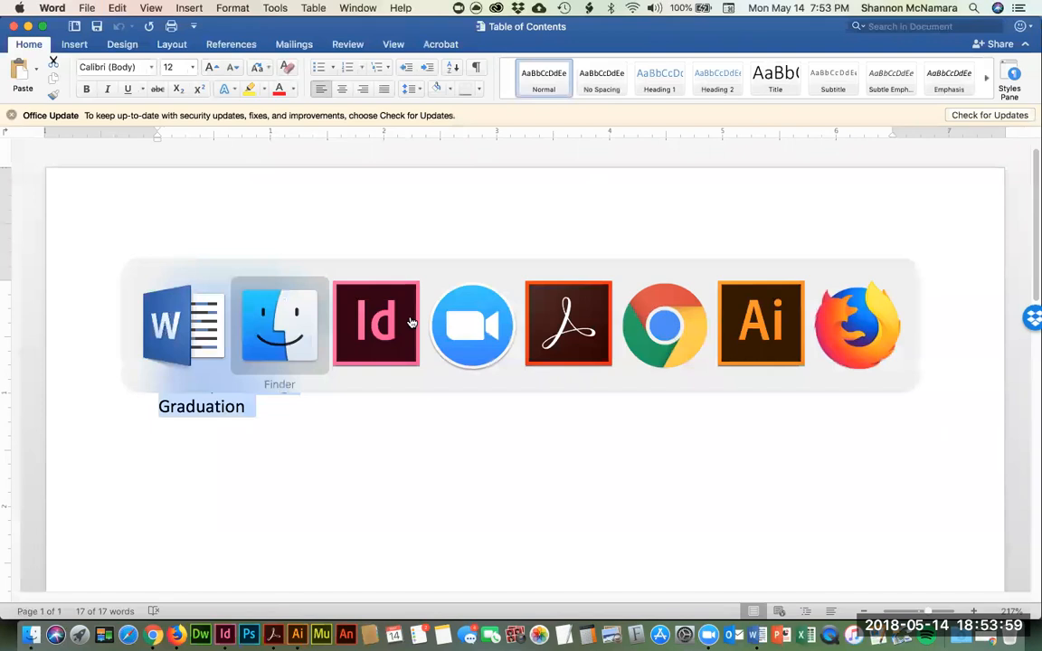
pyautogui.press('super+Tab')
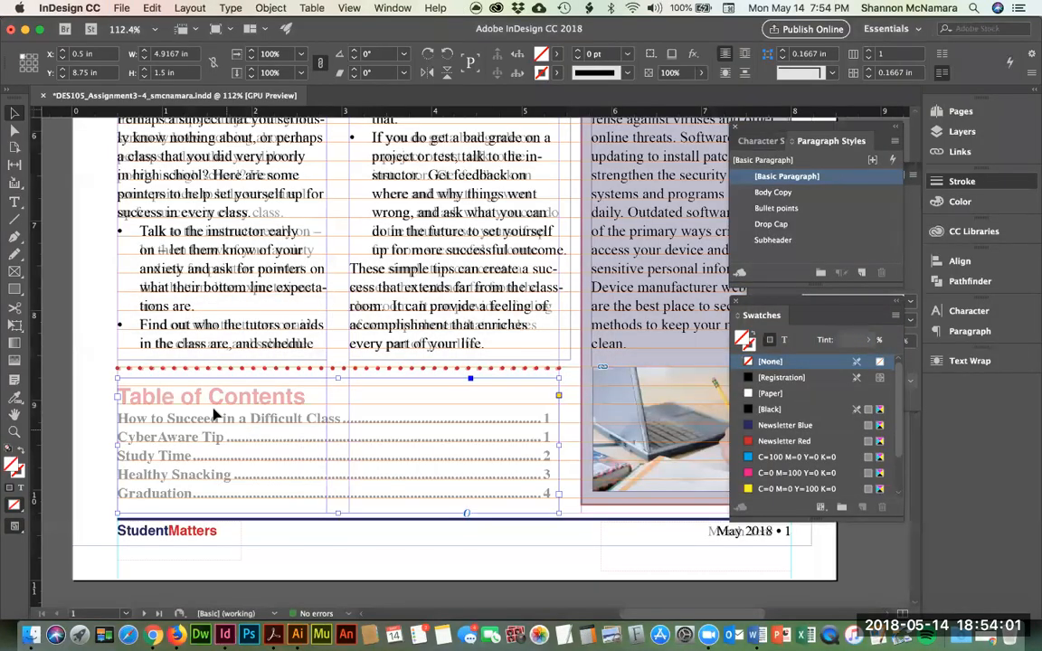
pyautogui.click(212, 406)
pyautogui.press('super+v')
pyautogui.press('super+a')
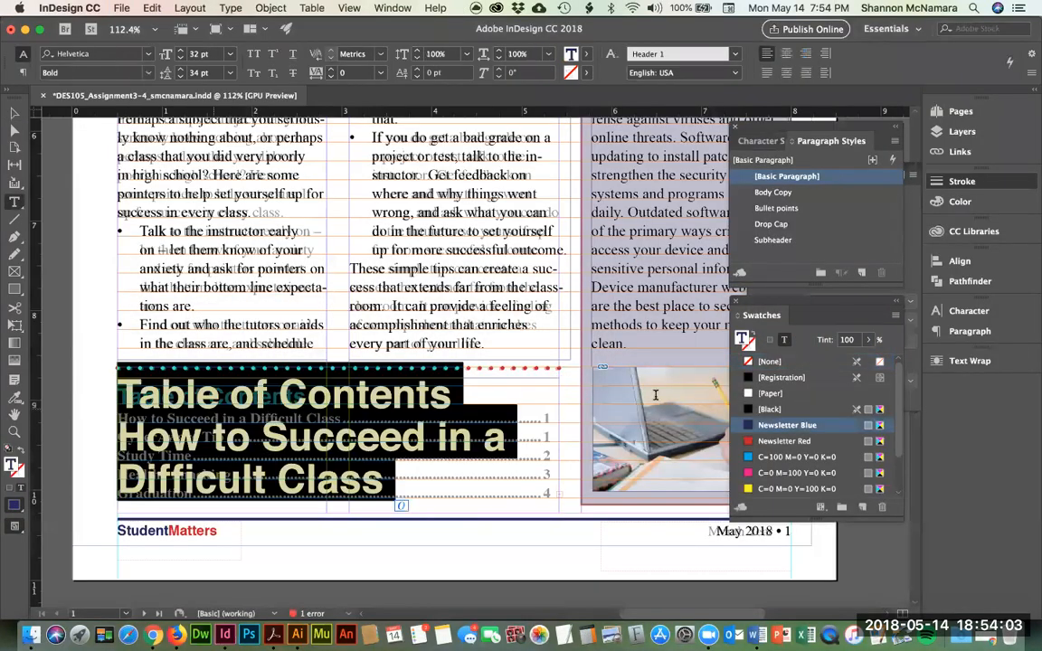
# Step: Clear the character style from the pasted text with [None], and apply the Header 3 character style to the "Table of Contents" heading
pyautogui.click(762, 141)
pyautogui.click(767, 177)
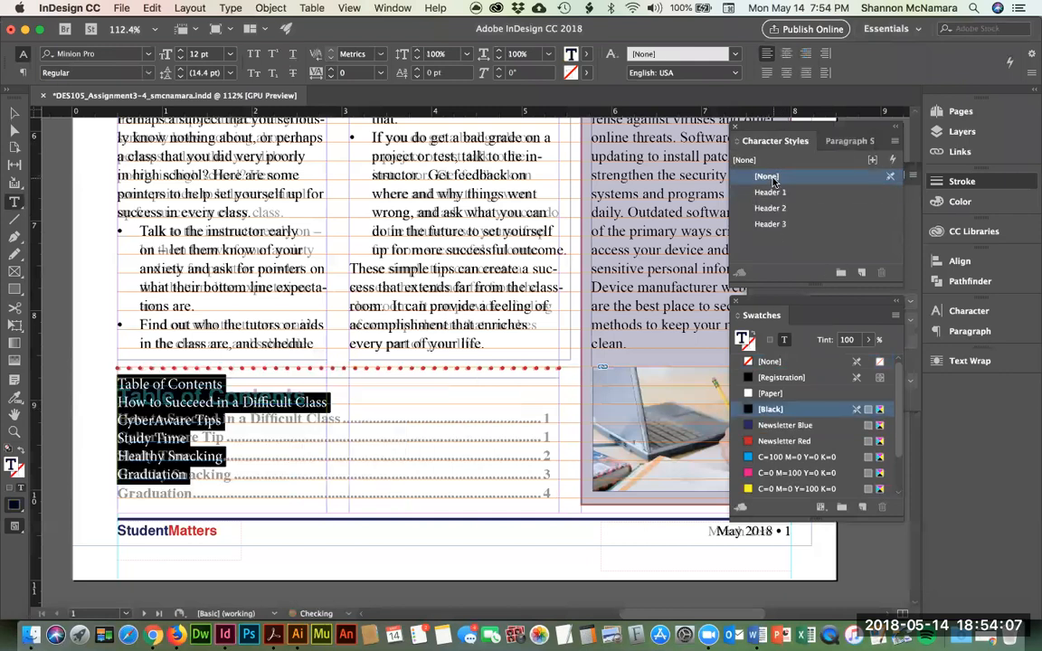
pyautogui.moveTo(118, 384); pyautogui.dragTo(224, 384)
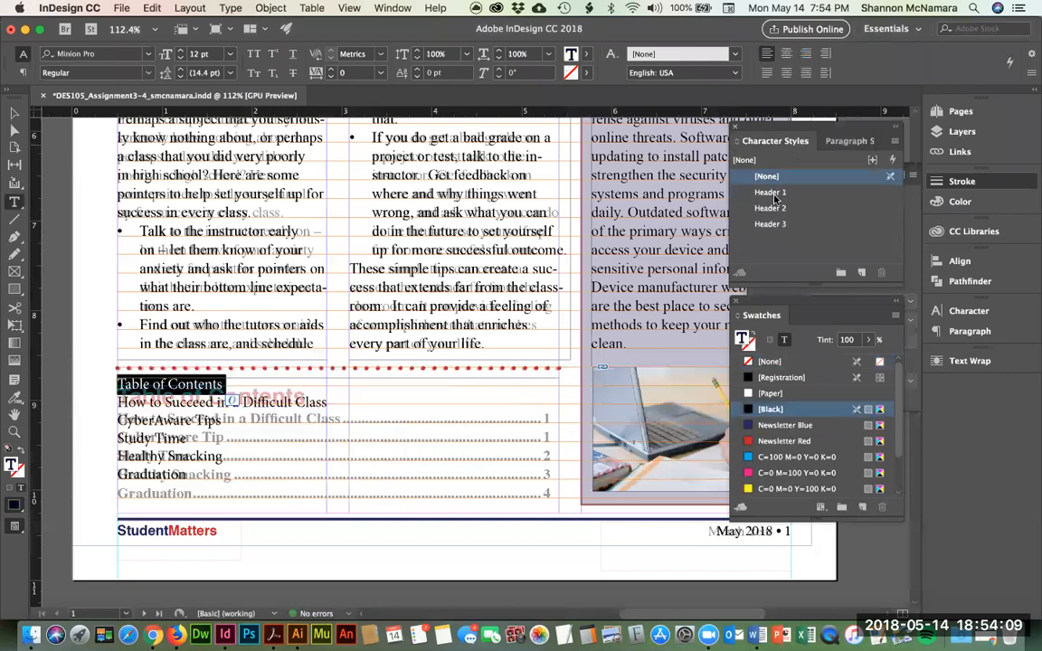
pyautogui.click(769, 224)
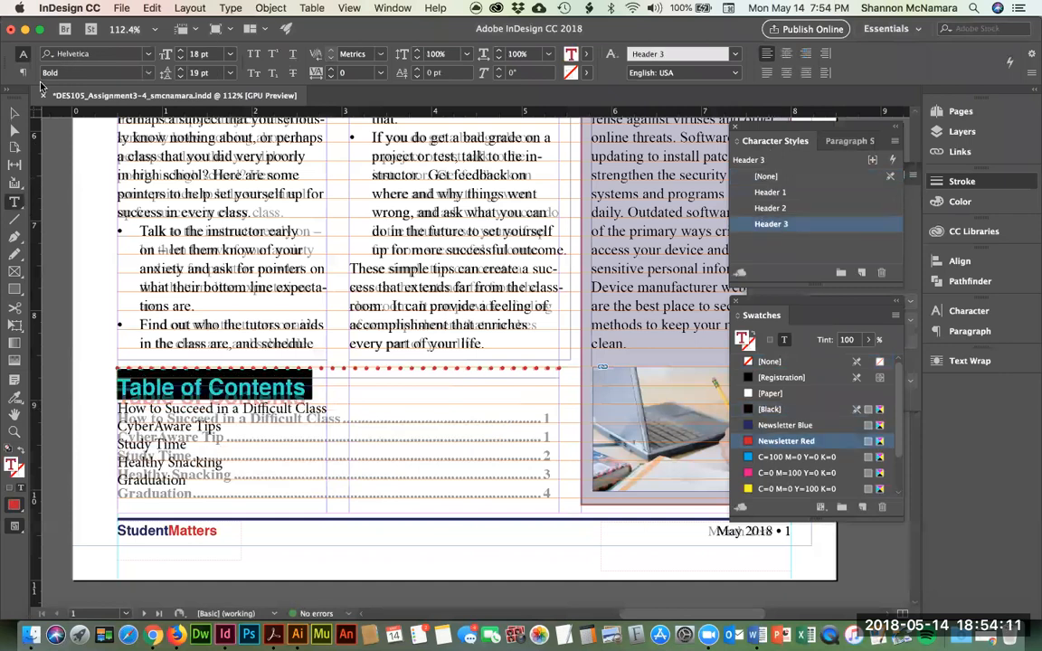
# Step: Lower the contents frame's top edge to make it 1.4167 in high, and nudge the frame down to Y 8.8611 in
pyautogui.press('Escape')
pyautogui.moveTo(337, 377); pyautogui.dragTo(340, 385)
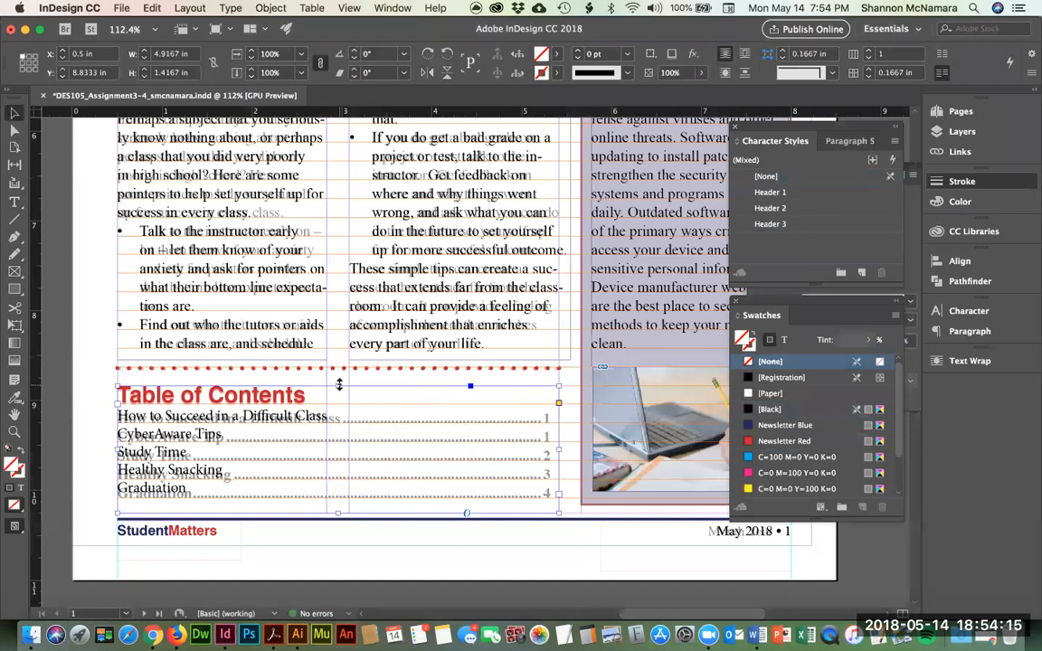
pyautogui.press('Down')
pyautogui.press('Down')
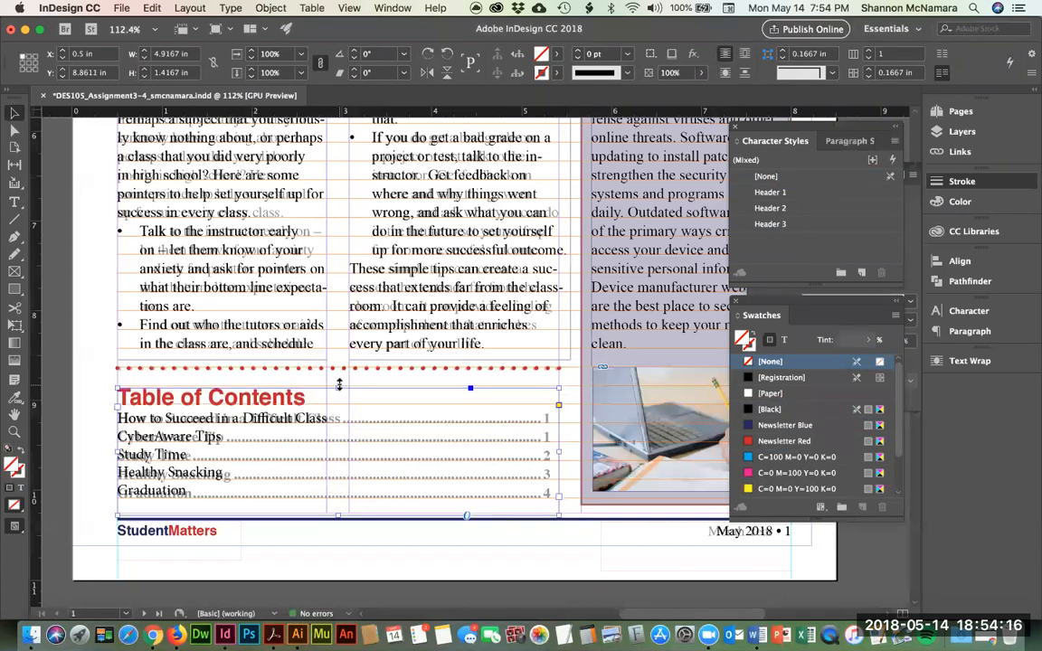
# Step: Apply the Body Copy paragraph style to the five entries below the "Table of Contents" heading
pyautogui.doubleClick(252, 417)
pyautogui.moveTo(261, 417); pyautogui.dragTo(117, 418)
pyautogui.moveTo(246, 436); pyautogui.dragTo(192, 493)
pyautogui.click(855, 146)
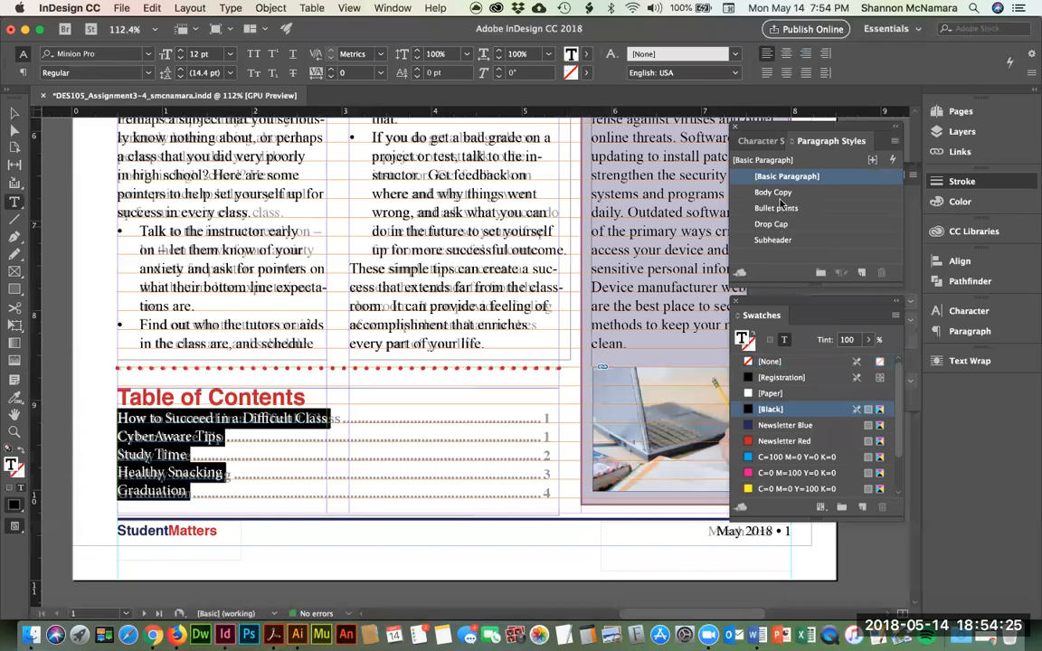
pyautogui.click(148, 74)
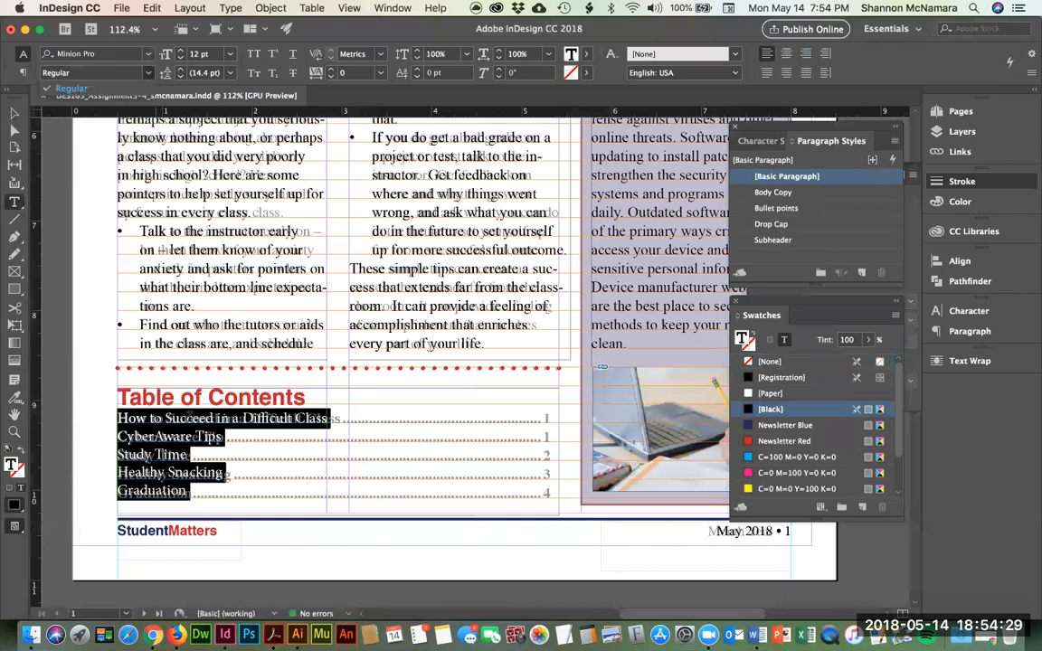
pyautogui.click(781, 194)
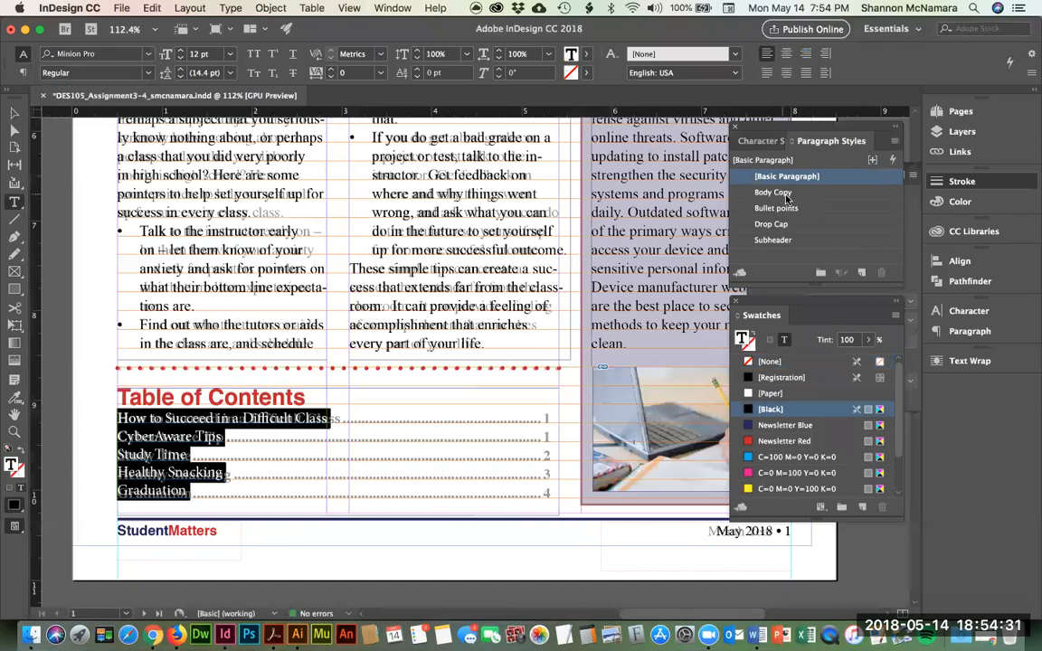
pyautogui.click(765, 194)
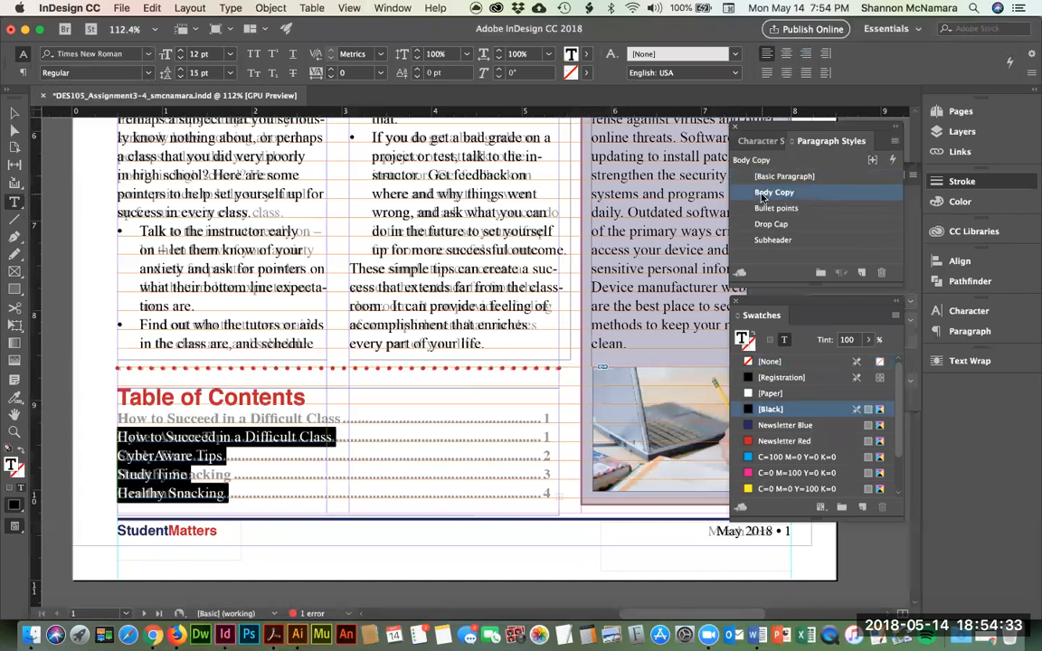
# Step: Remove and reinsert the paragraph break before "How to Succeed in a Difficult Class" to close the gap under the heading
pyautogui.click(118, 437)
pyautogui.press('BackSpace')
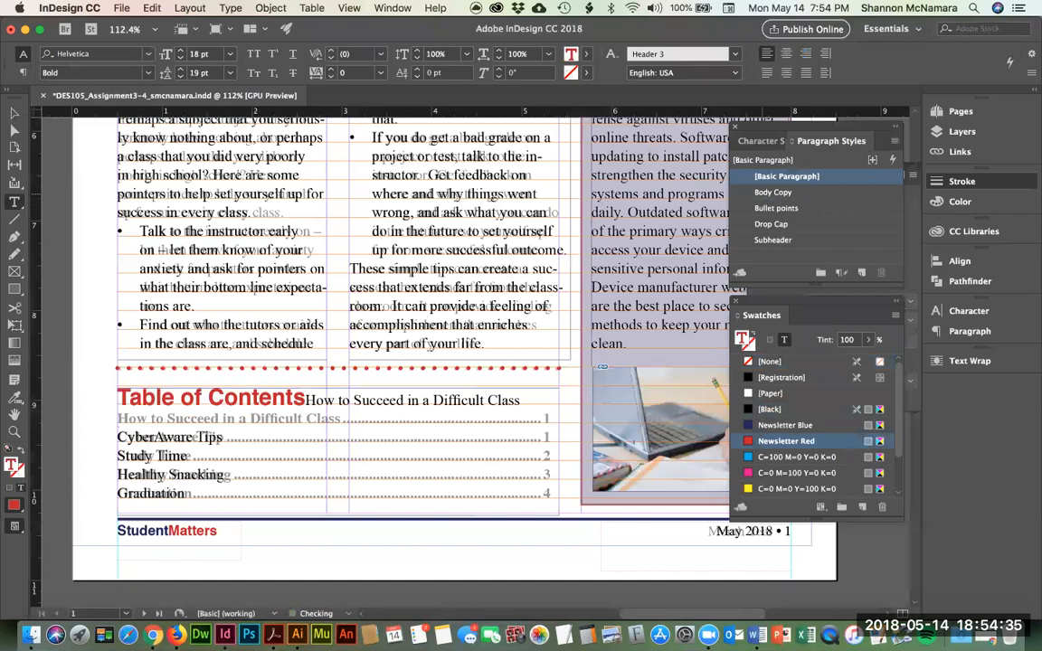
pyautogui.press('Return')
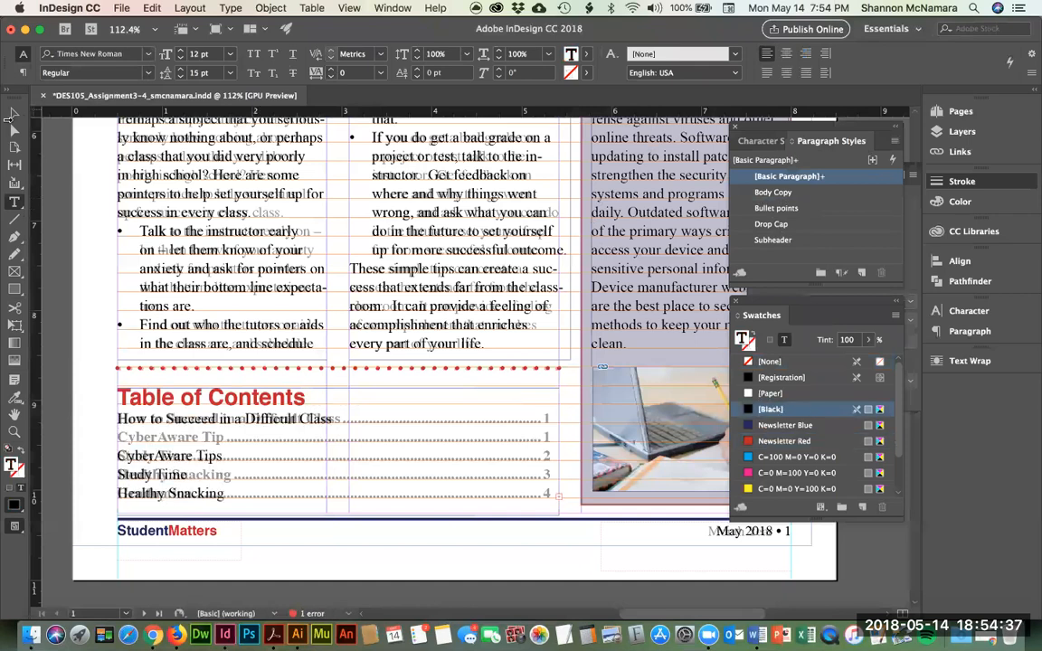
# Step: Check the heading's character style, extend the contents frame downward to 1.4889 in high, and nudge it up to Y 8.8472 in
pyautogui.doubleClick(214, 398)
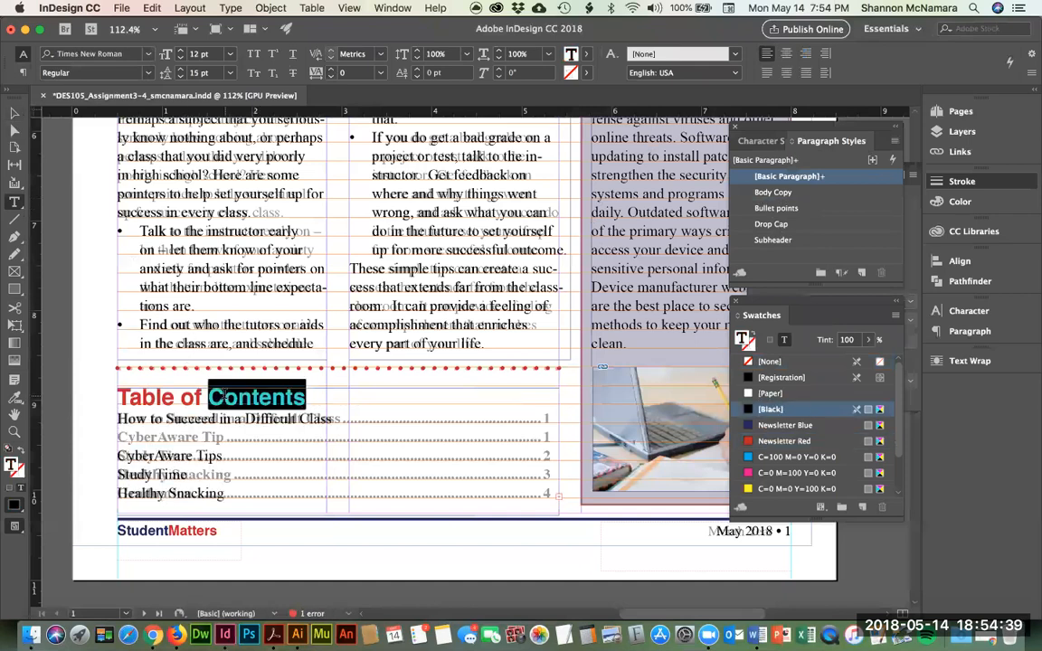
pyautogui.click(225, 395)
pyautogui.tripleClick(226, 395)
pyautogui.click(611, 55)
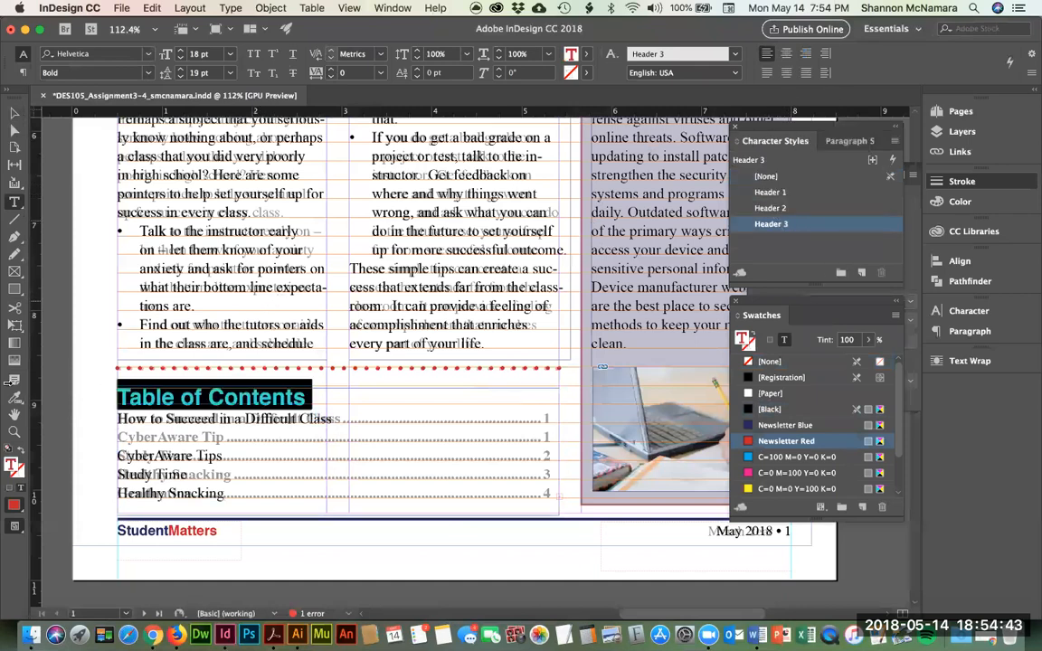
pyautogui.click(14, 112)
pyautogui.moveTo(337, 515); pyautogui.dragTo(339, 521)
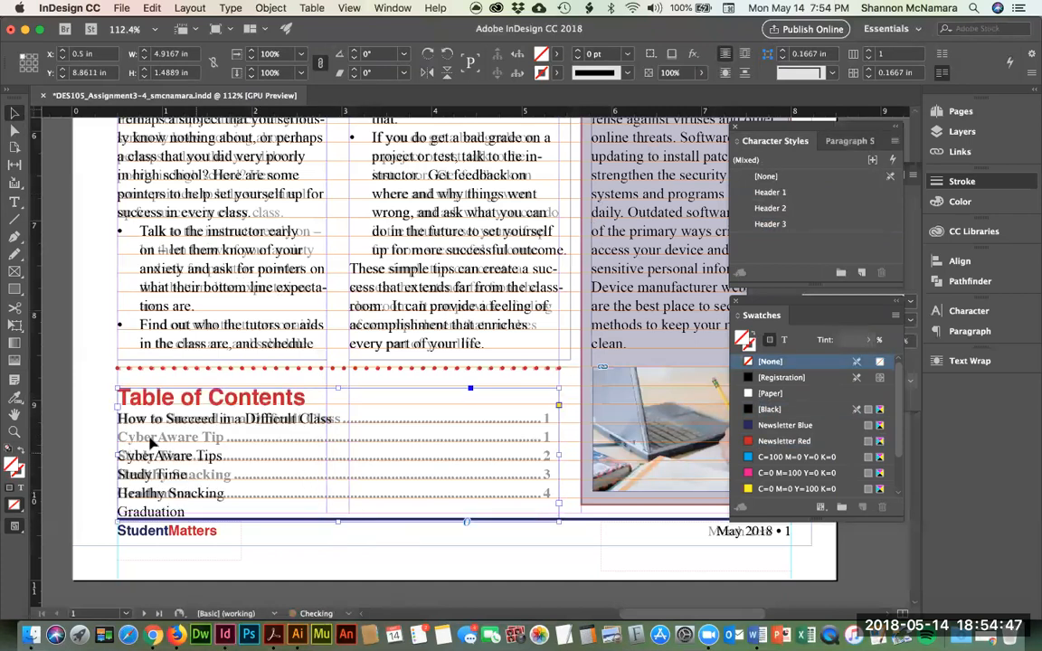
pyautogui.press('Up')
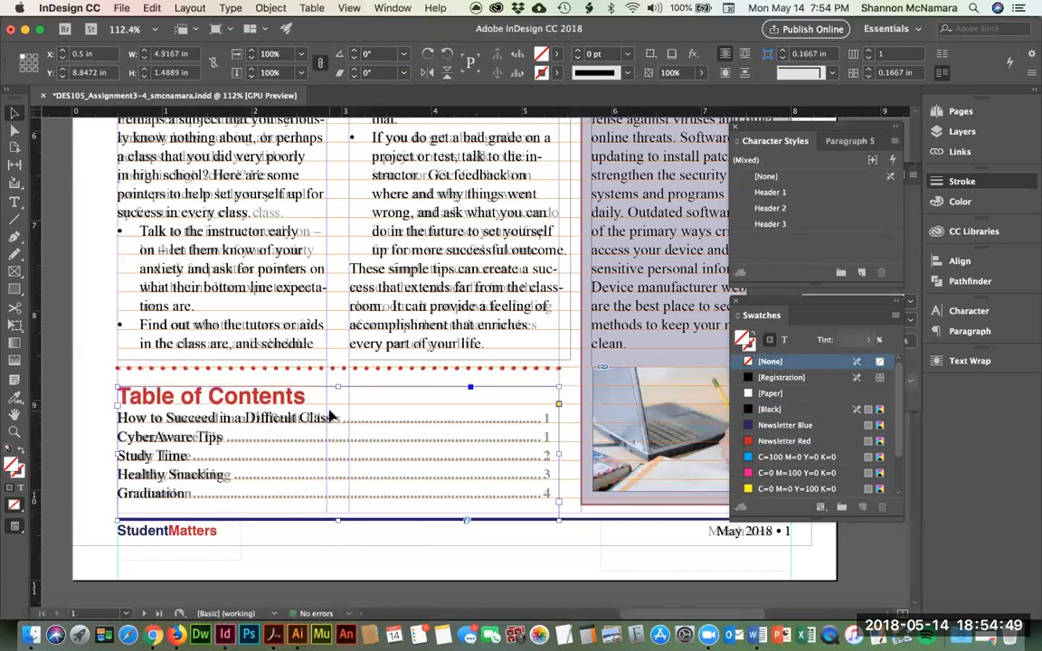
# Step: Set the five table of contents entries to Times New Roman Bold
pyautogui.doubleClick(223, 418)
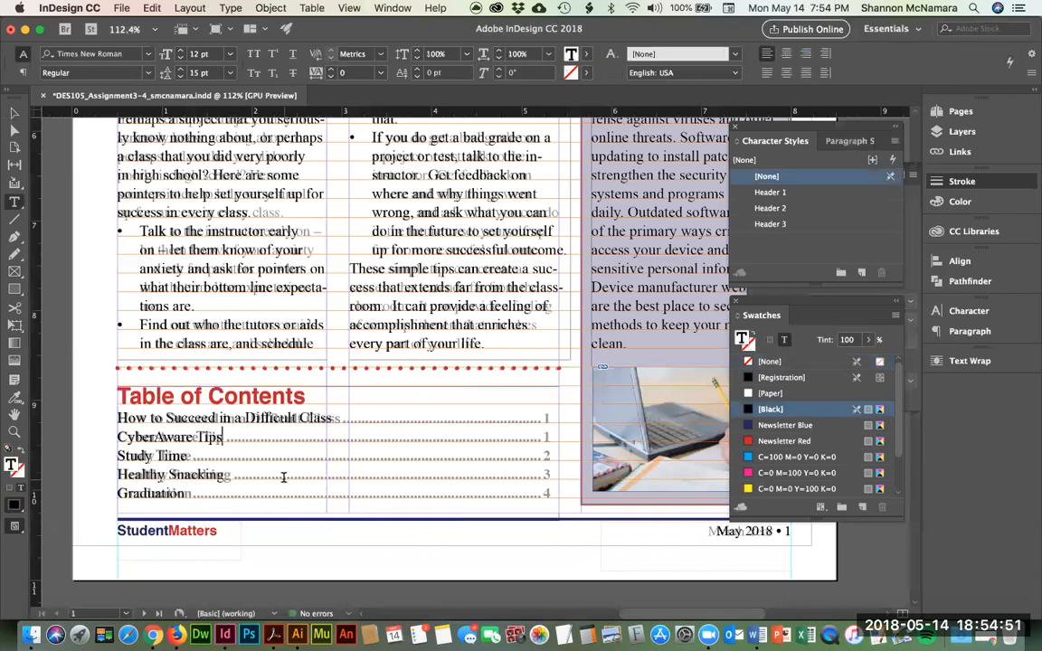
pyautogui.moveTo(118, 417); pyautogui.dragTo(192, 496)
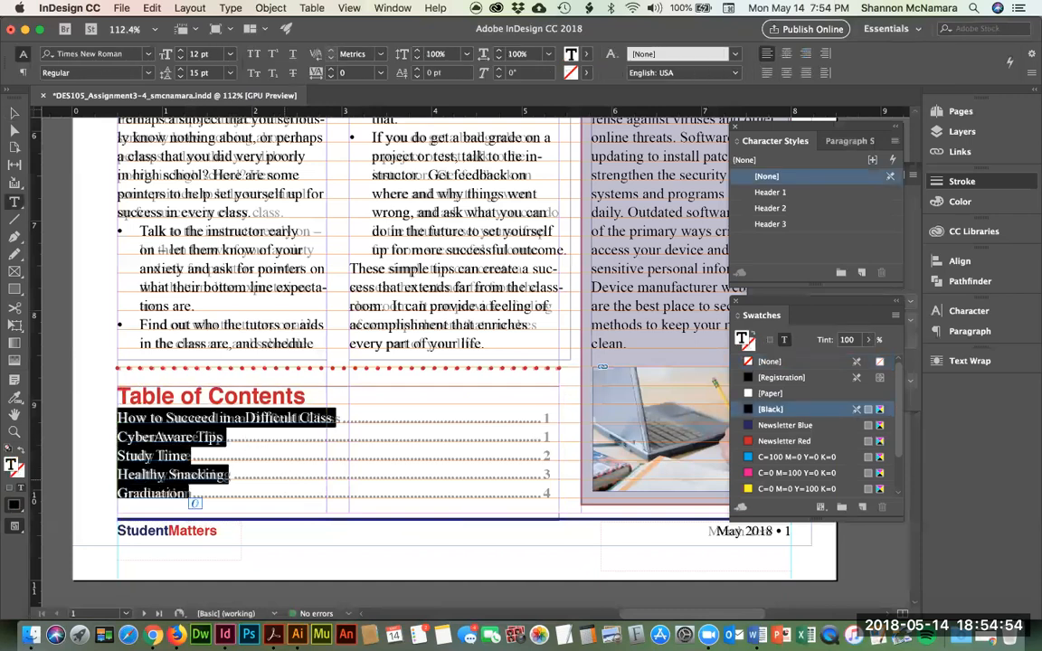
pyautogui.click(134, 72)
pyautogui.click(82, 117)
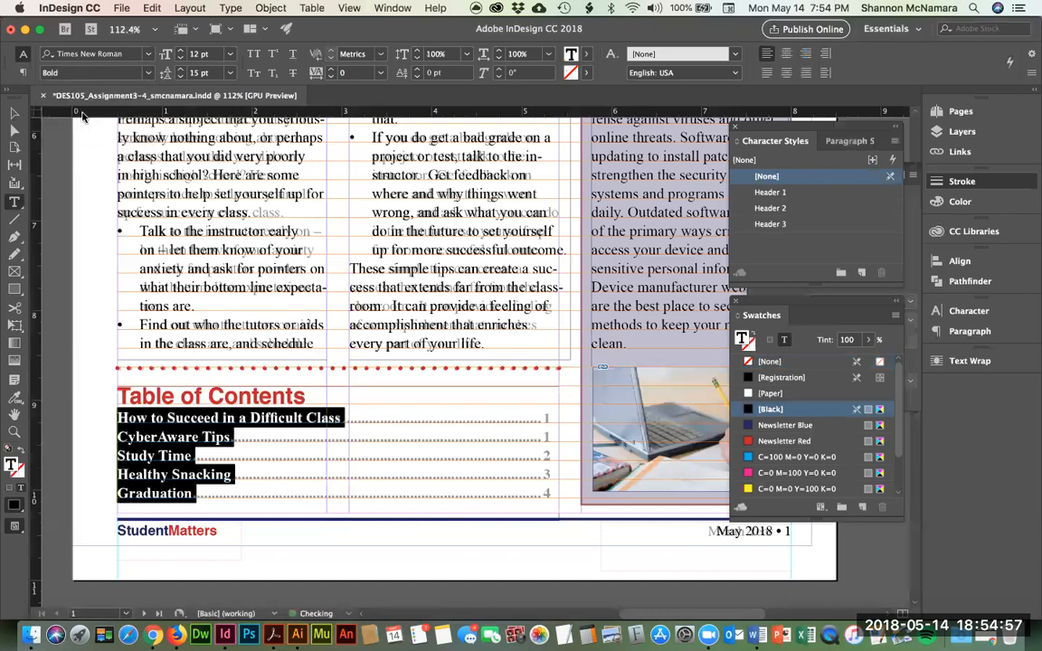
pyautogui.click(239, 417)
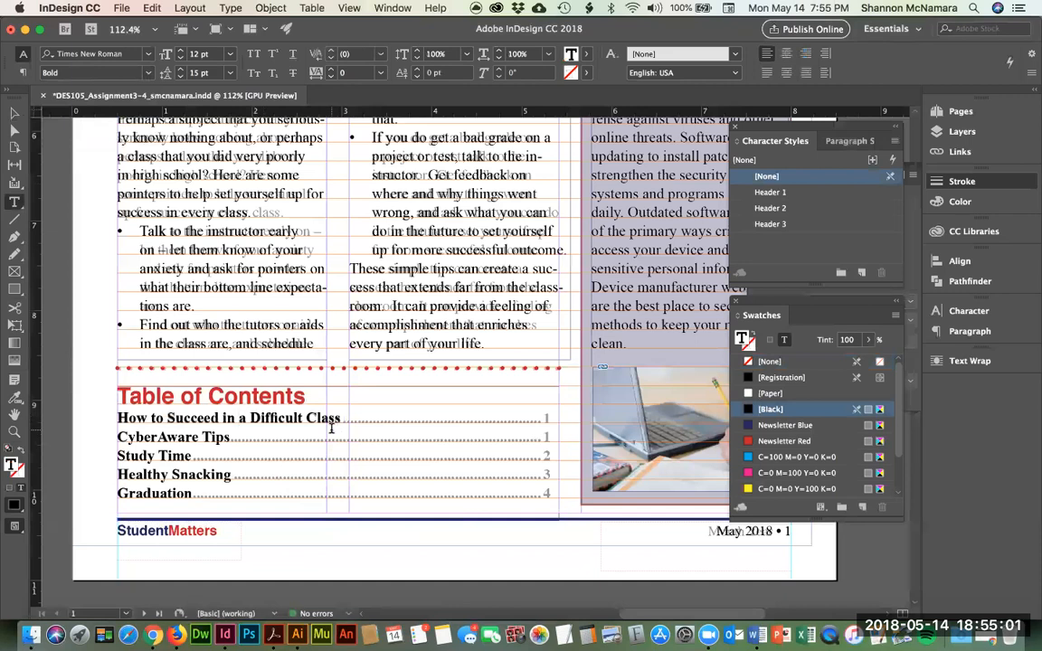
# Step: Add a right-aligned tab stop at about 4.81 in with a period leader to all text in the contents frame
pyautogui.press('super')
pyautogui.press('super+a')
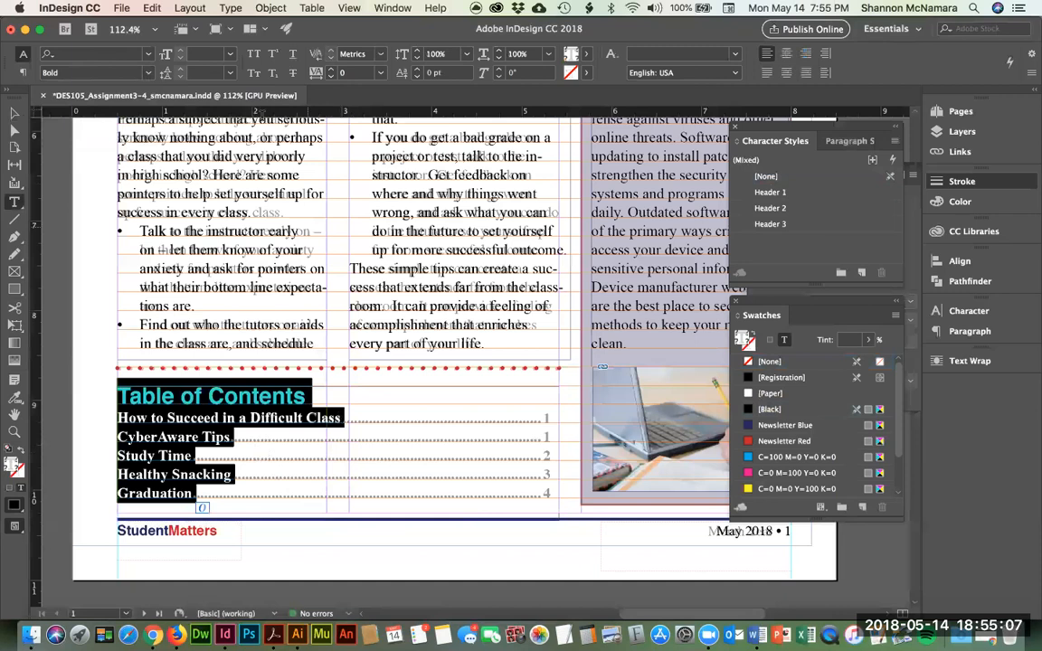
pyautogui.click(230, 7)
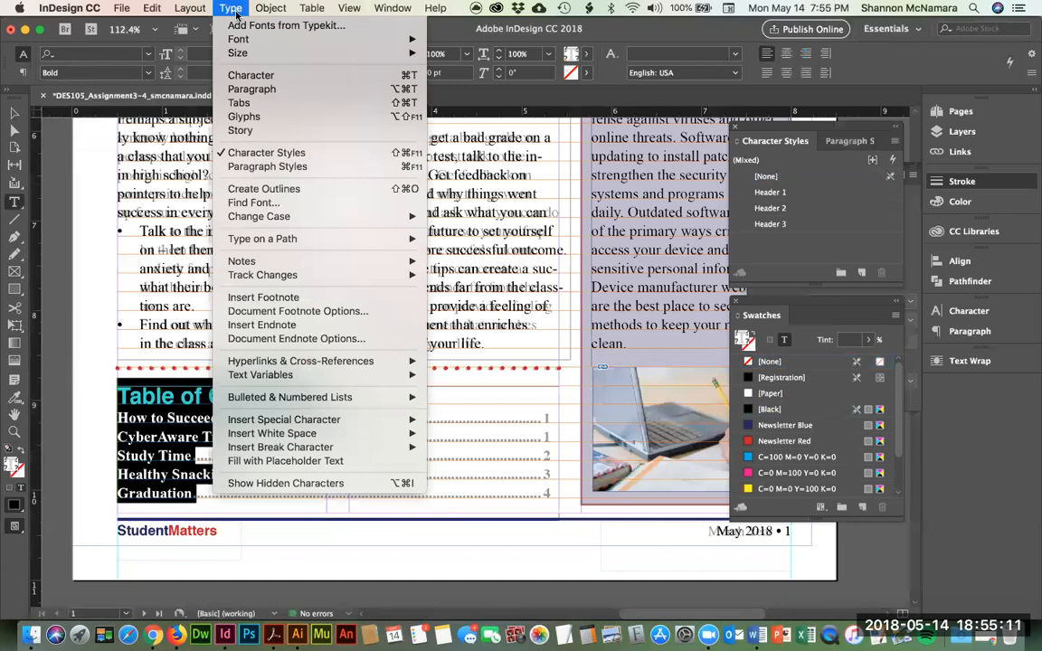
pyautogui.click(240, 103)
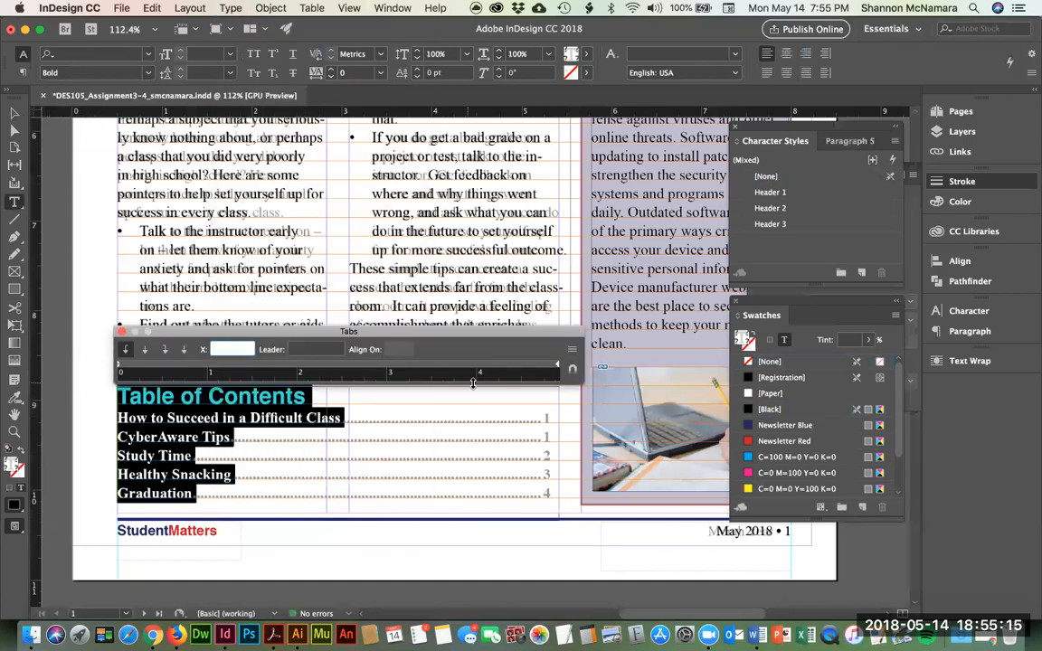
pyautogui.click(164, 356)
pyautogui.click(483, 367)
pyautogui.moveTo(482, 367); pyautogui.dragTo(550, 368)
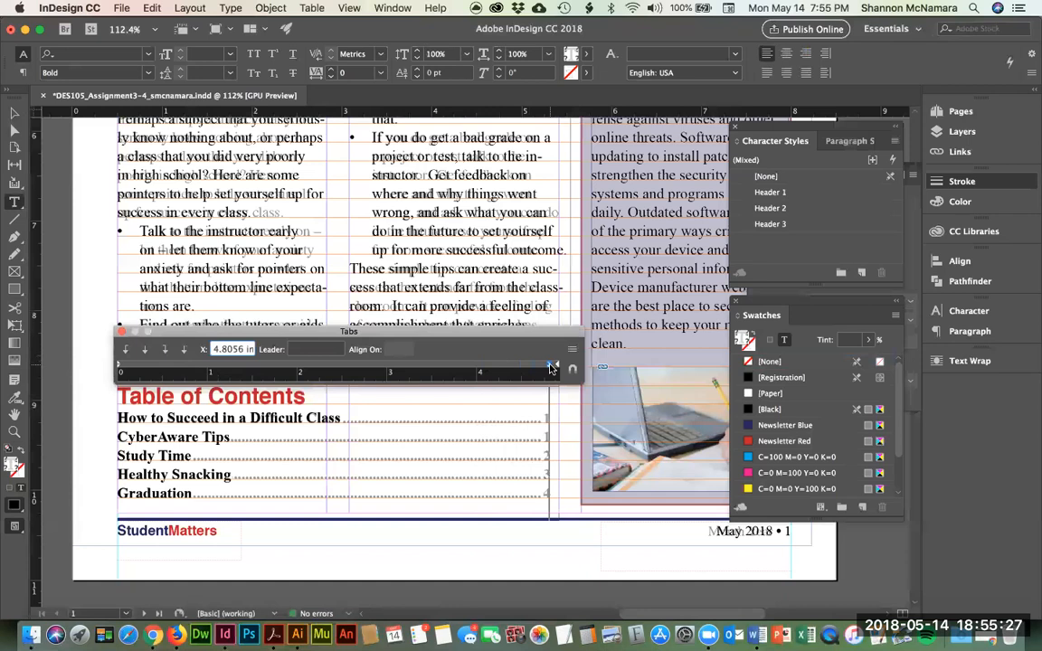
pyautogui.click(296, 349)
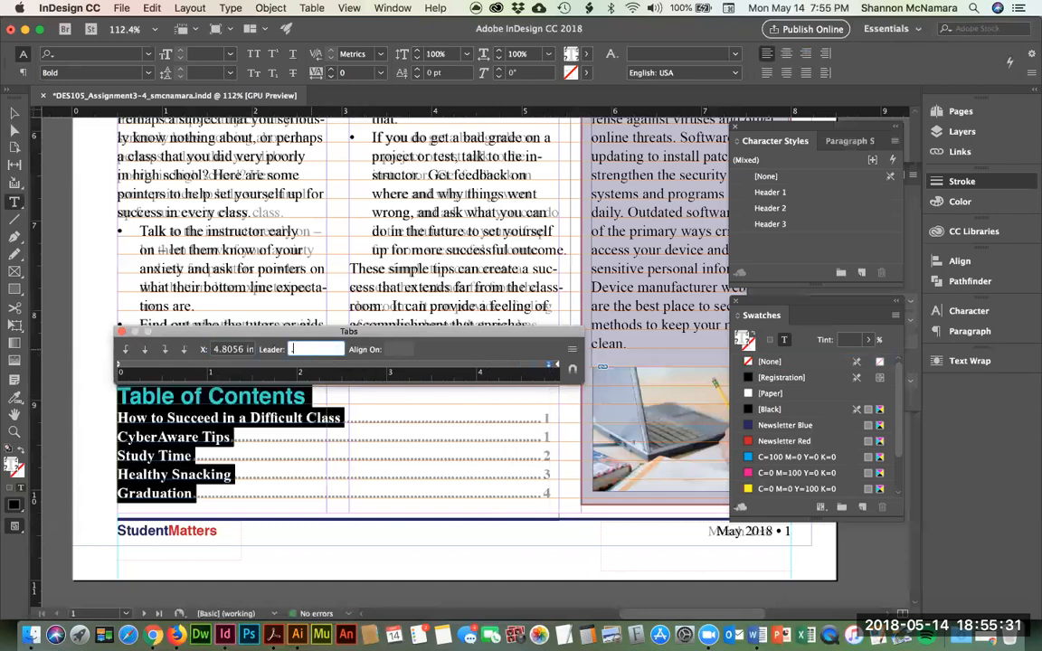
pyautogui.press('BackSpace')
pyautogui.write('.')
# Step: Add a tab and page number after each of the five entries, numbered 1, 1, 2, 3 and 4, and close the tab settings
pyautogui.click(354, 439)
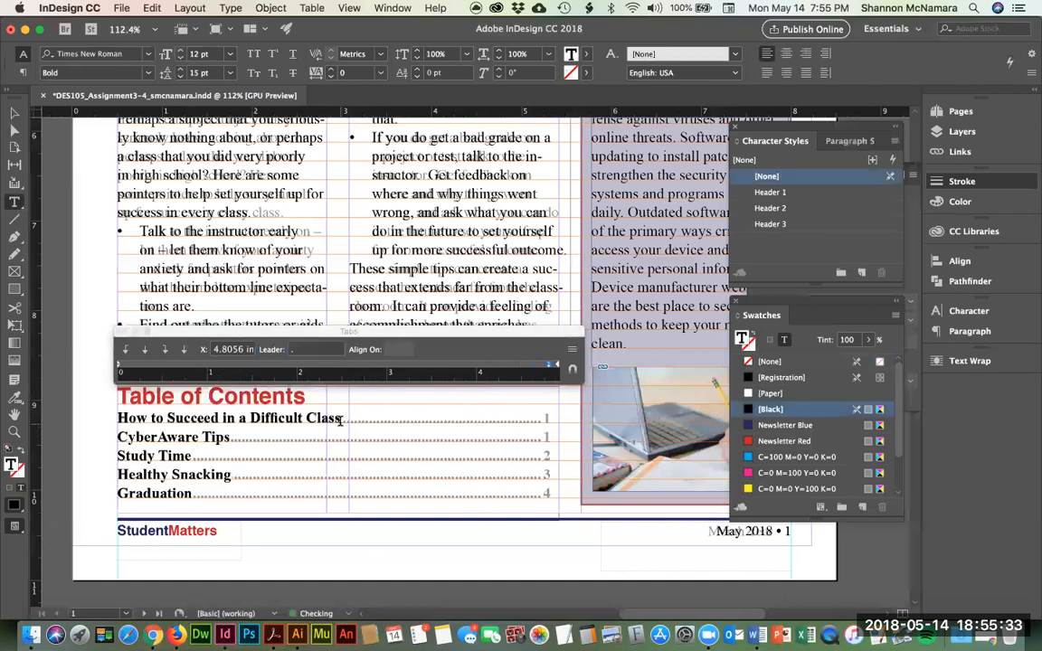
pyautogui.press('Tab')
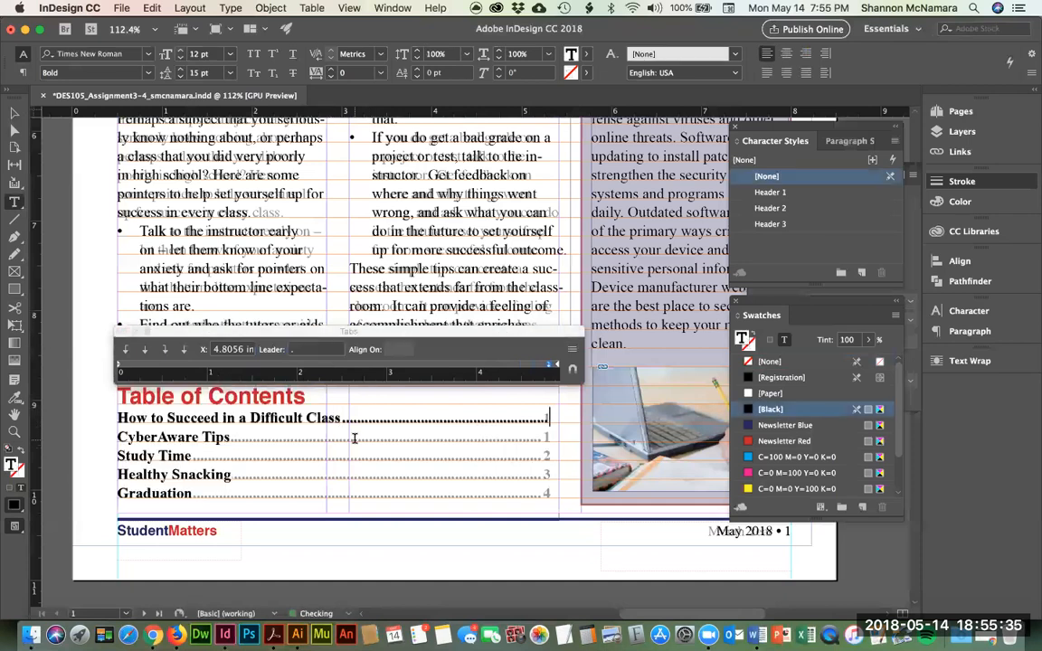
pyautogui.write('1')
pyautogui.click(230, 437)
pyautogui.press('Tab')
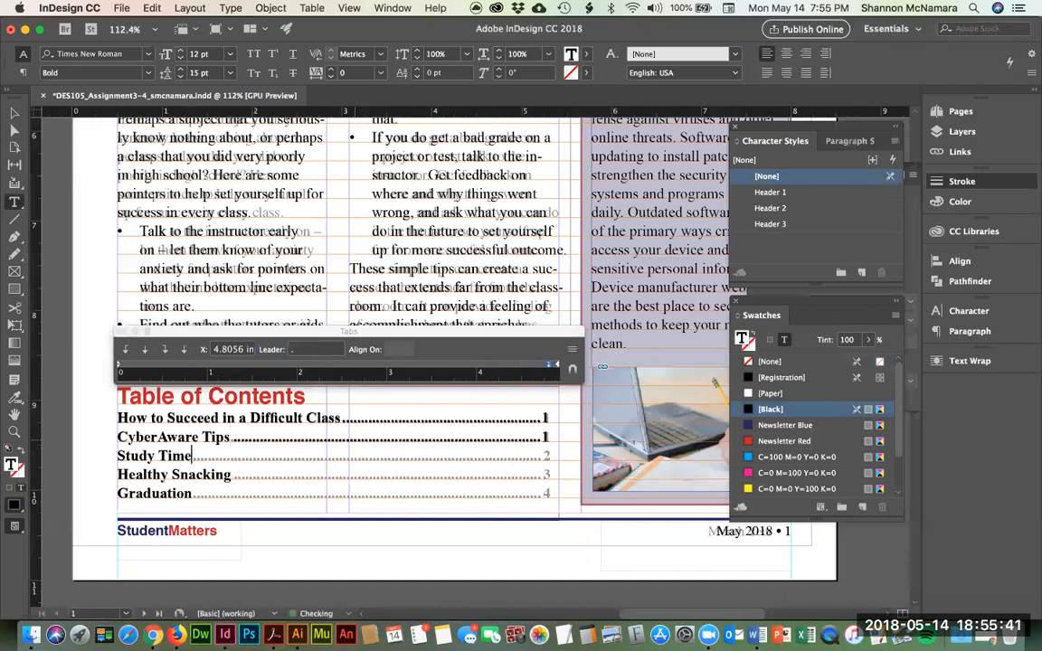
pyautogui.press('Tab')
pyautogui.click(232, 474)
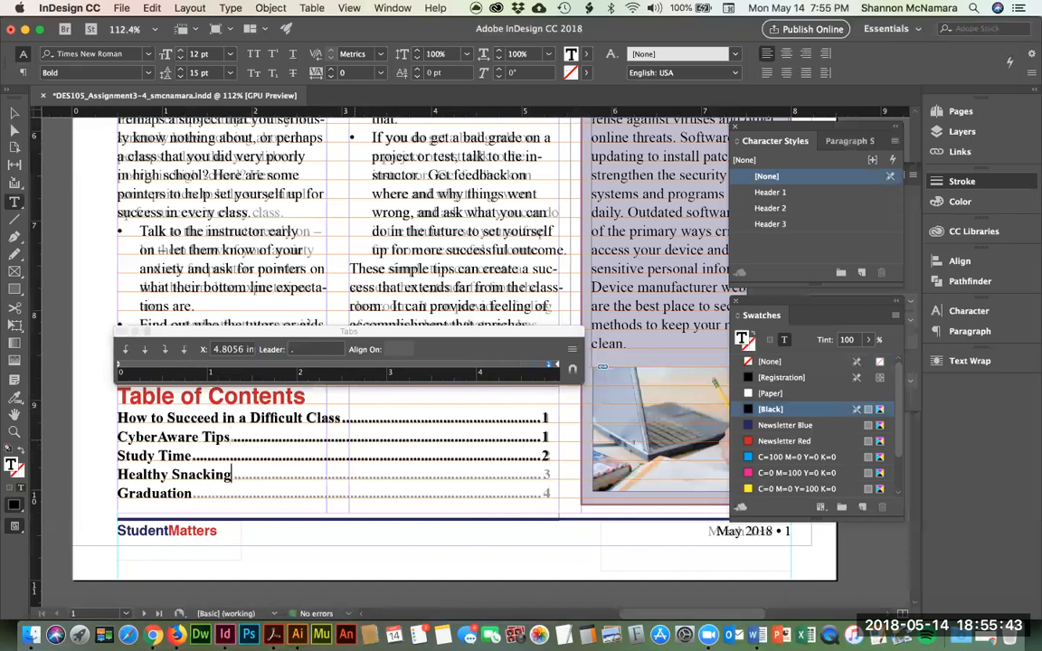
pyautogui.press('Tab')
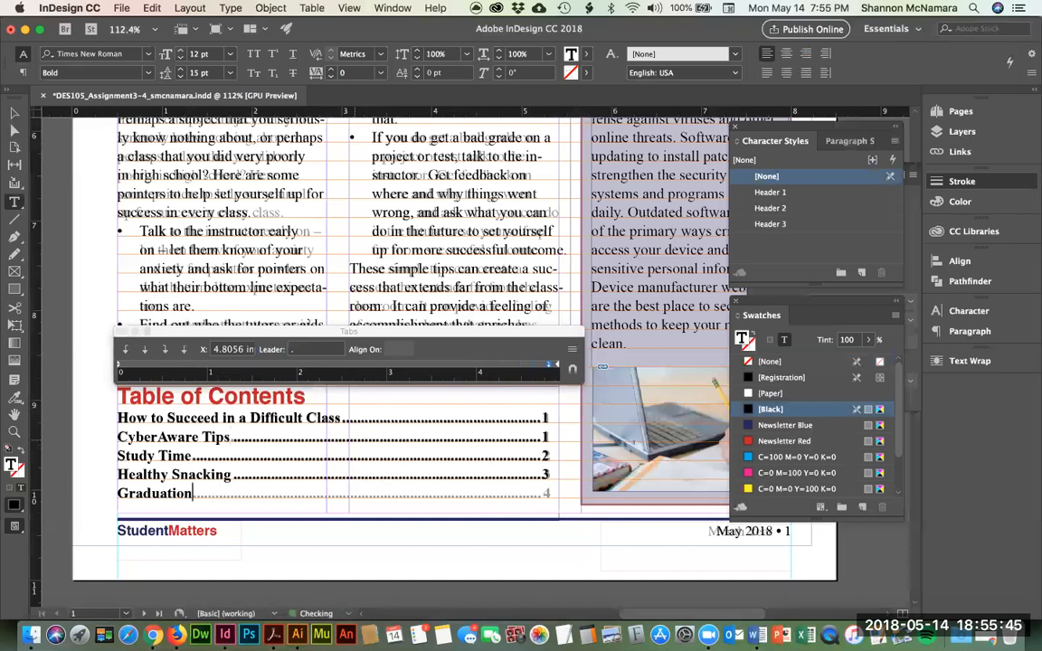
pyautogui.press('Tab')
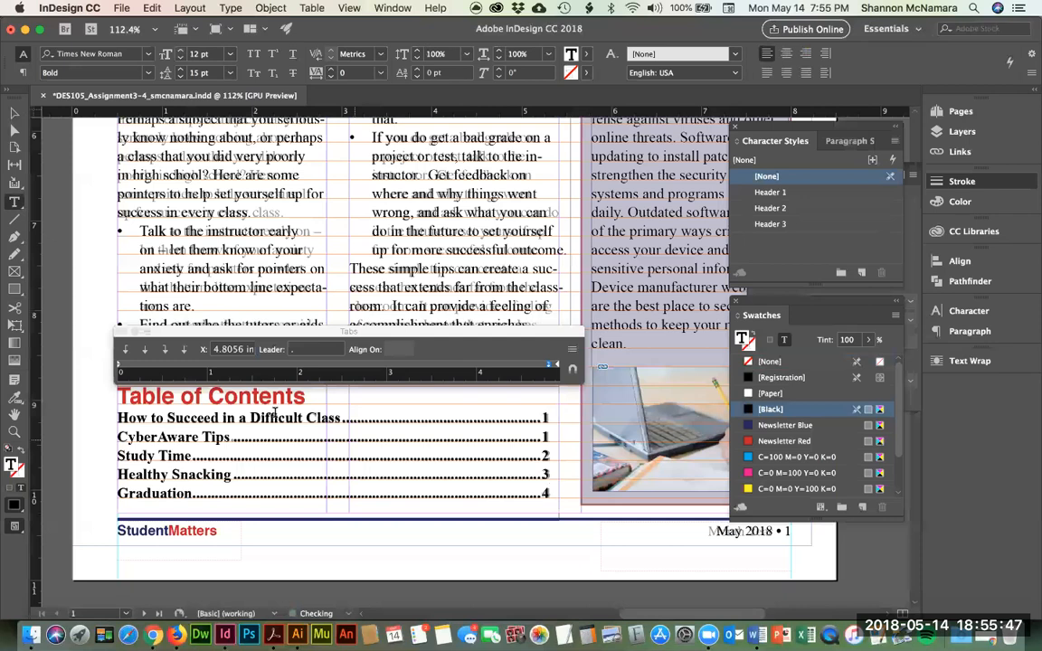
pyautogui.click(122, 331)
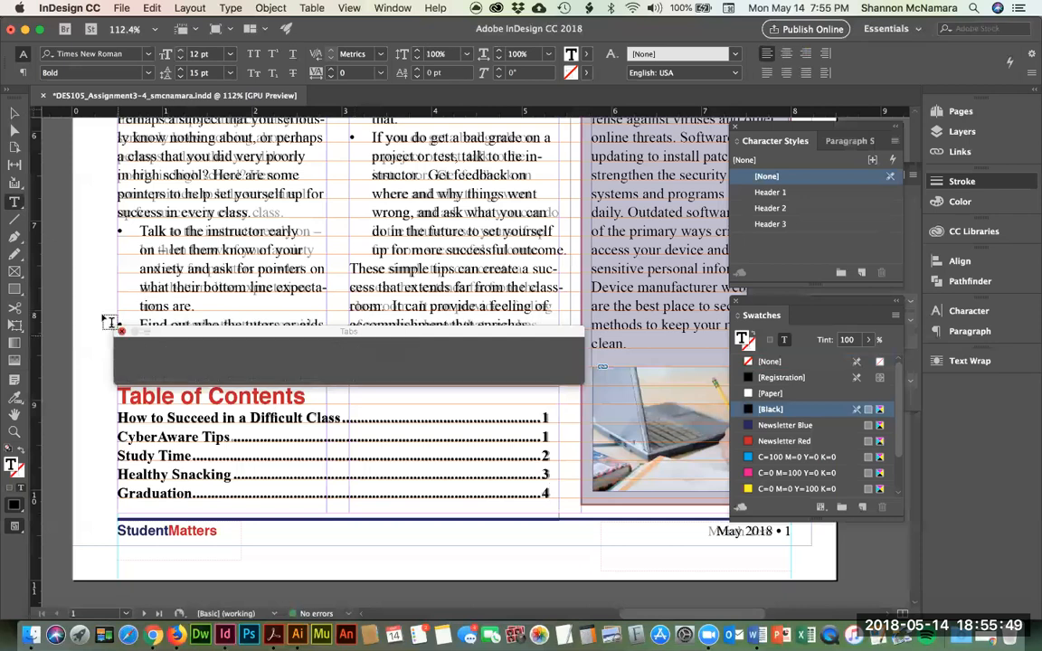
# Step: Hide the Originals layer to view page 1 without the mockup, and save the document
pyautogui.click(14, 112)
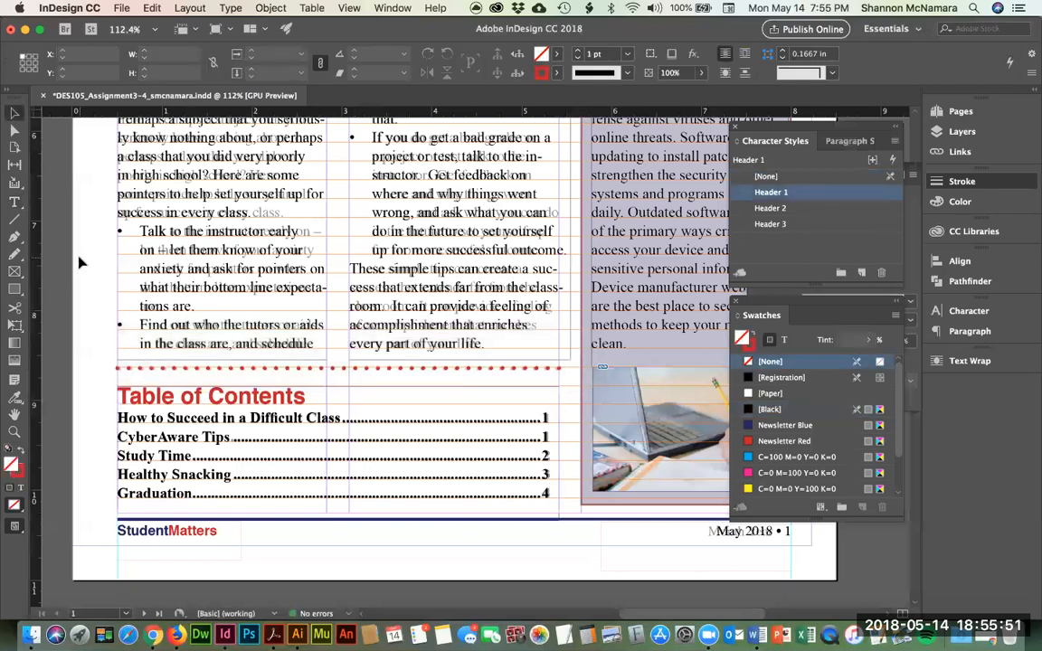
pyautogui.press('super+0')
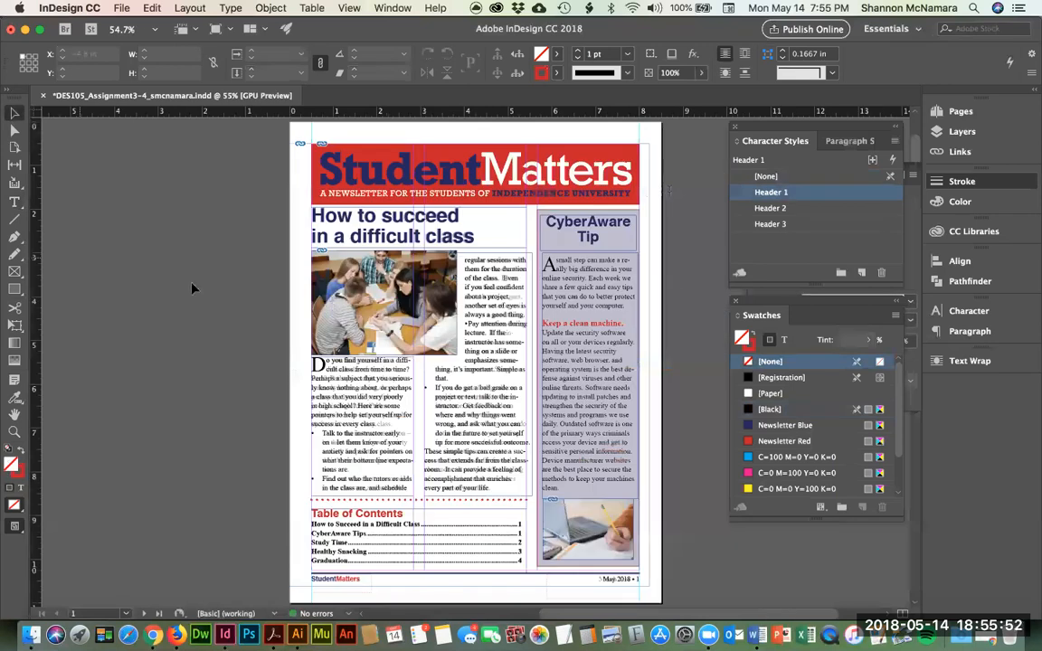
pyautogui.click(964, 133)
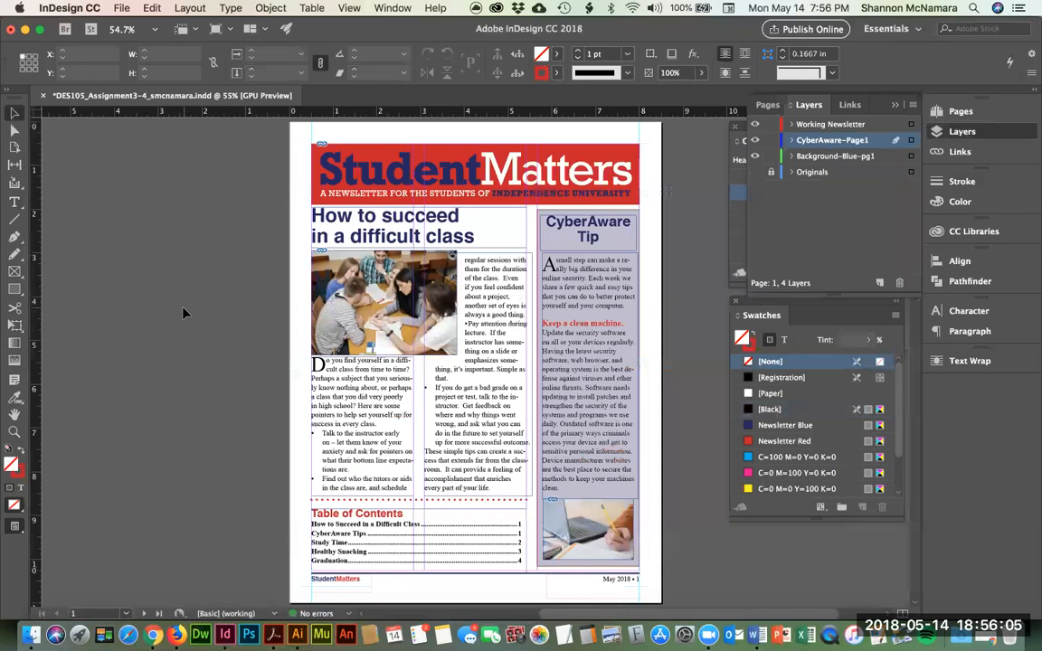
pyautogui.press('super+s')
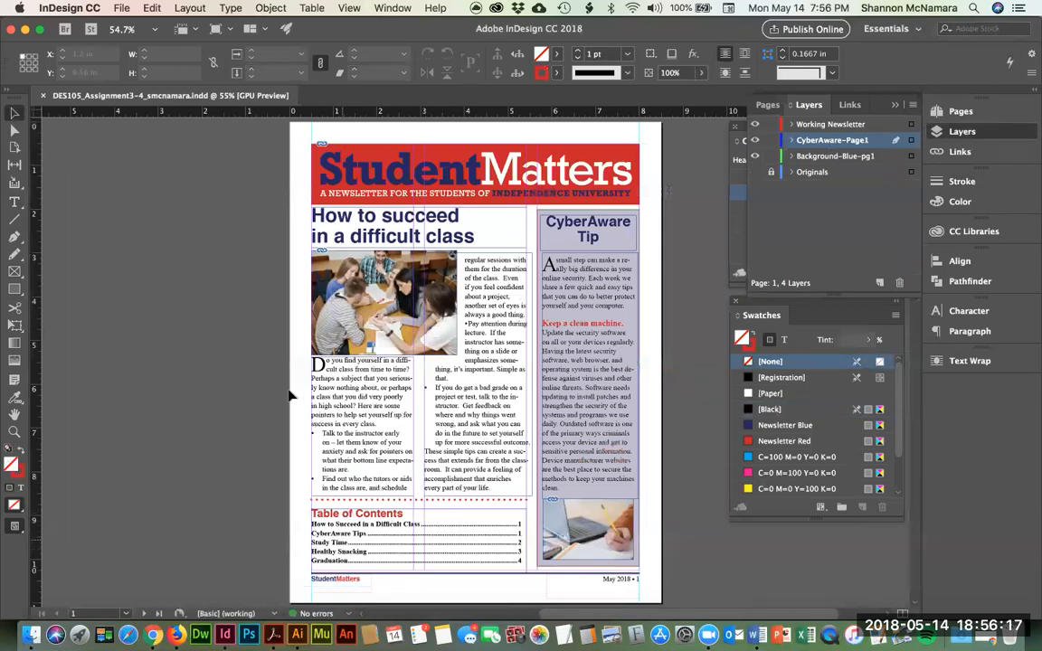
# Step: Start packaging the newsletter document, checking its fonts and its colors and inks before accepting the printing instructions
pyautogui.click(119, 8)
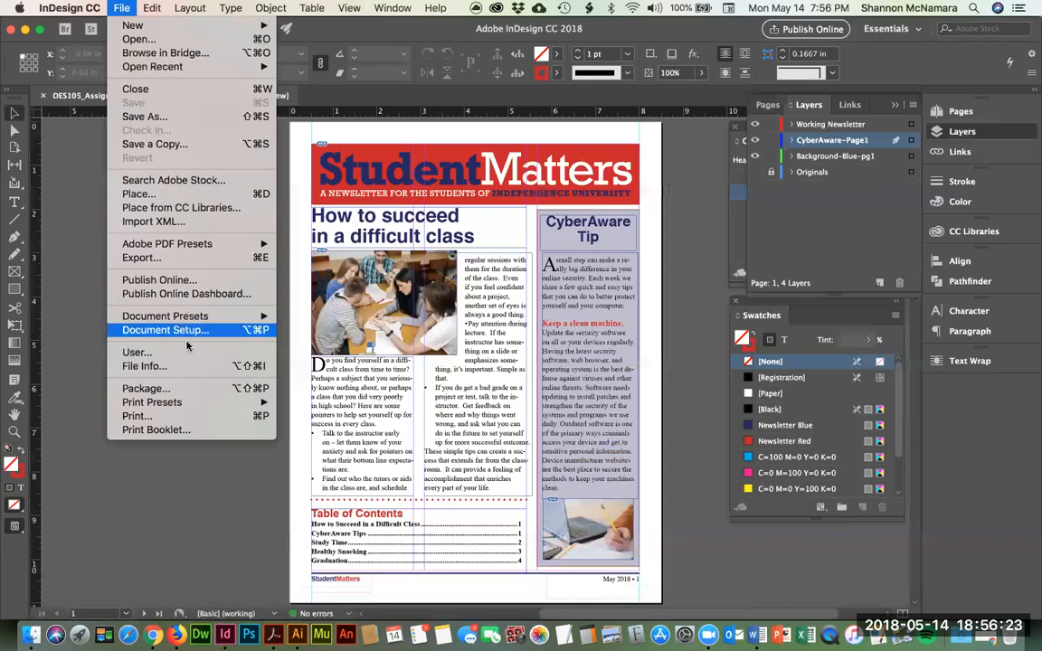
pyautogui.click(147, 388)
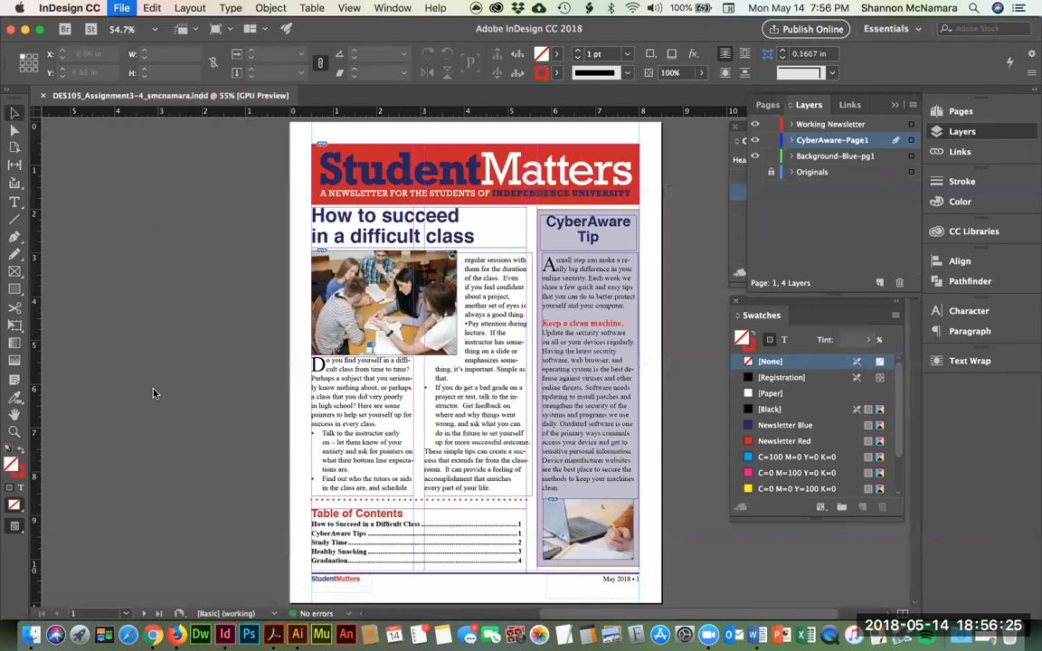
pyautogui.click(88, 169)
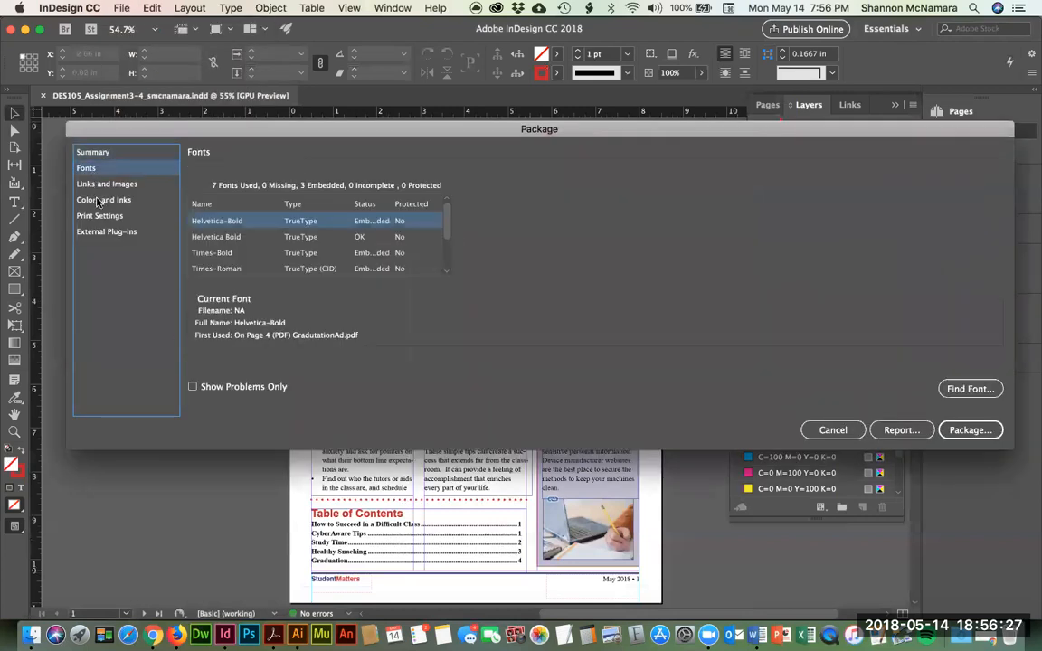
pyautogui.click(102, 200)
pyautogui.click(968, 432)
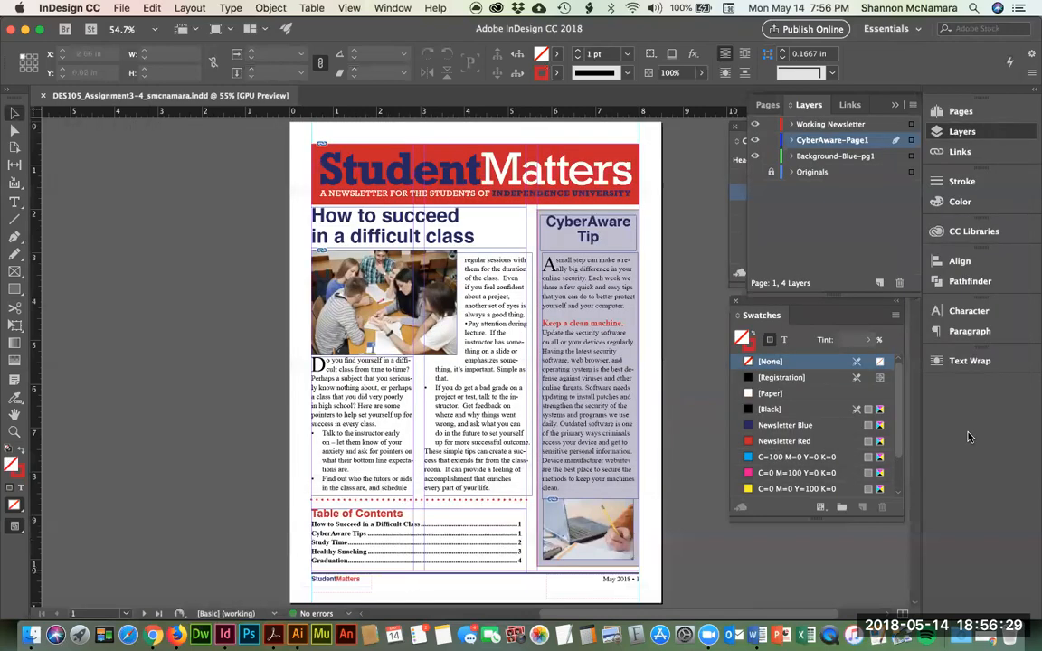
pyautogui.click(677, 221)
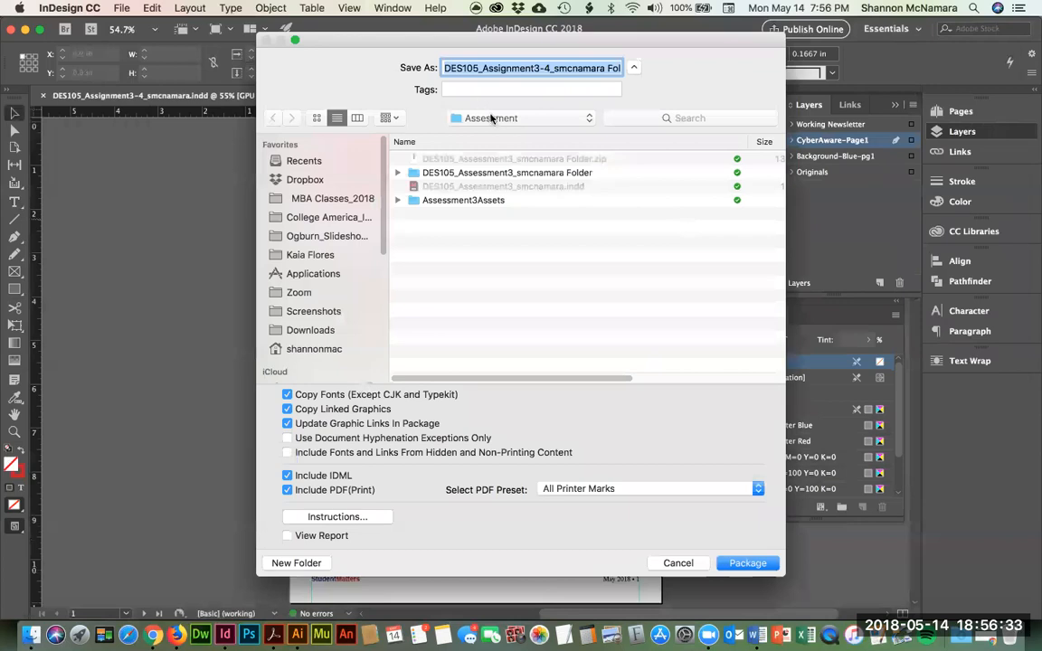
# Step: Package the document into the Assignment folder of Week 3 with the [High Quality Print] PDF preset, accepting the font copying notice
pyautogui.click(491, 118)
pyautogui.click(491, 133)
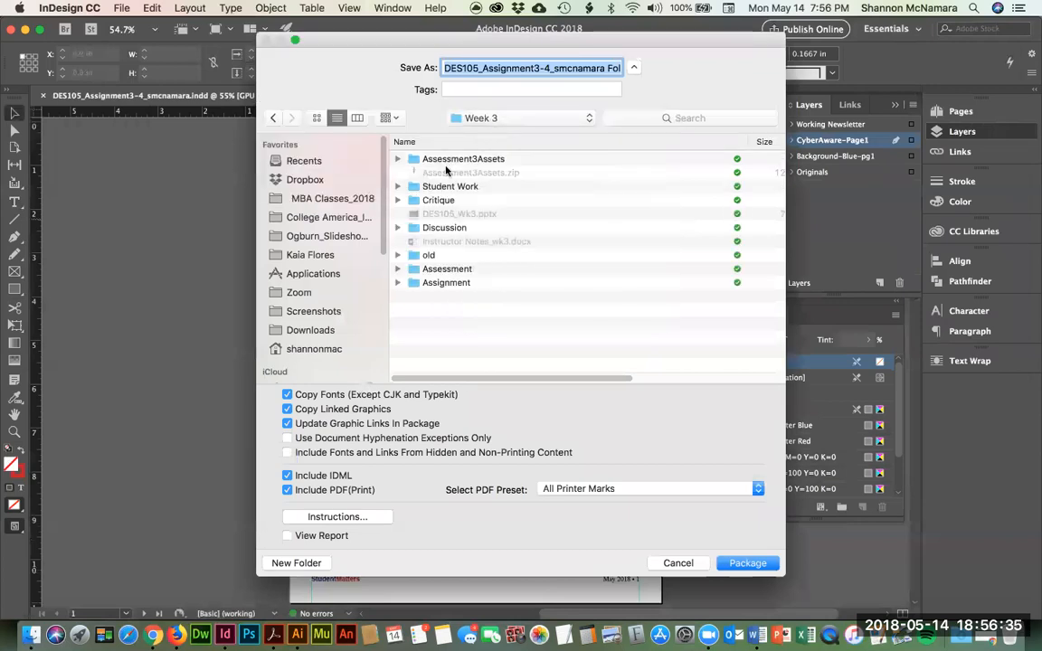
pyautogui.doubleClick(443, 283)
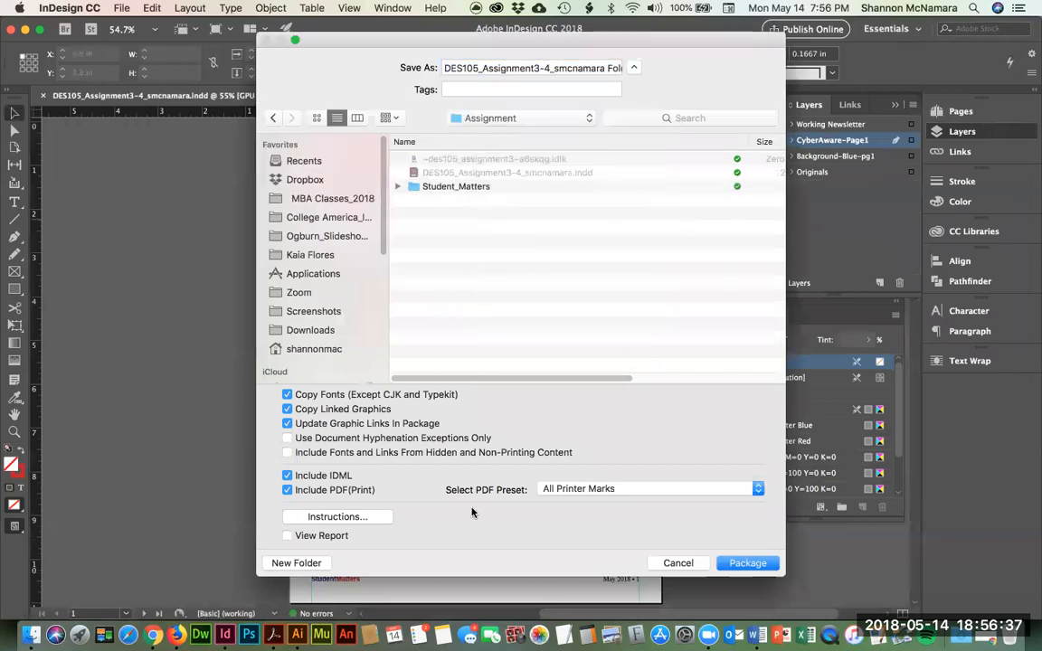
pyautogui.click(549, 491)
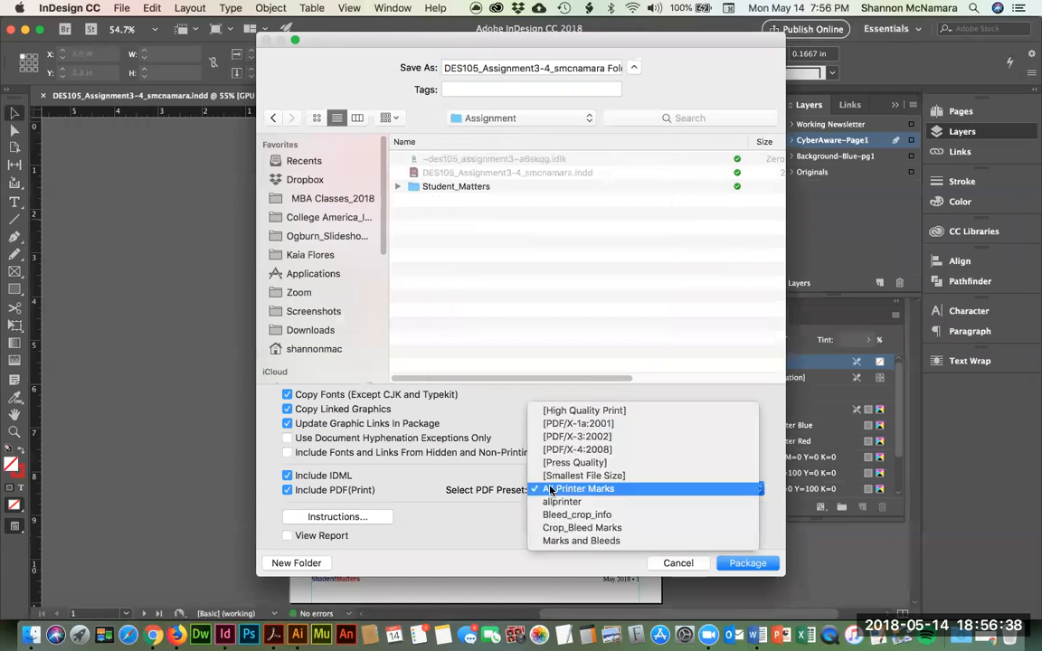
pyautogui.click(586, 412)
pyautogui.click(742, 564)
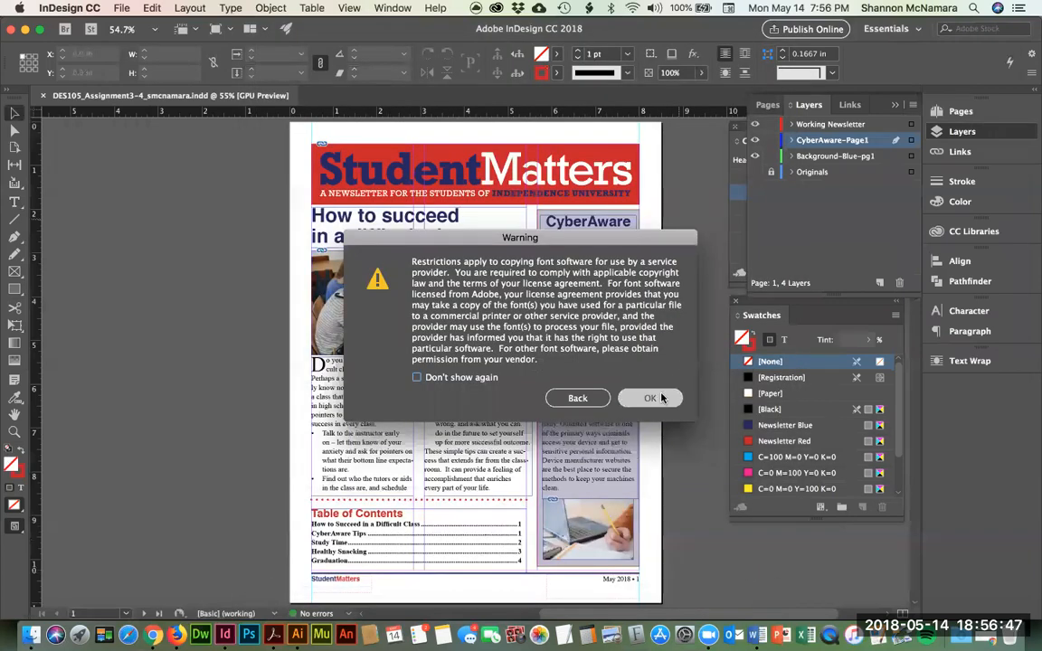
pyautogui.click(661, 398)
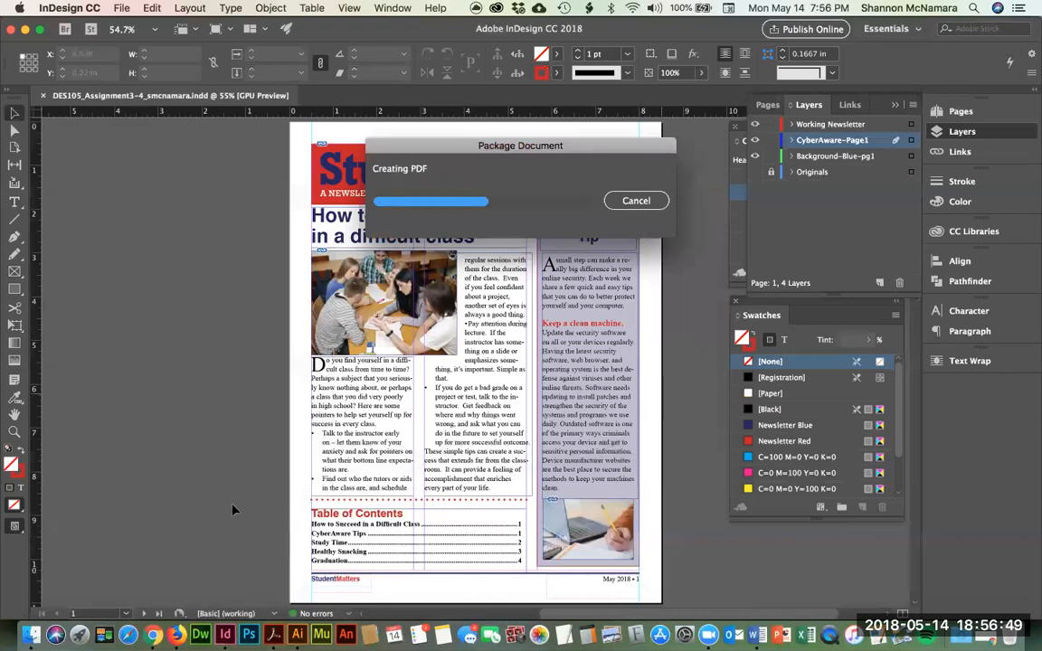
# Step: Switch to Finder, go to the Assignment folder, and open the PDF inside the new package folder
pyautogui.click(31, 635)
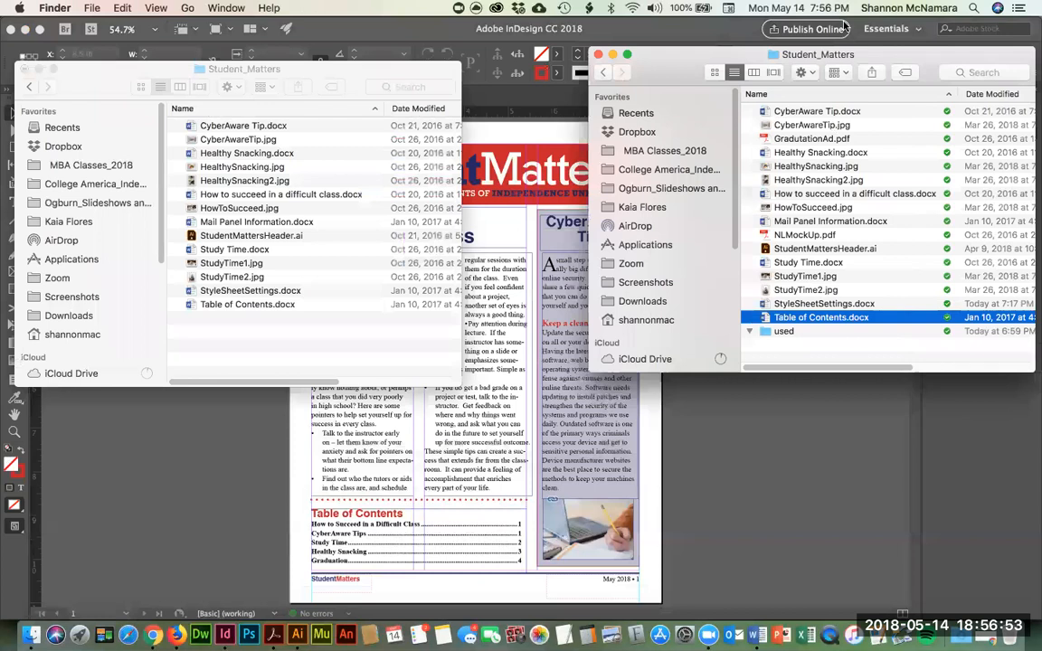
pyautogui.keyDown('super'); pyautogui.click(814, 54); pyautogui.keyUp('super')
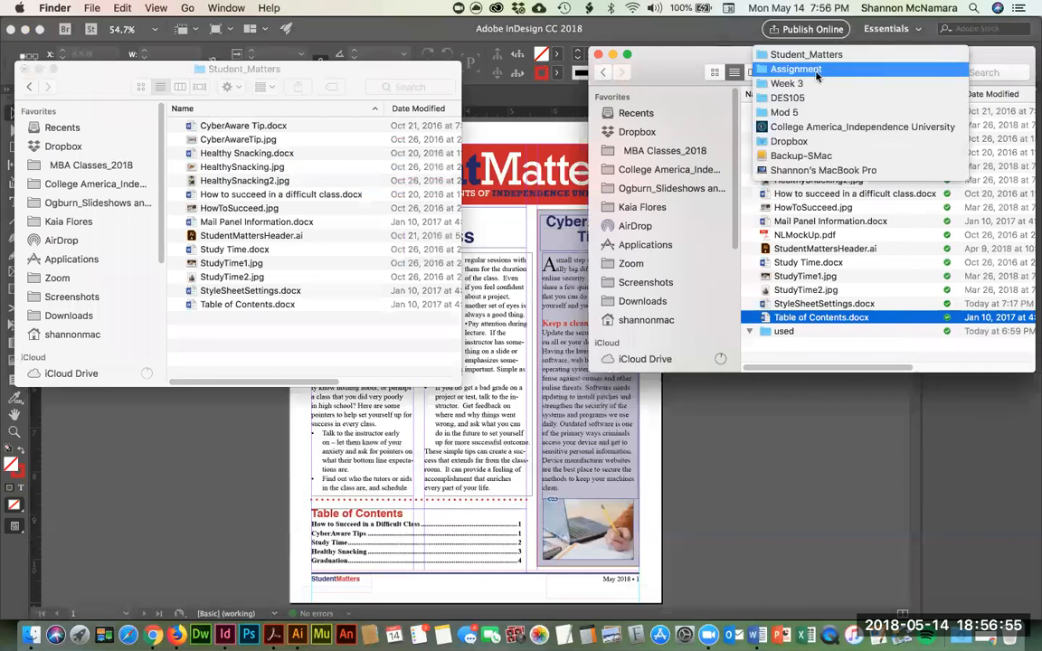
pyautogui.click(814, 70)
pyautogui.click(809, 127)
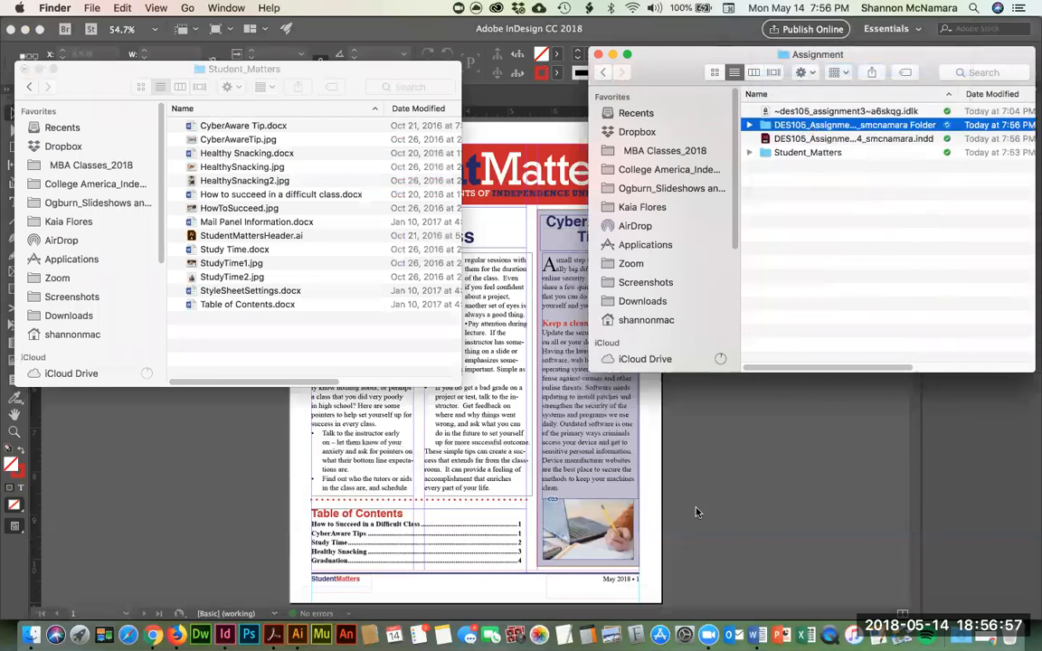
pyautogui.click(697, 494)
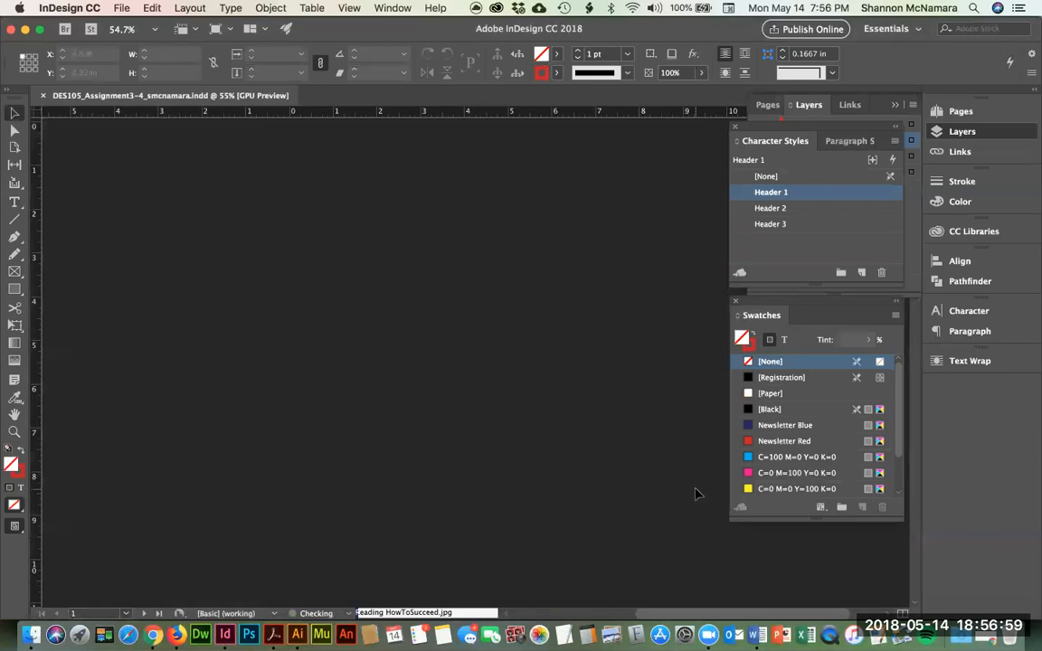
pyautogui.press('super+Tab')
pyautogui.click(749, 109)
pyautogui.doubleClick(841, 151)
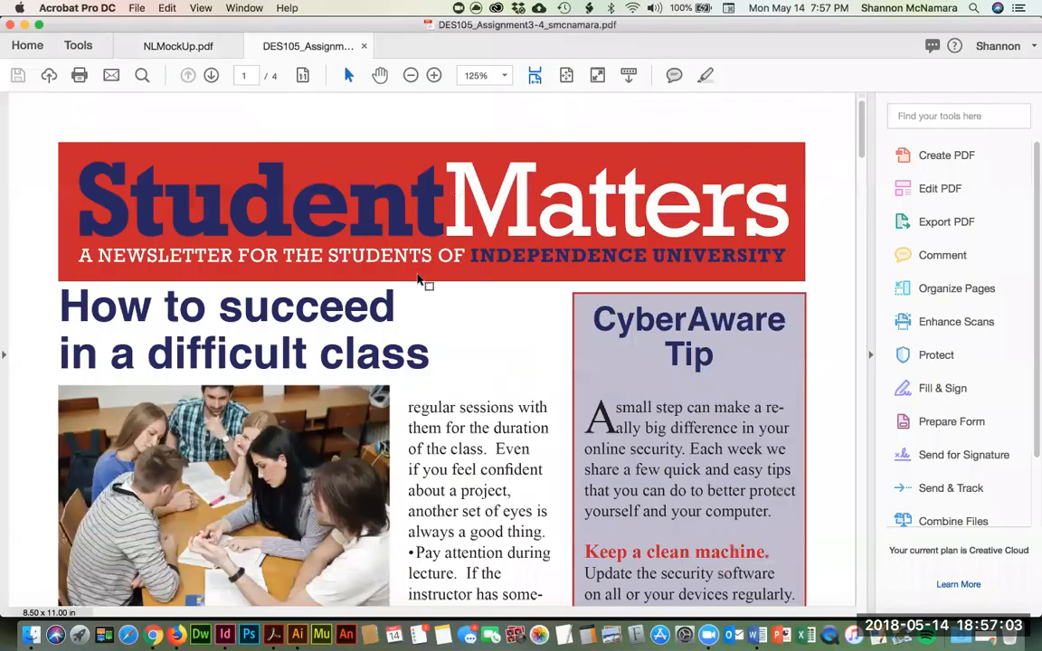
# Step: Review the packaged PDF at full-page view from page 1 through page 4 and close it
pyautogui.press('super+0')
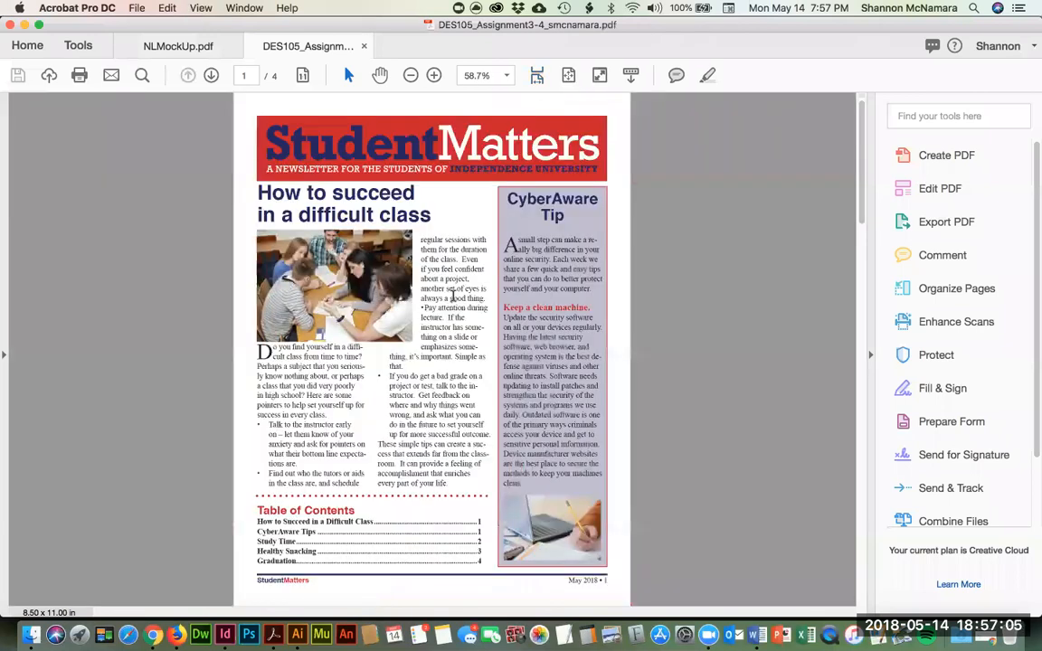
pyautogui.scroll(-20, 457, 299)
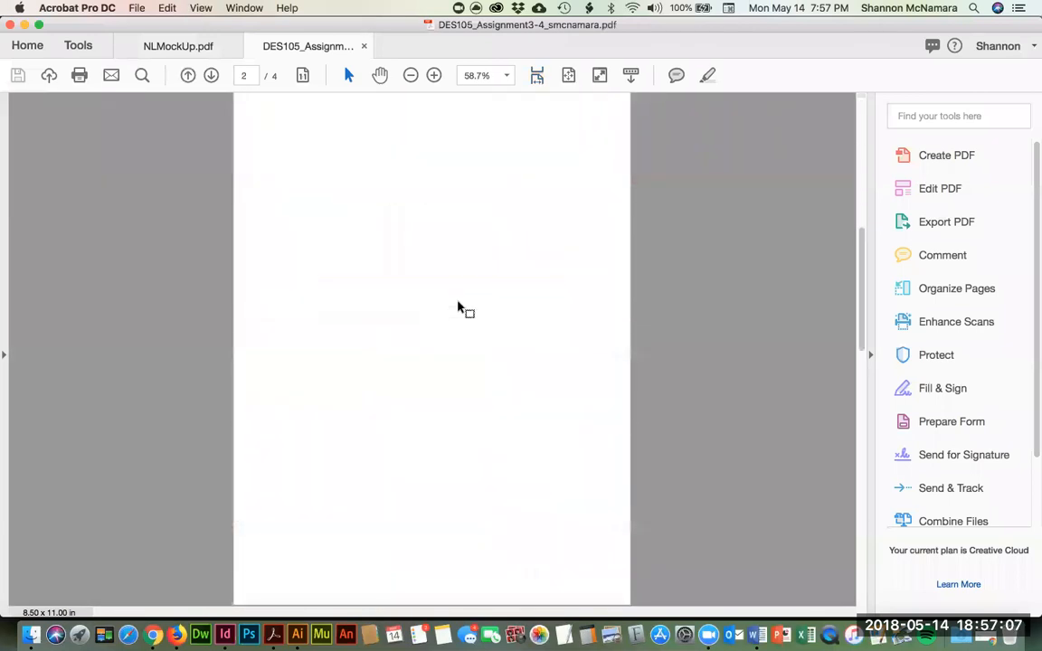
pyautogui.scroll(-10, 457, 308)
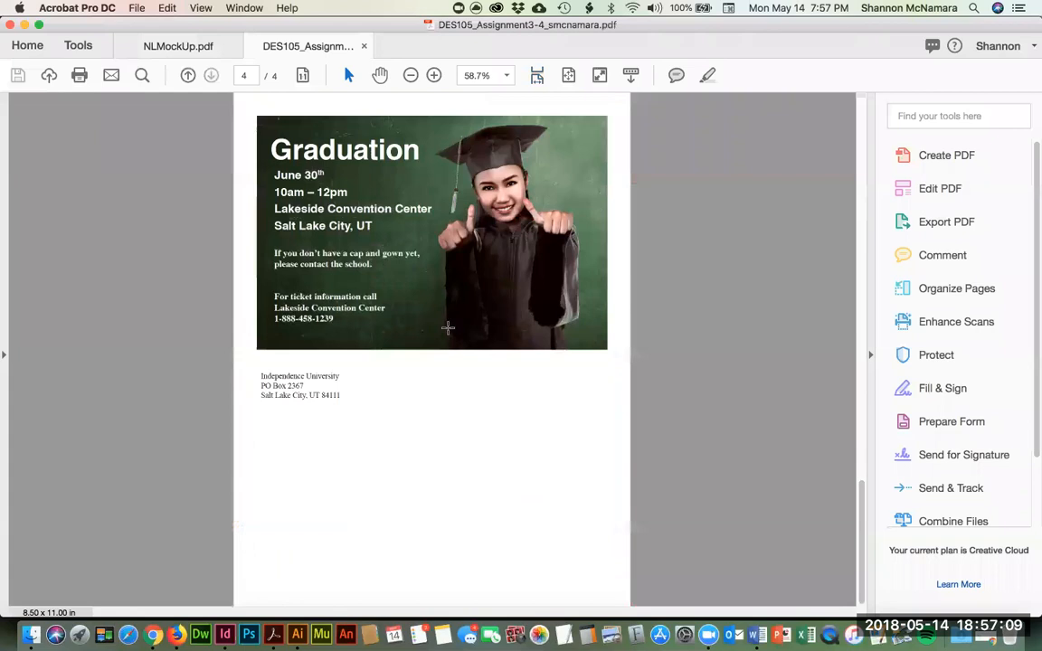
pyautogui.press('super+p')
pyautogui.press('super+w')
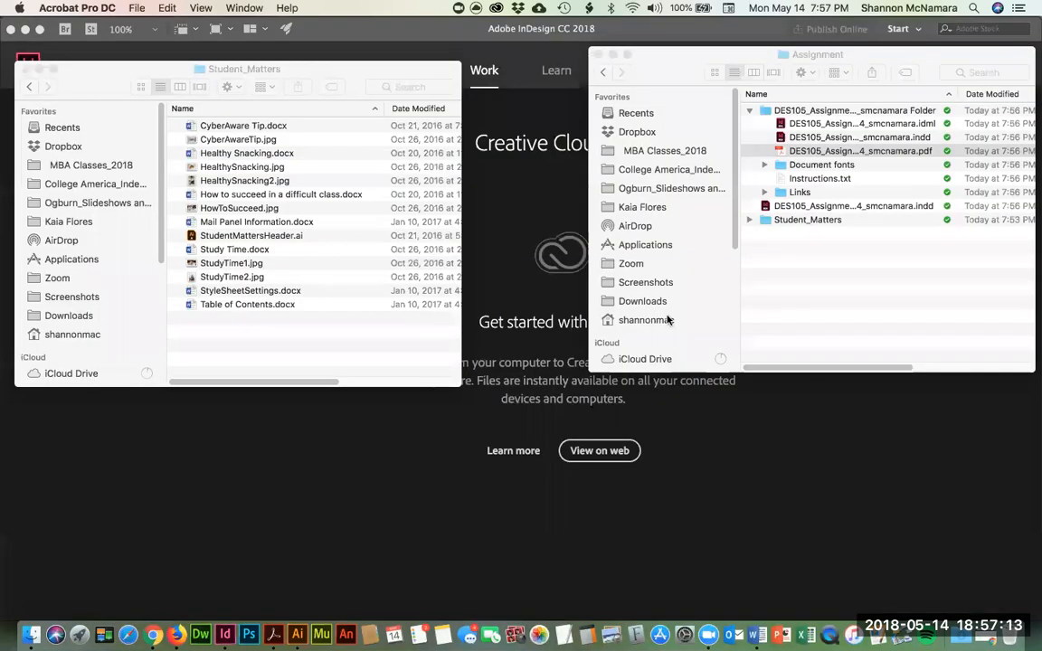
# Step: Collapse the package folder in the Assignment folder and compress it into a zip file
pyautogui.click(748, 110)
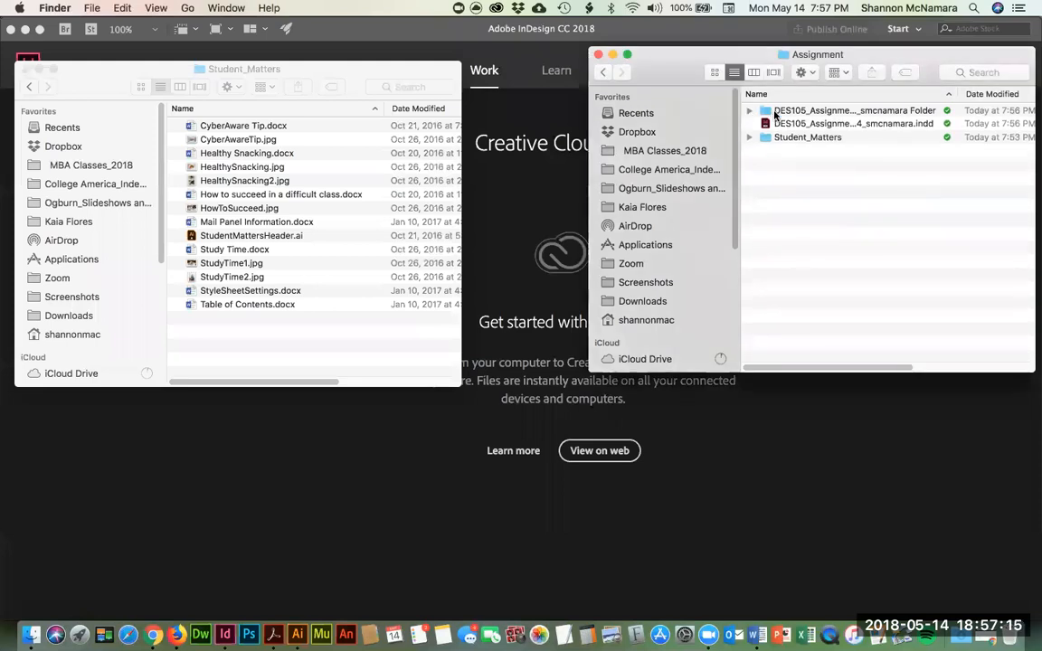
pyautogui.click(795, 110)
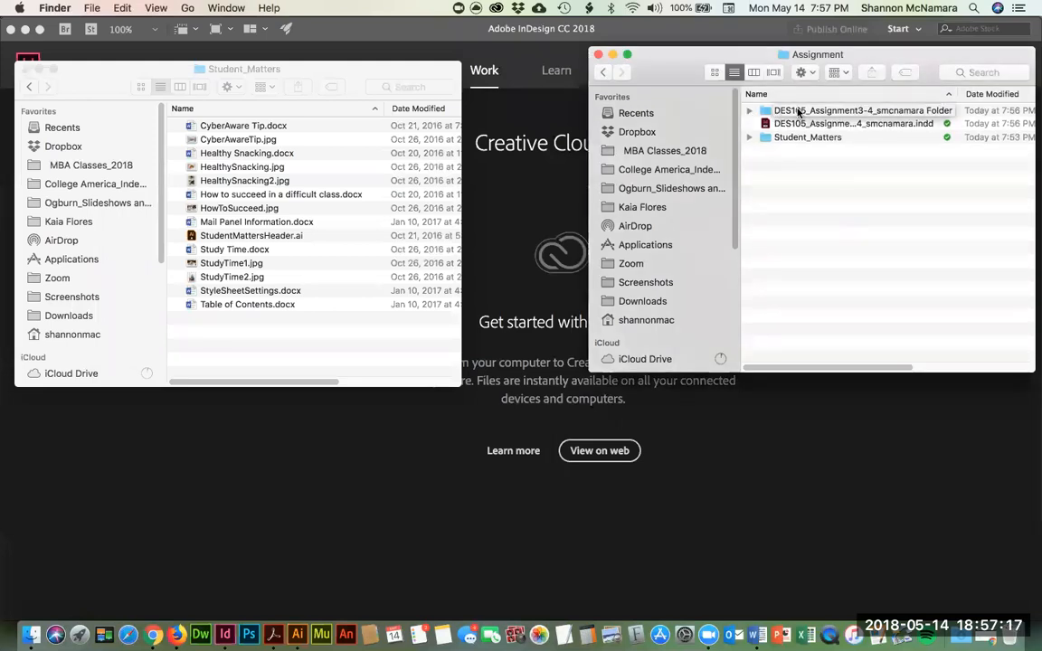
pyautogui.rightClick(798, 111)
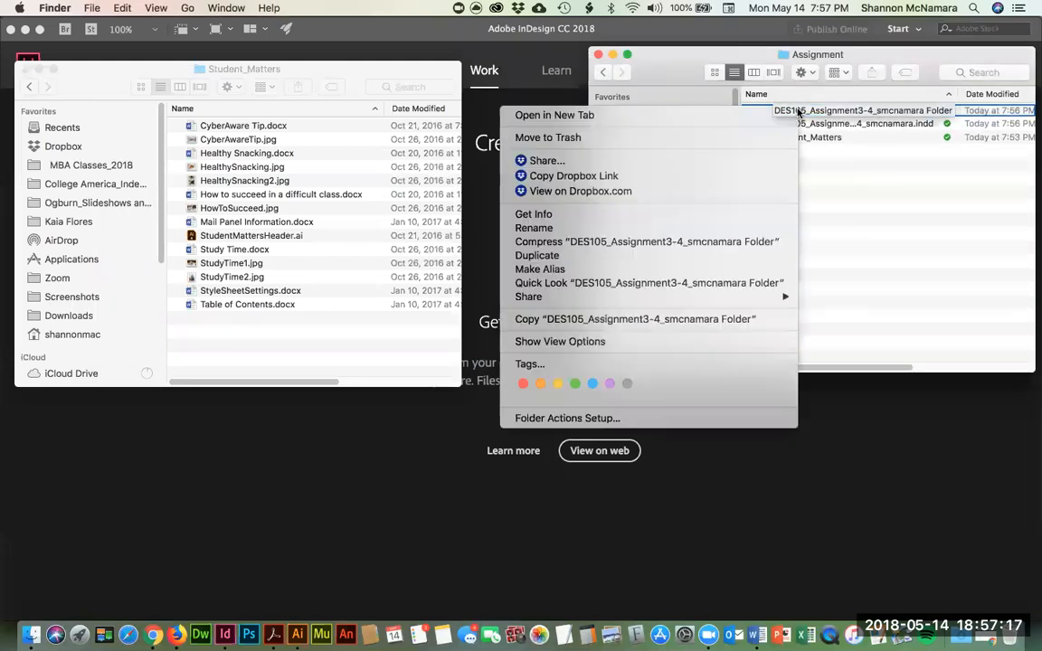
pyautogui.click(602, 243)
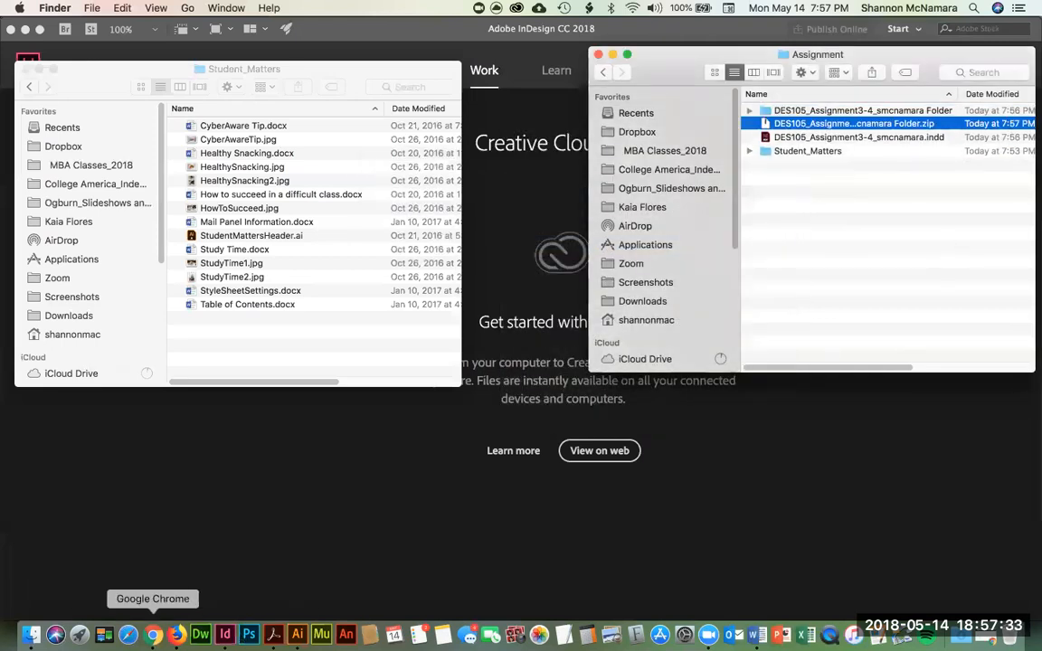
# Step: Switch to Chrome and review the Week 3 assignment's requirements and the DES105 Assignment 3 Rubric
pyautogui.click(153, 635)
pyautogui.scroll(2, 653, 396)
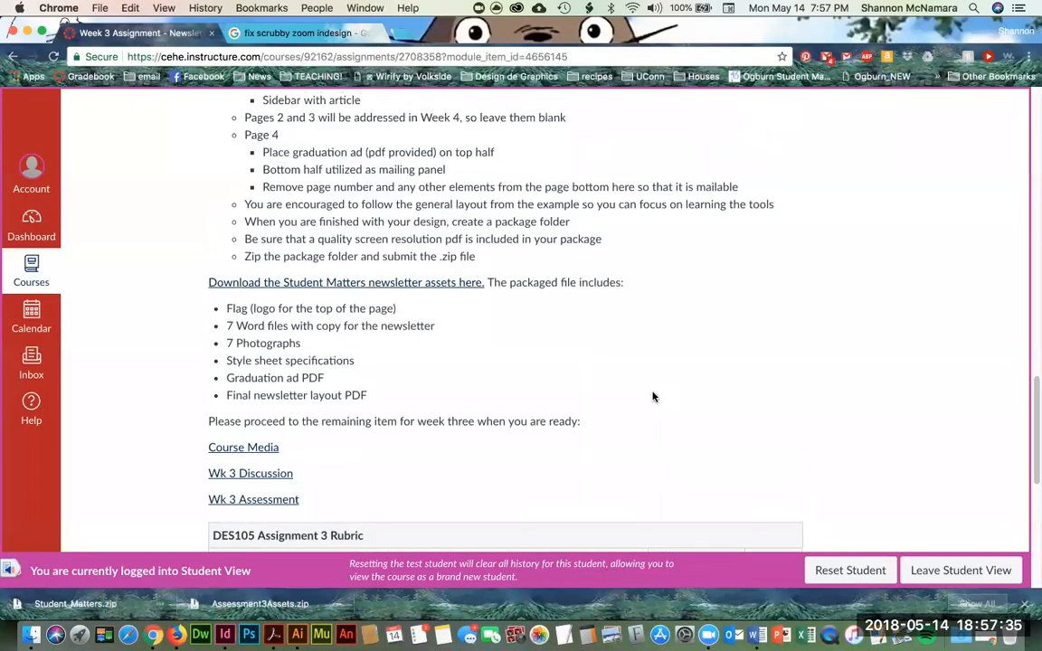
pyautogui.scroll(-10, 651, 398)
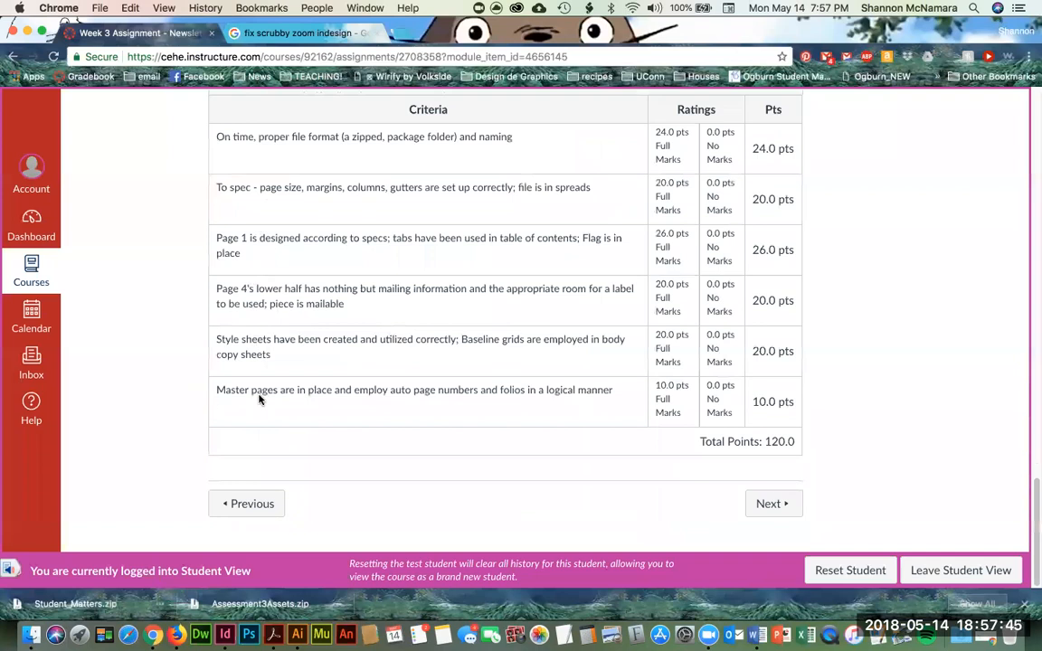
pyautogui.scroll(5, 580, 411)
pyautogui.scroll(2, 581, 411)
pyautogui.scroll(10, 580, 411)
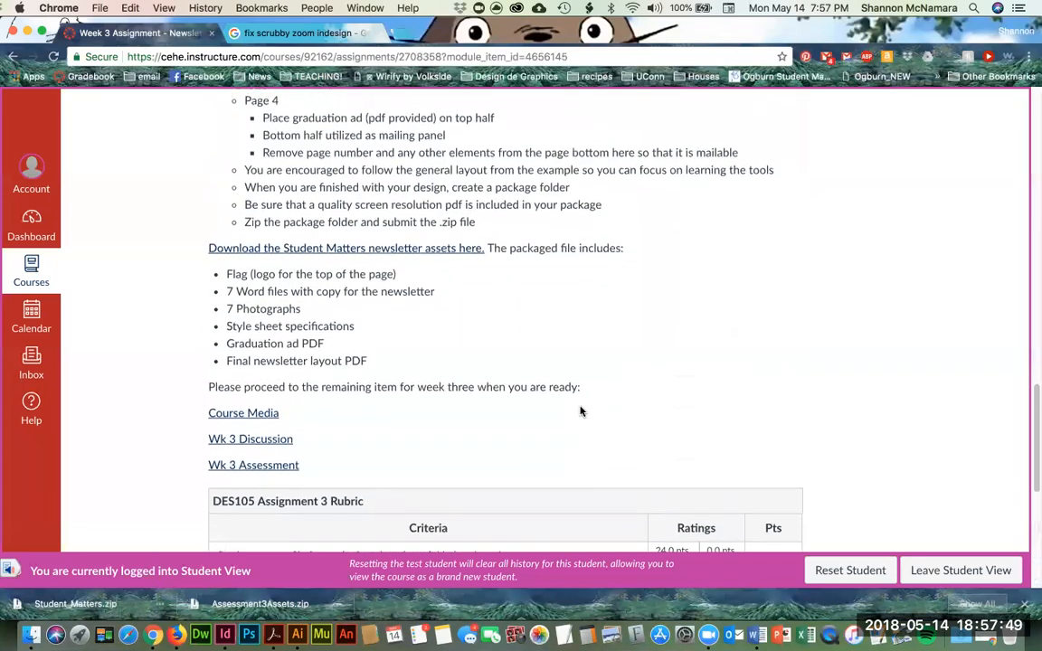
# Step: Start the assignment submission and attach the zipped package folder from the Assignment folder
pyautogui.click(741, 172)
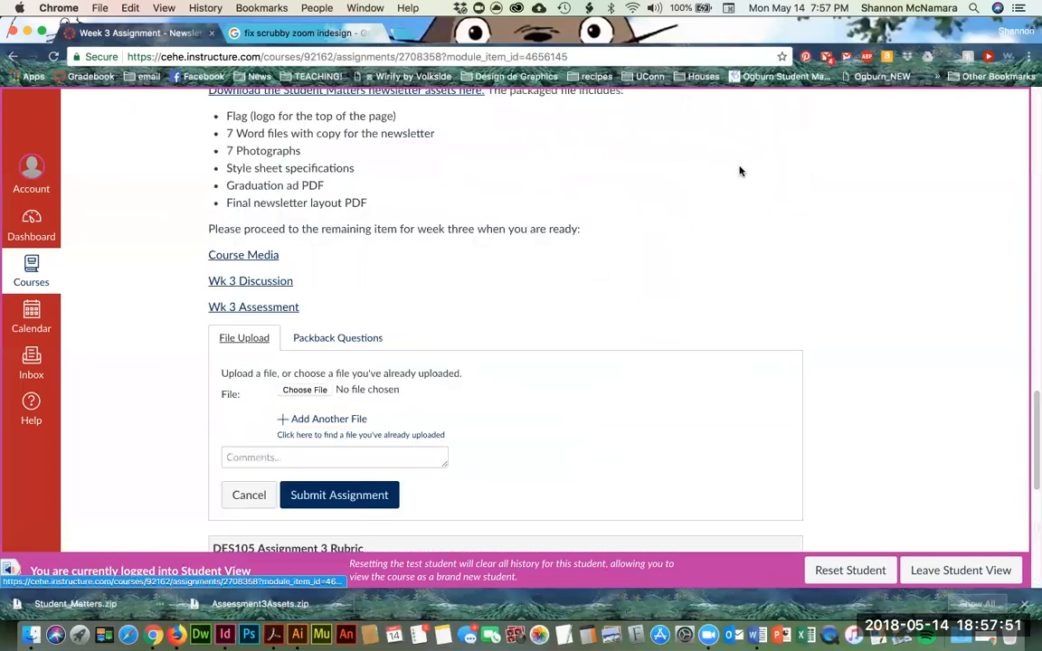
pyautogui.click(306, 392)
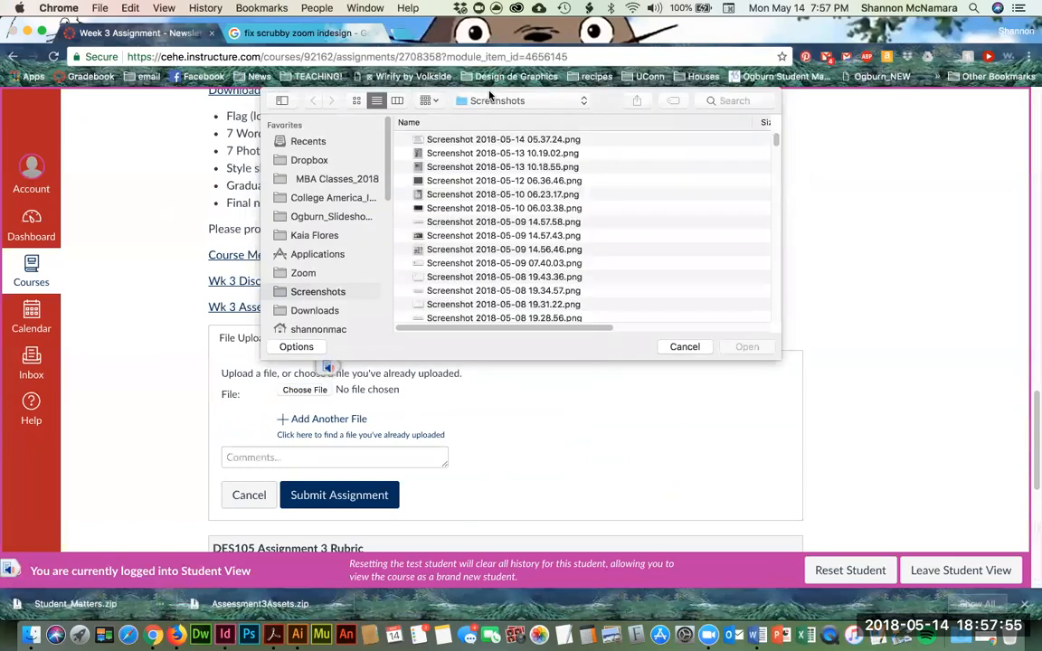
pyautogui.click(490, 99)
pyautogui.click(497, 182)
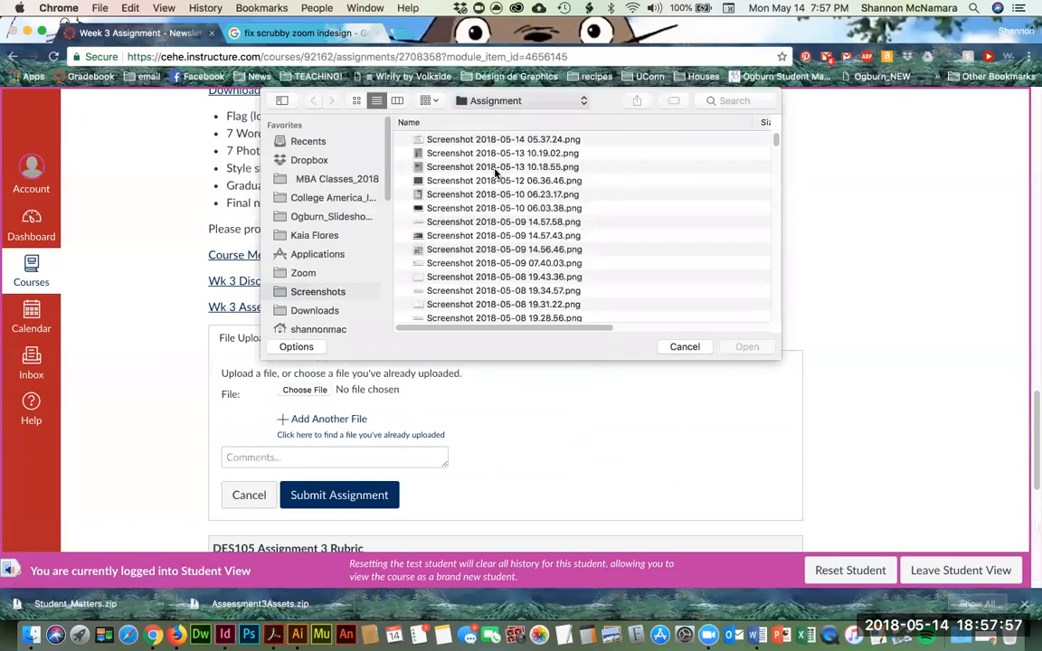
pyautogui.click(472, 141)
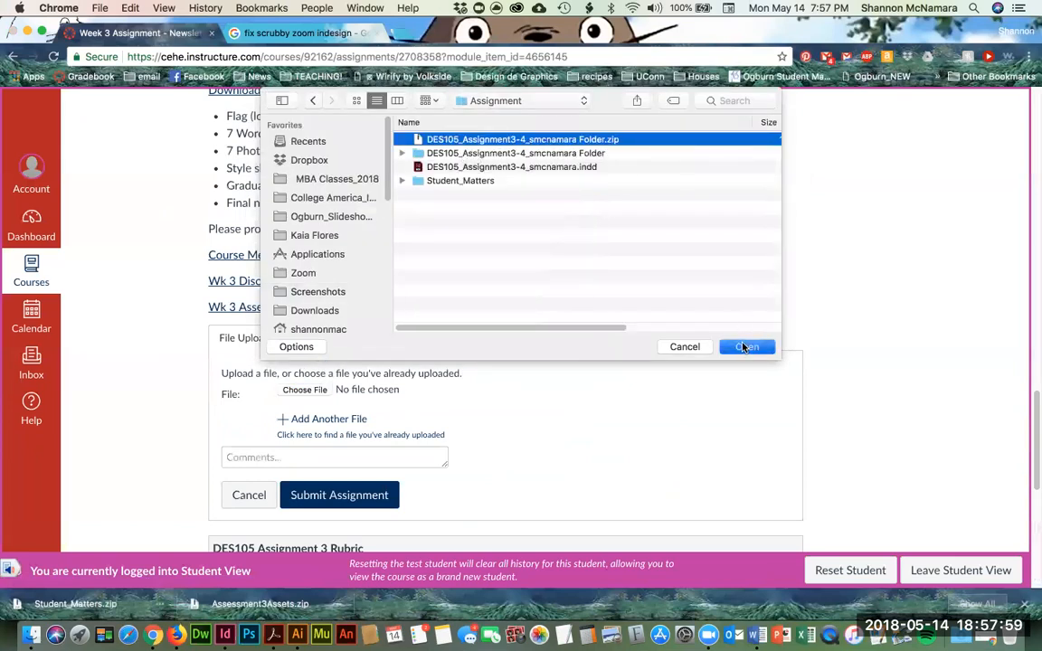
pyautogui.click(745, 348)
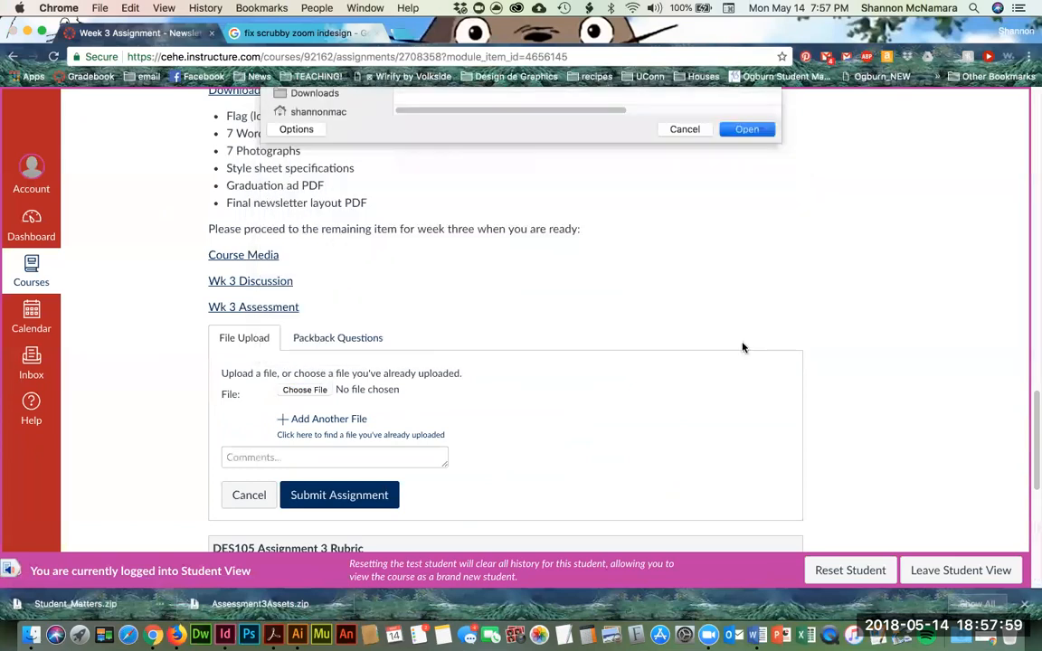
# Step: Add a second file to the submission, attaching the newsletter PDF from inside the package folder
pyautogui.click(325, 420)
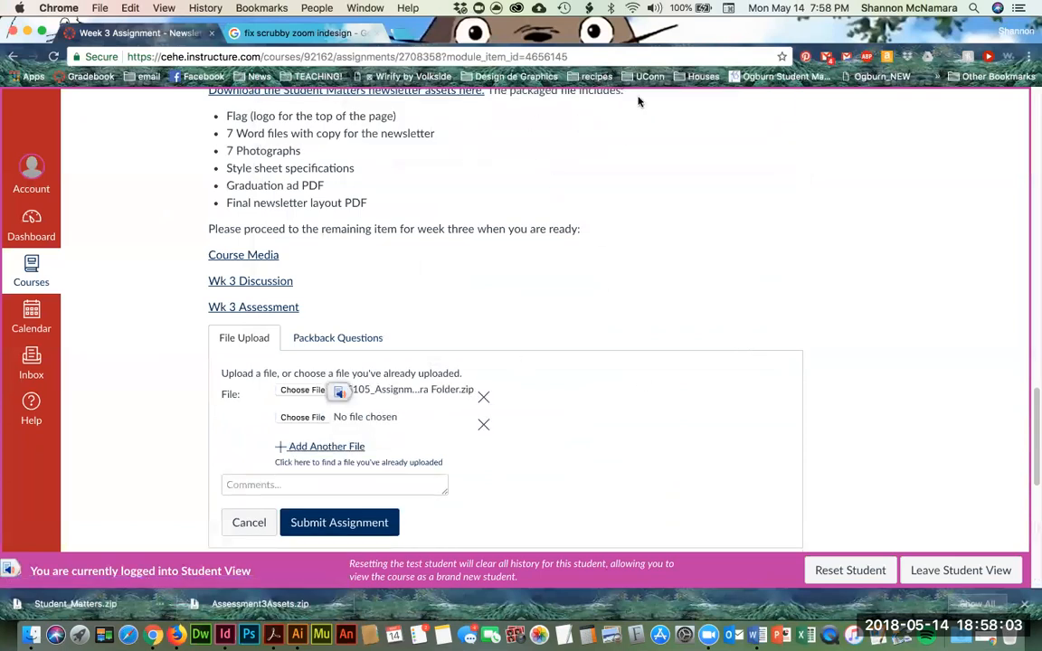
pyautogui.click(302, 417)
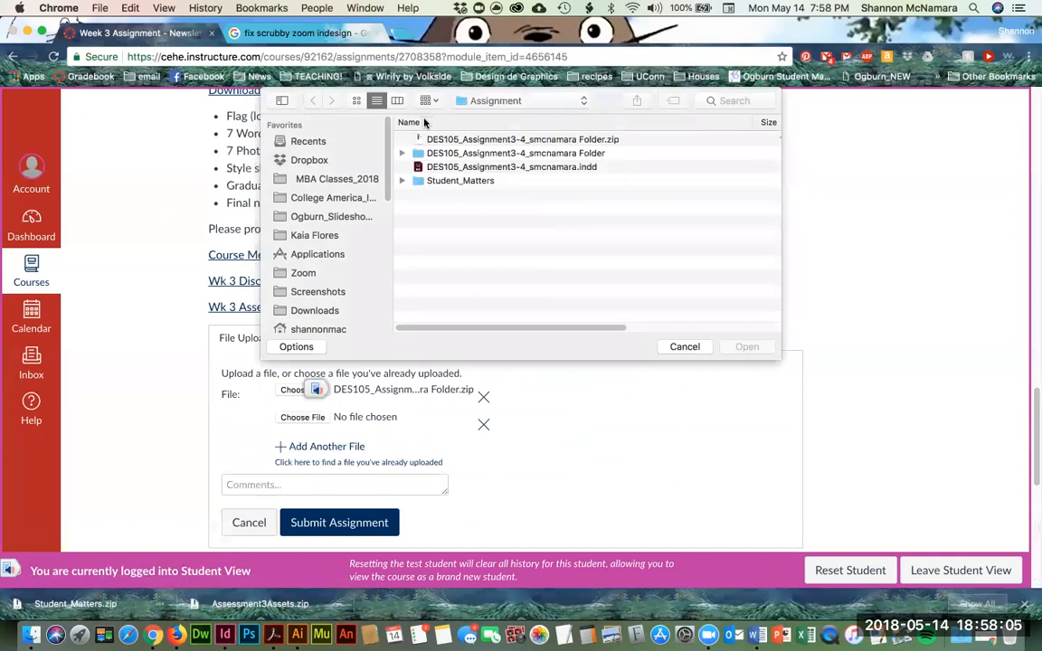
pyautogui.click(402, 153)
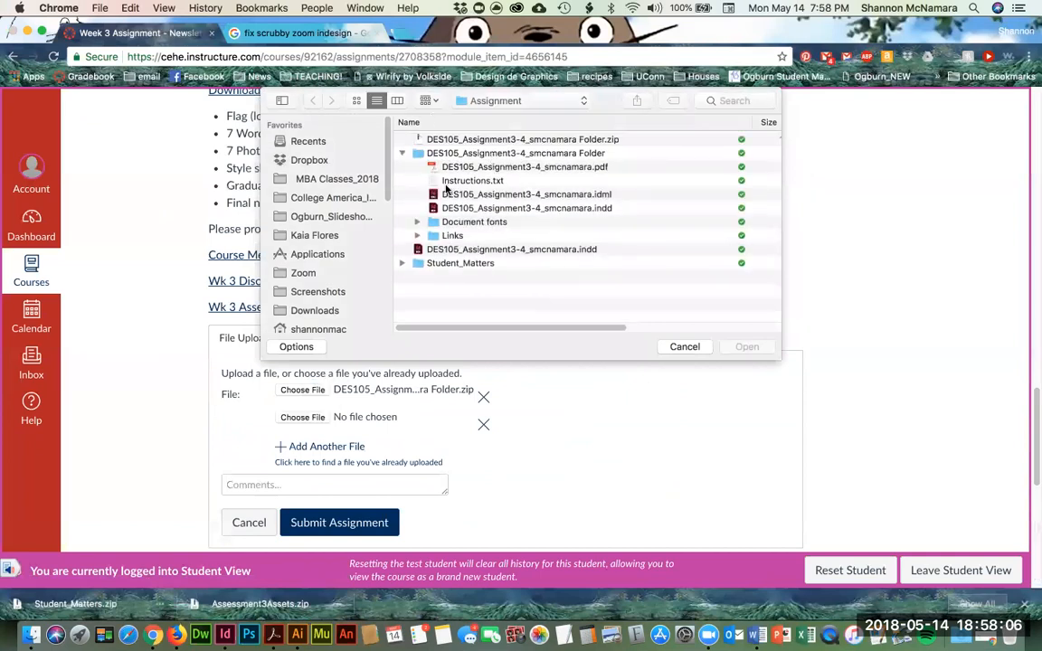
pyautogui.click(468, 169)
pyautogui.click(746, 346)
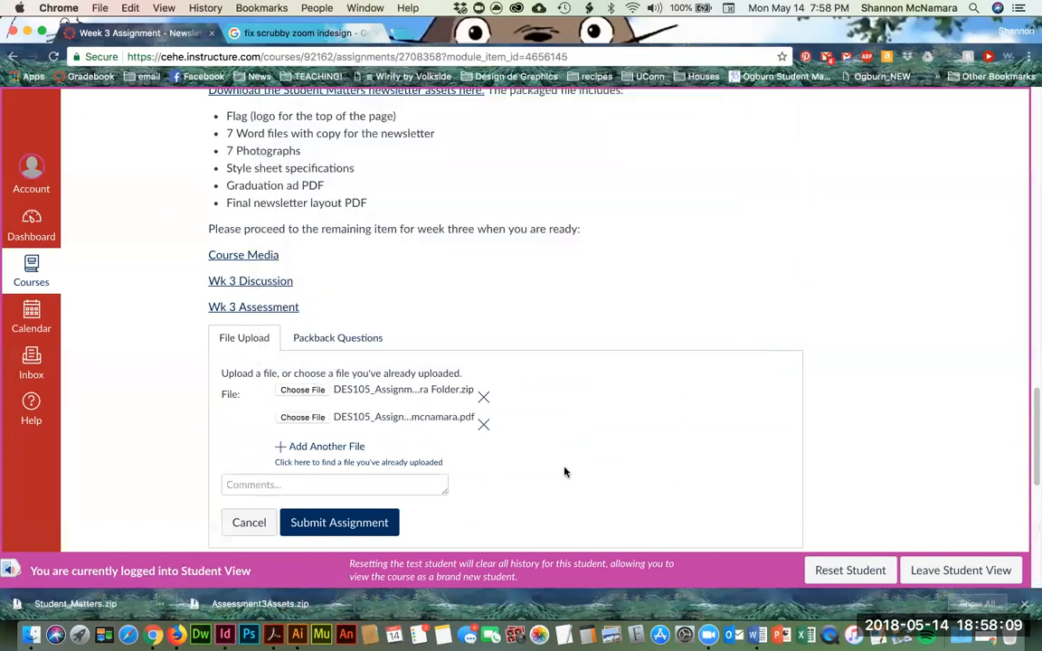
# Step: Switch to Finder, go up to the Week 3 folder, and open 1.pdf and 2.pdf from its Critique folder
pyautogui.scroll(-3, 564, 471)
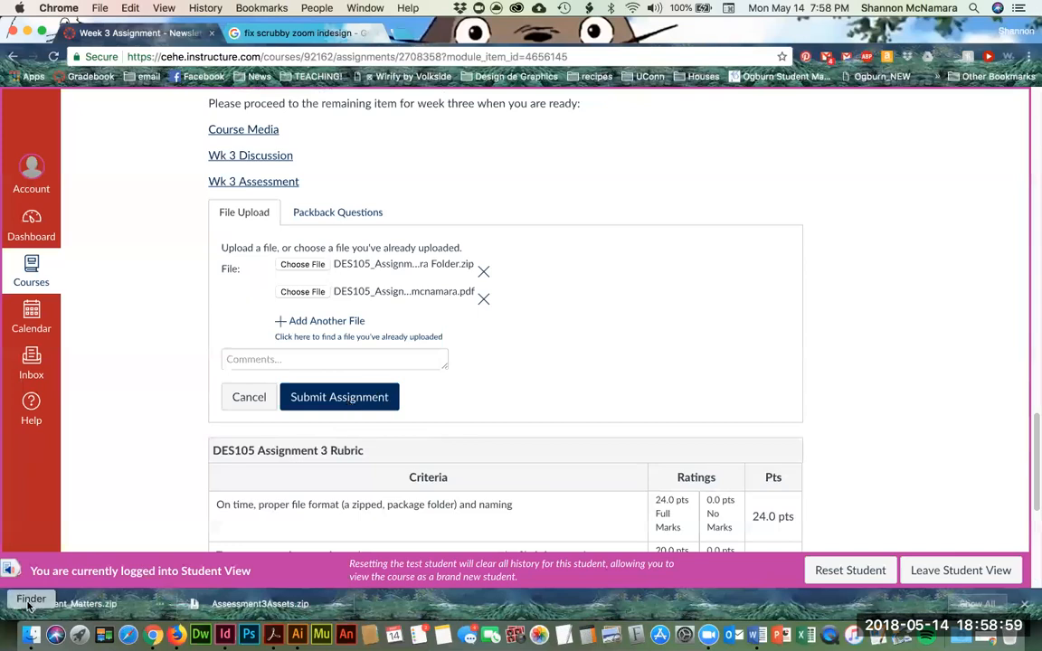
pyautogui.click(29, 635)
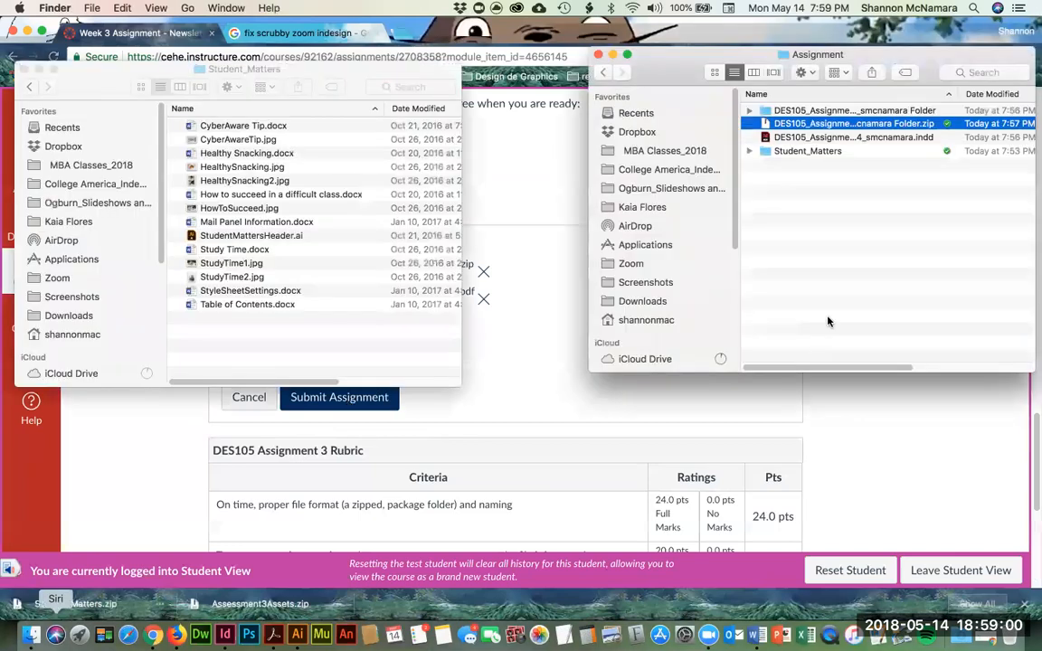
pyautogui.rightClick(803, 58)
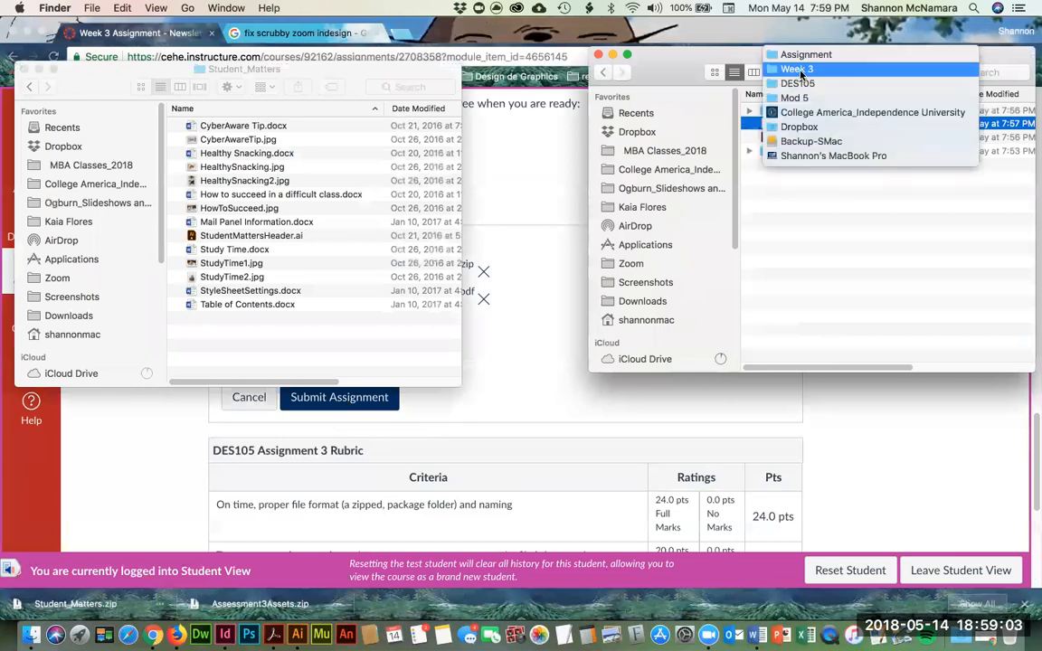
pyautogui.click(724, 71)
pyautogui.press('super+Up')
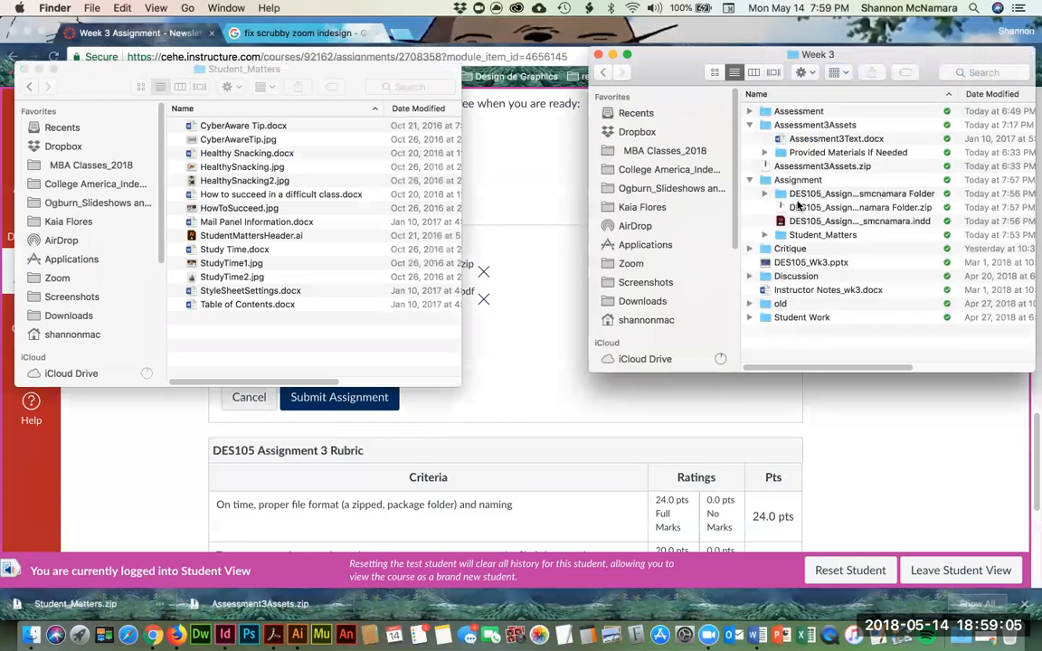
pyautogui.doubleClick(792, 249)
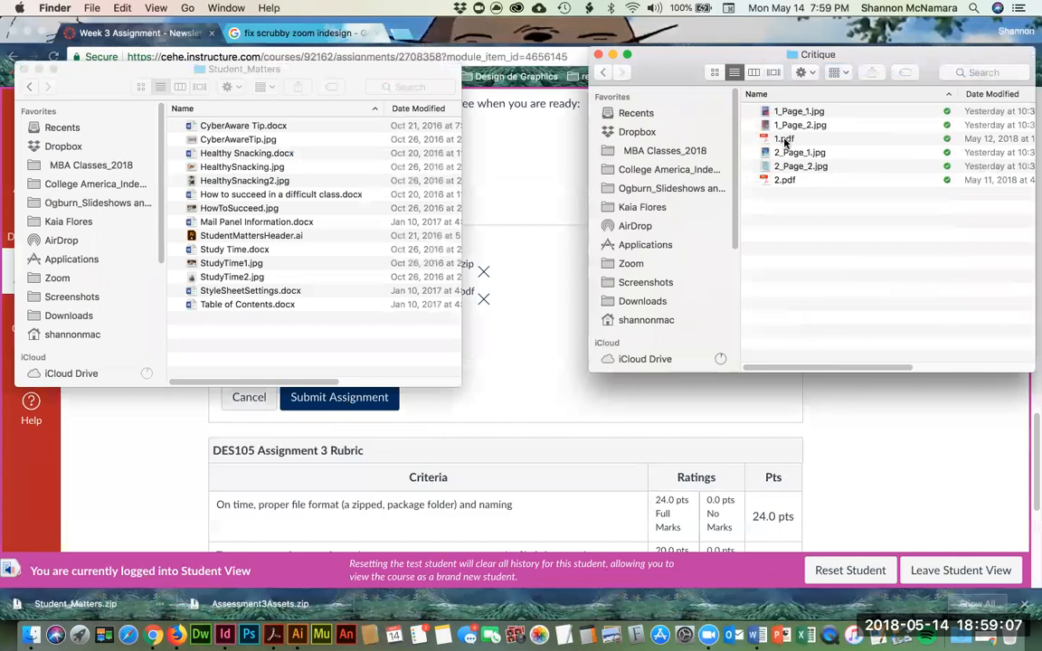
pyautogui.click(784, 138)
pyautogui.keyDown('super'); pyautogui.click(783, 181); pyautogui.keyUp('super')
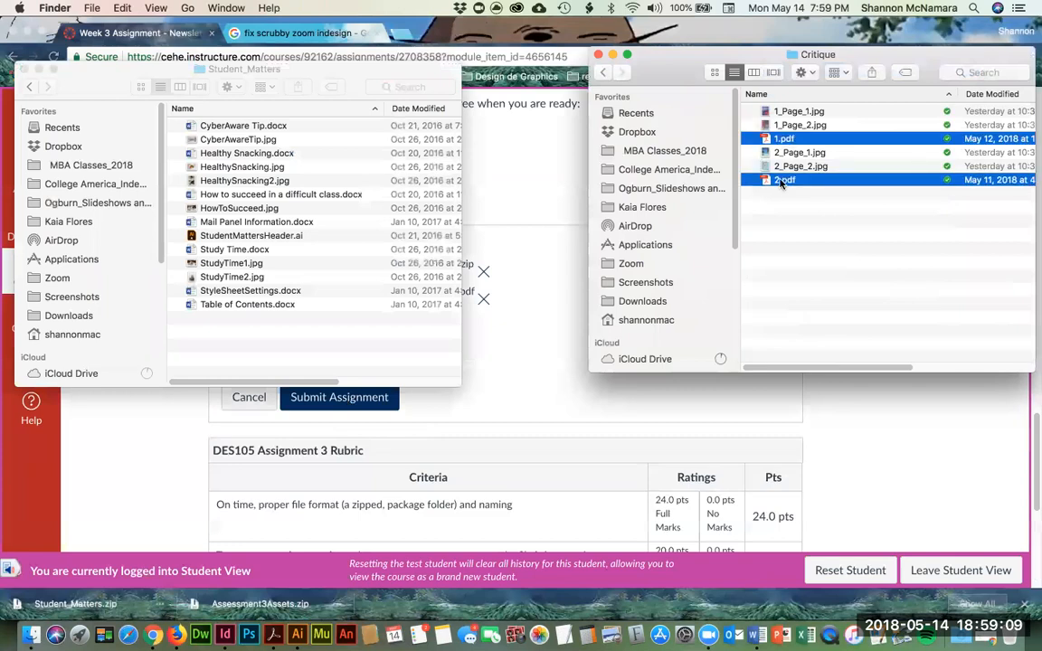
pyautogui.doubleClick(782, 181)
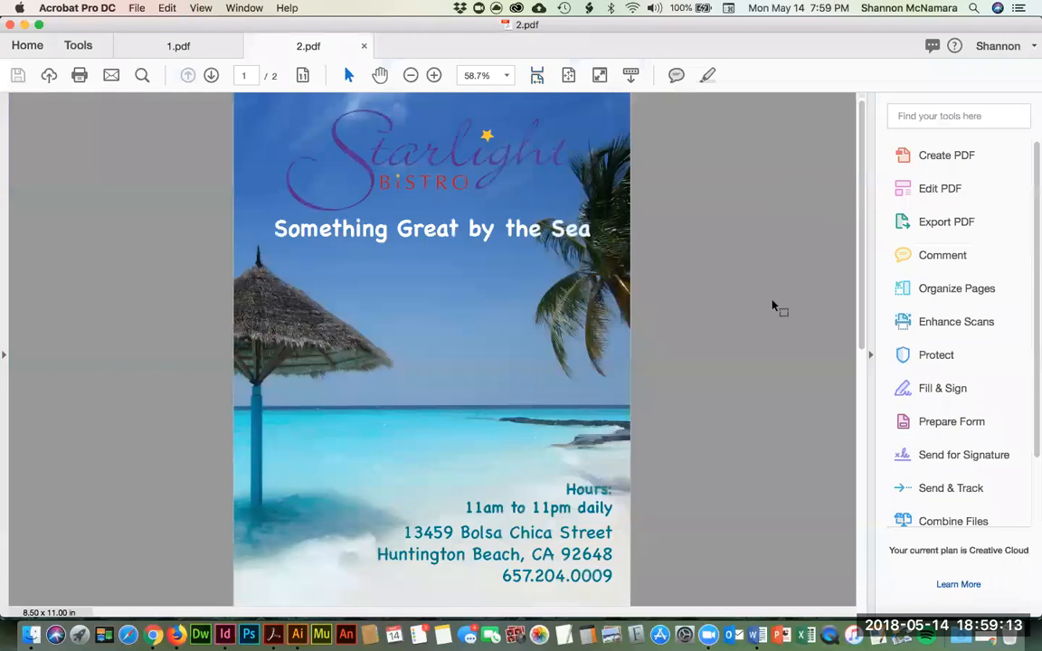
# Step: Review both pages of the Starlight Bistro menu design in 2.pdf
pyautogui.scroll(-8, 773, 307)
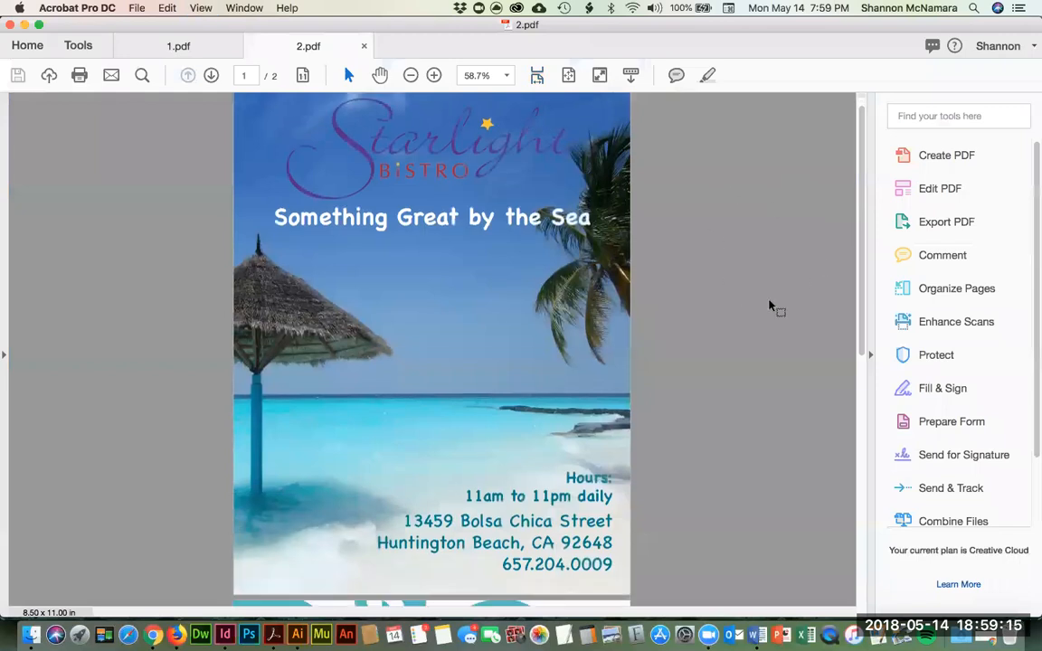
pyautogui.scroll(-5, 774, 307)
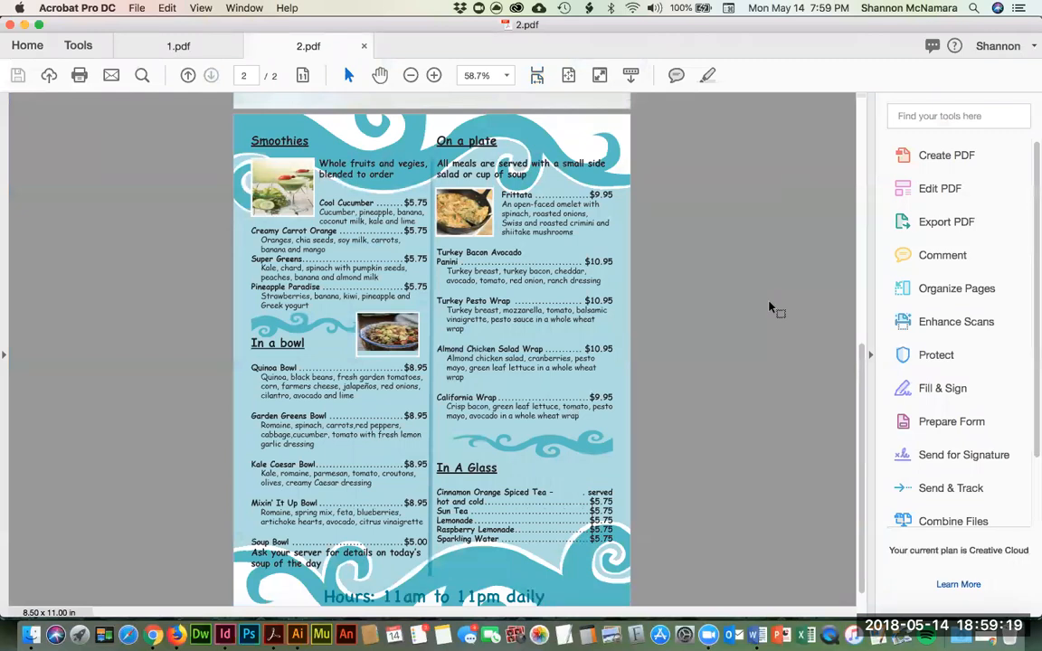
pyautogui.scroll(-1, 772, 303)
# Step: Review both pages of the menu design in 1.pdf at full-page view, and close both PDFs
pyautogui.click(167, 53)
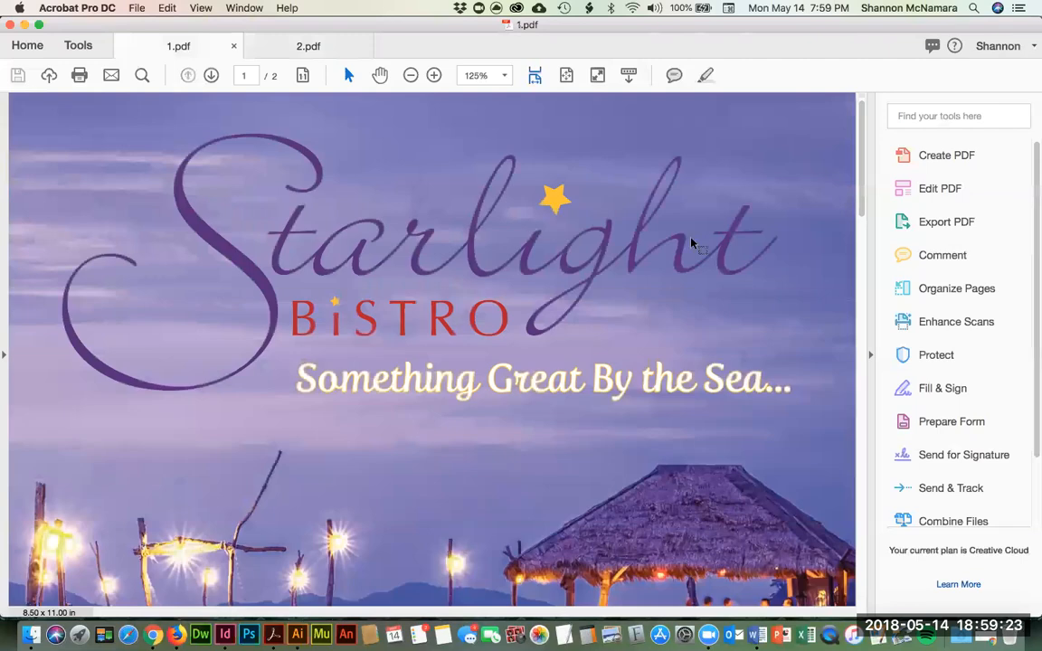
pyautogui.press('super+0')
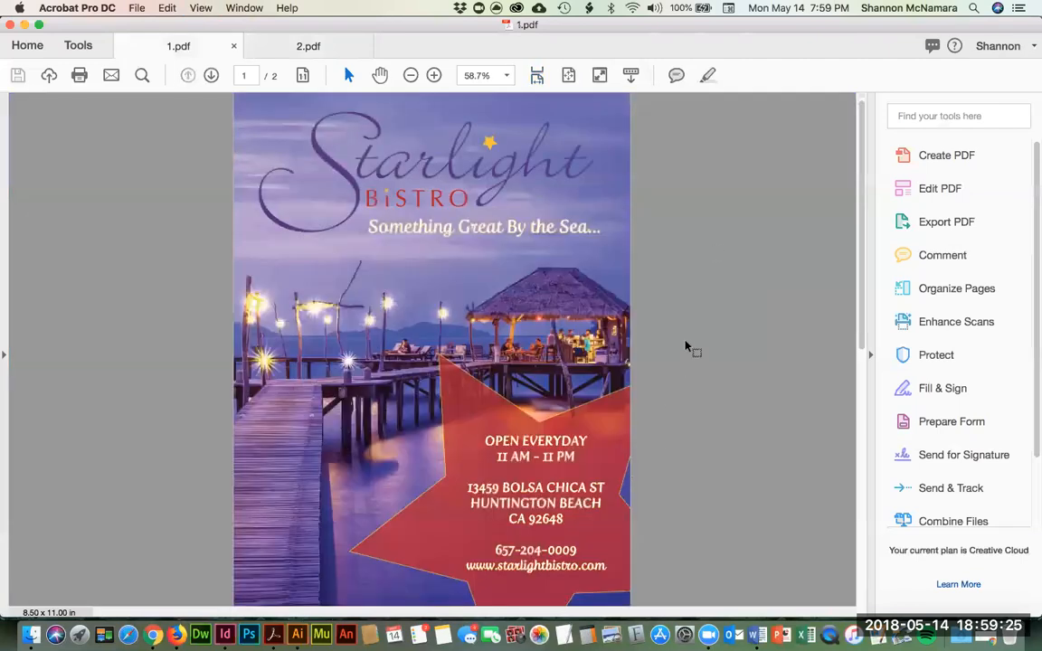
pyautogui.scroll(-5, 693, 318)
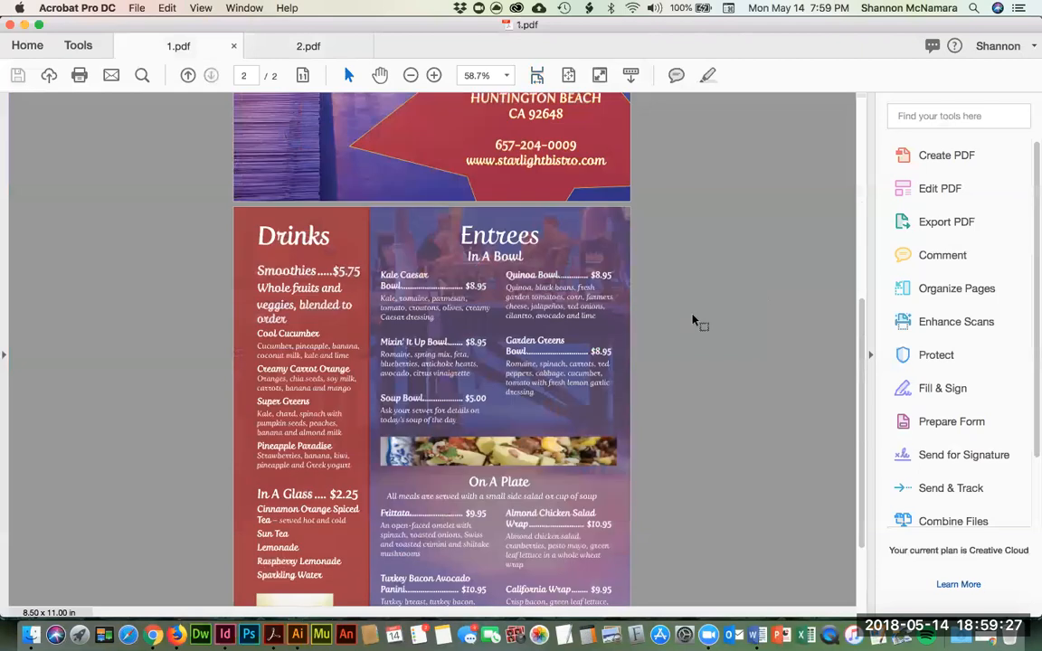
pyautogui.scroll(-3, 692, 318)
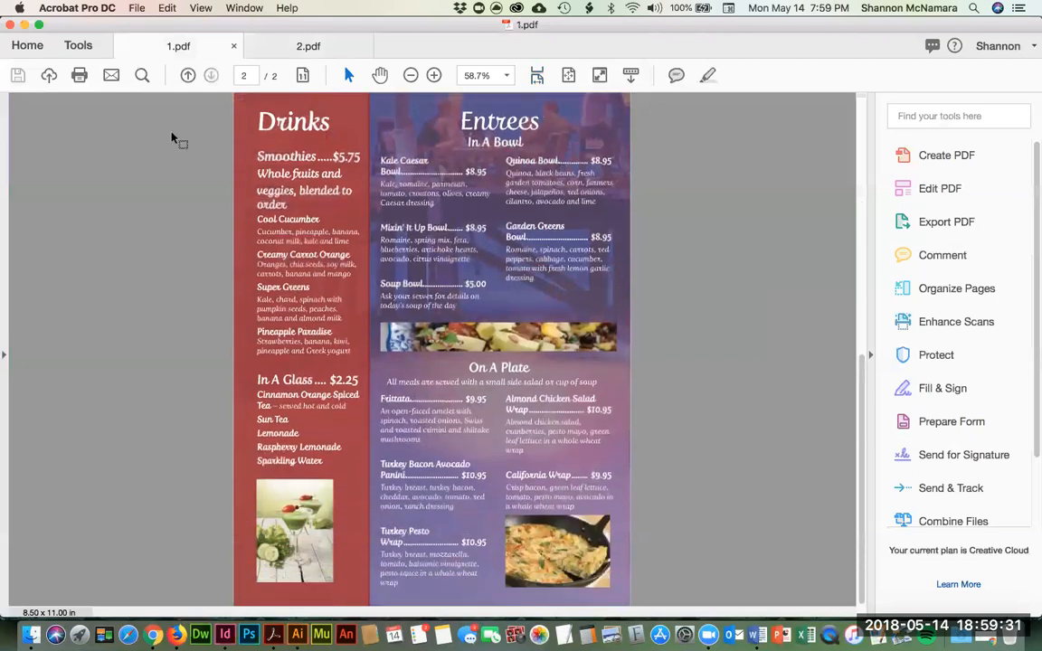
pyautogui.press('super+w')
pyautogui.press('super+w')
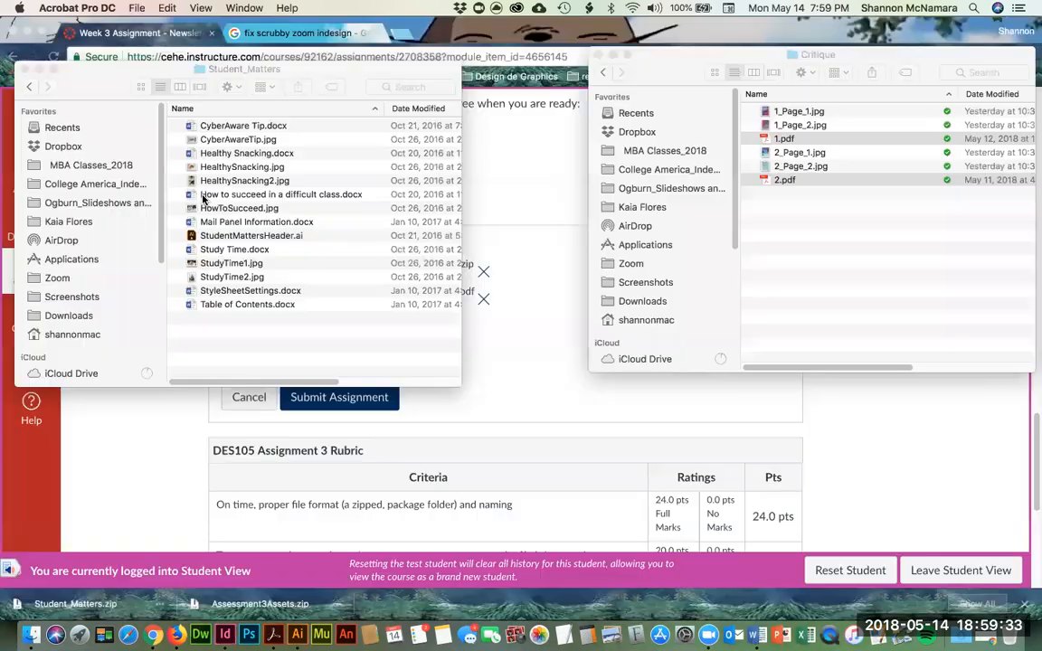
# Step: Return to the Week 3 assignment page in Chrome and bring up the Zoom window
pyautogui.click(917, 509)
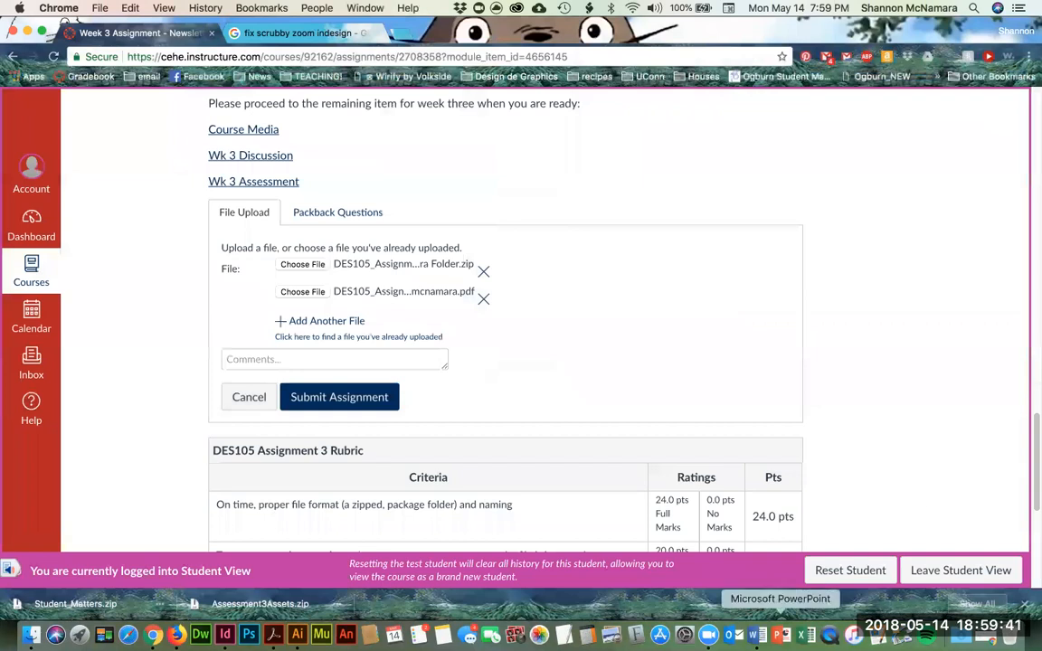
pyautogui.click(707, 636)
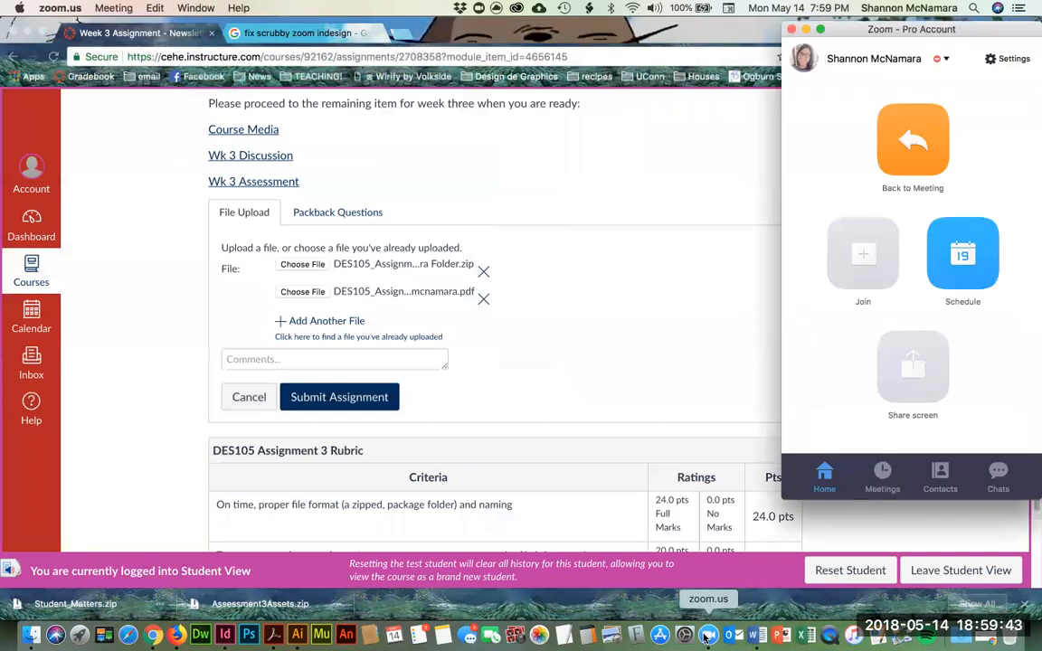